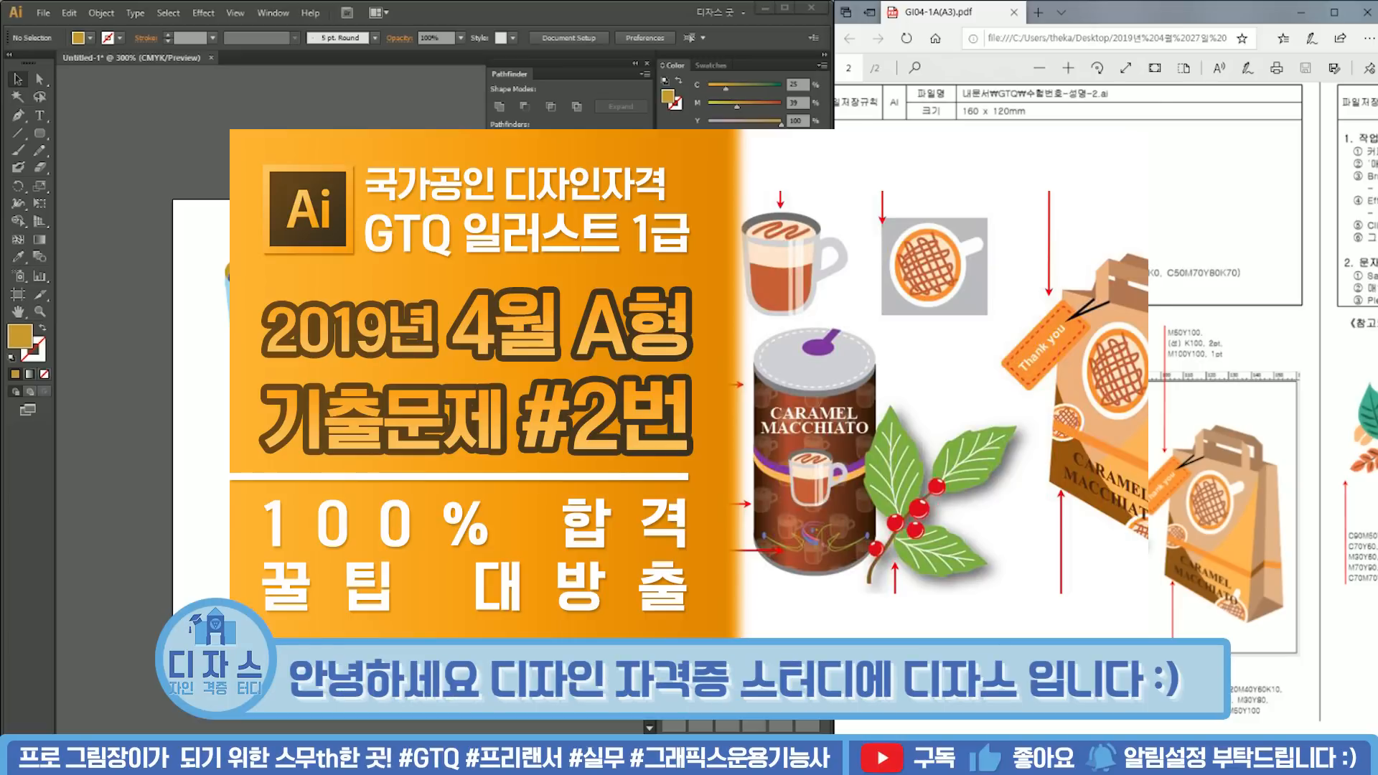
Step: Check the required size in the exam brief and create a new document 160 mm wide and 120 mm high
scroll(1032, 722, "left", 2)
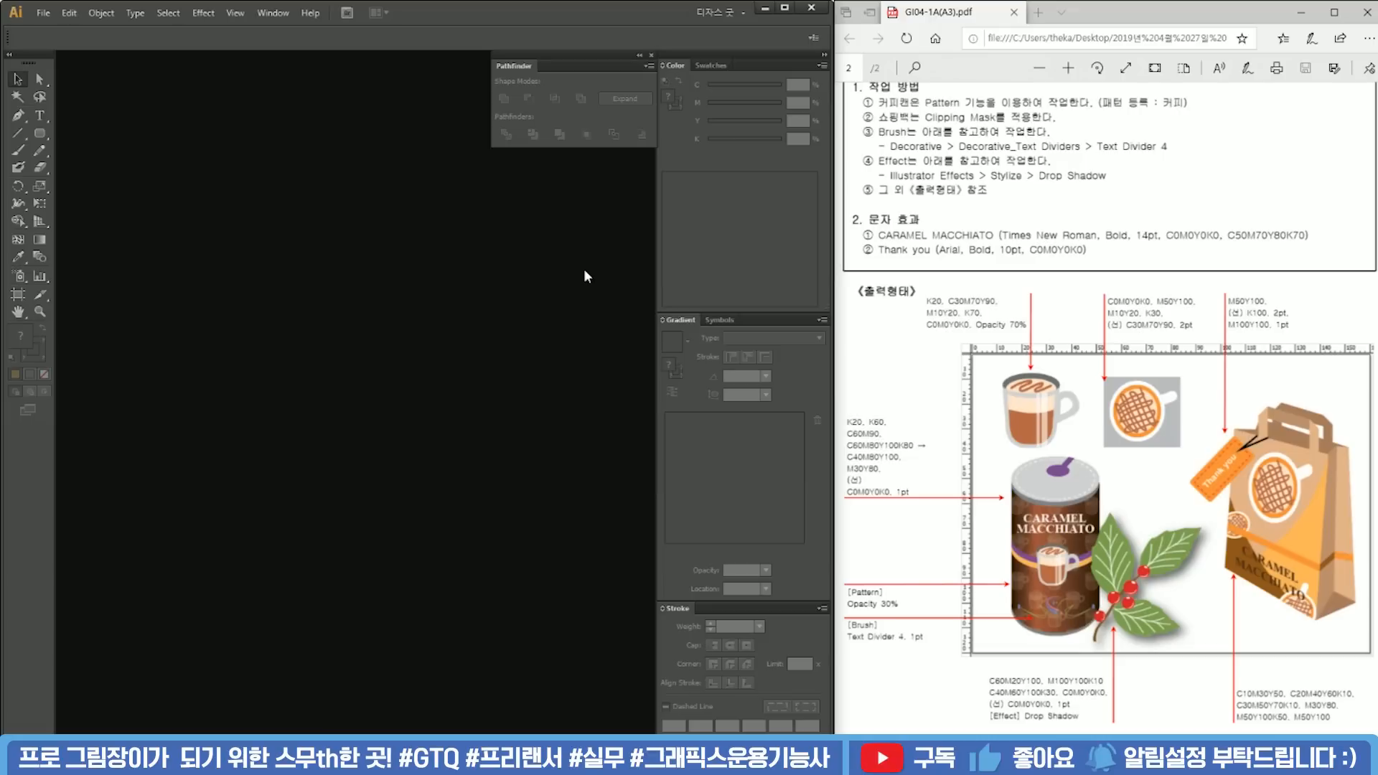
scroll(1004, 289, "up", 3)
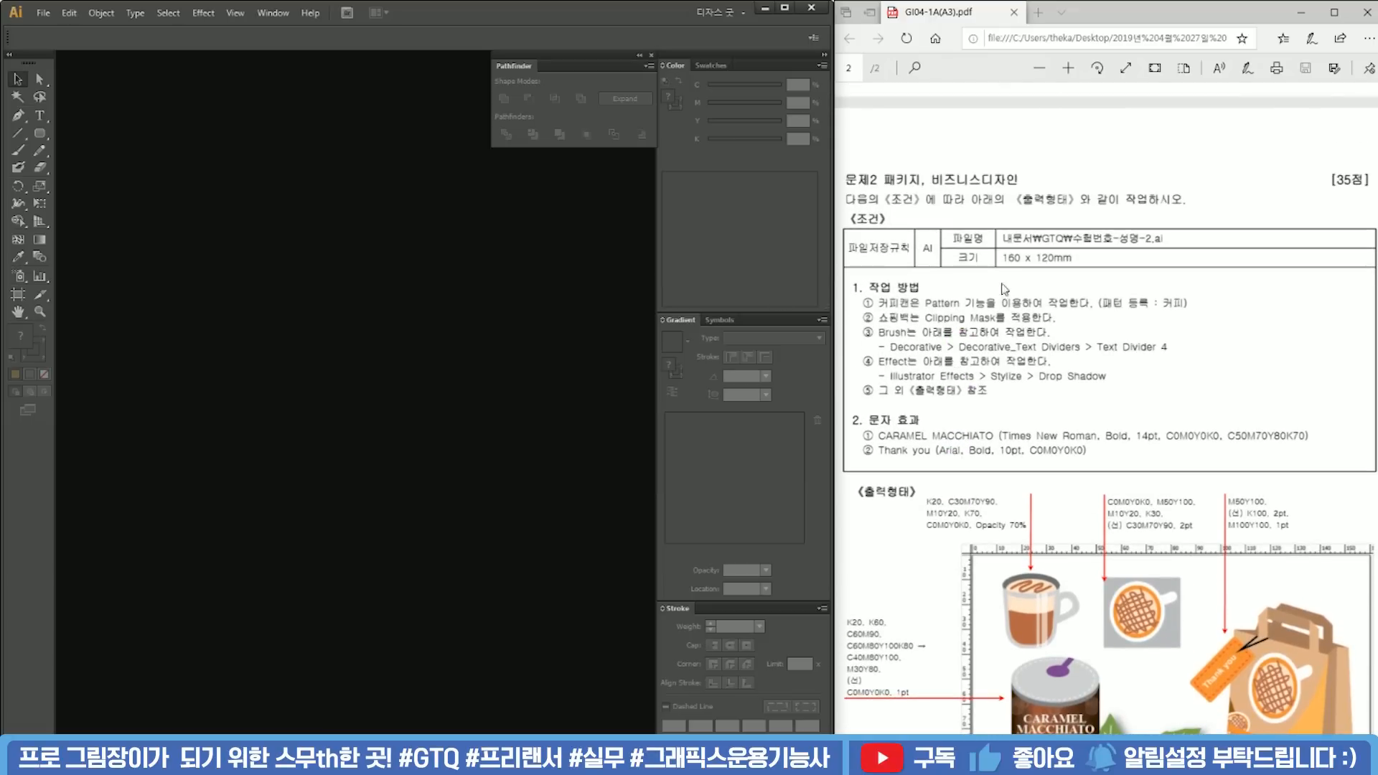
left_click_drag(1005, 257, 1078, 260)
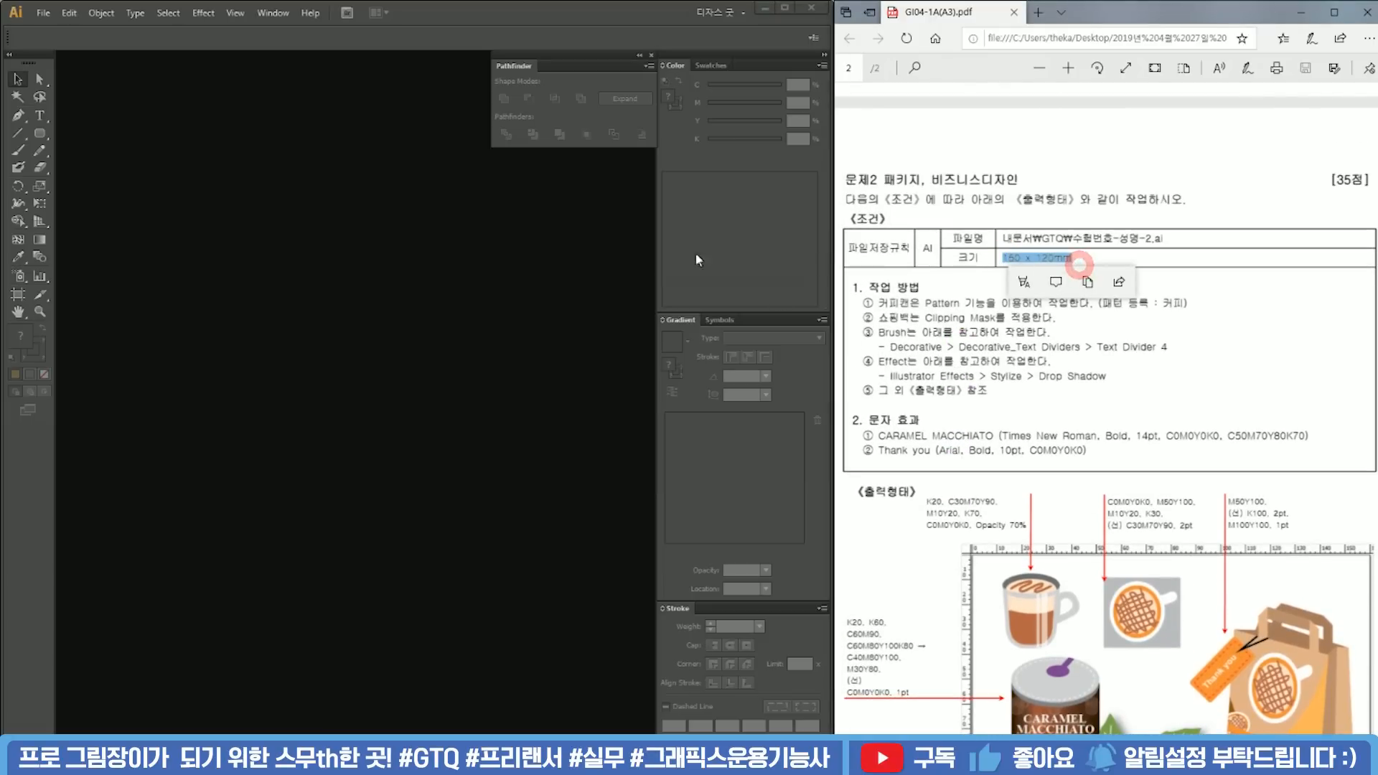
left_click(44, 12)
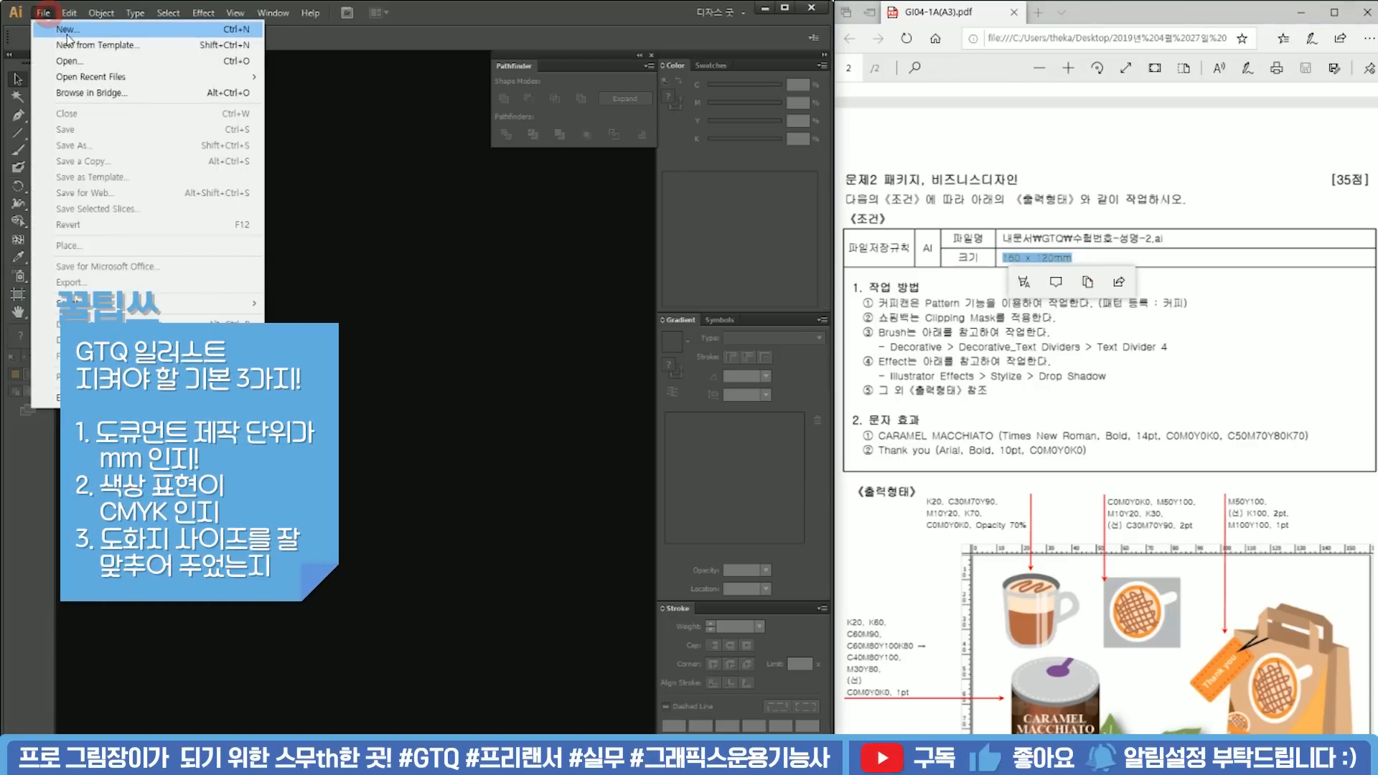
left_click(66, 32)
left_click_drag(394, 303, 266, 293)
type("160")
key("Tab")
type("120")
key("Return")
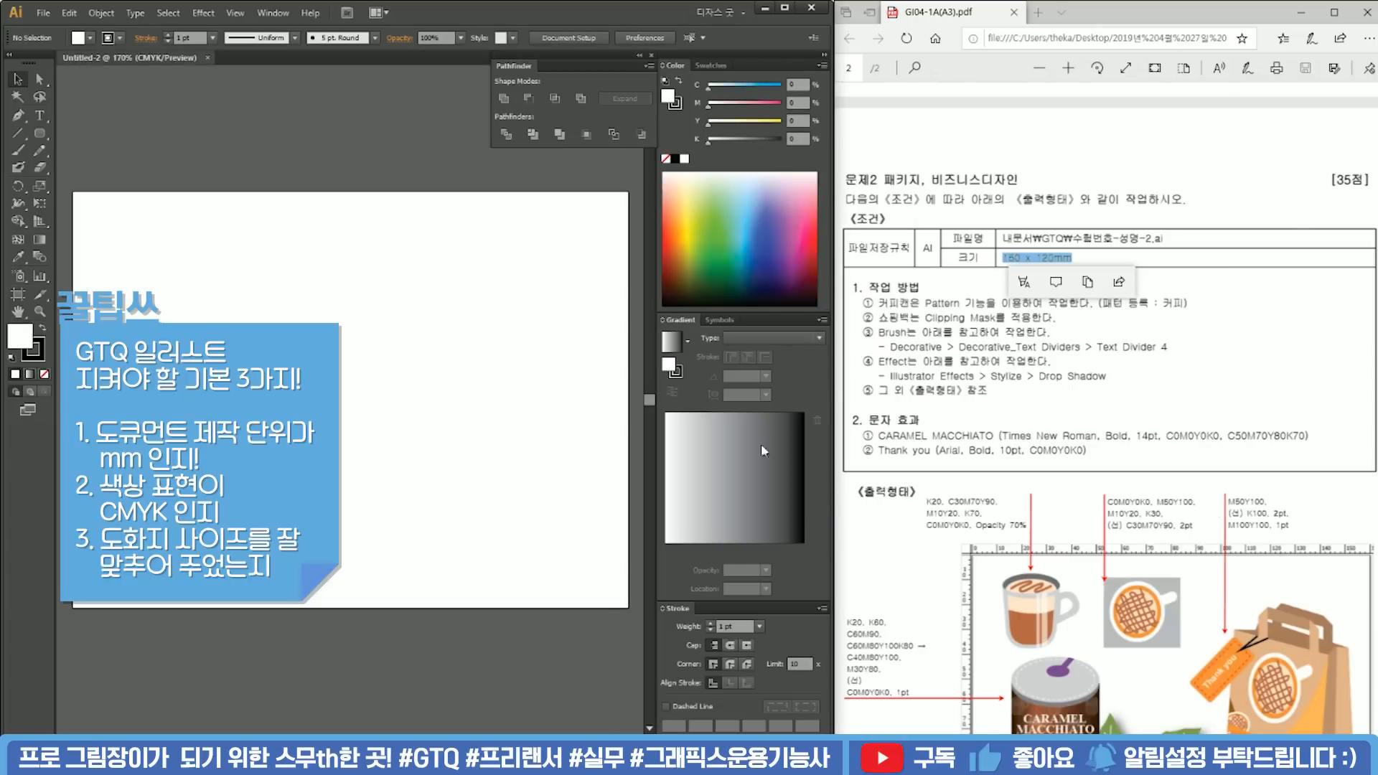
Step: Draw a small white square without a stroke beside the artboard as the first colour swatch
scroll(1186, 497, "down", 2)
scroll(1185, 497, "down", 3)
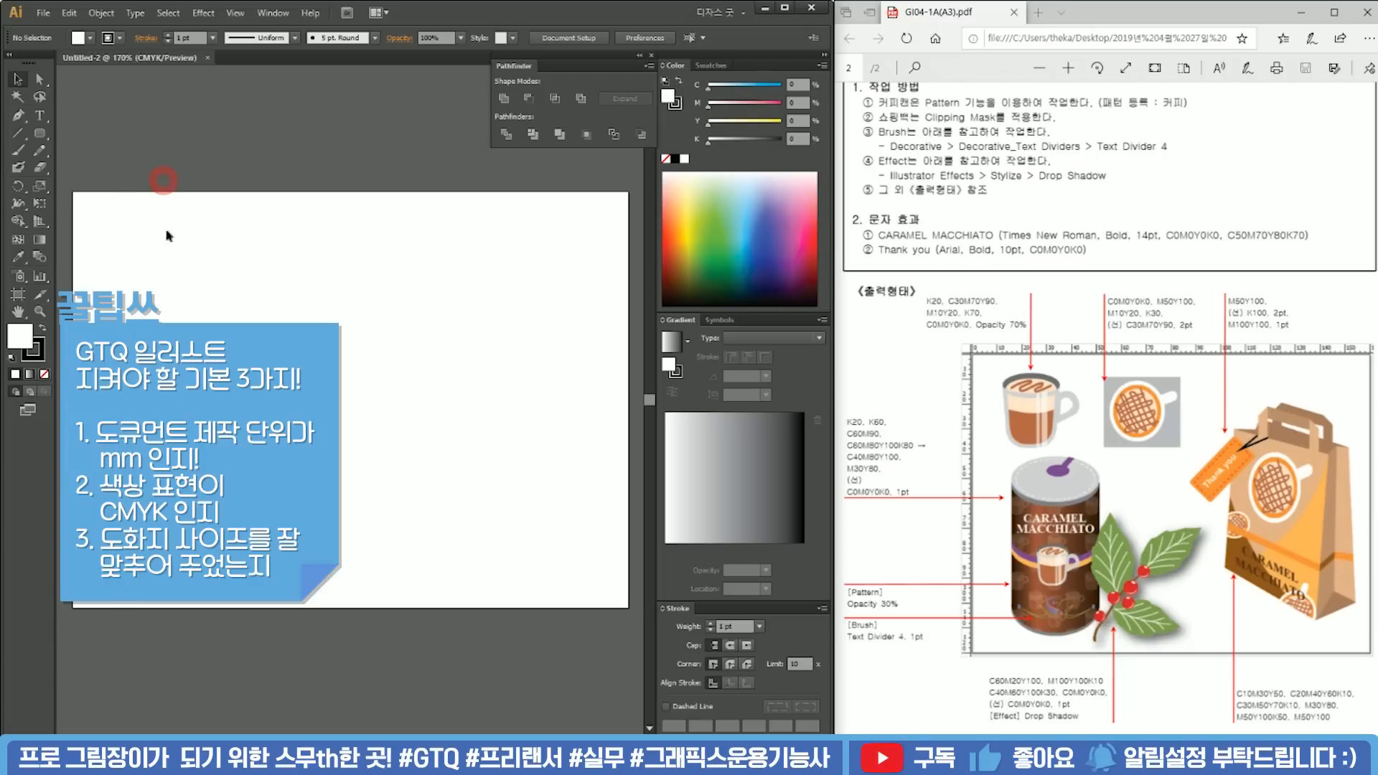
left_click_drag(157, 231, 230, 231)
left_click_drag(41, 135, 71, 136)
left_click_drag(130, 233, 164, 267)
left_click(41, 353)
left_click(44, 374)
left_click(22, 331)
Step: Duplicate the square downward at even spacing to form a column of six squares
key("v")
left_click_drag(152, 251, 154, 225)
left_click_drag(154, 225, 157, 271)
key("ctrl+d")
key("ctrl+d")
key("ctrl+d")
key("ctrl+d")
left_click_drag(208, 315, 336, 338)
Step: Copy the column sideways into a grid of three columns and scale the grid down beside the artboard
left_click_drag(256, 182, 301, 495)
left_click_drag(273, 253, 229, 251)
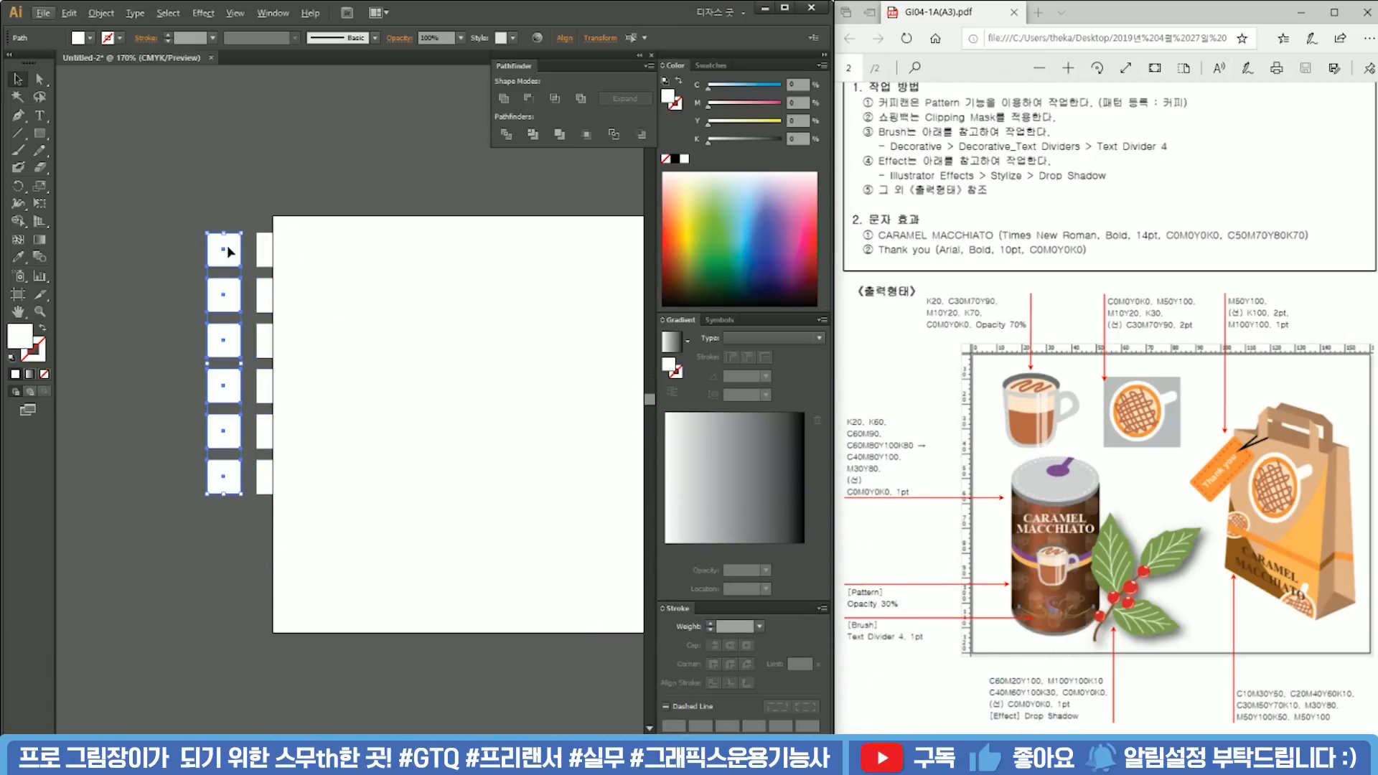
left_click_drag(228, 251, 355, 521, "alt+shift")
left_click_drag(271, 259, 221, 252)
left_click(282, 208)
left_click_drag(280, 207, 326, 234)
left_click_drag(324, 520, 257, 457)
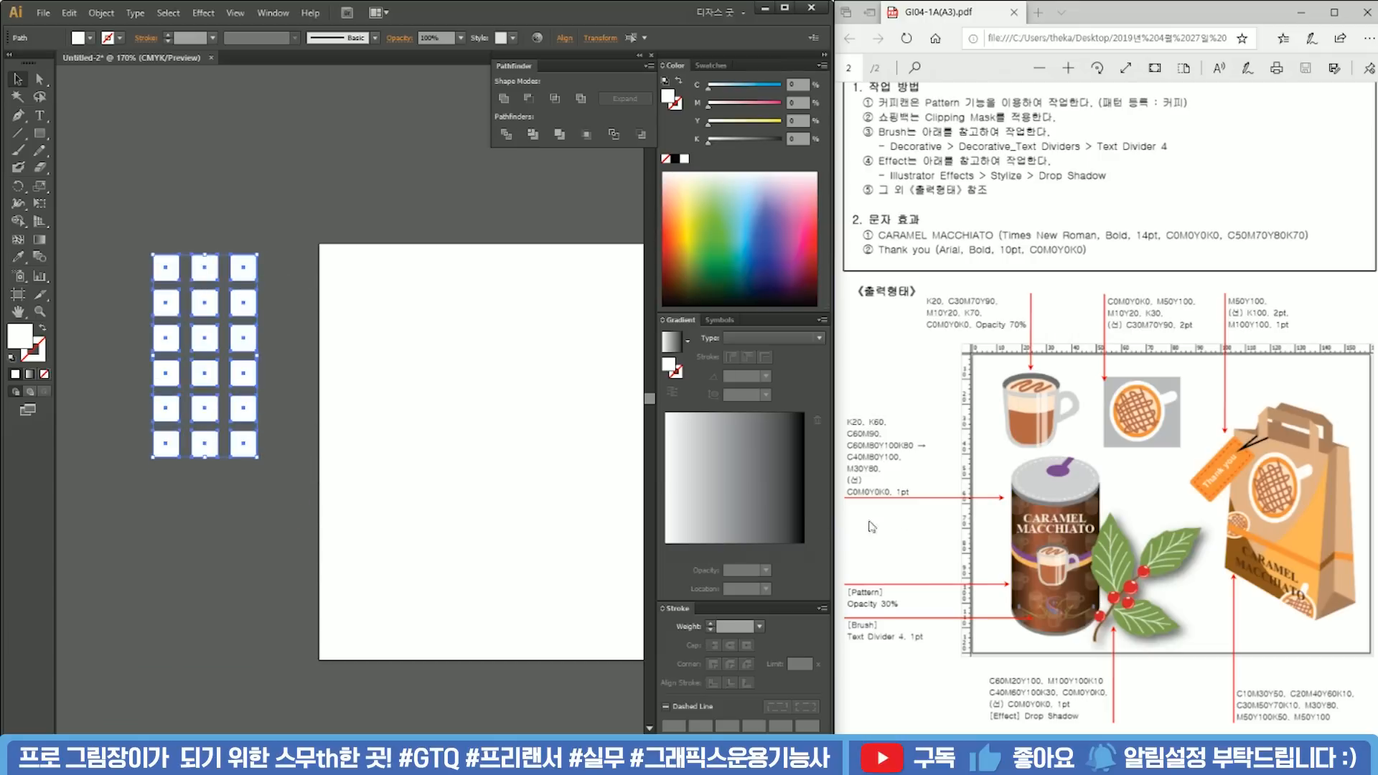
Step: Fill the first square in the grid's top row with K20
left_click(401, 323)
left_click(172, 269)
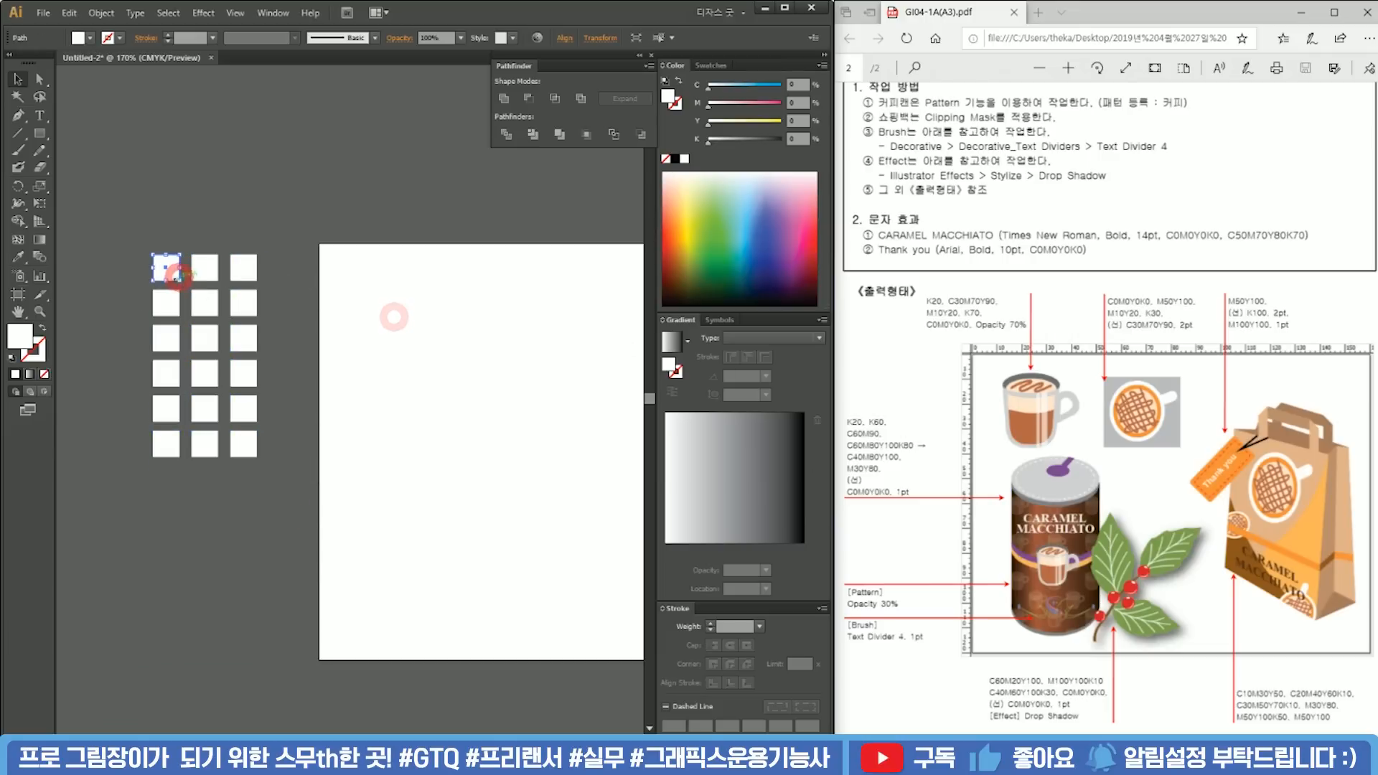
double_click(19, 335)
key("Tab")
key("Tab")
key("Tab")
key("Tab")
type("20")
key("Return")
Step: Fill the second square in the top row with K60
left_click(205, 267)
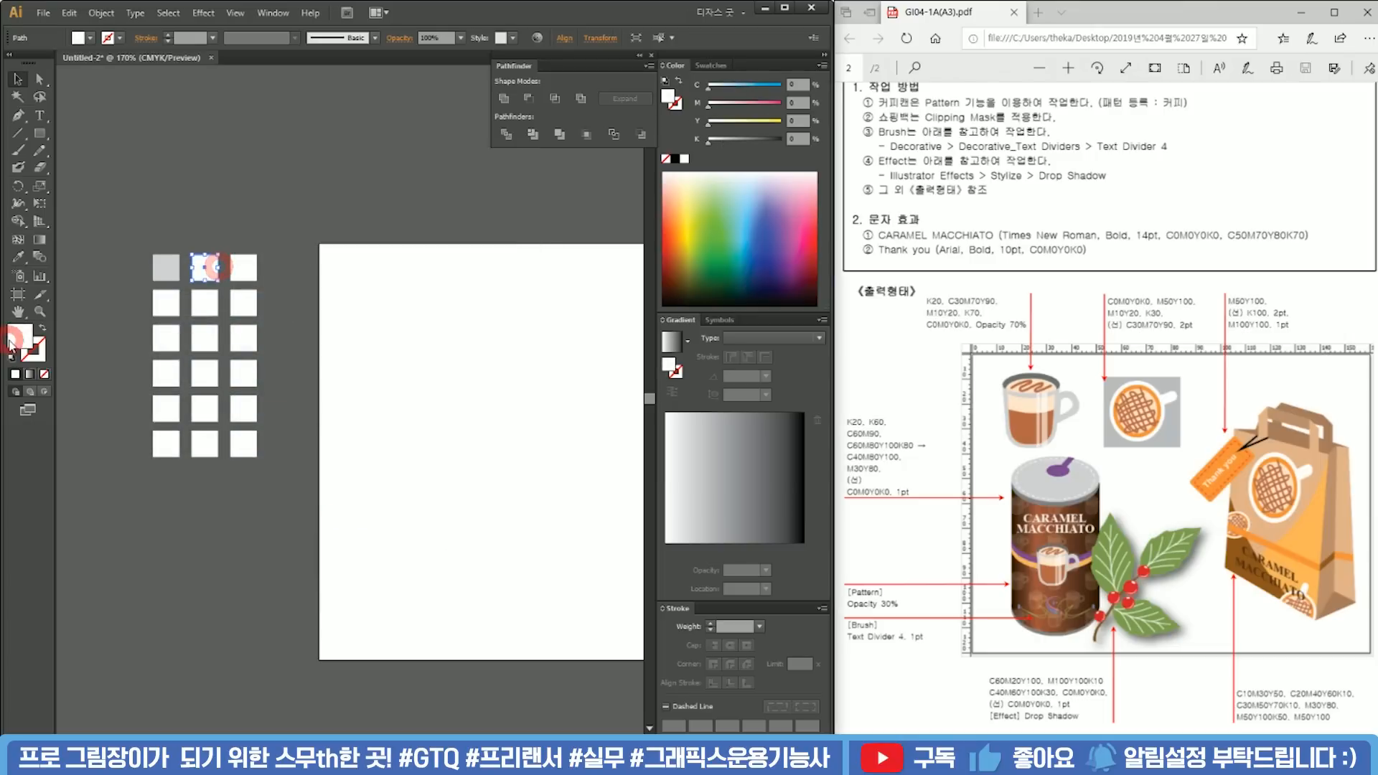
double_click(12, 342)
key("Tab")
key("Tab")
key("Tab")
key("Tab")
type("60")
key("Return")
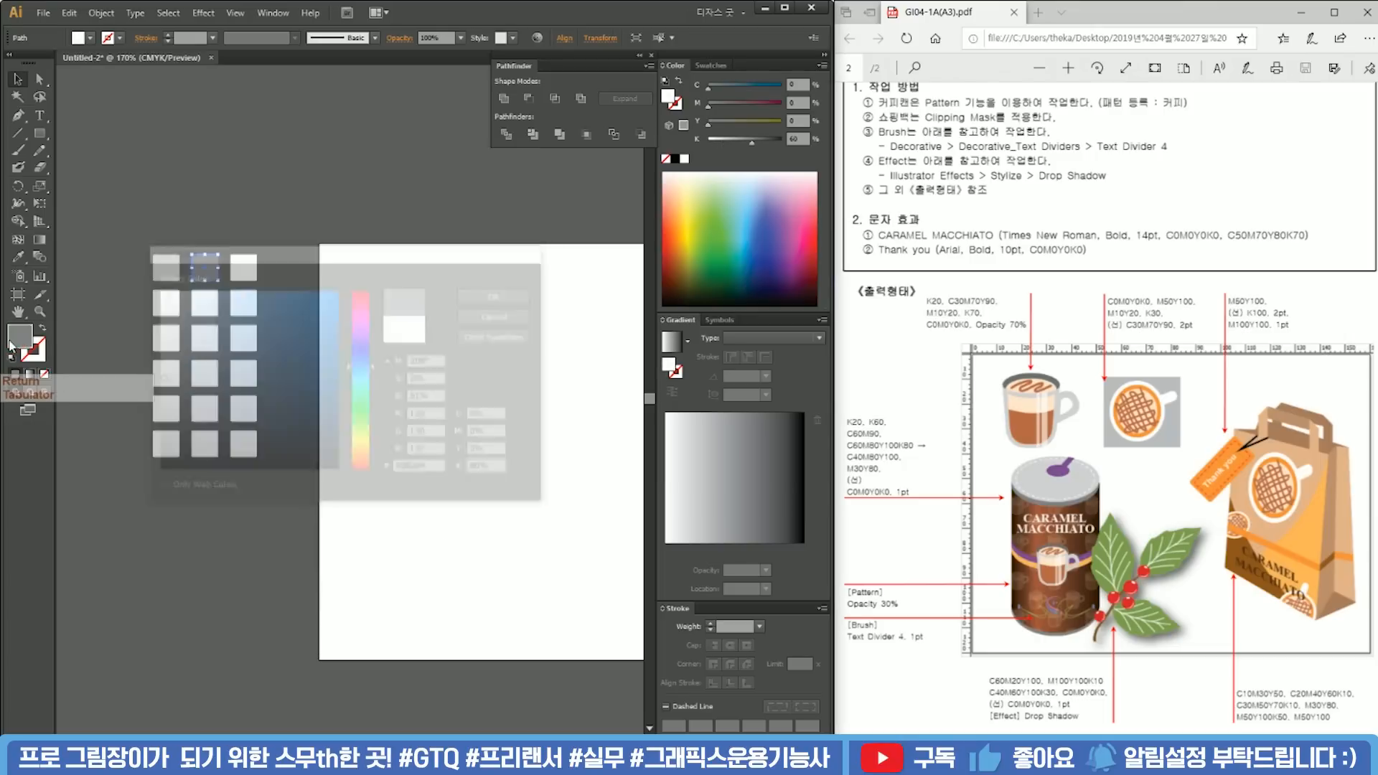
Step: Fill the first square in the second row with C60 M90
left_click(164, 303)
double_click(25, 339)
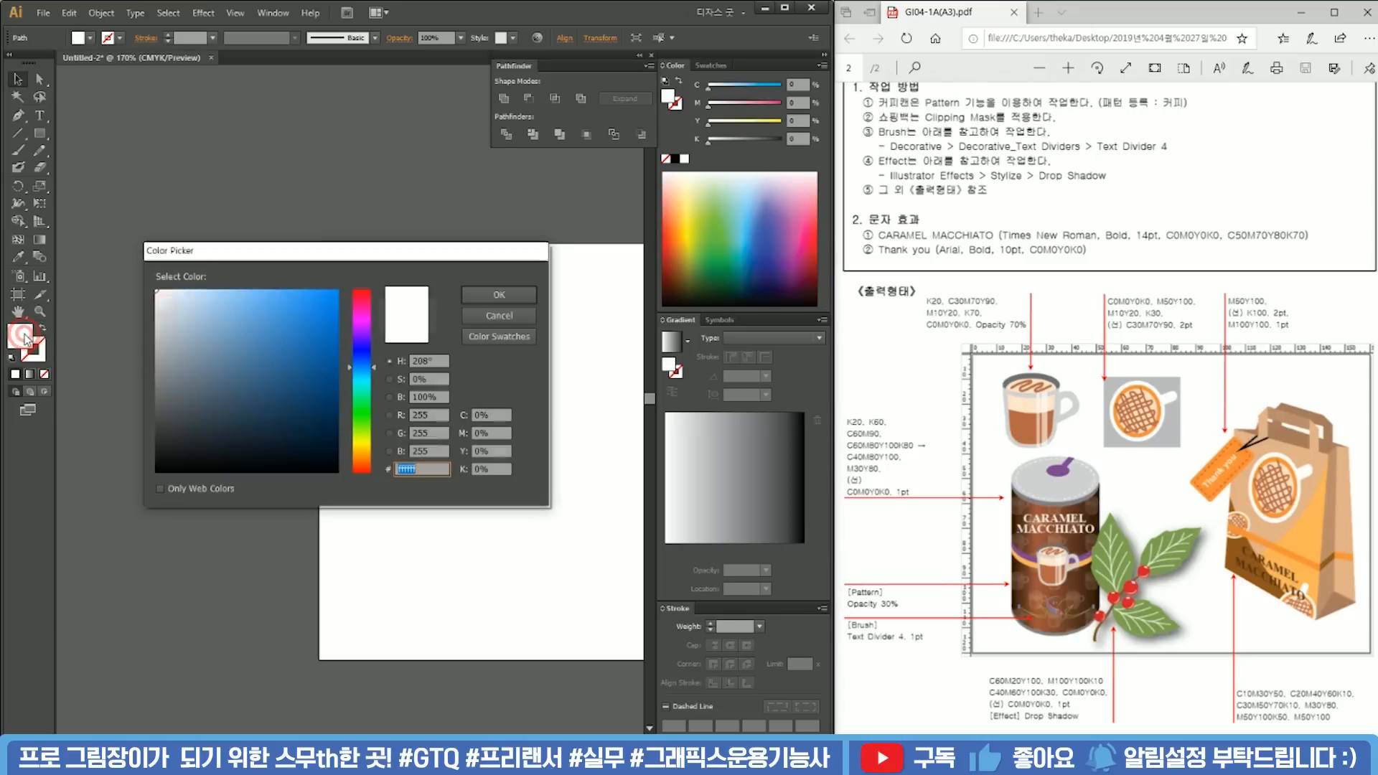
key("Tab")
type("60")
key("Tab")
type("90")
key("Return")
Step: Fill the second square in the second row with solid C60 M80 Y100 K80
left_click(207, 305)
double_click(20, 335)
key("Tab")
type("60")
key("Tab")
type("80")
key("Tab")
type("100")
key("Tab")
type("80")
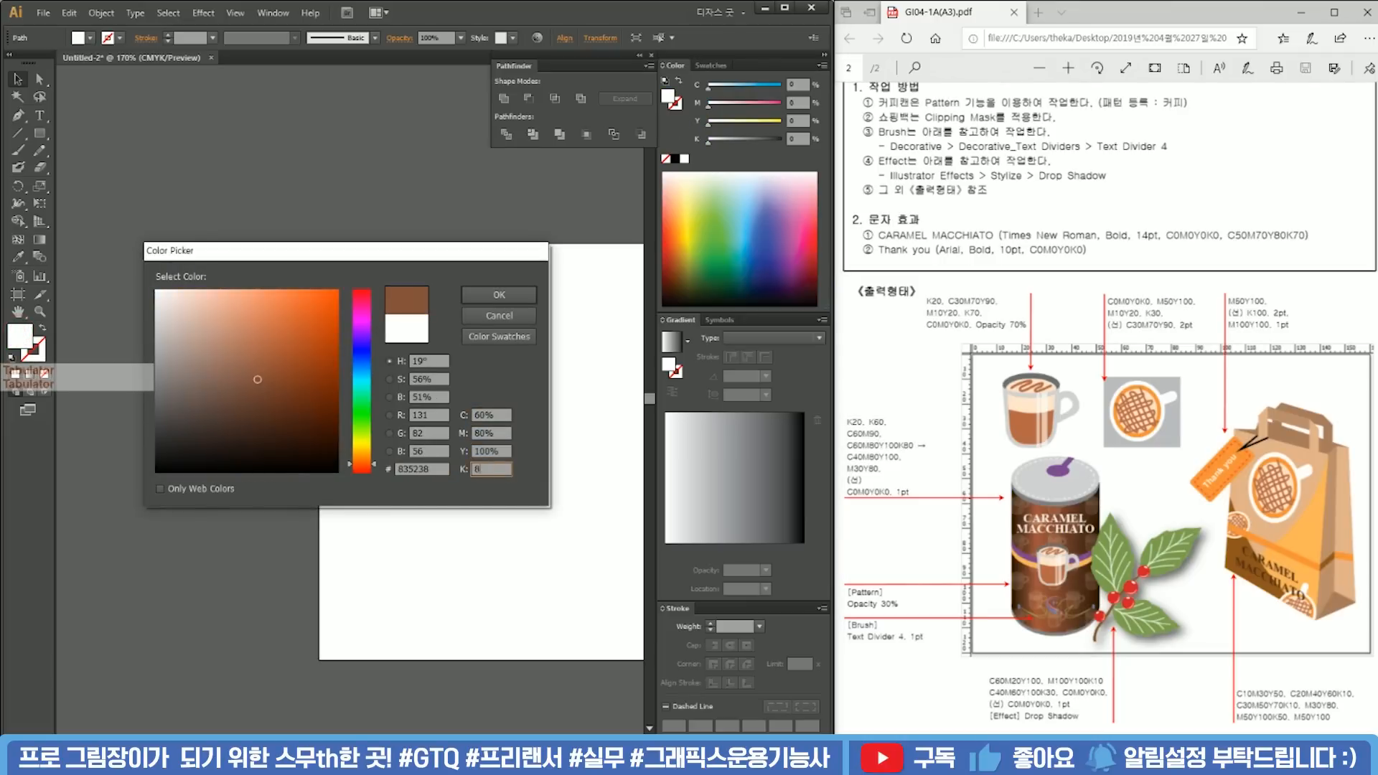
key("Return")
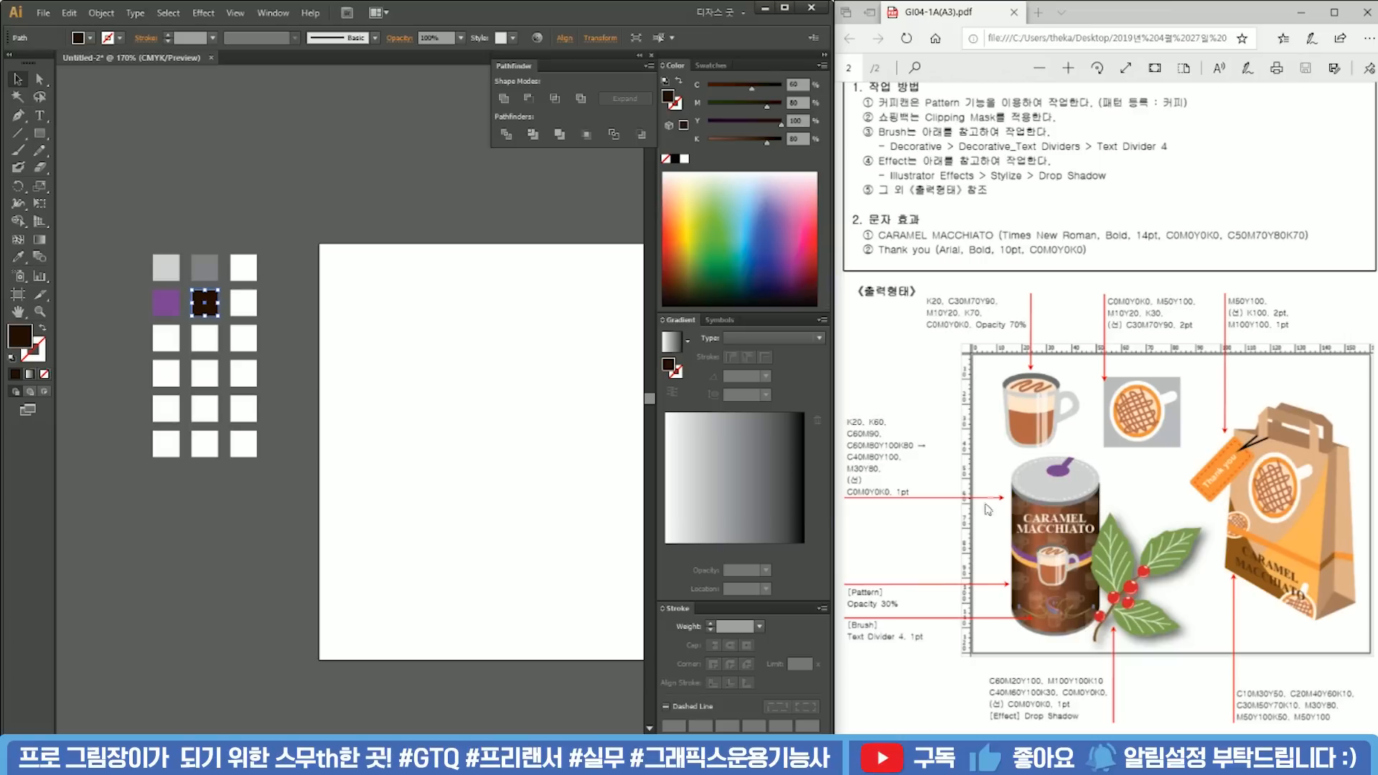
Step: Apply a linear gradient to the second row's middle square and switch the gradient's start stop to CMYK
left_click_drag(907, 457, 856, 447)
left_click(942, 485)
left_click(562, 387)
left_click(297, 316)
left_click(205, 308)
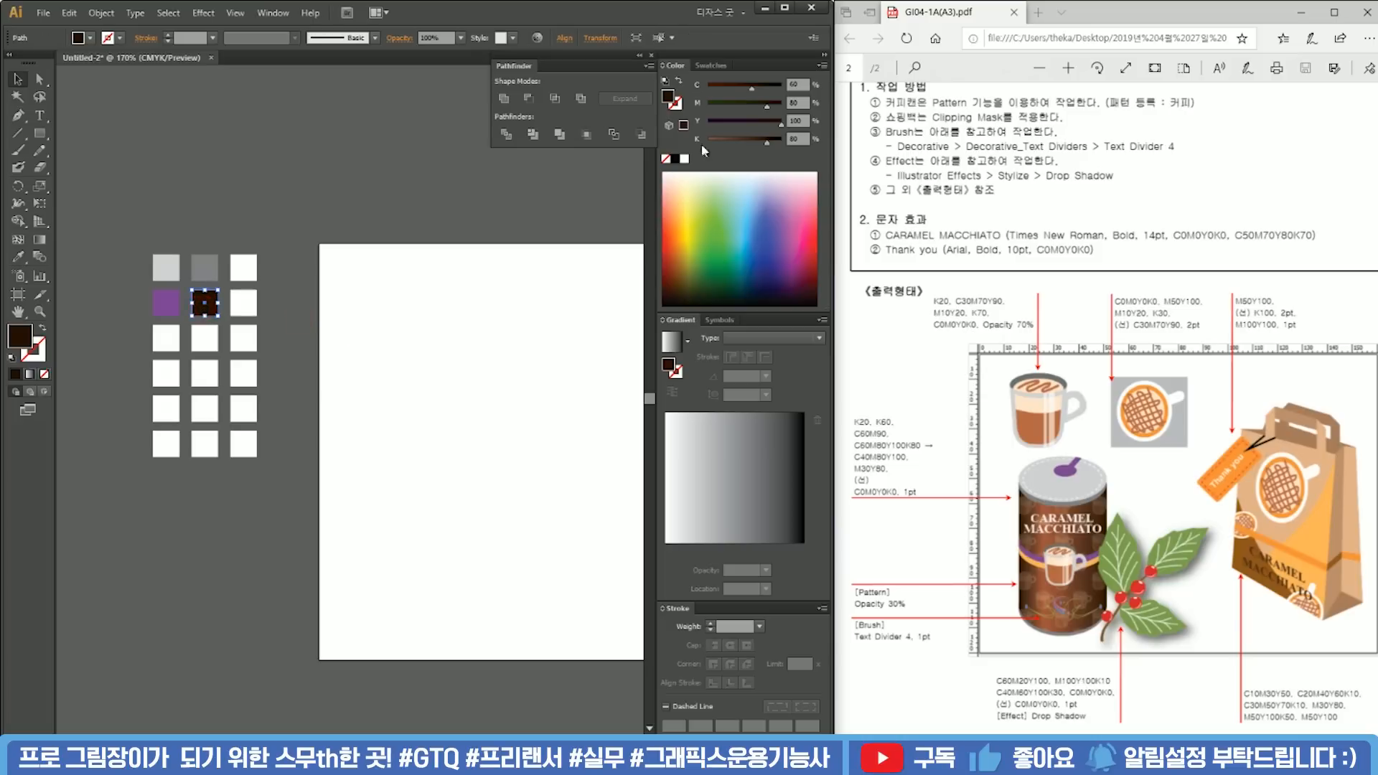
left_click(672, 341)
double_click(666, 551)
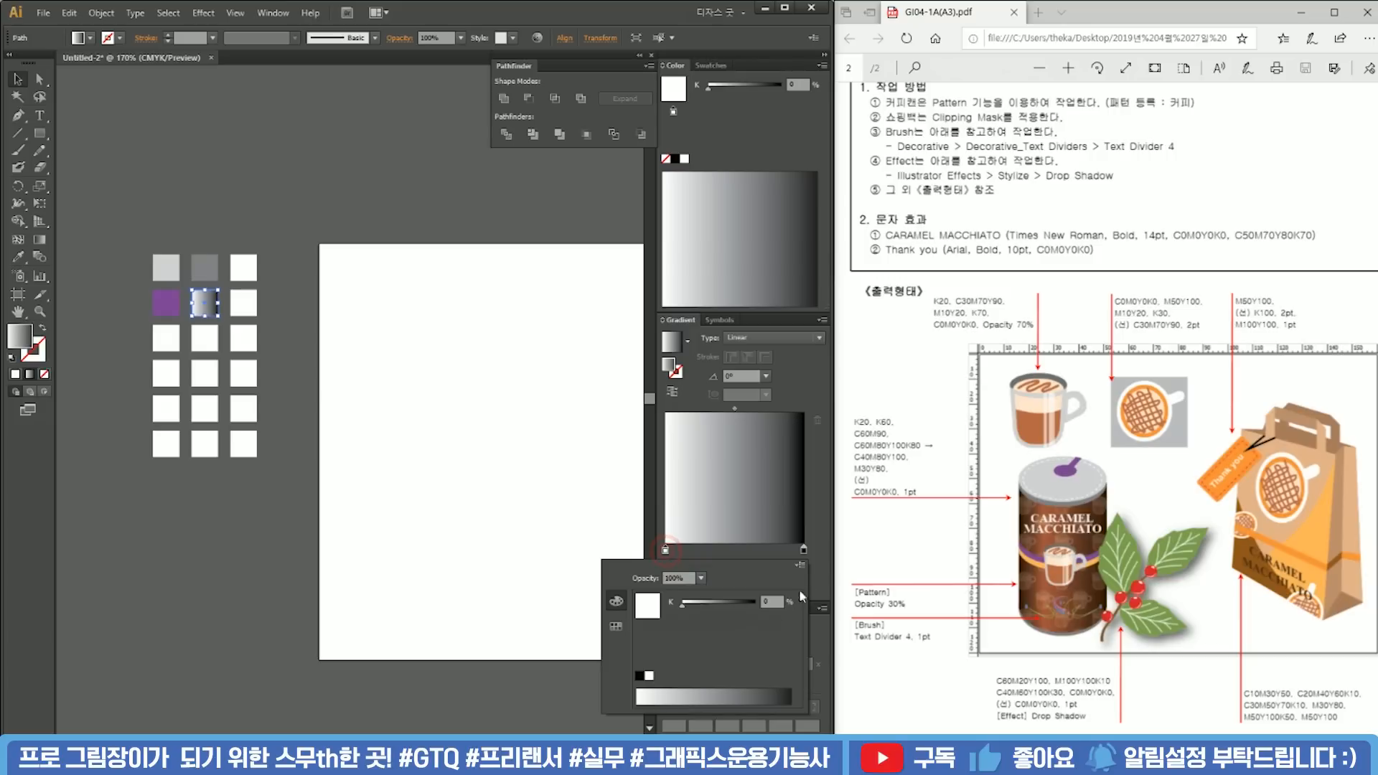
left_click(801, 567)
left_click(856, 620)
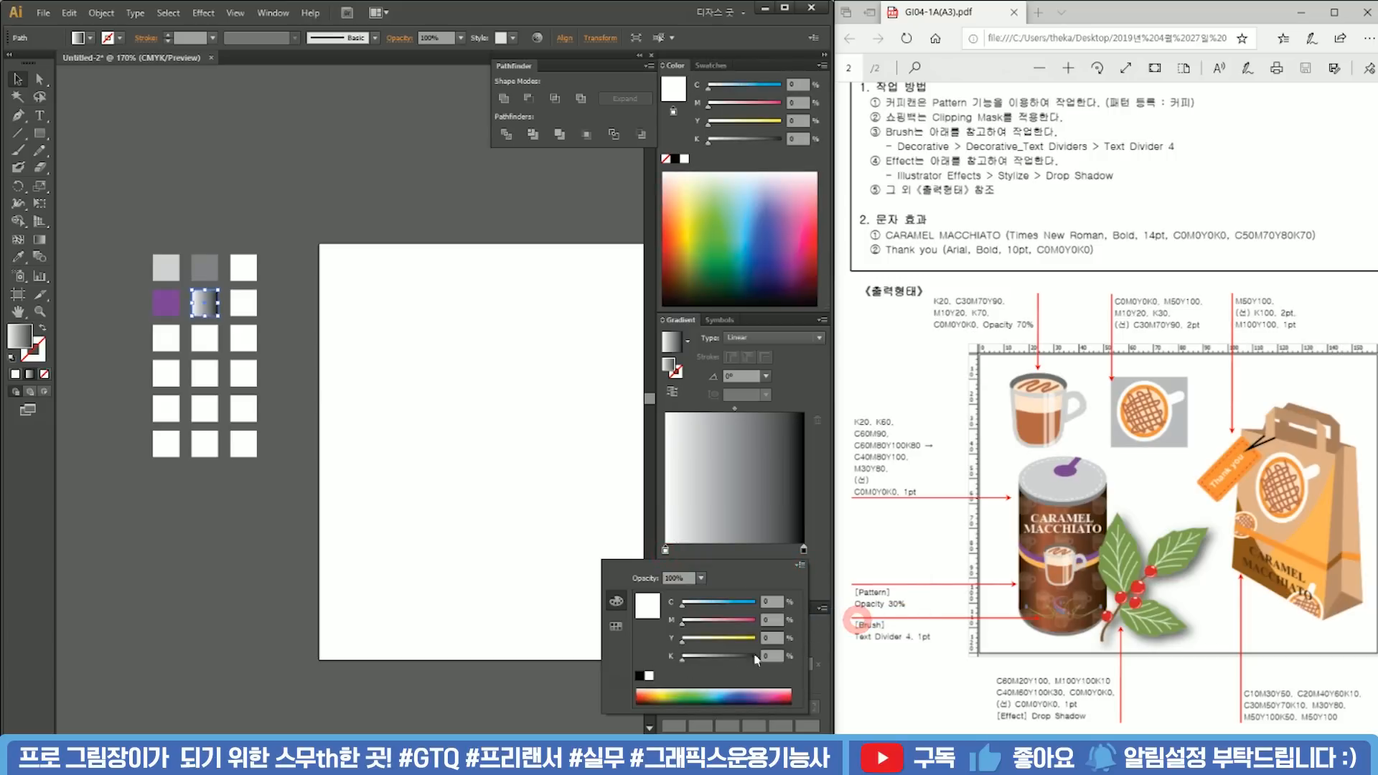
Step: Set the gradient's start stop to C60 M80 Y100 K80
left_click_drag(779, 603, 708, 608)
type("60")
key("Tab")
type("80")
key("Tab")
type("10")
key("Tab")
type("80")
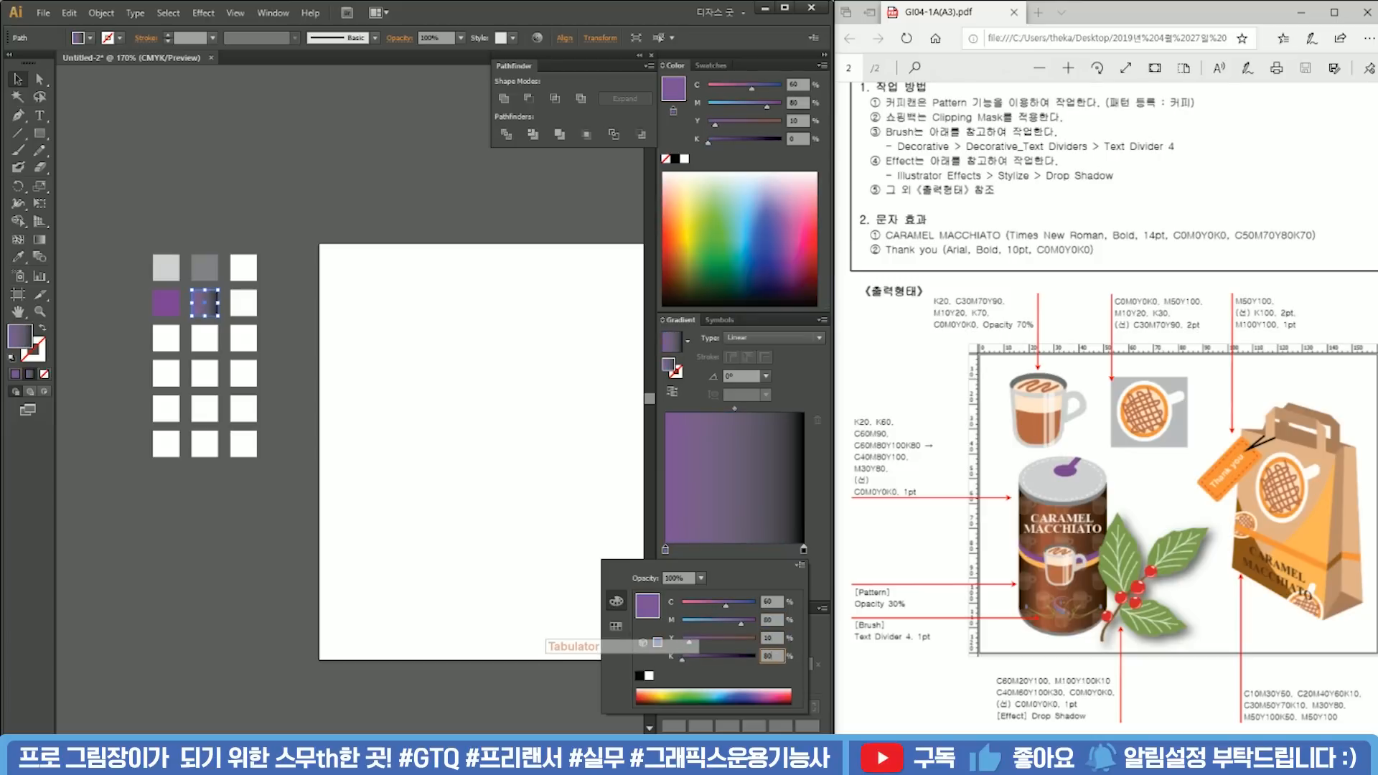
key("Return")
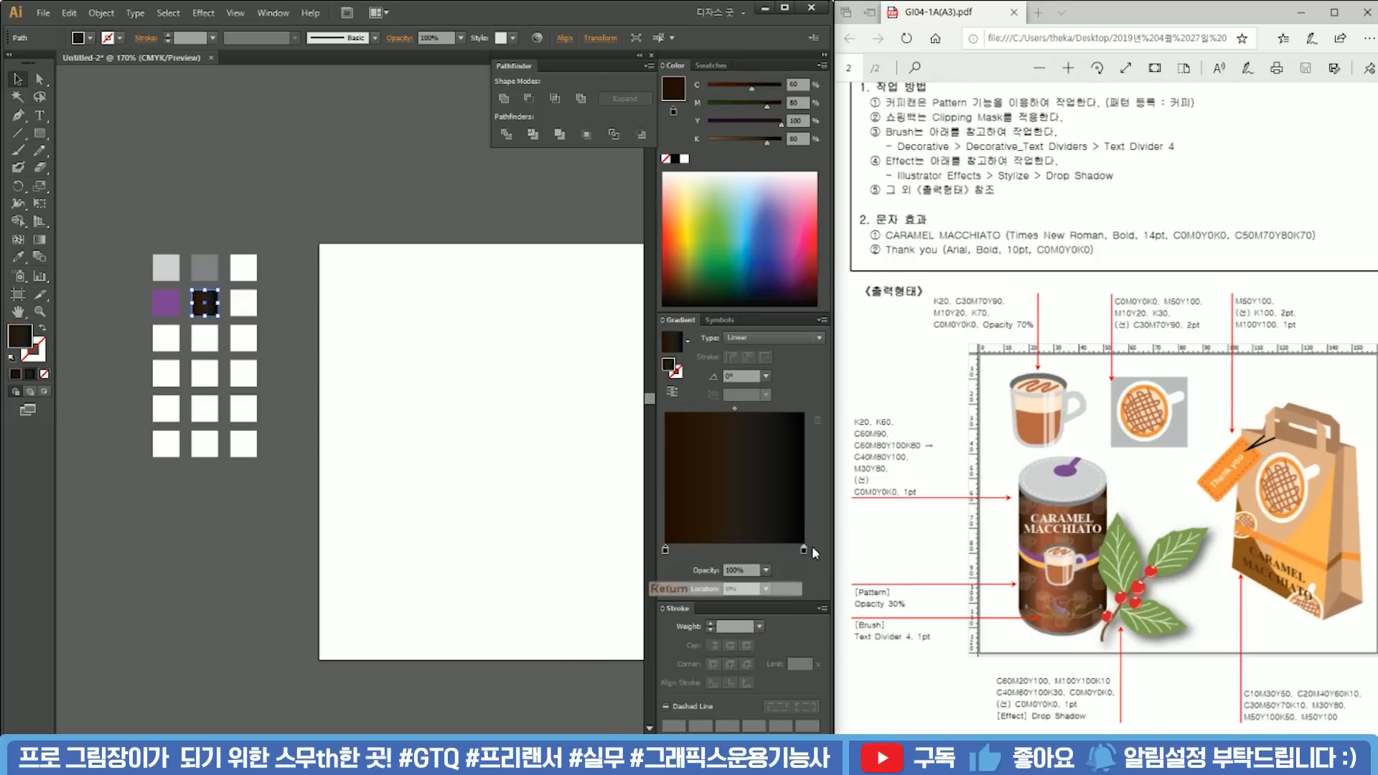
Step: Switch the gradient's end stop to CMYK and set it to C40 M80 Y100 K0
double_click(803, 549)
left_click(802, 564)
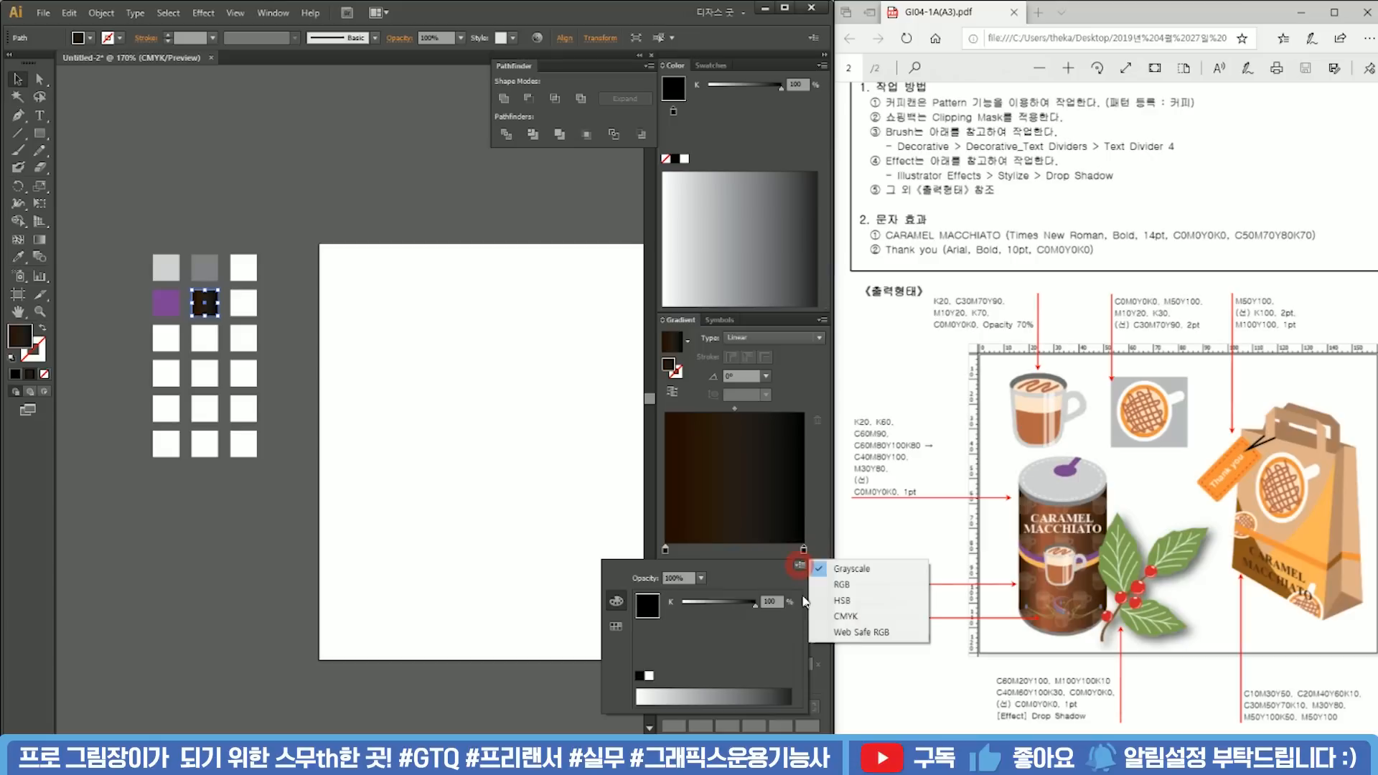
left_click(836, 616)
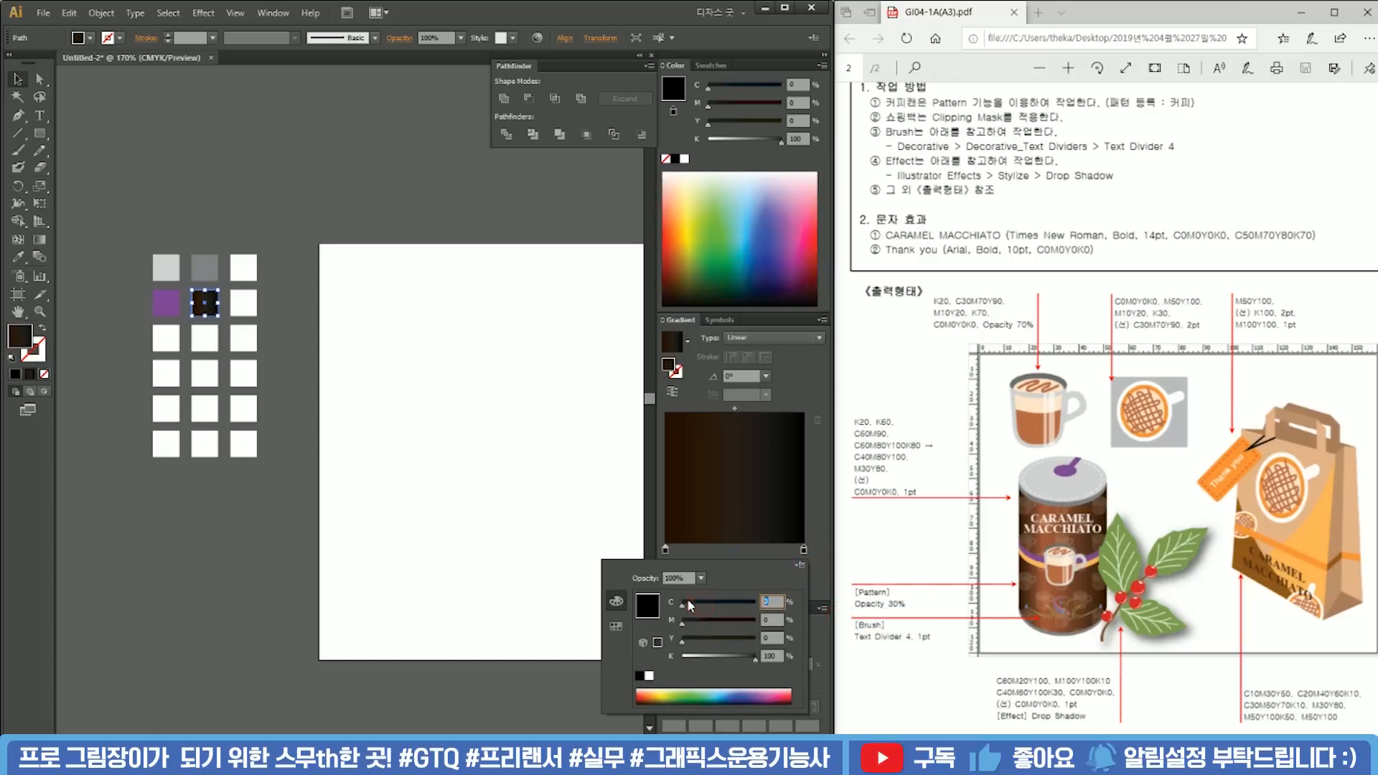
key("Tab")
type("80")
key("Tab")
type("100")
key("Tab")
type("0")
key("Return")
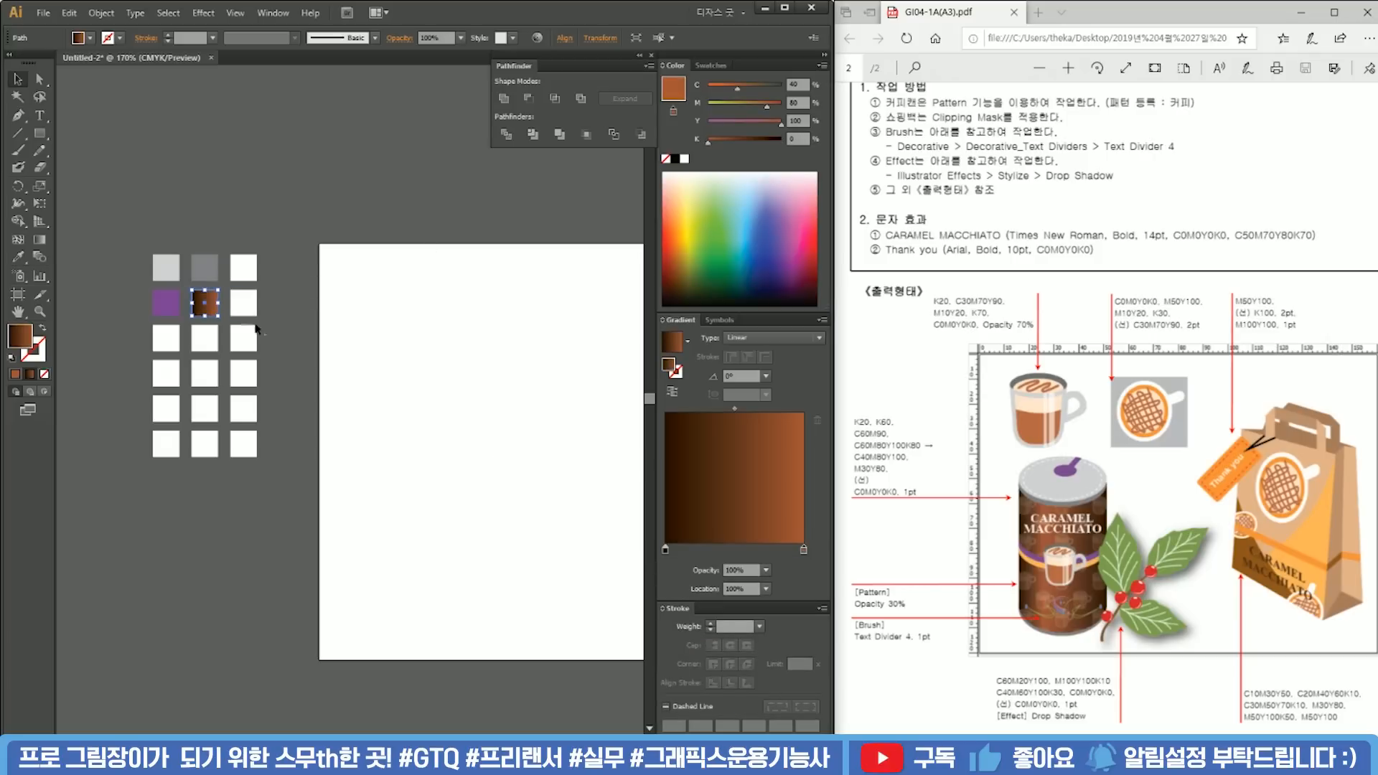
Step: Fill the third row's first square with M30 Y80 and give the one below a white 1 pt stroke without fill
left_click(172, 340)
double_click(20, 334)
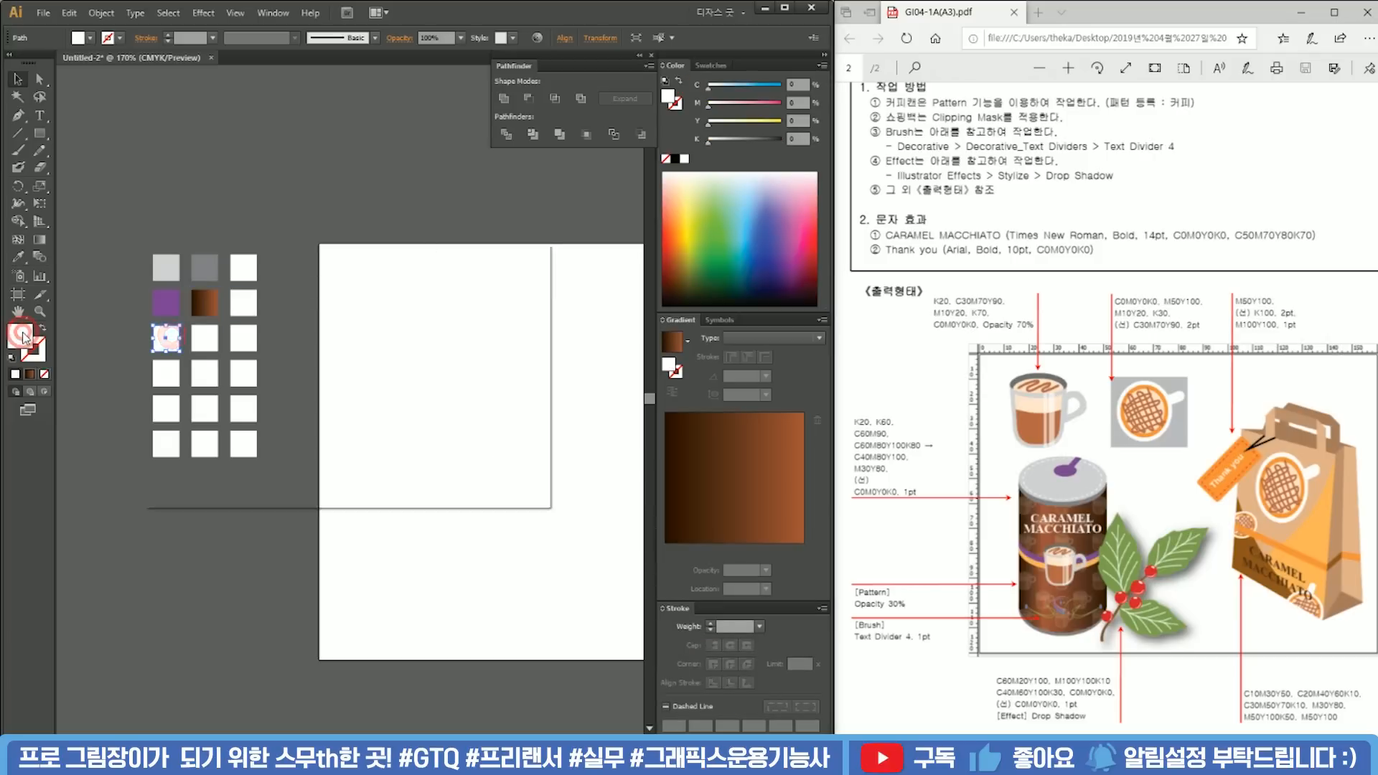
key("Tab")
key("Tab")
type("30")
key("Tab")
type("80")
key("Return")
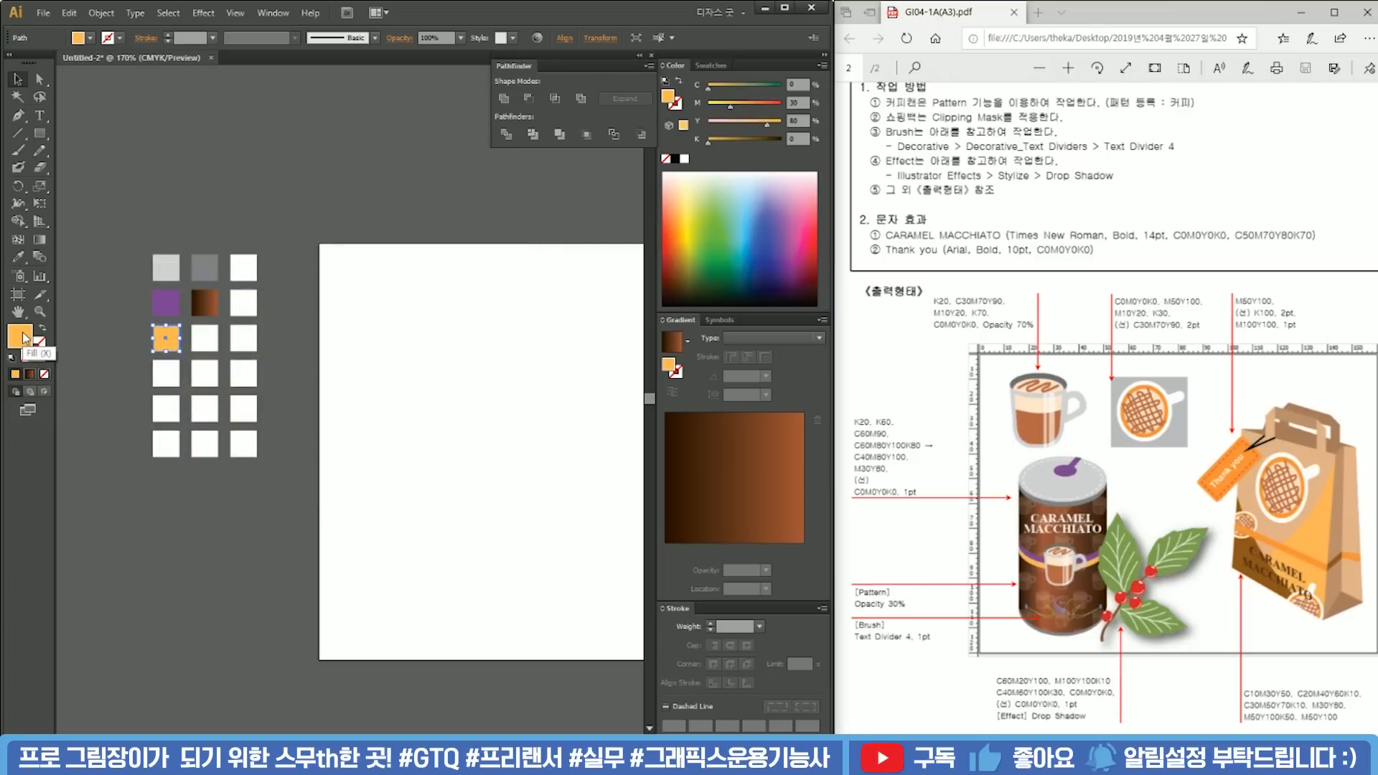
left_click(159, 383)
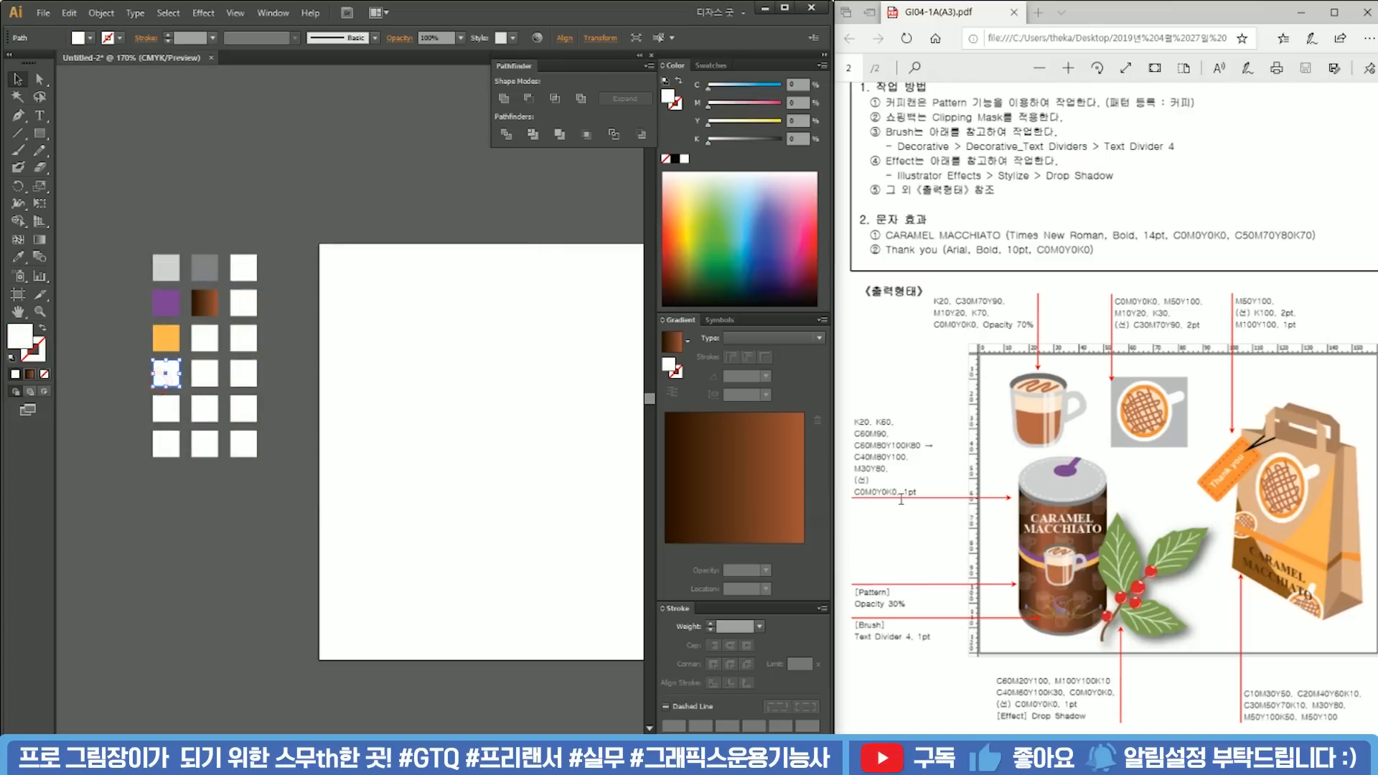
left_click(44, 328)
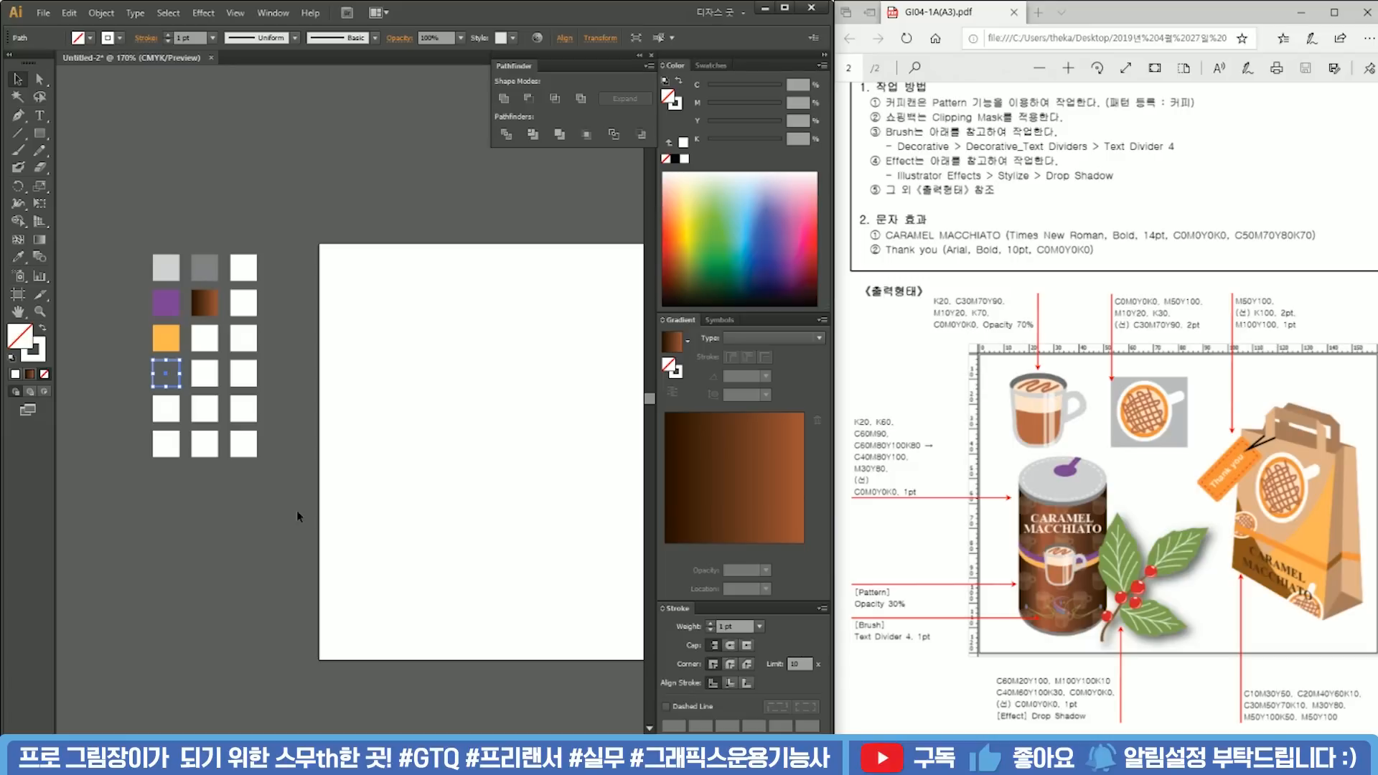
Step: Copy the swatch grid above the artboard and delete the extra squares so four rows of three remain
left_click_drag(296, 510, 138, 224)
left_click_drag(195, 316, 371, 167)
left_click_drag(431, 415, 316, 307)
key("Delete")
Step: Reset all squares in the copied grid to plain white by sampling a white square with the Eyedropper
left_click_drag(467, 301, 313, 151)
key("i")
left_click(409, 239)
key("v")
key("ctrl+shift+a")
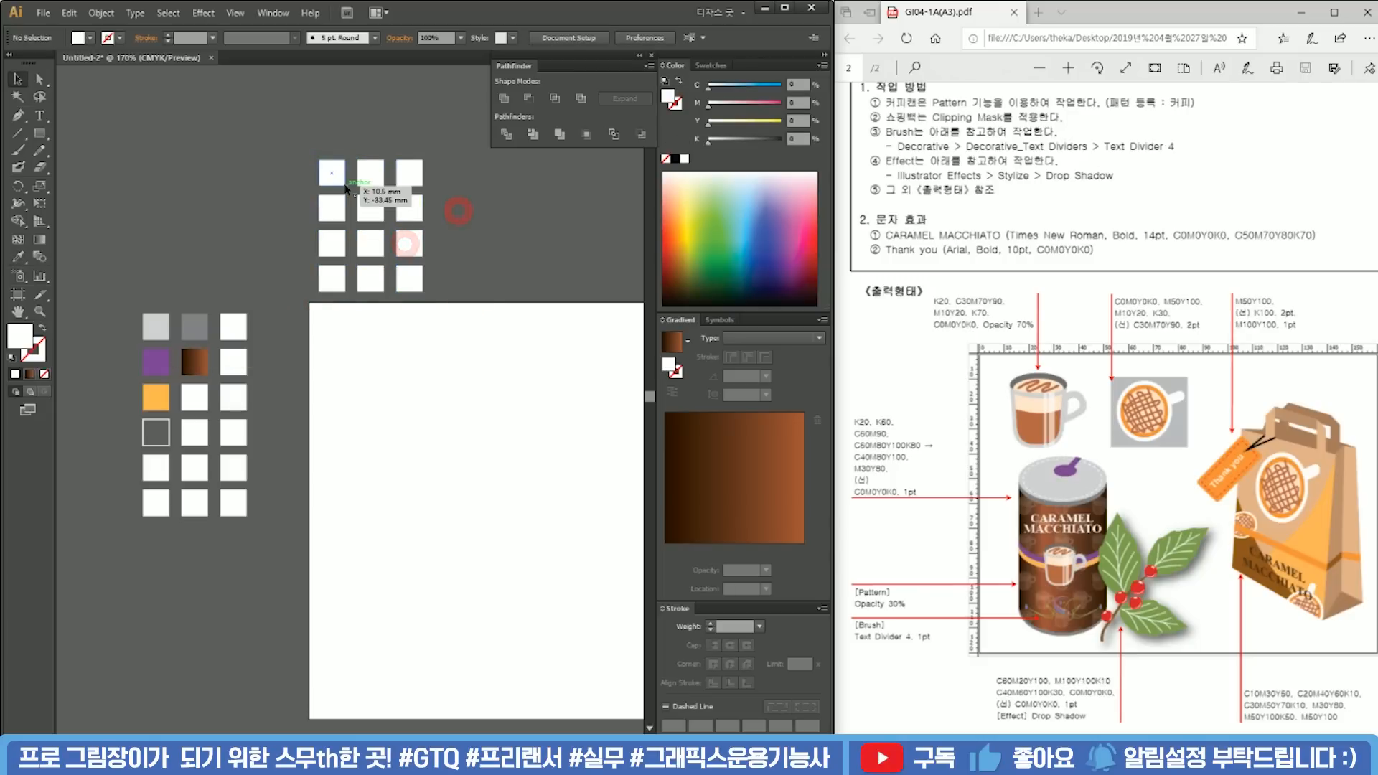
Step: Fill the first square of the grid above the artboard with K20
left_click(338, 178)
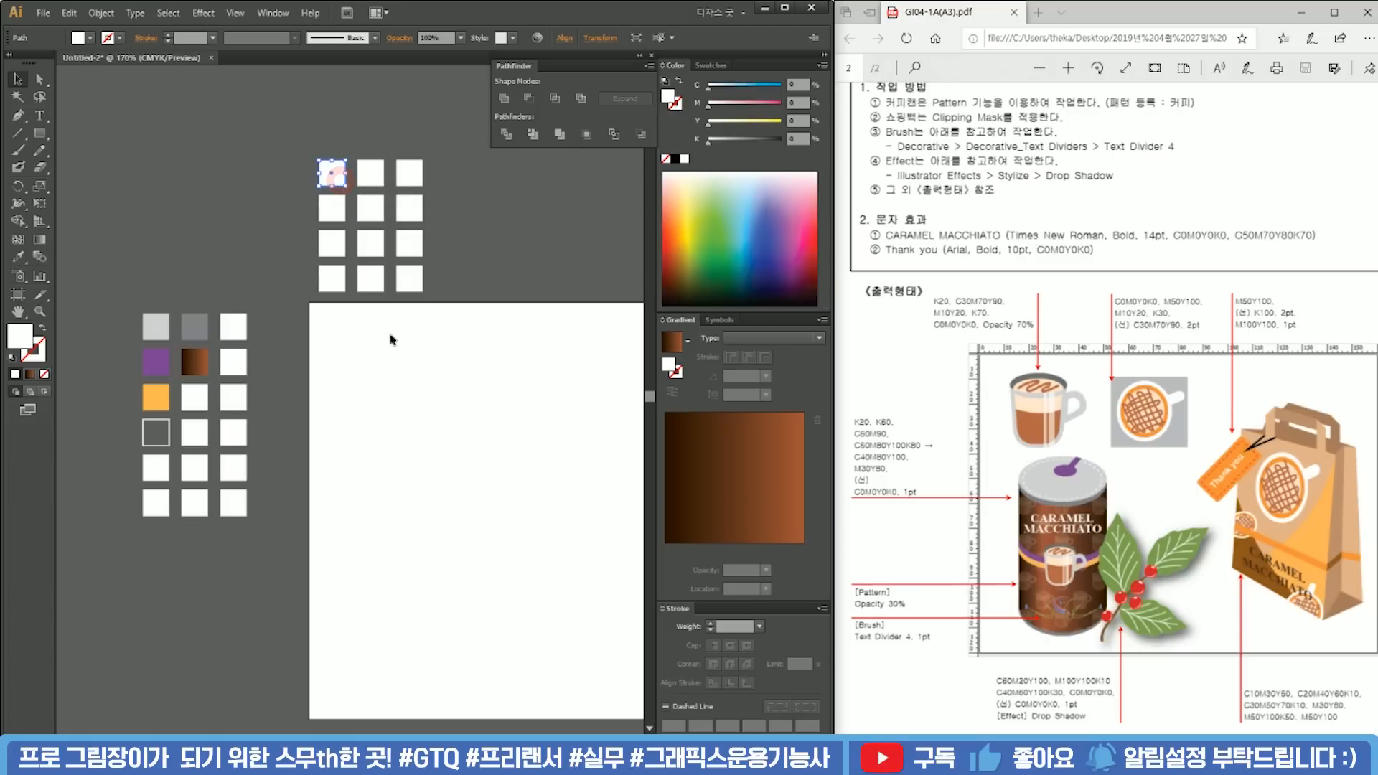
double_click(20, 333)
key("Tab")
key("Tab")
key("Tab")
type("20")
key("Return")
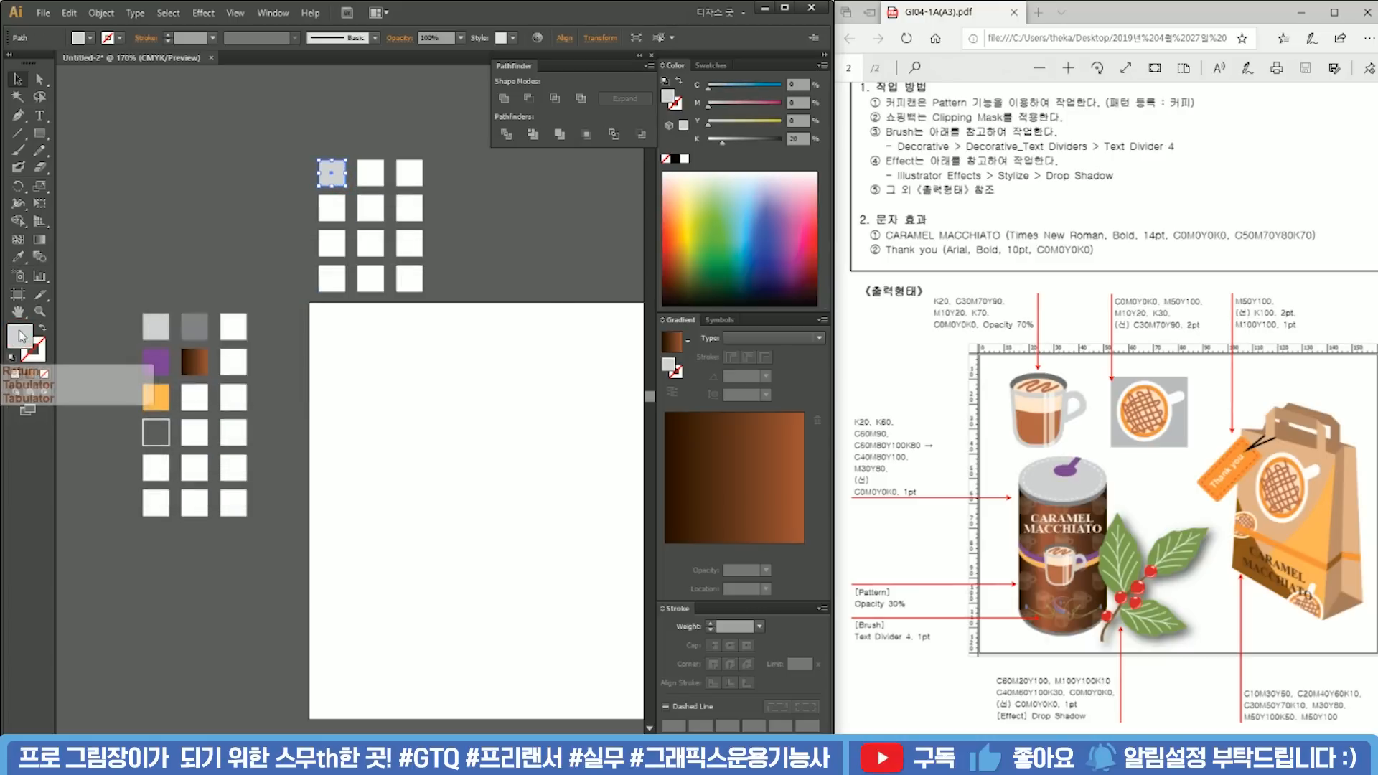
Step: Fill the second square in the upper grid's top row with K60
left_click(370, 174)
double_click(21, 335)
key("Tab")
key("Tab")
key("Tab")
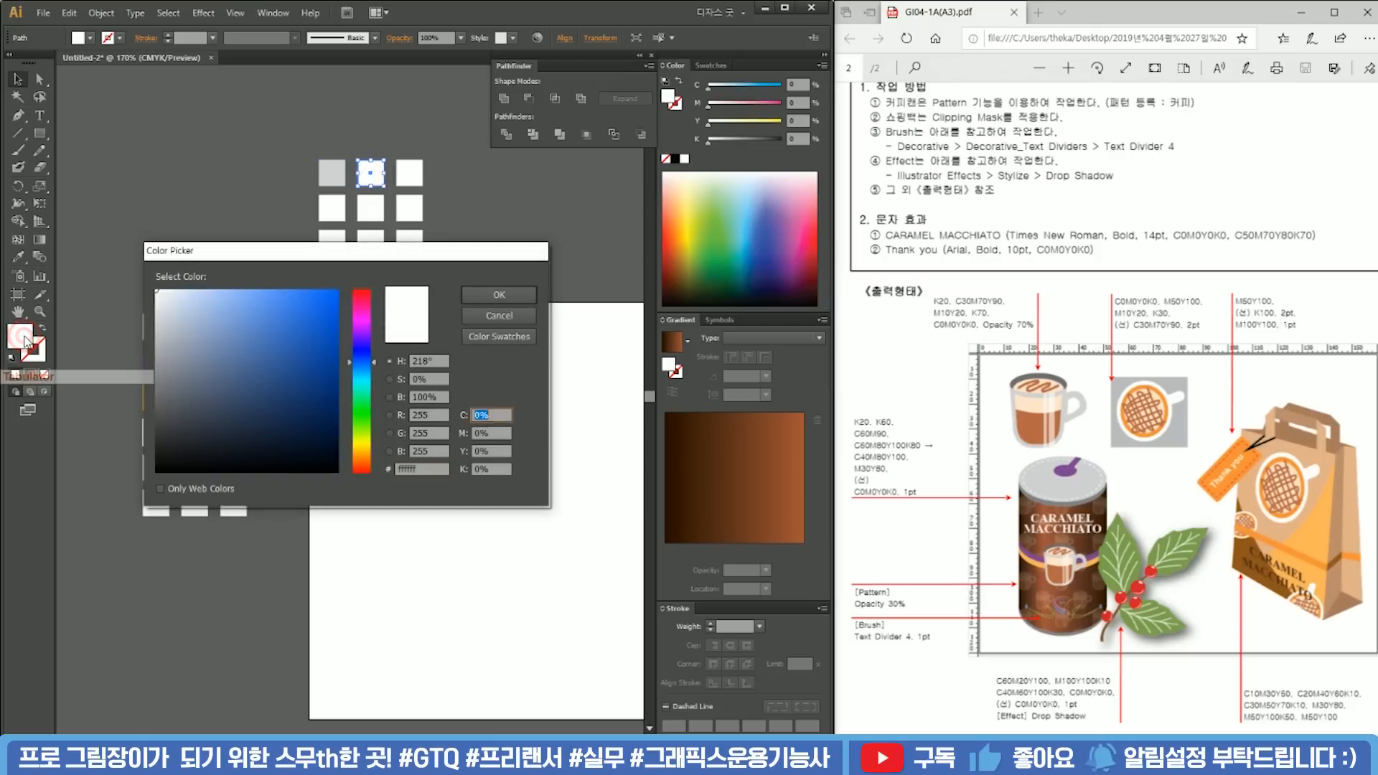
type("60")
key("Return")
left_click(332, 208)
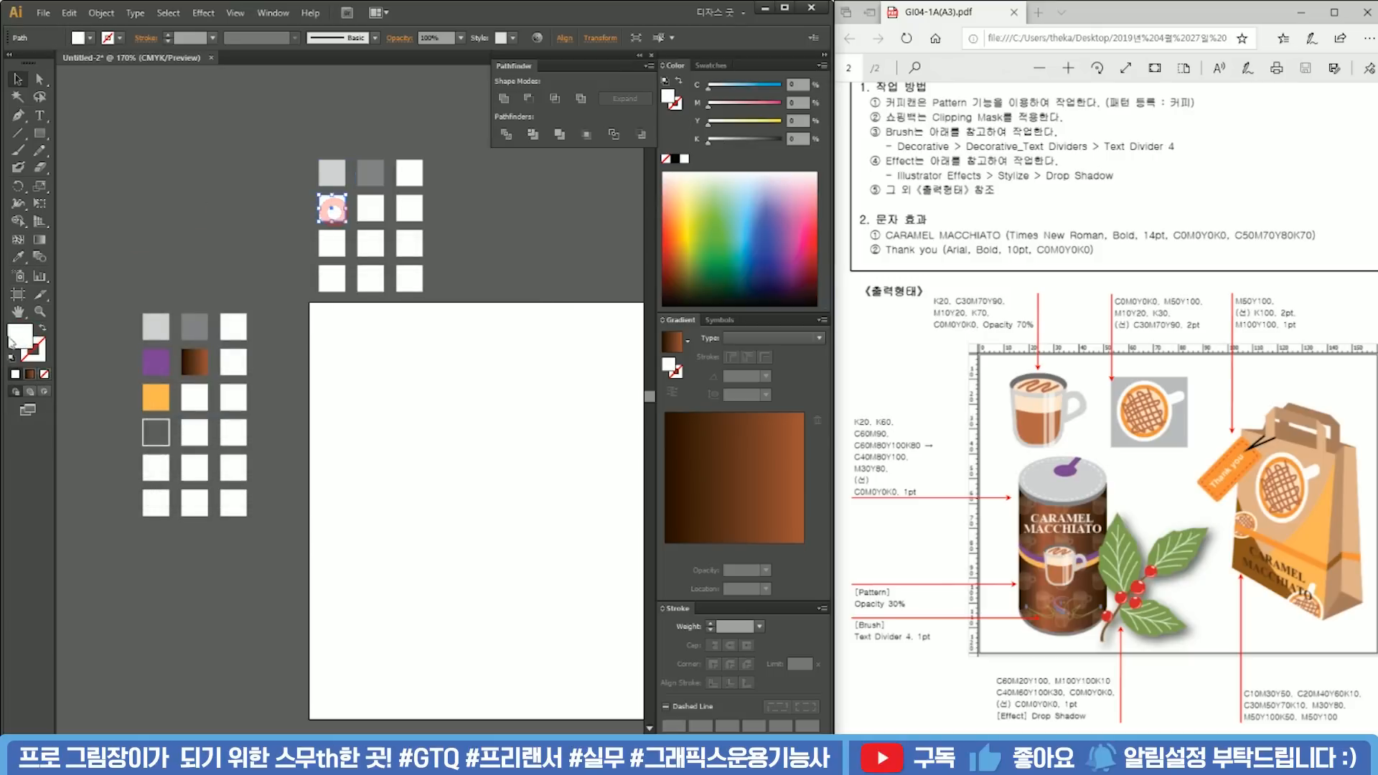
double_click(21, 336)
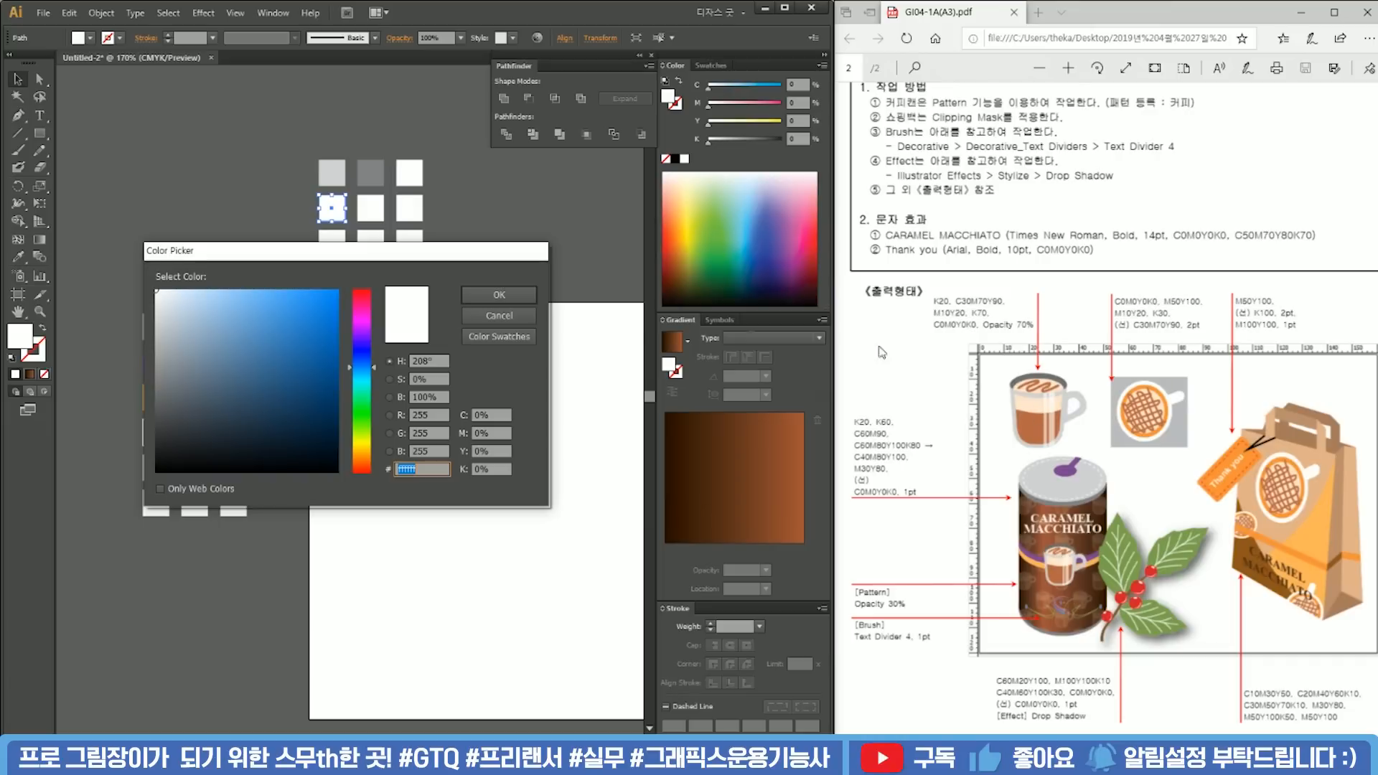
left_click(500, 315)
Step: Fill the second square in the upper grid's top row with C30 M70 Y90 K0
left_click(365, 179)
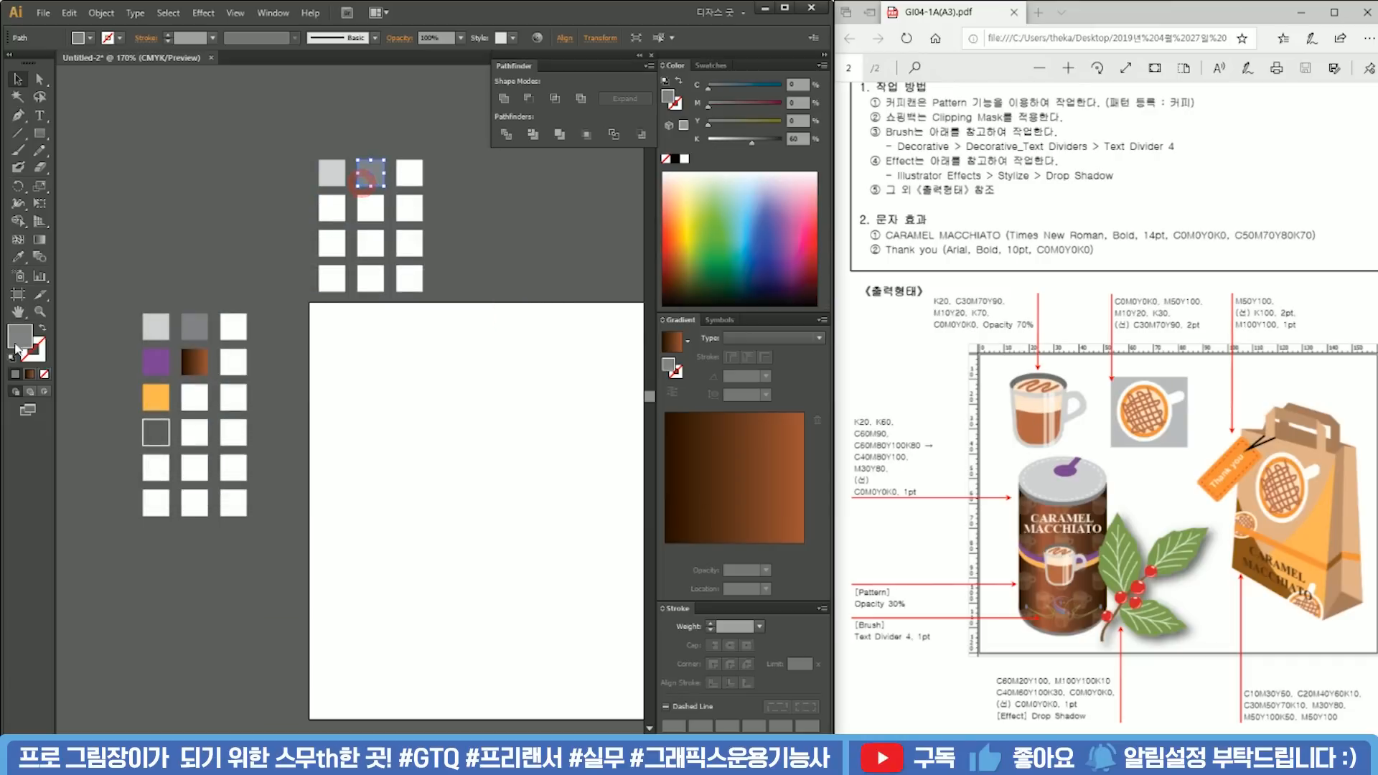
double_click(21, 337)
type("30")
key("Tab")
type("70")
key("Tab")
type("90")
key("Tab")
type("0")
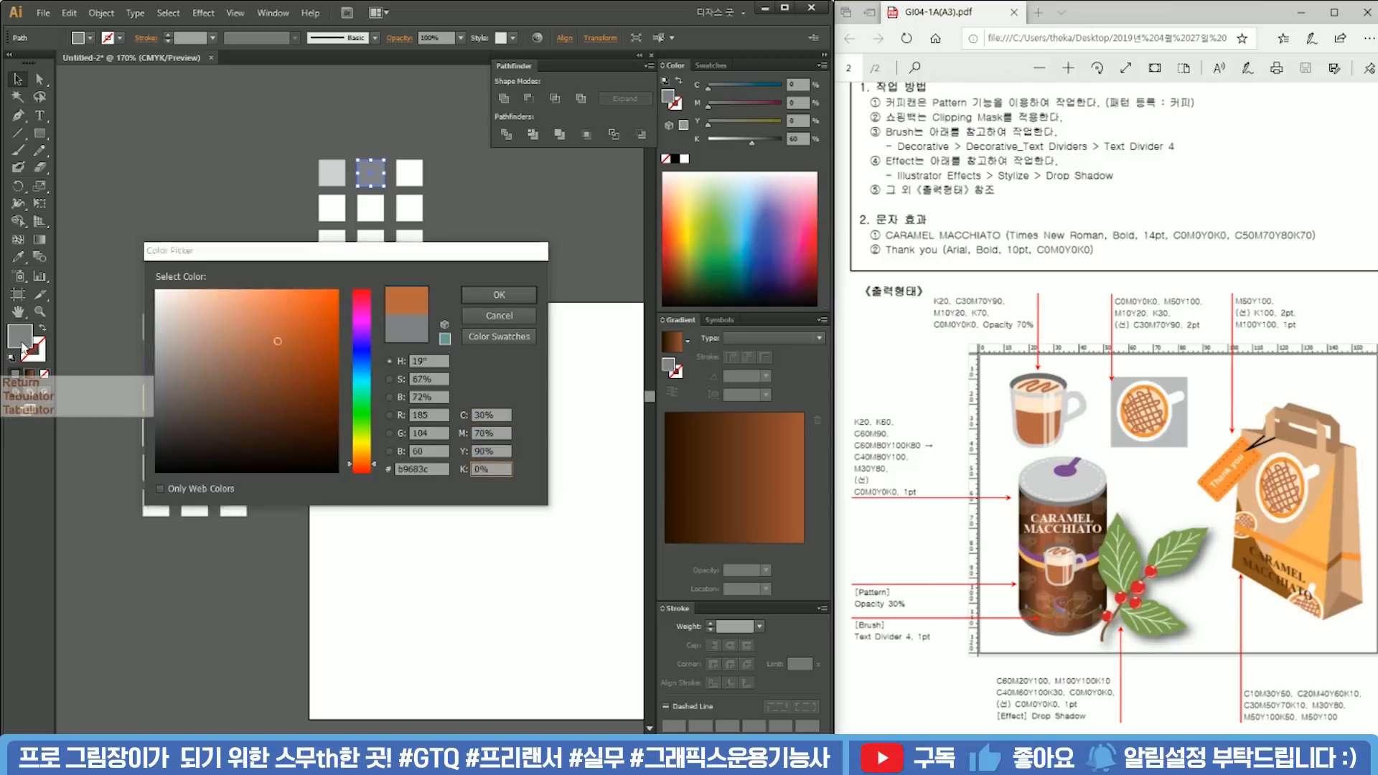
key("Return")
Step: Fill the first square in the upper grid's second row with M10 Y20
left_click(331, 208)
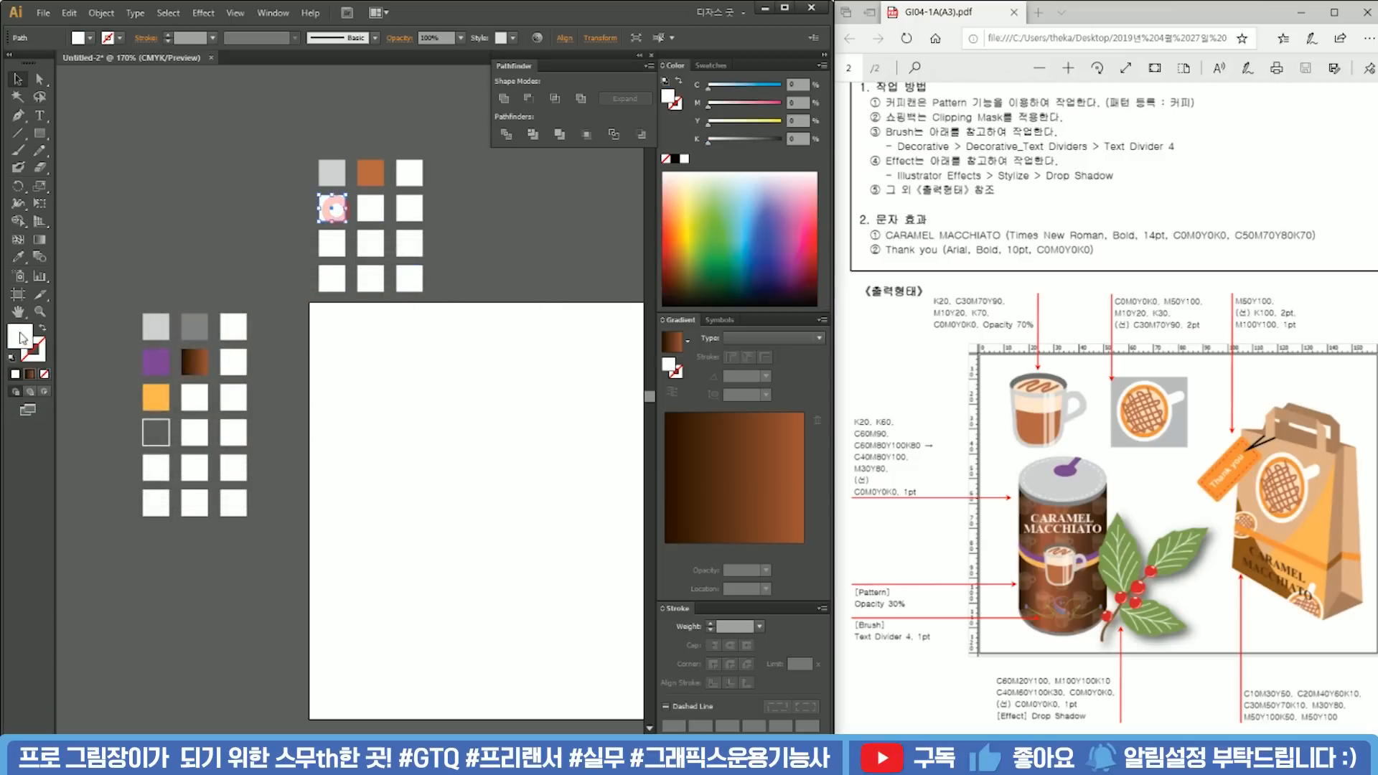
double_click(23, 334)
key("Tab")
key("Tab")
type("10")
key("Tab")
type("20")
key("Return")
Step: Fill the second square in the upper grid's second row with K70
left_click(370, 208)
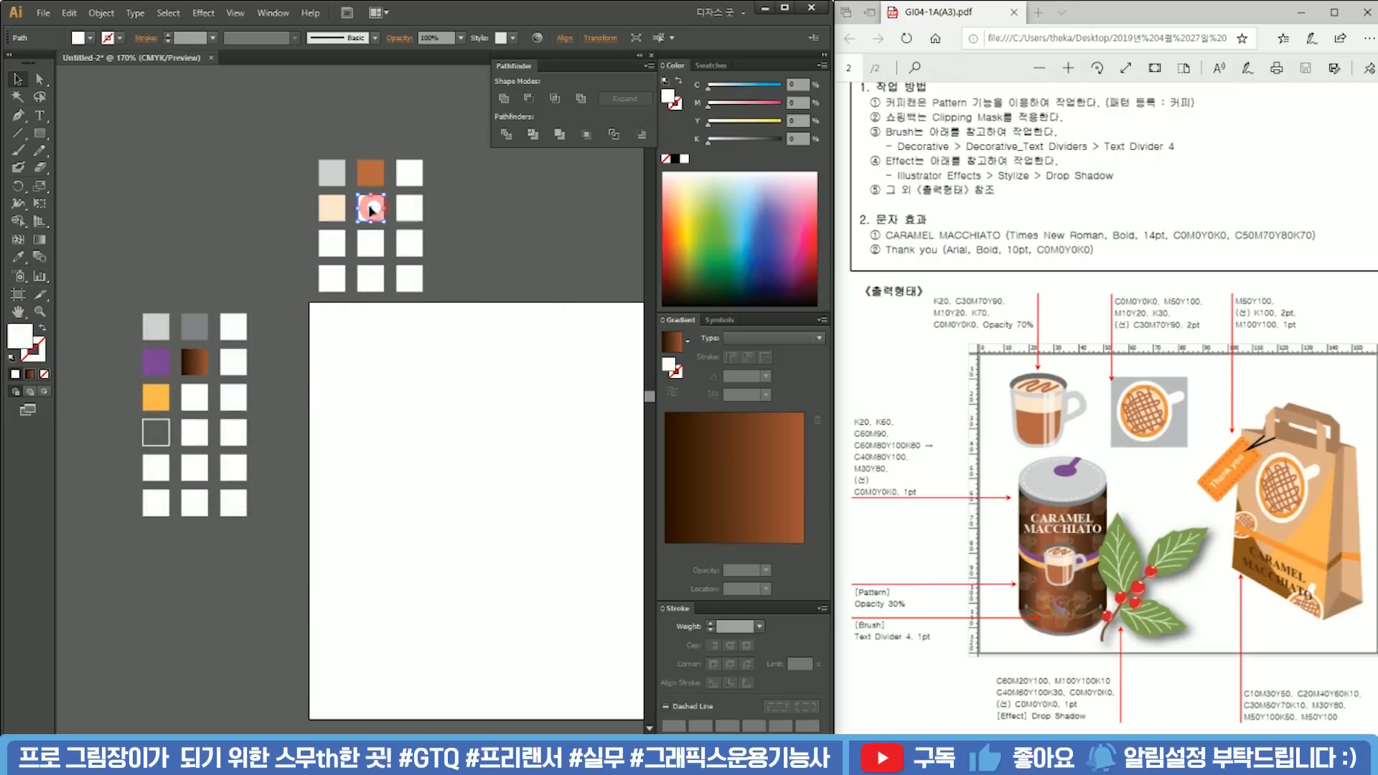
double_click(20, 340)
key("Tab")
key("Tab")
key("Tab")
key("Tab")
type("70")
key("Return")
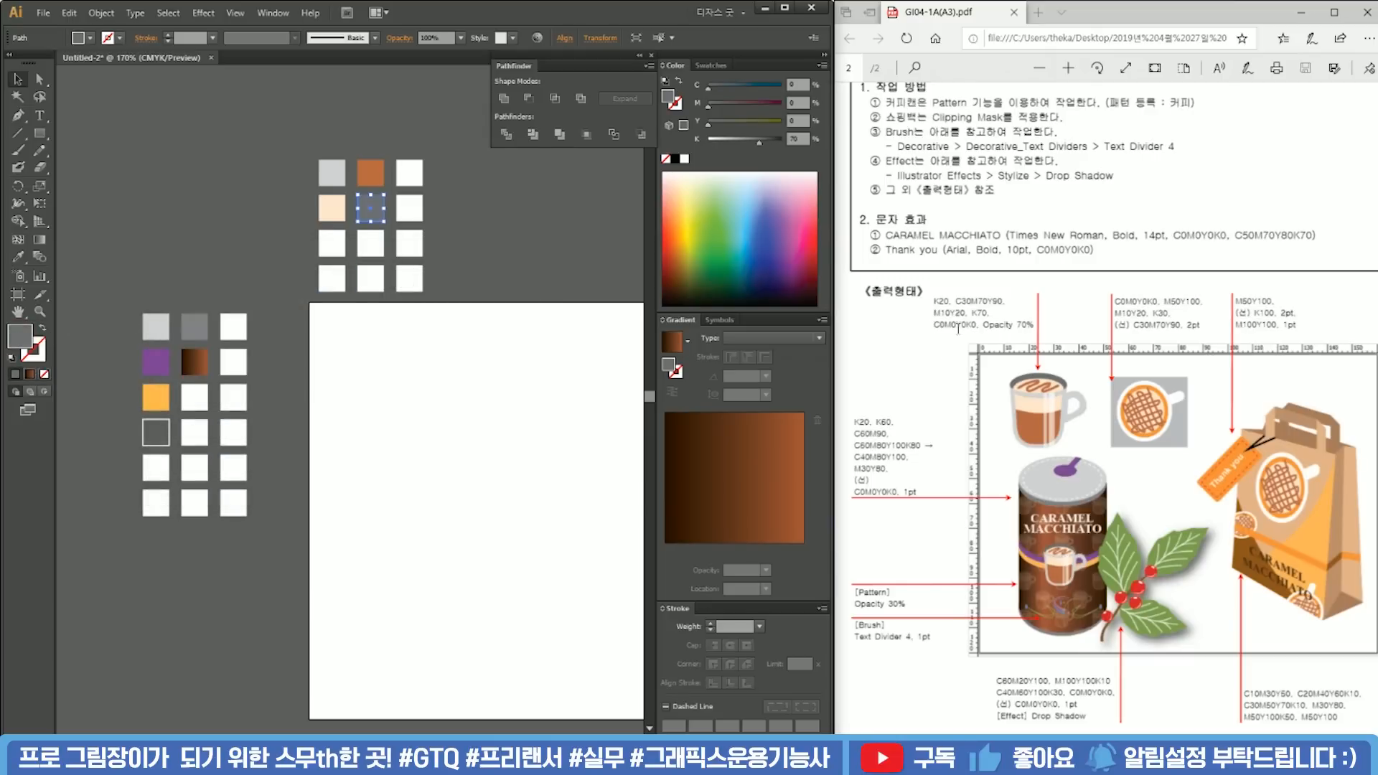
Step: Set the white first square in the upper grid's third row to 70% opacity
left_click(331, 243)
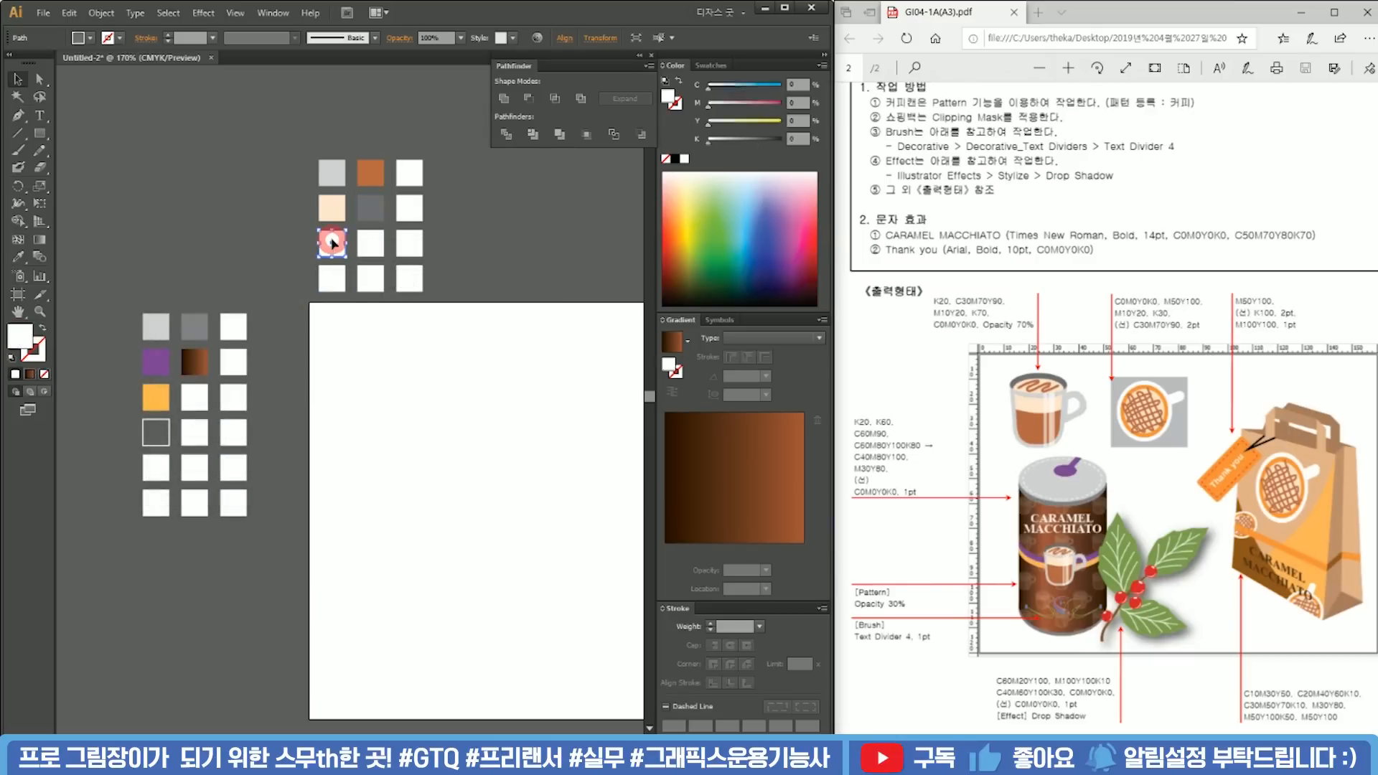
type("70")
key("Return")
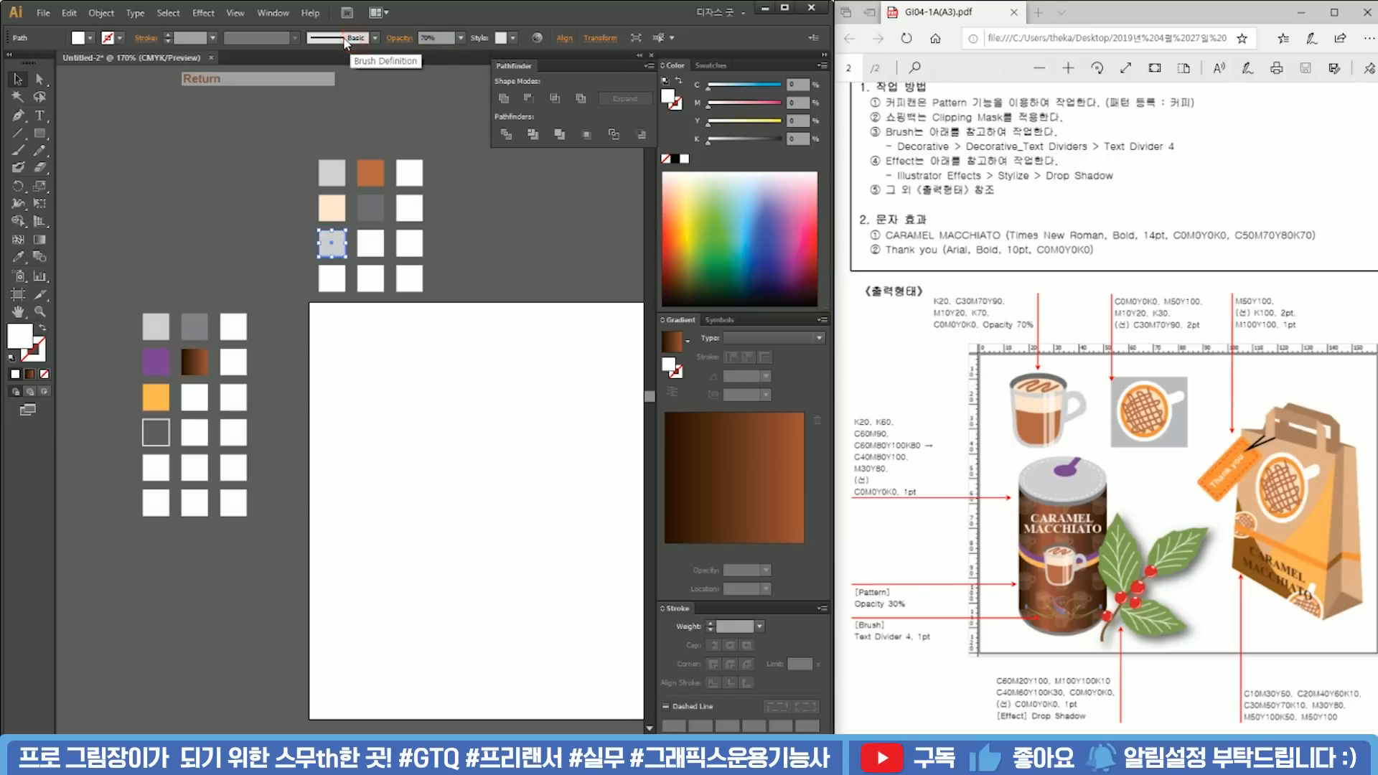
Step: Duplicate the coloured grid above the artboard and place the copy beside it on its right
left_click_drag(507, 364, 466, 225)
left_click(444, 371)
left_click_drag(364, 406, 342, 204)
left_click_drag(315, 370, 299, 293)
Step: Delete the unused white squares from the grid beside the artboard and the first grid above it
left_click_drag(205, 414, 422, 305)
left_click_drag(400, 520, 376, 251)
left_click_drag(330, 515, 337, 336)
left_click(298, 449, "shift")
left_click(305, 406, "shift")
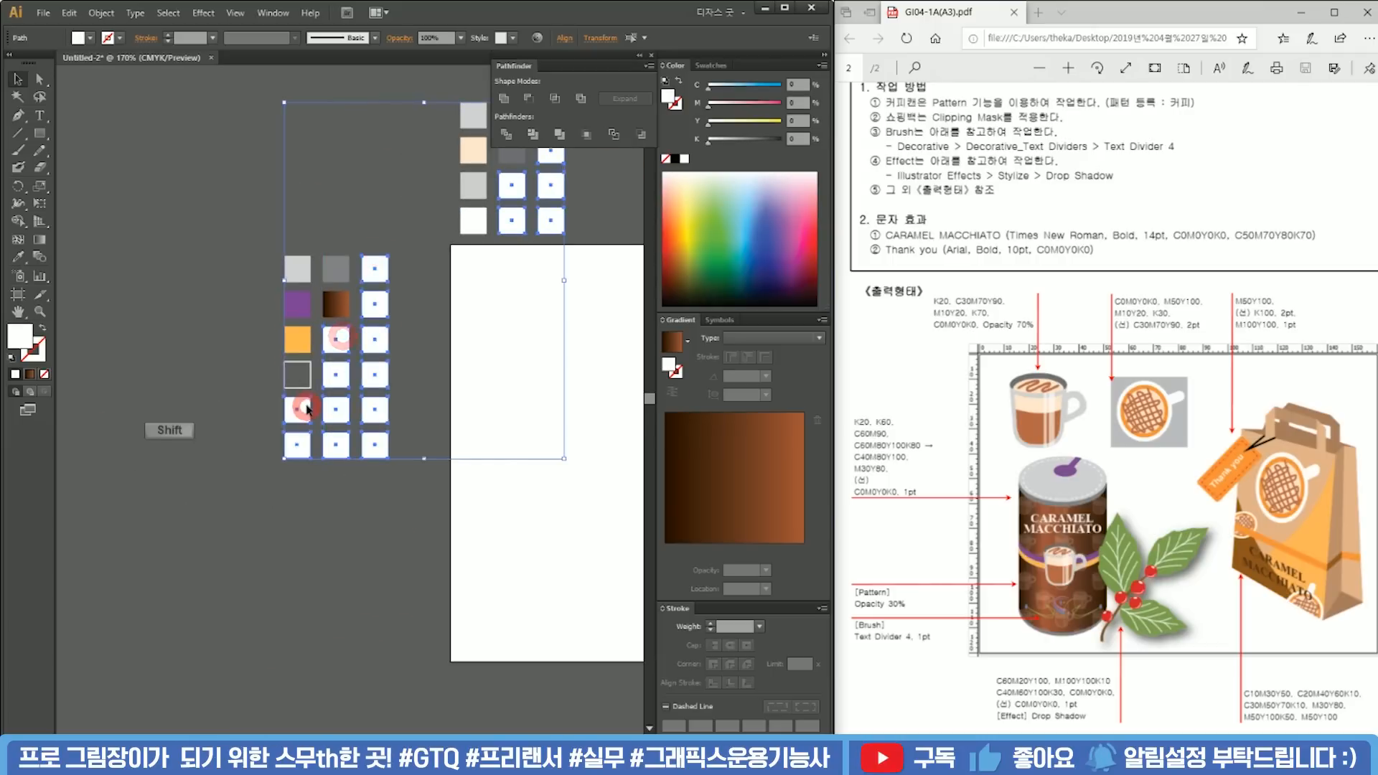
key("Delete")
Step: Reset all squares of the duplicated upper grid to plain white by sampling one of its white squares with the Eyedropper
left_click_drag(555, 358, 216, 505)
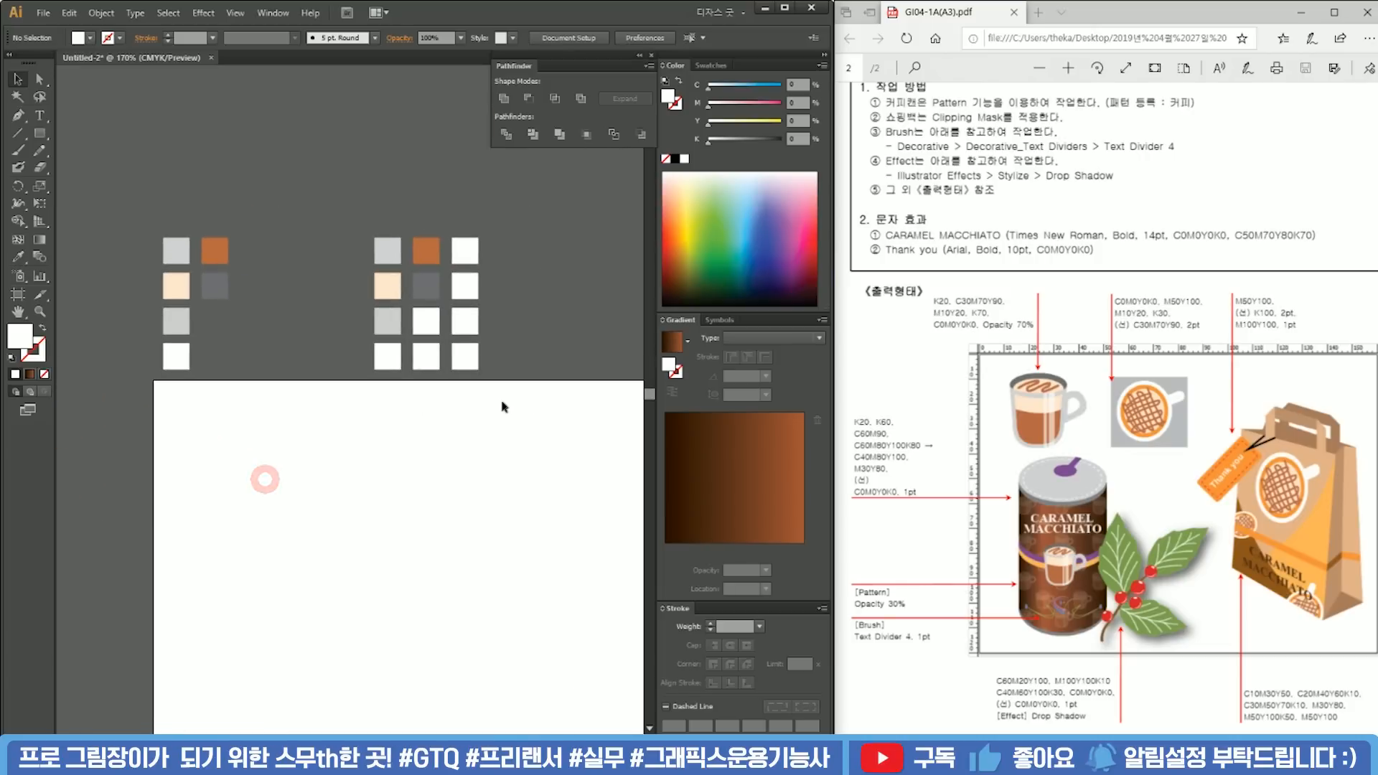
left_click_drag(467, 236, 363, 416)
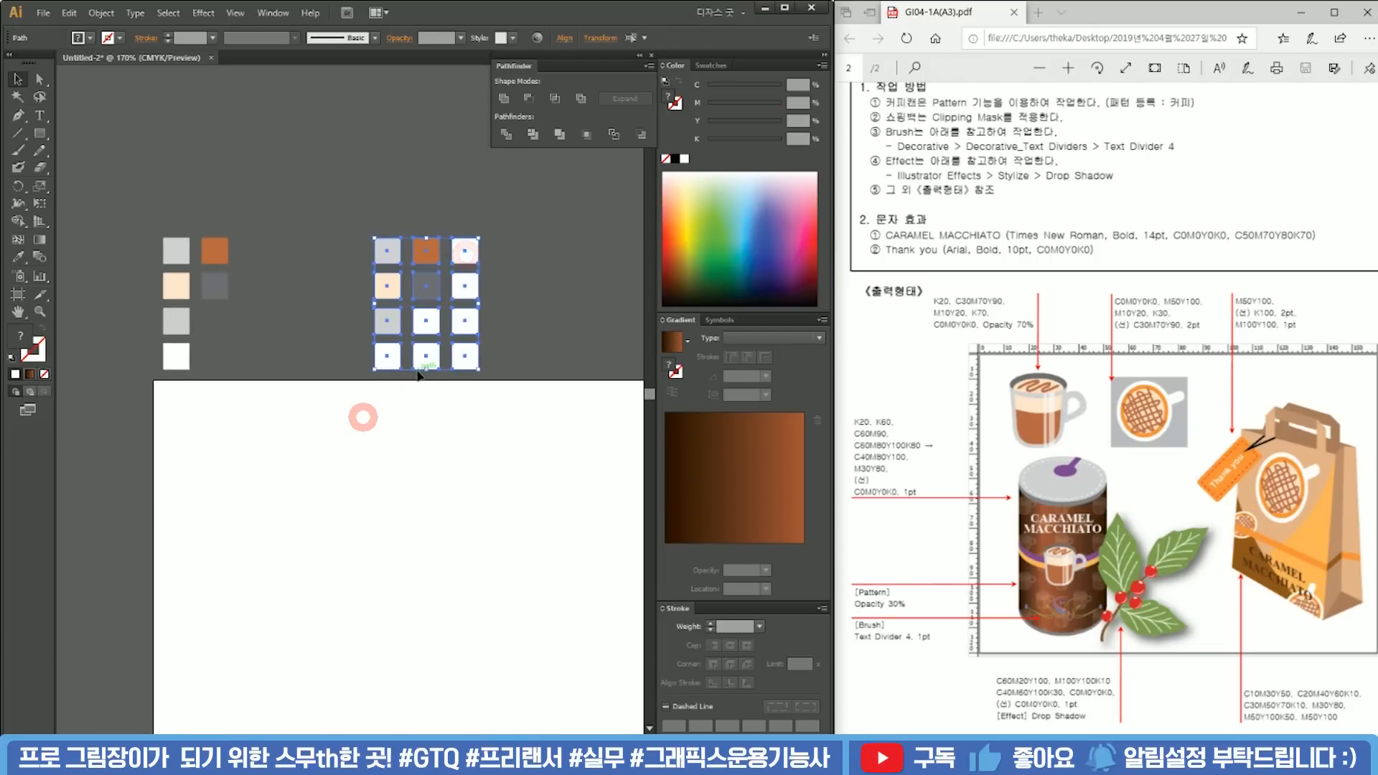
left_click(466, 251)
left_click(472, 221, "ctrl")
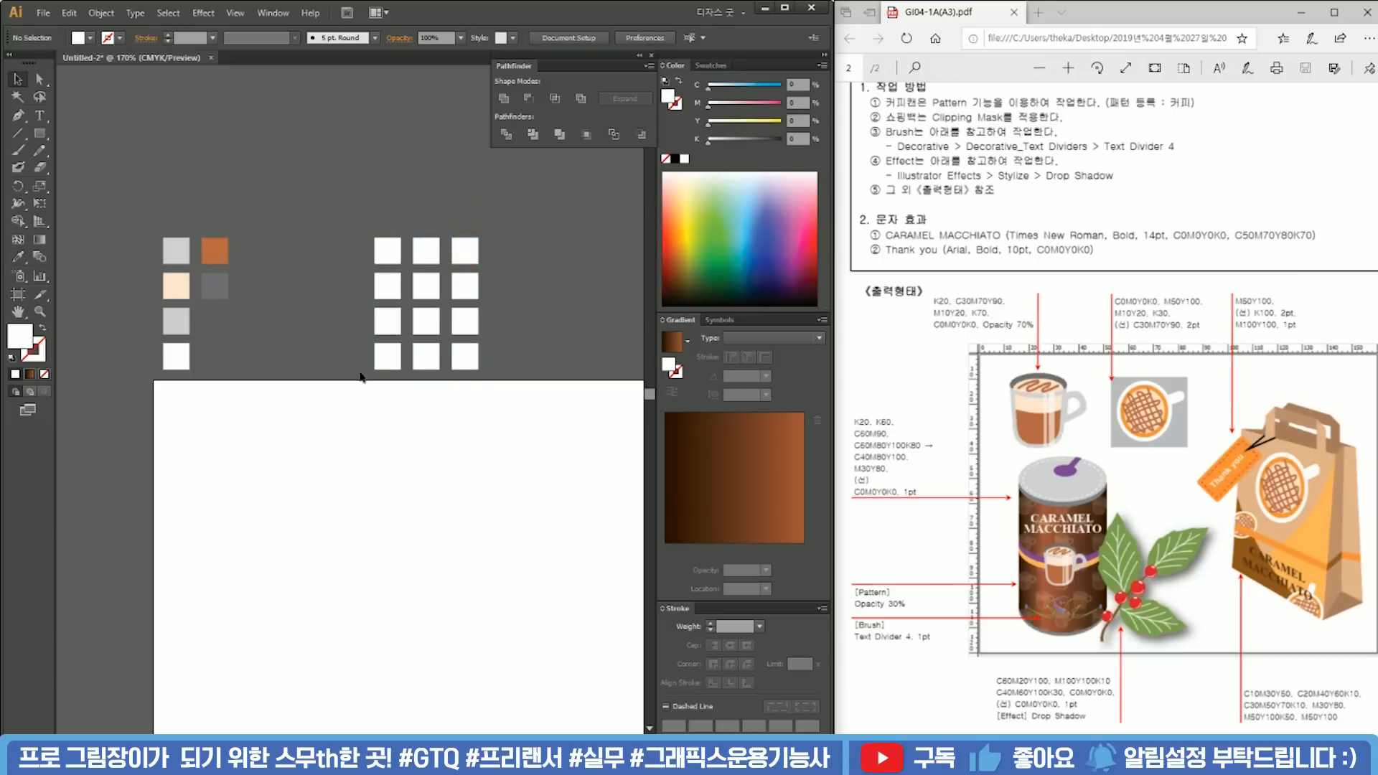
Step: Fill the second square in the second upper grid's top row with M50 Y100
left_click(388, 258)
left_click(433, 251)
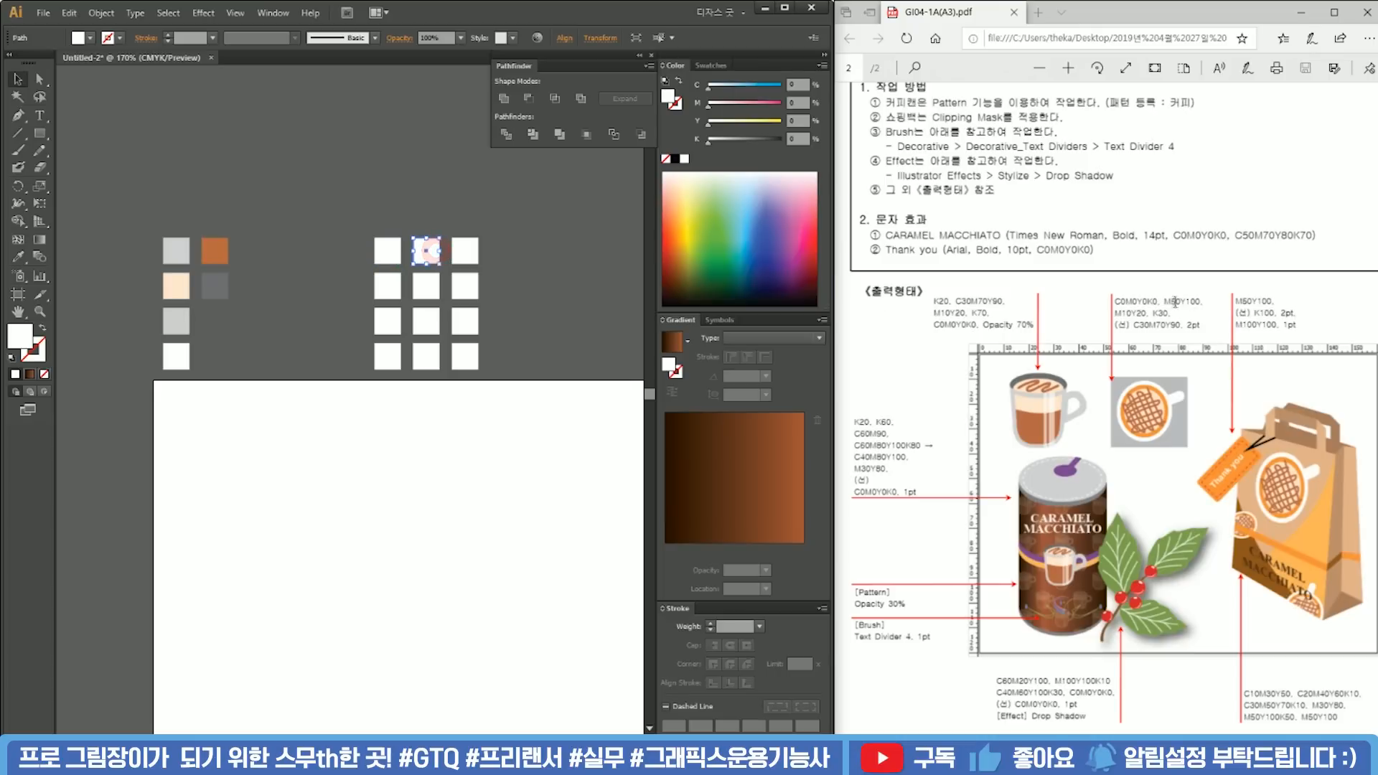
double_click(28, 337)
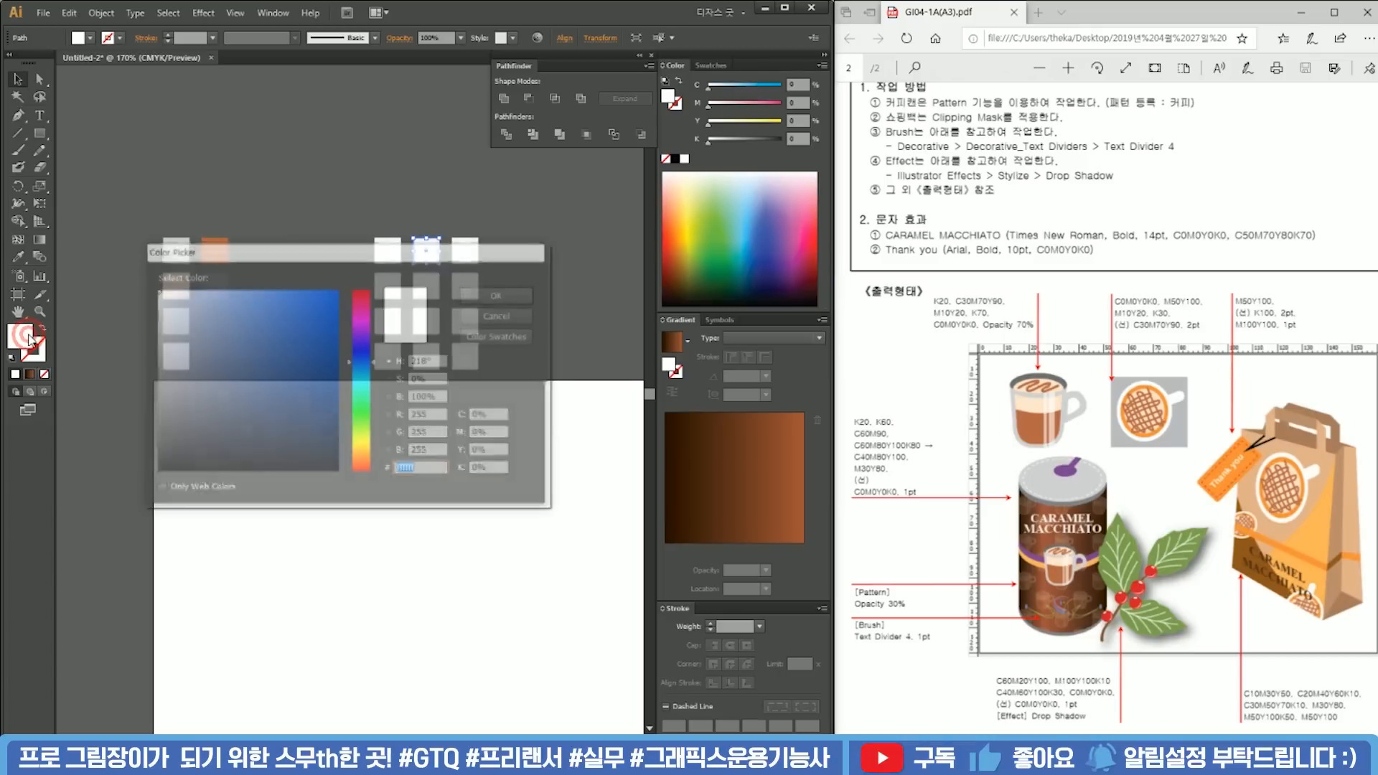
key("Tab")
type("50")
key("Tab")
type("100")
key("Return")
Step: Fill the first square in the second upper grid's second row with M10 Y20
left_click(388, 286)
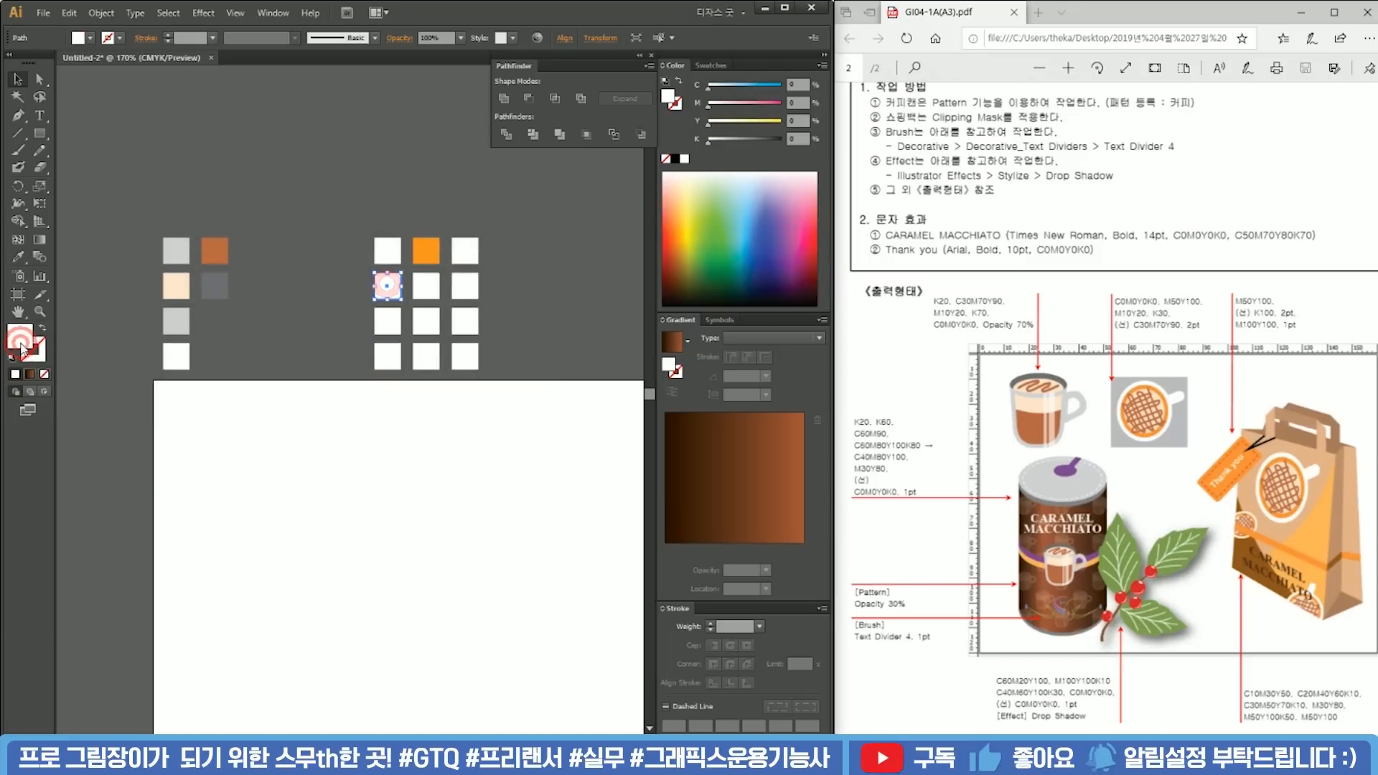
double_click(22, 344)
key("Tab")
type("10")
key("Tab")
type("20")
key("Return")
Step: Fill the second square in the second upper grid's second row with K30
left_click(429, 284)
double_click(22, 341)
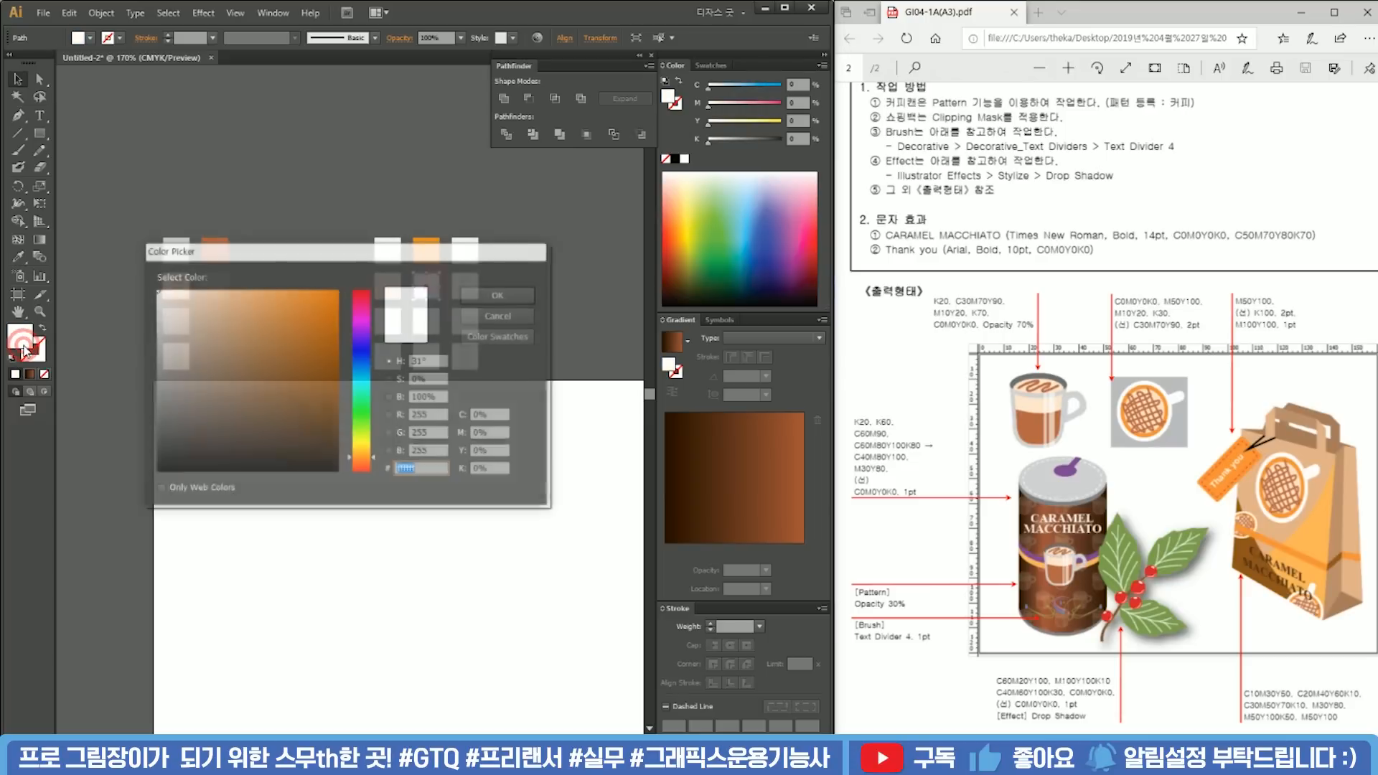
key("Tab")
key("Tab")
key("Tab")
type("20")
key("Return")
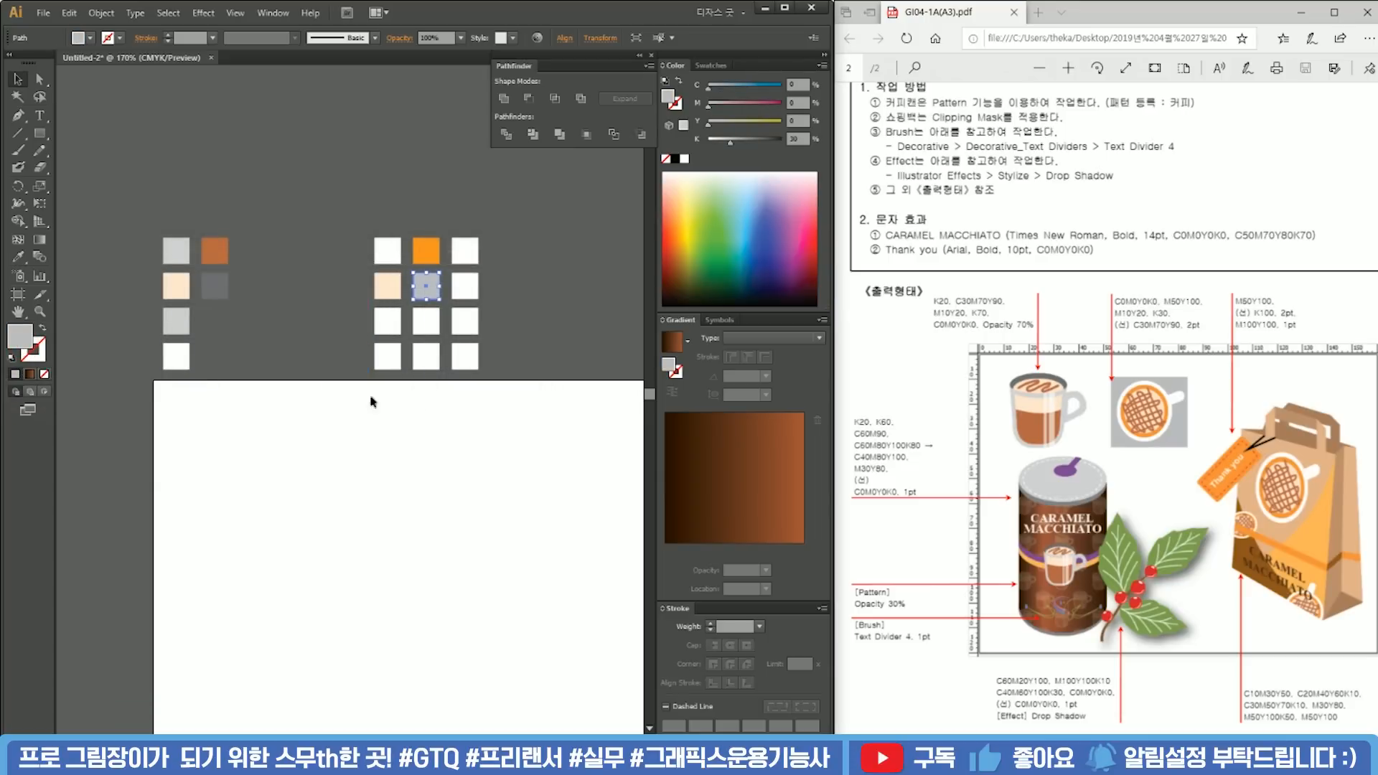
Step: Give the first square in the second upper grid's third row no fill and a 2 pt C30 M70 Y90 stroke
left_click(387, 329)
left_click(43, 328)
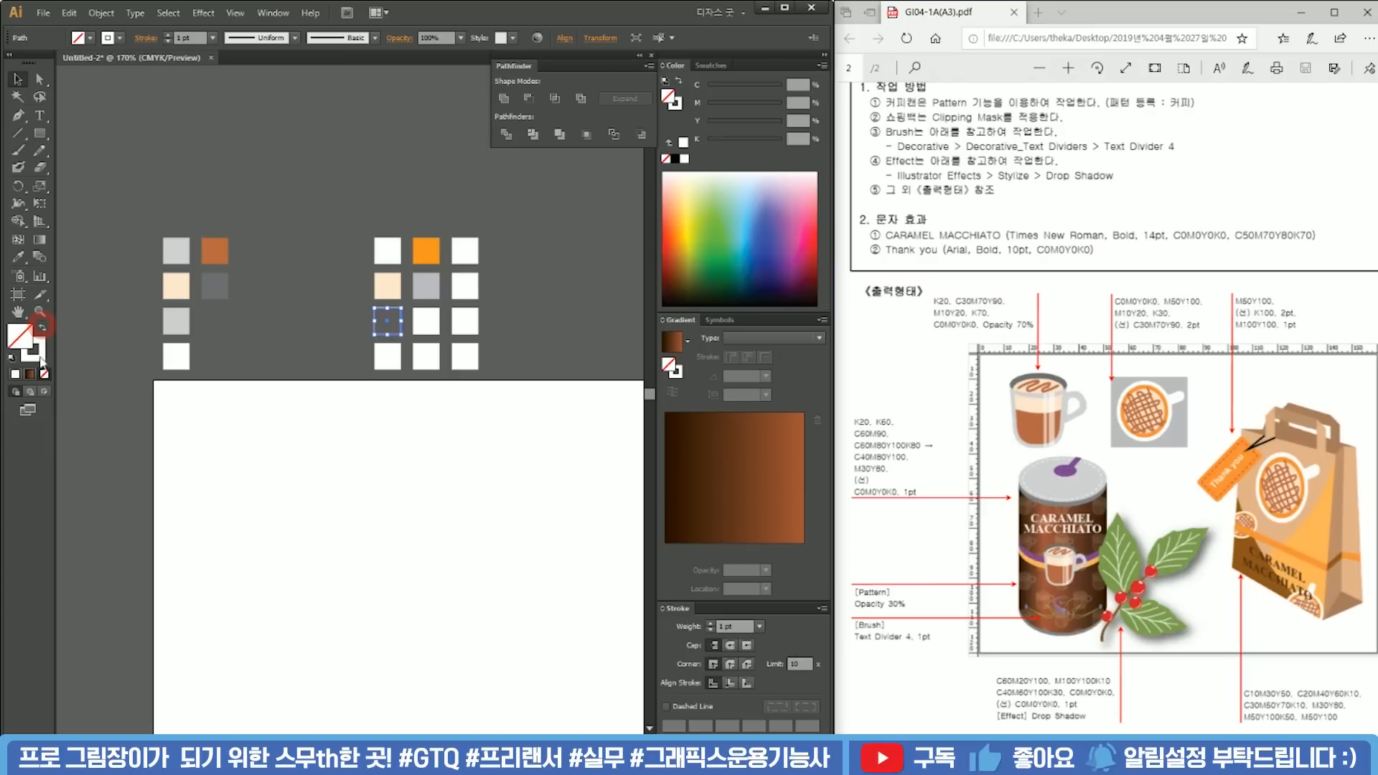
double_click(40, 346)
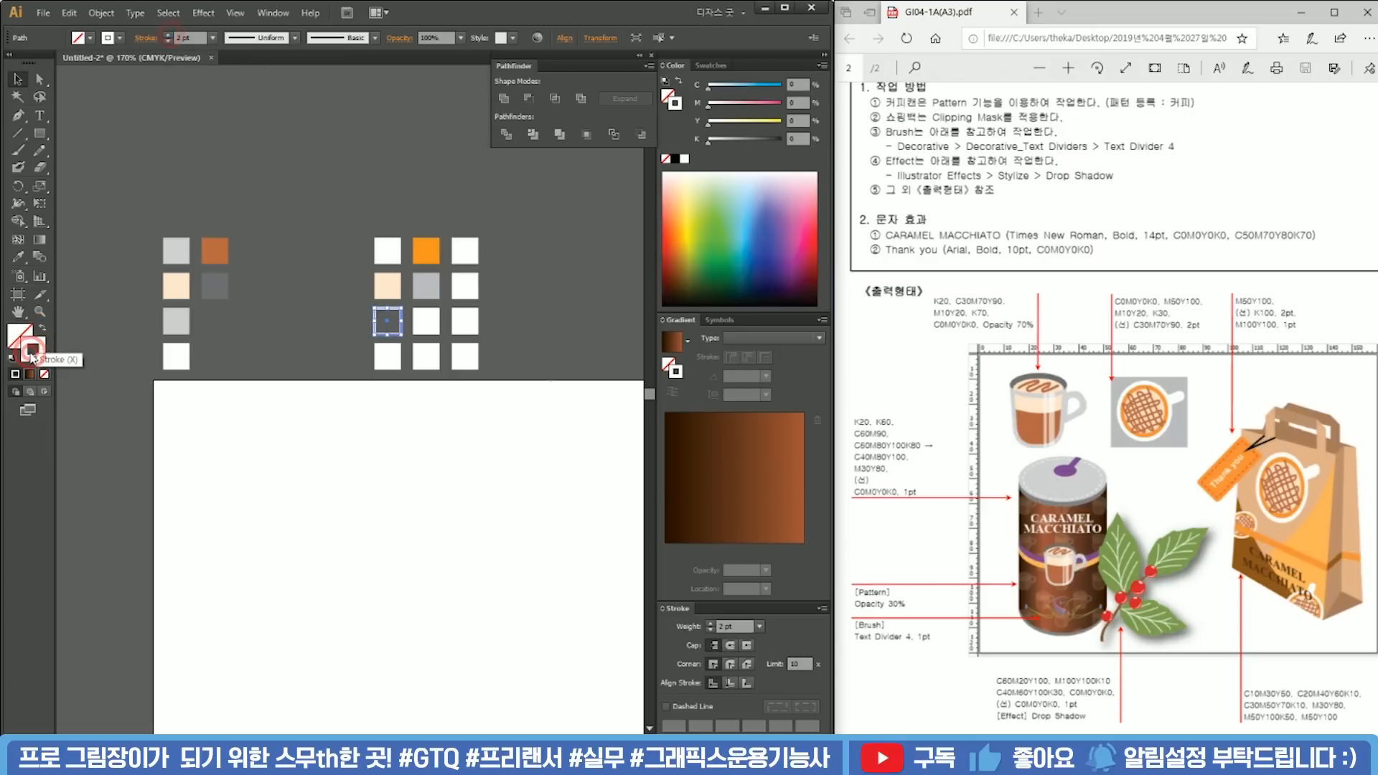
type("30")
key("Tab")
type("70")
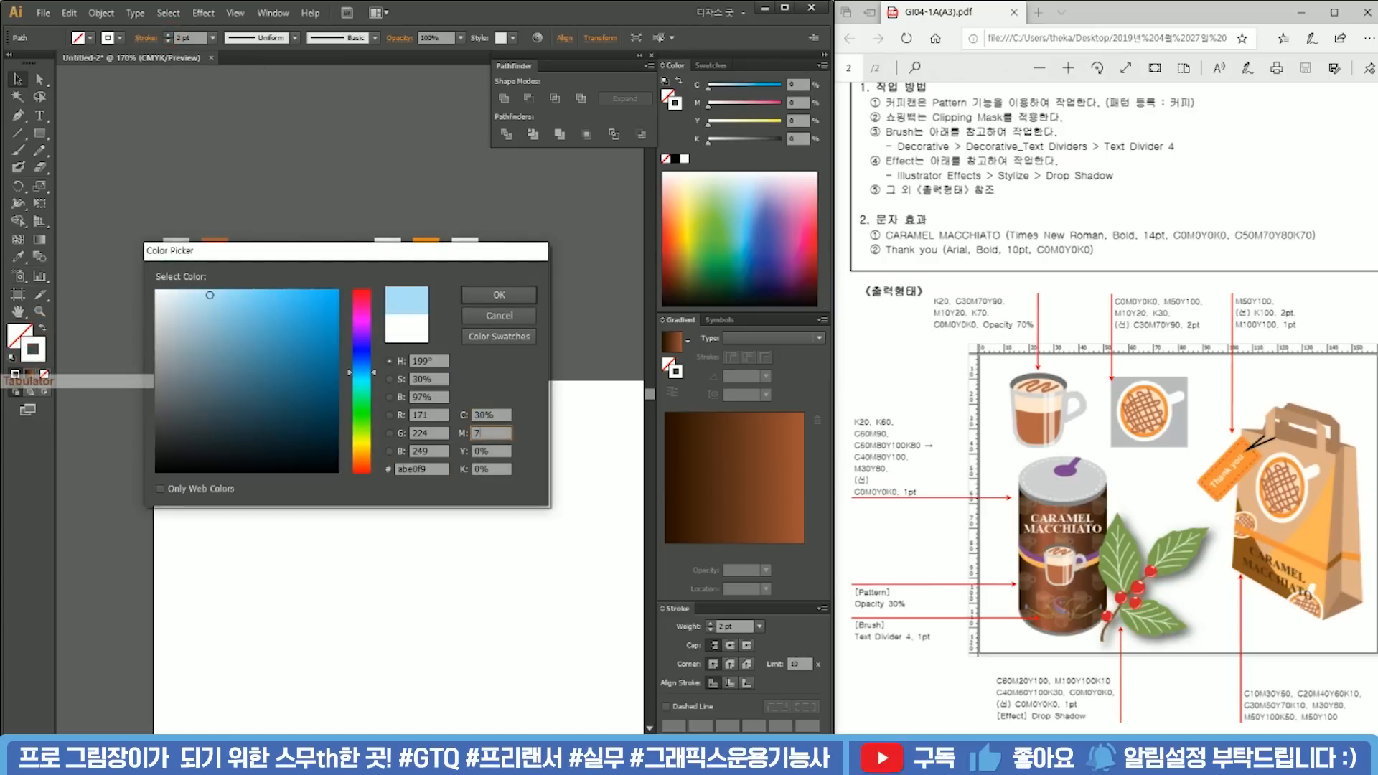
key("Tab")
type("90")
key("Return")
left_click(544, 414)
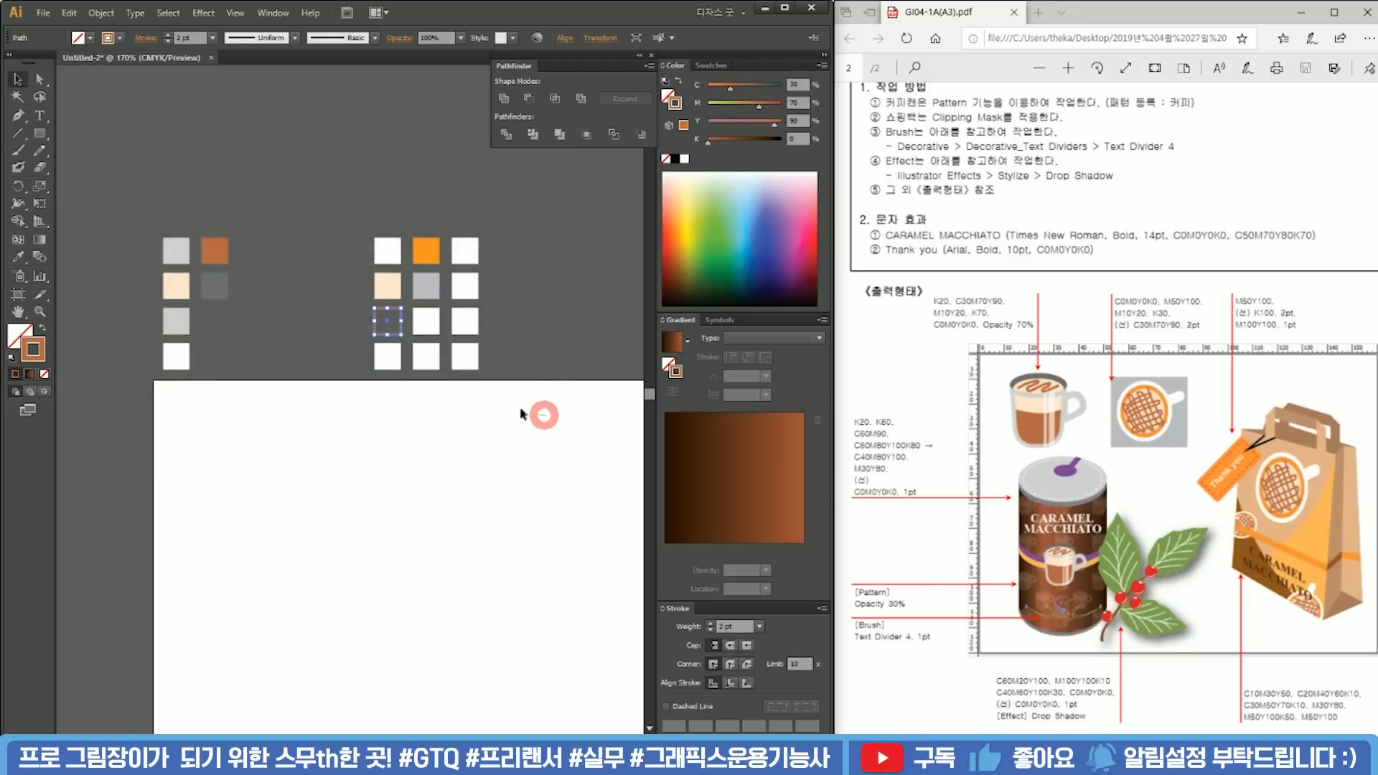
Step: Duplicate the second upper grid and place the copy to its right above the artboard
left_click_drag(376, 349, 376, 351)
left_click_drag(495, 372, 268, 422)
left_click_drag(302, 459, 239, 390)
left_click_drag(181, 273, 399, 305)
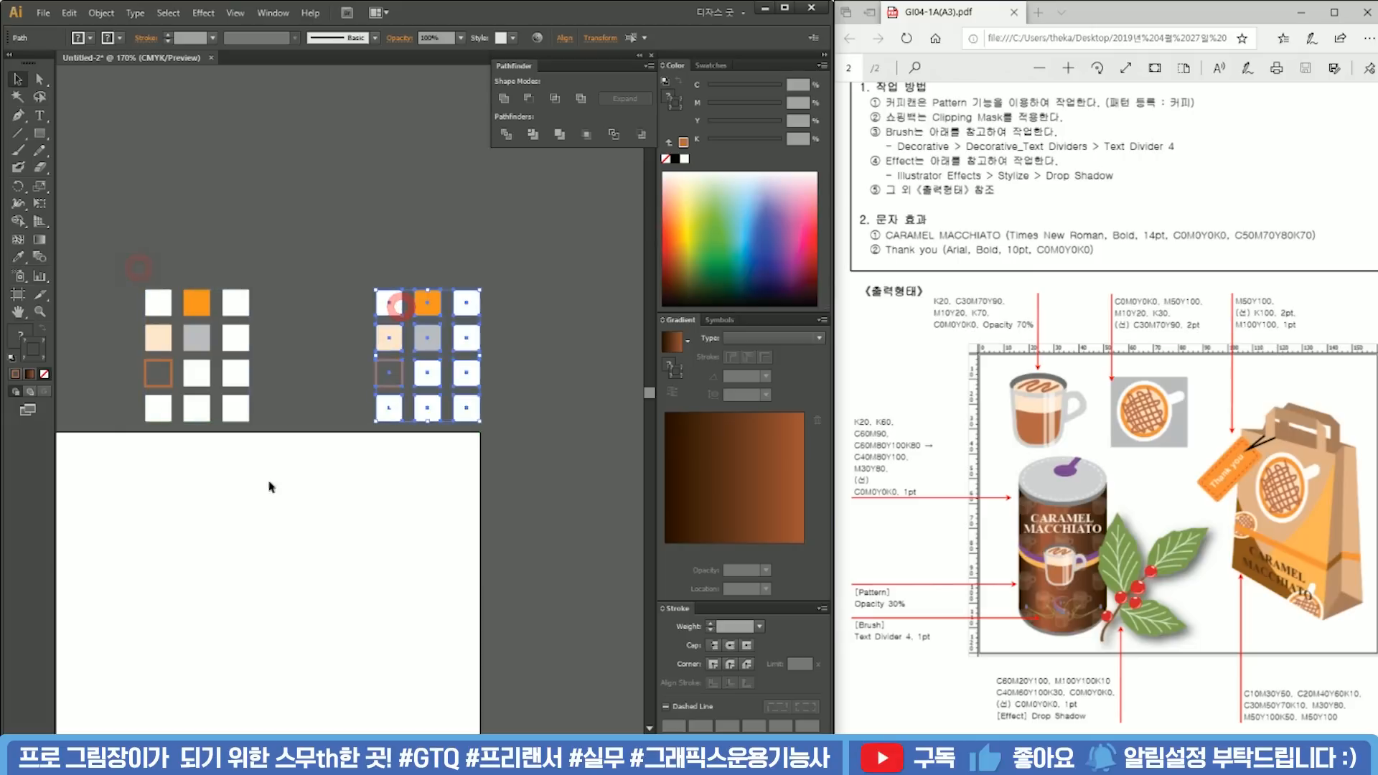
Step: Delete the unused white squares from the second upper grid, keeping its white first square
left_click_drag(270, 483, 242, 277)
left_click_drag(205, 462, 195, 373)
left_click(159, 404, "shift")
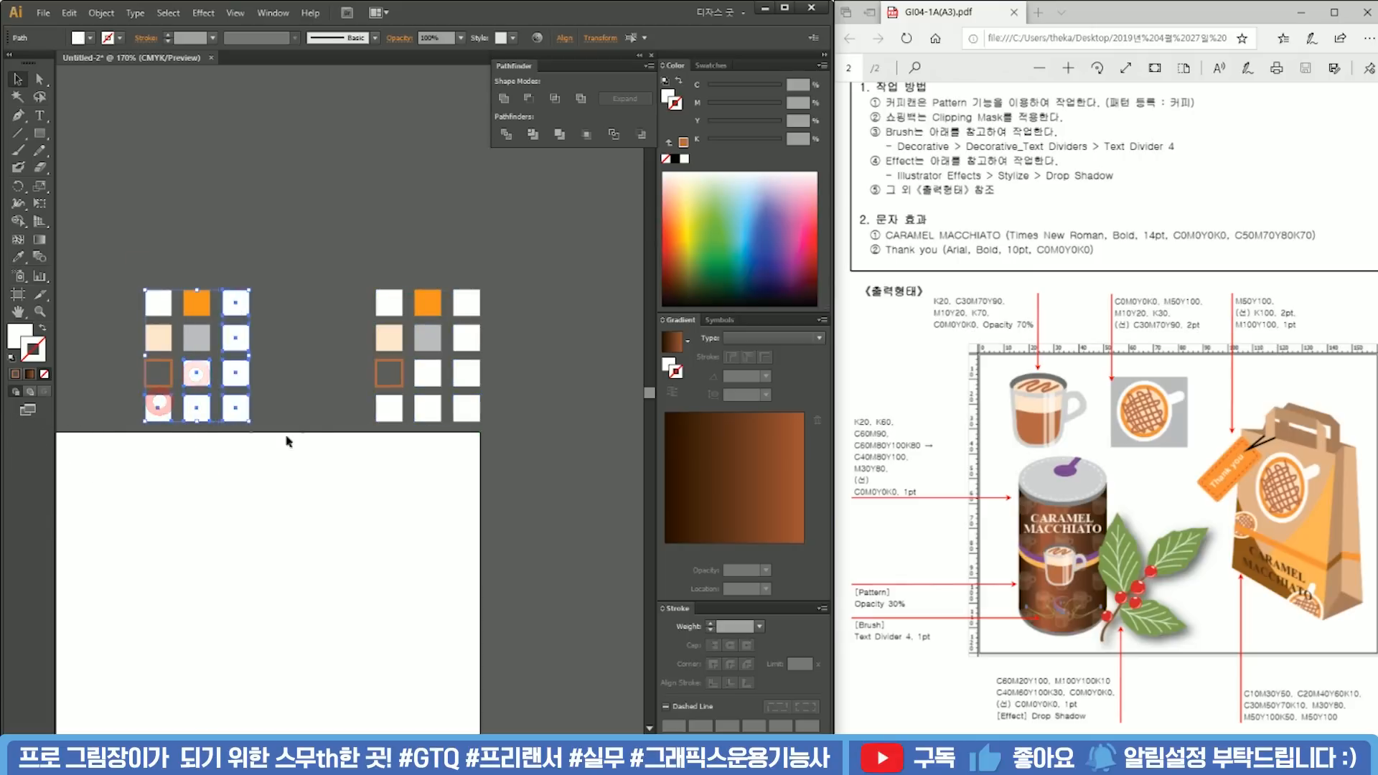
key("Delete")
Step: Reset every square of the third upper grid to plain white by sampling its top-right square with the Eyedropper
left_click_drag(343, 279, 547, 467)
key("i")
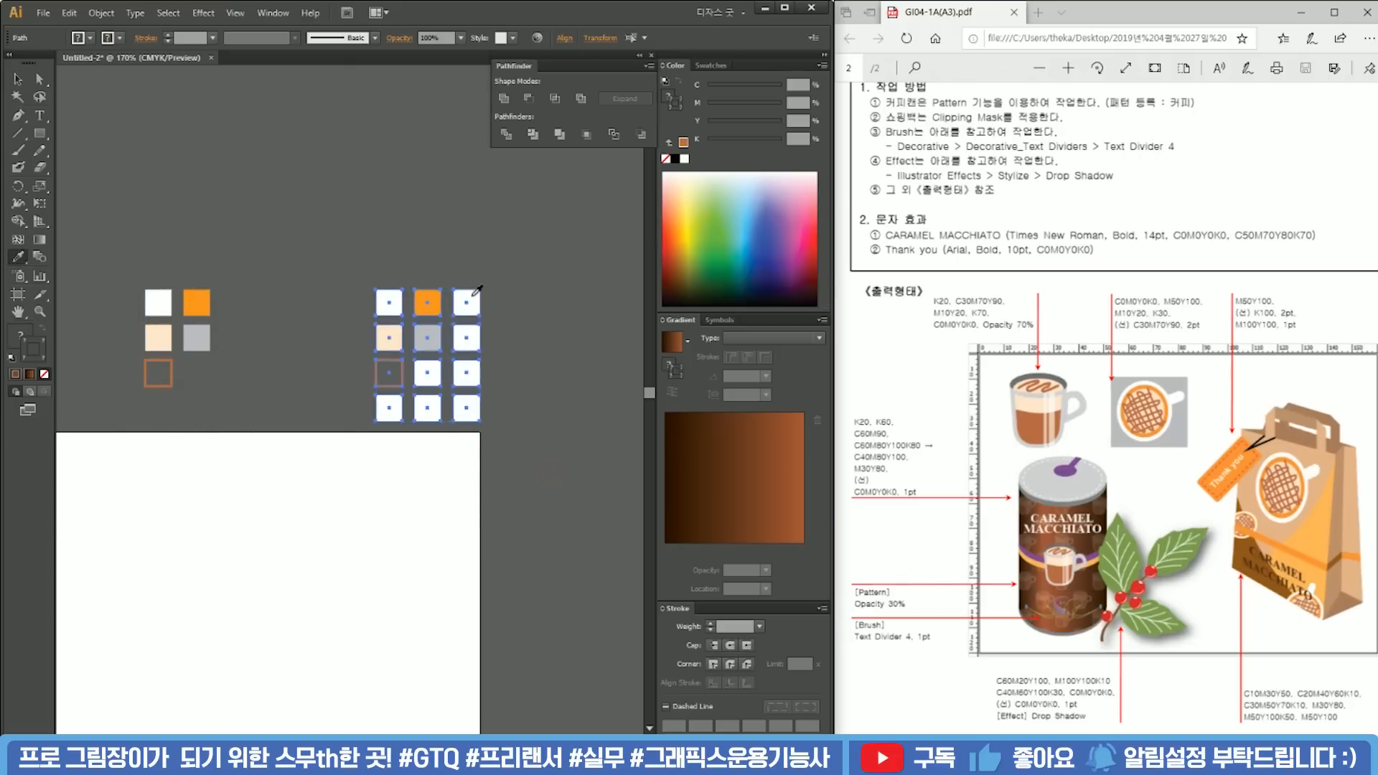
left_click(472, 295)
key("v")
left_click(462, 246)
Step: Fill the first square in the third upper grid's top row with M50 Y100
left_click(391, 302)
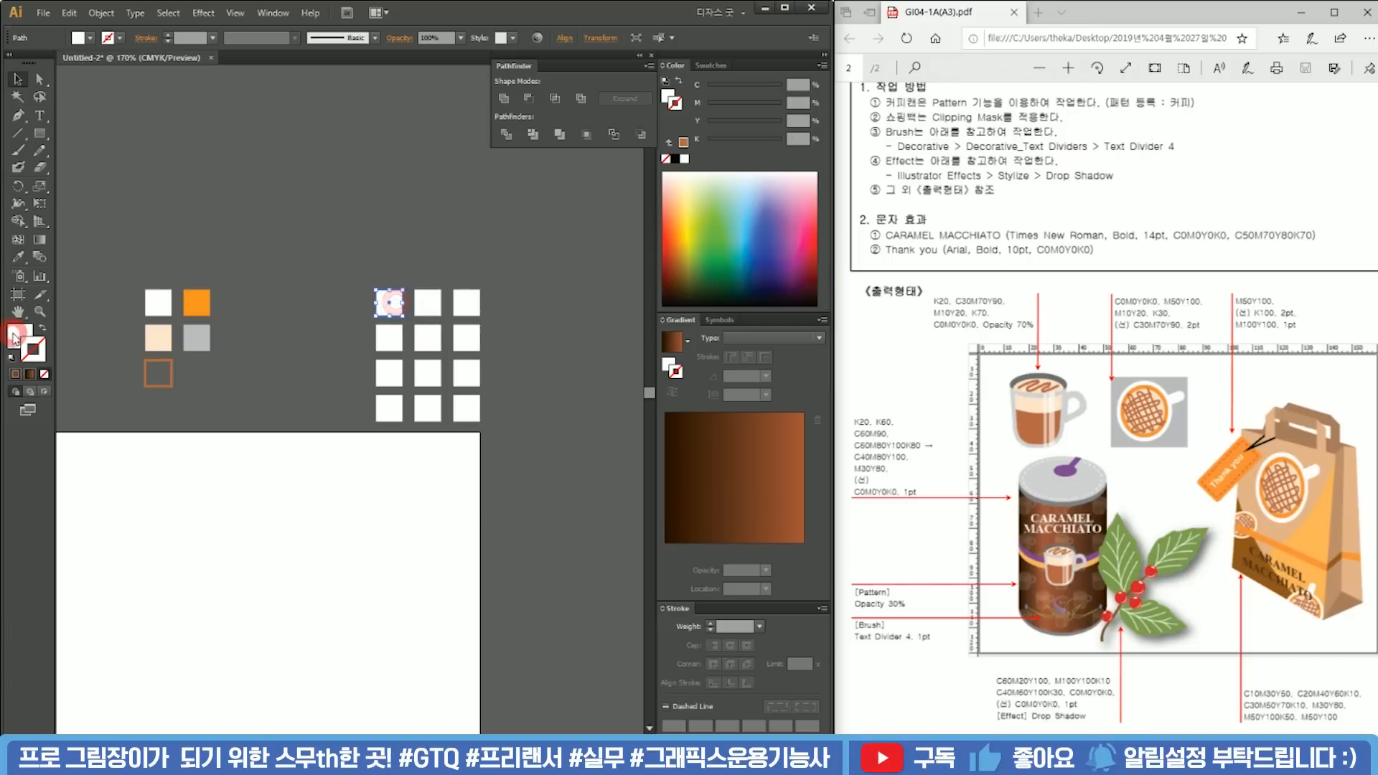
double_click(15, 338)
key("Tab")
key("Tab")
type("5")
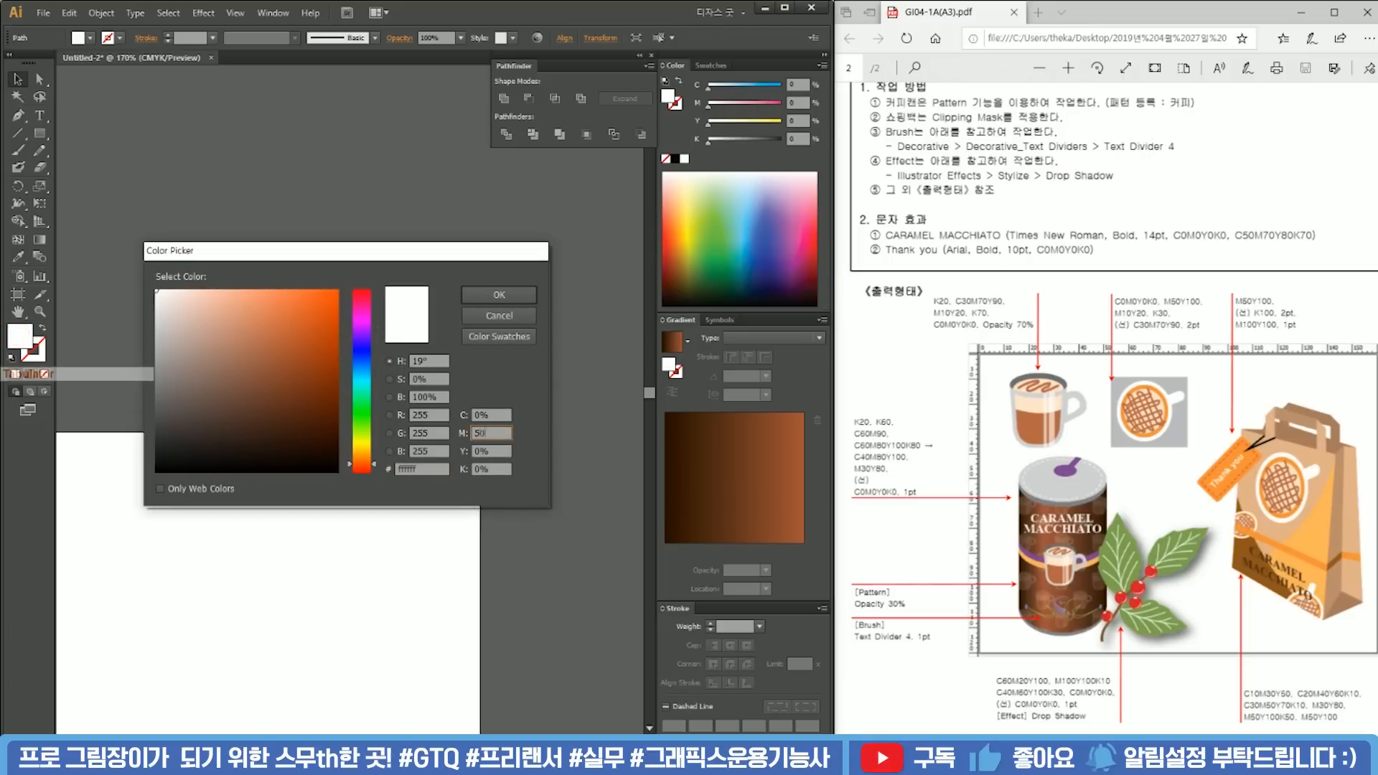
type("0")
key("Tab")
type("100")
key("Return")
Step: Give the second square in the third upper grid's top row no fill and a 2 pt K100 stroke
left_click(428, 303)
double_click(22, 342)
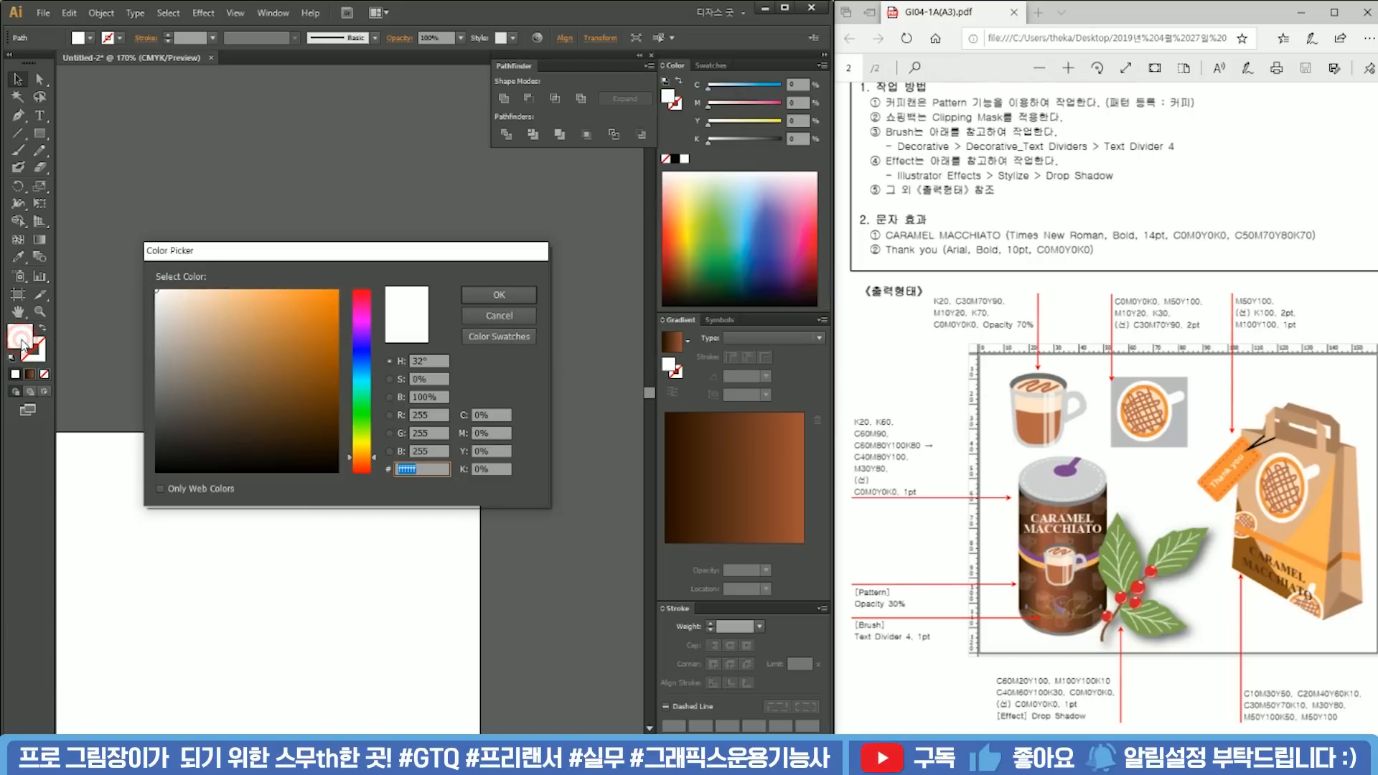
key("Tab")
key("Tab")
key("Tab")
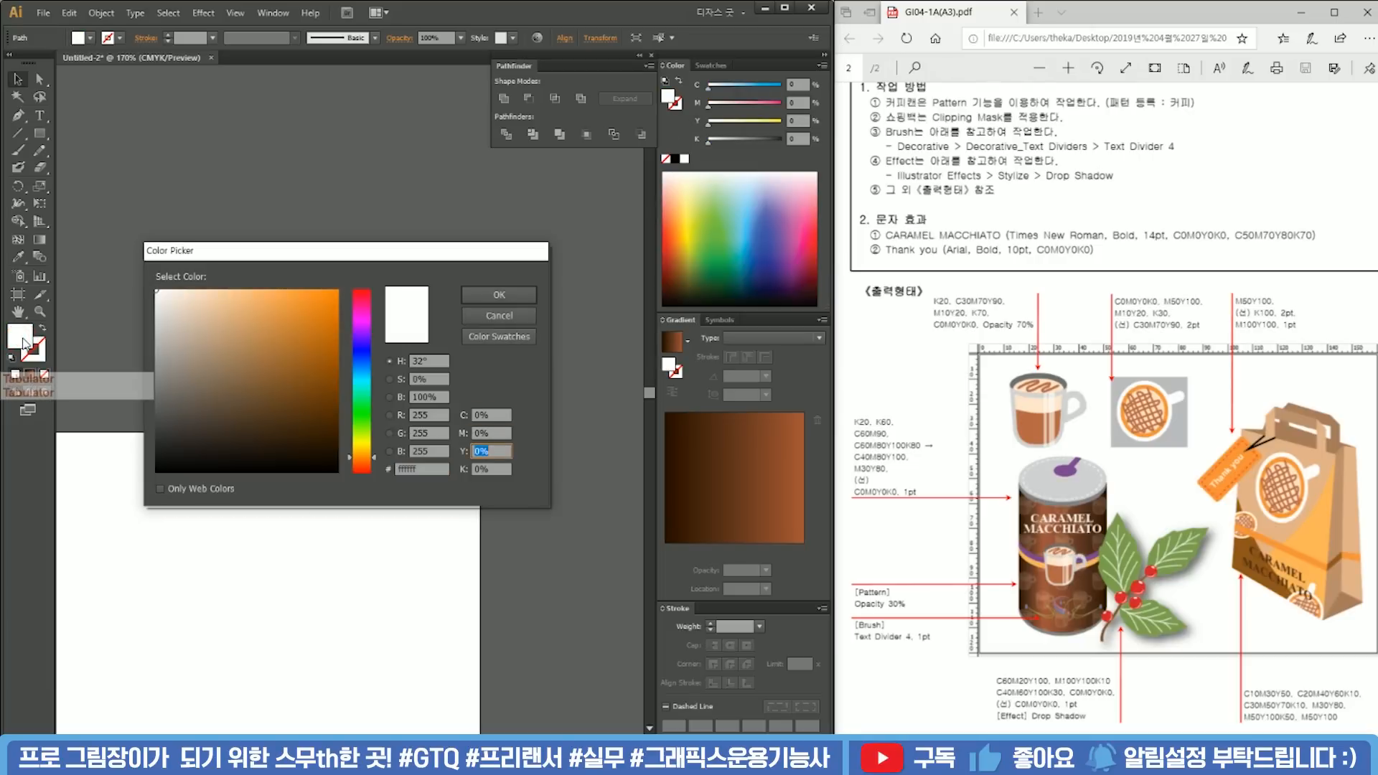
type("100")
key("Return")
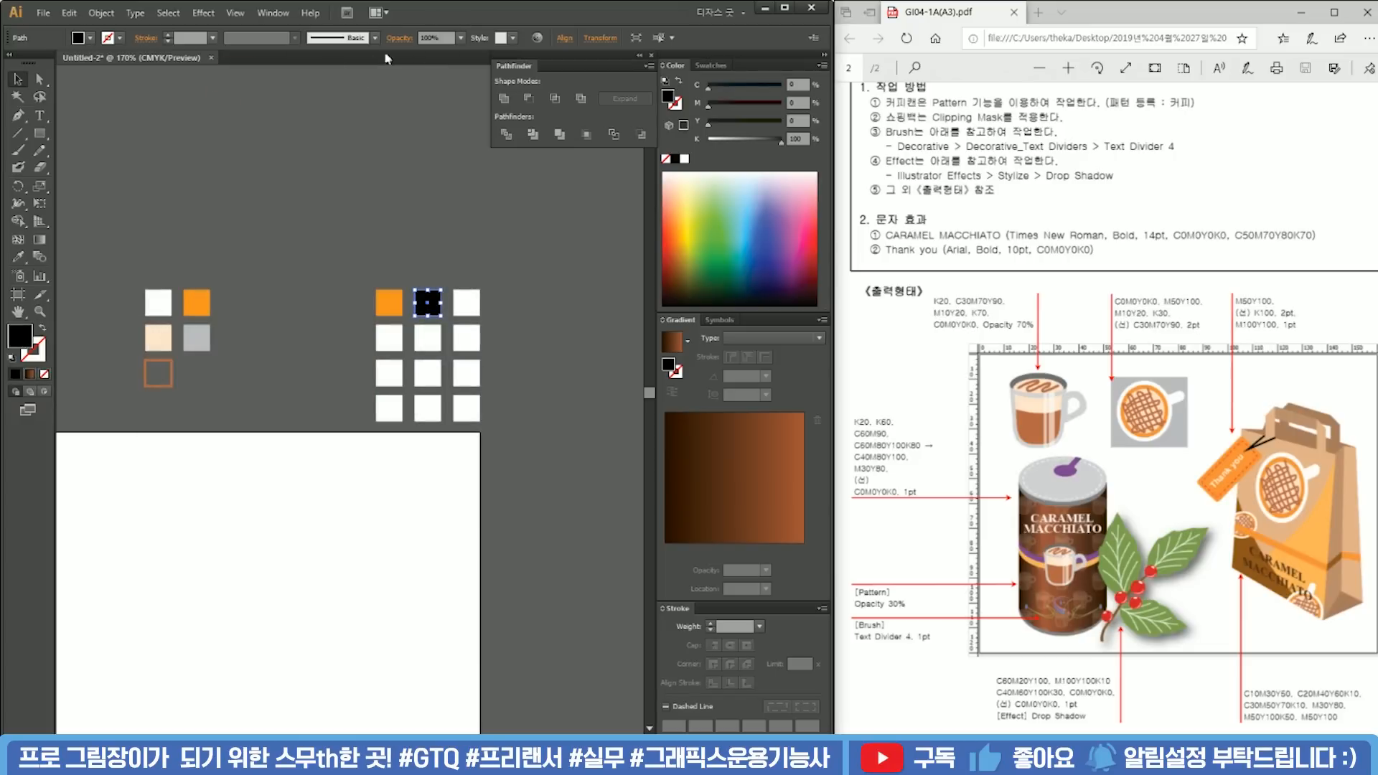
left_click(42, 328)
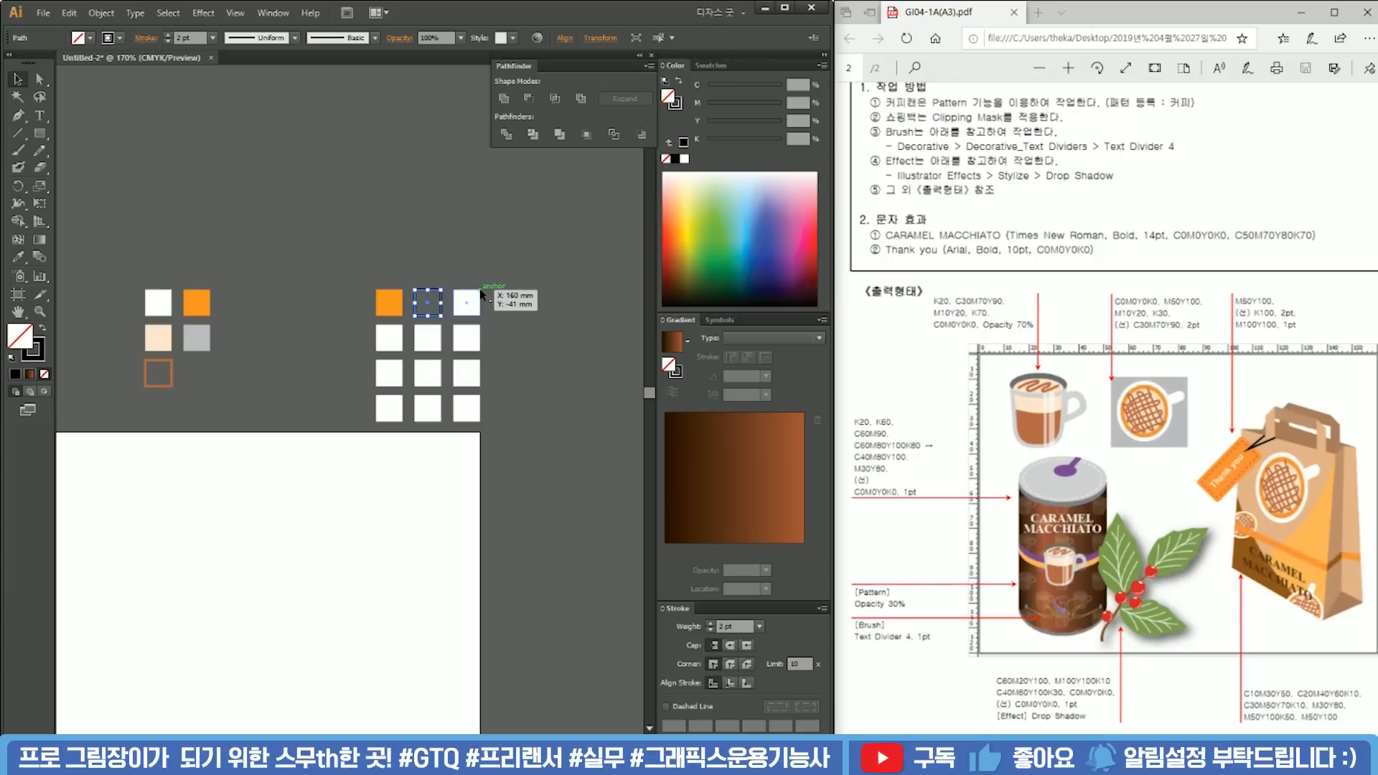
Step: Give the first square in the third upper grid's second row no fill and a 1 pt M100 Y100 stroke
left_click(390, 338)
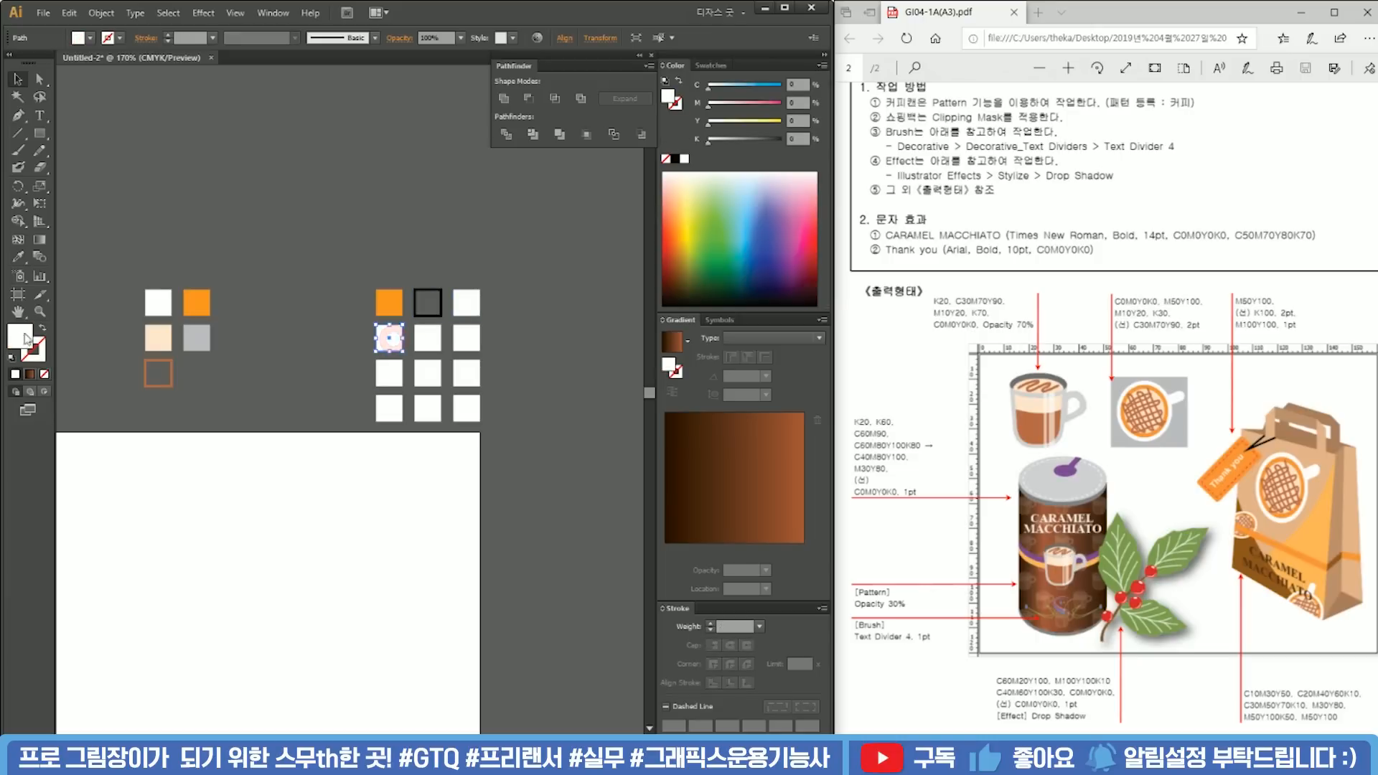
double_click(26, 338)
key("Tab")
key("Tab")
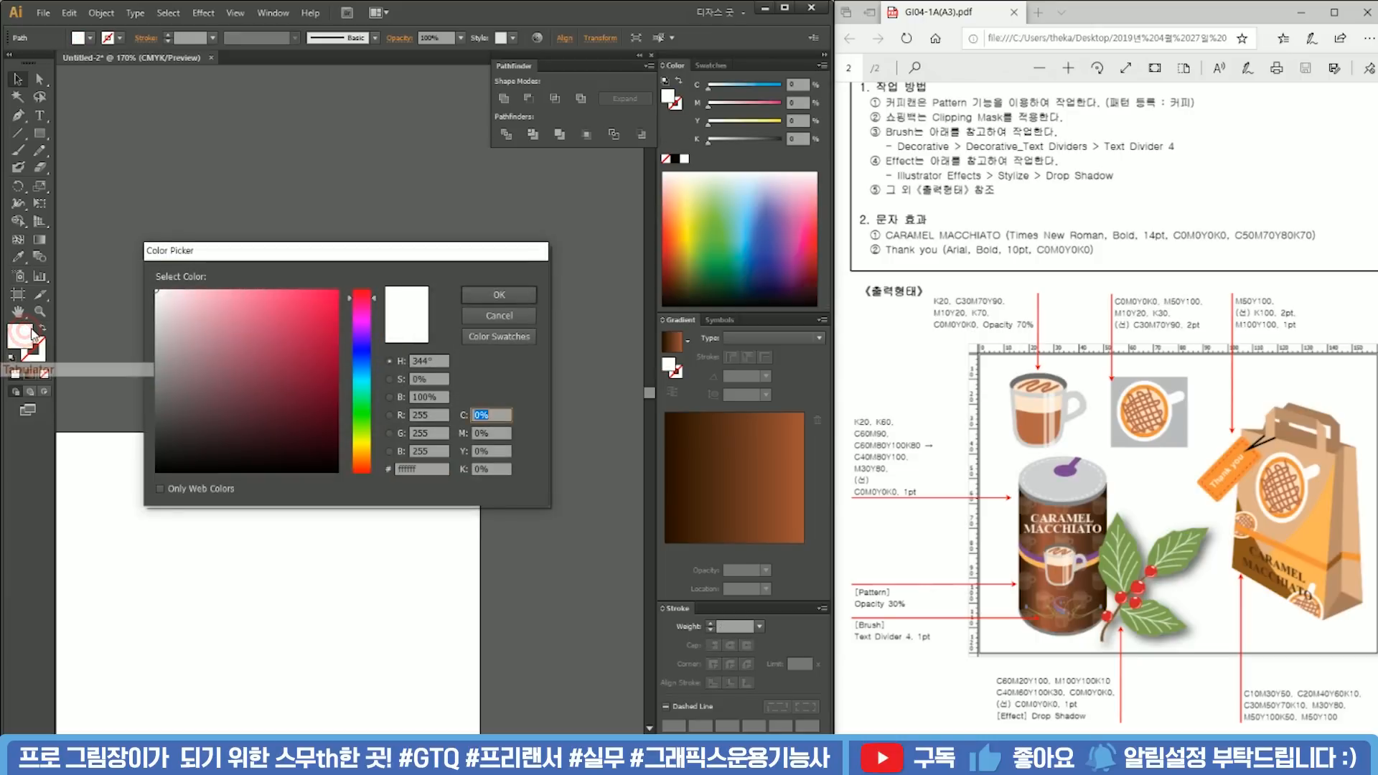
type("100")
key("Tab")
type("100")
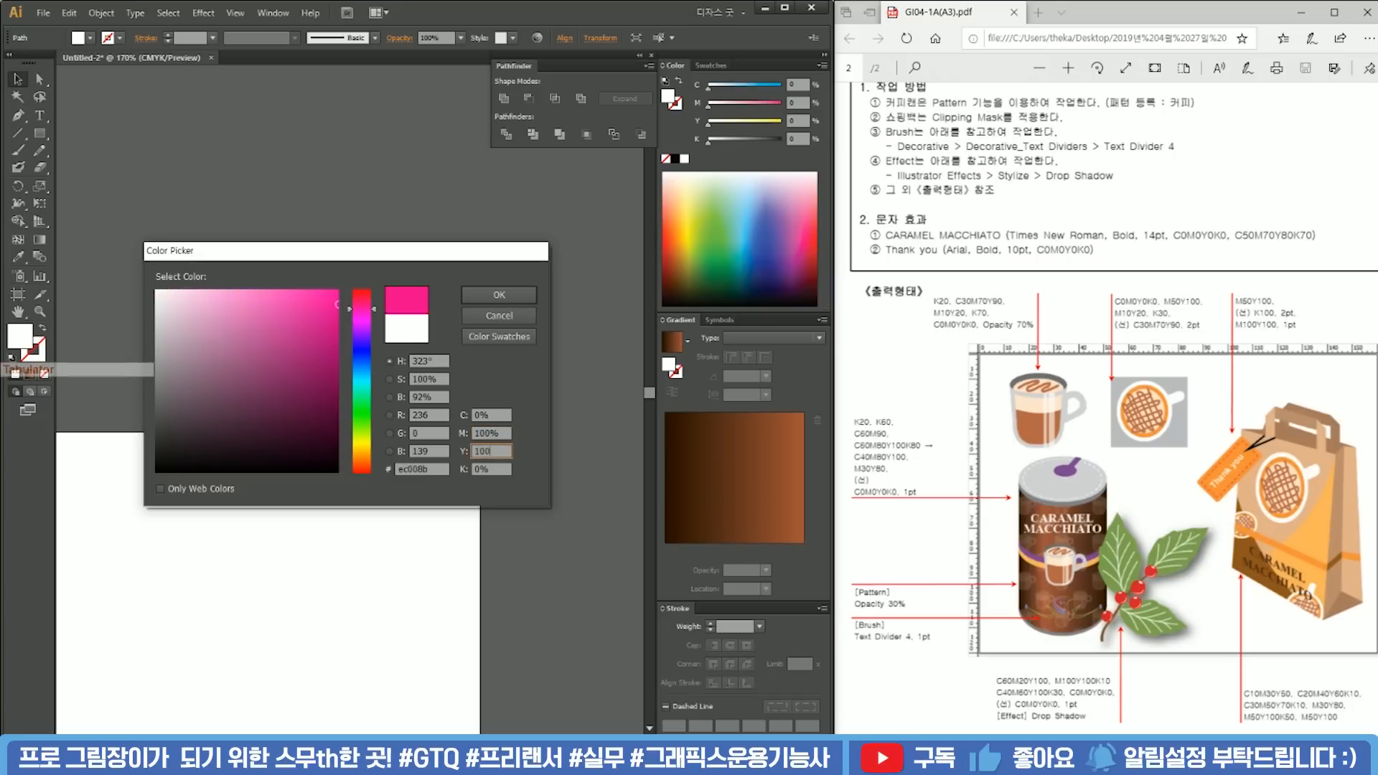
key("Return")
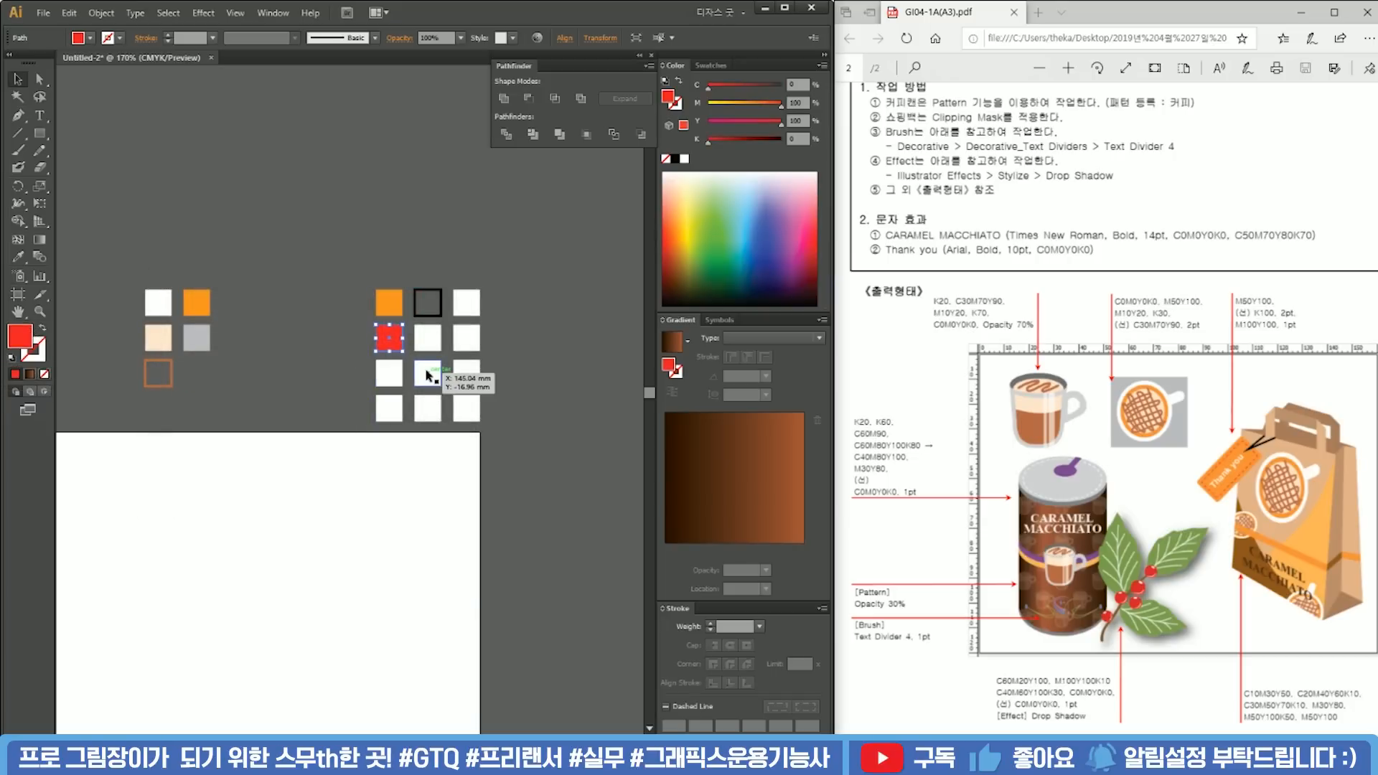
left_click(43, 329)
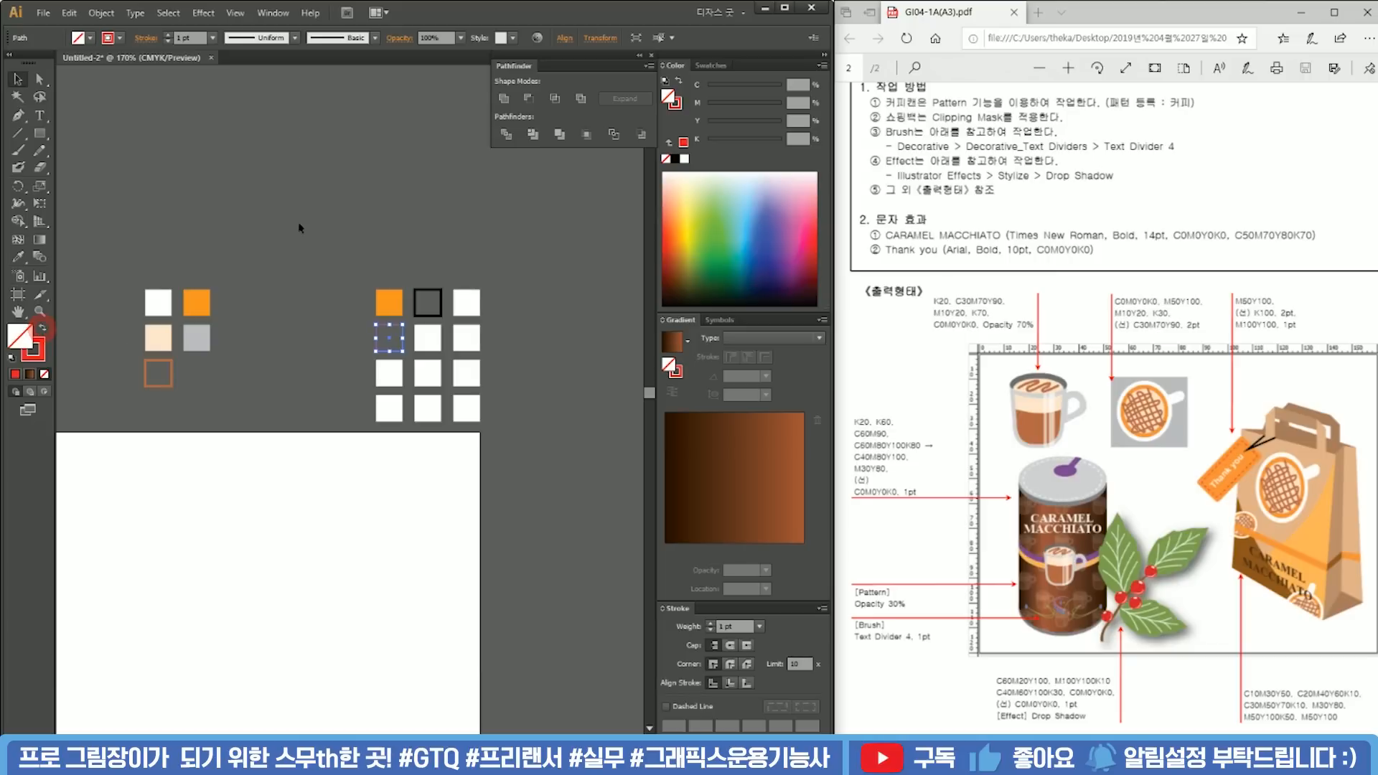
Step: Duplicate the third upper grid below the artboard and reset the copied squares to plain white with the Eyedropper
scroll(390, 286, "down", 2)
left_click_drag(391, 282, 411, 143)
left_click_drag(424, 354, 434, 295)
mouse_move(423, 112)
left_mouse_down()
mouse_move(402, 468)
mouse_move(419, 450)
mouse_move(225, 450)
mouse_move(211, 405)
left_mouse_up()
key("i")
left_click(462, 153)
key("v")
Step: Delete the unused white squares from the third upper grid, keeping its coloured and outlined squares
left_click_drag(488, 212, 397, 153)
left_click(450, 134, "shift")
left_click(469, 132, "shift")
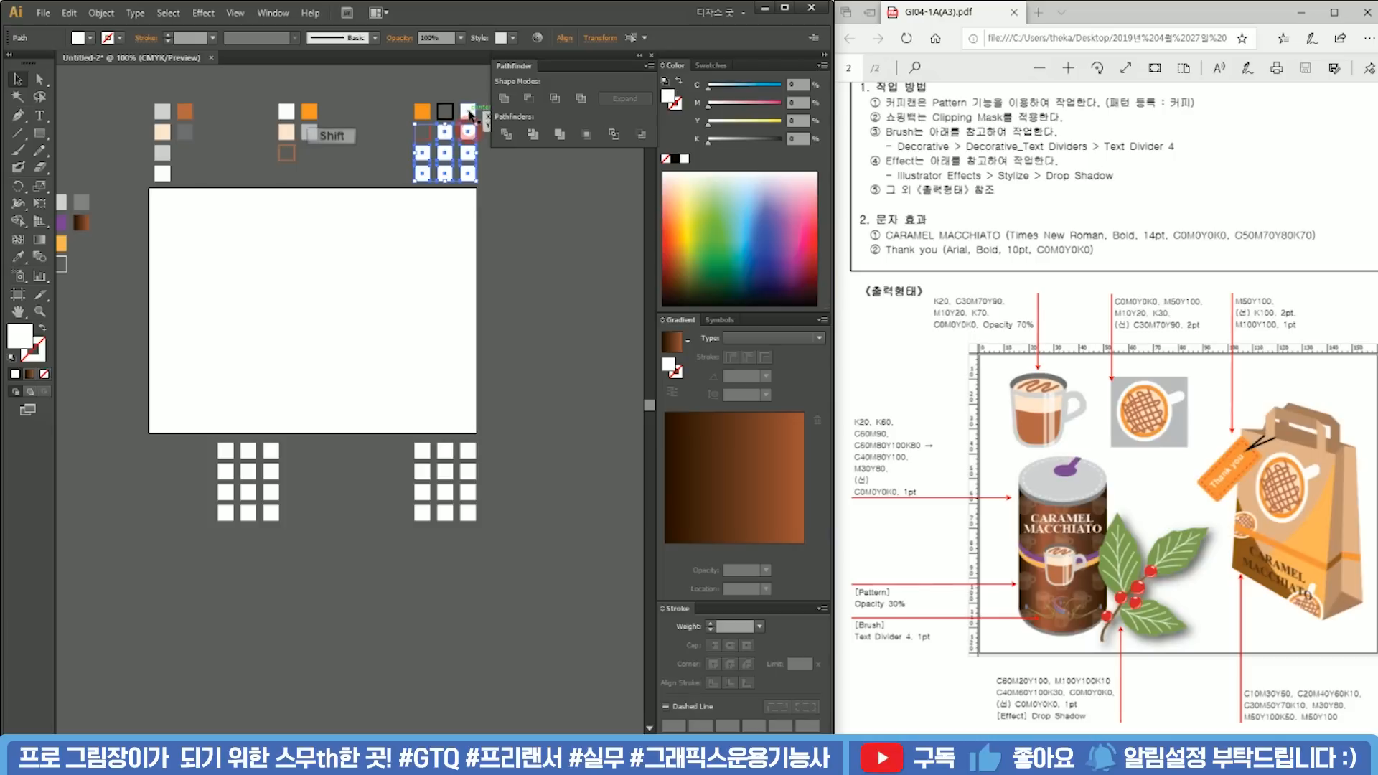
key("Delete")
Step: Fill the first square in the first lower grid's top row with C60 M20 Y100
scroll(242, 499, "up", 2)
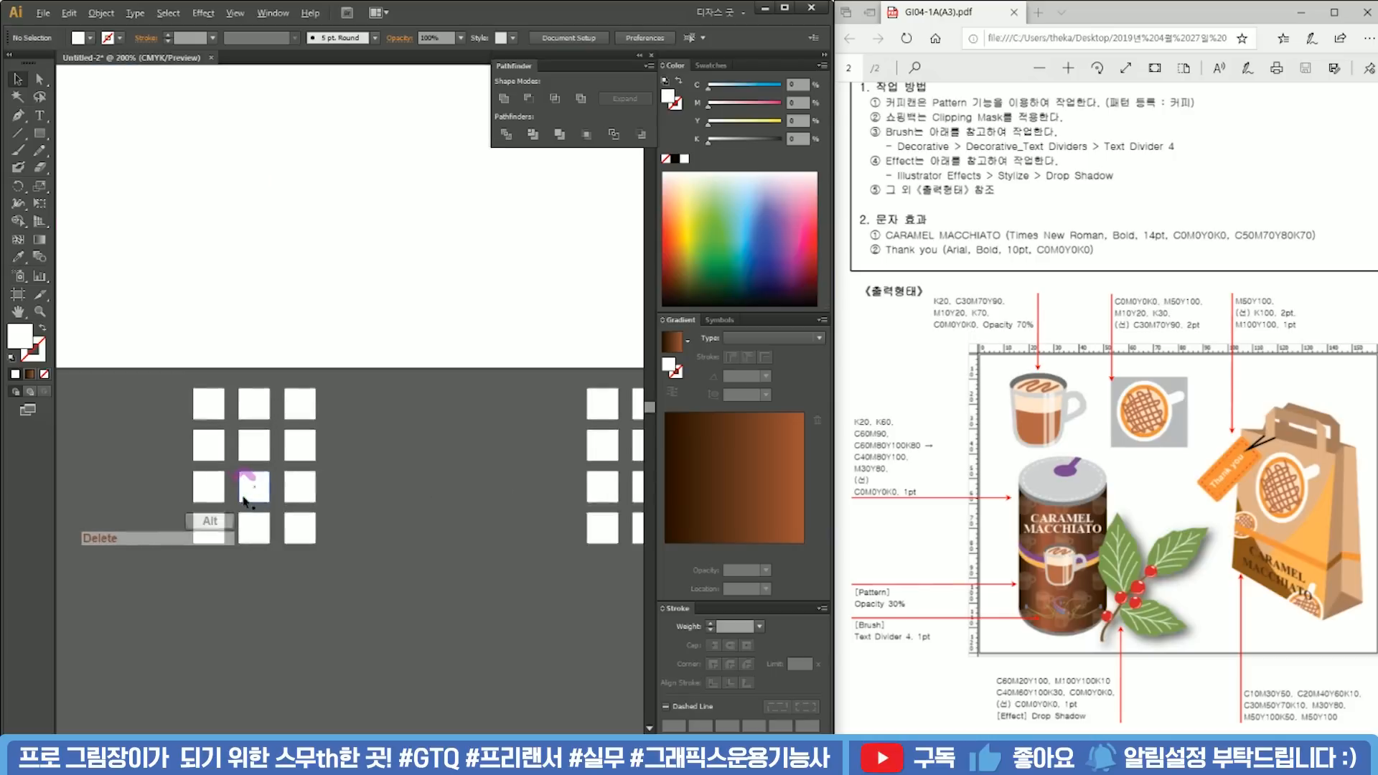
scroll(243, 500, "up", 1)
left_click(356, 300)
left_click(16, 343)
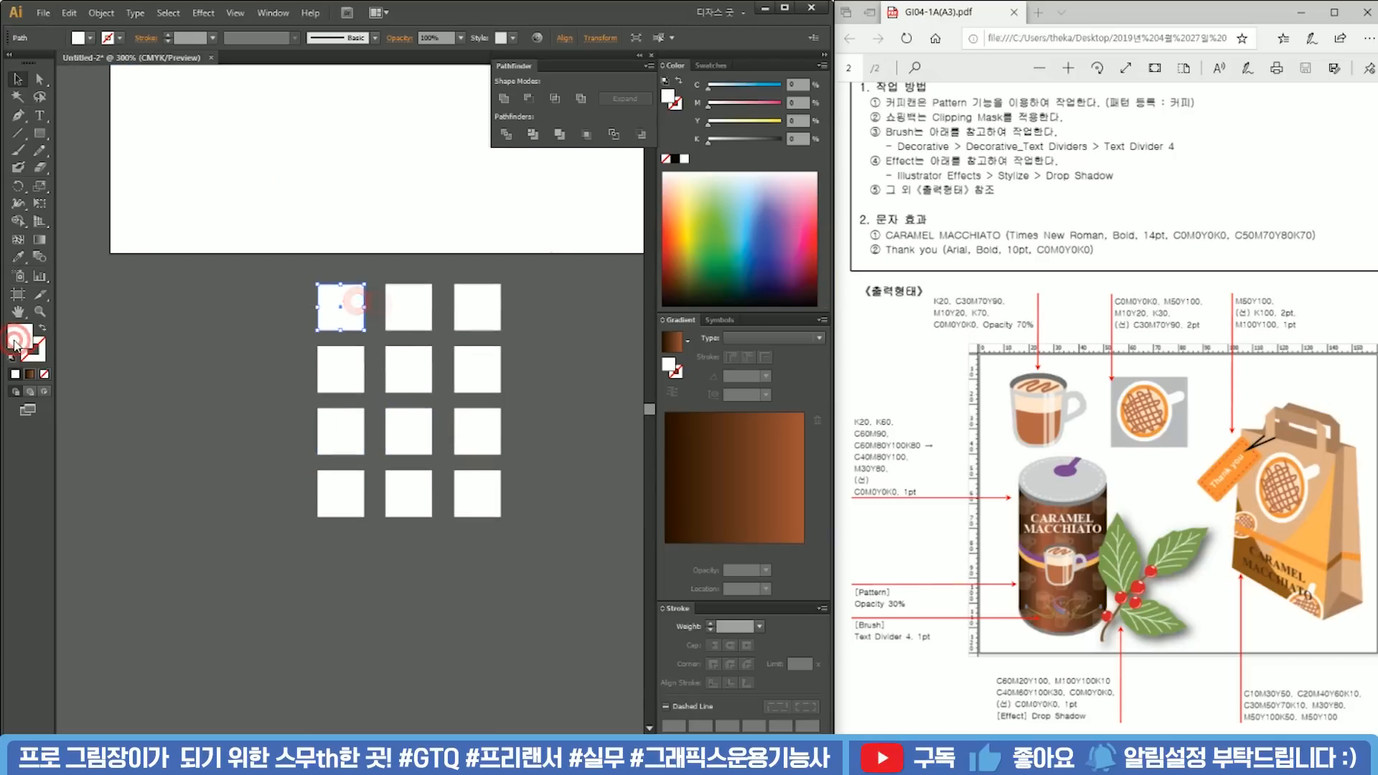
double_click(16, 343)
type("60")
key("Tab")
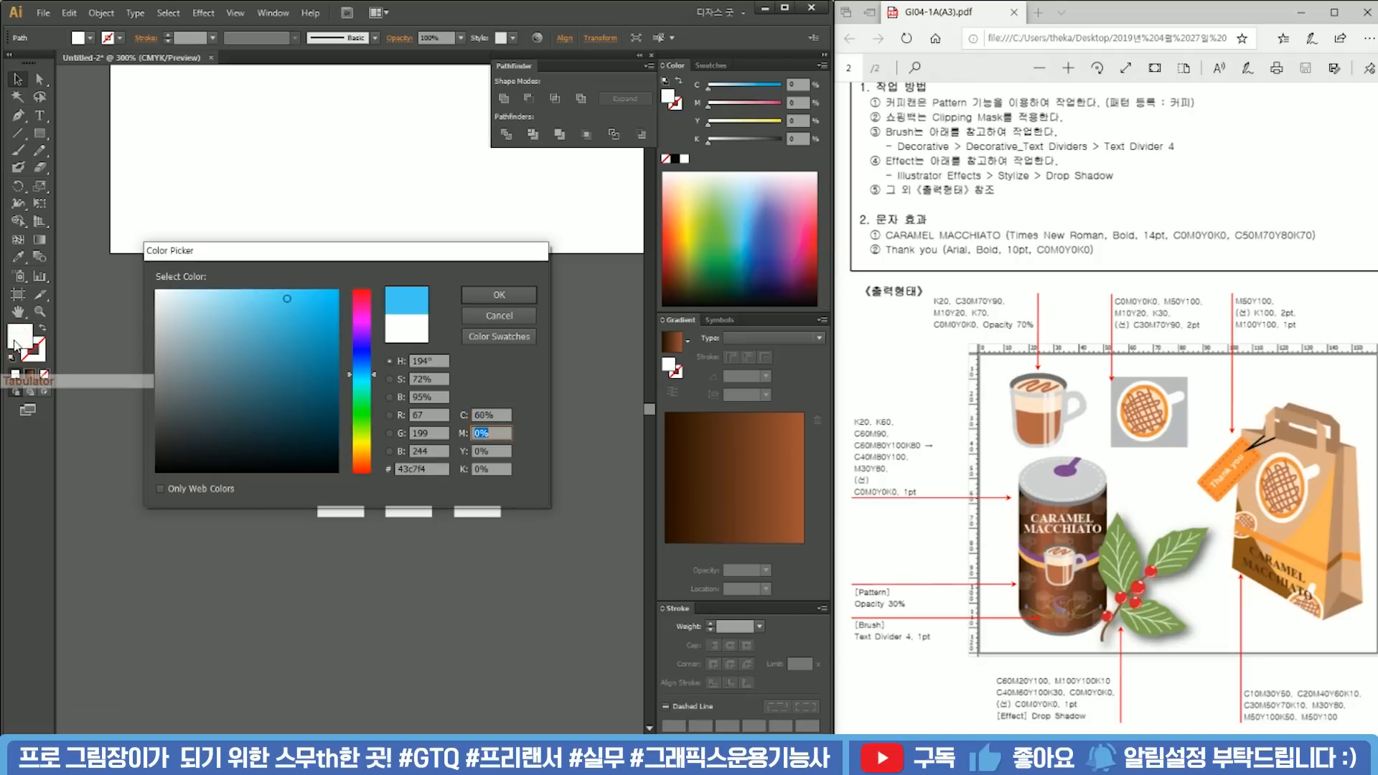
type("20")
key("Tab")
type("100")
key("Tab")
key("Return")
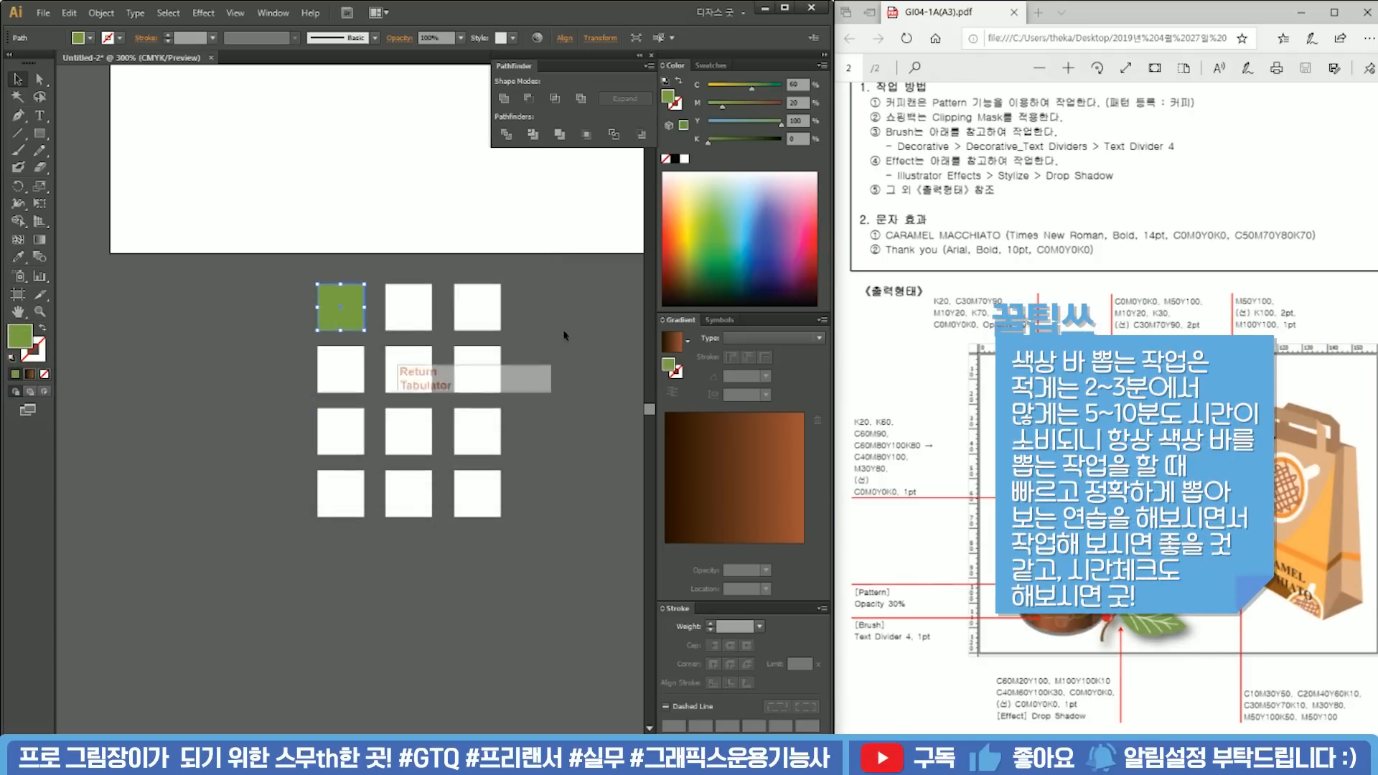
Step: Fill the second square in the first lower grid's top row with M100 Y100 K10
left_click(426, 294)
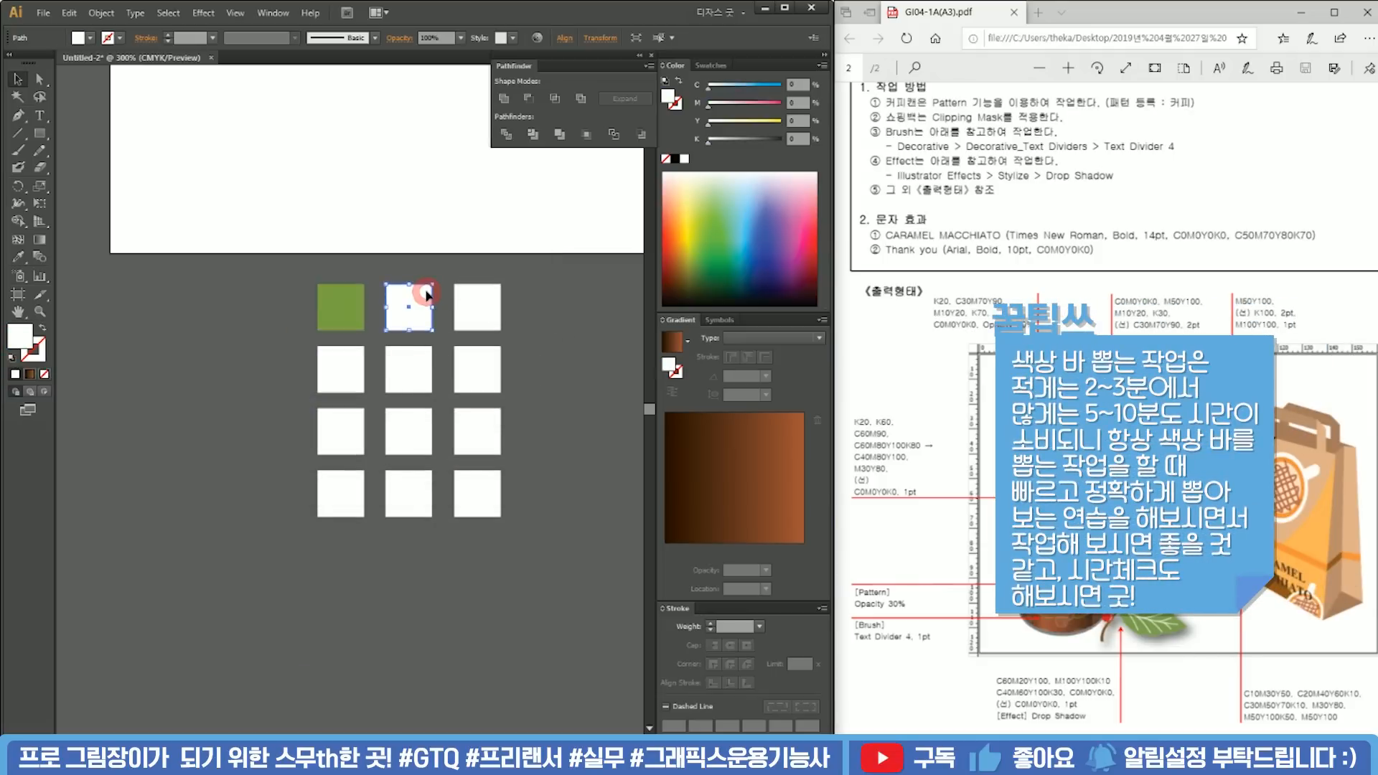
double_click(16, 343)
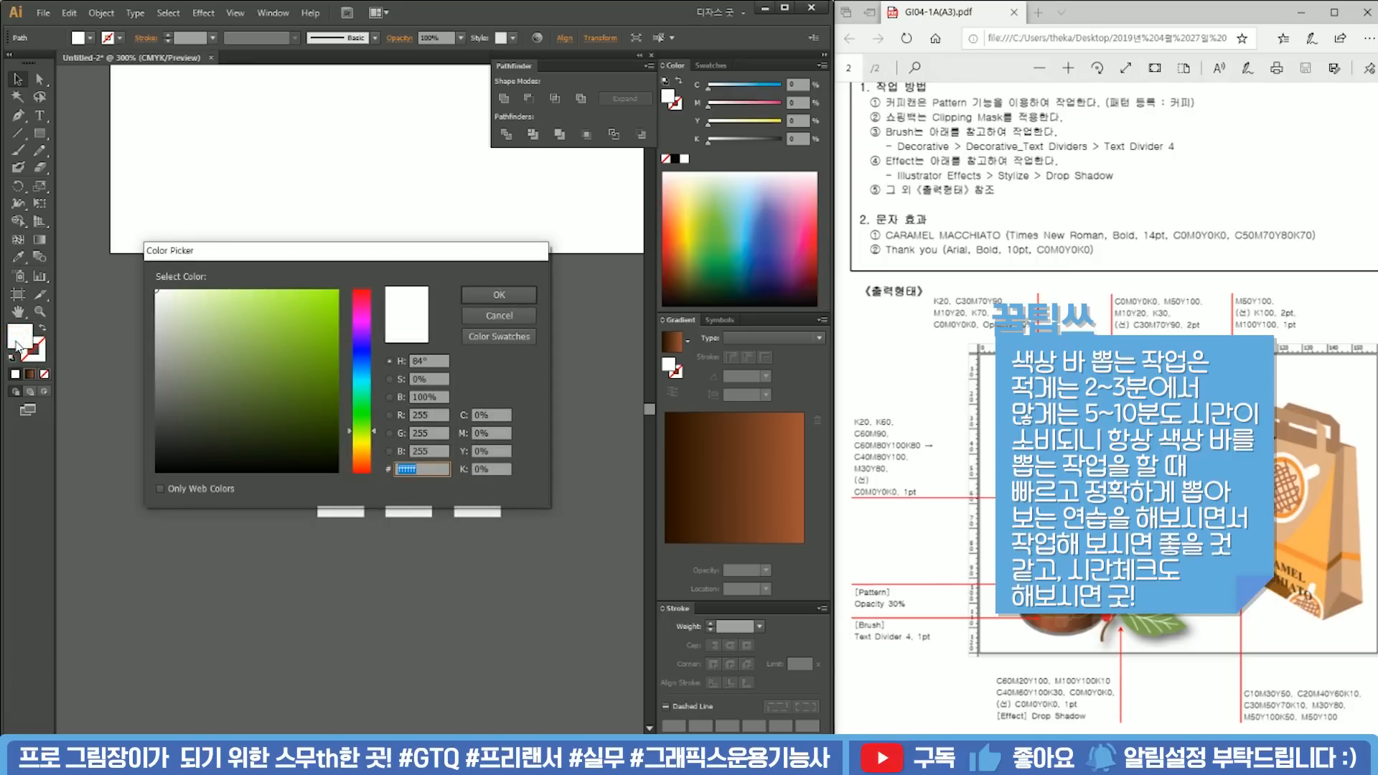
key("Tab")
key("Tab")
type("100")
key("Tab")
type("100")
key("Tab")
type("10")
key("Return")
Step: Fill the third square in the first lower grid's top row with C40 M60 Y100 K30
left_click(489, 310)
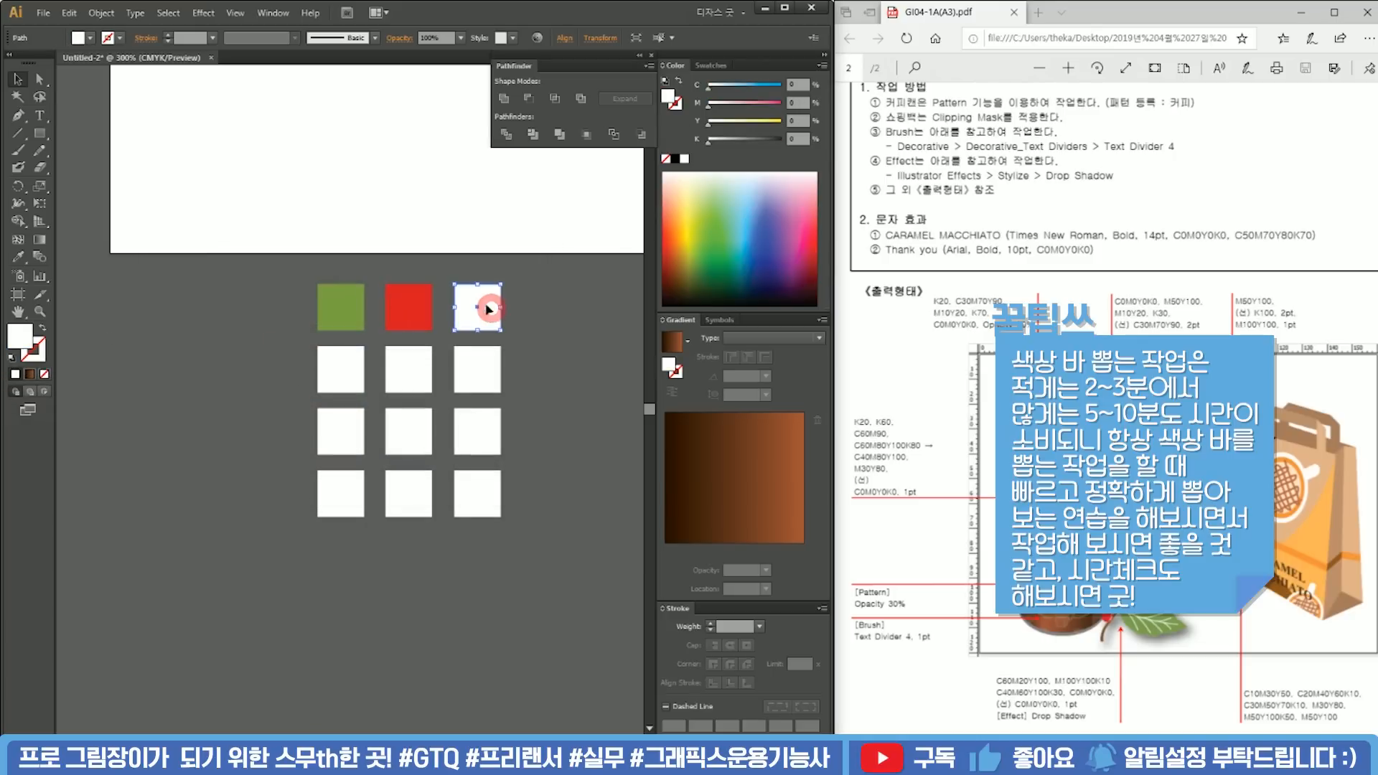
double_click(28, 342)
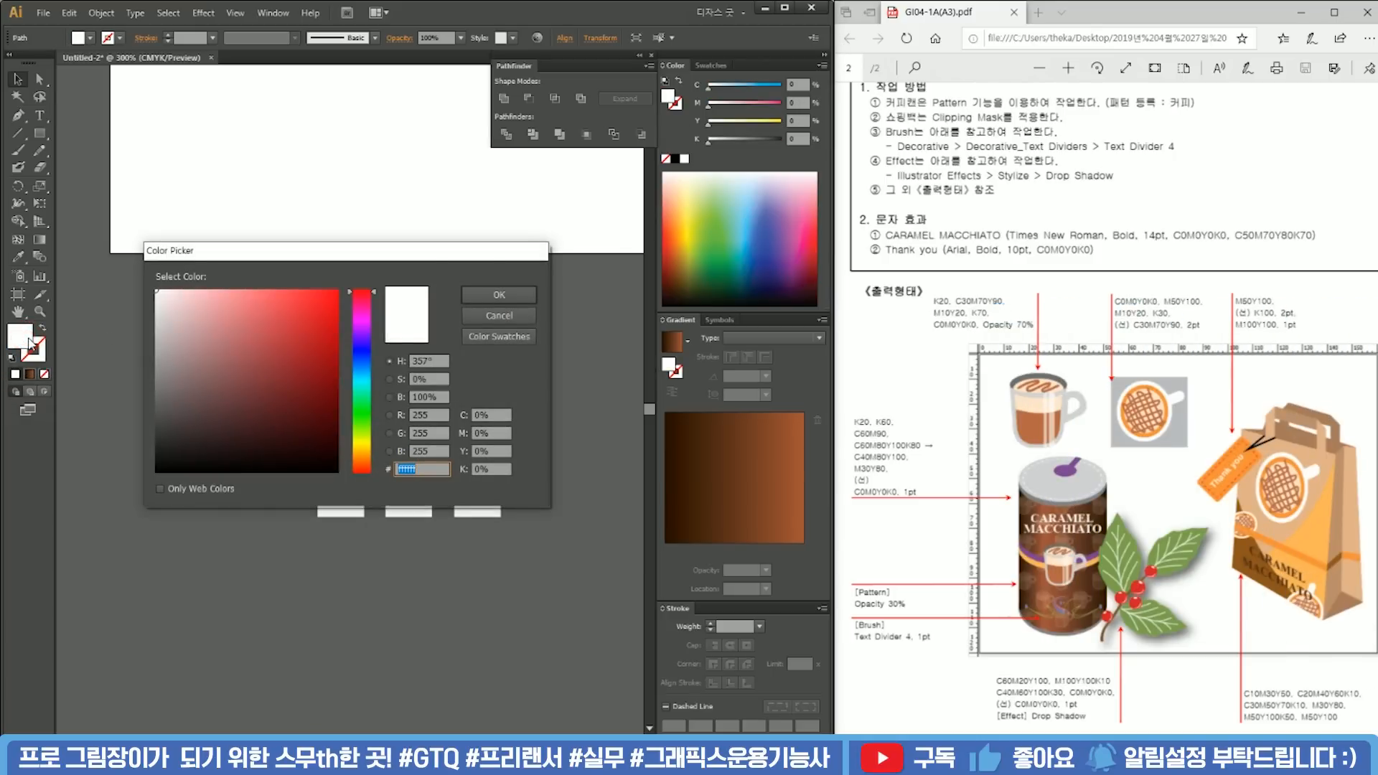
key("Tab")
type("40")
key("Tab")
type("60")
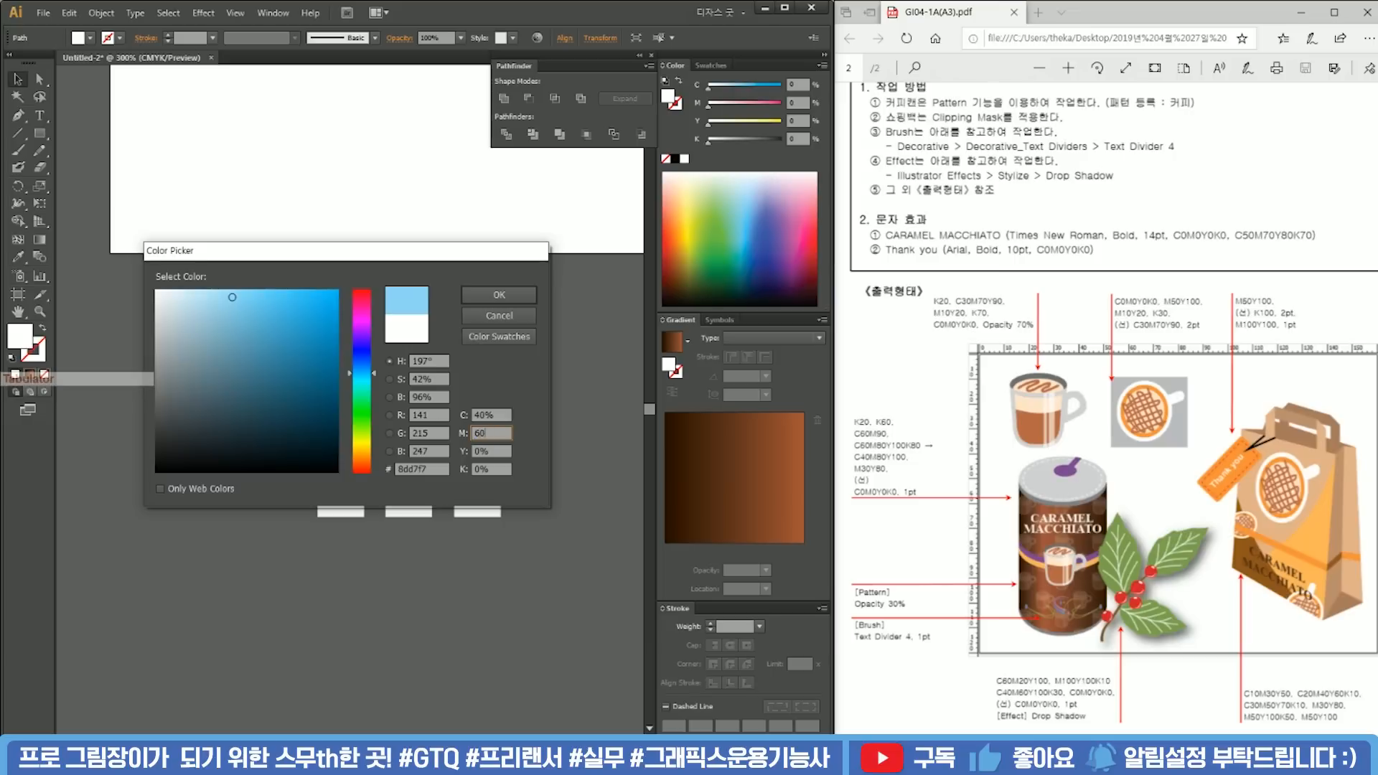
key("Tab")
type("100")
key("Tab")
type("20")
key("Return")
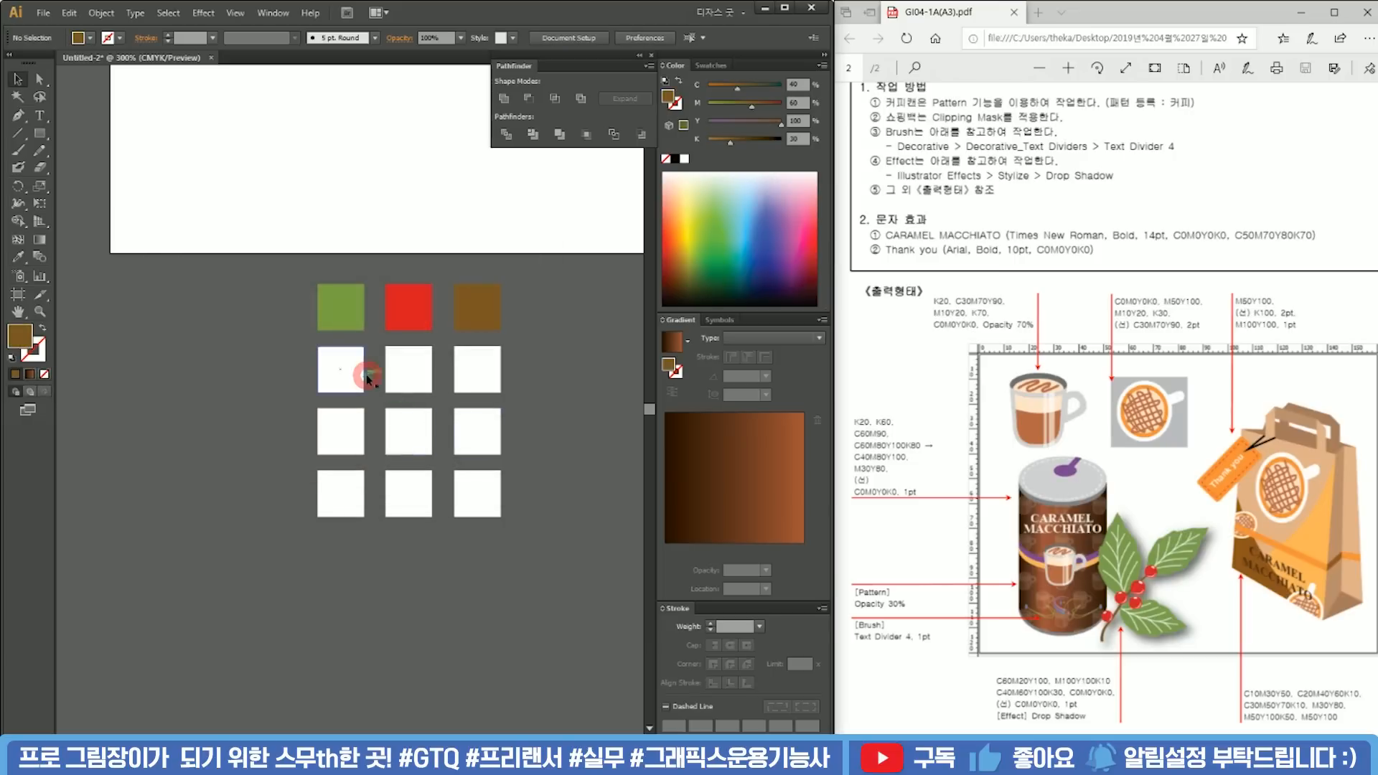
left_click(343, 371)
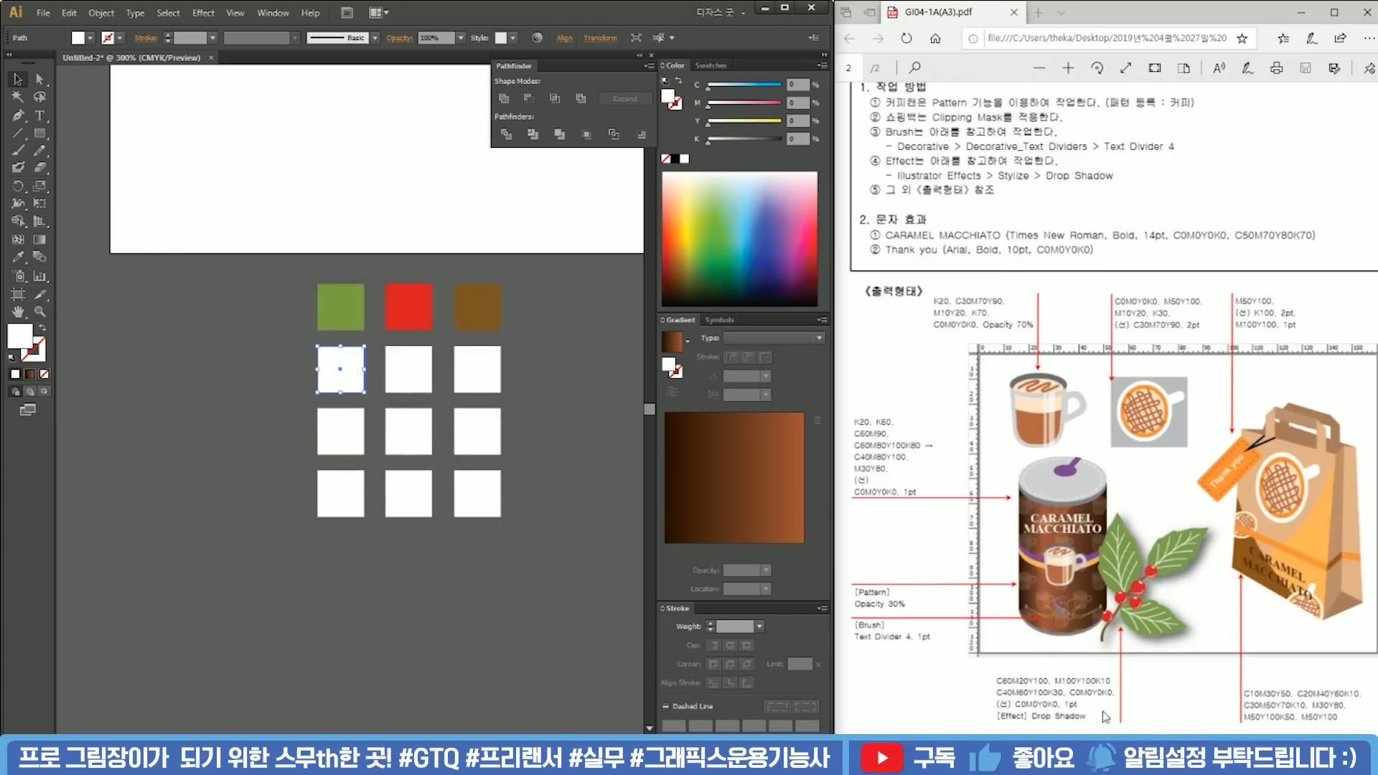
left_click(400, 383)
double_click(22, 337)
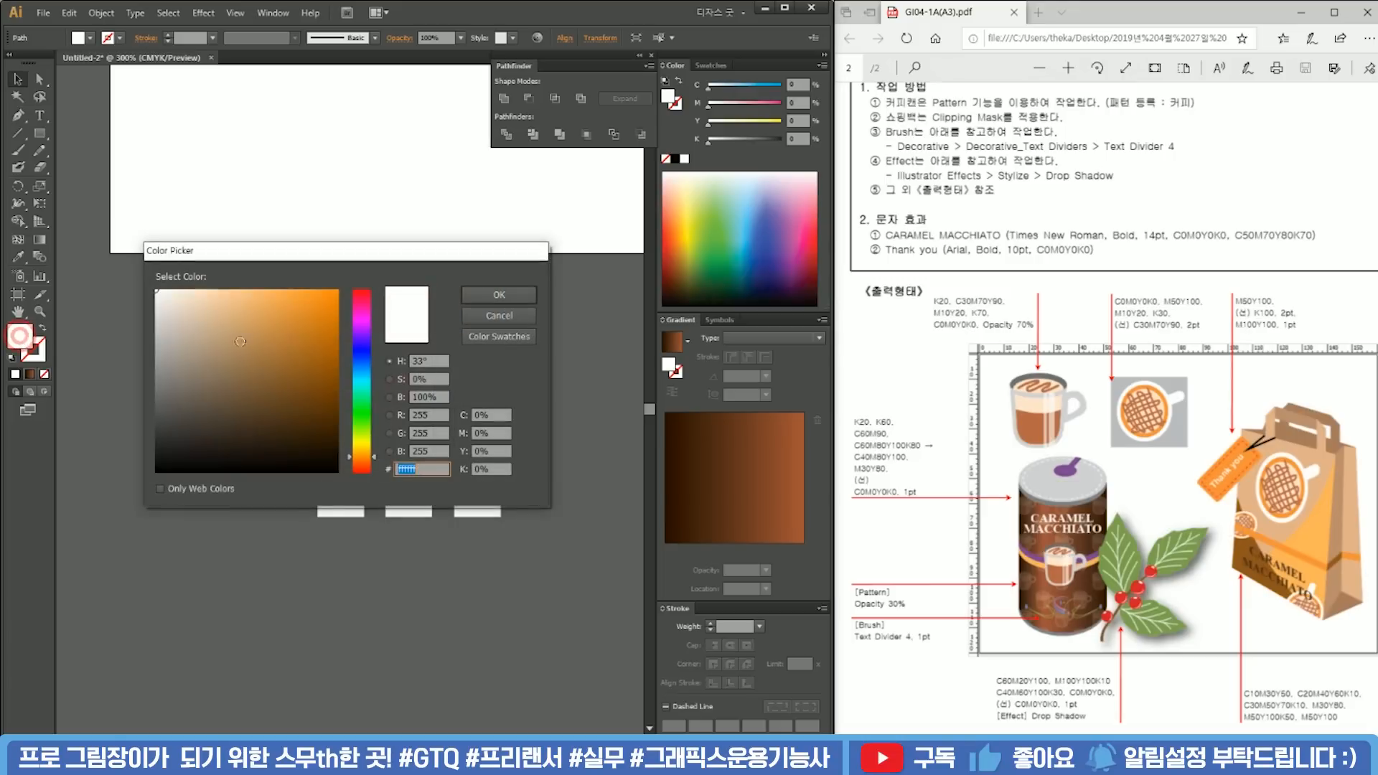
key("Escape")
Step: Delete the first lower grid's unused white squares, keeping the top row and the first two squares of the second row
left_click_drag(302, 428, 301, 427)
left_click(465, 377, "shift")
key("Delete")
Step: Swap fill and stroke on the second square in the first lower grid's second row for a 1 pt white outline
left_click(401, 361)
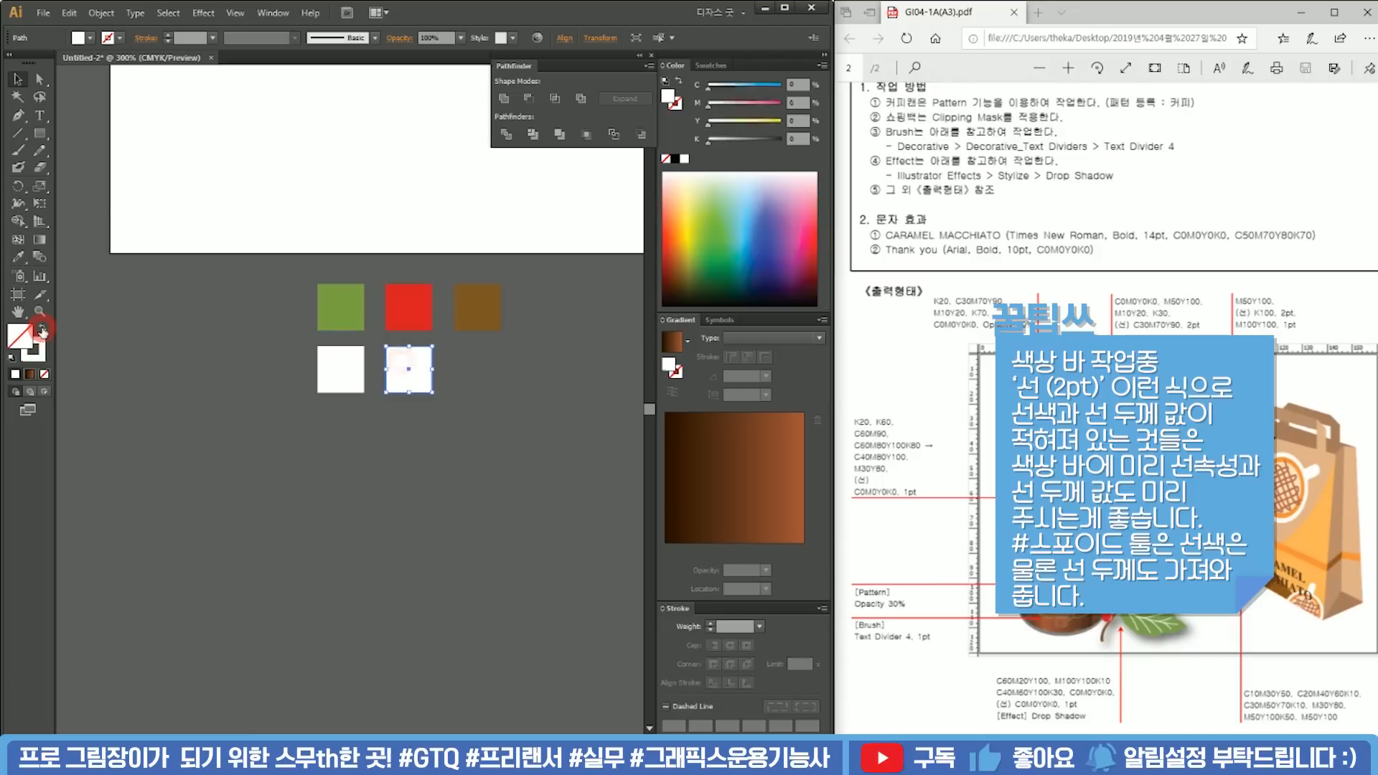
left_click(43, 329)
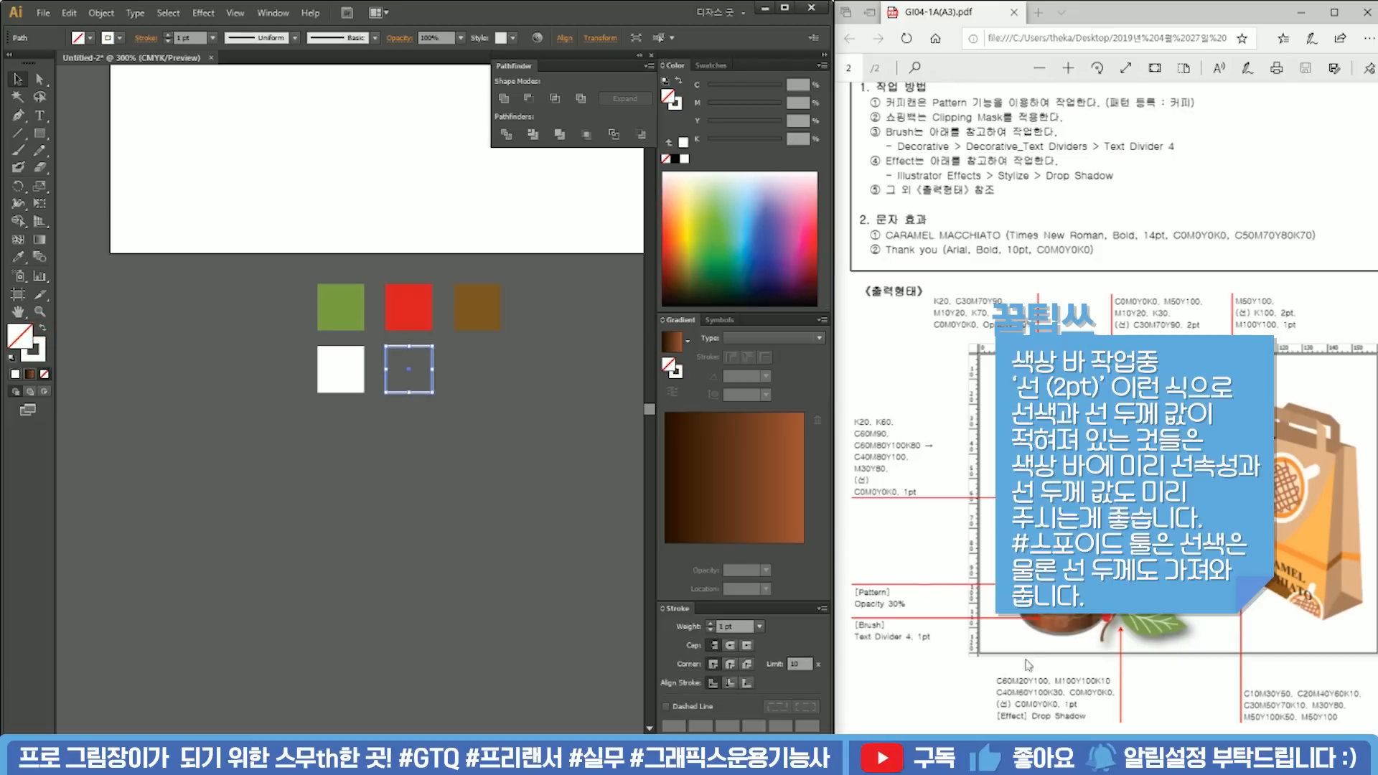
left_click(507, 473)
Step: Fill the first square in the second lower grid's top row with C10 M30 Y50
left_click_drag(557, 428, 302, 435)
left_click_drag(524, 434, 309, 429)
left_click_drag(443, 425, 325, 424)
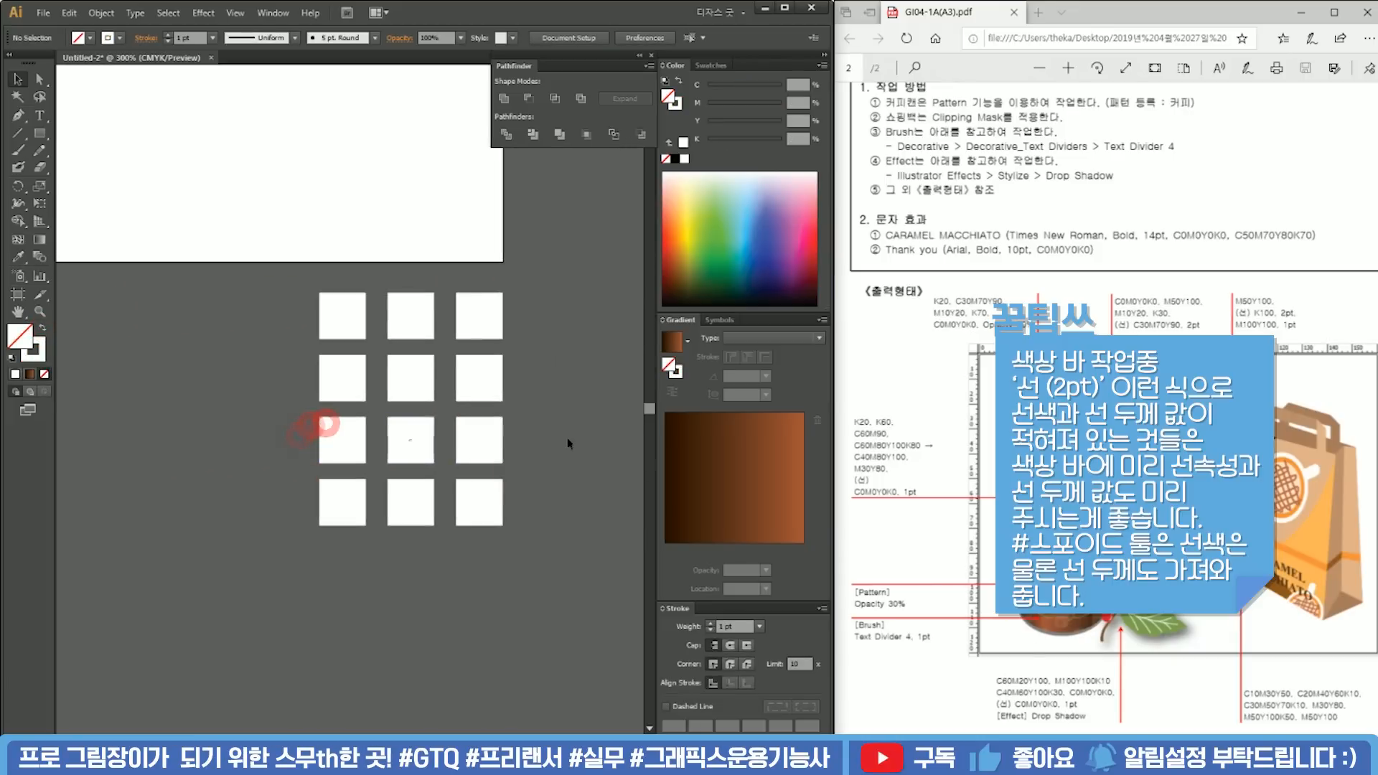
left_click_drag(1237, 676, 1326, 716)
left_click(346, 331)
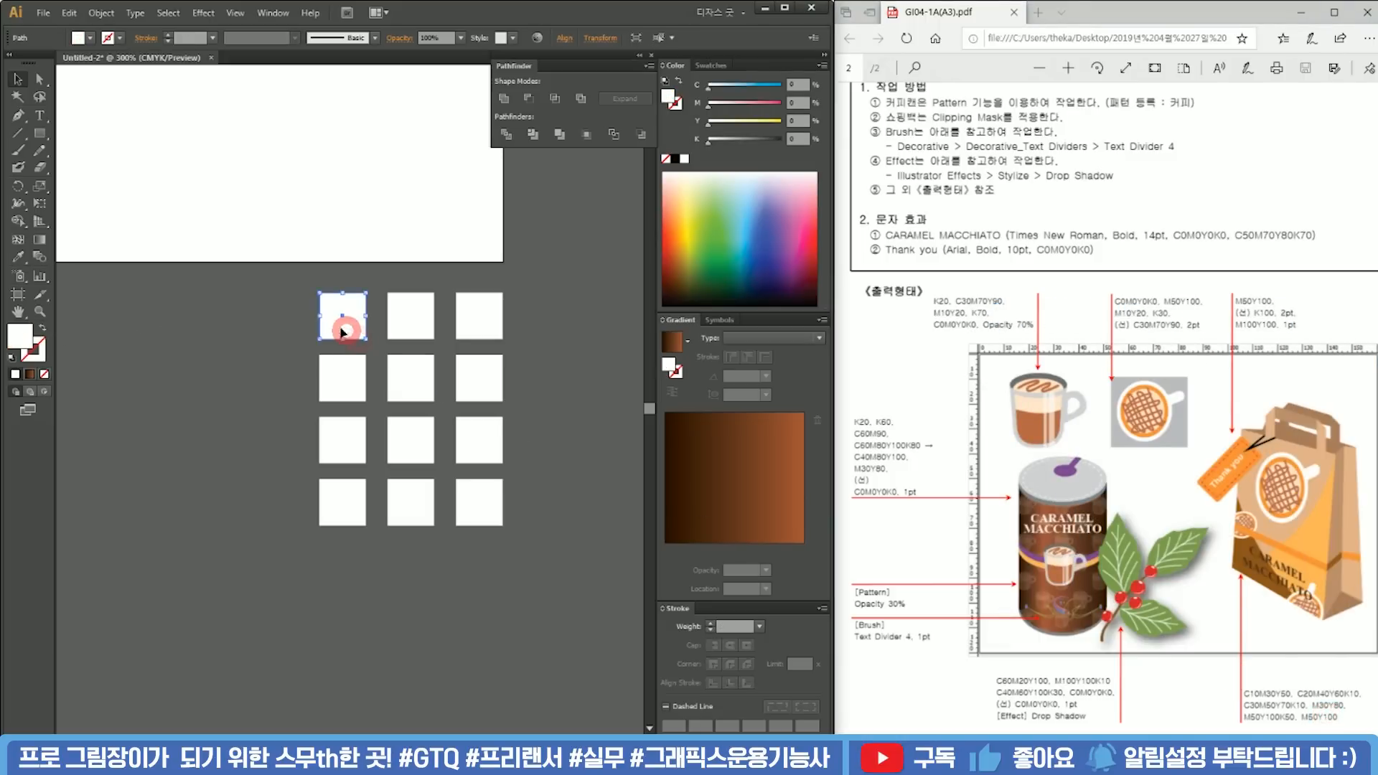
double_click(24, 343)
type("10")
key("Tab")
type("30")
key("Tab")
type("50")
key("Return")
Step: Fill the second square in the second lower grid's top row with C20 M40 Y60 K10
left_click(392, 314)
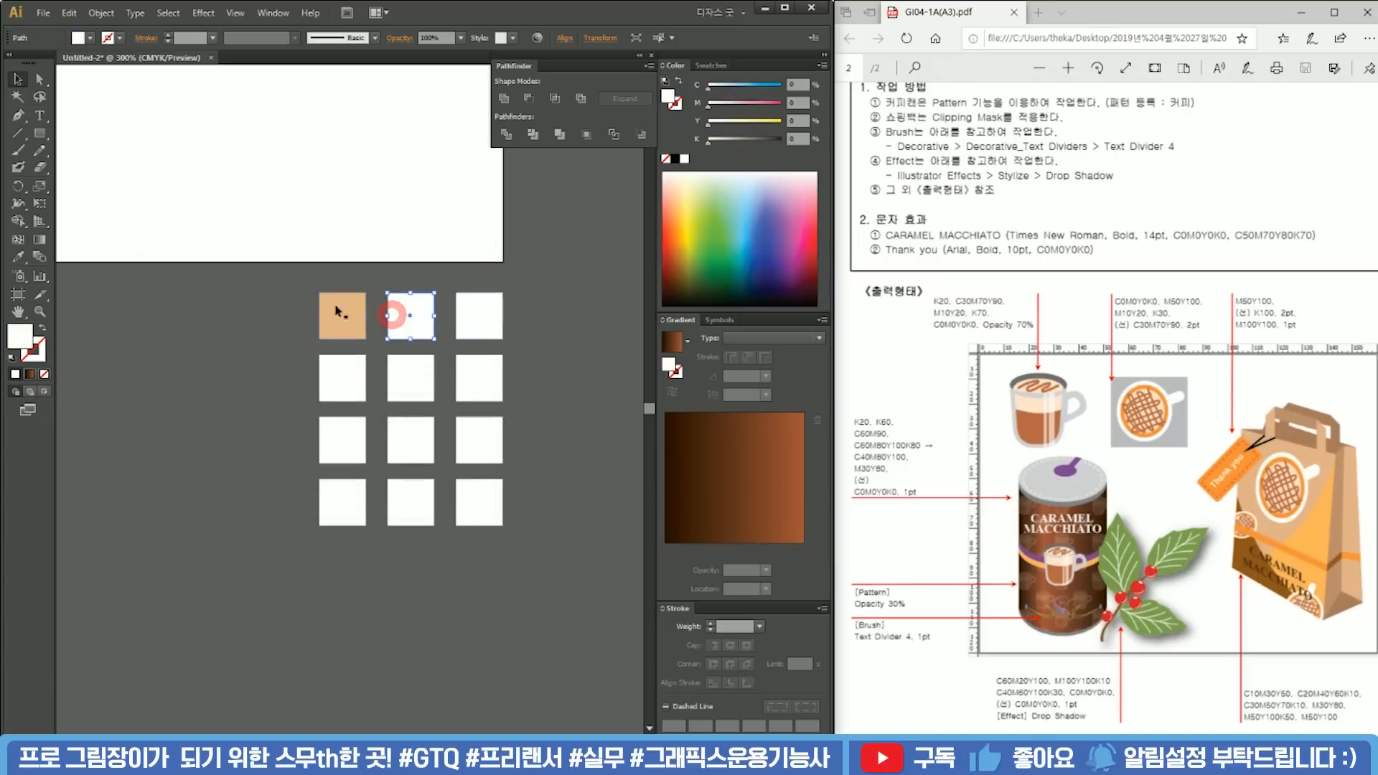
double_click(30, 339)
type("20")
key("Tab")
type("40")
key("Tab")
type("60")
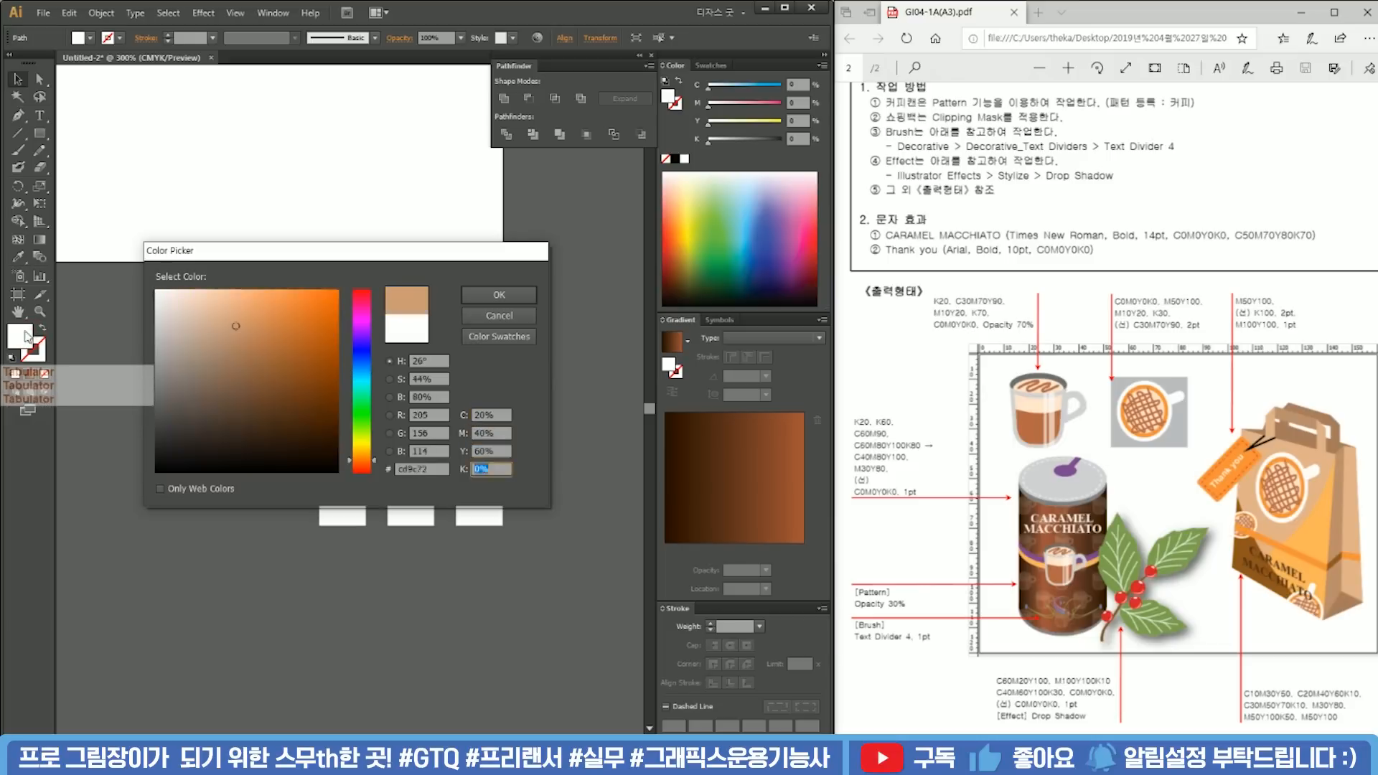
key("Return")
Step: Fill the first square in the second lower grid's second row with C30 M50 Y70 K10
left_click(343, 377)
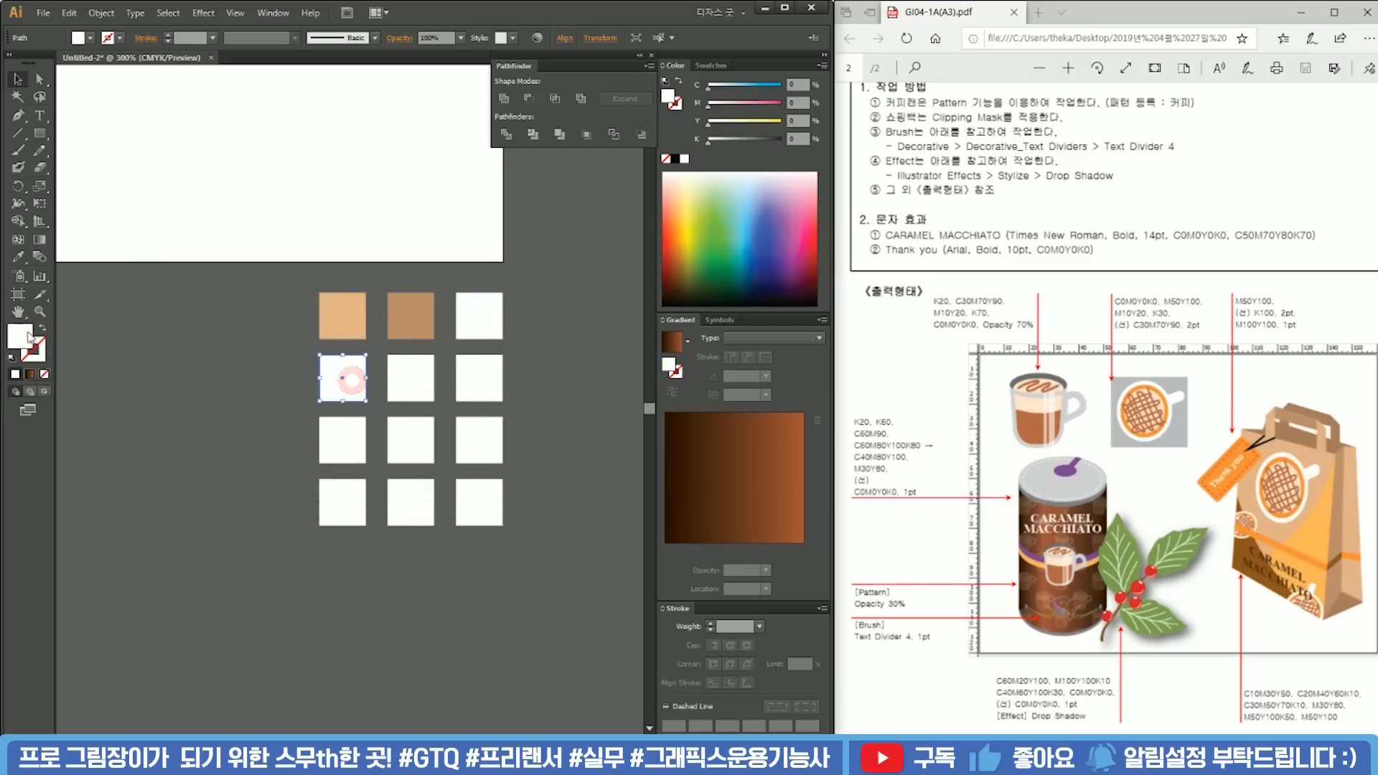
double_click(31, 337)
type("30")
key("Tab")
type("50")
key("Tab")
type("70")
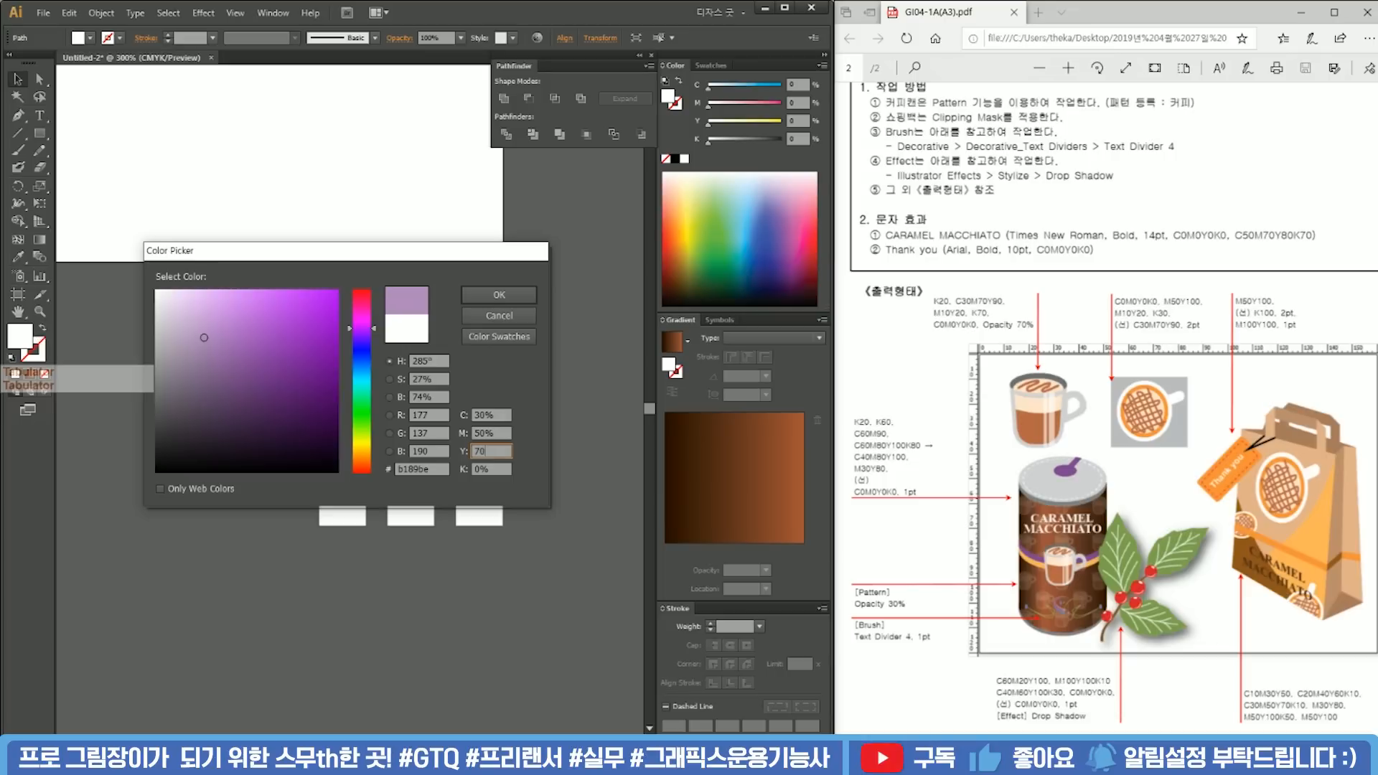
key("Return")
Step: Fill the second square in the second lower grid's second row with M30 Y80
left_click(405, 380)
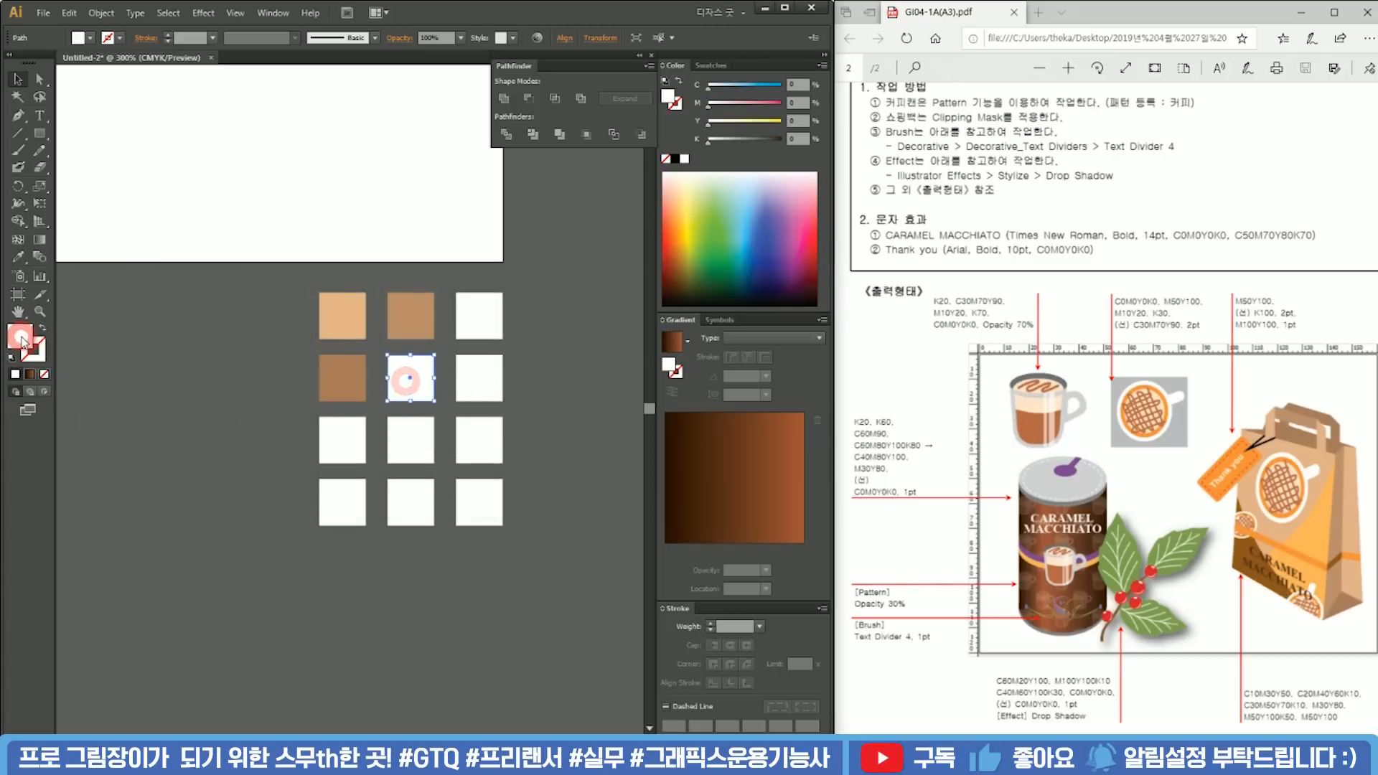
double_click(22, 337)
key("Tab")
type("30")
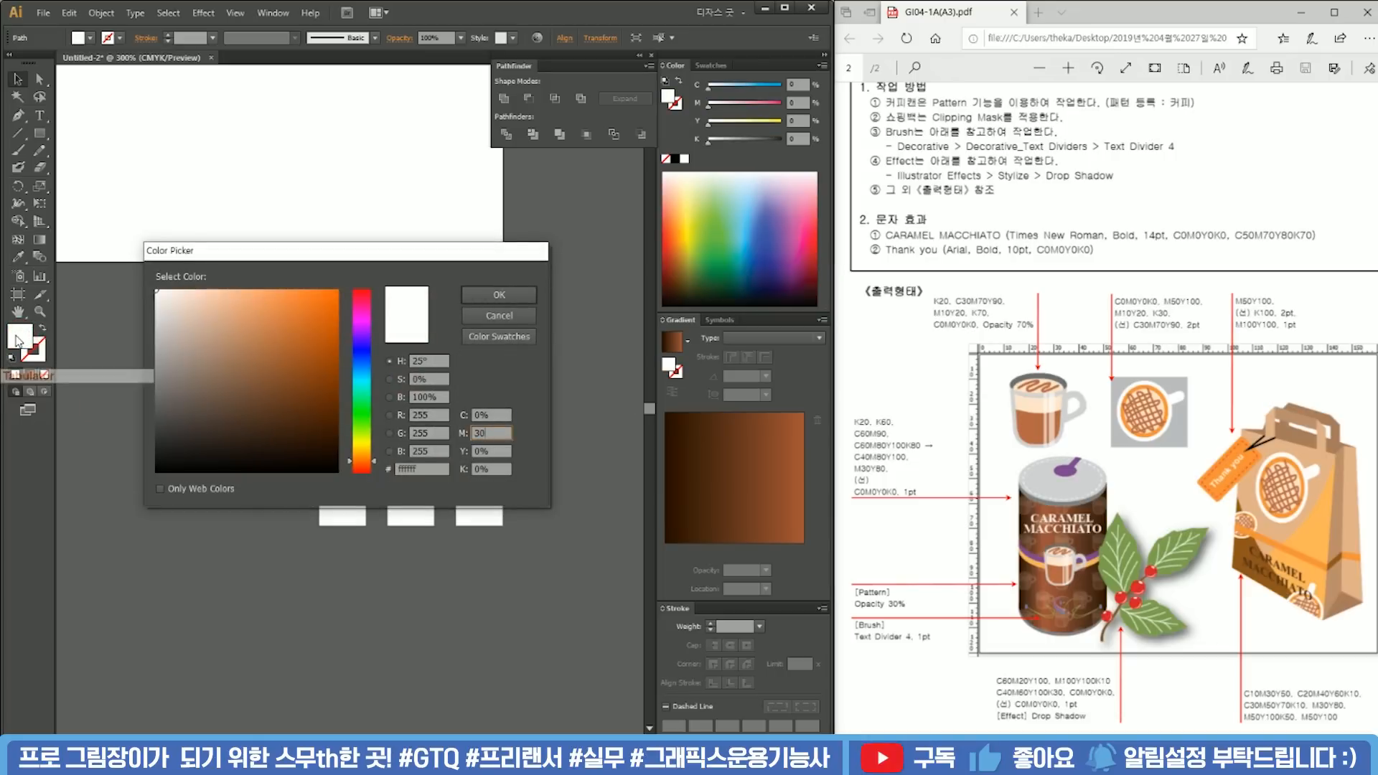
key("Tab")
type("80")
key("Return")
Step: Fill the first square in the second lower grid's third row with M50 Y100 K50
left_click(343, 439)
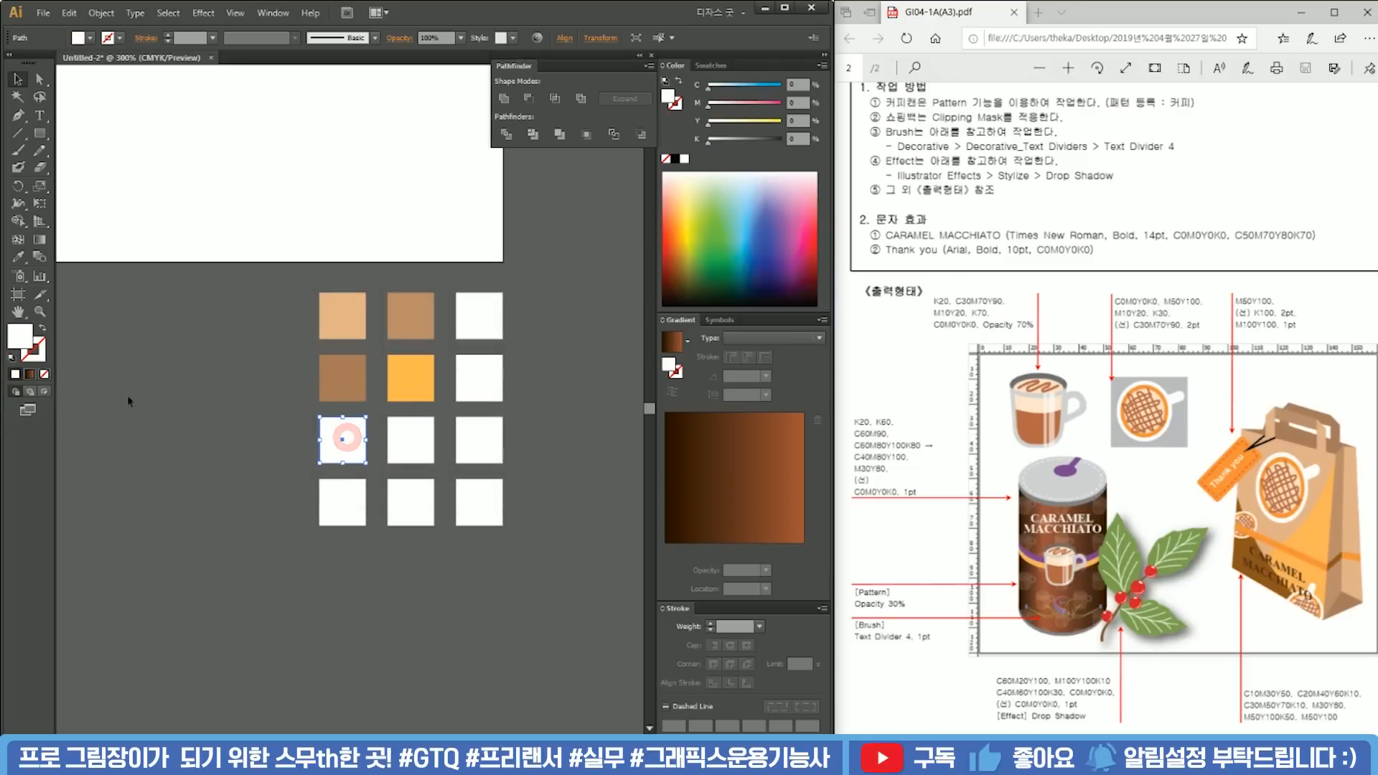
double_click(15, 332)
key("Tab")
type("50")
key("Tab")
type("100")
key("Tab")
type("50")
key("Return")
Step: Fill the second square in the second lower grid's third row with M50 Y100
left_click(422, 437)
double_click(27, 334)
key("Tab")
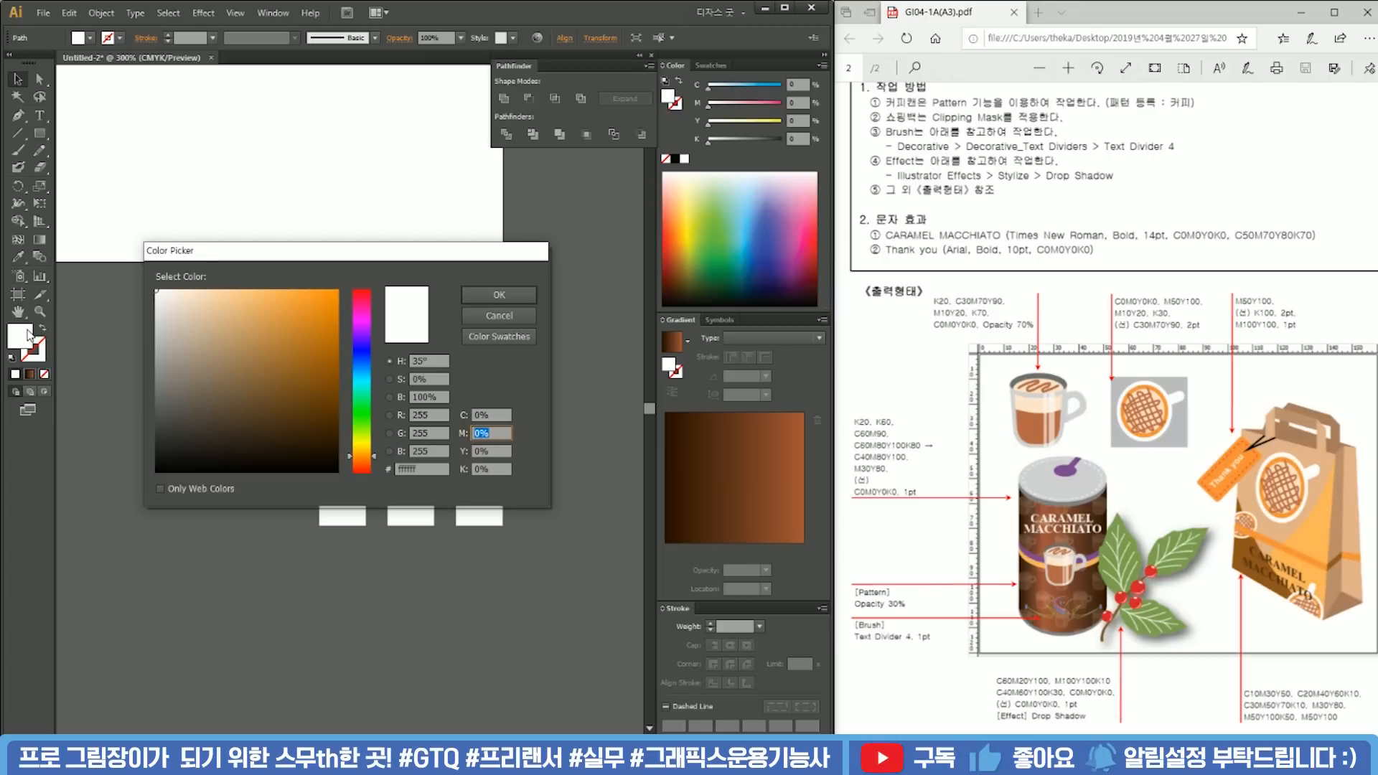
type("50")
key("Tab")
type("1")
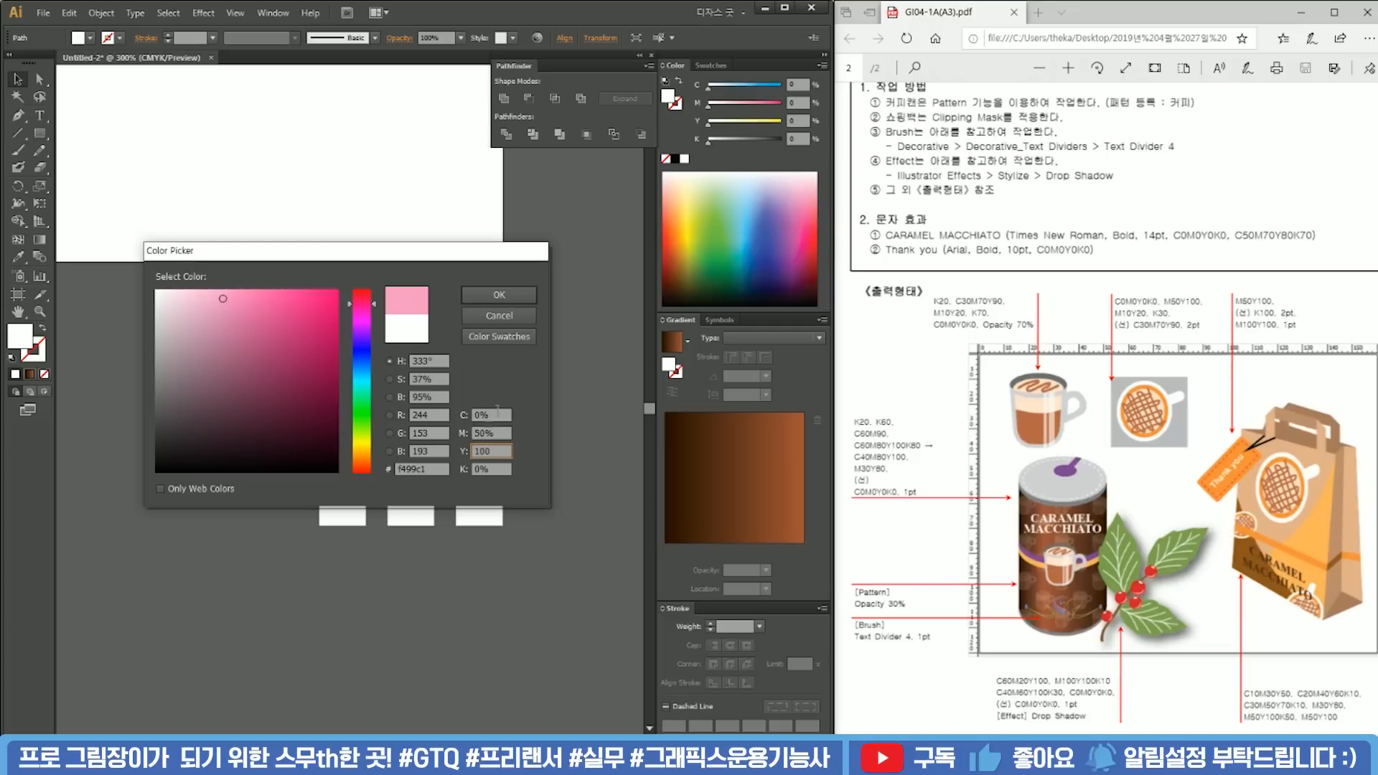
left_click(498, 294)
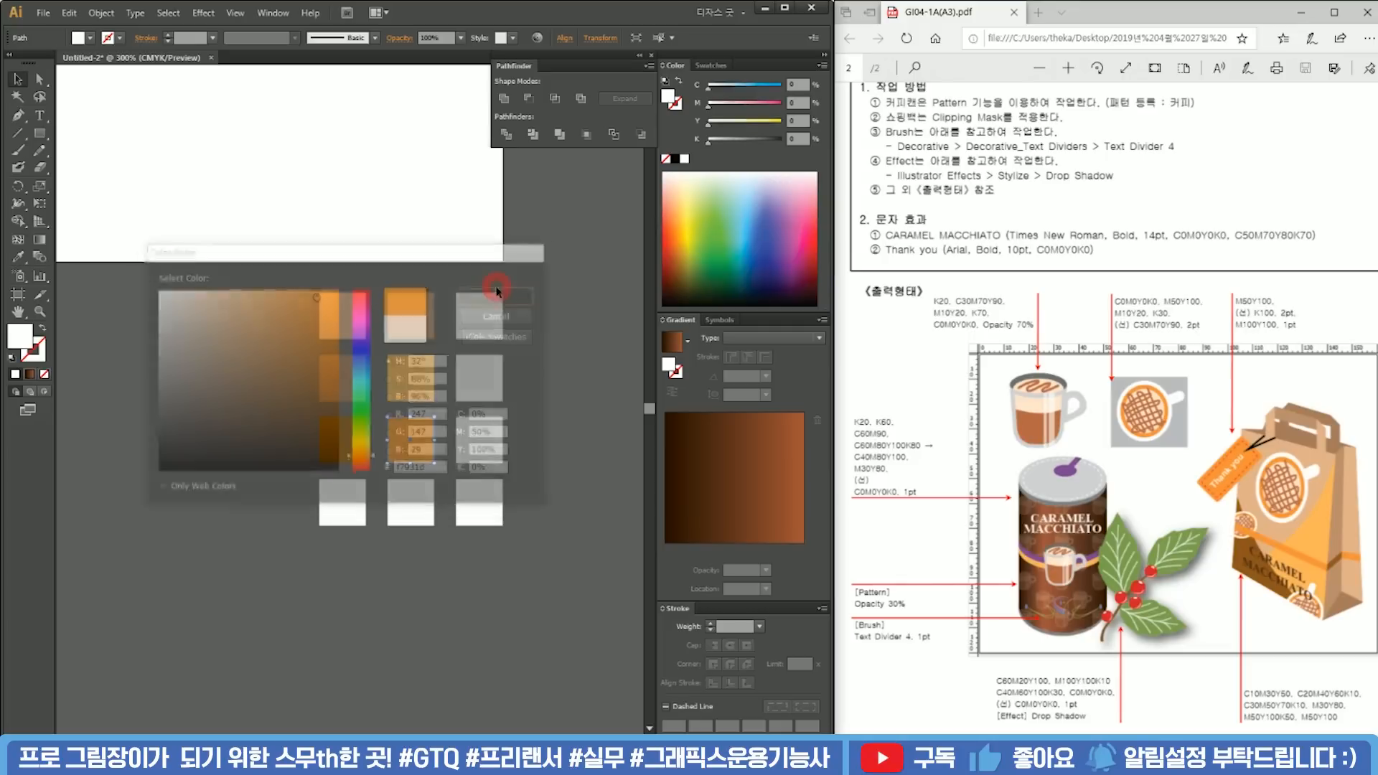
Step: Delete the unused white squares in the second lower grid's bottom row and third column
left_click_drag(530, 578, 308, 492)
left_click_drag(530, 468, 475, 274)
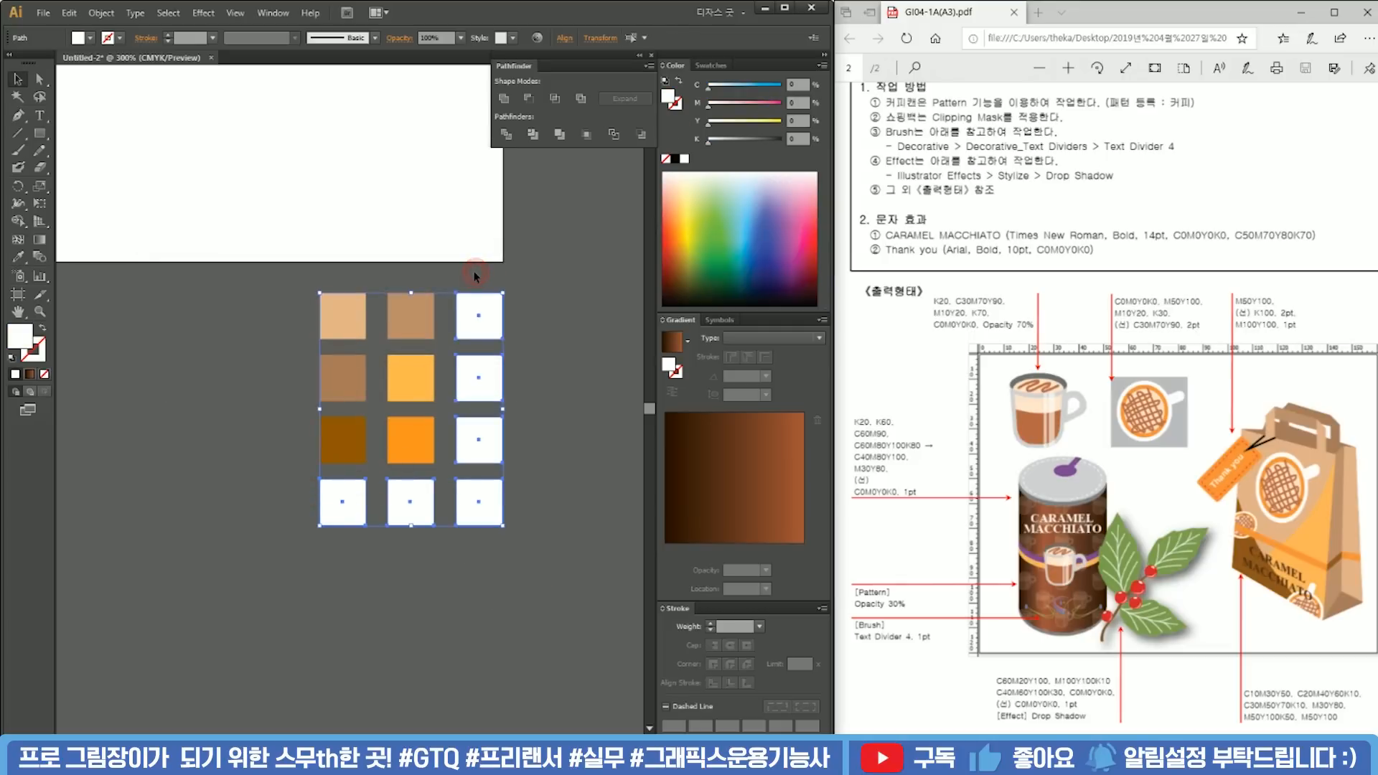
key("Delete")
Step: Move the swatch group beside the artboard's left edge closer to the artboard
scroll(450, 265, "down", 4)
left_click_drag(415, 247, 463, 441)
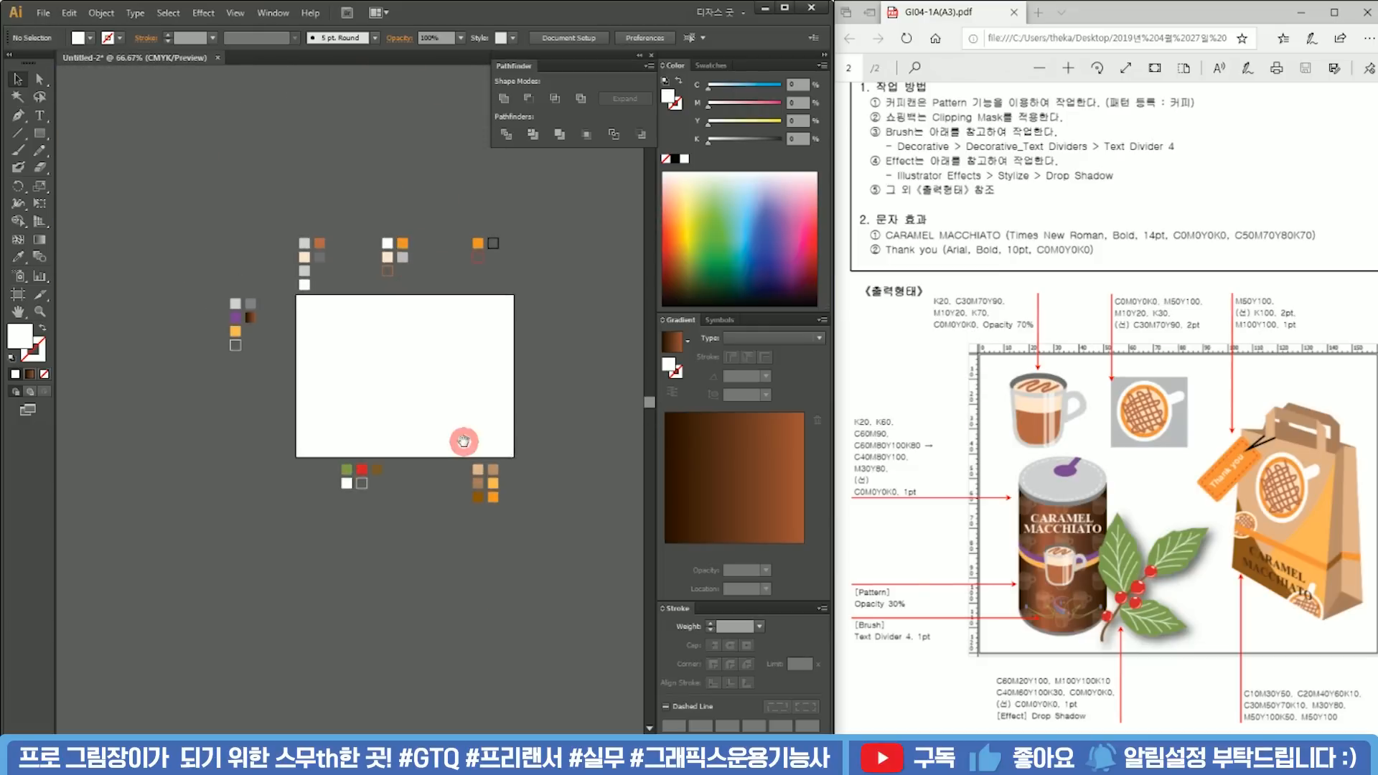
key("ctrl+1")
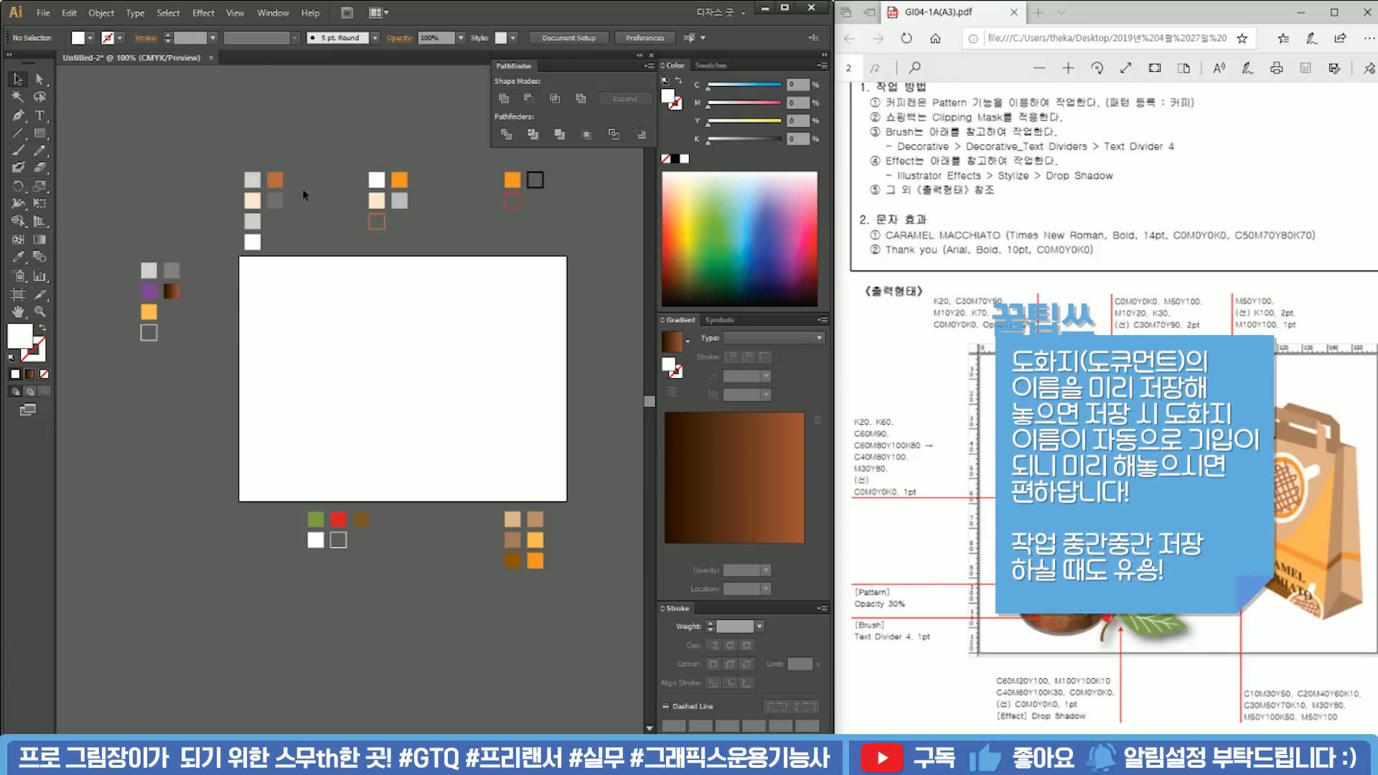
left_click_drag(117, 228, 227, 310)
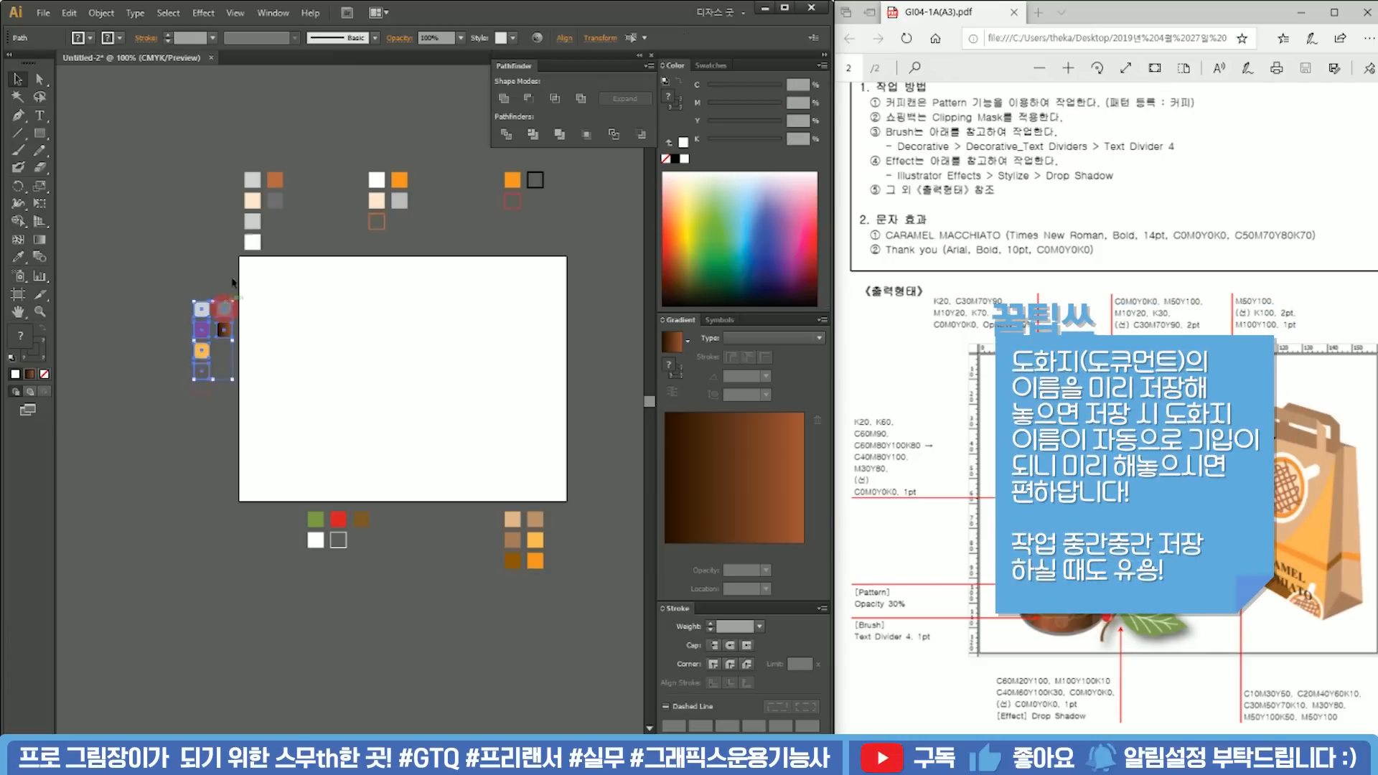
left_click(362, 333)
Step: Save the document to the desktop as an Illustrator CS6 file named with the exam number, candidate name and suffix 2
key("ctrl+shift+s")
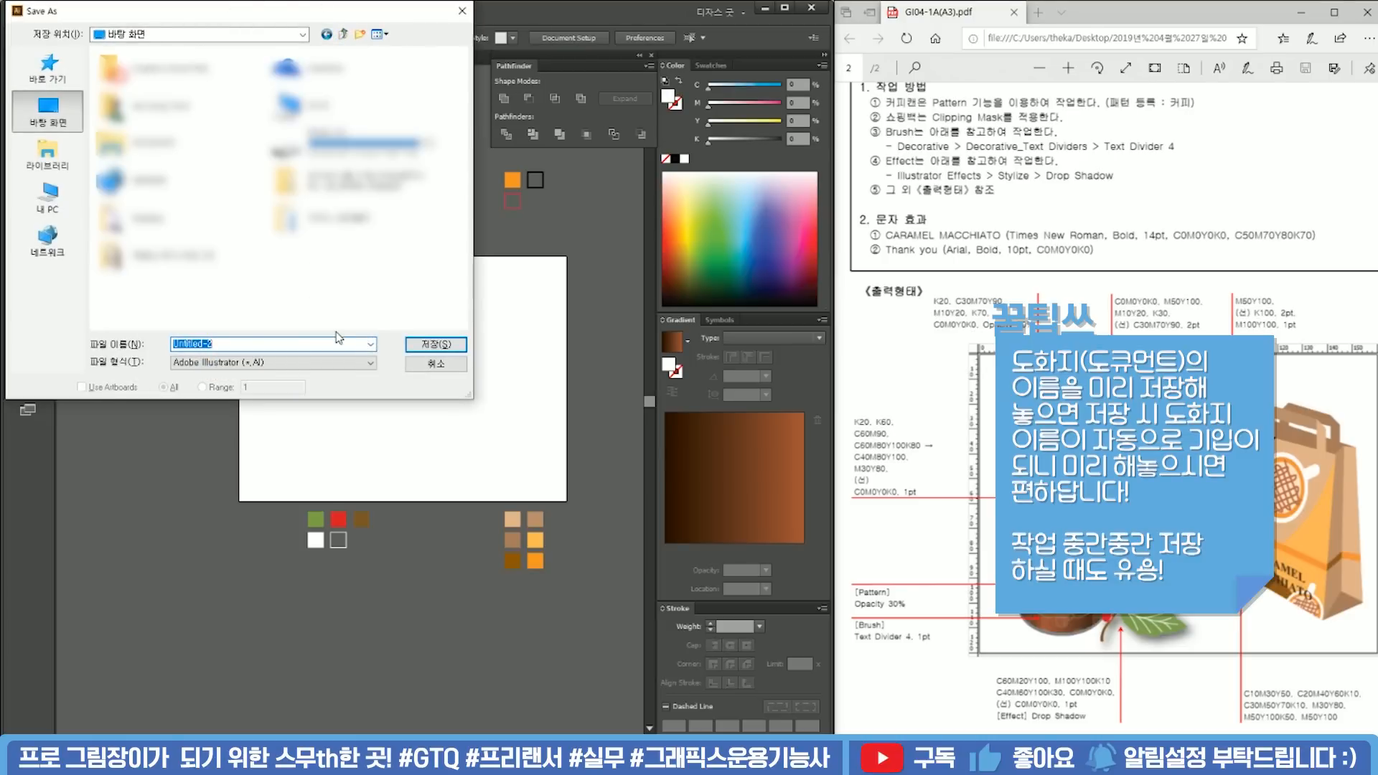
type("99999999-디자")
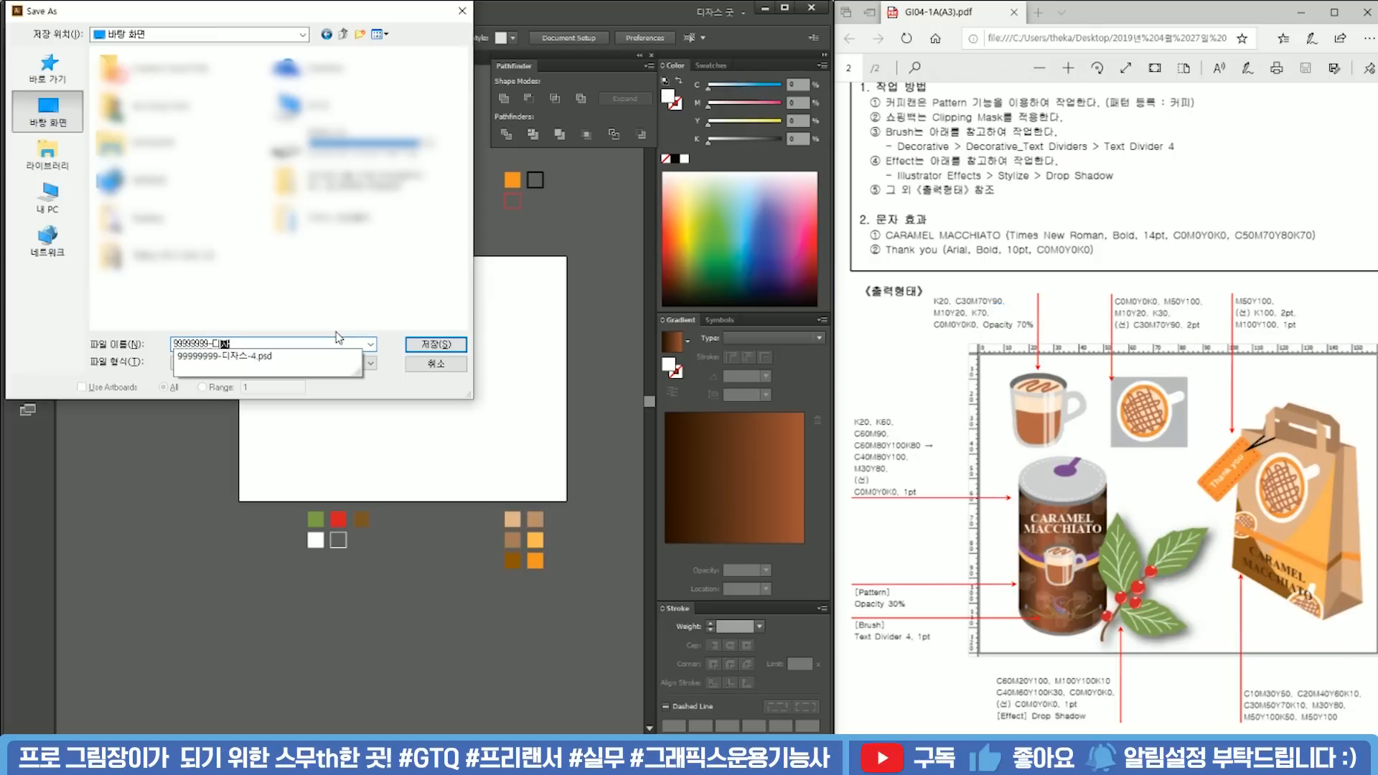
type("스")
key("Return")
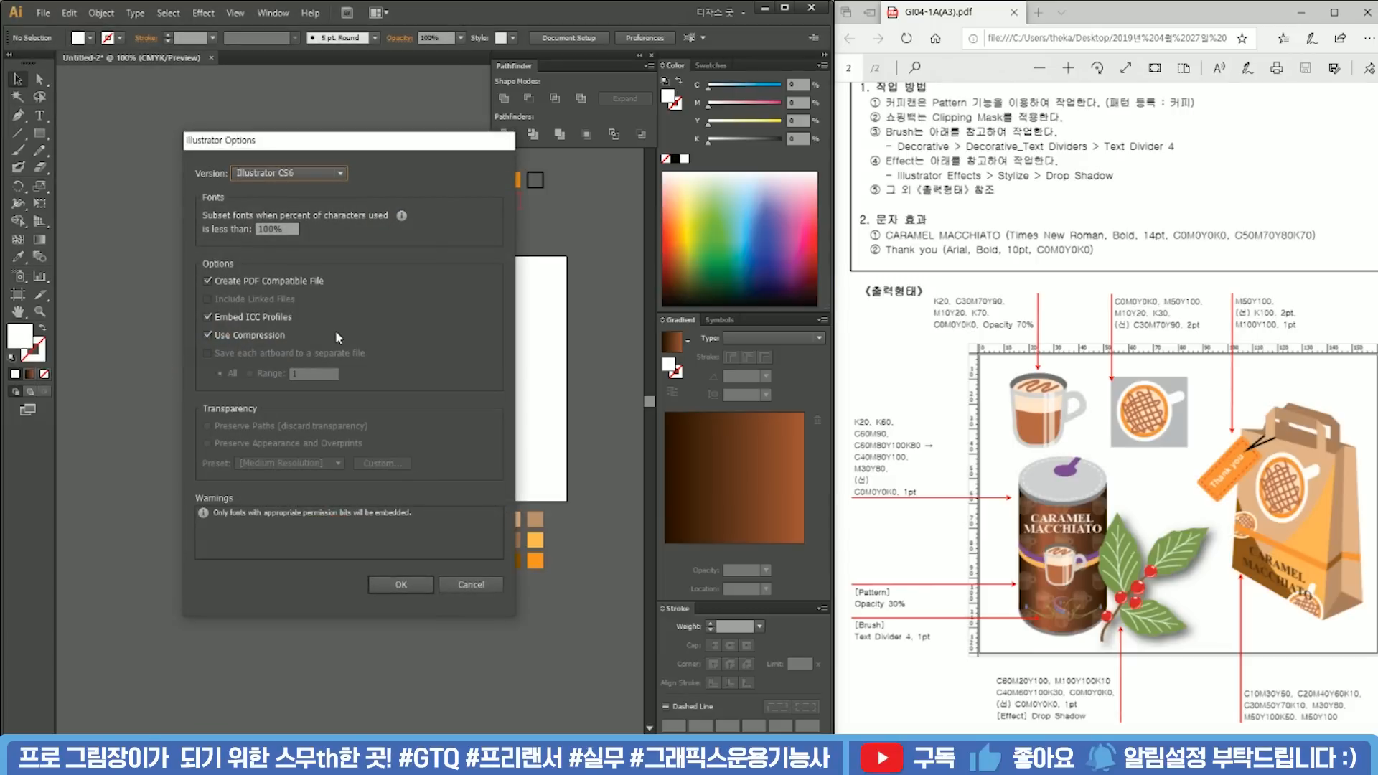
key("Return")
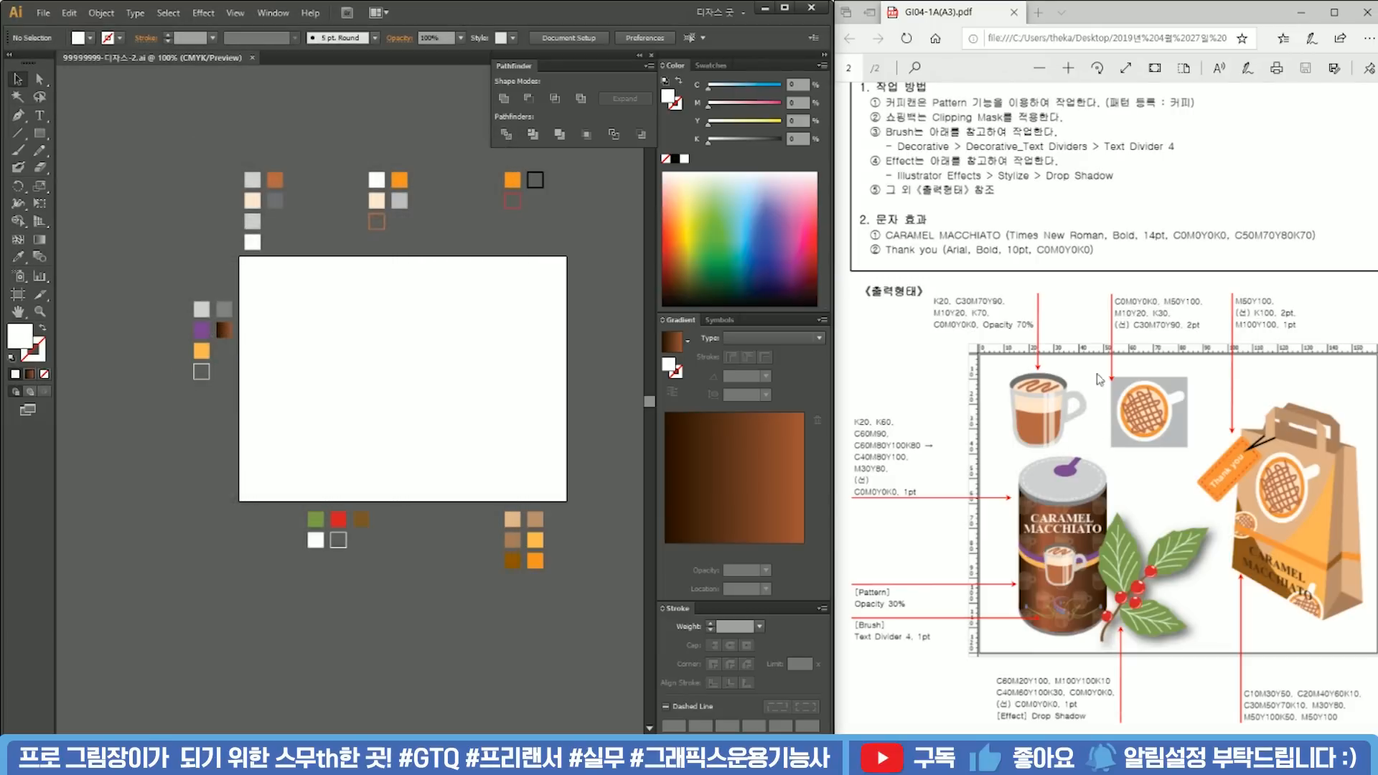
scroll(1104, 400, "up", 2)
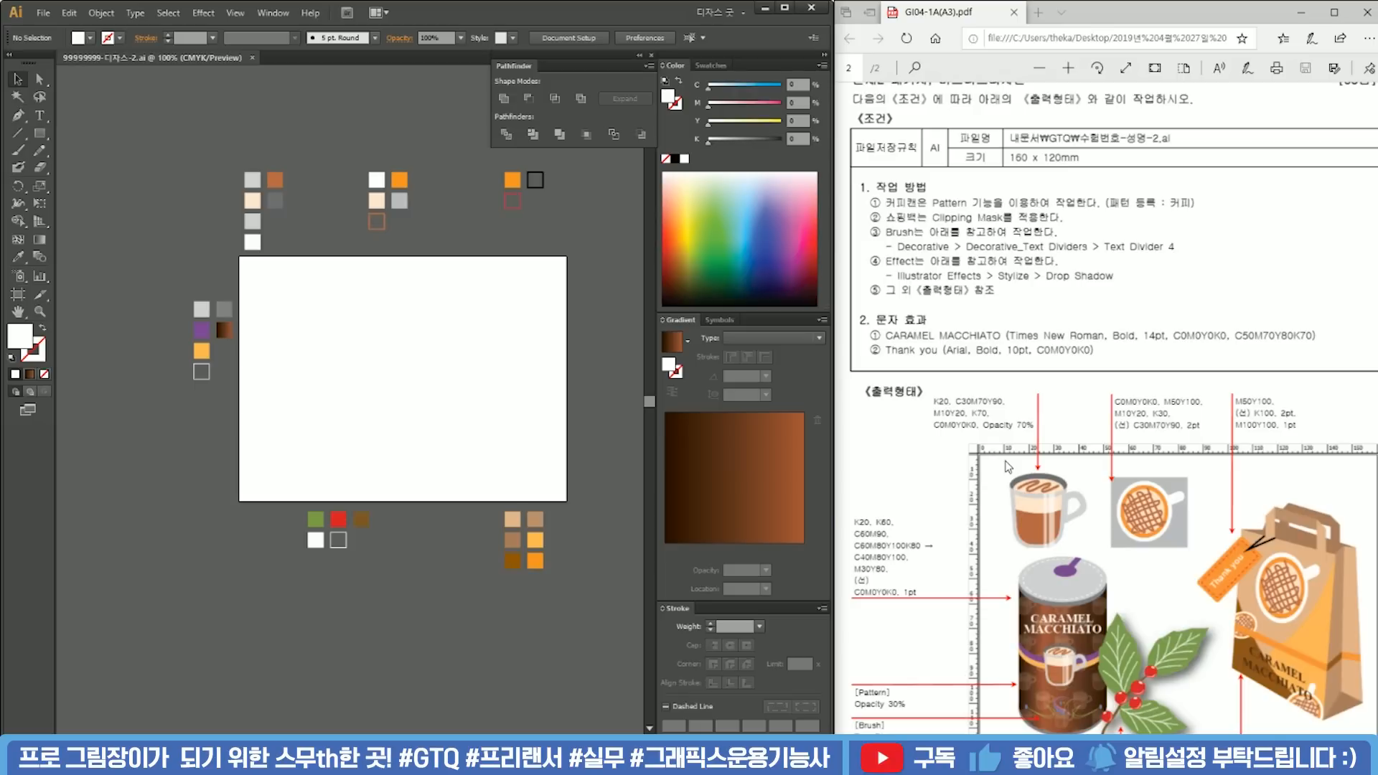
Step: Sketch a wide horizontal ellipse near the artboard's upper-left corner, matching the reference mug's rim, and fill it green
scroll(1082, 541, "down", 5)
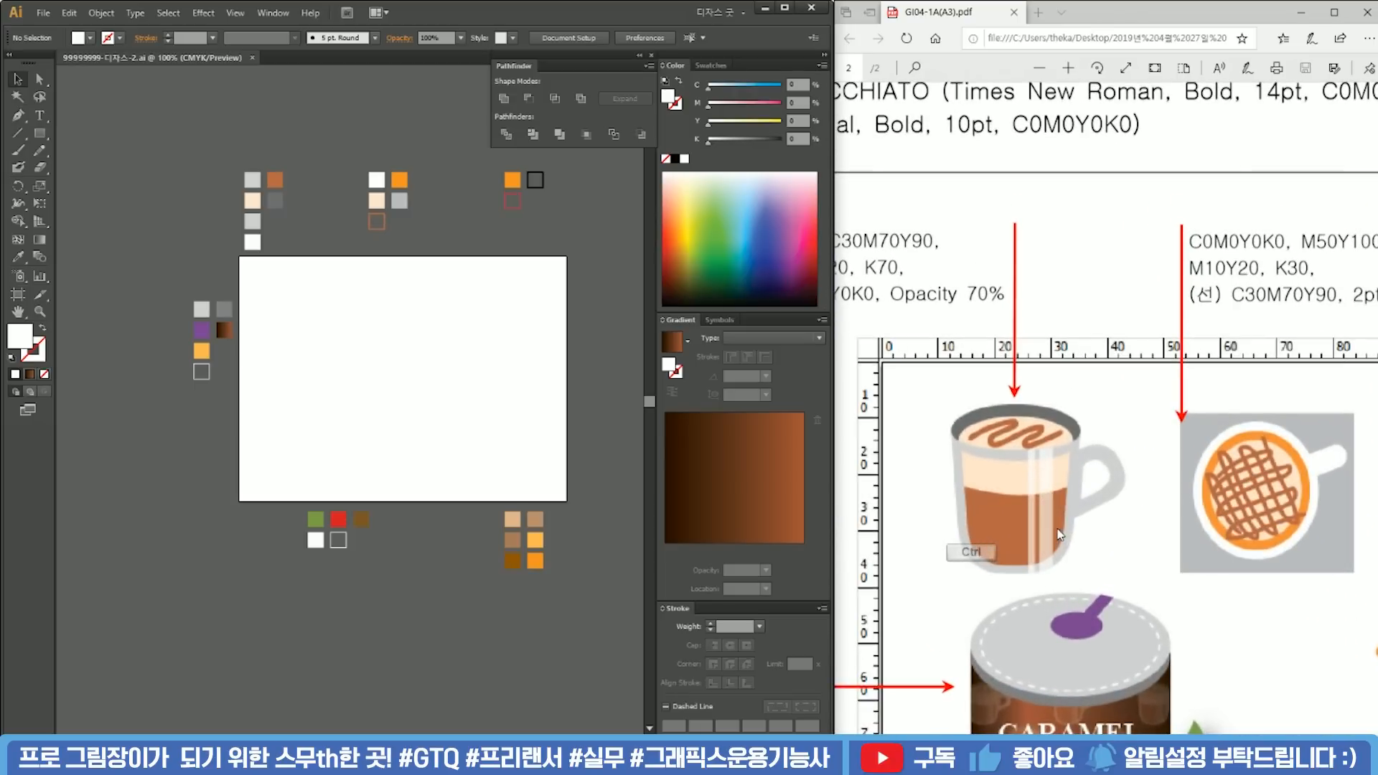
scroll(1084, 539, "up", 3, "ctrl")
scroll(1089, 535, "down", 1, "ctrl")
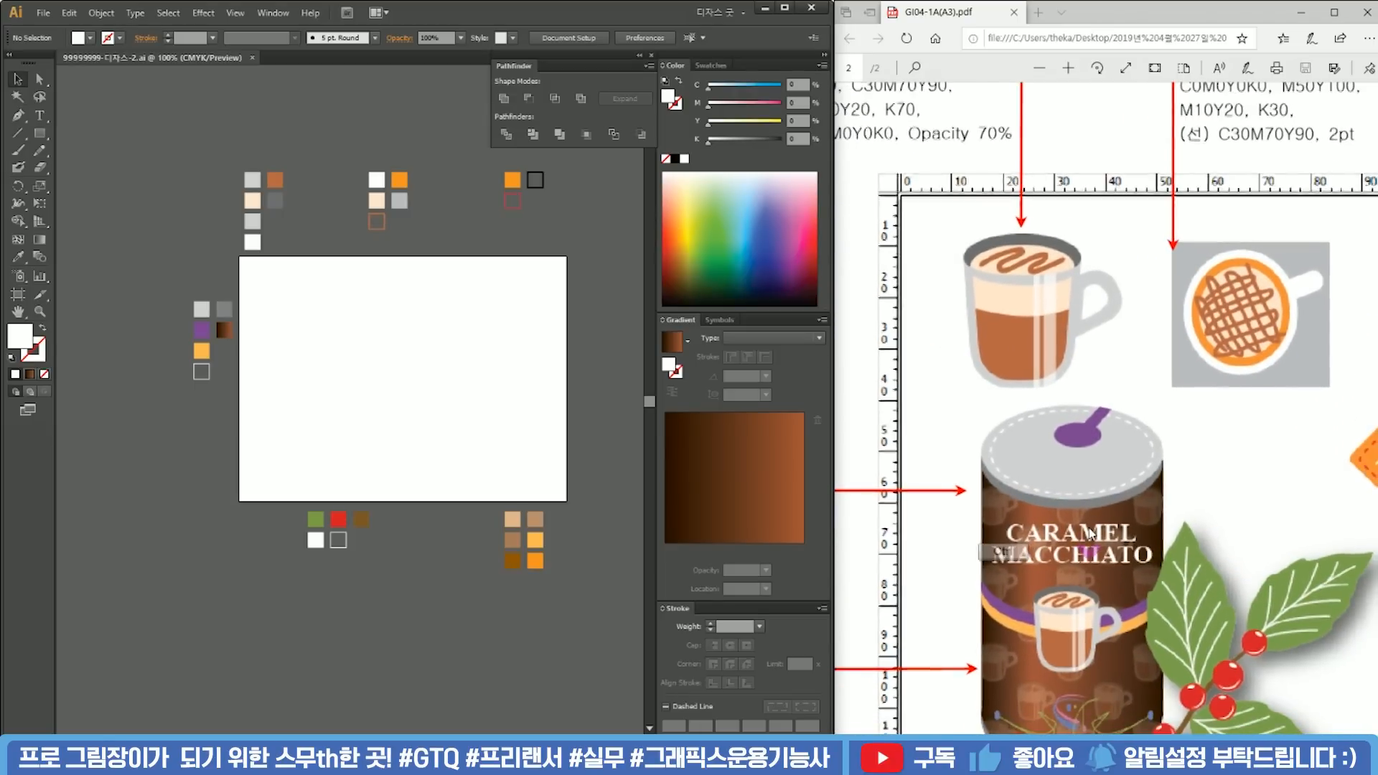
left_click(345, 359)
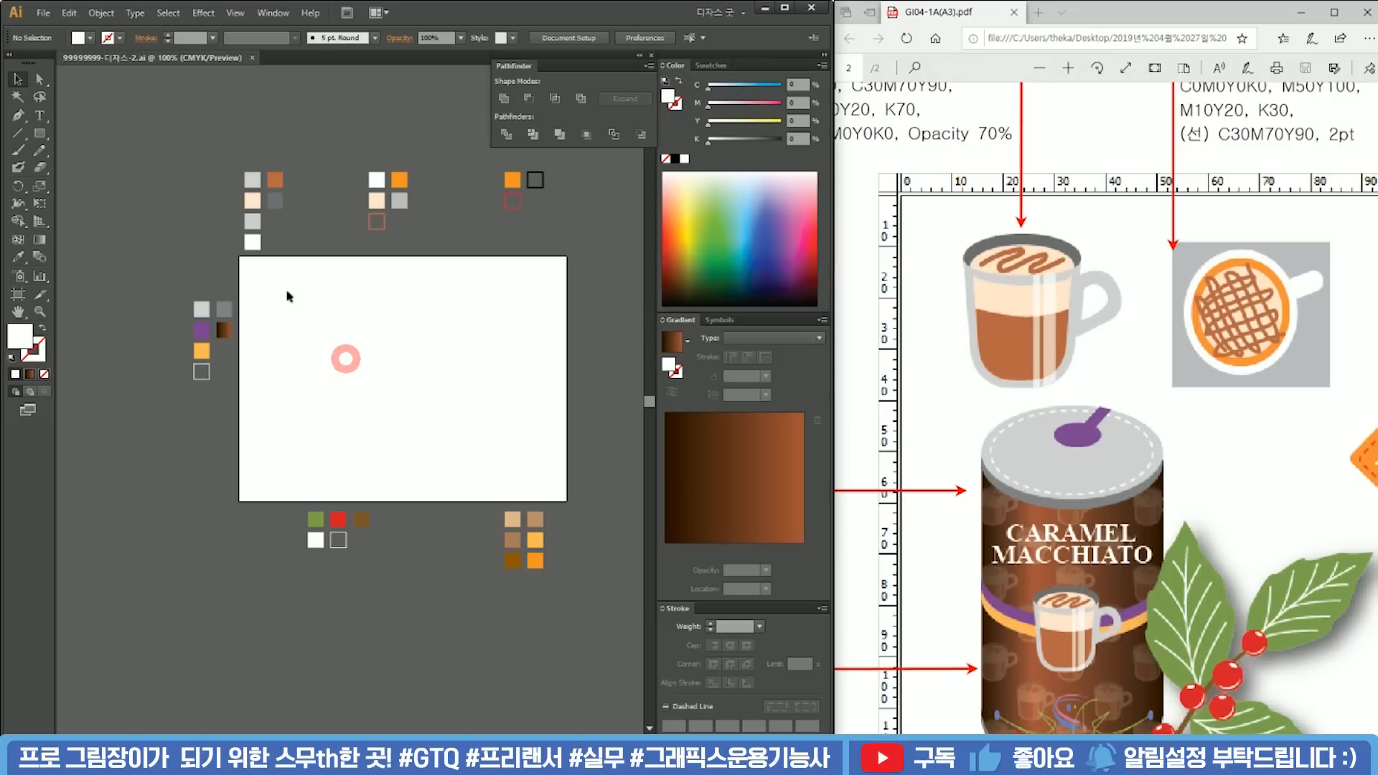
scroll(280, 282, "up", 4, "alt")
left_click_drag(345, 304, 425, 275)
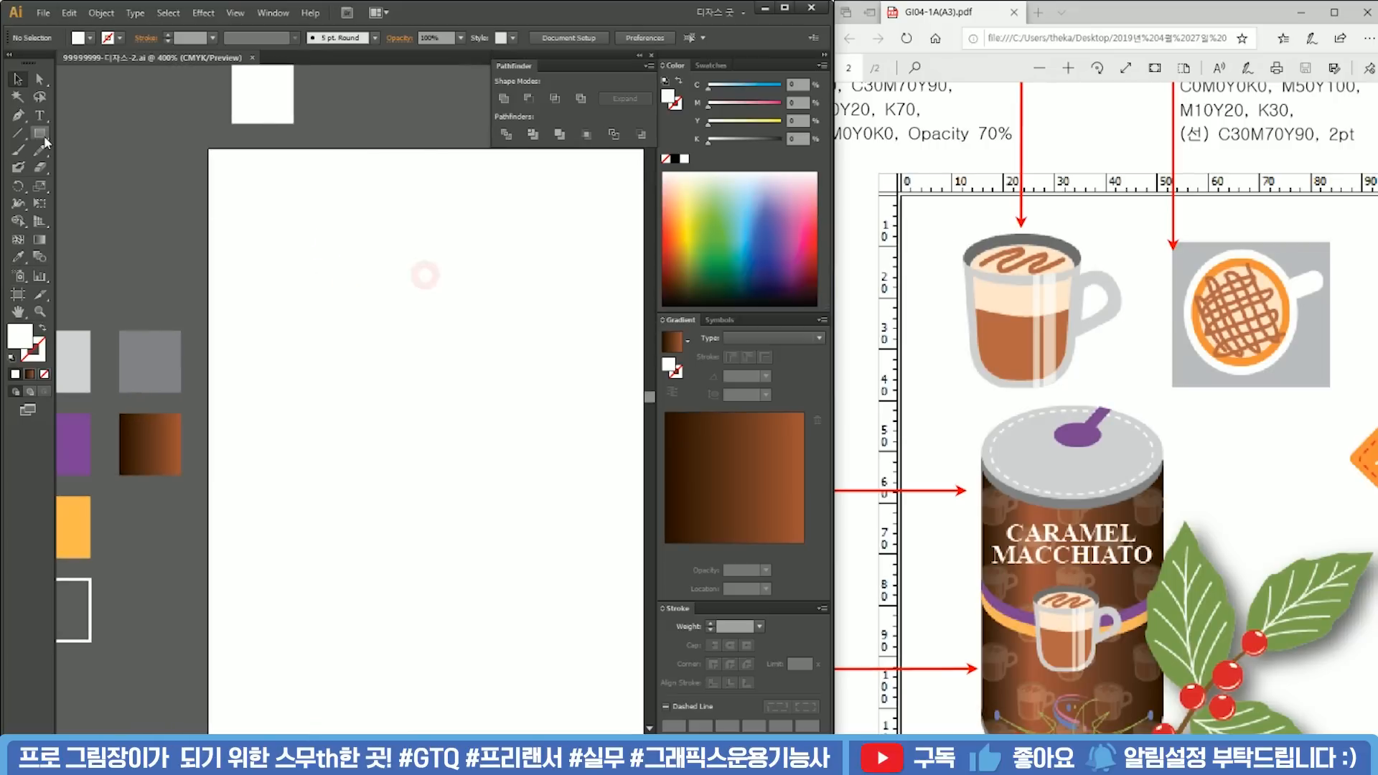
left_click(41, 135)
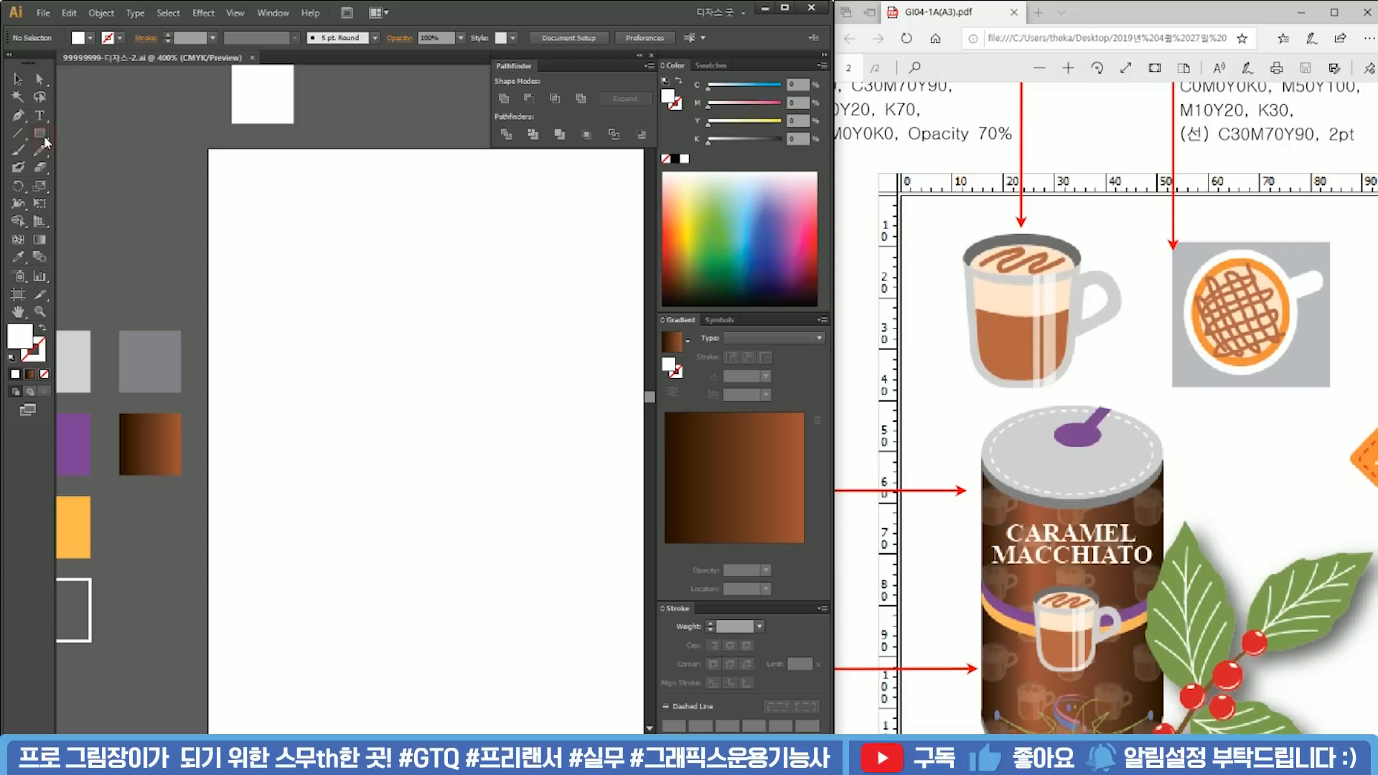
left_click_drag(44, 142, 82, 170)
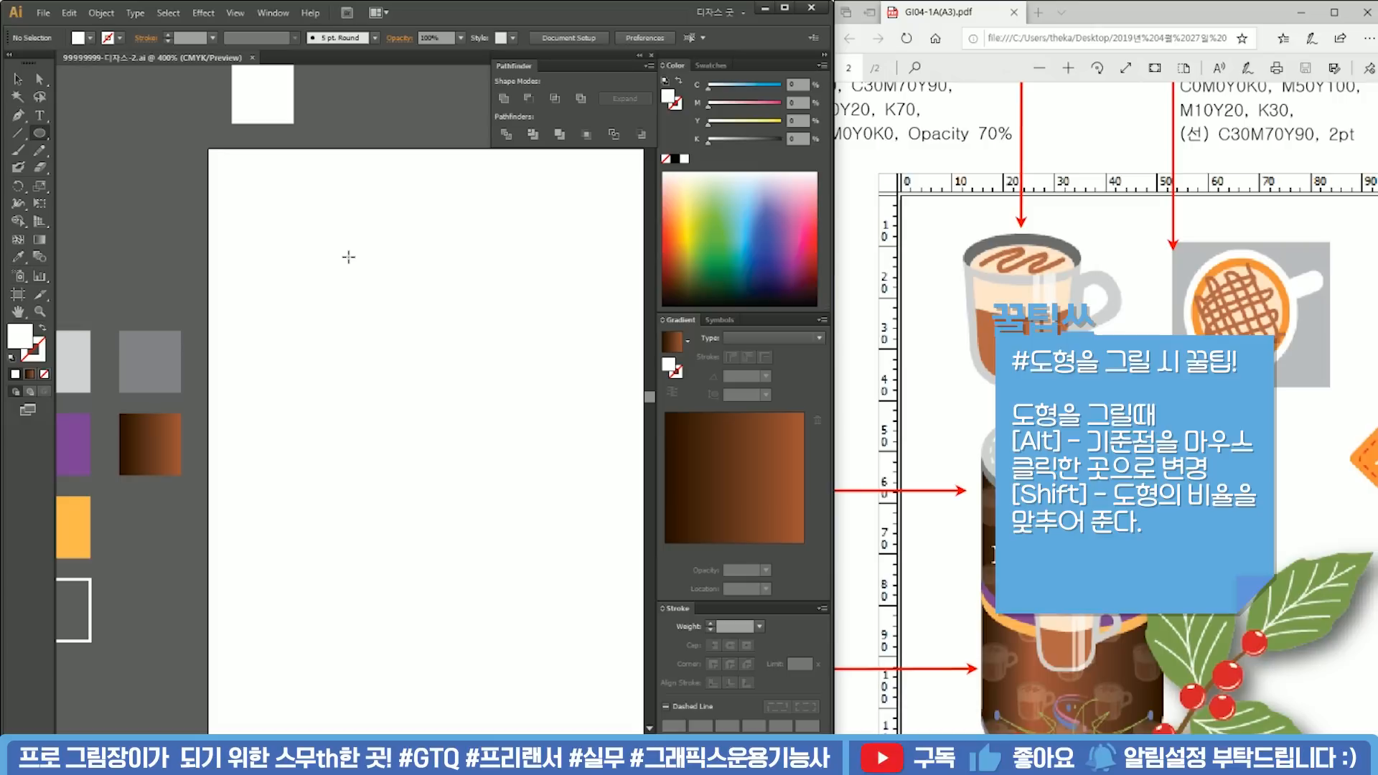
left_click_drag(349, 257, 432, 221)
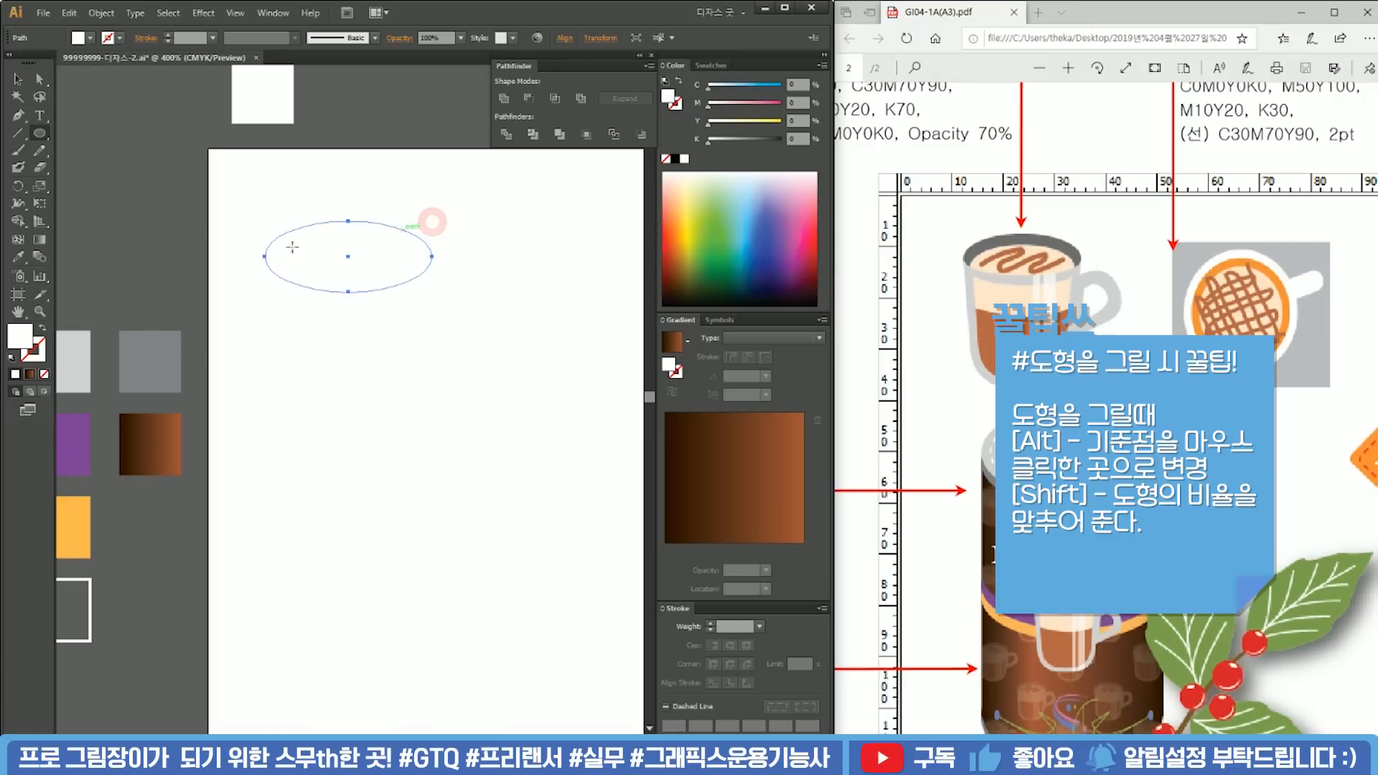
left_click(716, 255)
left_click(25, 76)
left_click(169, 171)
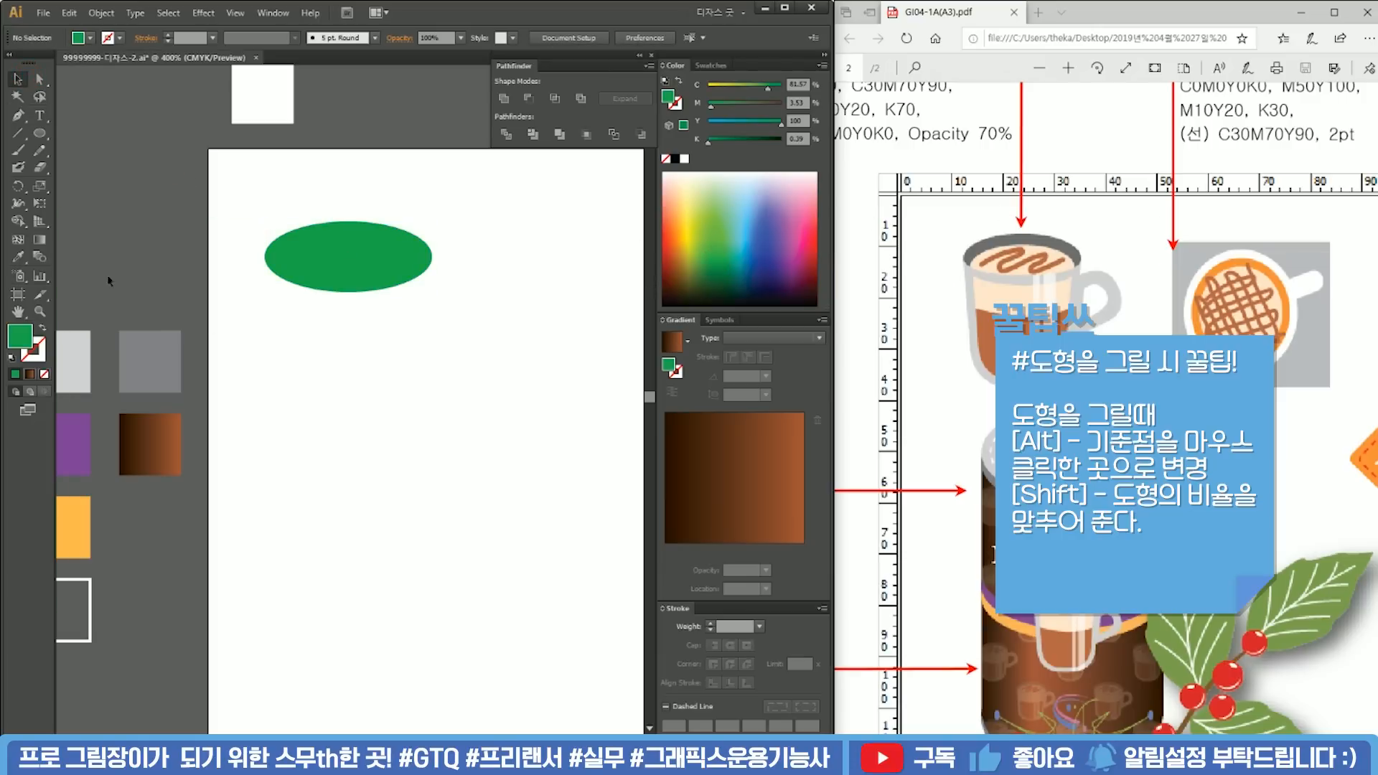
Step: Sketch a rounded rectangle as wide as the ellipse directly below it for the mug body
left_click(39, 135)
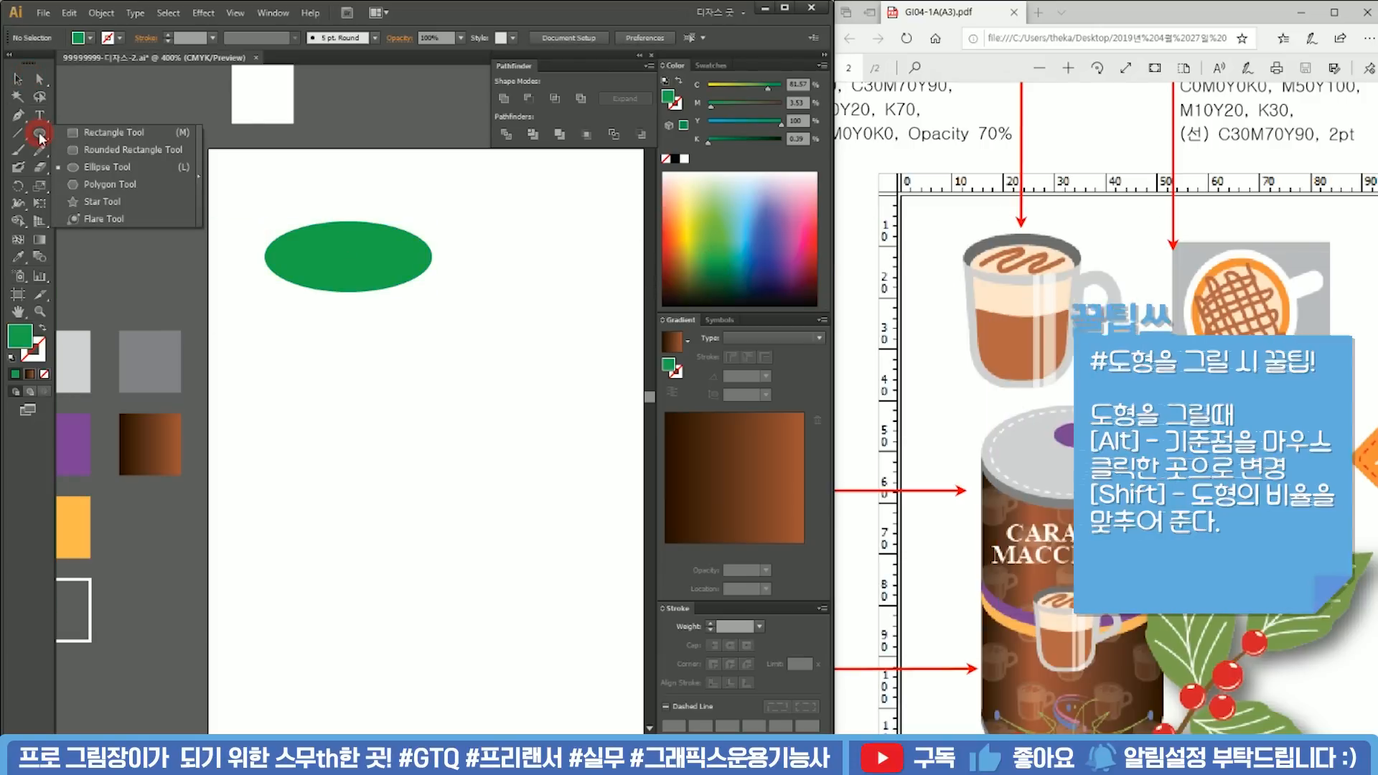
left_click(172, 151)
left_click_drag(265, 296, 433, 493)
Step: Taper the rounded rectangle symmetrically toward its base by scaling its lower anchor points inward
key("a")
left_click_drag(491, 573, 231, 422)
key("s")
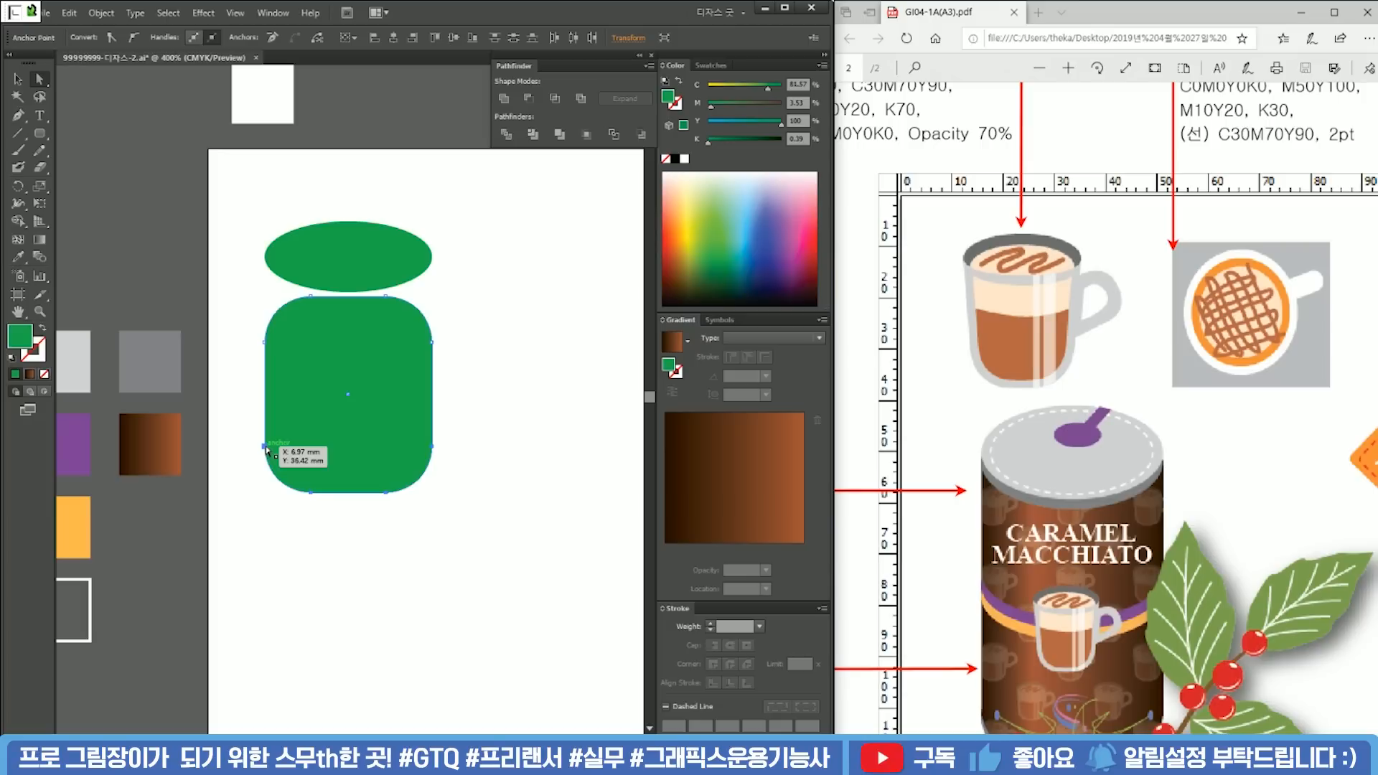
left_click_drag(263, 446, 284, 452)
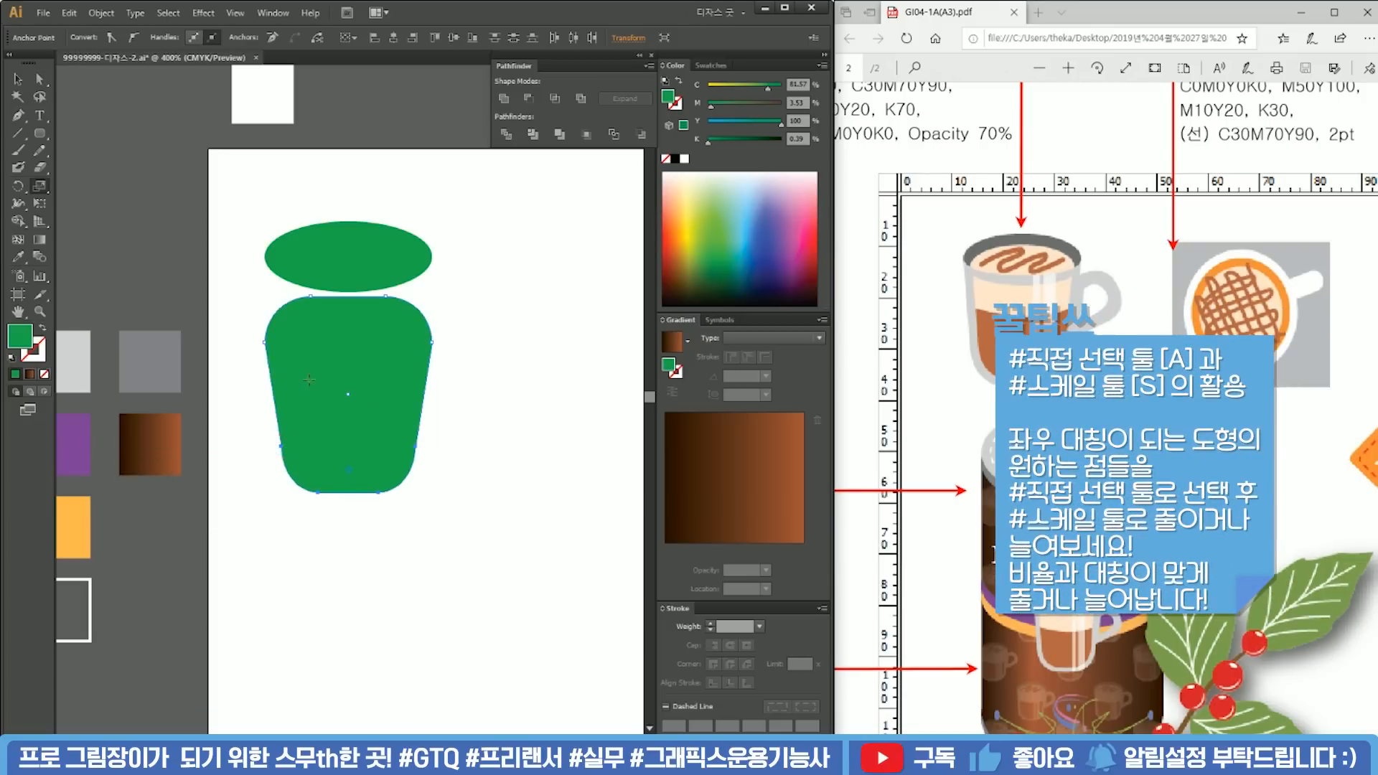
key("ctrl+z")
left_click_drag(264, 449, 280, 454)
Step: Move the tapered body up over the ellipse's lower half and fill it light green
key("v")
left_click_drag(386, 361, 388, 330)
left_click(364, 249)
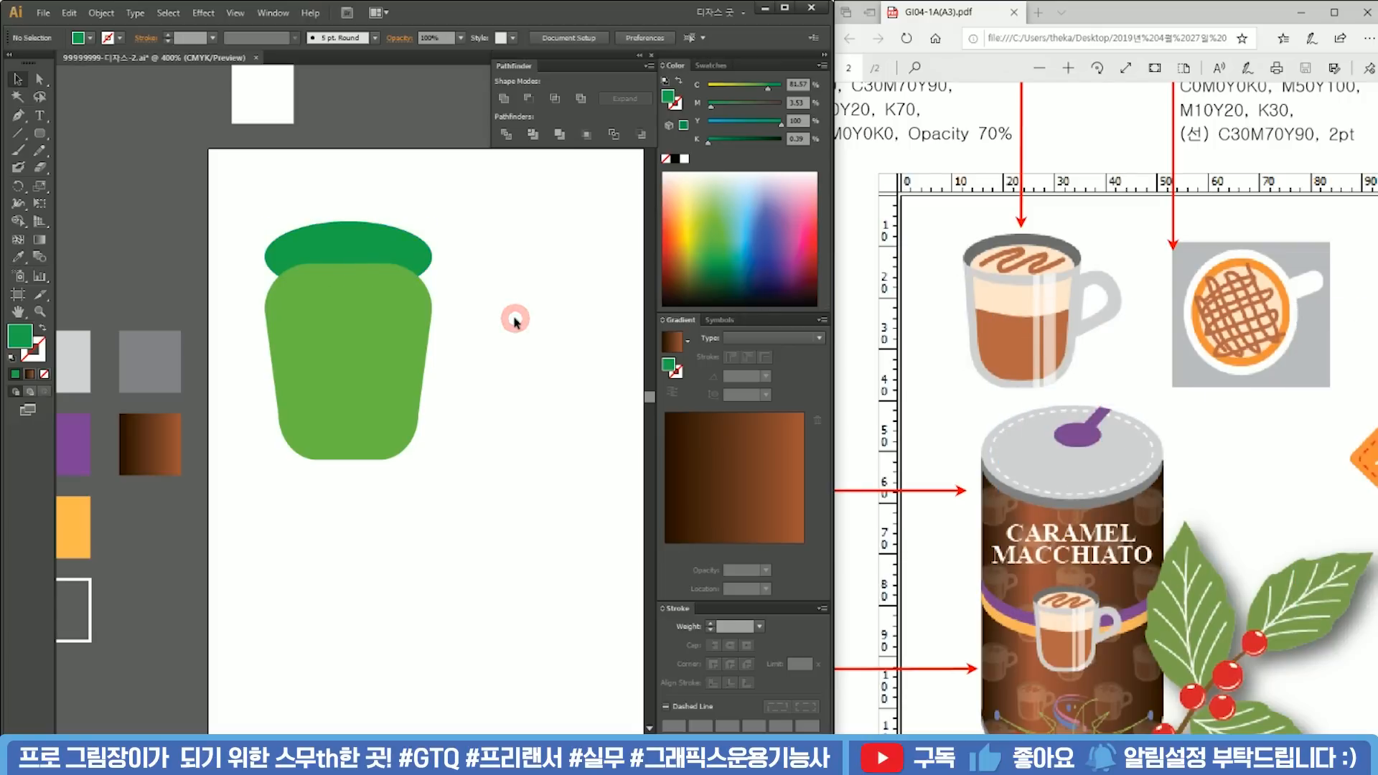
Step: Bring the ellipse to the front and move it down onto the body's upper end
right_click(422, 267)
left_click(514, 468)
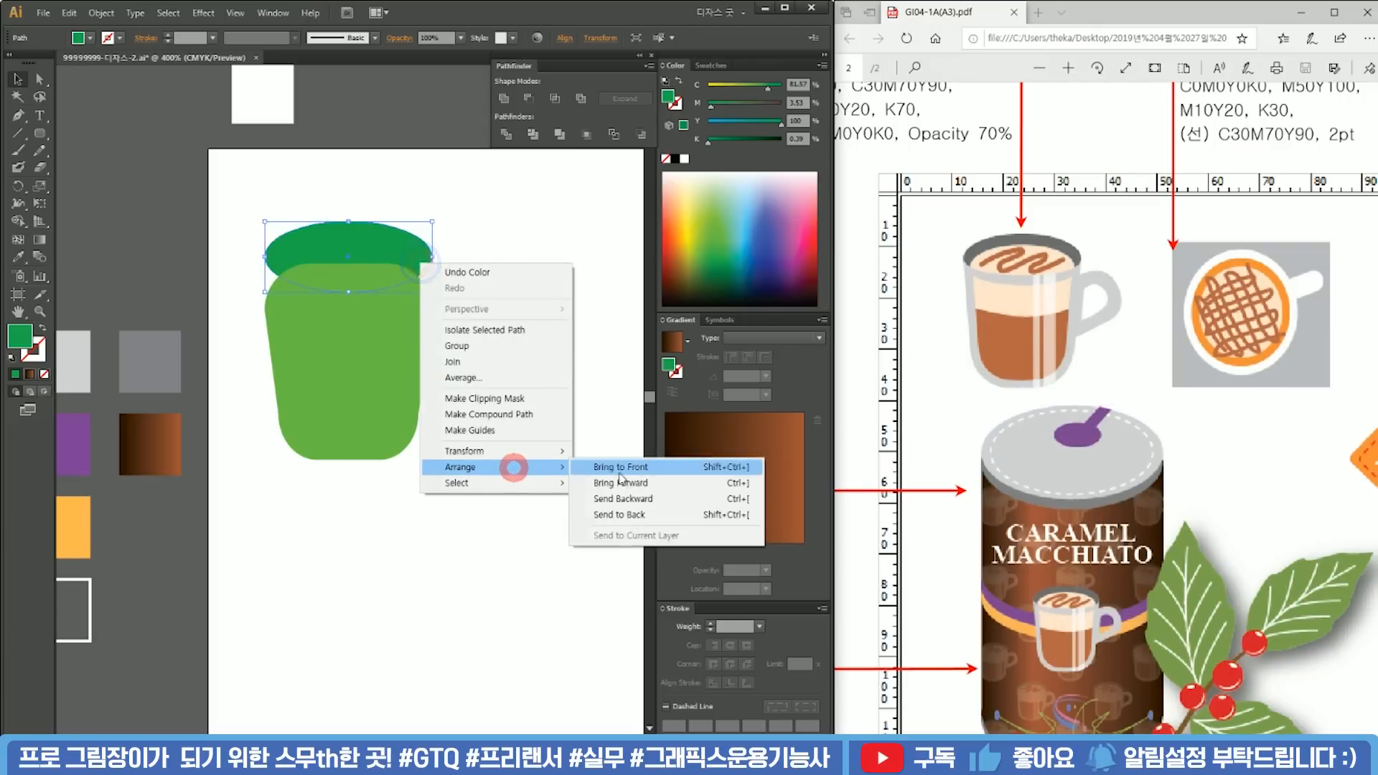
left_click(637, 473)
left_click(514, 370)
left_click_drag(404, 252, 403, 297)
Step: Divide the body with the ellipse, ungroup the pieces and delete the body part above the ellipse
left_click(487, 245)
left_click(494, 276)
left_click_drag(463, 260, 309, 330)
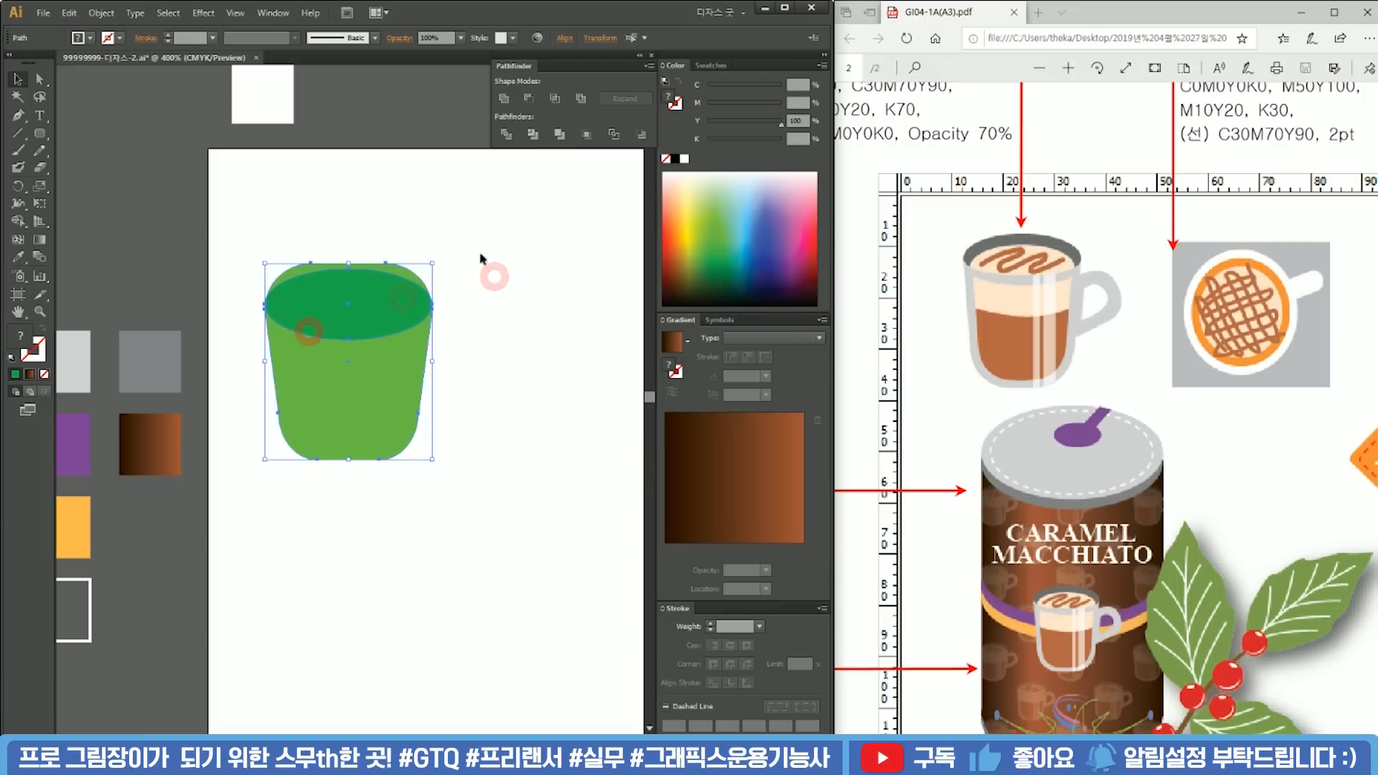
left_click(506, 135)
right_click(366, 248)
left_click(448, 340)
left_click(395, 265)
left_click_drag(395, 265, 399, 167)
key("Delete")
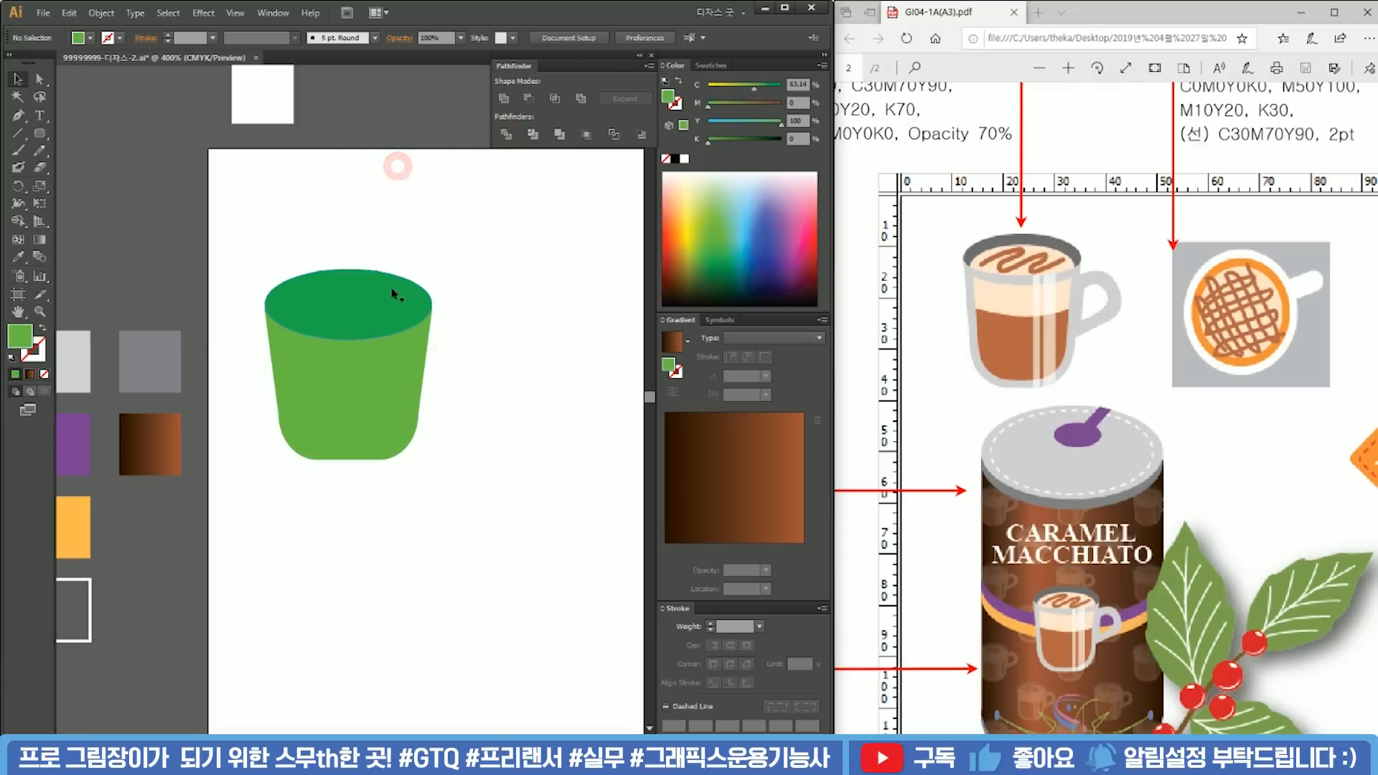
Step: Move the ellipse up clear of the body and delete the leftover fragments beside the body's curved rim
left_click_drag(384, 295, 390, 158)
left_click(455, 232)
left_click(382, 390)
left_click(444, 280)
left_click_drag(449, 285, 239, 302)
key("Delete")
Step: Lengthen the mug body by moving its lower anchor points straight down about 3.8 mm
left_click(341, 346)
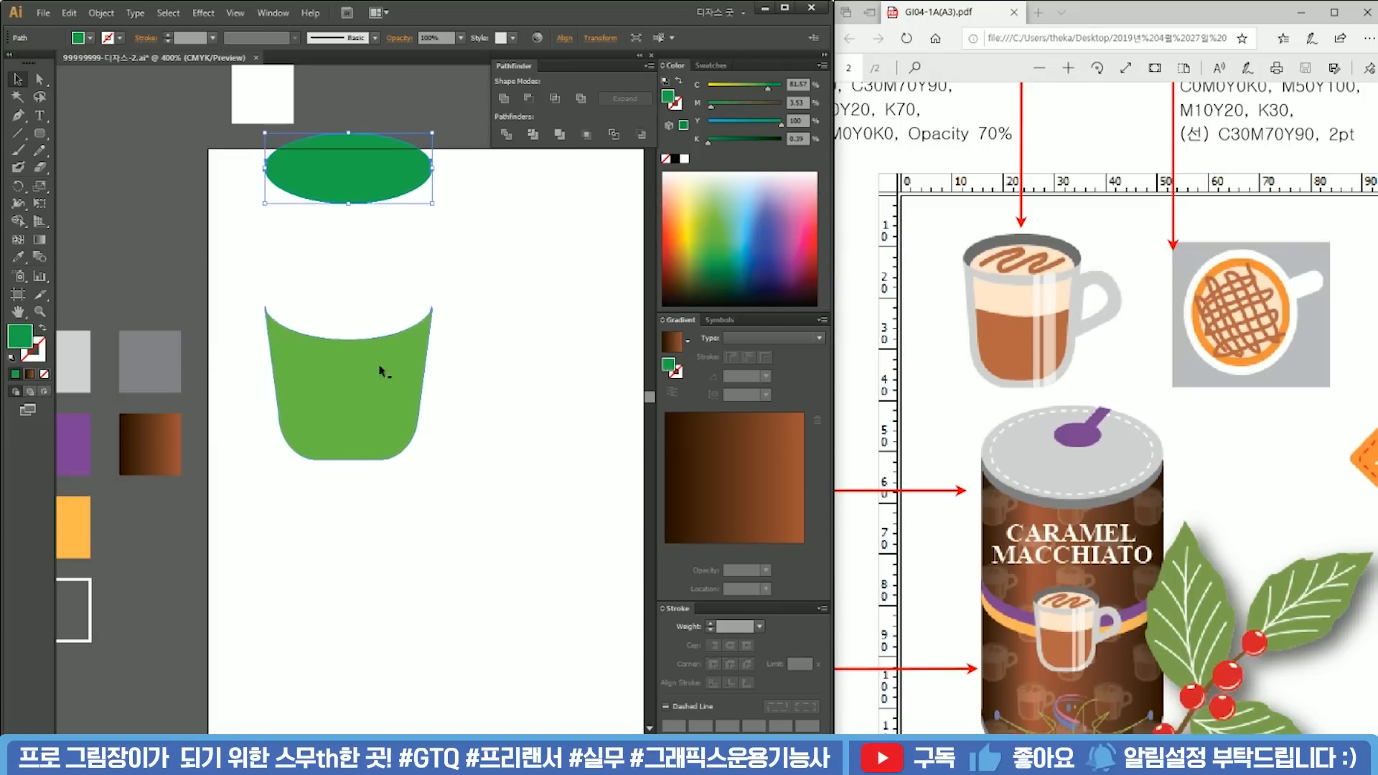
key("a")
left_click_drag(455, 530, 241, 395)
left_click(416, 413)
left_click_drag(417, 426, 420, 447)
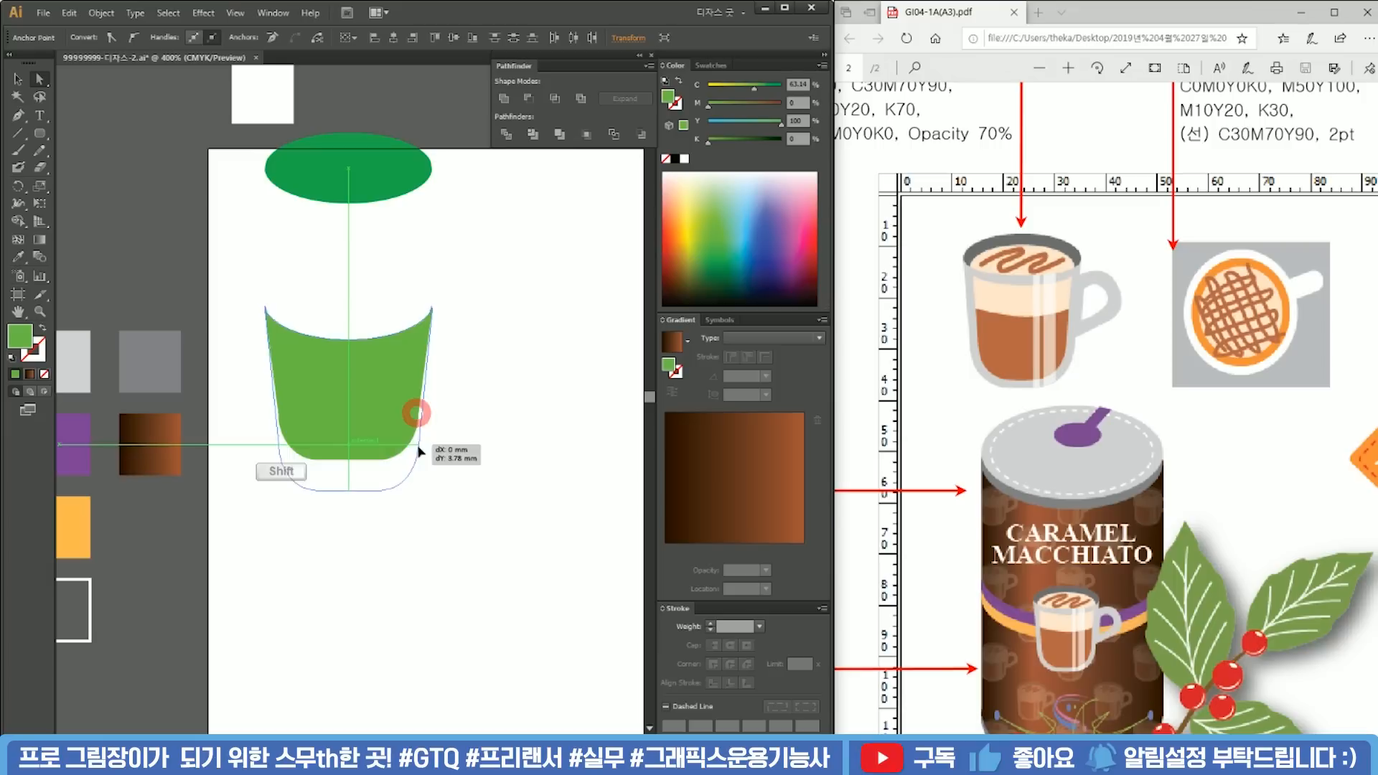
left_click(492, 373)
Step: Create an inner copy of the mug body with Offset Path at -1.5 mm and mitered joins
key("v")
left_click(491, 393)
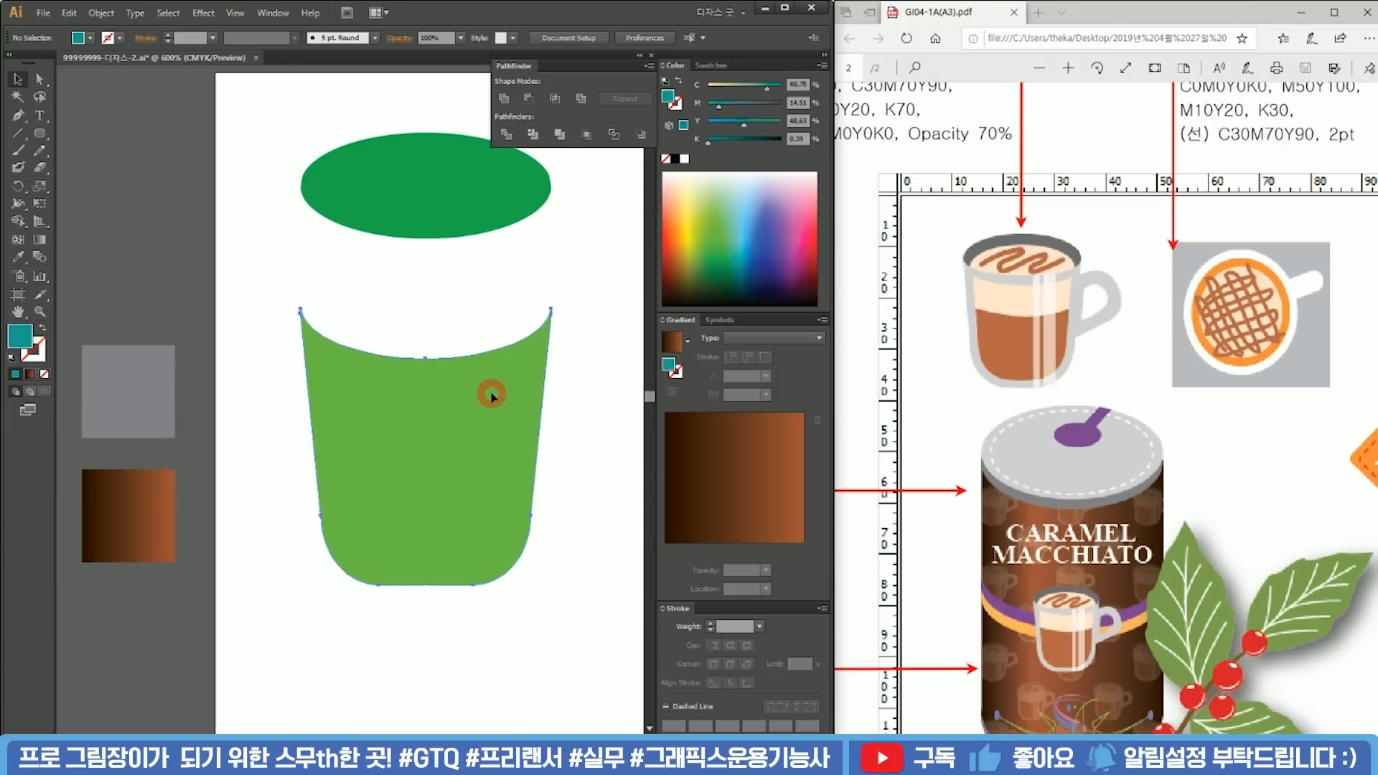
left_click(105, 18)
mouse_move(188, 306)
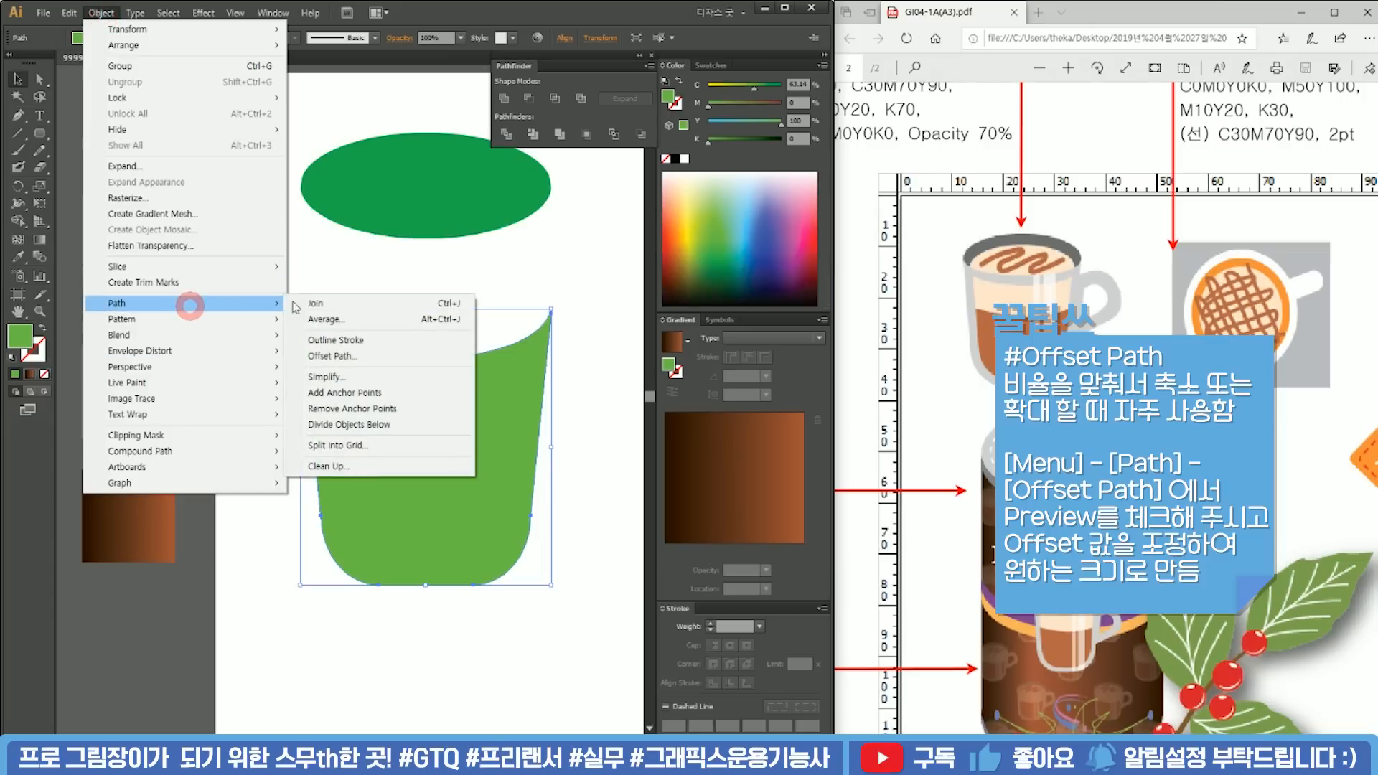
left_click(422, 364)
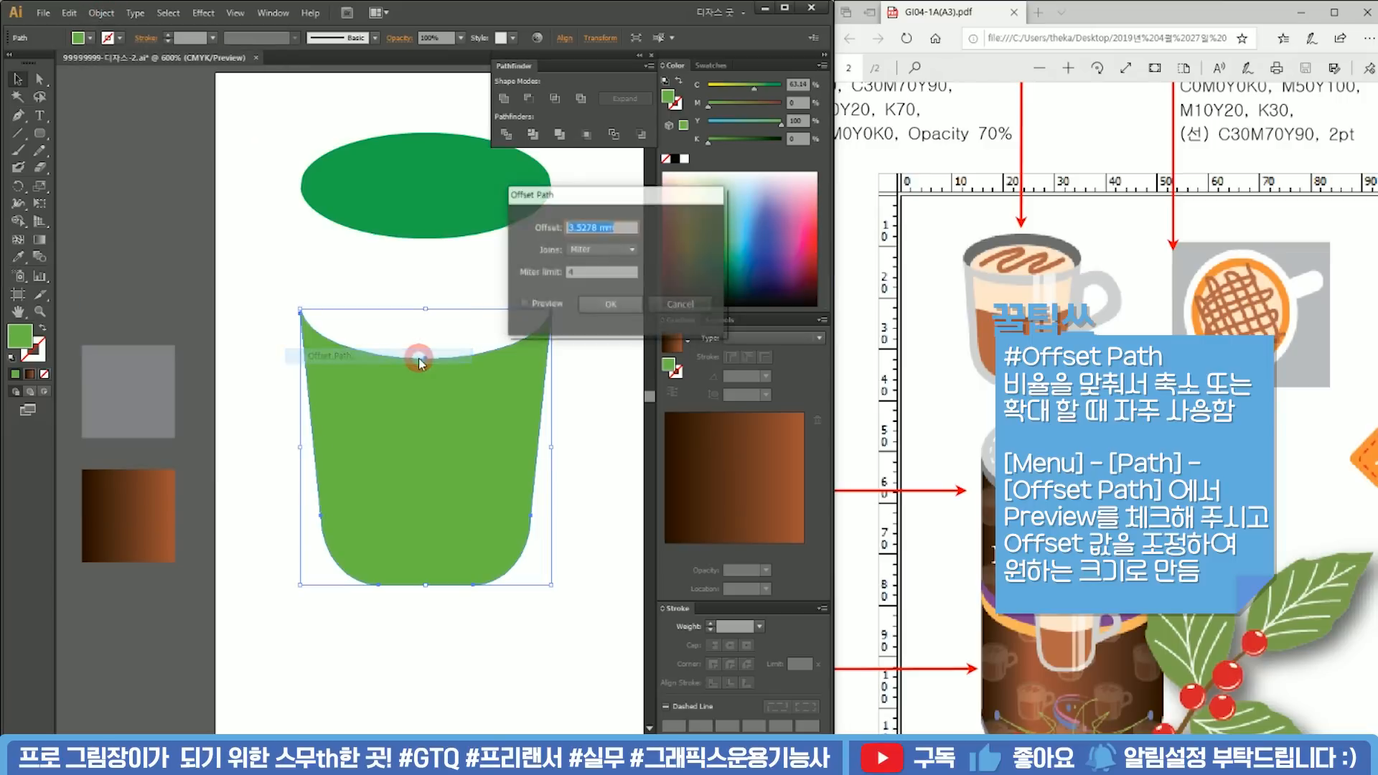
left_click(551, 303)
left_click_drag(622, 203, 721, 205)
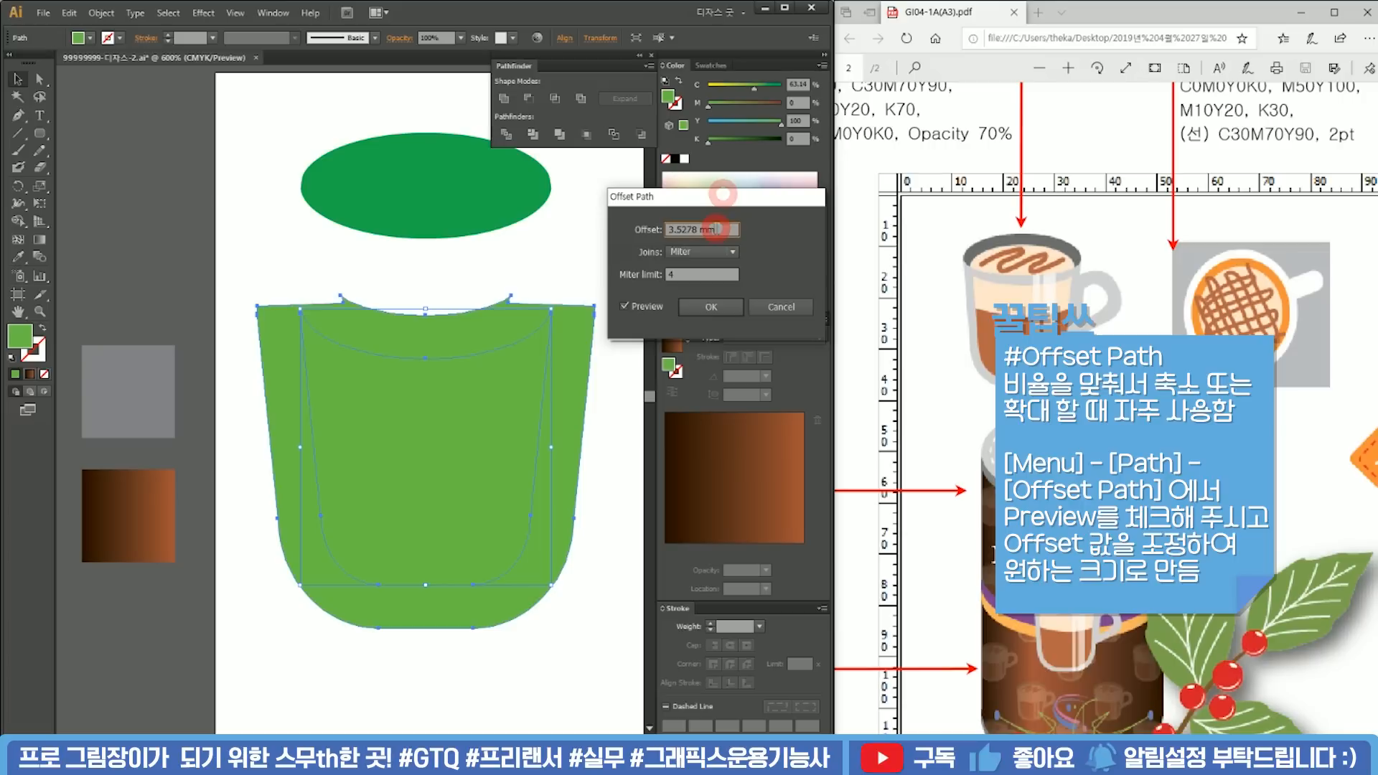
left_click(718, 229)
type("0")
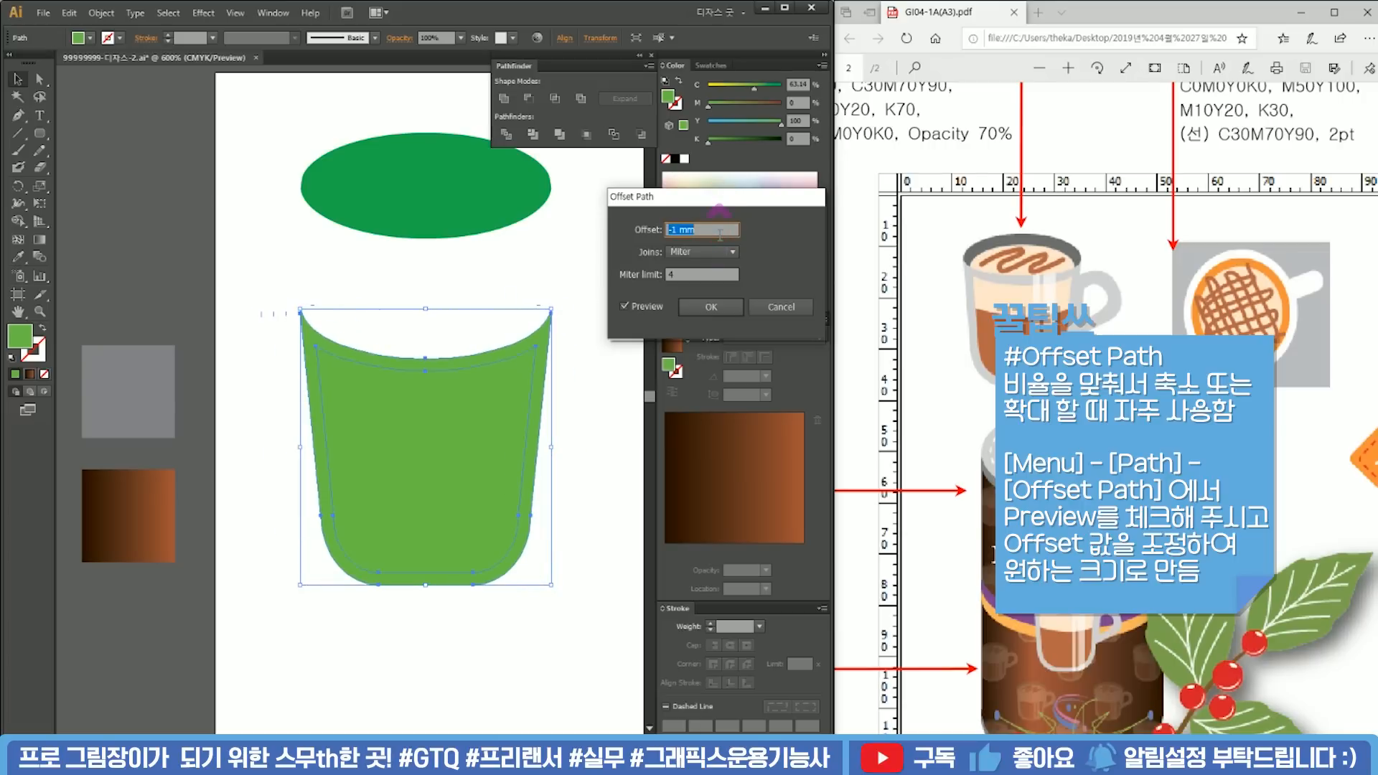
type("-")
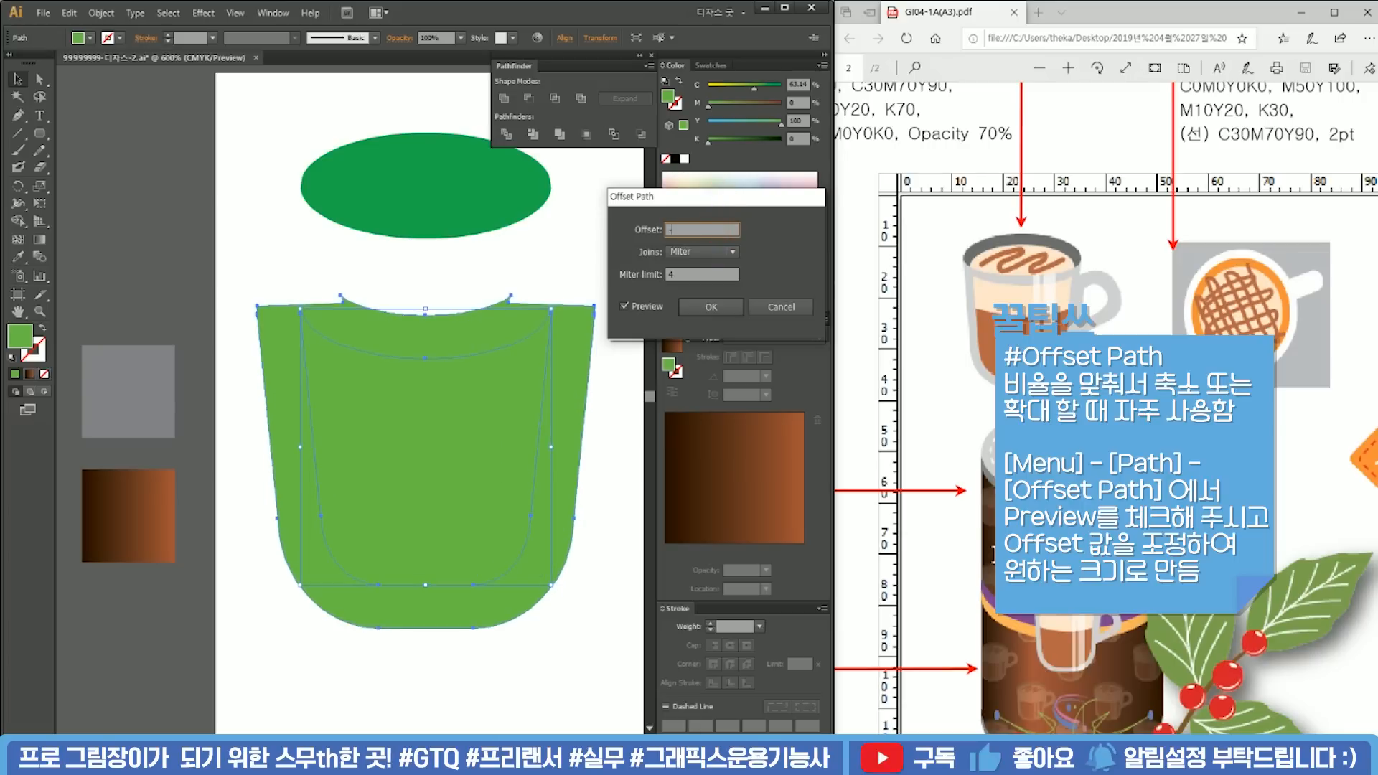
type("1.5")
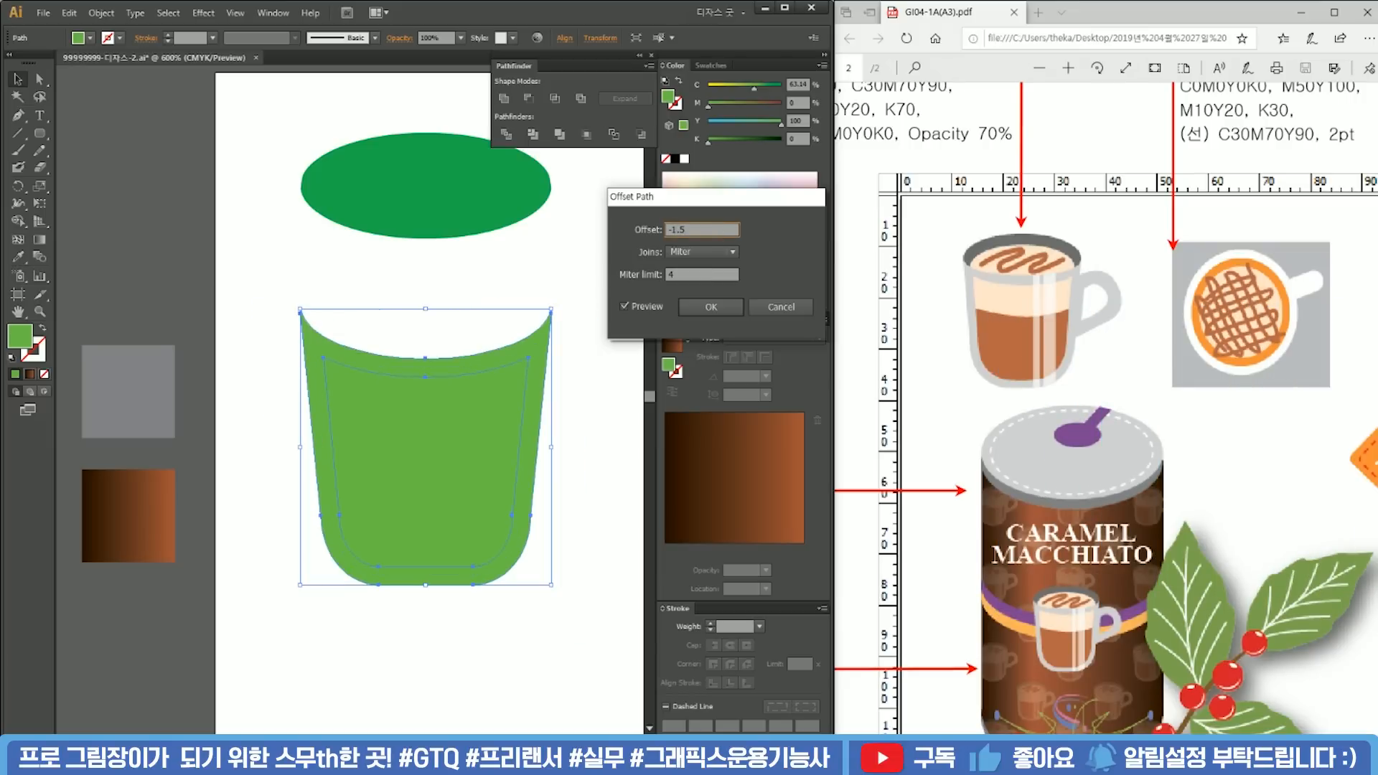
key("Return")
Step: Fill the inner offset shape blue-violet
left_click(719, 234)
left_click(775, 267)
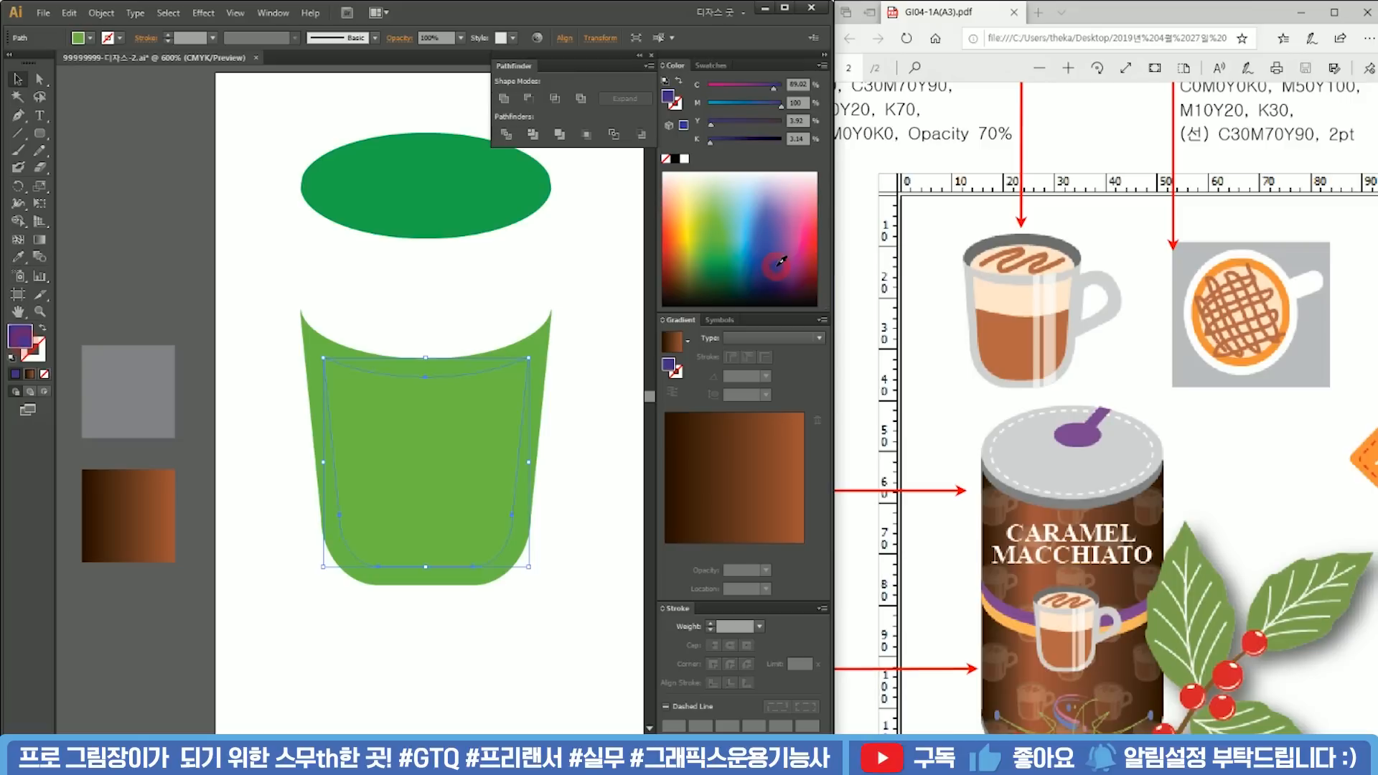
left_click(562, 283)
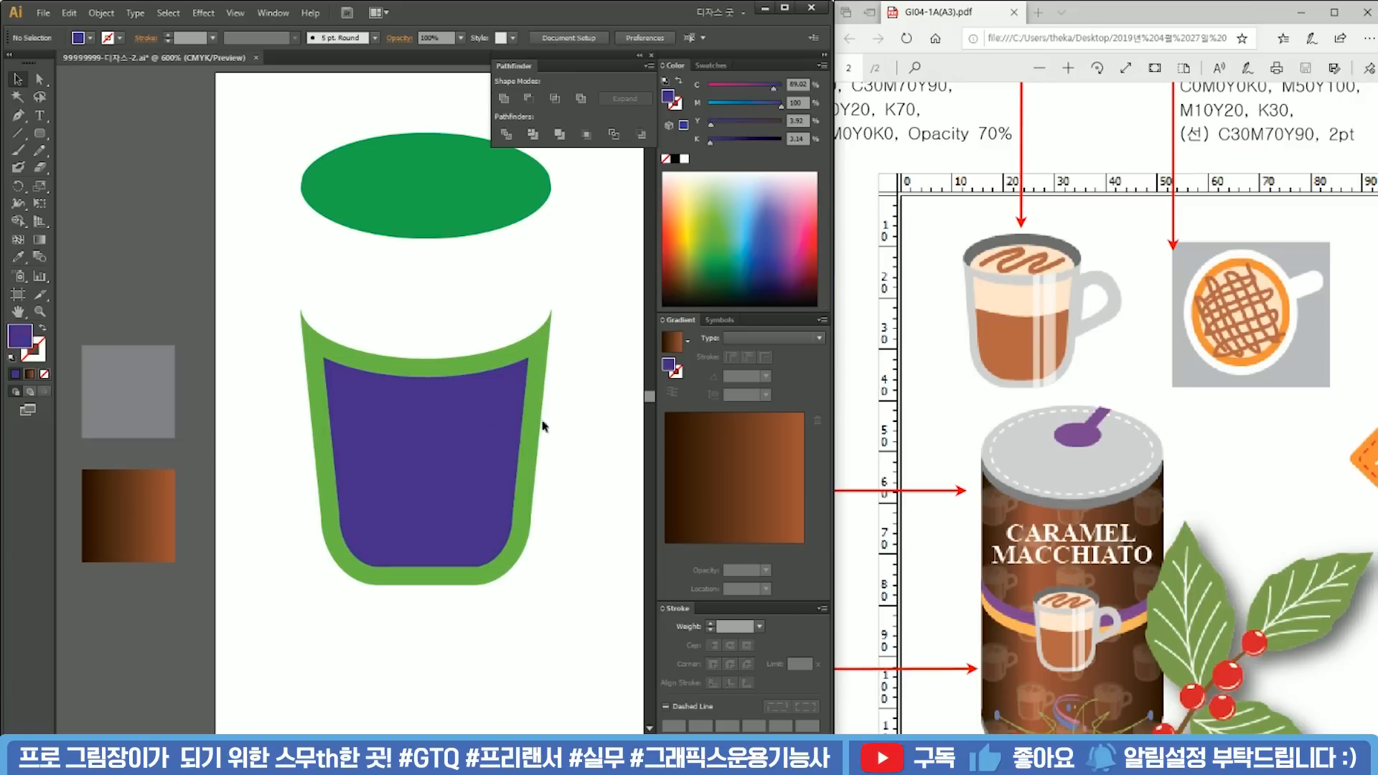
Step: Duplicate the green ellipse over the inner shape's upper part, divide the two shapes and ungroup the pieces
left_click(481, 223)
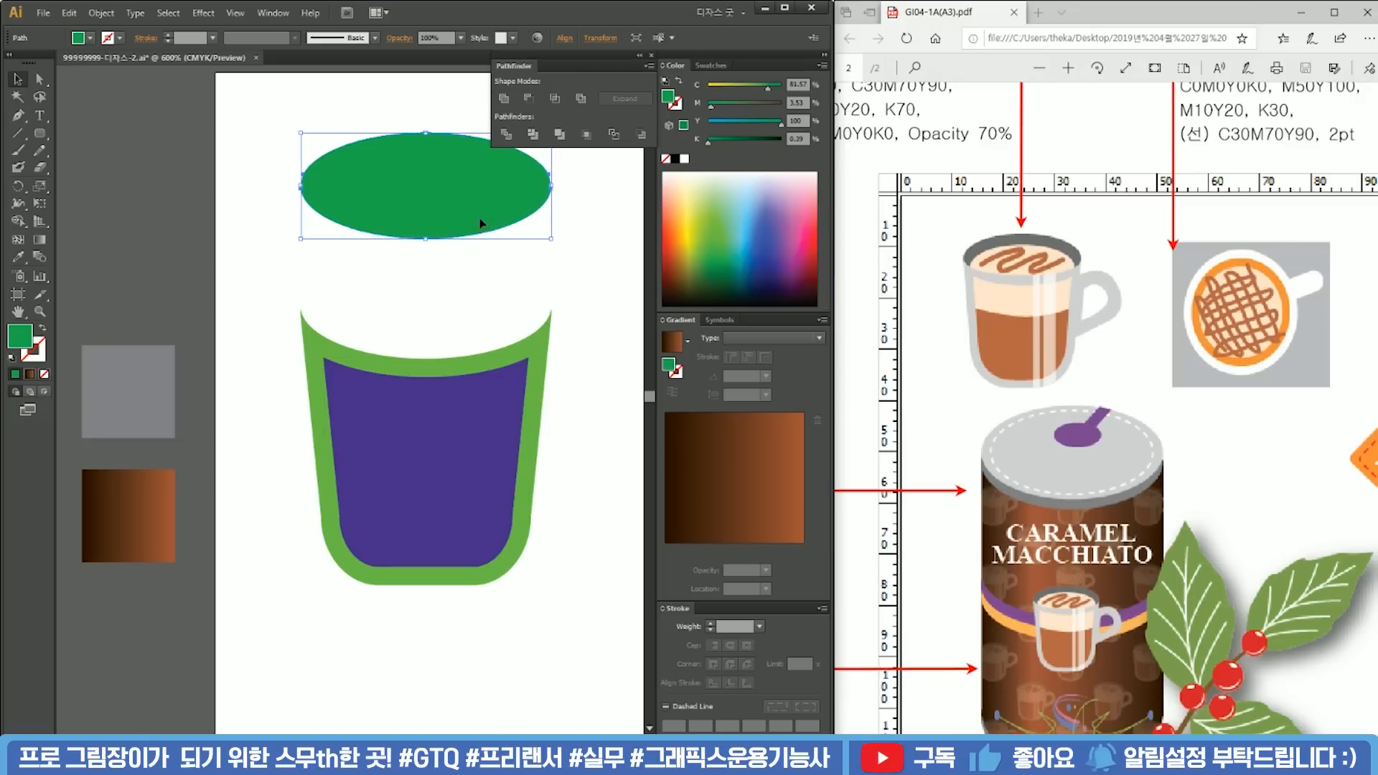
left_click_drag(480, 223, 490, 397)
left_click(470, 479, "shift")
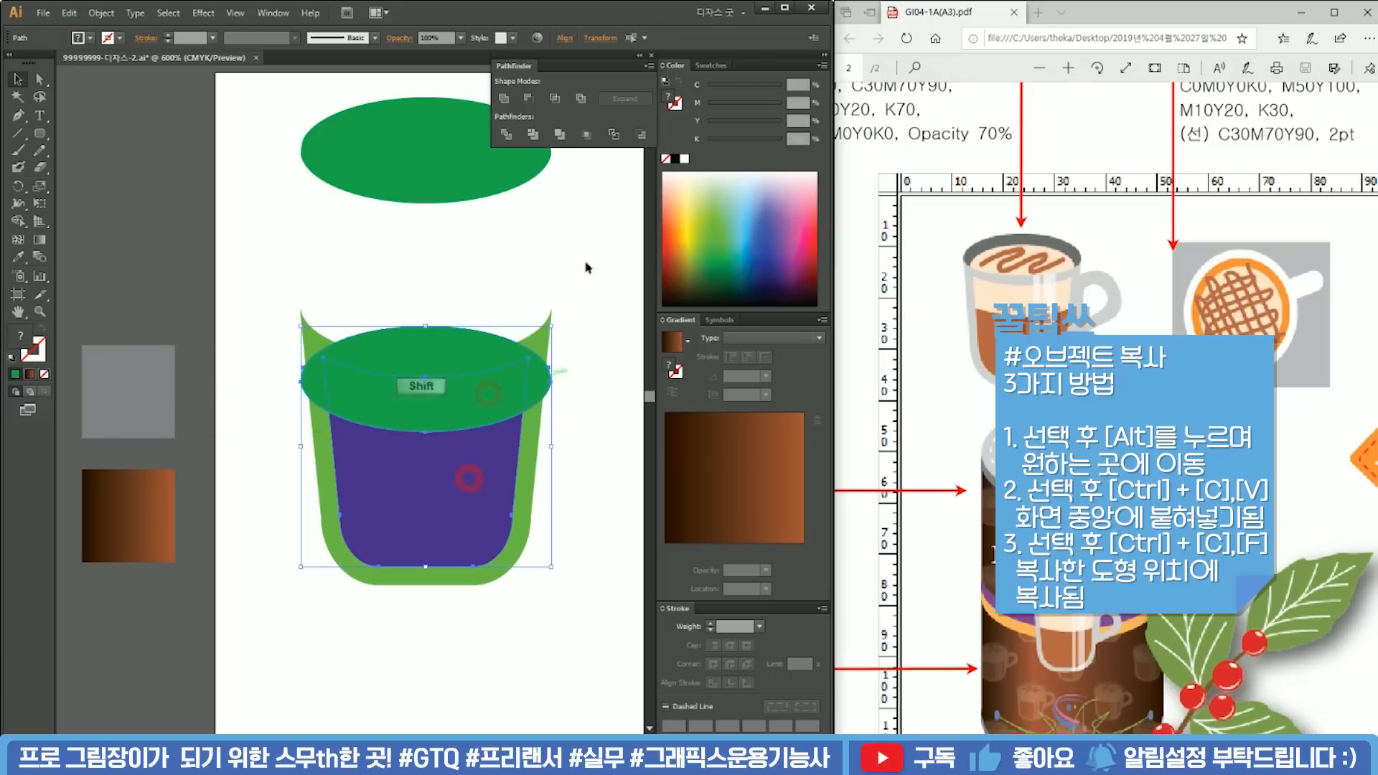
right_click(449, 367)
left_click(505, 448)
left_click(604, 440)
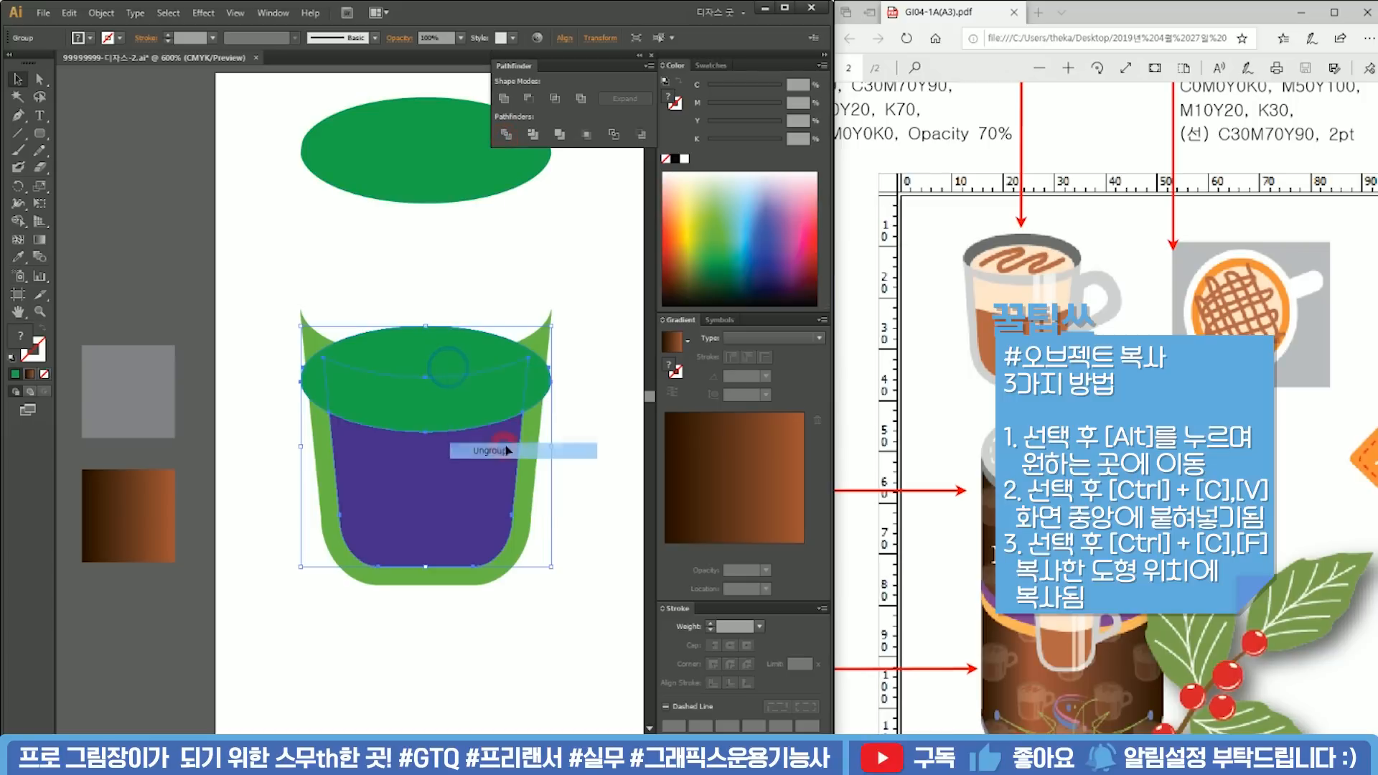
Step: Delete the leftover pieces of the duplicated ellipse and fill the inner shape's upper band purple
left_click(485, 351)
key("Delete")
left_click(523, 292)
left_click(463, 407)
left_click(780, 255)
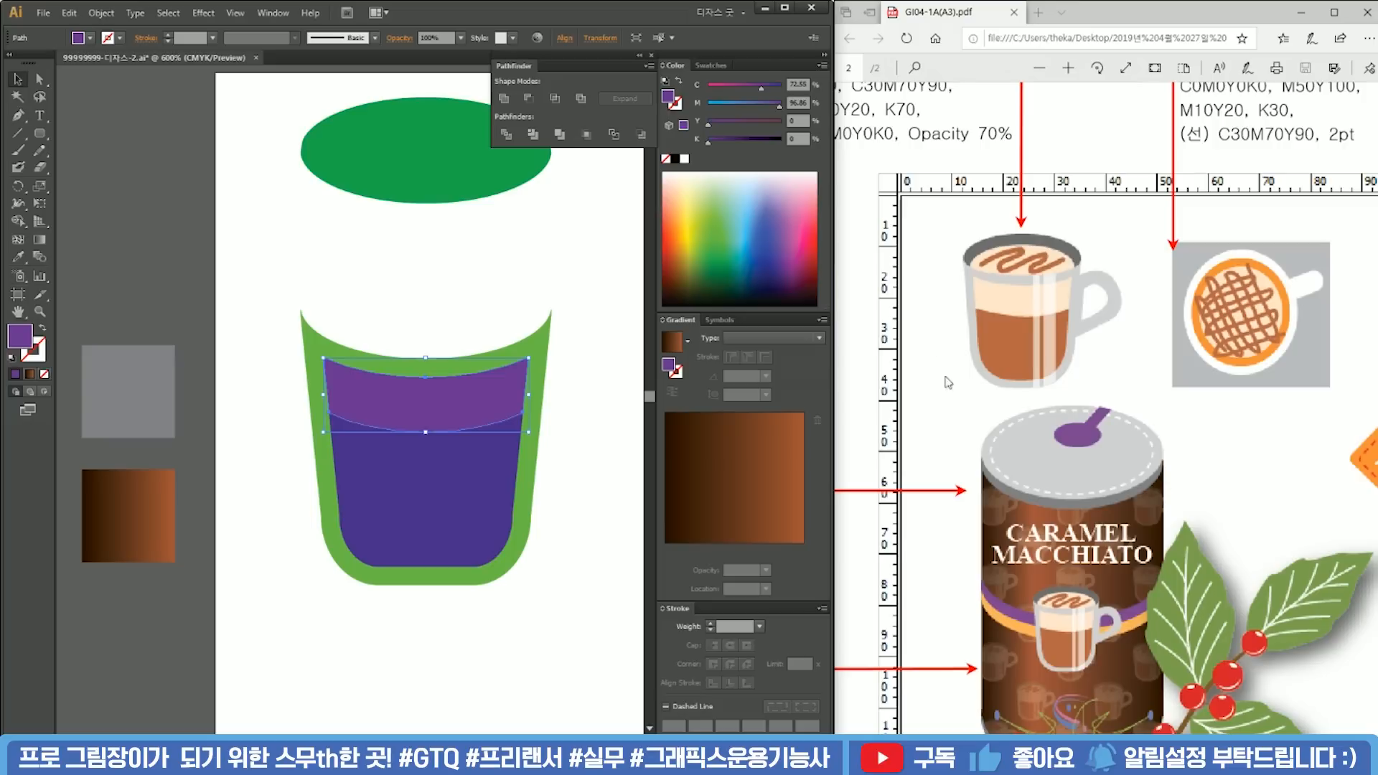
Step: Move the green ellipse straight down to sit in the mug body's curved rim
left_click(517, 204)
left_click_drag(503, 167, 500, 327)
left_click(589, 249)
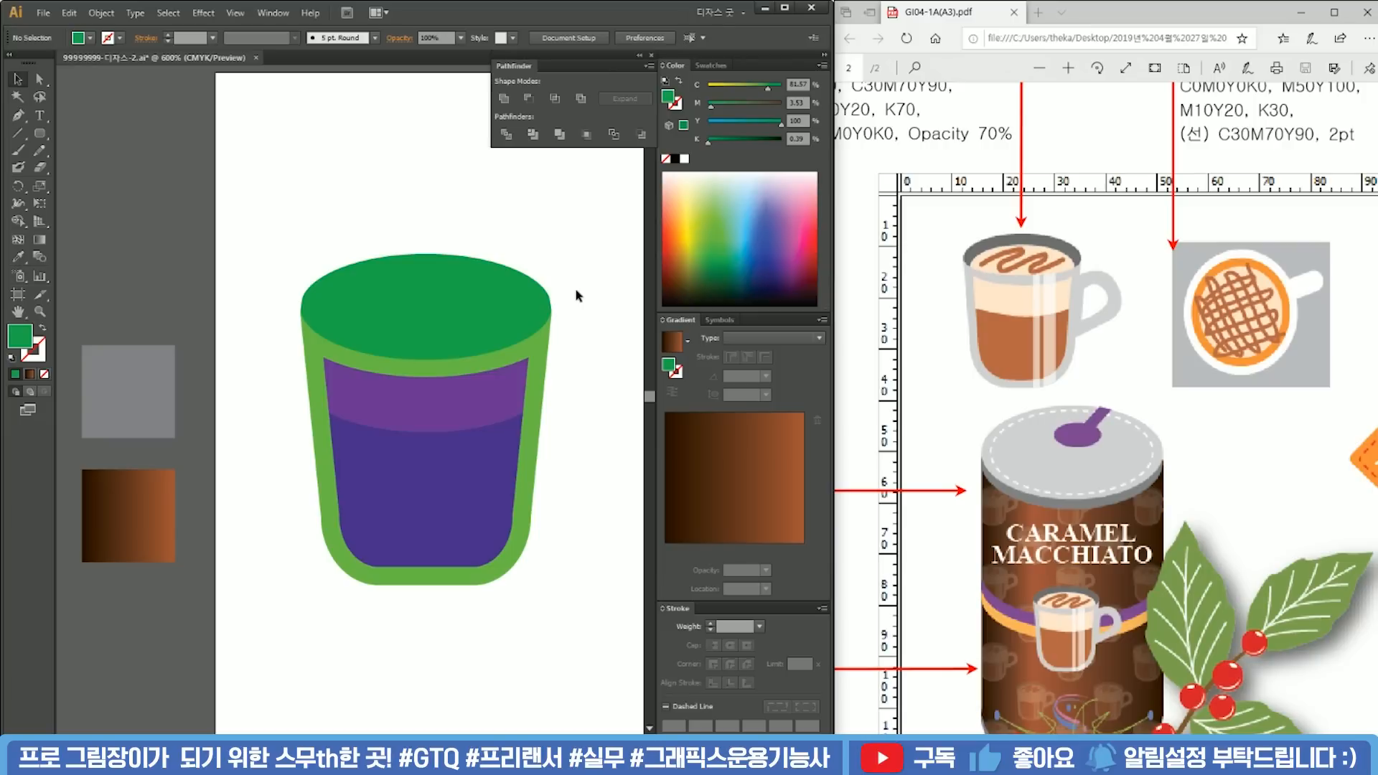
Step: Duplicate the rim ellipse slightly lower, fill the copy blue and shrink it to fit inside the mug's rim
left_click(417, 288)
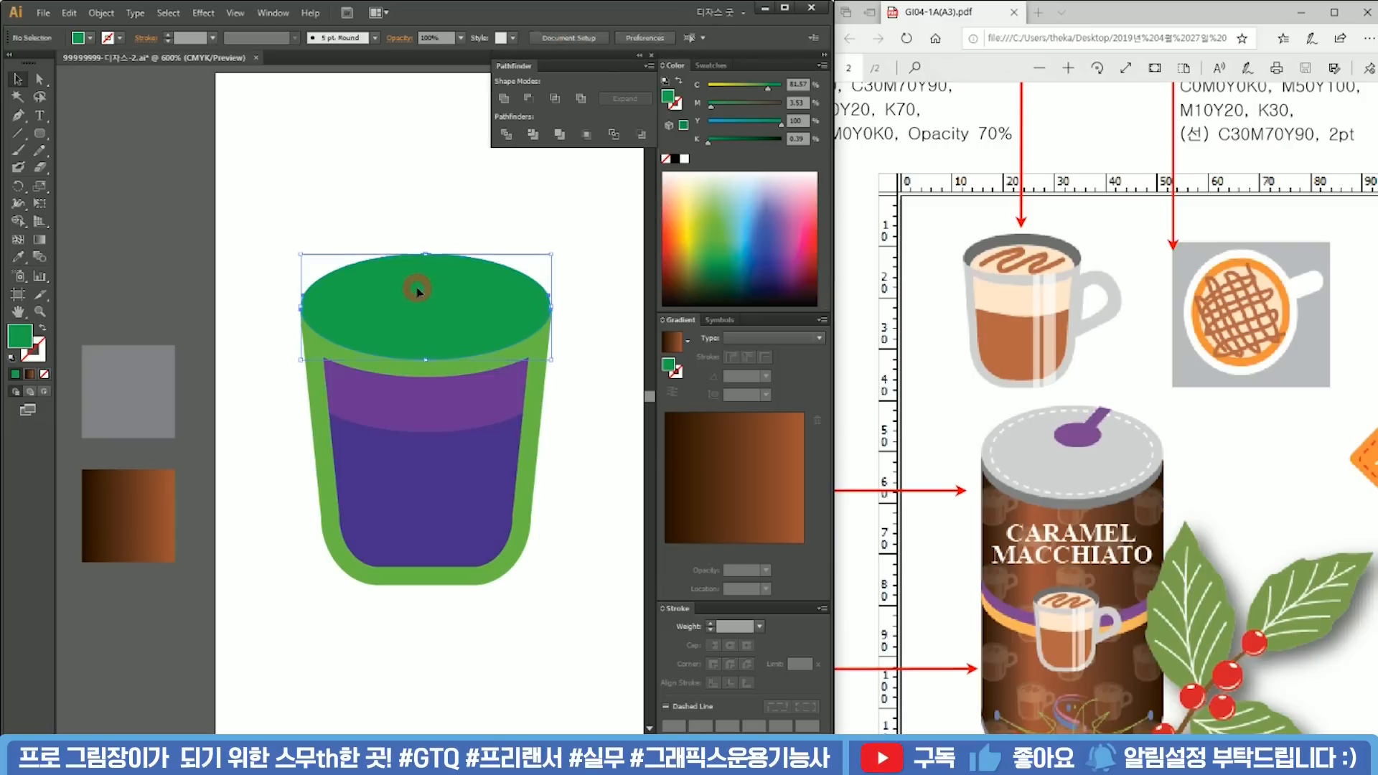
left_click_drag(505, 295, 506, 300)
left_click(769, 251)
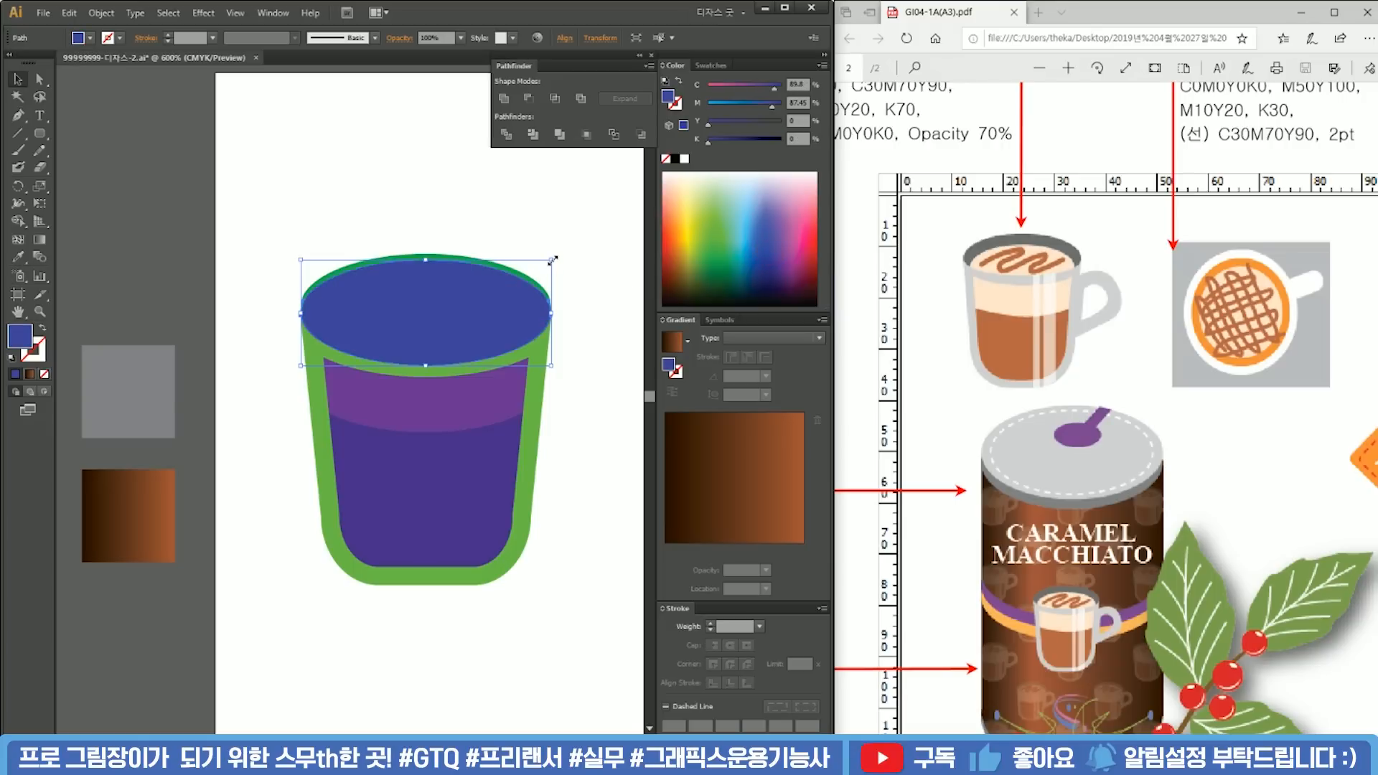
left_click_drag(552, 260, 509, 309)
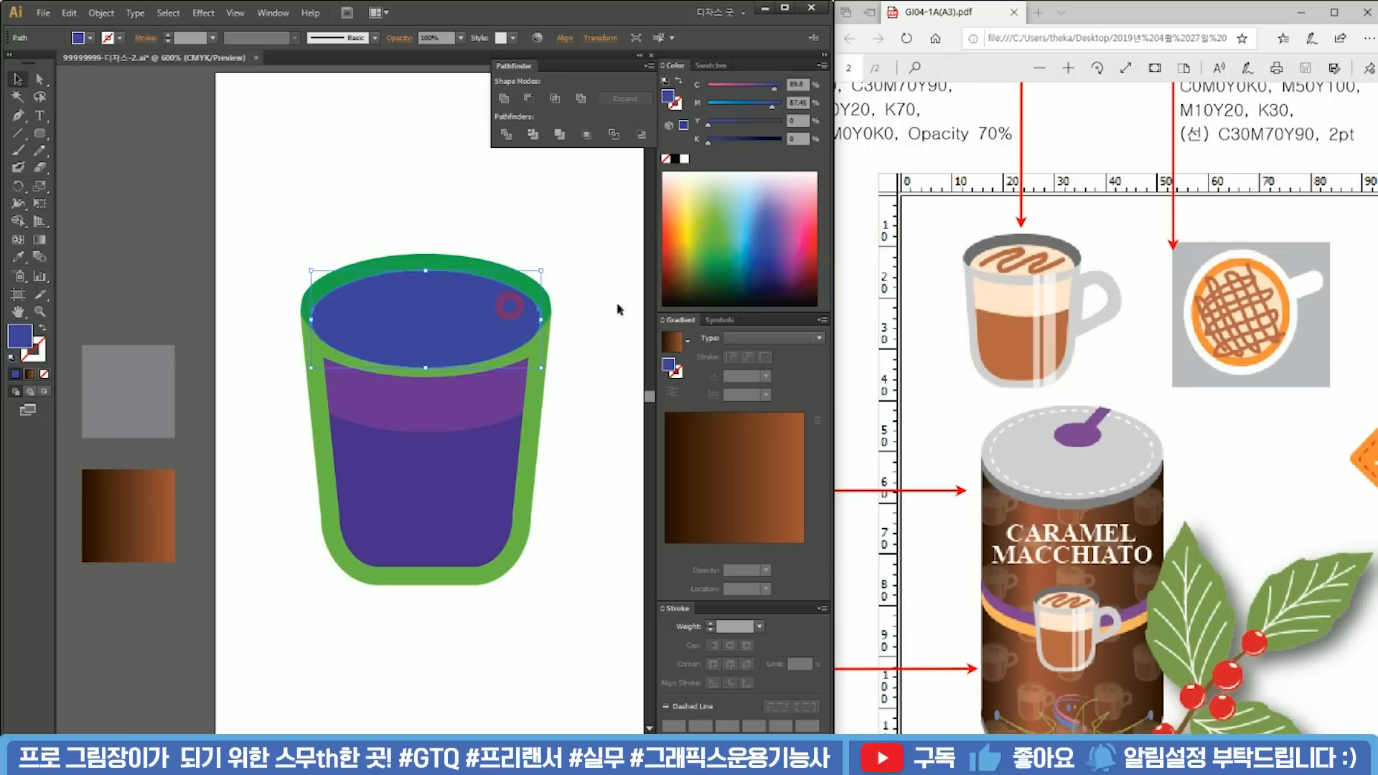
left_click_drag(542, 273, 516, 285)
Step: Trim the blue surface ellipse by dividing it with the rim ellipse, ungroup the pieces, and recolour the surface a different blue
left_click(515, 280, "shift")
left_click(508, 135)
right_click(432, 353)
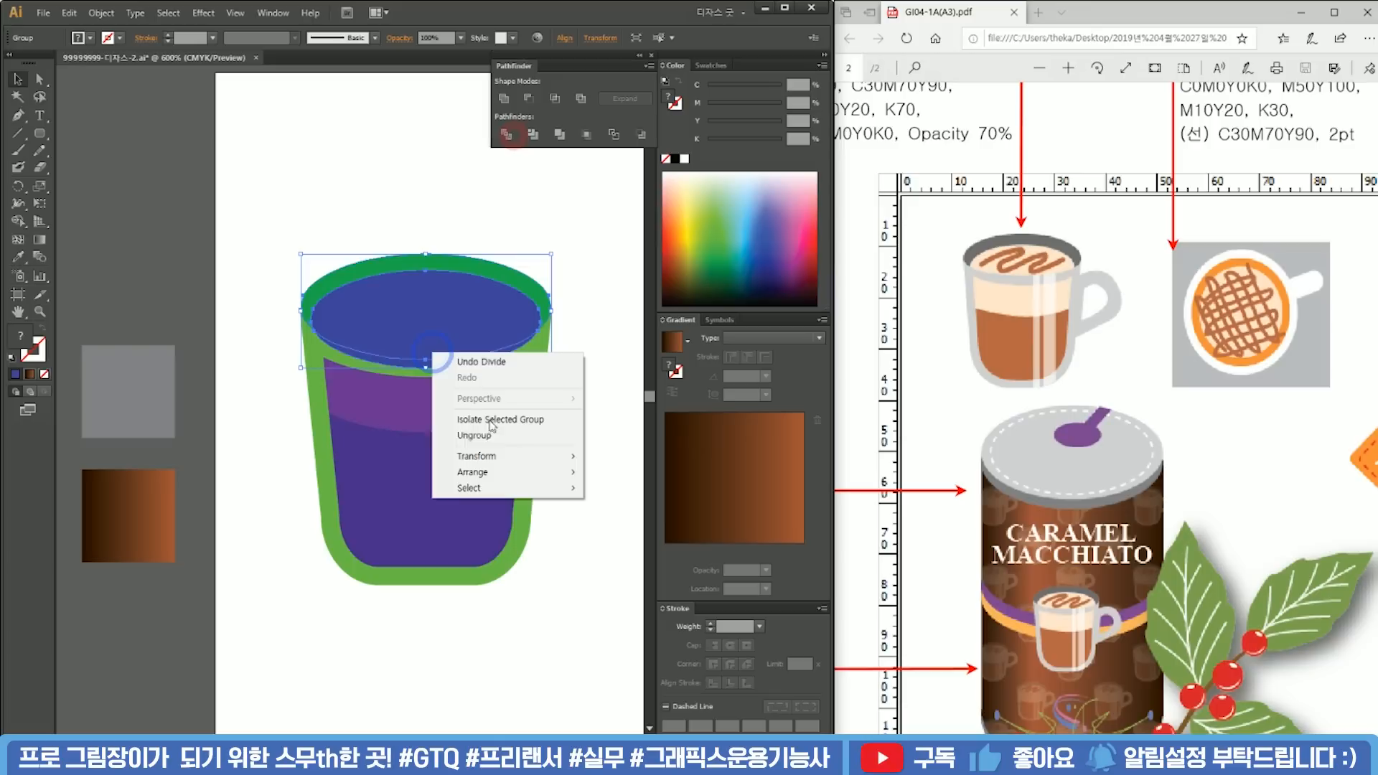
left_click(503, 437)
left_click(500, 350)
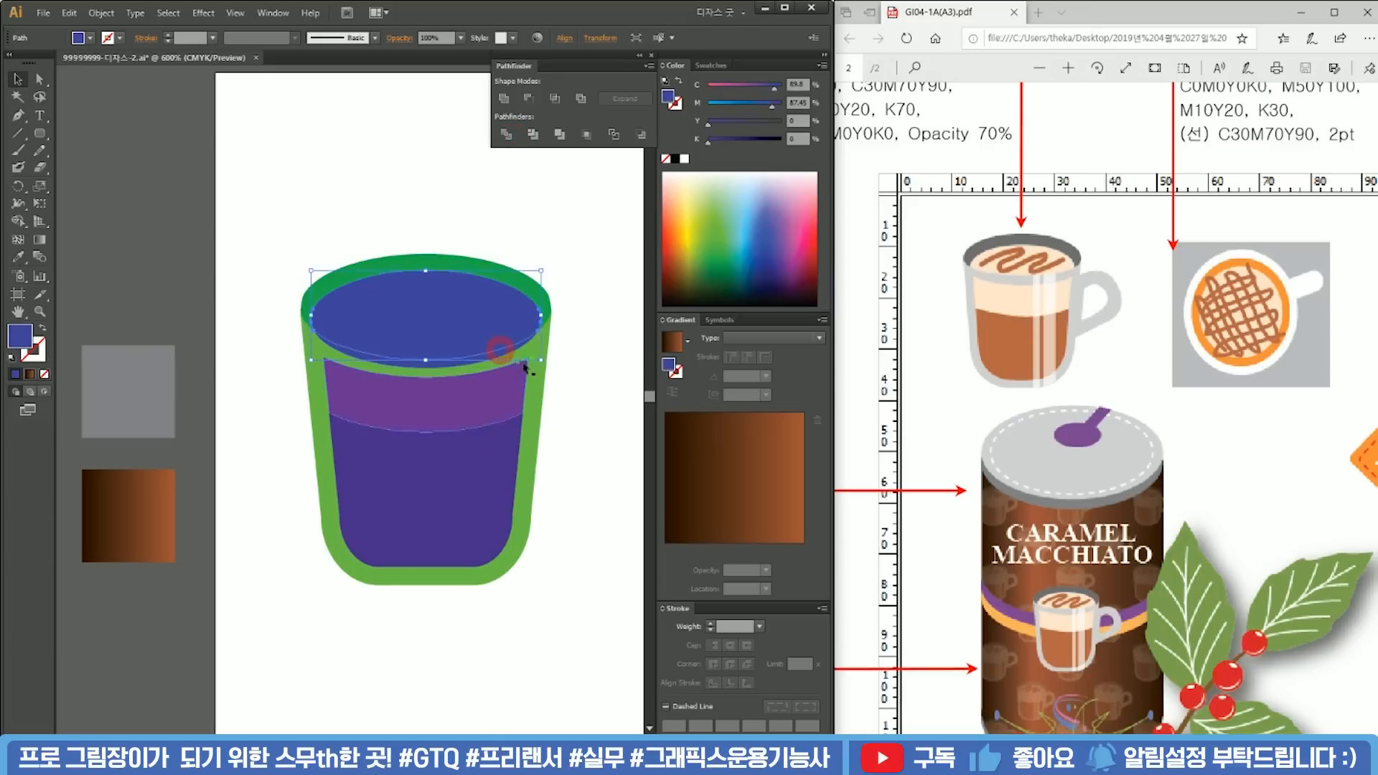
left_click(580, 371)
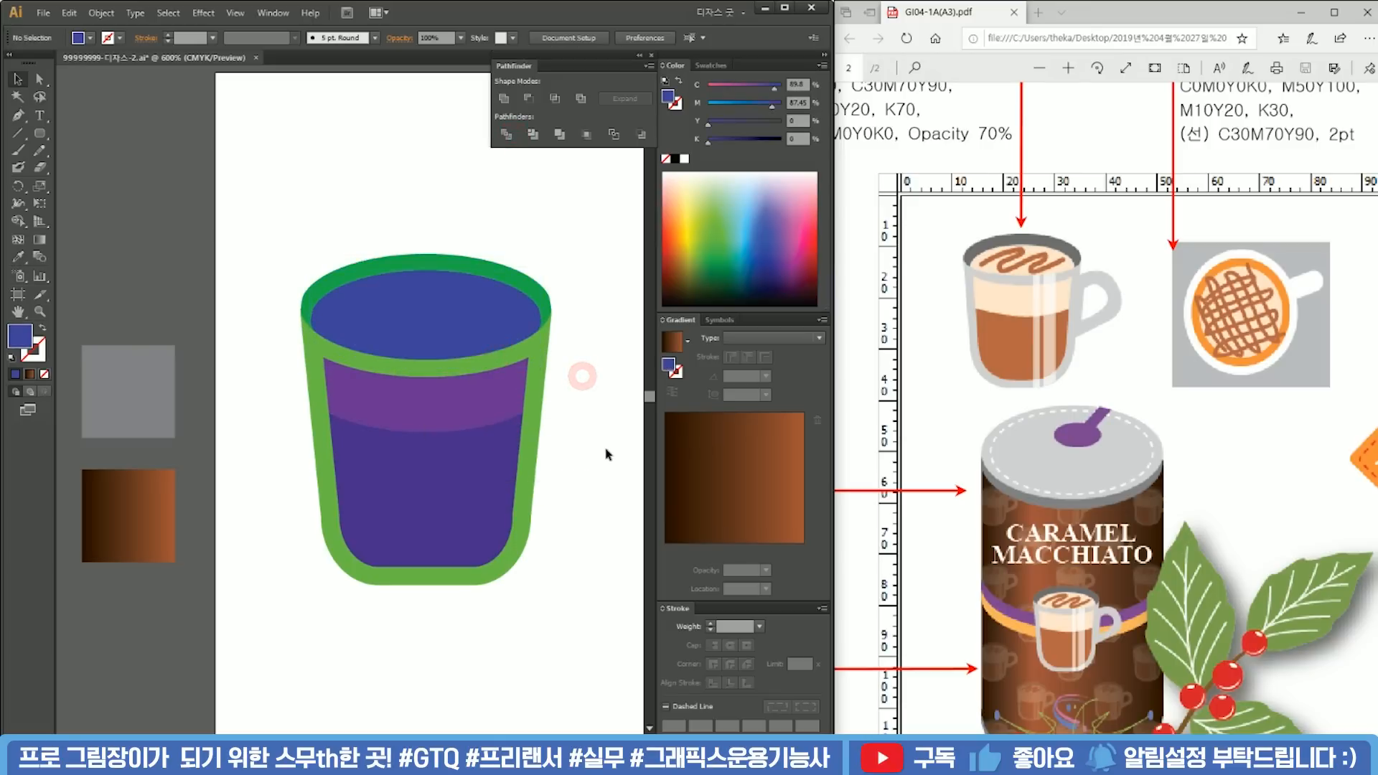
left_click(455, 299)
left_click(750, 267)
Step: Fill the mug's rim ellipse with the K70 dark grey sampled from the colour swatches
left_click(444, 428)
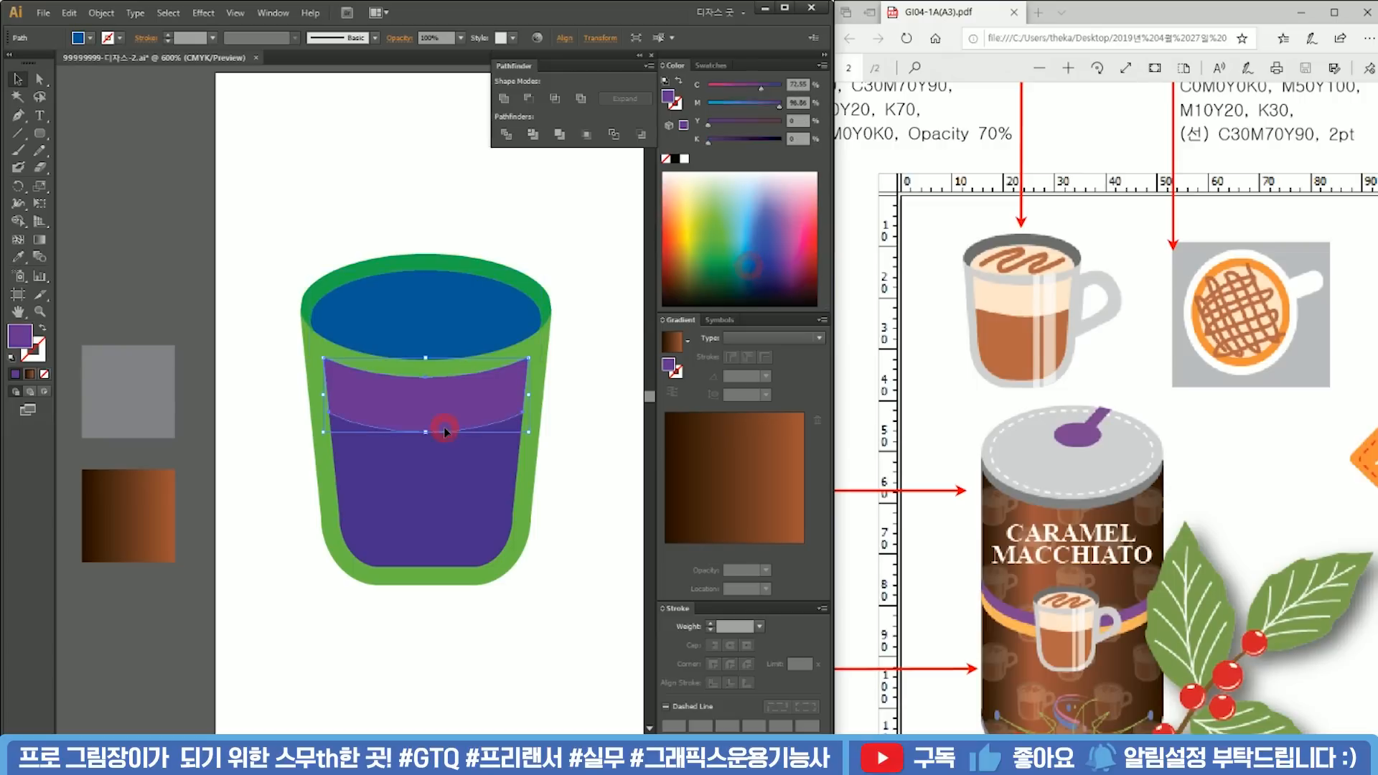
scroll(494, 331, "down", 2)
left_click_drag(482, 289, 459, 409)
scroll(493, 399, "down", 1)
left_click_drag(547, 362, 423, 526)
left_click(549, 487)
left_click(467, 414)
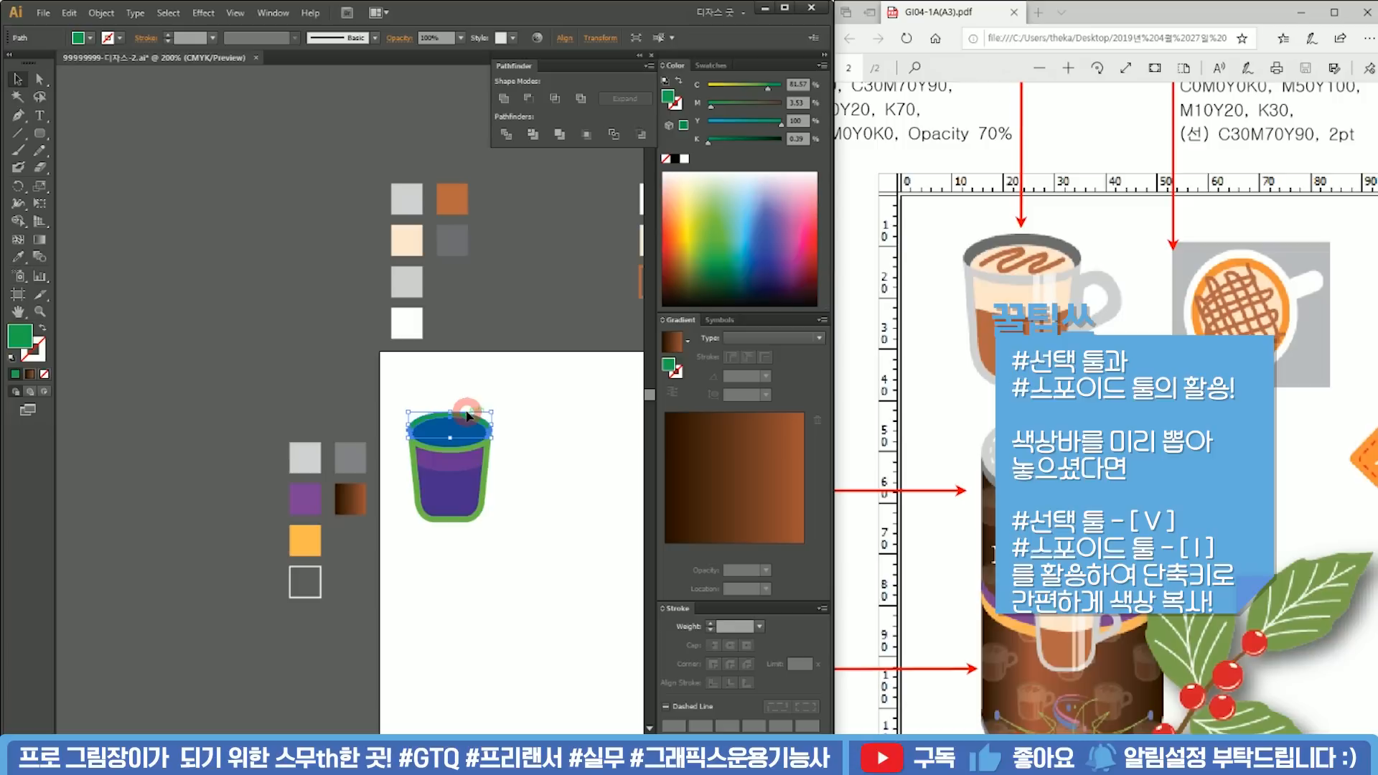
key("i")
left_click(458, 235)
key("v")
left_click(496, 362)
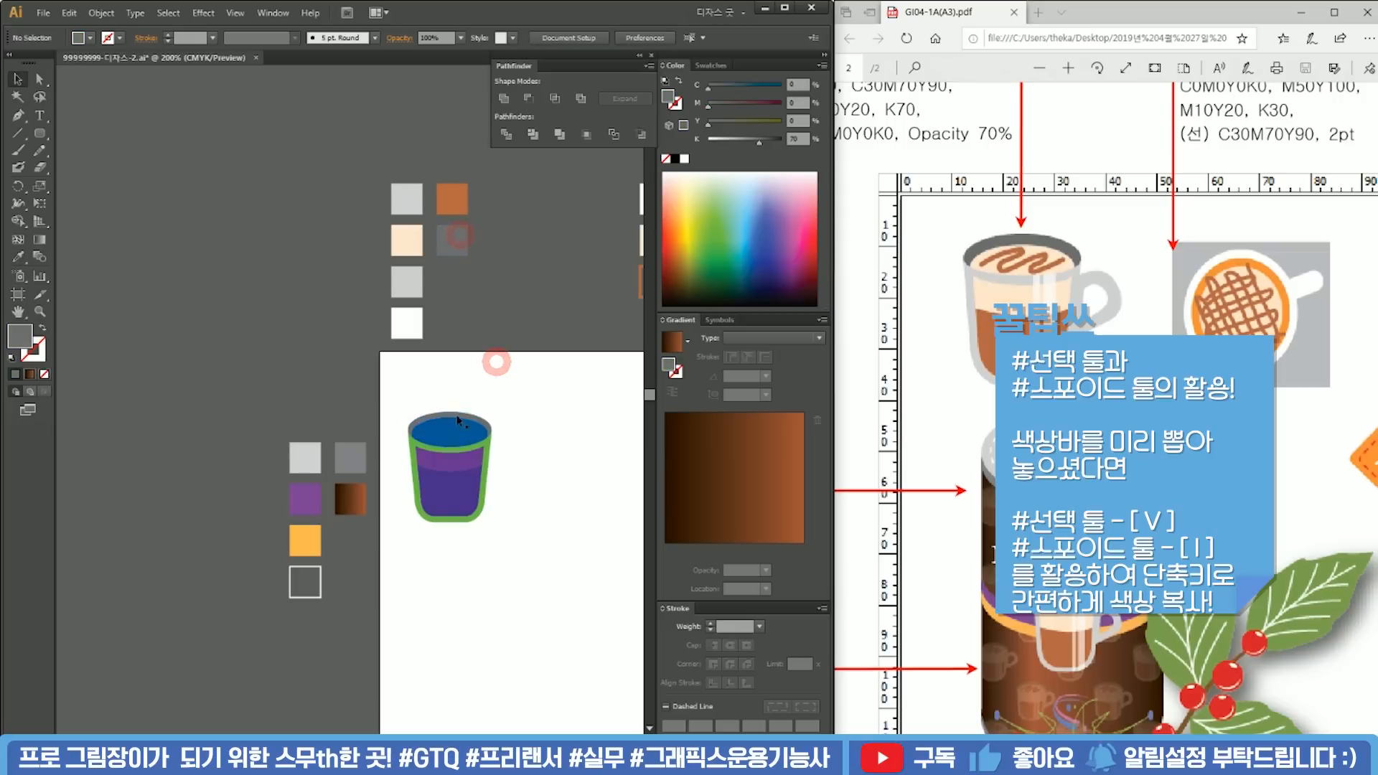
Step: Fill the coffee surface and the band below the rim with the cream M10 Y20 swatch colour
left_click(459, 434)
key("i")
left_click(406, 240)
key("v")
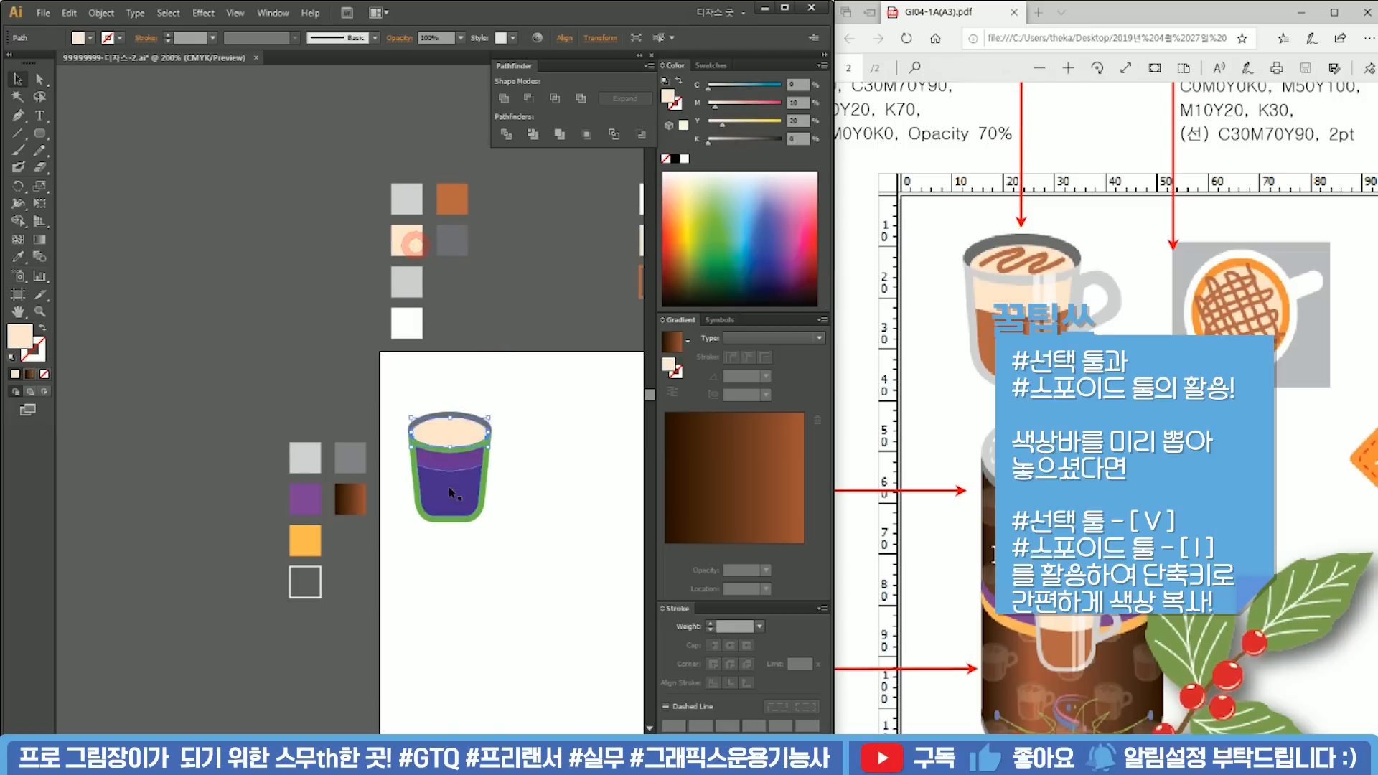
left_click(449, 488)
key("i")
left_click(406, 240)
key("v")
left_click(514, 372)
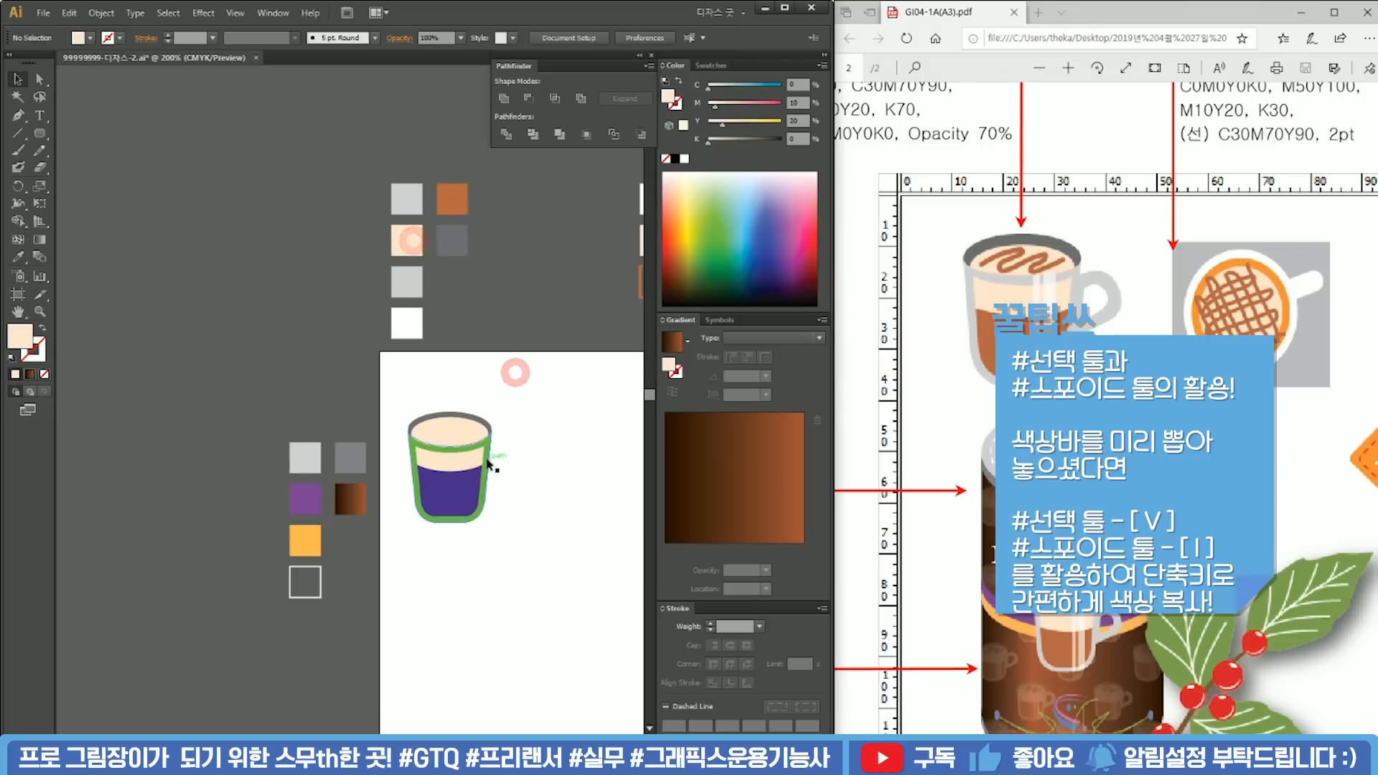
Step: Fill the mug body with the K20 light grey swatch and the lower coffee area with the C30 M70 Y90 brown
left_click(488, 459)
key("i")
left_click(410, 202)
key("v")
left_click(529, 403)
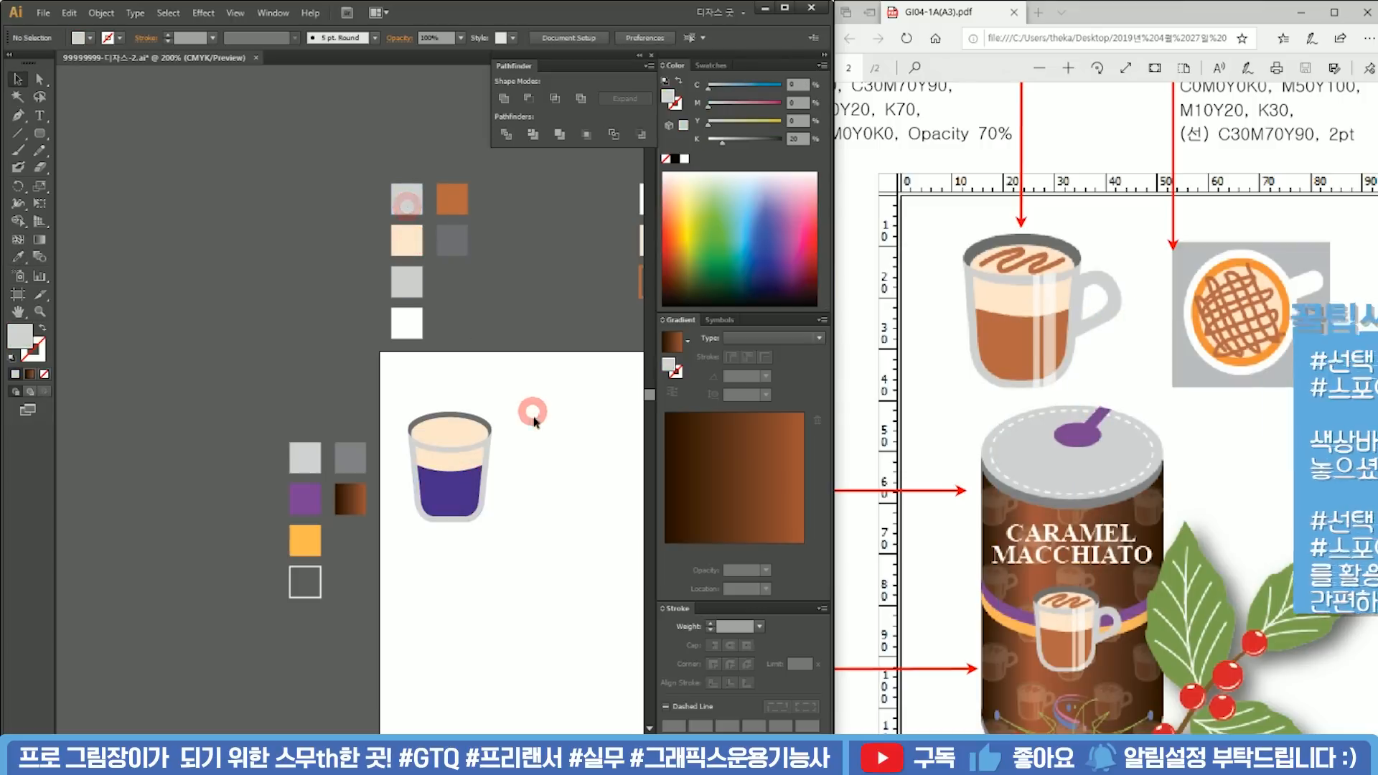
left_click(447, 506)
key("i")
left_click(454, 201)
key("v")
left_click(526, 391)
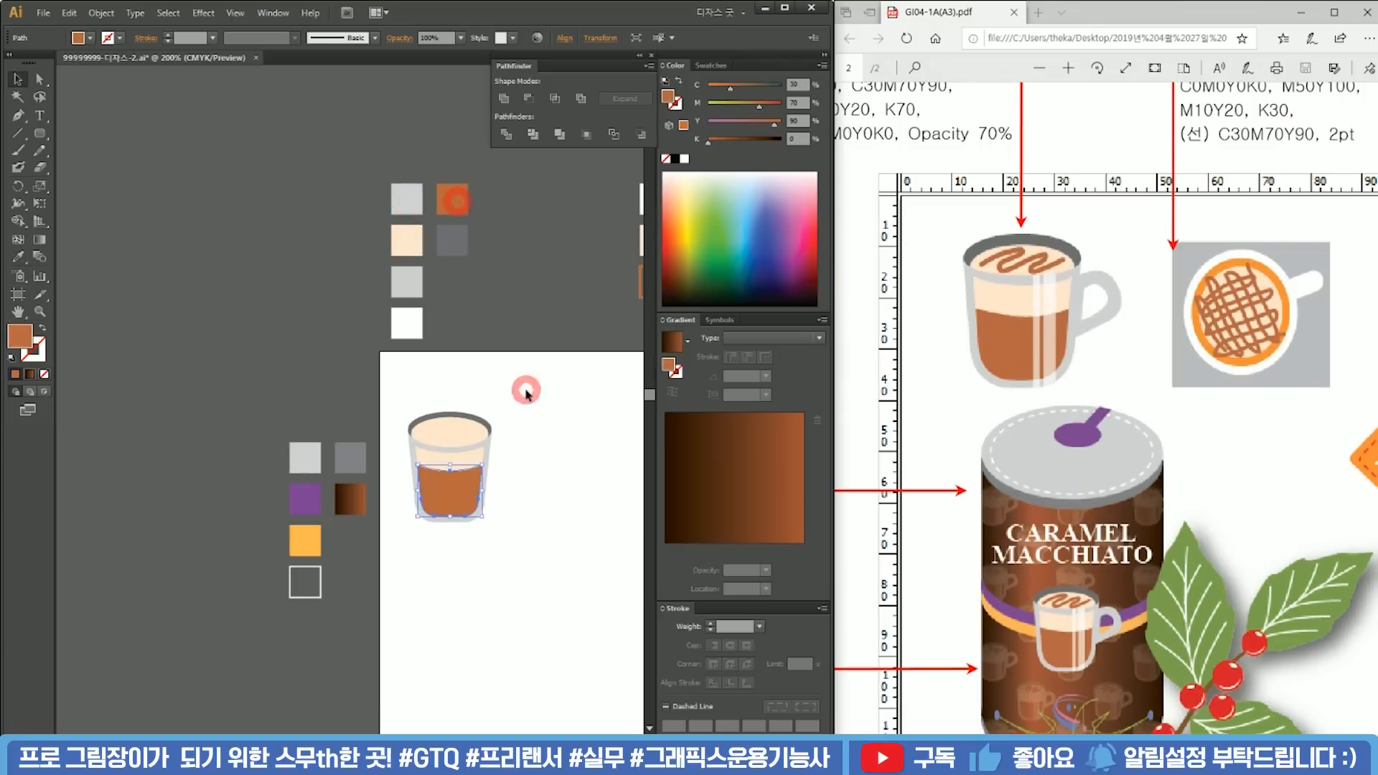
Step: Draw a rounded rectangle above the mug, adjusting its corner rounding, and give it a brown stroke with no fill
scroll(506, 501, "up", 1)
left_click_drag(495, 371, 467, 462)
left_click_drag(502, 330, 279, 95)
left_click_drag(332, 144, 553, 496)
left_click_drag(532, 436, 428, 263)
scroll(338, 329, "up", 2)
left_click_drag(378, 345, 486, 390)
left_click(516, 302)
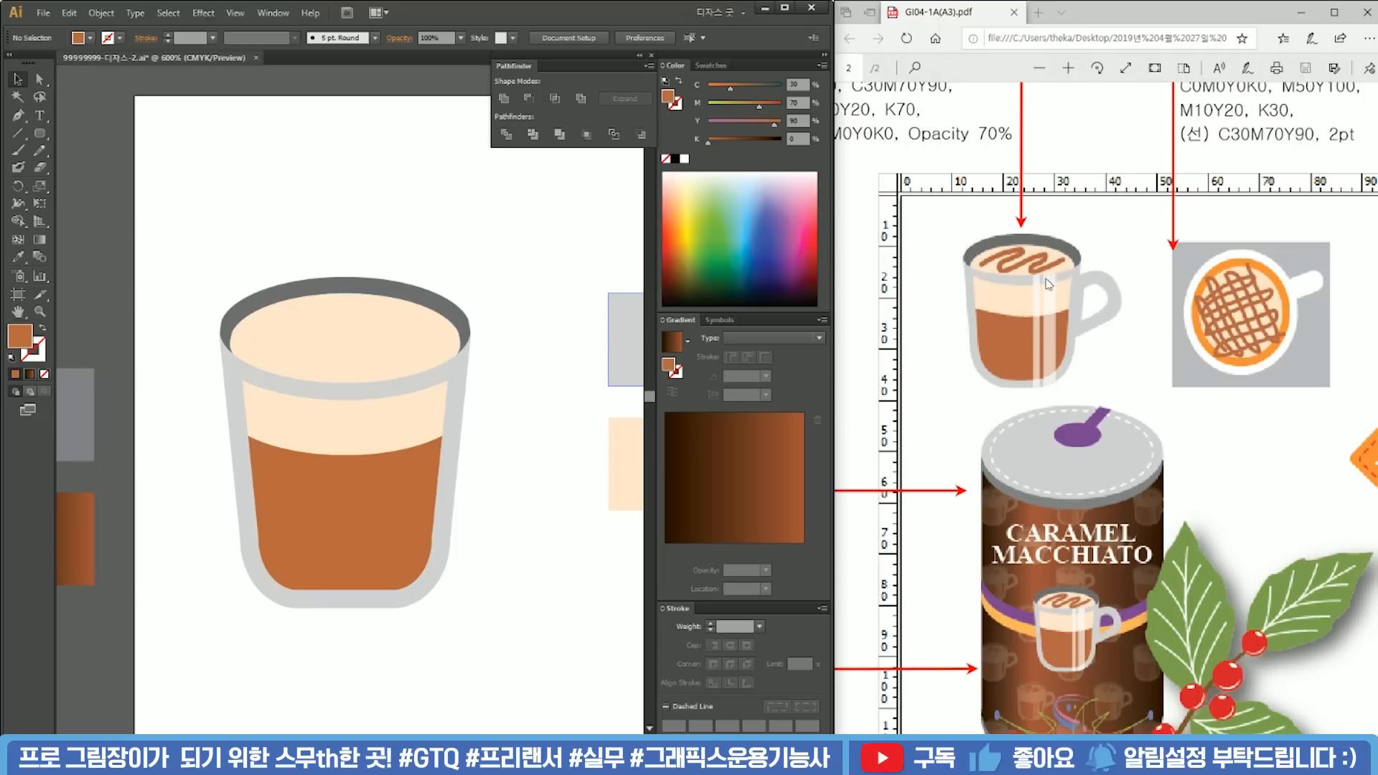
left_click(40, 134)
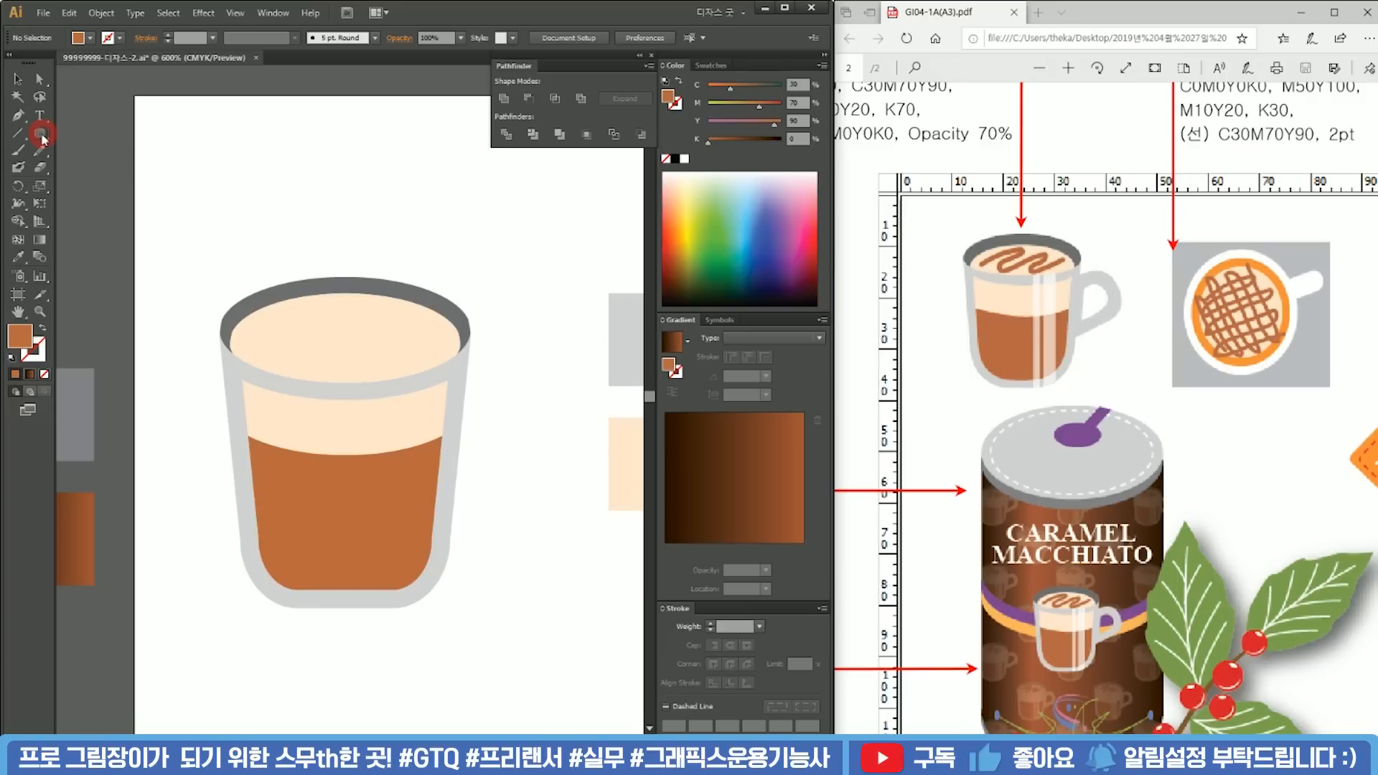
mouse_move(261, 144)
left_mouse_down()
mouse_move(461, 284)
mouse_move(456, 228)
left_mouse_up()
key("Left")
key("Right")
key("Left")
key("Right")
left_click(44, 329)
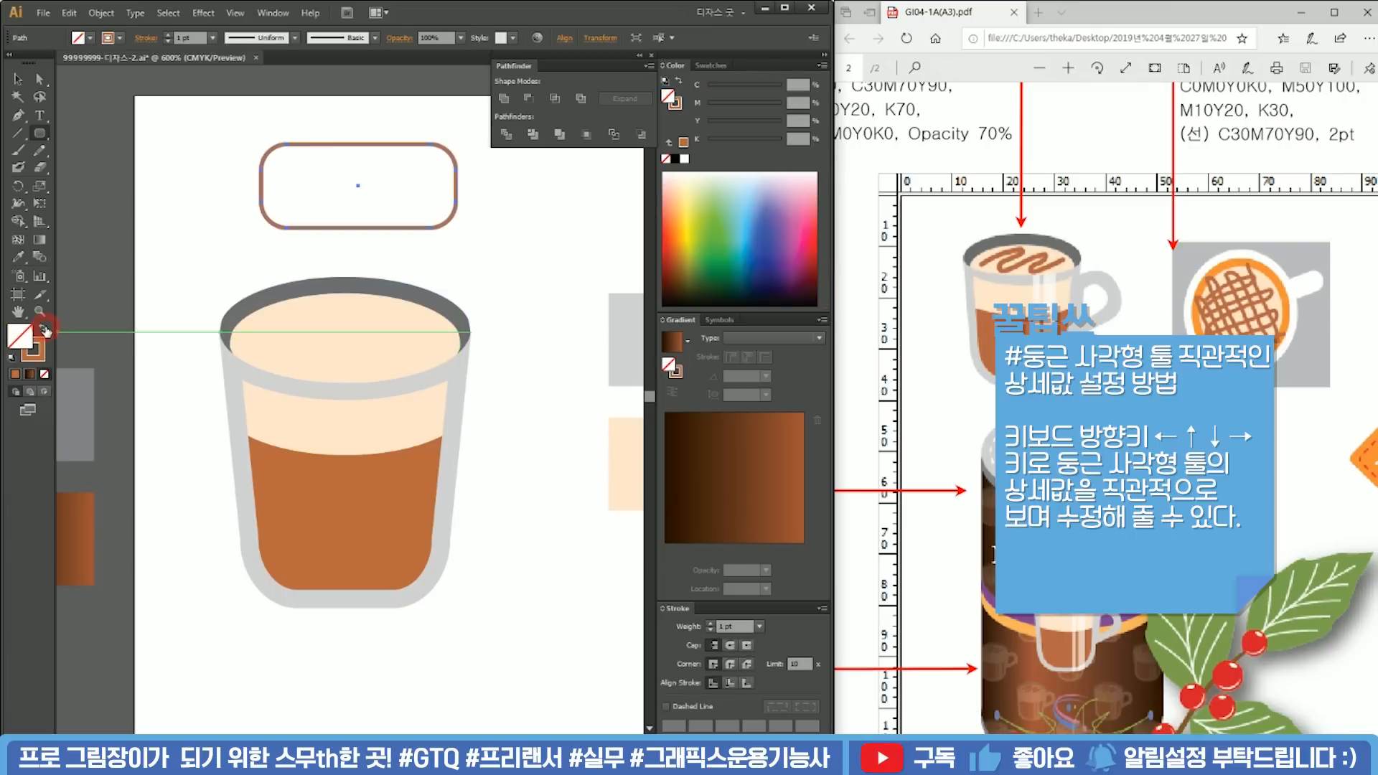
Step: Shrink the rounded rectangle slightly and set its stroke weight to 4 pt
key("v")
left_click_drag(456, 143, 429, 155)
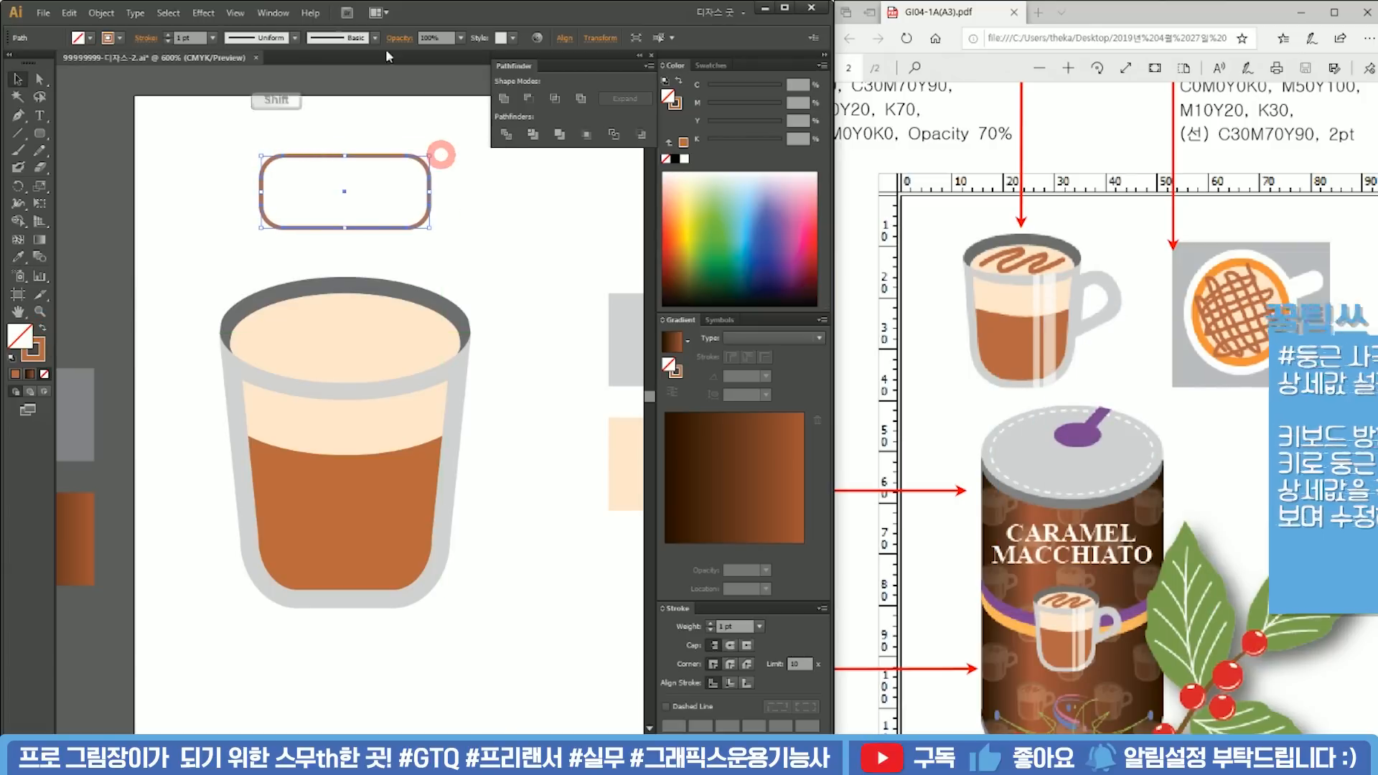
left_click(166, 35)
left_click(165, 34)
left_click(166, 35)
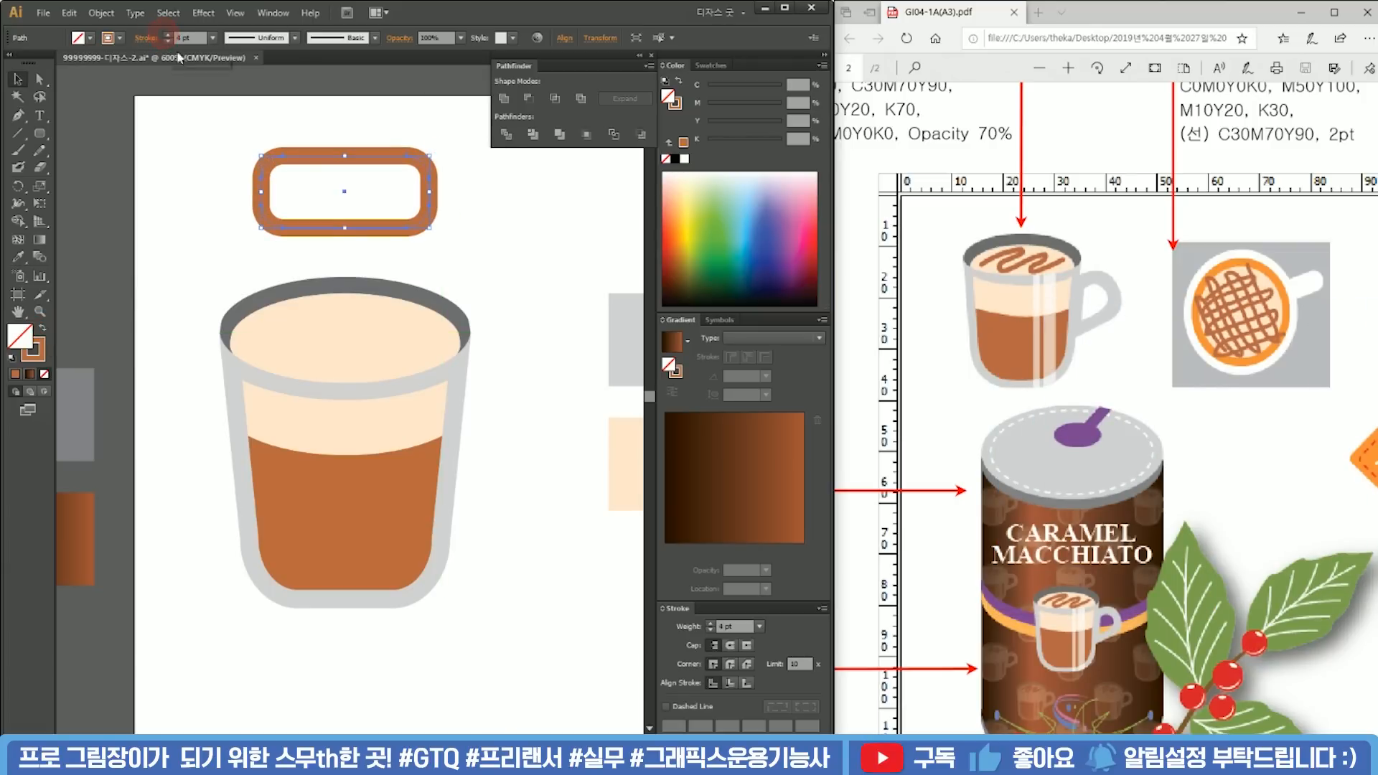
Step: Tilt the rounded outline up to the right over the mug's right side as a handle and set its stroke to 6 pt
left_click_drag(435, 149, 411, 95)
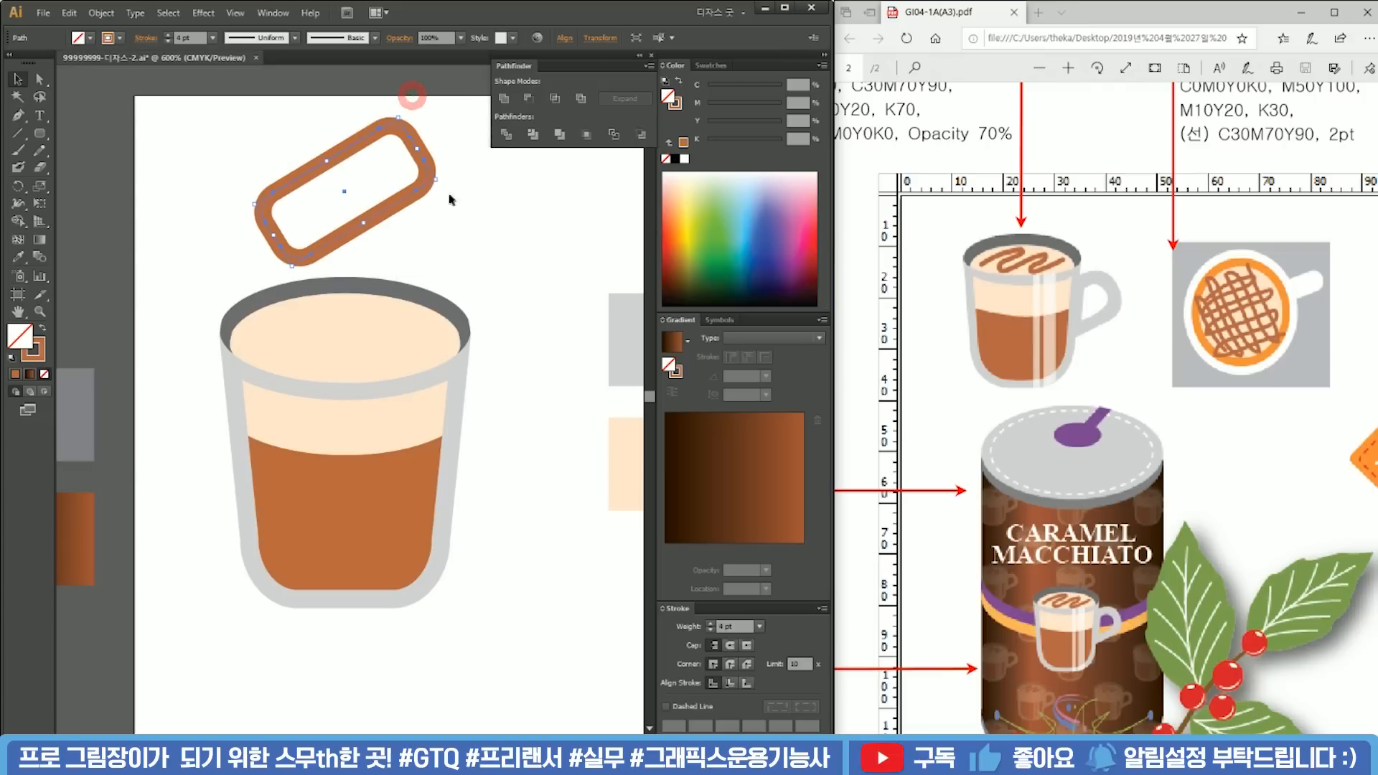
left_click_drag(488, 247, 437, 264)
left_click_drag(376, 188, 470, 437)
left_click_drag(434, 388, 440, 379)
left_click(167, 35)
left_click(167, 34)
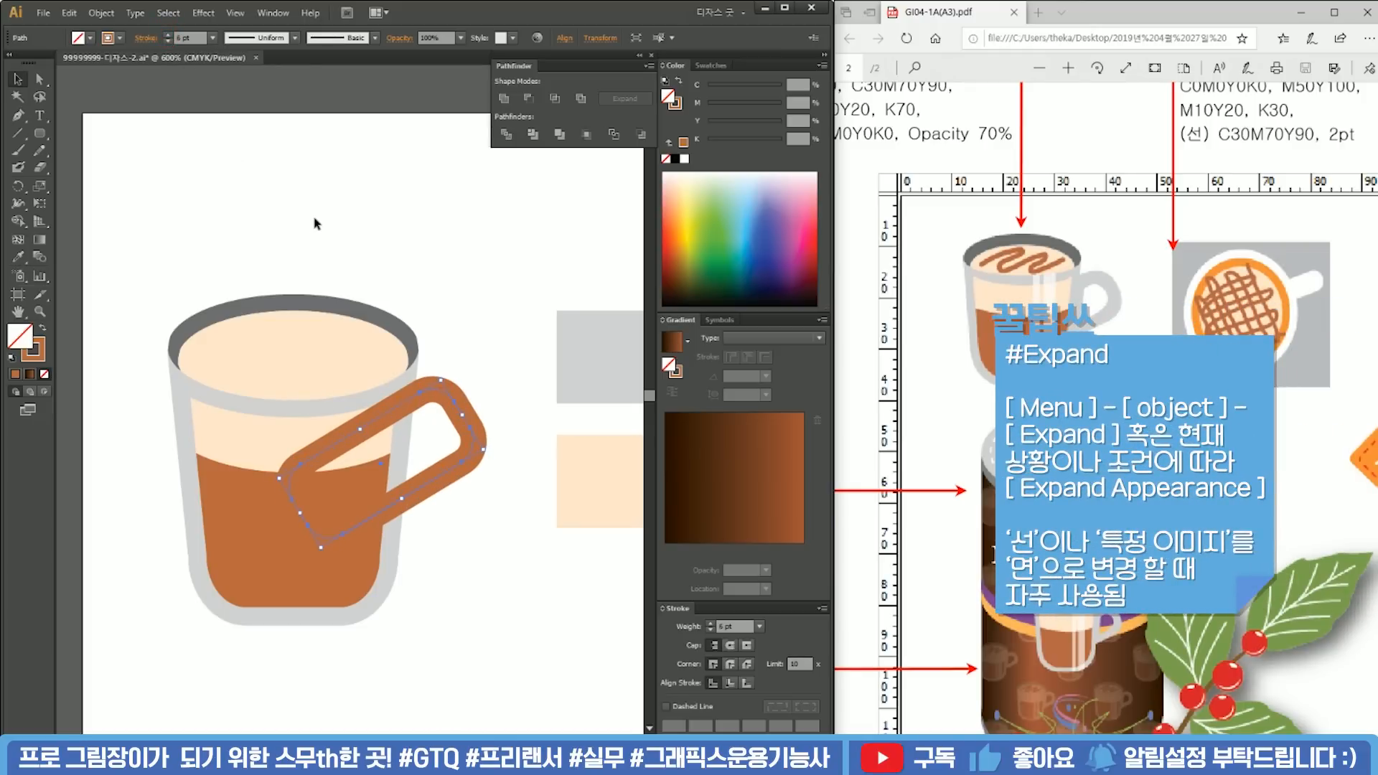
Step: Expand the handle's fill and stroke into a shape and colour it with the K20 light grey swatch
left_click(102, 13)
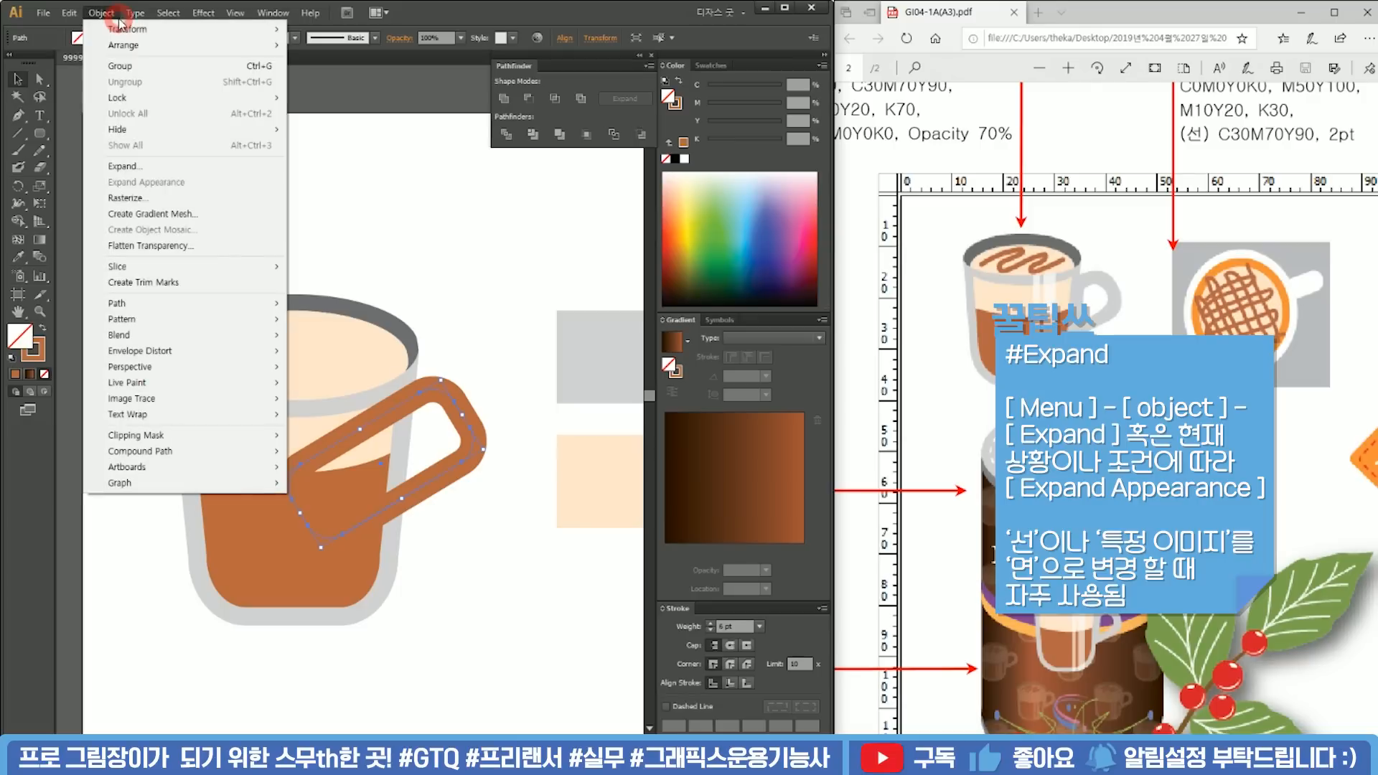
left_click(147, 165)
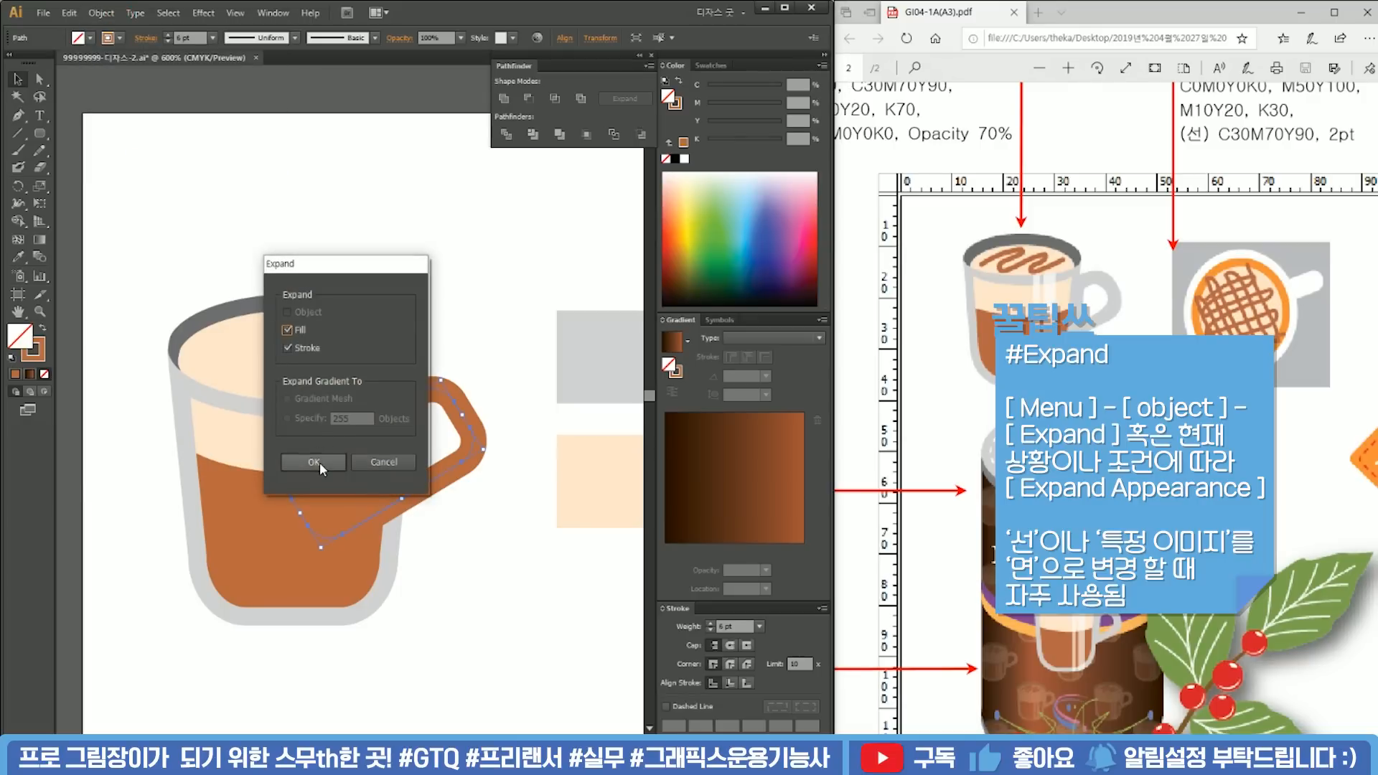
left_click(320, 462)
left_click_drag(512, 430, 457, 427)
key("i")
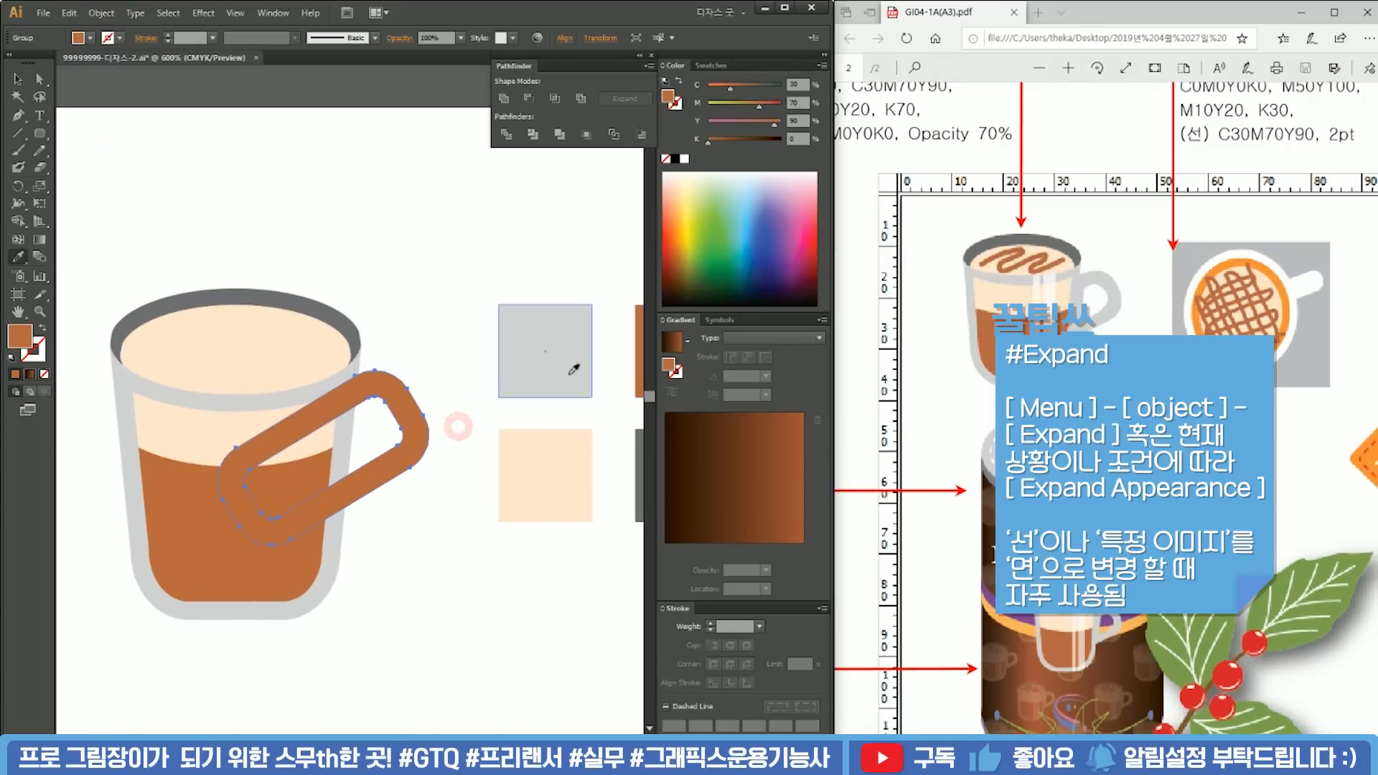
left_click(562, 362)
key("v")
Step: Send the light grey handle behind the mug
right_click(400, 403)
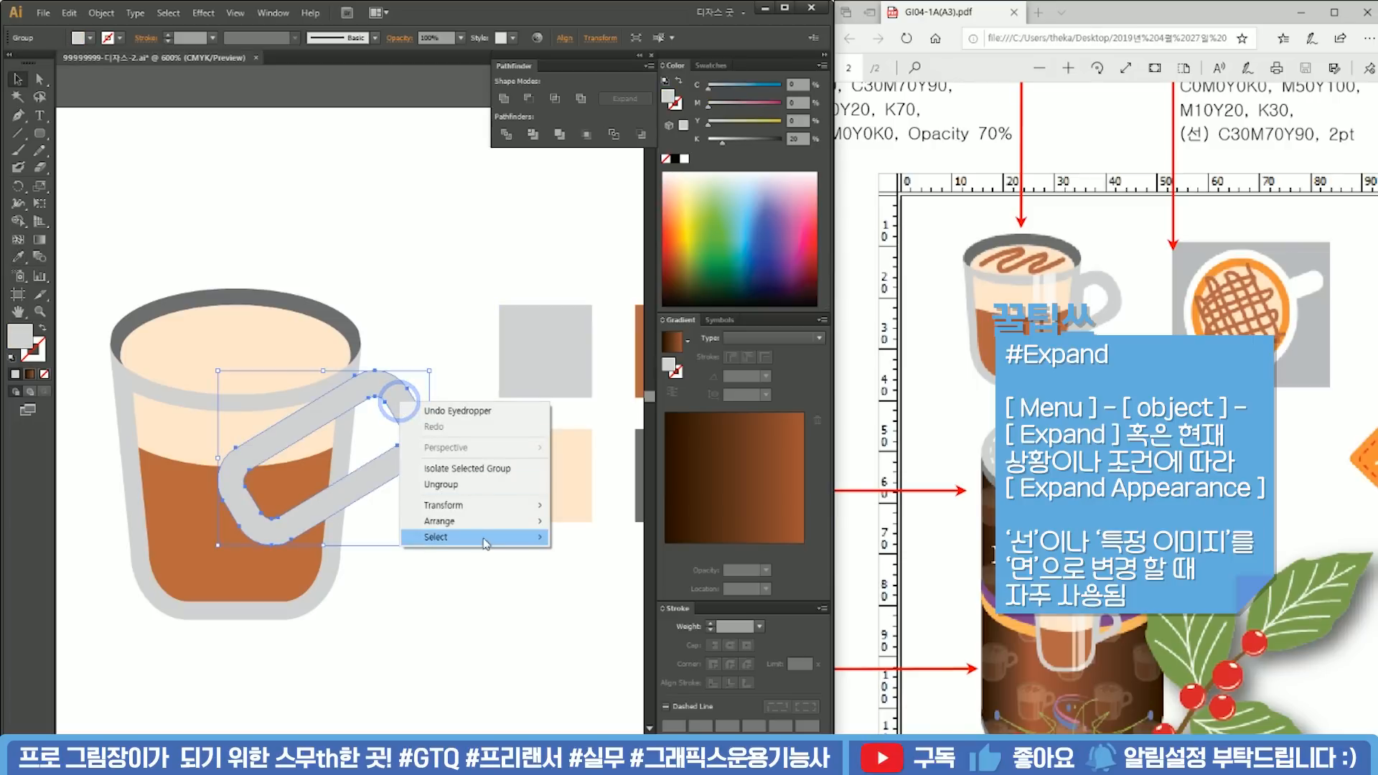
mouse_move(531, 521)
left_click(598, 568)
left_click(418, 317)
left_click_drag(418, 318, 492, 302)
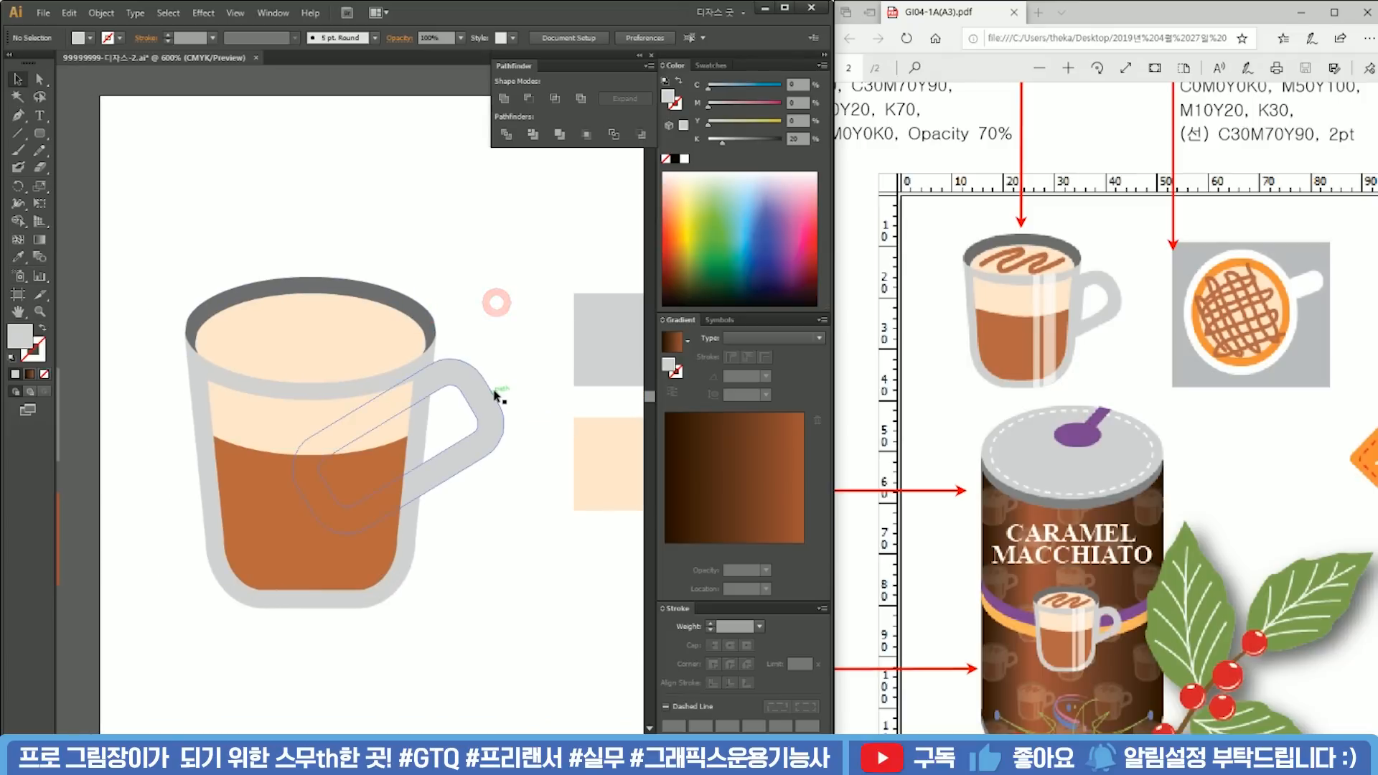
left_click(502, 391)
left_click(498, 282)
left_click_drag(388, 243, 429, 278)
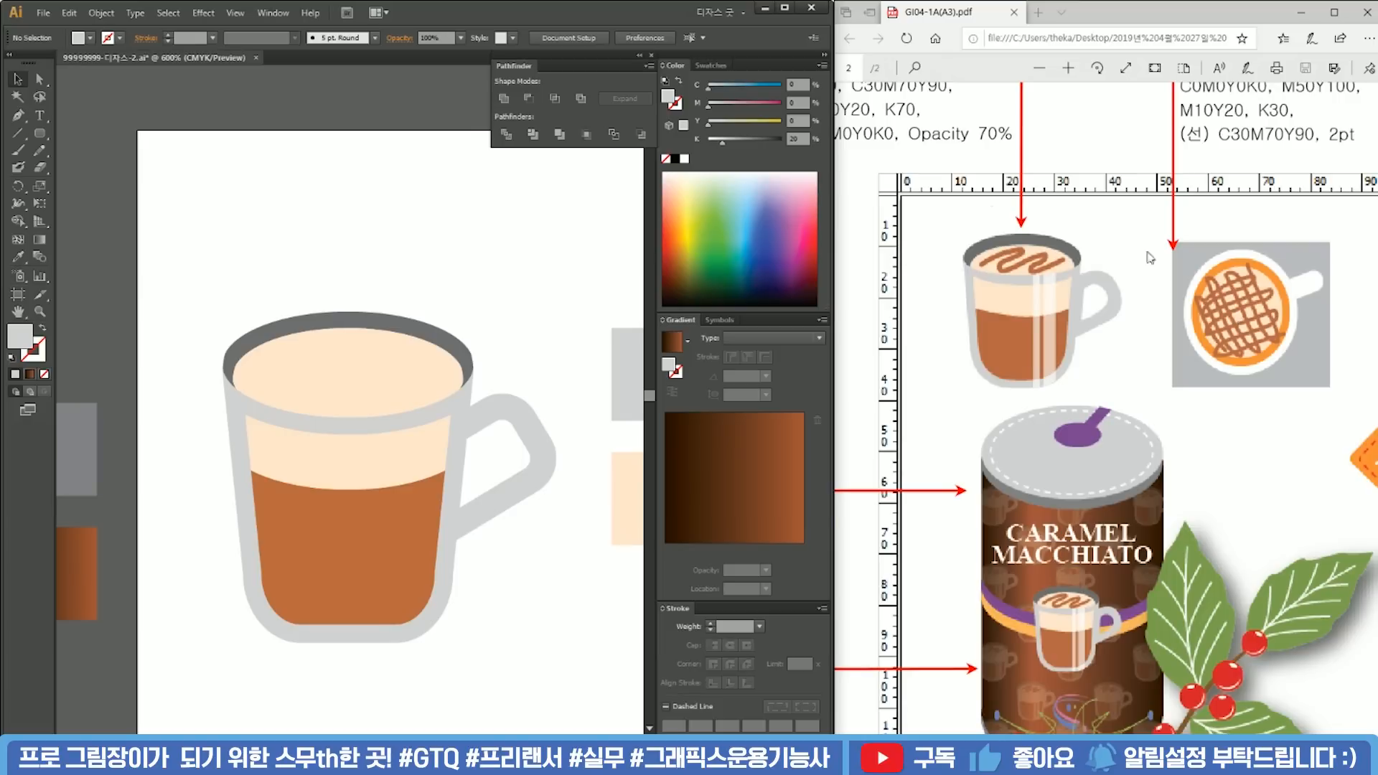
Step: Paint a freehand zigzag drizzle line above the mug with the Paintbrush and scale it down
mouse_move(240, 267)
left_mouse_down()
mouse_move(316, 197)
mouse_move(330, 216)
mouse_move(290, 259)
mouse_move(292, 286)
mouse_move(411, 198)
mouse_move(431, 208)
mouse_move(390, 280)
mouse_move(416, 293)
mouse_move(519, 217)
left_mouse_up()
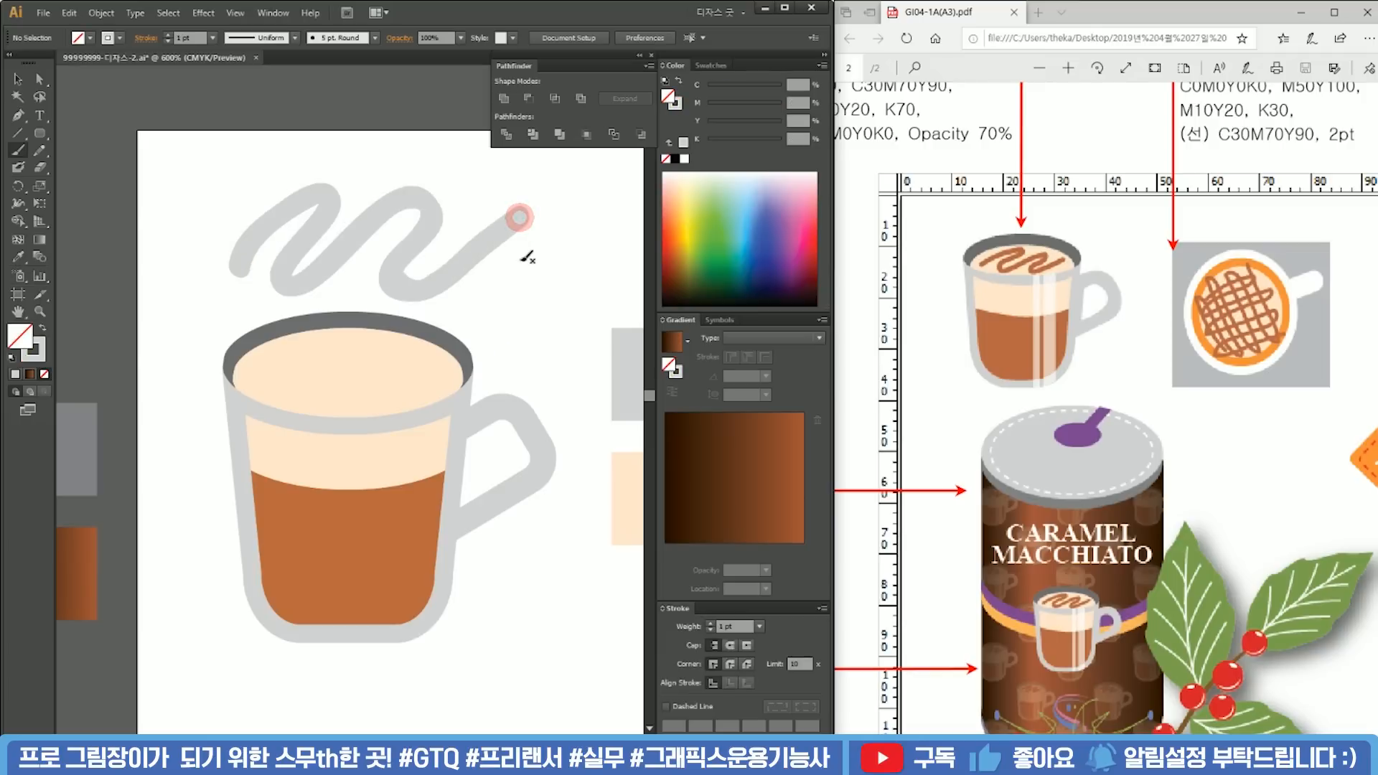
key("v")
left_click(466, 255)
left_click_drag(519, 193, 470, 214)
Step: Give the drizzle line the coffee's brown as its stroke and move it onto the coffee surface
key("i")
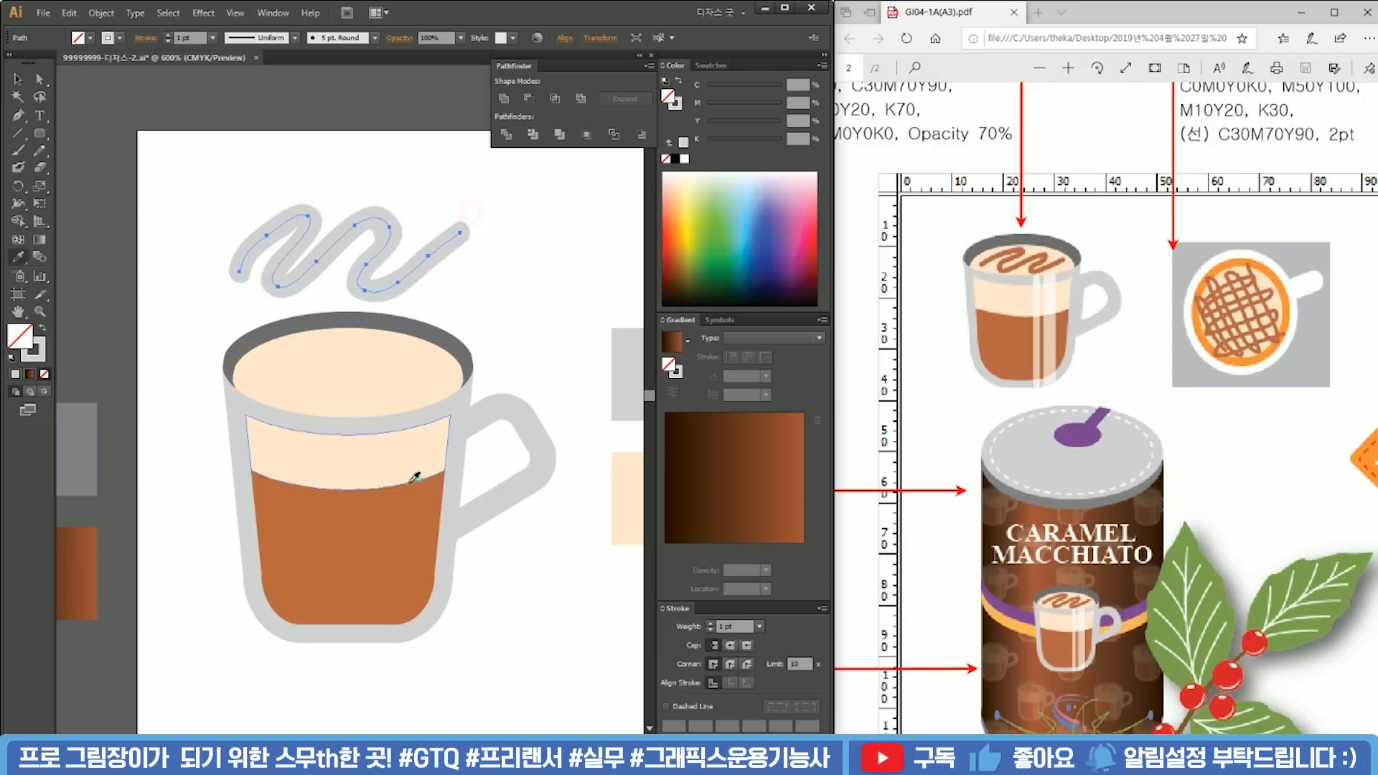
left_click(363, 502)
left_click(43, 328)
key("v")
left_click_drag(445, 251, 448, 371)
Step: Change the drizzle line to the Basic brush with a 2 pt stroke
left_click(330, 43)
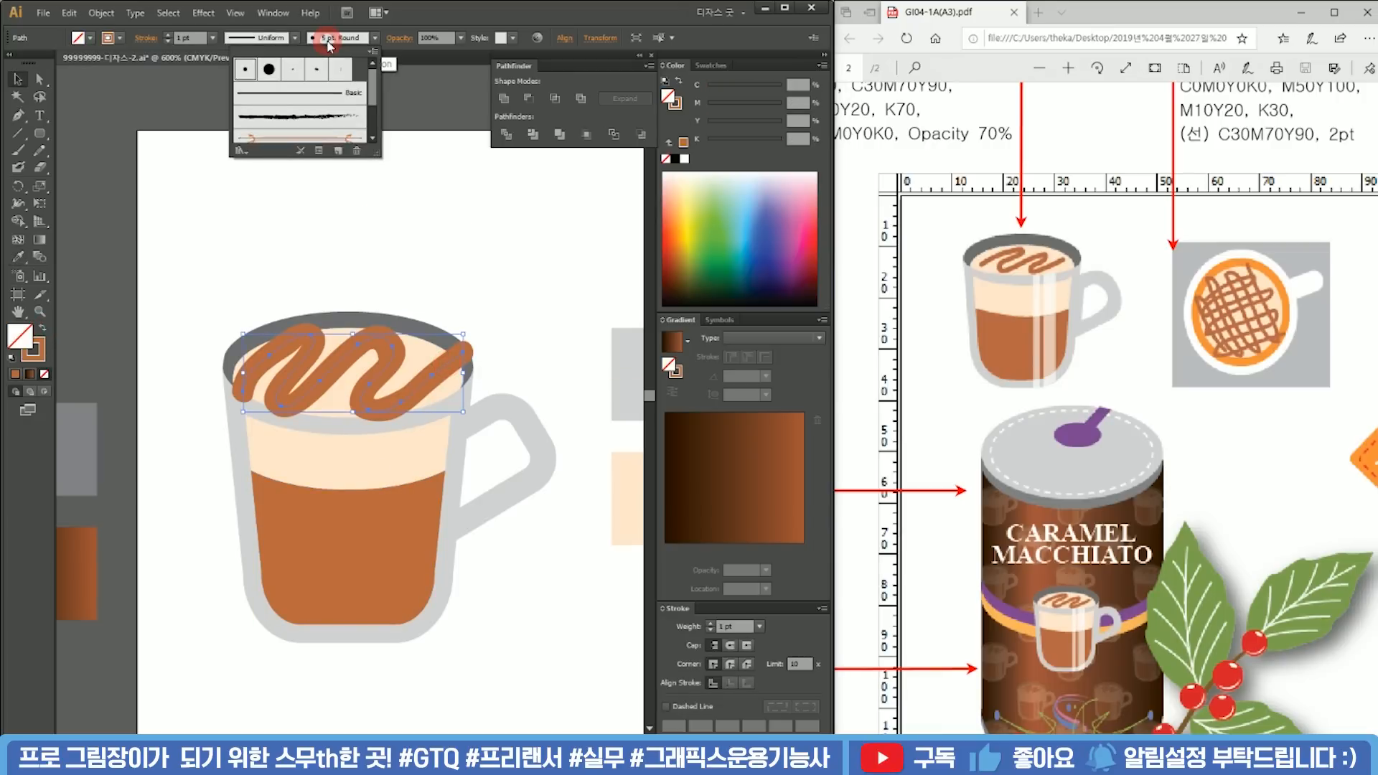
left_click(331, 101)
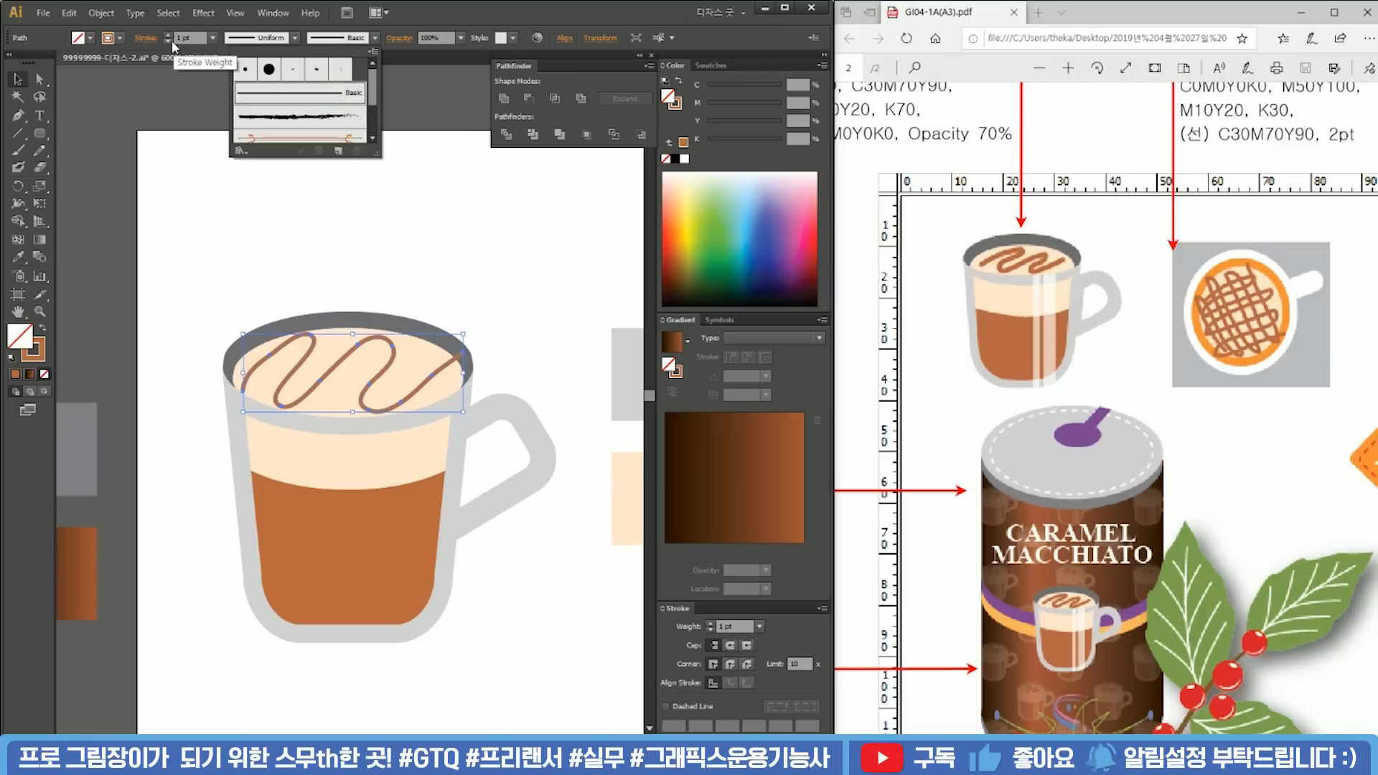
left_click(169, 37)
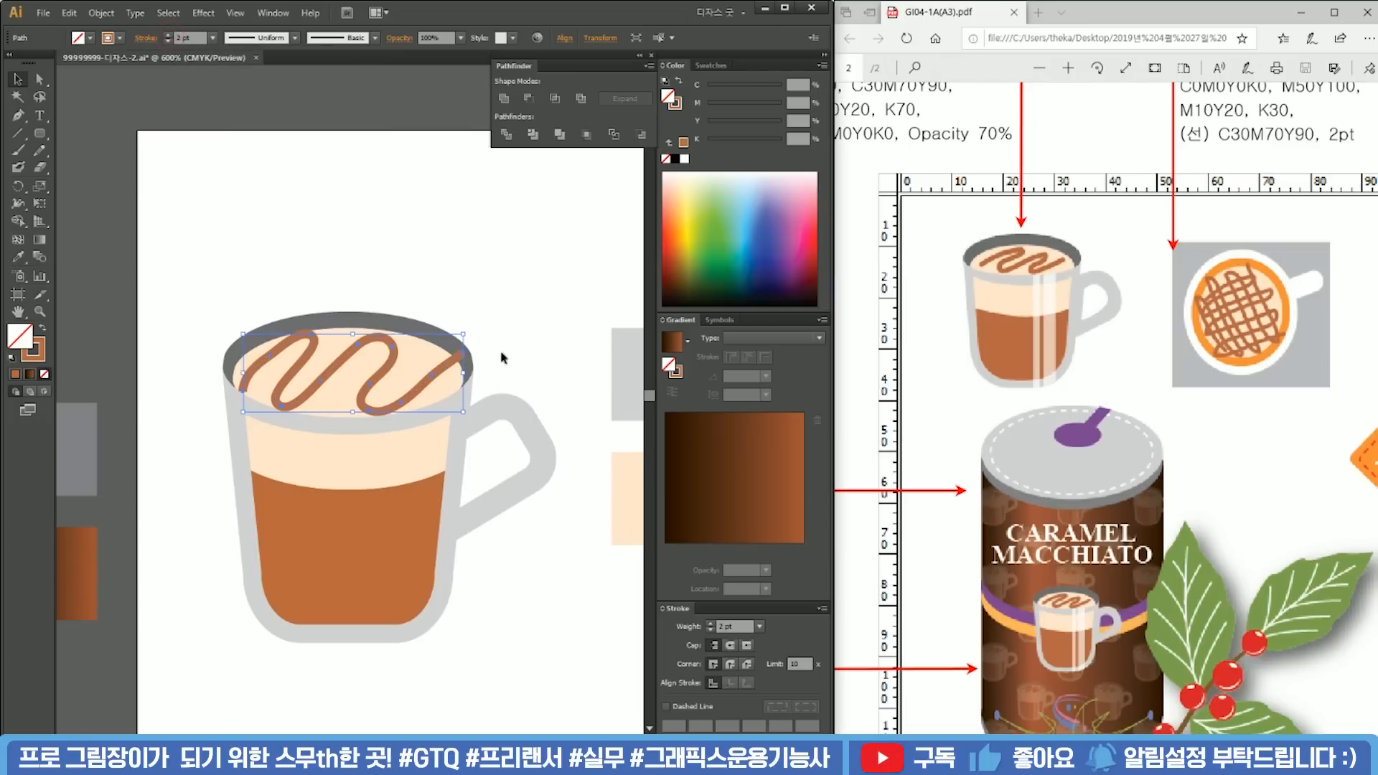
Step: Rotate and shrink the drizzle line to fit inside the coffee surface and give it round caps and corners
left_click_drag(469, 329, 481, 347)
mouse_move(465, 393)
left_mouse_down()
mouse_move(437, 381)
mouse_move(417, 406)
left_mouse_up()
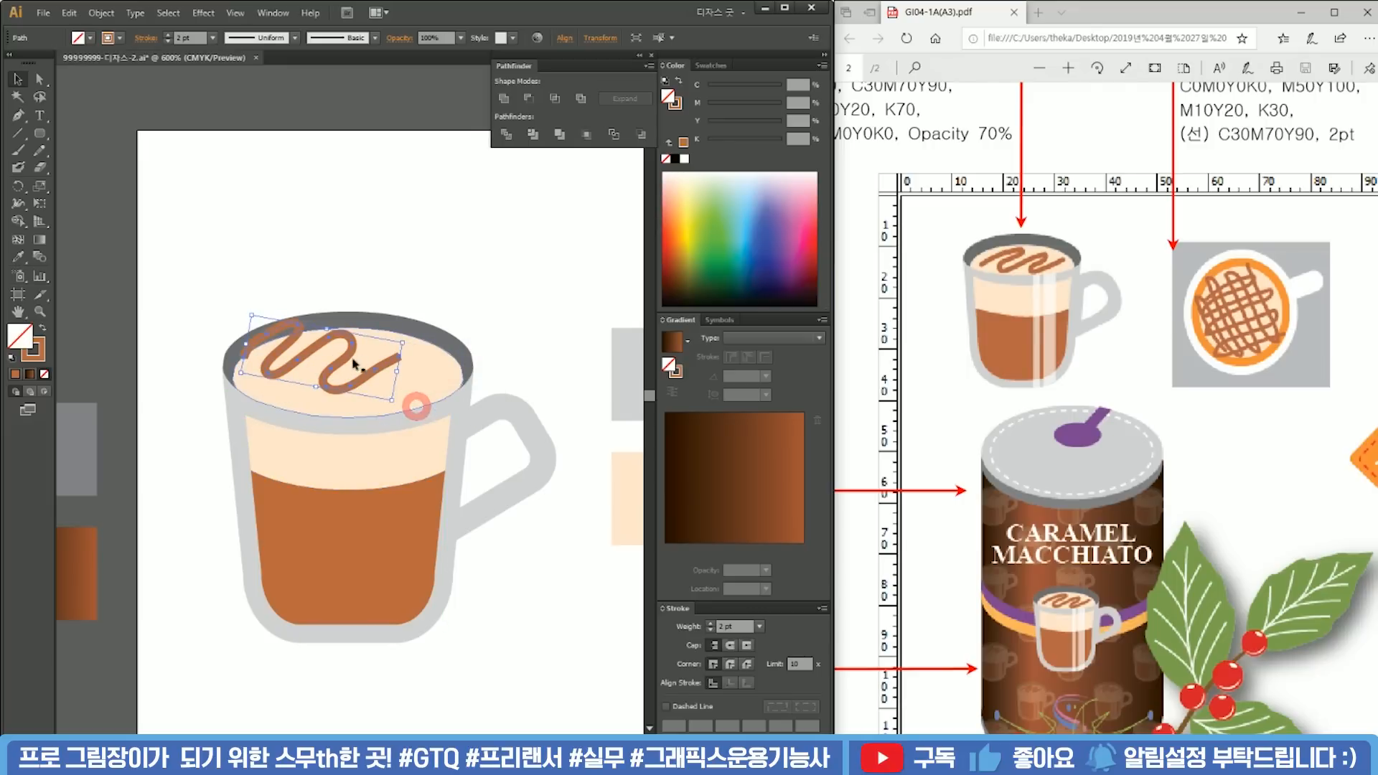
mouse_move(354, 364)
left_mouse_down()
mouse_move(387, 379)
mouse_move(452, 347)
mouse_move(440, 343)
mouse_move(445, 372)
mouse_move(417, 372)
left_mouse_up()
left_click(480, 302)
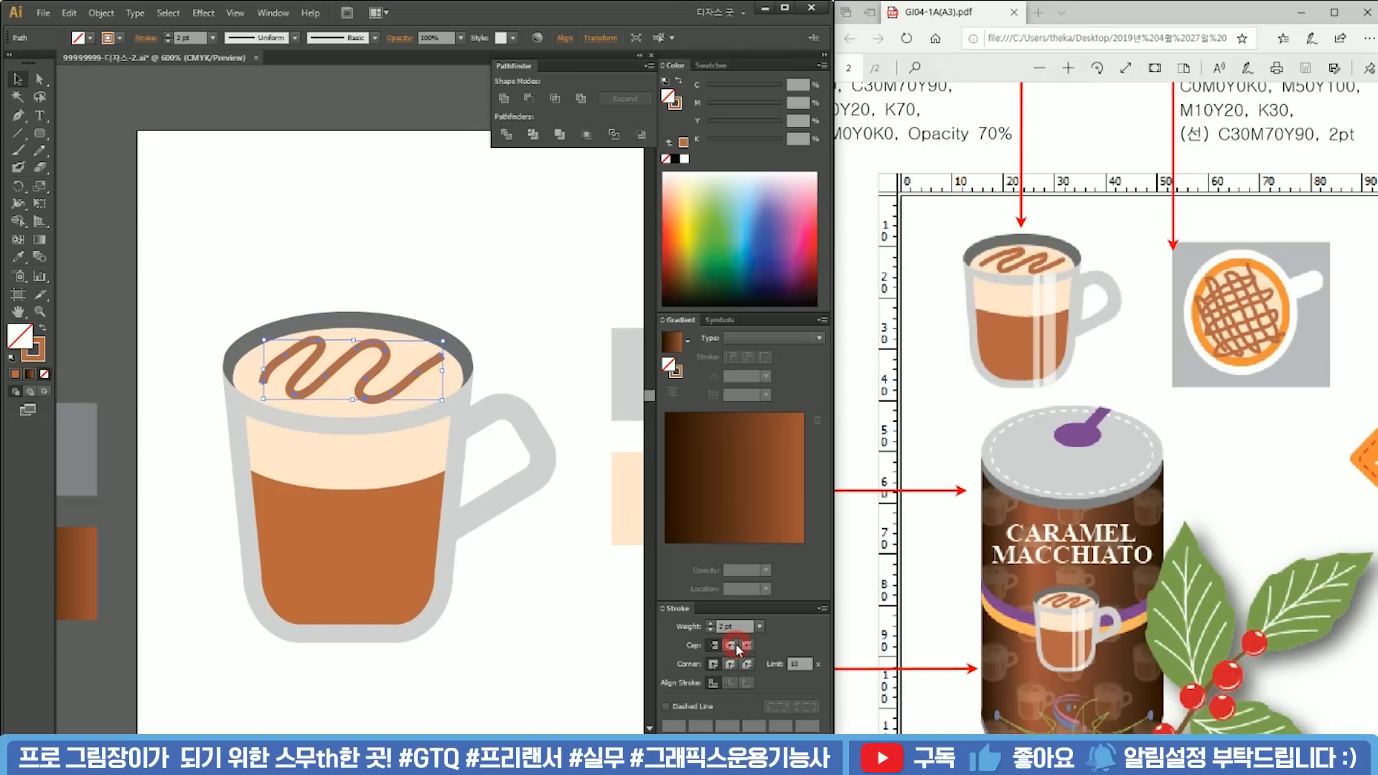
left_click(516, 335)
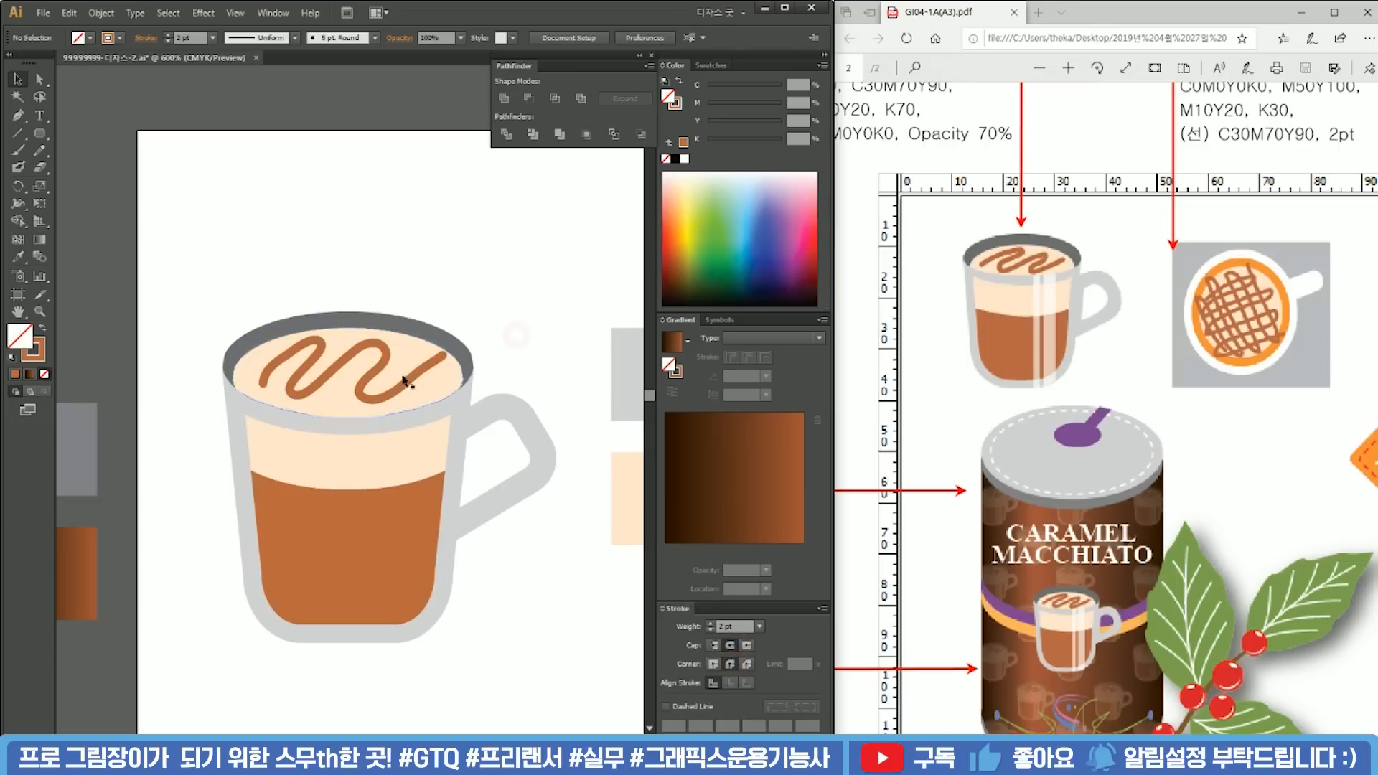
Step: Expand the drizzle line's fill and stroke into a filled shape
left_click(378, 371)
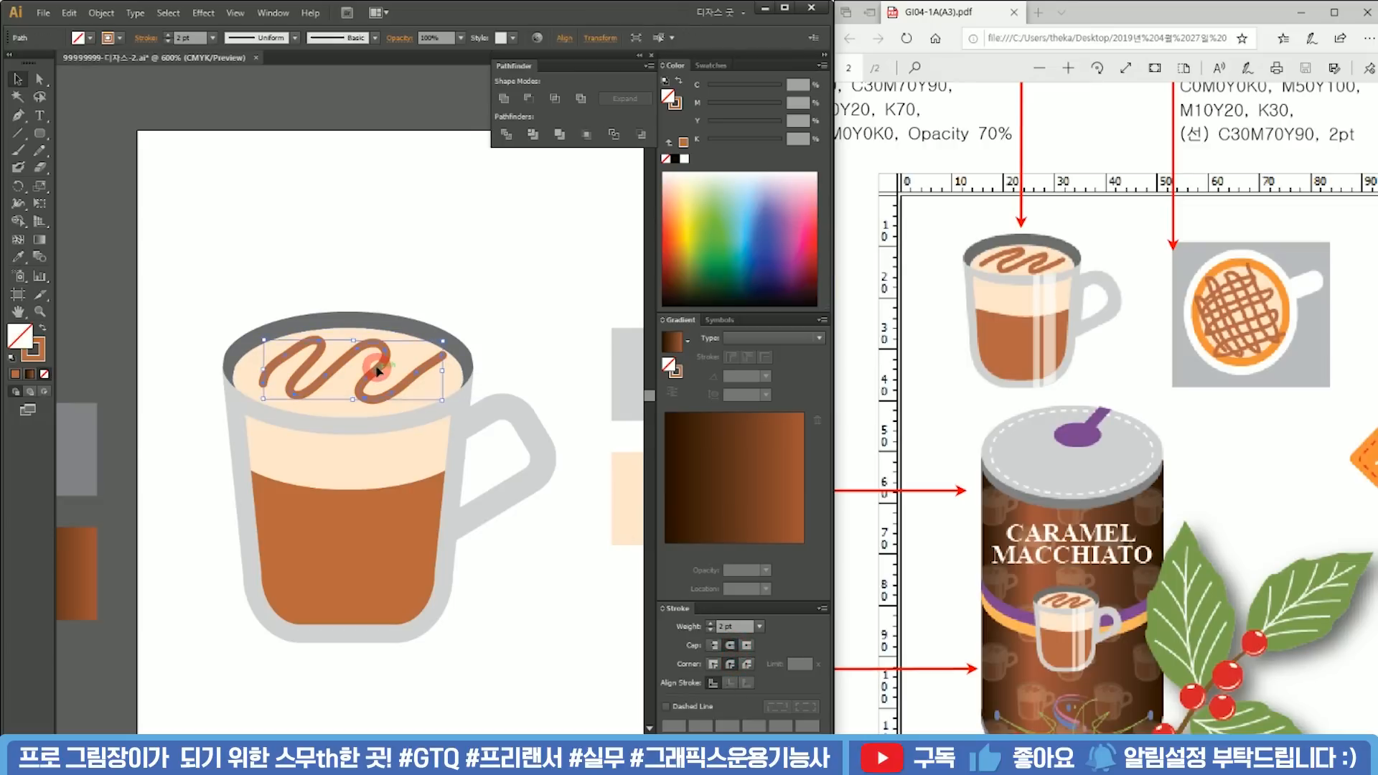
left_click(101, 12)
left_click(183, 171)
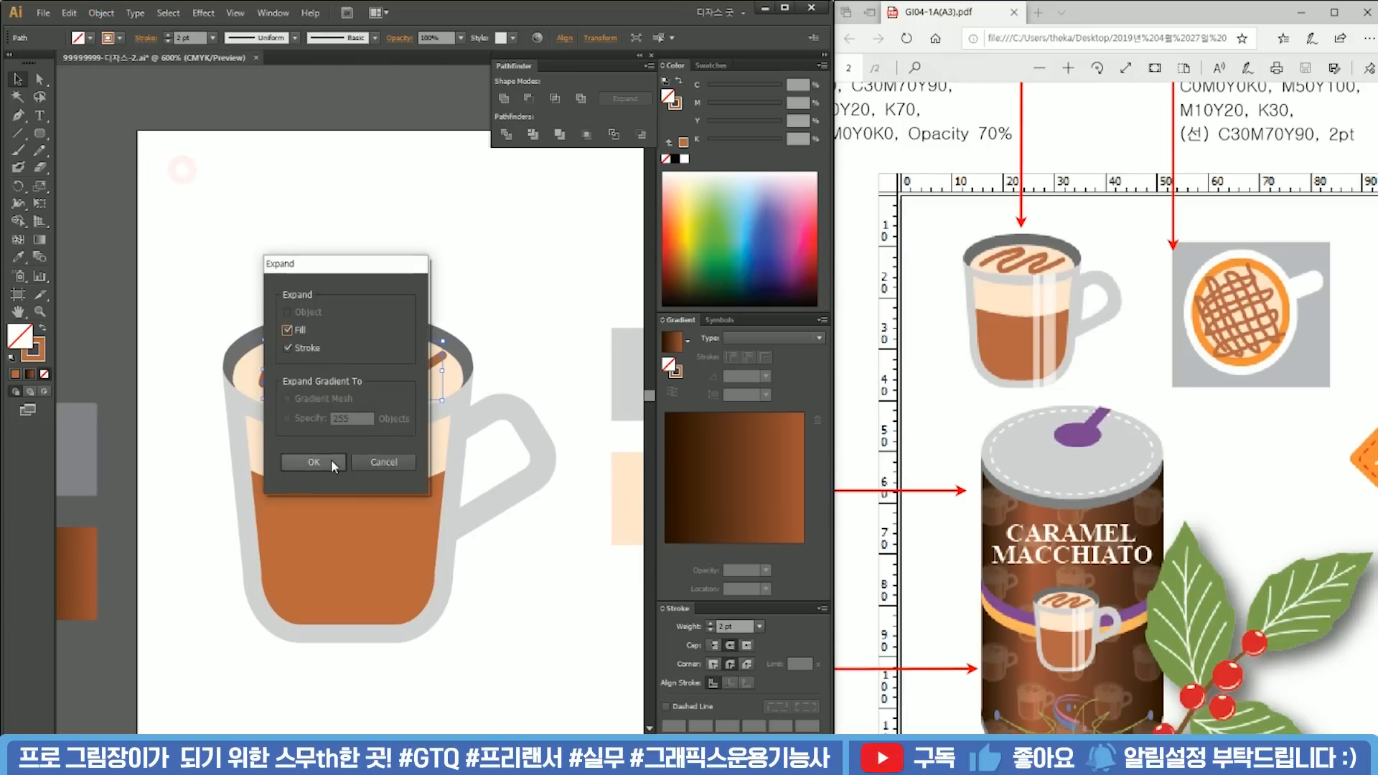
left_click(333, 467)
left_click(467, 301)
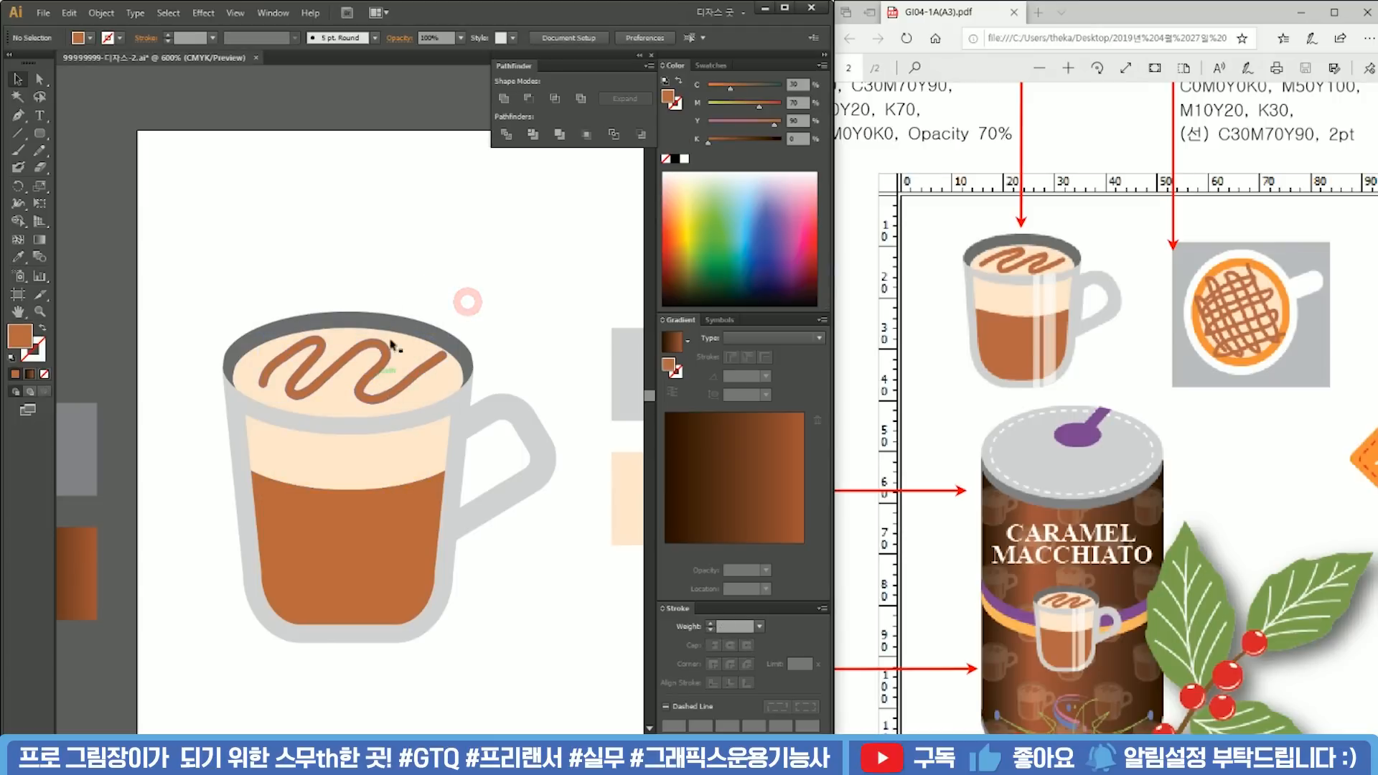
Step: Paint a tall freehand zigzag line with the brown as its stroke and no fill, and place it above the mug
left_click_drag(495, 391, 382, 429)
key("shift+x")
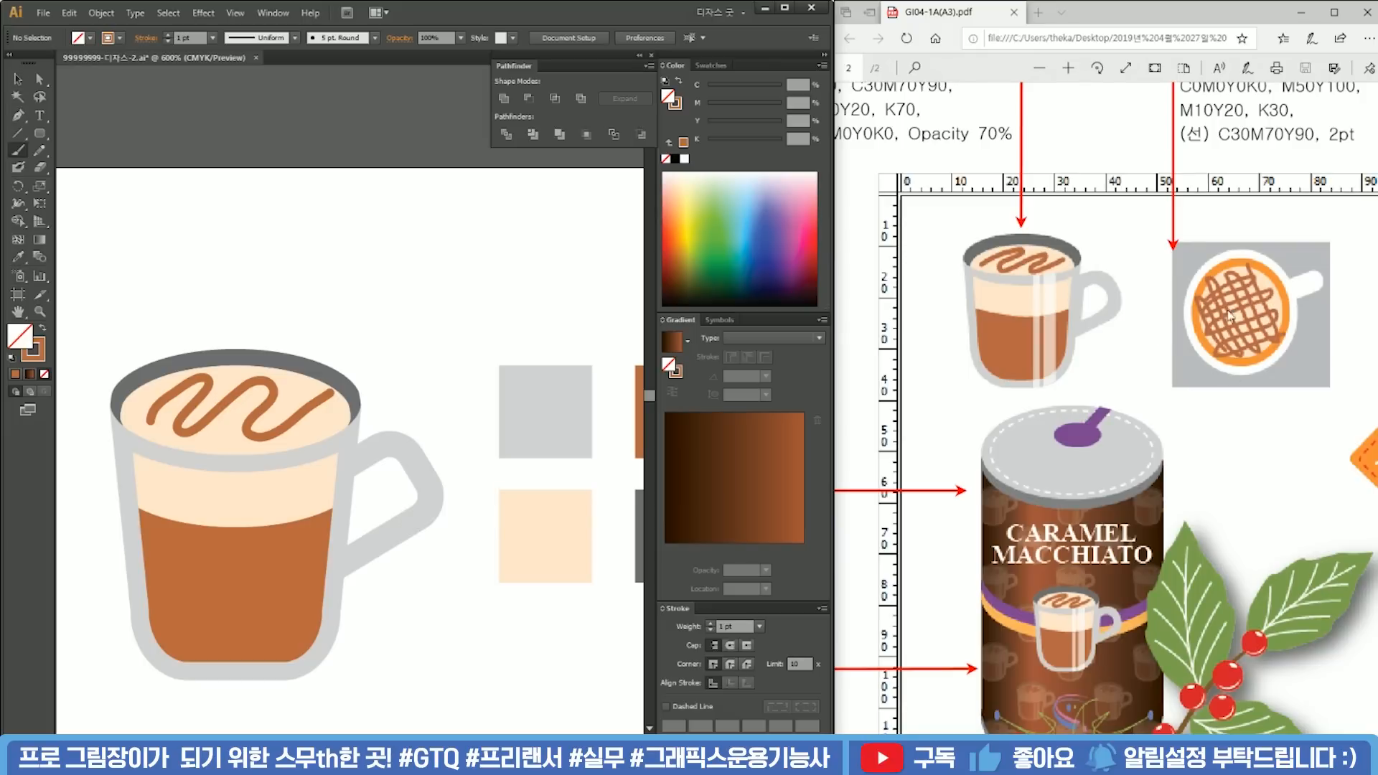
mouse_move(303, 336)
left_mouse_down()
mouse_move(341, 104)
mouse_move(380, 380)
mouse_move(442, 172)
mouse_move(487, 310)
mouse_move(584, 308)
mouse_move(636, 116)
left_mouse_up()
left_click_drag(740, 172, 745, 79)
key("v")
mouse_move(576, 238)
left_mouse_down()
mouse_move(503, 282)
mouse_move(366, 309)
mouse_move(431, 391)
mouse_move(417, 198)
left_mouse_up()
Step: Shorten the zigzag line's upper end by moving its last anchor point down
scroll(419, 286, "down", 2)
key("a")
mouse_move(497, 163)
left_mouse_down()
mouse_move(452, 197)
mouse_move(447, 240)
left_mouse_up()
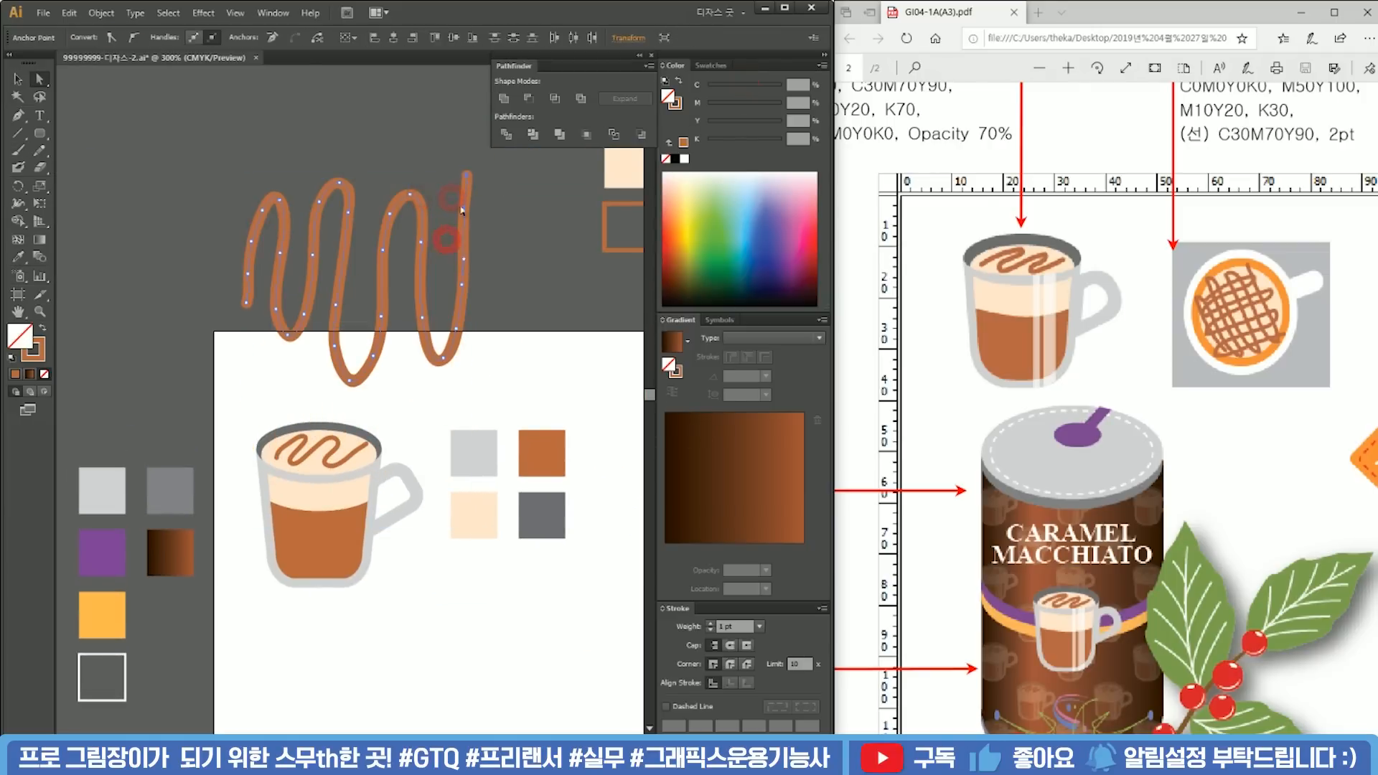
left_click_drag(467, 175, 467, 224)
key("v")
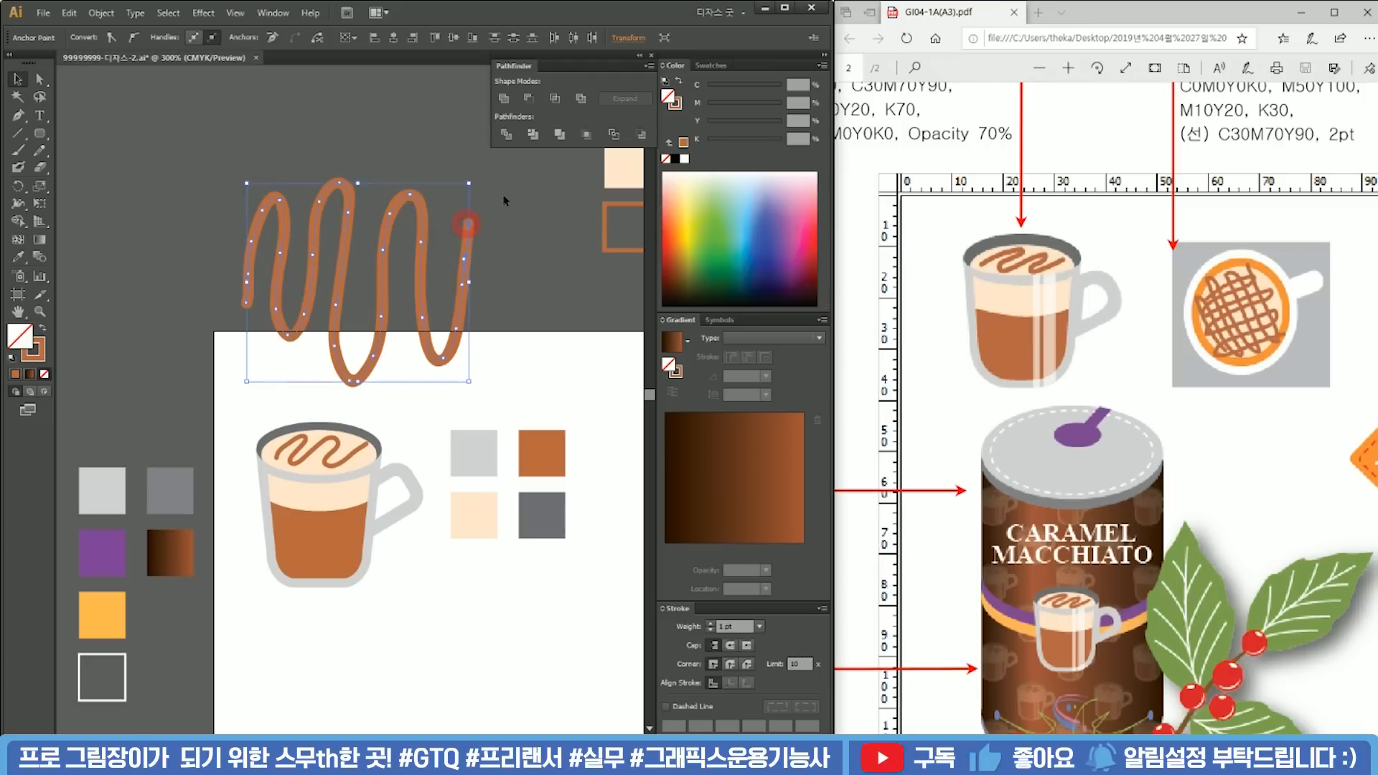
Step: Expand the zigzag line's appearance into a filled brown shape
left_click(102, 12)
left_click(143, 184)
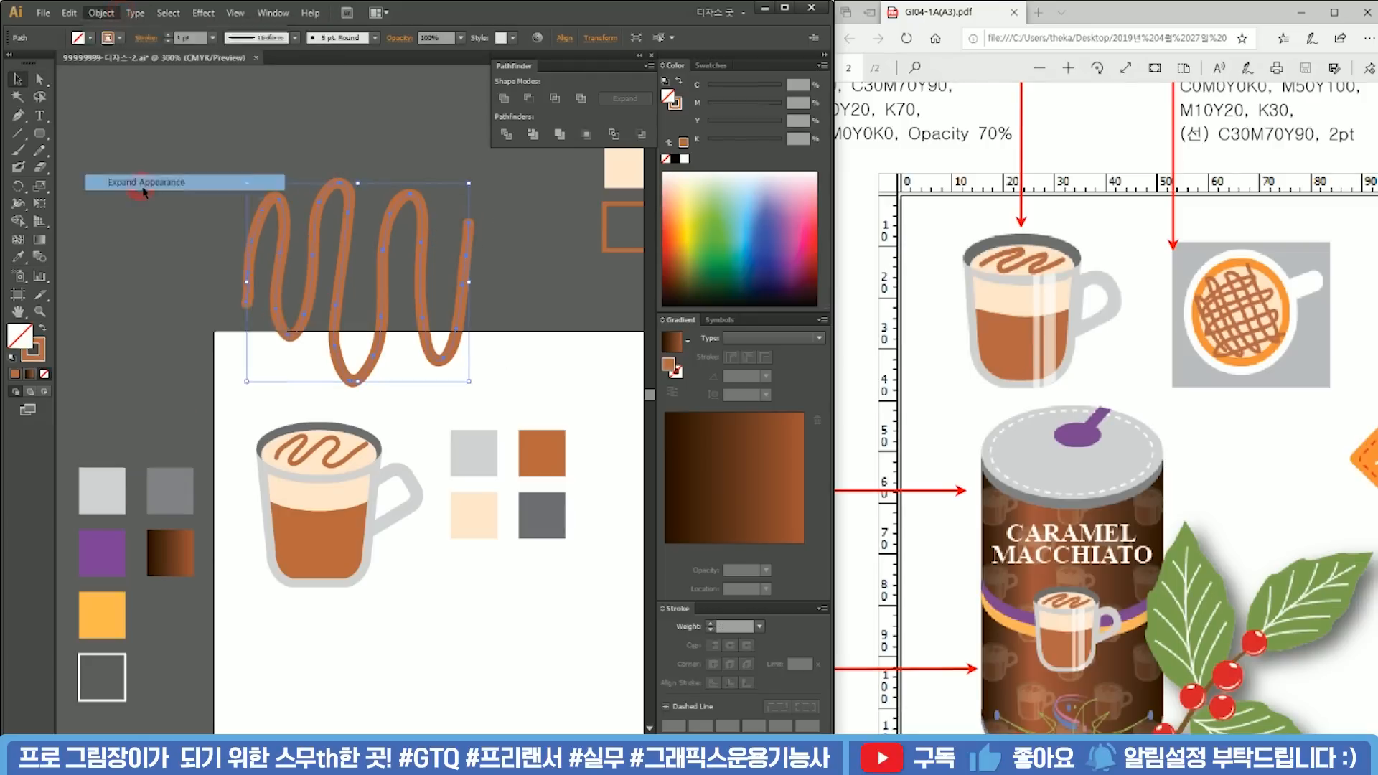
left_click(317, 140)
left_click(343, 273)
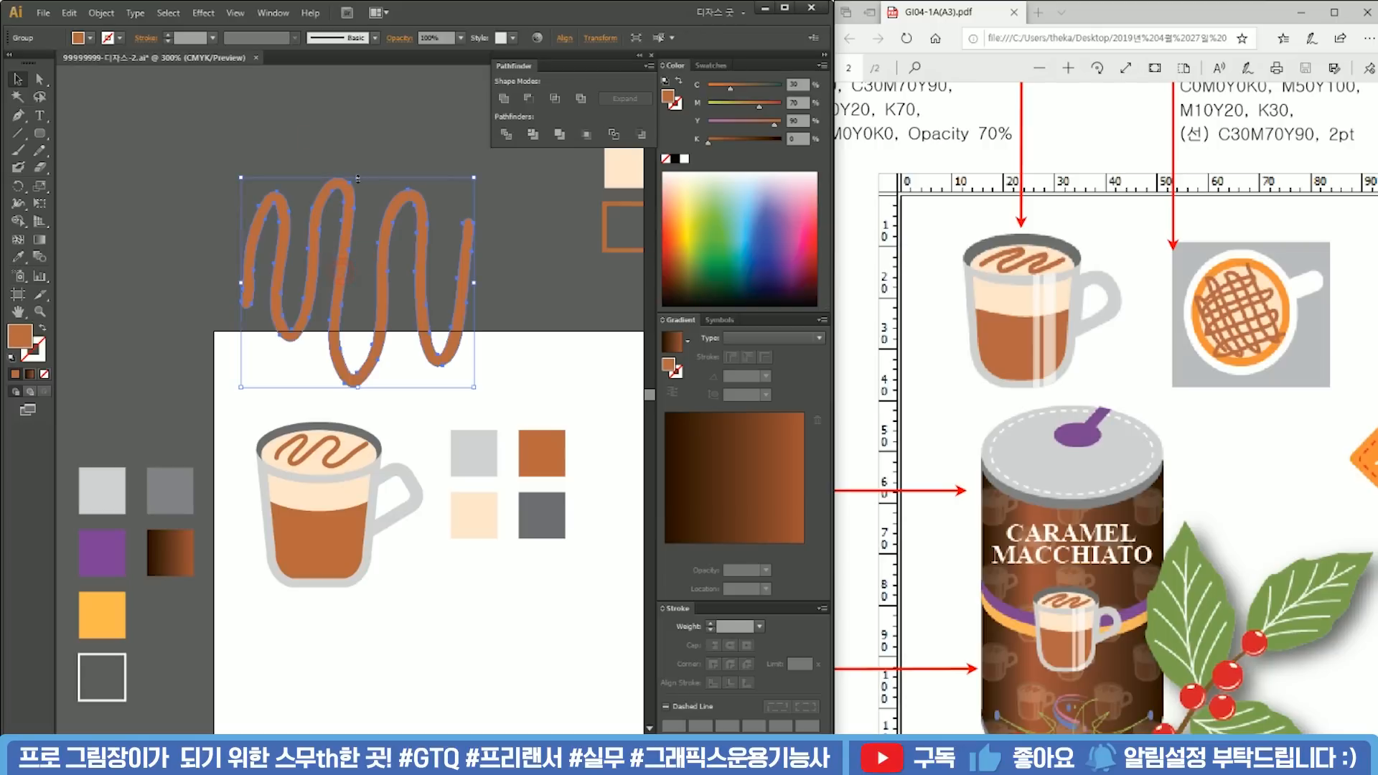
Step: Stretch the zigzag slightly taller and overlay a copy rotated crosswise to form a lattice, with both shapes selected
left_click_drag(357, 177, 366, 154)
left_click(532, 230)
left_click_drag(422, 244, 515, 247)
left_click_drag(574, 150, 513, 340)
left_click_drag(520, 239, 409, 237)
left_click(512, 233)
left_click_drag(494, 390, 239, 185)
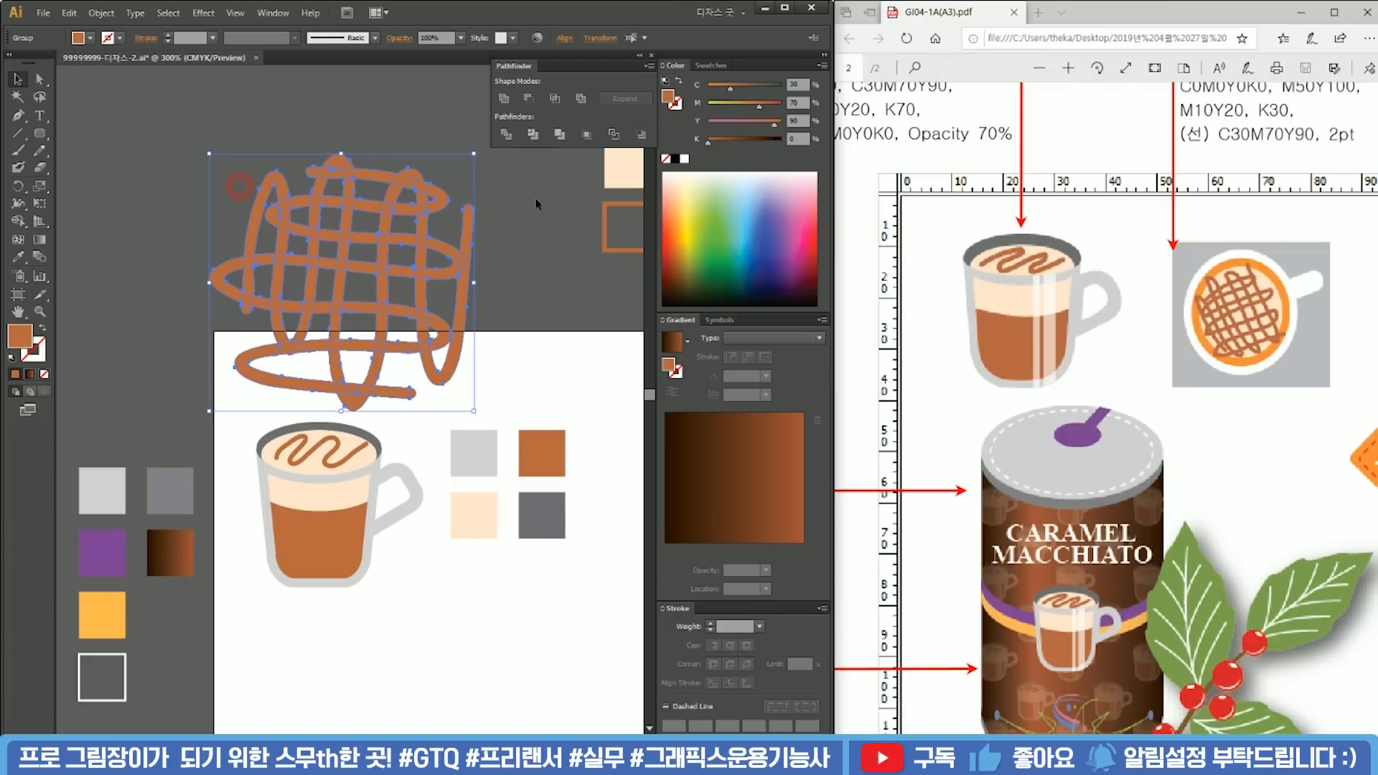
Step: Shrink the caramel lattice to about half size and move it to the artboard's upper edge, beside the mug
left_click_drag(473, 152, 335, 289)
left_click_drag(289, 350, 536, 344)
left_click(539, 266)
scroll(409, 392, "up", 1)
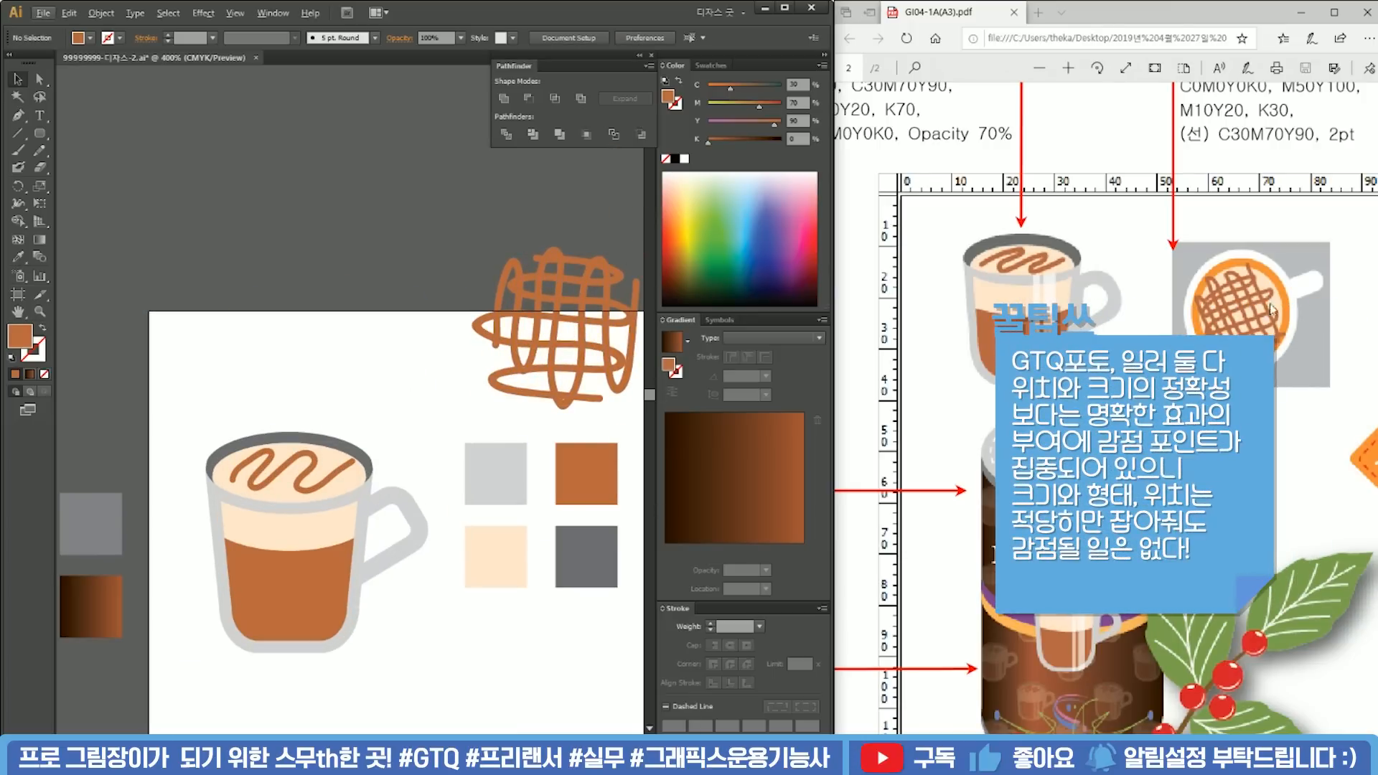
Step: Draw a narrow vertical rectangle over the mug's body, from the rim to just below the base
left_click(386, 387)
left_click_drag(367, 394, 456, 298)
scroll(385, 439, "up", 1)
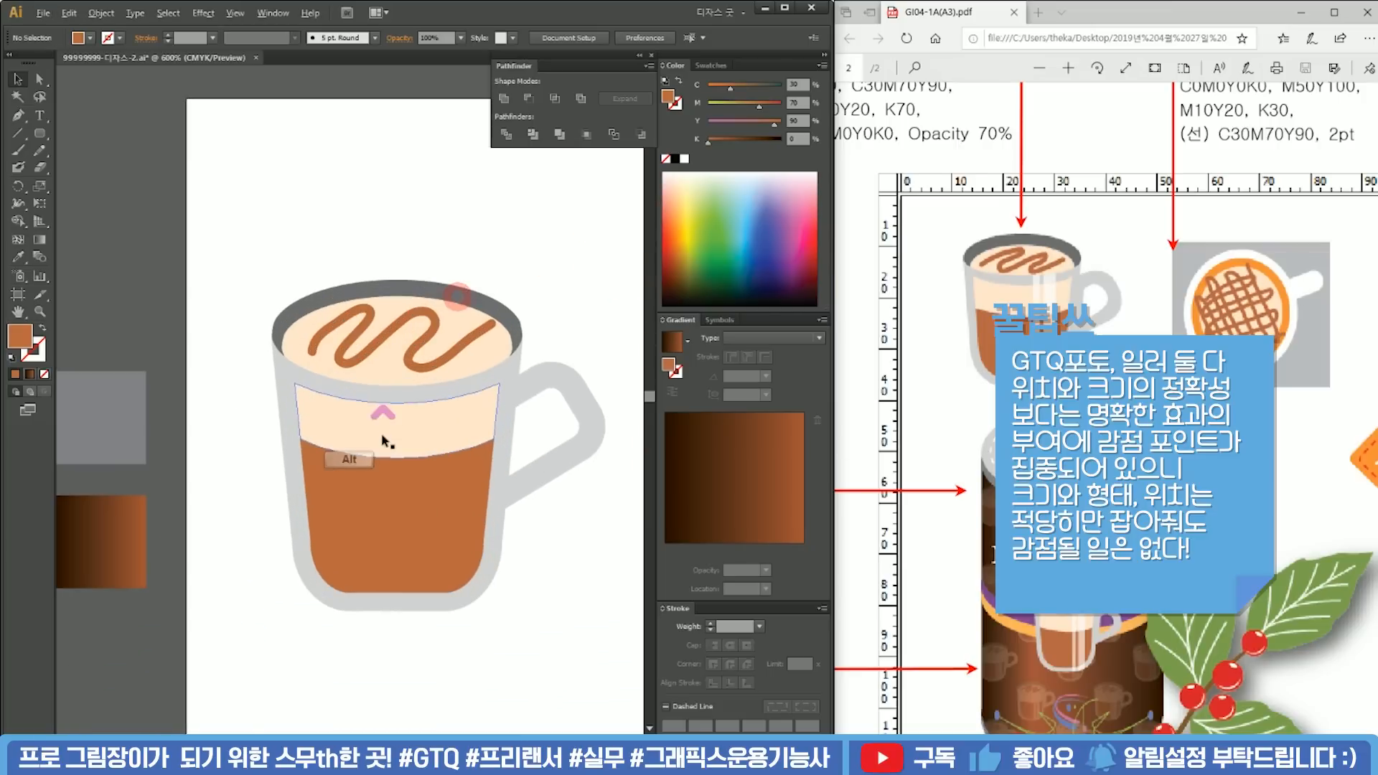
left_click_drag(439, 466, 390, 460)
scroll(390, 459, "up", 1)
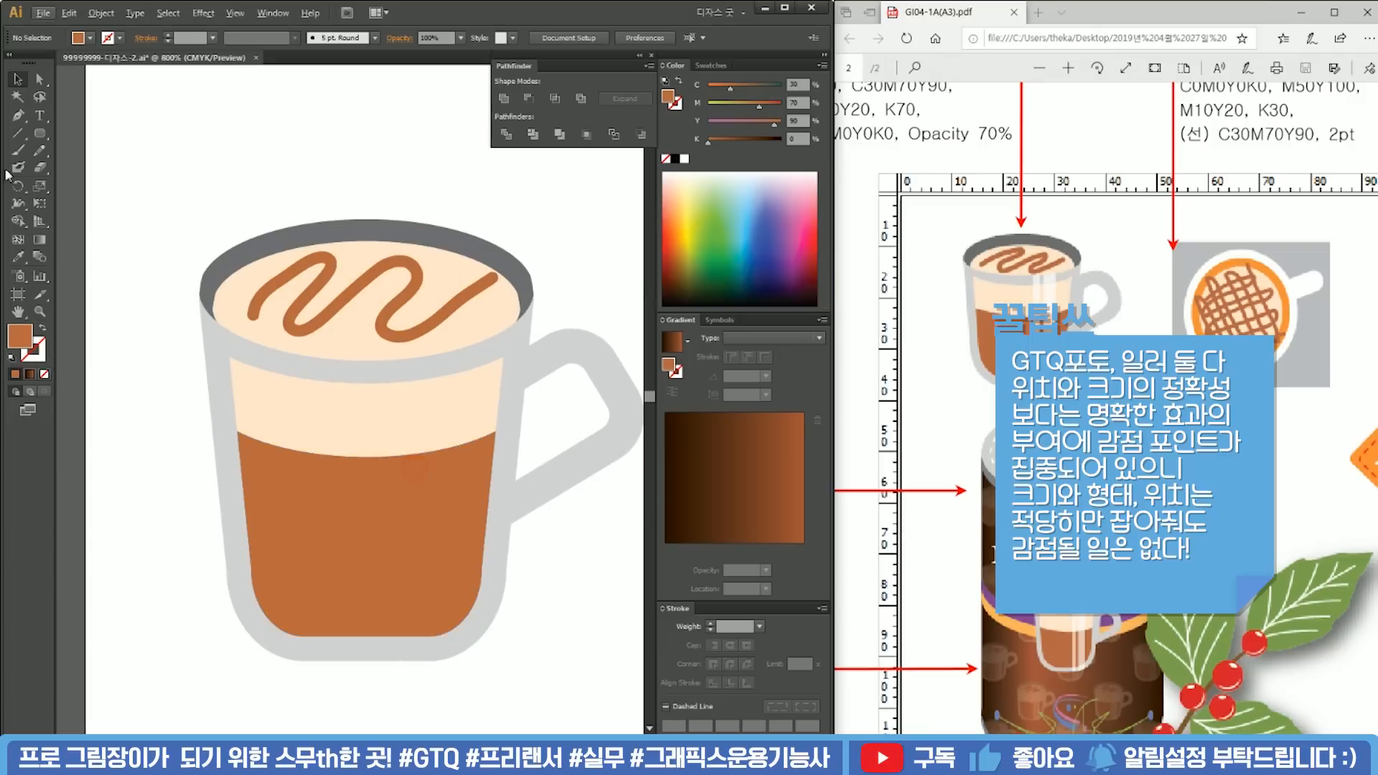
left_click_drag(46, 132, 98, 132)
left_click_drag(395, 348, 414, 671)
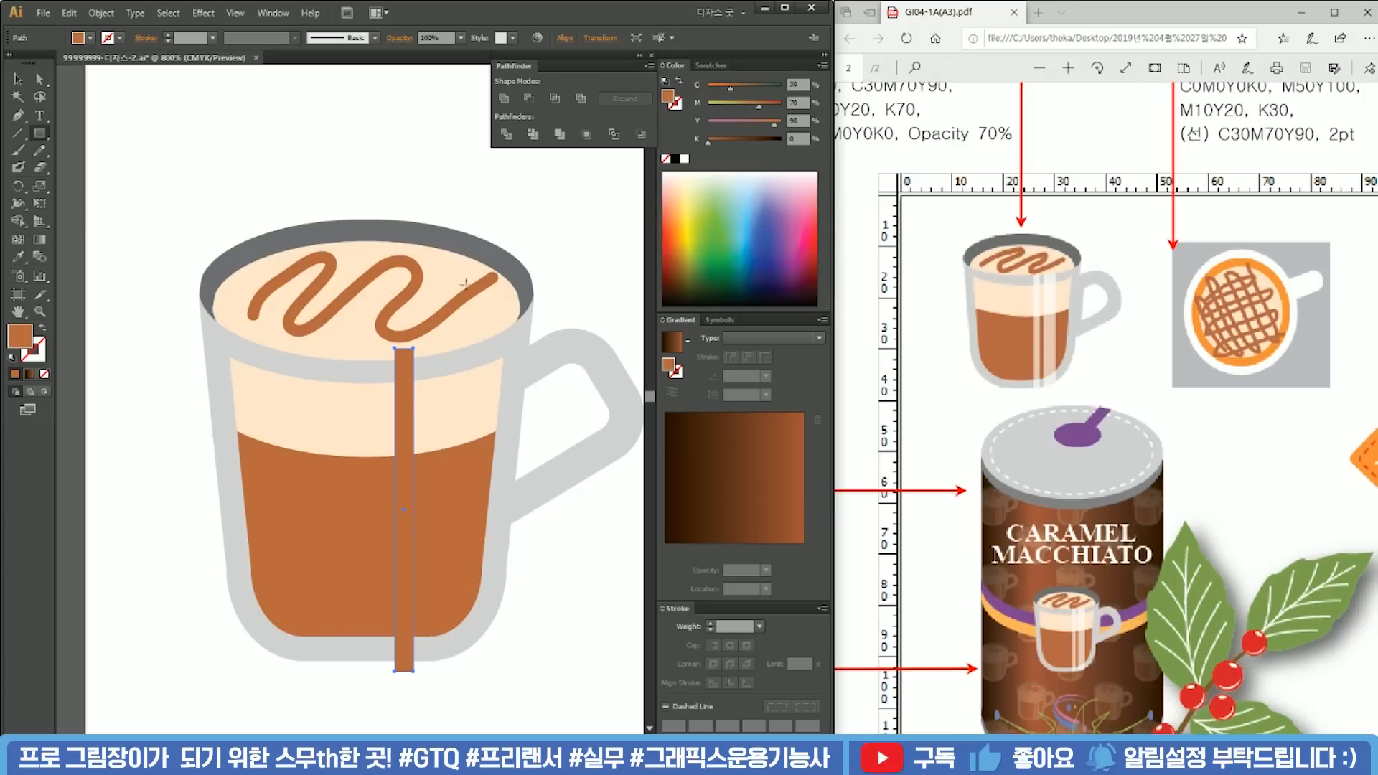
Step: Duplicate the narrow rectangle beside itself, widen the copy, and extend both stripes upward
left_click_drag(406, 423, 436, 422)
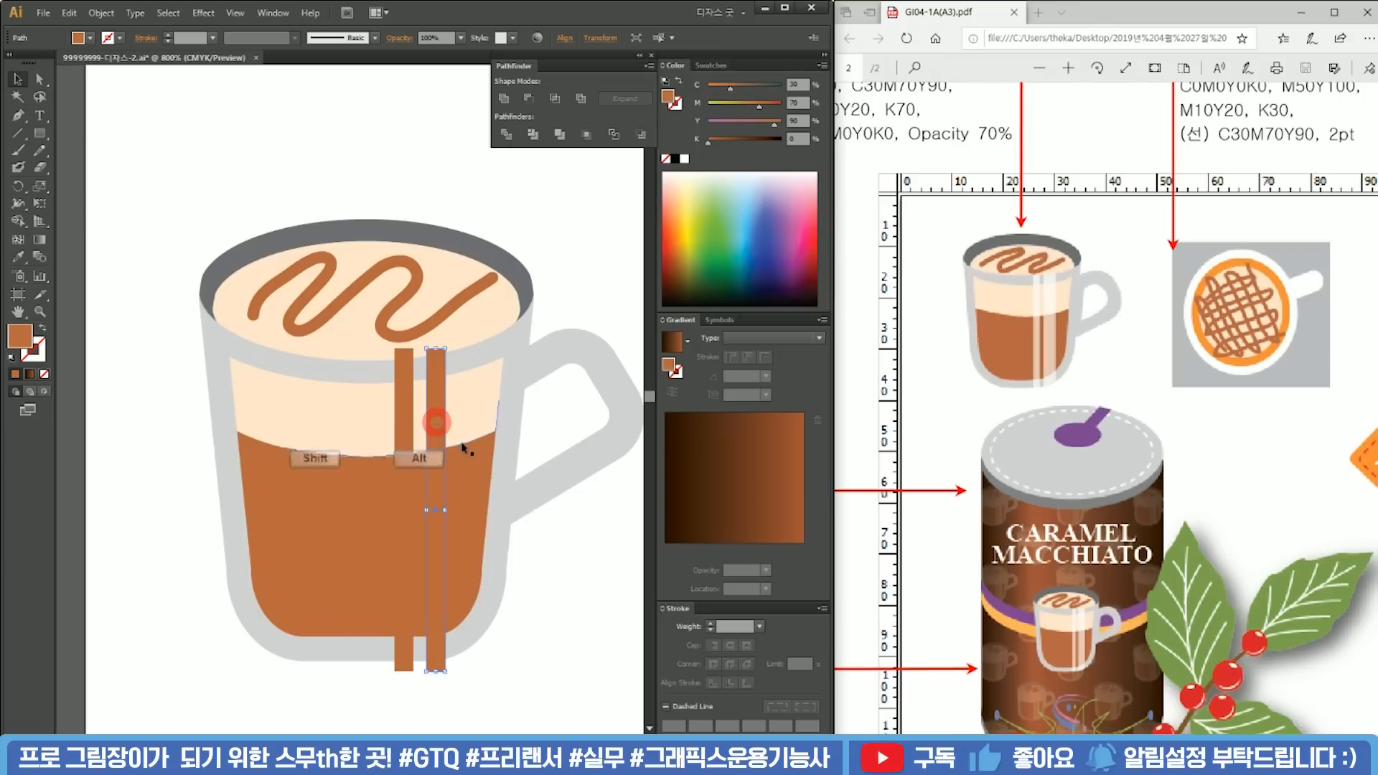
left_click_drag(447, 510, 462, 509)
left_click(400, 422, "shift")
left_click_drag(428, 348, 429, 331)
left_click_drag(579, 493, 422, 483)
Step: Fill both stripes with white (C0 M0 Y0 K0)
scroll(444, 507, "down", 2)
scroll(415, 497, "down", 1)
scroll(349, 470, "up", 1)
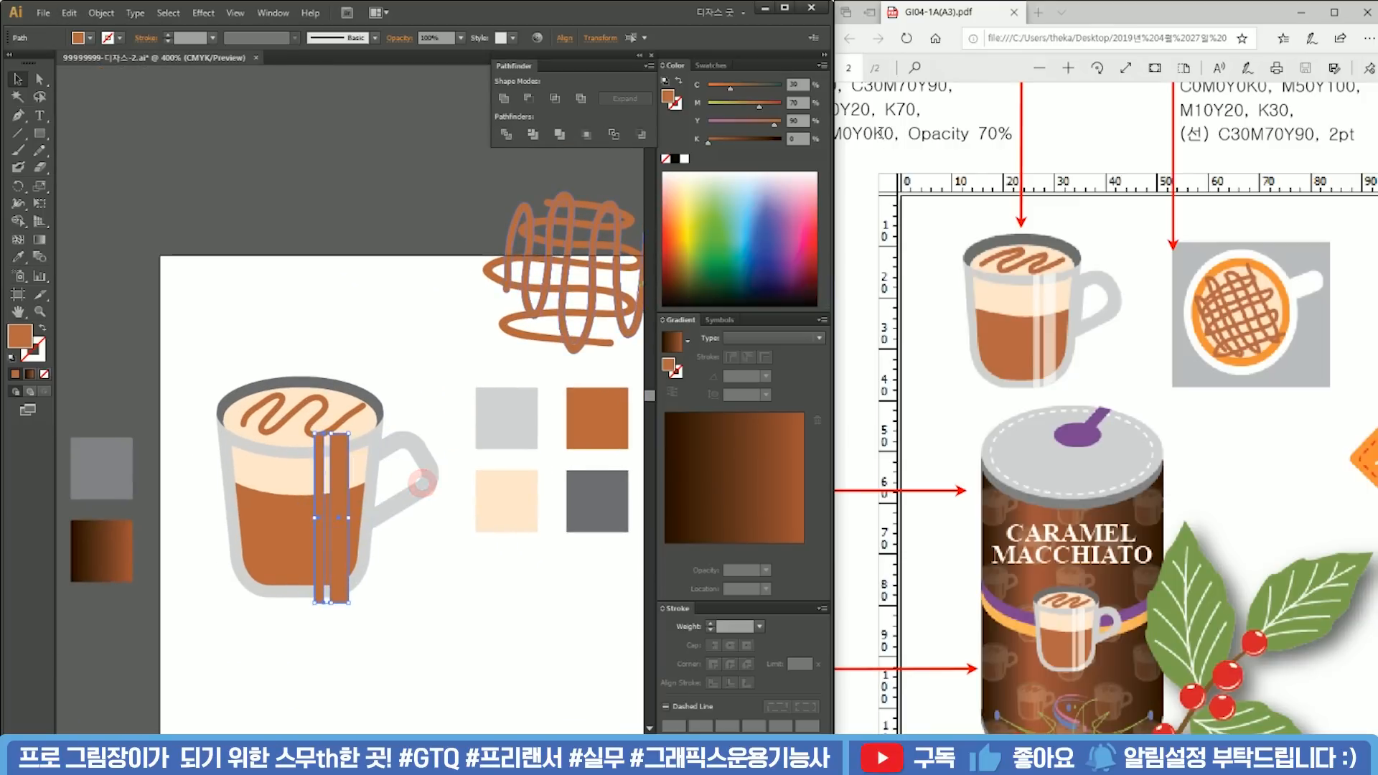
double_click(19, 343)
left_click_drag(263, 357, 131, 274)
left_click(492, 300)
scroll(388, 417, "up", 3)
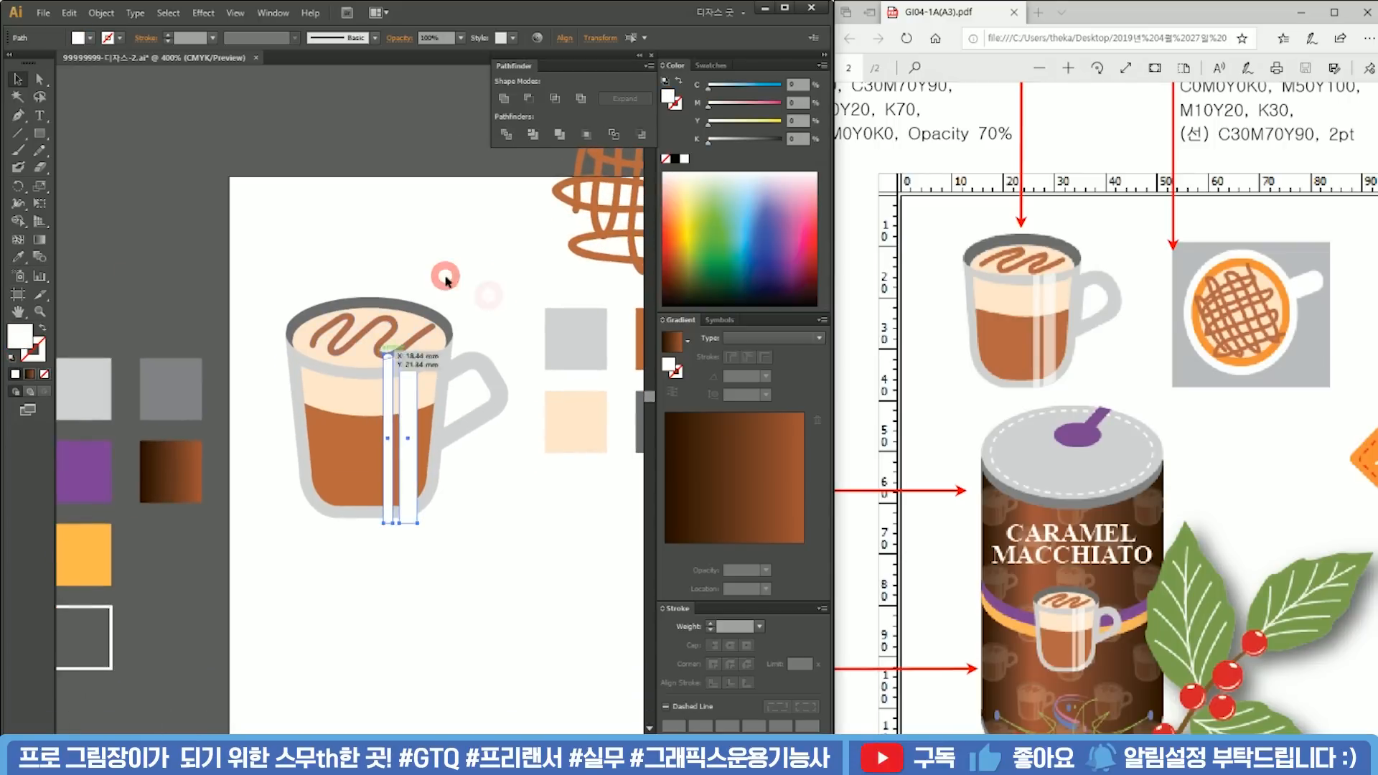
Step: Unite in-place copies of the mug body, foam and coffee into a single silhouette
key("ctrl+shift+a")
left_click(413, 307)
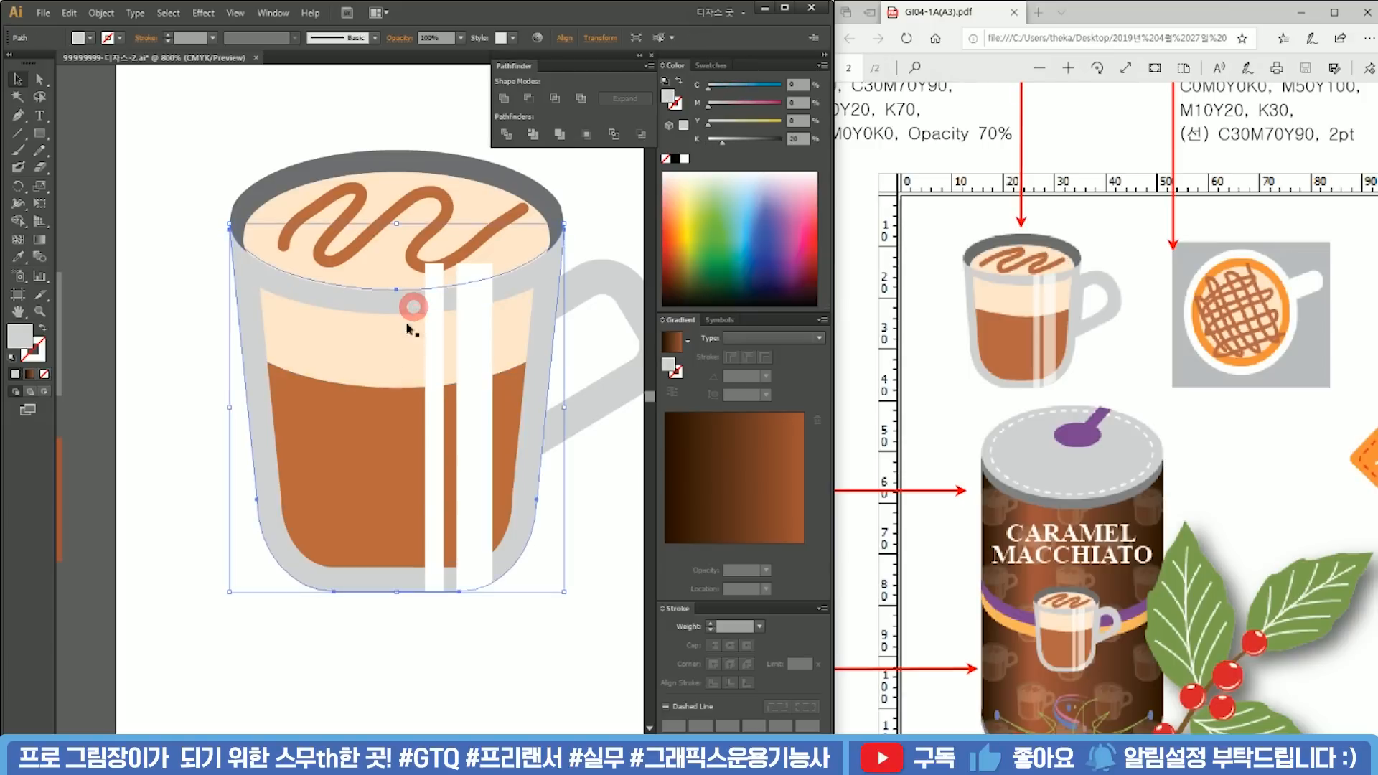
left_click(387, 367, "shift")
left_click(375, 448, "shift")
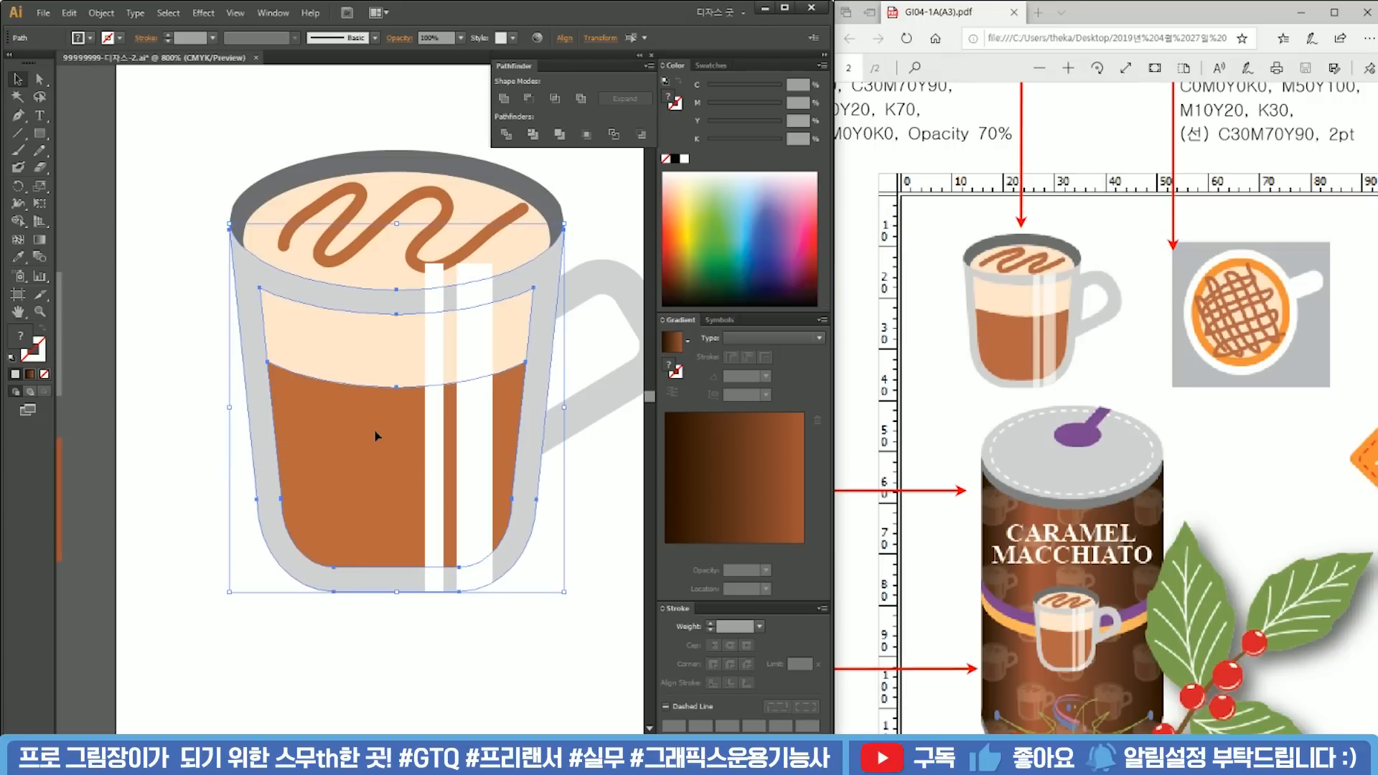
left_click(504, 96)
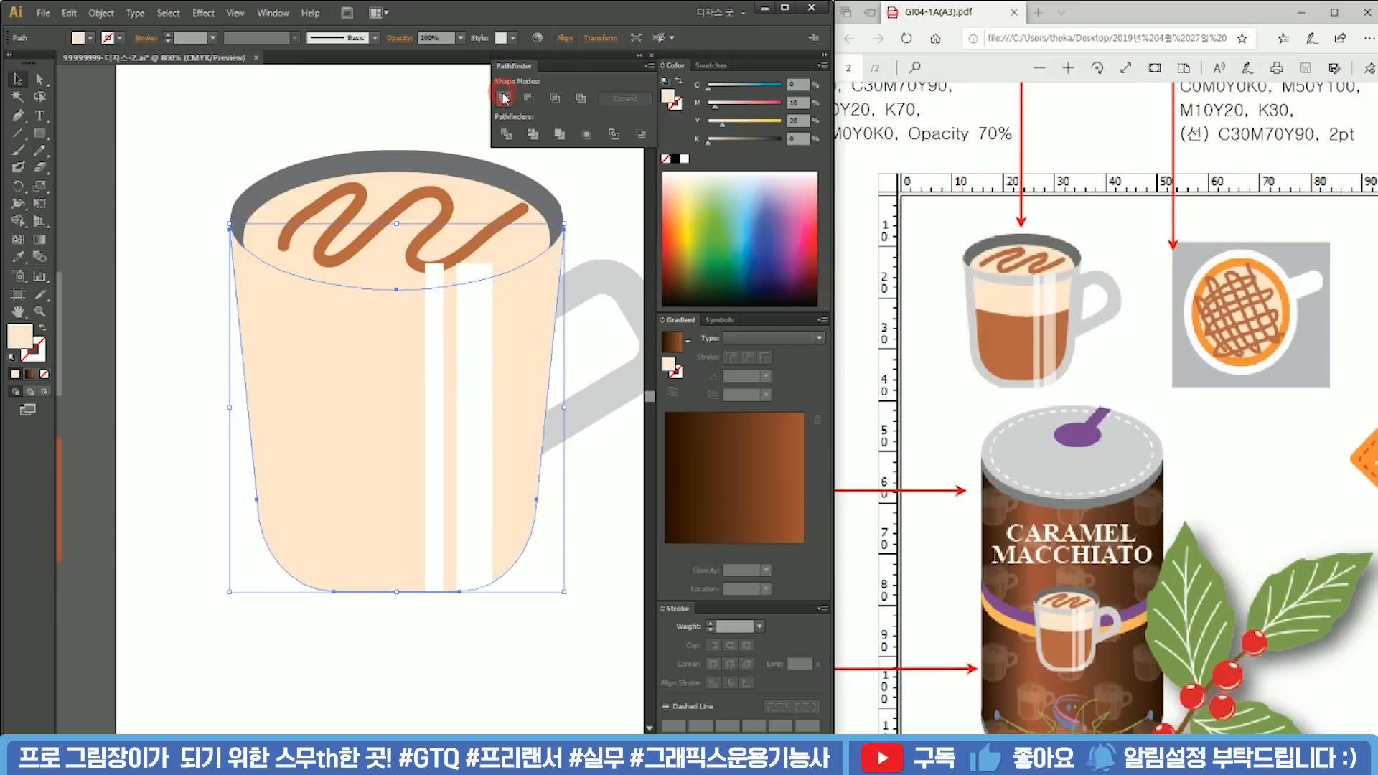
Step: Bring the united mug silhouette to the front and add both white stripes to the selection
right_click(390, 376)
left_click(487, 576)
left_click(585, 578)
left_click(477, 600, "shift")
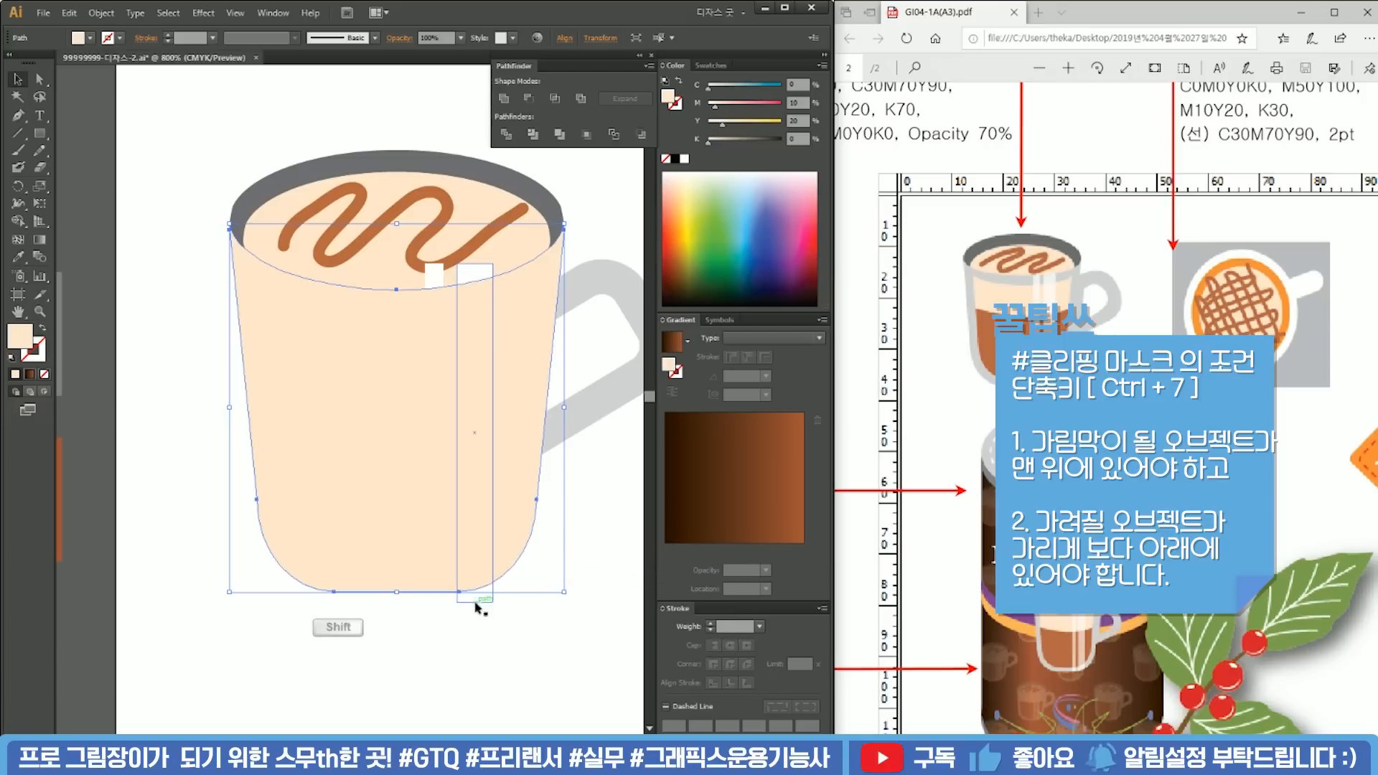
left_click(441, 603, "shift")
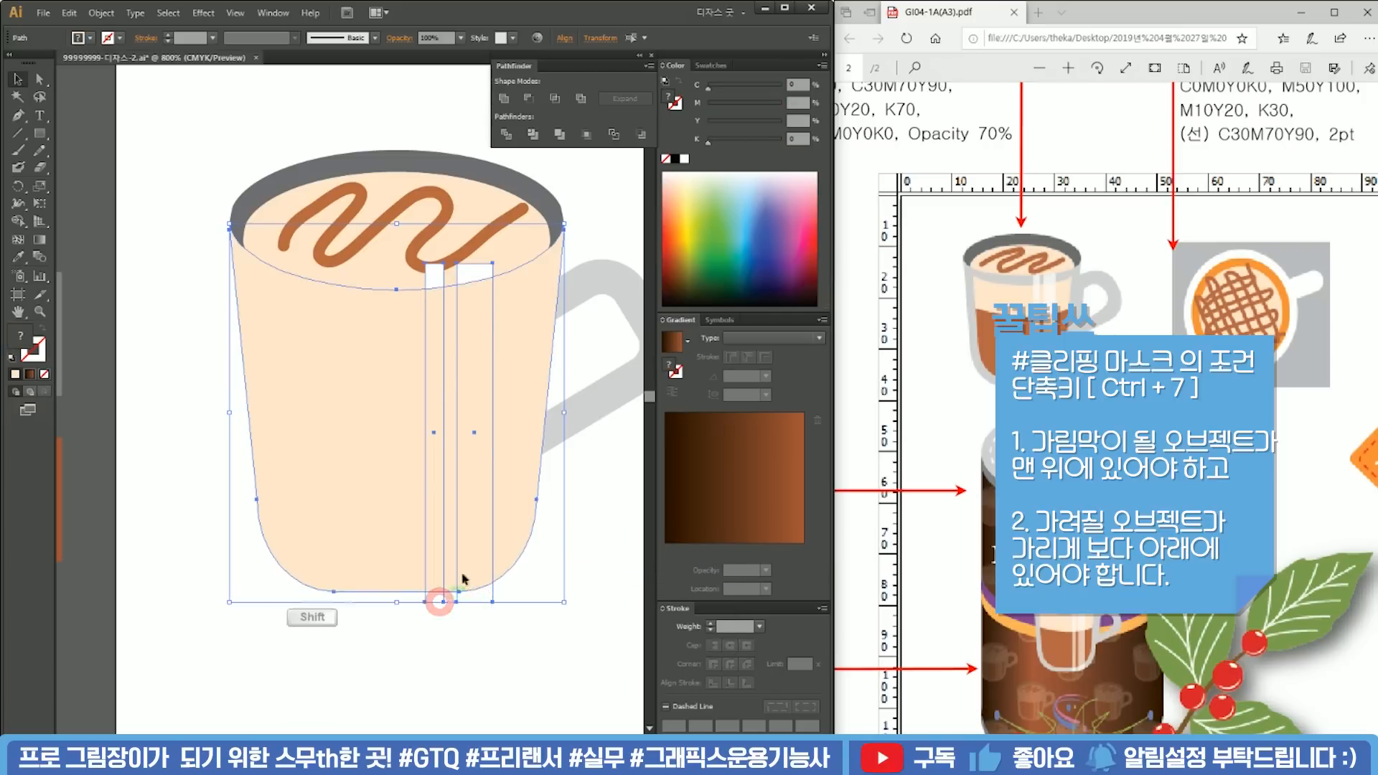
key("ctrl+7")
key("ctrl+7")
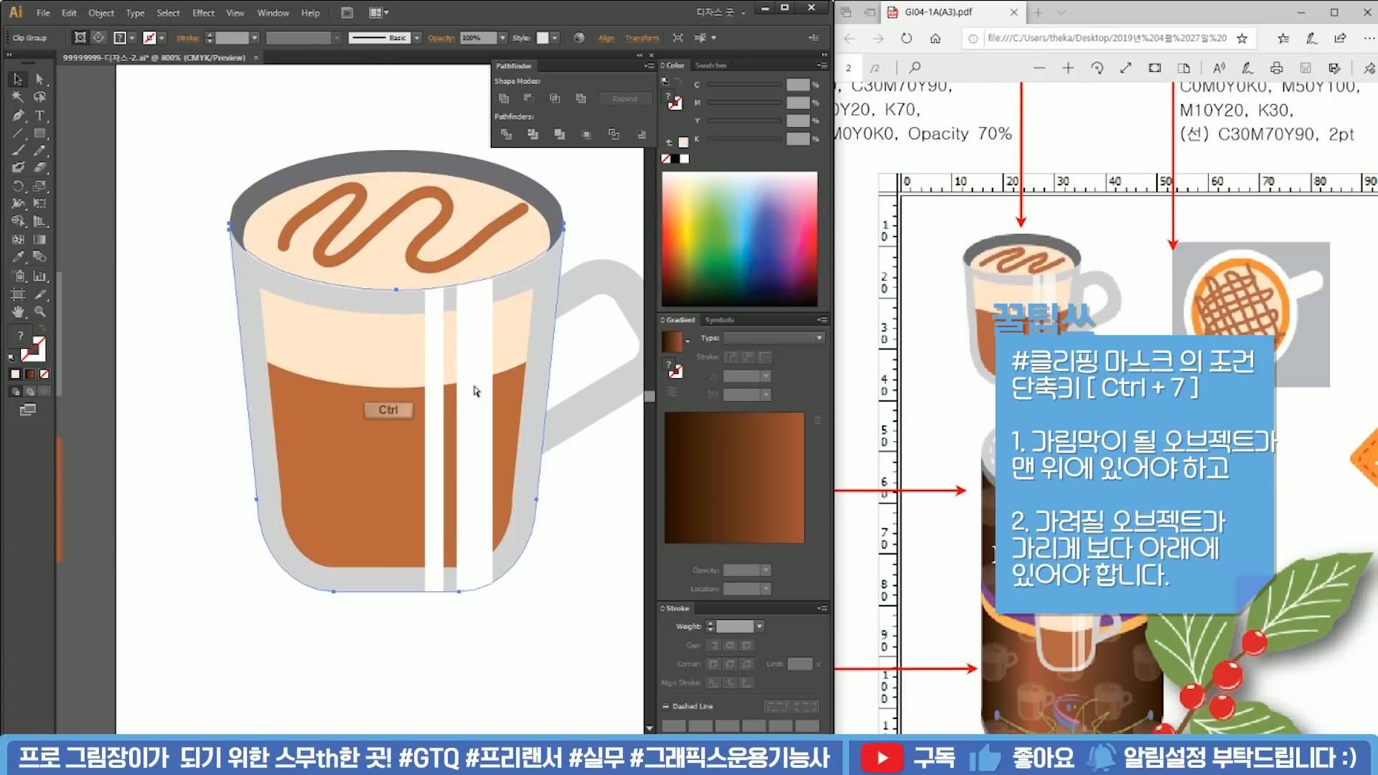
key("ctrl+z")
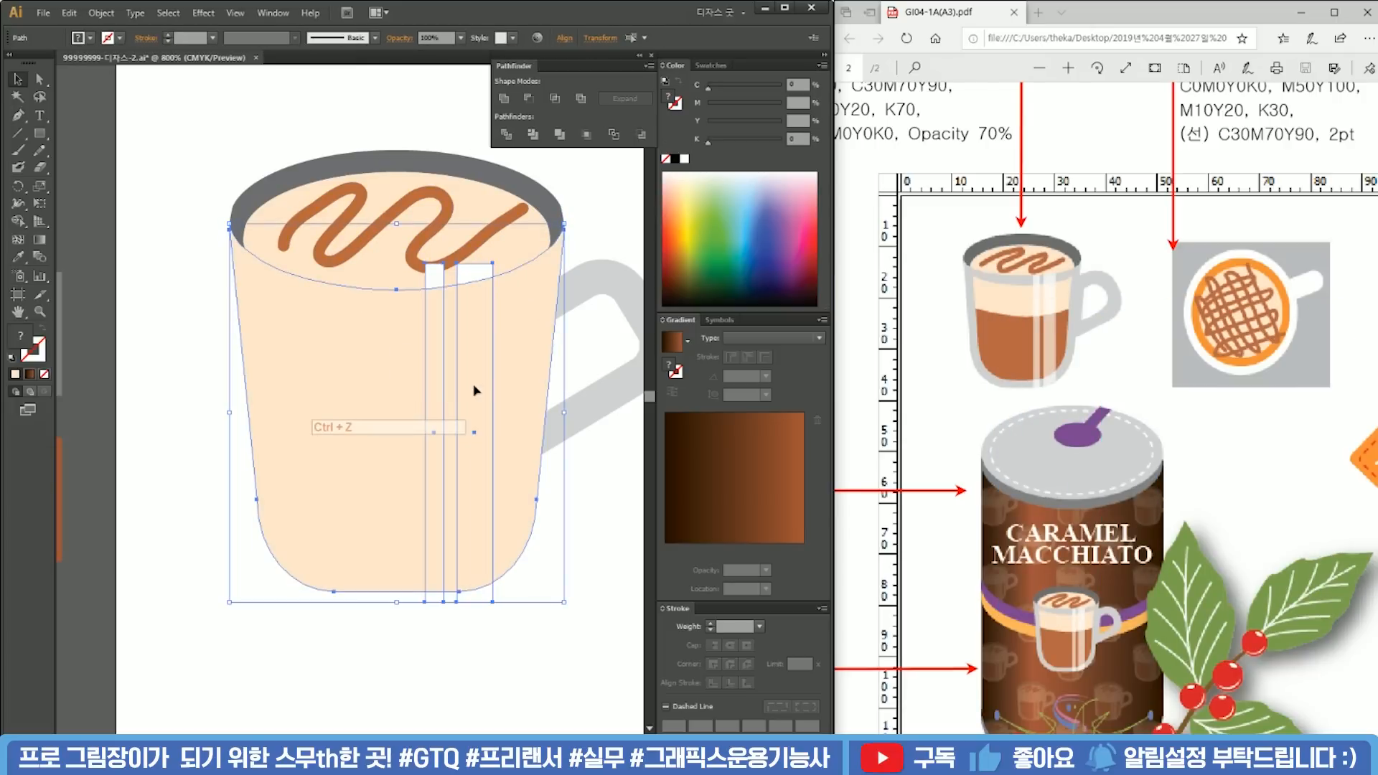
Step: Make a clipping mask that trims the two white stripes to the mug silhouette, and deselect
right_click(474, 387)
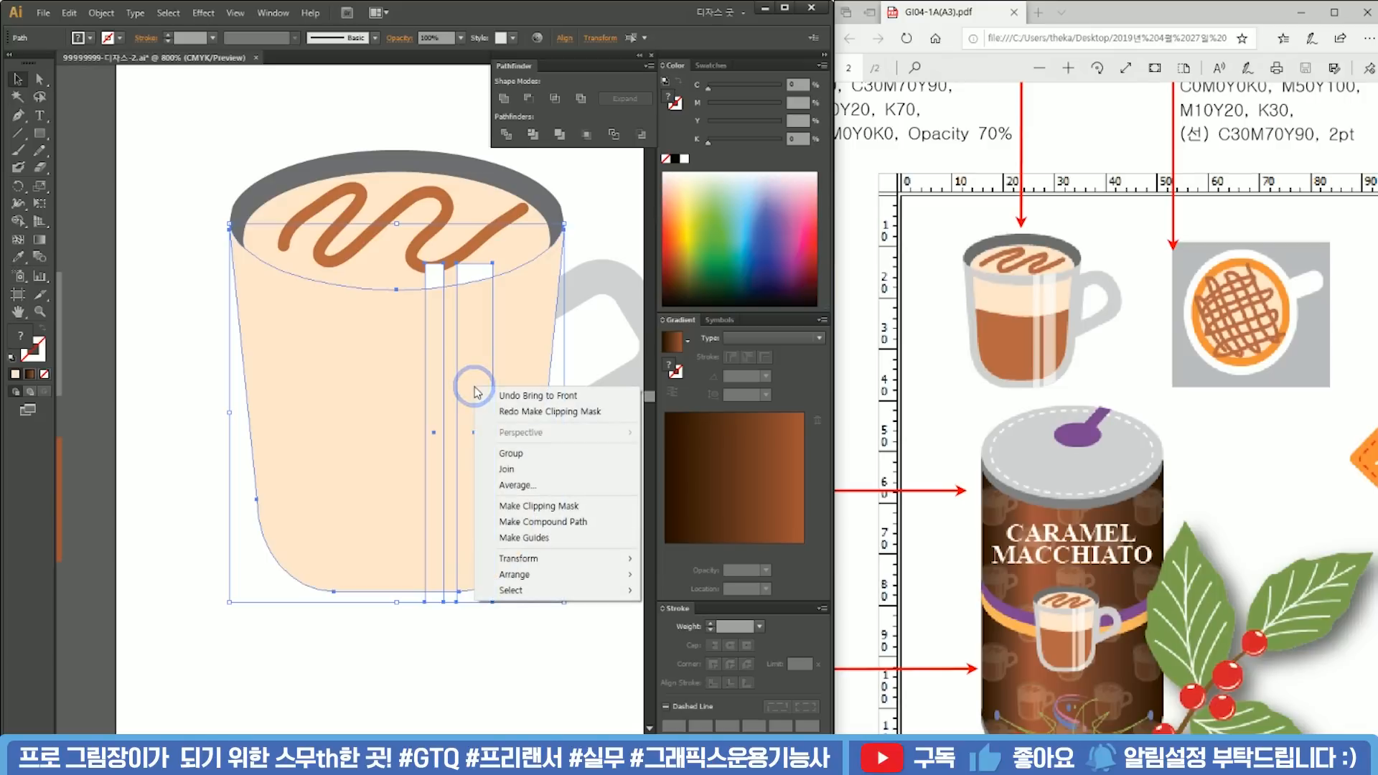
left_click(556, 507)
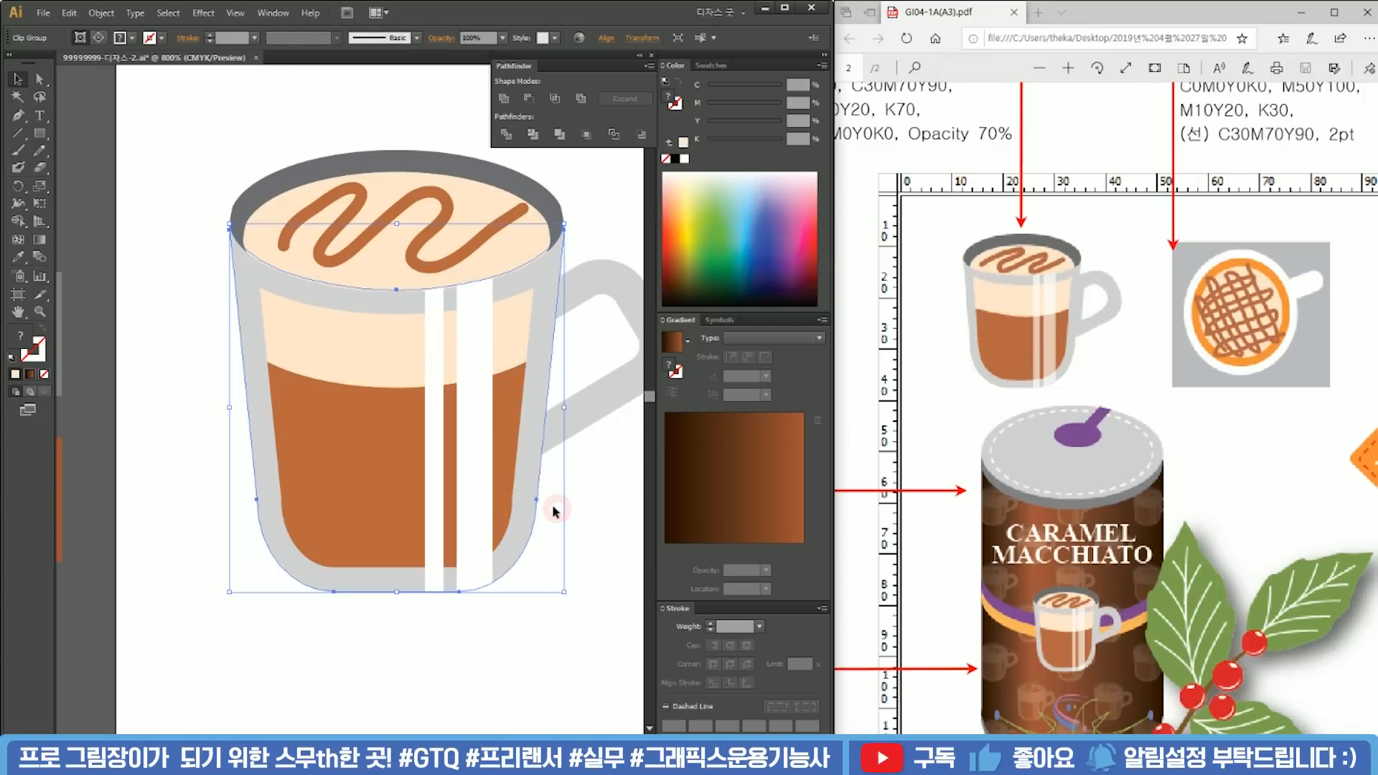
left_click(595, 584)
Step: Isolate the clip group, set both white stripes to 70% opacity, and leave isolation
double_click(486, 509)
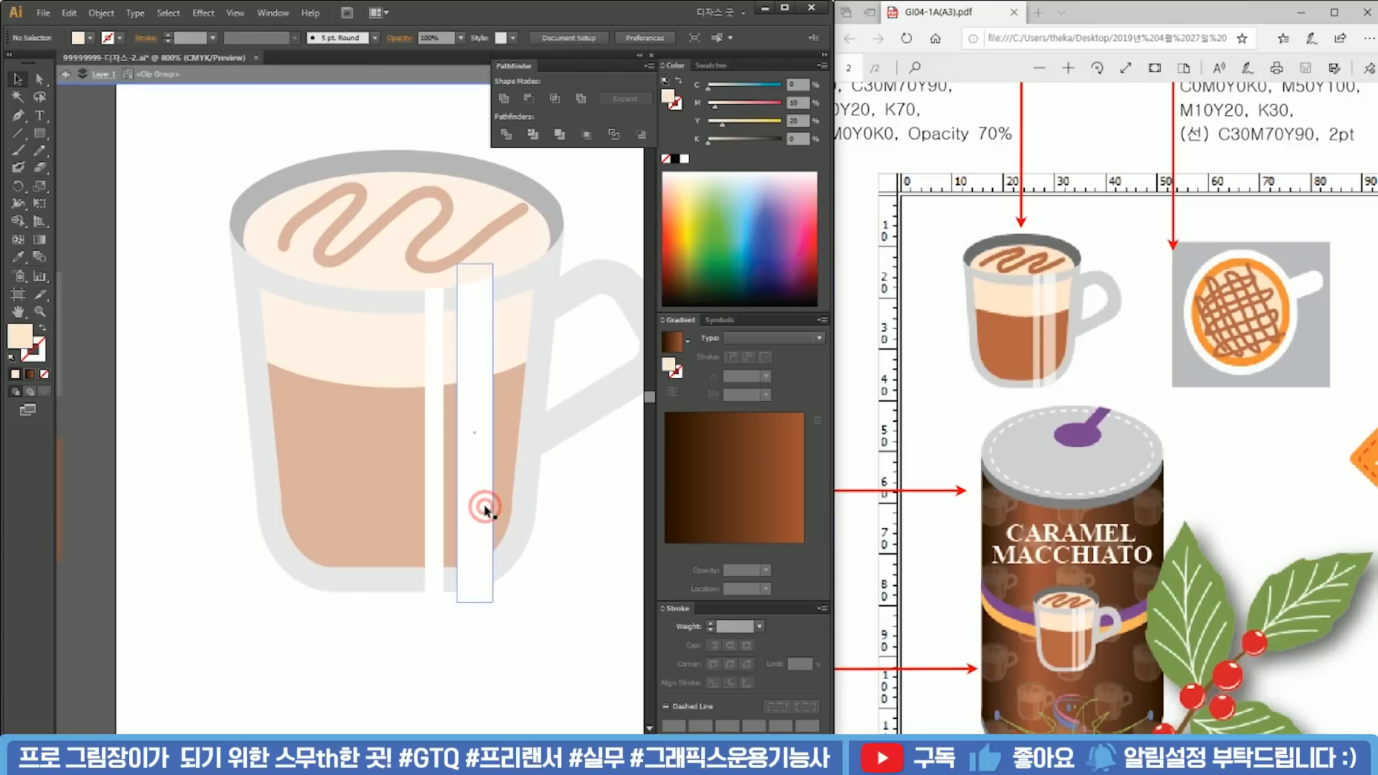
left_click(480, 485)
left_click(437, 486, "shift")
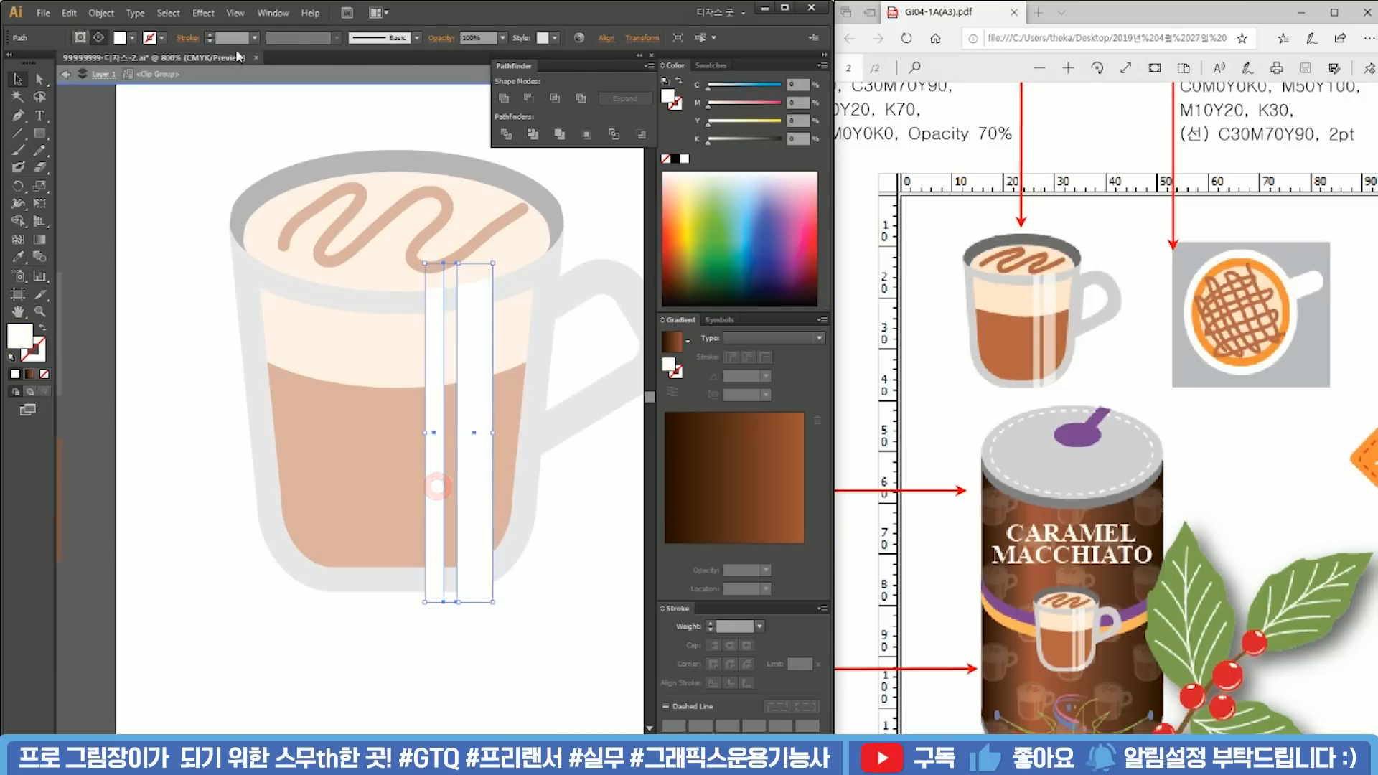
left_click_drag(489, 38, 399, 44)
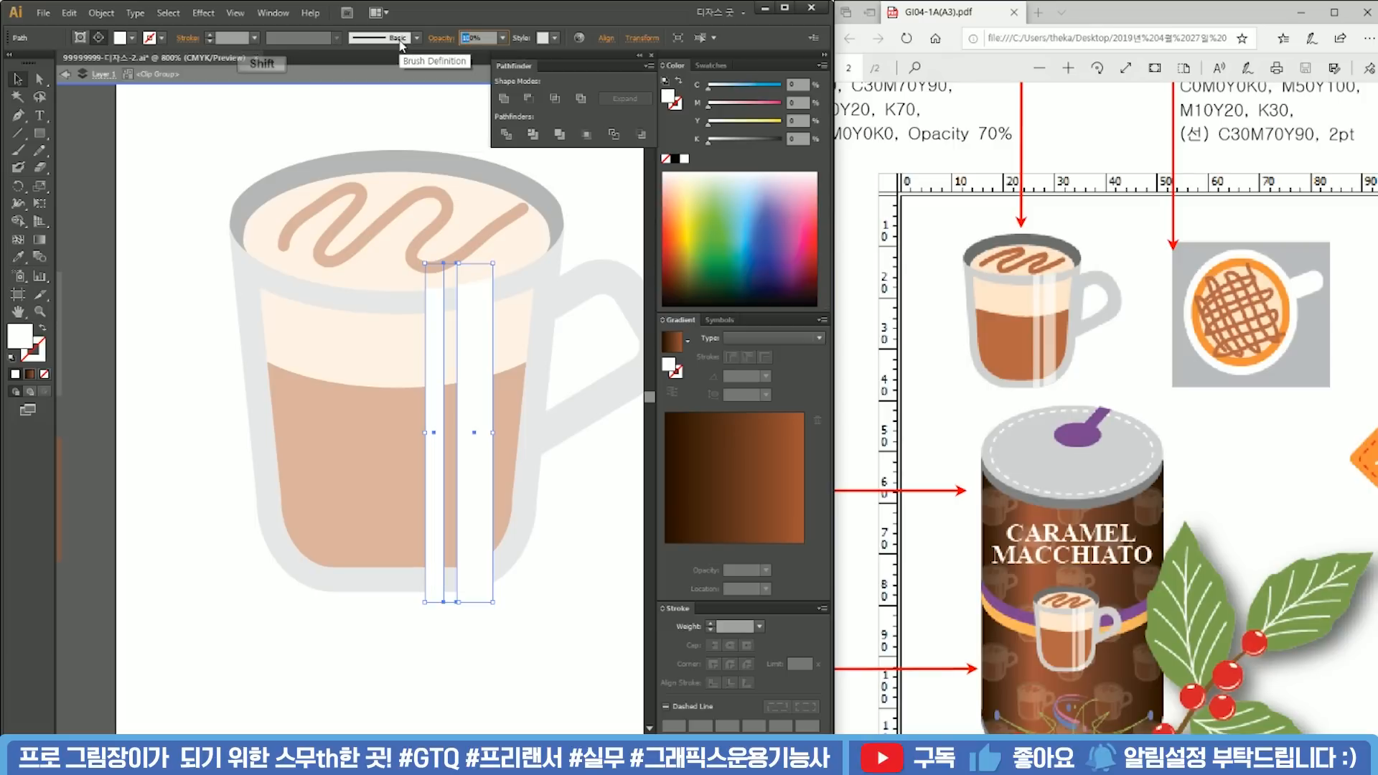
type("70")
key("Return")
double_click(574, 593)
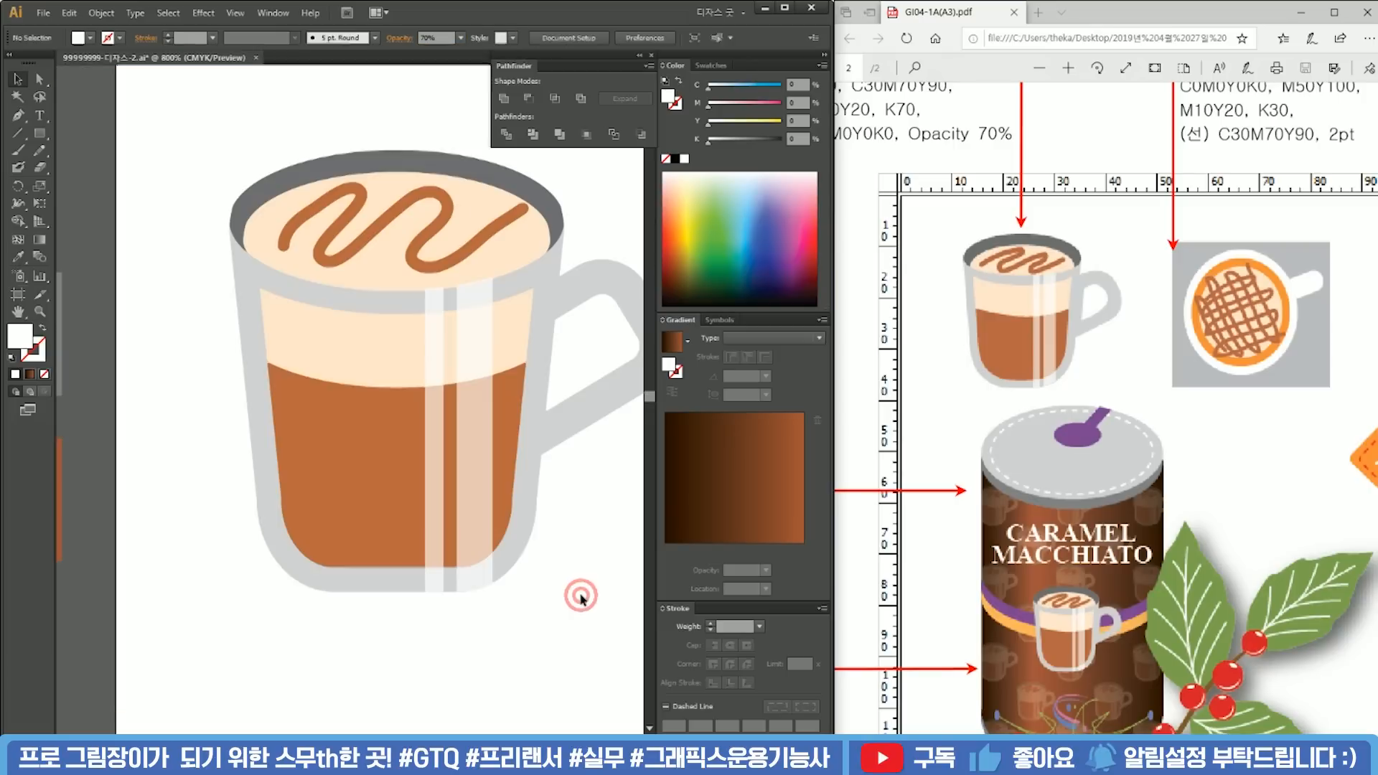
Step: Delete the finished mug's colour swatches beside it on the artboard
key("ctrl+minus")
scroll(498, 574, "down", 2)
left_click_drag(588, 596, 355, 363)
left_click(523, 608)
left_click_drag(557, 614, 424, 591)
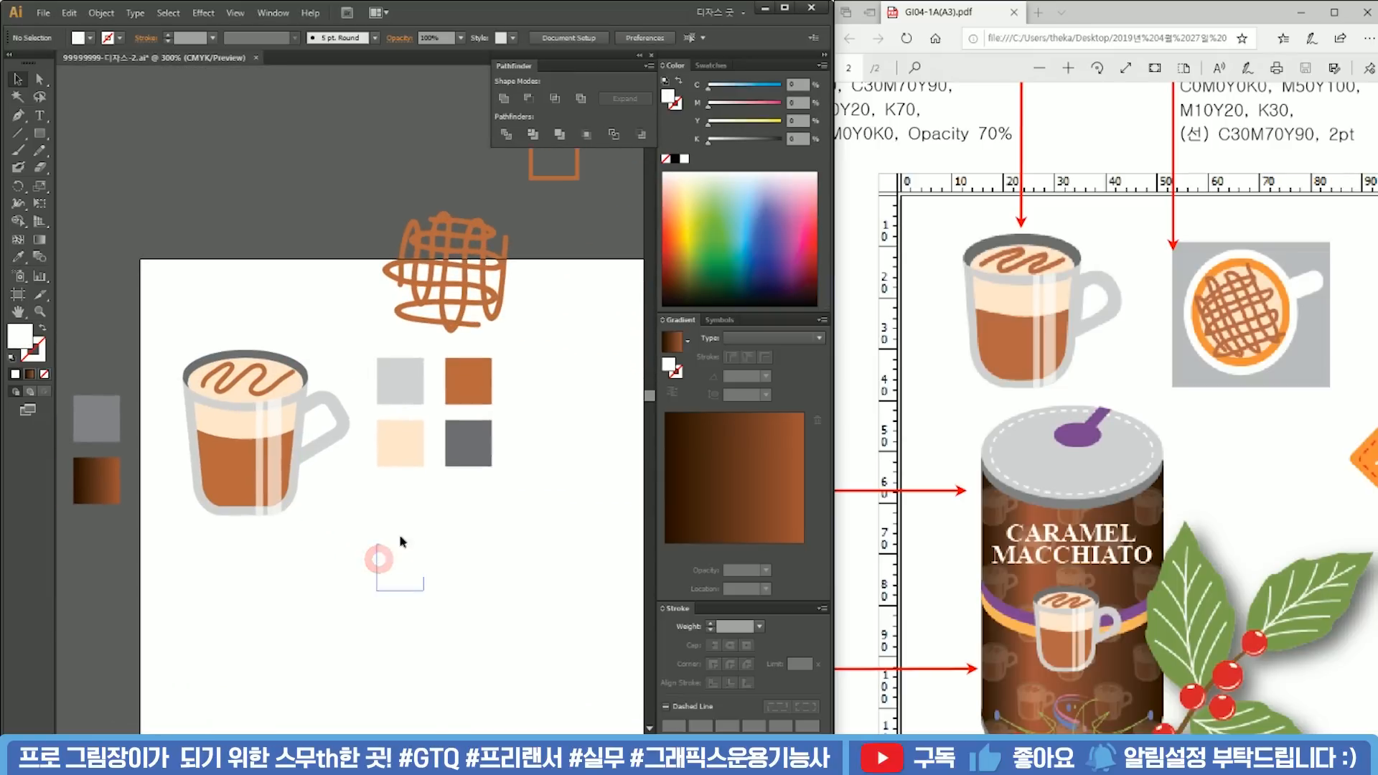
scroll(501, 495, "down", 2)
left_click_drag(531, 533, 445, 439)
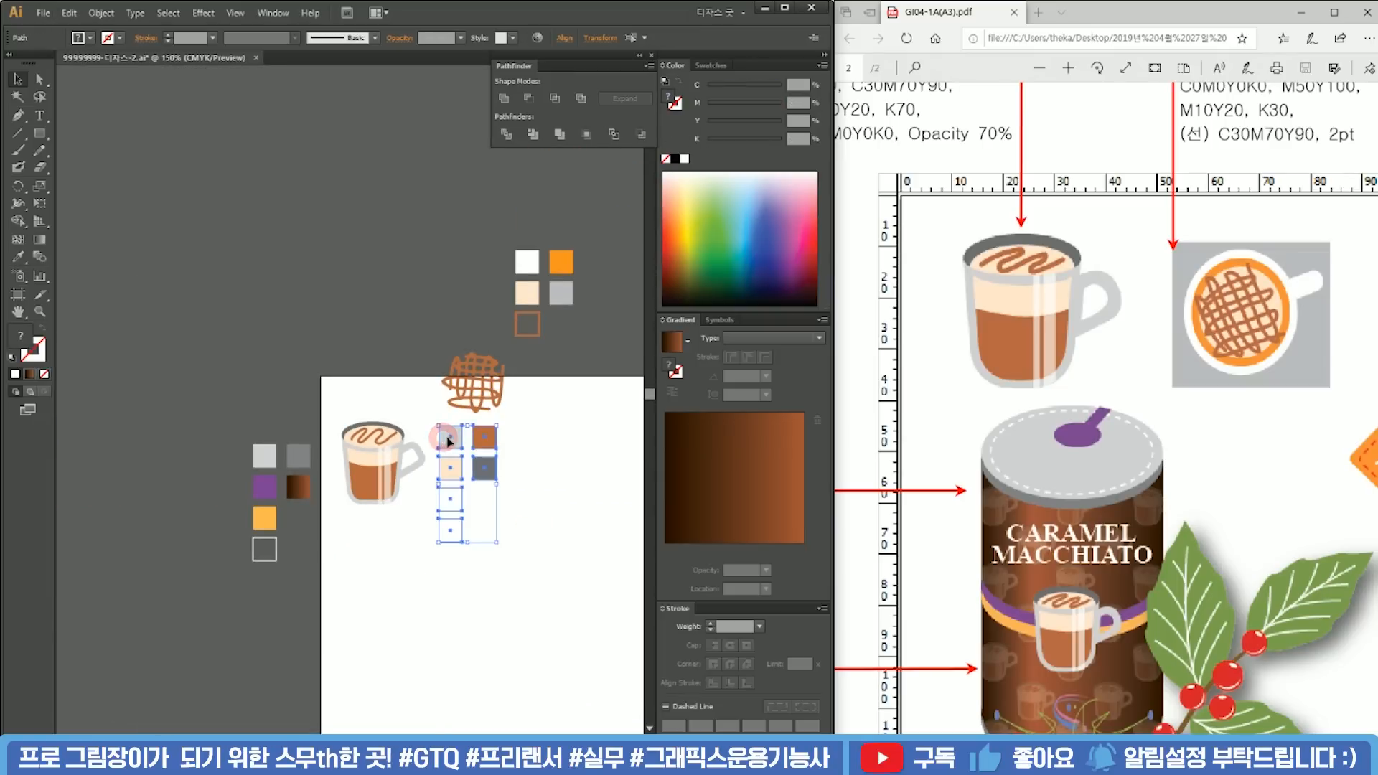
key("Delete")
Step: Move the top-view cup's five colour swatches next to the caramel lattice and save the document
left_click_drag(596, 385, 508, 259)
left_click_drag(573, 337, 443, 471)
left_click(539, 448)
scroll(538, 448, "up", 1)
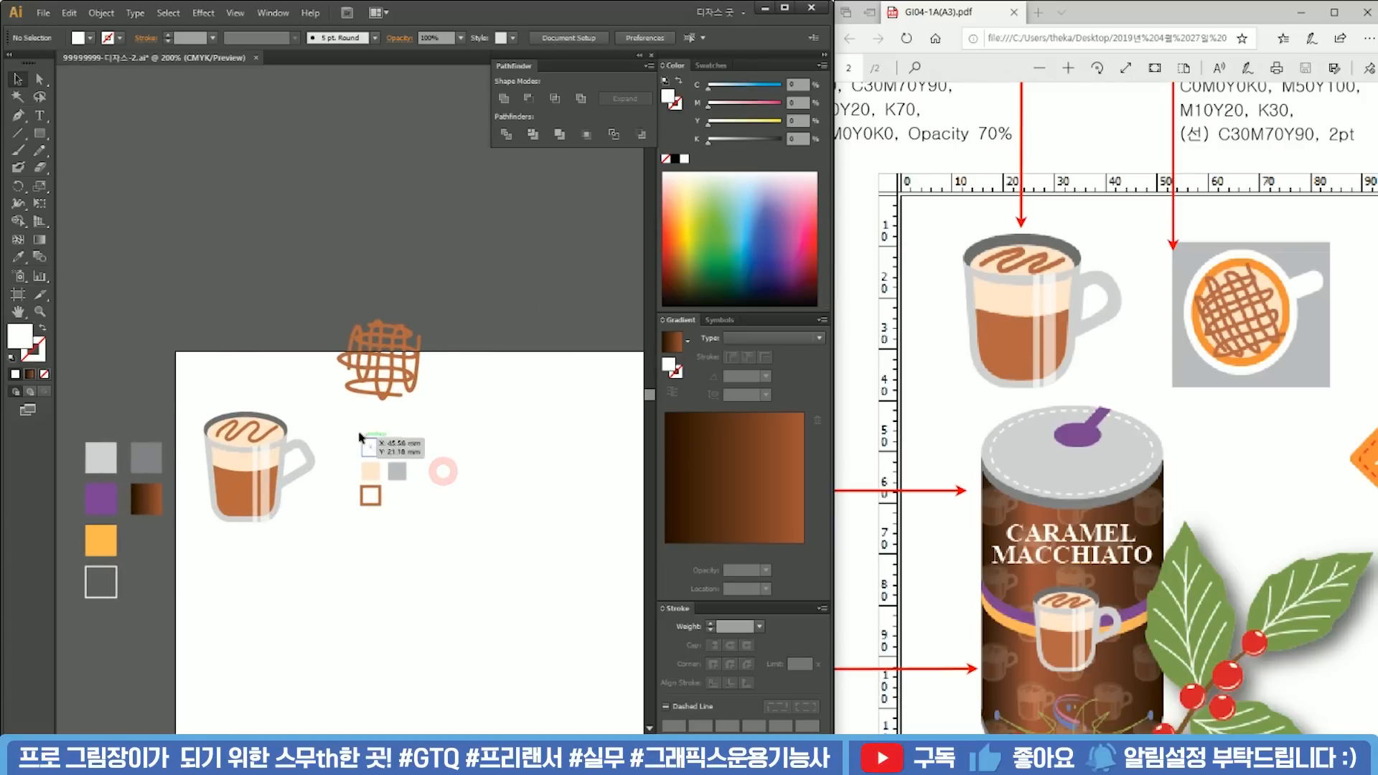
left_click_drag(341, 416, 443, 563)
mouse_move(399, 450)
left_mouse_down()
mouse_move(486, 351)
mouse_move(475, 352)
left_mouse_up()
left_click(507, 397)
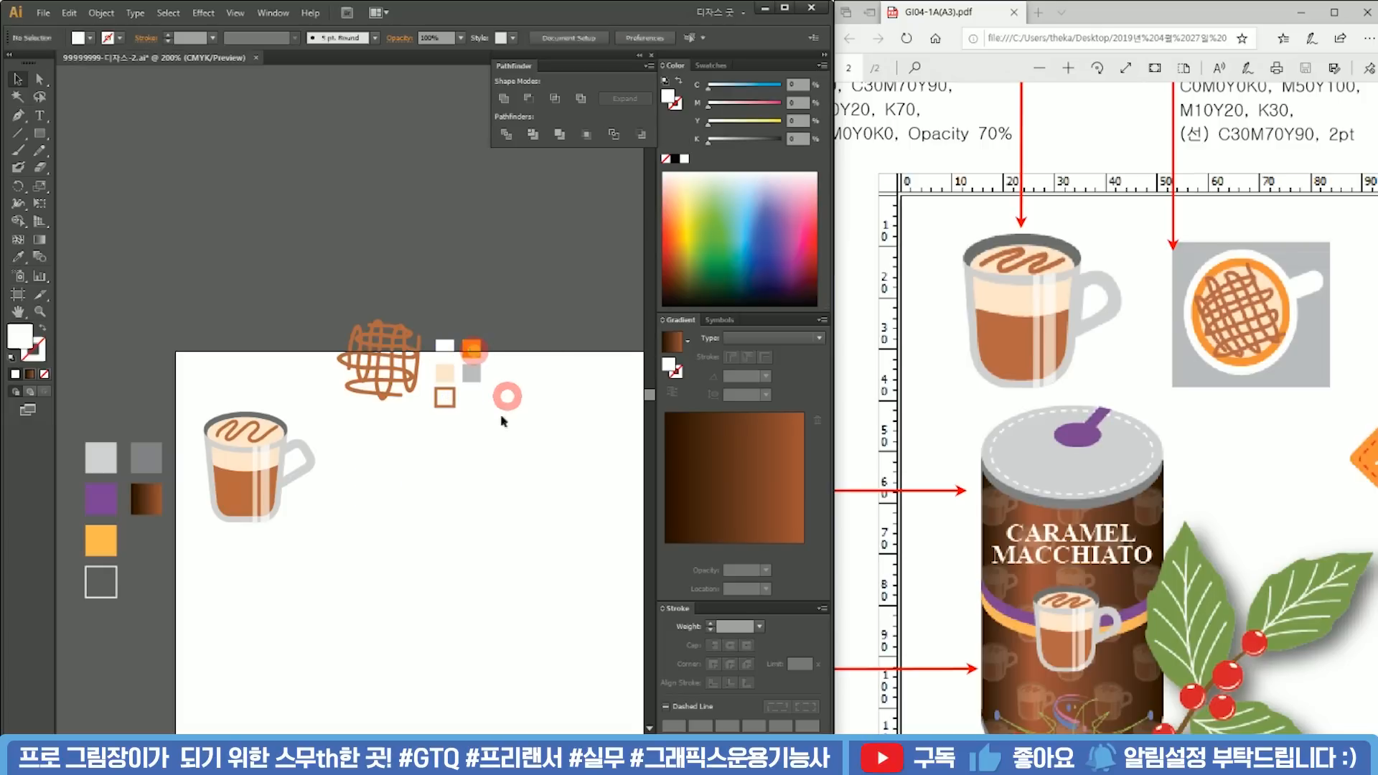
scroll(504, 421, "up", 1)
key("ctrl+s")
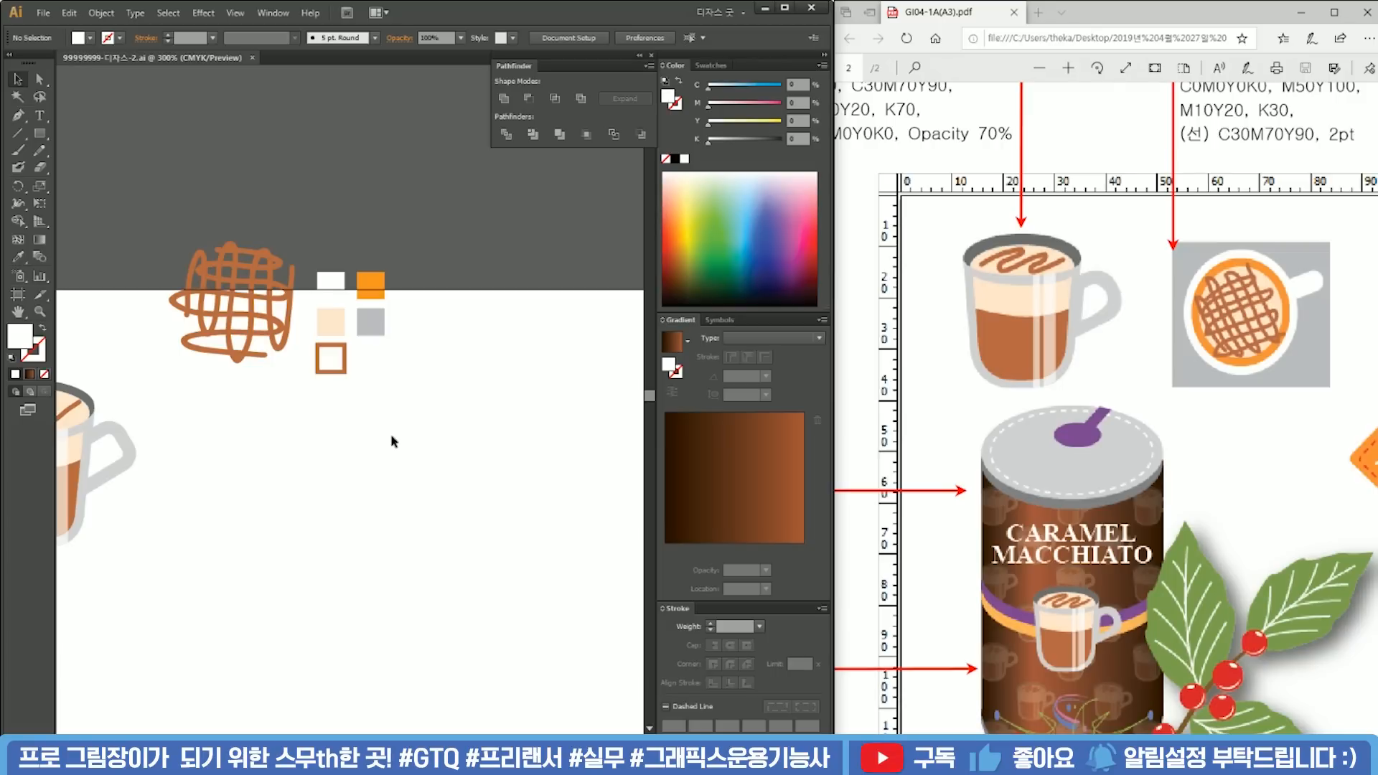
Step: Draw a rectangle below the swatches as the top-view cup's background and fill it with the grey swatch's K30
left_click(40, 133)
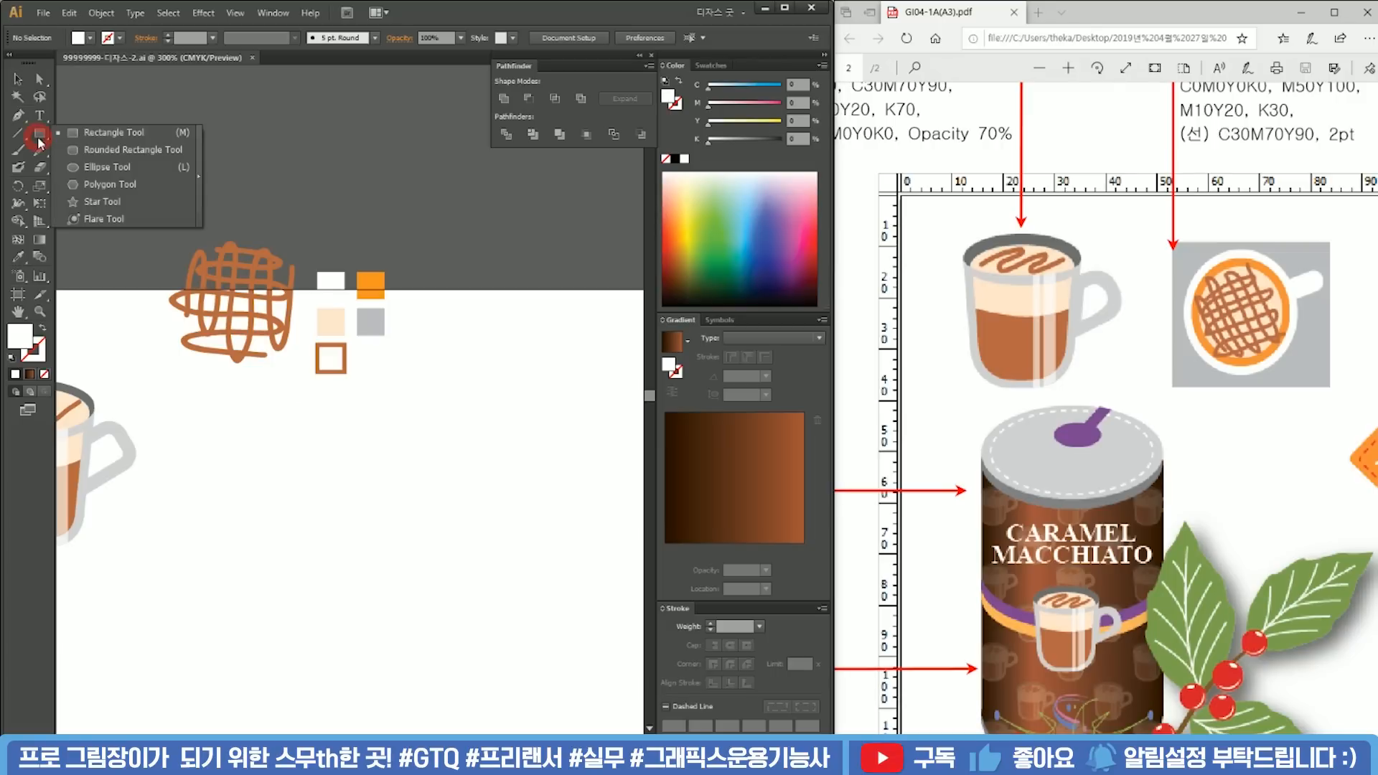
left_click(115, 134)
left_click_drag(296, 411, 540, 612)
key("i")
left_click(370, 321)
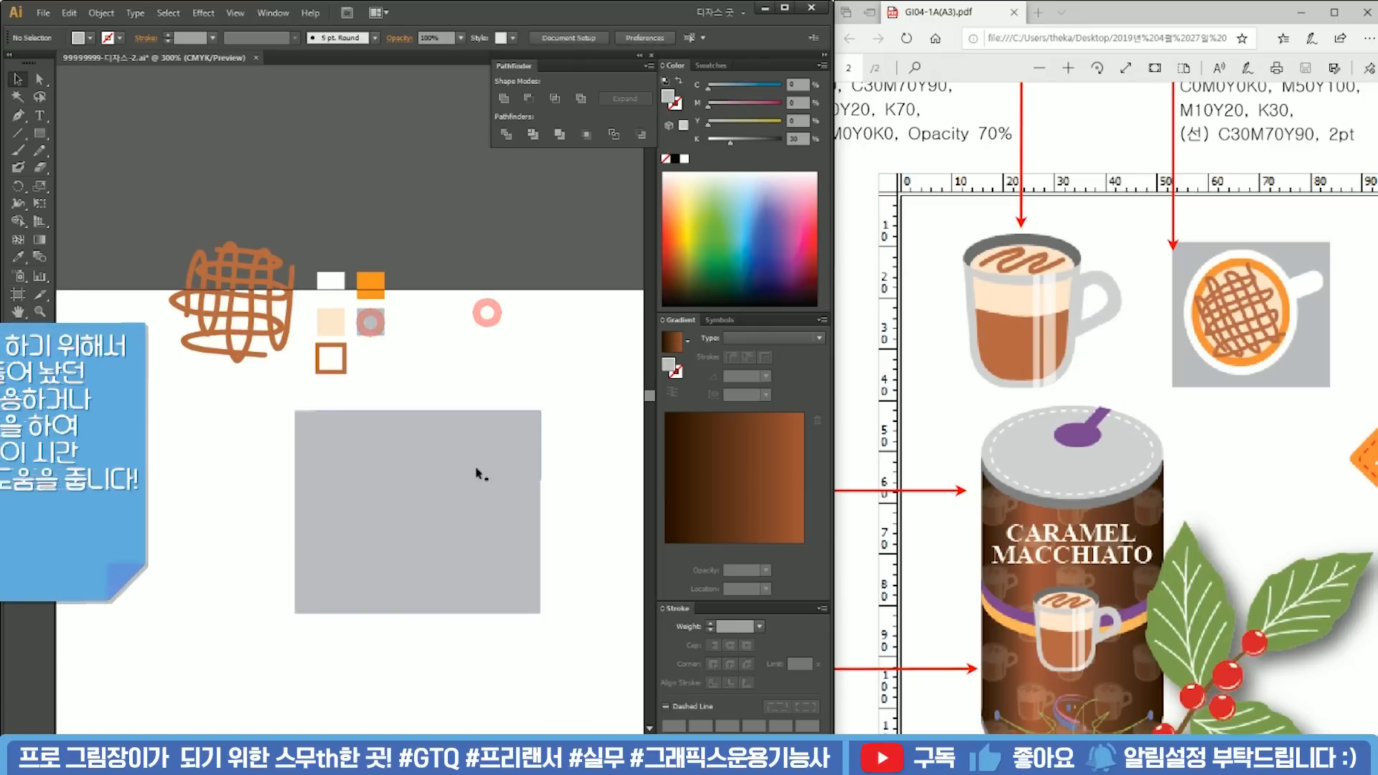
Step: Draw a circle on the grey background rectangle for the top-view cup and fill it with the white swatch
left_click(37, 134)
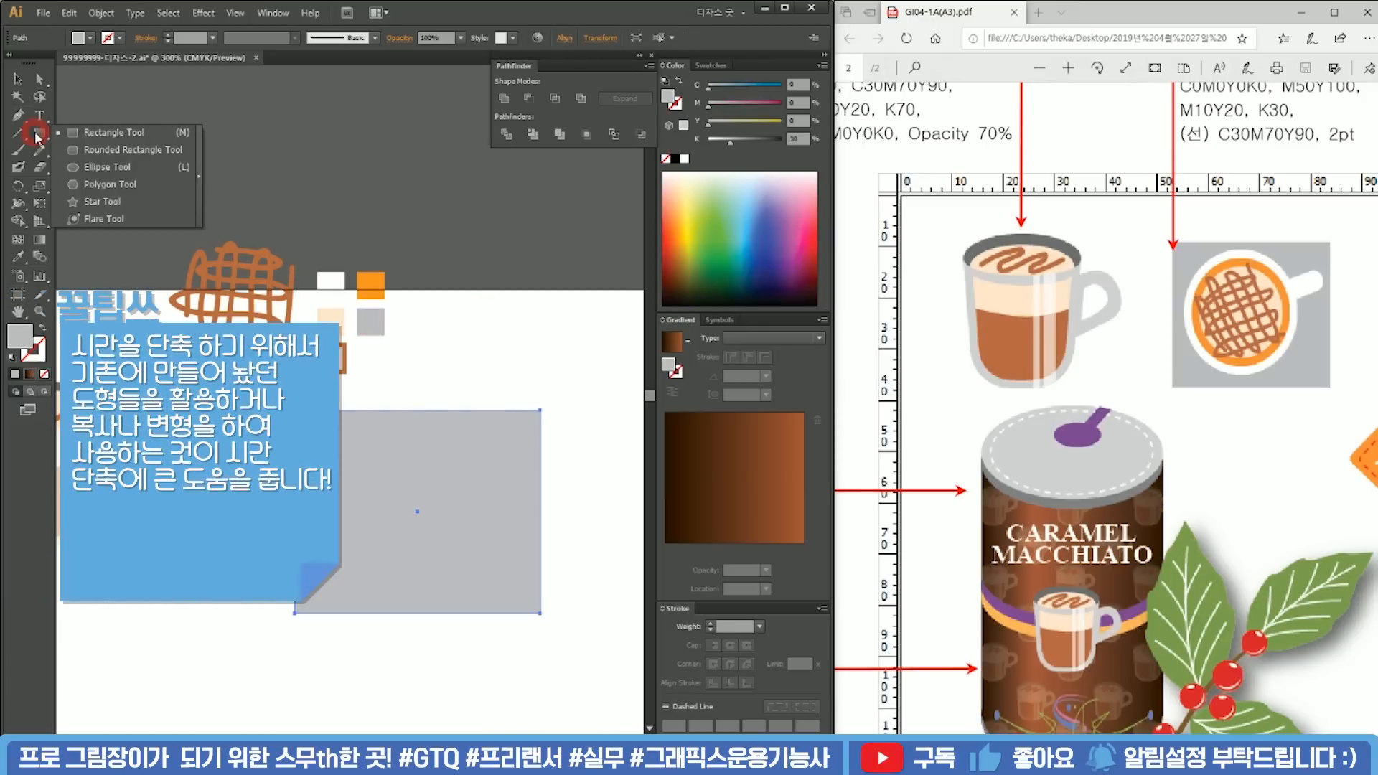
left_click(151, 167)
mouse_move(389, 512)
left_mouse_down()
mouse_move(470, 453)
mouse_move(472, 435)
left_mouse_up()
key("i")
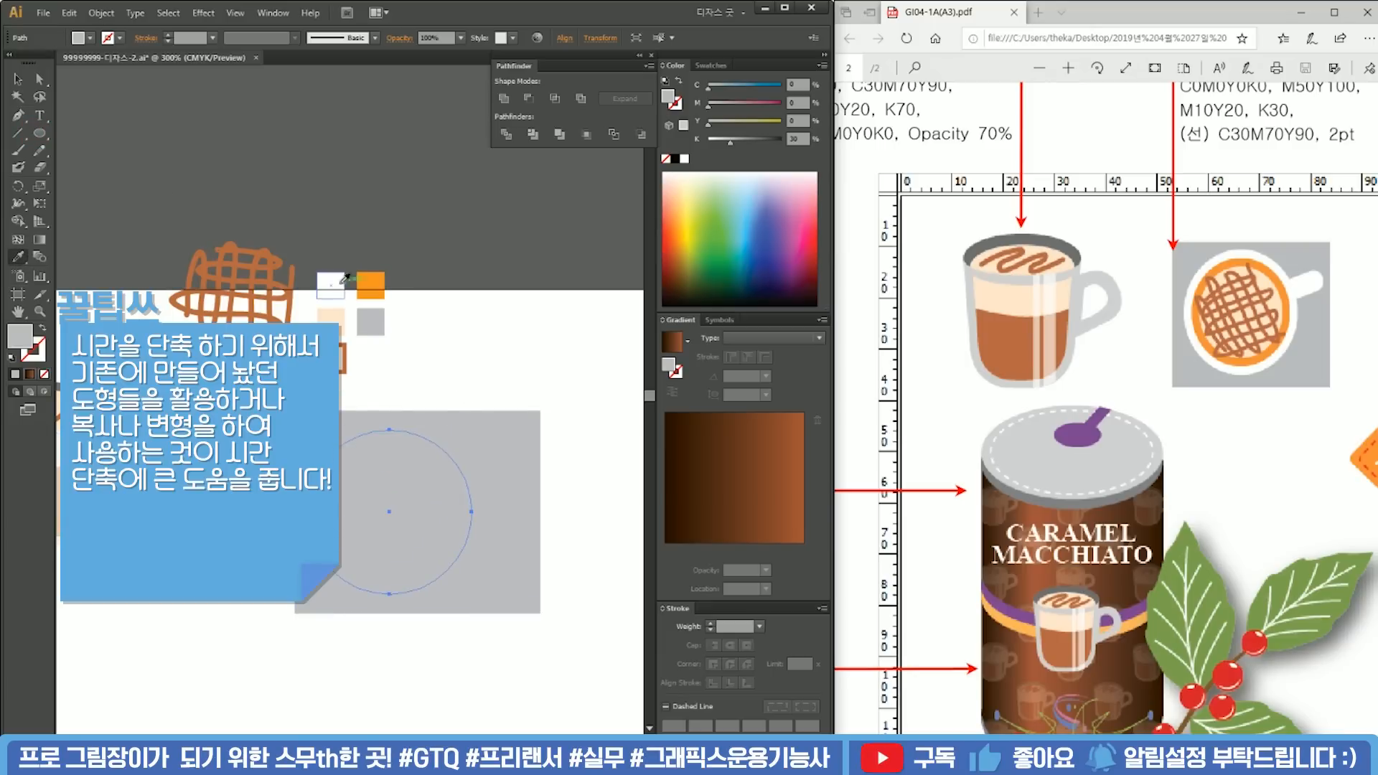
left_click(337, 285)
key("v")
left_click(454, 284)
left_click(427, 503)
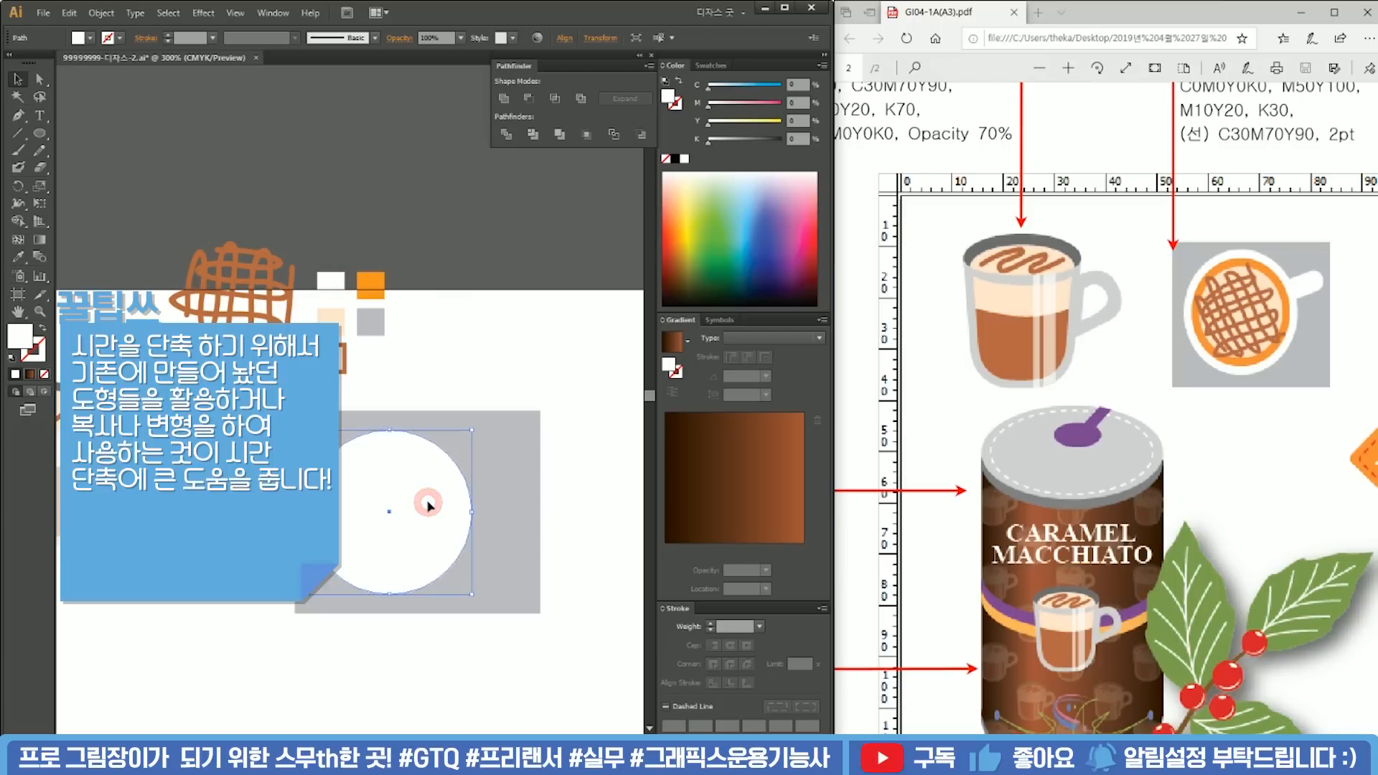
left_click(37, 137)
left_click_drag(390, 511, 448, 442)
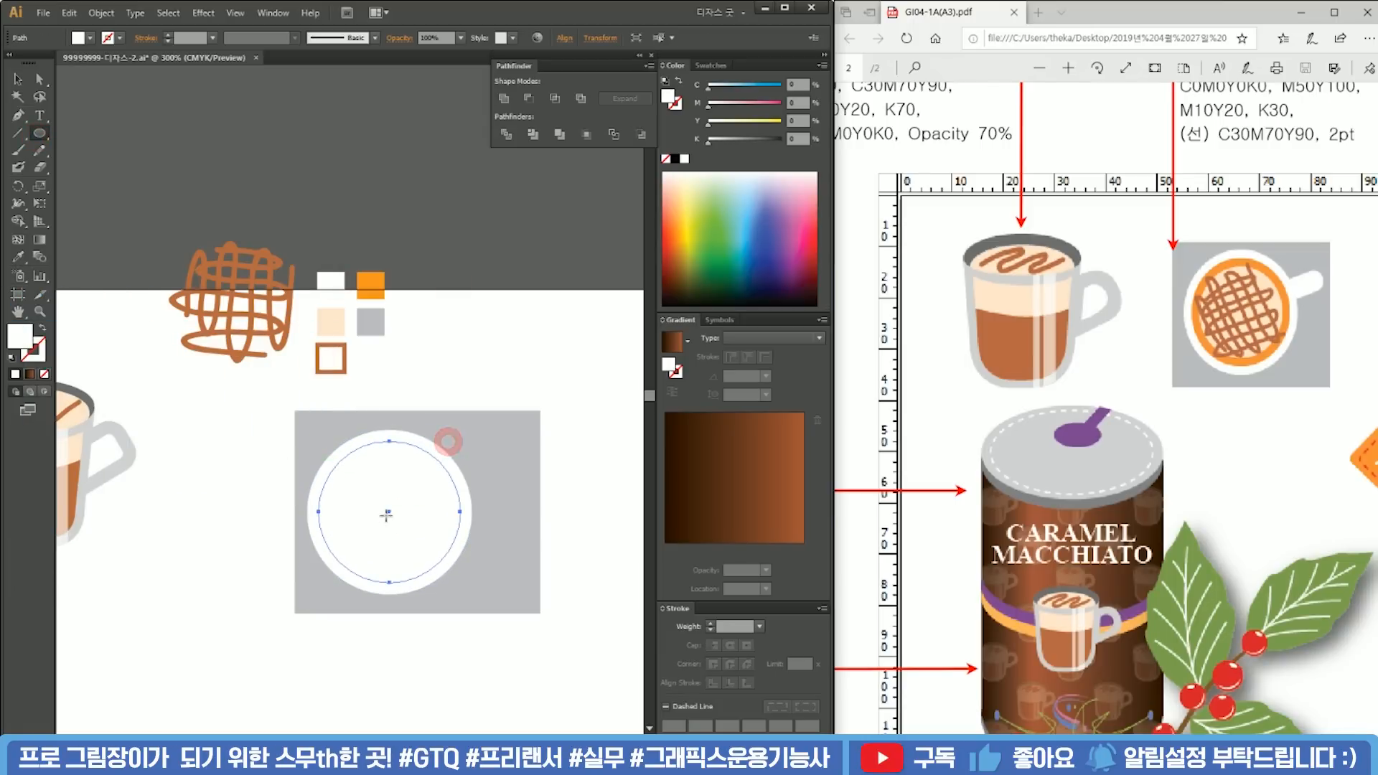
left_click_drag(389, 512, 445, 456)
key("v")
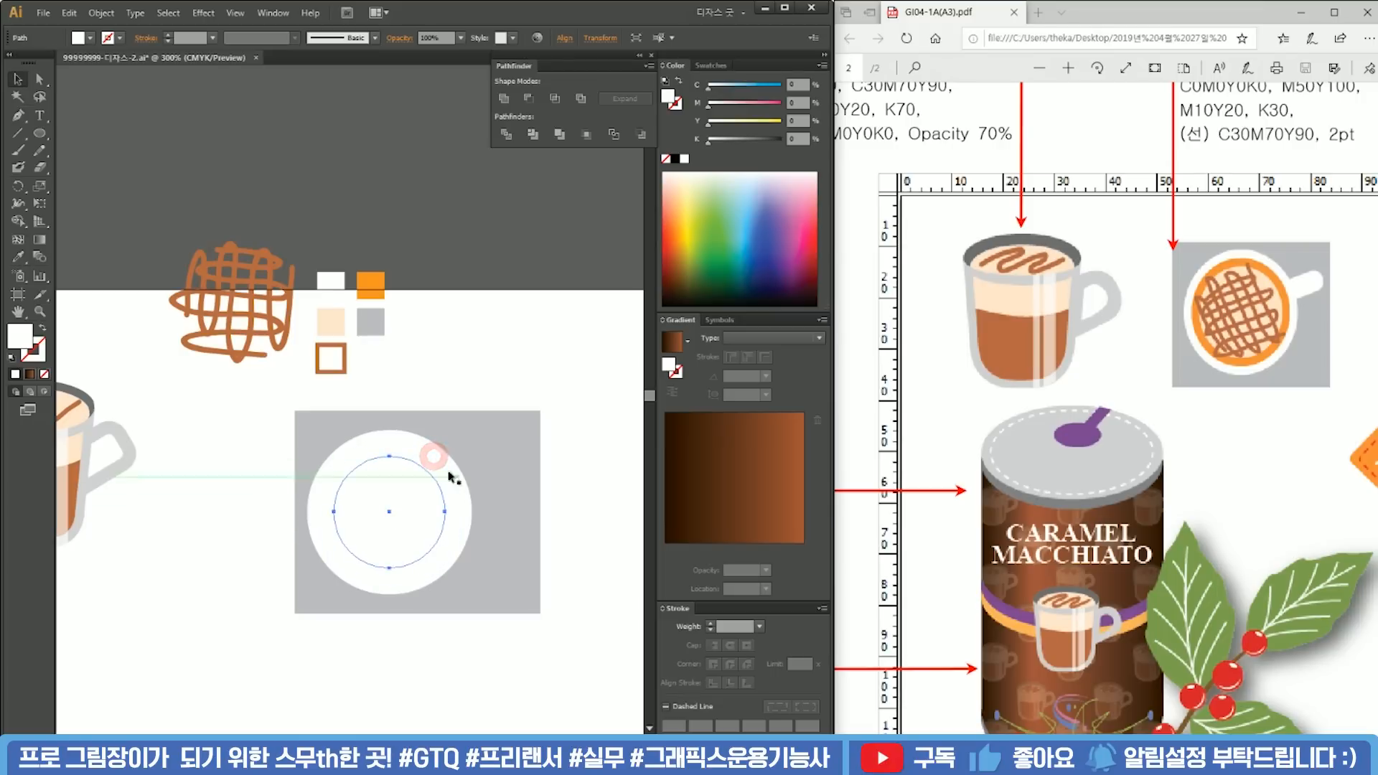
Step: Duplicate the white circle in place twice, shrinking the copies concentrically, the first to about 22.6 mm and the second smaller still
left_click(462, 492)
key("ctrl+c")
key("ctrl+f")
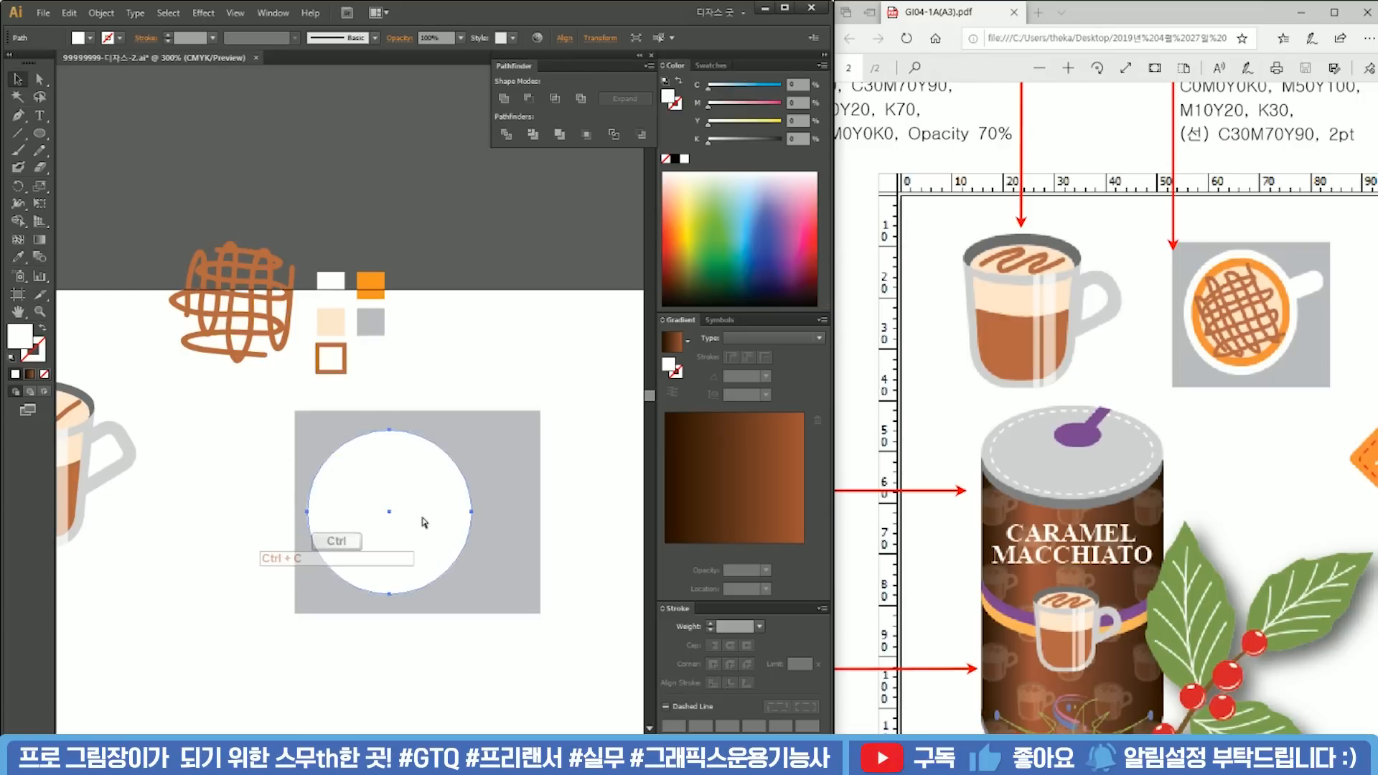
left_click_drag(471, 432, 461, 445)
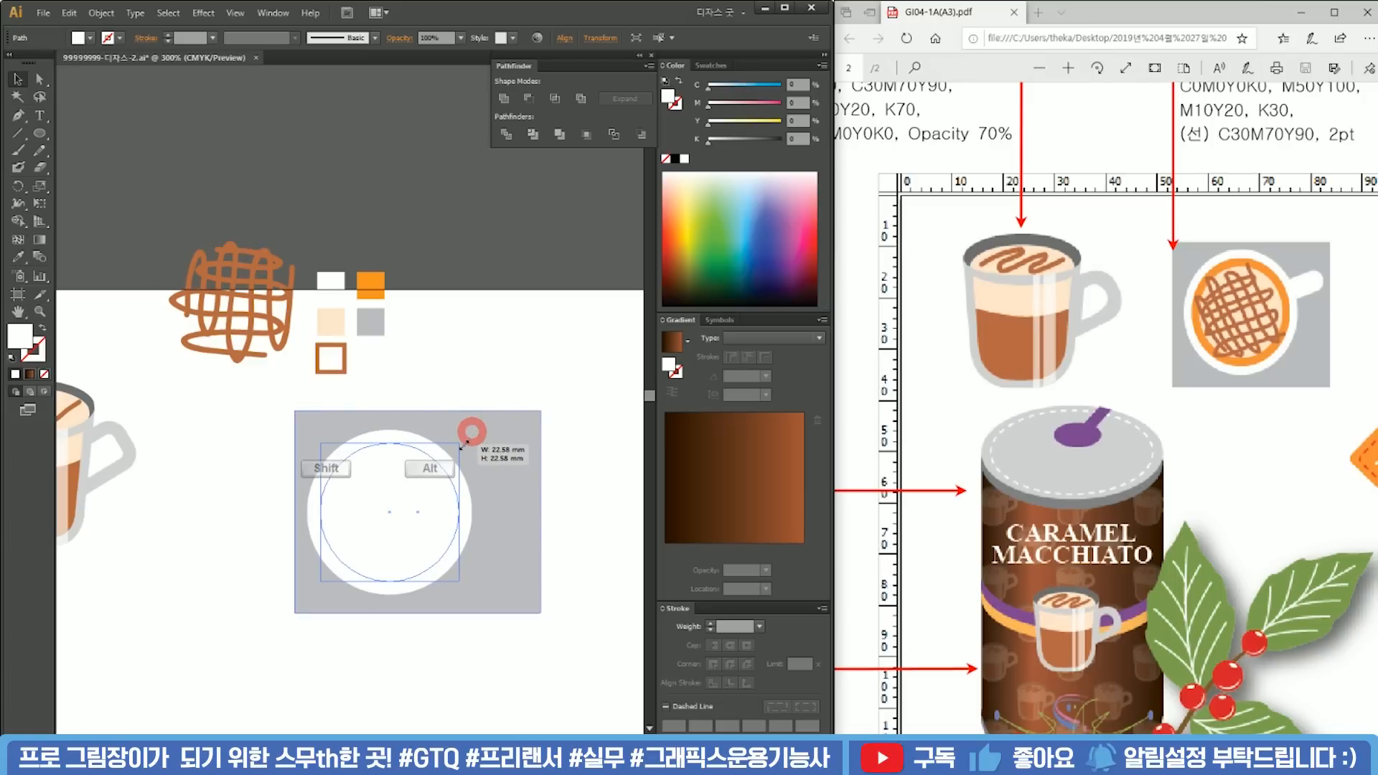
key("ctrl+c")
key("ctrl+f")
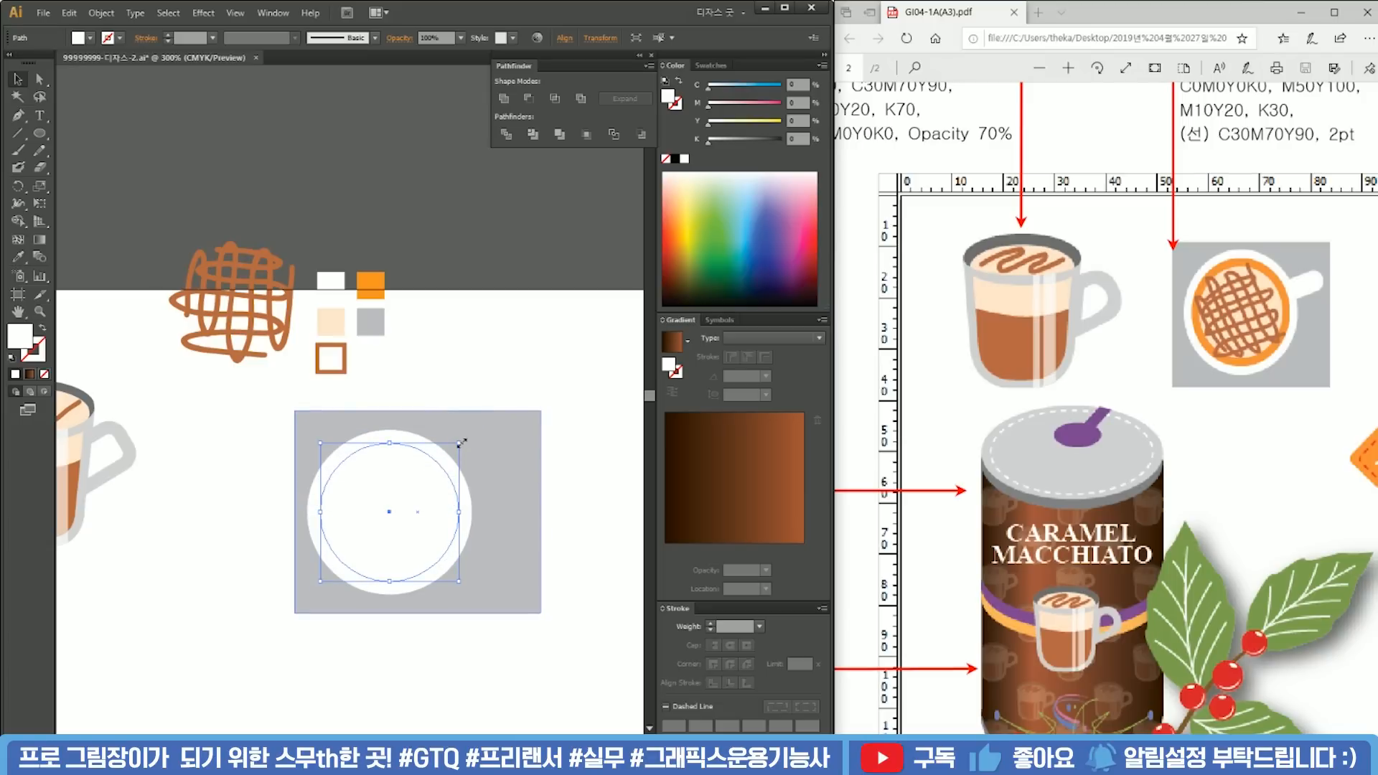
left_click_drag(460, 442, 452, 457)
Step: Fill the middle circle of the top-view cup with the orange swatch
key("ctrl+a")
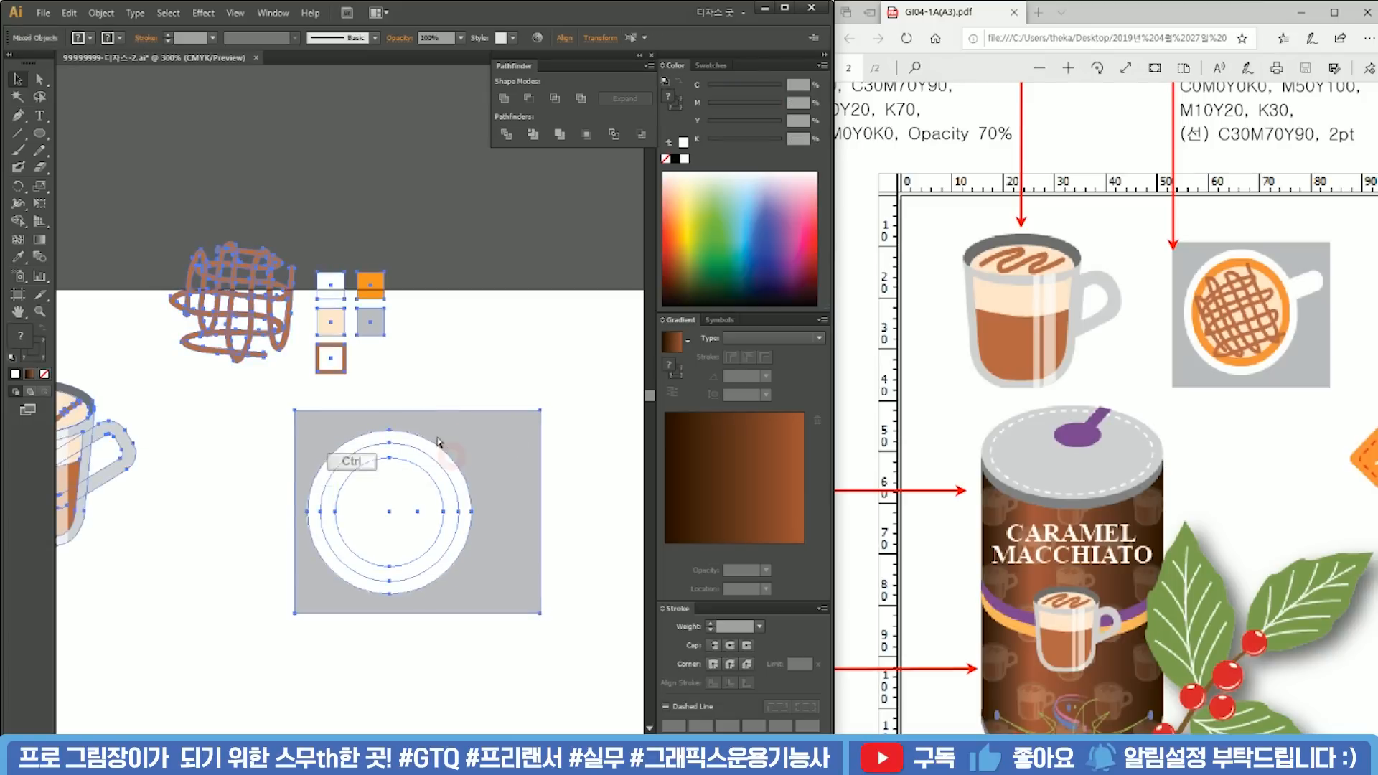
left_click(458, 366)
left_click(413, 448)
key("i")
left_click(370, 284)
key("v")
Step: Fill the innermost circle with the cream swatch and enlarge it slightly so the orange ring becomes thinner
left_click(393, 480)
key("i")
left_click(330, 320)
key("v")
left_click_drag(442, 458, 461, 431)
left_click(485, 328)
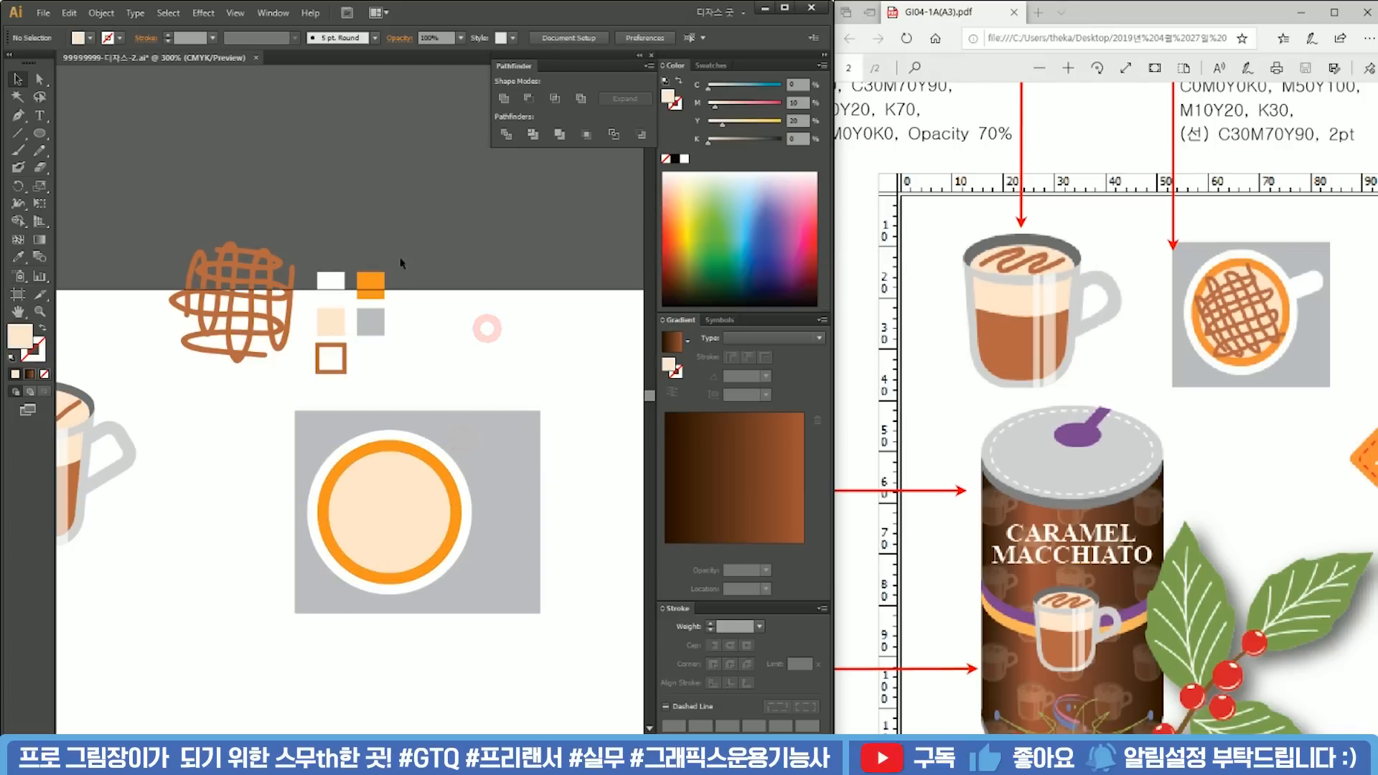
Step: Place the caramel lattice over the cream circle and bring it to the front
left_click(248, 331)
left_click_drag(283, 352, 288, 358)
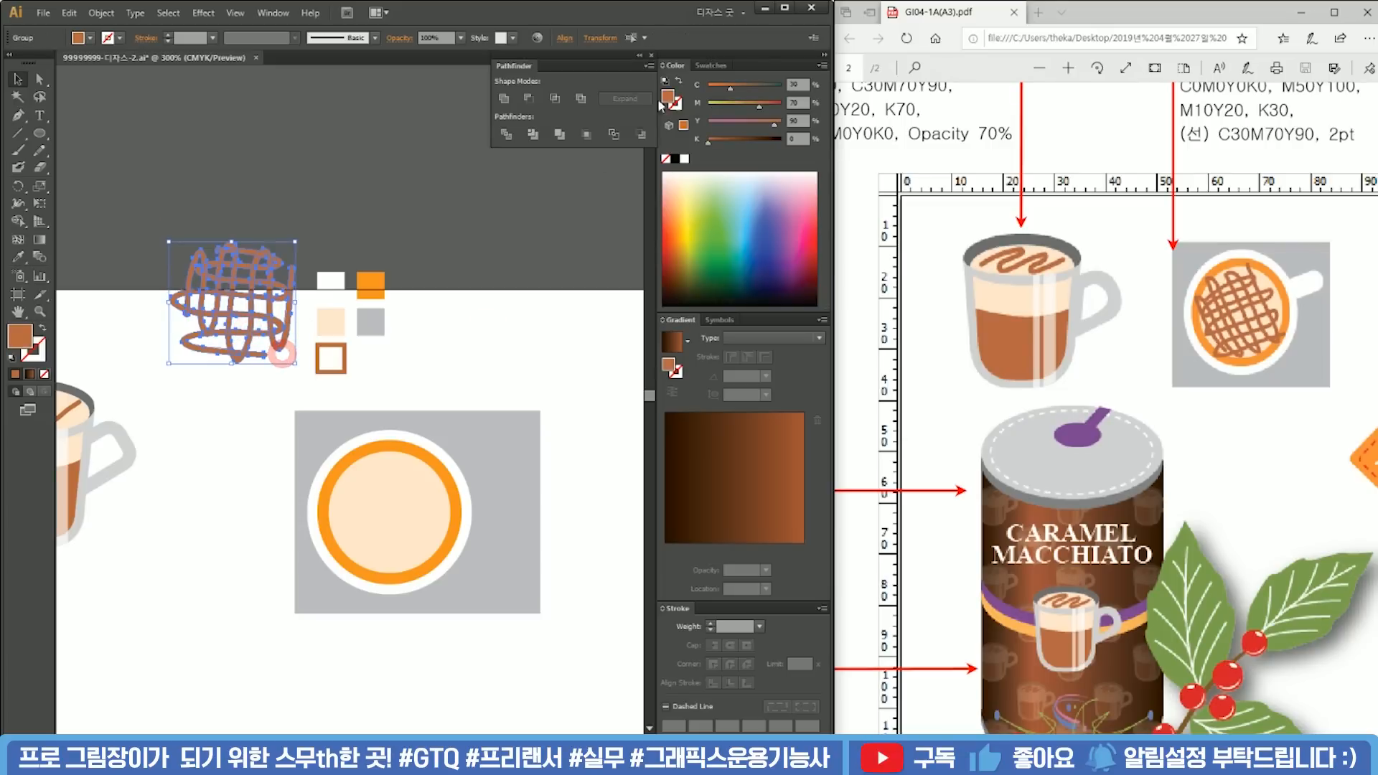
left_click_drag(288, 246, 447, 453)
right_click(406, 486)
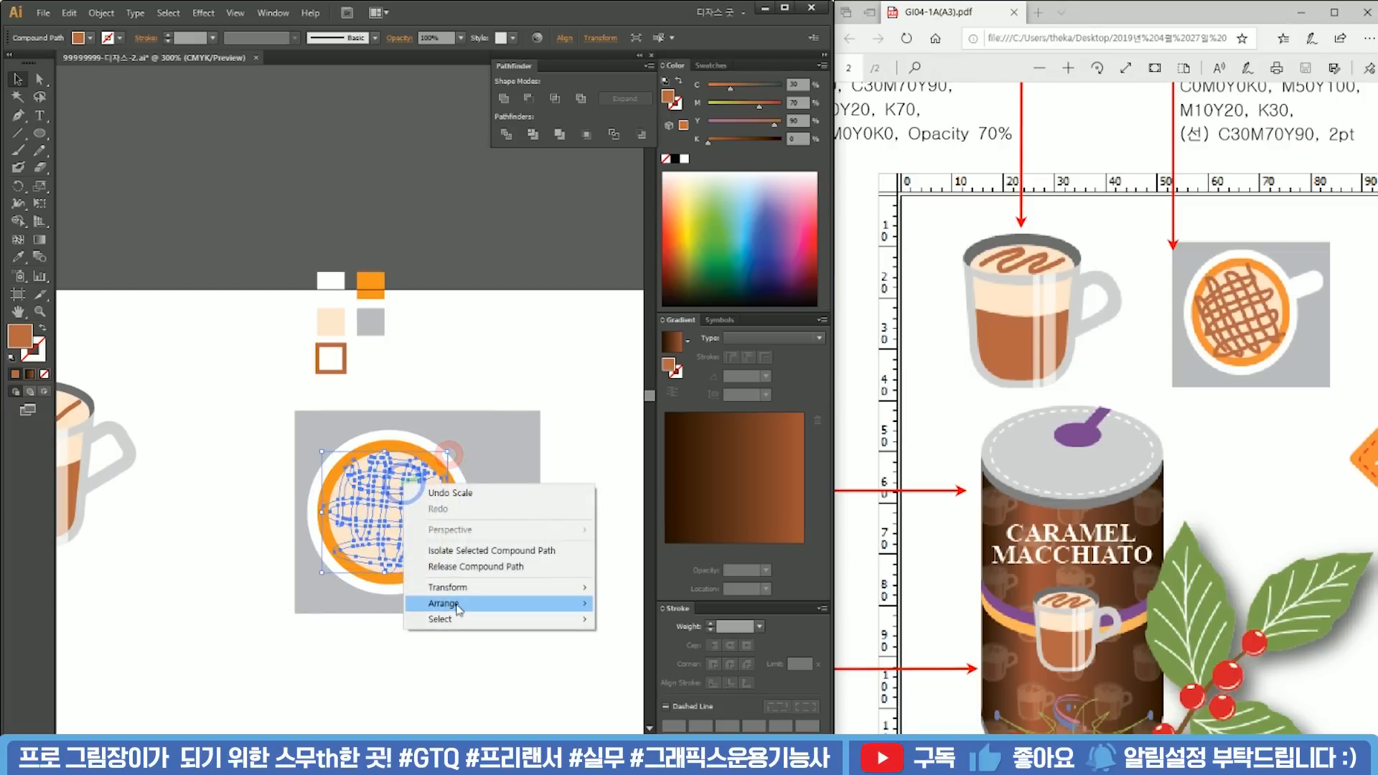
left_click(460, 603)
left_click(676, 605)
left_click(441, 423)
left_click(533, 392)
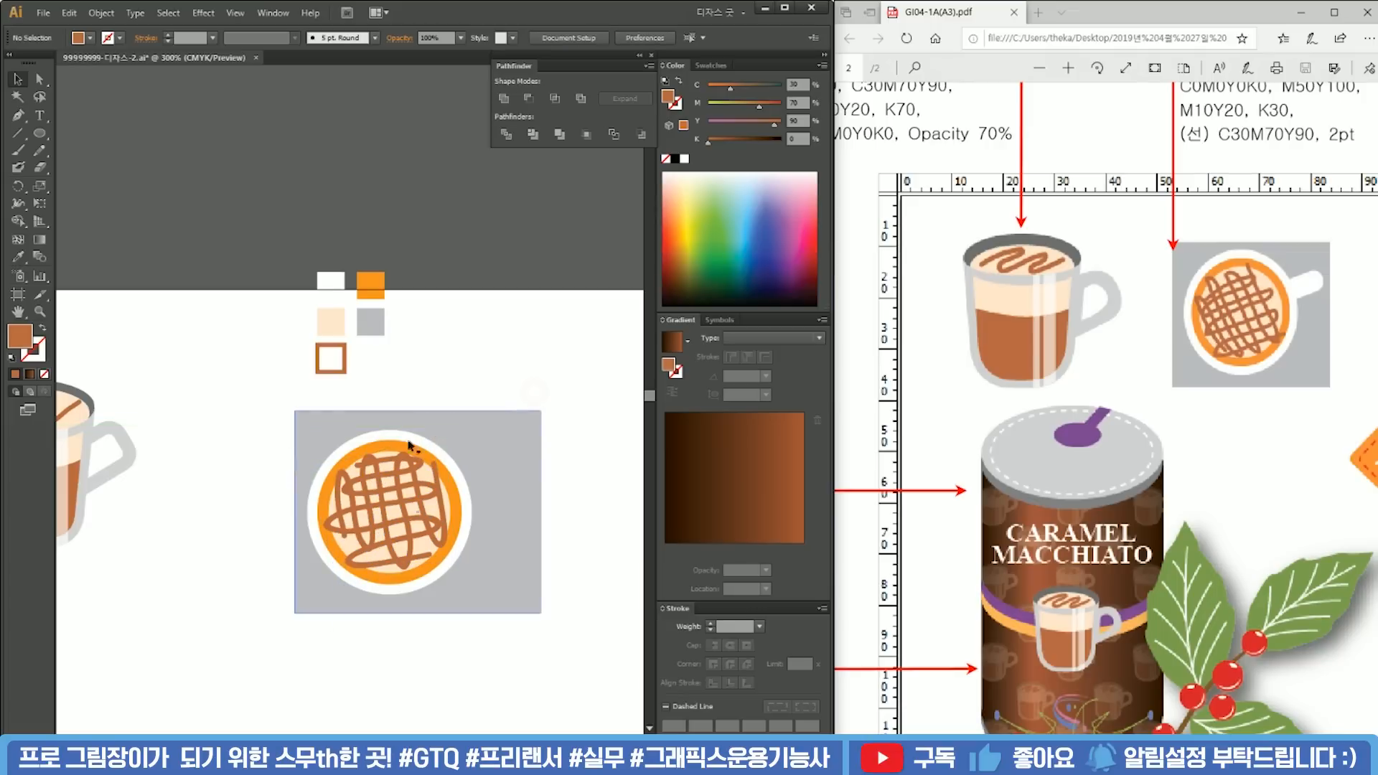
Step: Draw a horizontal rounded rectangle extending from the cup's right side as its handle and fill it with the white swatch
left_click_drag(563, 517, 539, 484)
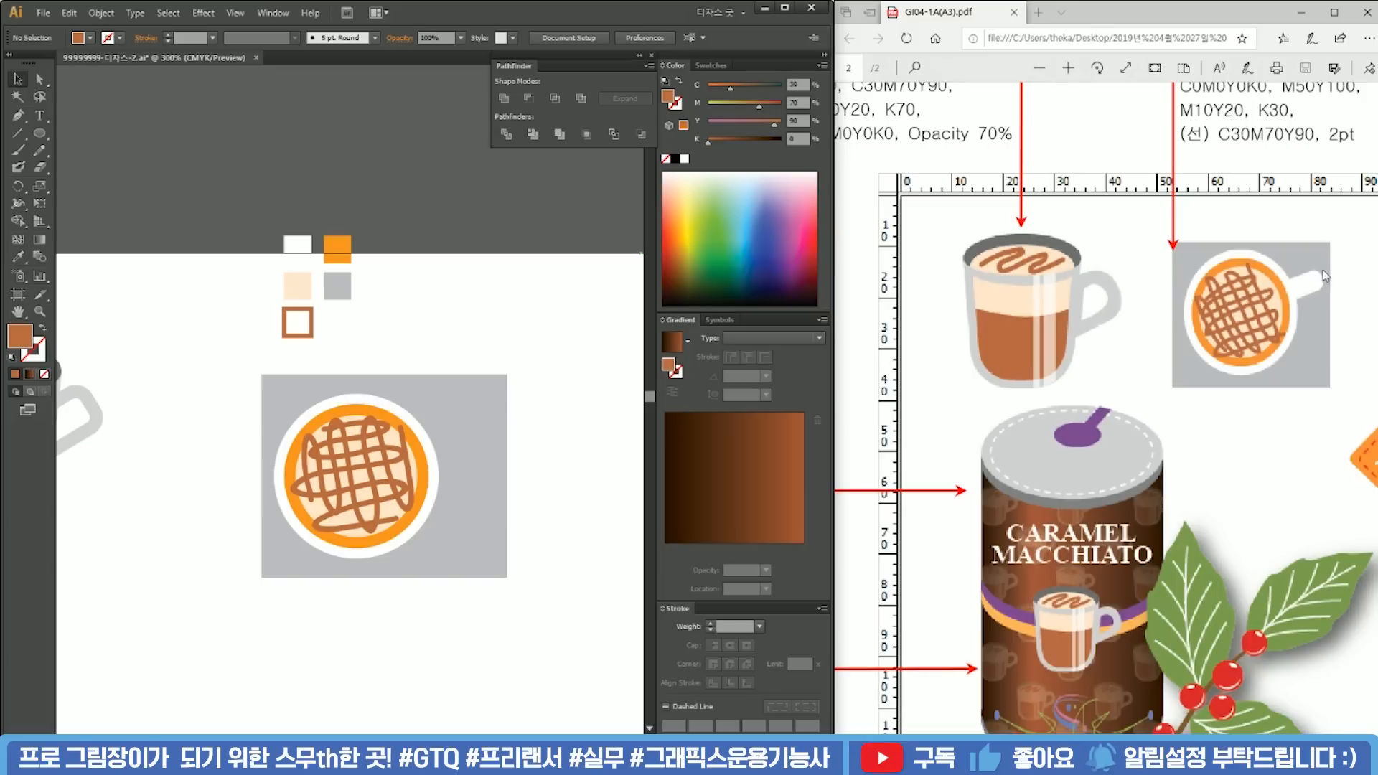
left_click_drag(39, 133, 125, 152)
mouse_move(457, 476)
left_mouse_down()
mouse_move(493, 463)
mouse_move(467, 483)
left_mouse_up()
key("v")
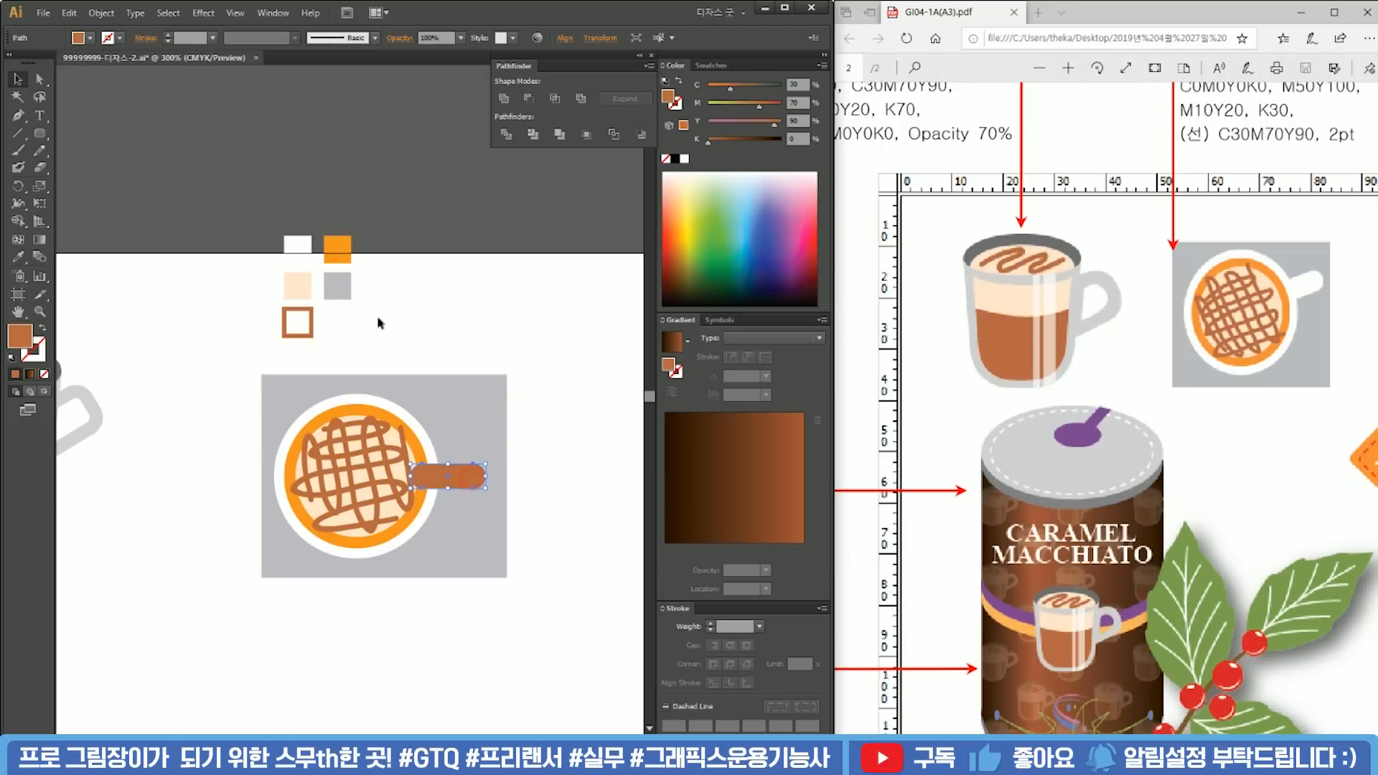
left_click(299, 251)
key("v")
Step: Bring the cup's circles and caramel lattice to the front of the handle, leaving the grey background behind
left_click_drag(376, 623, 335, 360)
left_click(450, 544, "shift")
right_click(405, 477)
left_click(460, 600)
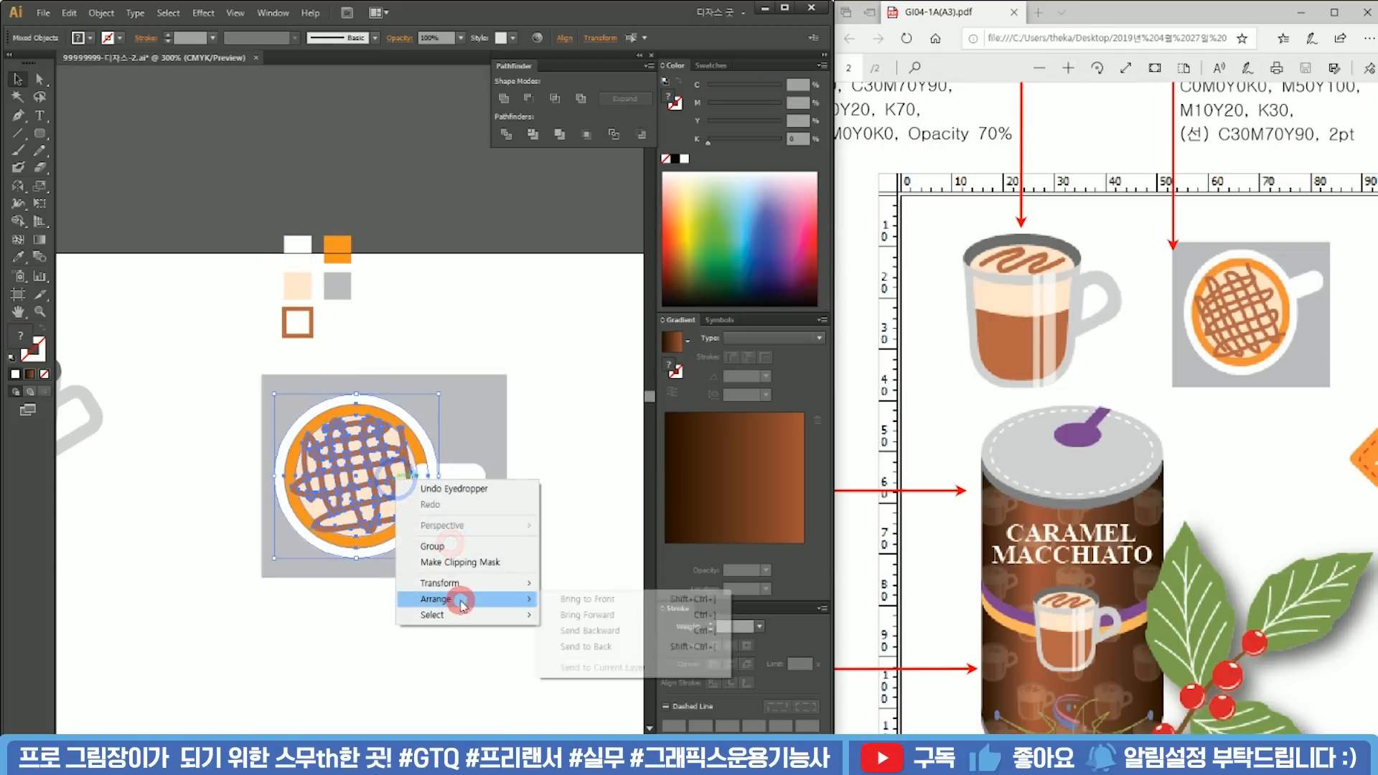
left_click(572, 596)
Step: Rotate the cup together with its handle slightly counter-clockwise so the handle tilts upward
left_click(458, 476, "shift")
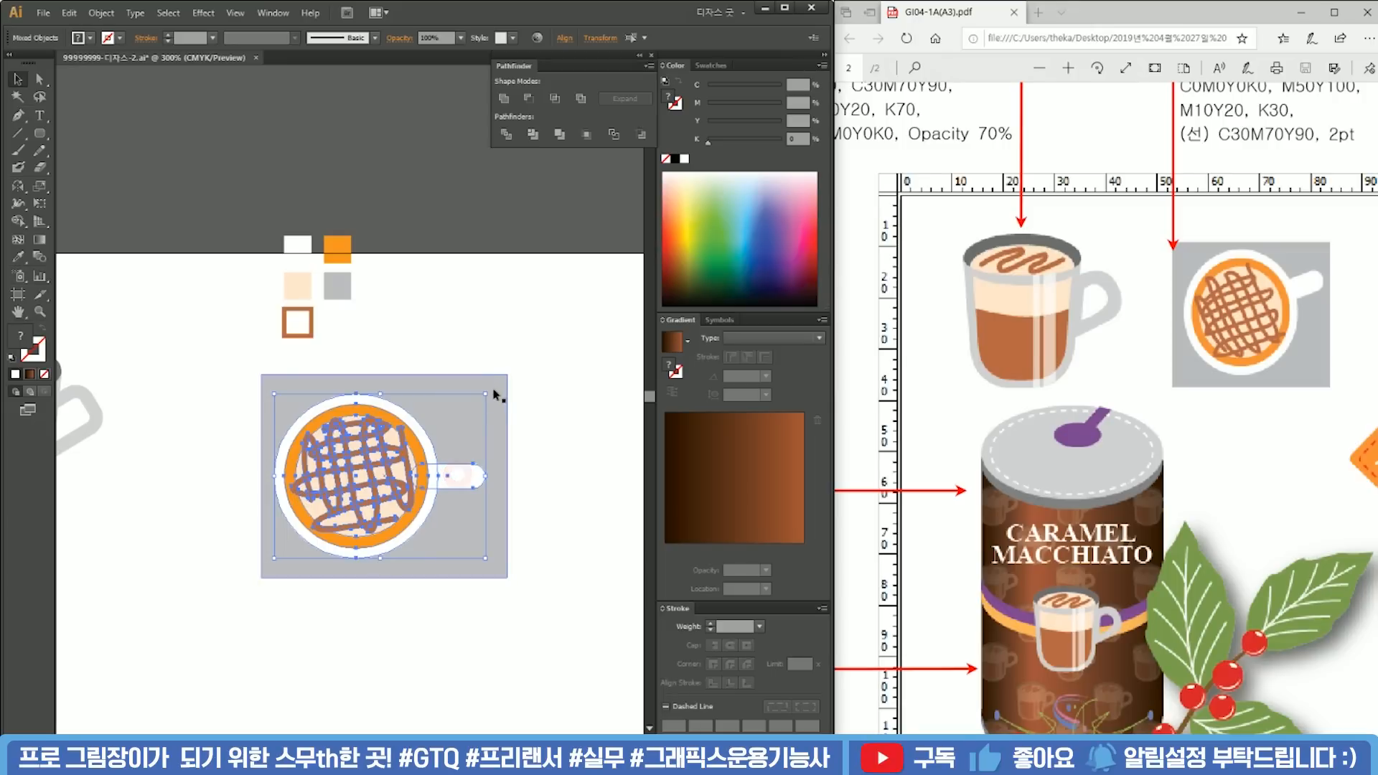
left_click_drag(491, 389, 479, 342)
left_click(566, 356)
left_click(462, 452)
left_click(554, 429)
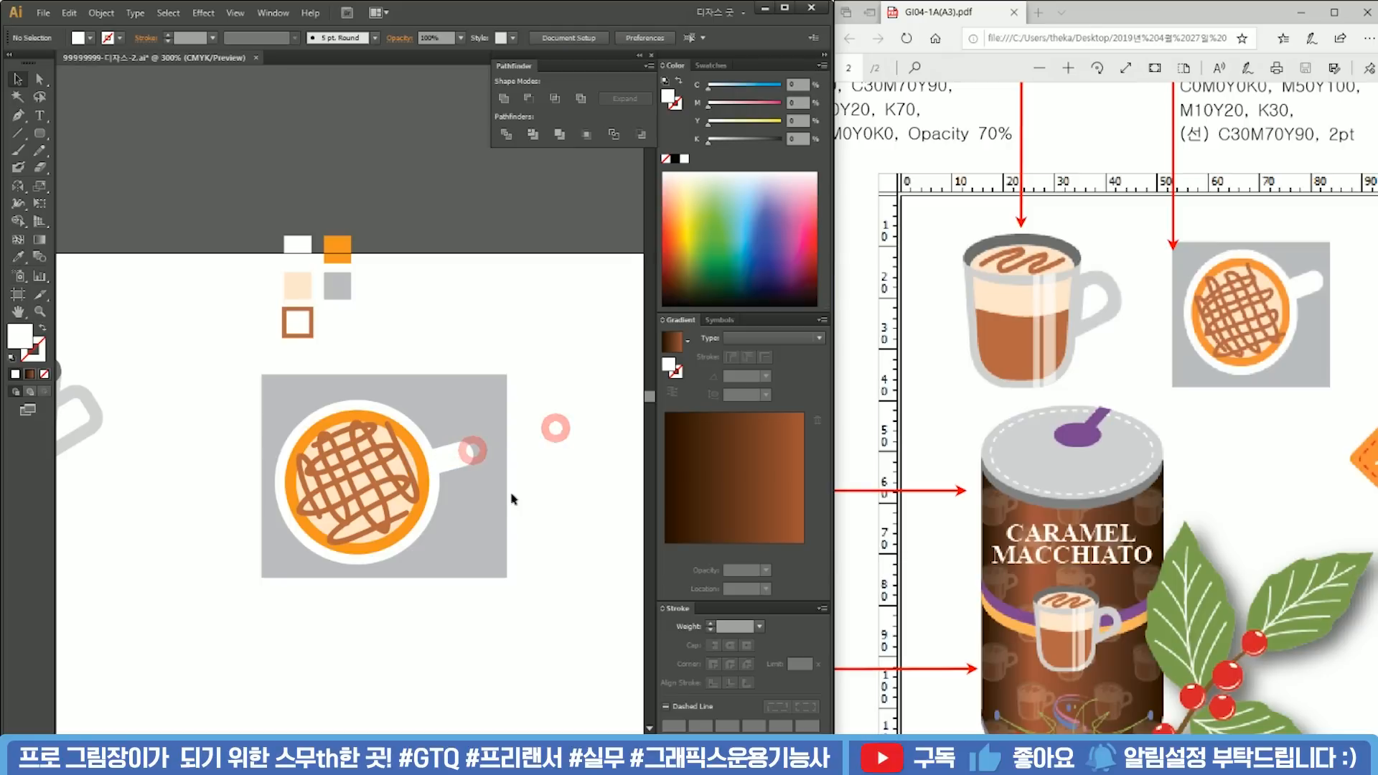
Step: Narrow the grey background rectangle from its right side and delete the top-view cup's five colour swatches
left_click(476, 502)
left_click_drag(506, 476, 487, 478)
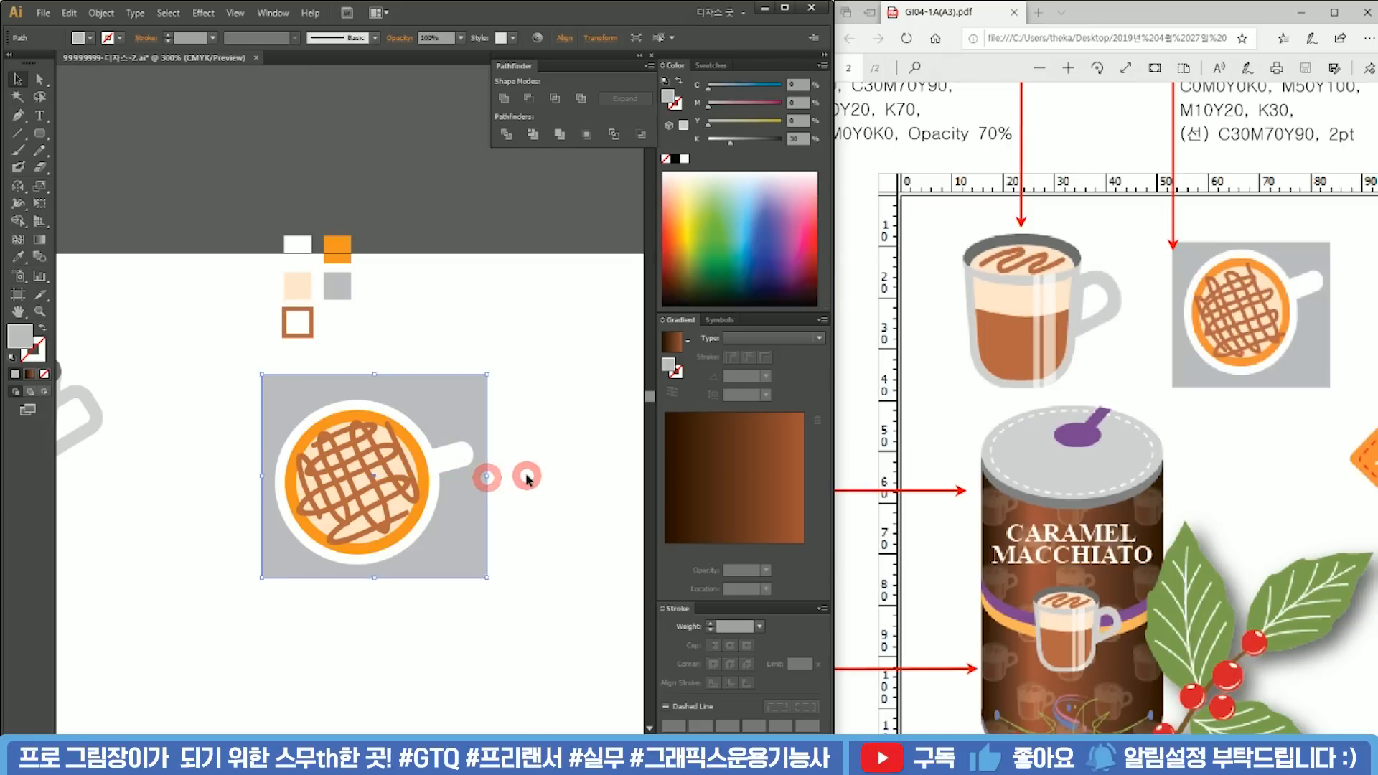
left_click_drag(543, 628, 458, 364)
left_click_drag(442, 230, 607, 354)
key("Delete")
left_click(322, 309)
key("ctrl+1")
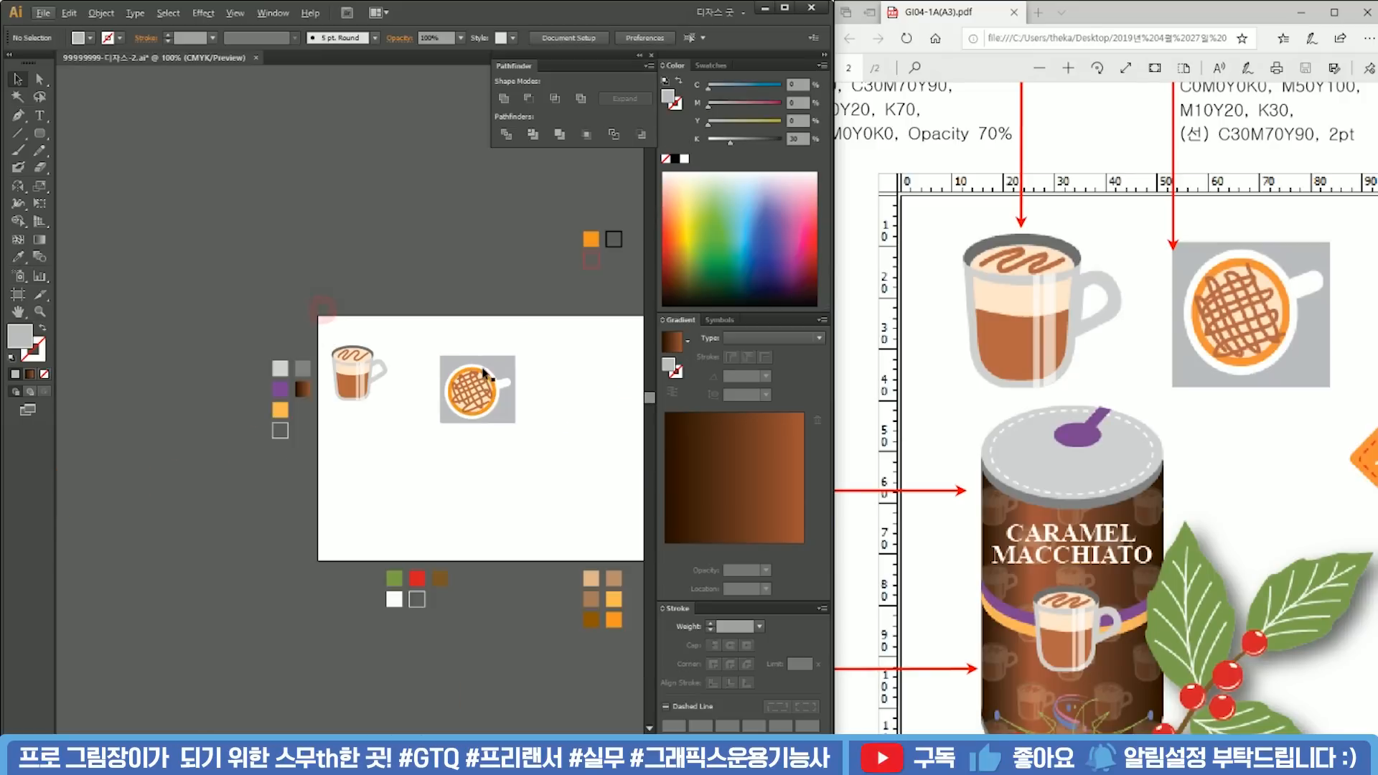
Step: Reposition the top-view cup and the mug side by side along the artboard's upper edge as in the reference
left_click(1223, 517)
scroll(1213, 495, "down", 2)
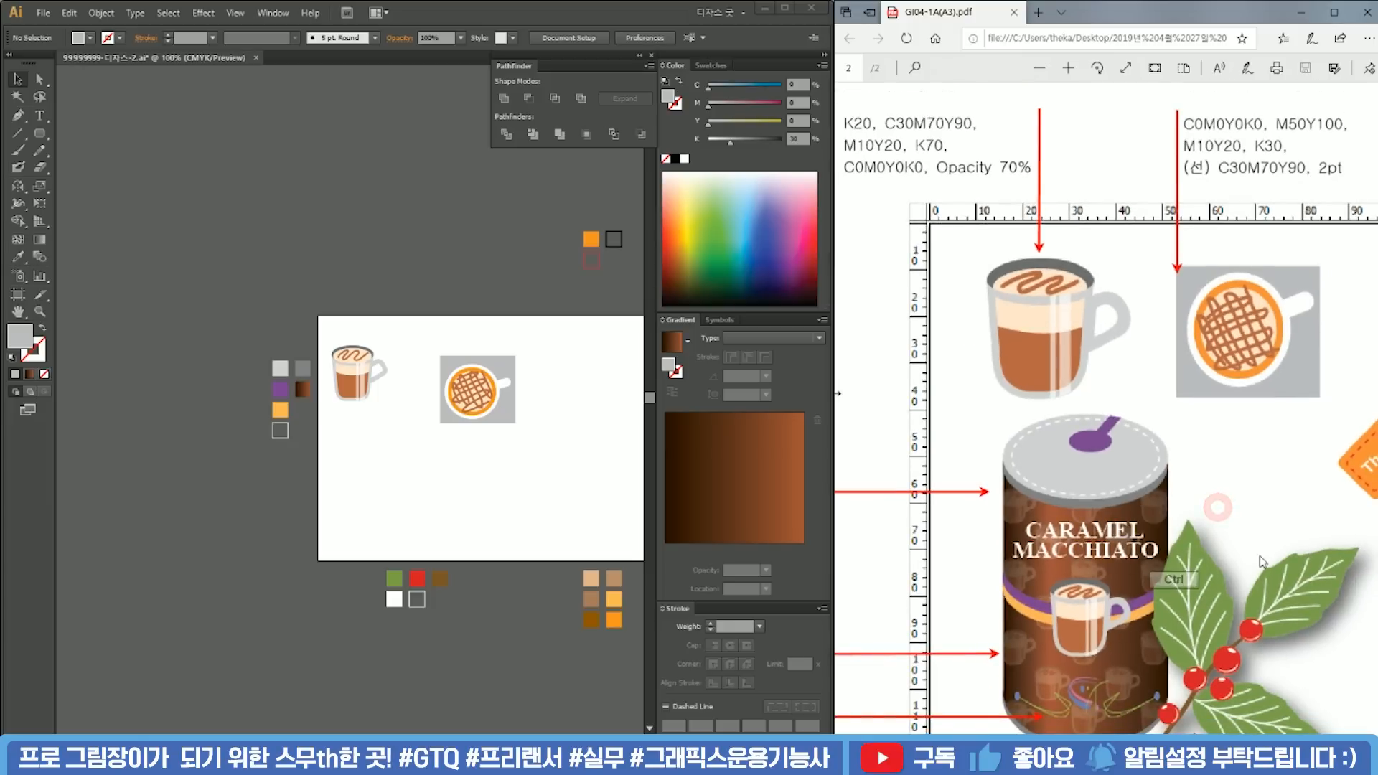
scroll(1195, 455, "down", 3)
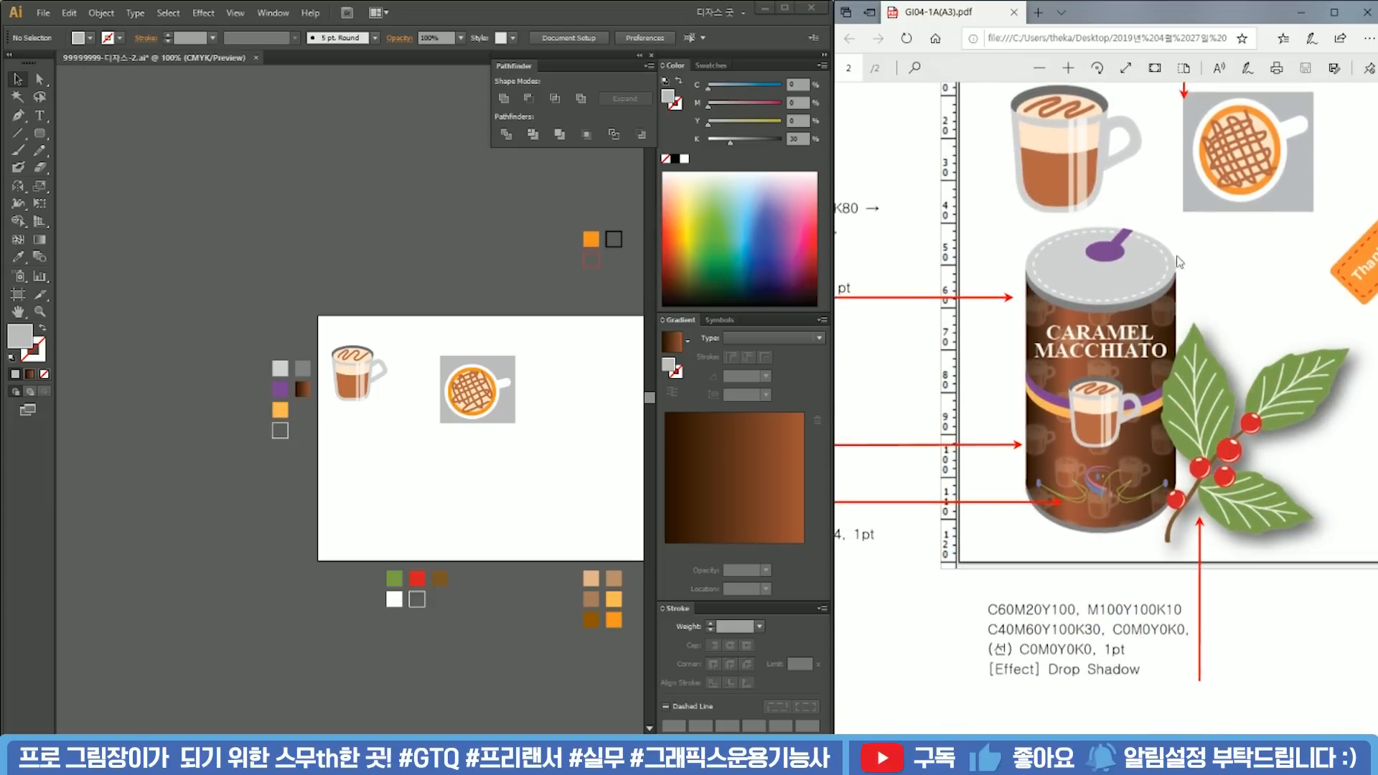
left_click(563, 458)
left_click_drag(440, 315, 570, 453)
left_click_drag(487, 389, 463, 372)
left_click_drag(336, 344, 393, 431)
left_click_drag(360, 377, 374, 372)
left_click(385, 289)
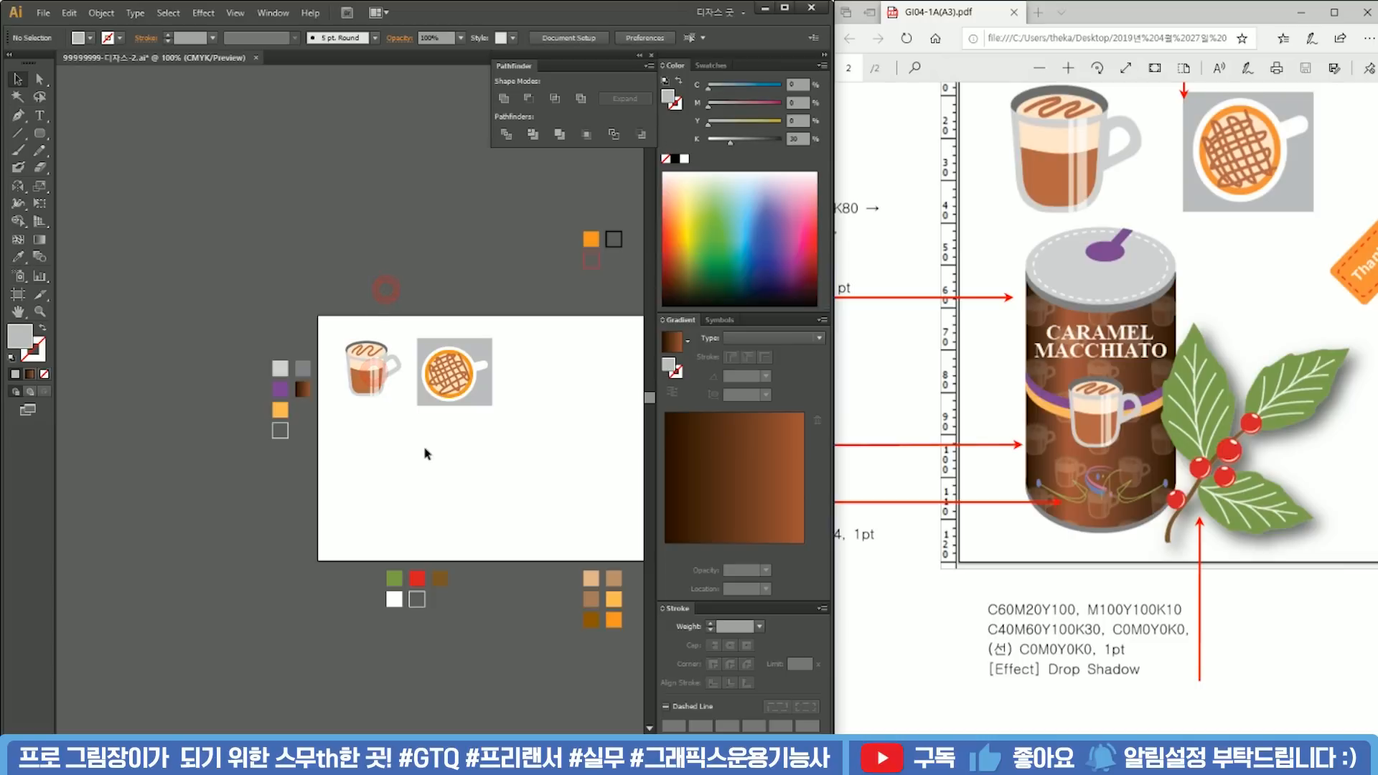
Step: Move the can's and the leaf branch's colour swatches next to the artboard's lower-left edge
left_click_drag(1077, 741, 991, 741)
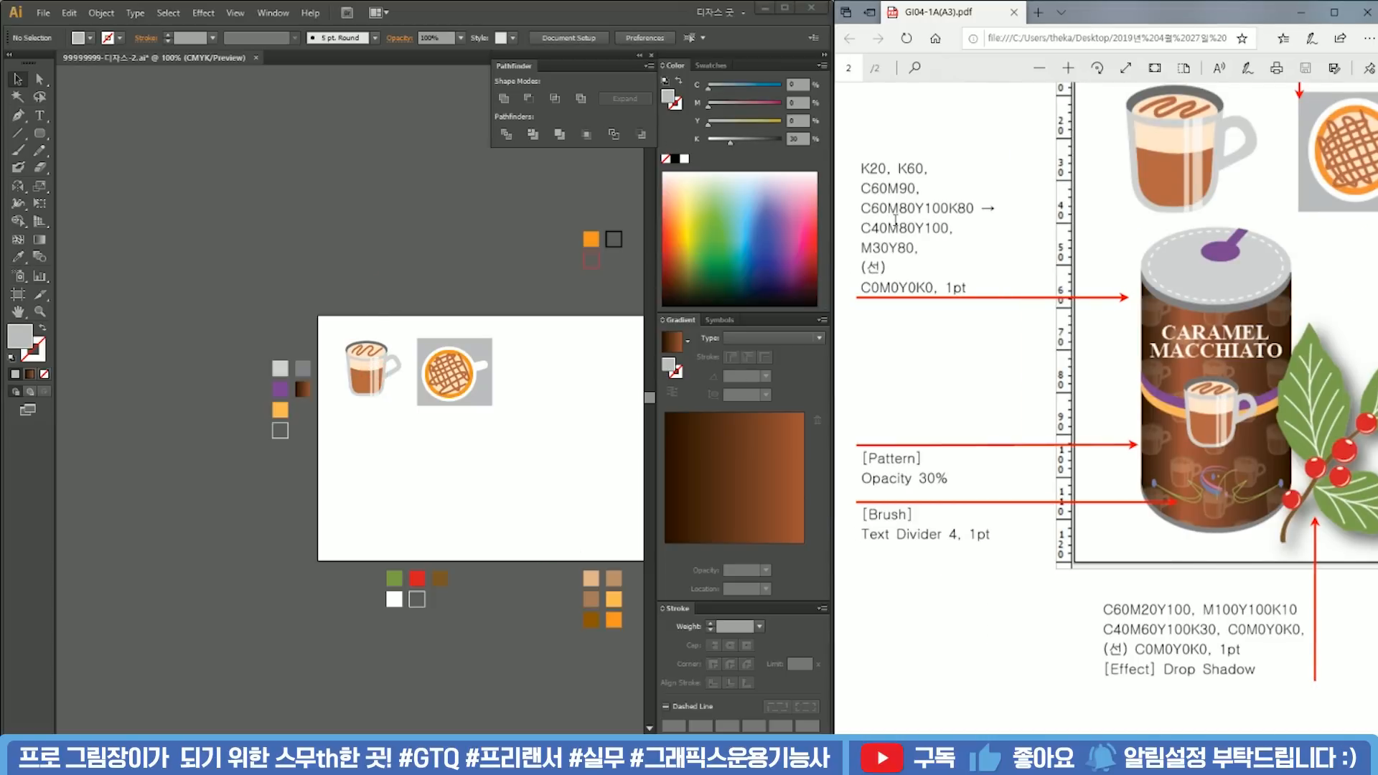
left_click_drag(282, 320, 316, 466)
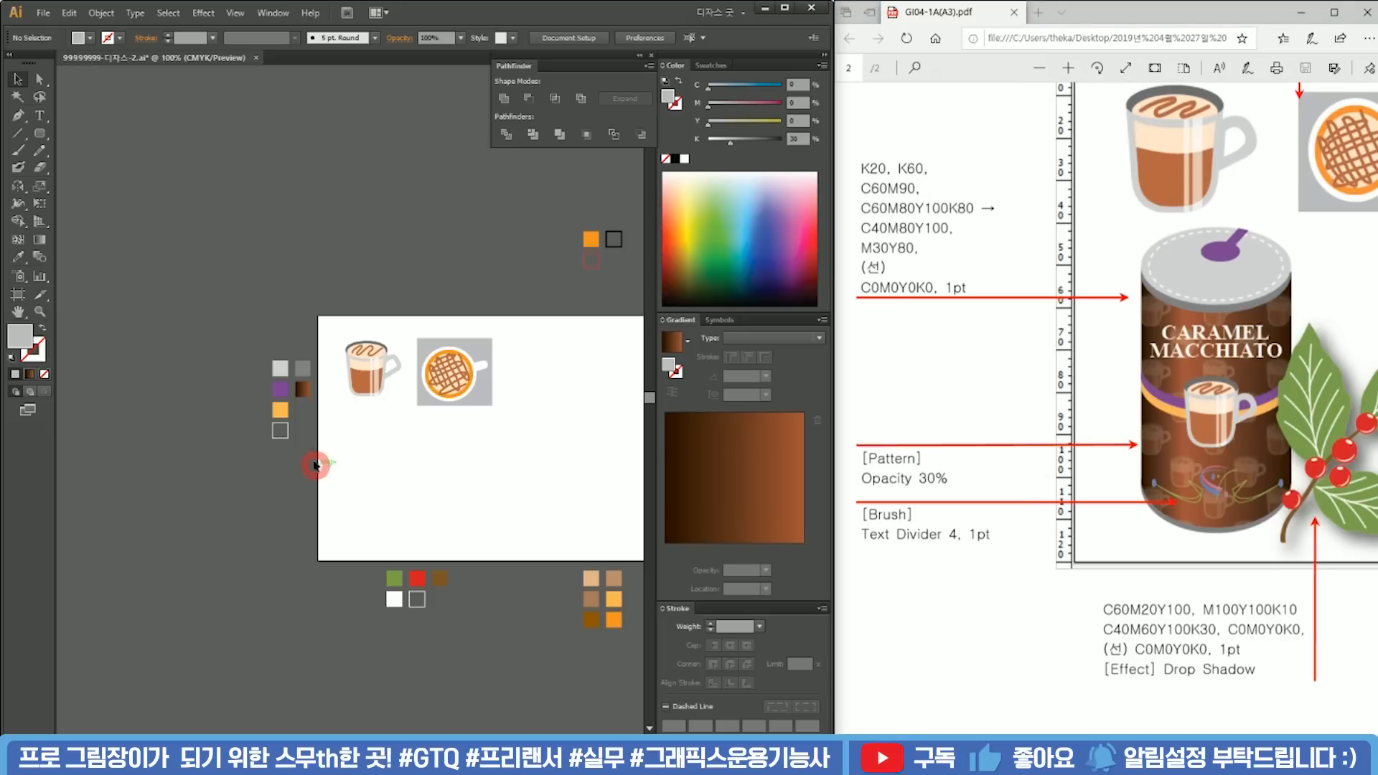
left_click_drag(304, 376, 287, 465)
left_click(401, 586)
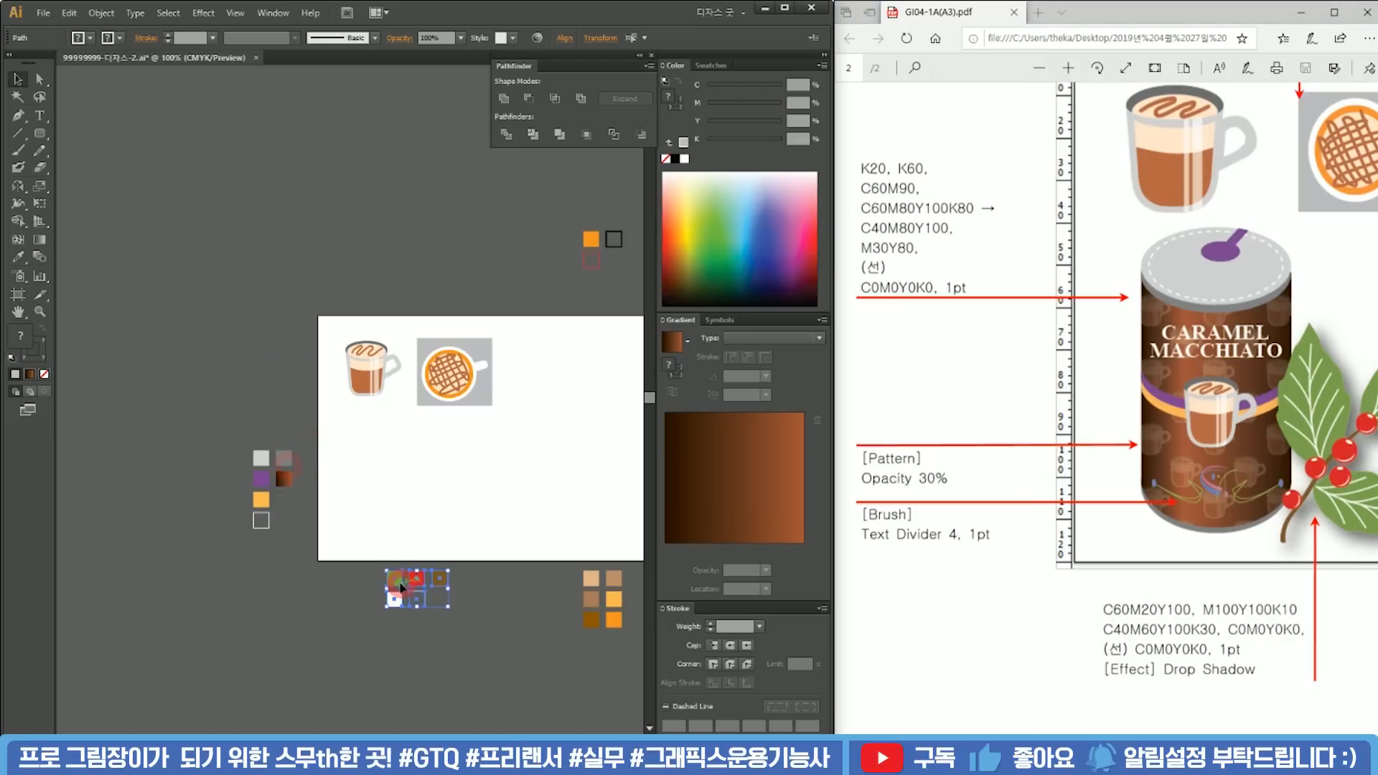
left_click_drag(396, 586, 286, 510)
left_click(380, 470)
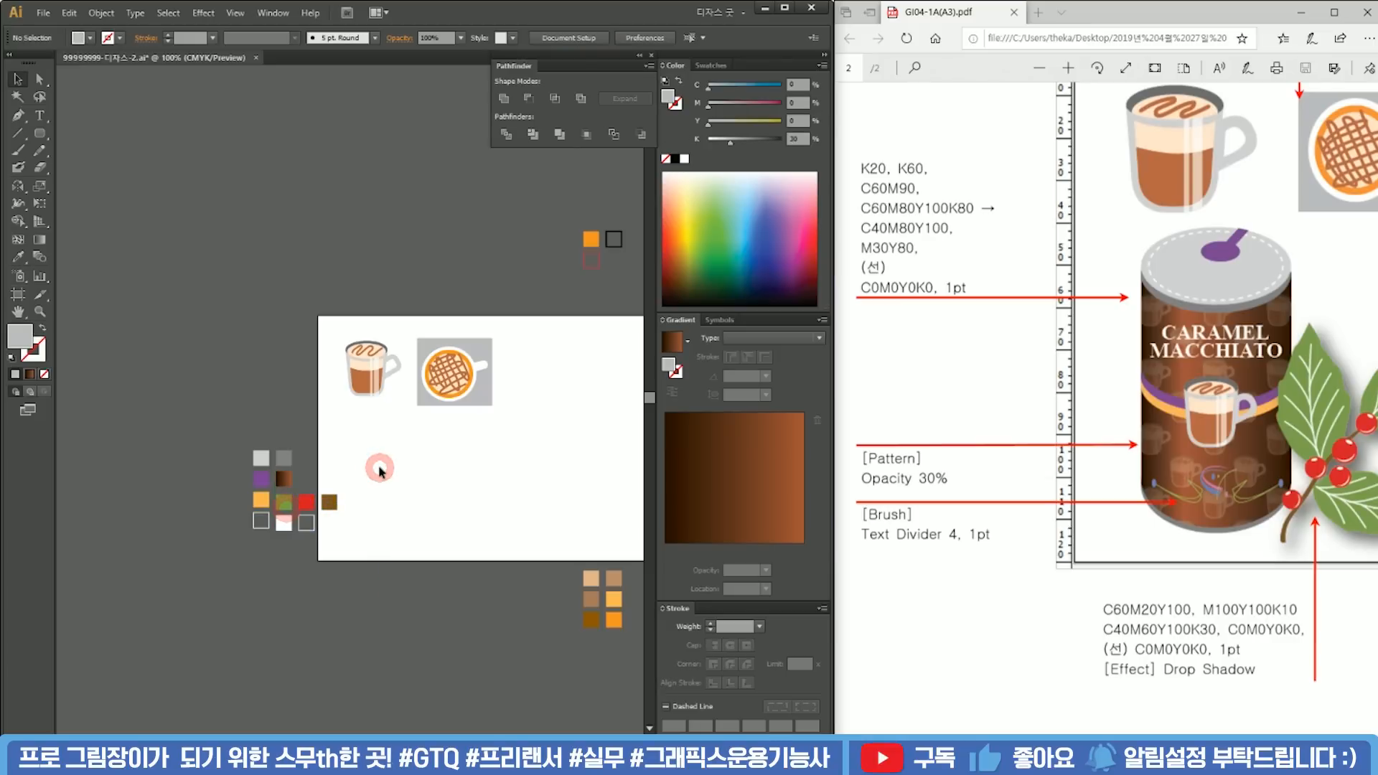
Step: Draw a horizontal ellipse below the mug as the can's lid and fill it with a contrasting green
scroll(356, 472, "up", 2)
scroll(394, 475, "up", 1)
left_click_drag(445, 516, 446, 434)
left_click_drag(40, 144, 113, 168)
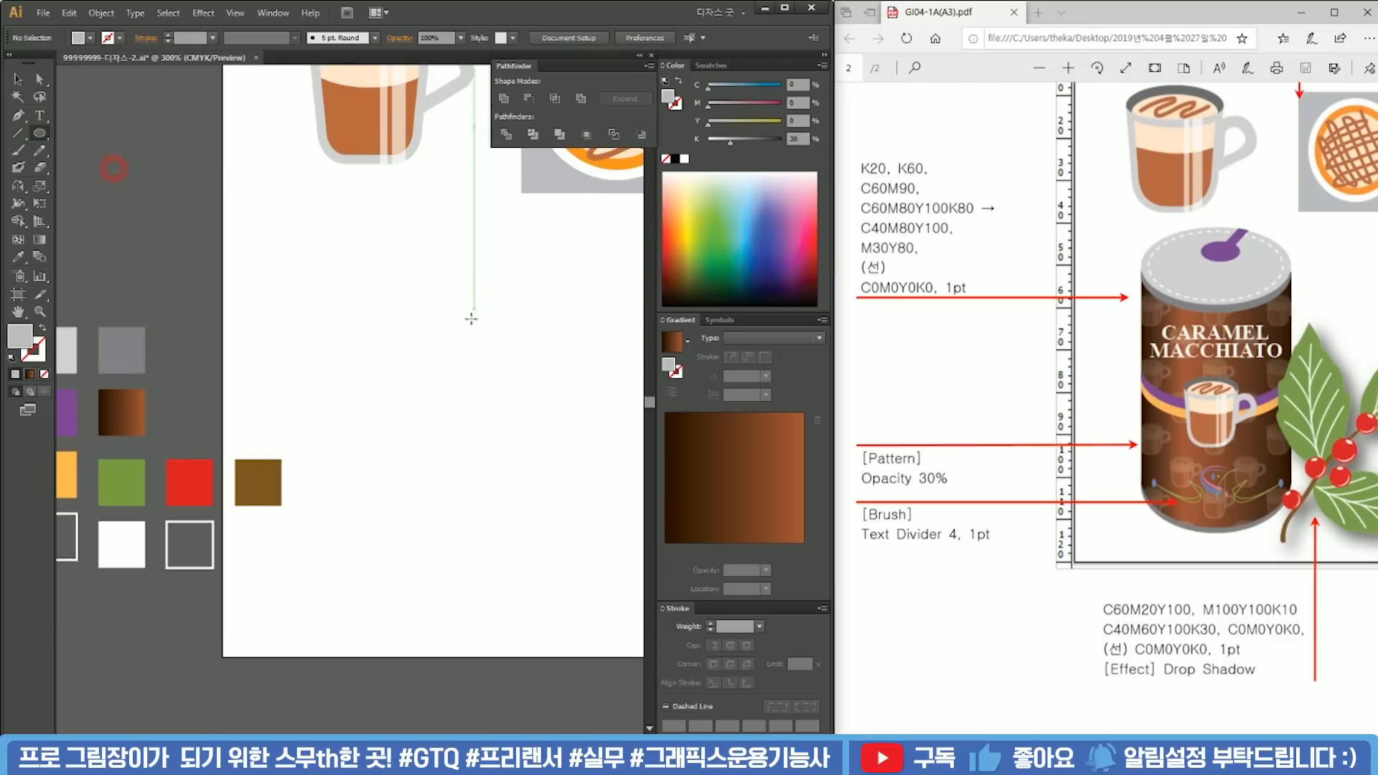
left_click_drag(380, 319, 454, 271)
key("v")
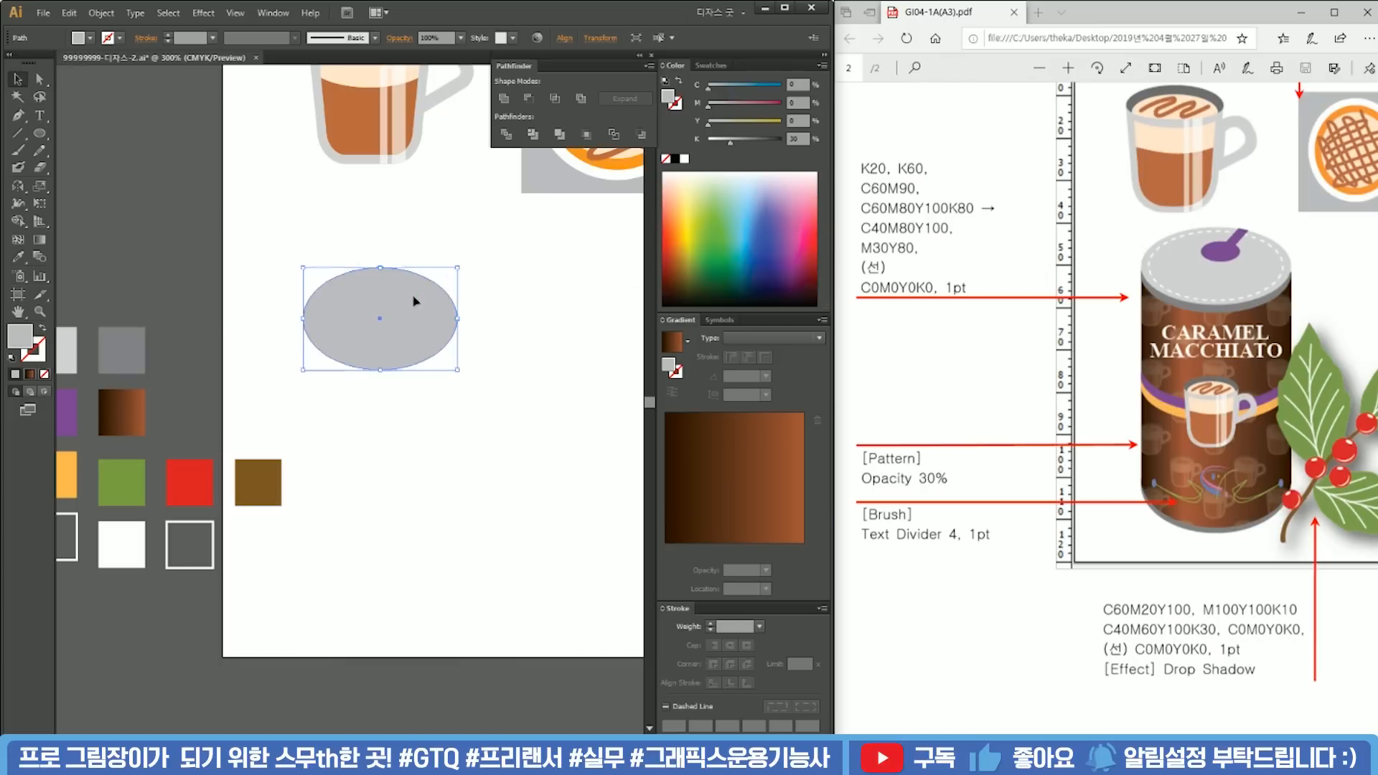
left_click_drag(420, 313, 452, 305)
left_click(706, 255)
left_click(554, 262)
Step: Duplicate the lid ellipse in place slightly smaller and give the copy the outline swatch's white 1 pt stroke without fill
left_click(443, 285)
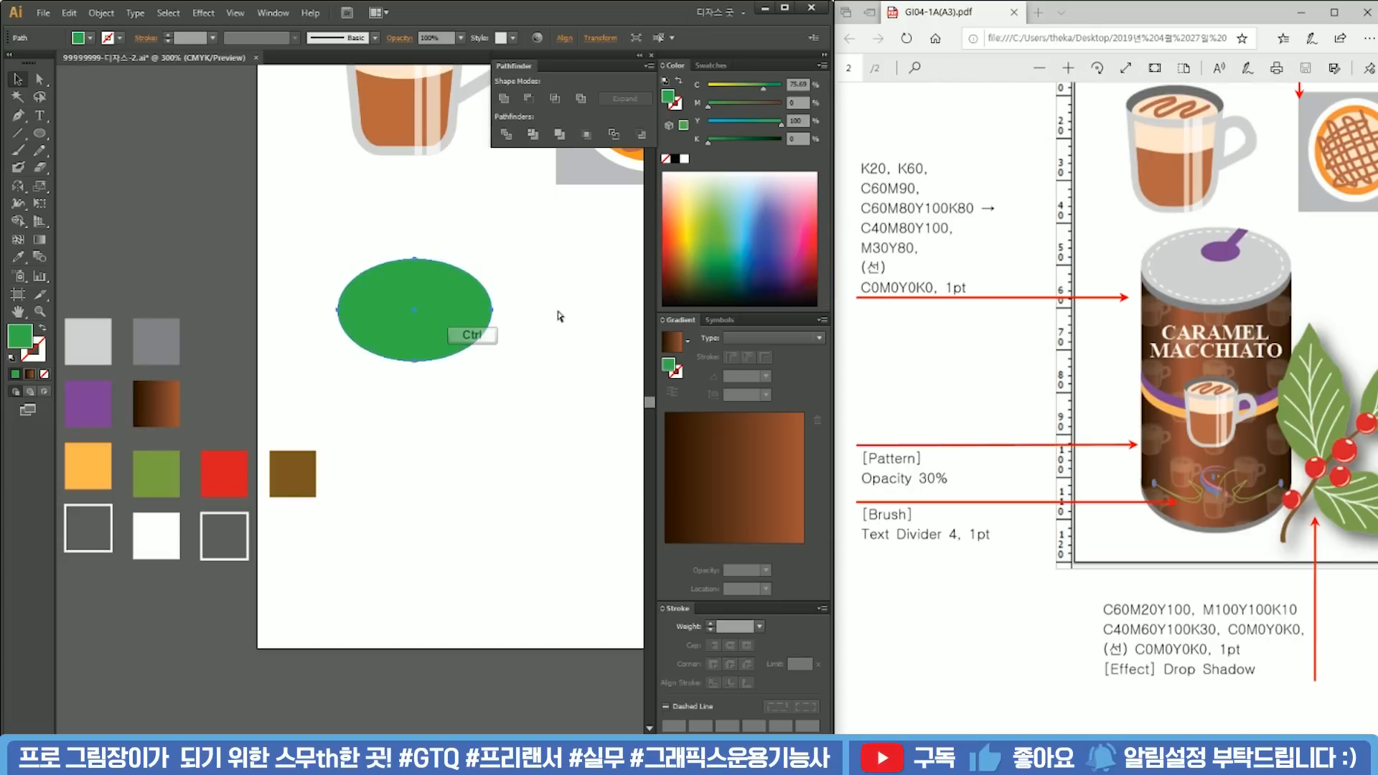
left_click_drag(492, 259, 490, 259)
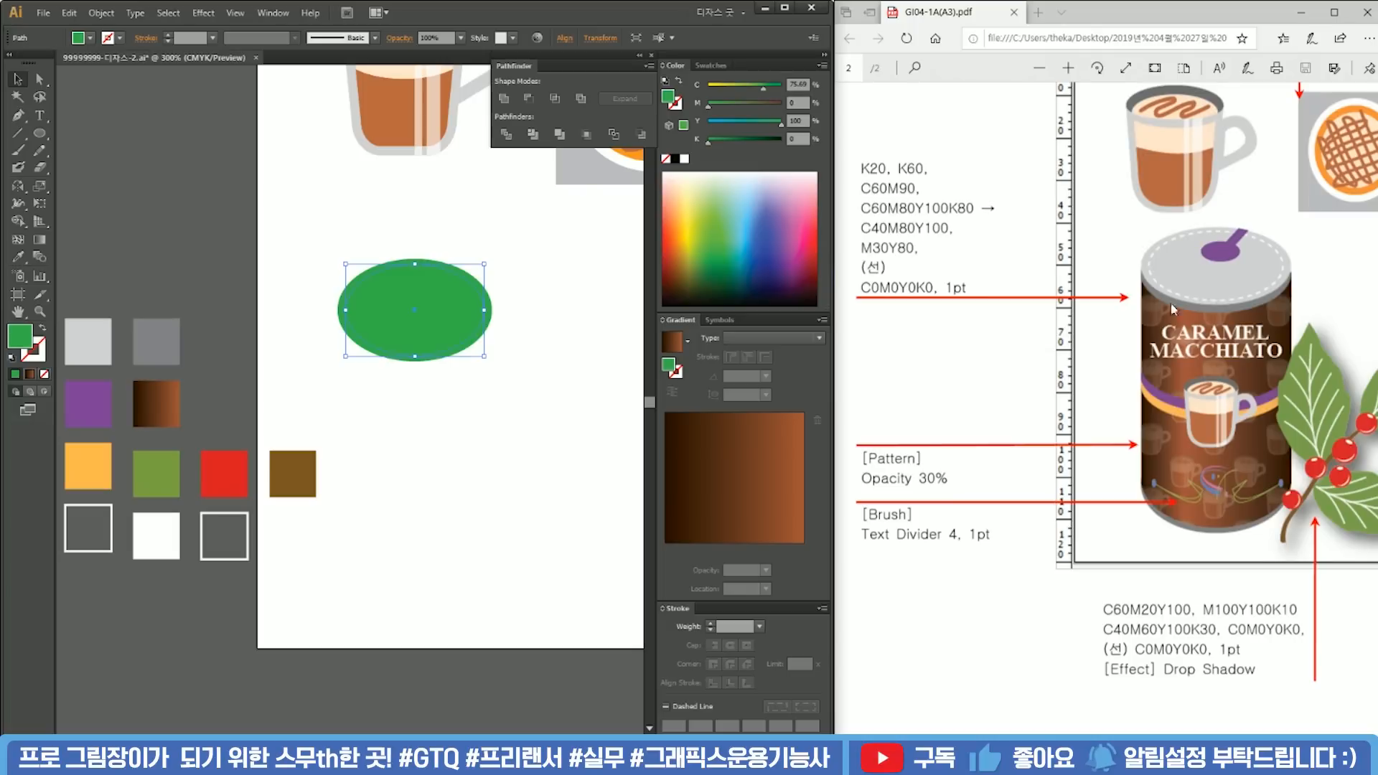
left_click_drag(386, 479, 460, 465)
key("i")
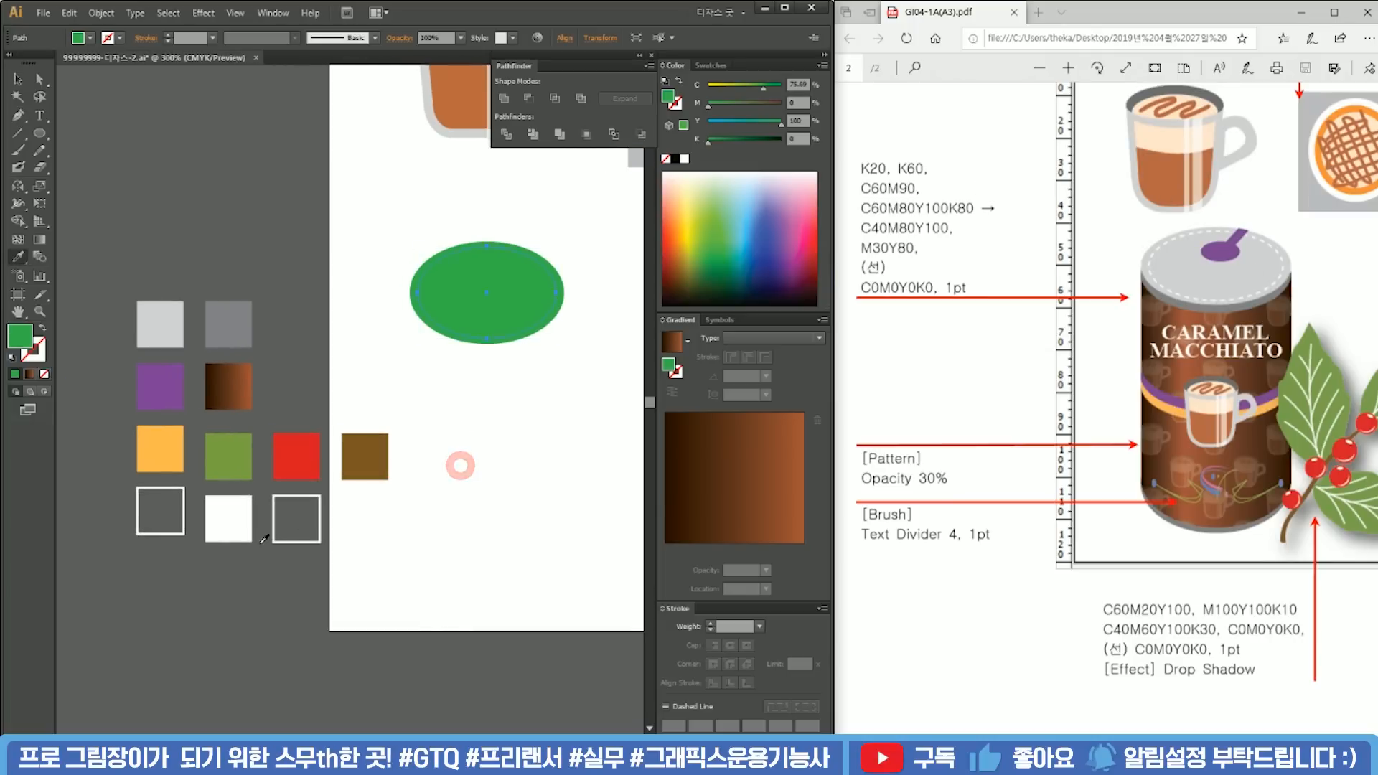
left_click(298, 496)
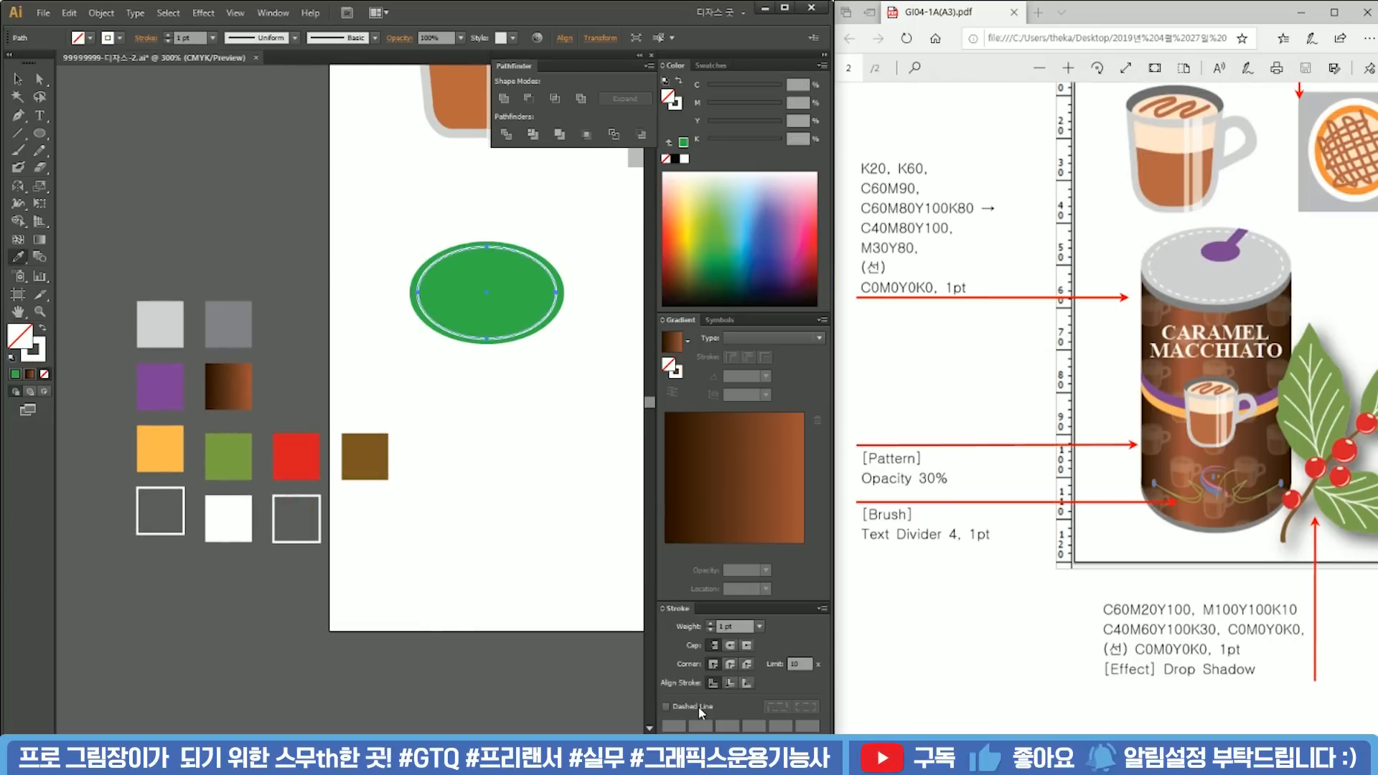
Step: Turn the inner ellipse's outline into a dashed line with 3 pt dashes, round caps and round joins
left_click(700, 709)
type("9")
key("Return")
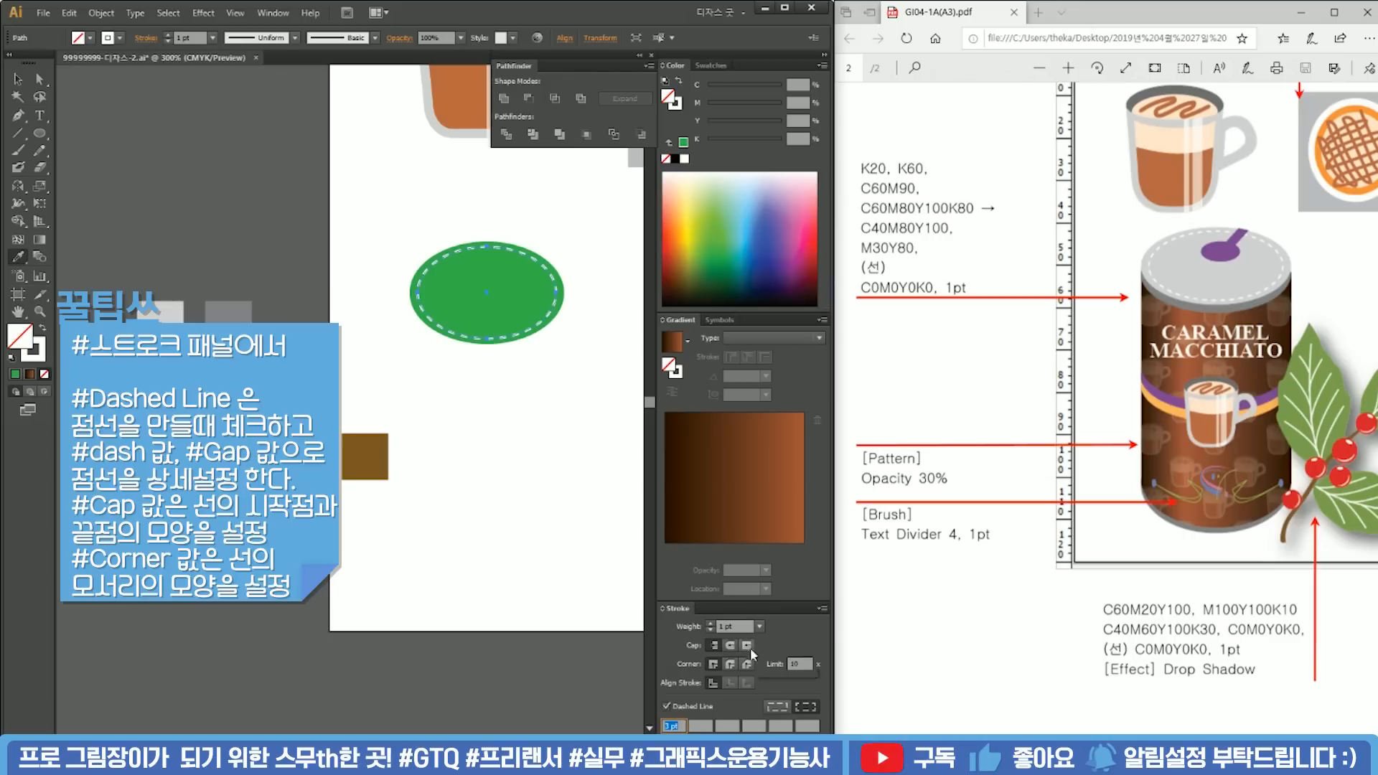
left_click(731, 645)
left_click(730, 664)
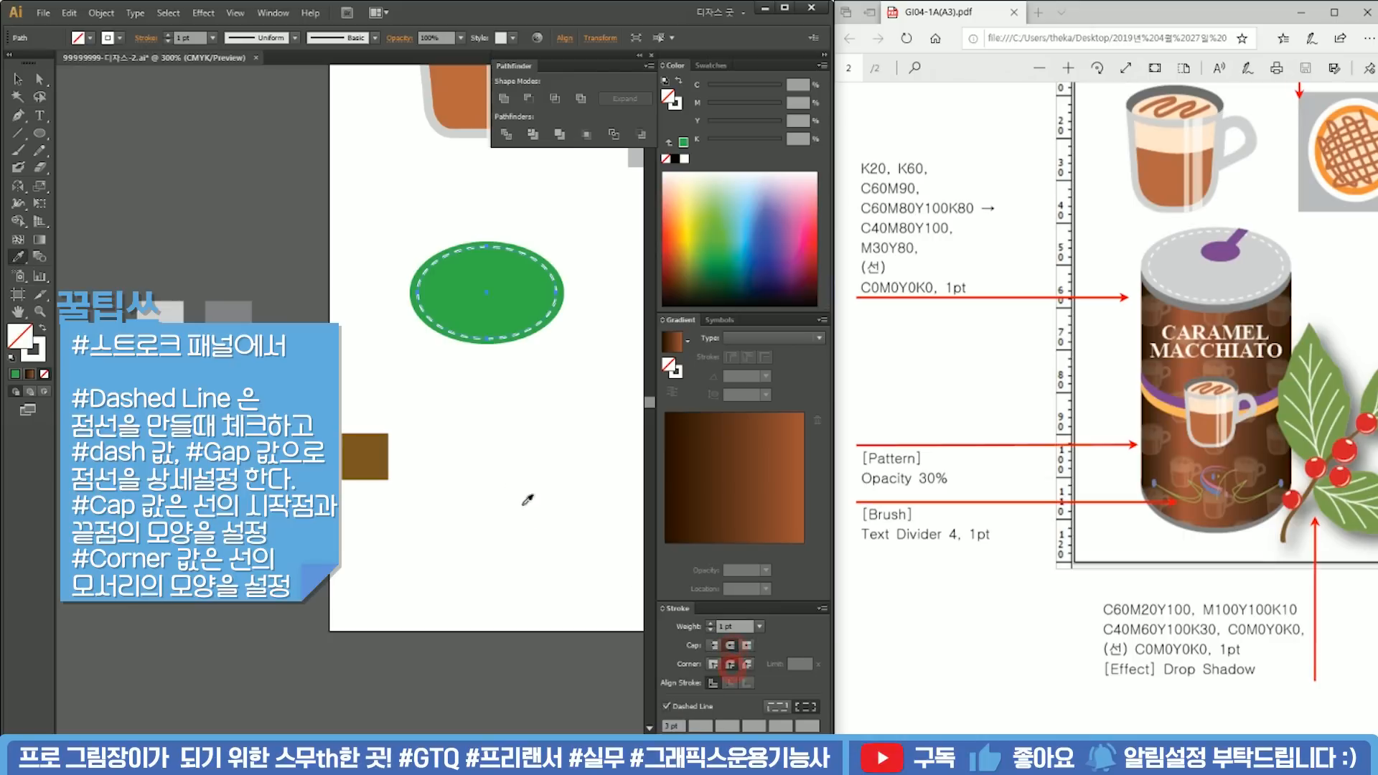
Step: Flatten the lid ellipse and its dashed inner ellipse slightly in height
key("v")
left_click(524, 422)
left_click_drag(600, 378, 441, 310)
left_click_drag(565, 347, 569, 338)
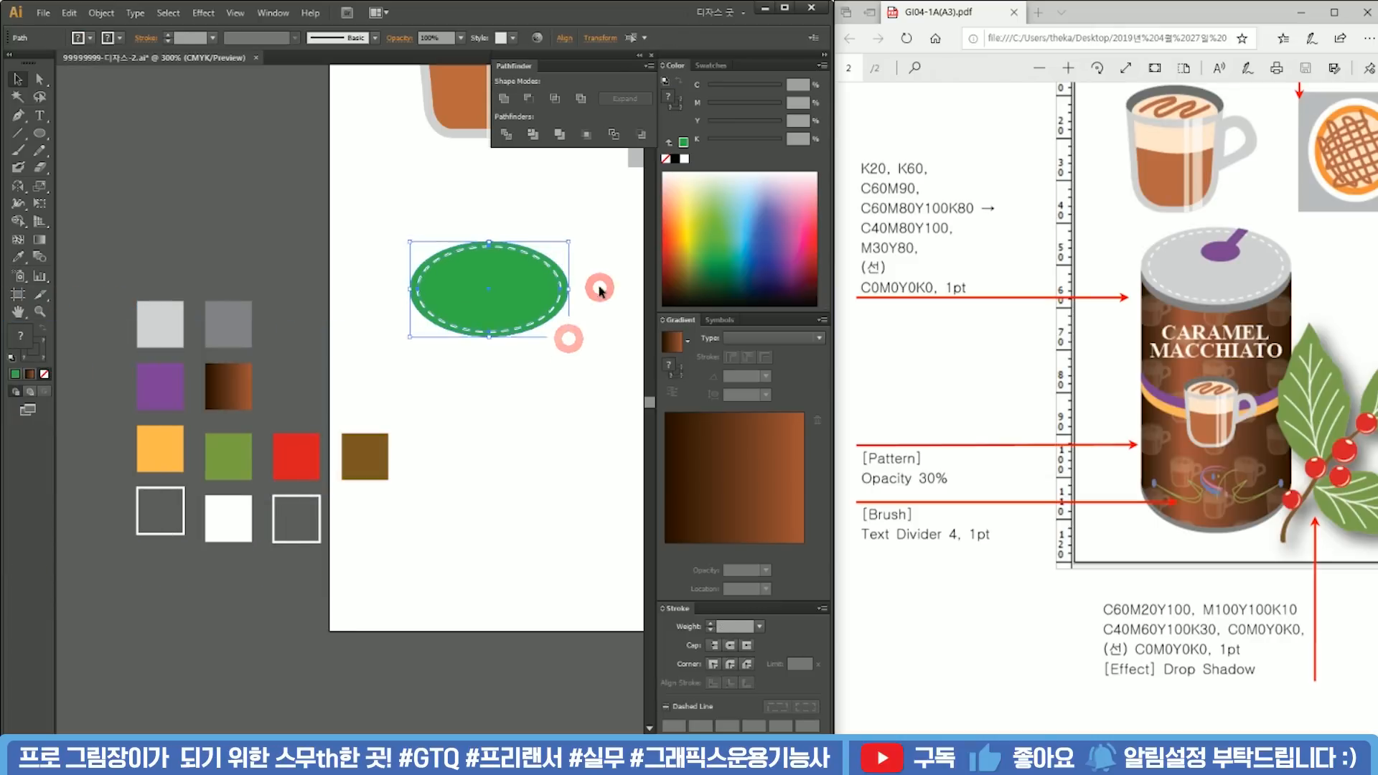
left_click(599, 287)
Step: Make a much smaller centred copy of the lid ellipse and fill it with the purple swatch's C60 M90
left_click(514, 290)
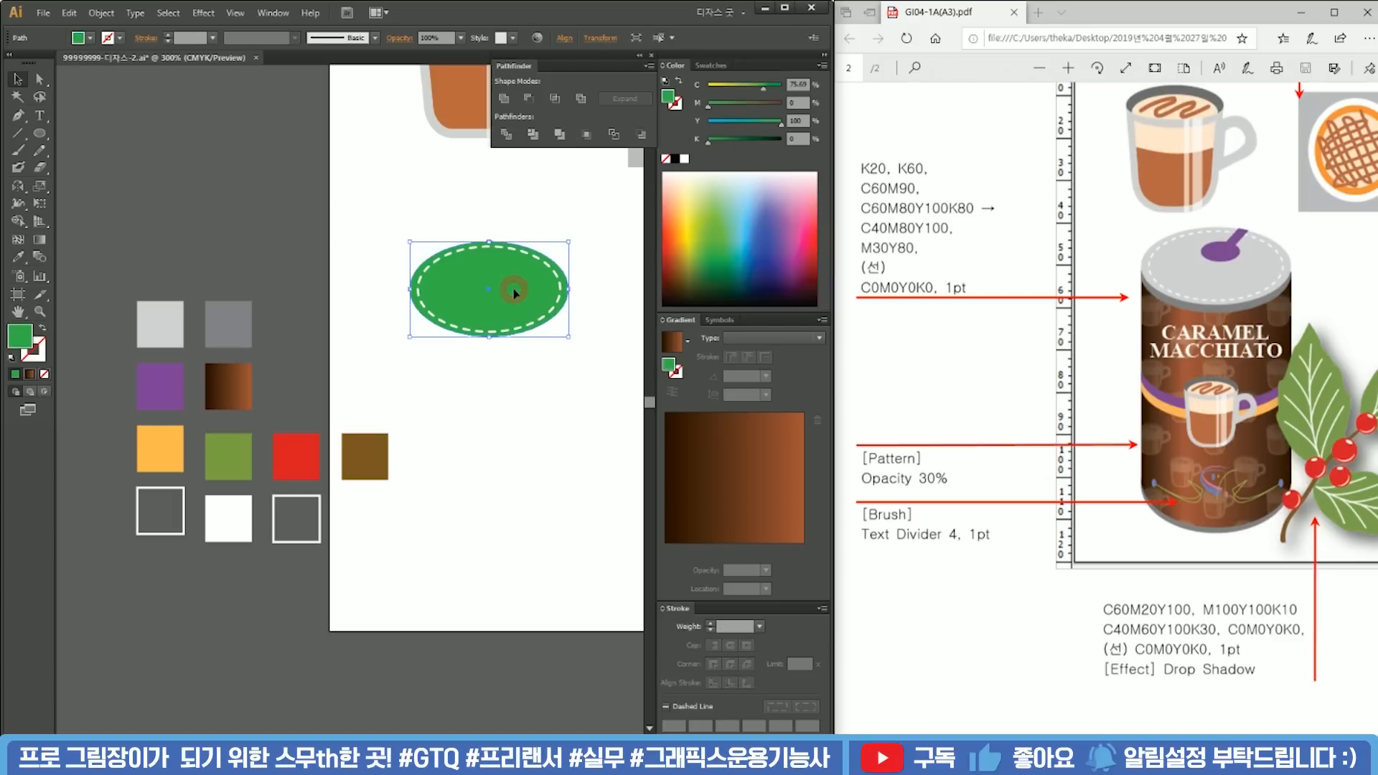
left_click_drag(569, 242, 512, 275)
key("i")
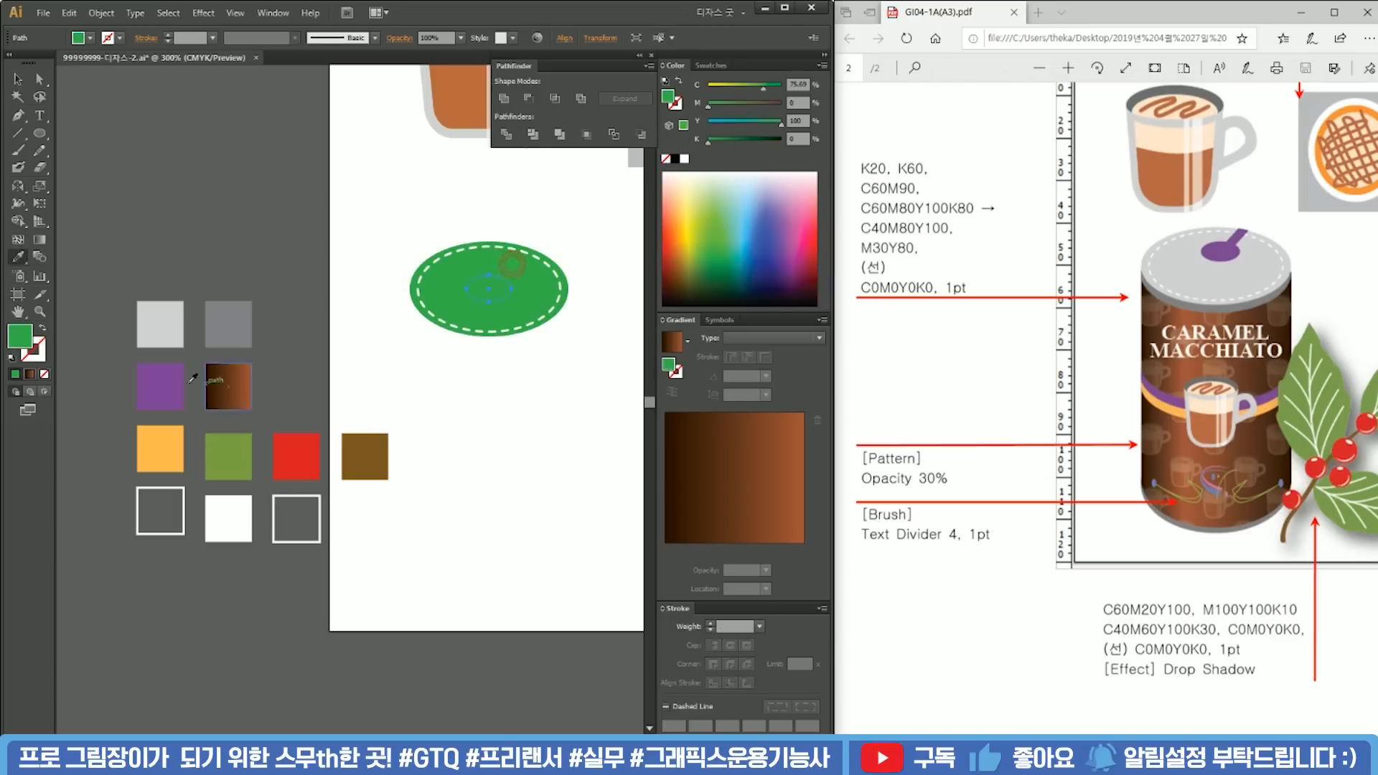
left_click(173, 384)
left_click(542, 231)
Step: Move the small purple ellipse slightly up and right of the lid's centre
left_click_drag(488, 289, 502, 268)
key("ctrl+z")
left_click(494, 289)
scroll(482, 291, "up", 3)
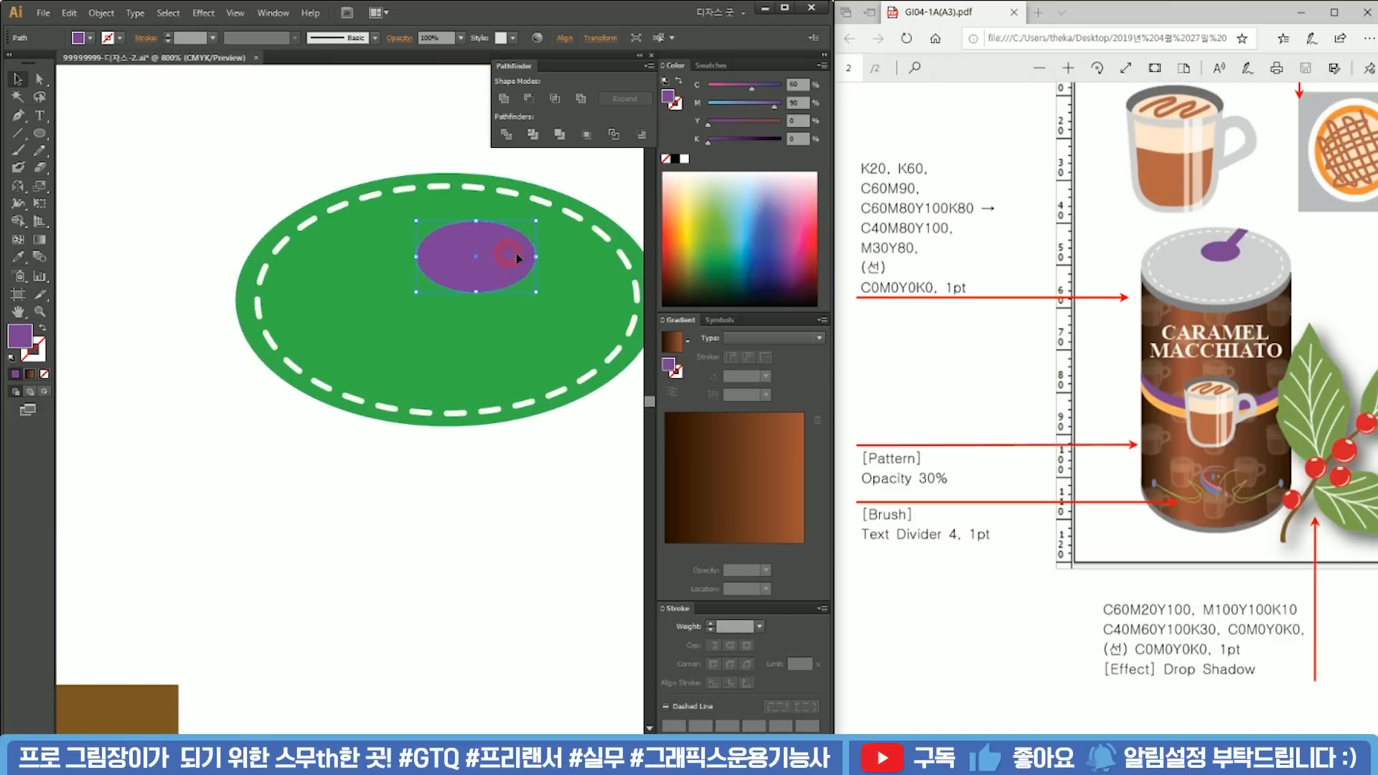
scroll(515, 253, "down", 1)
scroll(555, 204, "up", 2)
left_click_drag(540, 252, 454, 407)
Step: Draw a narrow purple rectangle as the pull-tab strip and tilt it from the small ellipse past the lid's back edge
key("p")
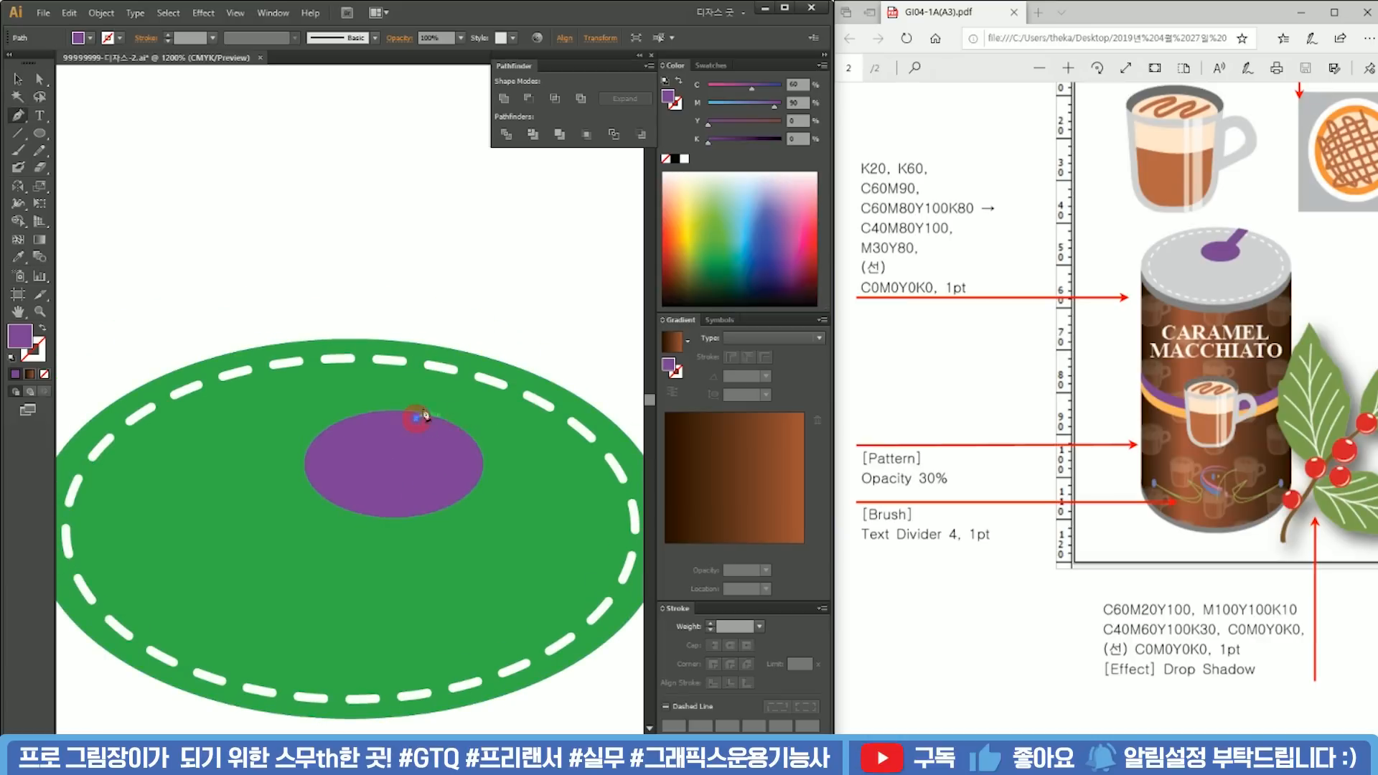
key("v")
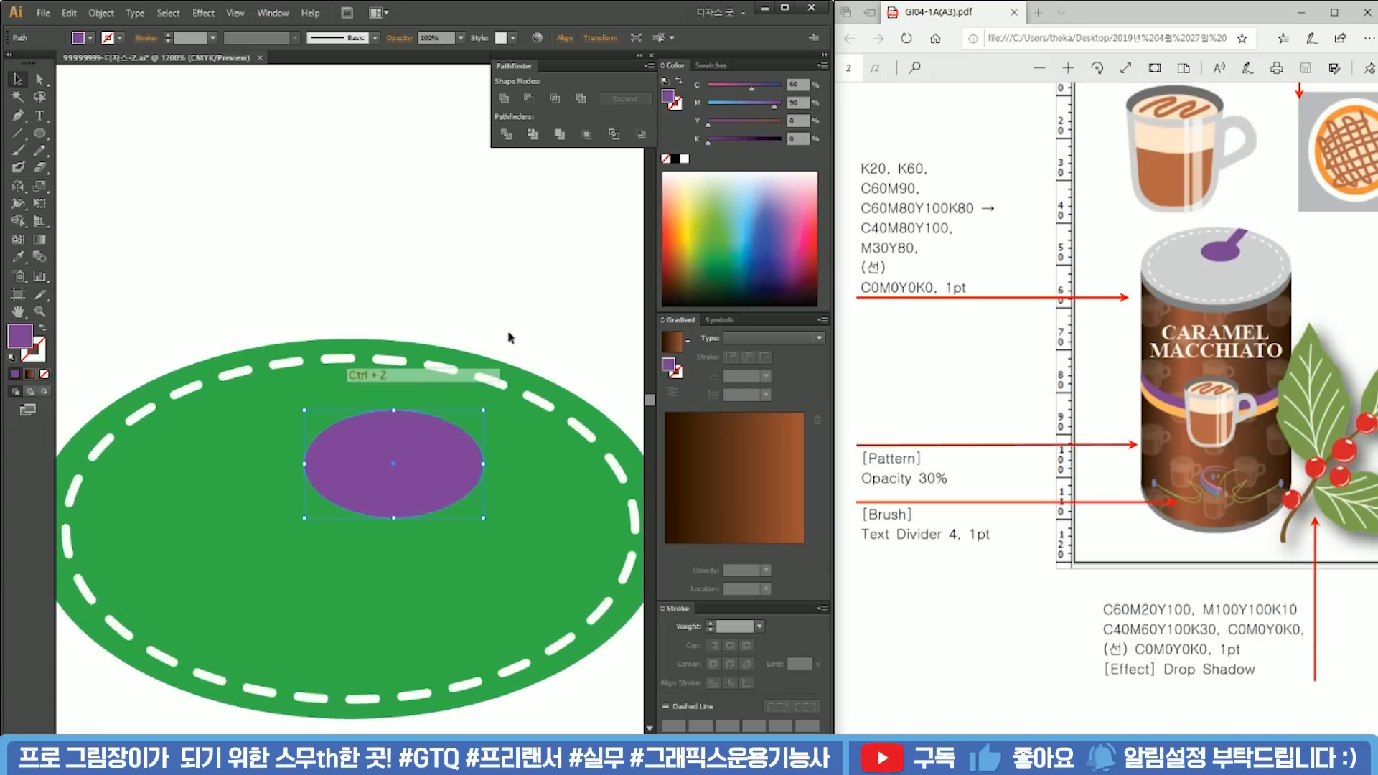
scroll(512, 336, "down", 1)
left_click_drag(39, 133, 83, 132)
left_click_drag(374, 284, 392, 356)
key("v")
left_click_drag(432, 279, 512, 319)
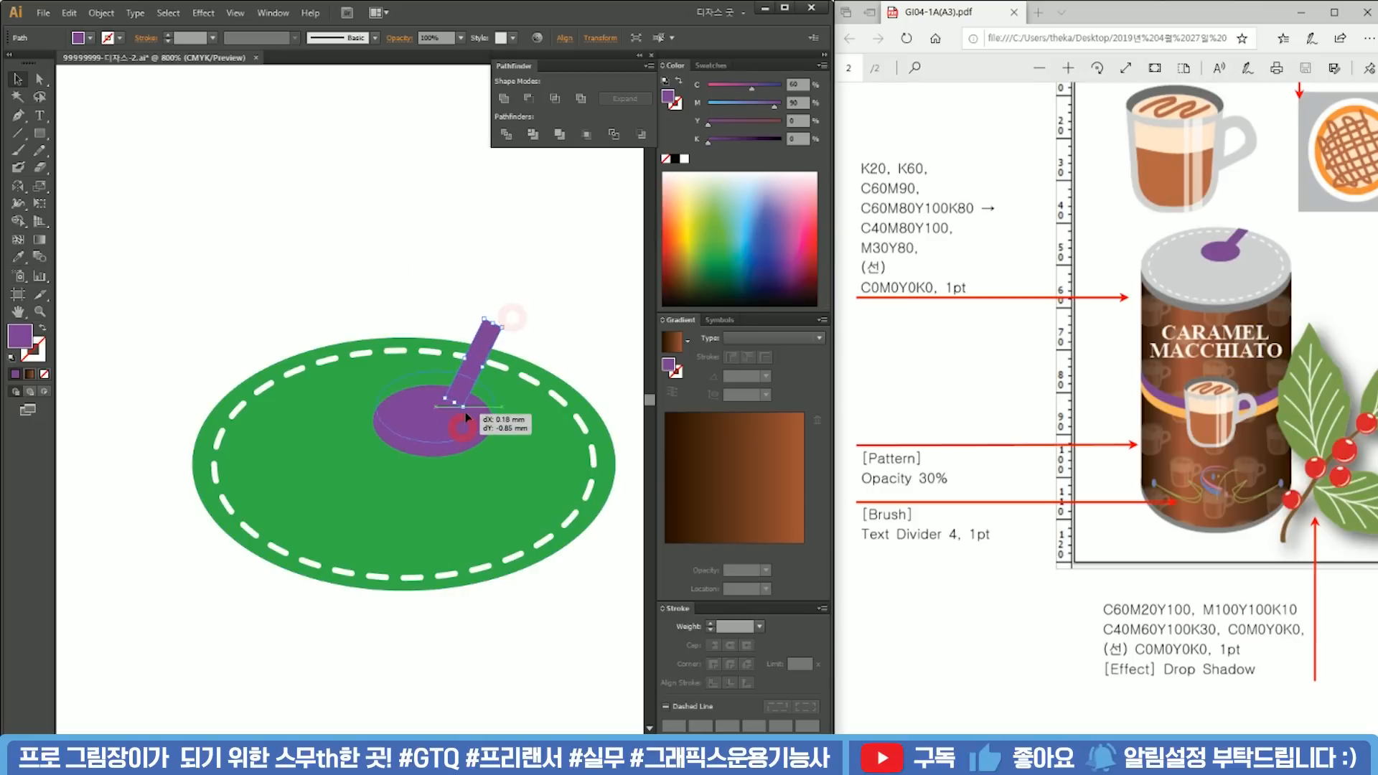
Step: Adjust the strip's tilt and alignment with the purple ellipse, and scale the two slightly smaller together
left_click_drag(465, 412, 465, 412)
left_click(495, 336)
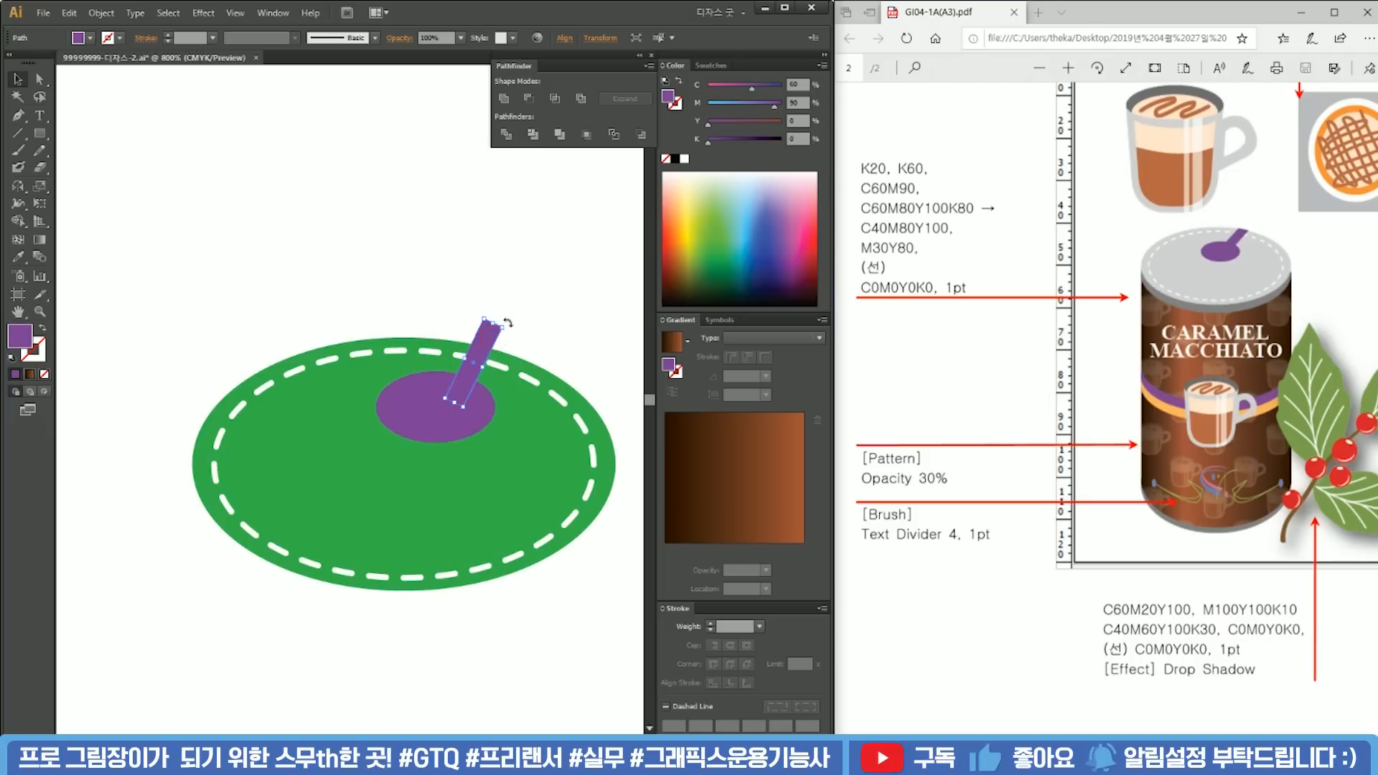
left_click_drag(510, 324, 512, 328)
left_click_drag(467, 403, 464, 404)
left_click(489, 349, "shift")
left_click_drag(507, 323, 502, 331)
Step: Divide the strip and lid ellipse, ungroup the pieces and delete the strip's end outside the lid
left_click(524, 361, "shift")
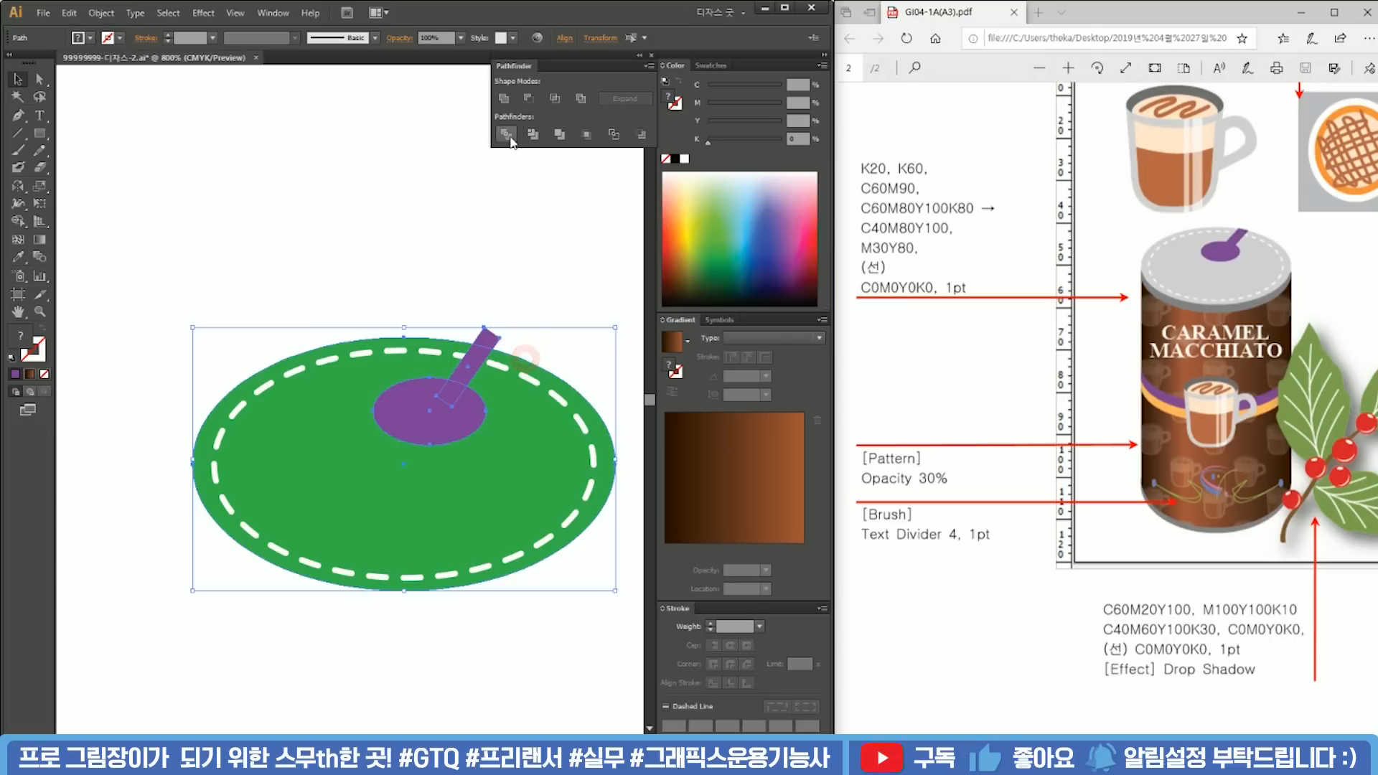
left_click(535, 309)
left_click(494, 337)
left_click(535, 366, "shift")
left_click(506, 134)
right_click(443, 343)
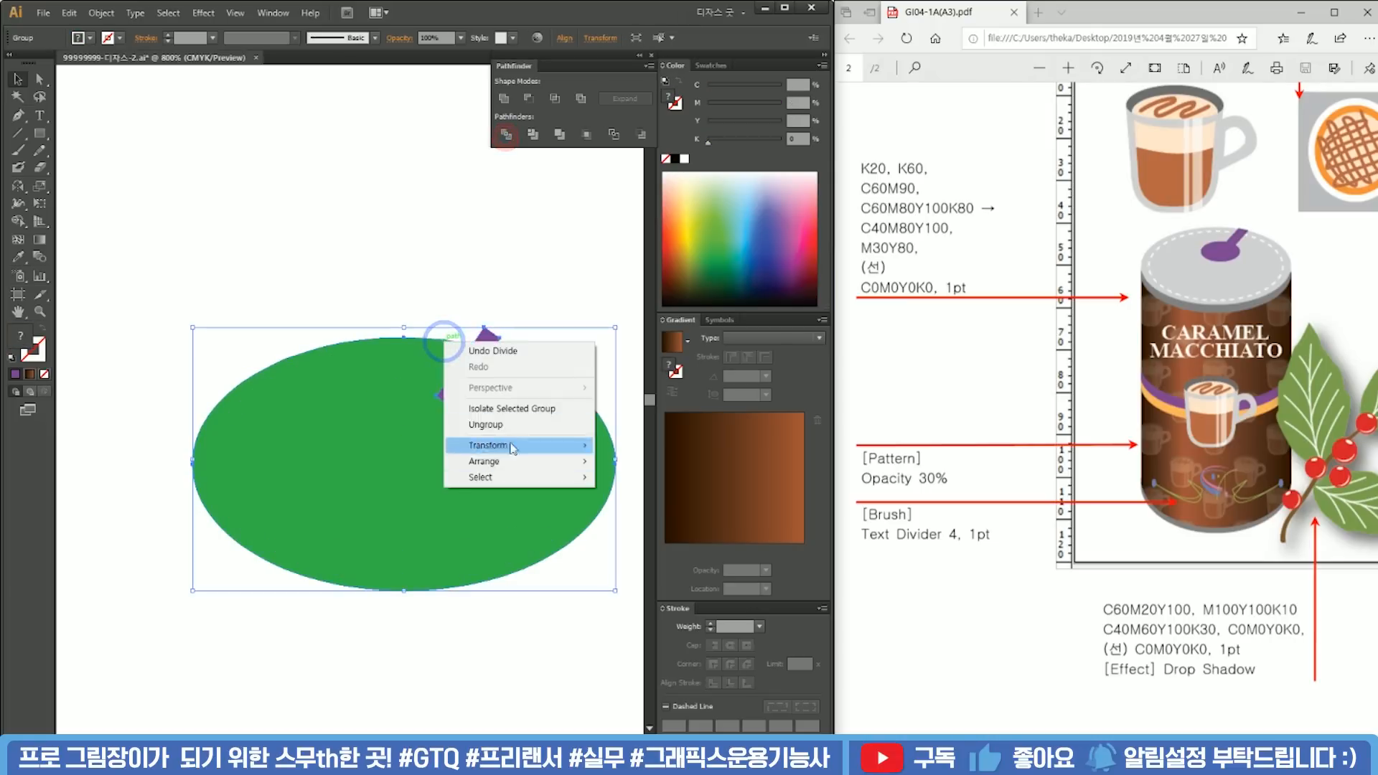
left_click(517, 428)
left_click(553, 302)
left_click(492, 336)
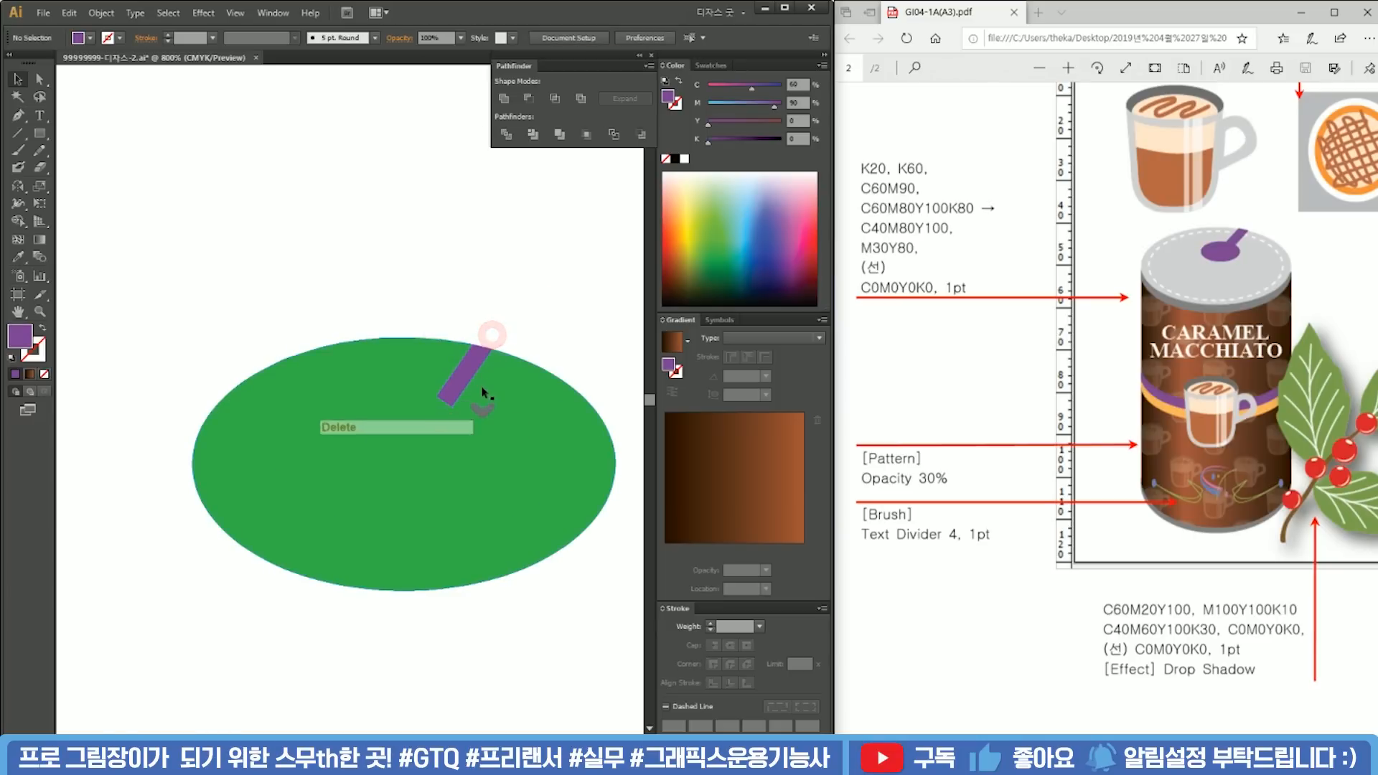
Step: Duplicate the lid ellipse with its strip piece straight below and unite the copy into one plain ellipse
key("ctrl+minus")
left_click(440, 381, "shift")
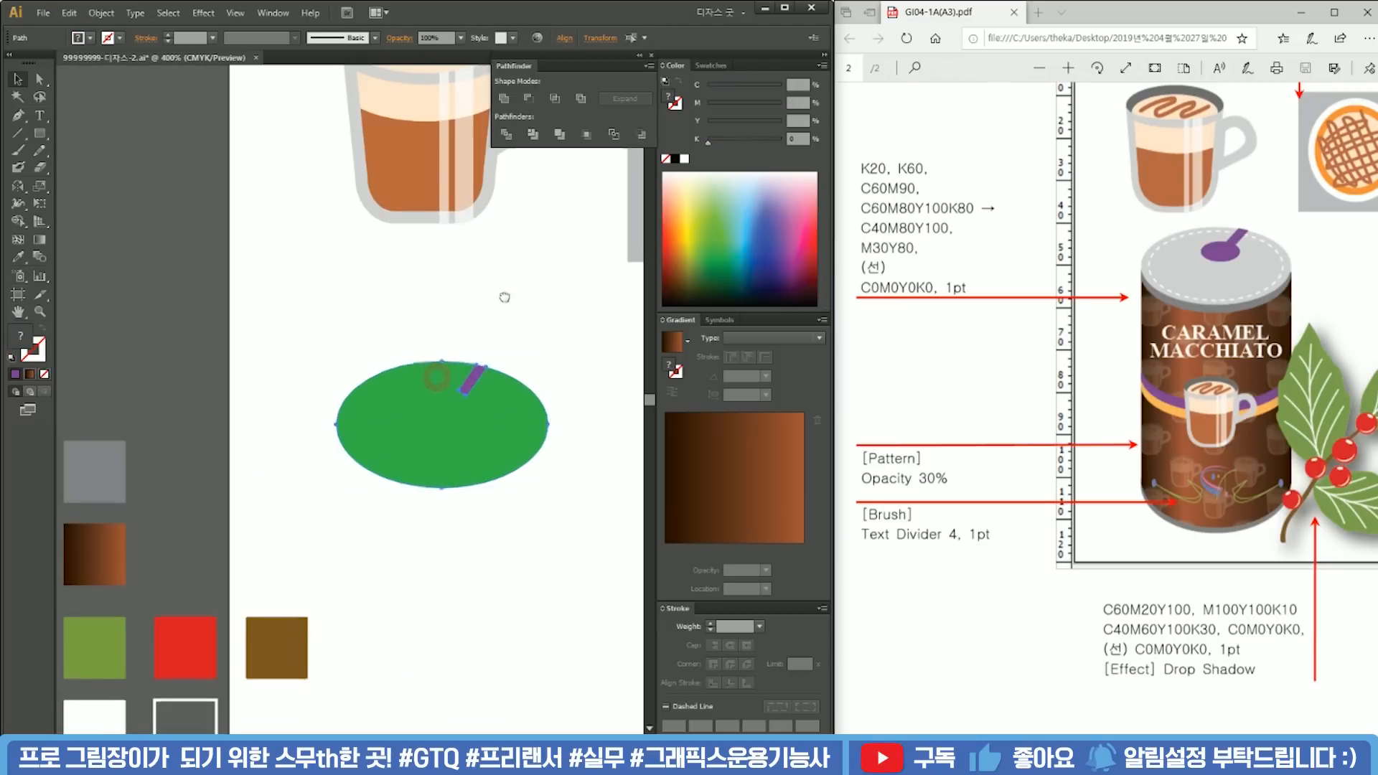
left_click_drag(503, 297, 416, 470)
scroll(420, 391, "down", 1)
left_click_drag(409, 535, 496, 276)
left_click_drag(467, 305, 463, 542)
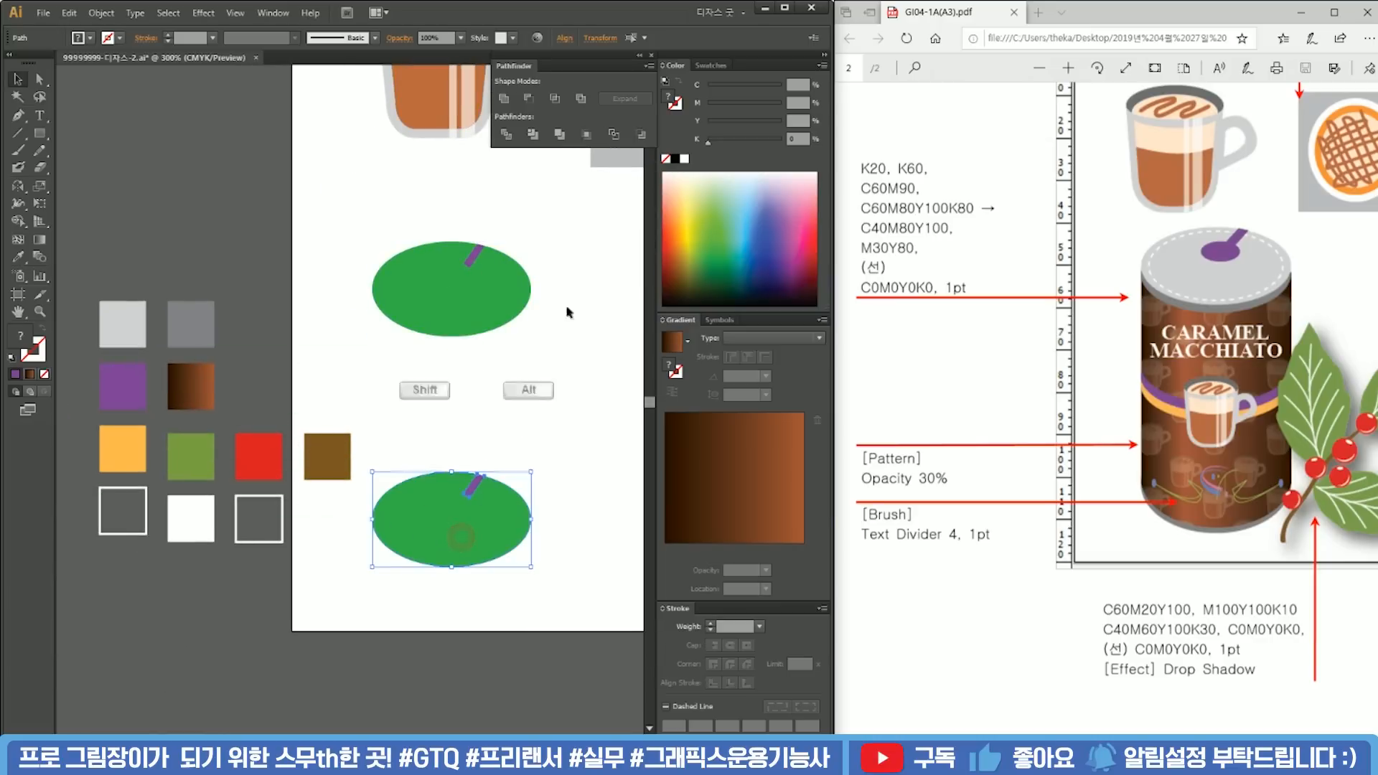
left_click(504, 98)
Step: Send the green lid to the back, behind the dashed line and purple tab
scroll(495, 310, "up", 2)
left_click_drag(493, 339, 489, 425)
left_click(494, 386)
right_click(503, 388)
left_click(587, 593)
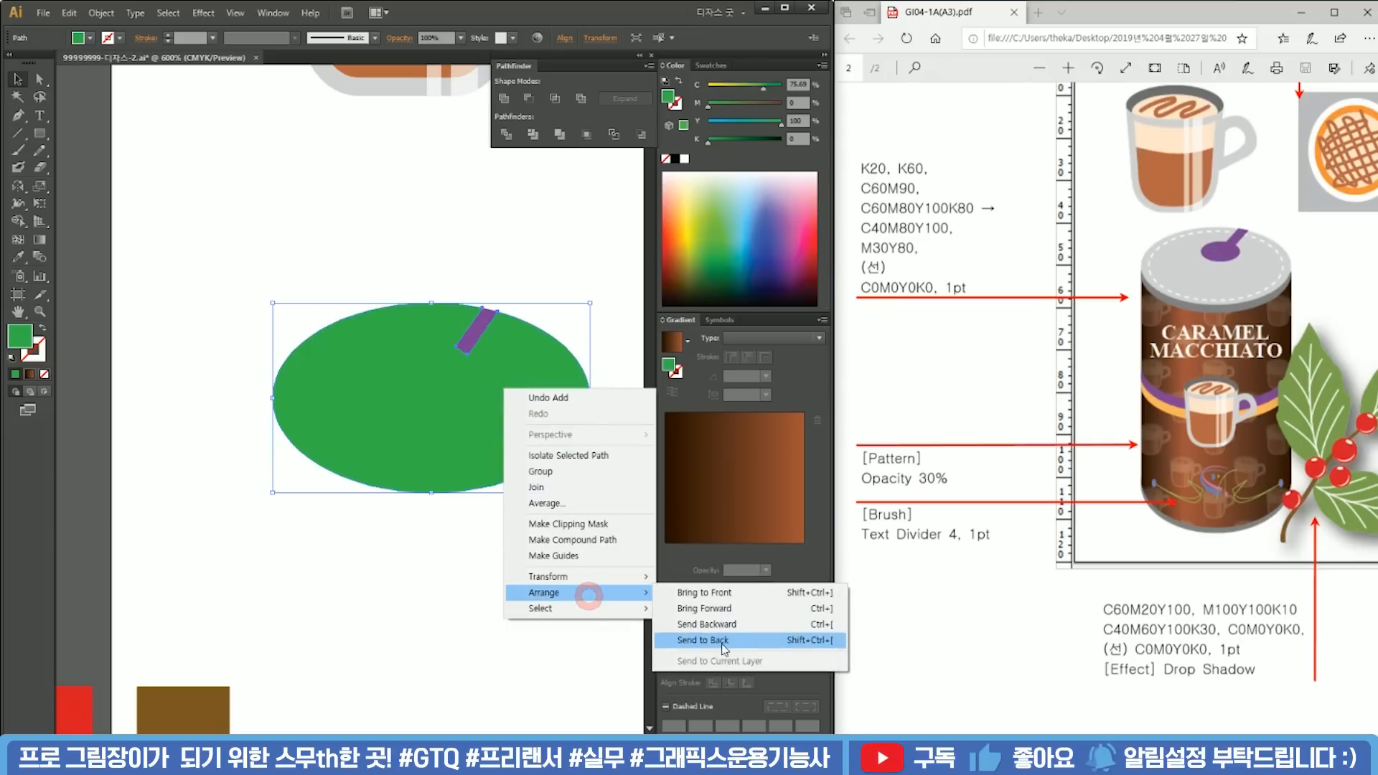
left_click(721, 643)
left_click(550, 615)
Step: Duplicate the plain purple ellipse straight below itself as a spare
scroll(547, 583, "down", 2)
scroll(547, 586, "up", 1)
scroll(518, 483, "down", 2)
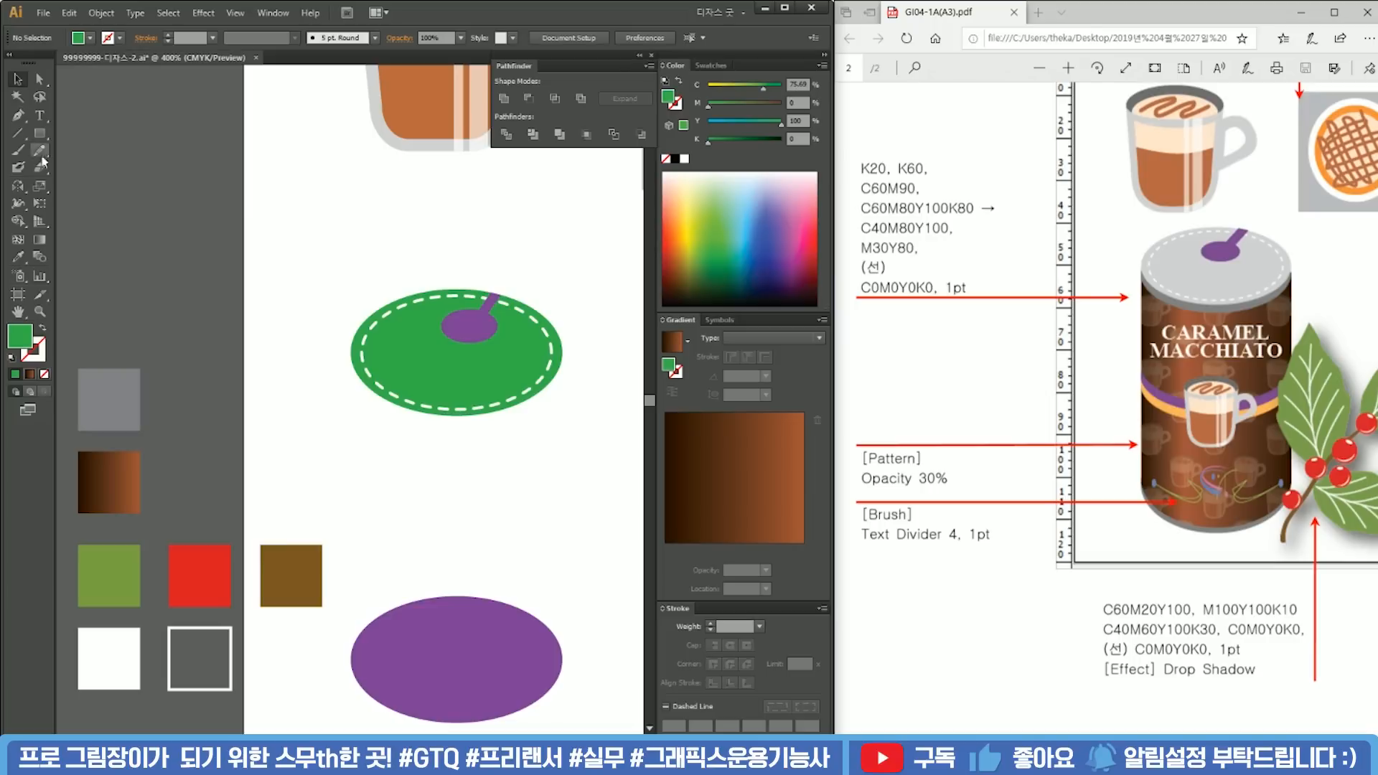
scroll(463, 673, "down", 2)
left_click_drag(493, 492, 500, 654)
Step: Draw a rectangle from the upper plain ellipse's middle to the lid's middle and unite both as the can body
left_click(535, 482)
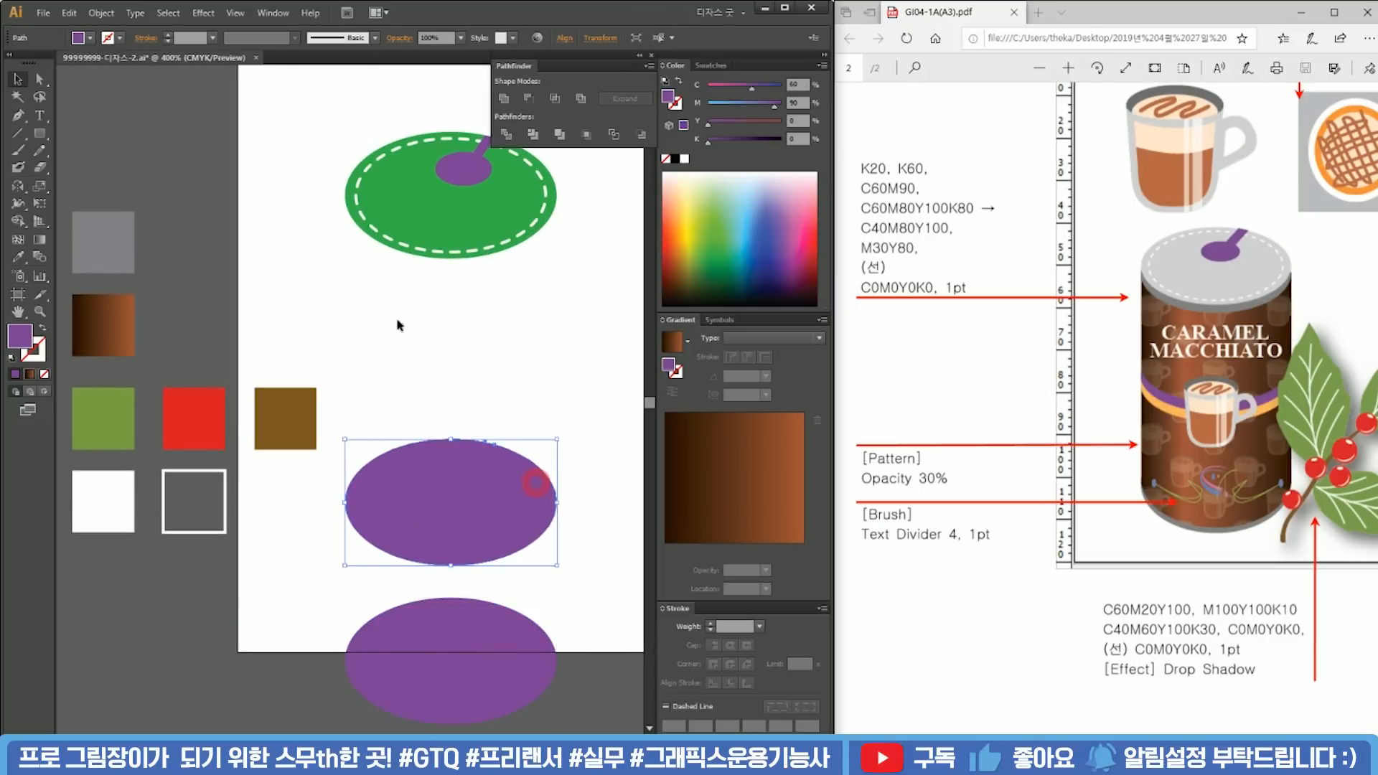
left_click(41, 134)
left_click_drag(343, 502, 562, 197)
key("v")
left_click_drag(597, 479, 474, 568)
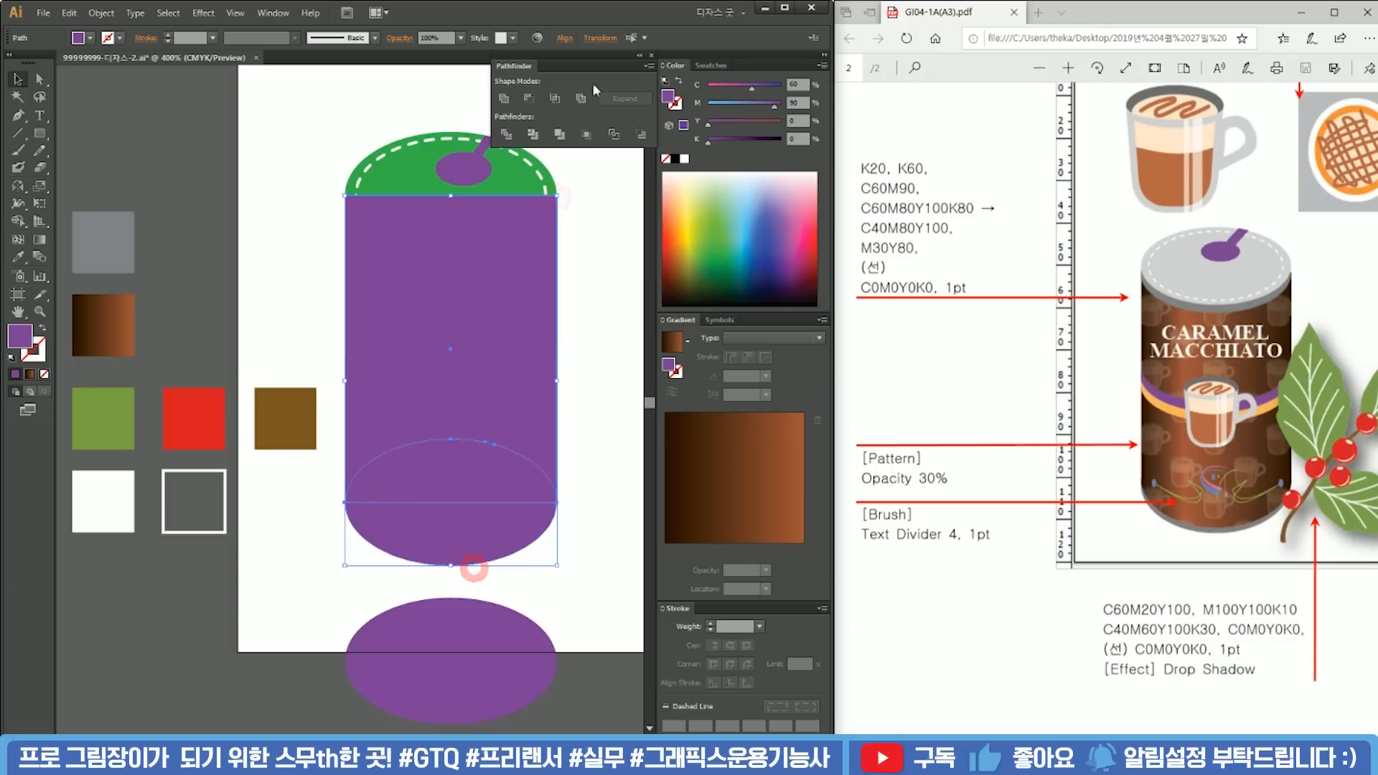
left_click(514, 107)
Step: Send the purple can body to the back, behind the lid
right_click(485, 318)
left_click(573, 518)
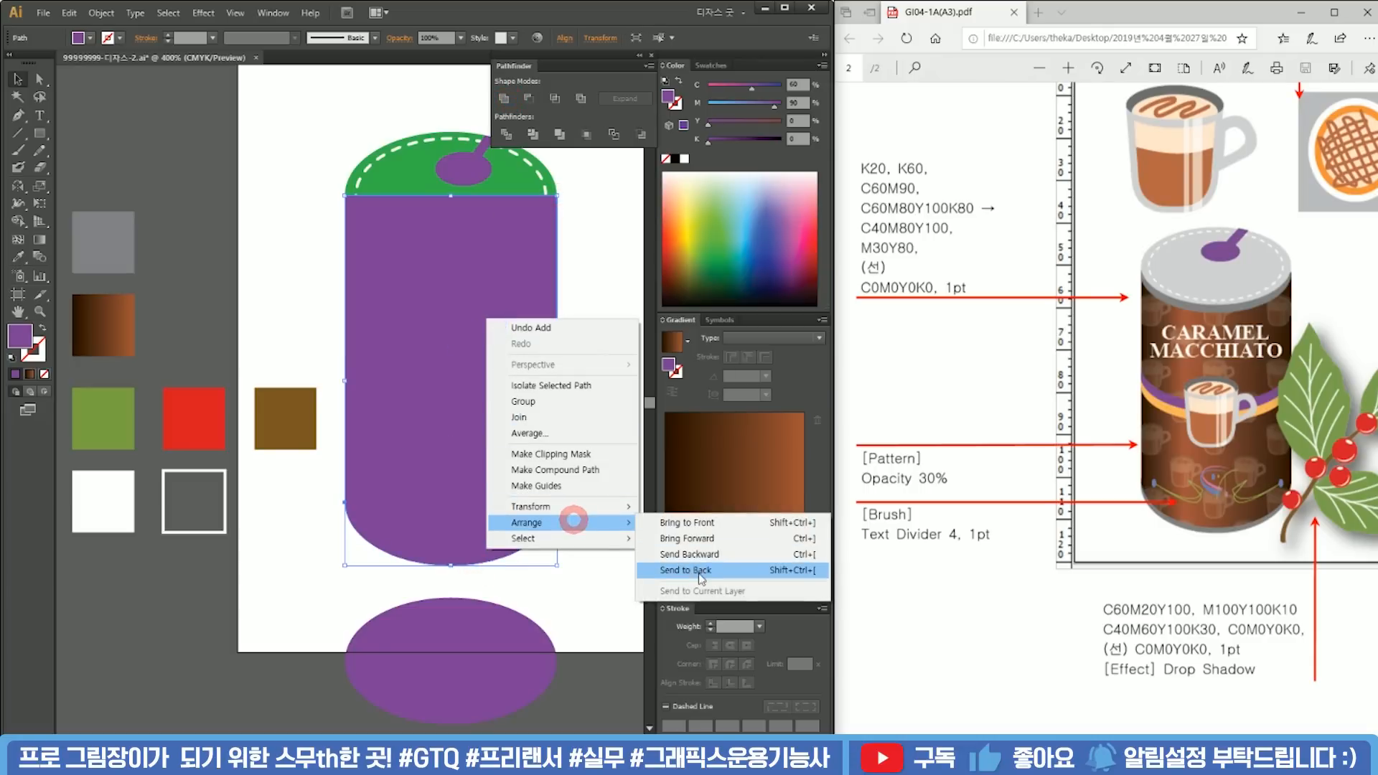
left_click(692, 569)
left_click(589, 402)
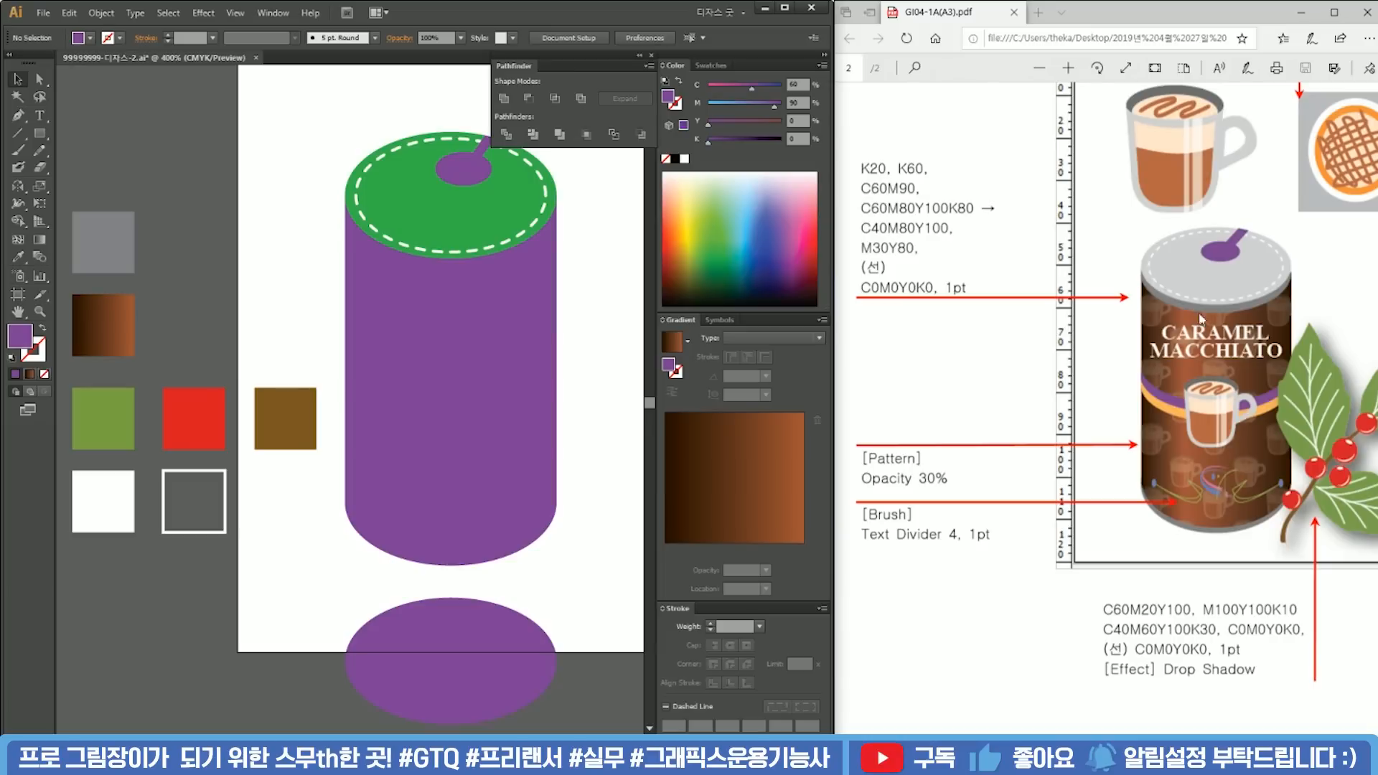
left_click(587, 247)
Step: Draw a thin rectangle across the spare ellipse's middle at its full width and unite the two as a rim shape
left_click(437, 673)
left_click(40, 134)
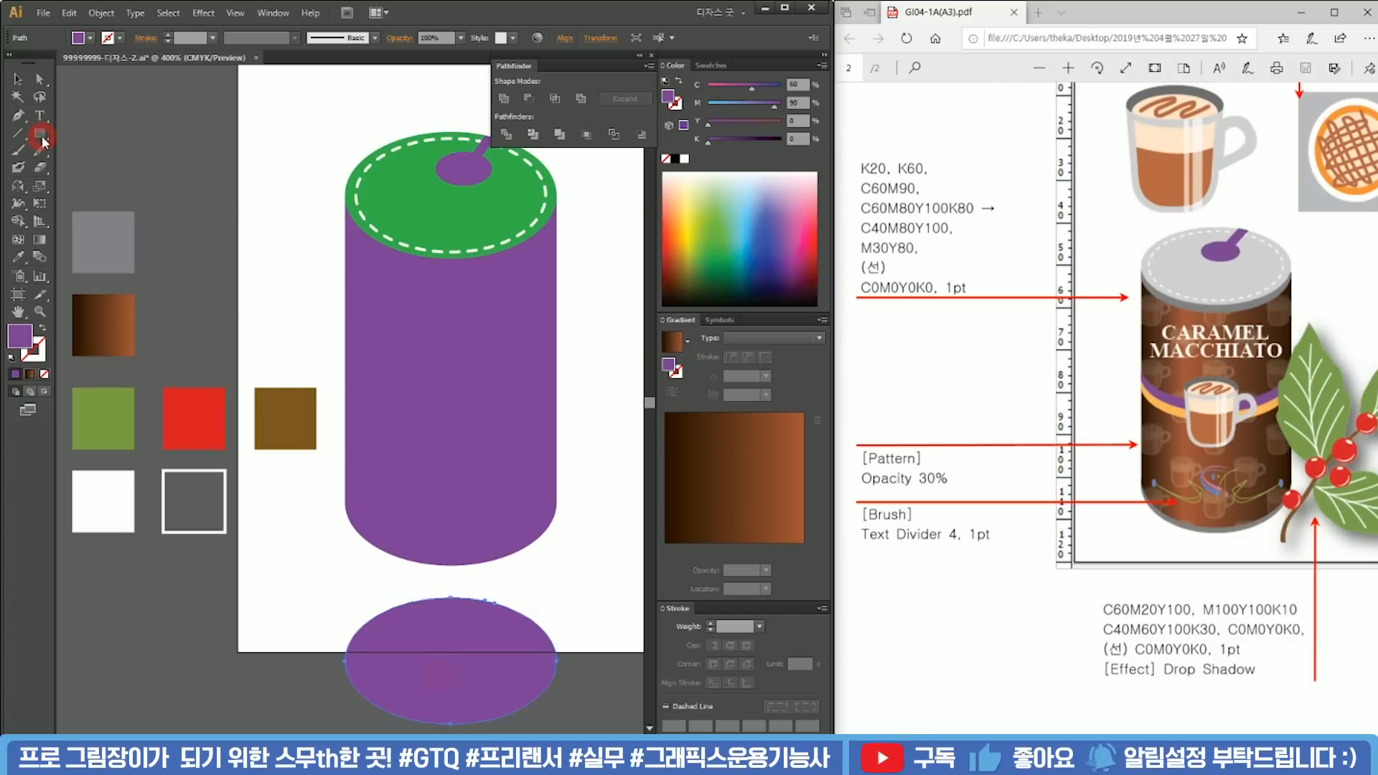
left_click_drag(320, 575, 289, 407)
left_click_drag(313, 491, 528, 473)
key("v")
left_click(428, 457, "shift")
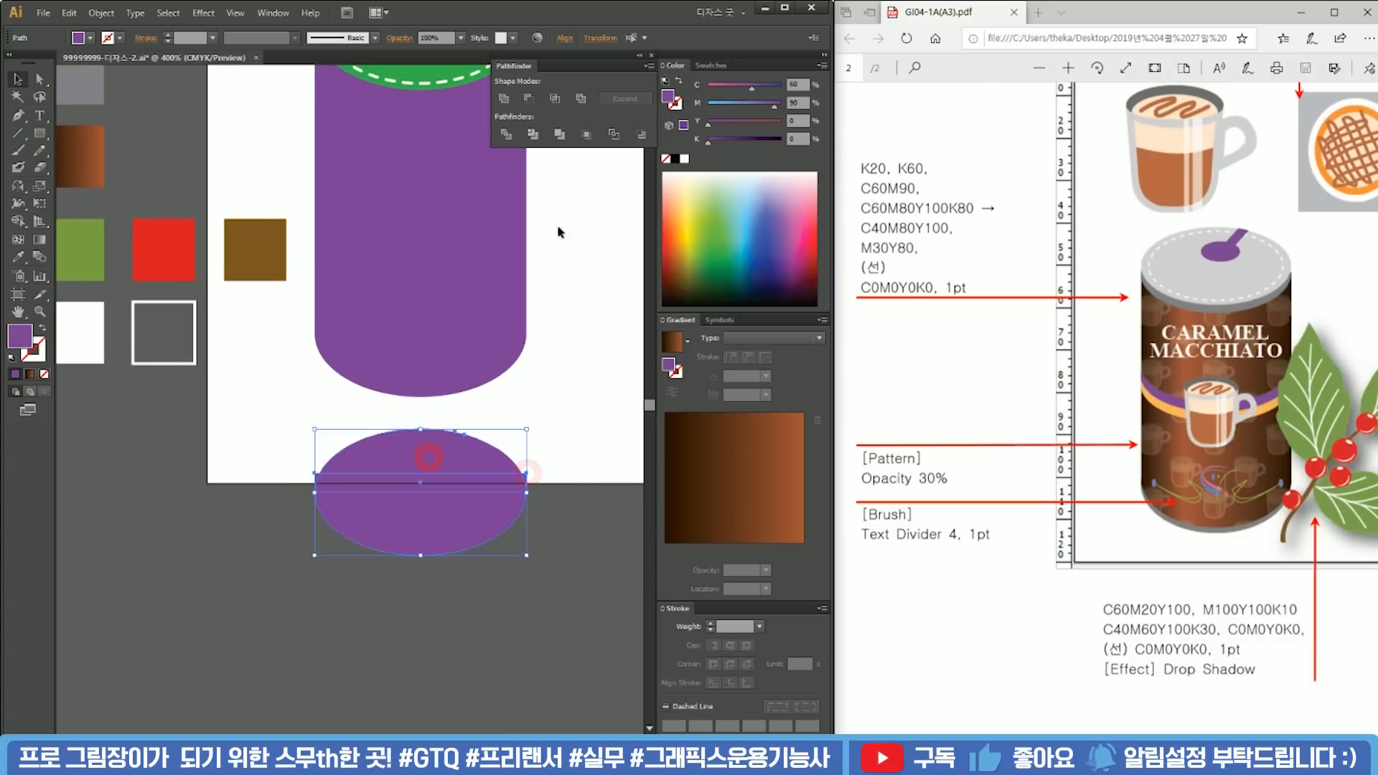
left_click(507, 100)
Step: Duplicate the rim shape straight below and fill both shapes with a contrasting blue
left_click_drag(506, 335, 510, 495)
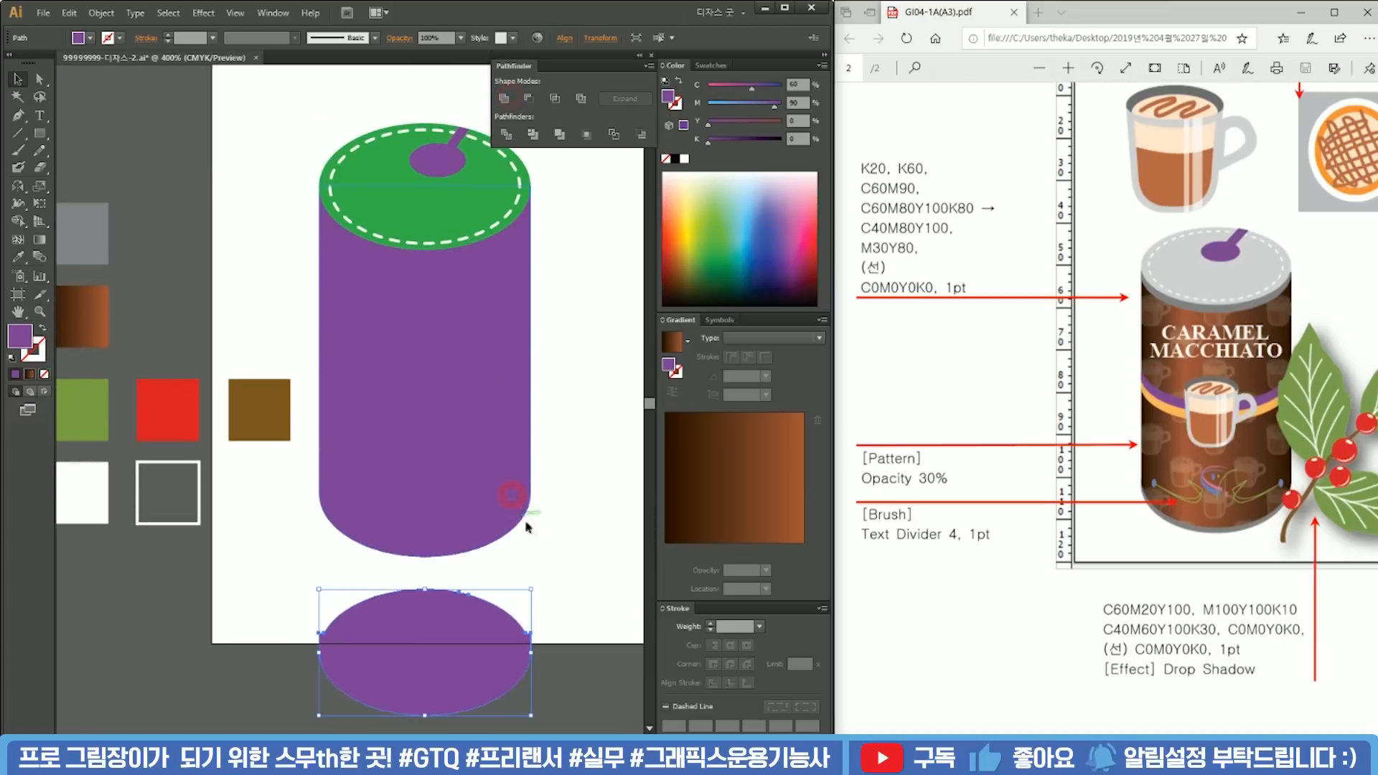
left_click_drag(538, 566, 572, 320)
key("ctrl+z")
scroll(550, 448, "down", 1)
left_click_drag(532, 449, 533, 574)
left_click_drag(582, 482, 466, 428)
left_click(505, 100)
left_click_drag(532, 590, 460, 457)
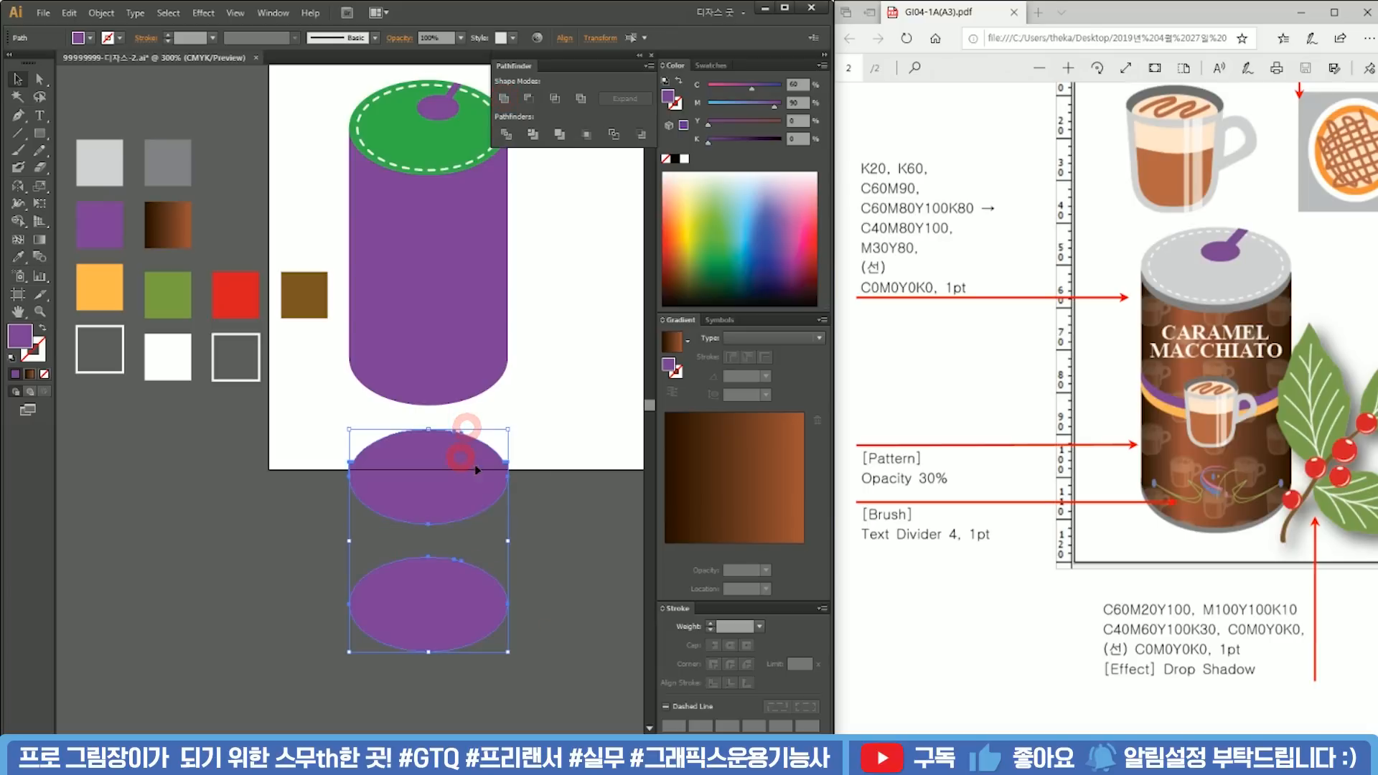
left_click(768, 262)
left_click(562, 394)
Step: Move the upper blue rim shape onto the can, aligned with its sides and just below the lid
left_click_drag(478, 464, 468, 146)
key("ctrl+z")
key("ctrl+plus")
key("ctrl+plus")
key("ctrl+plus")
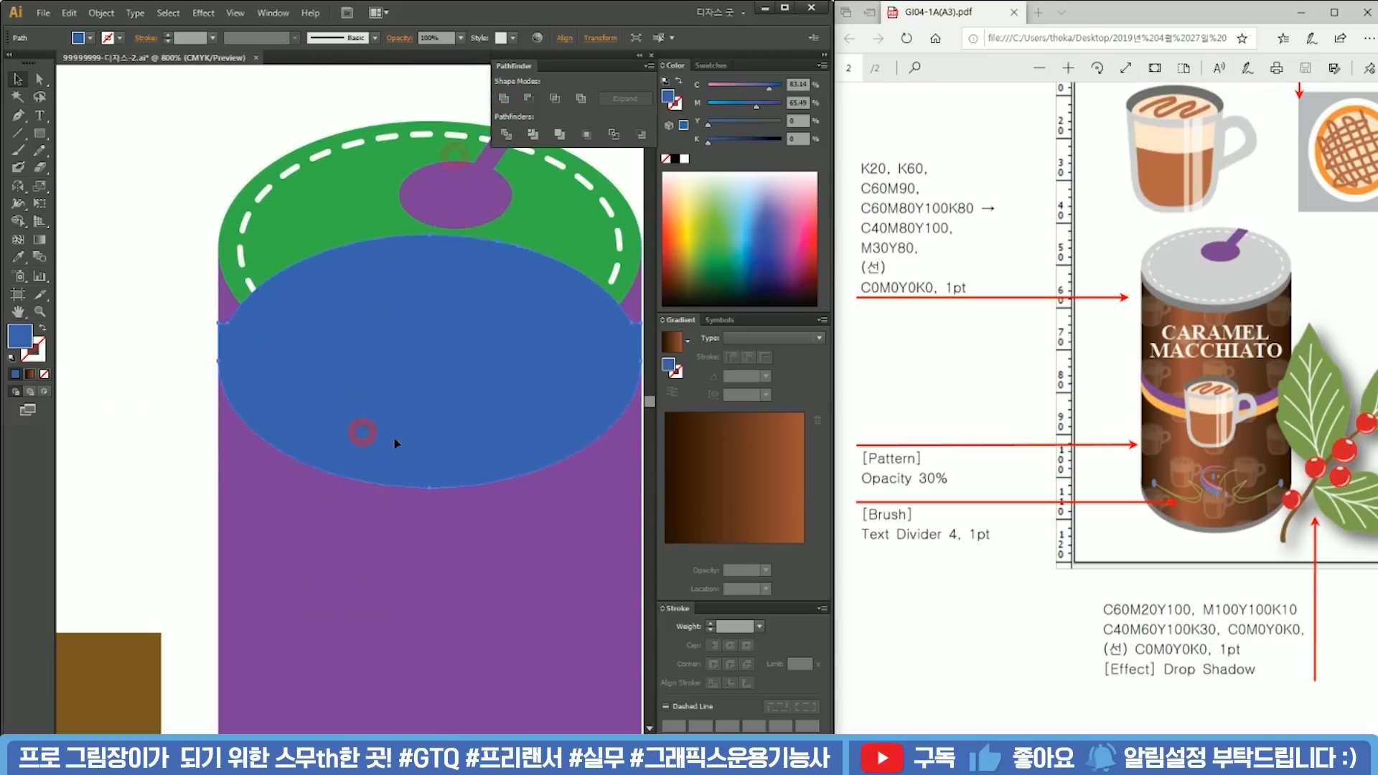
left_click_drag(394, 441, 476, 244)
Step: Send the blue rim shape and the can body backward behind the lid
key("ctrl+minus")
key("ctrl+minus")
right_click(514, 320)
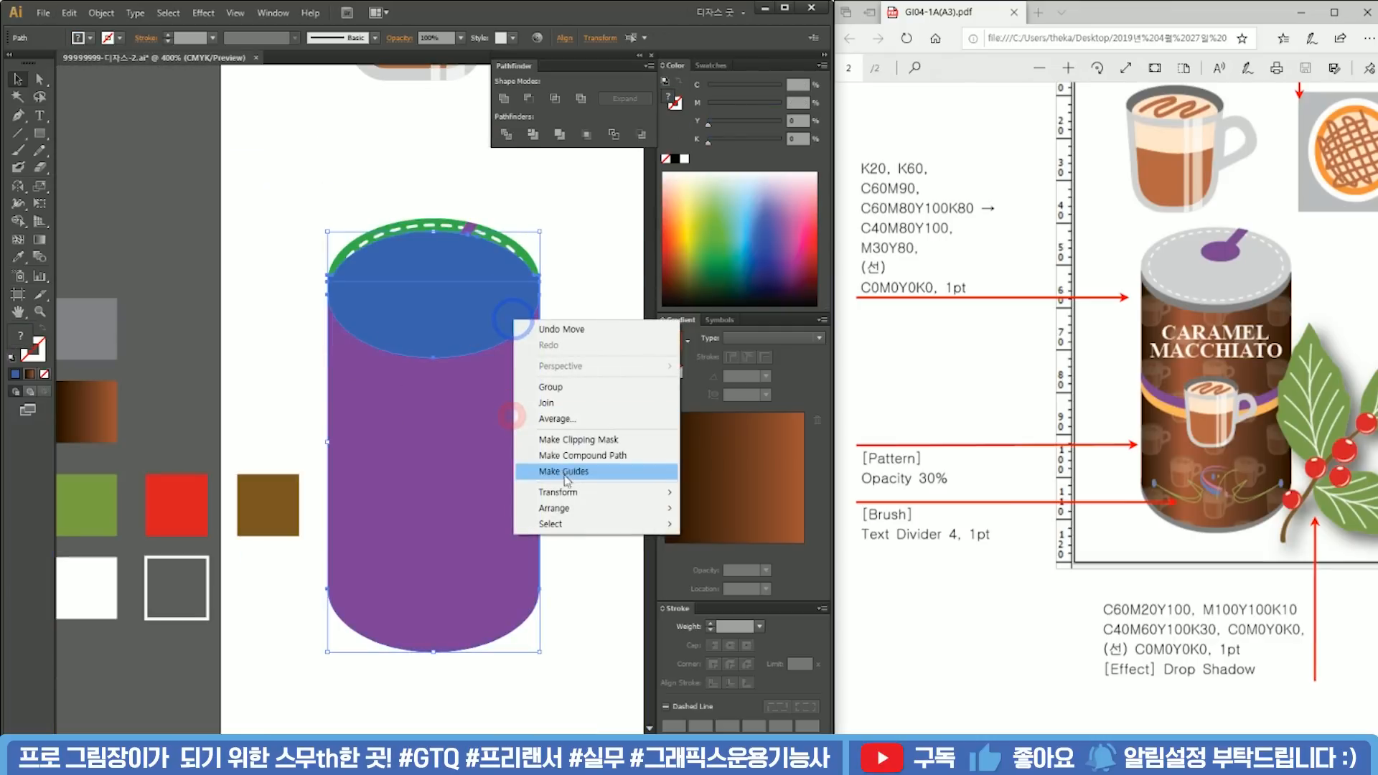
left_click(584, 507)
left_click(730, 554)
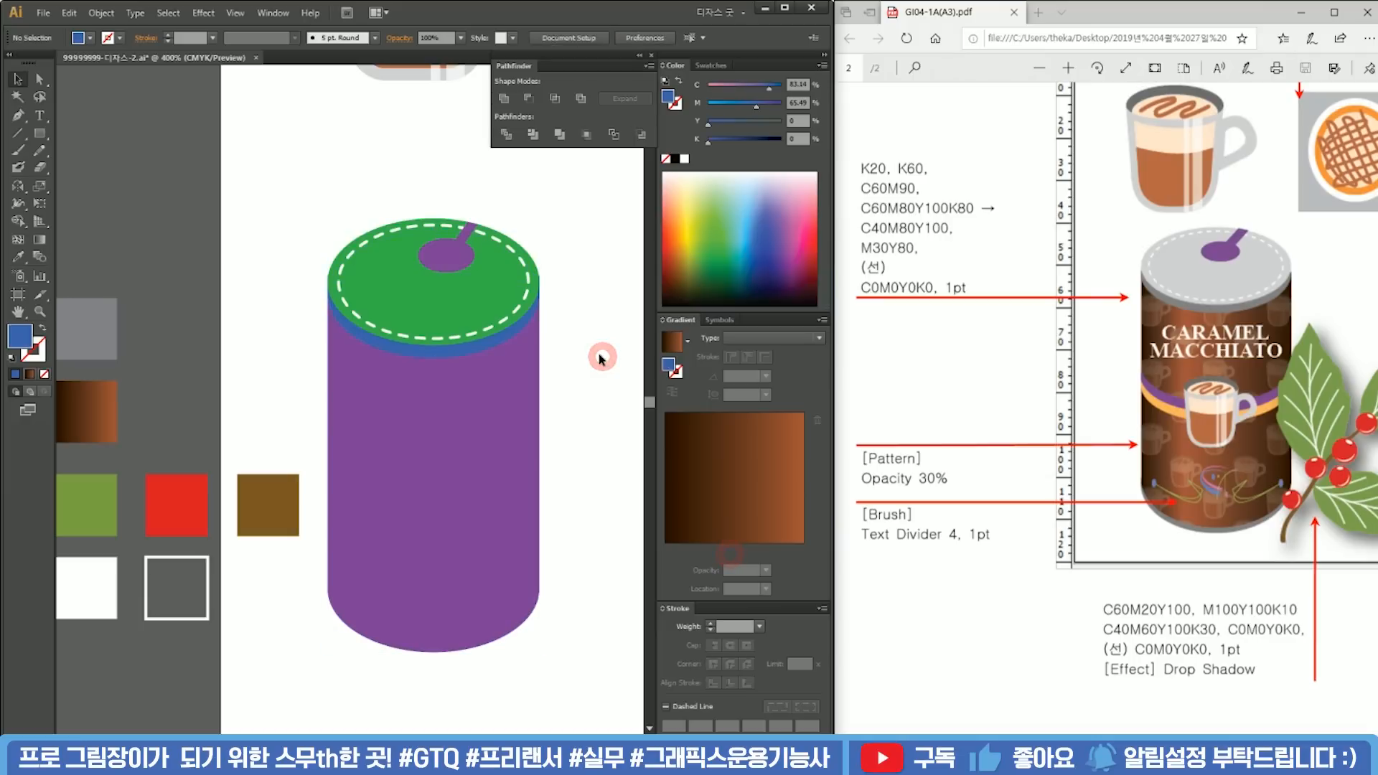
Step: Lower the blue rim slightly so a thicker band shows beneath the lid
left_click(506, 338)
scroll(310, 293, "up", 3, "alt")
scroll(310, 291, "up", 3, "alt")
left_click_drag(532, 565, 407, 487, "shift")
left_click(457, 546)
scroll(462, 538, "down", 6, "alt")
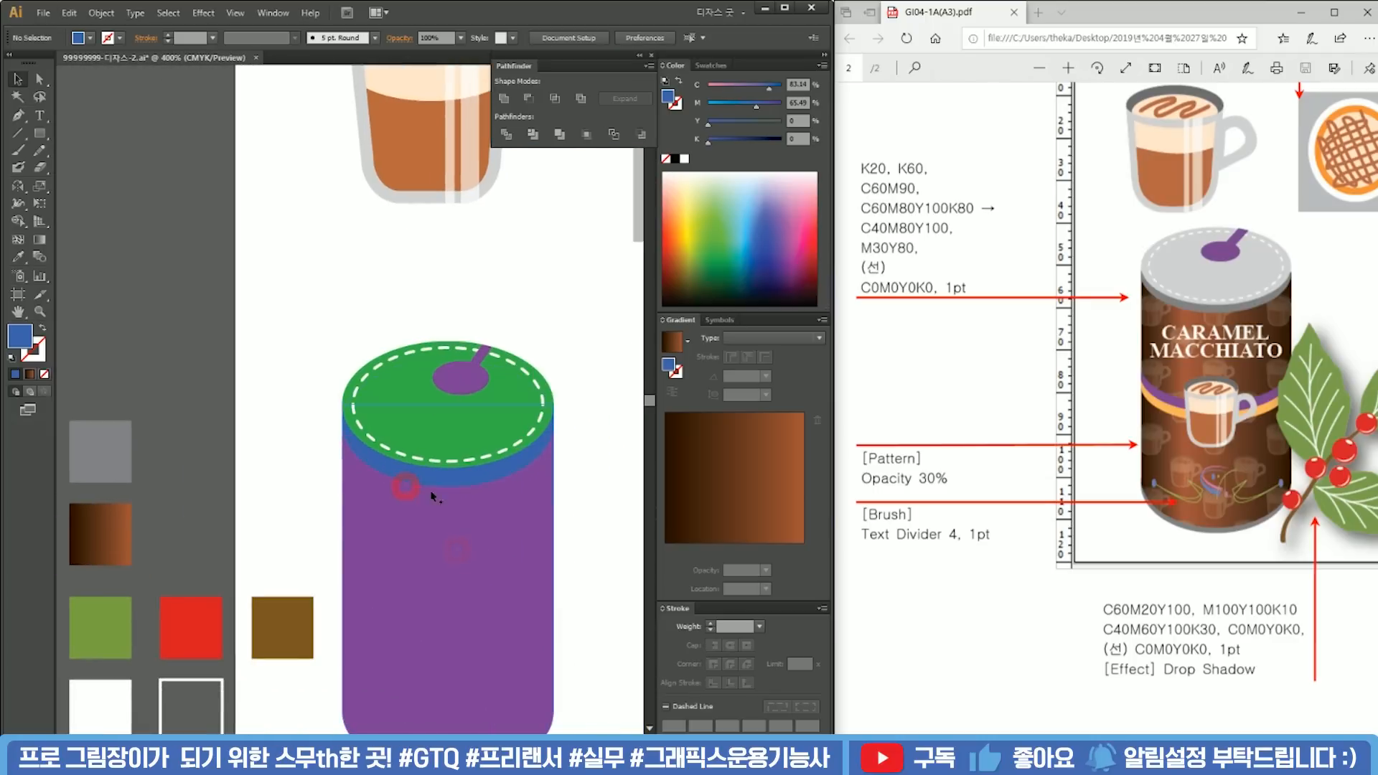
left_click_drag(604, 480, 643, 385)
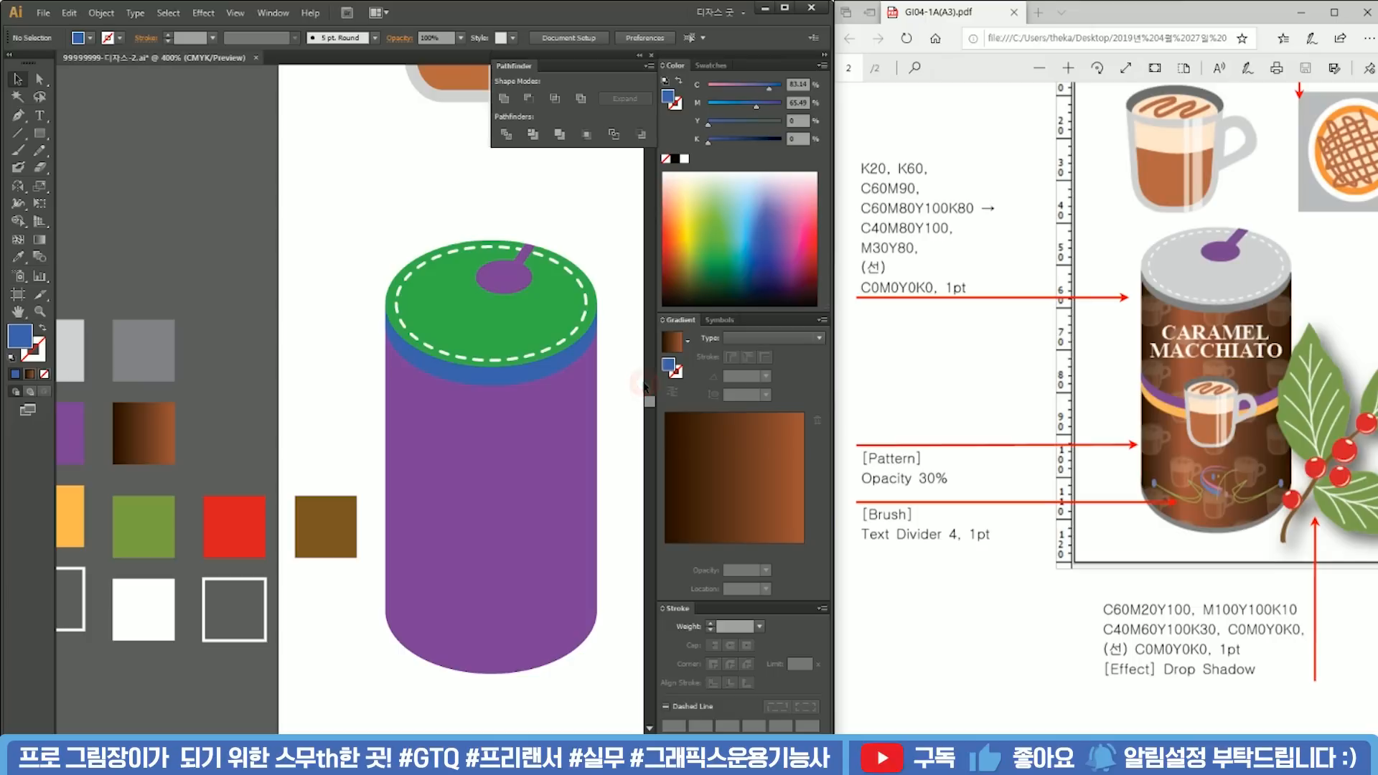
Step: Fill the green lid with the light grey swatch's colour
left_click(547, 315)
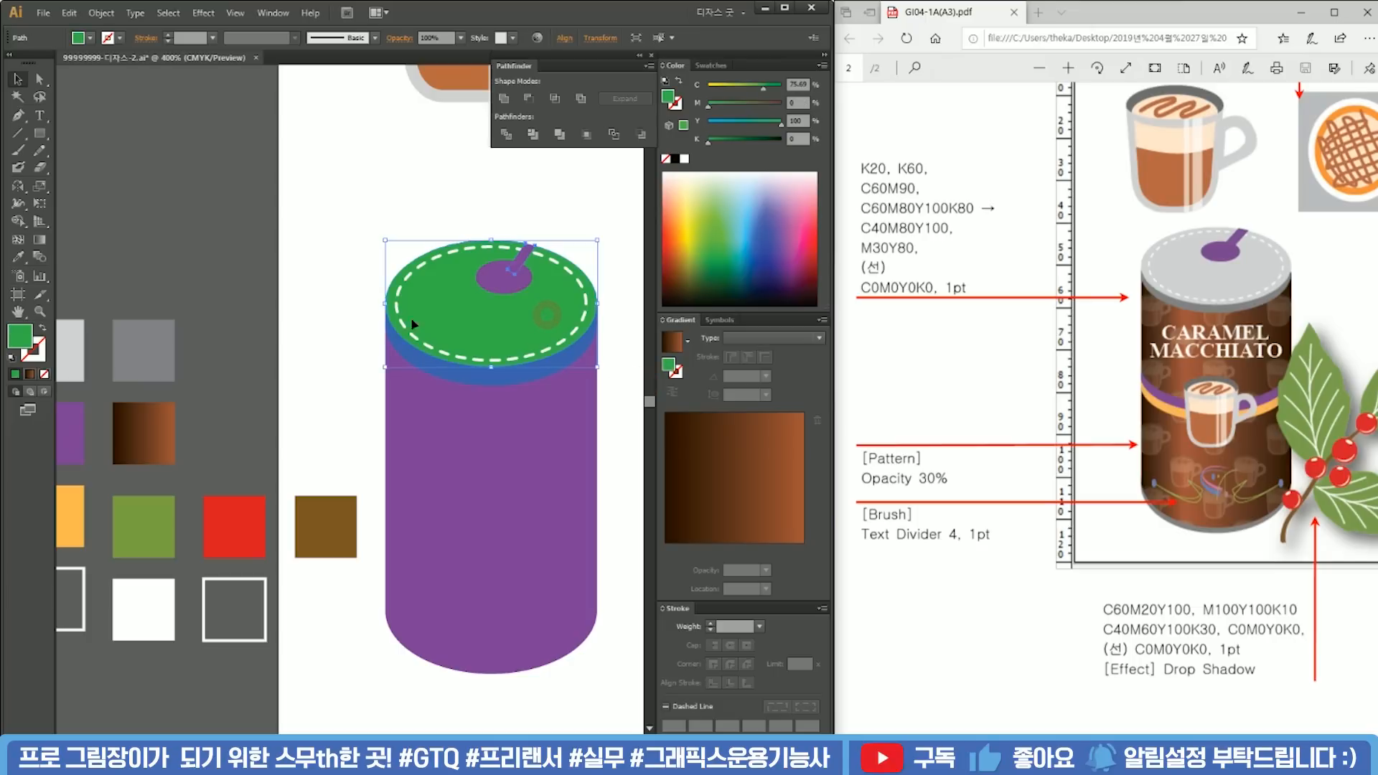
left_click_drag(366, 315, 437, 297)
key("i")
left_click(212, 342)
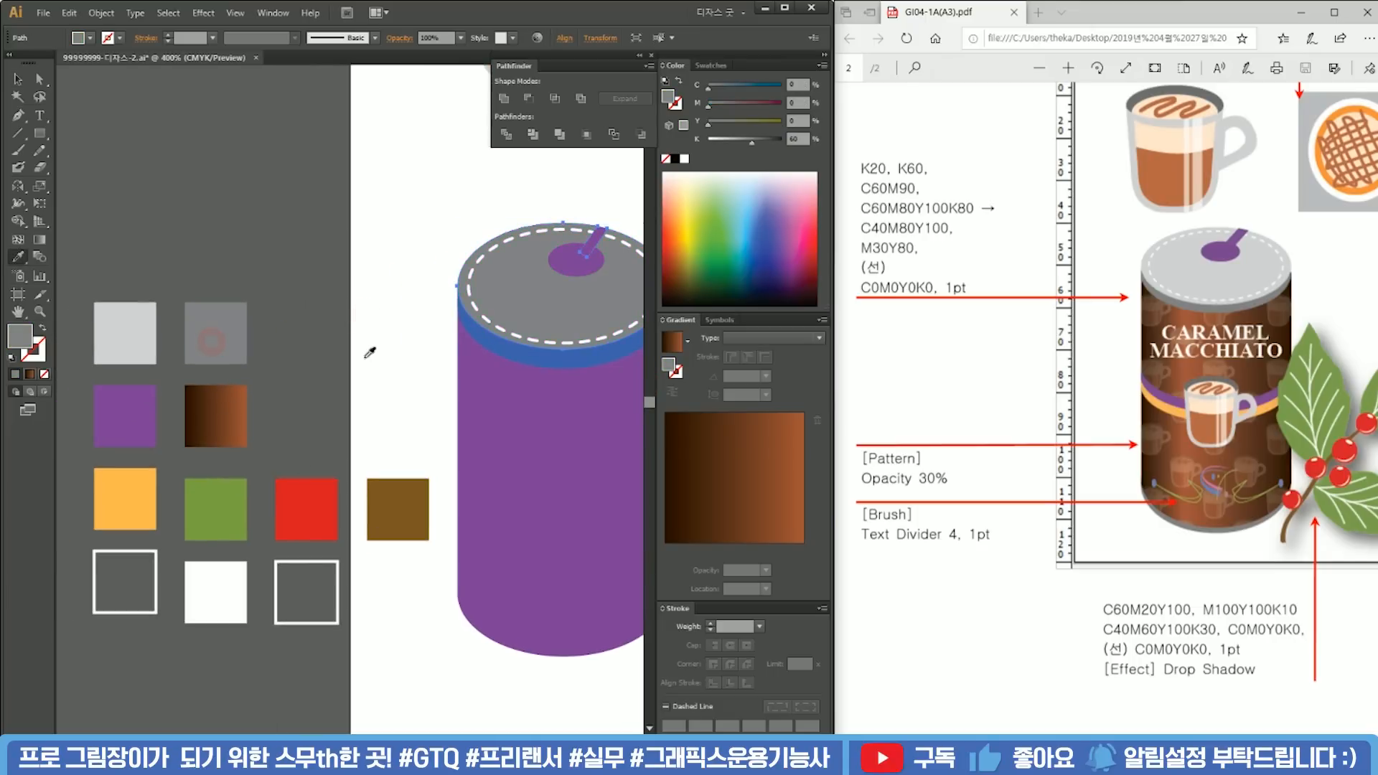
left_click(133, 332)
key("v")
left_click(422, 363)
Step: Fill the blue rim under the lid with the dark grey swatch's K60
left_click(566, 367)
key("i")
left_click(231, 327)
key("v")
left_click(410, 408)
Step: Duplicate the dark grey rim at the can's base, send it to the back and resize it slightly
left_click(565, 360)
left_click_drag(589, 369, 585, 653)
right_click(569, 643)
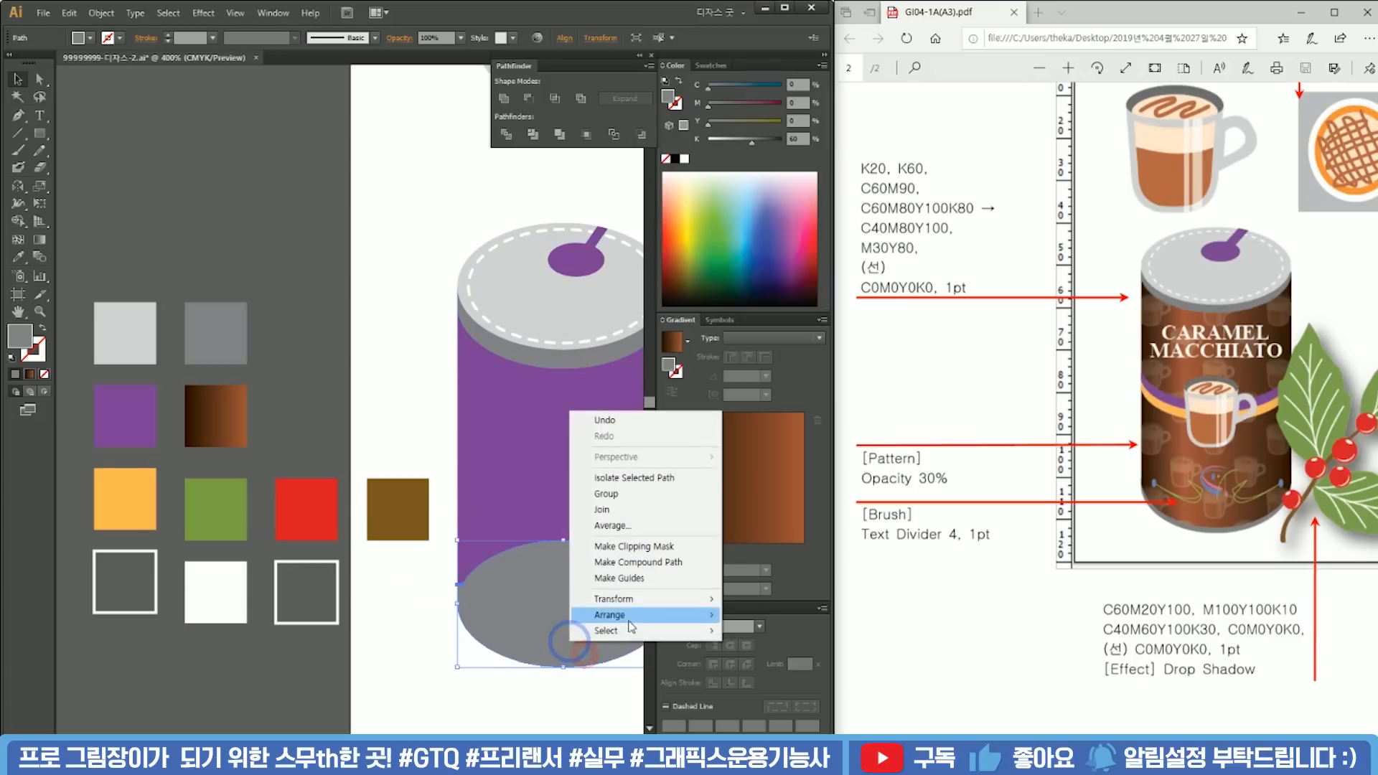
left_click(746, 661)
left_click_drag(653, 601, 571, 554)
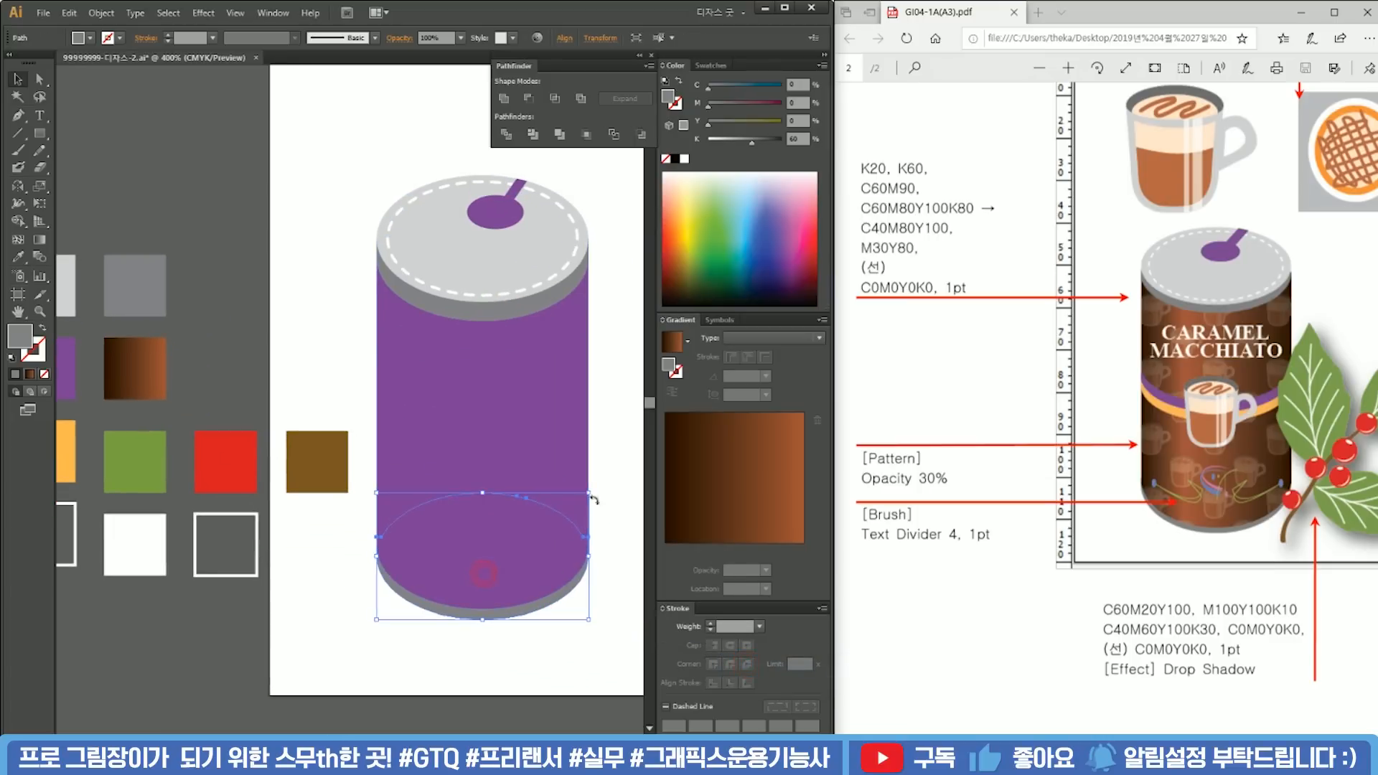
left_click_drag(589, 492, 596, 449)
scroll(589, 575, "up", 2)
left_click(593, 317)
Step: Place a duplicate of the ellipse above the blue ellipse below the artboard and fill it white
scroll(618, 333, "down", 1)
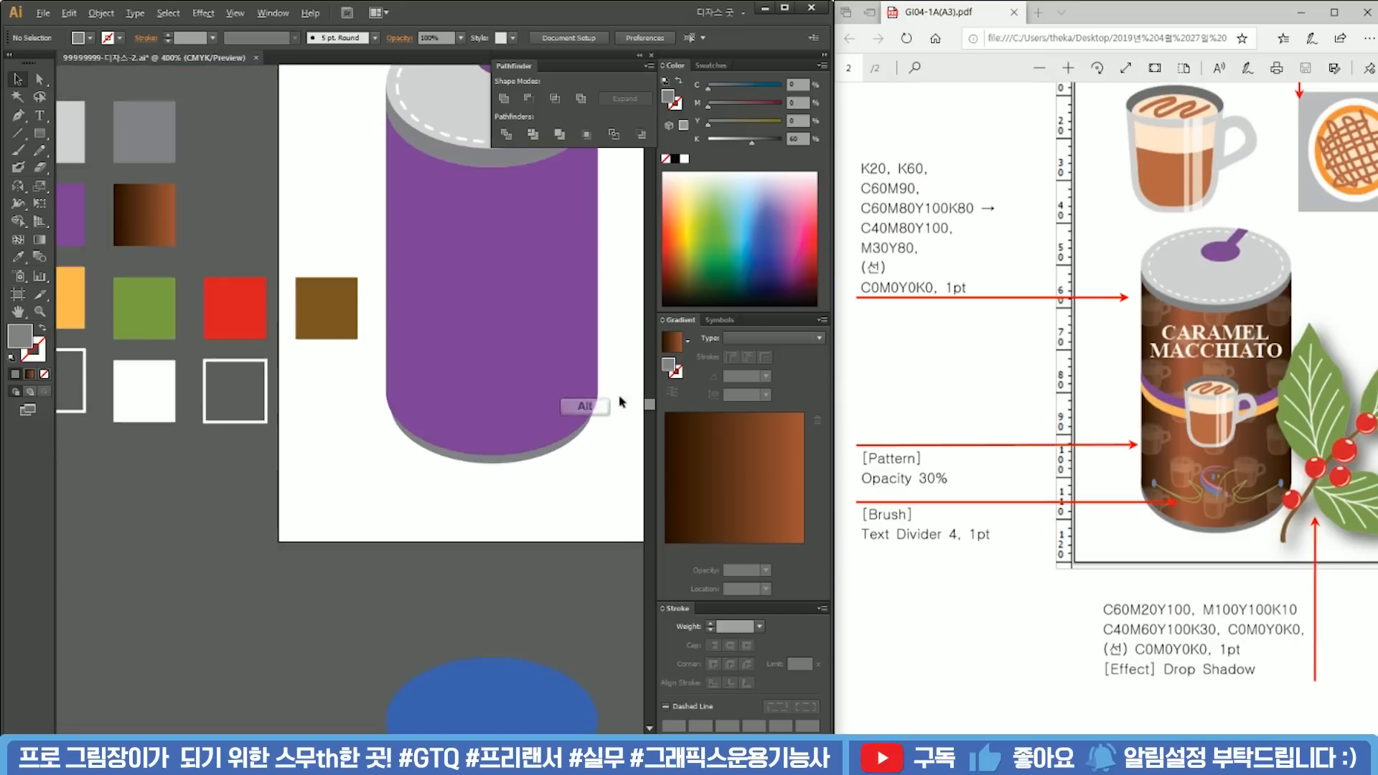
left_click_drag(611, 443, 550, 607)
left_click_drag(416, 400, 528, 407)
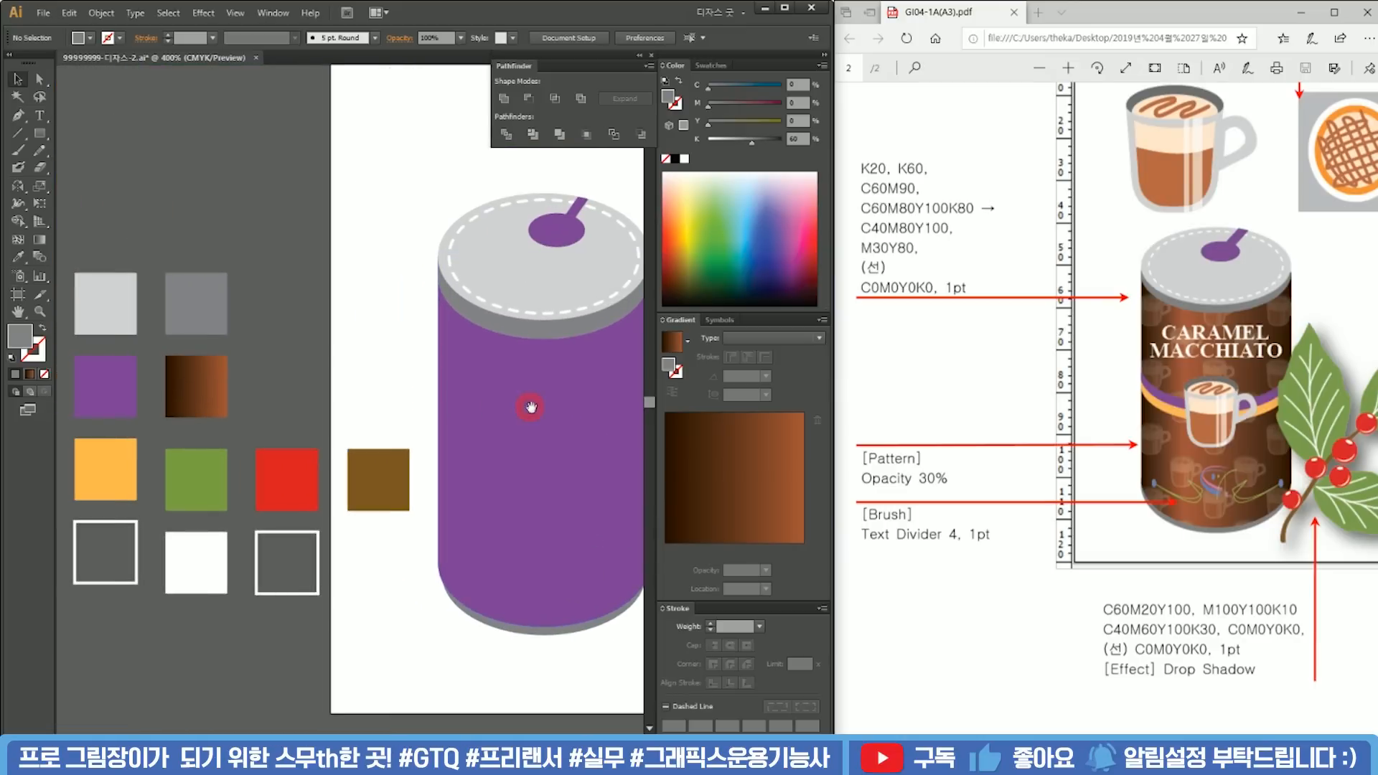
left_click(584, 419)
scroll(437, 396, "down", 2)
scroll(500, 450, "up", 1)
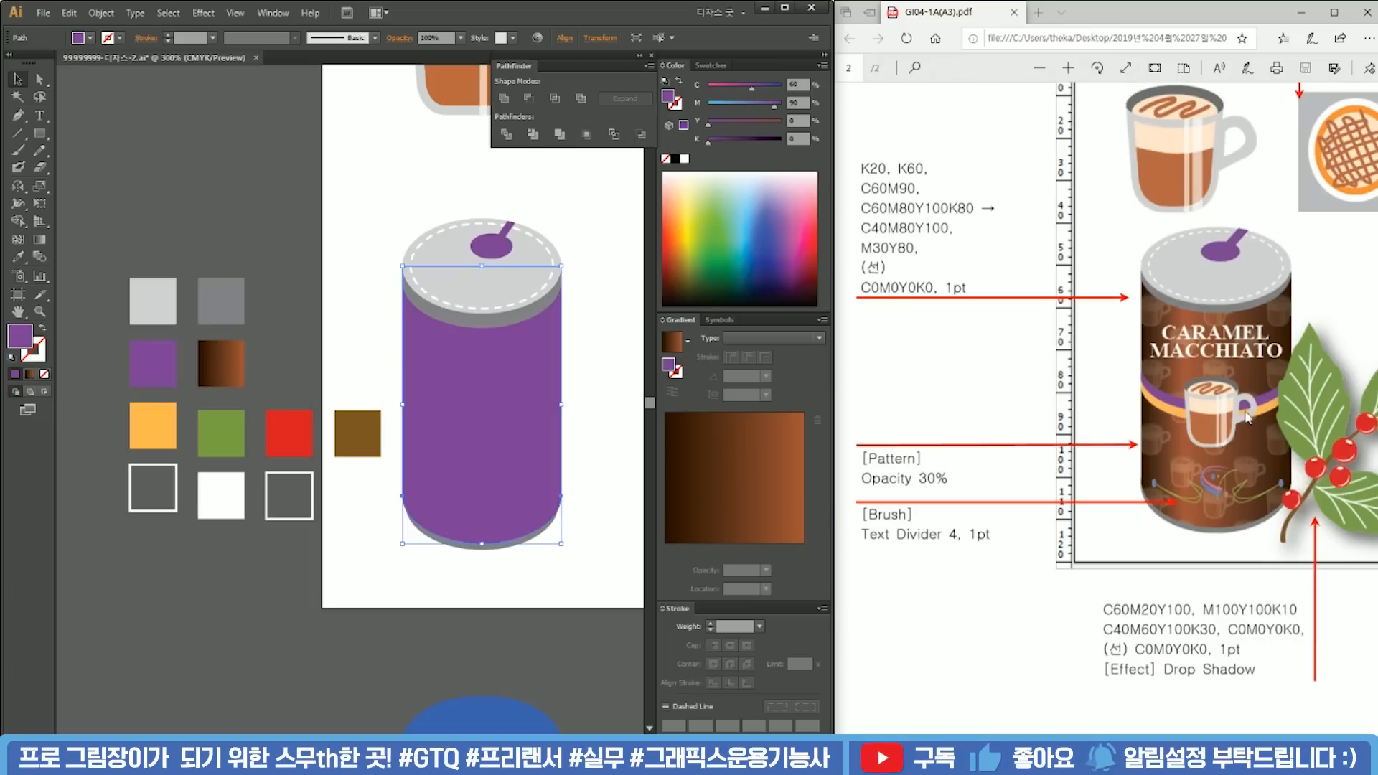
left_click(549, 636)
left_click_drag(549, 636, 539, 509)
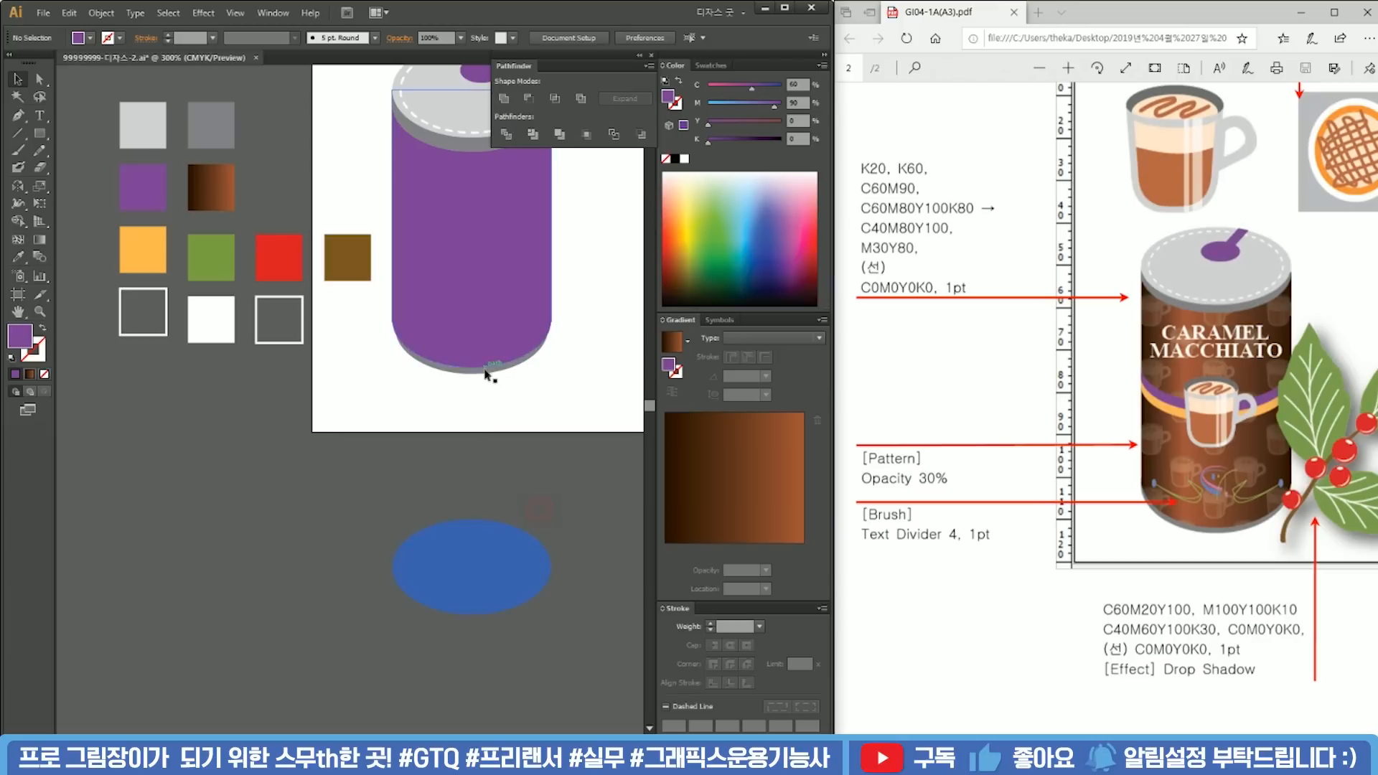
scroll(488, 378, "up", 3)
left_click_drag(500, 287, 493, 641)
left_click_drag(527, 698, 479, 669)
left_click(526, 534)
left_click_drag(477, 415, 484, 511)
key("i")
left_click(564, 356)
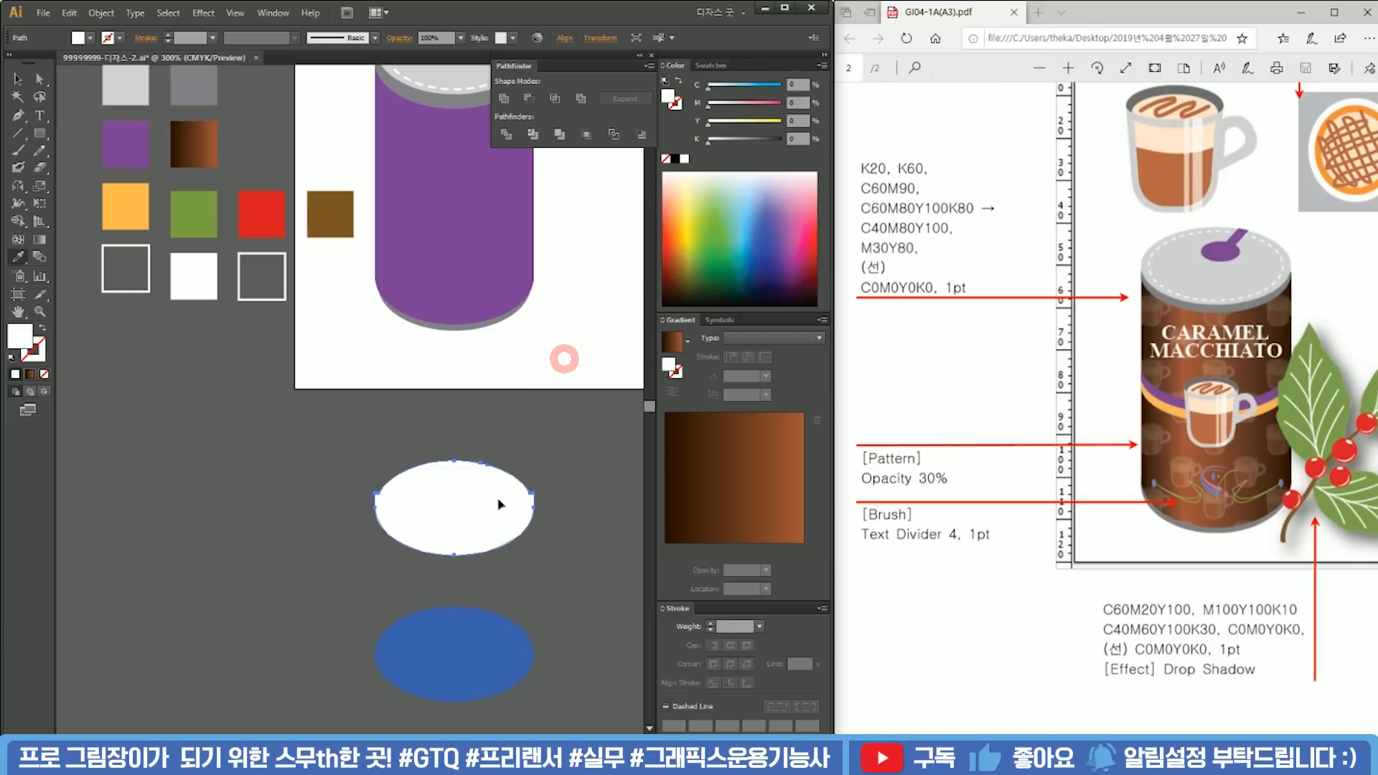
Step: Duplicate the white ellipse slightly downward and repeat the copy for a third overlapping ellipse
left_click(478, 520)
scroll(478, 518, "up", 3)
left_click_drag(476, 522, 497, 495)
key("ctrl+d")
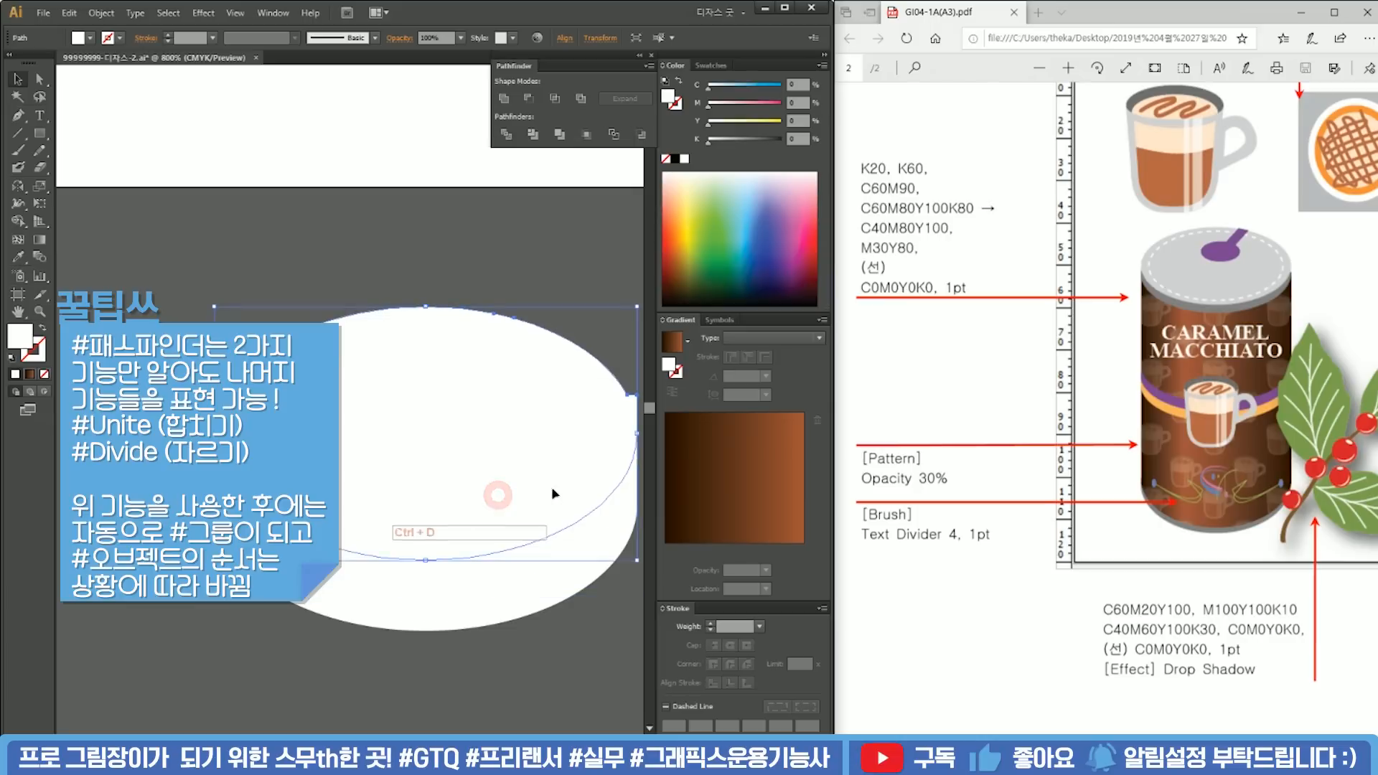
scroll(522, 477, "down", 3)
Step: Divide the overlapping white ellipses, ungroup the pieces and delete those above the two curved bands
left_click_drag(504, 368, 505, 558)
left_click(507, 134)
right_click(483, 463)
left_click(543, 545)
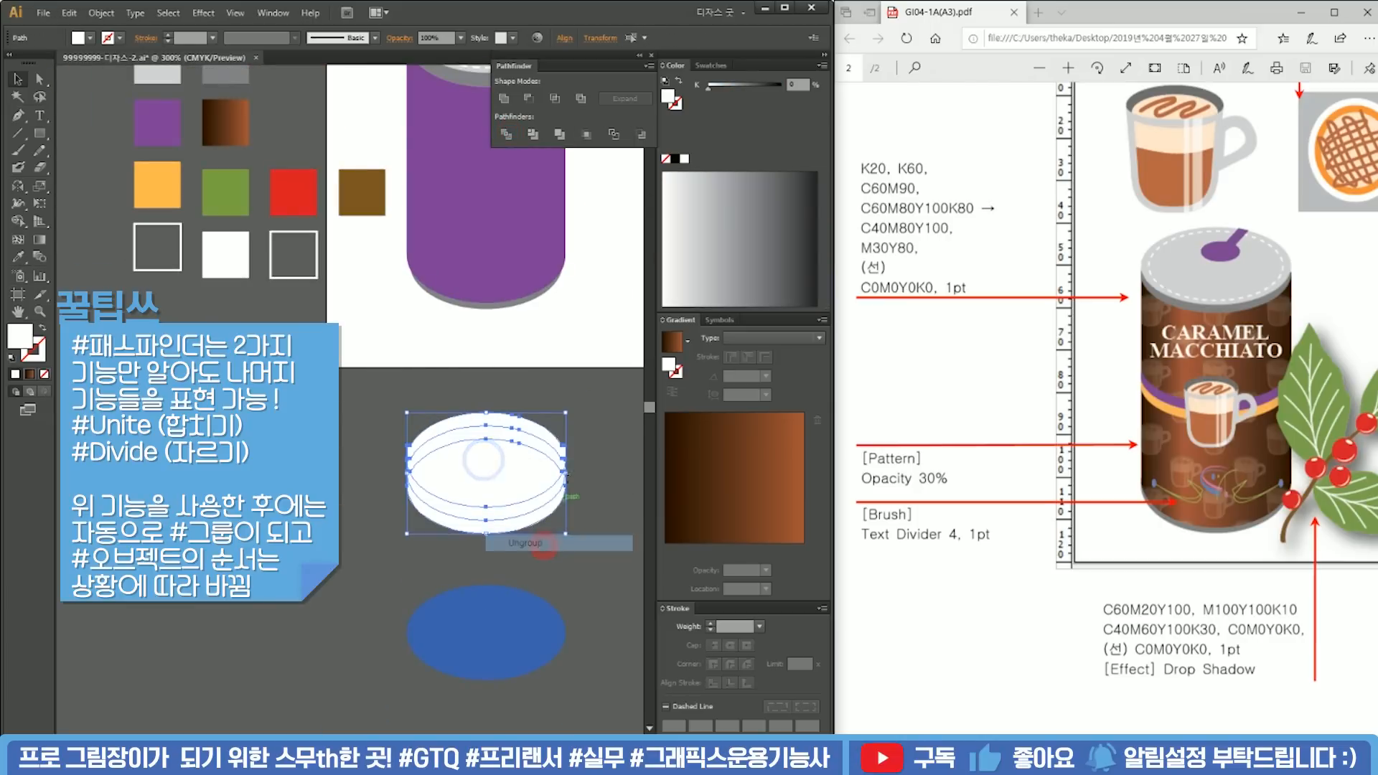
left_click(493, 486)
key("Delete")
left_click_drag(368, 399, 606, 543)
left_click(538, 440)
Step: Fill the upper curved band with the can body's purple and the lower band with dark green
left_click(523, 508)
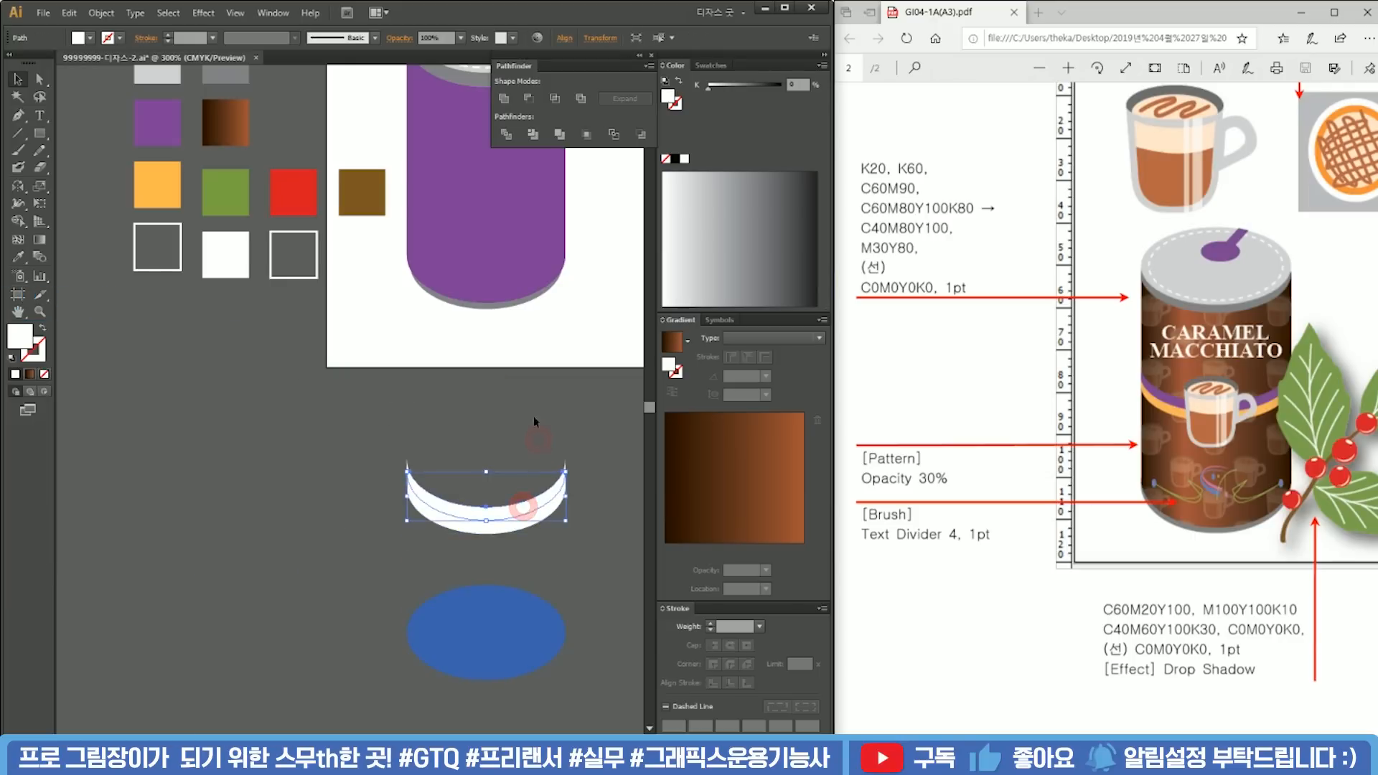
key("i")
left_click(514, 260)
key("v")
left_click(571, 425)
left_click(517, 527)
key("i")
left_click(502, 242)
key("v")
left_click(715, 267)
left_click(566, 470)
Step: Unite the purple band with the small white pieces at its ends
scroll(528, 494, "up", 2)
scroll(521, 465, "down", 1)
left_click_drag(528, 470, 470, 491)
left_click_drag(245, 389, 600, 619)
left_click(512, 532, "shift")
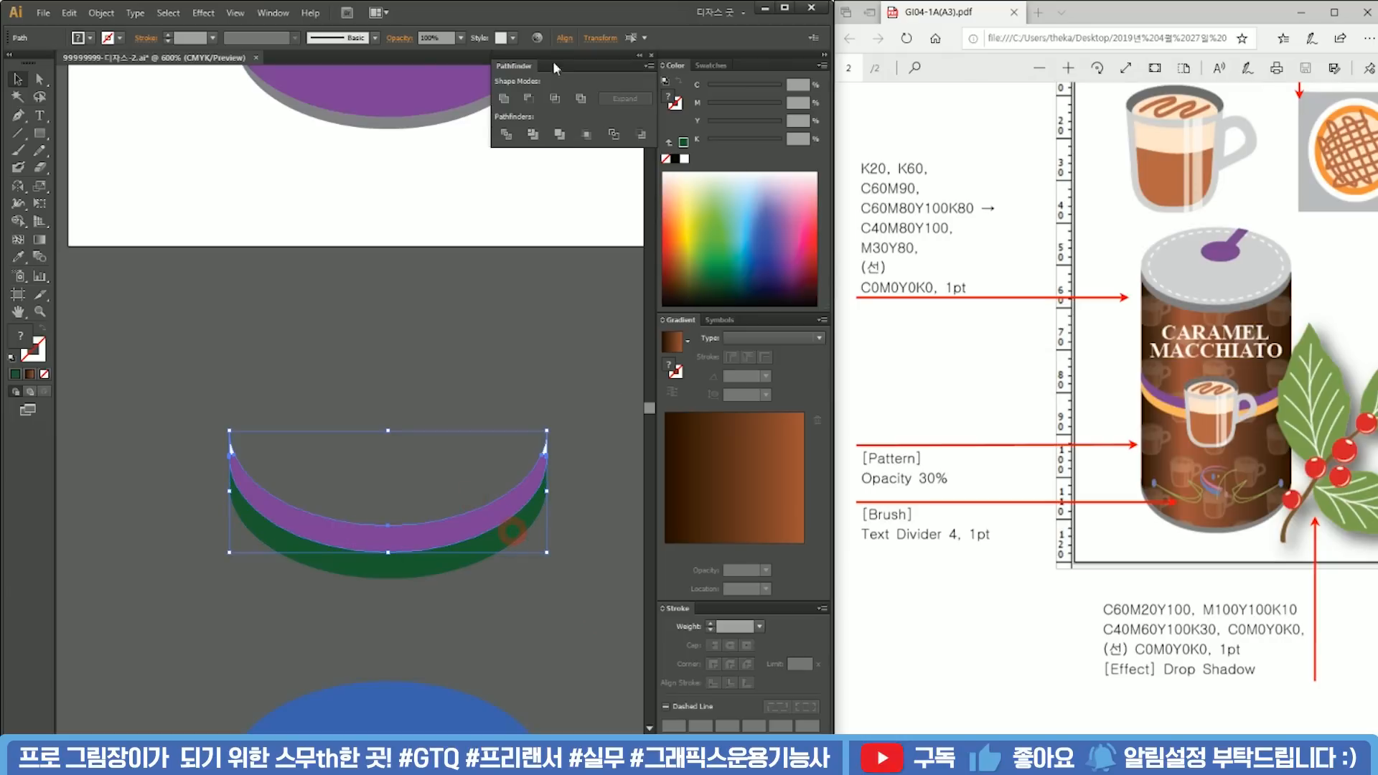
left_click(504, 98)
Step: Move the two curved bands onto the middle of the can body and save the document
scroll(502, 427, "down", 1)
left_click_drag(471, 540, 531, 244)
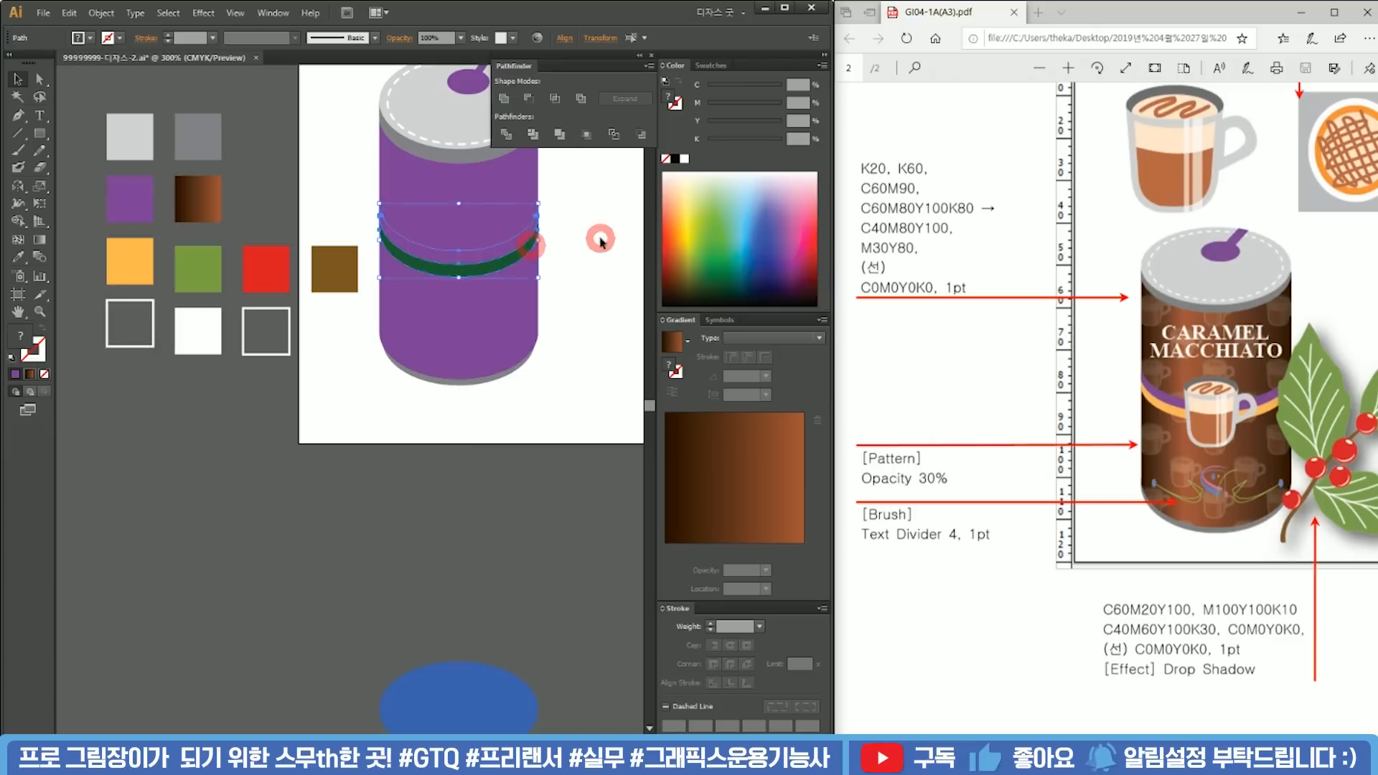
left_click(601, 238)
key("ctrl+s")
Step: Fill the dark green lower band on the can with the orange swatch's colour
left_click(508, 244)
left_click_drag(385, 238, 455, 374)
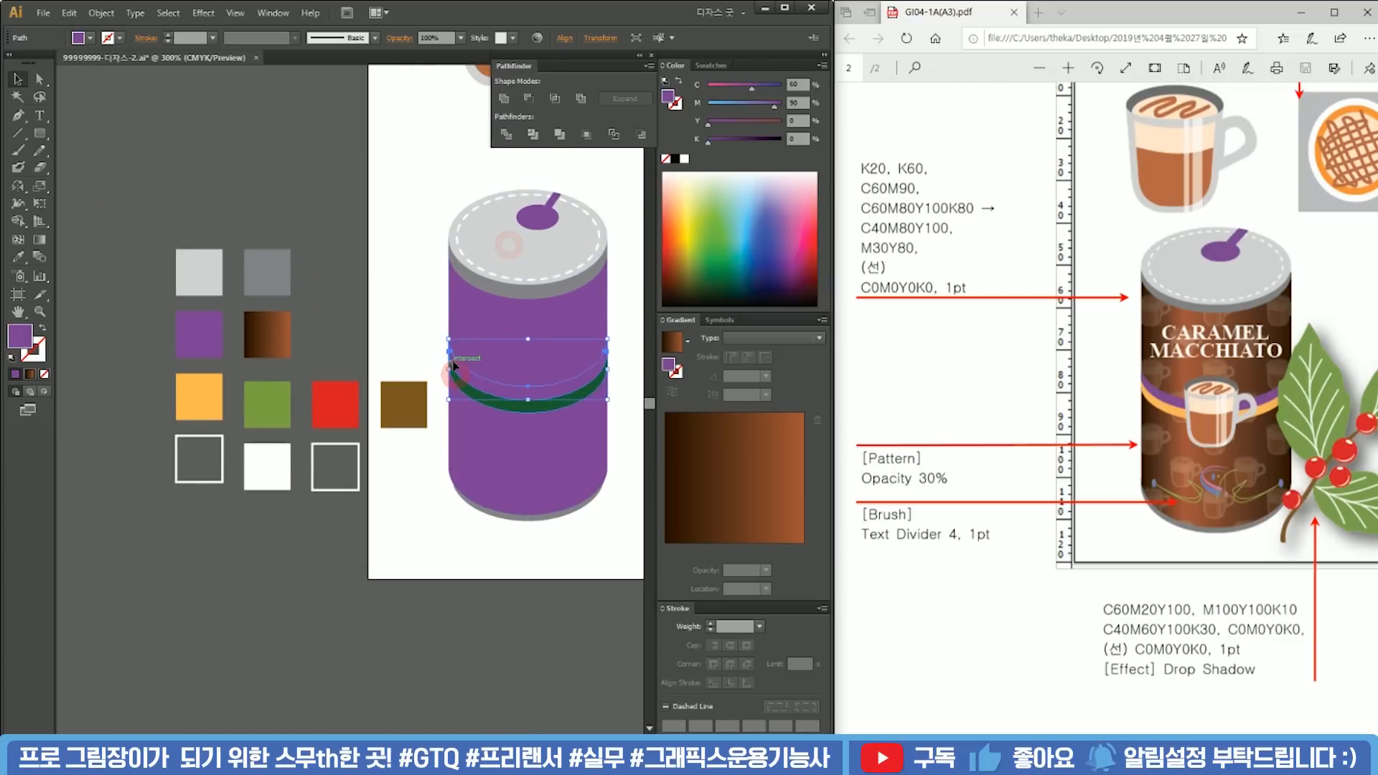
key("i")
key("v")
left_click(488, 400)
key("i")
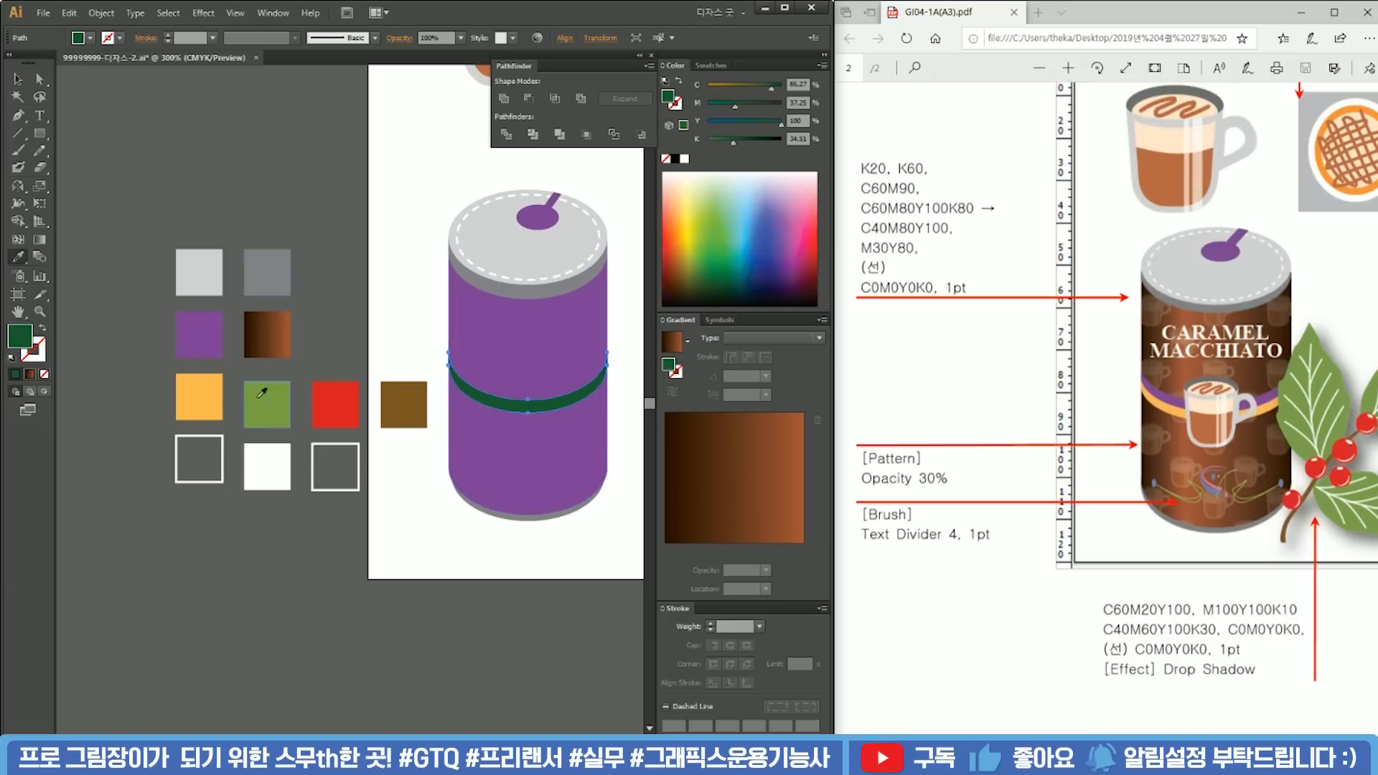
left_click(211, 391)
Step: Fill the purple can body with the dark-to-light brown gradient from the sample square
left_click(502, 341, "ctrl")
key("i")
left_click(270, 337)
key("v")
left_click(348, 315)
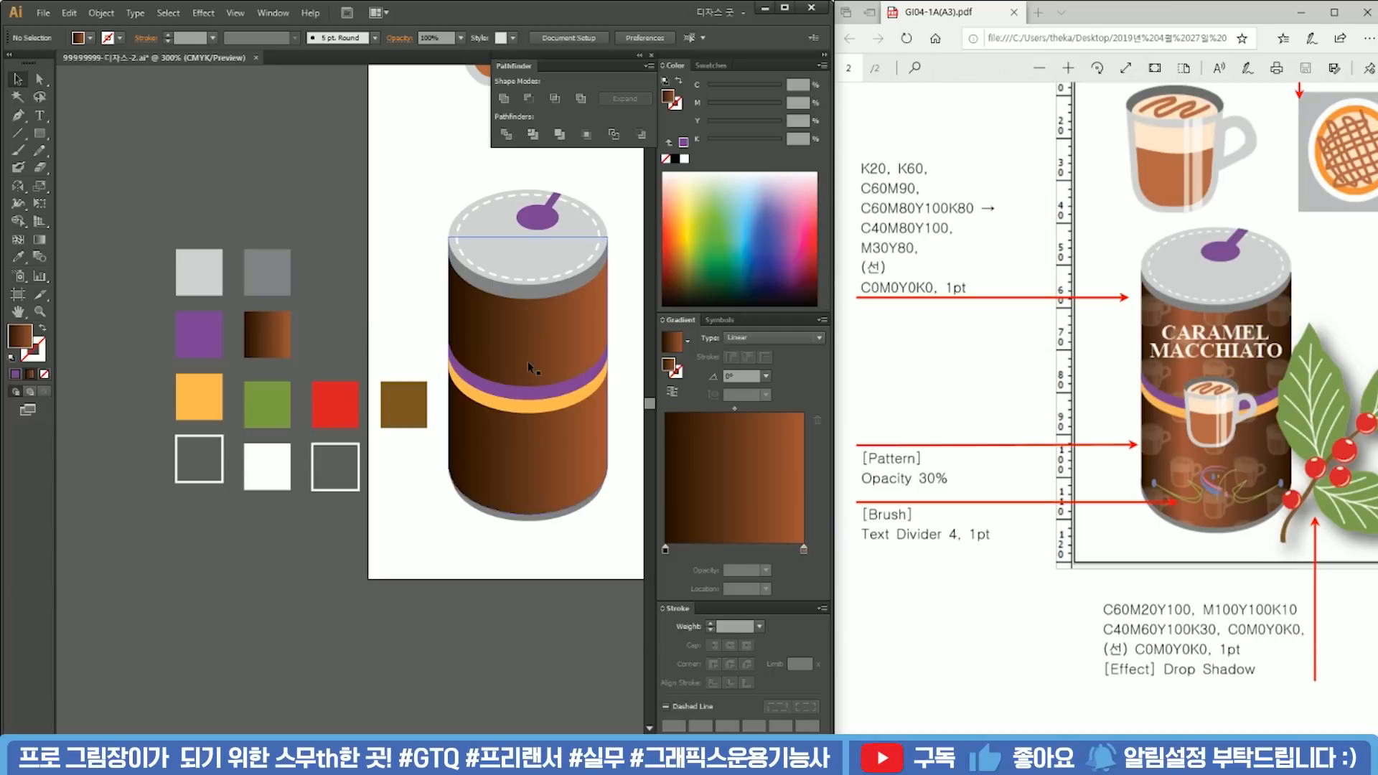
Step: Move the light brown stop of the can body's gradient to the middle, at about 49%
left_click(529, 362)
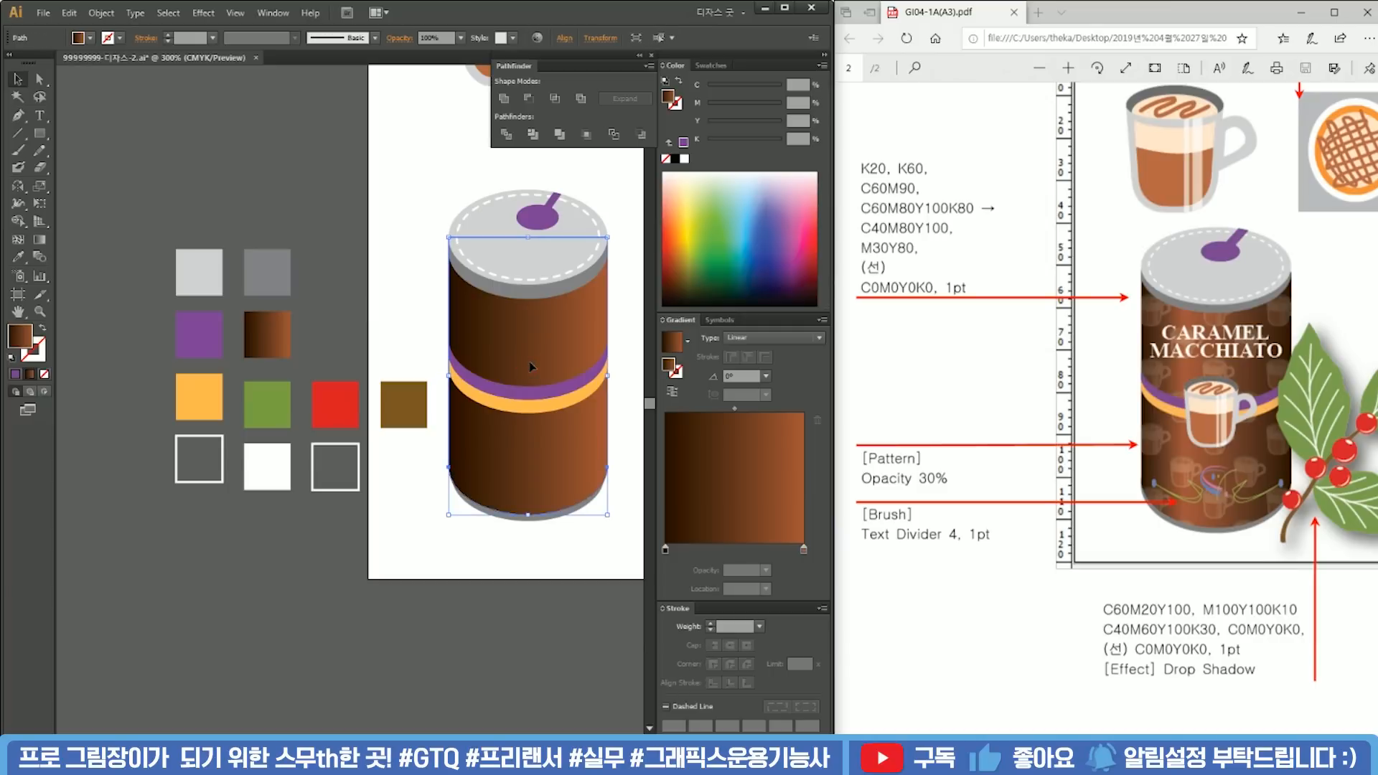
left_click_drag(863, 208, 949, 228)
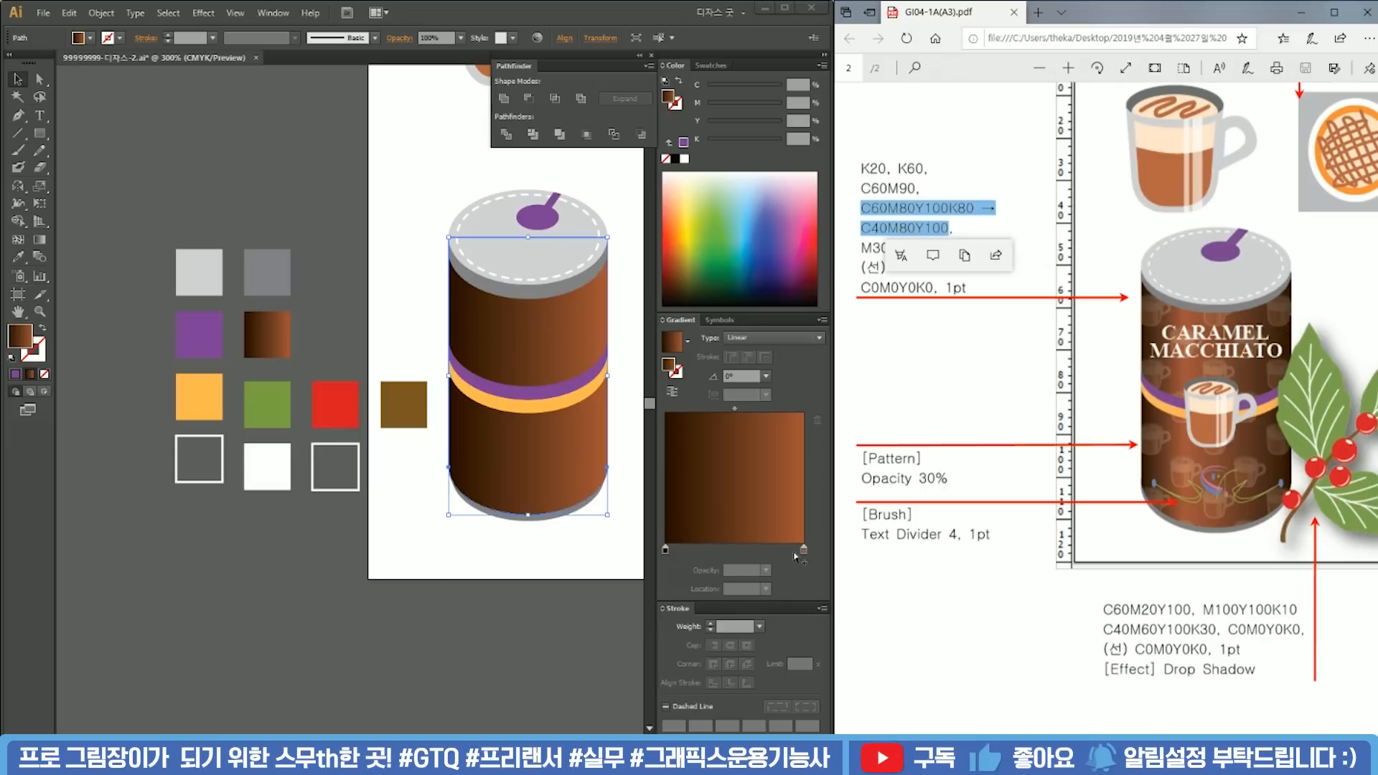
left_click_drag(803, 550, 733, 561)
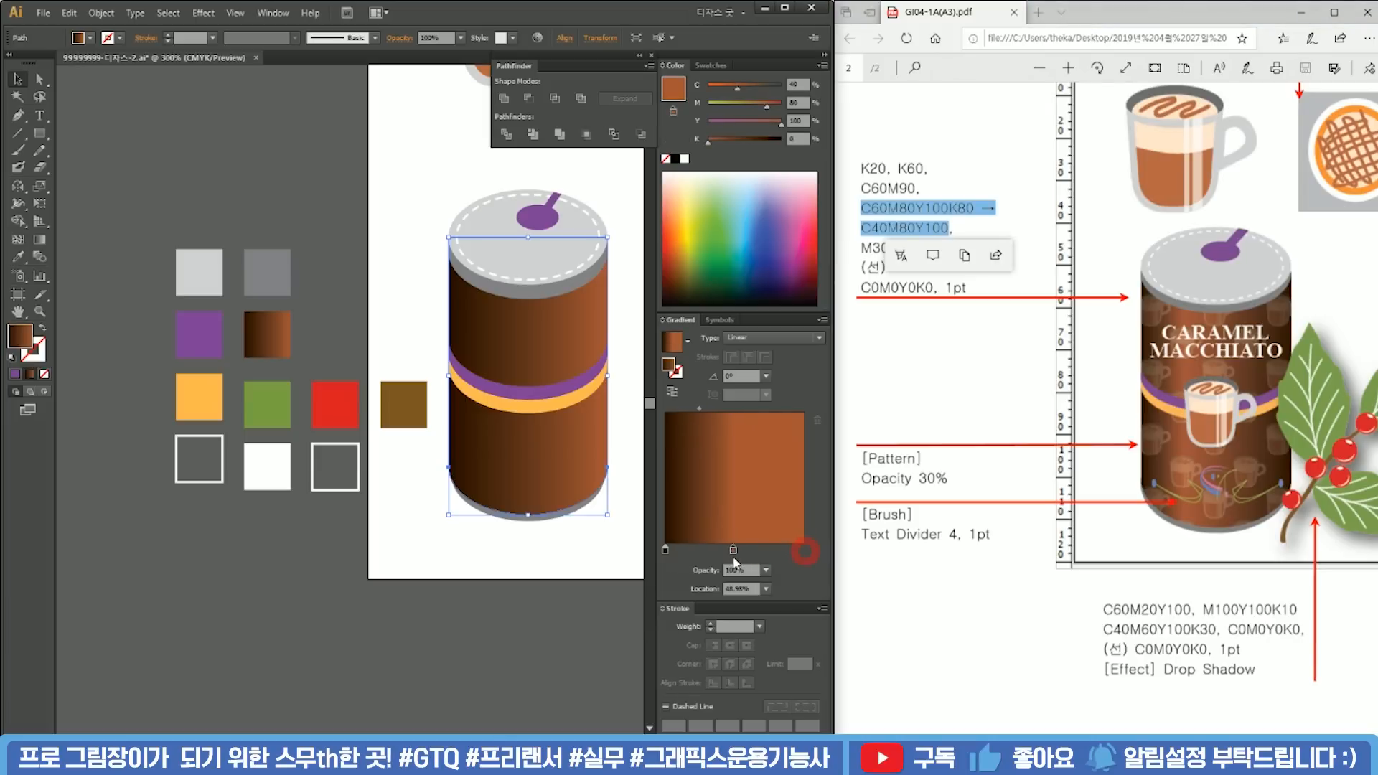
left_click_drag(666, 551, 676, 552)
double_click(676, 551)
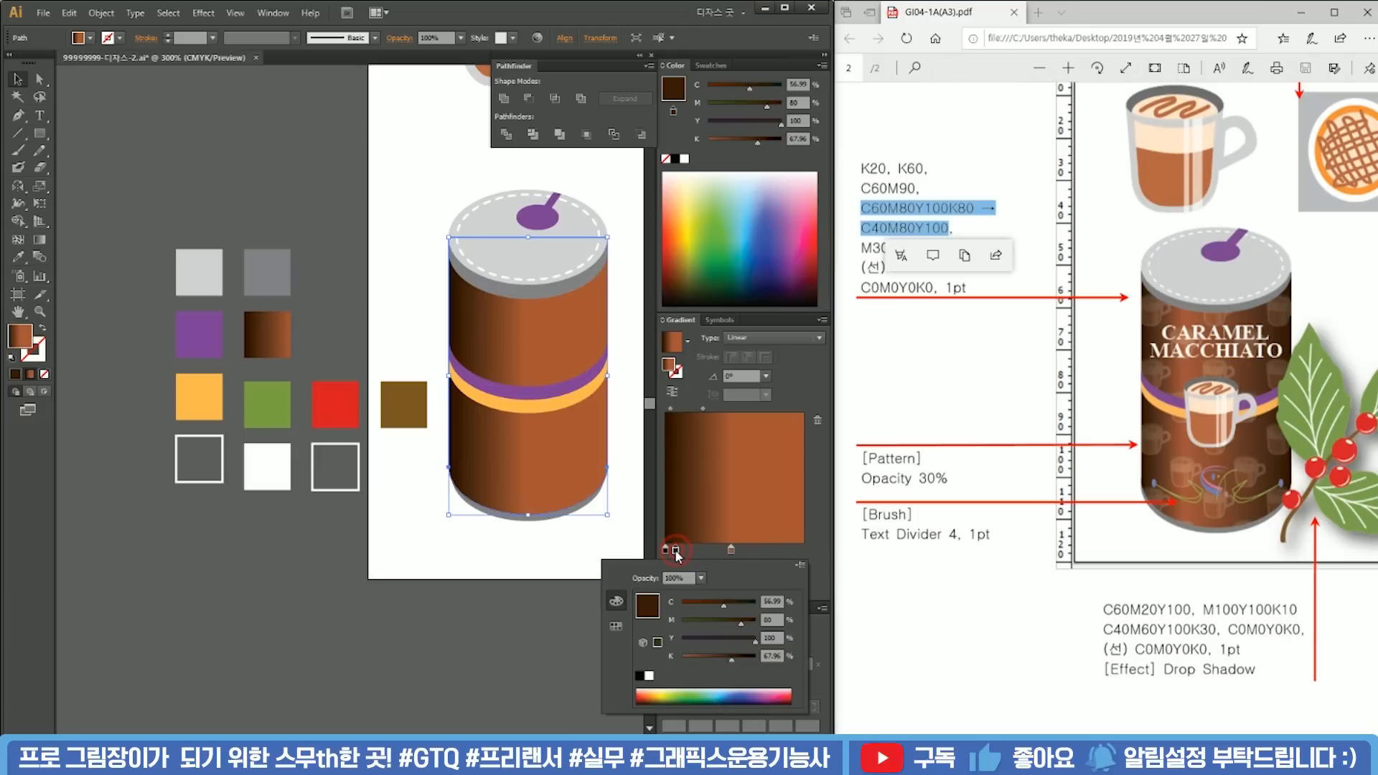
left_click(814, 562)
left_click_drag(675, 551, 686, 622)
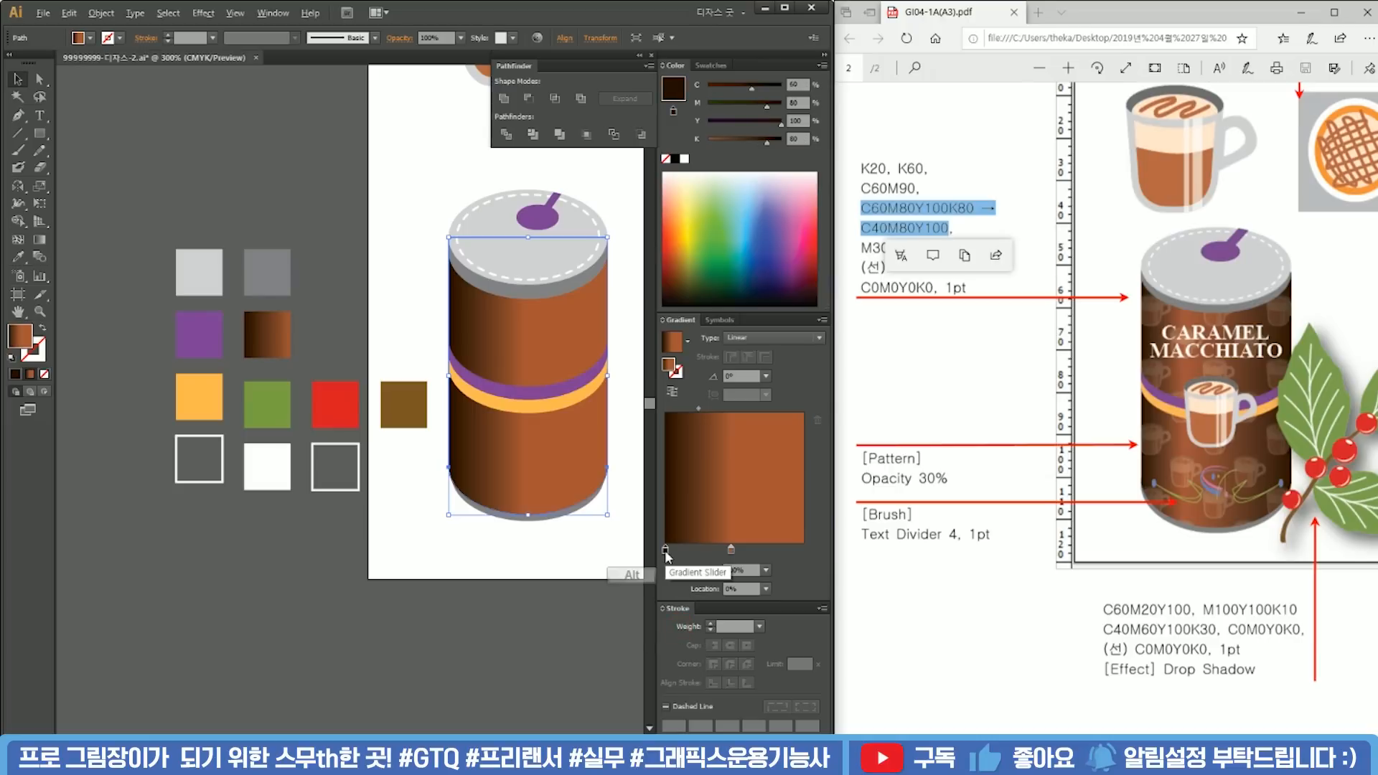
Step: Duplicate the gradient's dark brown stop to the opposite end at 100%, so both can edges are dark
left_click_drag(666, 551, 818, 559)
left_click(590, 583)
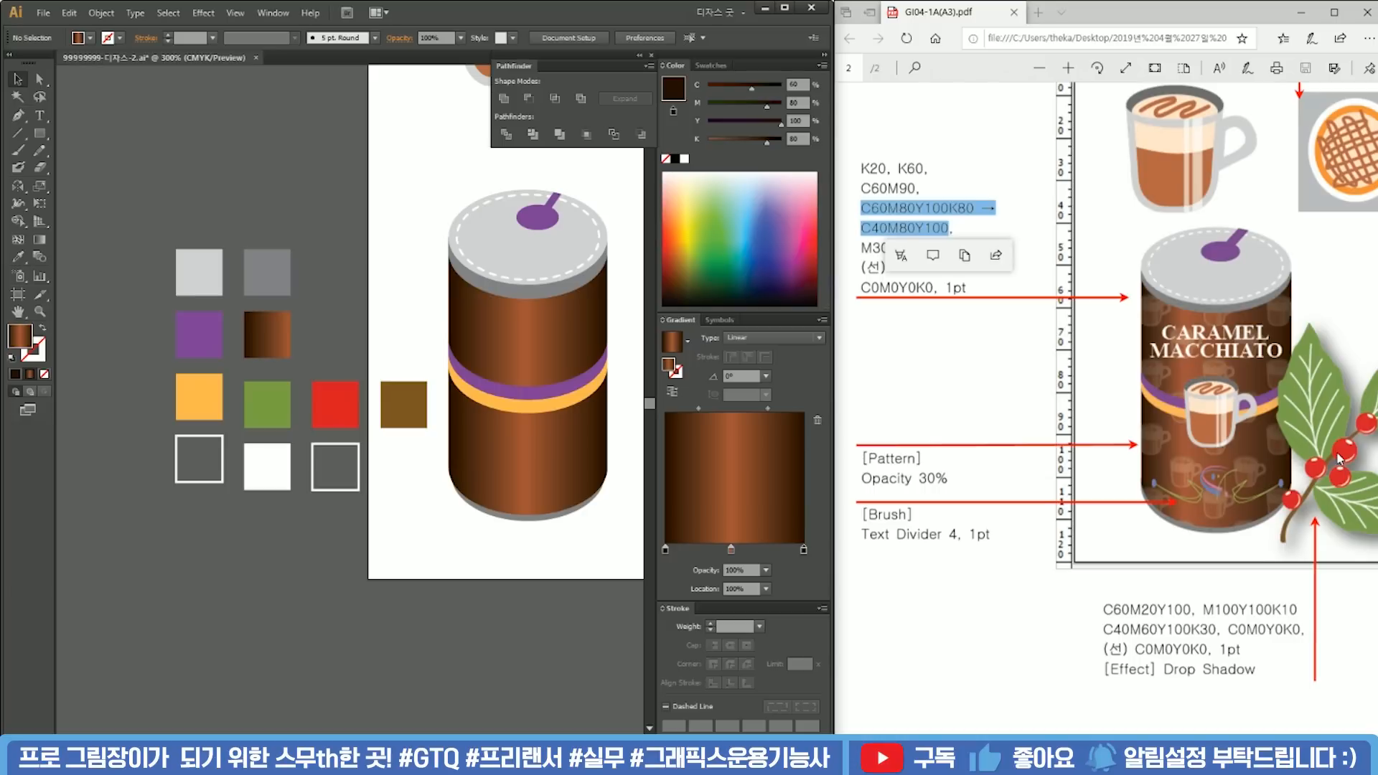
Step: Add the text "CARAMEL MACCHIATO" on two lines in the empty area above the colour samples
left_click_drag(407, 209, 392, 274)
key("t")
left_click(265, 201)
type("c")
key("BackSpace")
type("C")
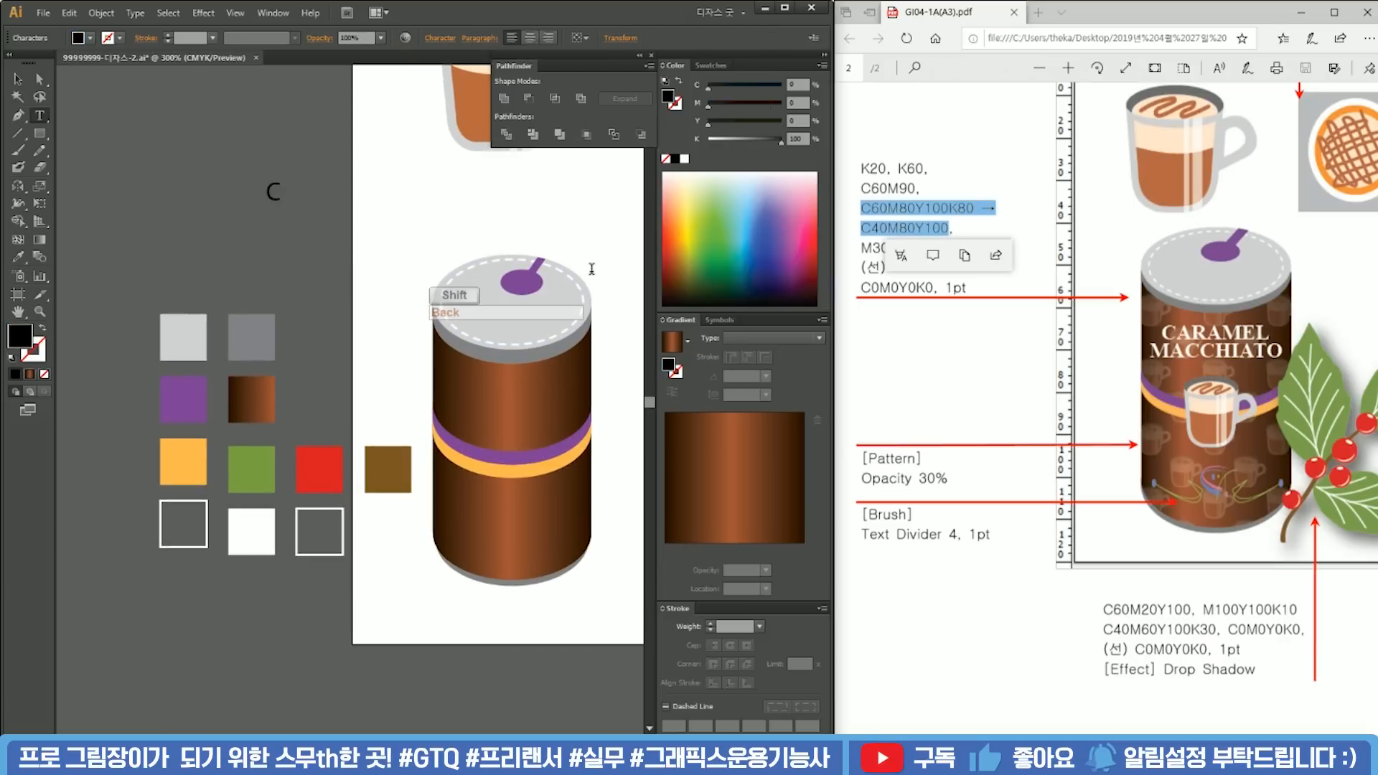
type("ARAMEL")
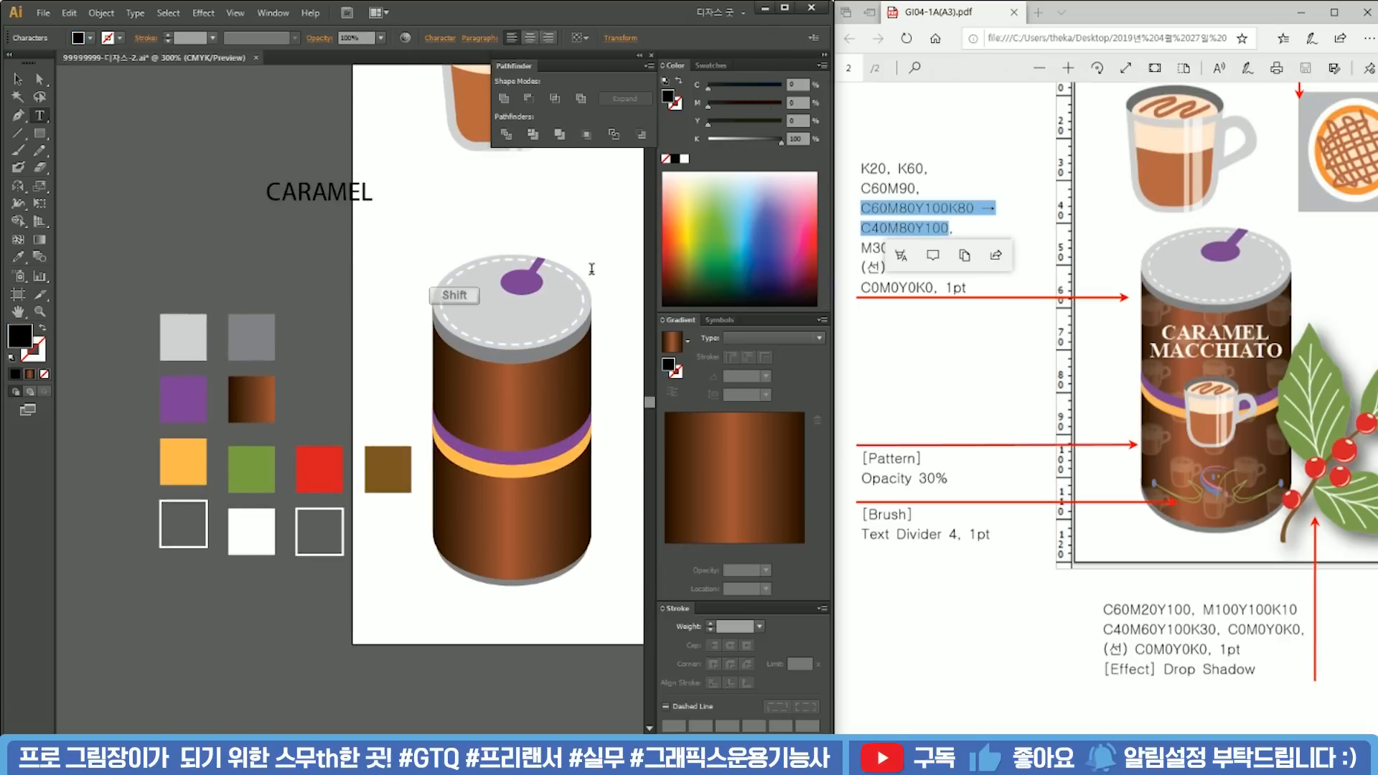
key("Return")
type("MACCHIATO")
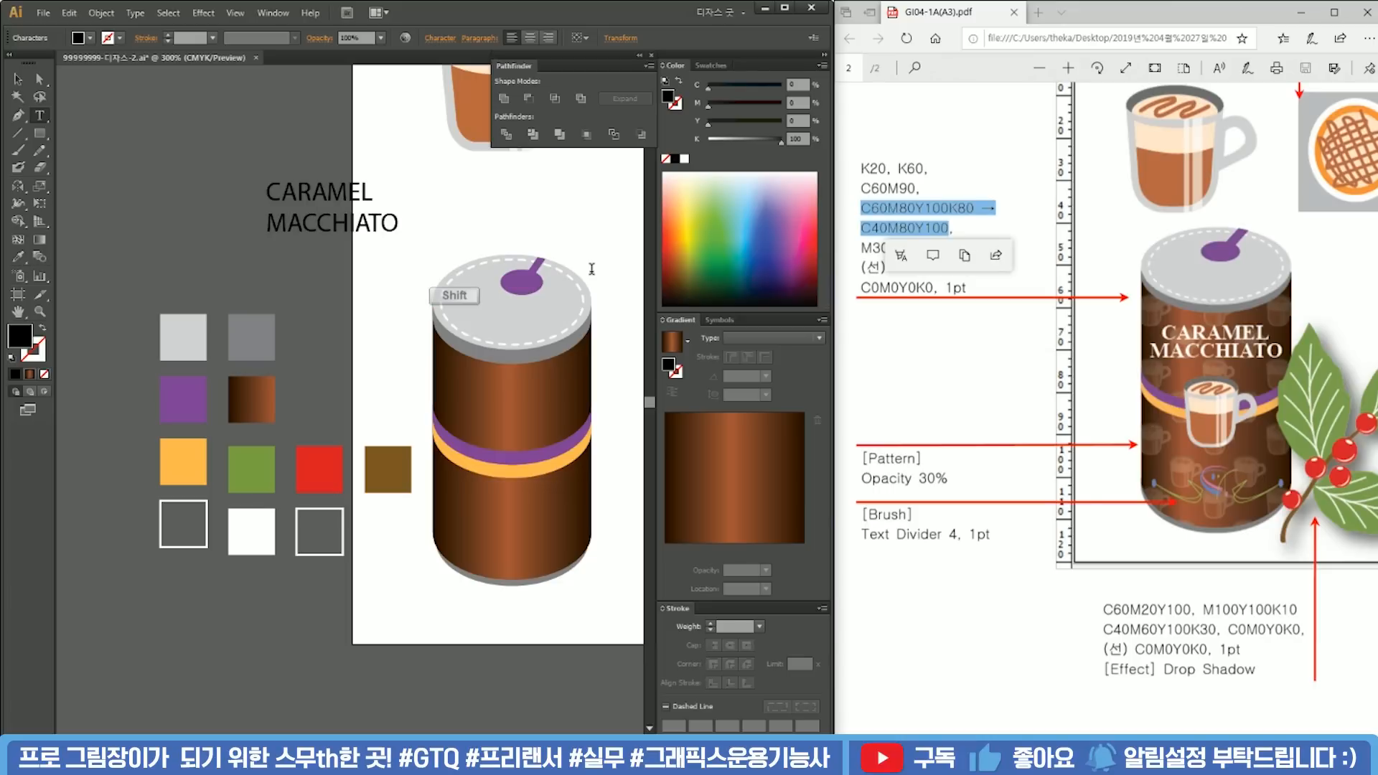
Step: Centre-align the CARAMEL MACCHIATO text and move it above the can's lid
key("ctrl+a")
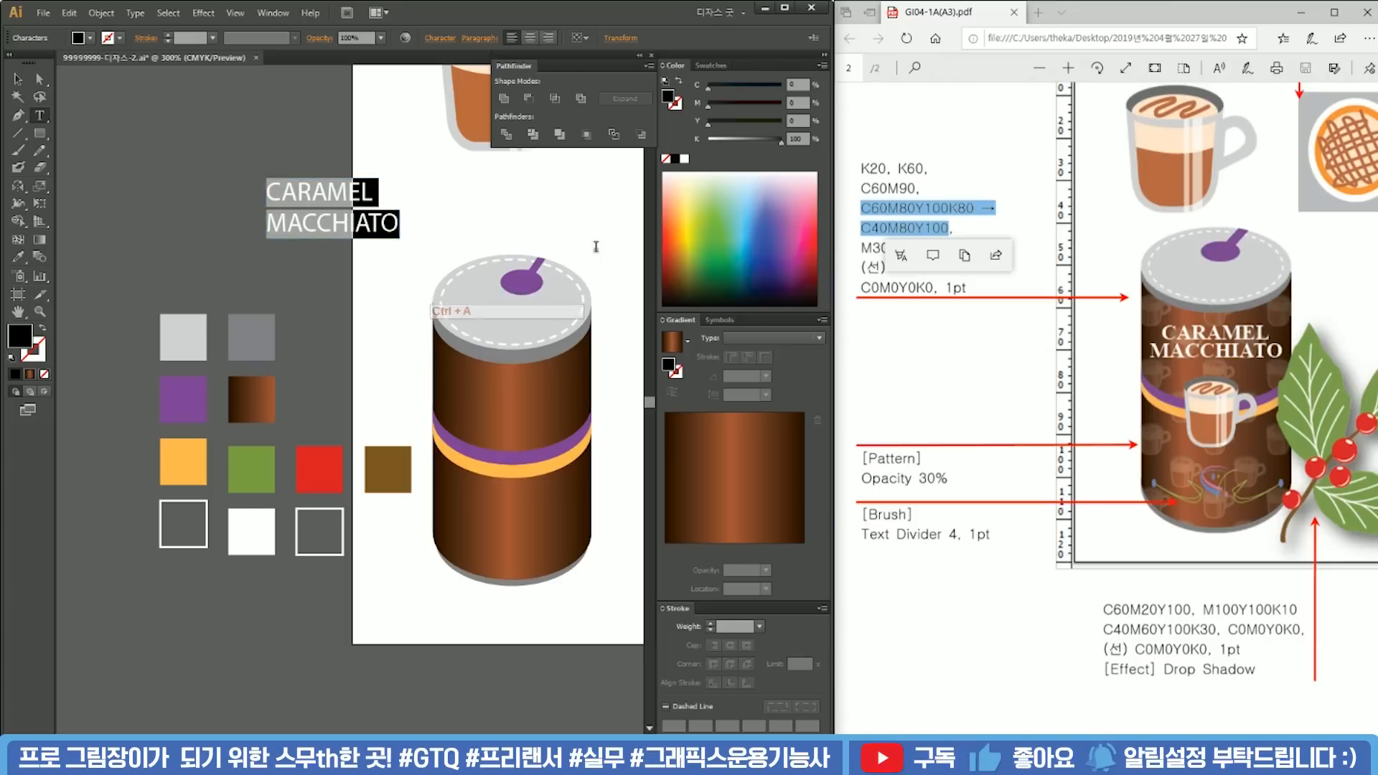
left_click(530, 37)
left_click(17, 77)
left_click_drag(273, 192, 518, 193)
left_click(622, 206)
Step: Duplicate the coffee cup outside the artboard and scale the copy down
left_click_drag(514, 385, 424, 329)
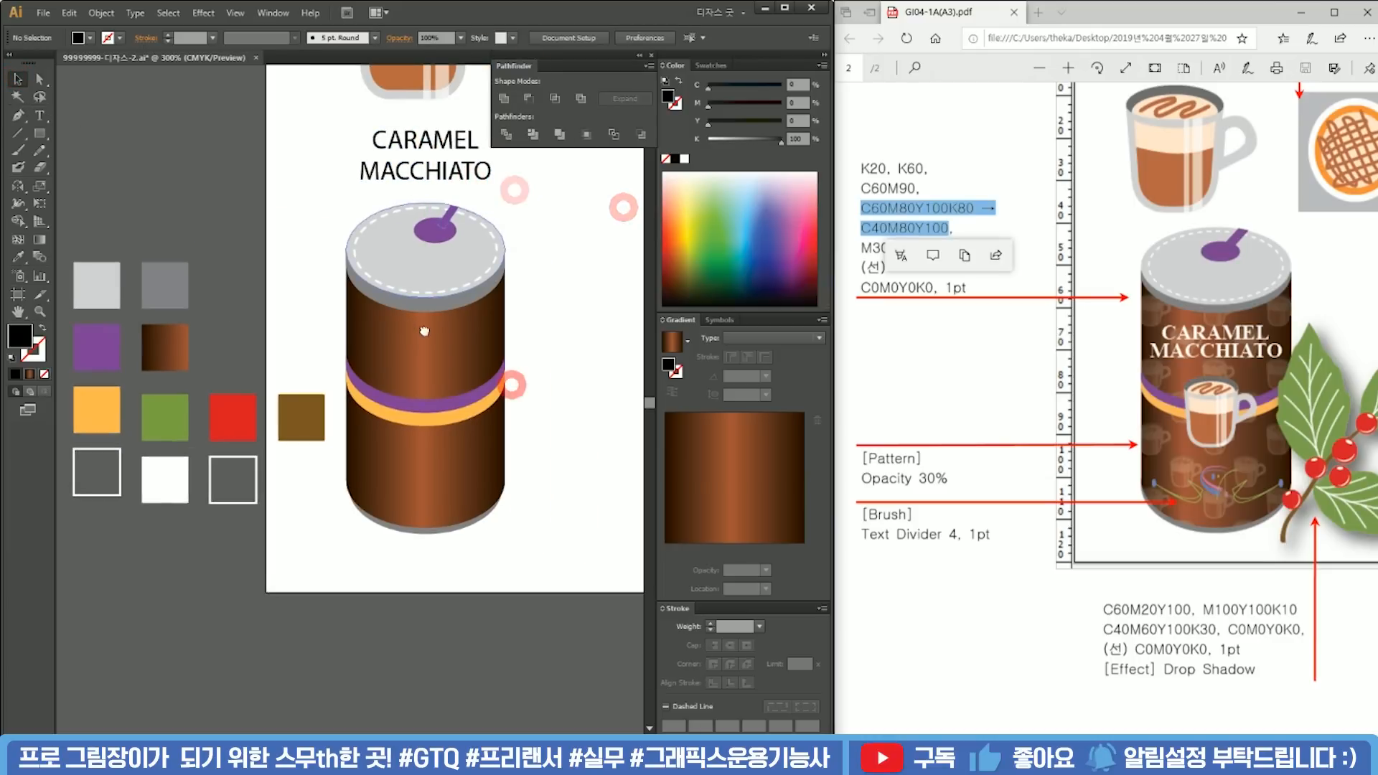
left_click_drag(322, 275, 347, 472)
left_click_drag(549, 295, 352, 124)
left_click_drag(359, 208, 169, 284)
left_click_drag(320, 195, 267, 258)
left_click(320, 338)
Step: Register the small coffee cup as a new pattern swatch
left_click_drag(306, 412, 126, 228)
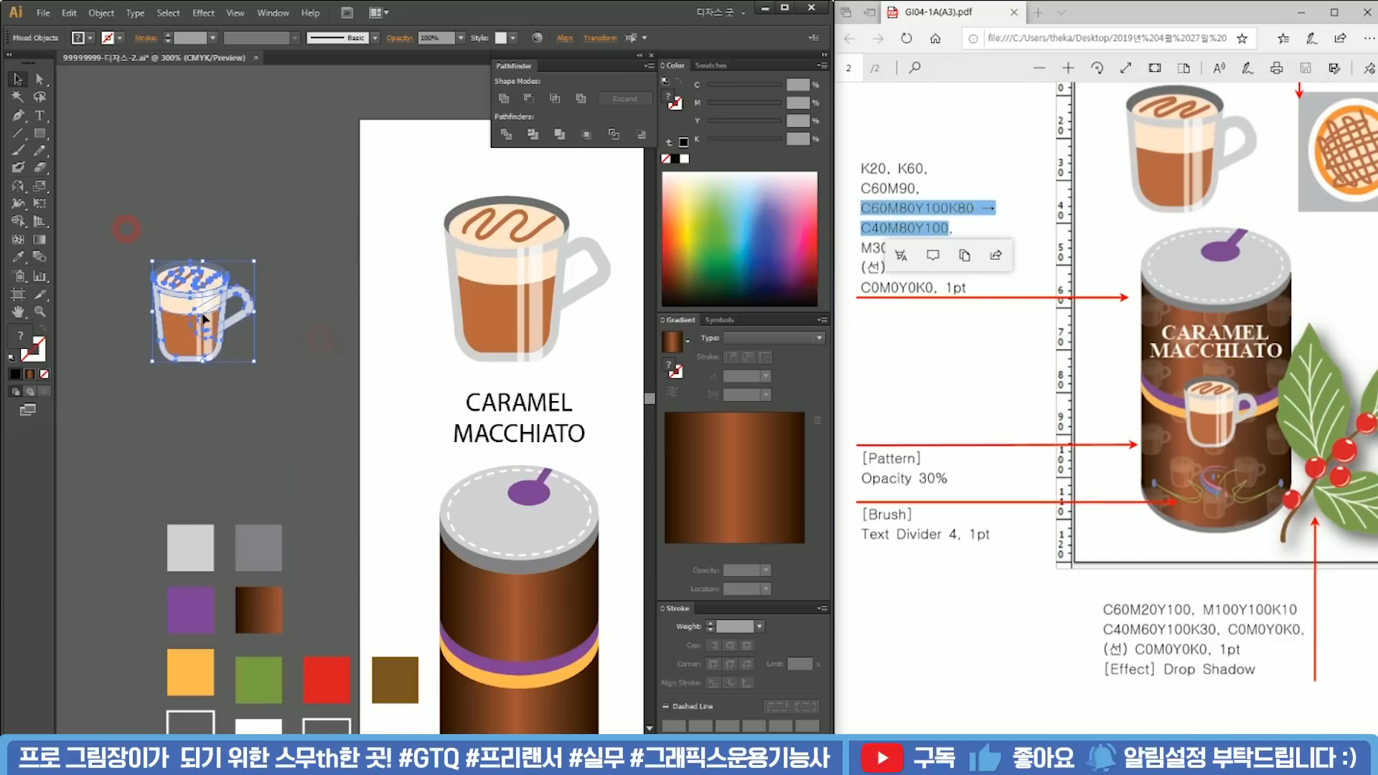
left_click(709, 65)
left_click_drag(201, 301, 704, 113)
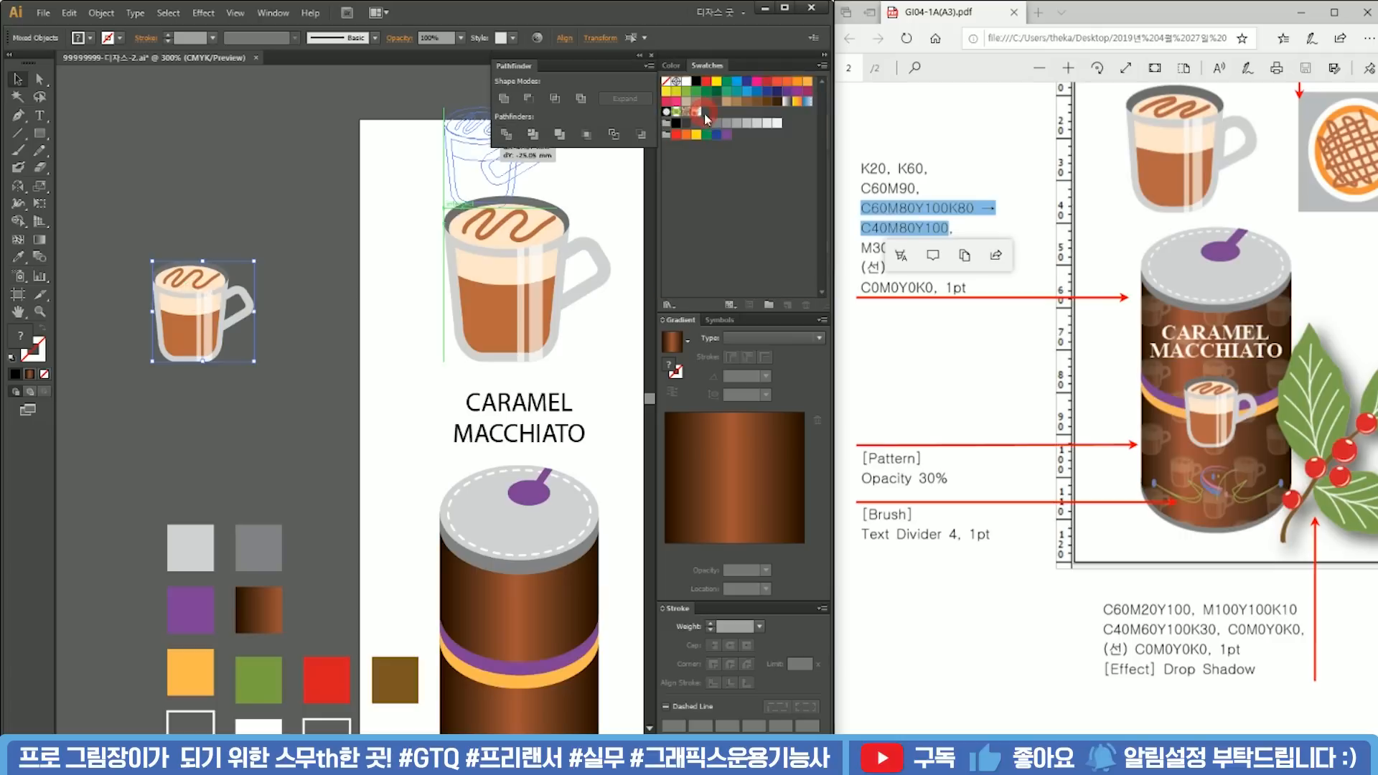
left_click(321, 216)
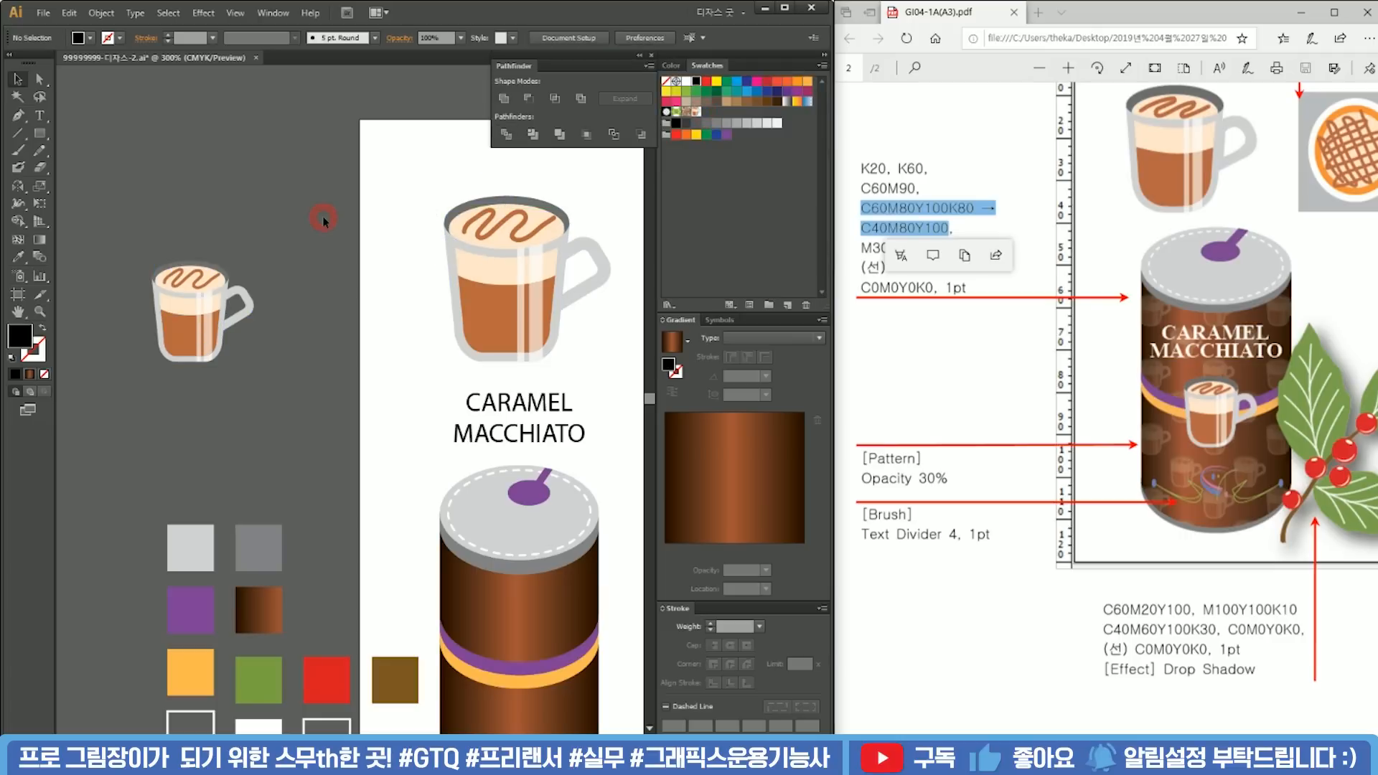
Step: Open the new cup pattern for editing and name it 커피, as the exam sheet requires
left_click(992, 336)
scroll(1273, 417, "up", 8)
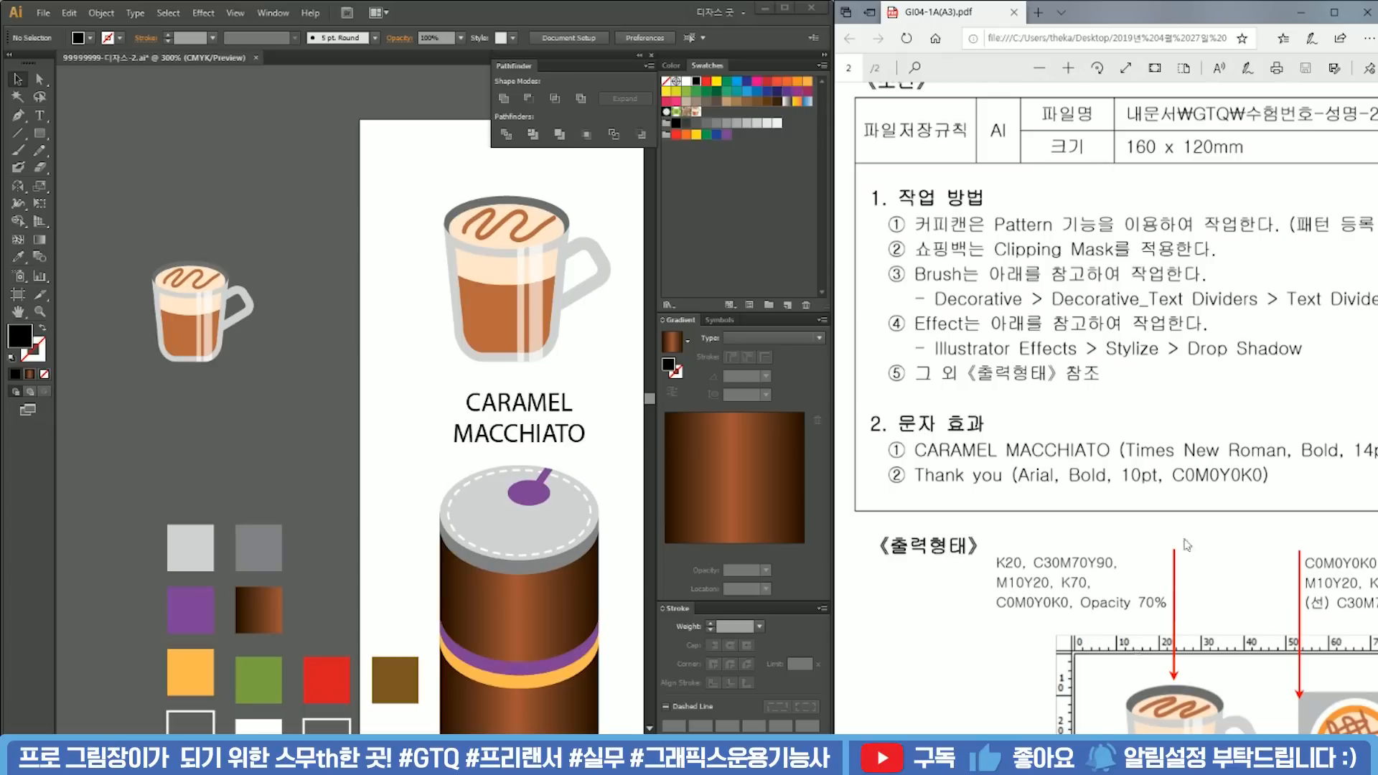
scroll(1106, 408, "right", 2)
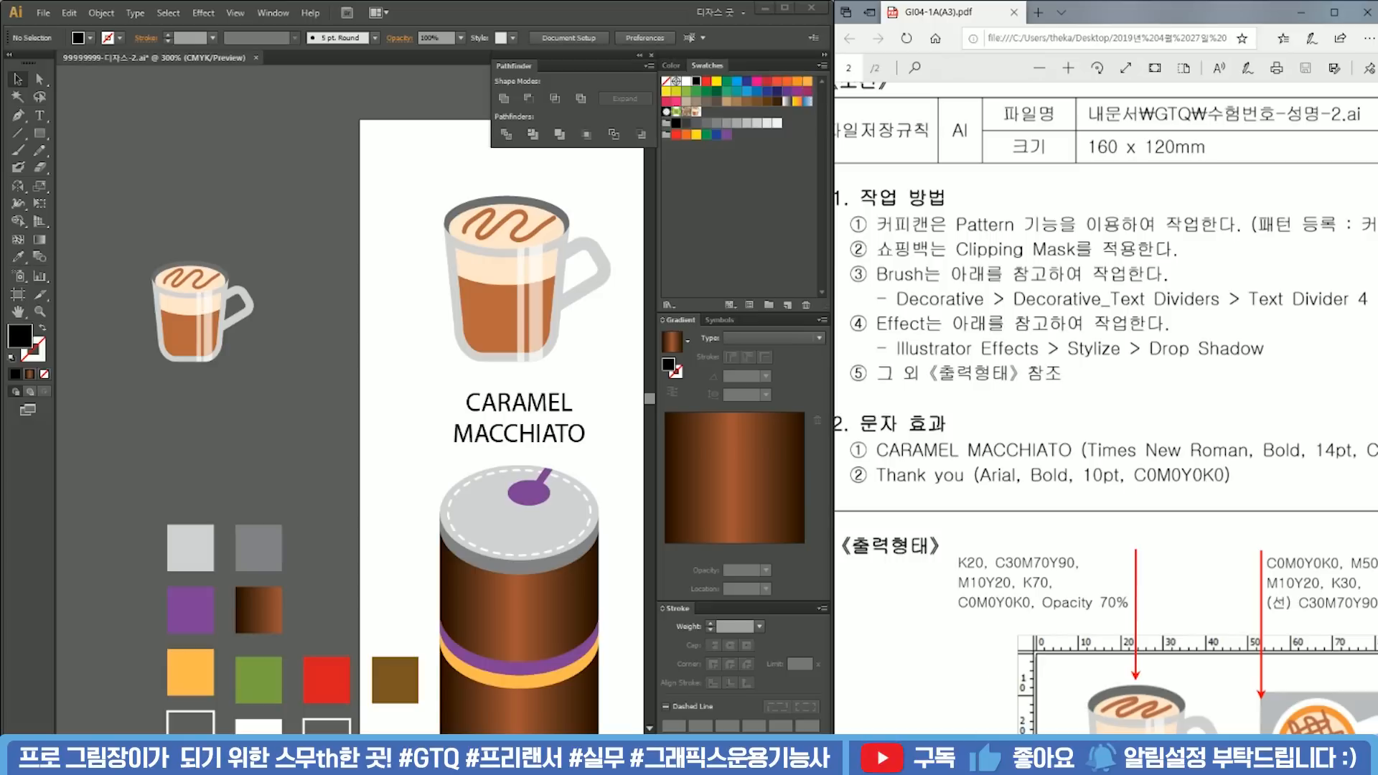
scroll(1105, 409, "right", 5)
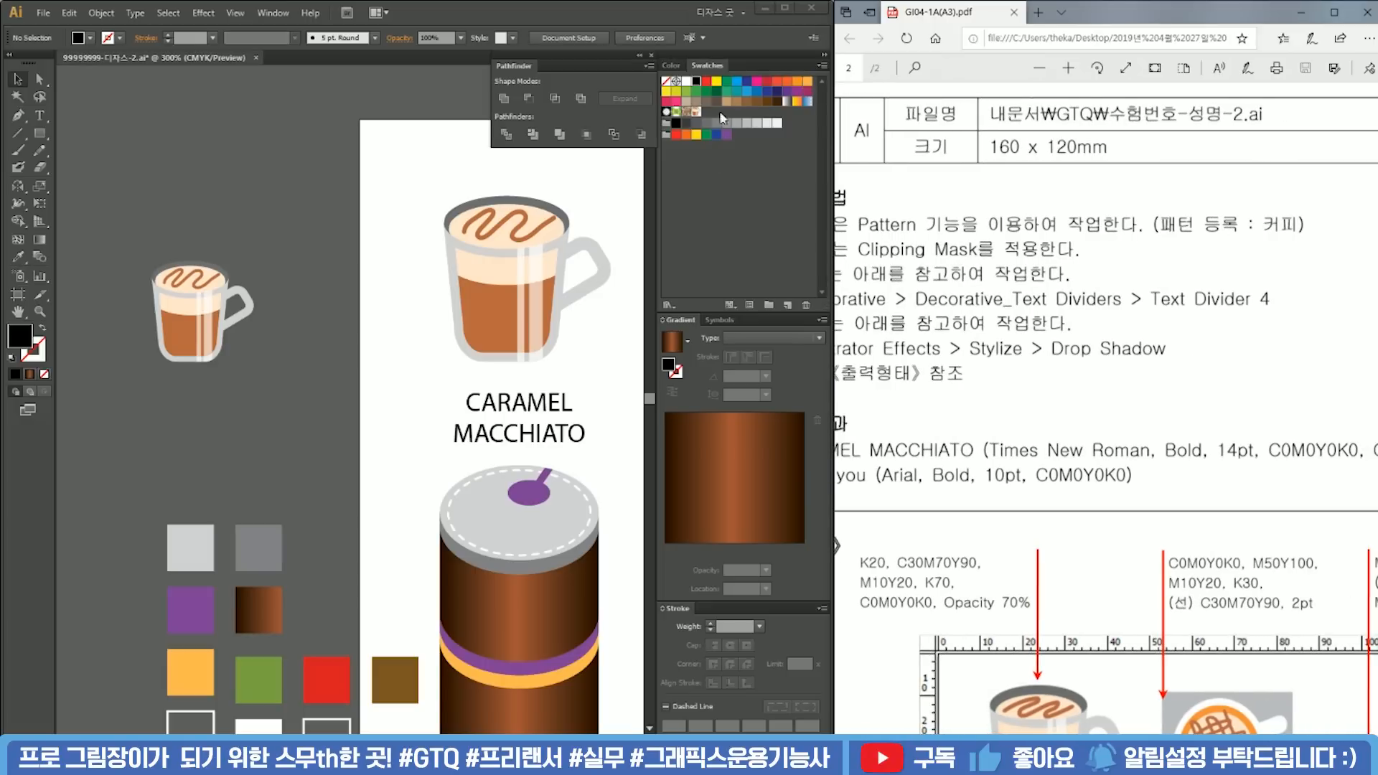
double_click(696, 113)
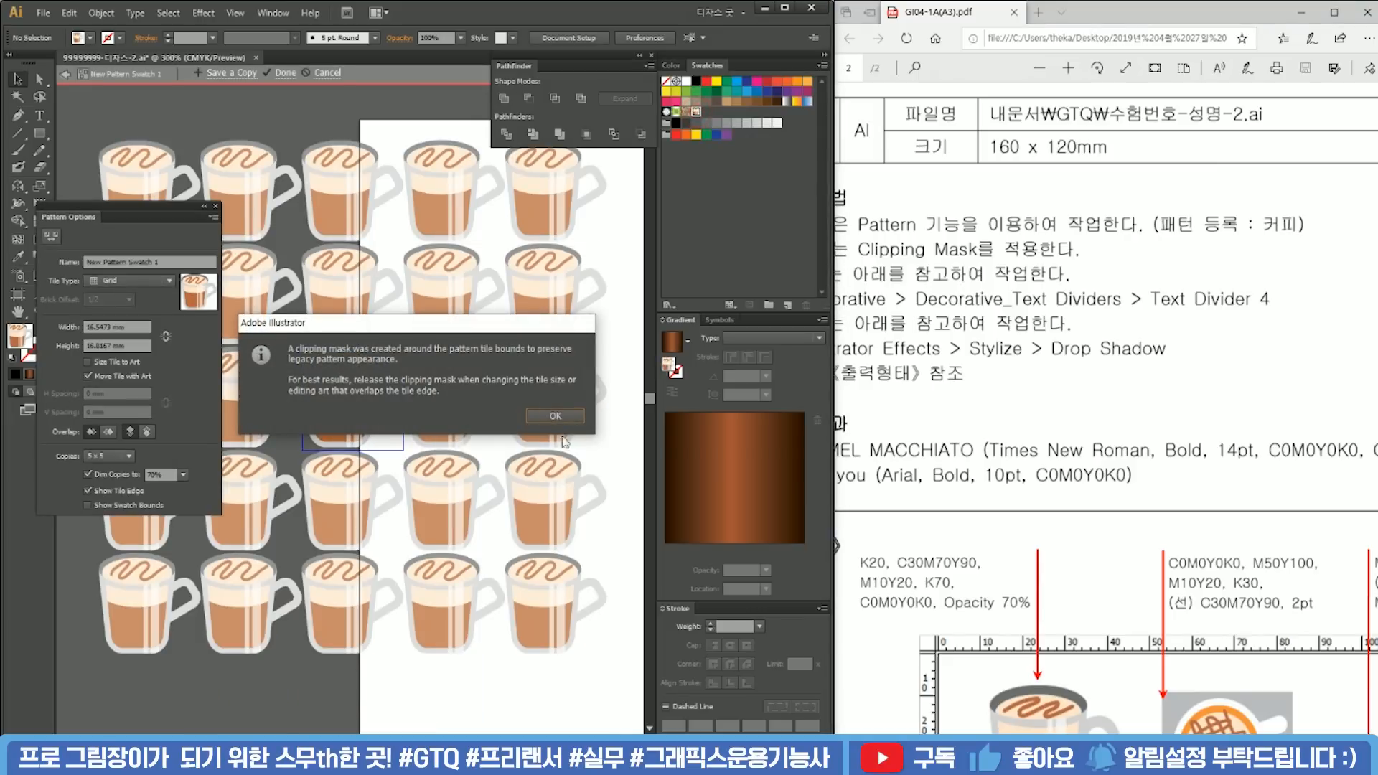
left_click(567, 419)
left_click_drag(170, 263, 42, 261)
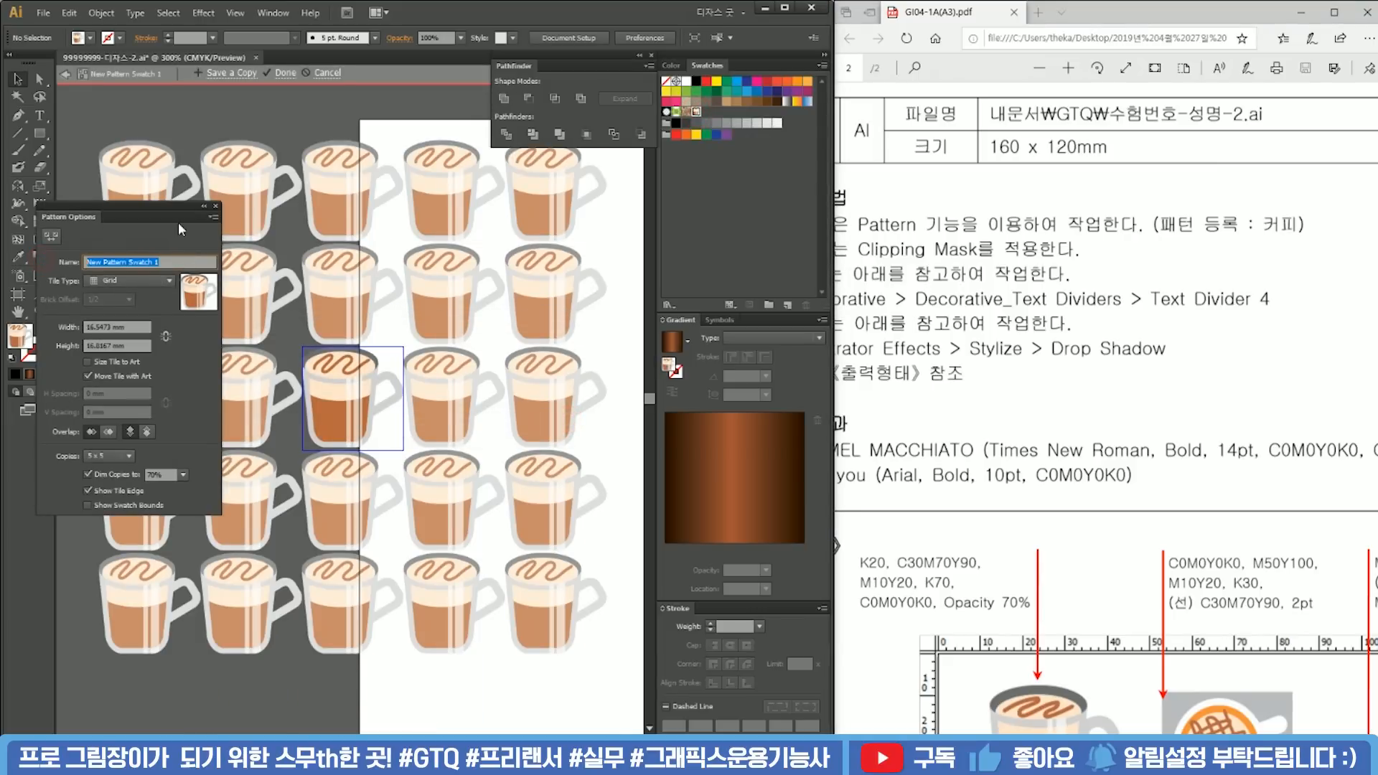
key("BackSpace")
type("커피")
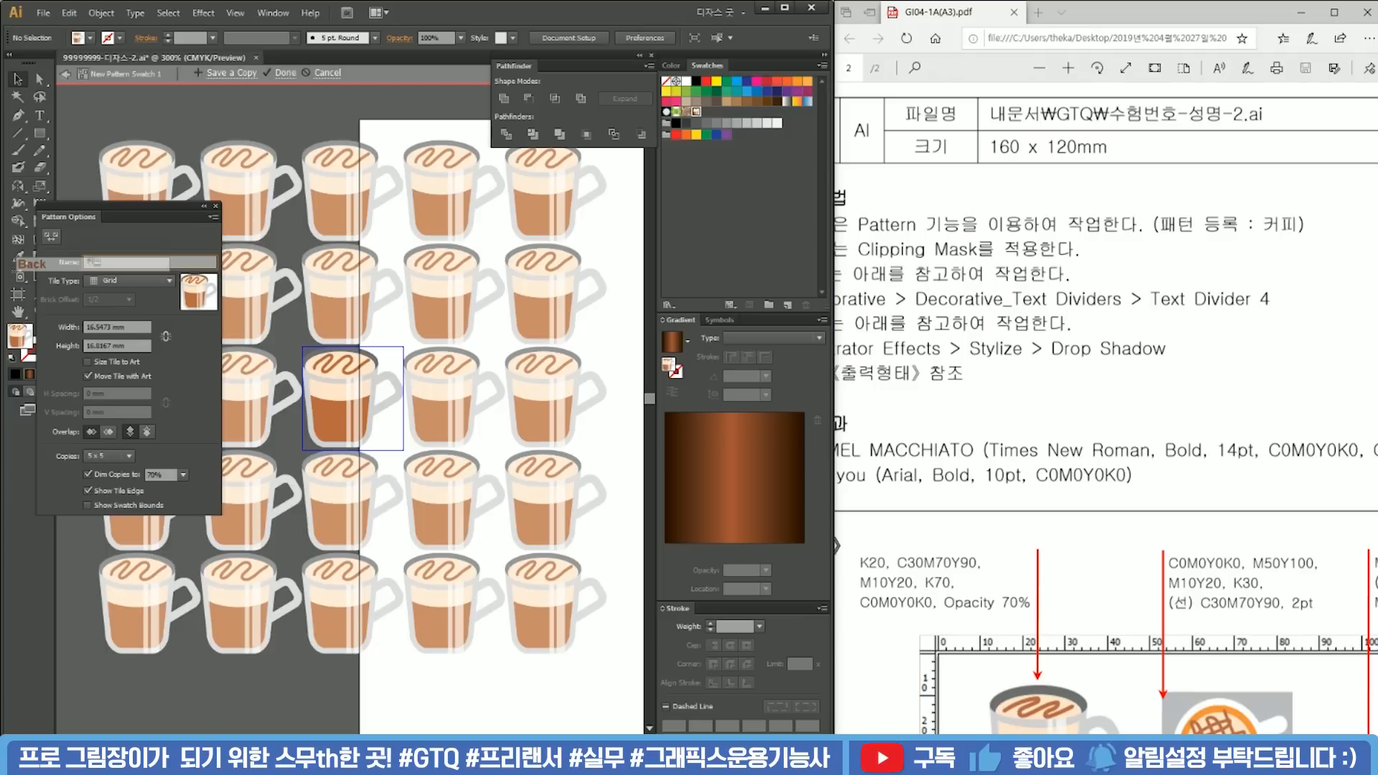
key("Return")
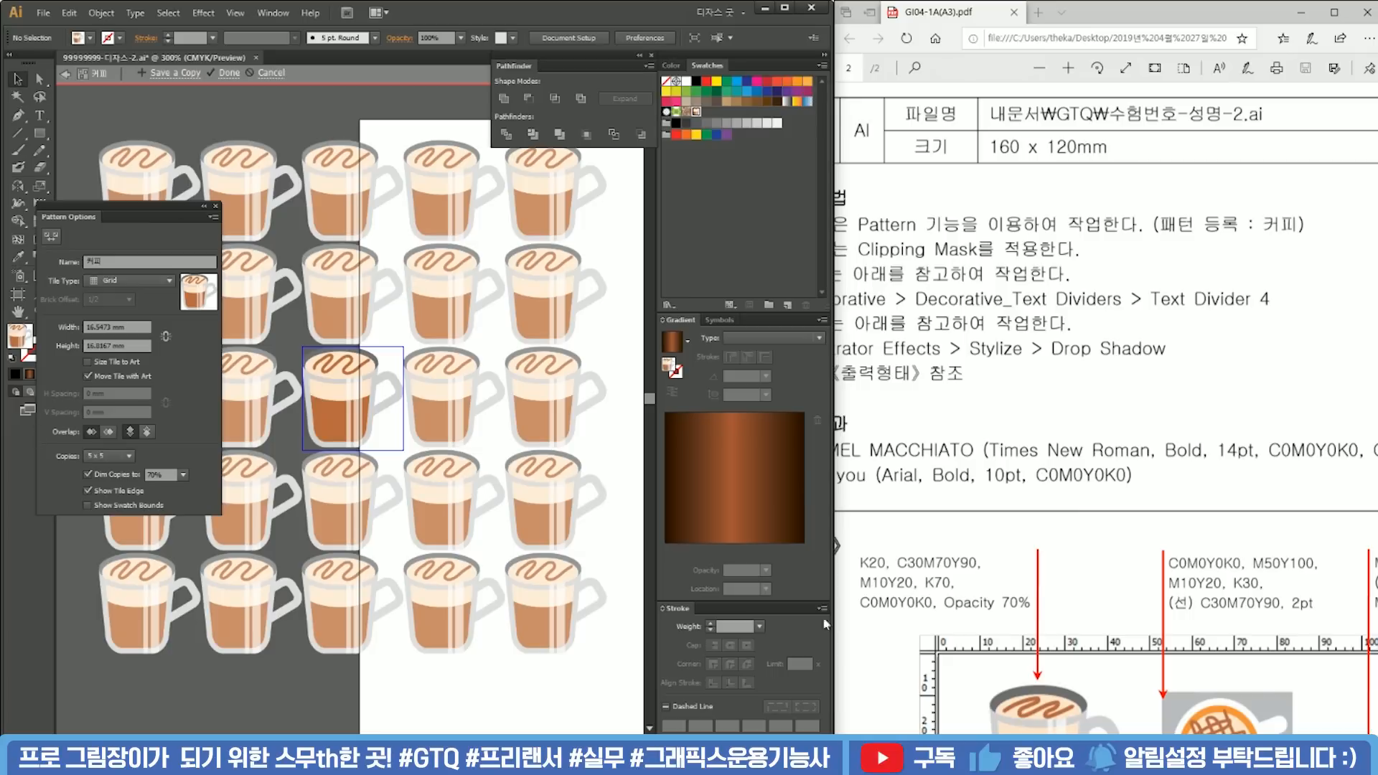
scroll(1048, 528, "down", 8)
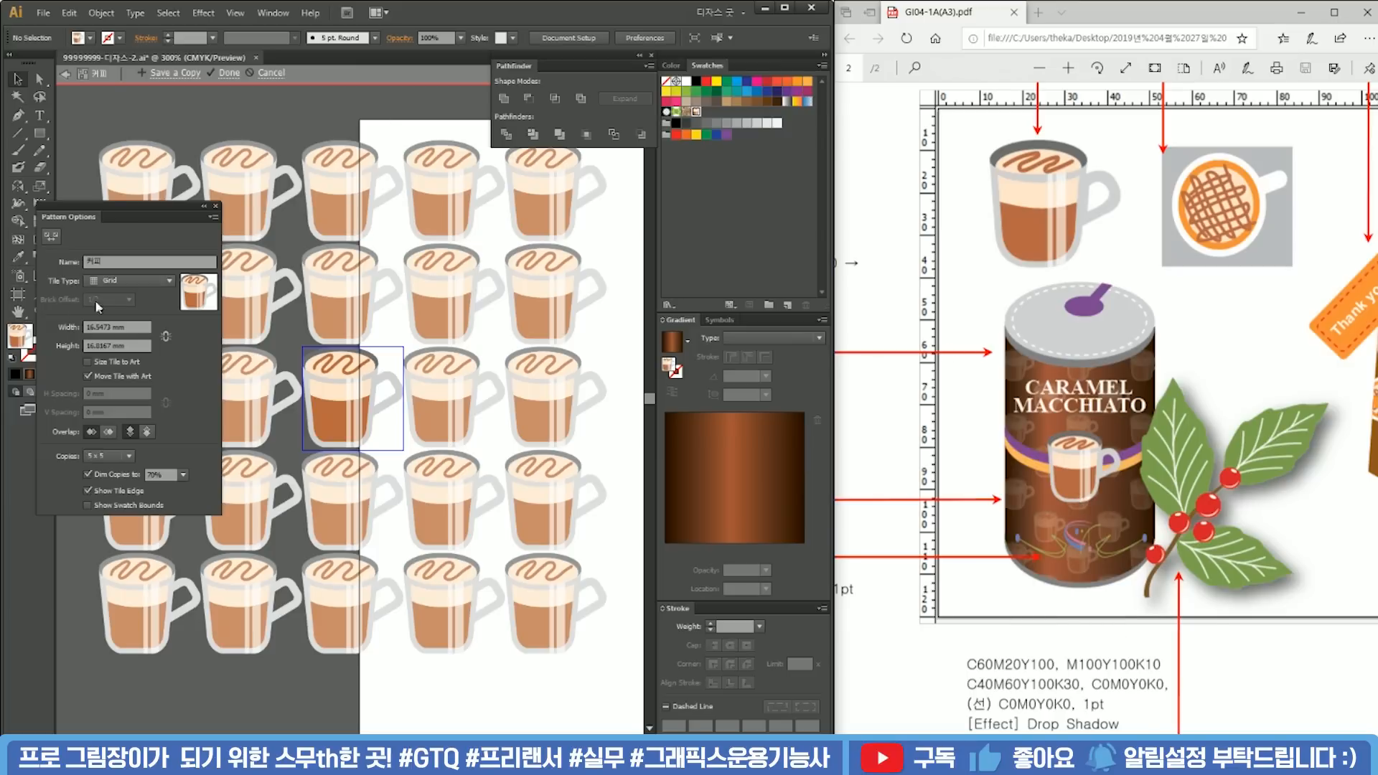
Step: Set the 커피 cup pattern's tile type to Brick by Column and finish editing the pattern
left_click(111, 282)
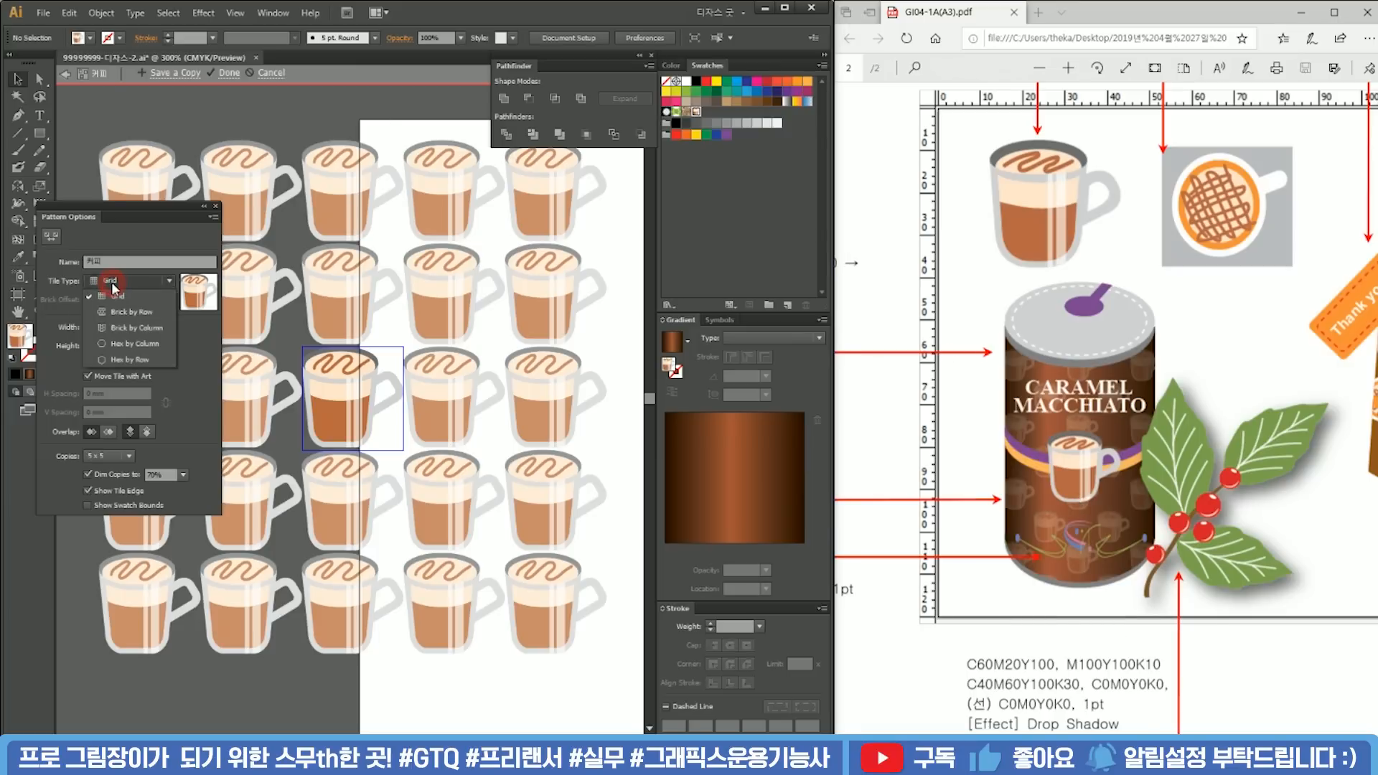
left_click(134, 327)
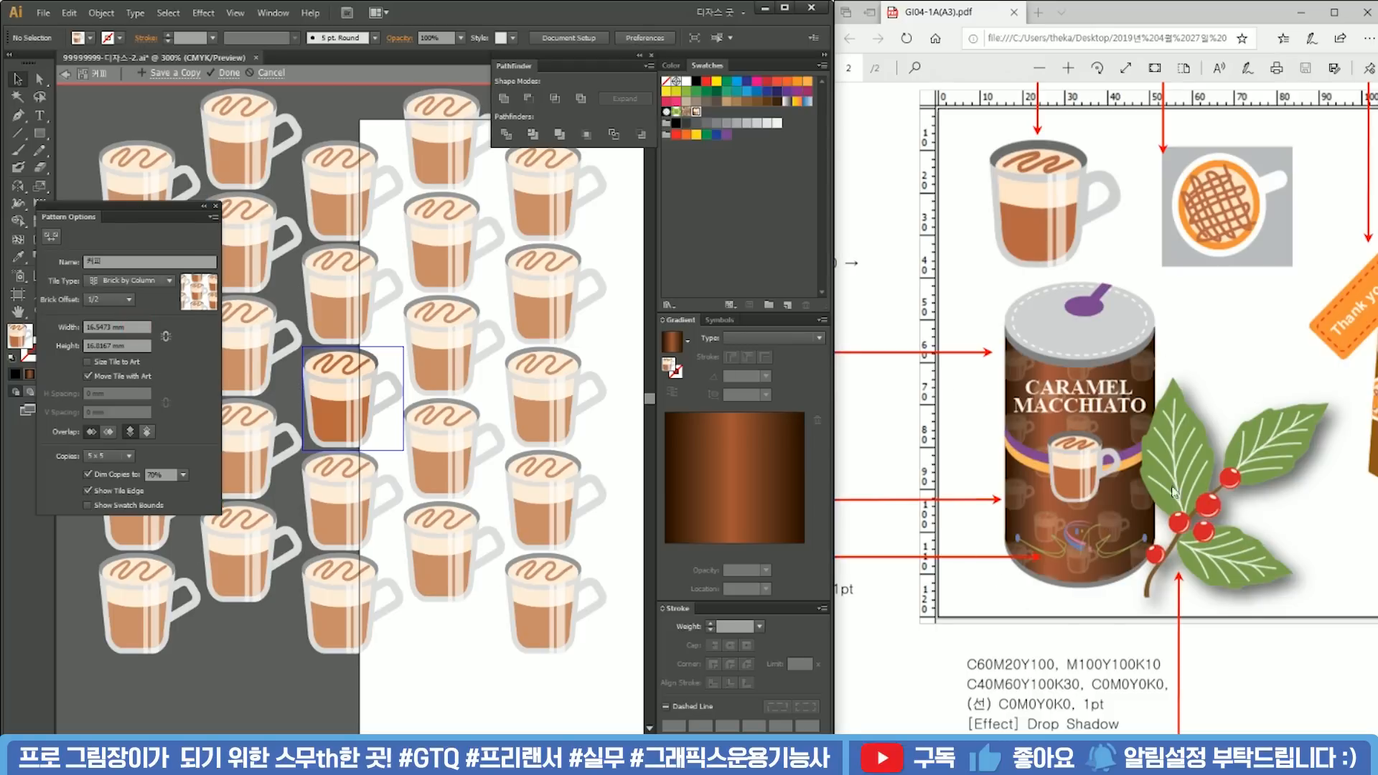
left_click(216, 208)
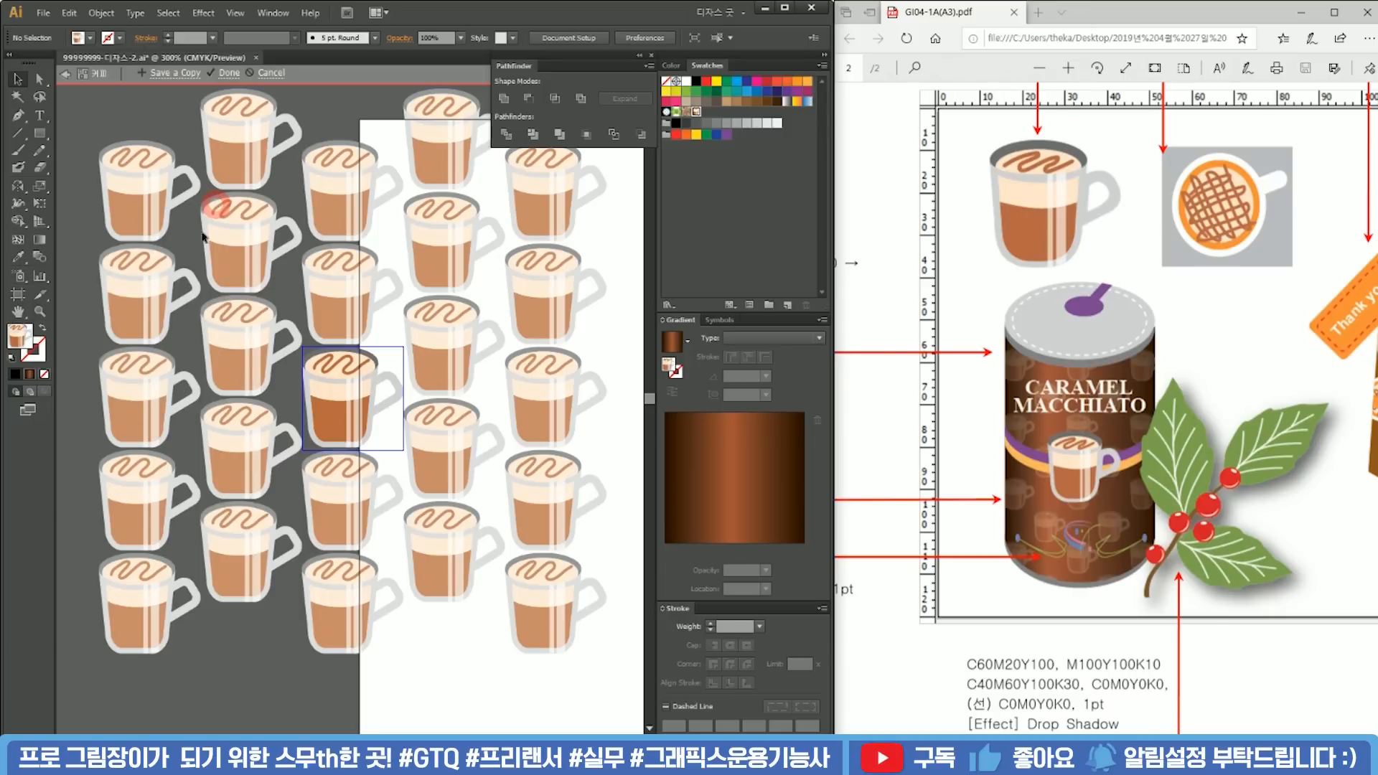
double_click(110, 242)
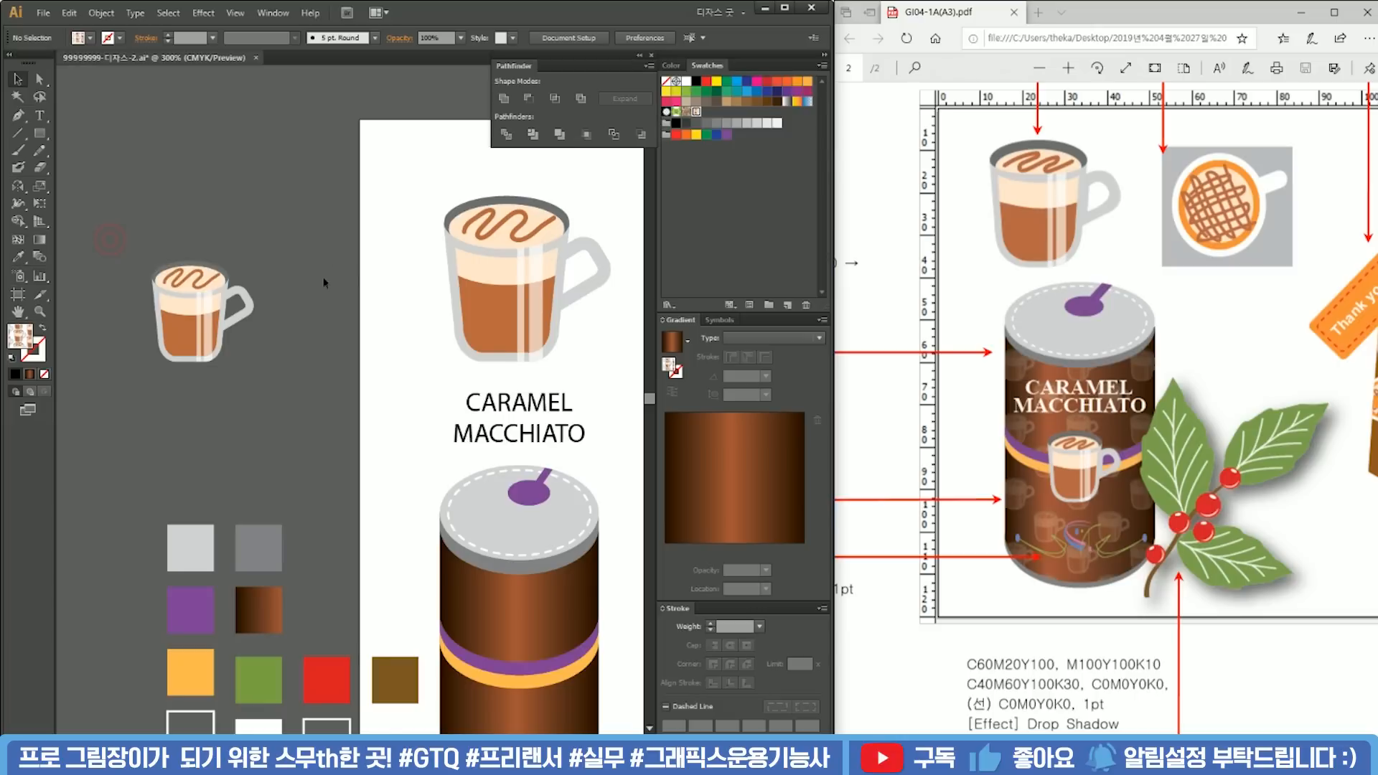
Step: Delete the tightly spaced cup pattern from the swatches
left_click_drag(325, 282, 494, 312)
left_click_drag(696, 114, 806, 304)
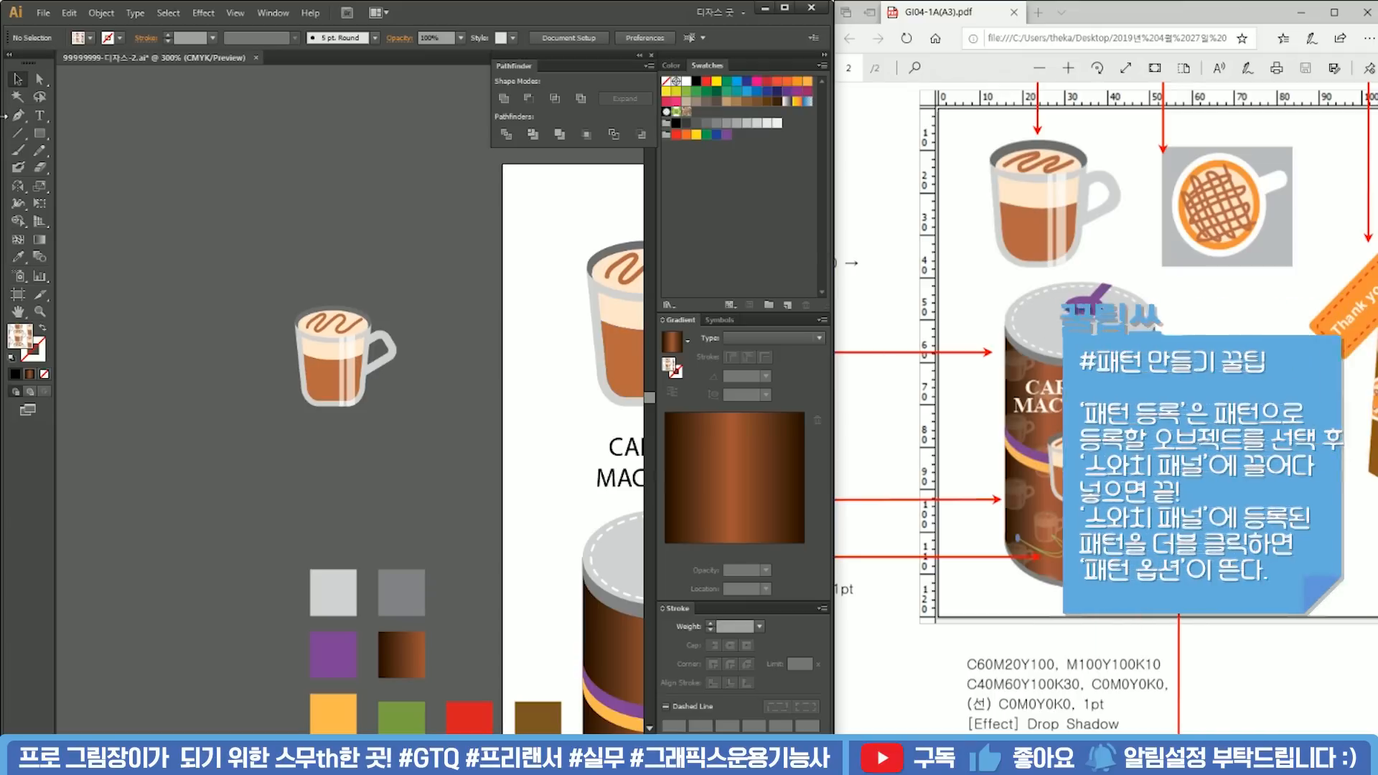
Step: Draw a square about 22 mm wide with no fill or stroke, centred around the small coffee cup
left_click(39, 133)
left_click_drag(333, 359, 402, 290)
key("v")
left_click(45, 374)
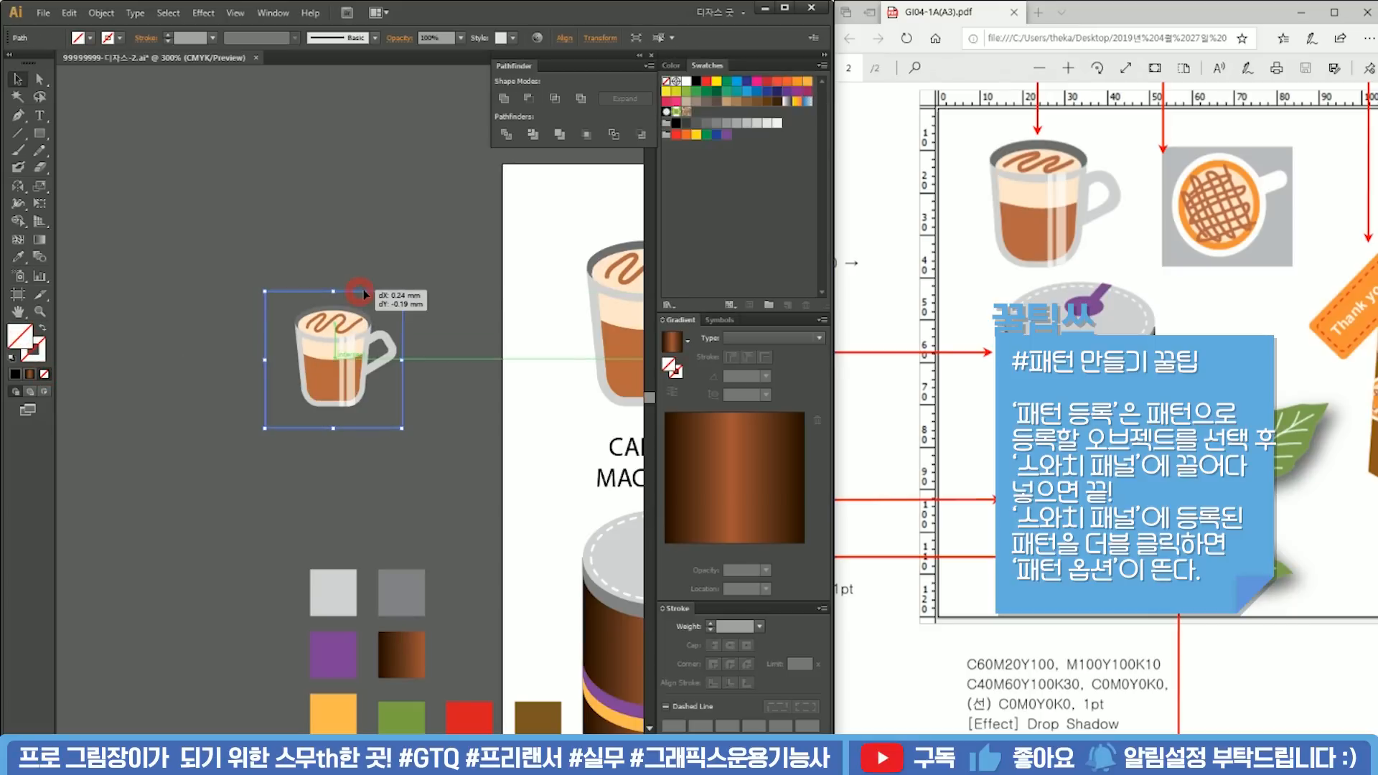
left_click_drag(388, 292, 395, 290)
Step: Register the small cup together with its invisible bounding square as a new pattern swatch
left_click_drag(438, 477, 241, 288)
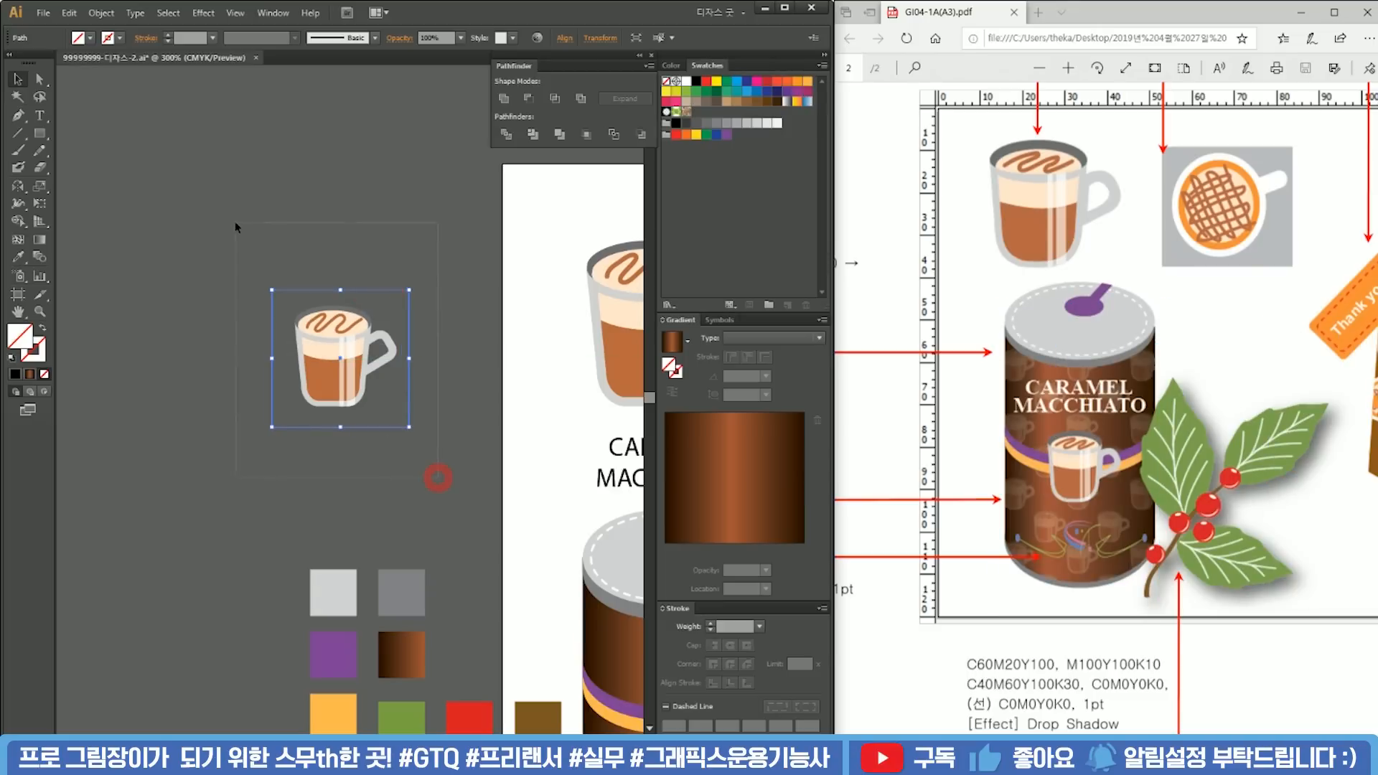
left_click_drag(237, 227, 231, 223)
left_click_drag(334, 359, 696, 111)
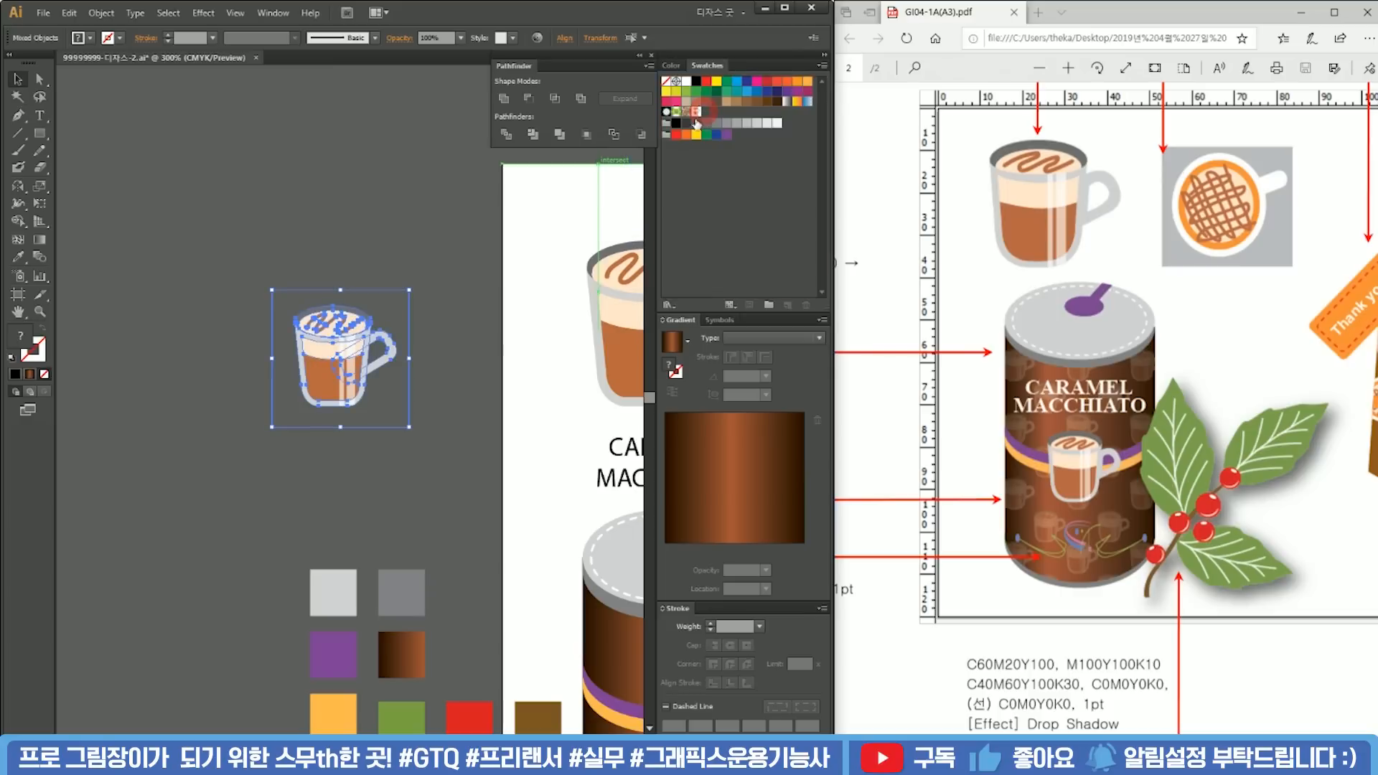
Step: Rename the new spaced cup pattern 커피, set its tile type to Brick by Column and finish editing it
double_click(696, 112)
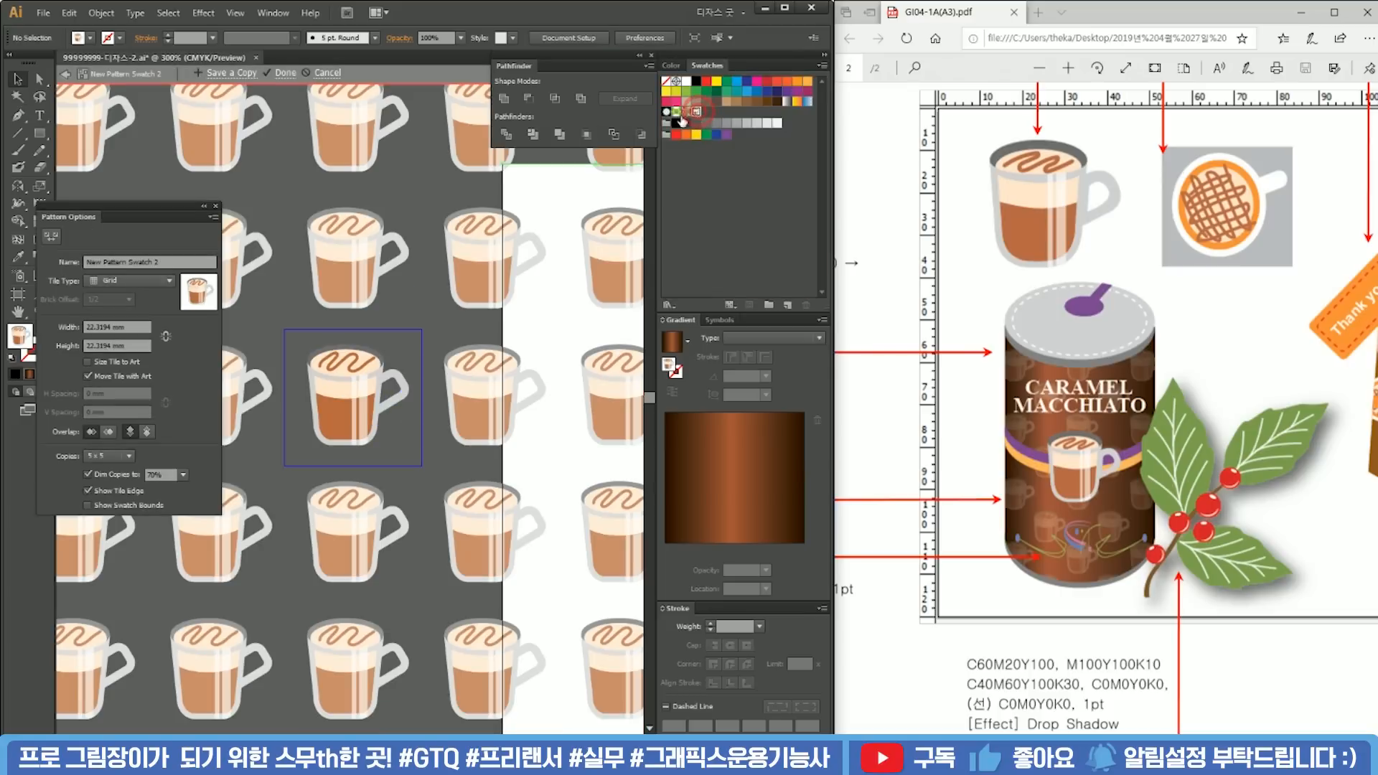
left_click(144, 262)
type("z커피")
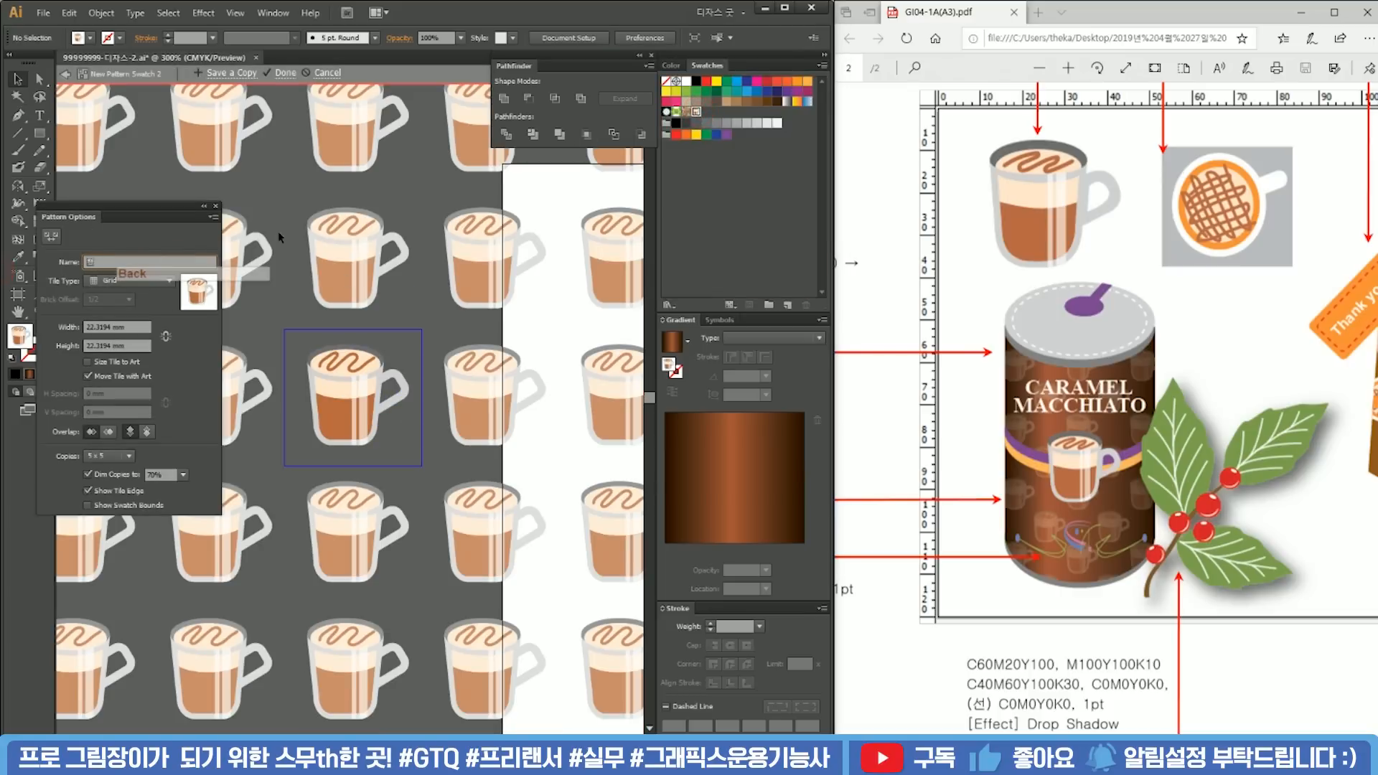
key("Return")
left_click(147, 291)
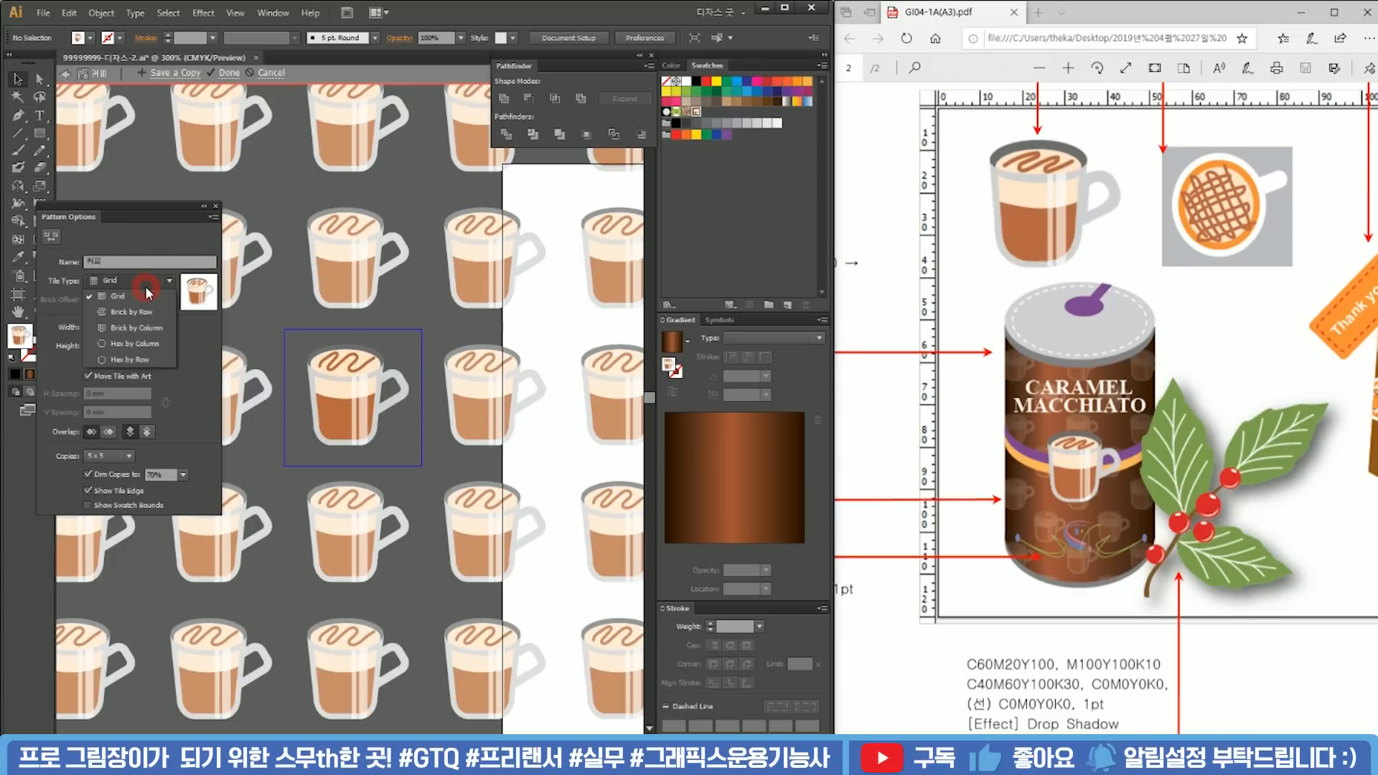
left_click(144, 329)
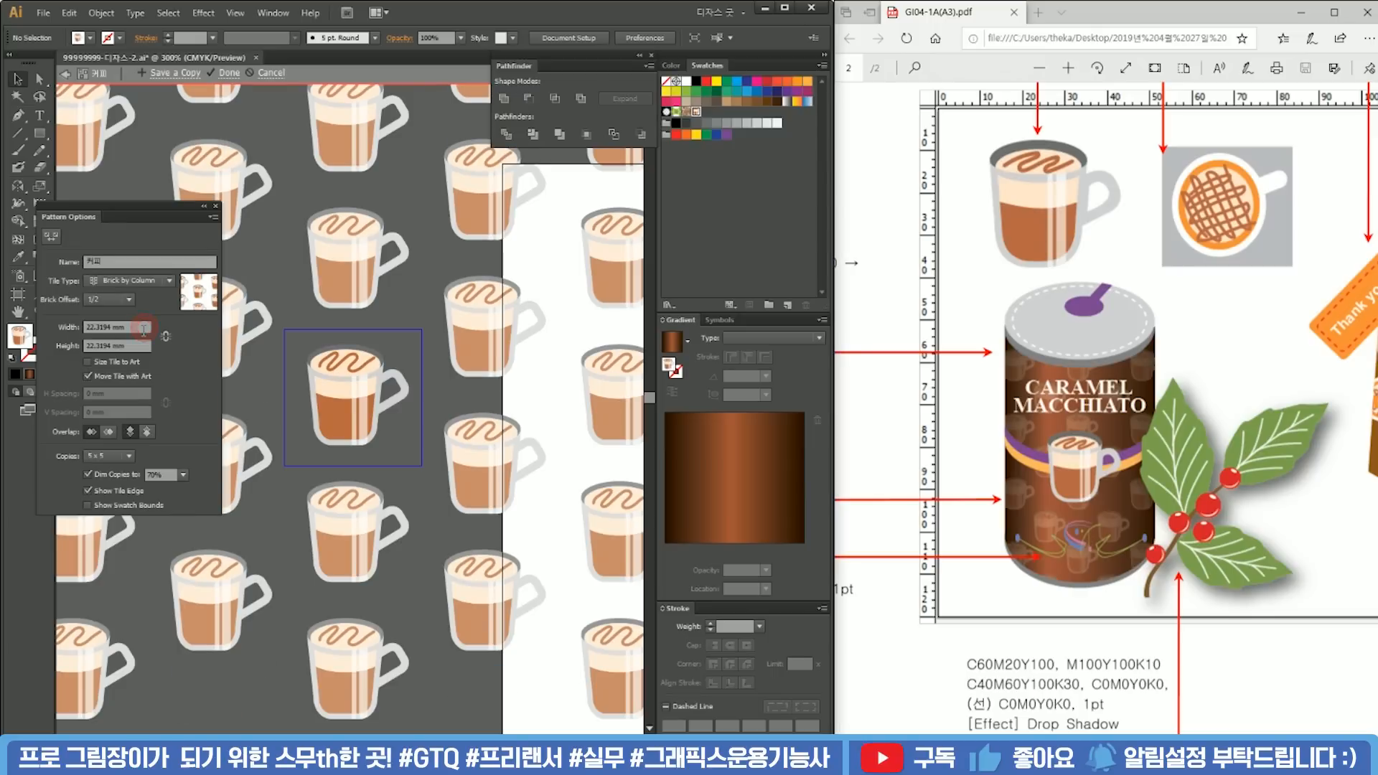
left_click(214, 207)
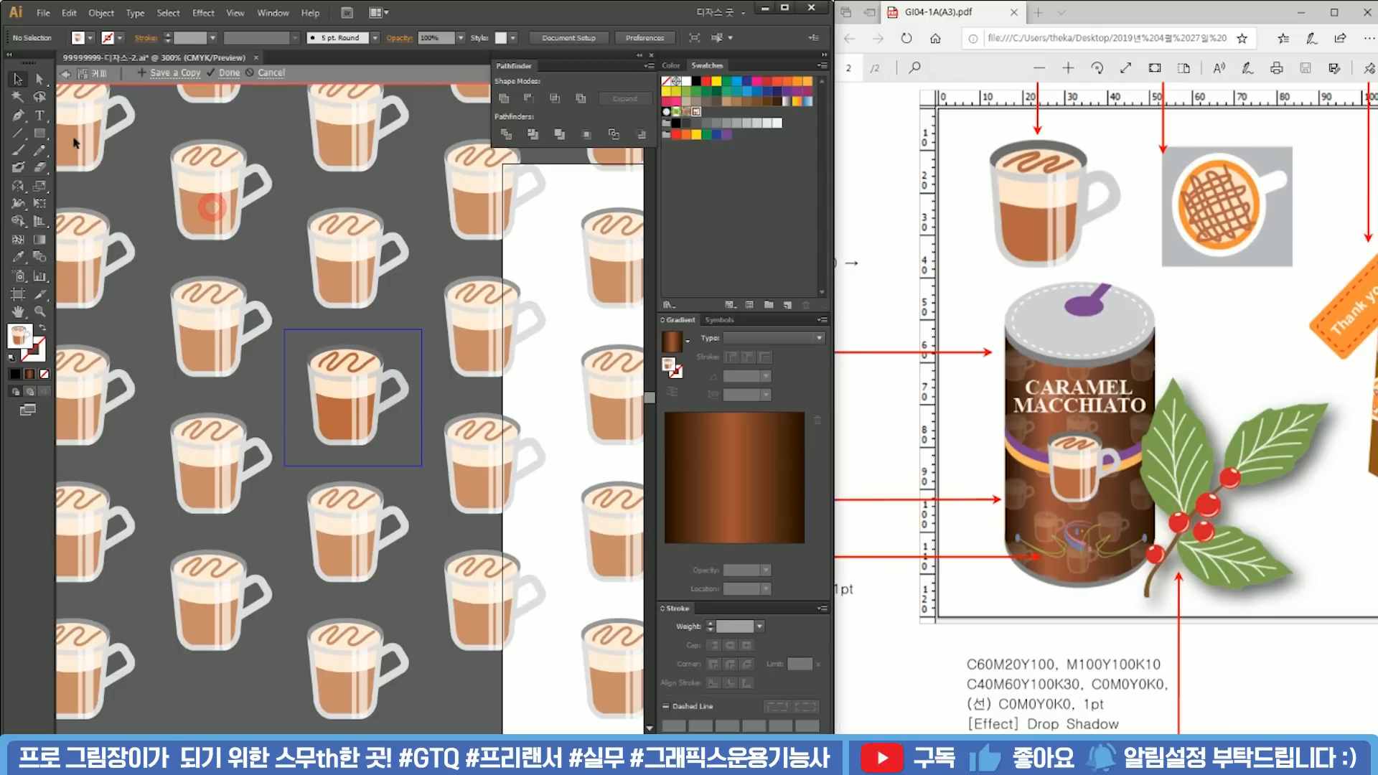
key("Escape")
Step: Duplicate the brown can body in place in front and fill the copy with the 커피 cup pattern
scroll(428, 419, "down", 3)
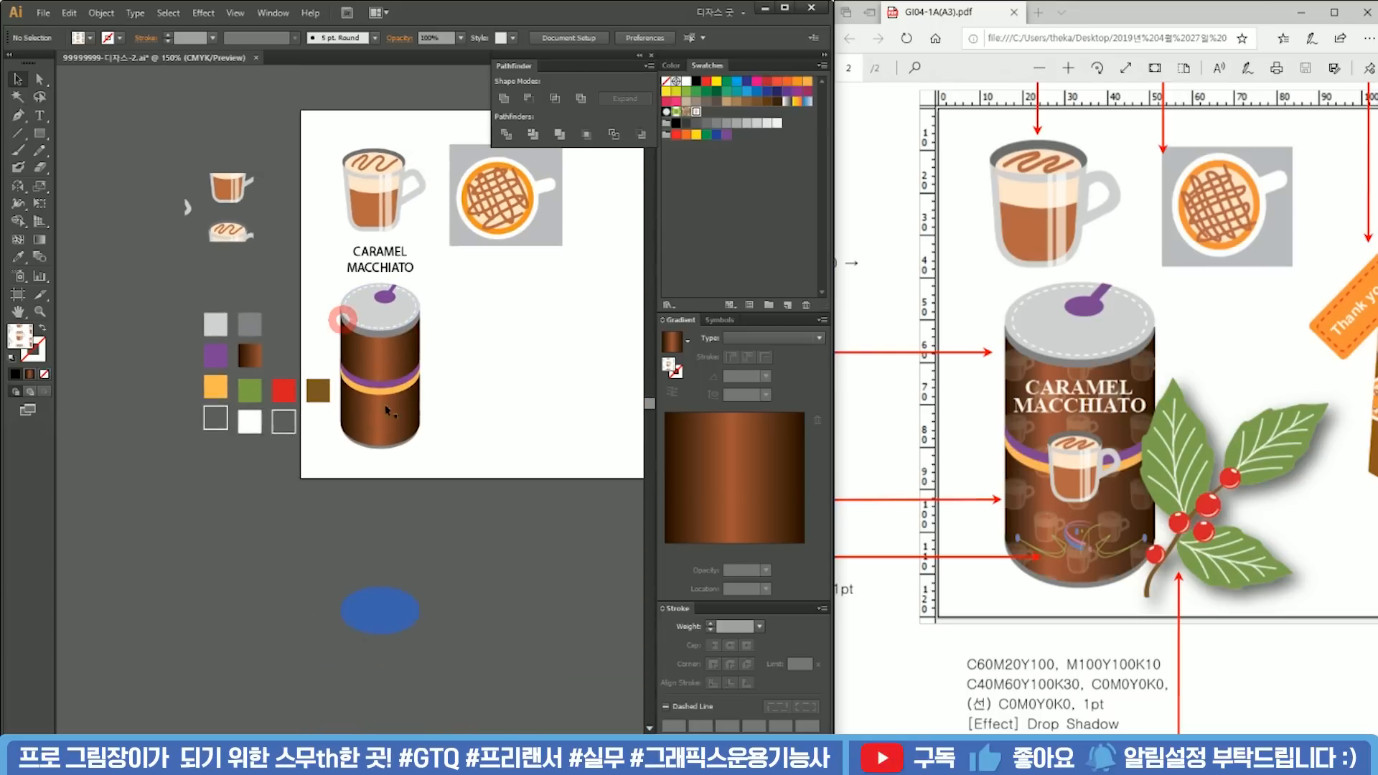
scroll(380, 363, "up", 2)
scroll(387, 367, "up", 1)
left_click(425, 377)
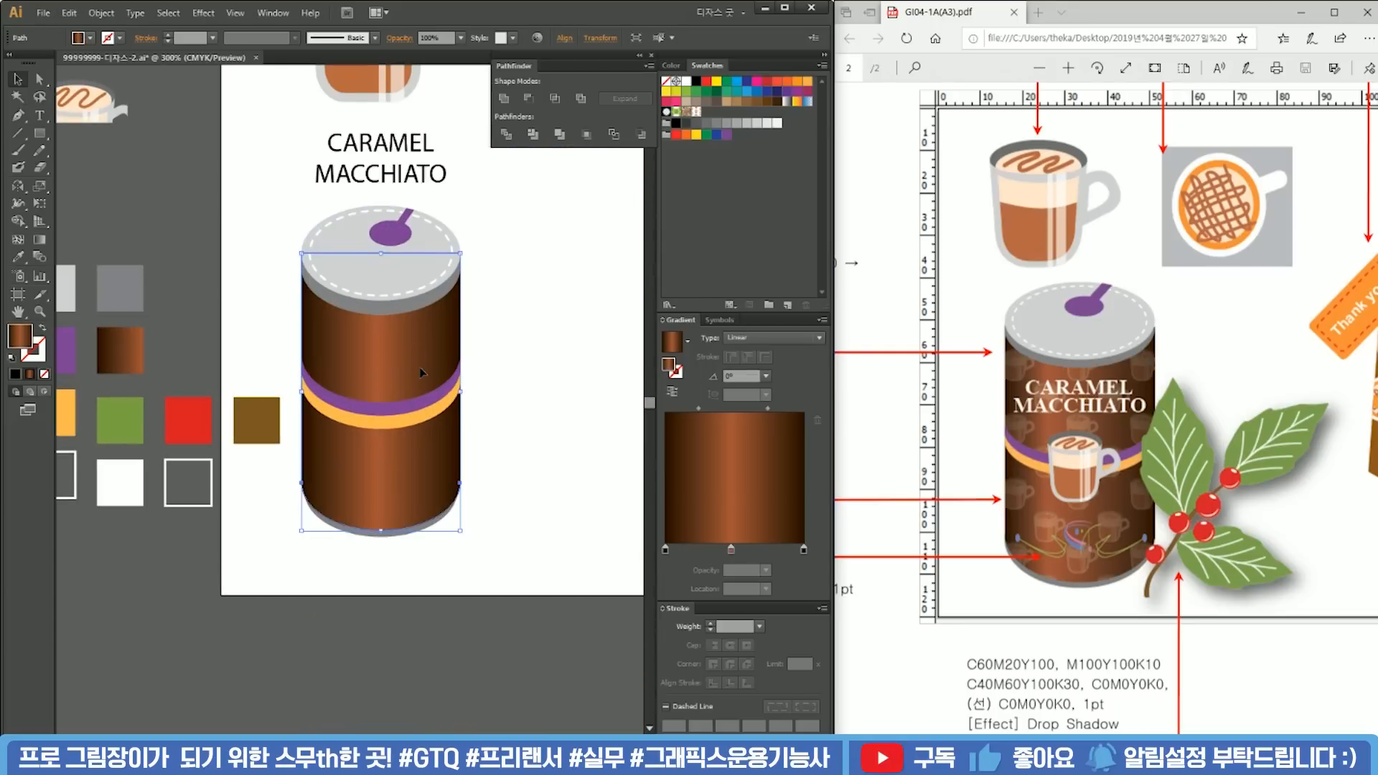
left_click(541, 346)
left_click(430, 352)
key("ctrl+c")
key("ctrl+f")
left_click(696, 111)
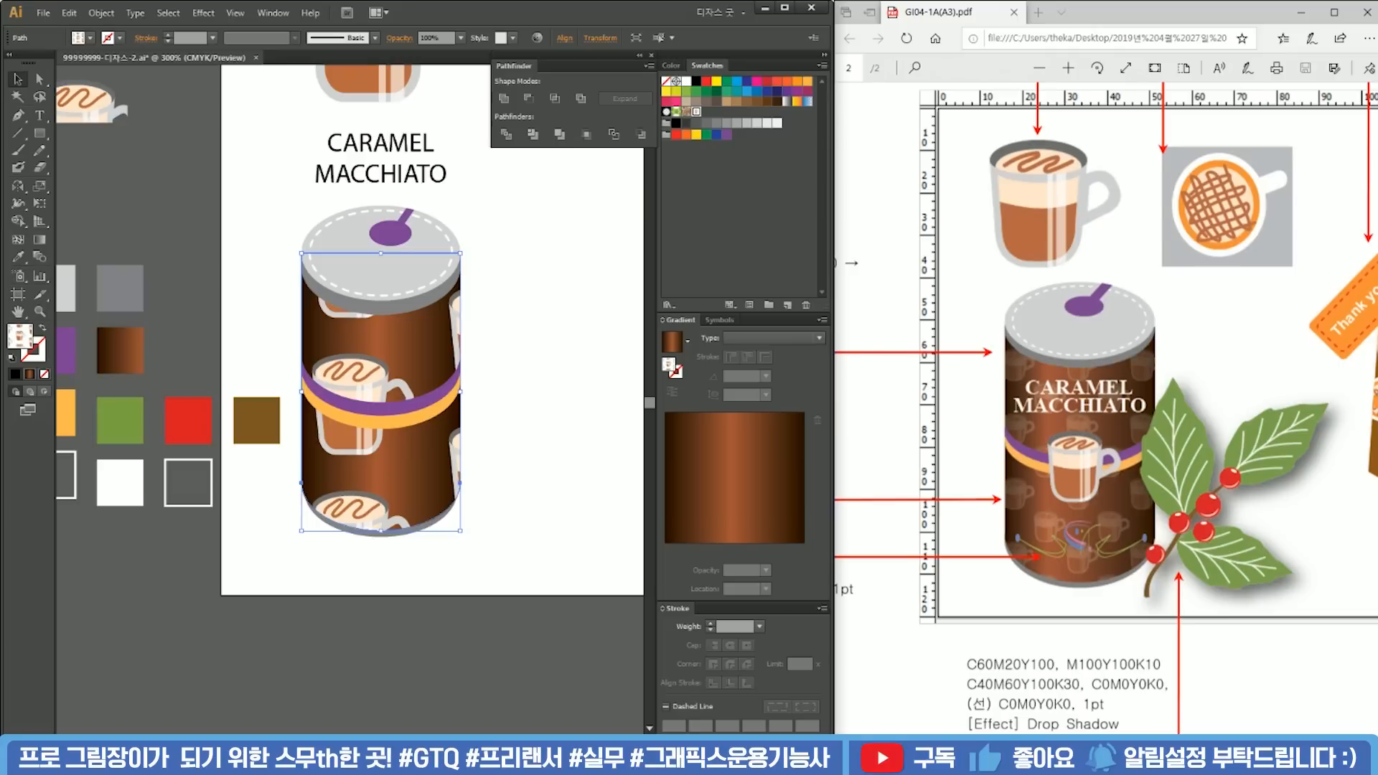
Step: Set the pattern-filled can body's opacity to 30%, following the Pattern note on the exam sheet
scroll(1105, 409, "left", 3)
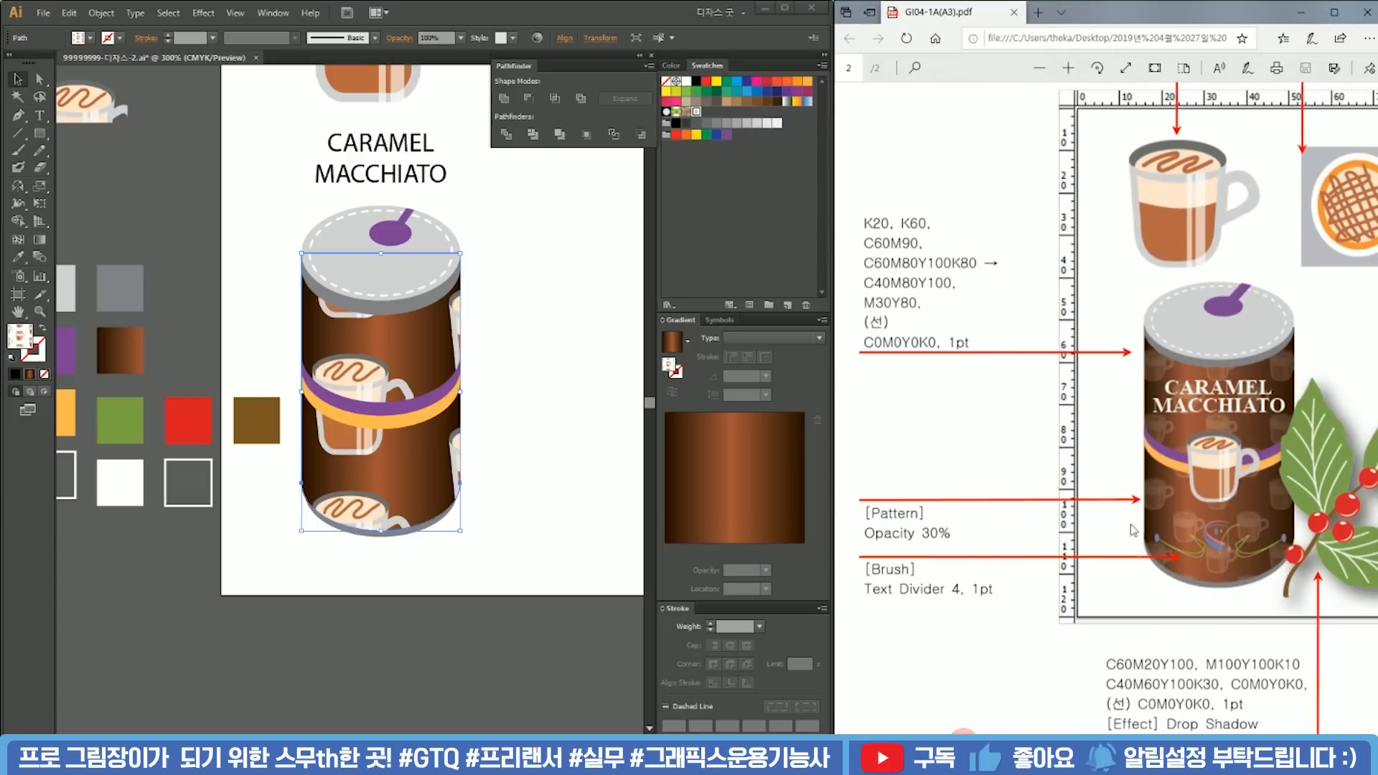
left_click_drag(865, 511, 949, 536)
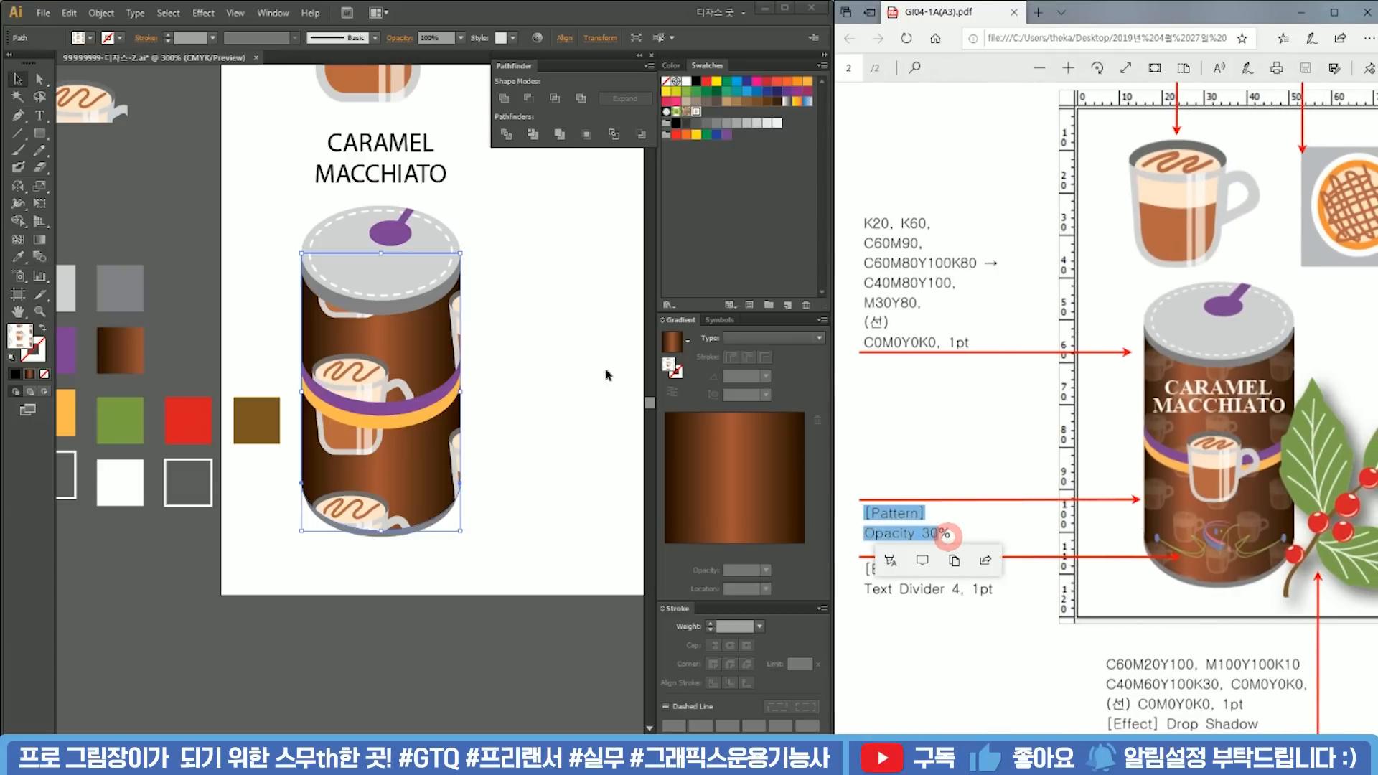
left_click(552, 335)
left_click(461, 352)
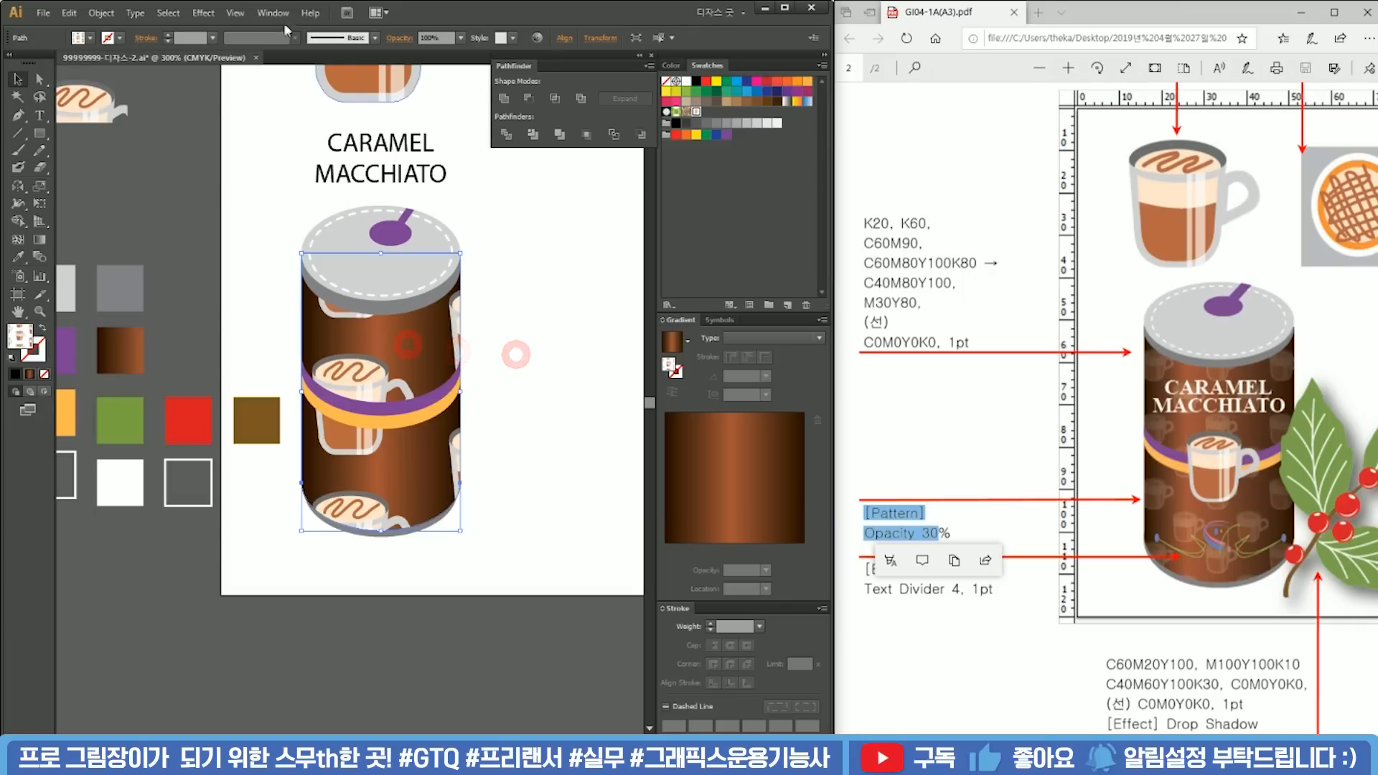
left_click(391, 45)
type("30")
key("Return")
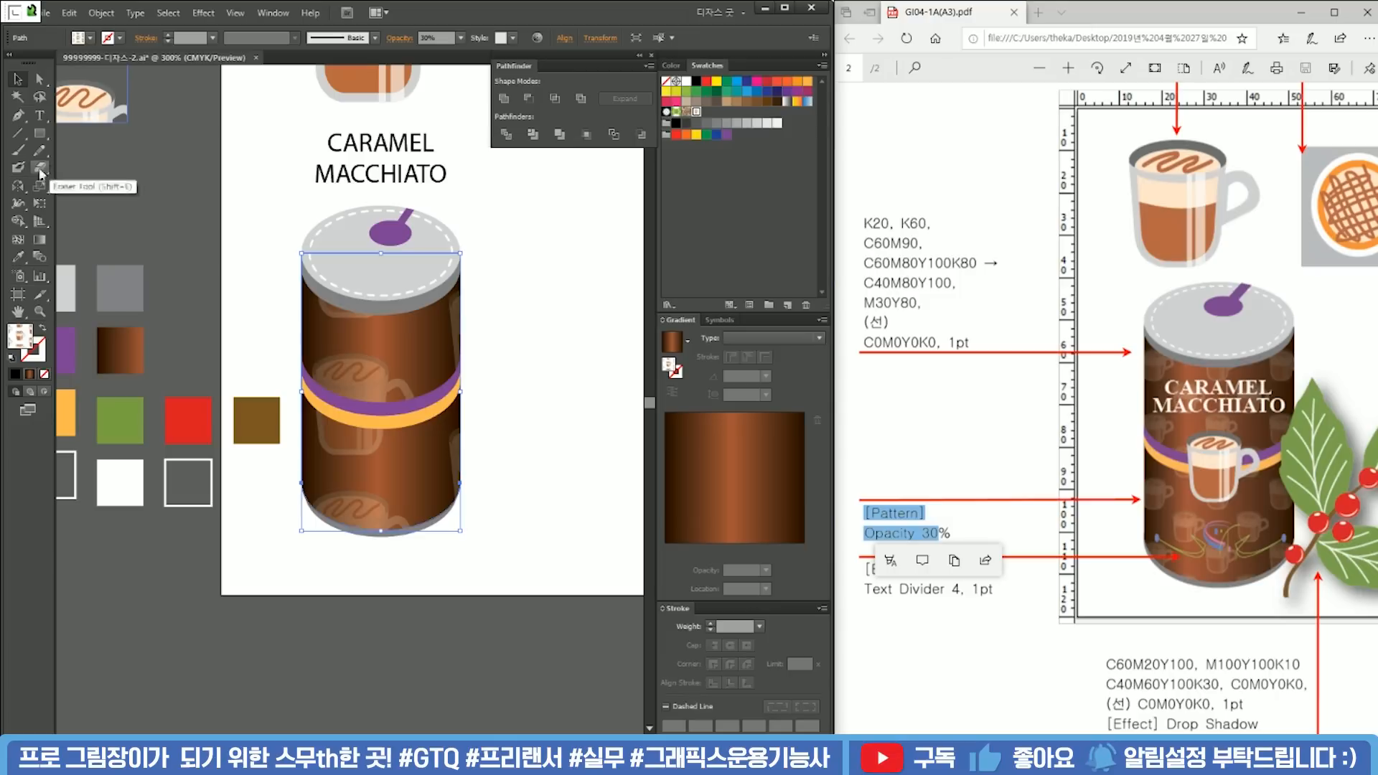
Step: Set up a previewed uniform scale for the pattern-filled body that transforms only the pattern, not the object
left_click(47, 205)
left_click(42, 187)
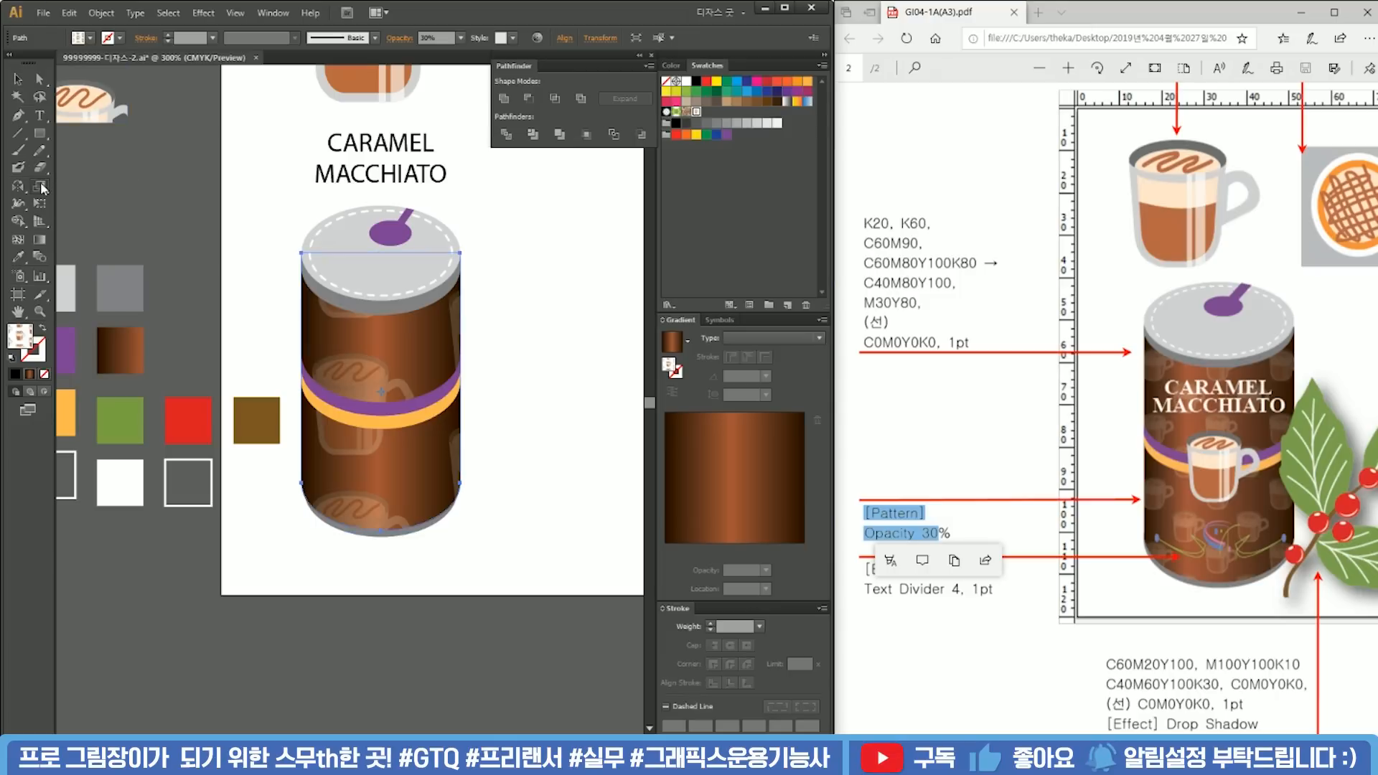
double_click(44, 192)
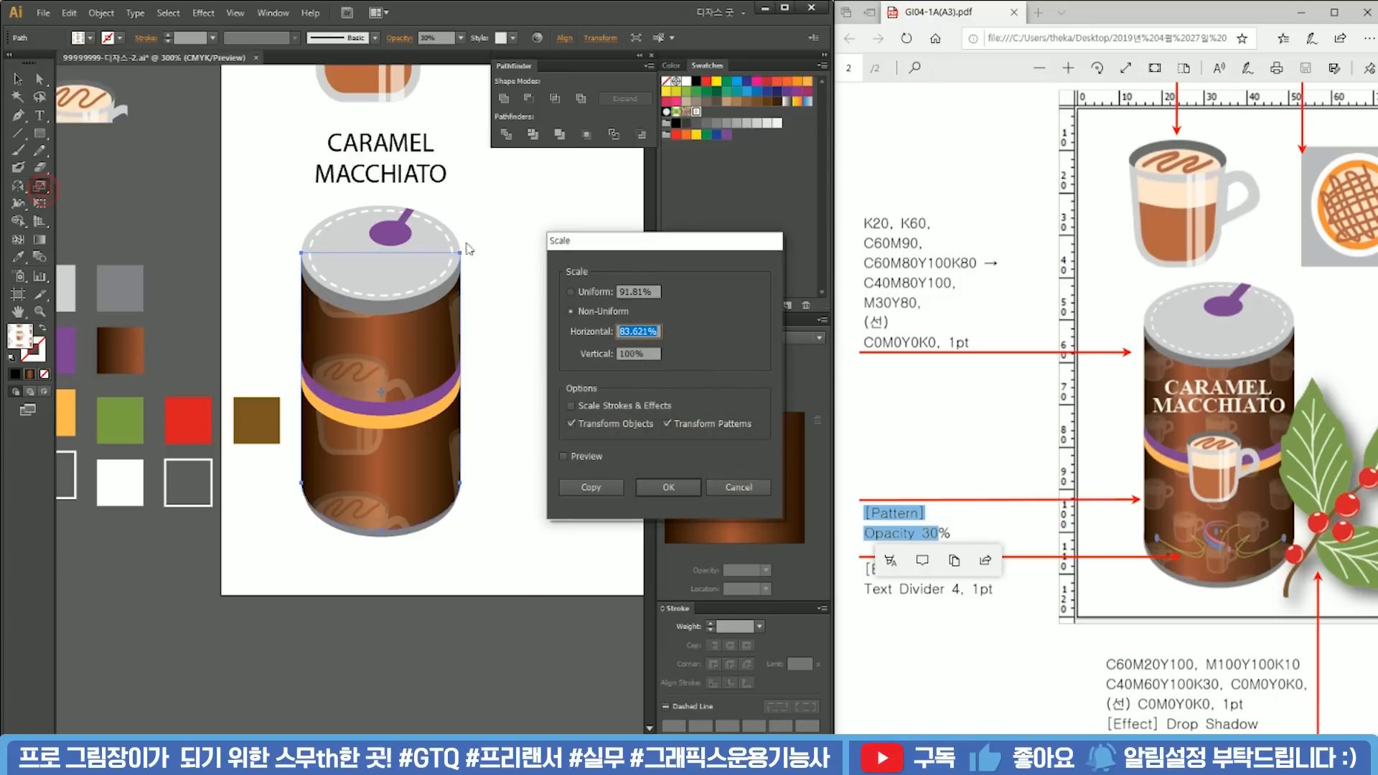
left_click_drag(649, 249, 593, 194)
left_click(595, 238)
scroll(595, 239, "down", 9)
left_click(535, 401)
scroll(588, 239, "down", 15)
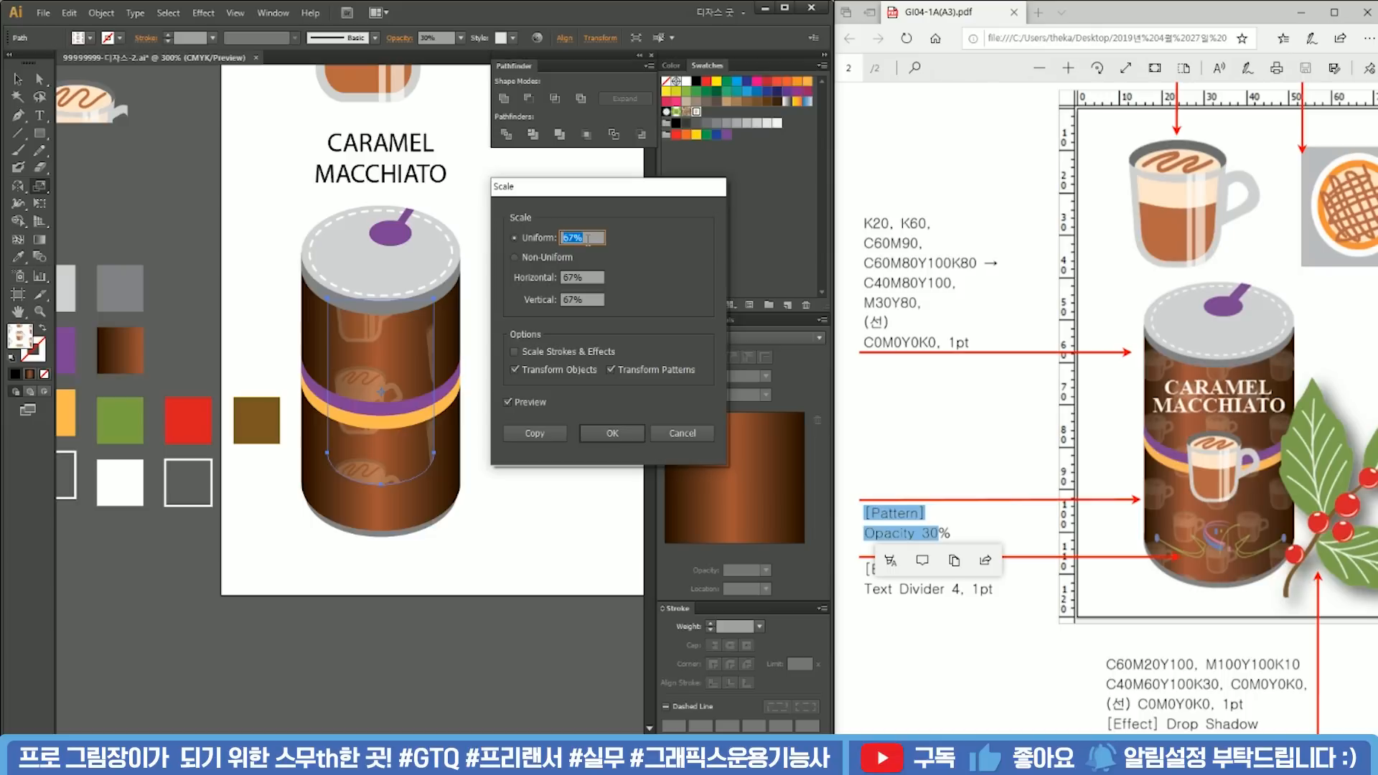
left_click(577, 373)
left_click(577, 373)
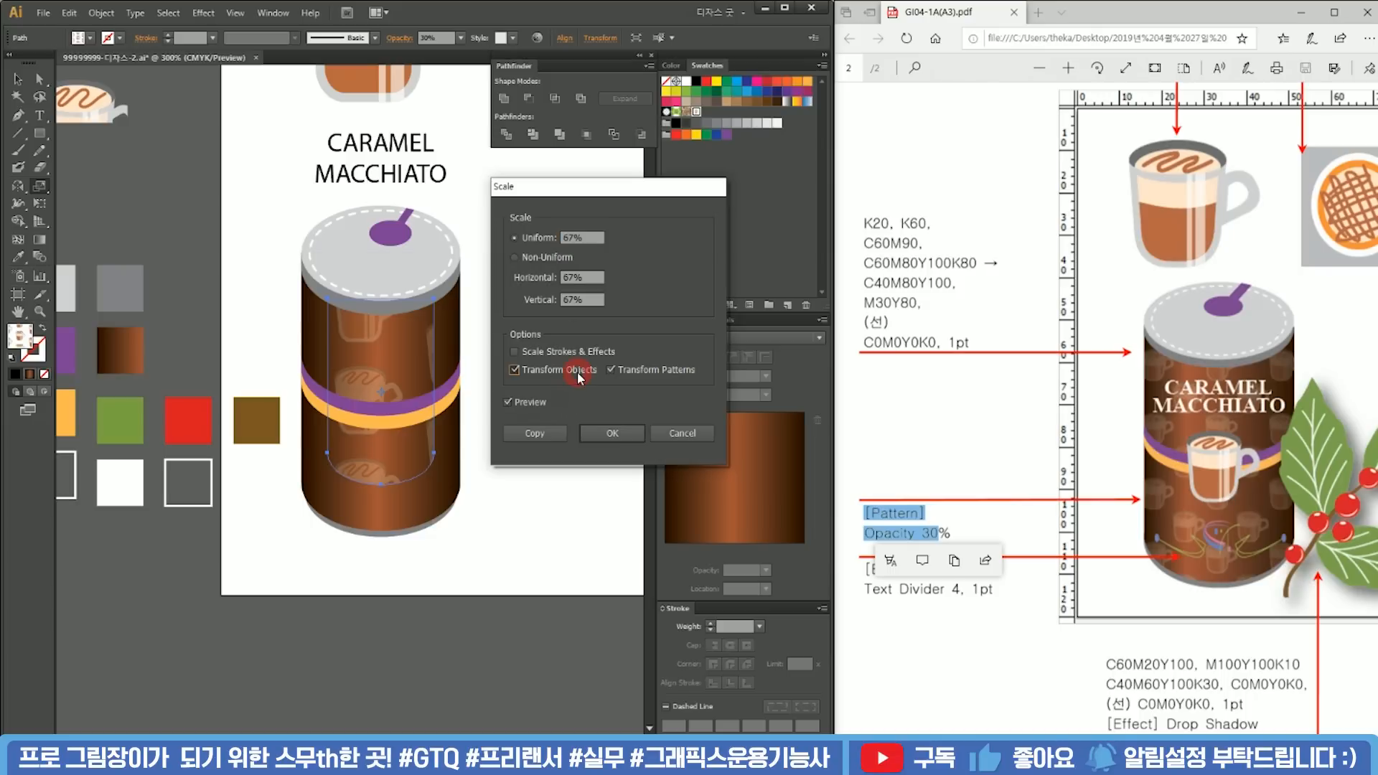
Step: Scale the cup pattern inside the can body uniformly to 41%
left_click(590, 238)
scroll(590, 238, "down", 10)
scroll(590, 239, "down", 20)
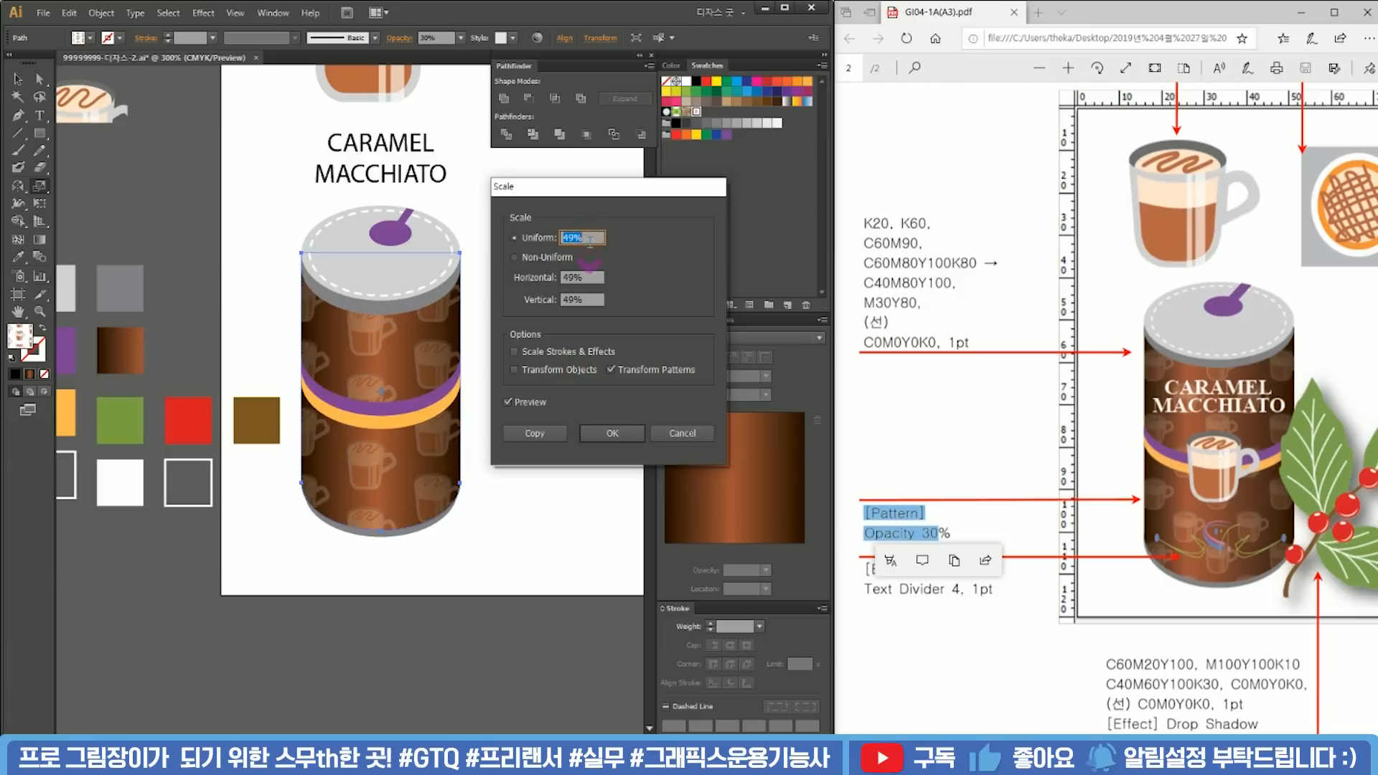
scroll(590, 238, "up", 3)
scroll(590, 239, "up", 4)
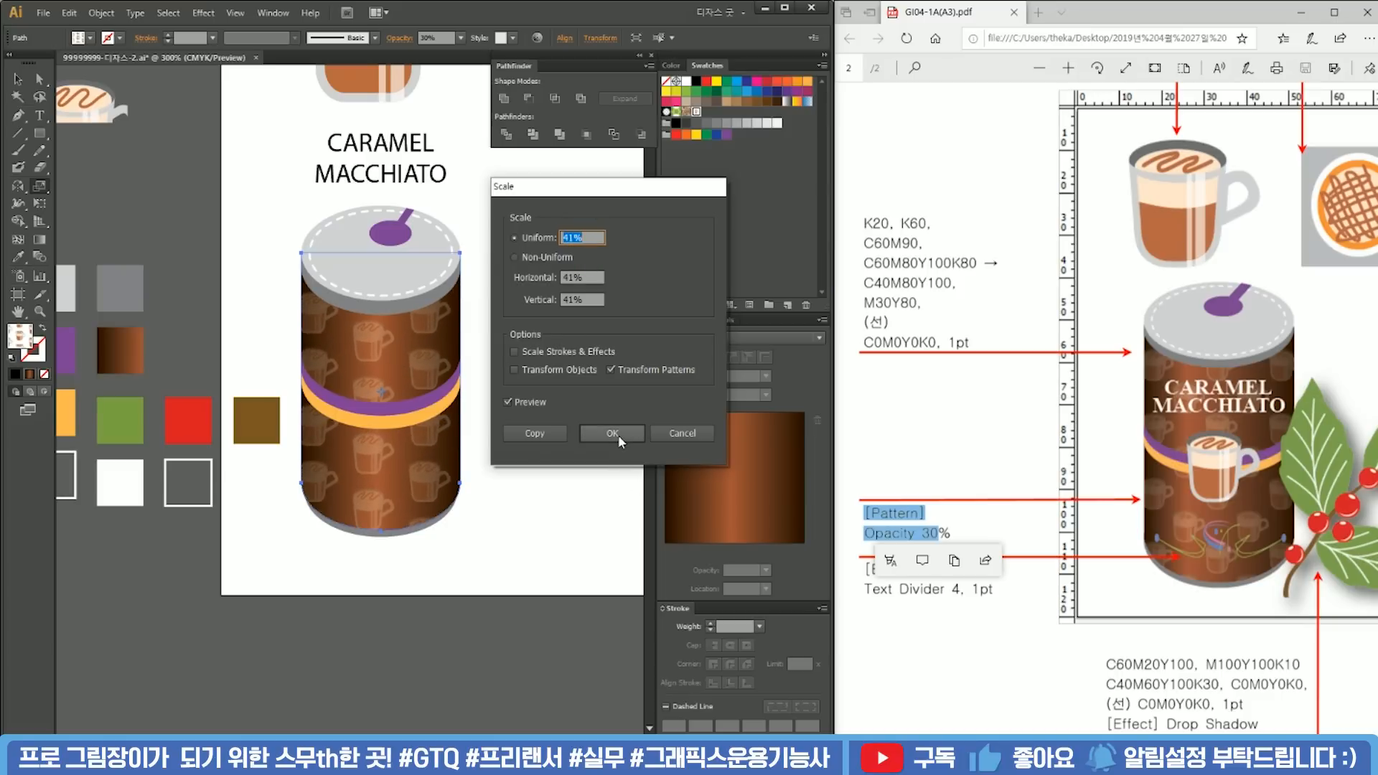
left_click(612, 433)
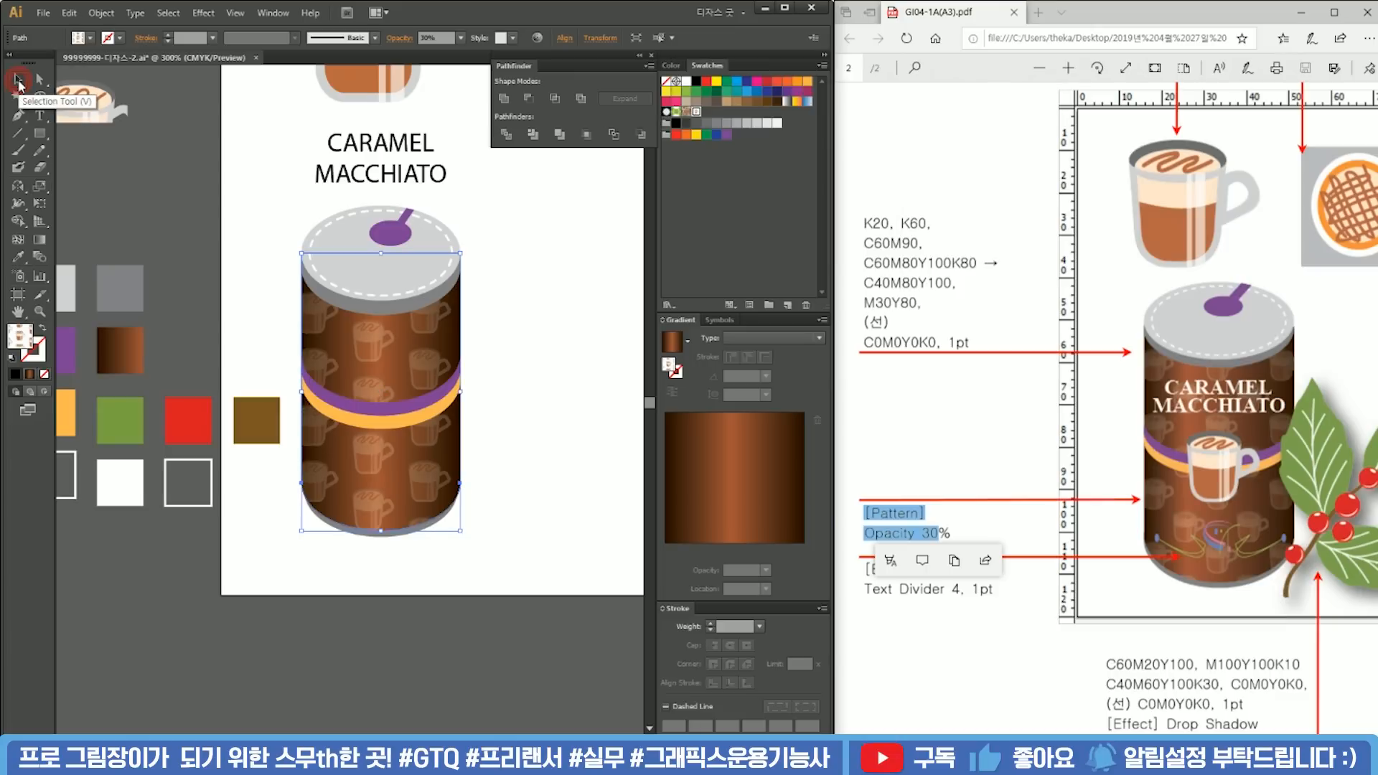
Step: Move only the cup pattern inside the can body by -8 mm horizontally, keeping the object in place
key("Return")
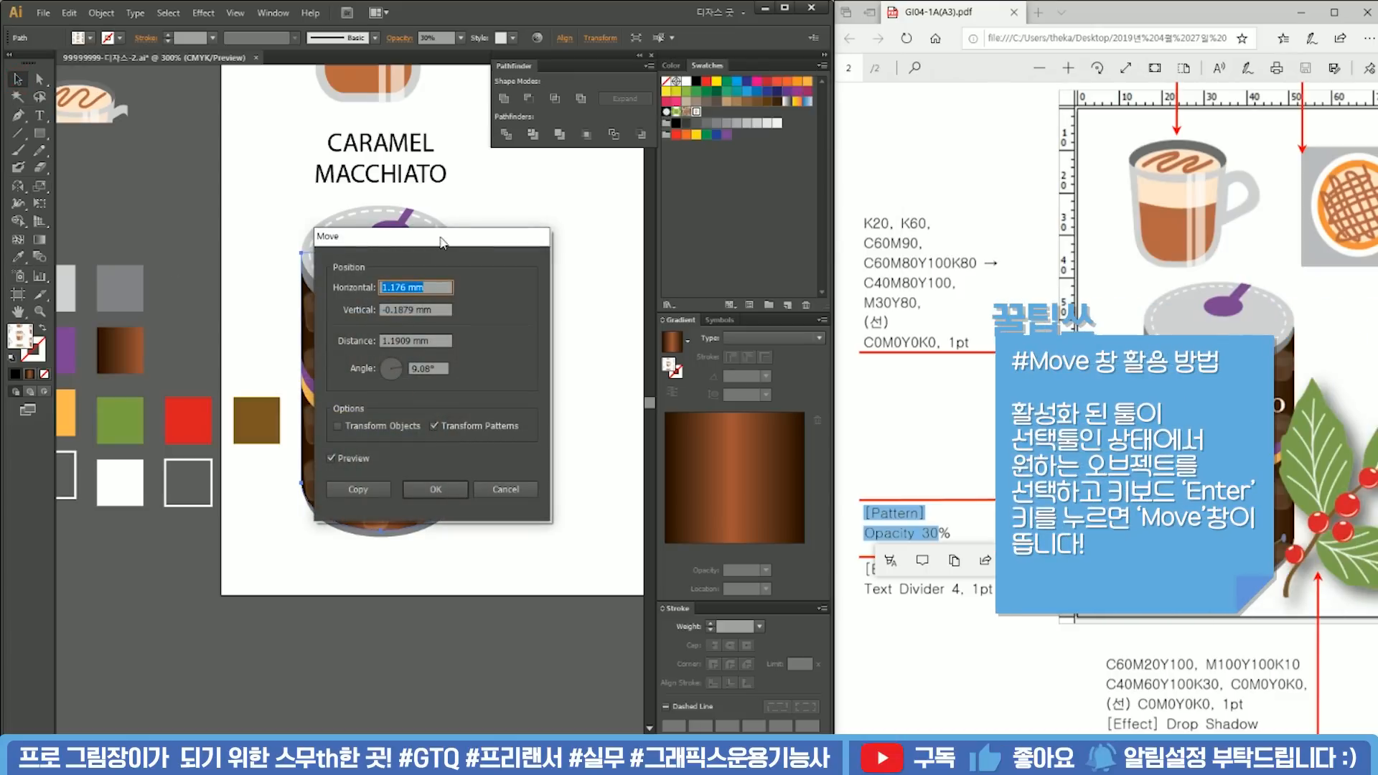
left_click_drag(441, 236, 614, 219)
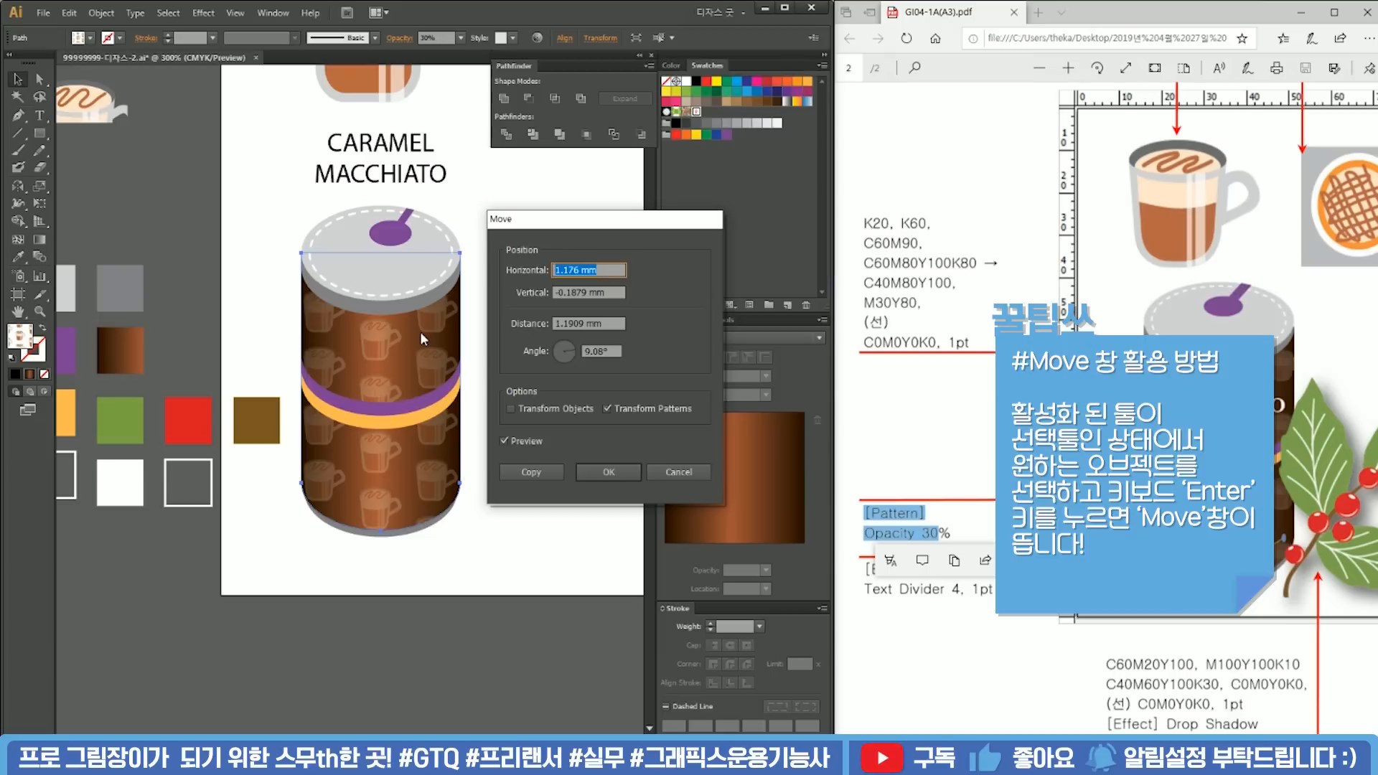
left_click(554, 409)
left_click(605, 271)
scroll(605, 271, "up", 1)
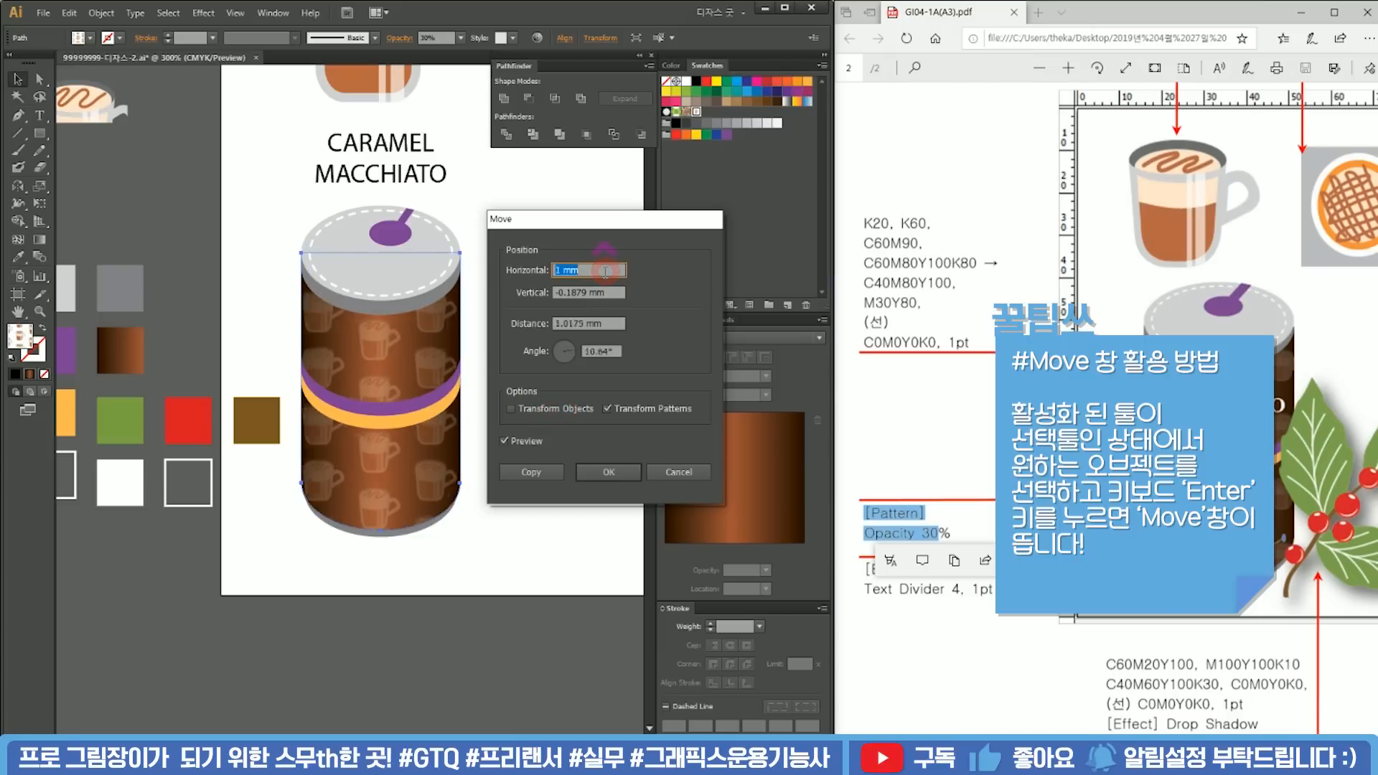
scroll(605, 271, "down", 9)
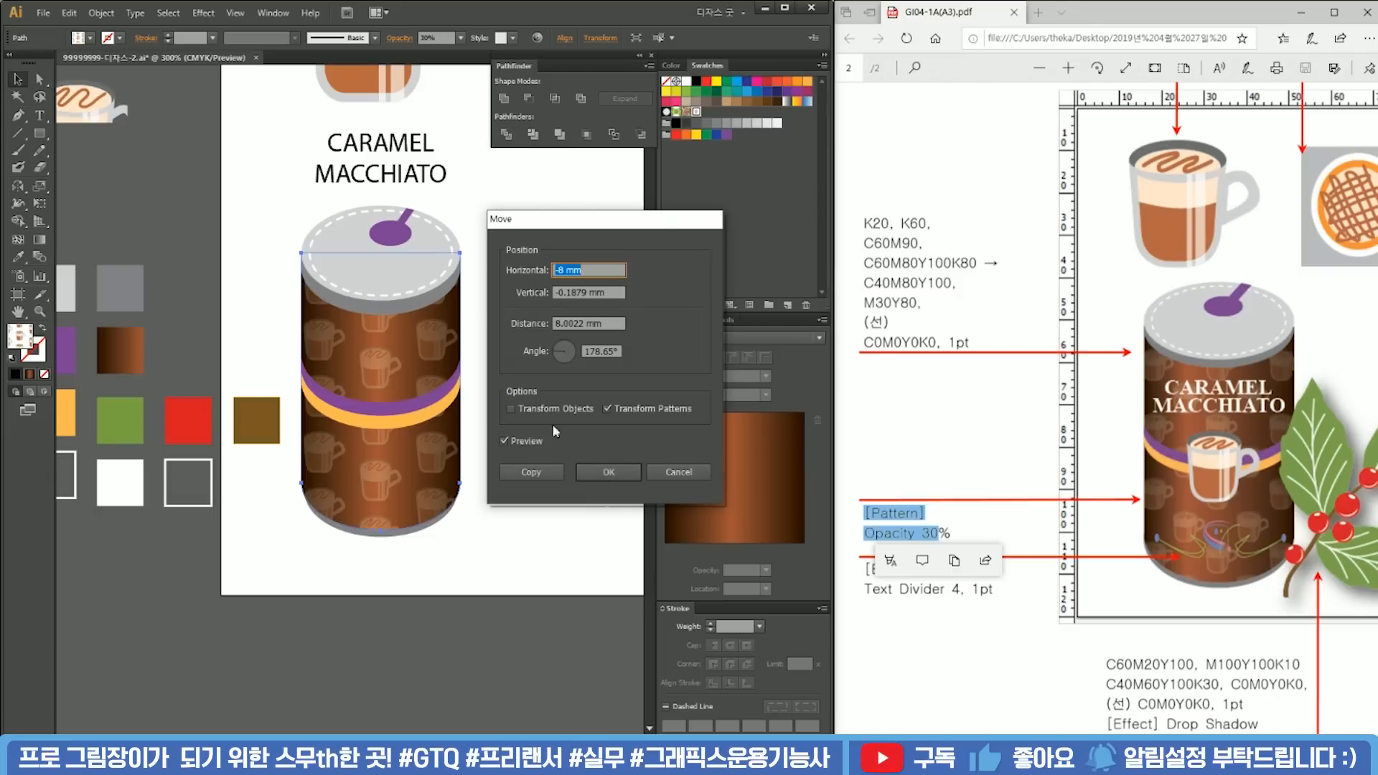
left_click(611, 470)
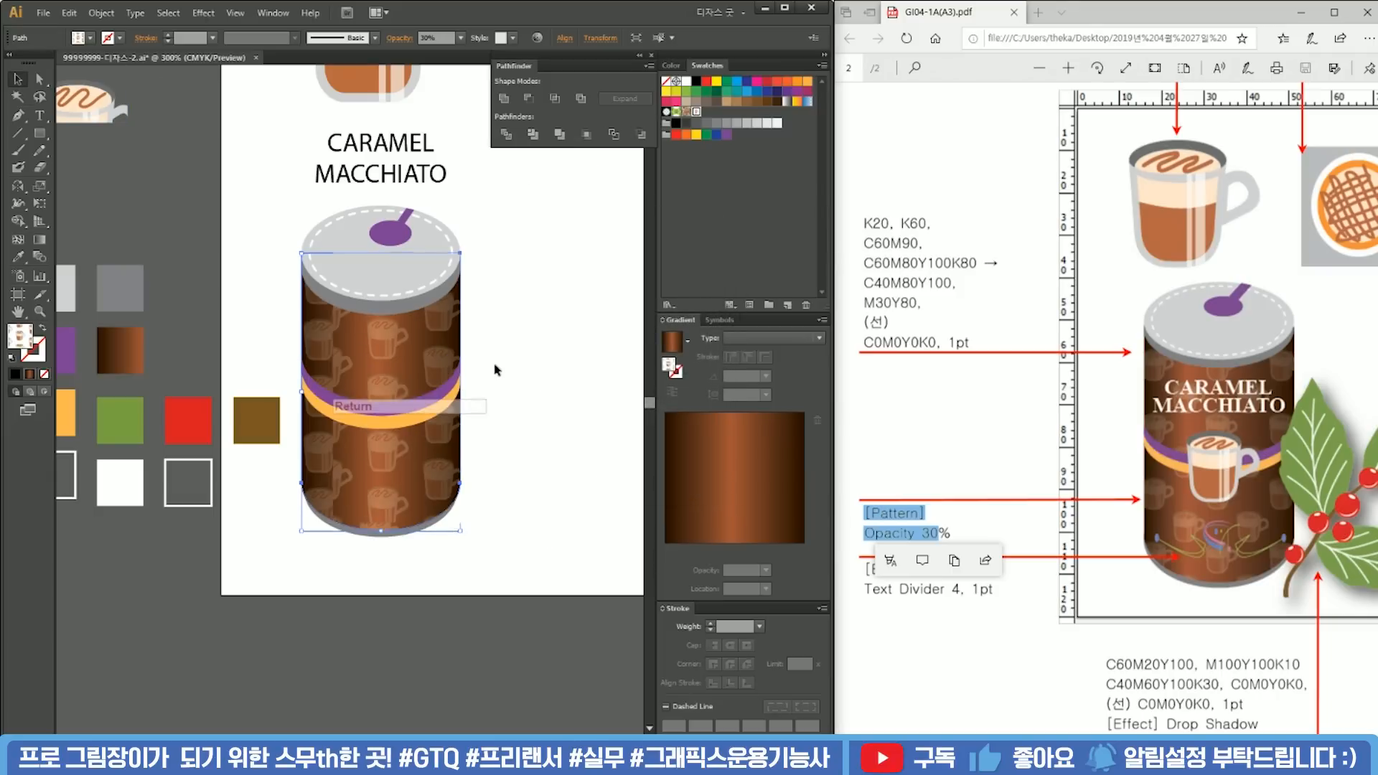
key("Return")
left_click(695, 470)
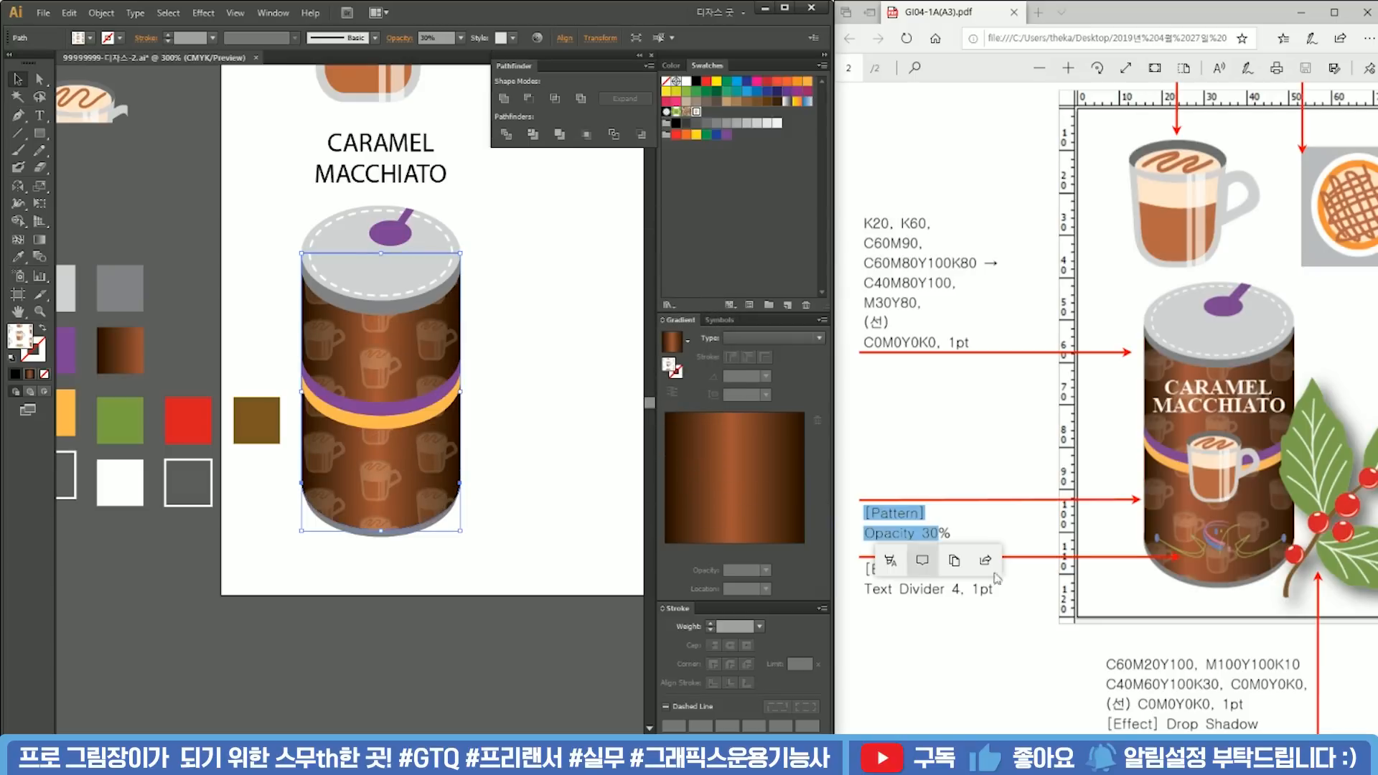
Step: Check the exam sheet's brush requirements for the ornament on the can
left_click(1005, 446)
left_click_drag(856, 567, 962, 595)
left_click(1034, 570)
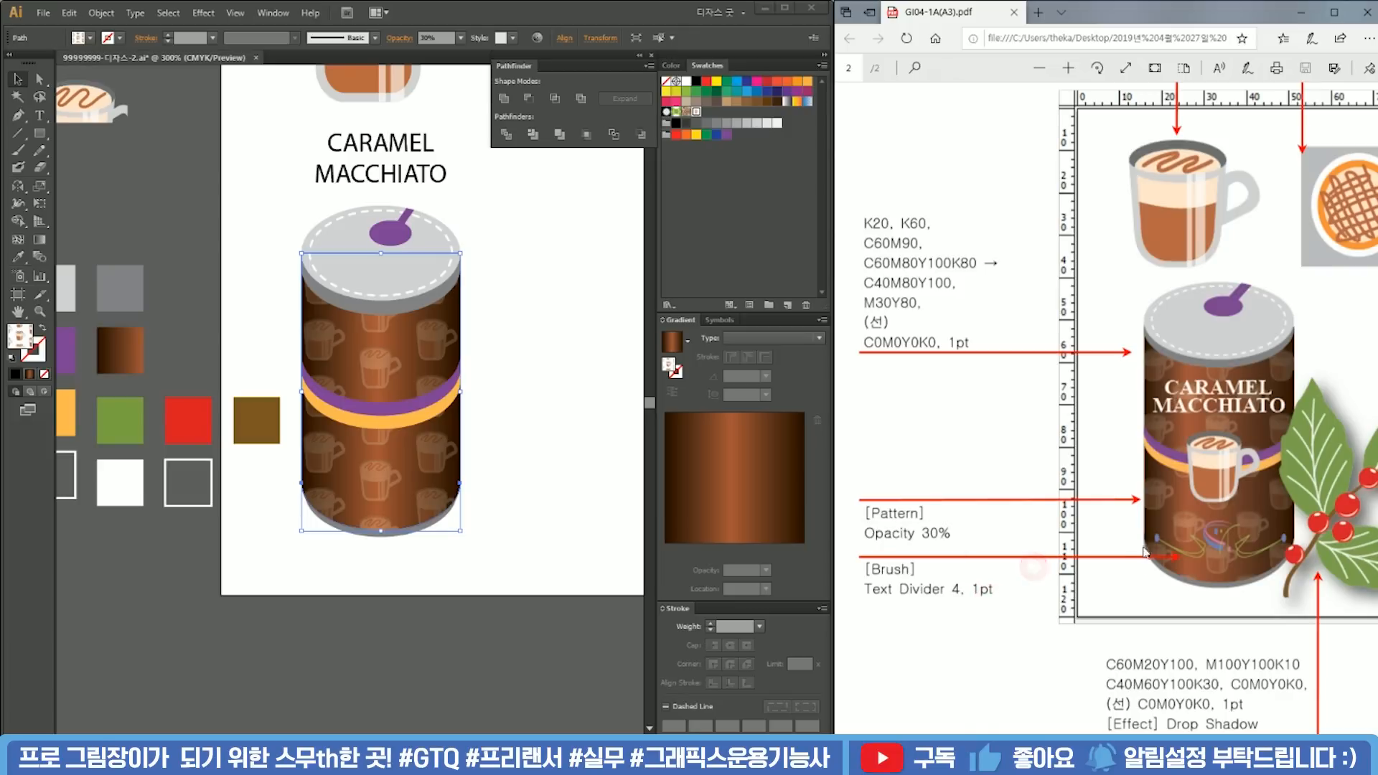
scroll(1184, 517, "up", 8)
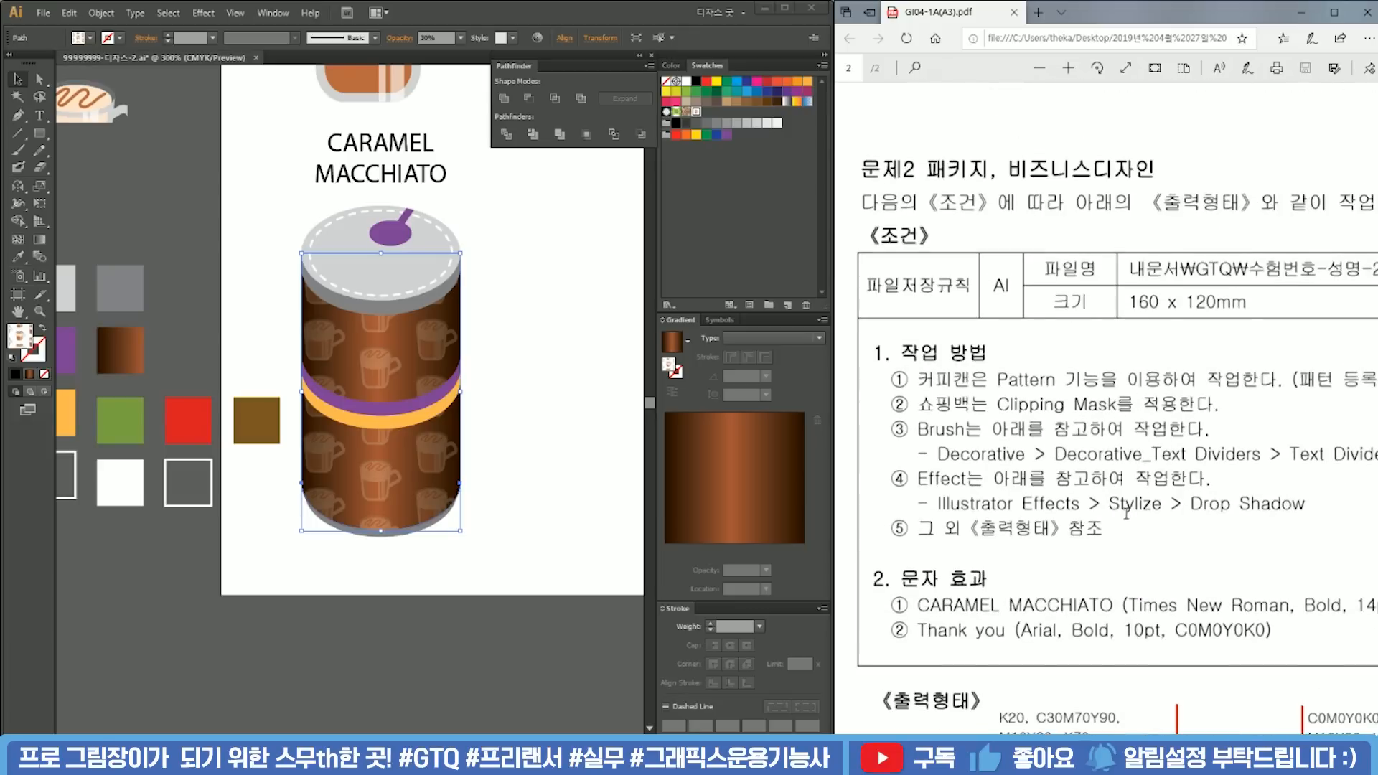
scroll(1105, 506, "down", 1)
left_click_drag(924, 331, 1195, 336)
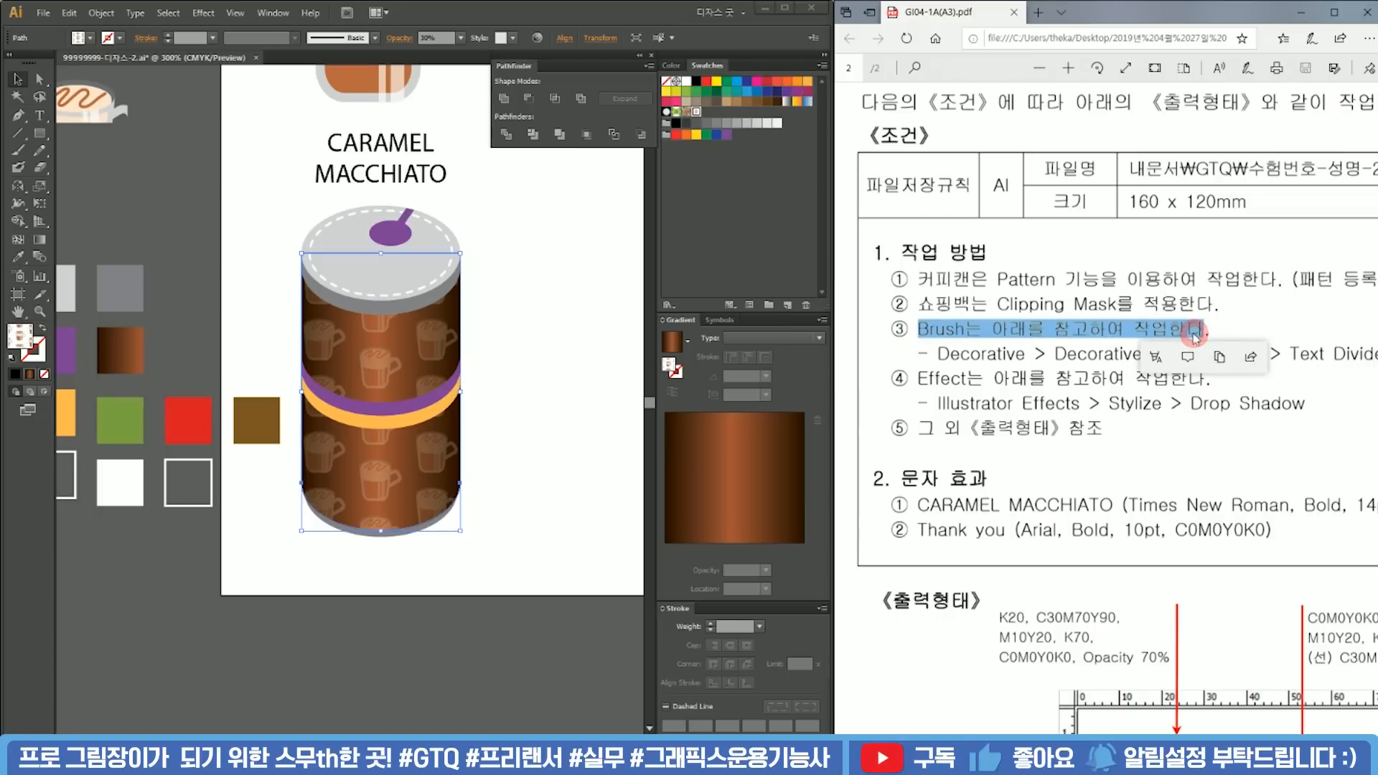
Step: Show the available brushes and load the Decorative_Text Dividers brush library
left_click(511, 258)
key("F5")
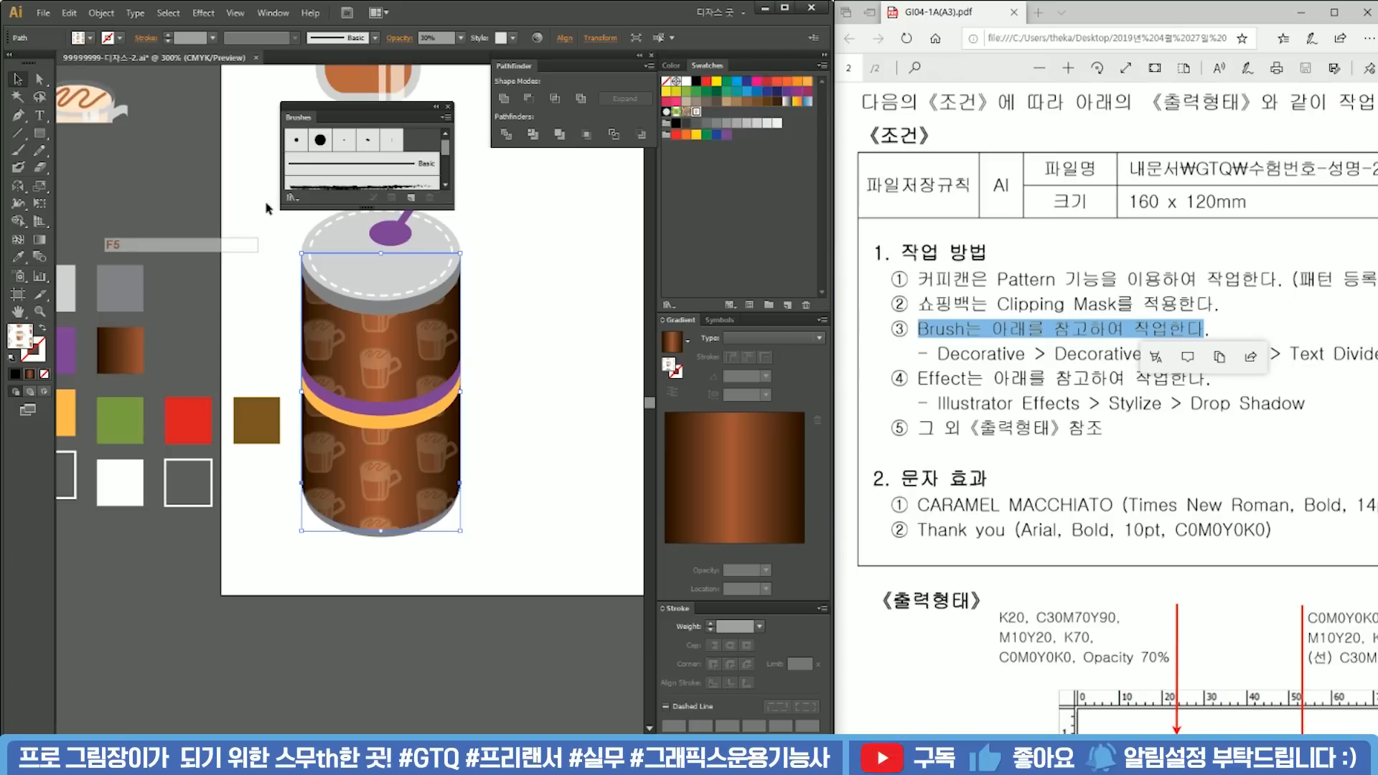
key("F5")
left_click(277, 14)
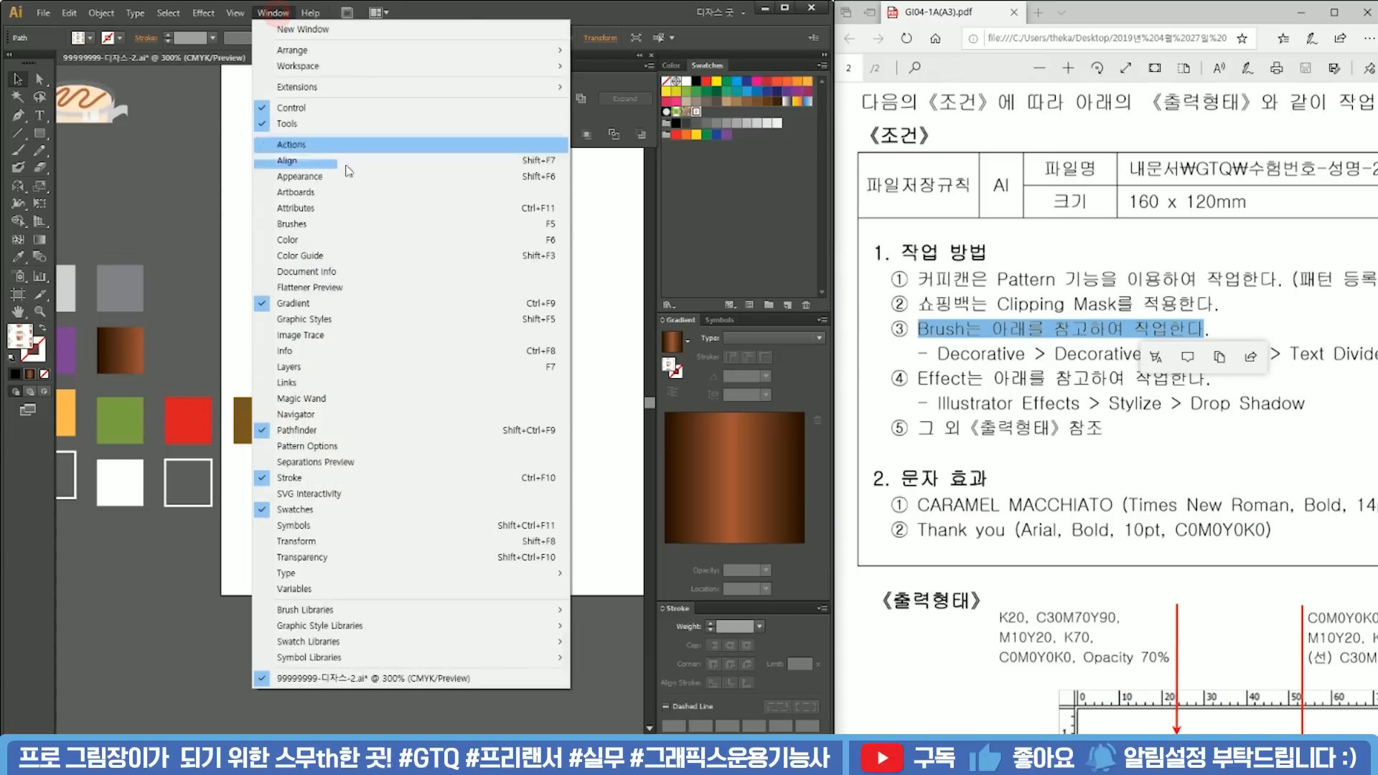
left_click(445, 223)
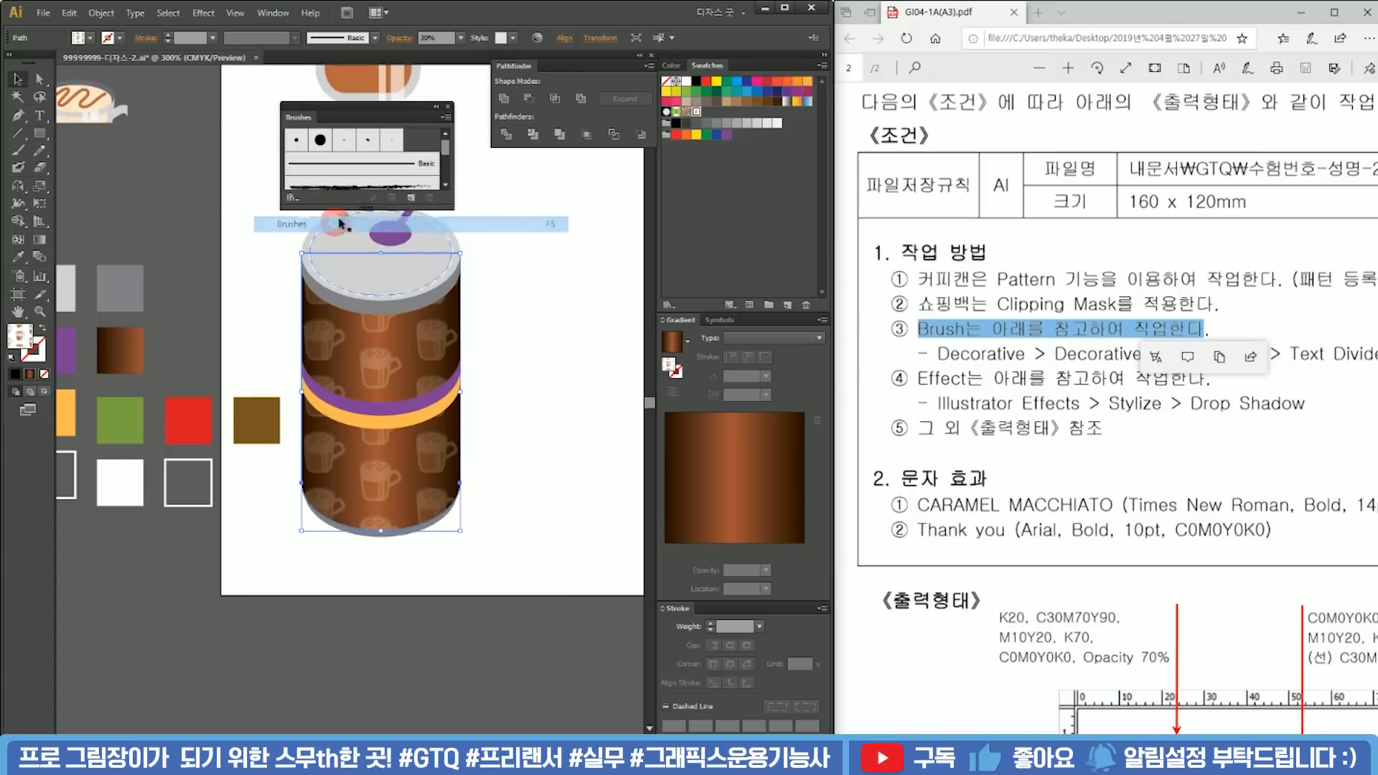
left_click(446, 118)
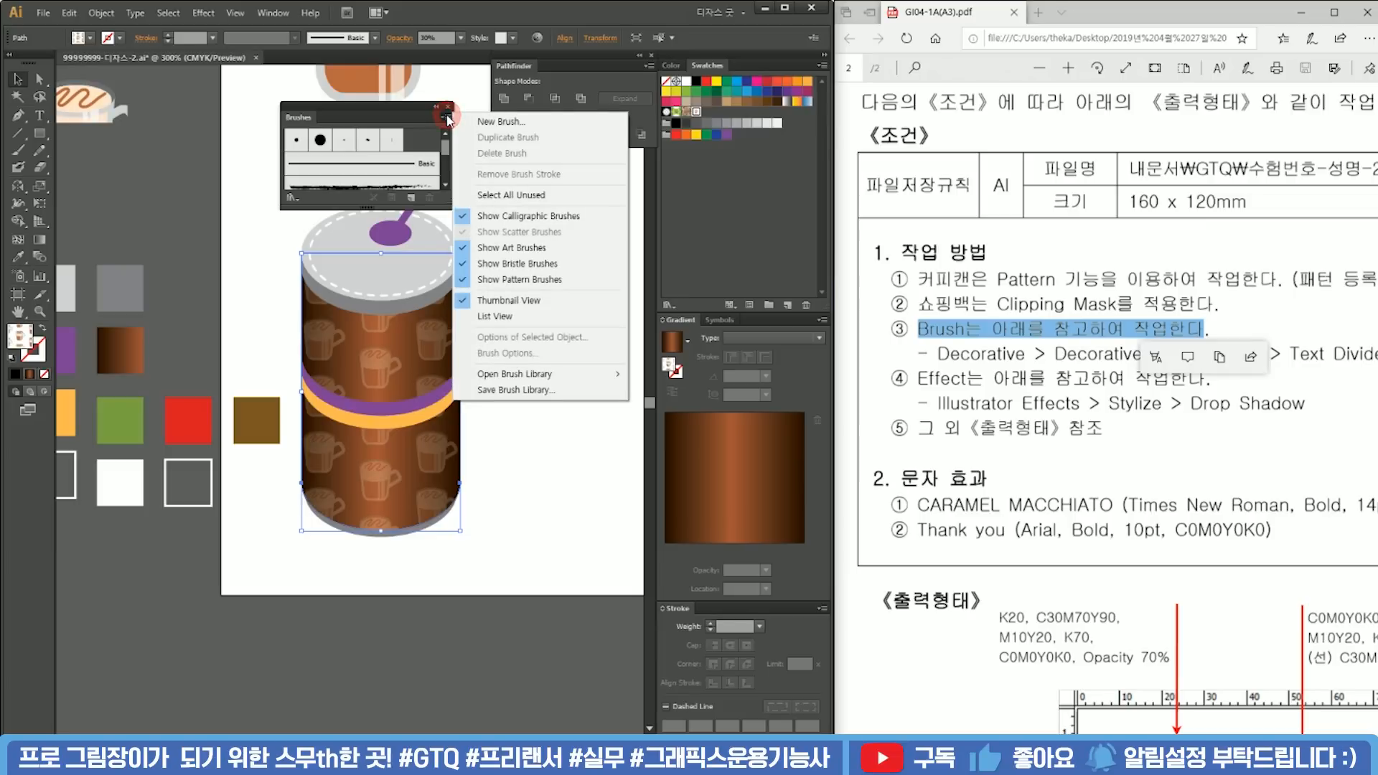
mouse_move(574, 376)
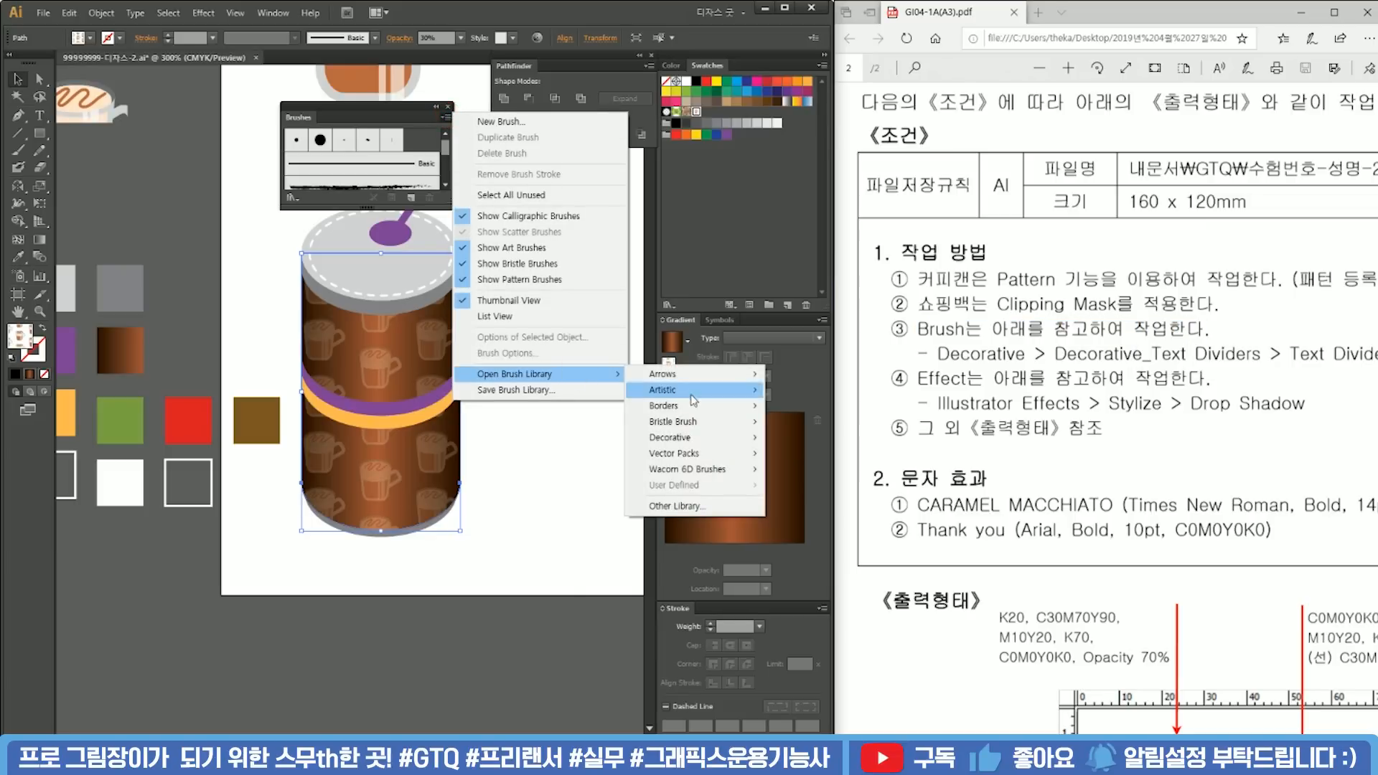
left_click(706, 437)
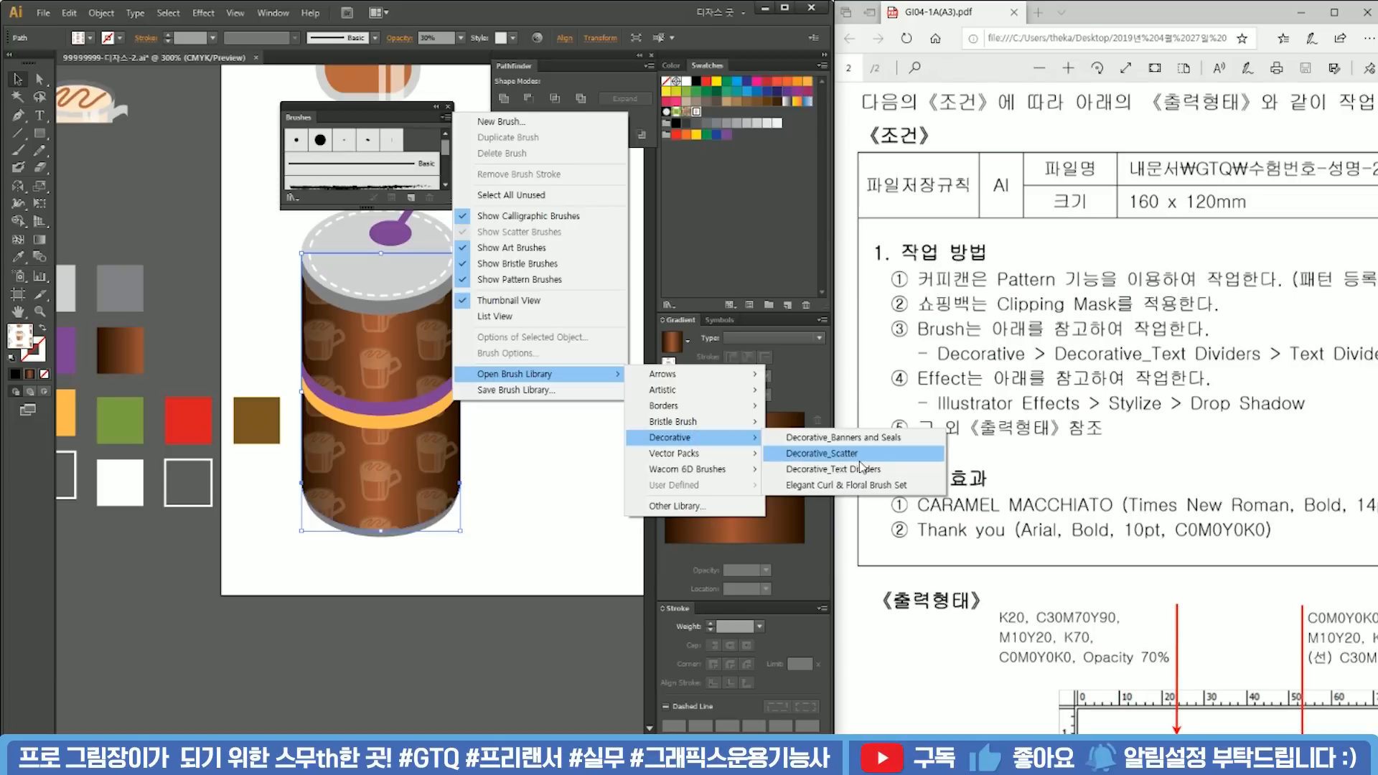
left_click(861, 470)
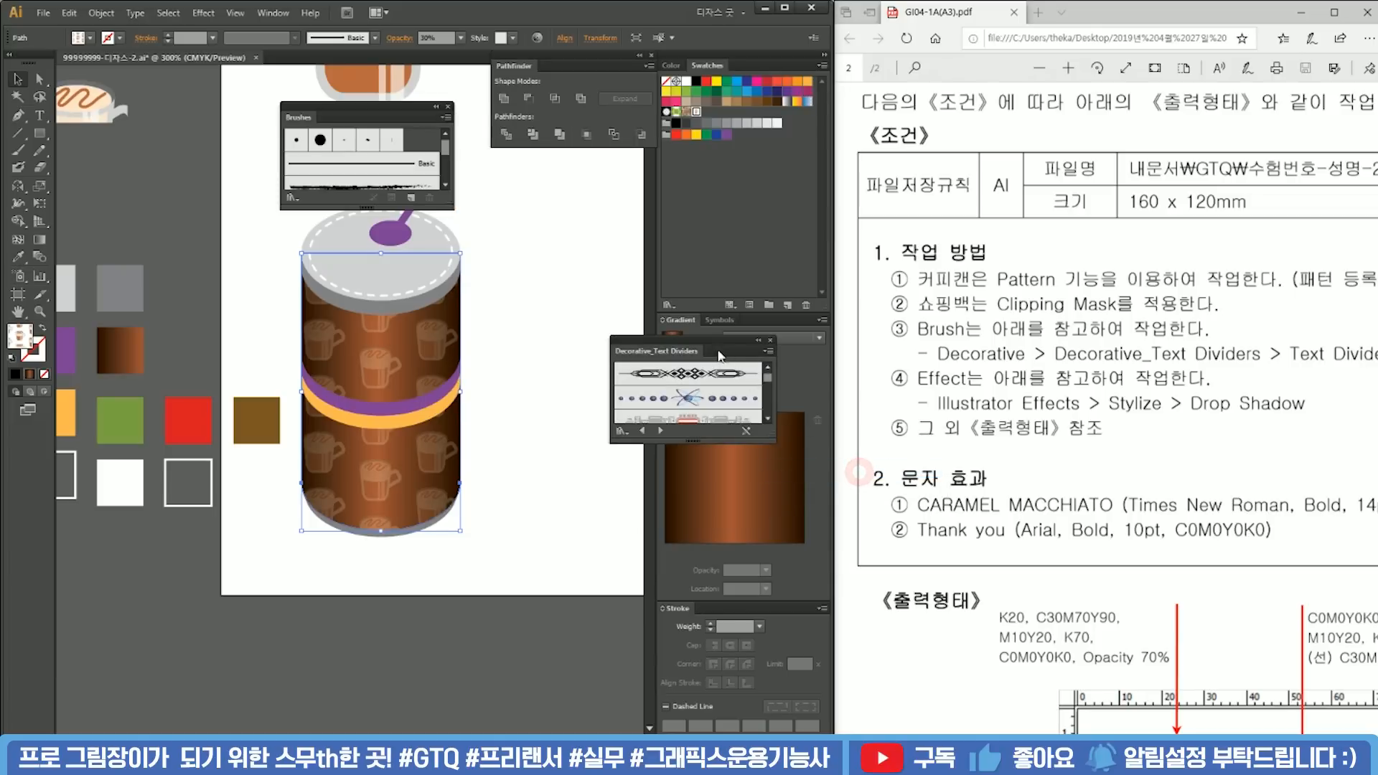
Step: Enlarge the Decorative_Text Dividers library and try the Text Divider 4 brush on the selected can body
scroll(1102, 513, "down", 10)
scroll(1195, 550, "up", 1)
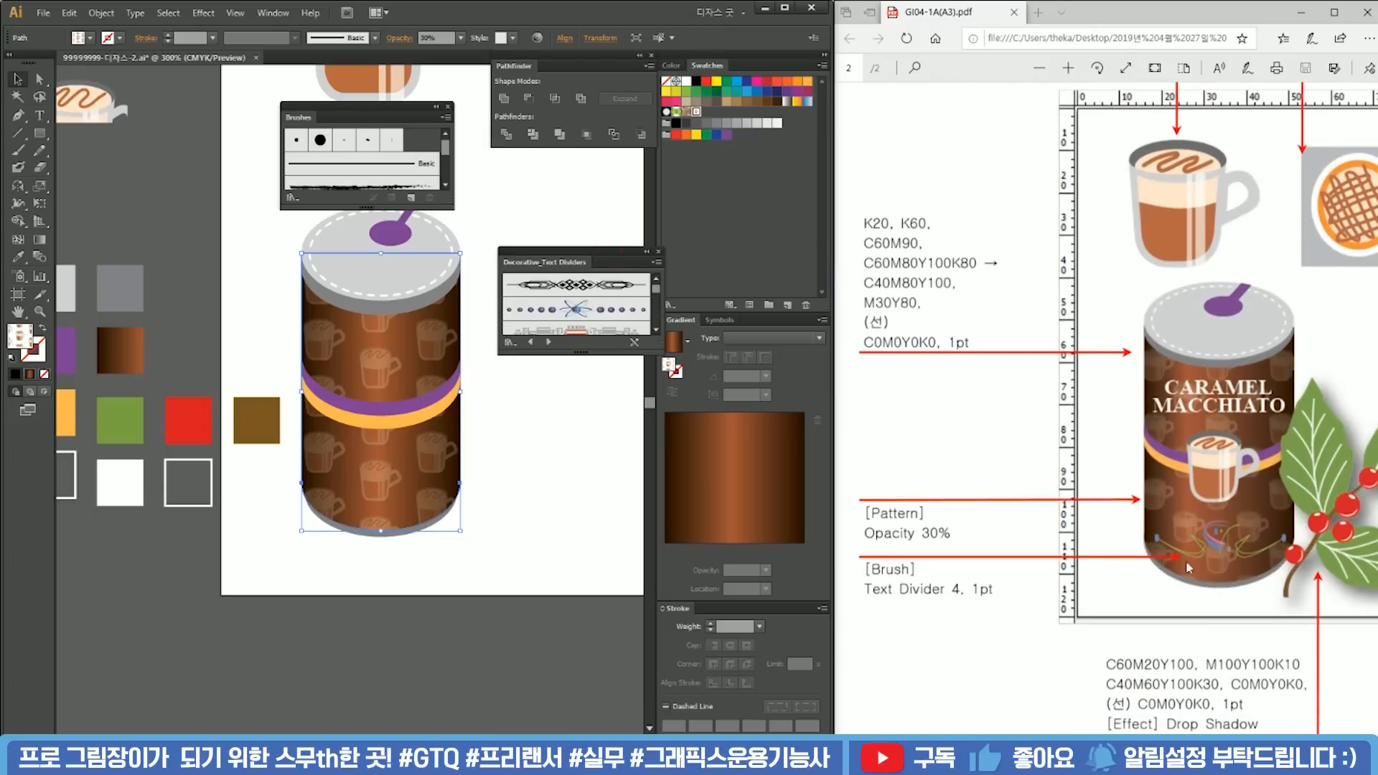
left_click_drag(601, 352, 602, 614)
scroll(597, 364, "down", 1)
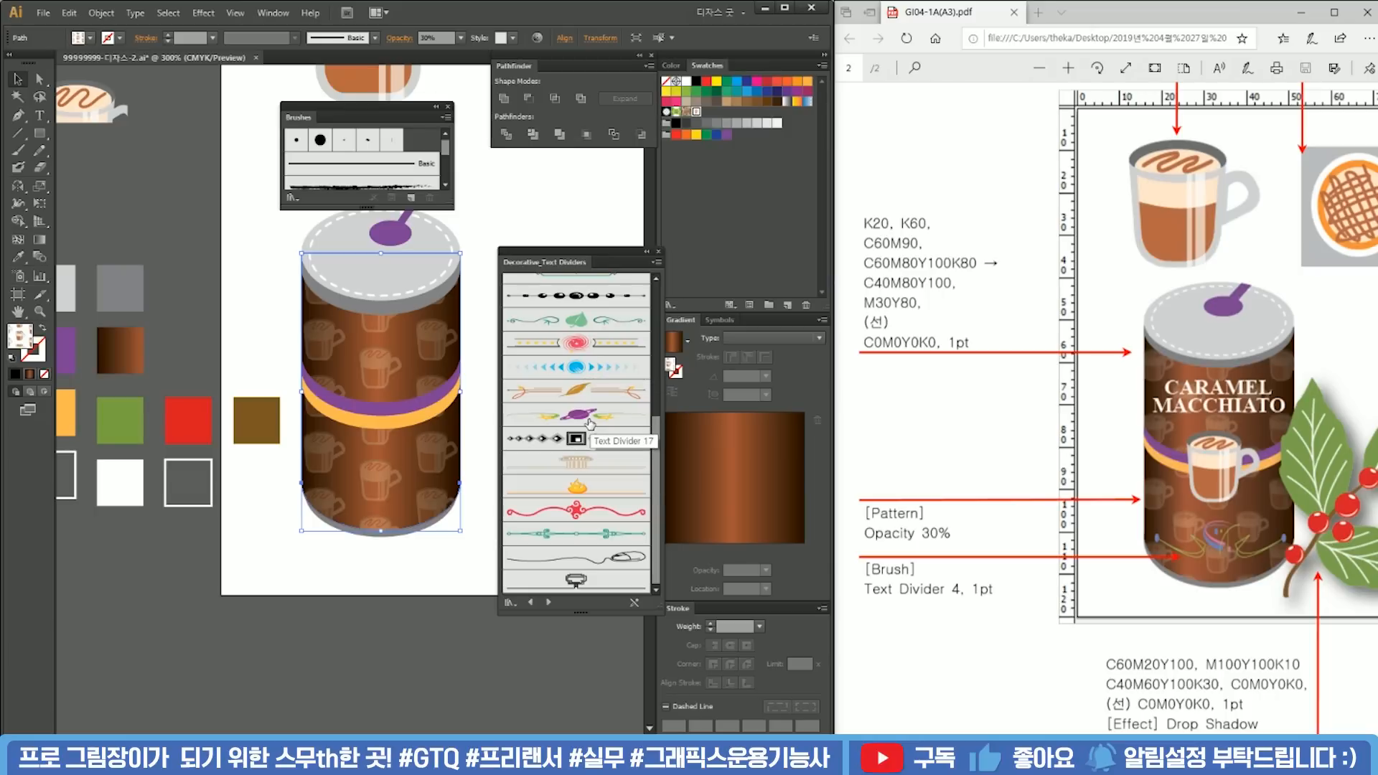
scroll(588, 416, "up", 7)
left_click(574, 362)
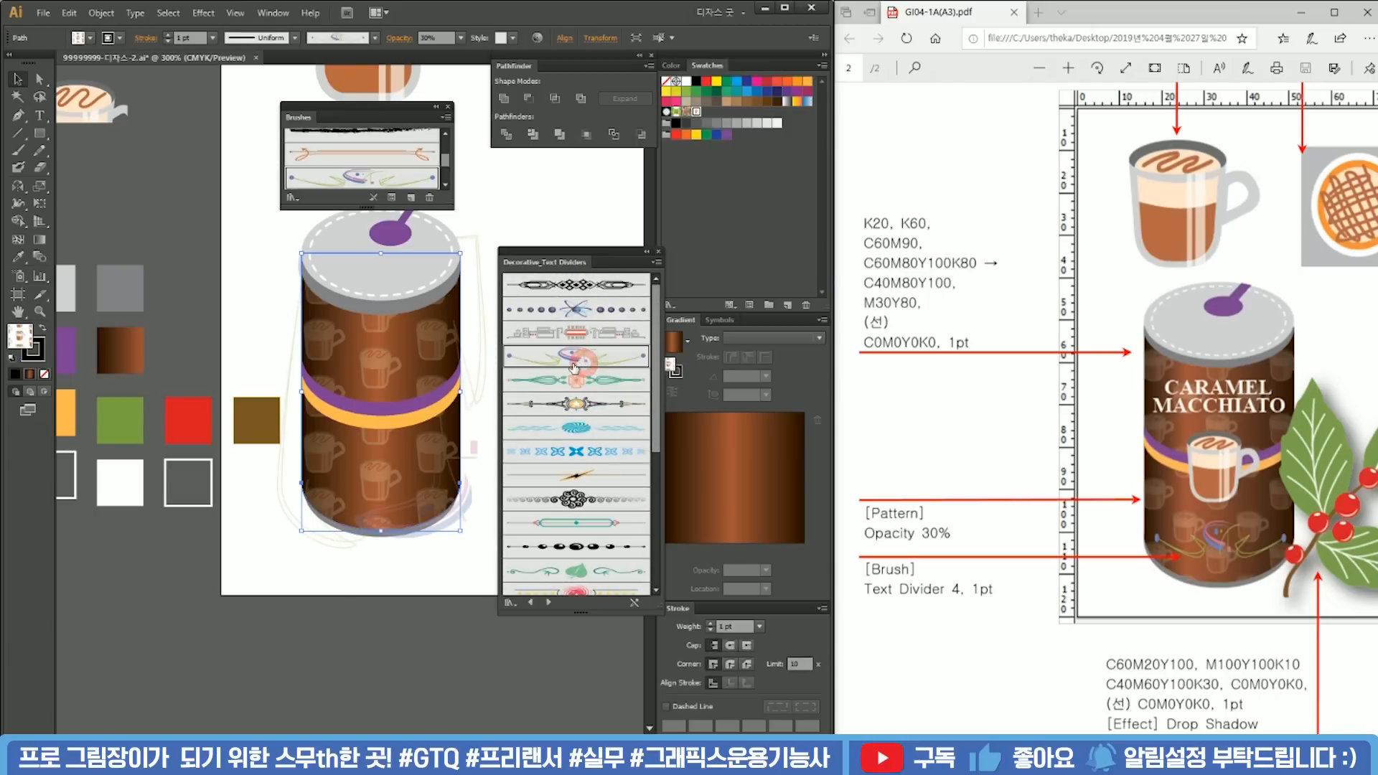
key("ctrl+z")
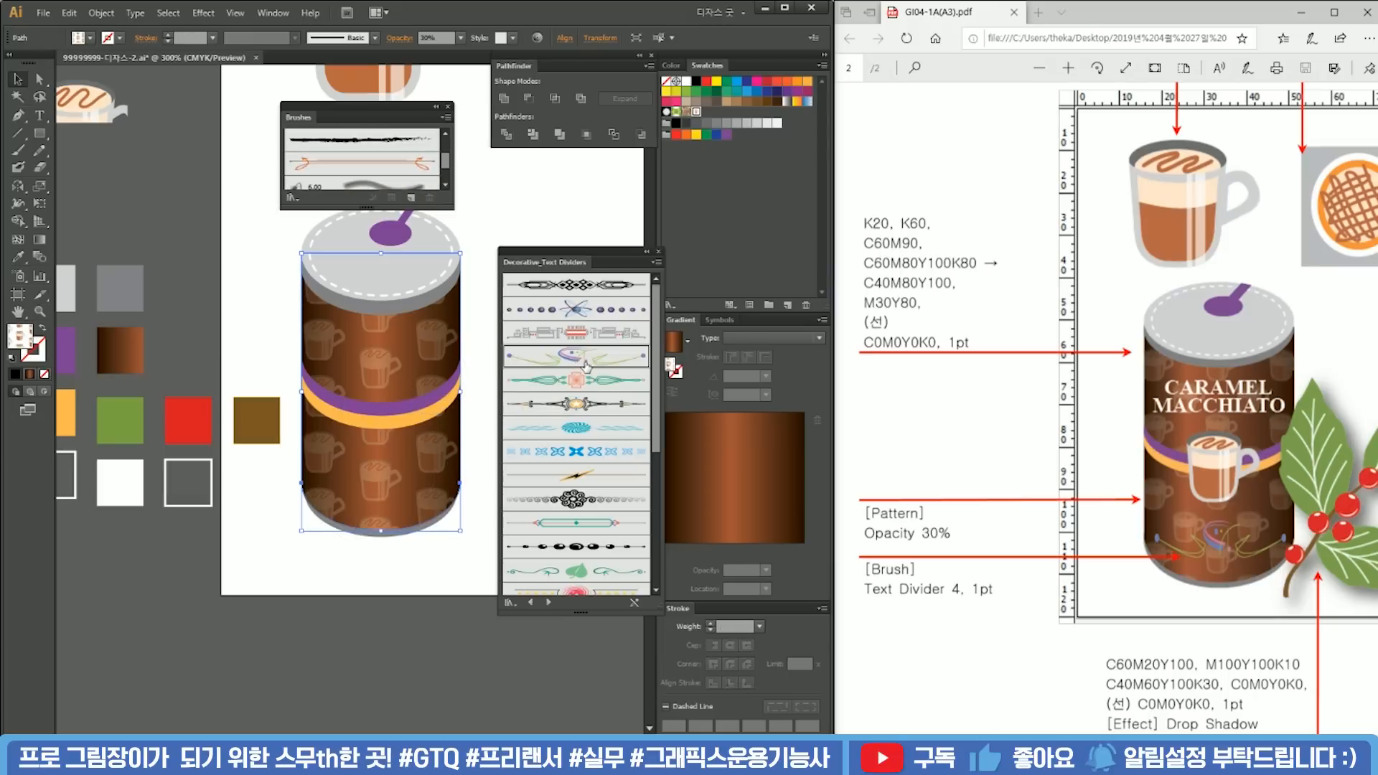
Step: Draw a straight horizontal line on the empty pasteboard below the color samples and apply the Text Divider 4 brush to it
left_click(24, 116)
left_click_drag(280, 566, 376, 407)
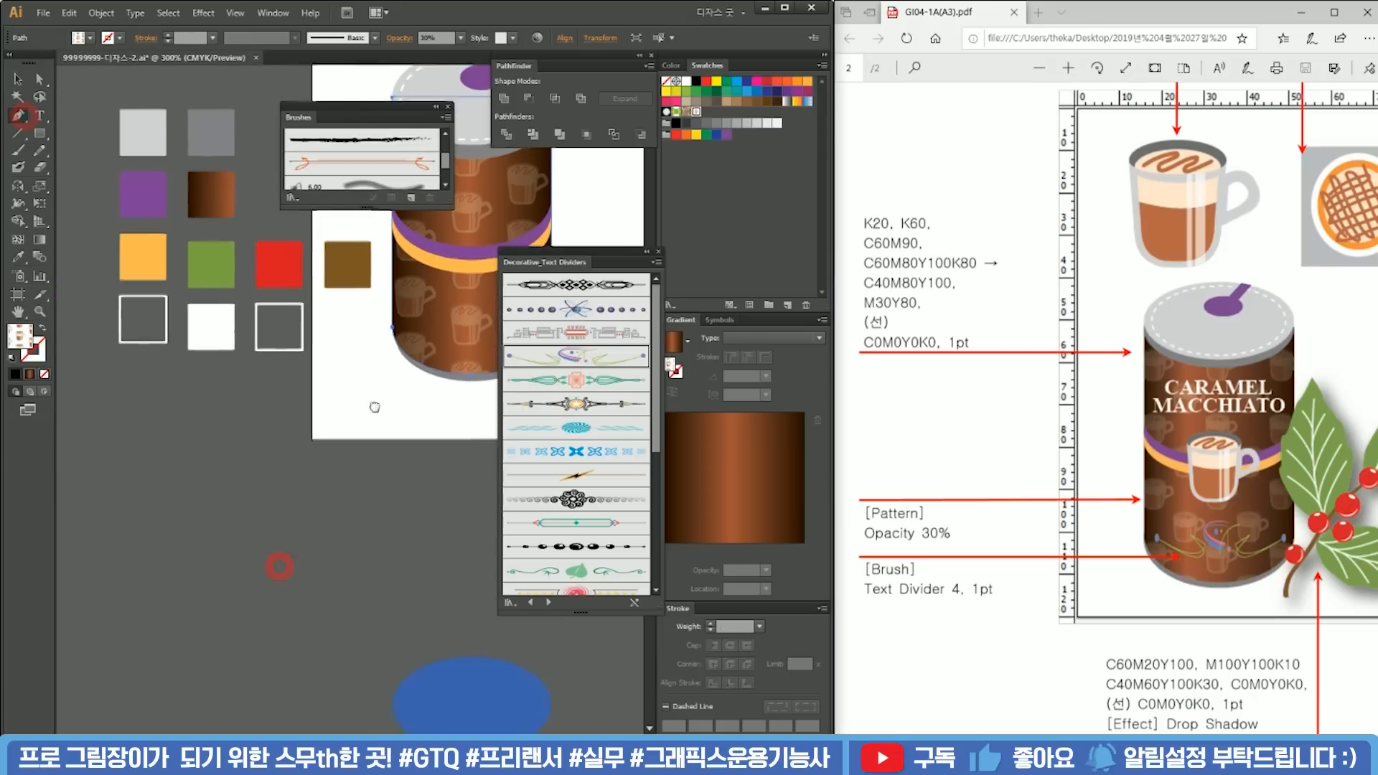
left_click(158, 474)
left_click(306, 474)
left_click(590, 357)
key("v")
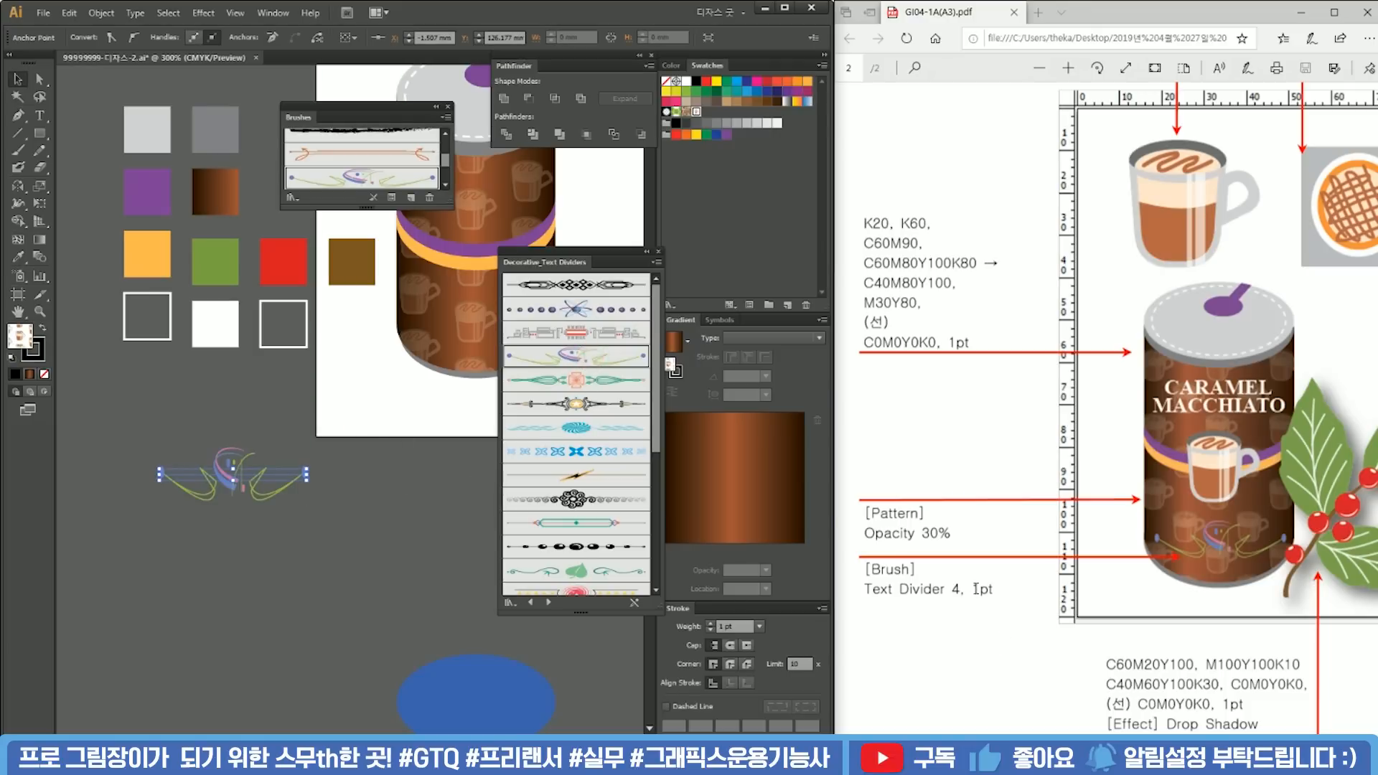
Step: Move the brush ornament onto the lower part of the can, centered below the purple and yellow bands
left_click_drag(287, 413, 243, 515)
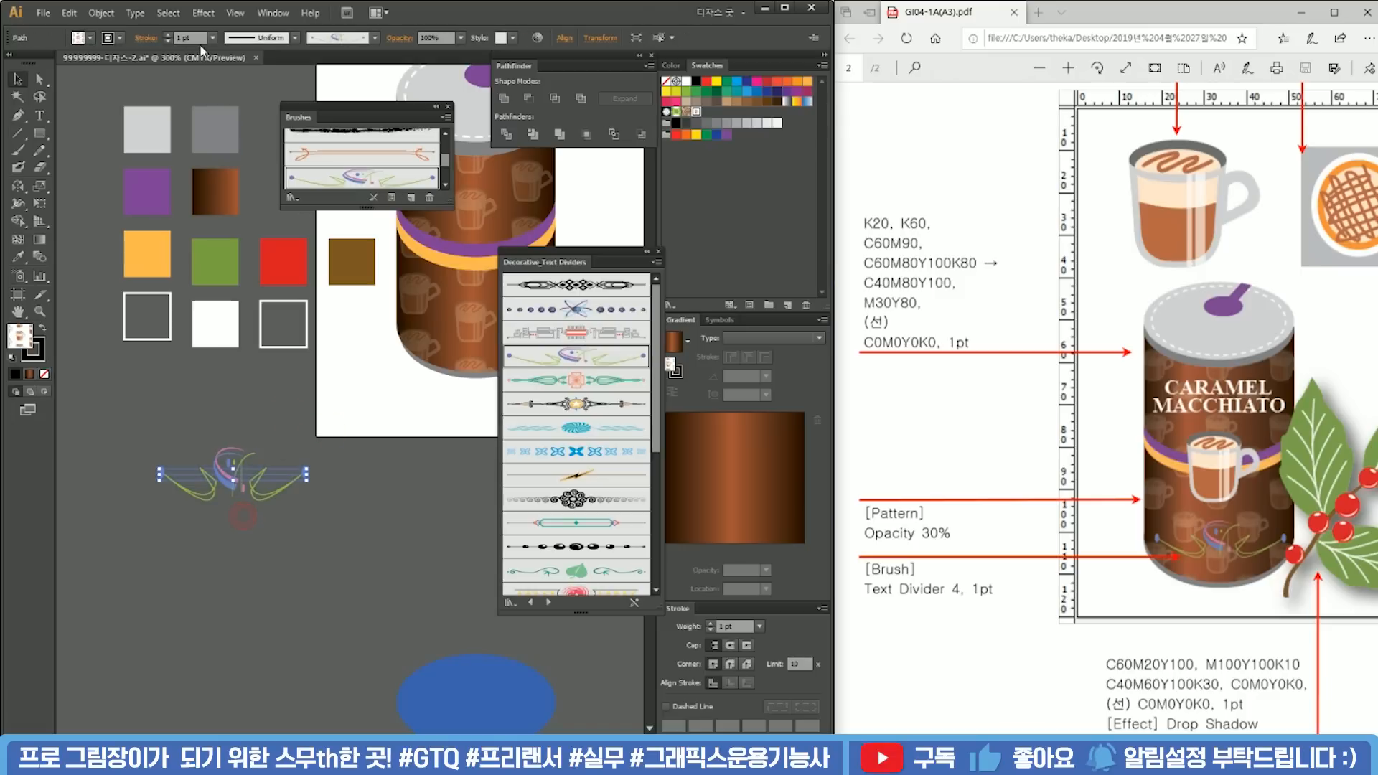
left_click_drag(369, 493, 236, 547)
left_click_drag(136, 528, 373, 378)
left_click(459, 382)
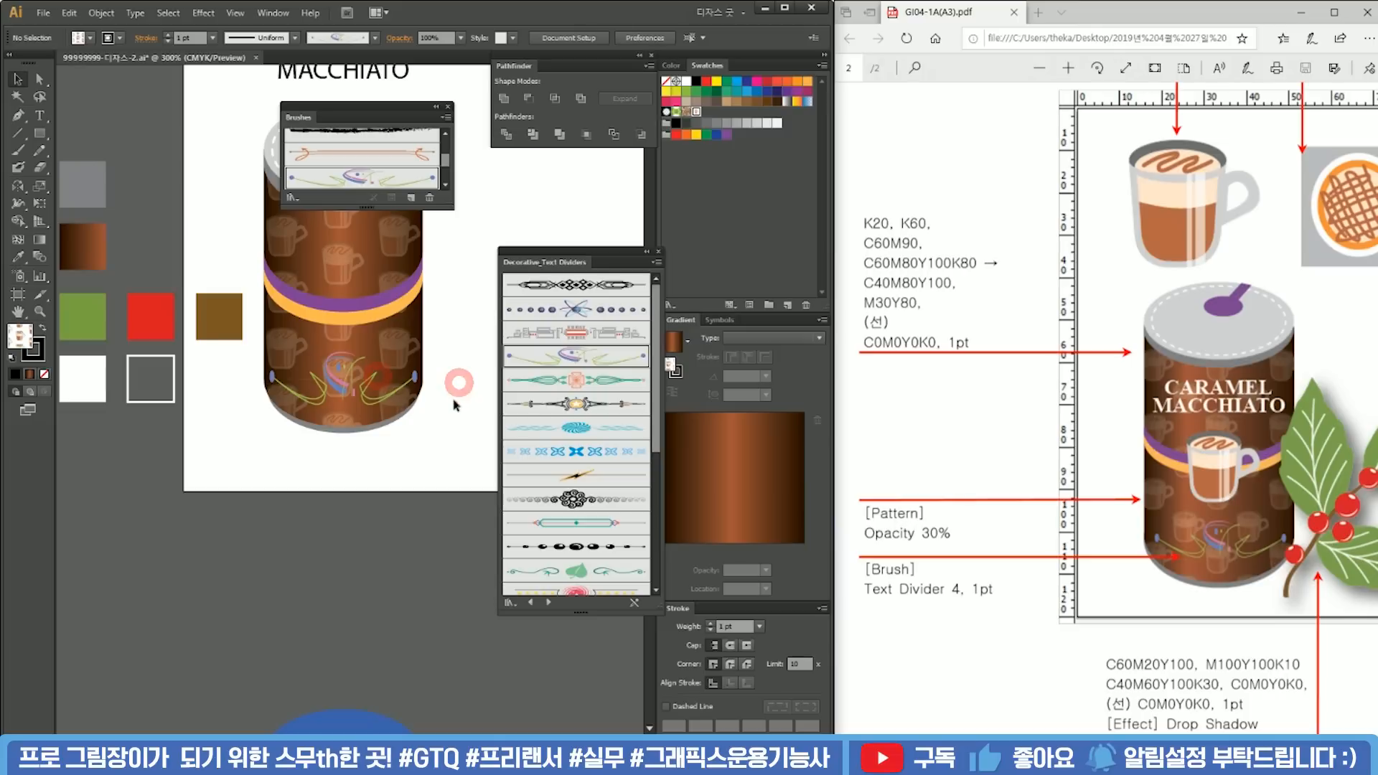
Step: Remove the fill from the brush ornament while keeping its brushed stroke, and put away the brush libraries
left_click(385, 382)
left_click(45, 374)
left_click(36, 356)
left_click(45, 374)
key("ctrl+z")
left_click(290, 477)
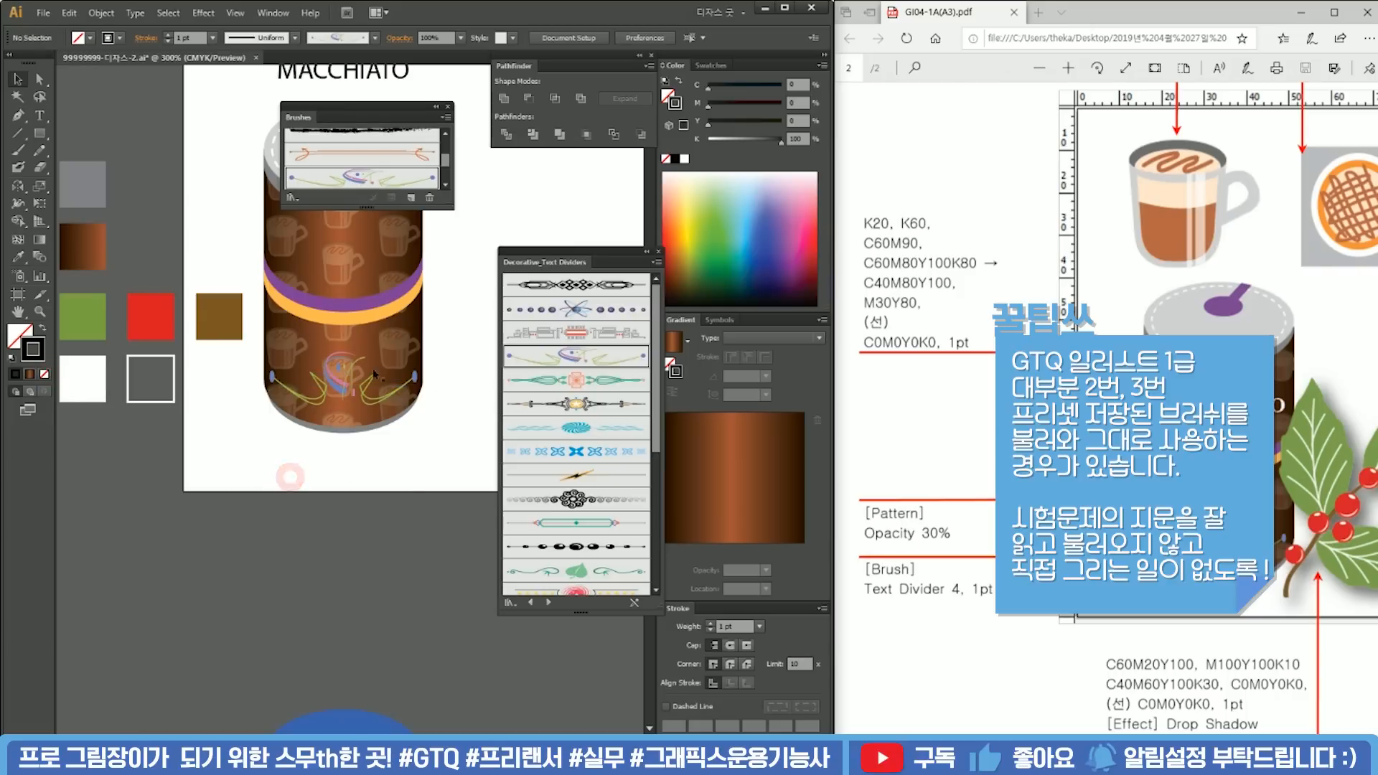
left_click(448, 107)
left_click(658, 251)
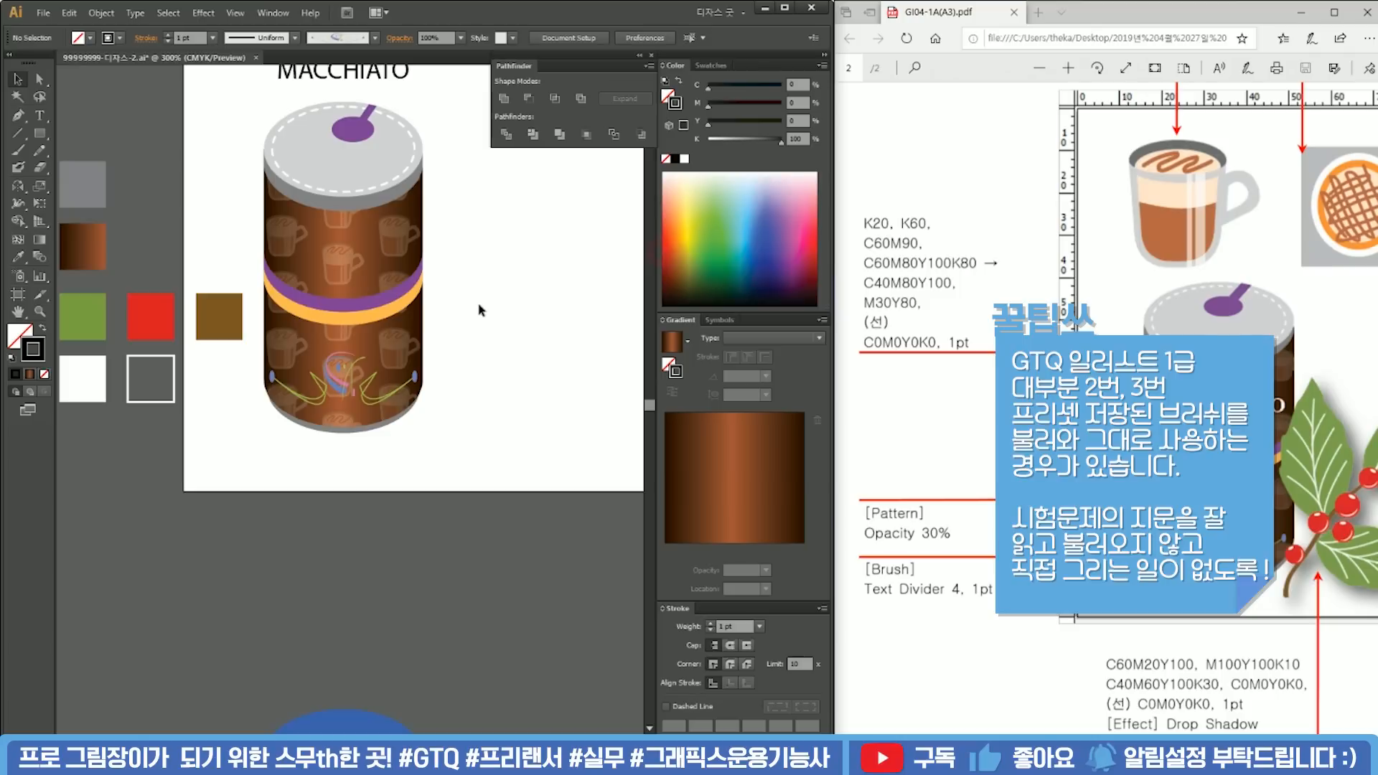
Step: Place a copy of the coffee mug illustration over the can and bring it to the front
left_click_drag(464, 279, 540, 470)
scroll(510, 394, "down", 1)
left_click(423, 250)
left_click_drag(423, 249, 438, 500)
right_click(450, 540)
left_click(503, 614)
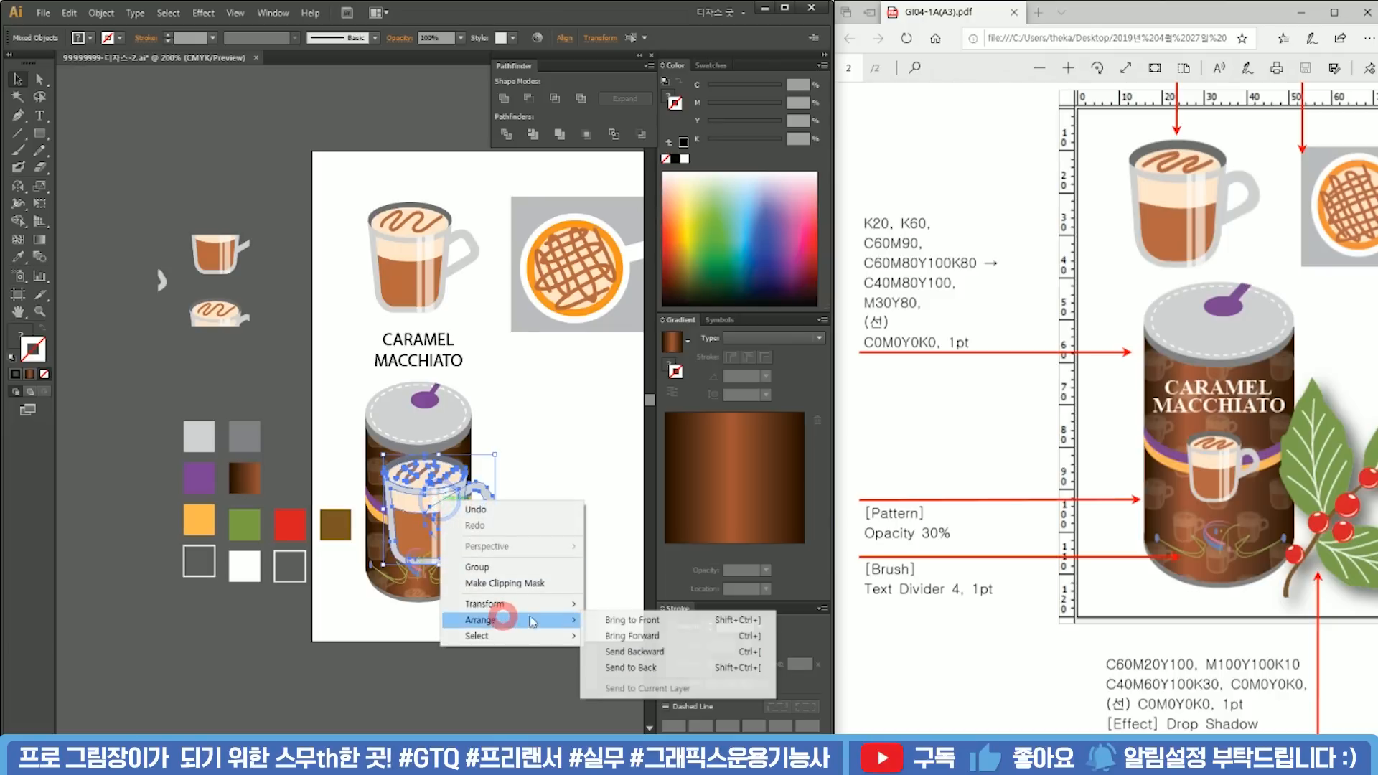
left_click(609, 627)
Step: Scale the mug copy down and position it in the middle of the can across the purple and yellow bands
scroll(459, 524, "up", 1)
left_click_drag(514, 417, 437, 472)
scroll(387, 534, "up", 2)
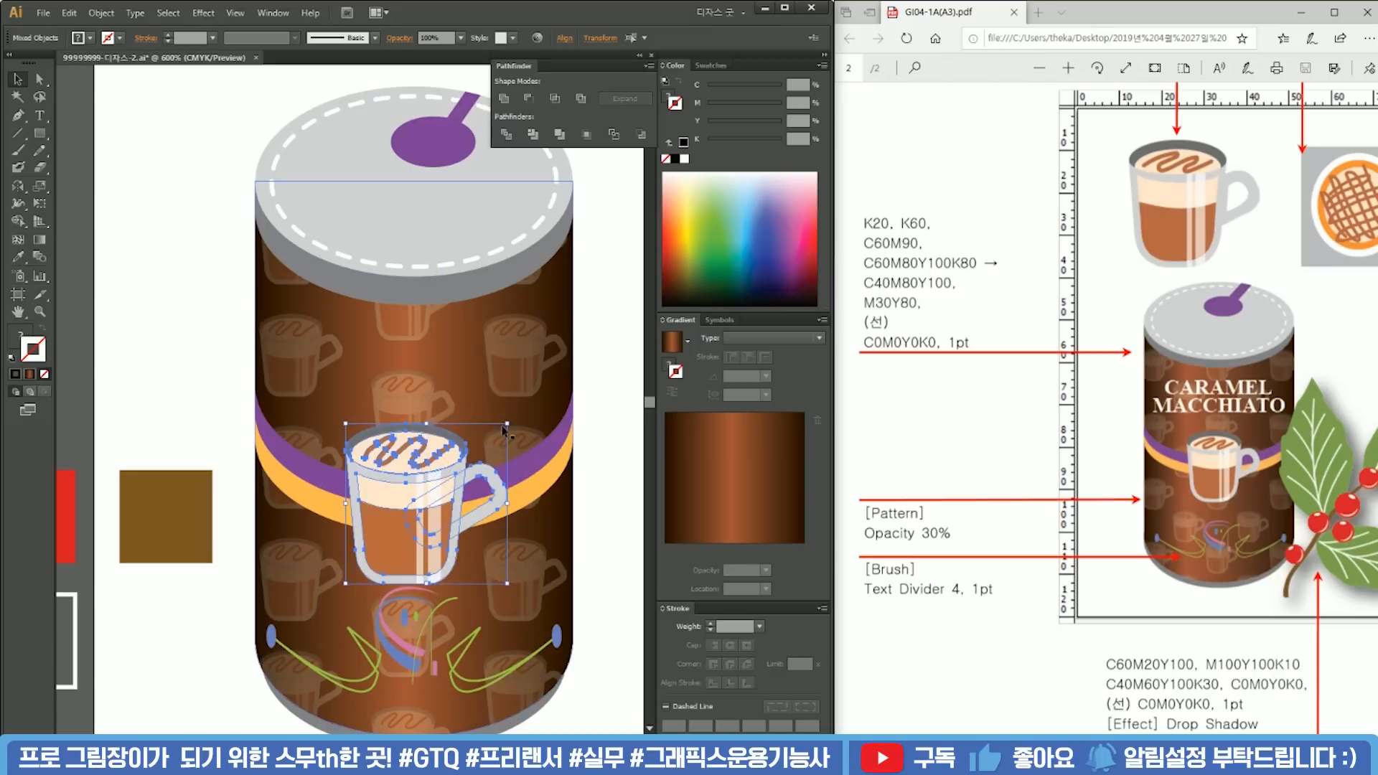
left_click_drag(508, 422, 485, 446)
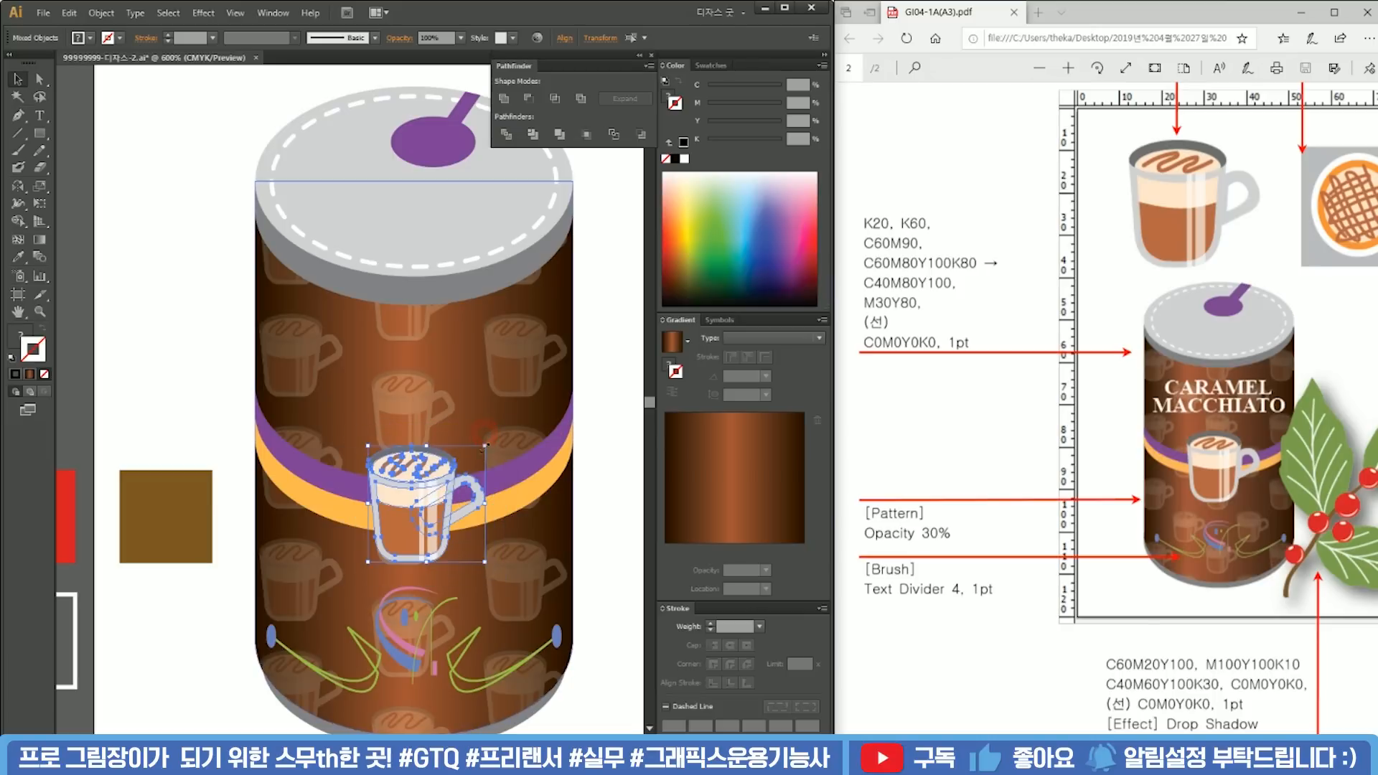
left_click(449, 479)
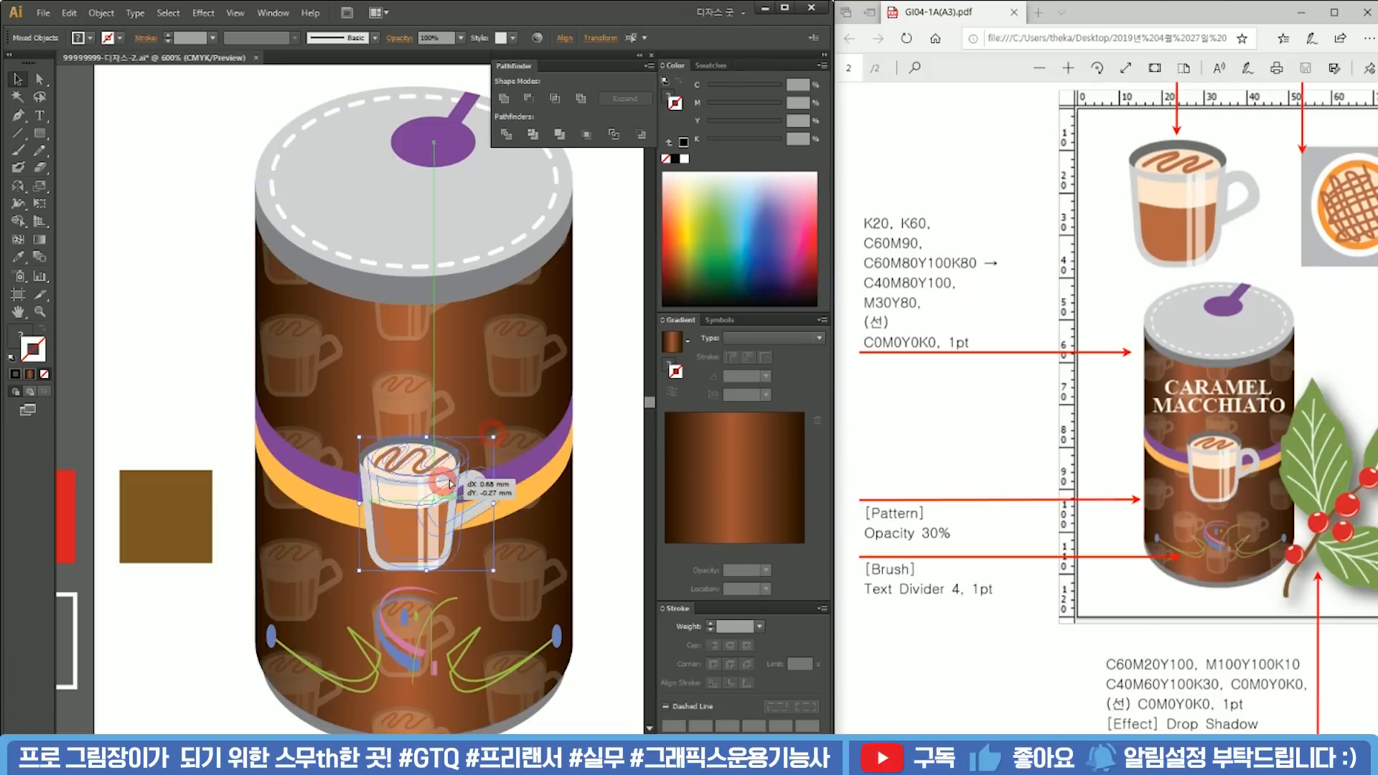
Step: Select the entire coffee can artwork, enlarge it, and move it up and to the right on the artboard
left_click(558, 463)
scroll(559, 463, "down", 4)
left_click(604, 491)
left_click_drag(619, 530, 393, 363)
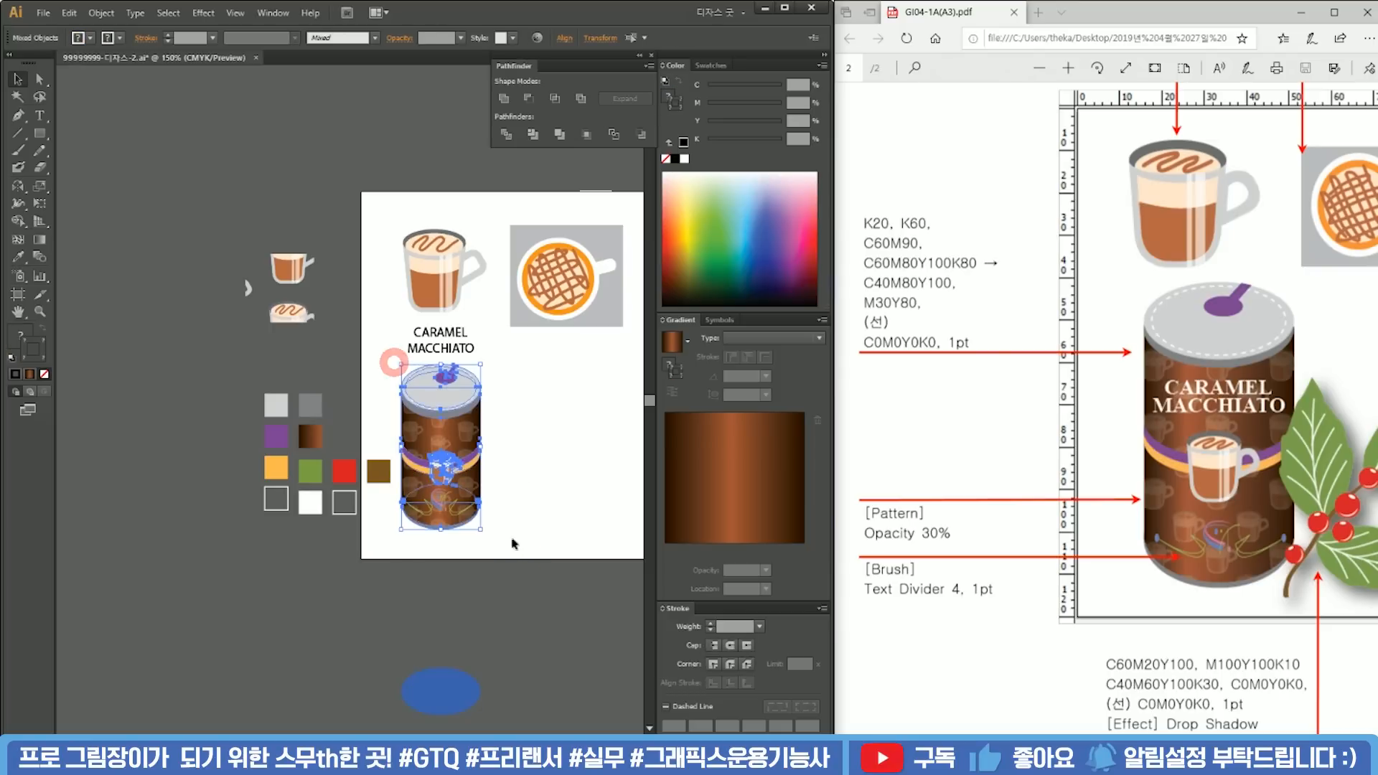
left_click_drag(480, 530, 493, 549)
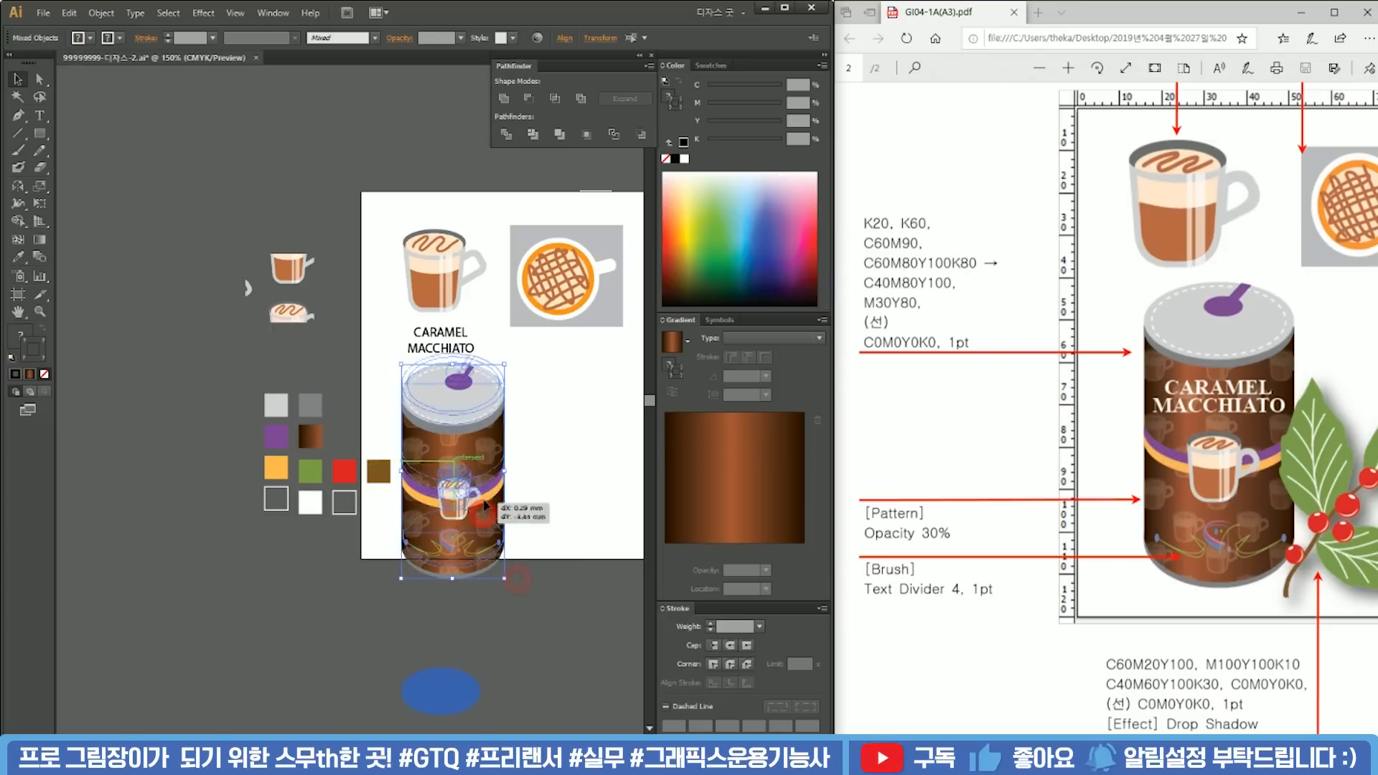
left_click_drag(494, 518, 545, 488)
Step: Move the CARAMEL MACCHIATO text to the left of the can and bring it to the front
left_click(440, 356)
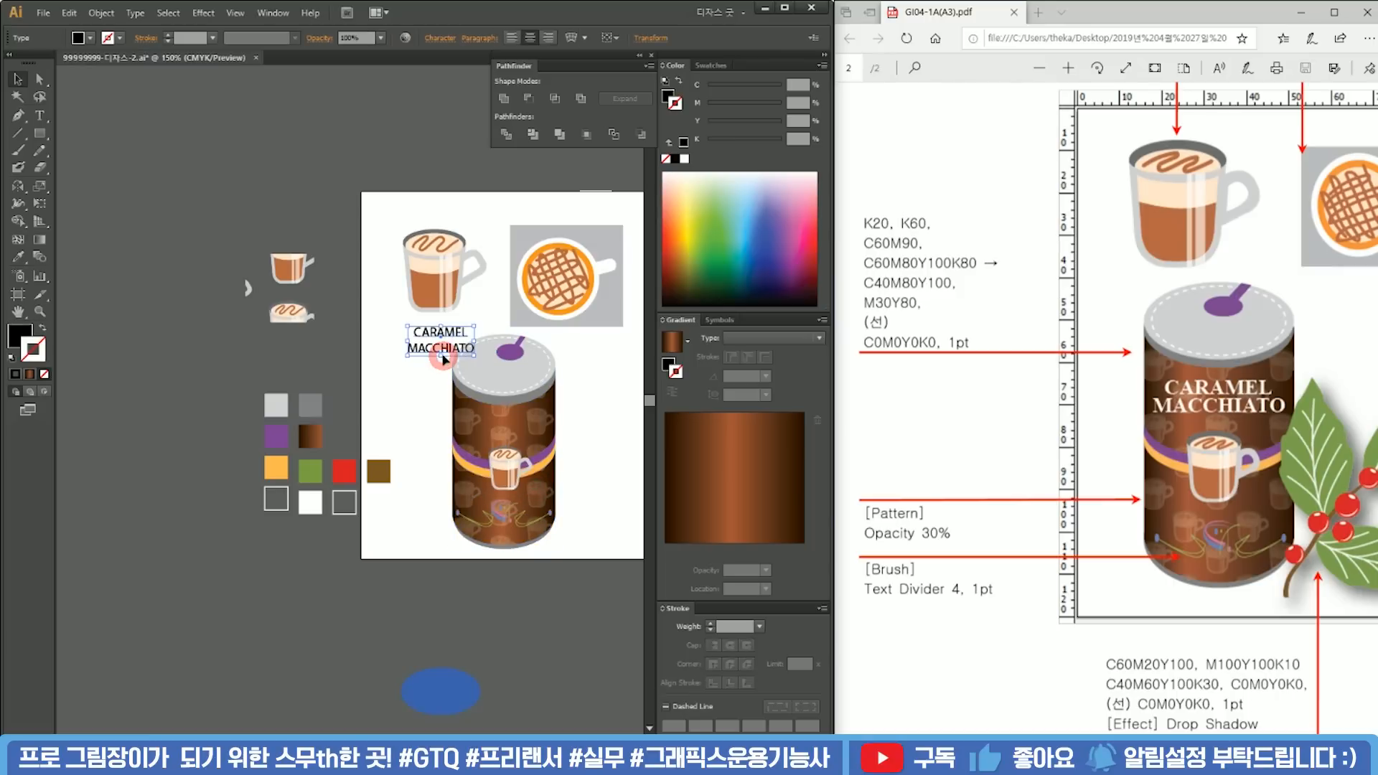
left_click_drag(440, 357, 401, 396)
right_click(400, 397)
mouse_move(467, 526)
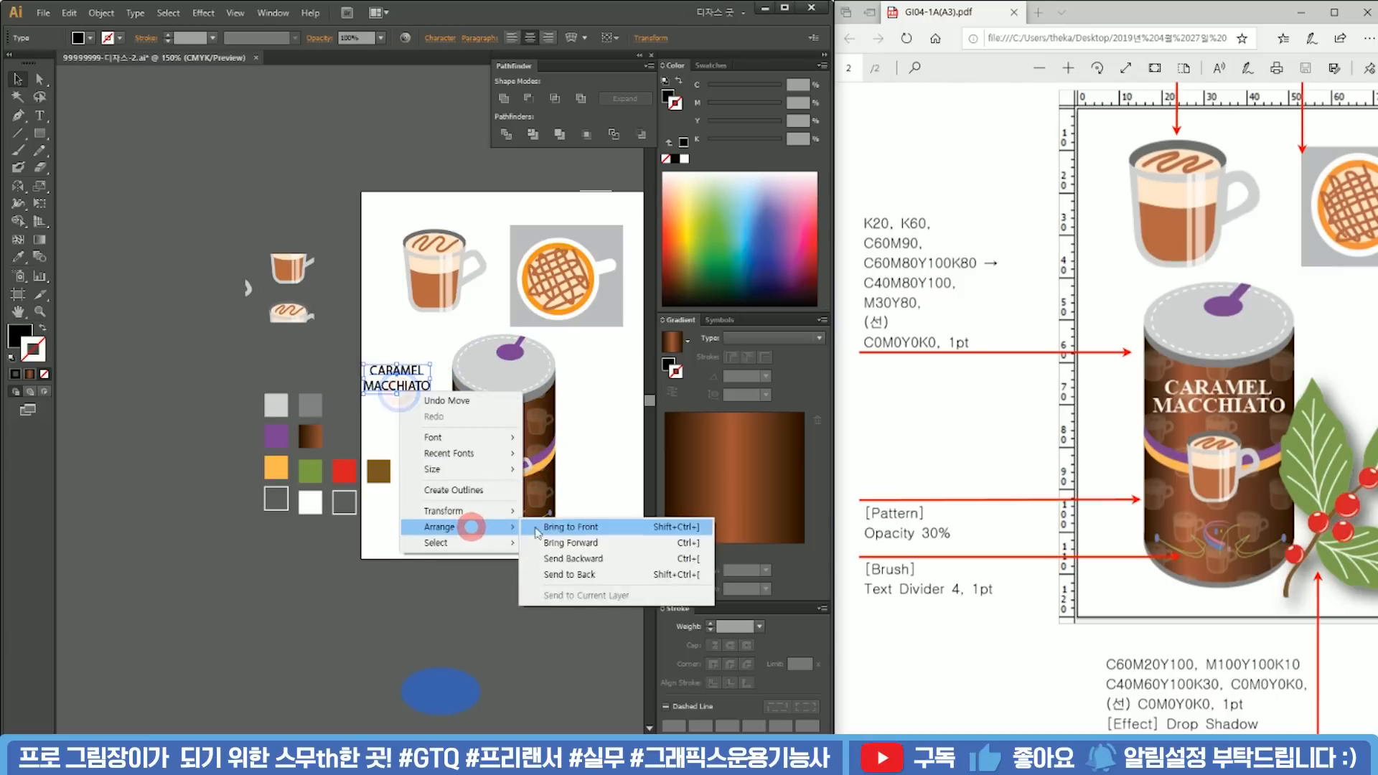
left_click(556, 528)
Step: Enlarge the large mug slightly and shift the gray top-view cup tile up and to the right
left_click_drag(363, 219, 241, 286)
left_click_drag(365, 391, 363, 308)
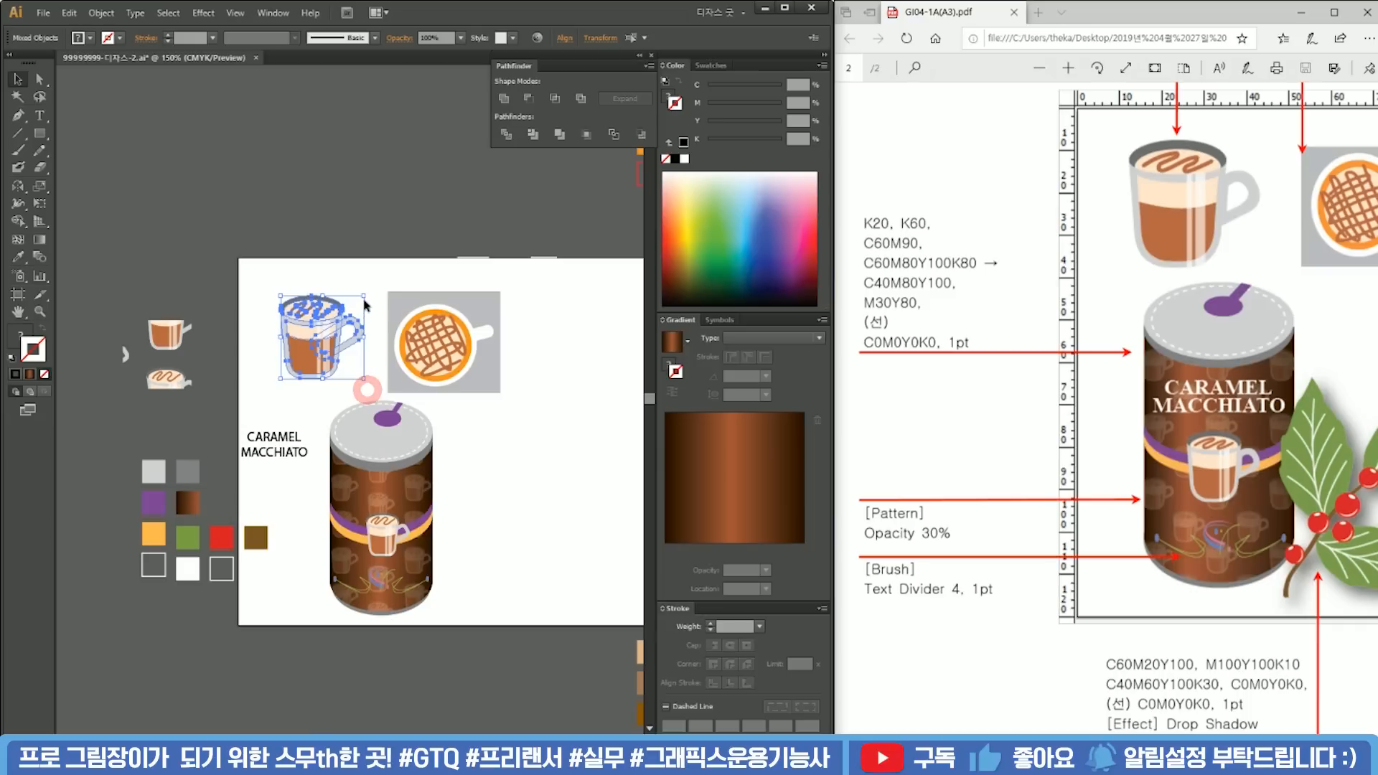
left_click_drag(279, 294, 268, 282)
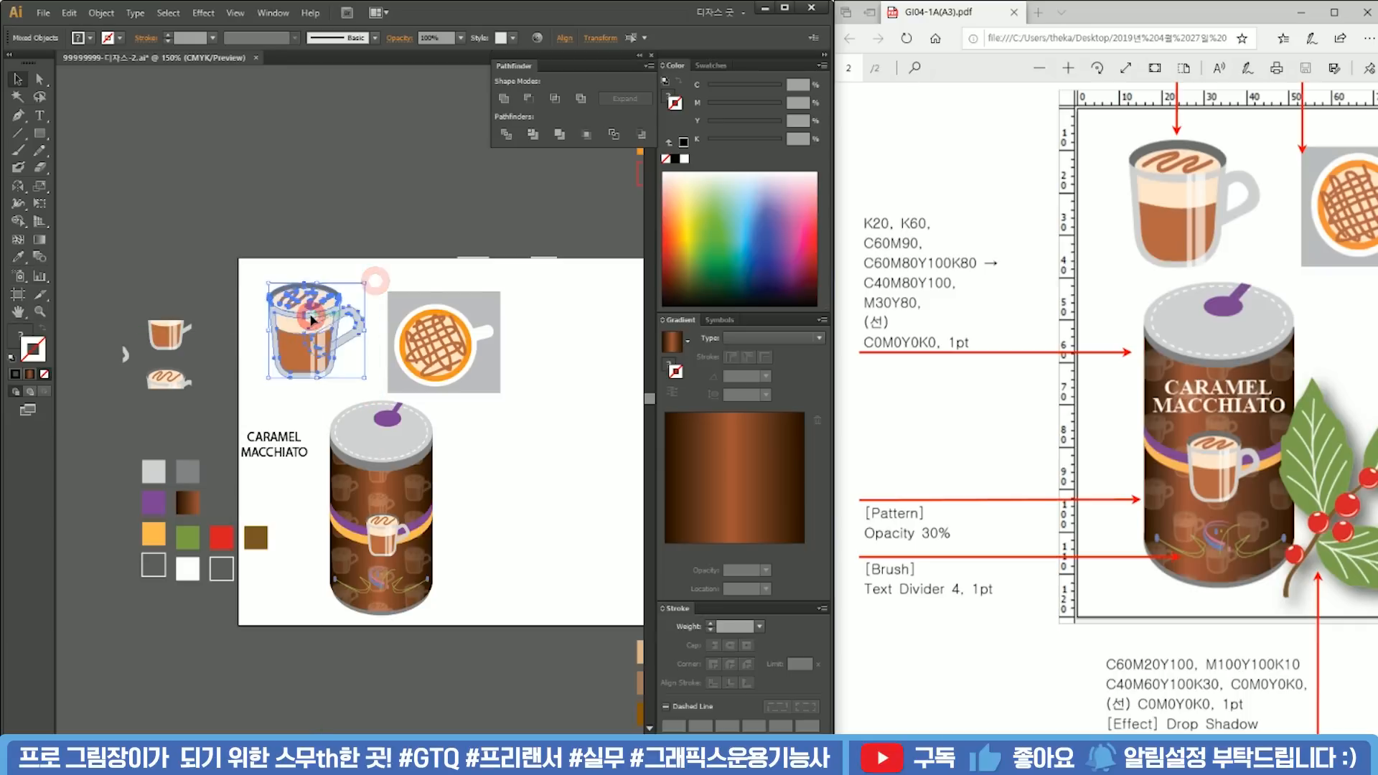
left_click(430, 373)
left_click_drag(467, 376, 479, 362)
left_click(557, 375)
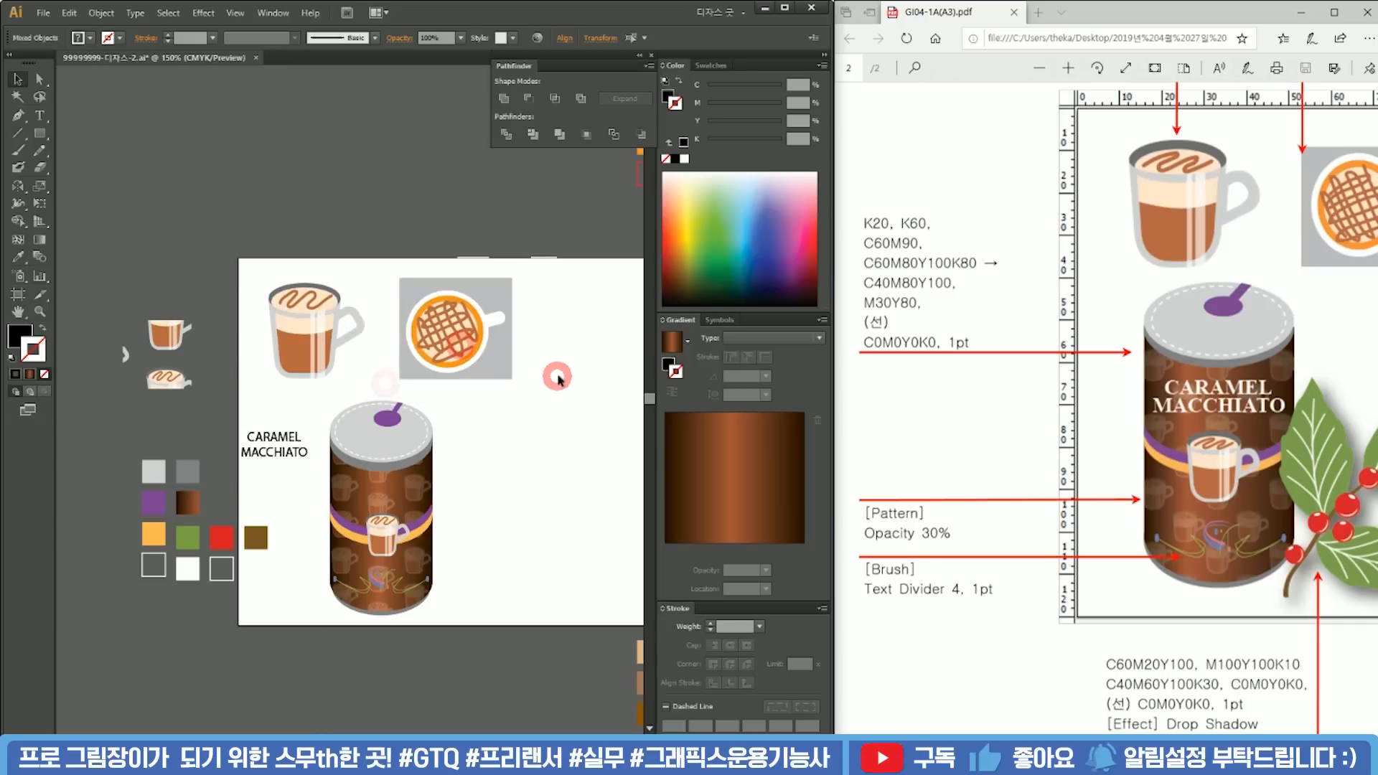
Step: Compare with the reference PDF, then shrink the gray top-view cup tile slightly and reposition it beside the mug
scroll(1034, 604, "up", 3)
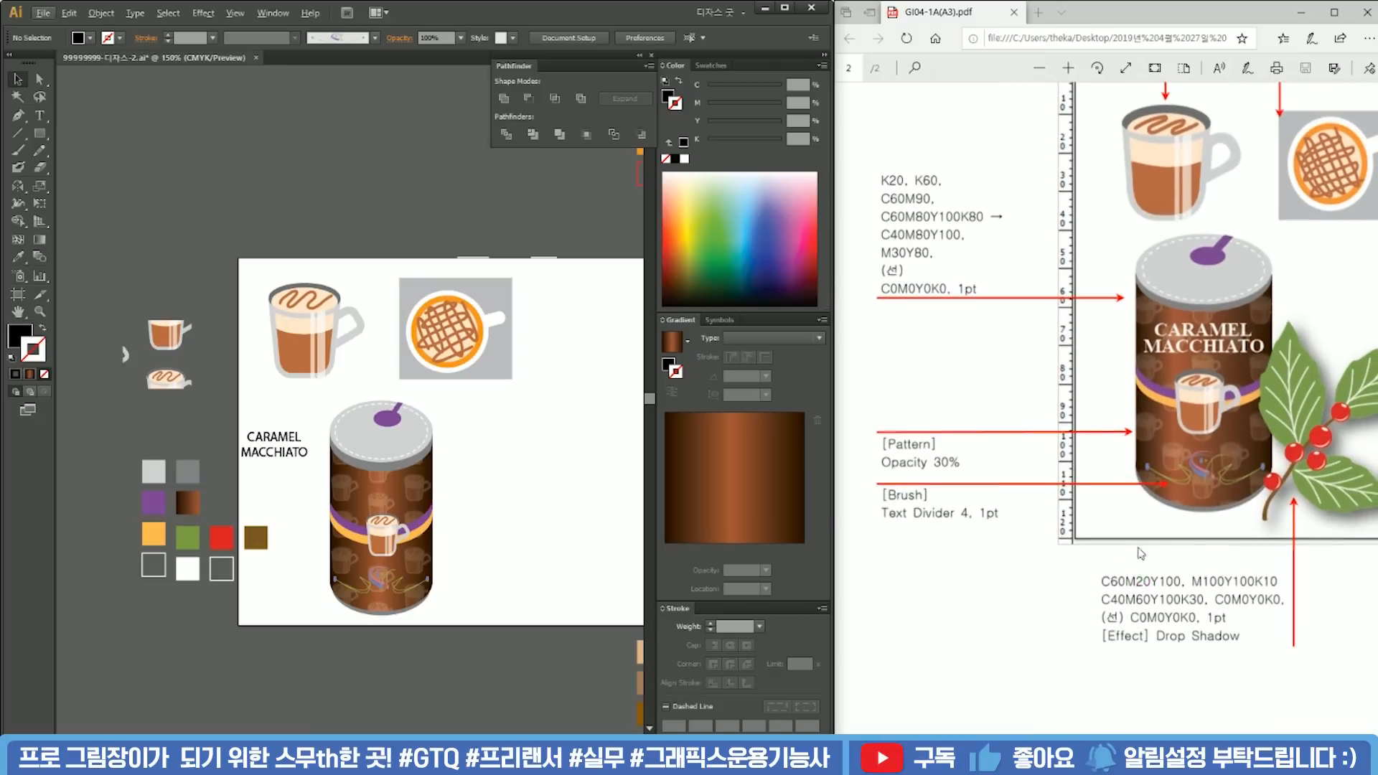
scroll(1105, 409, "right", 5)
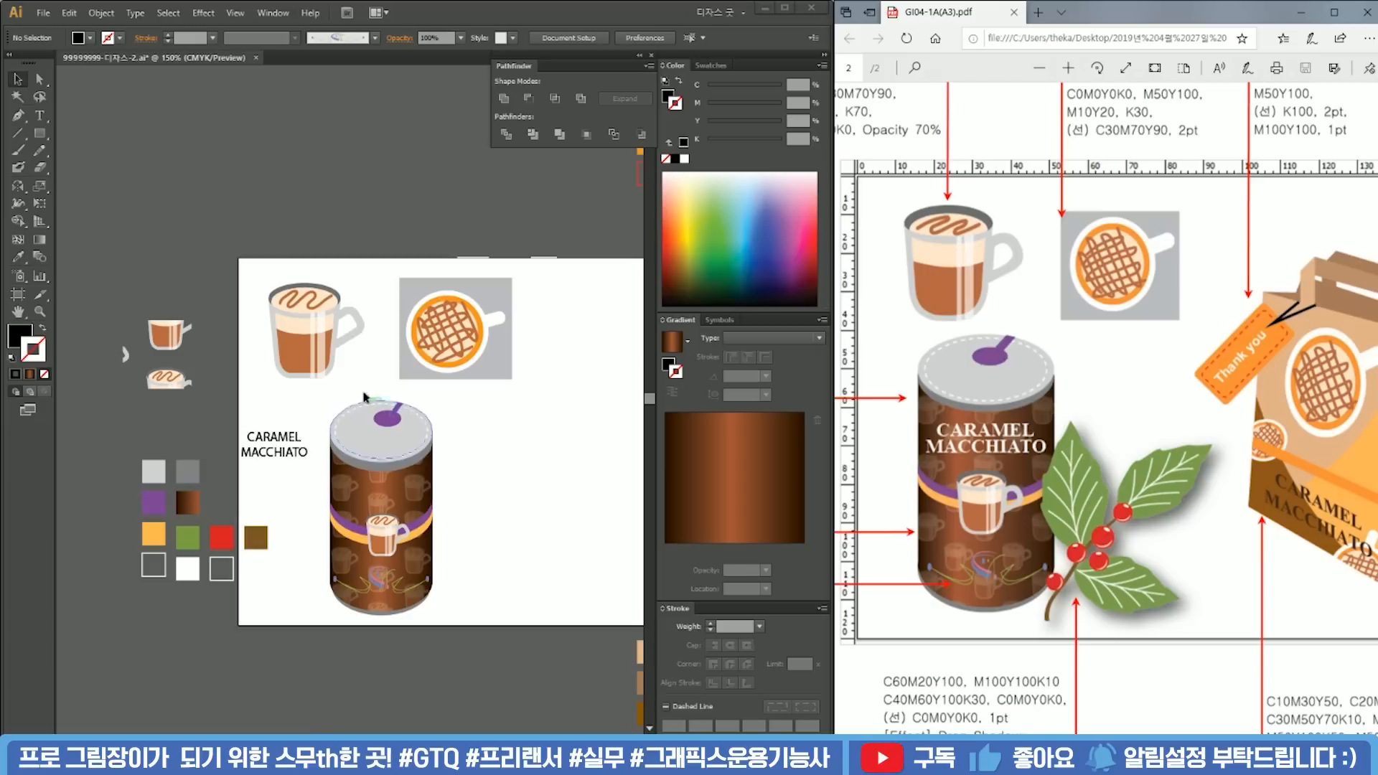
left_click(387, 259)
left_click(405, 332)
left_click_drag(513, 276, 499, 290)
left_click_drag(459, 350, 447, 341)
Step: Rearrange the can, the color swatches and the CARAMEL MACCHIATO text so the text sits to the right of the can
left_click_drag(553, 486, 643, 423)
left_click_drag(381, 381, 249, 381)
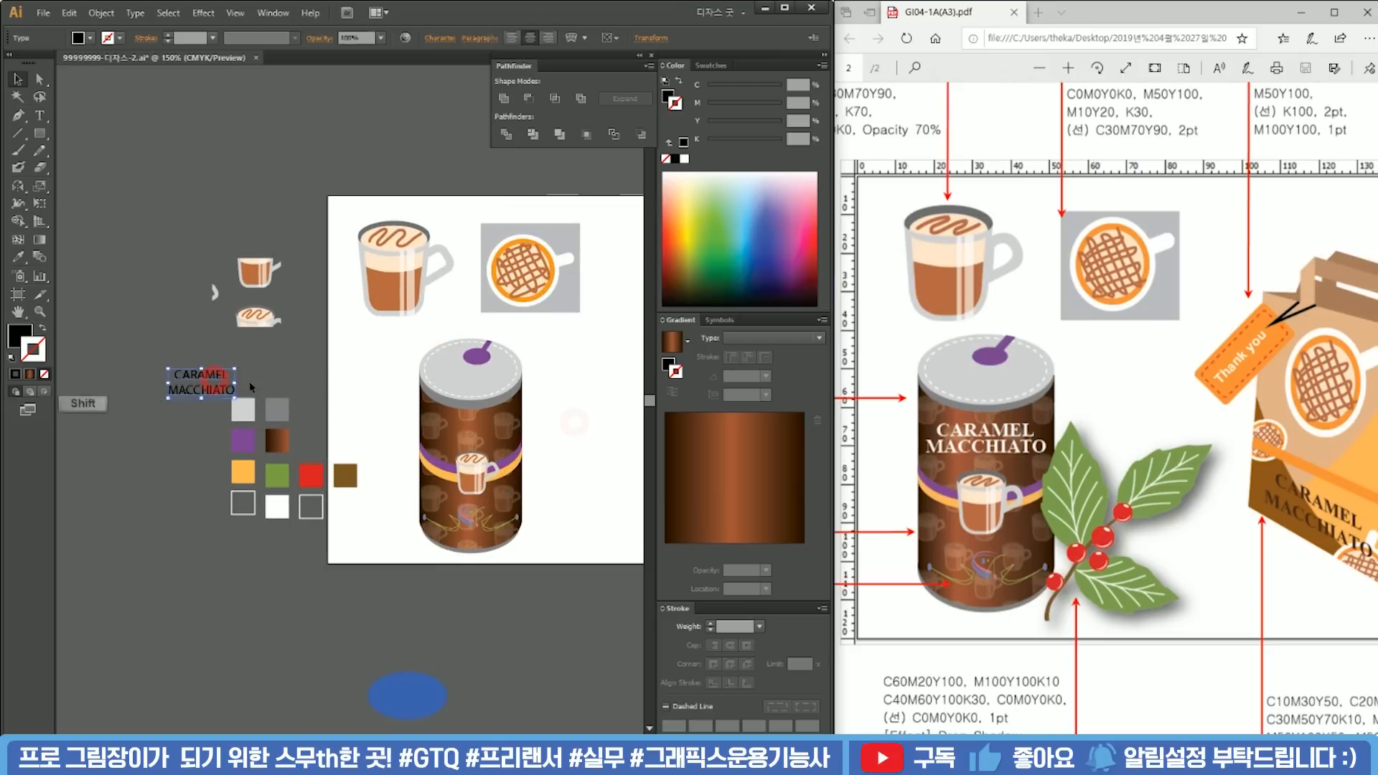
left_click(566, 371)
left_click(473, 480)
left_click_drag(473, 481, 312, 445)
left_click_drag(348, 556, 229, 409)
left_click_drag(201, 380, 539, 402)
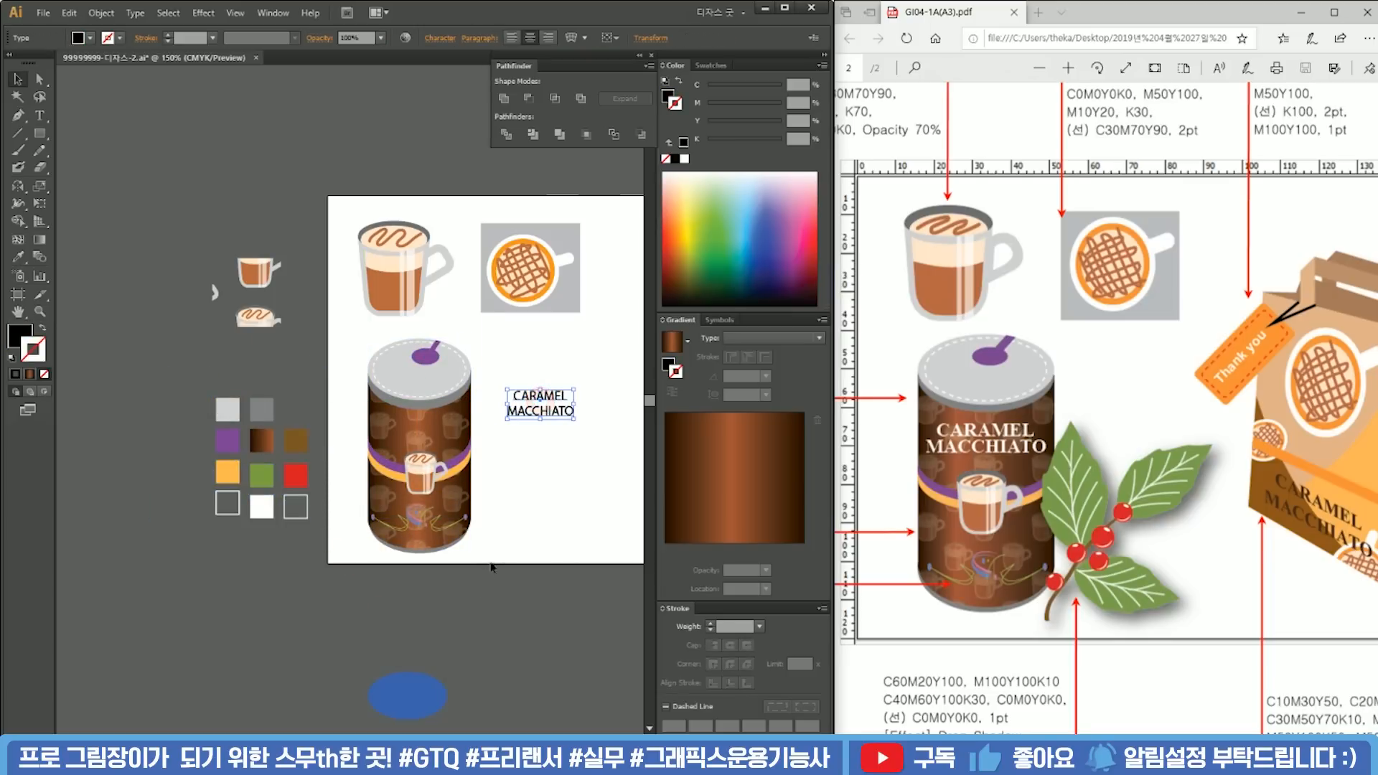
Step: Enlarge the coffee can slightly and move it up below the mug
left_click_drag(366, 347, 353, 334)
left_click_drag(441, 406, 441, 384)
left_click(563, 453)
Step: Move the CARAMEL MACCHIATO text closer to the can, beside its lid
left_click_drag(544, 467, 477, 467)
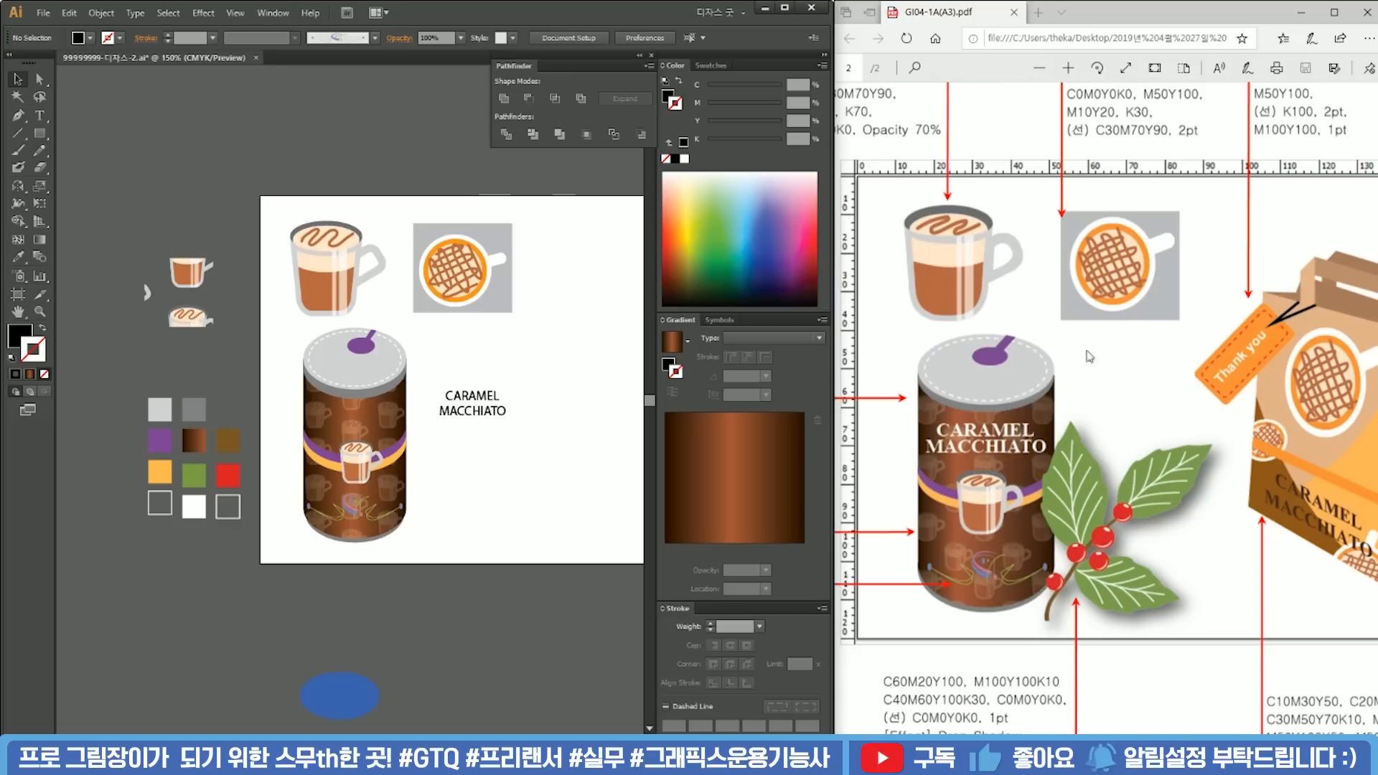
scroll(414, 463, "up", 3)
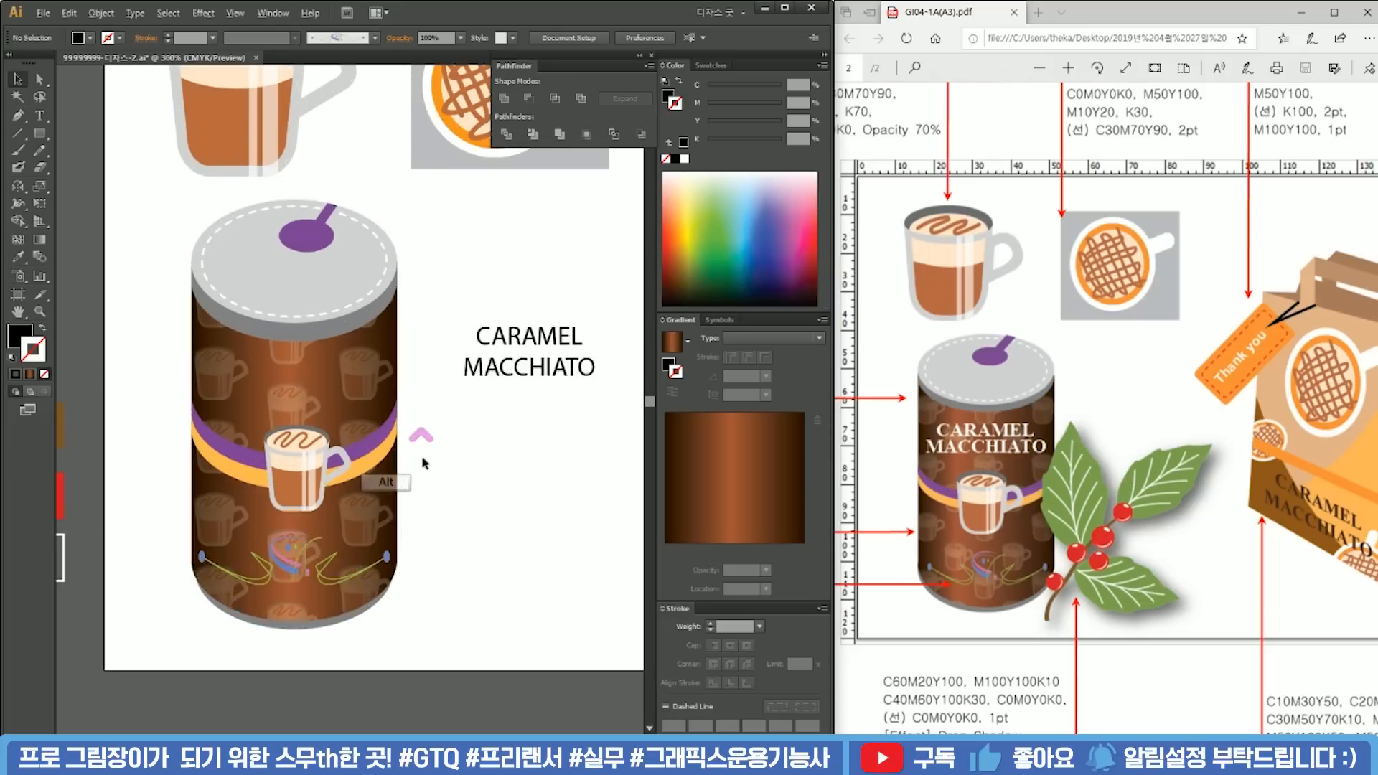
left_click_drag(555, 491, 450, 481)
scroll(450, 482, "down", 2)
left_click_drag(440, 366, 404, 316)
left_click(523, 336)
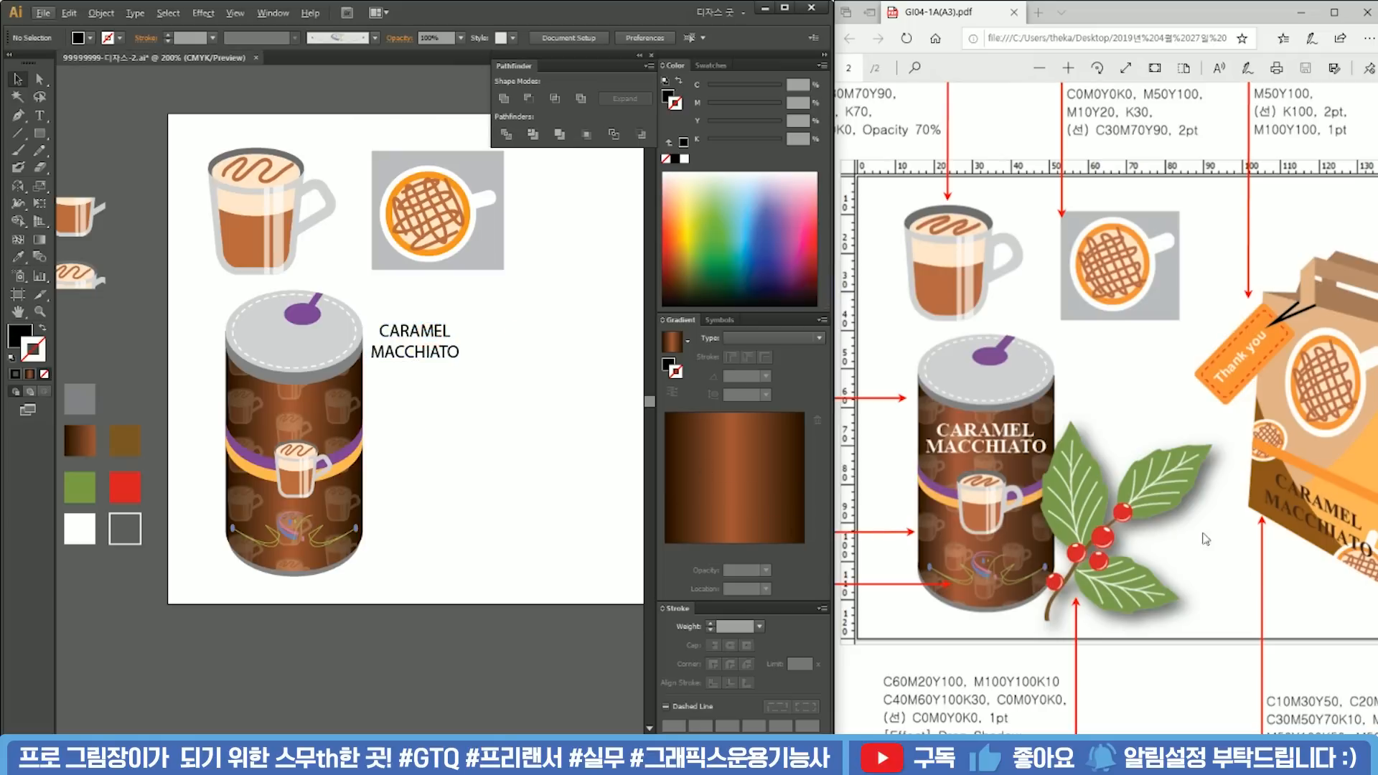
Step: Draw a tall, narrow ellipse in the empty area to the right of the can
scroll(383, 482, "up", 1)
left_click_drag(519, 488, 436, 468)
left_click_drag(36, 137, 111, 169)
left_click_drag(381, 357, 457, 497)
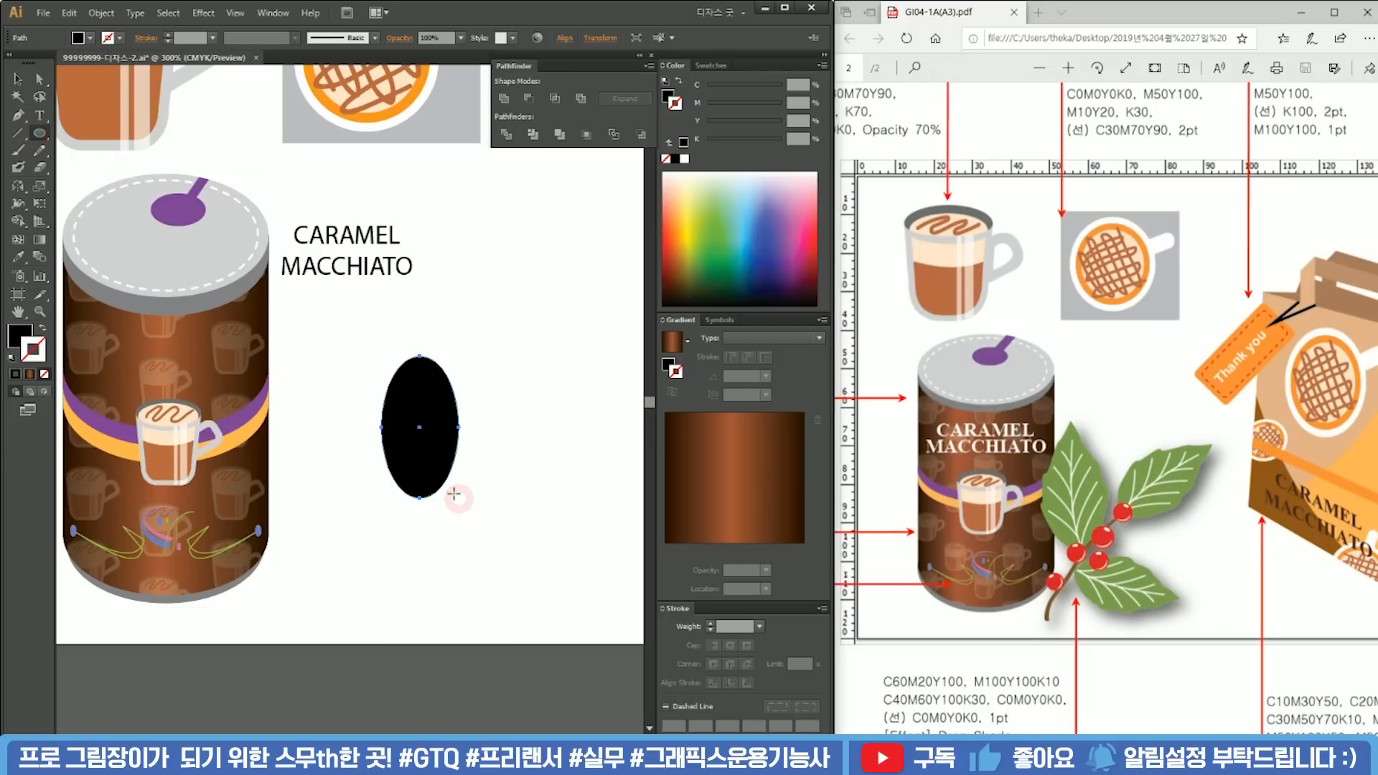
Step: Move the color swatches from outside the artboard to the right of the black ellipse
scroll(453, 494, "down", 1)
left_click_drag(409, 575, 495, 309)
scroll(360, 471, "down", 2)
key("v")
left_click_drag(274, 393, 272, 392)
left_click_drag(263, 318, 435, 437)
scroll(448, 361, "up", 3)
scroll(445, 391, "down", 1)
left_click_drag(389, 459, 552, 308)
Step: Shift the ellipse's two side anchor points downward to form an egg shape
left_click(436, 379)
scroll(482, 366, "up", 2)
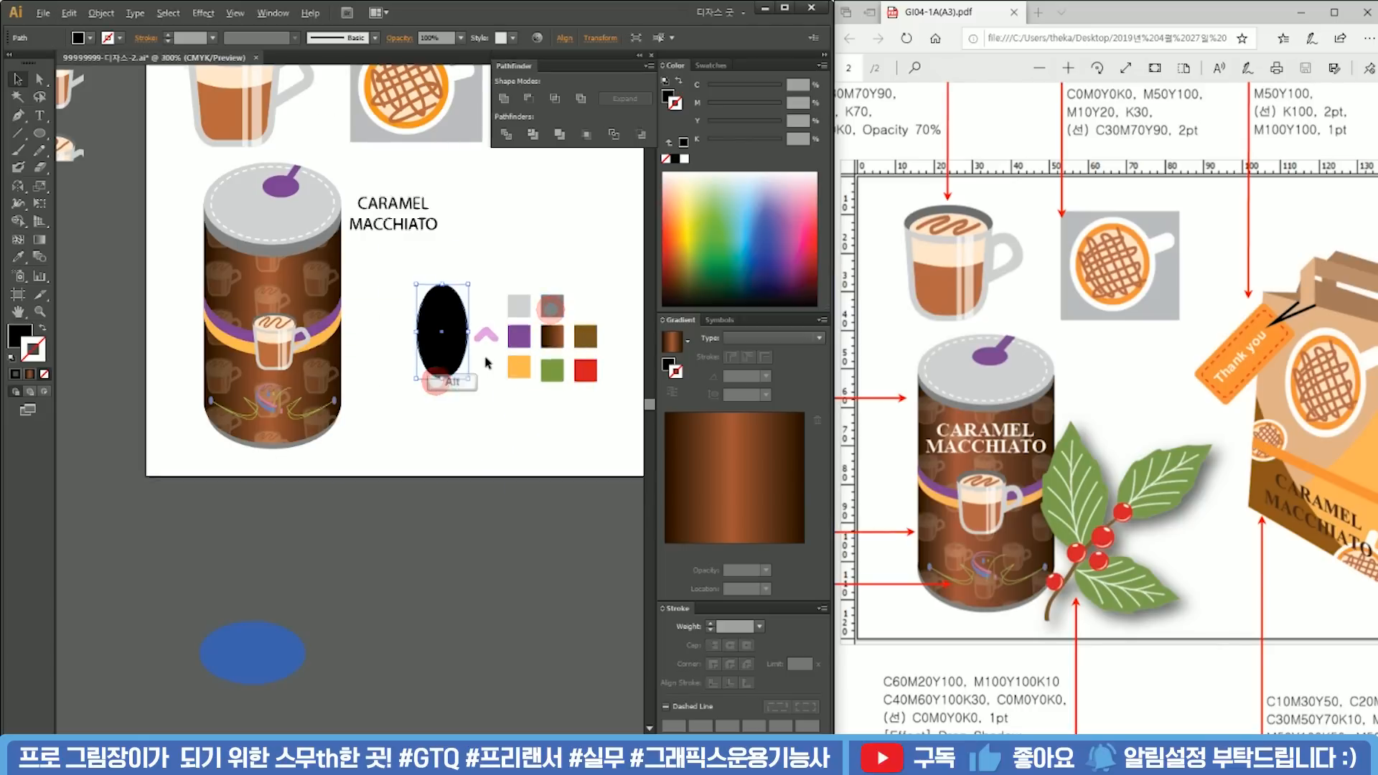
left_click_drag(481, 376, 393, 436)
key("a")
left_click_drag(396, 331, 216, 363)
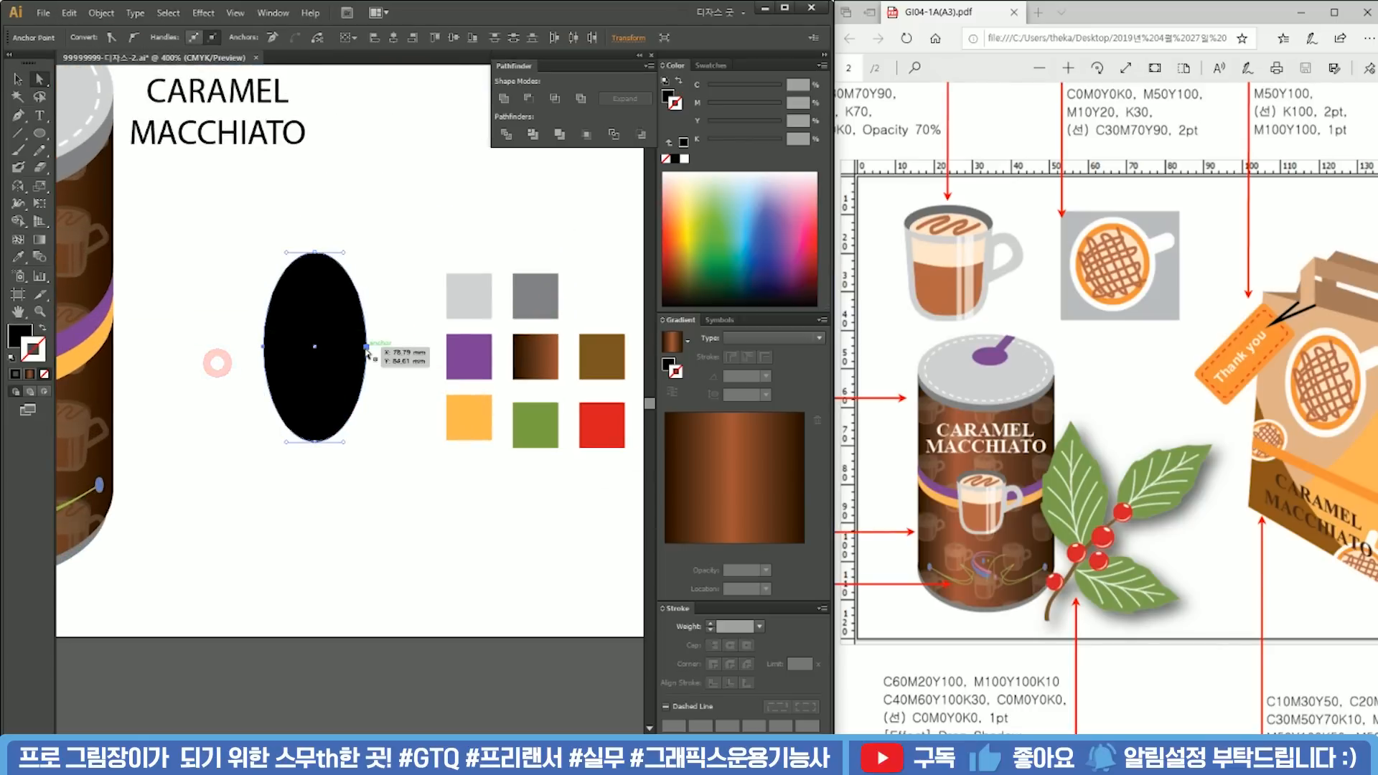
left_click_drag(366, 348, 366, 367)
left_click(413, 361)
Step: Fill the egg shape with the green sampled from the green swatch
left_click(295, 369)
key("v")
left_click(399, 363)
left_click(315, 351)
key("i")
left_click(519, 433)
key("v")
left_click(412, 313)
Step: Start a pen path at the egg's lower-left edge and draw the two lower leaf serrations upward along its left side
left_click(342, 335)
key("p")
scroll(249, 411, "up", 2)
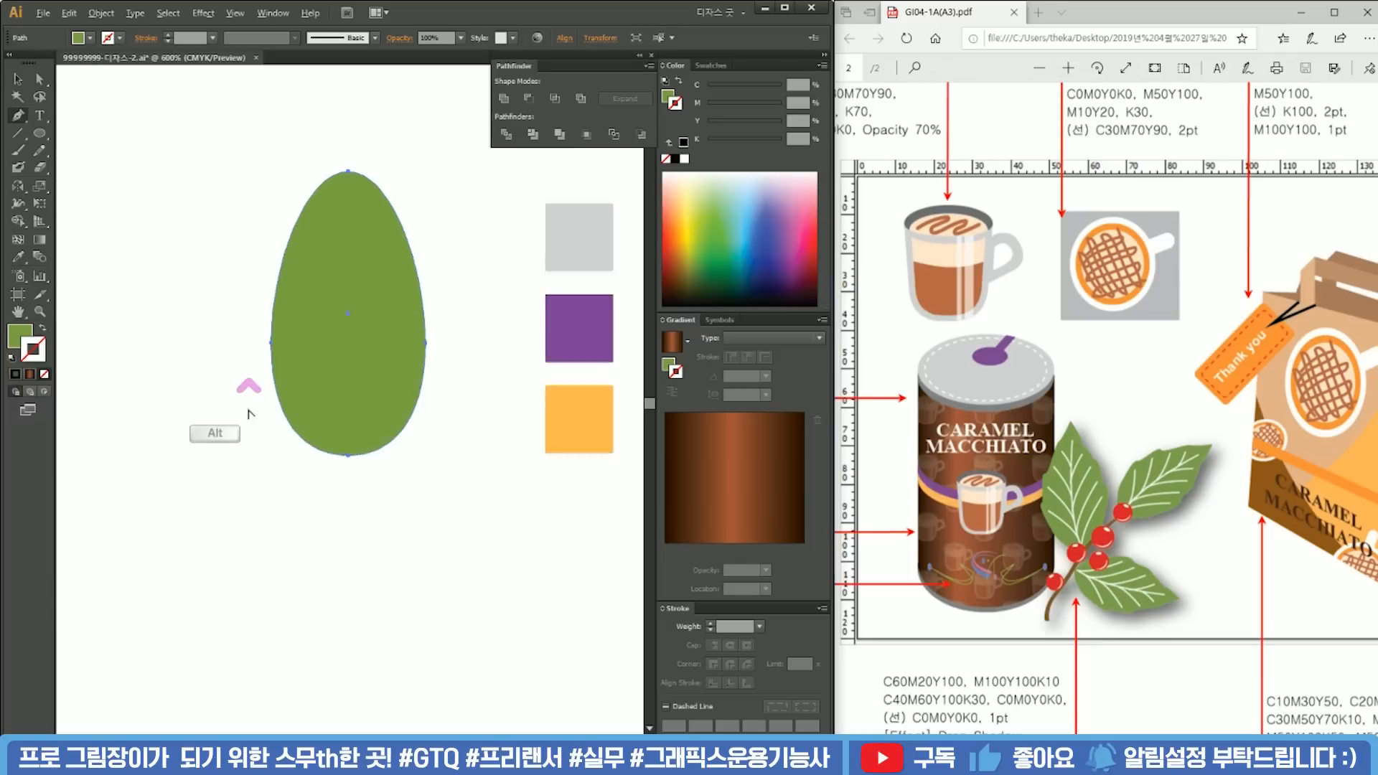
left_click_drag(283, 428, 256, 499)
left_click(254, 489, "ctrl")
left_click(272, 485)
left_click_drag(237, 372, 234, 314)
left_click(236, 373)
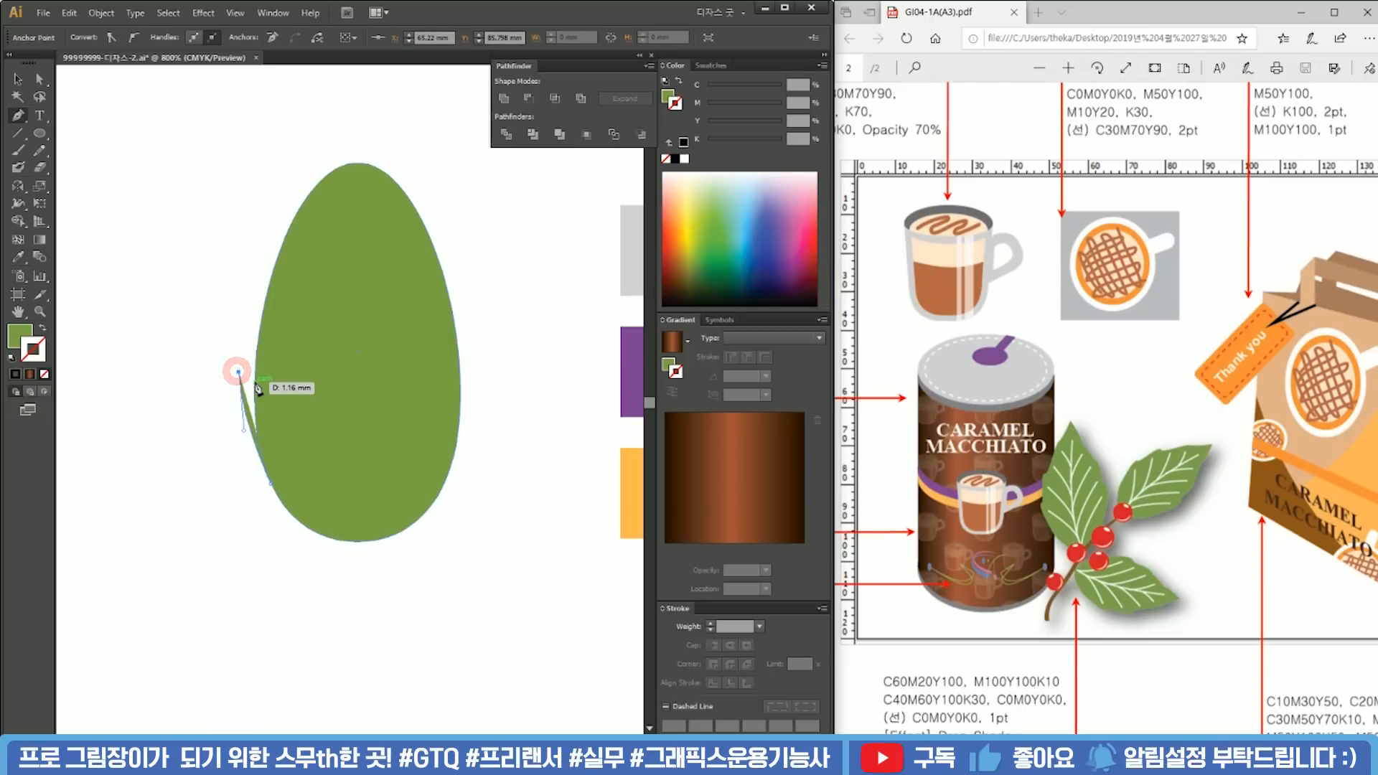
left_click(256, 386)
left_click_drag(255, 274, 267, 225)
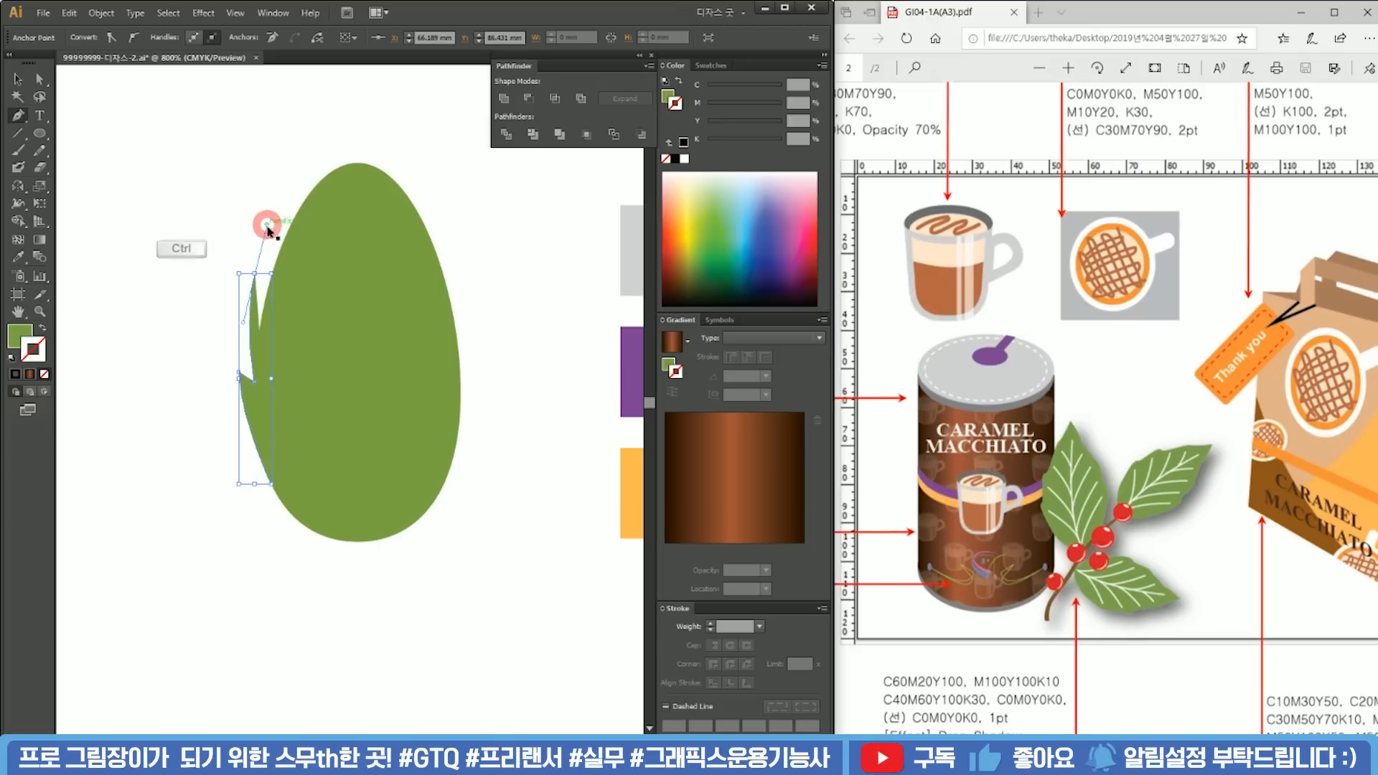
left_click(268, 286)
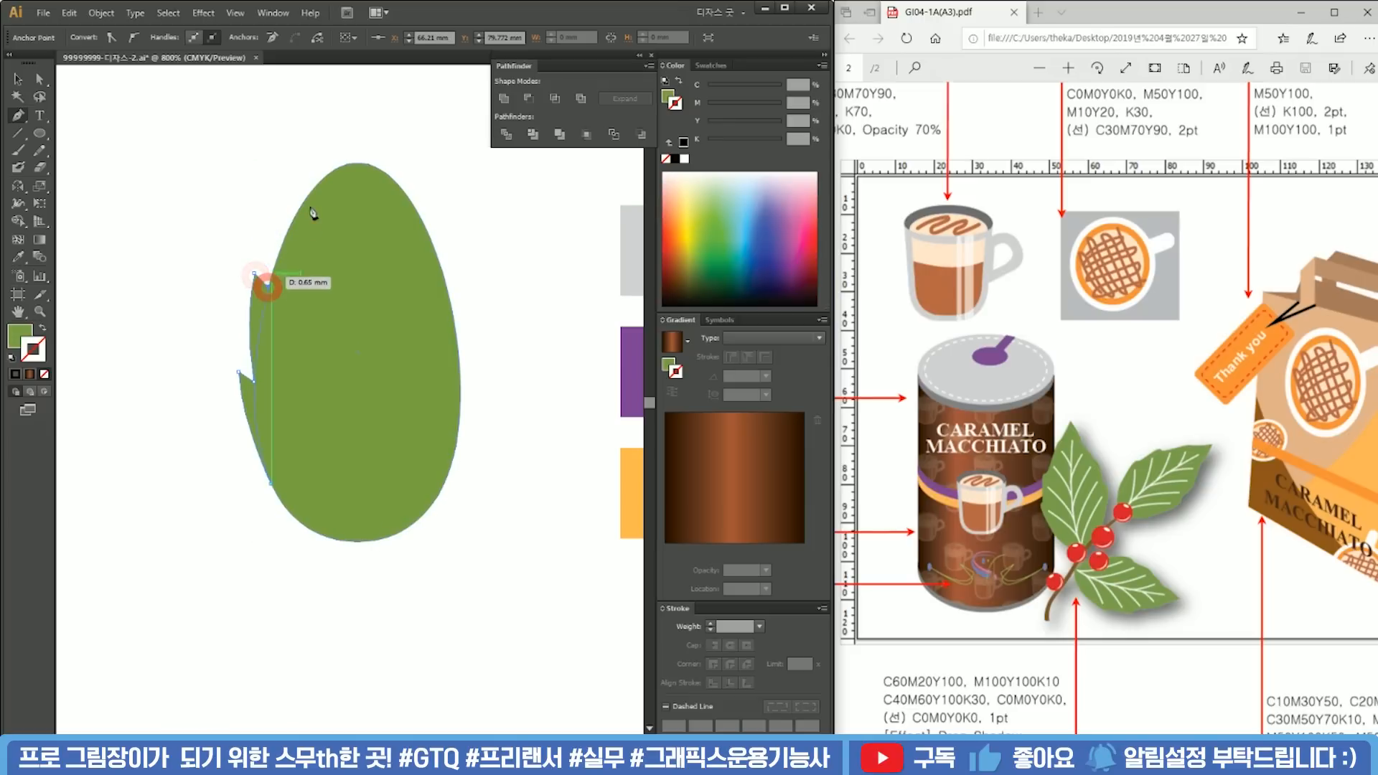
Step: Continue the pen path with a third serration and a pointed leaf tip, ending at the egg's top center
left_click_drag(287, 197, 307, 157)
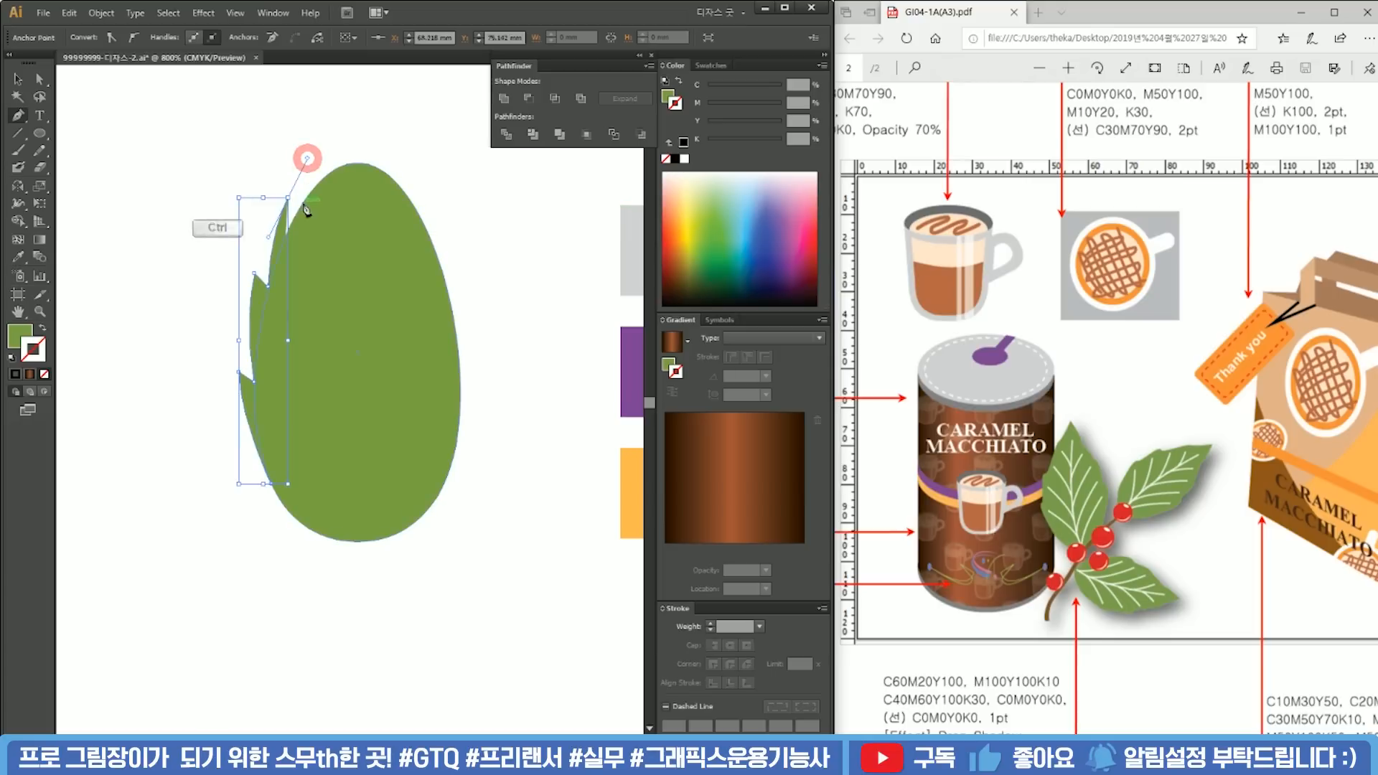
left_click_drag(337, 208, 321, 298)
key("ctrl+z")
left_click(270, 289, "alt")
left_click(280, 302)
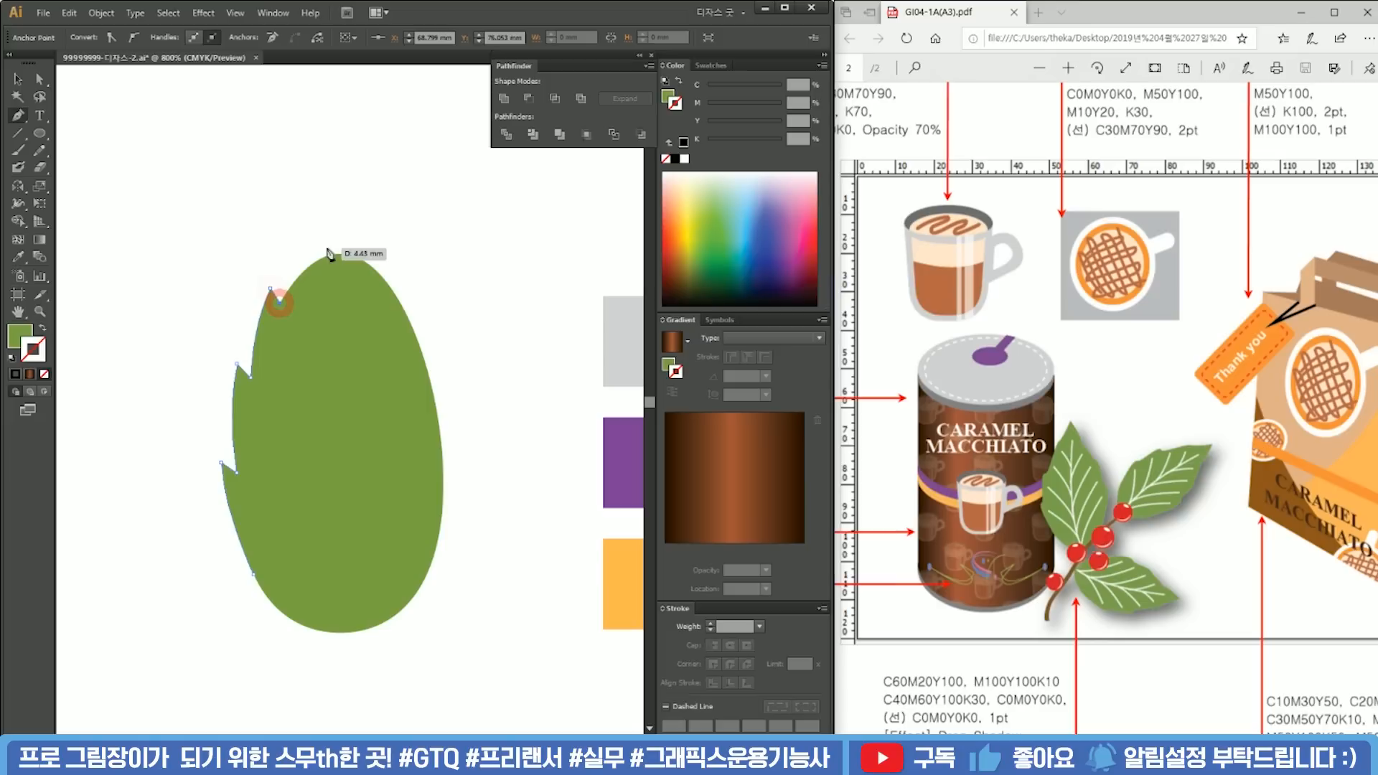
left_click_drag(335, 217, 347, 159)
left_click(317, 240, "alt")
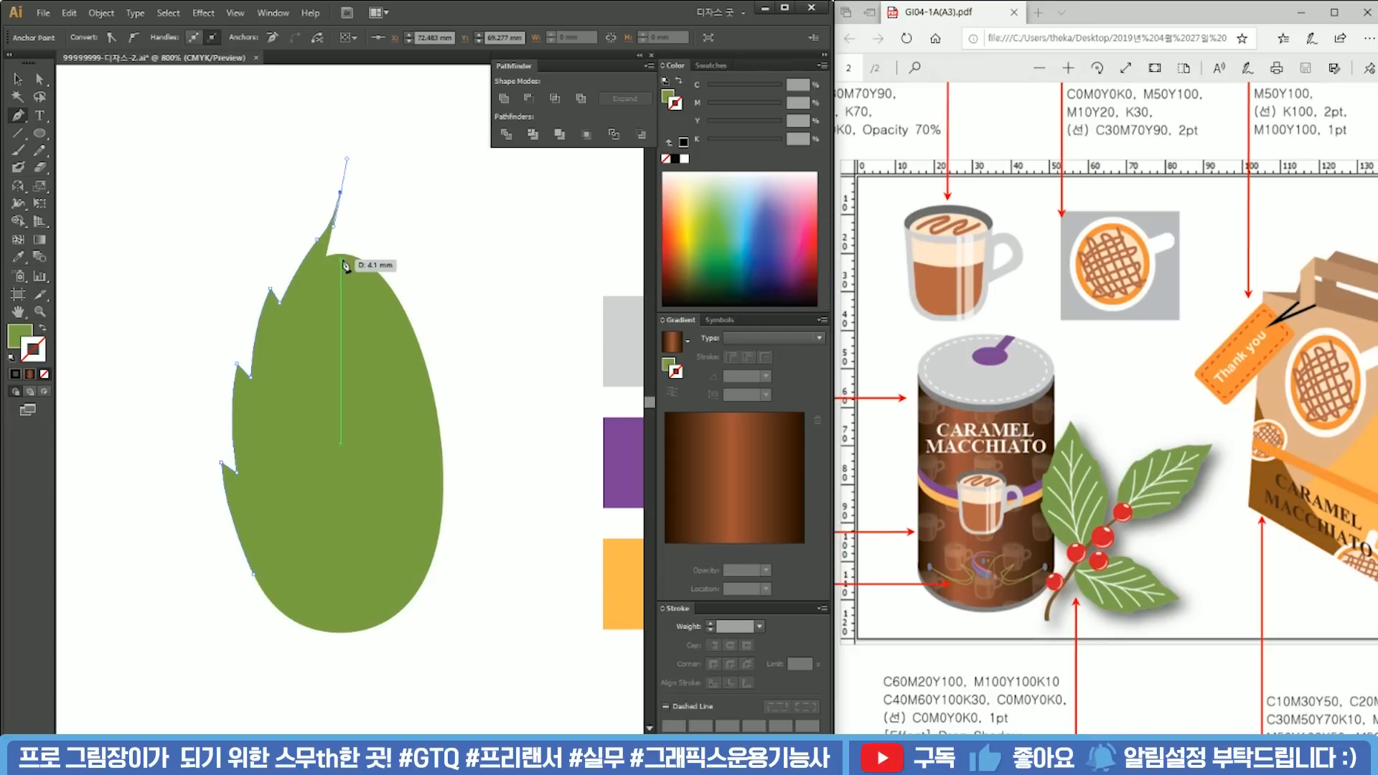
left_click(340, 192)
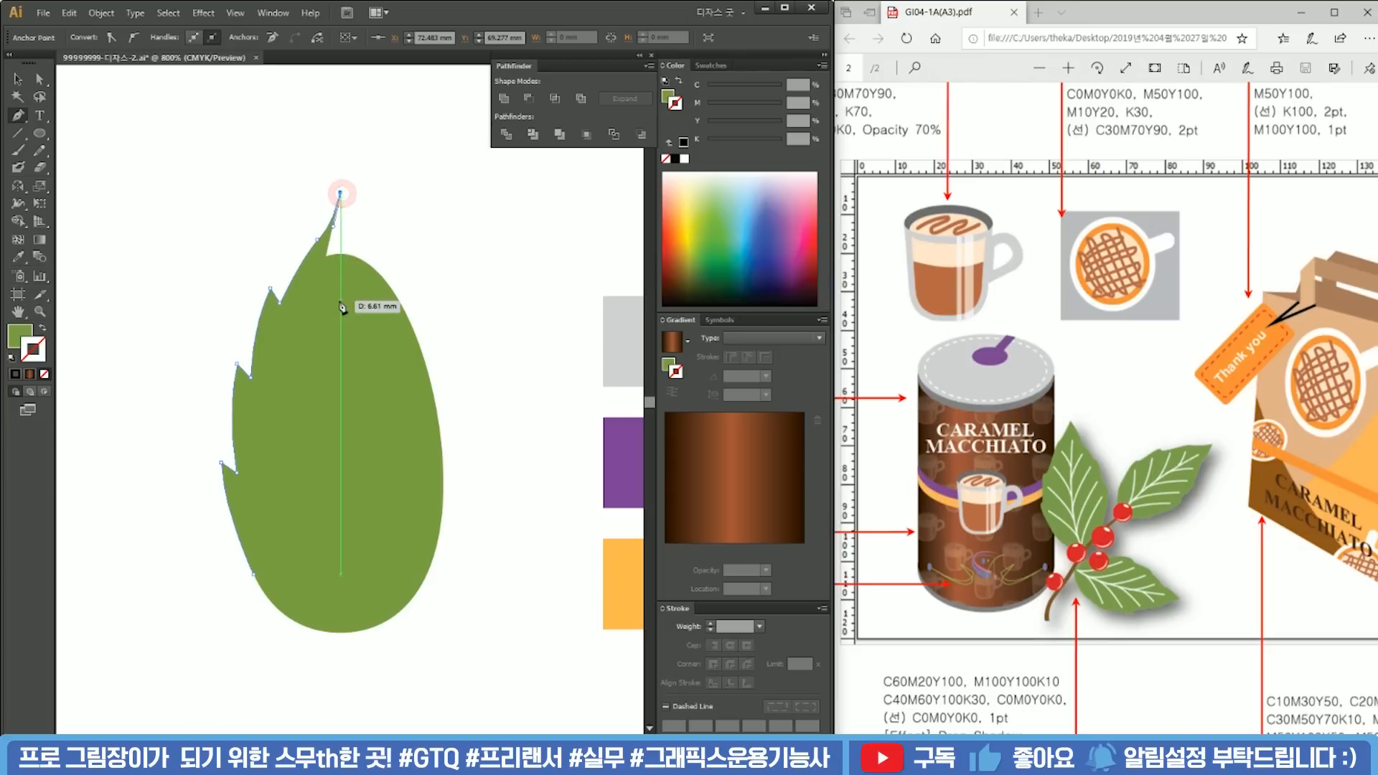
left_click(341, 253, "alt")
Step: Delete the right half of the green egg shape, leaving only the left half of the leaf
scroll(372, 295, "down", 2)
left_click_drag(393, 359, 369, 359)
key("a")
left_click_drag(382, 240, 264, 501)
left_click(386, 489)
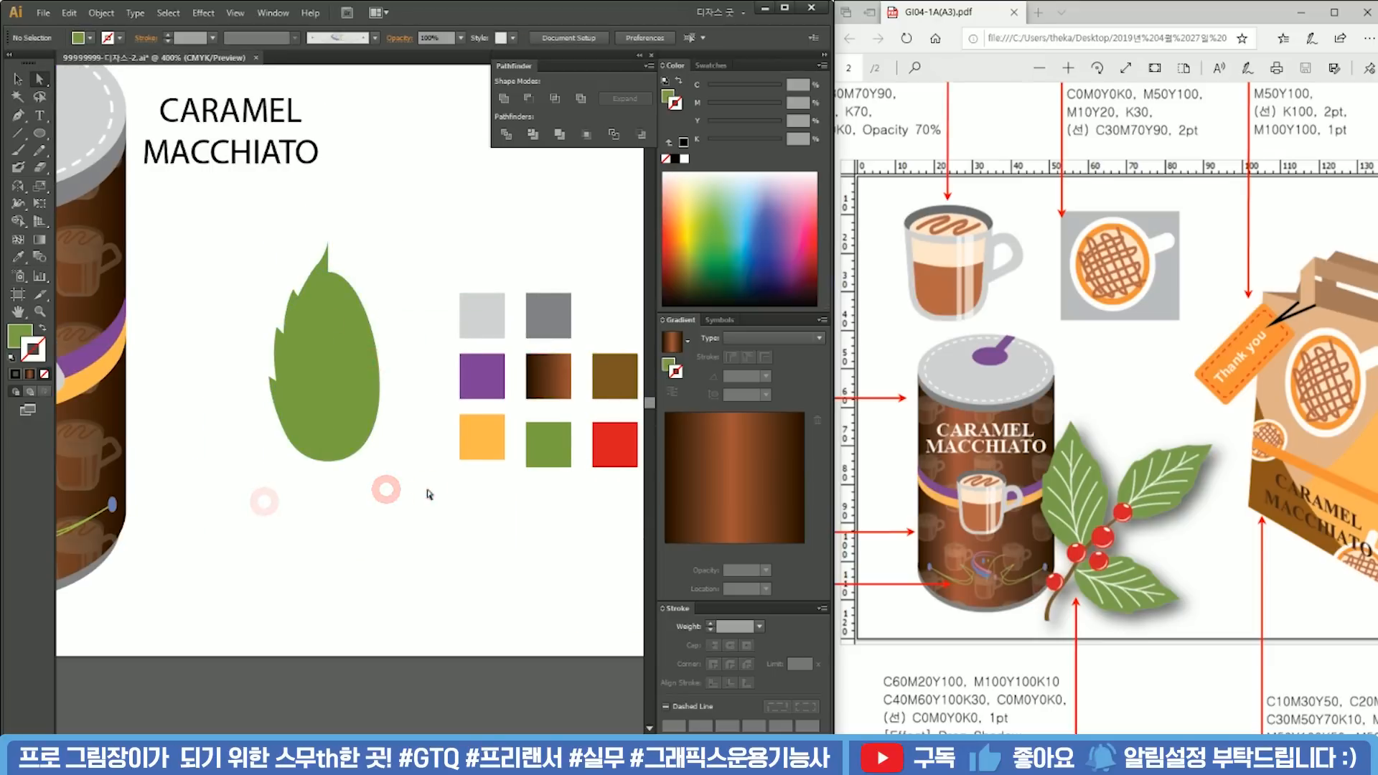
left_click(373, 285)
key("Delete")
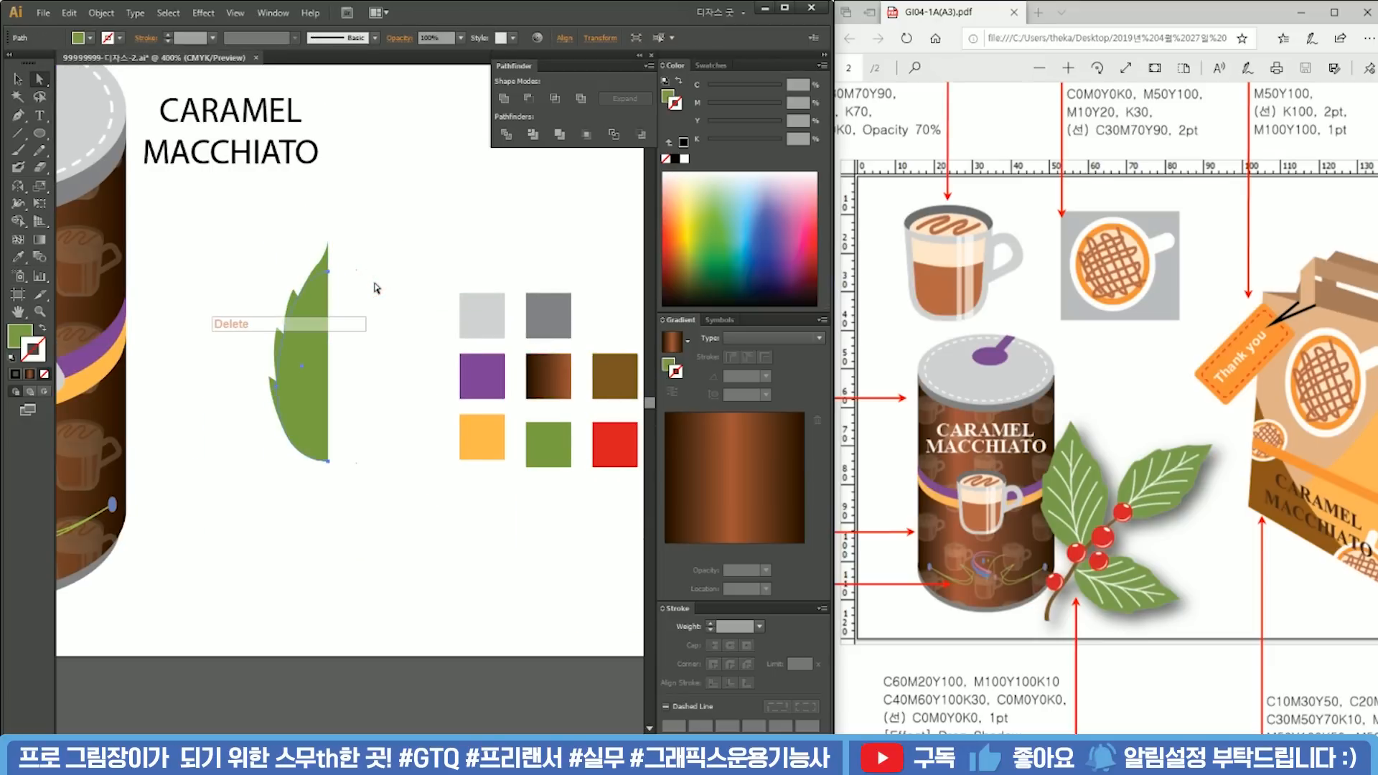
Step: Duplicate the half leaf to the right and reflect the copy left to right
key("v")
left_click_drag(377, 239, 237, 499)
left_click_drag(315, 370, 381, 356)
right_click(381, 357)
mouse_move(457, 547)
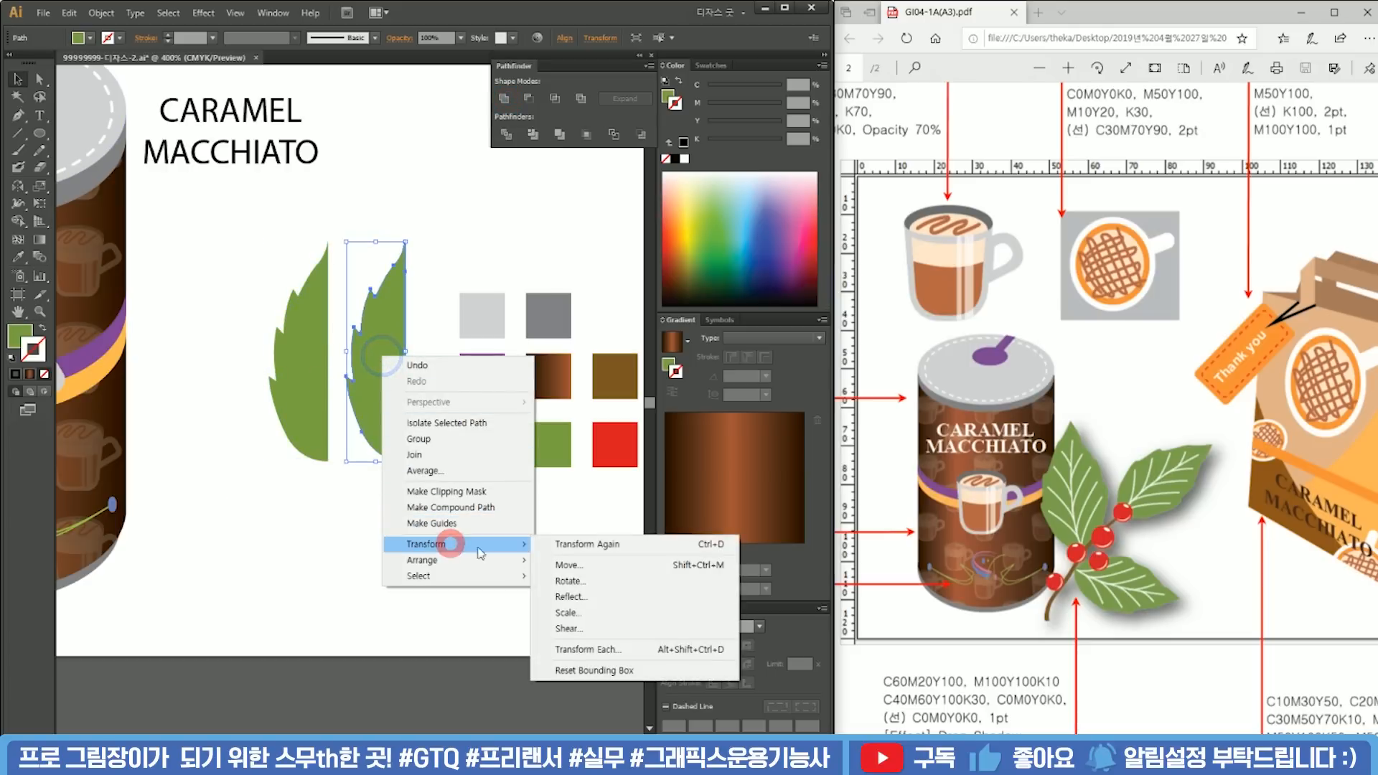
left_click(600, 597)
left_click(361, 472)
left_click(423, 288)
Step: Move the mirrored half flush against the original half along the leaf's center line
left_click_drag(369, 342, 352, 340)
scroll(327, 220, "up", 4)
left_click(437, 301)
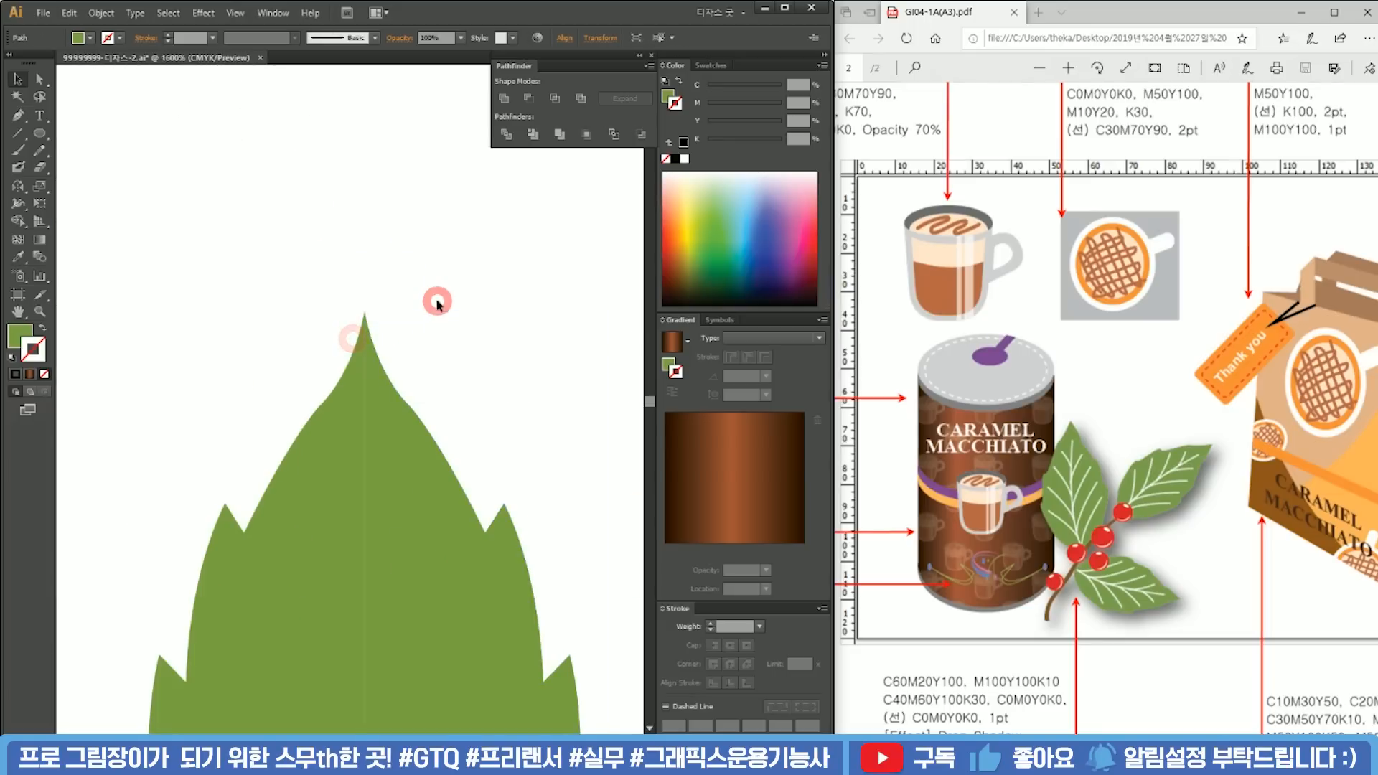
left_click_drag(437, 302, 452, 221)
scroll(460, 289, "down", 1)
left_click_drag(447, 281, 430, 502)
scroll(406, 354, "up", 3)
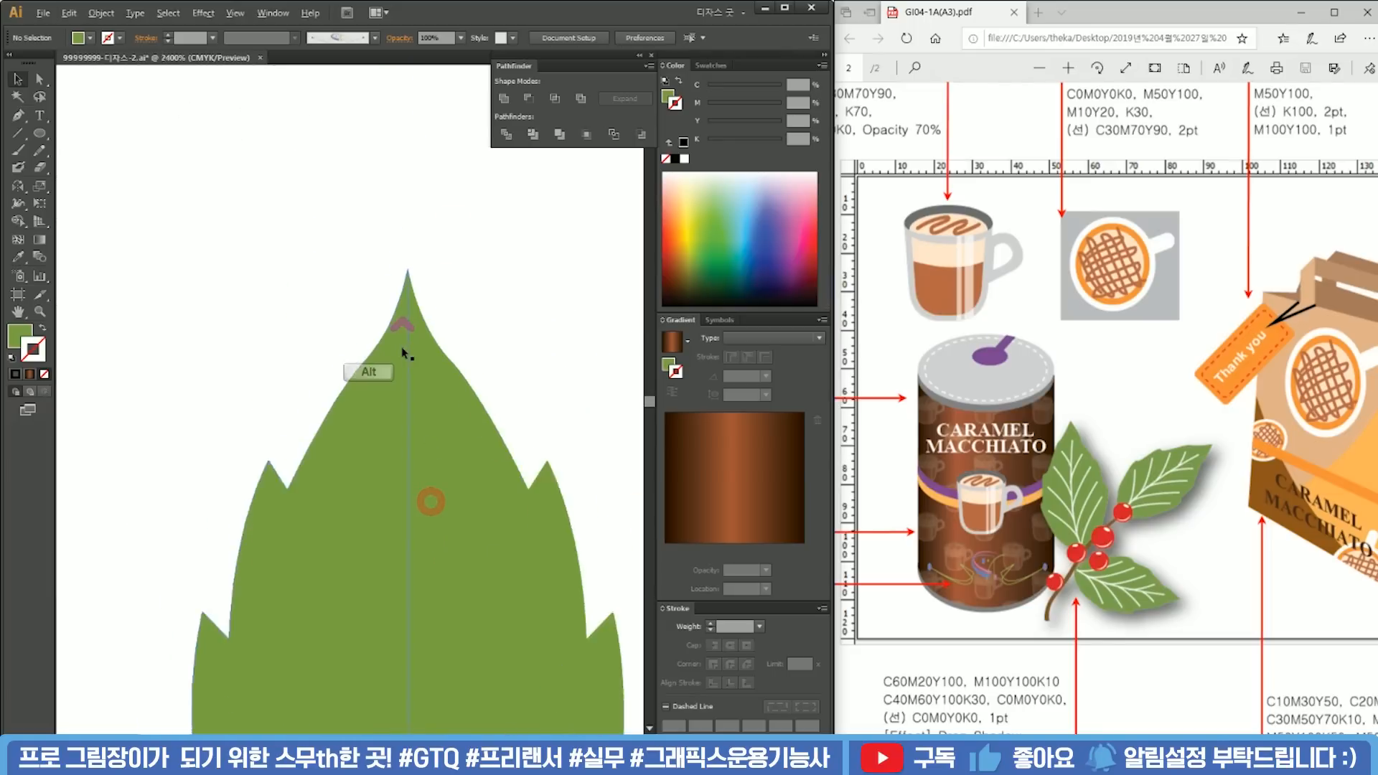
left_click_drag(468, 446, 464, 446)
left_click(505, 289)
Step: Adjust the anchor point at the leaf tip so the two halves meet in a single point
key("a")
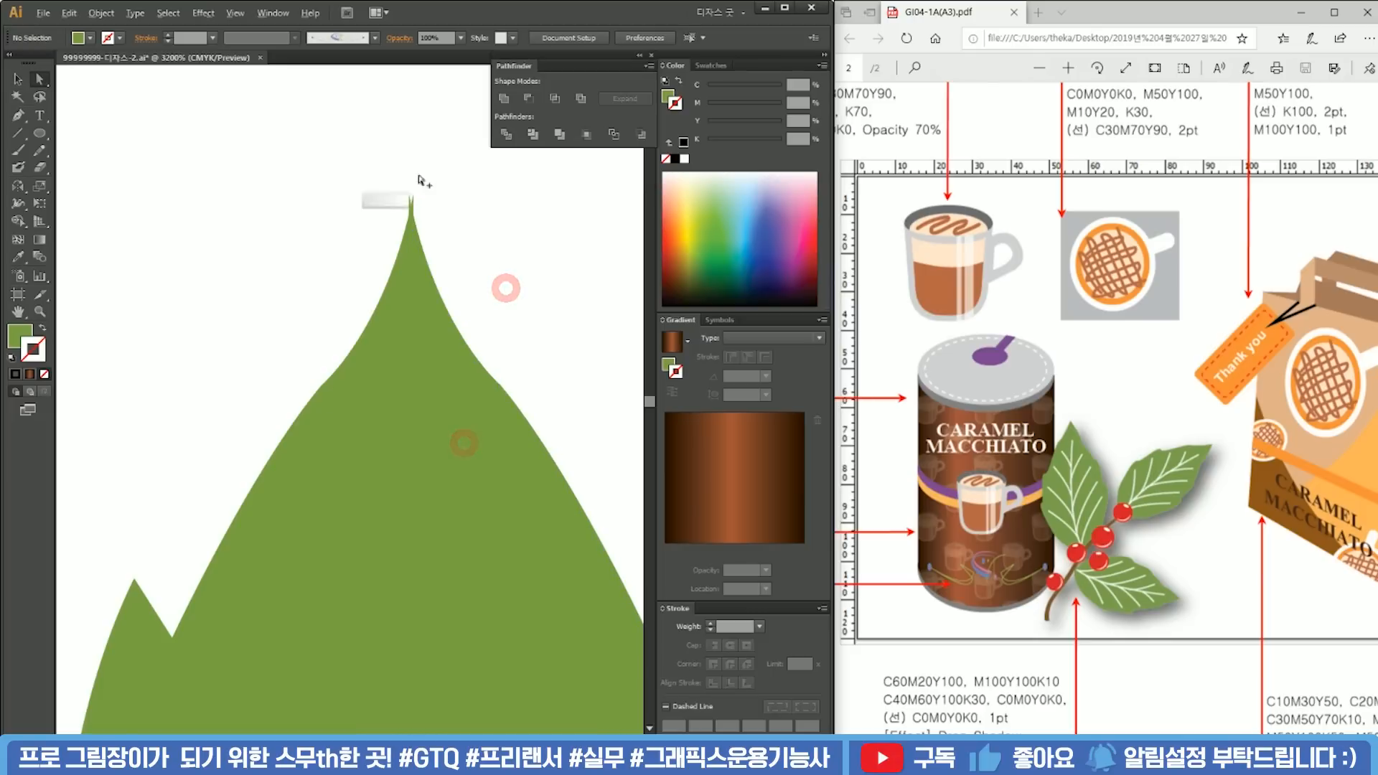
scroll(425, 177, "up", 1)
left_click_drag(381, 223, 390, 221)
left_click(434, 234)
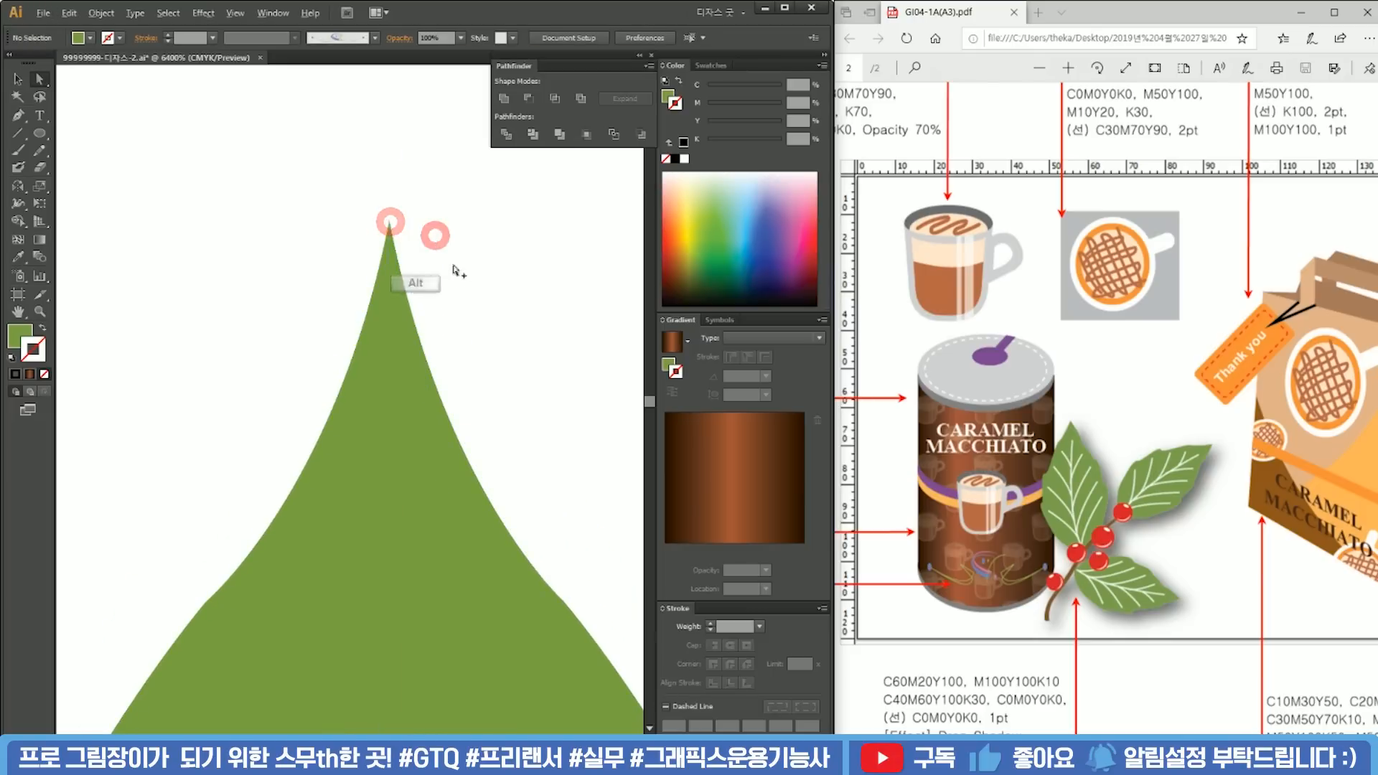
Step: Select both leaf halves and unite them into one shape
scroll(462, 291, "down", 4)
left_click_drag(512, 598, 464, 418)
scroll(522, 434, "down", 1)
left_click_drag(566, 363, 426, 460)
left_click(506, 105)
left_click(384, 388)
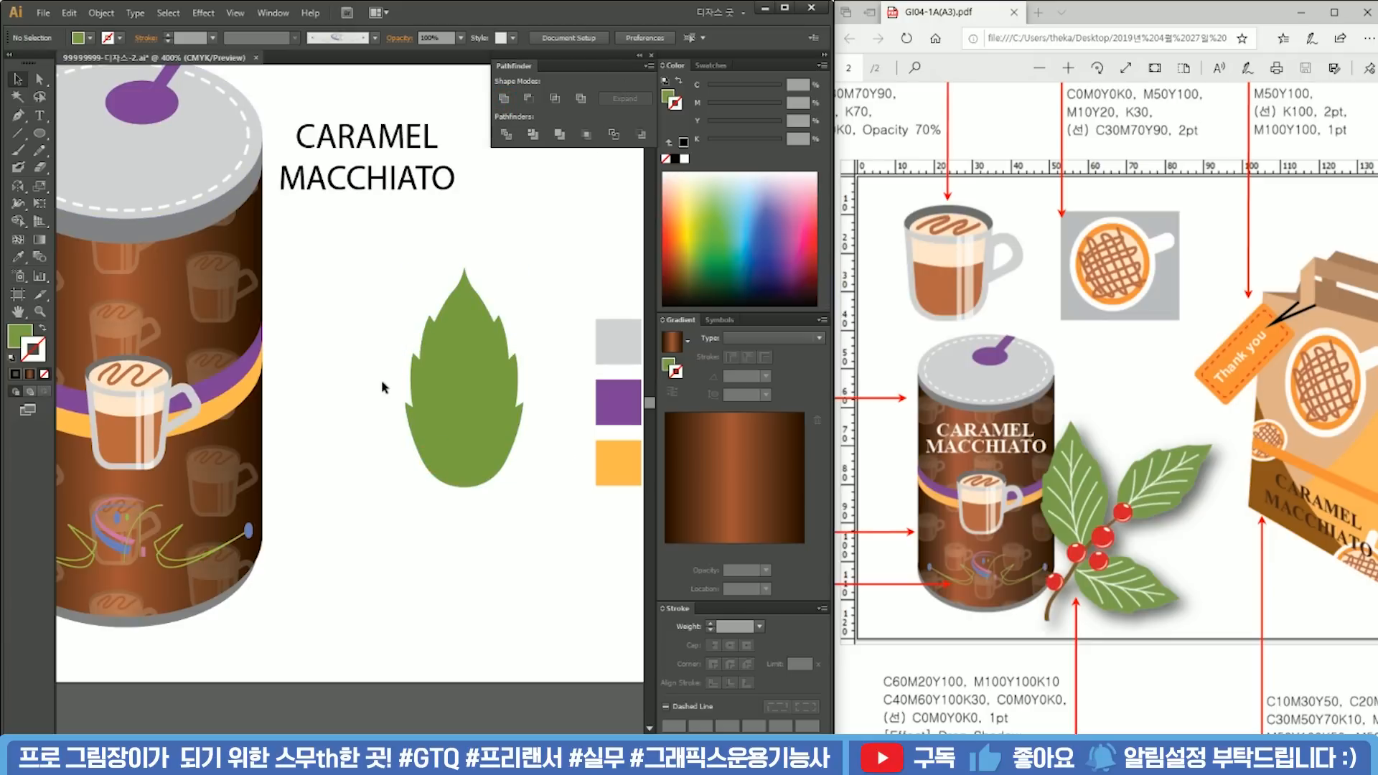
Step: Move the green leaf slightly to the left, away from the color swatches
left_click(467, 418)
left_click_drag(488, 425, 429, 426)
left_click(572, 411)
Step: Paint a center vein with the Paintbrush from the leaf's base up to near its tip and select the stroke
left_click(426, 427)
key("b")
left_click(498, 483, "ctrl")
scroll(424, 393, "up", 1)
scroll(409, 513, "up", 1)
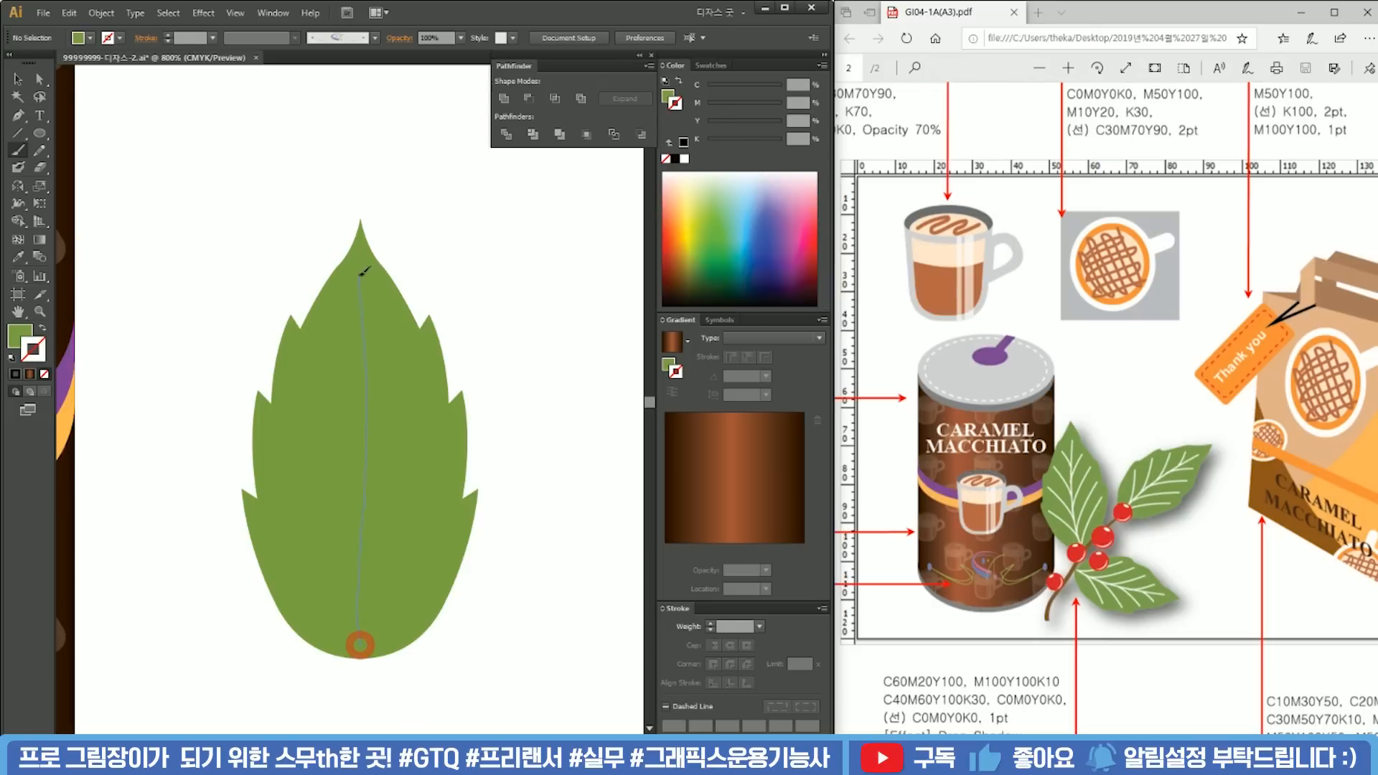
left_click_drag(360, 276, 357, 276)
key("v")
left_click(369, 434)
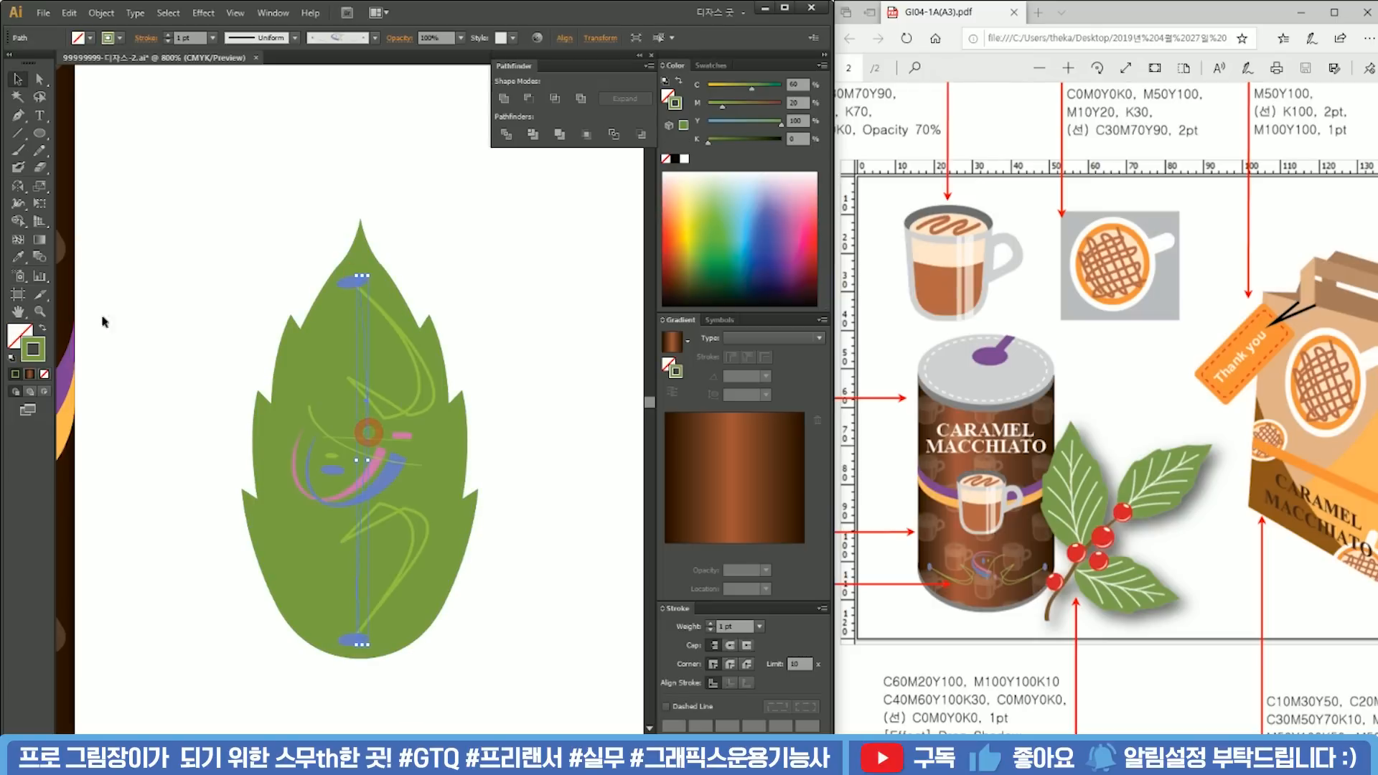
Step: Apply the Basic brush to the leaf's center vein and set its stroke color to white
left_click(317, 39)
left_click_drag(372, 98, 375, 80)
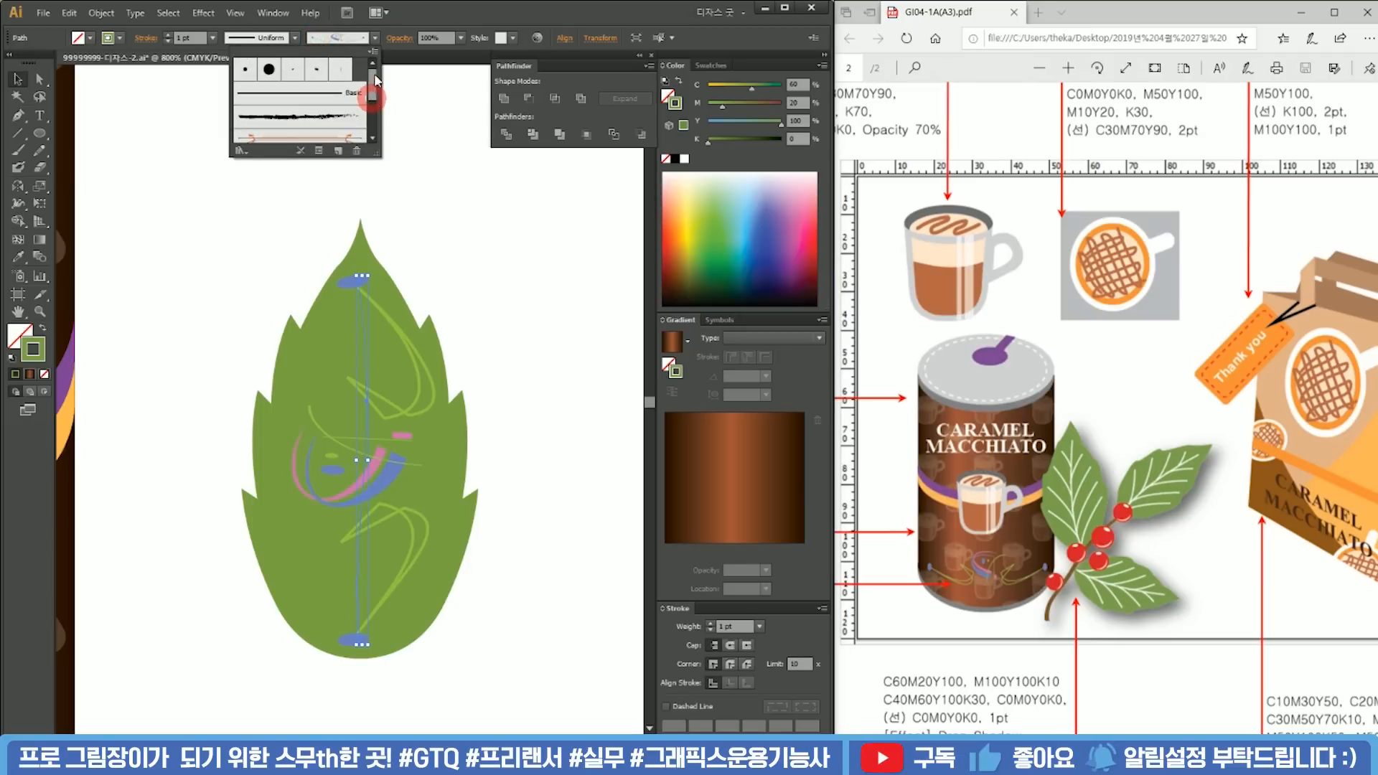
left_click(326, 91)
left_click(508, 349)
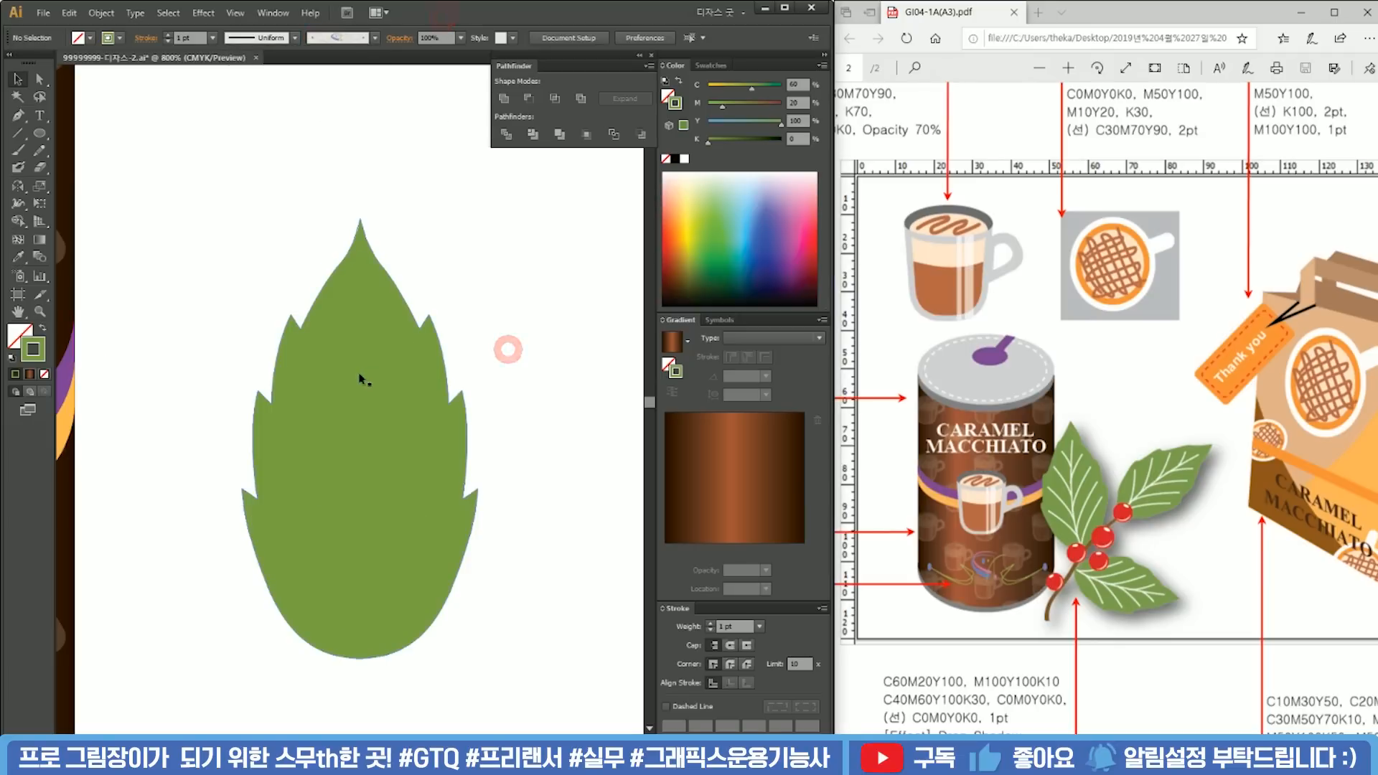
left_click(366, 376)
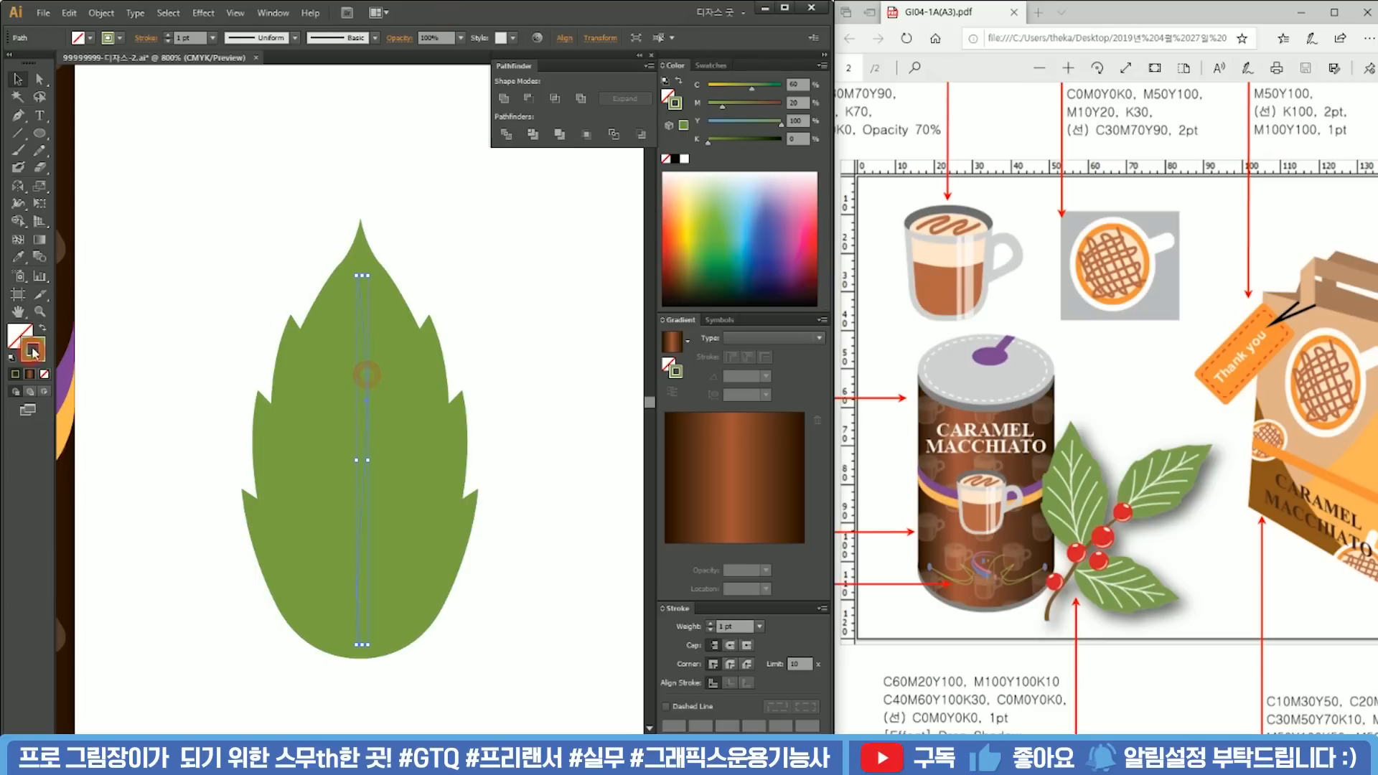
left_click(684, 159)
left_click(544, 391)
Step: Paint four curved side veins with the Paintbrush from the leaf's left edge to the center vein
left_click_drag(391, 521, 436, 380)
key("p")
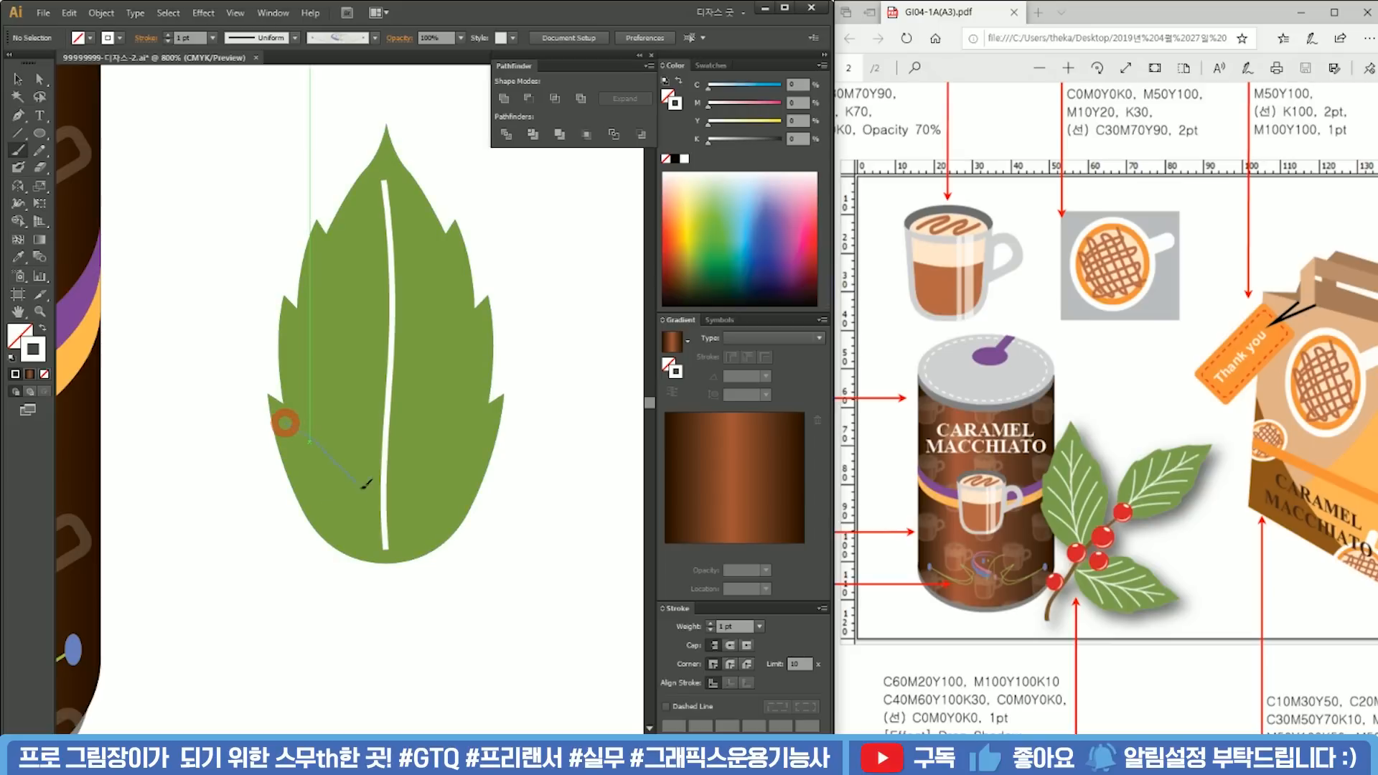
left_click(386, 532)
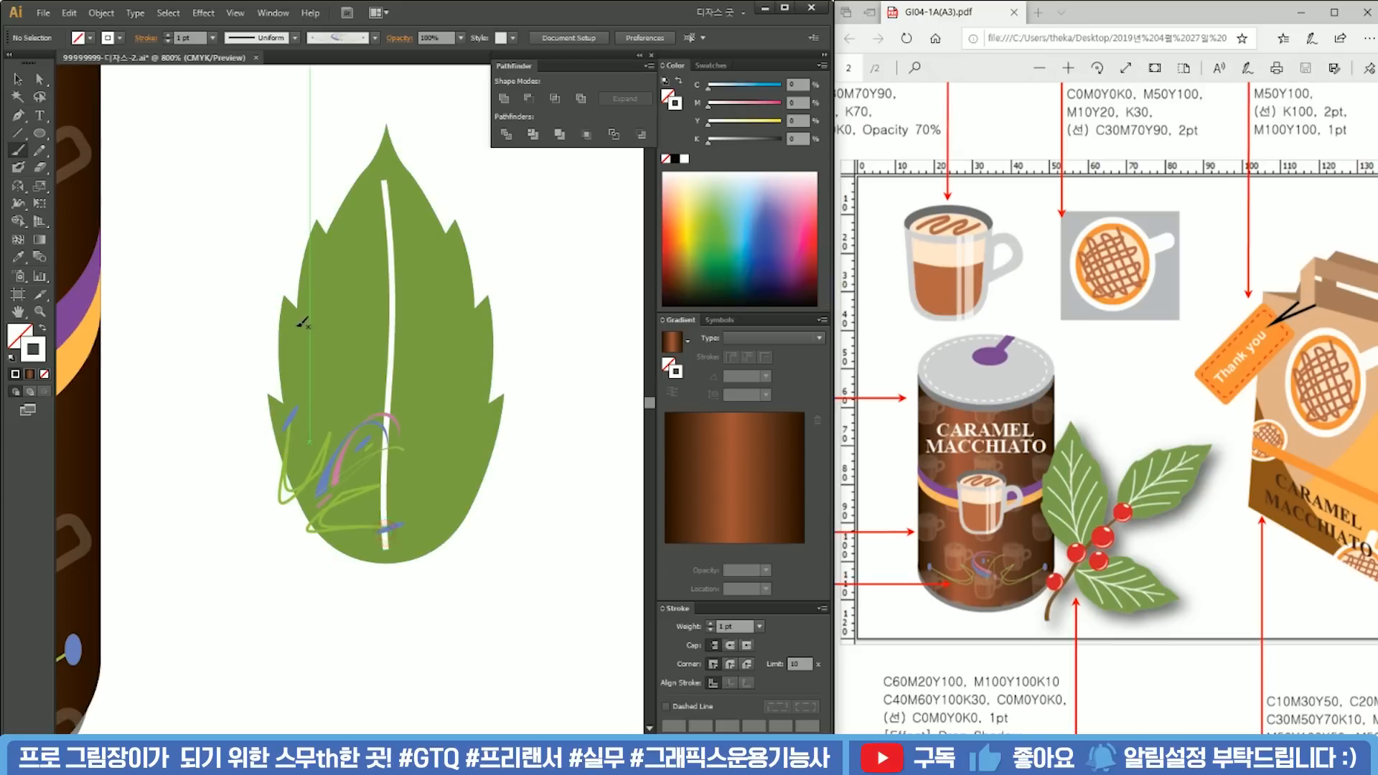
key("ctrl+z")
left_click_drag(384, 458, 382, 477)
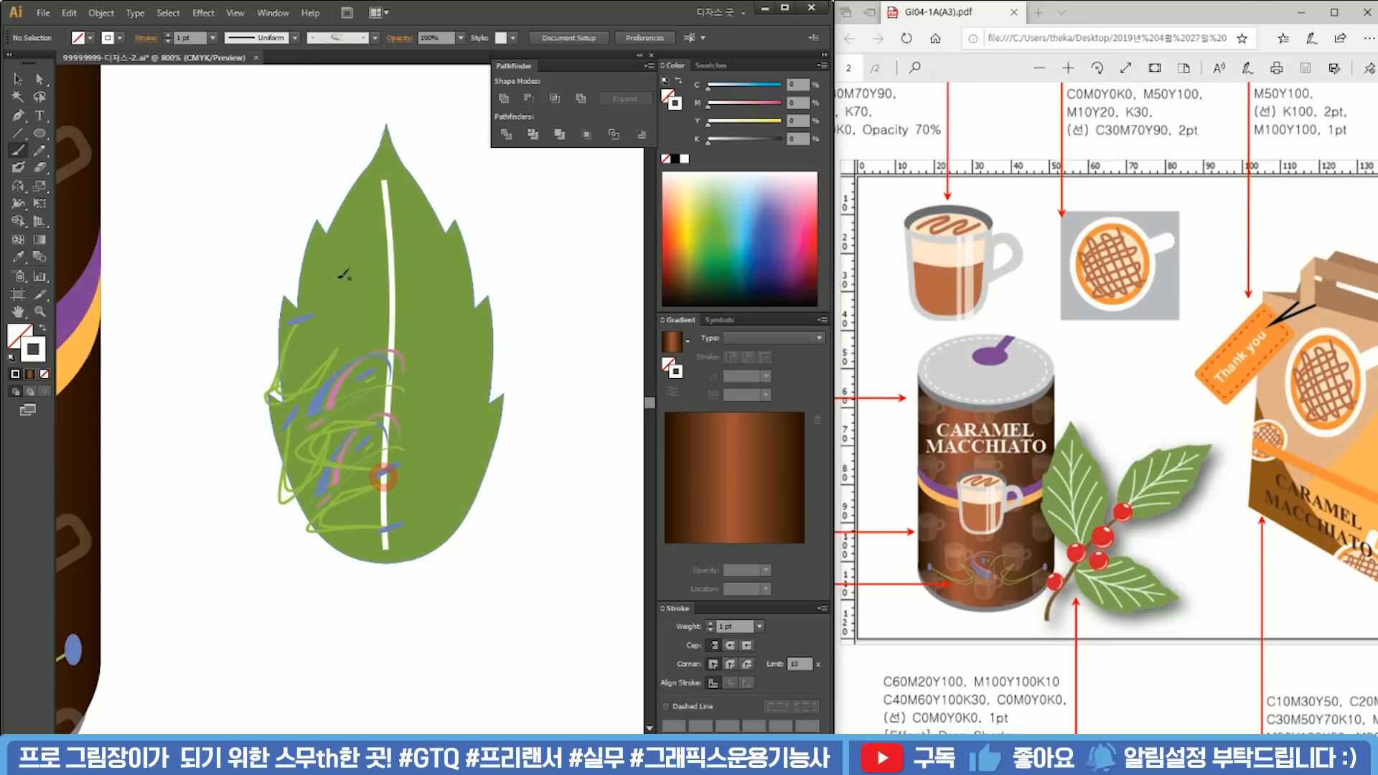
left_click_drag(397, 336, 393, 344)
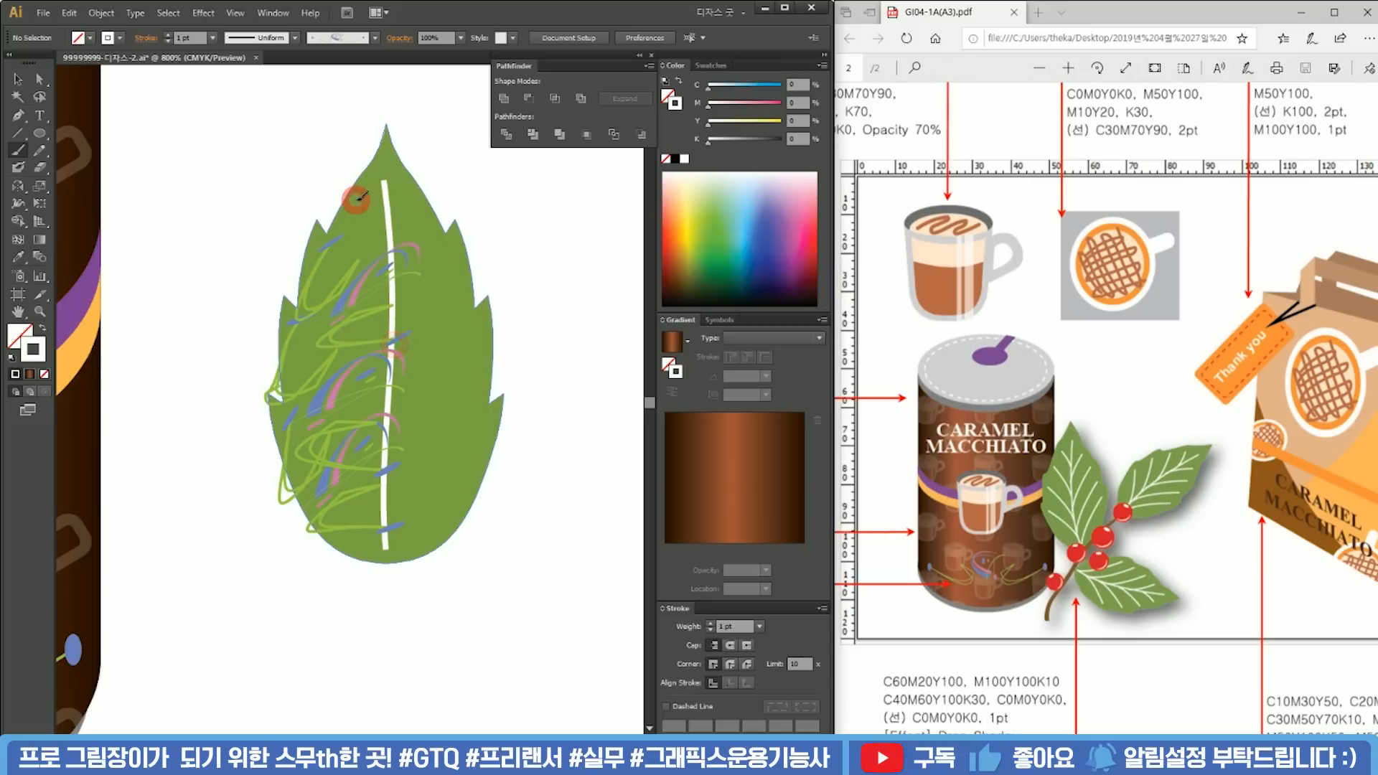
left_click_drag(393, 240, 396, 248)
Step: Select the four side veins without the leaf and center vein, and apply the Basic brush to them
key("v")
left_click_drag(292, 148, 509, 609)
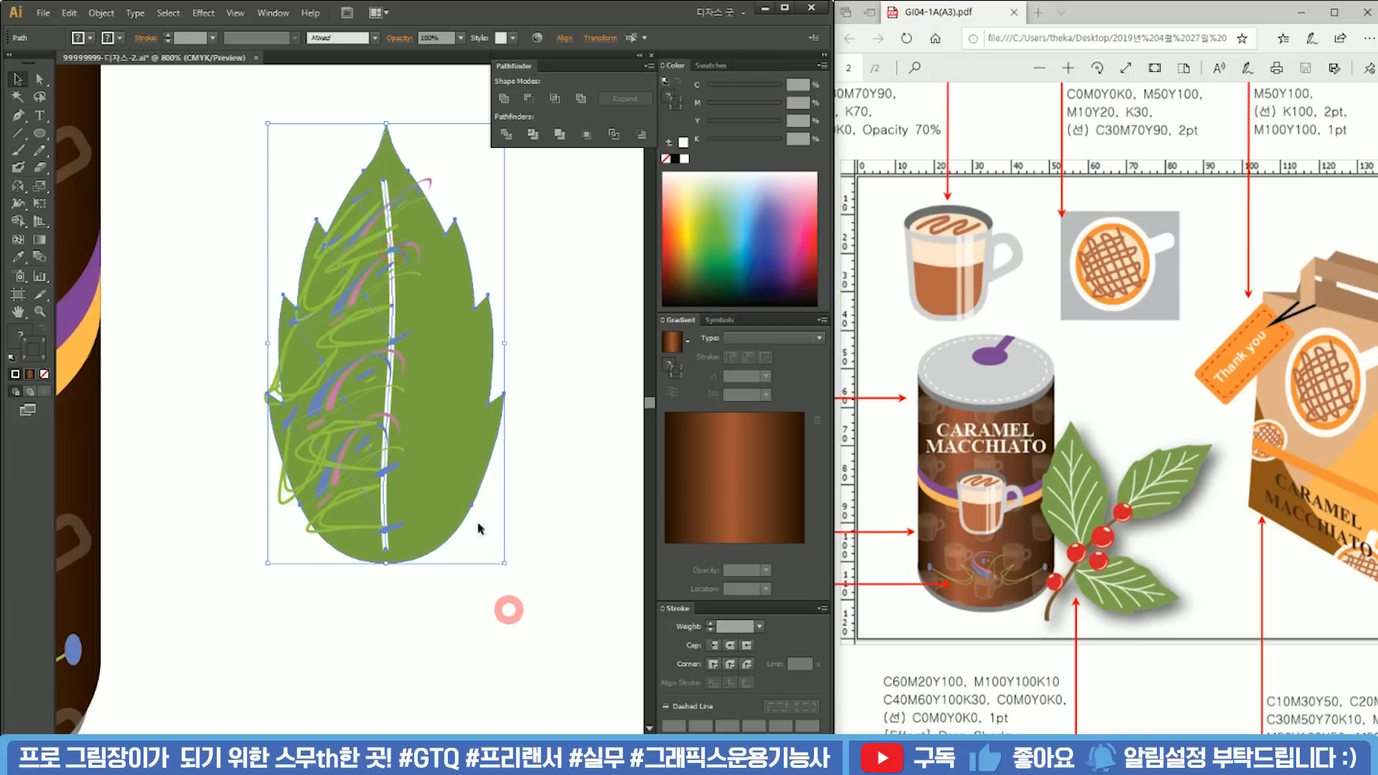
left_click(386, 505, "shift")
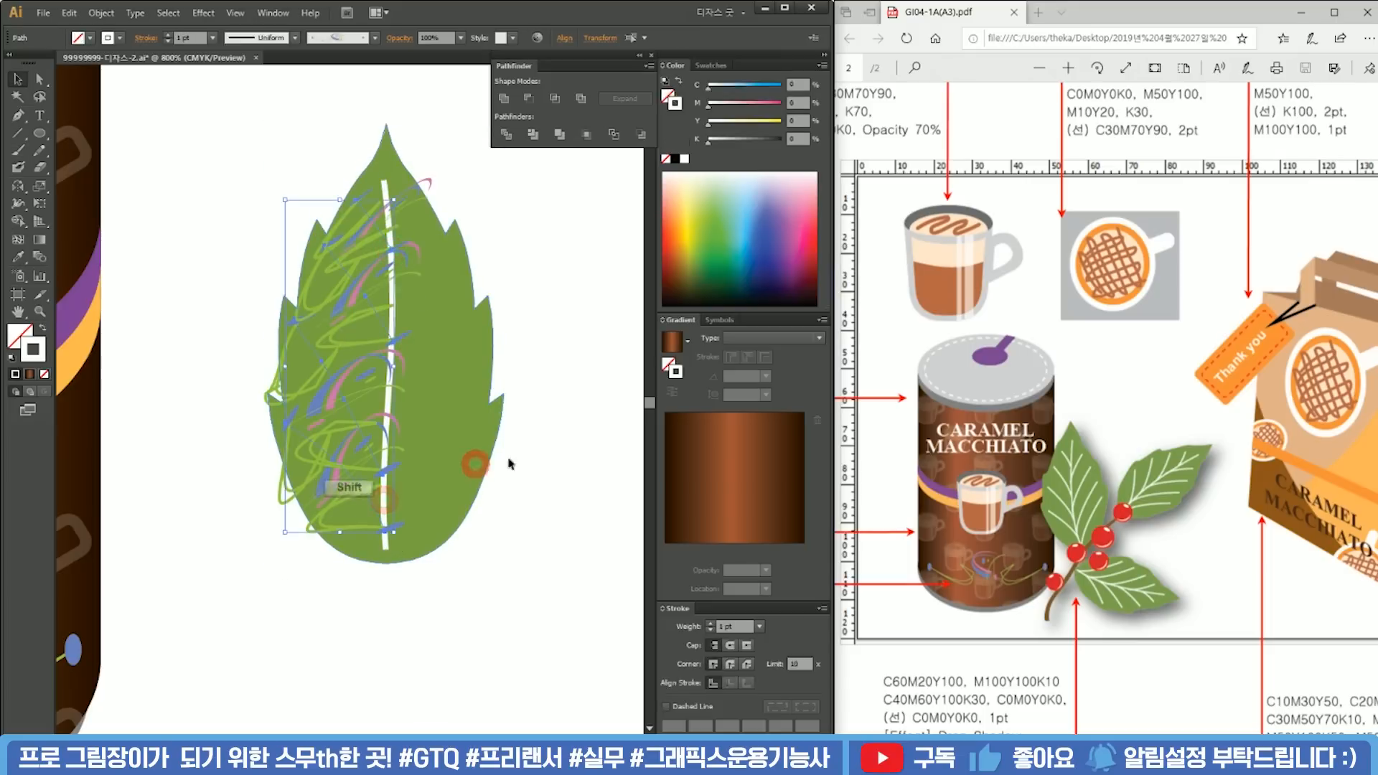
left_click(341, 38)
left_click(333, 65)
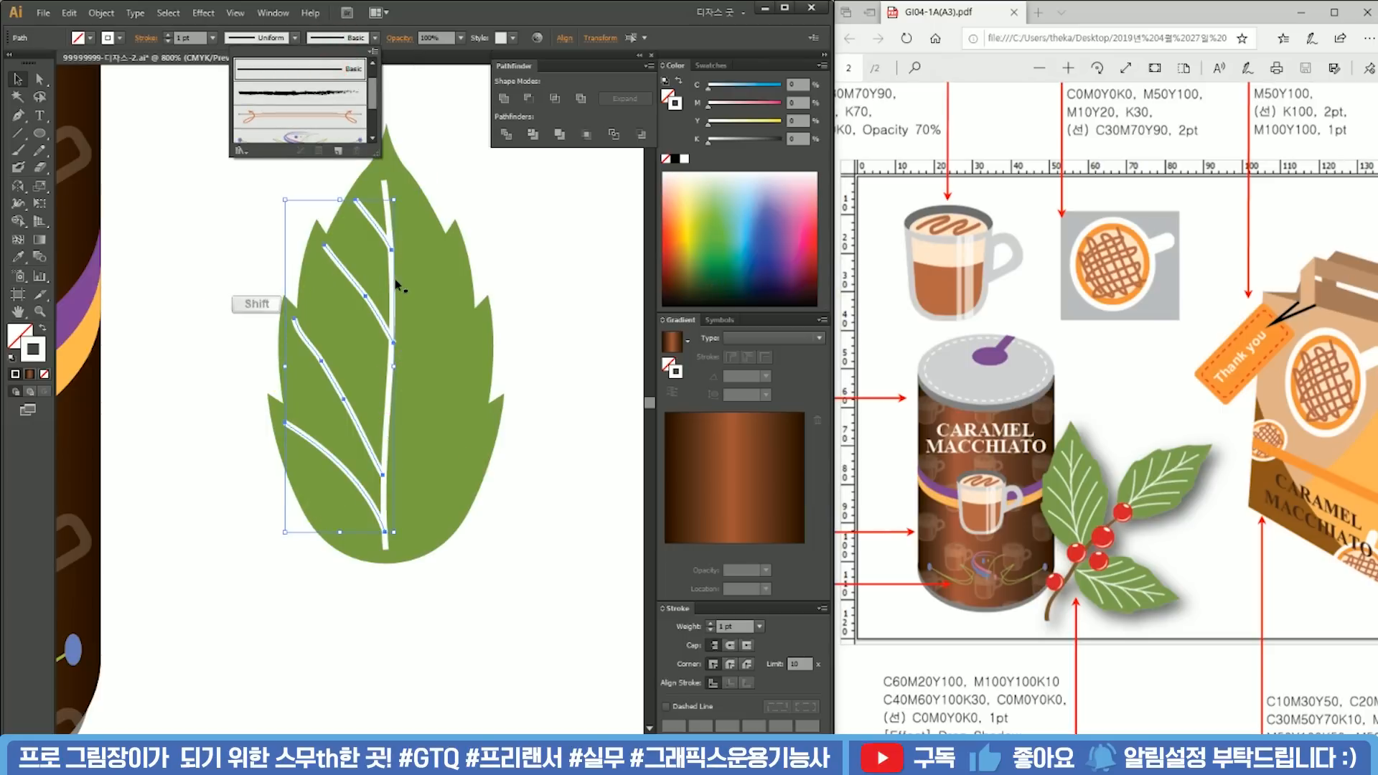
left_click(559, 300)
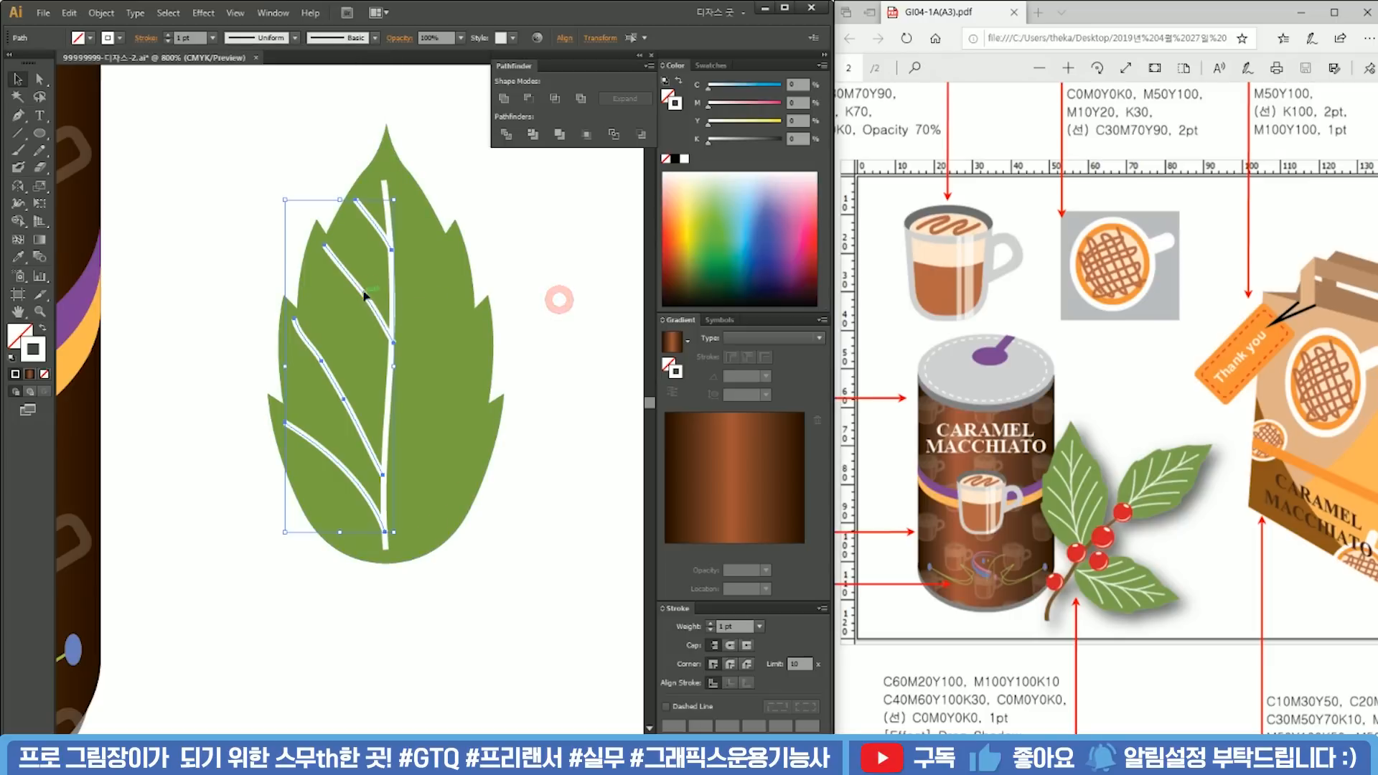
Step: Copy the four side veins to the leaf's right half and mirror the copies horizontally
left_click_drag(358, 289, 481, 293, "alt")
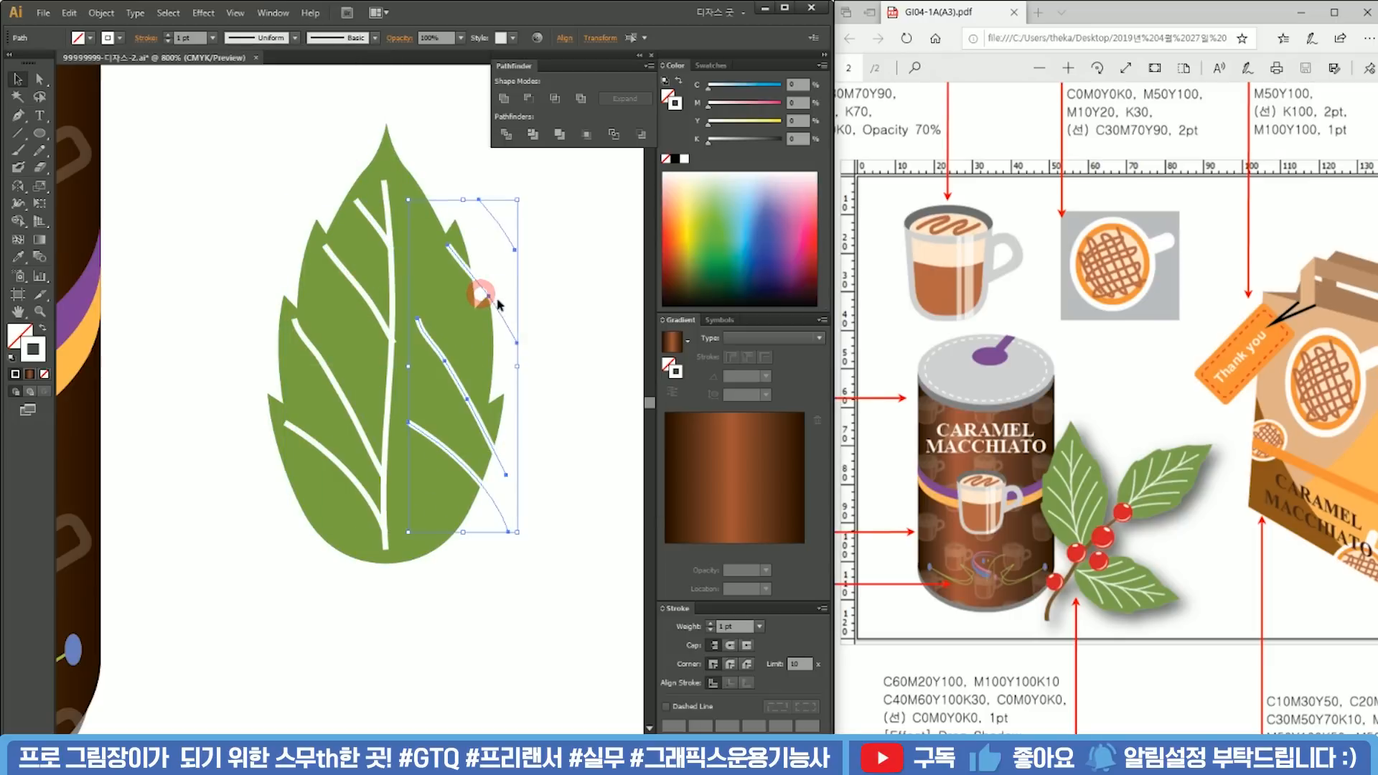
right_click(496, 298)
mouse_move(606, 472)
left_click(710, 521)
left_click(447, 292)
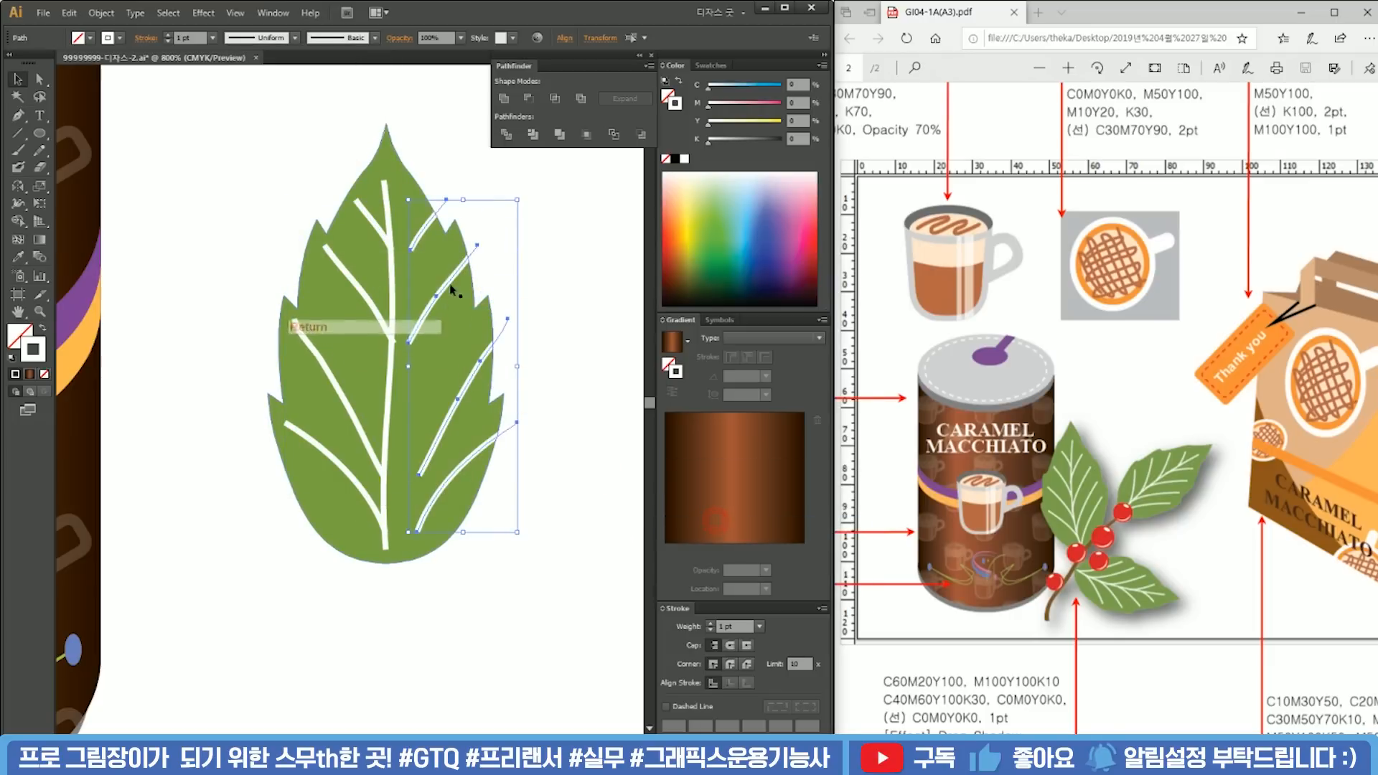
Step: Move the mirrored side veins toward the center vein and adjust them individually to fit the right half of the leaf
left_click_drag(450, 287, 433, 304)
left_click(555, 283)
left_click_drag(455, 393, 435, 392)
left_click(518, 533)
left_click_drag(415, 515, 400, 514)
mouse_move(491, 416)
left_mouse_down()
mouse_move(478, 438)
mouse_move(497, 422)
left_mouse_up()
left_click_drag(403, 520, 396, 520)
Step: Give all the leaf veins round caps and round corner joins
left_click_drag(521, 582, 278, 141)
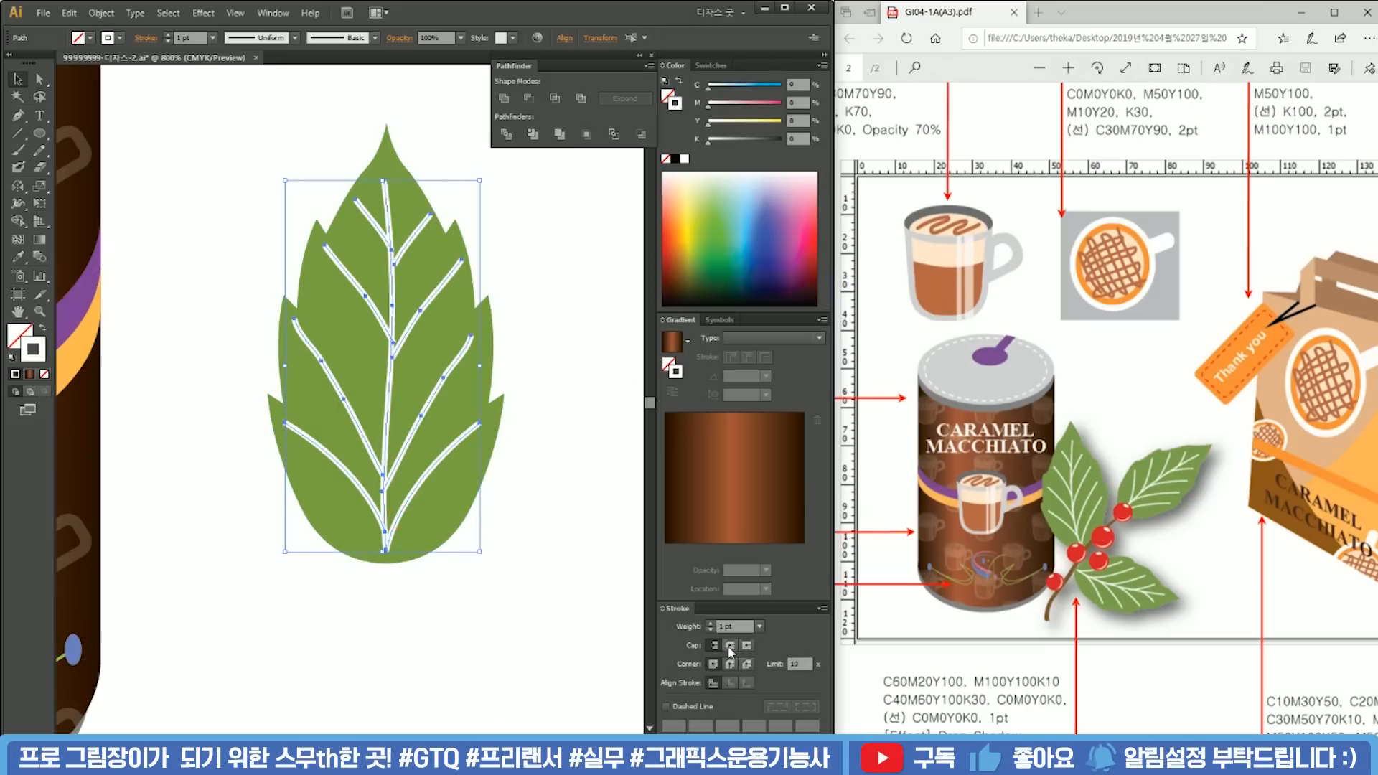
left_click(537, 420)
Step: Nudge the upper side veins on both sides so their inner ends join the center vein cleanly
scroll(390, 348, "up", 3)
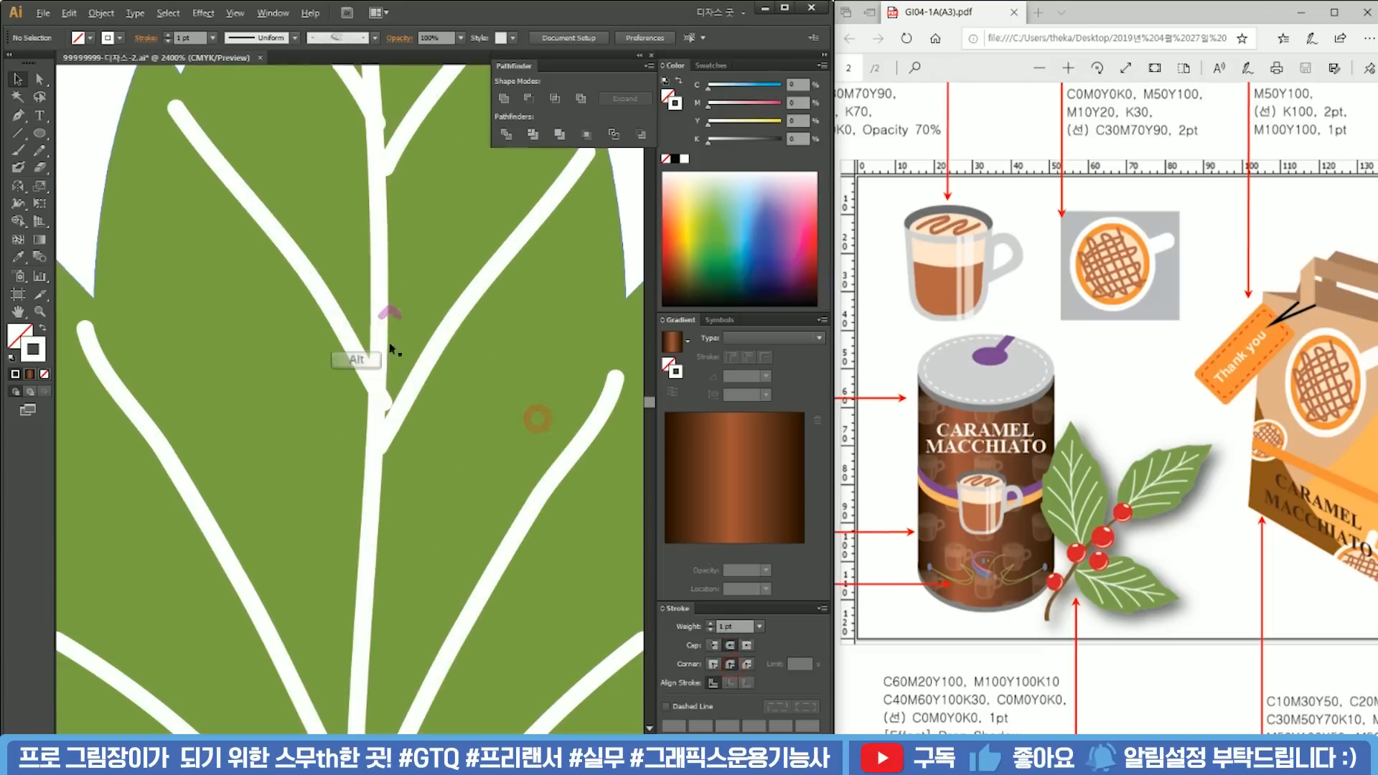
left_click(416, 388)
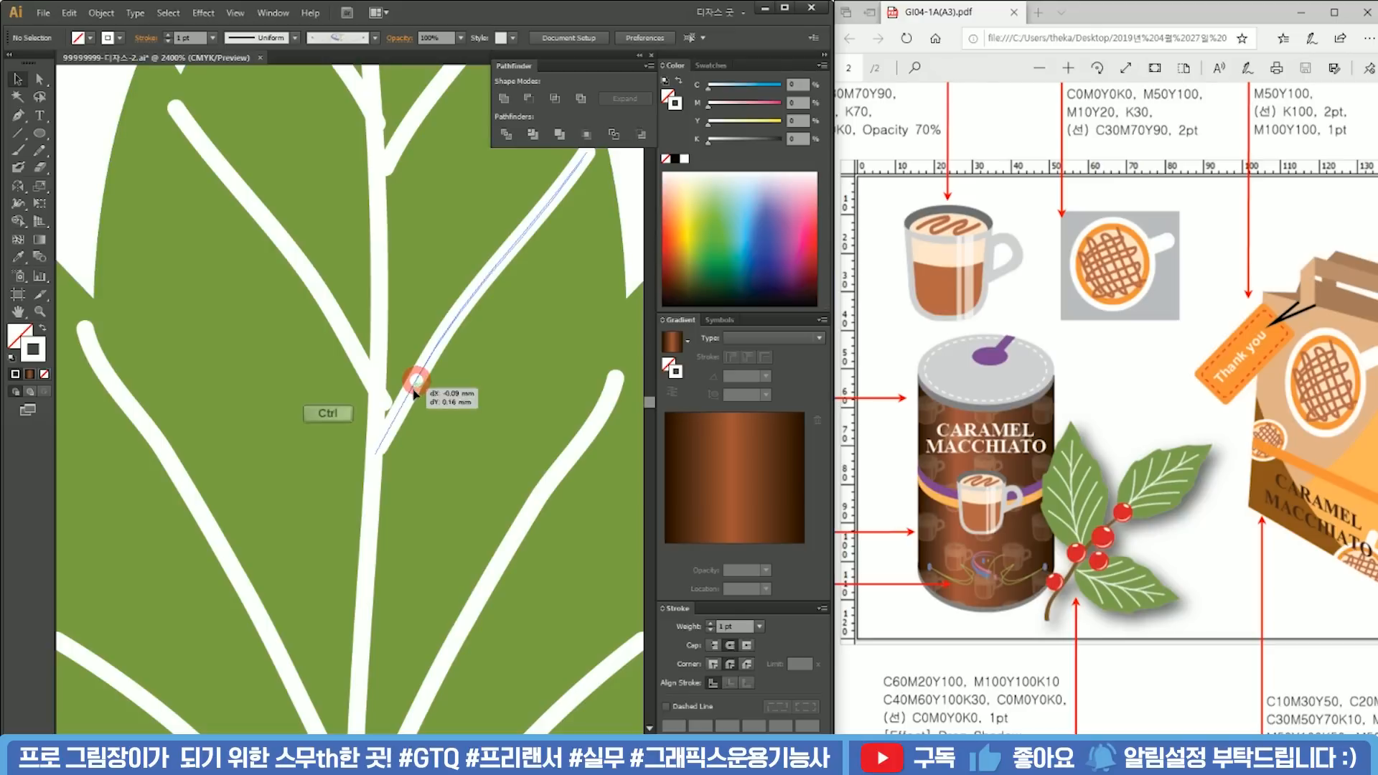
left_click(354, 358)
left_click_drag(347, 340, 403, 455)
scroll(382, 346, "down", 2)
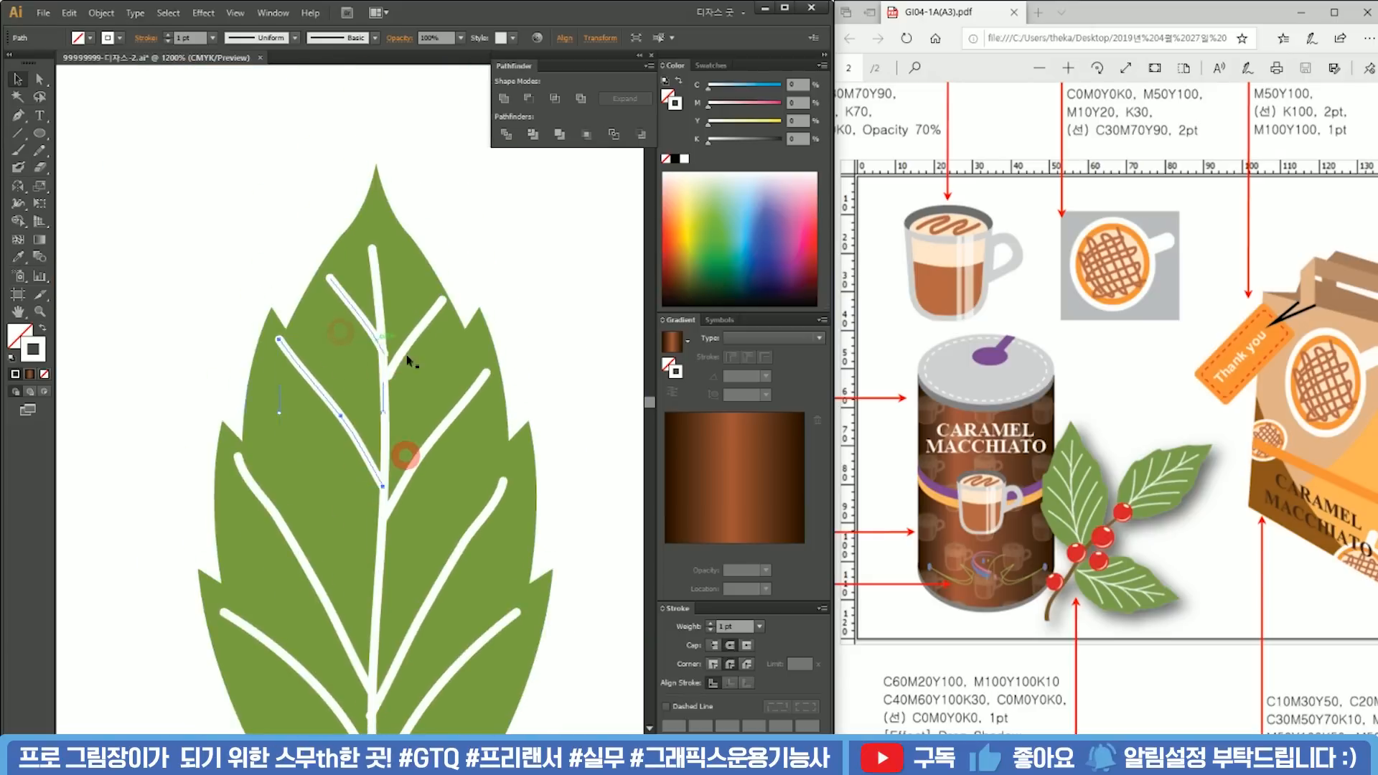
scroll(409, 356, "up", 3)
left_click_drag(432, 355, 422, 366)
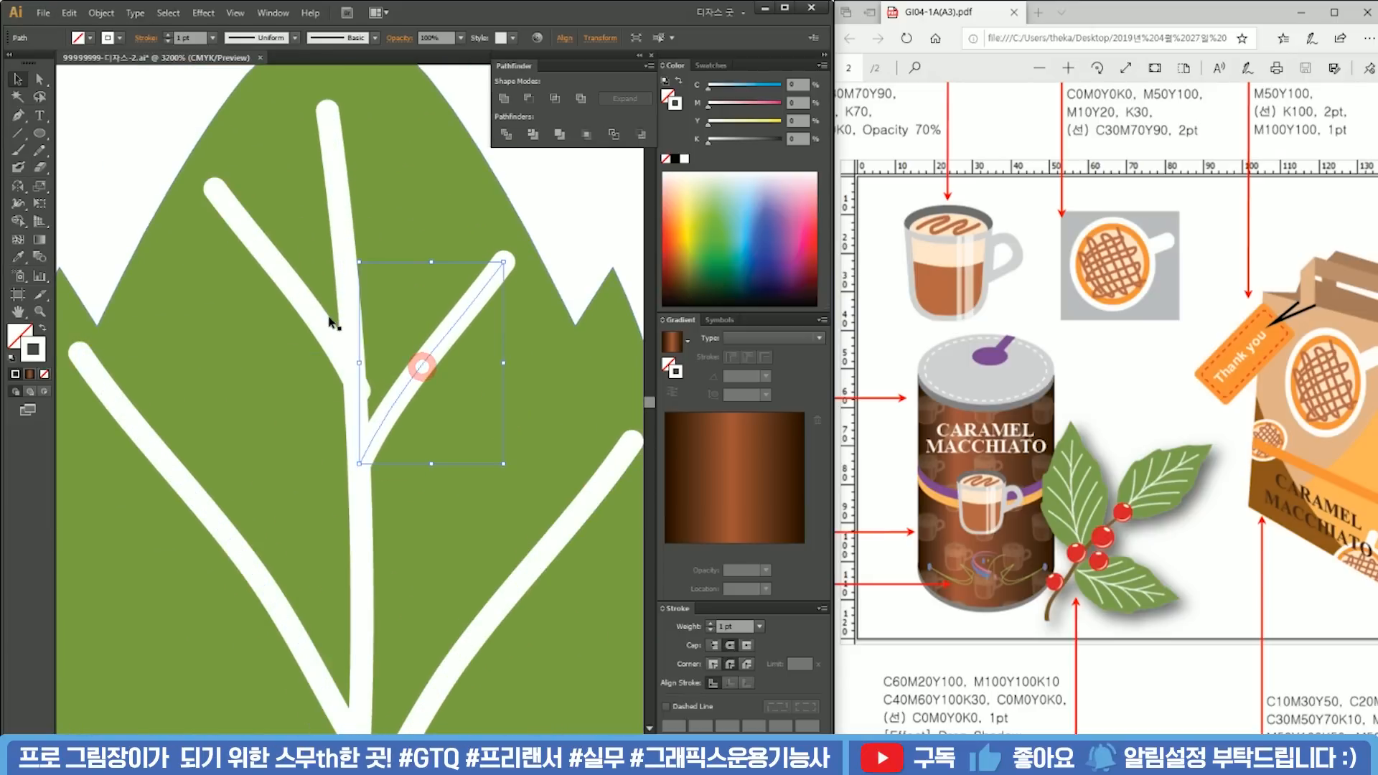
left_click_drag(320, 326, 311, 327)
left_click(571, 214)
Step: Nudge the lower side veins so their inner ends meet the center vein near the leaf's base
scroll(572, 215, "down", 4)
left_click_drag(582, 465, 486, 471)
scroll(427, 519, "up", 3)
left_click_drag(438, 417, 444, 422)
left_click(475, 551)
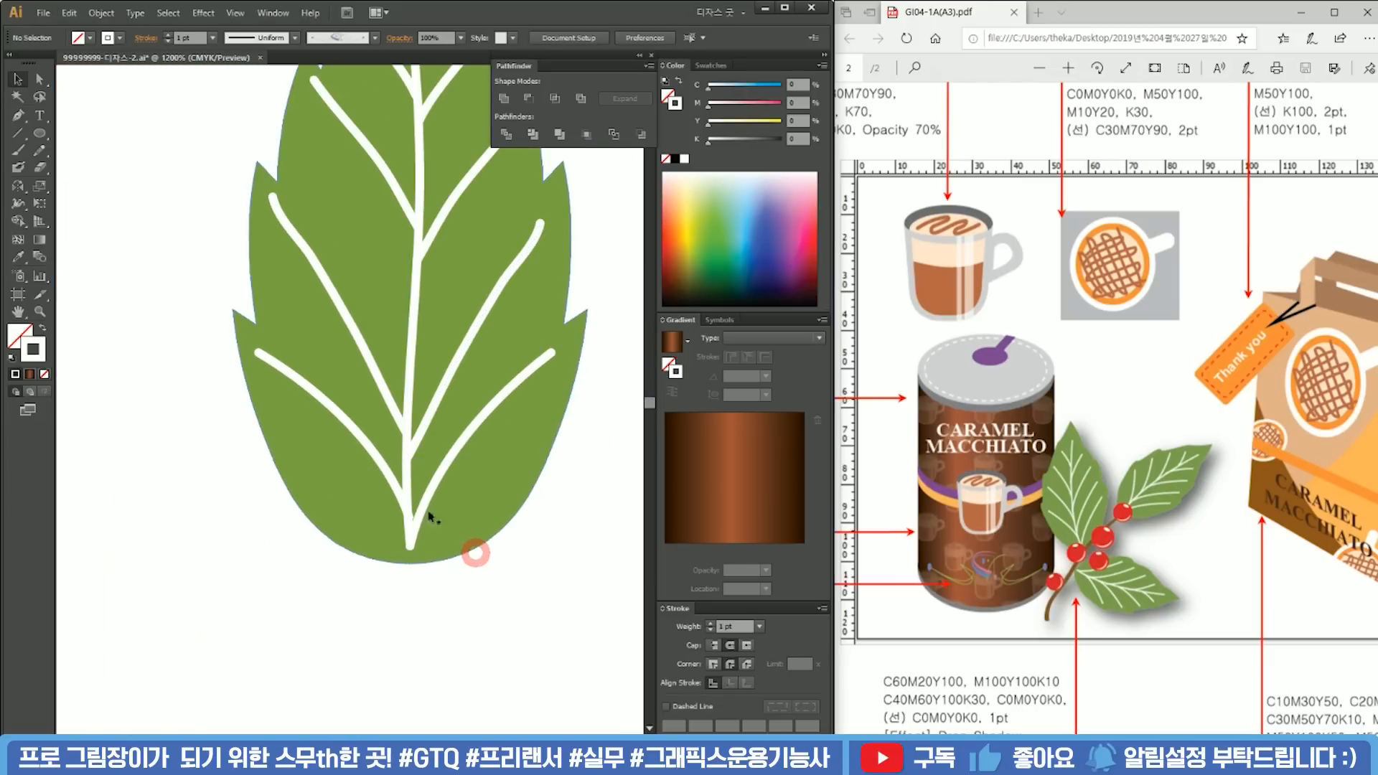
left_click(427, 503)
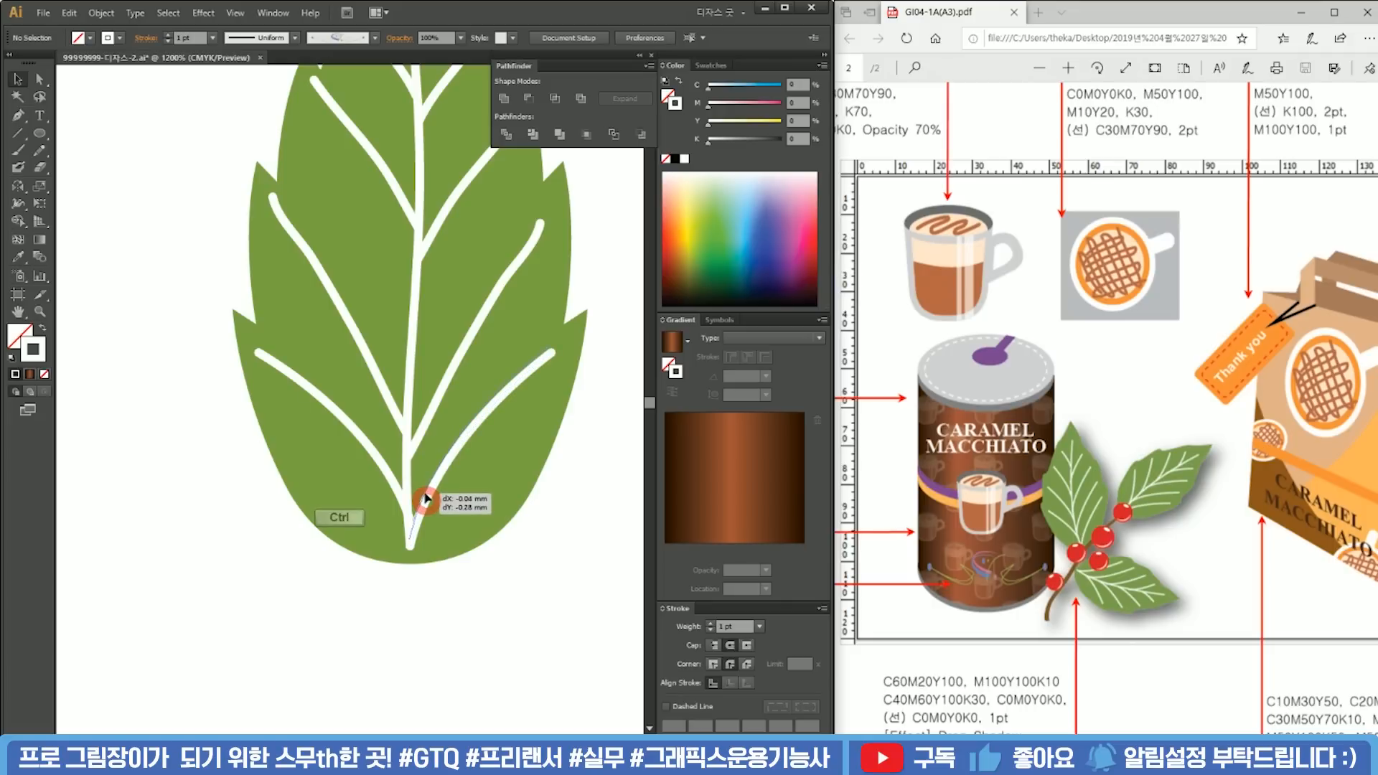
left_click_drag(385, 474, 386, 472)
left_click(493, 590)
Step: Select all the veins without the leaf, expand their strokes and unite them into one shape
scroll(503, 590, "down", 3)
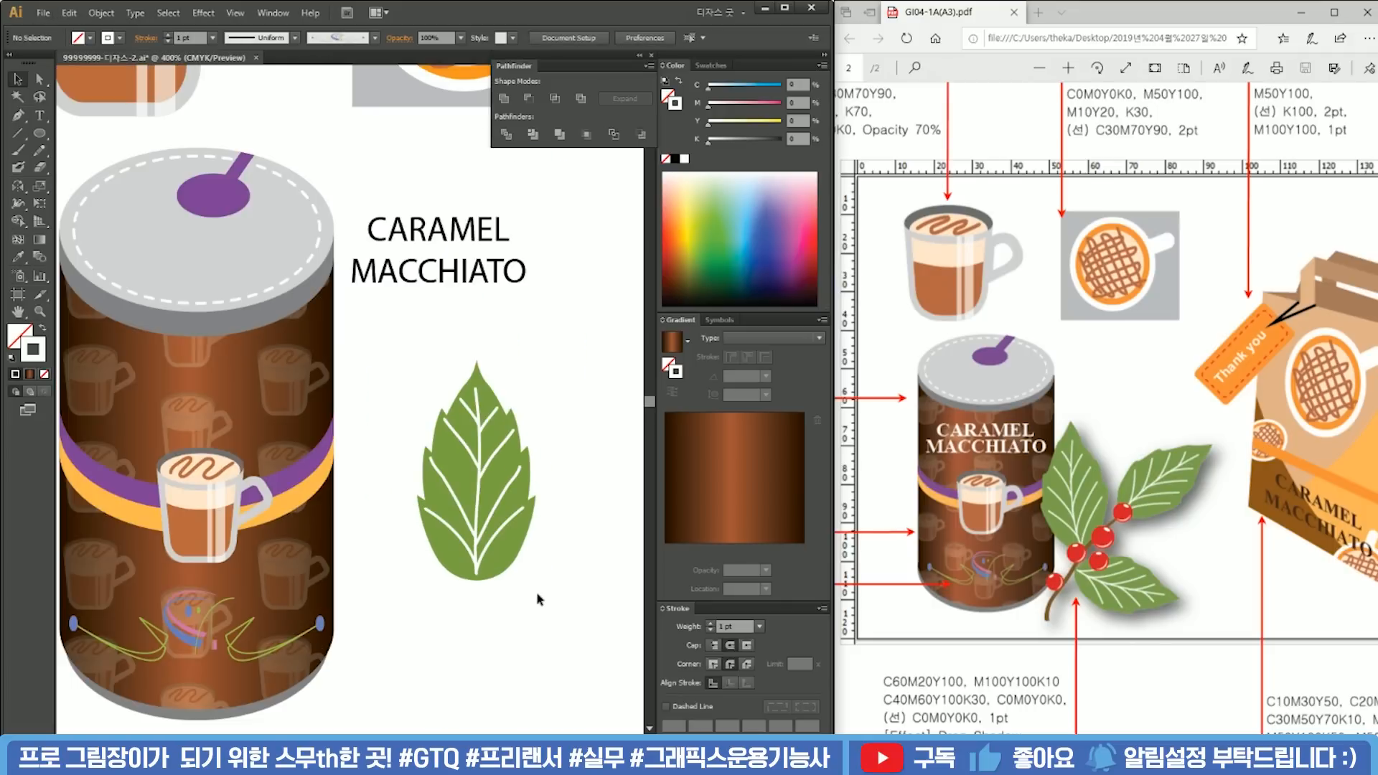
left_click_drag(536, 592, 422, 354)
left_click(470, 481, "shift")
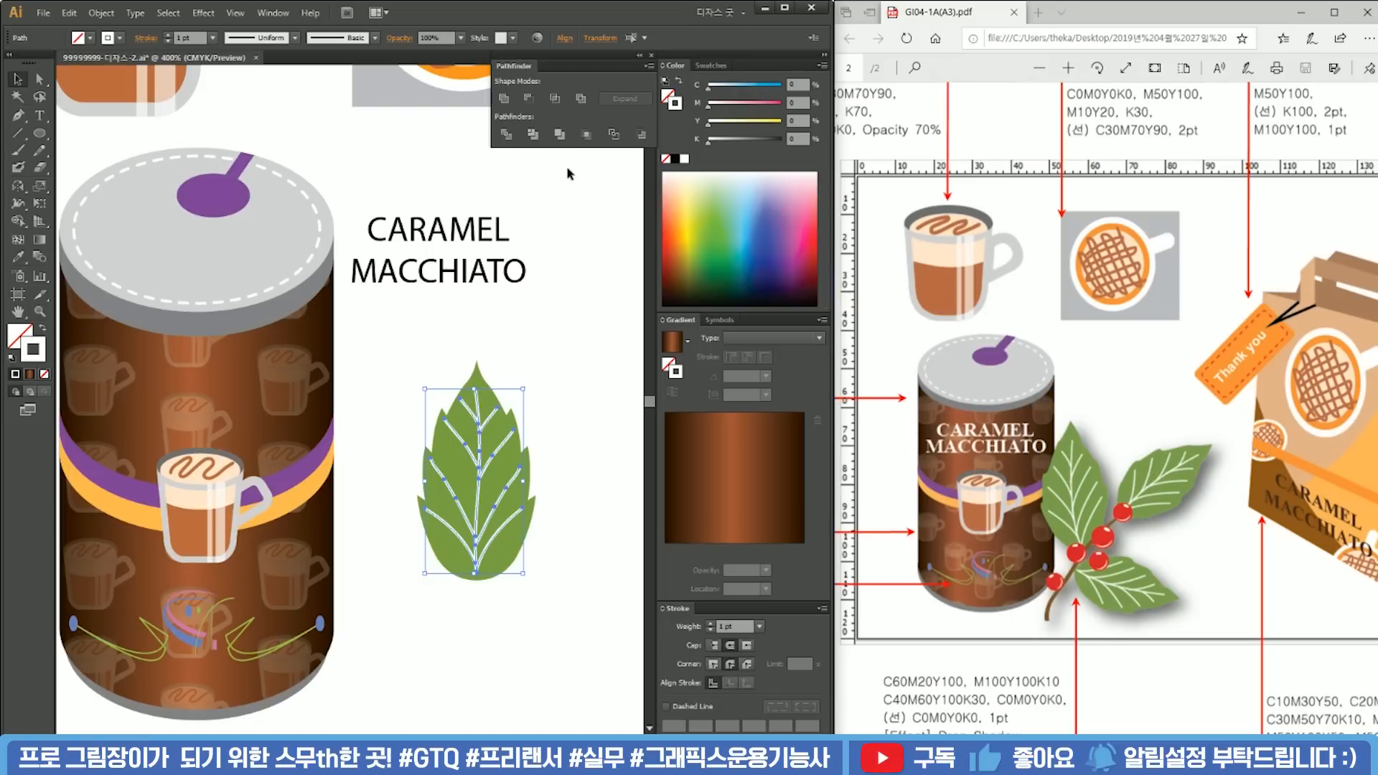
left_click(102, 13)
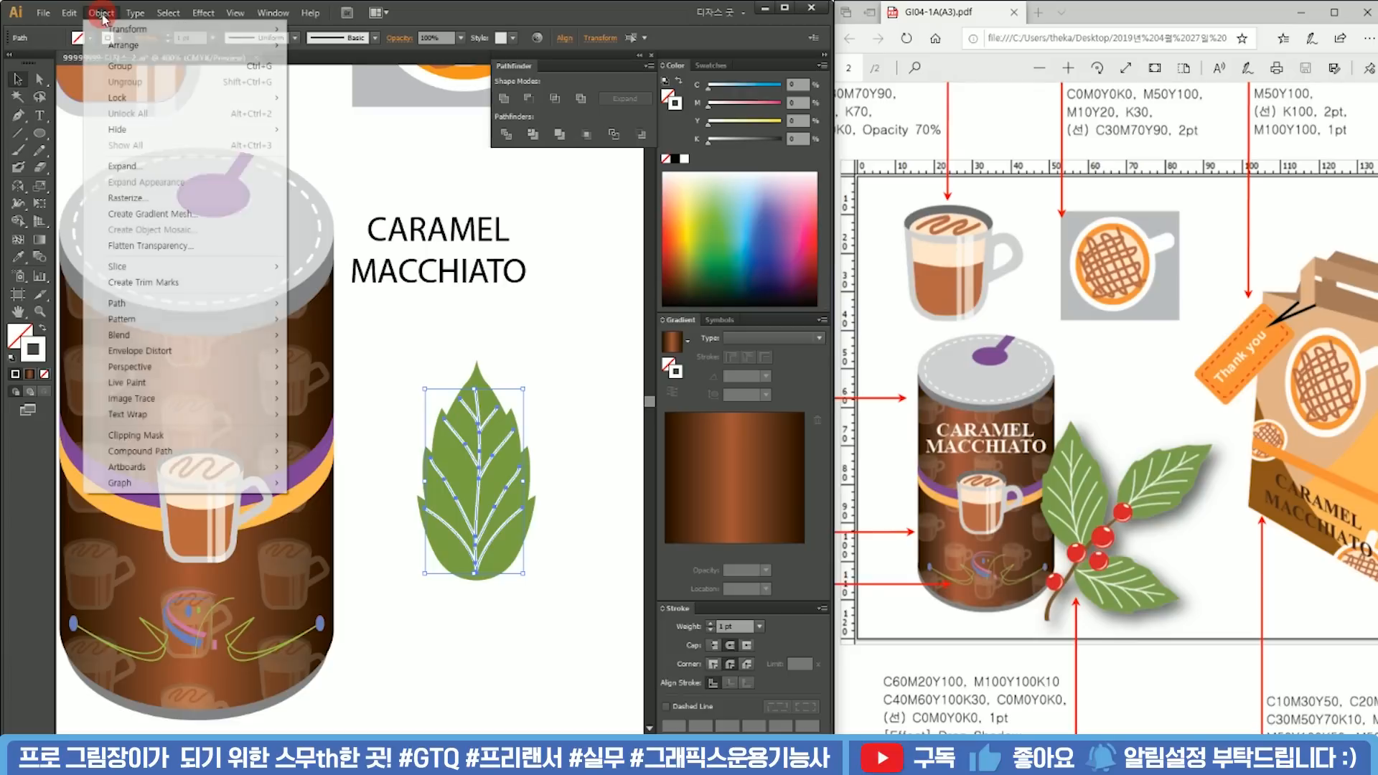
left_click(196, 168)
key("Return")
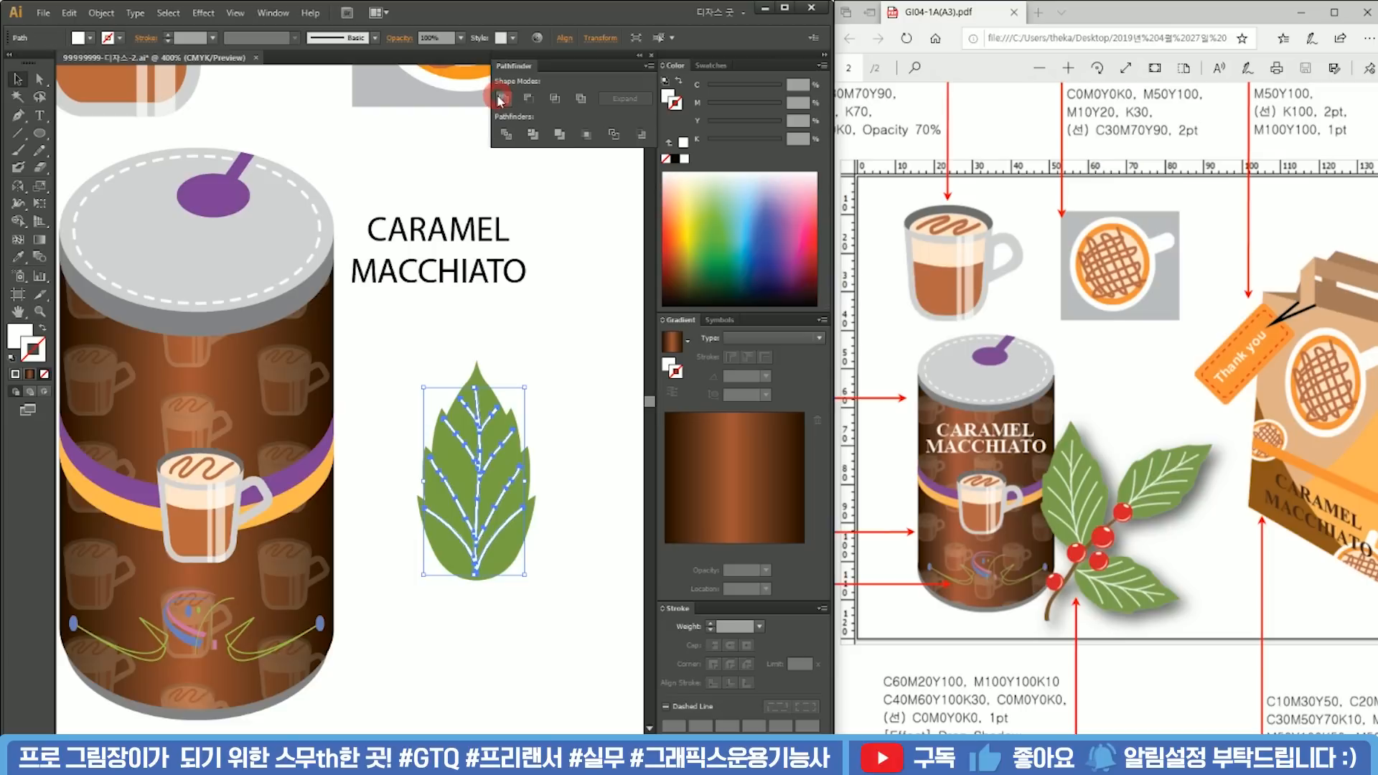
left_click(590, 494)
Step: Adjust the united vein shape so it fits well inside the leaf outline
left_click_drag(575, 563, 349, 337)
left_click(524, 400)
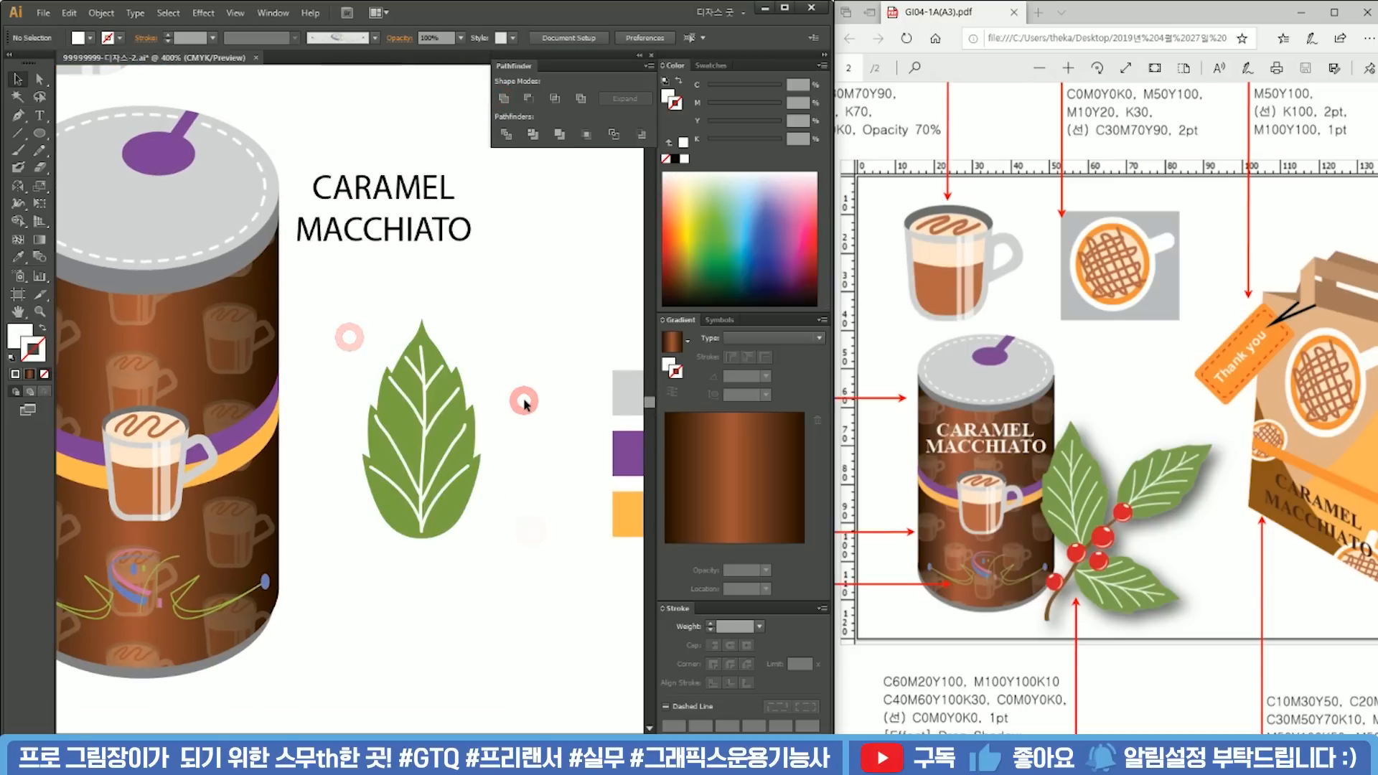
left_click(467, 502)
left_click(521, 491)
left_click(452, 479)
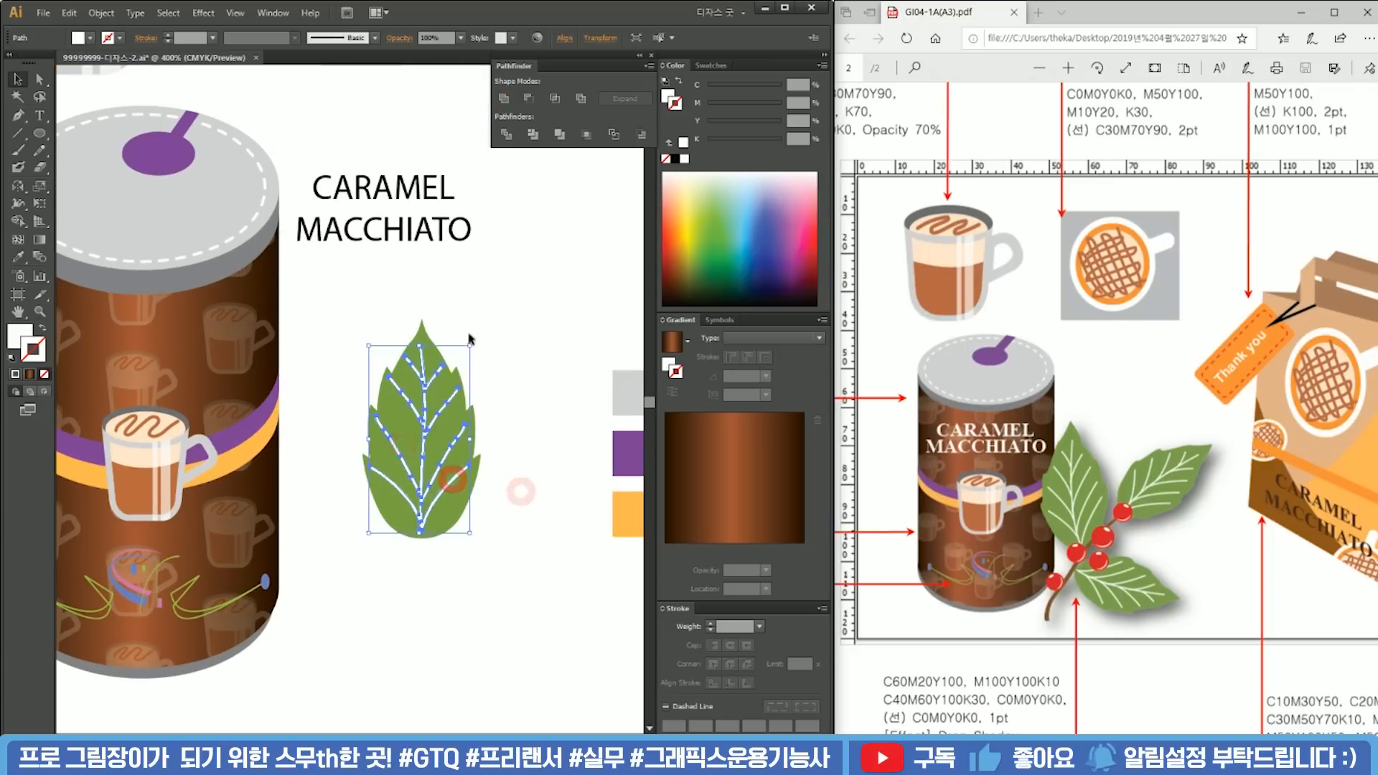
scroll(411, 479, "up", 1)
left_click_drag(453, 487, 455, 510)
left_click_drag(424, 282, 440, 292)
left_click(546, 265)
scroll(557, 323, "down", 1)
Step: Draw a circle for a coffee berry below and beside the leaf and fill it with the red swatch color
left_click_drag(568, 418, 338, 504)
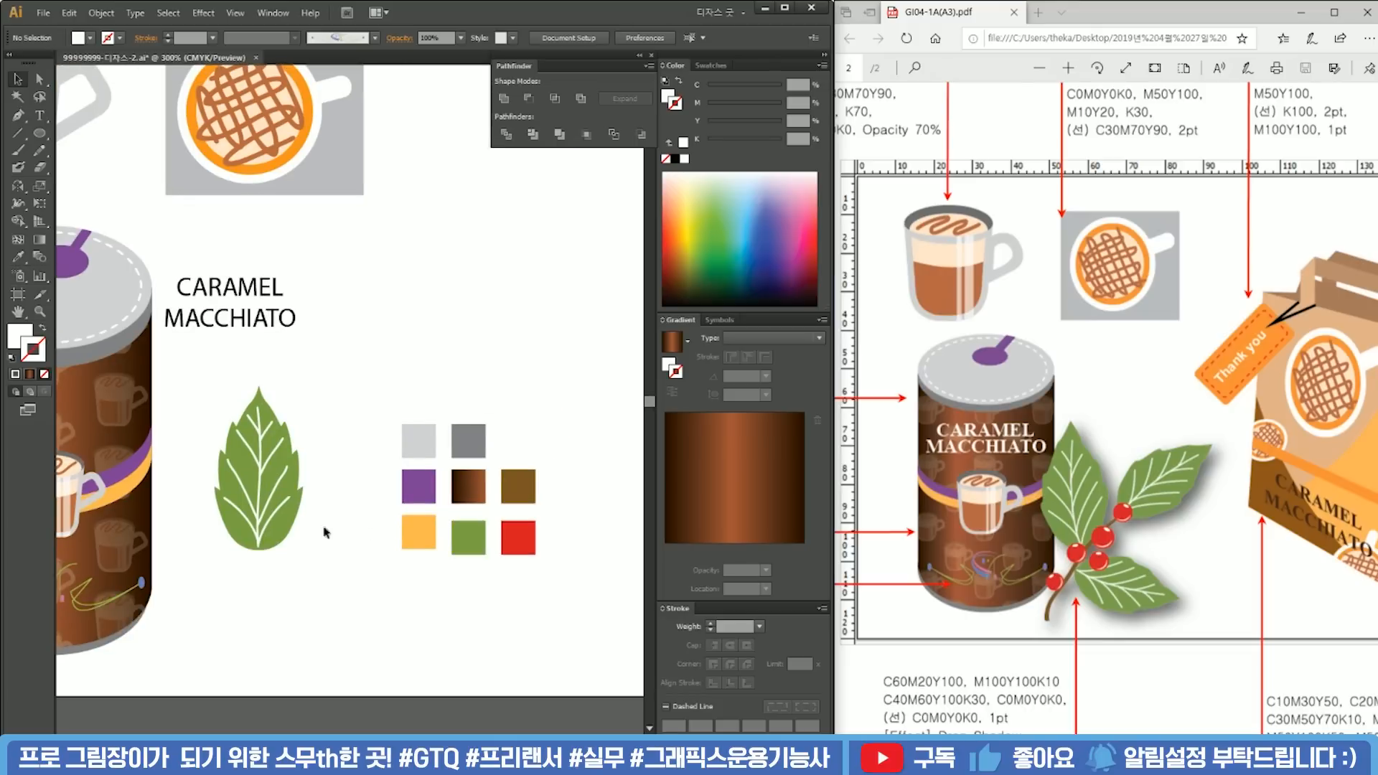
scroll(219, 483, "up", 2)
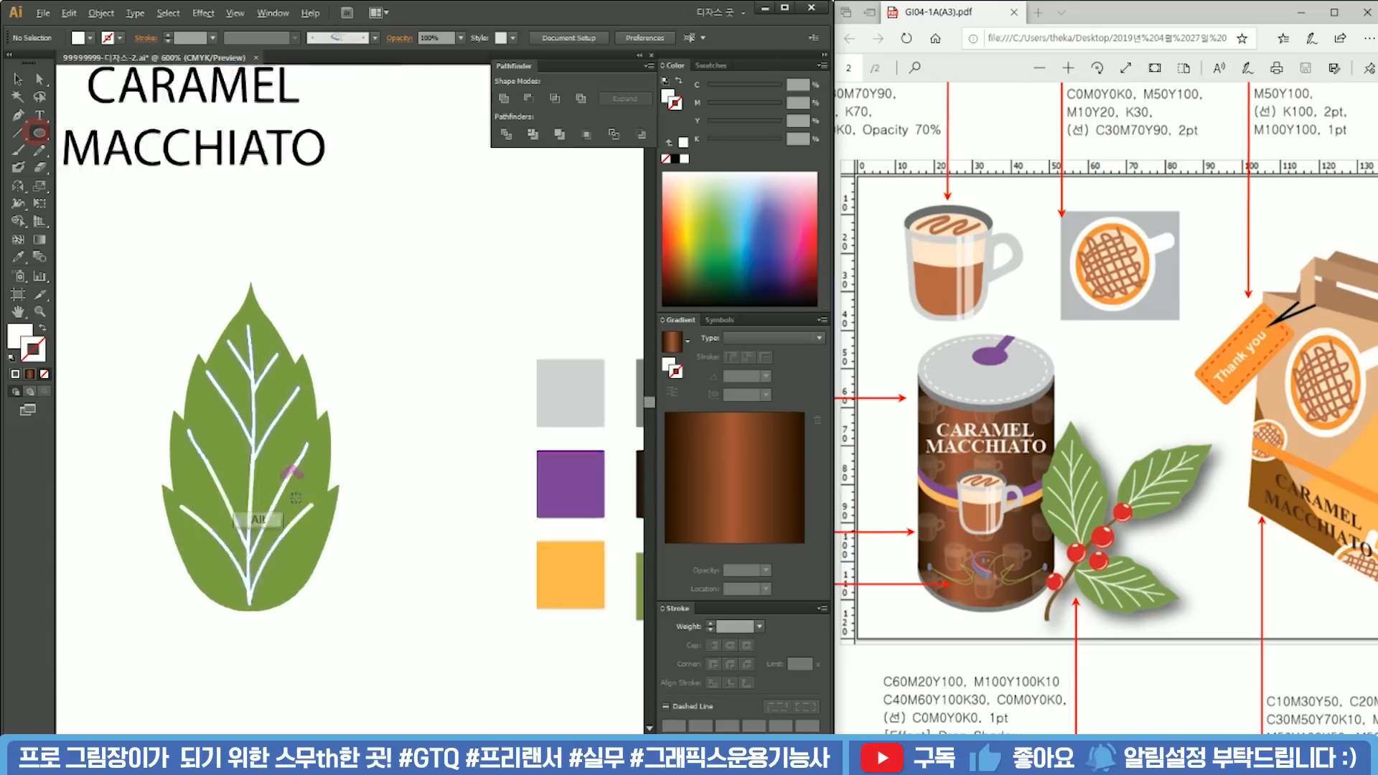
left_click_drag(425, 499, 492, 437)
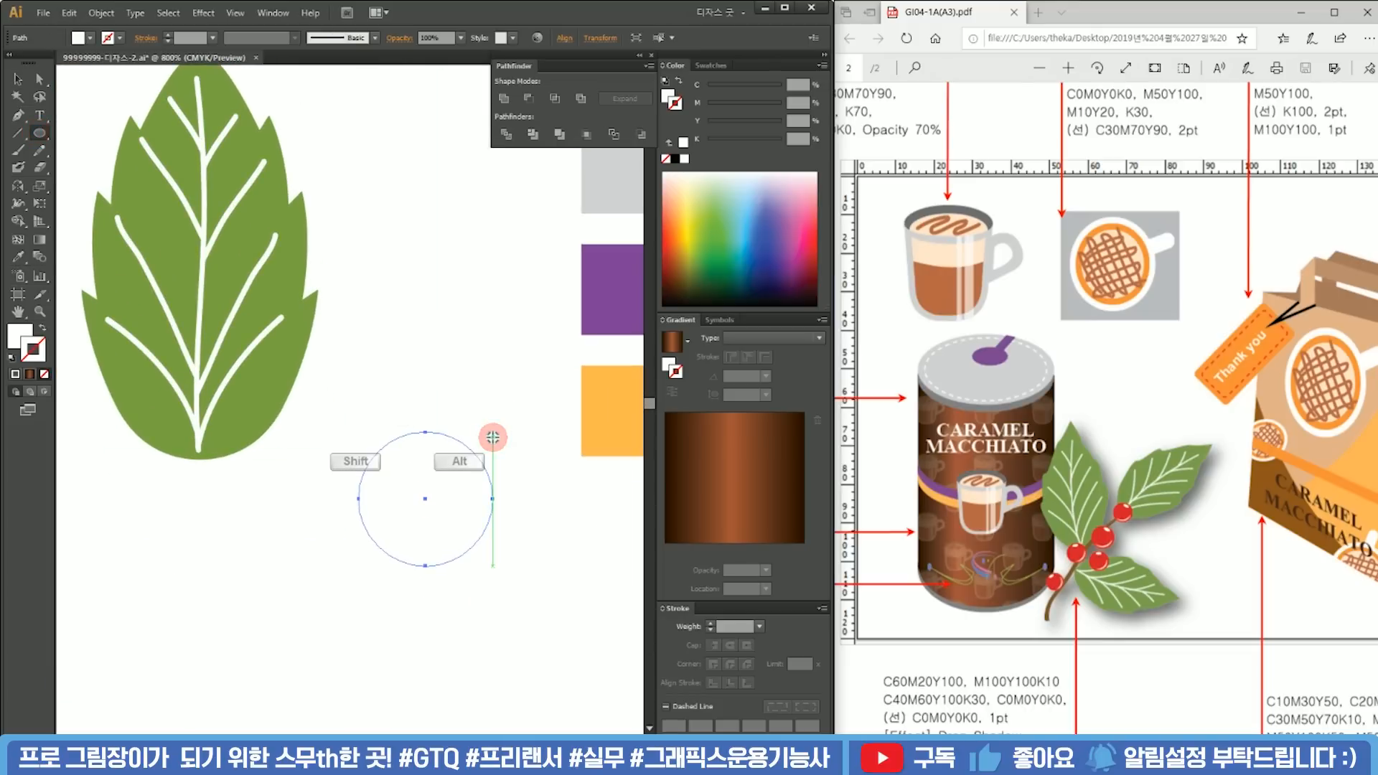
scroll(298, 492, "down", 2)
left_click_drag(470, 513, 533, 483)
key("i")
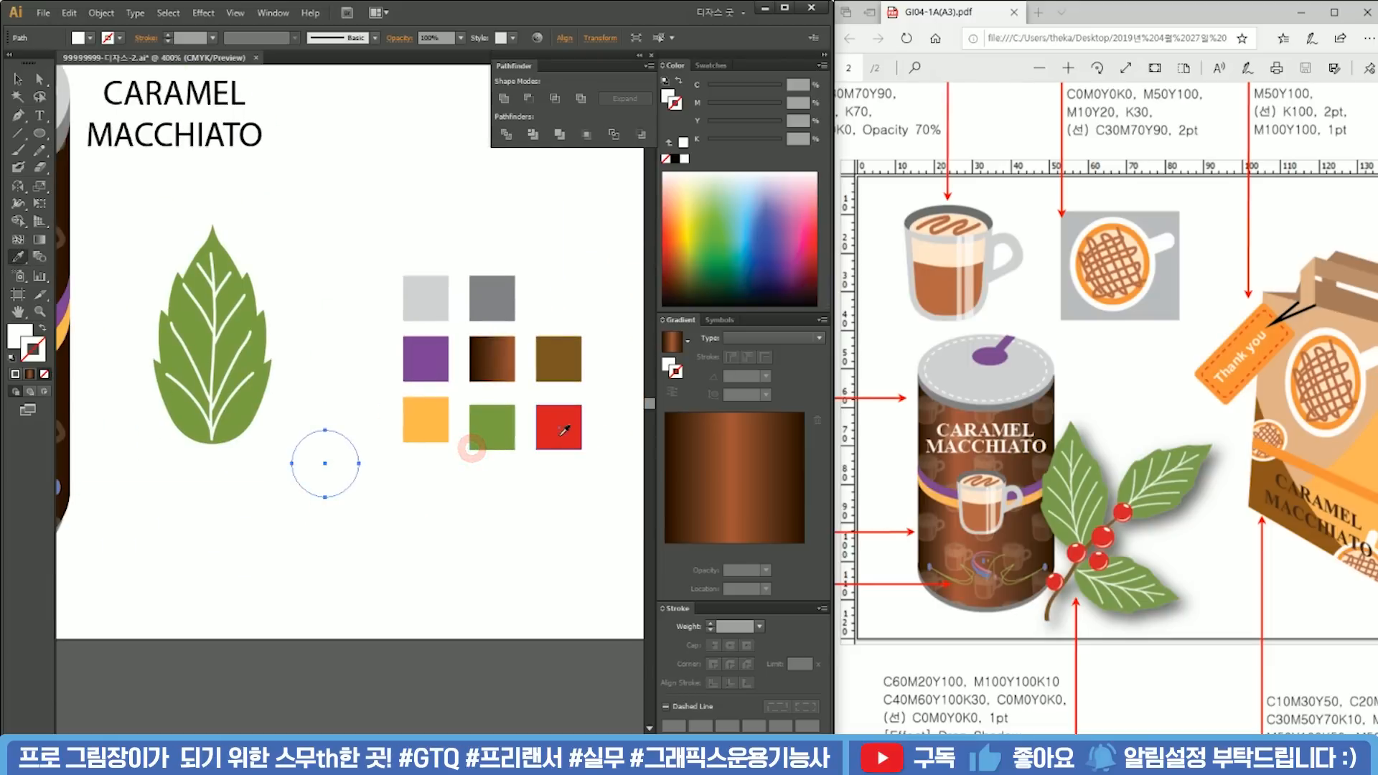
left_click(558, 427)
key("v")
left_click(451, 565)
Step: Draw a small flat ellipse near the top of the red berry as a highlight and fill it white
left_click_drag(559, 576, 351, 459)
scroll(311, 480, "up", 2)
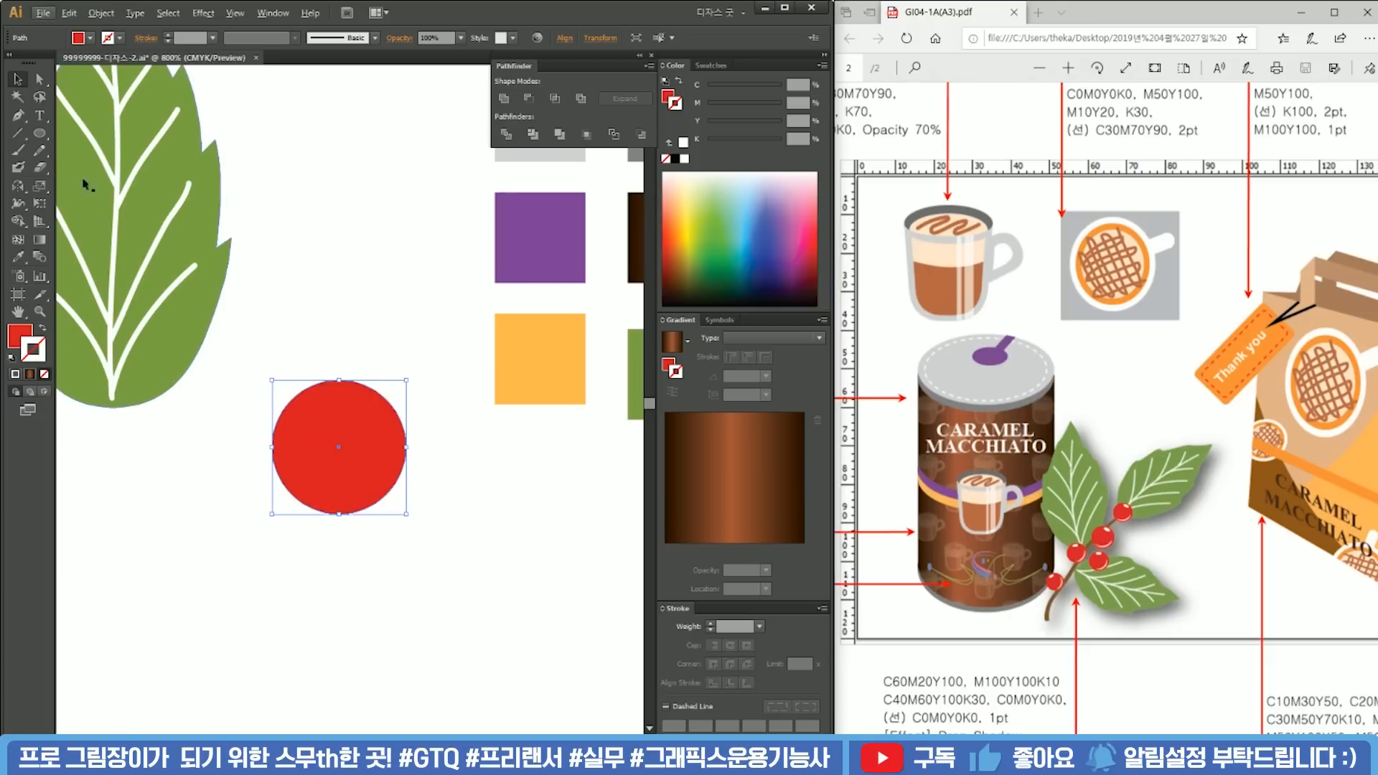
left_click(41, 136)
left_click(331, 312, "ctrl")
scroll(349, 394, "up", 2)
left_click_drag(336, 369, 376, 352)
scroll(381, 366, "down", 4)
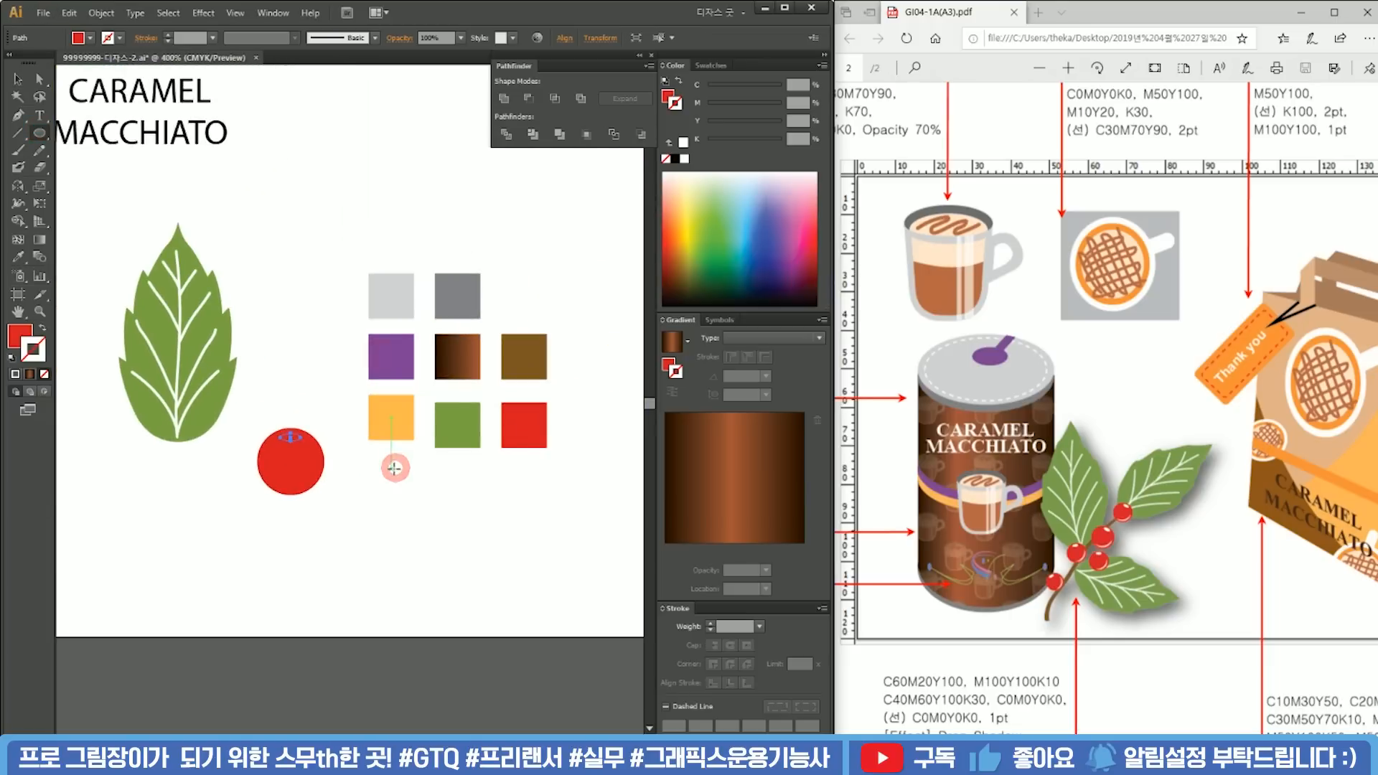
left_click(308, 320)
key("v")
left_click(377, 302)
left_click_drag(312, 375, 454, 316)
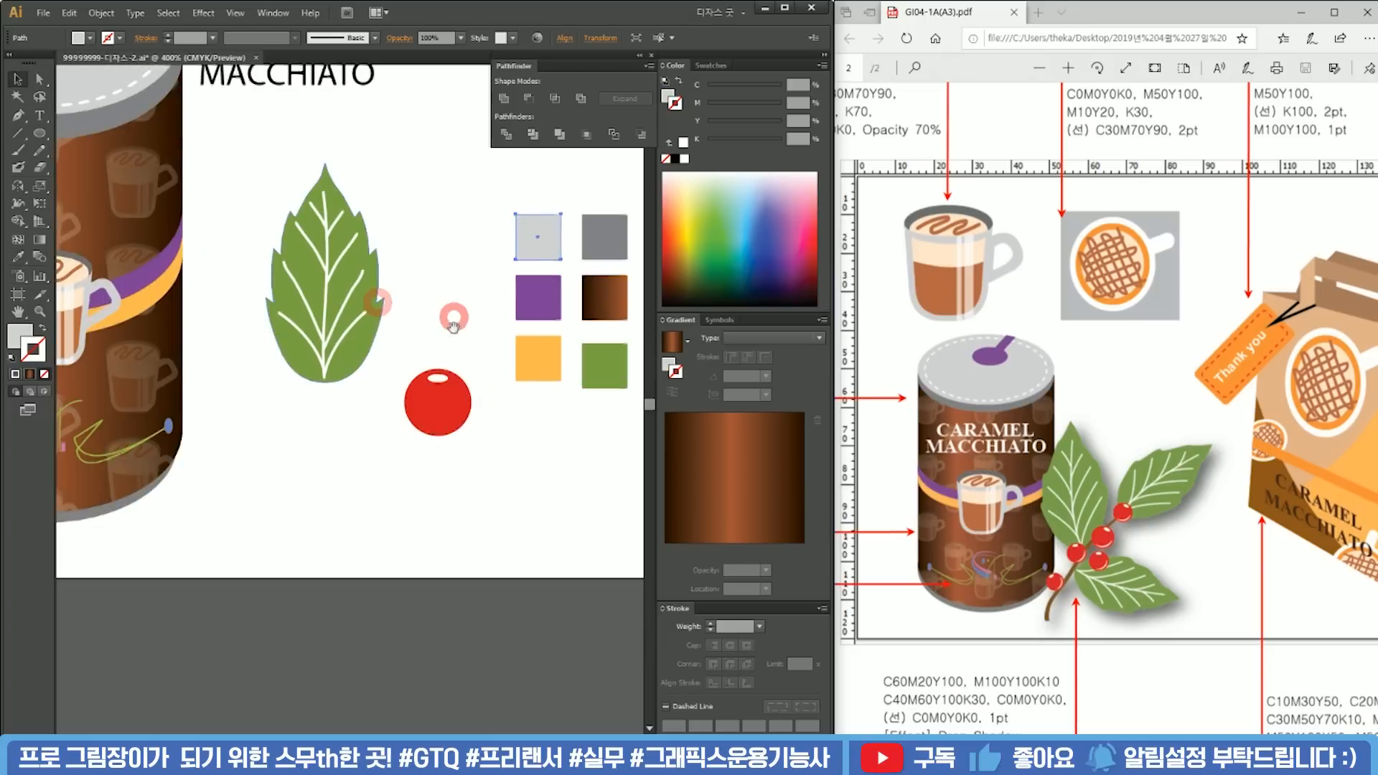
Step: Copy the berry's red circle beside the berry and duplicate that copy with a slight sideways offset
scroll(418, 432, "up", 1)
left_click_drag(487, 421, 388, 397)
left_click(411, 422)
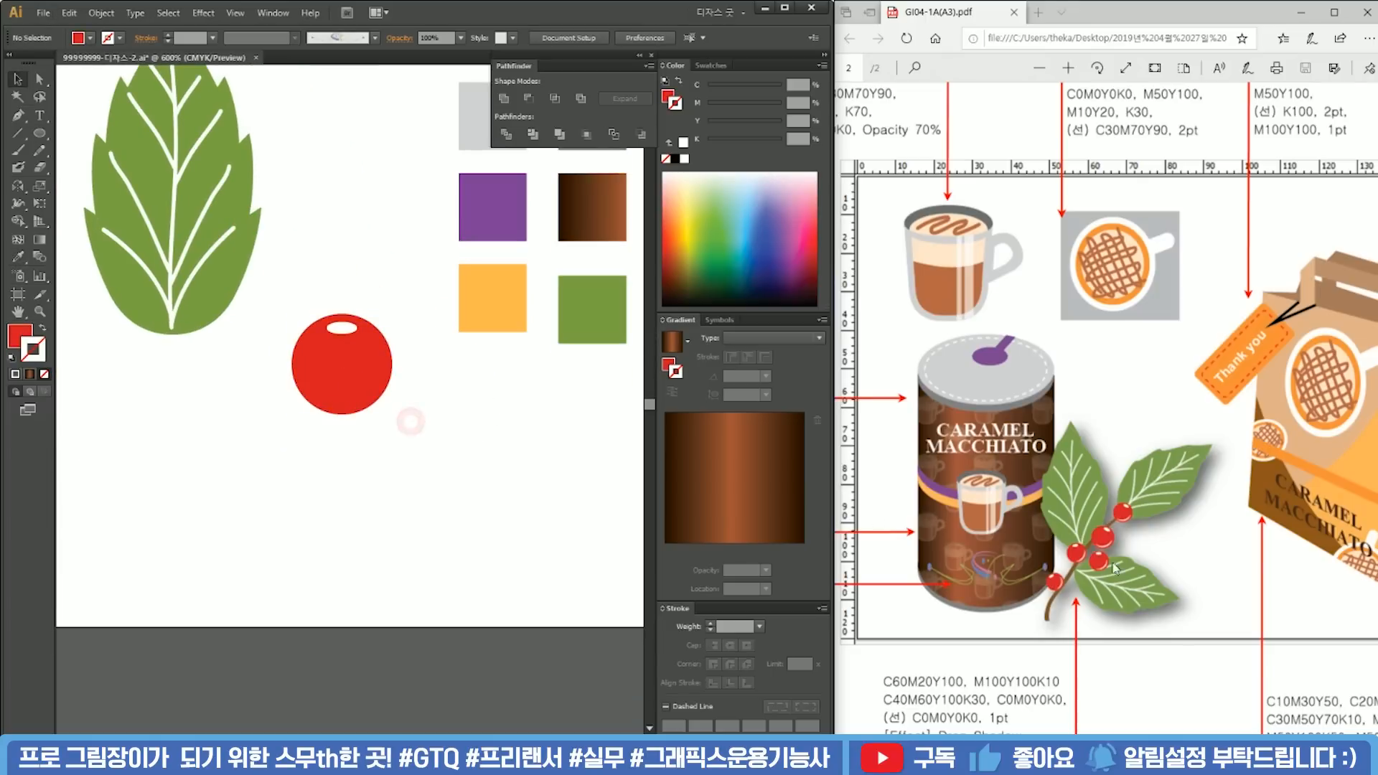
left_click_drag(363, 391, 507, 391)
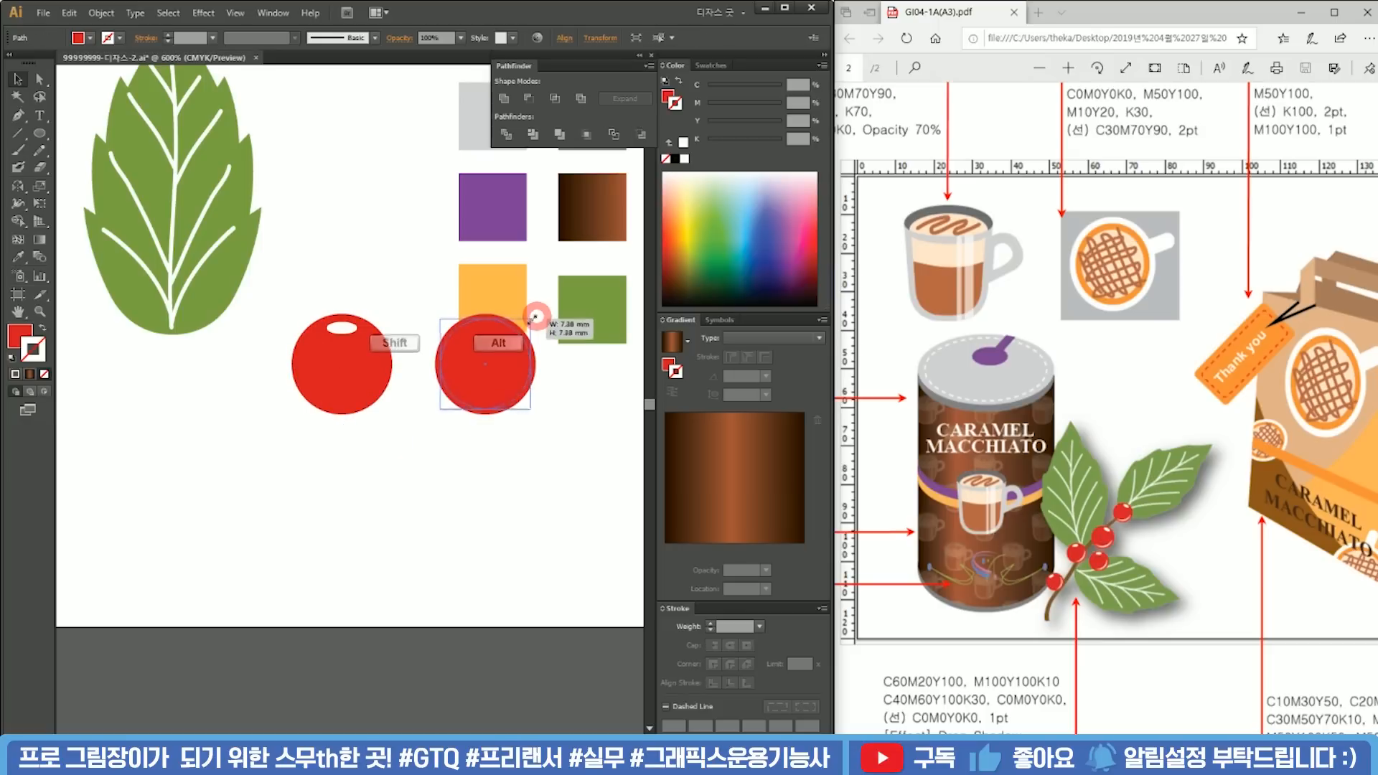
scroll(518, 370, "up", 3)
left_click_drag(509, 381, 523, 382)
Step: Stretch one of the two overlapping red circles wider and taller about its center so the overlap leaves a crescent
left_click(307, 372, "shift")
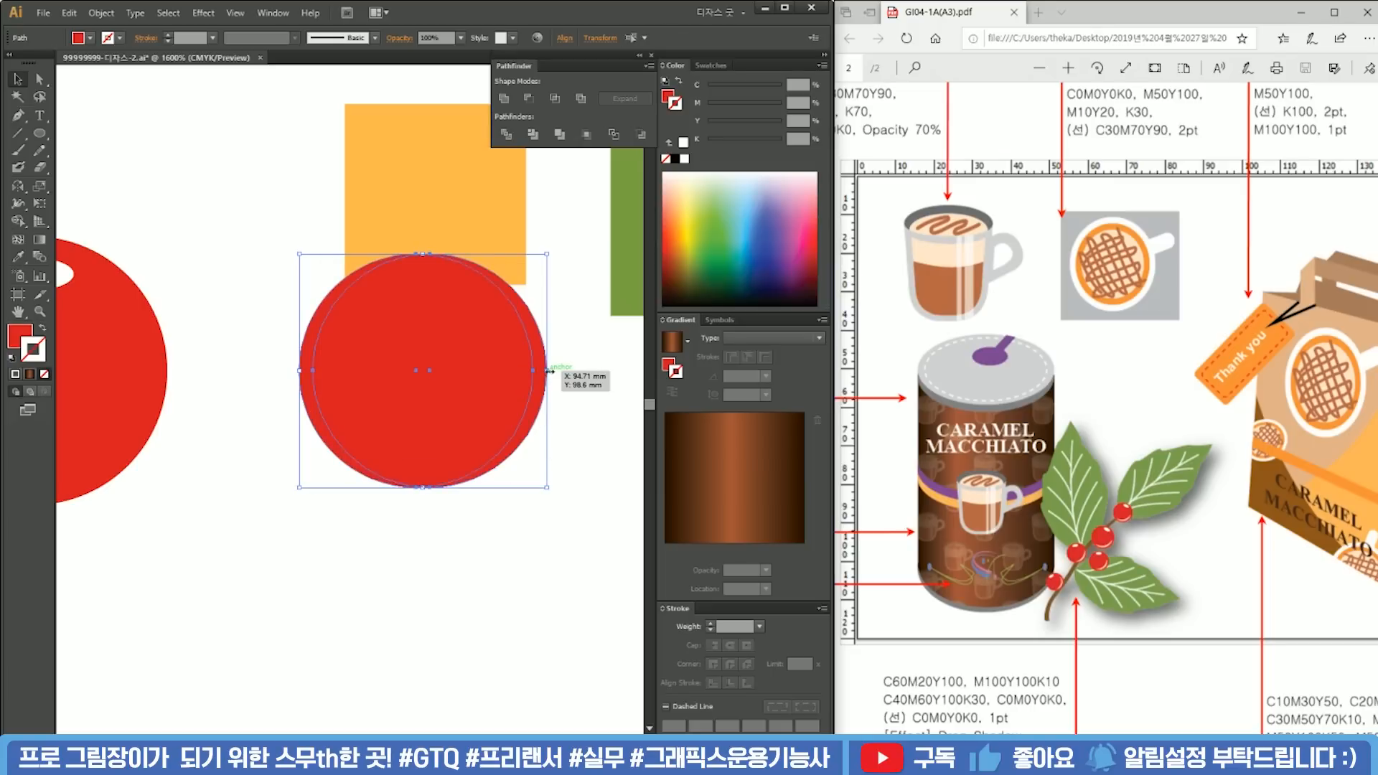
left_click_drag(549, 371, 563, 372)
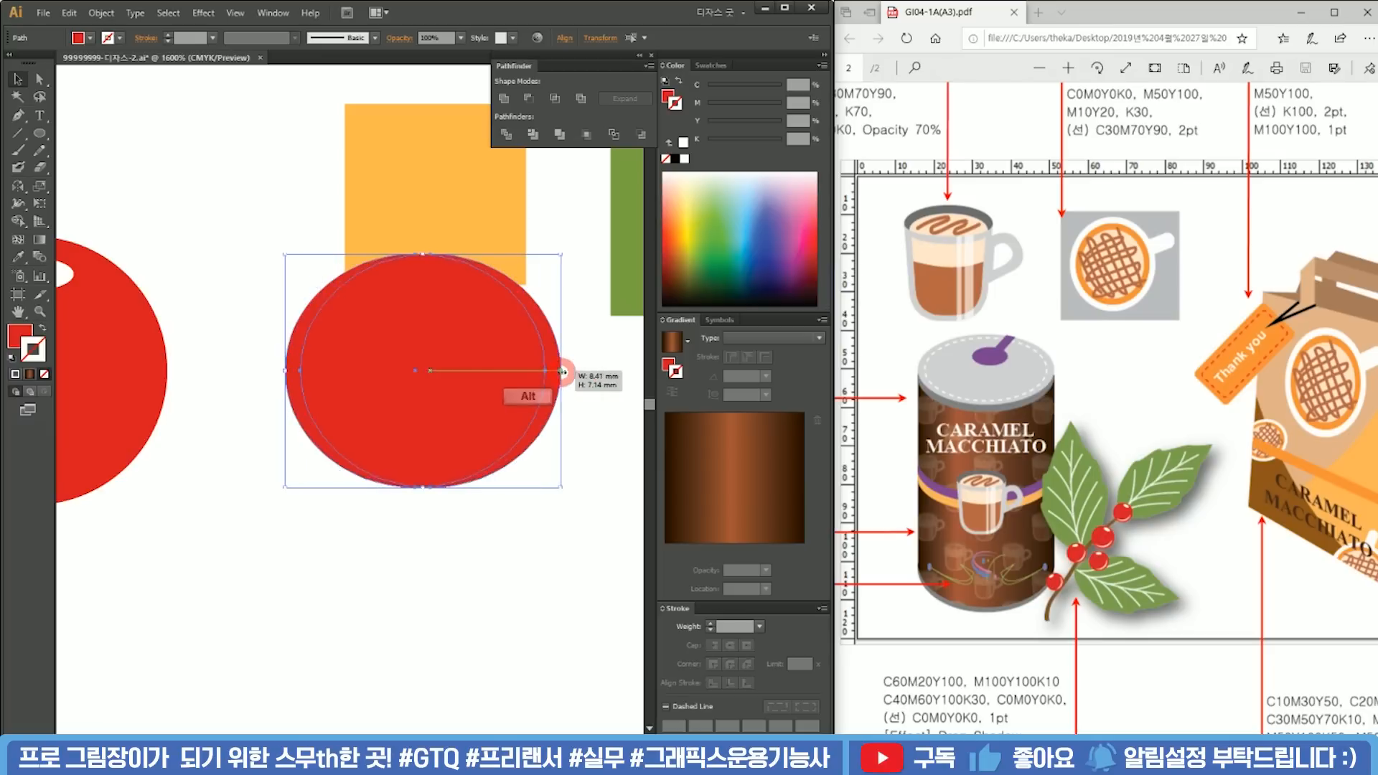
left_click(577, 358)
left_click(498, 366)
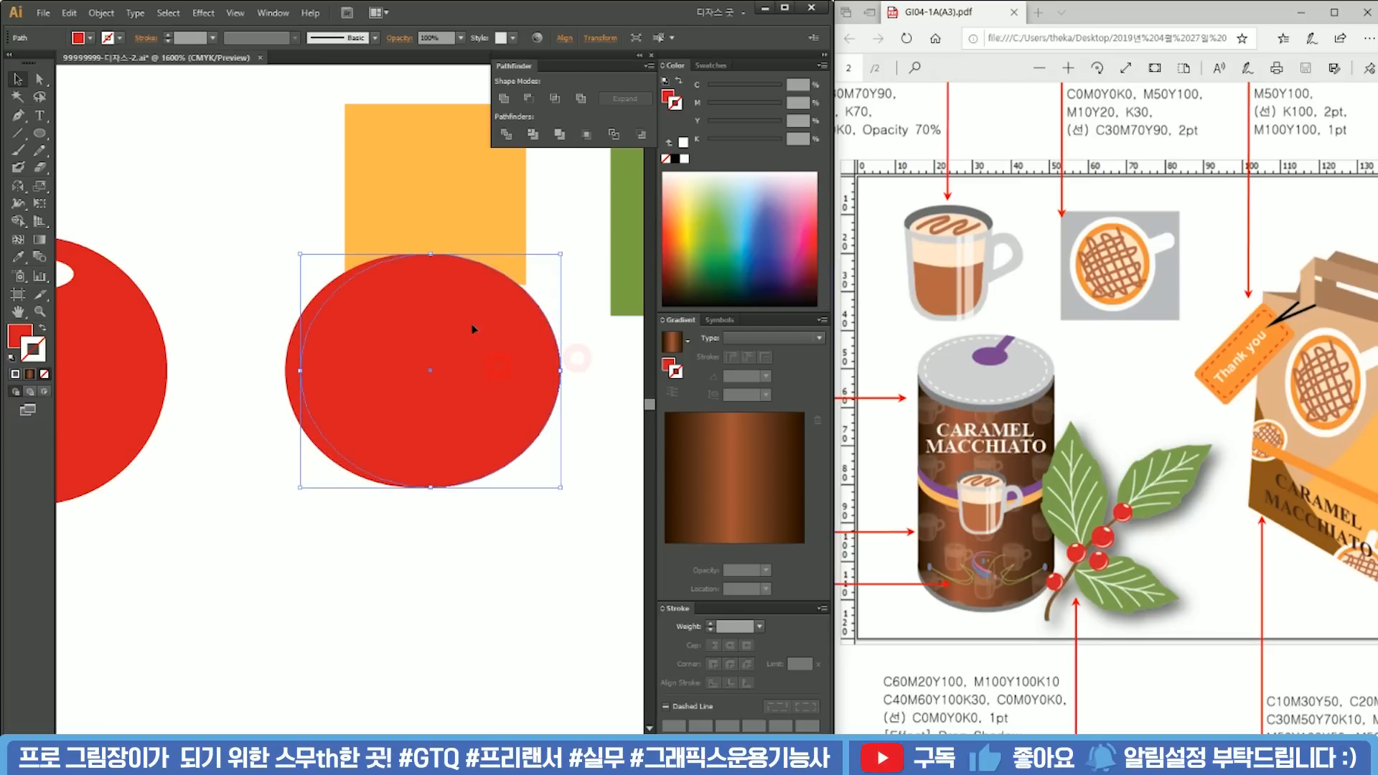
left_click(283, 339)
left_click(291, 346)
left_click_drag(416, 254, 417, 225)
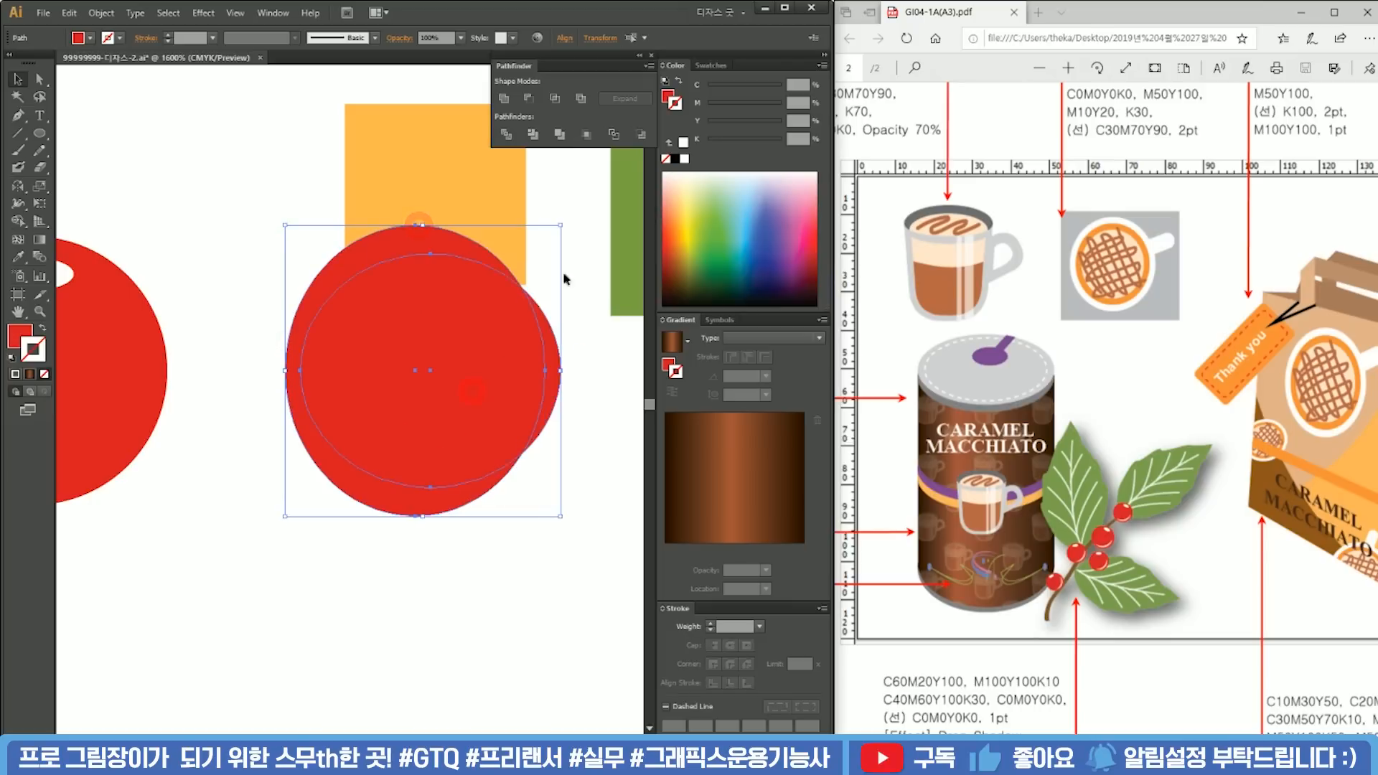
Step: Divide the overlapping circles, ungroup the pieces, and delete everything except the thin crescent
left_click(505, 135)
right_click(489, 327)
left_click(544, 412)
left_click(594, 435)
left_click_drag(556, 376, 193, 377)
left_click(361, 351)
key("Delete")
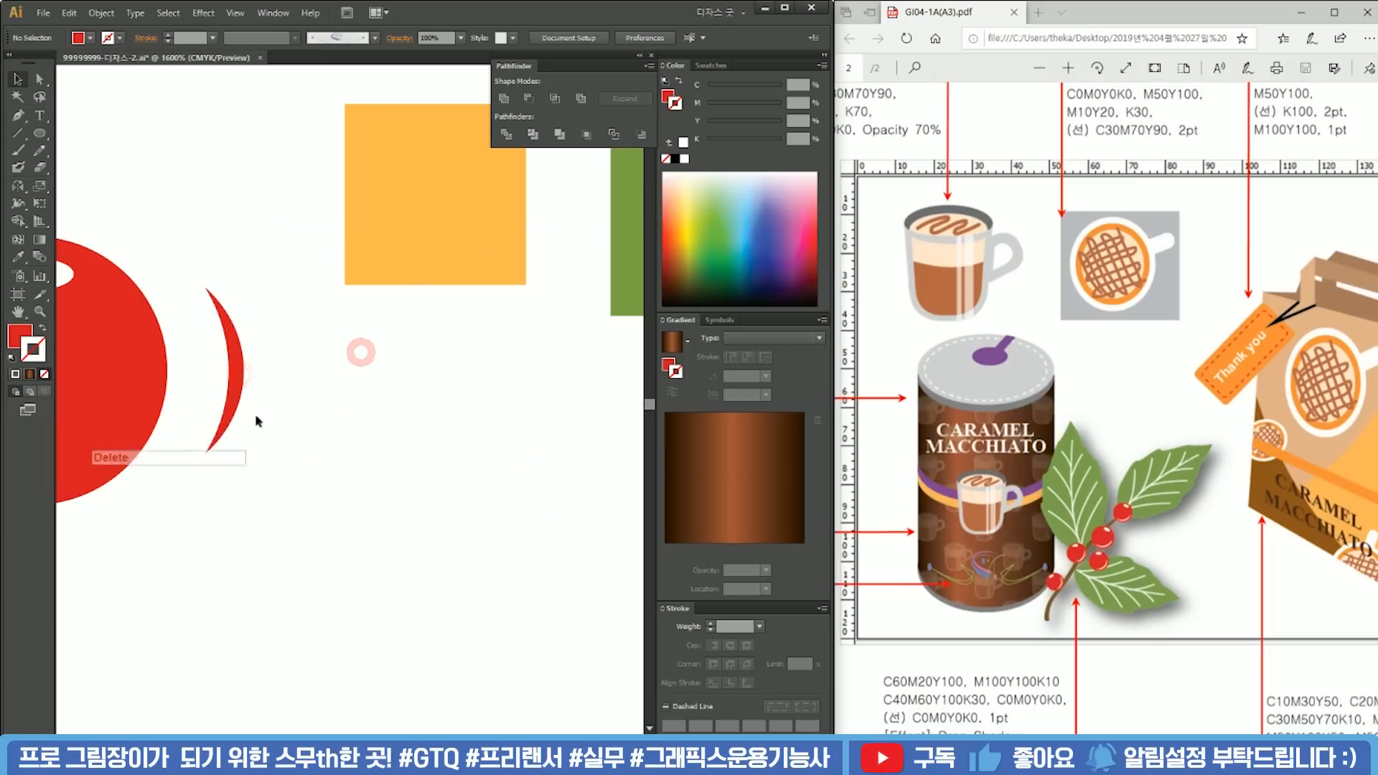
Step: Color the crescent white like the oval highlight, then rotate and place it inside the berry's lower-right edge
left_click_drag(252, 414, 510, 405)
left_click(495, 385)
key("i")
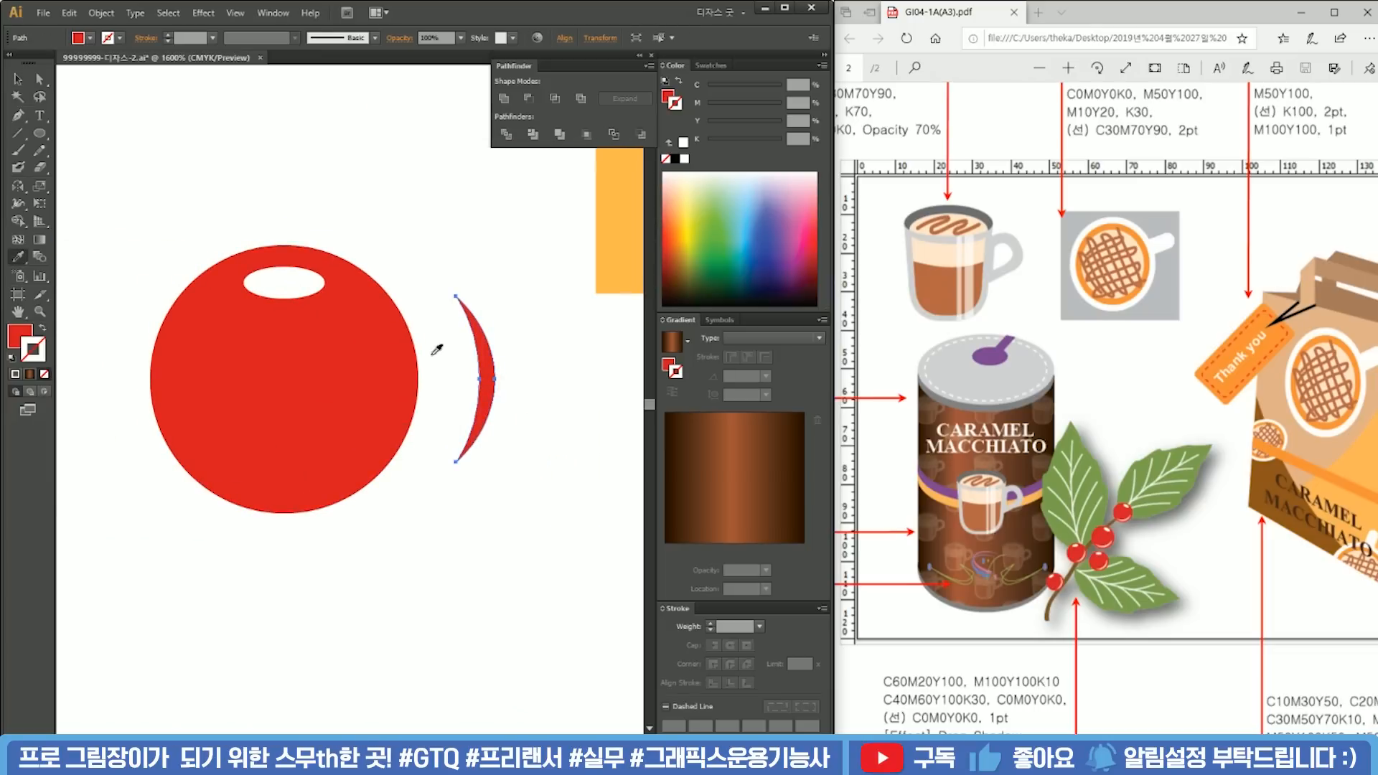
left_click(287, 283)
key("v")
left_click_drag(480, 349, 364, 375)
left_click_drag(386, 318, 427, 343)
left_click_drag(378, 391, 385, 415)
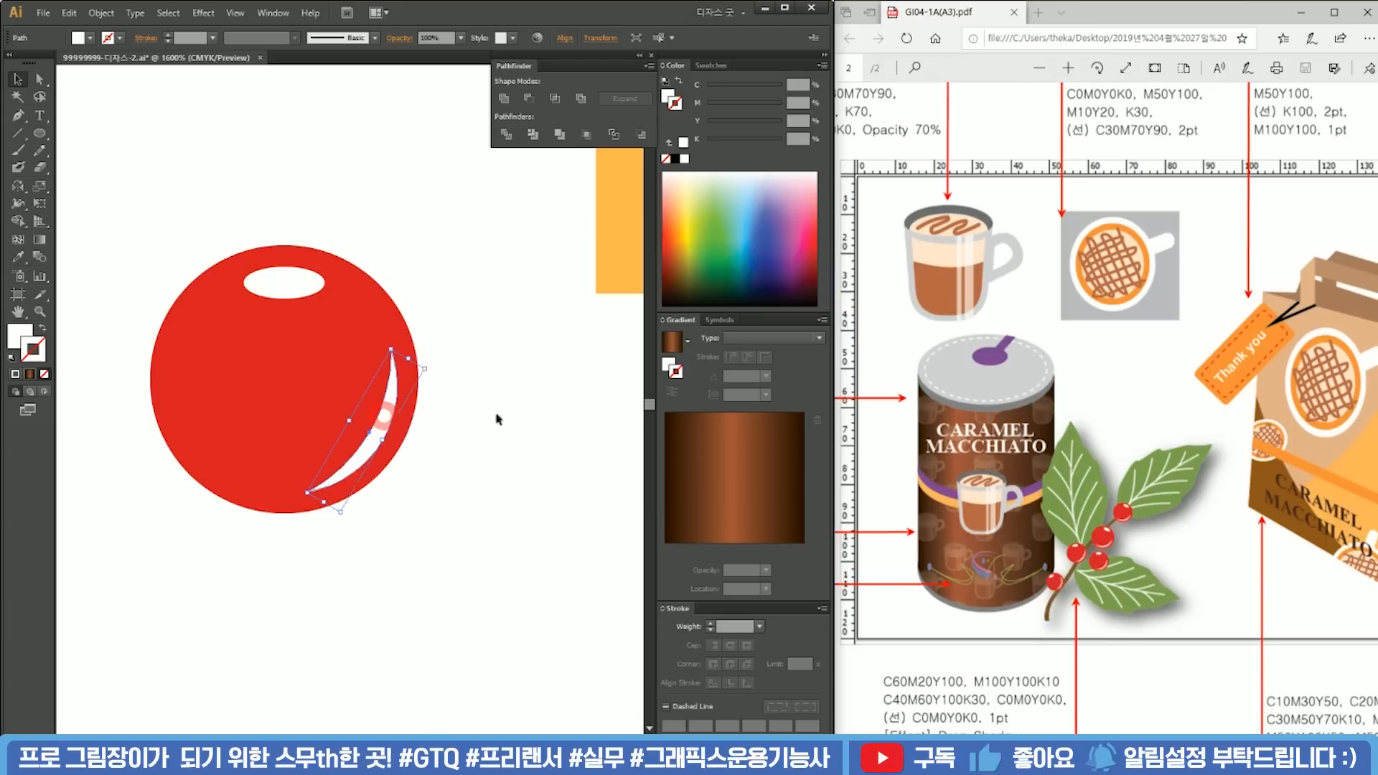
Step: Group the berry circle with its two white highlights
left_click(510, 415)
scroll(508, 413, "down", 4)
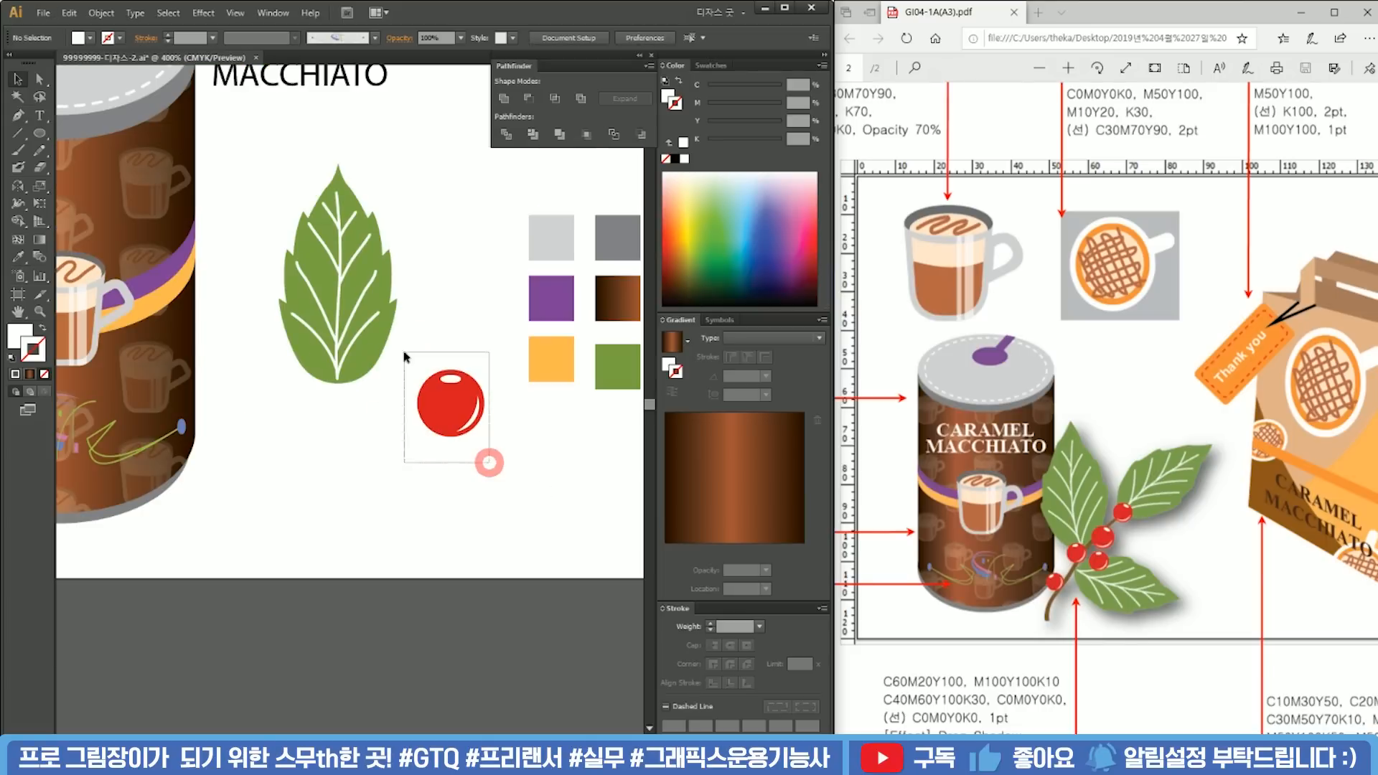
left_click_drag(407, 357, 404, 352)
key("ctrl+g")
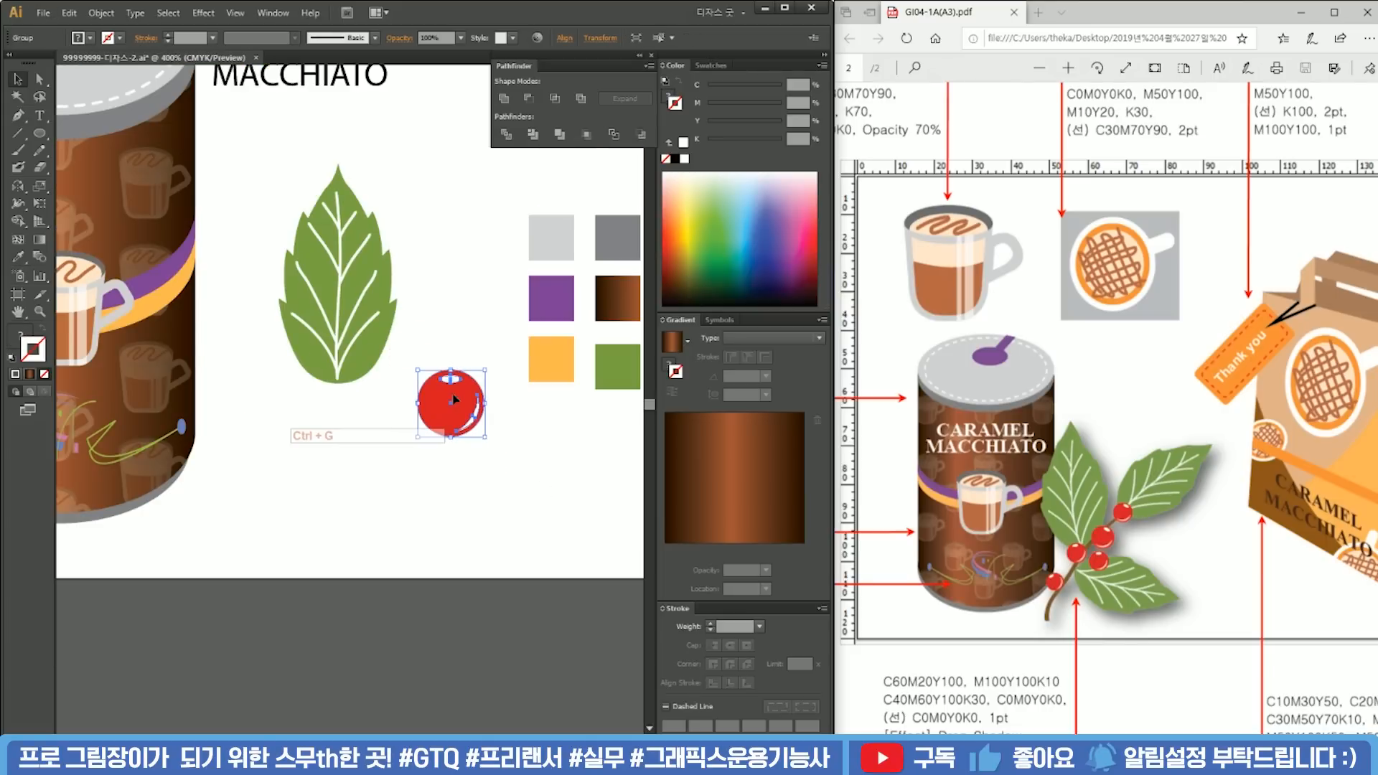
left_click(455, 510)
left_click(447, 389)
right_click(447, 389)
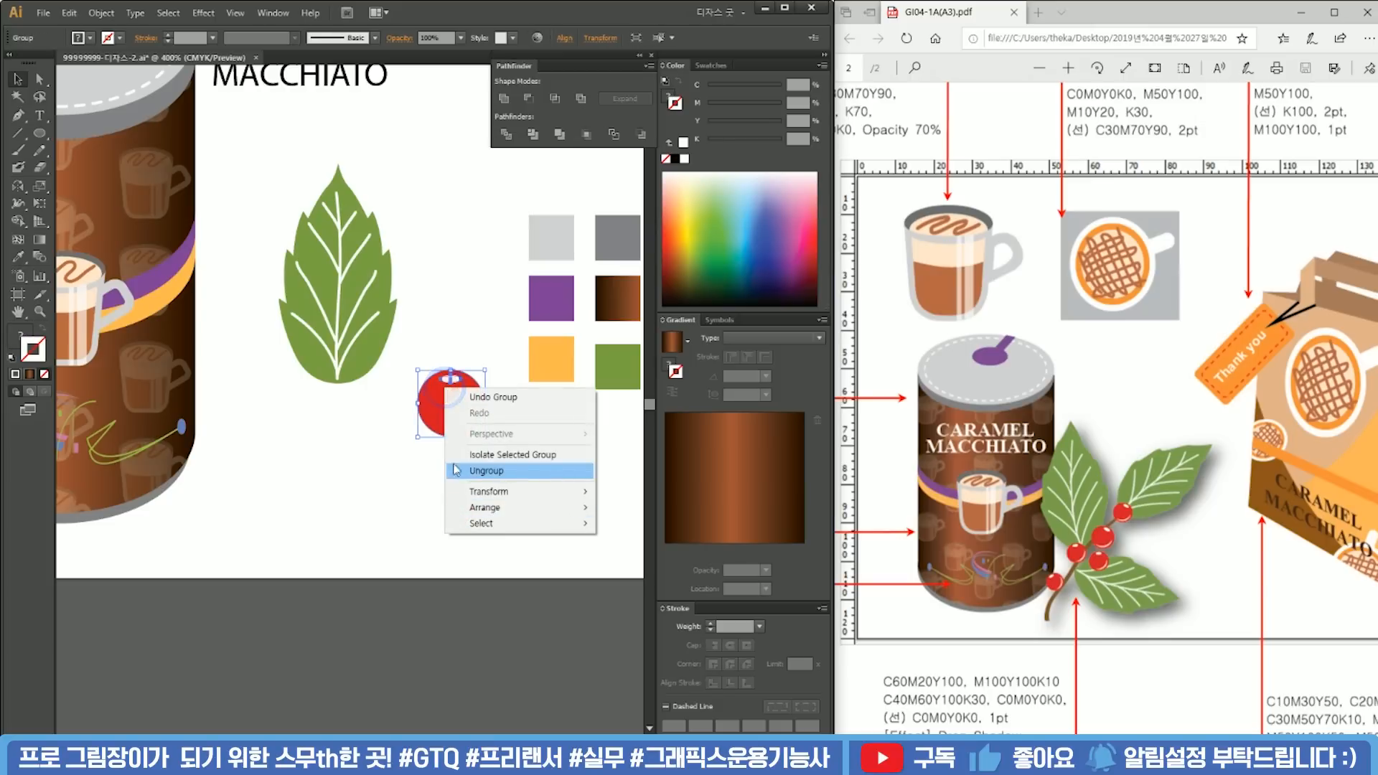
left_click(352, 447)
Step: Draw a curved stem path from above the berry down past the leaf base, using the Basic brush
left_click_drag(395, 477, 523, 502)
scroll(523, 470, "down", 2)
scroll(513, 469, "up", 1)
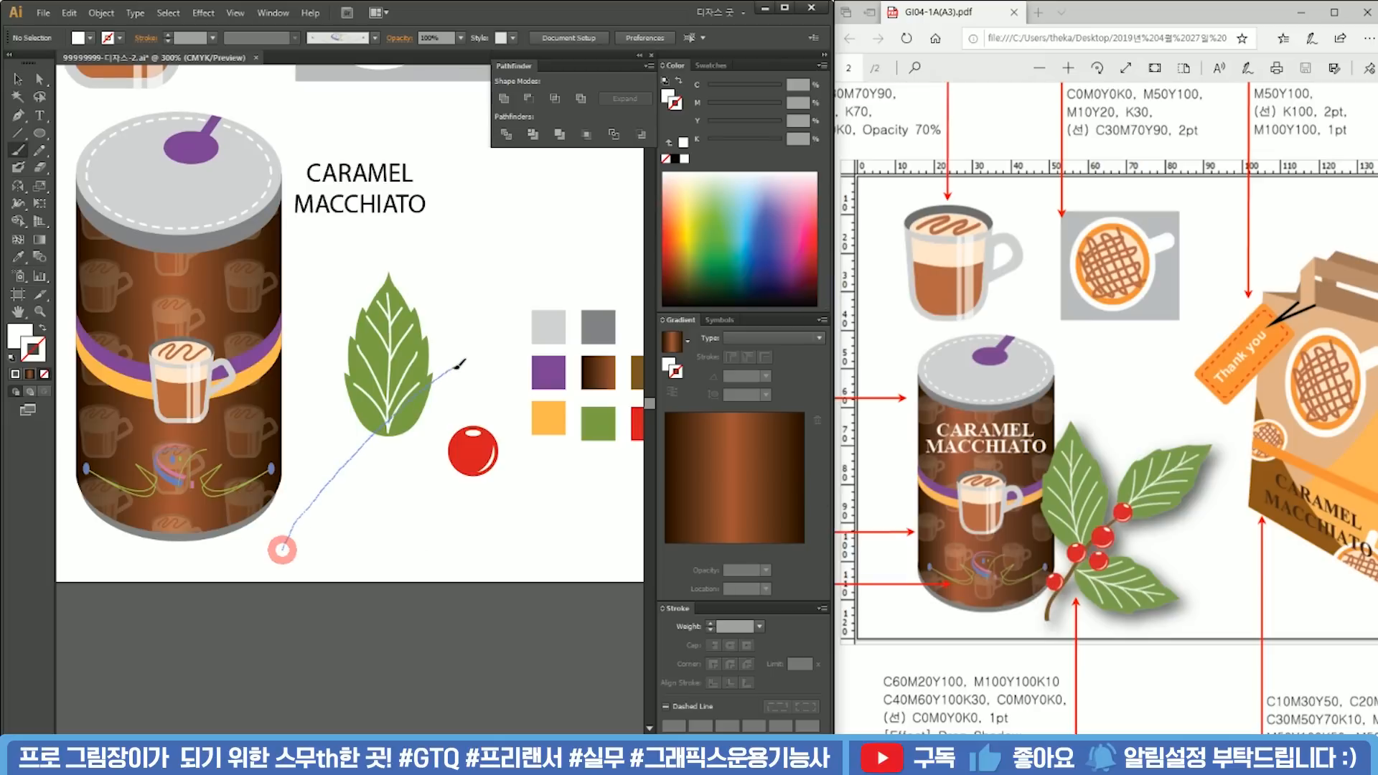
left_click_drag(460, 363, 450, 367)
left_click(333, 41)
left_click(333, 68)
Step: Give the stem path a tapered width profile and a 2 pt stroke
left_click(269, 41)
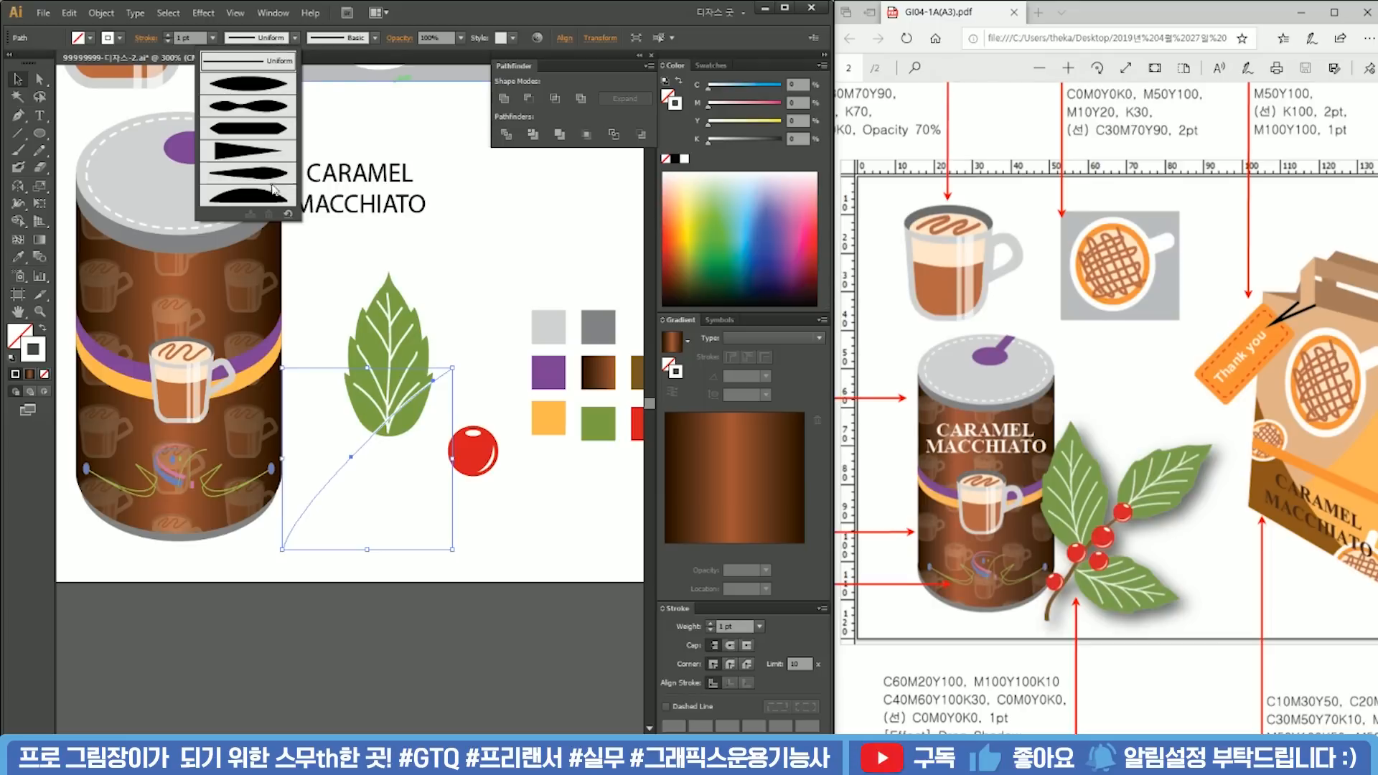
left_click(266, 150)
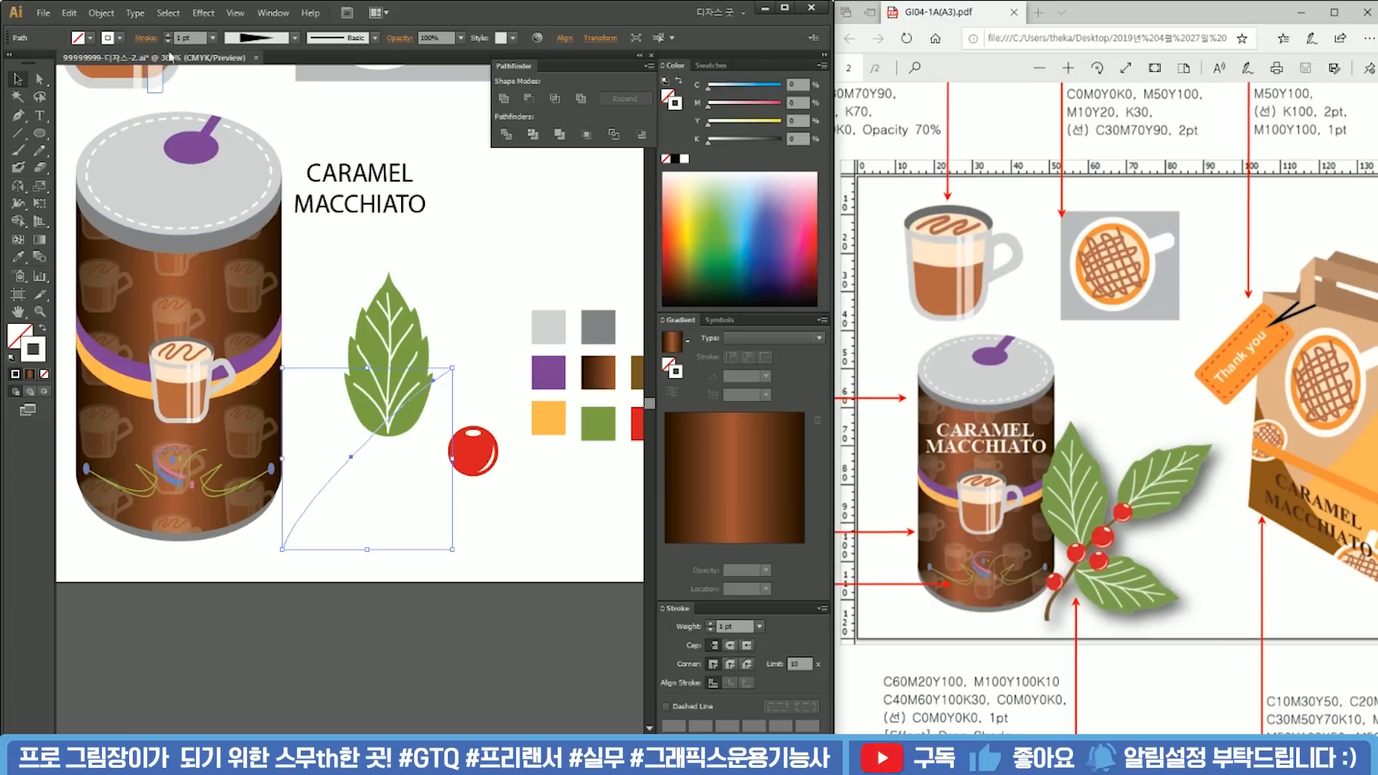
left_click_drag(457, 357, 369, 355)
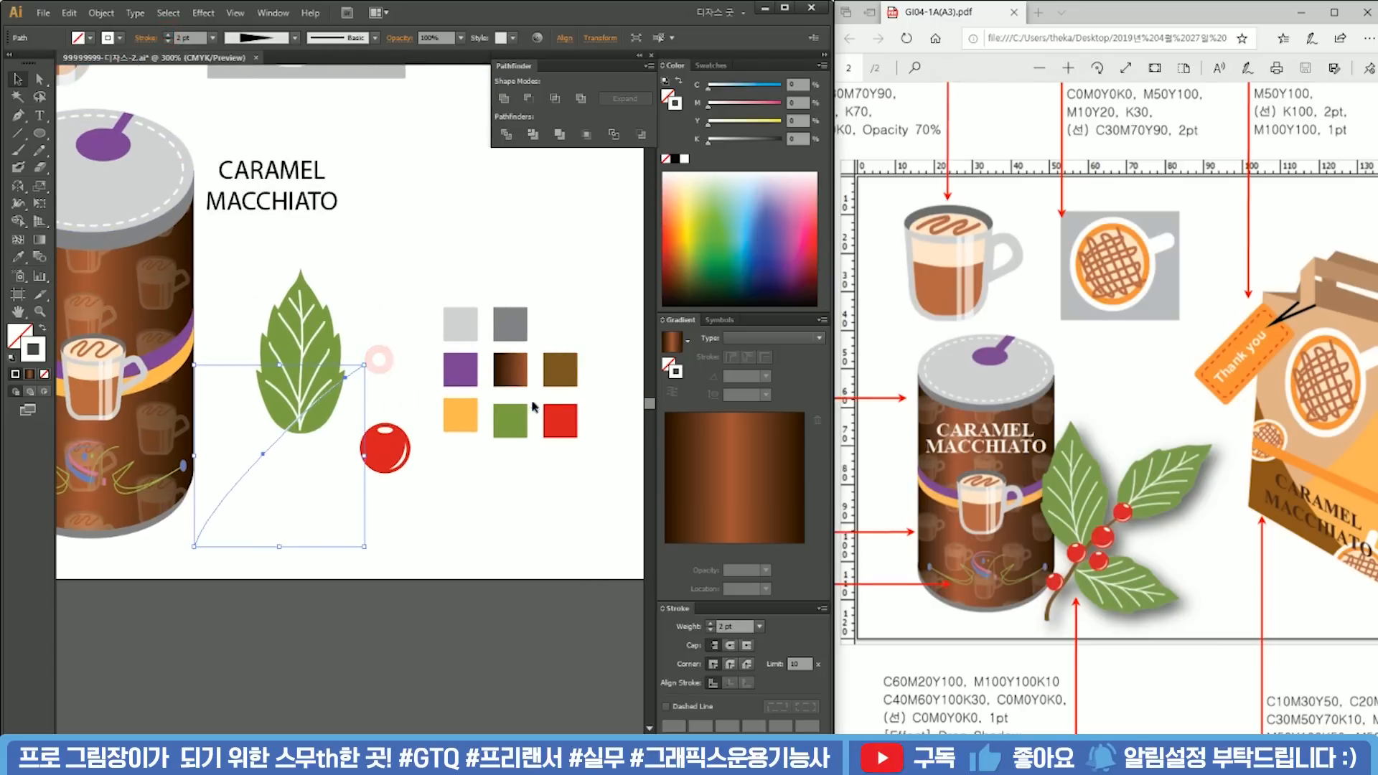
Step: Sample the brown swatch for the stem path and swap fill and stroke so the brown becomes its stroke
key("i")
left_click(559, 369)
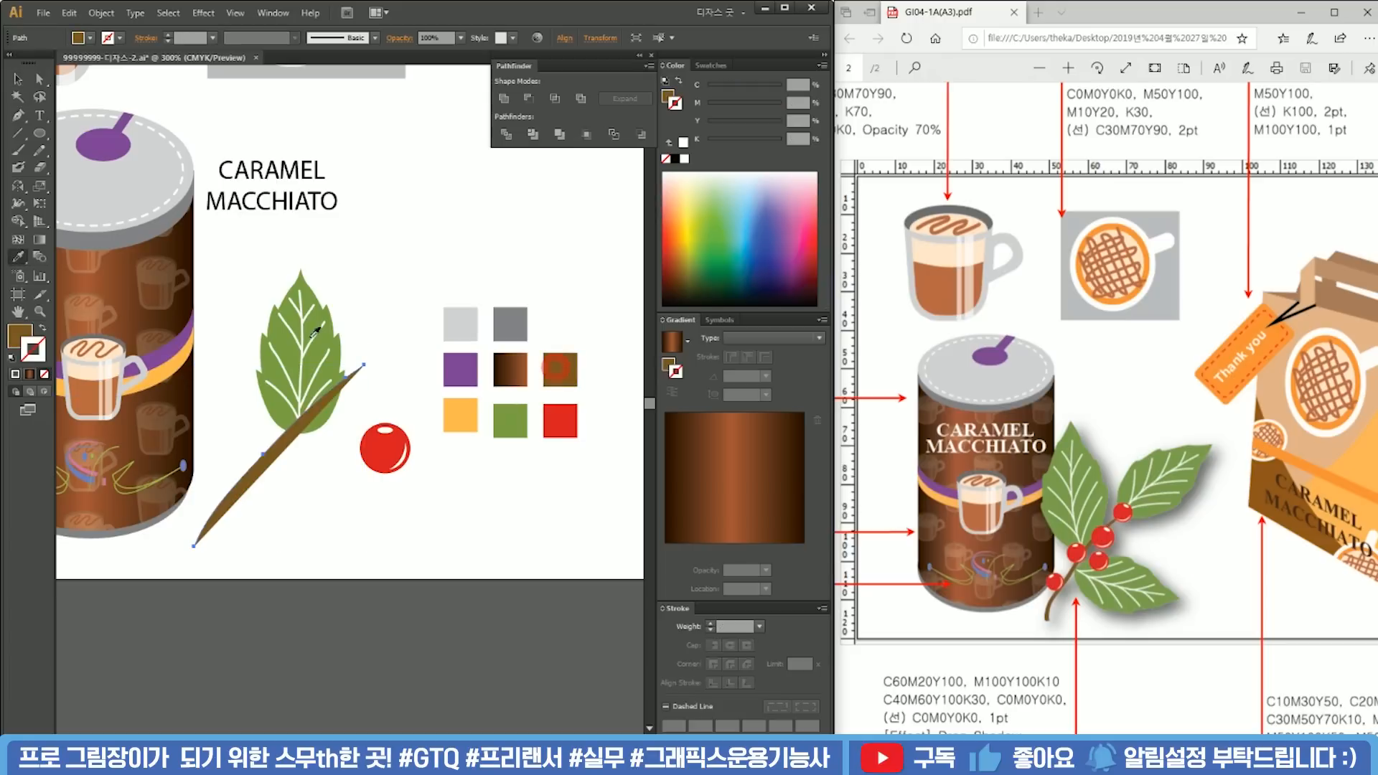
key("v")
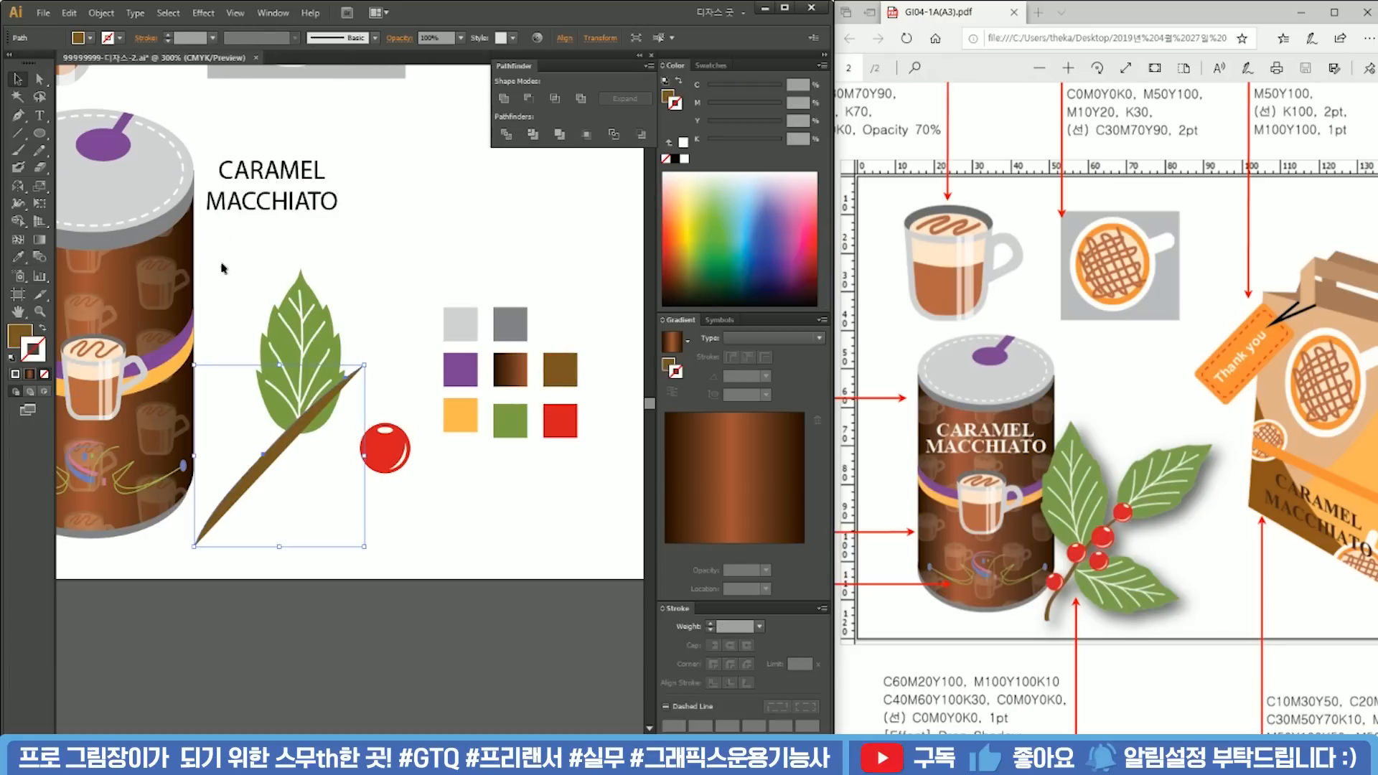
left_click(42, 327)
Step: Set the stem's stroke to the one-sided tapered width profile at 4 pt with a round cap and round corners
left_click(276, 37)
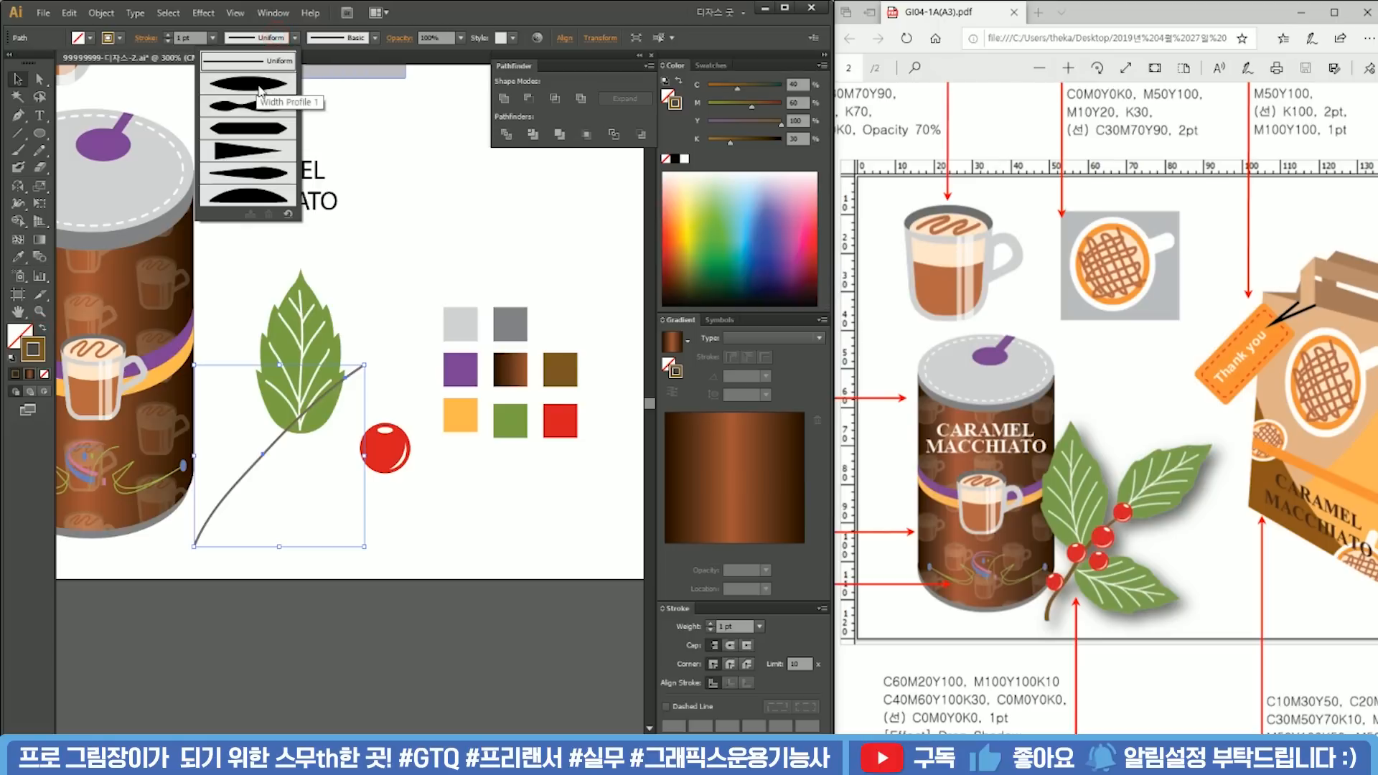
left_click(256, 150)
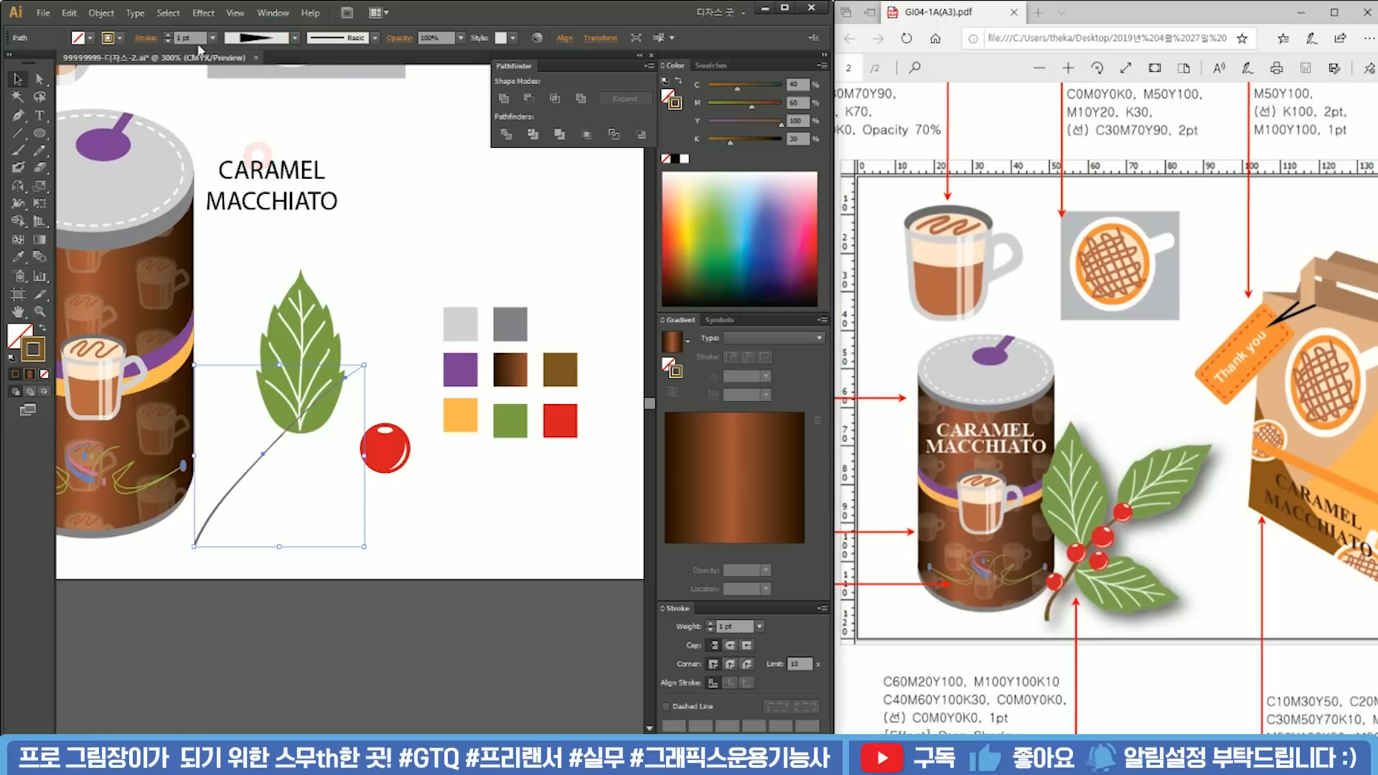
left_click(171, 39)
left_click(171, 39)
left_click(439, 188)
left_click(247, 449)
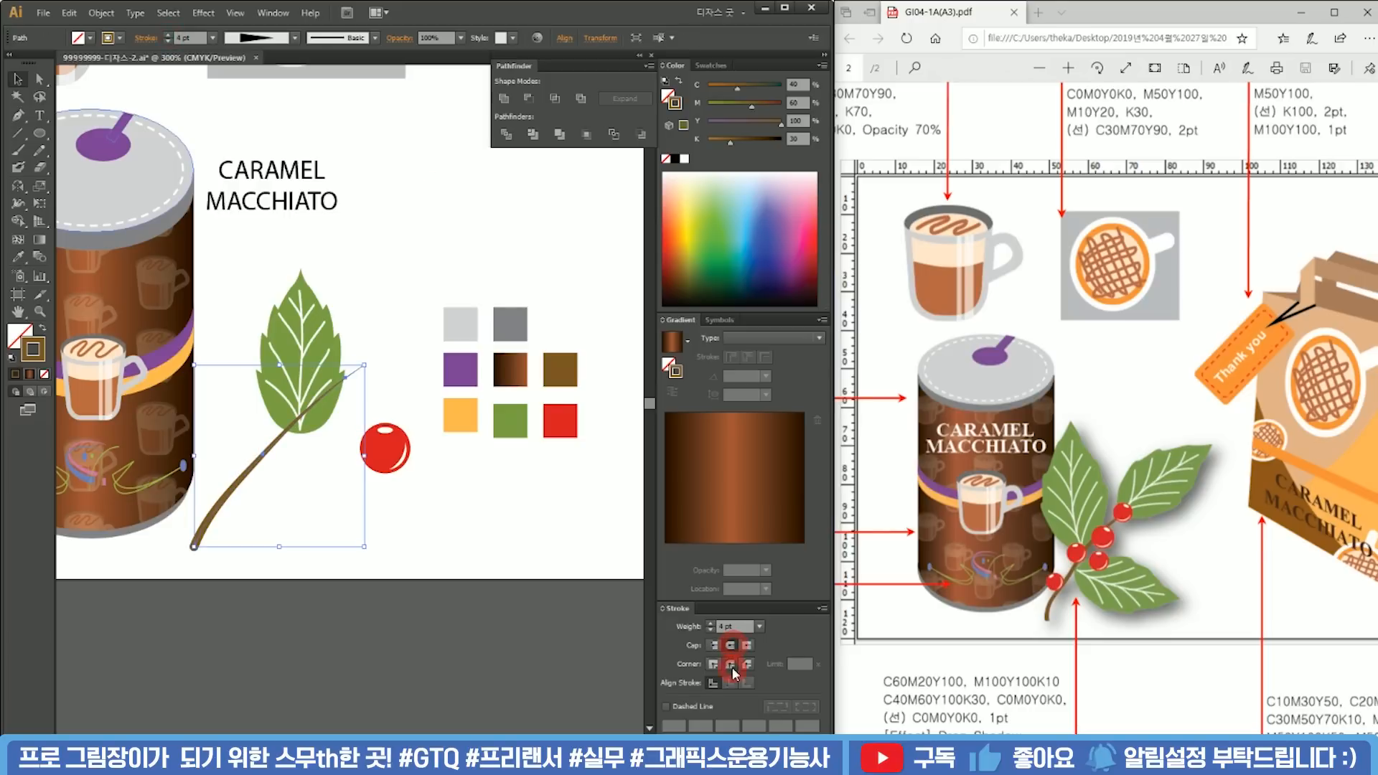
left_click(321, 582)
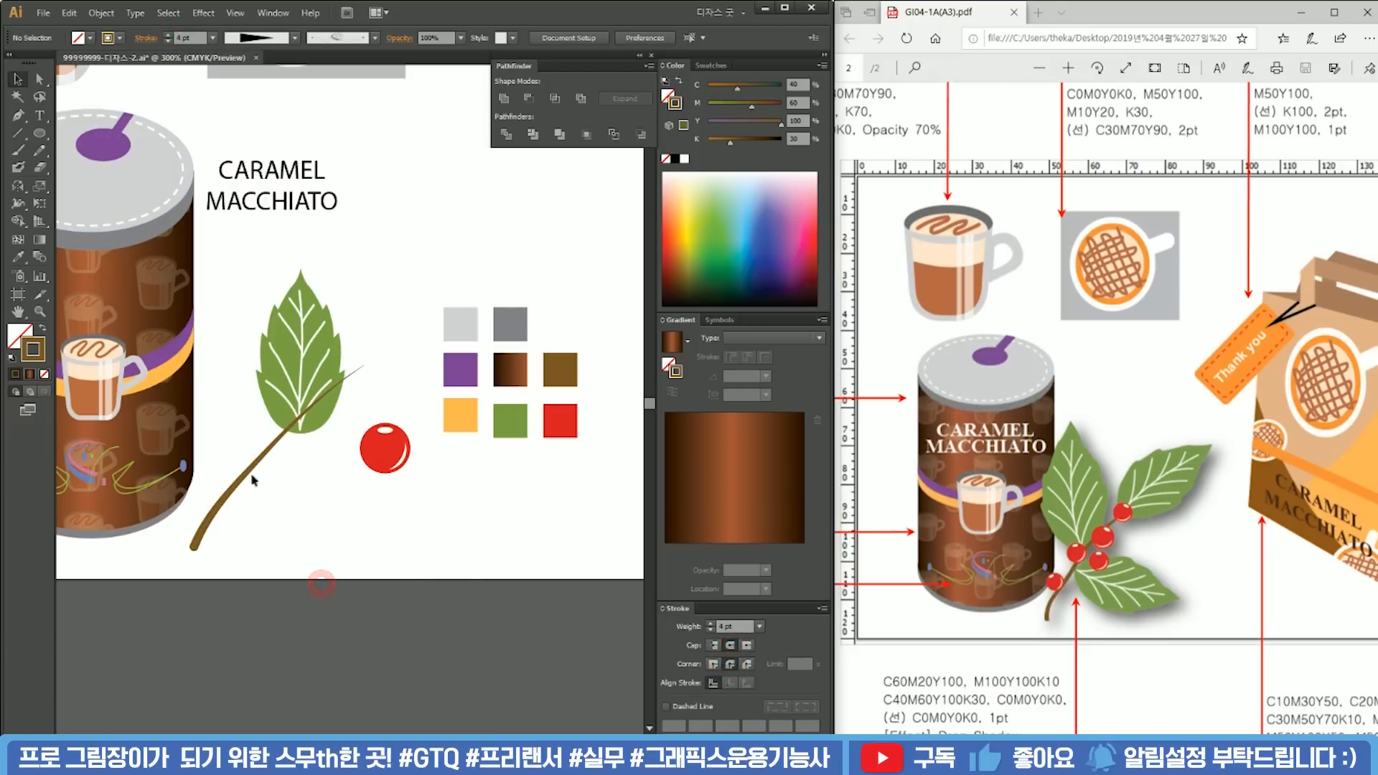
Step: Place a spare copy of the stem below the artboard and expand the original stem's stroke into a filled shape
left_click(376, 508)
left_click_drag(248, 470, 507, 651)
left_click(385, 488)
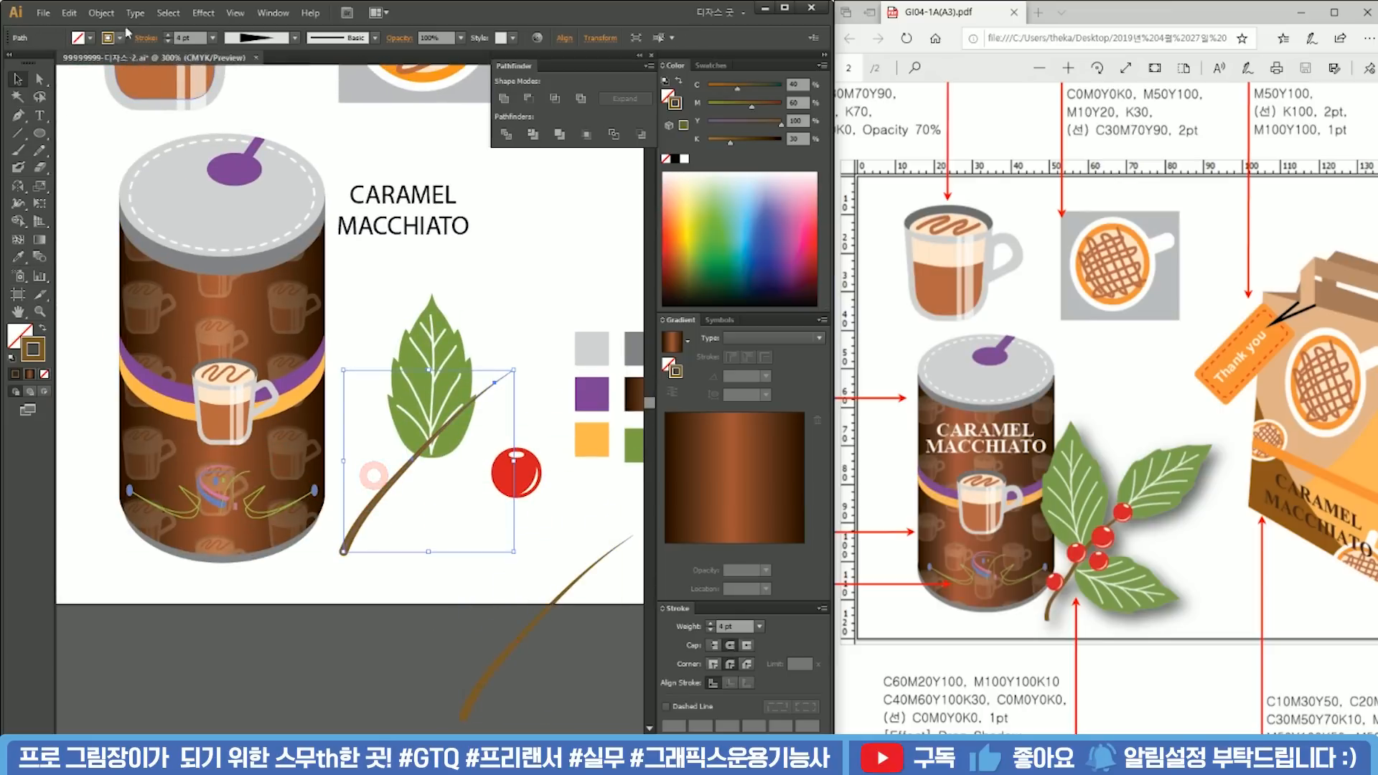
left_click(101, 13)
left_click(168, 181)
Step: Group the leaf with its veins and bring the group to the front of the stem
left_click(440, 493)
left_click(452, 342)
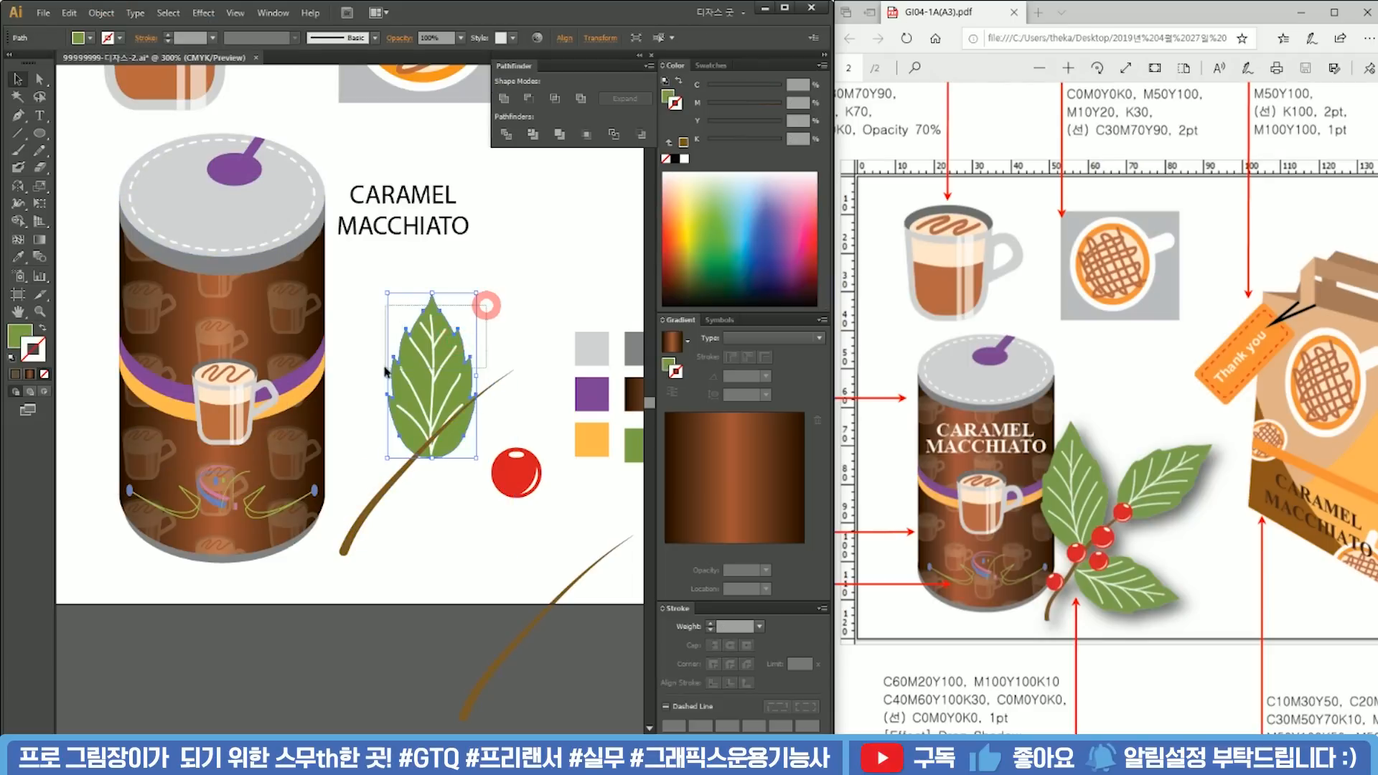
left_click_drag(386, 371, 383, 374)
key("ctrl+g")
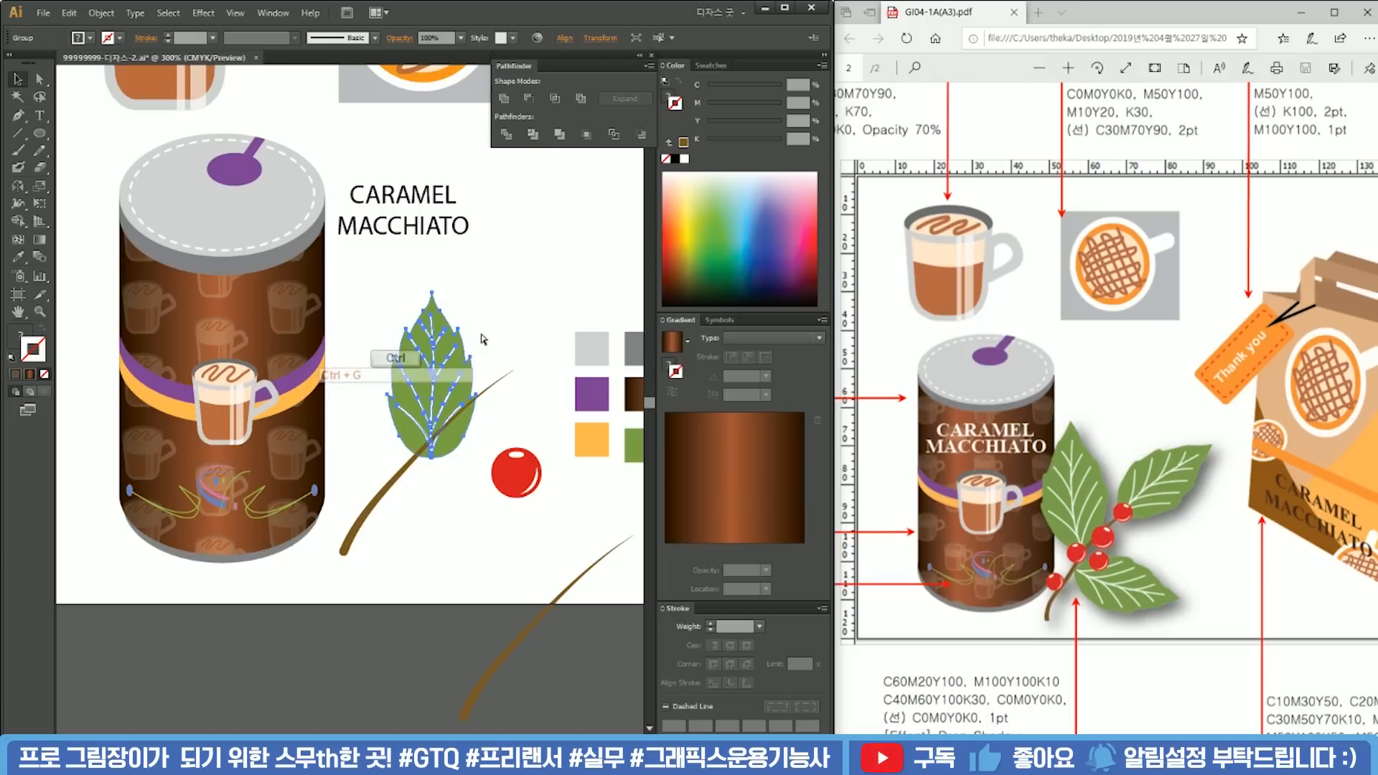
right_click(449, 334)
left_click(511, 449)
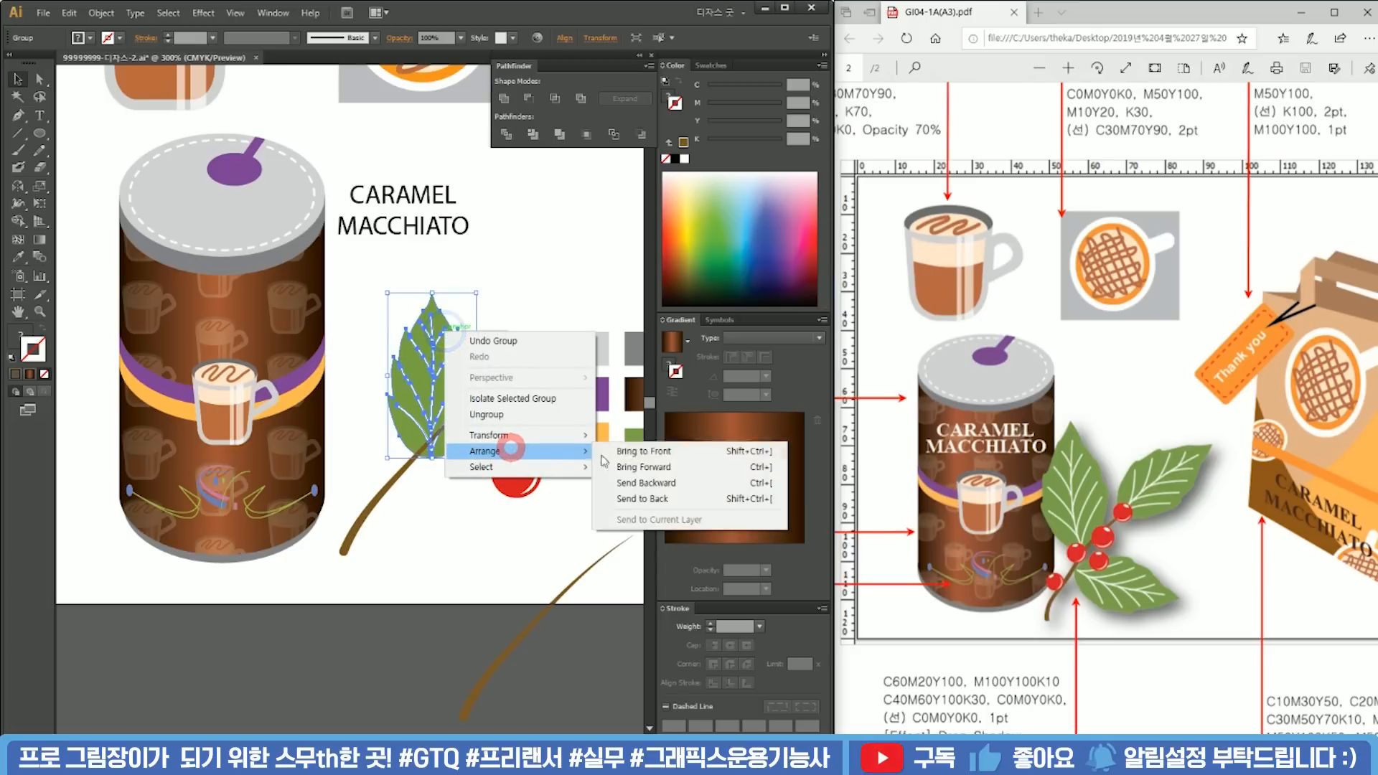
left_click(610, 451)
Step: Enlarge the leaf group slightly, move it against the can's right edge, and tilt it a little to the left
mouse_move(477, 293)
left_mouse_down()
mouse_move(474, 316)
mouse_move(493, 290)
left_mouse_up()
left_click_drag(452, 384, 381, 373)
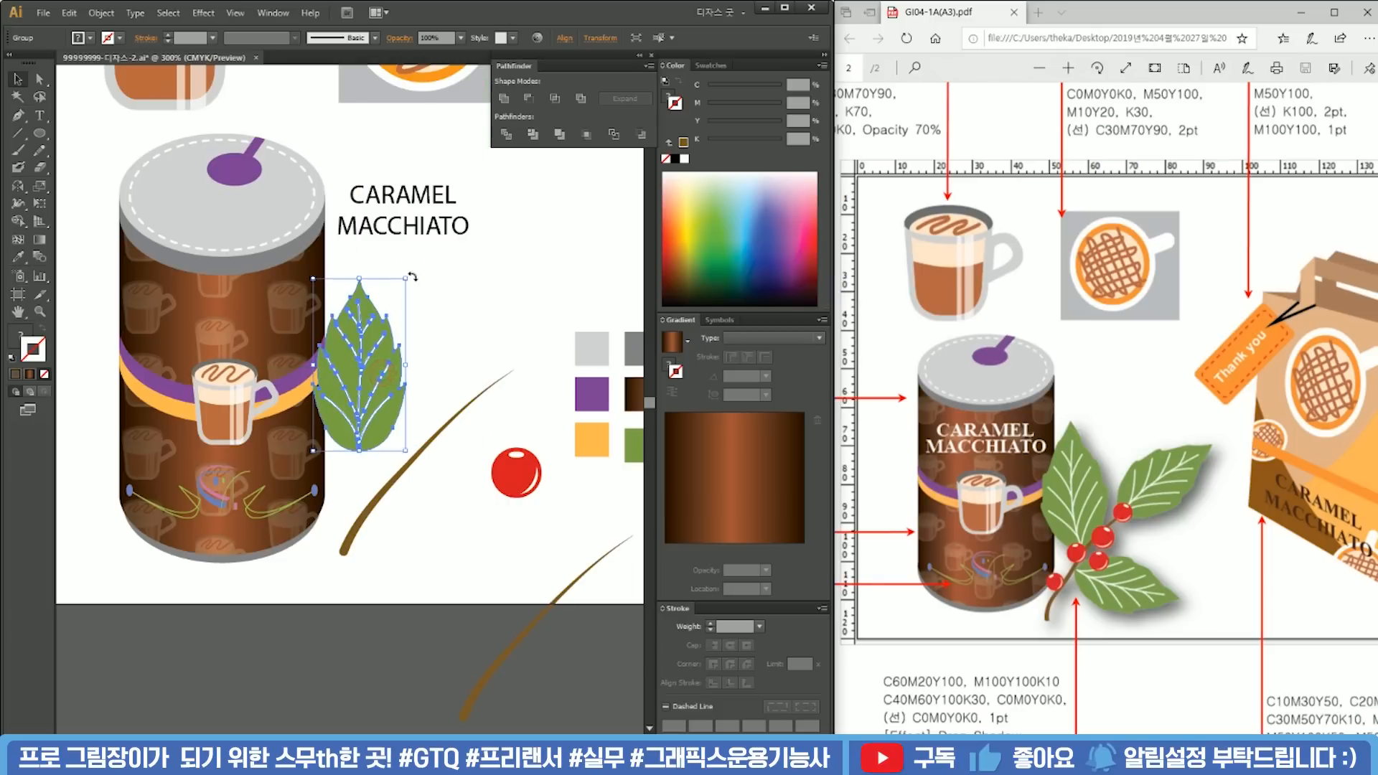
left_click_drag(413, 276, 406, 259)
left_click_drag(361, 370, 356, 374)
Step: Rotate and move the brown stem so it passes by the base of the leaf next to the can
mouse_move(494, 378)
left_mouse_down()
mouse_move(452, 378)
mouse_move(493, 354)
left_mouse_up()
left_click(511, 410)
left_click(340, 492)
left_click_drag(492, 349, 476, 367)
left_click(454, 424)
Step: Add two smaller rotated leaf copies, one pointing lower right from the stem and one pointing upper right at its tip
left_click_drag(378, 404, 437, 566)
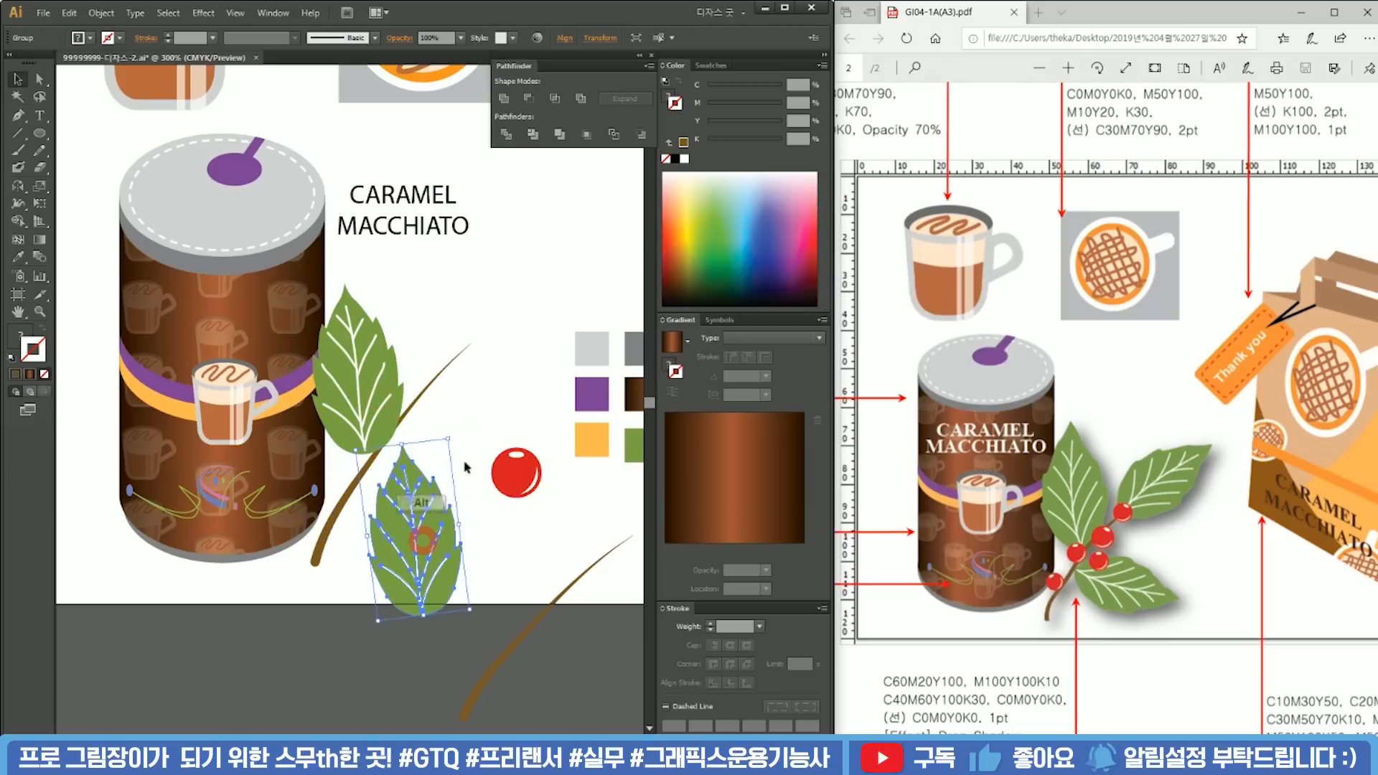
left_click_drag(446, 434, 484, 531)
left_click_drag(386, 534, 485, 329)
left_click(437, 446)
left_click_drag(595, 341, 541, 202)
left_click_drag(591, 302, 587, 314)
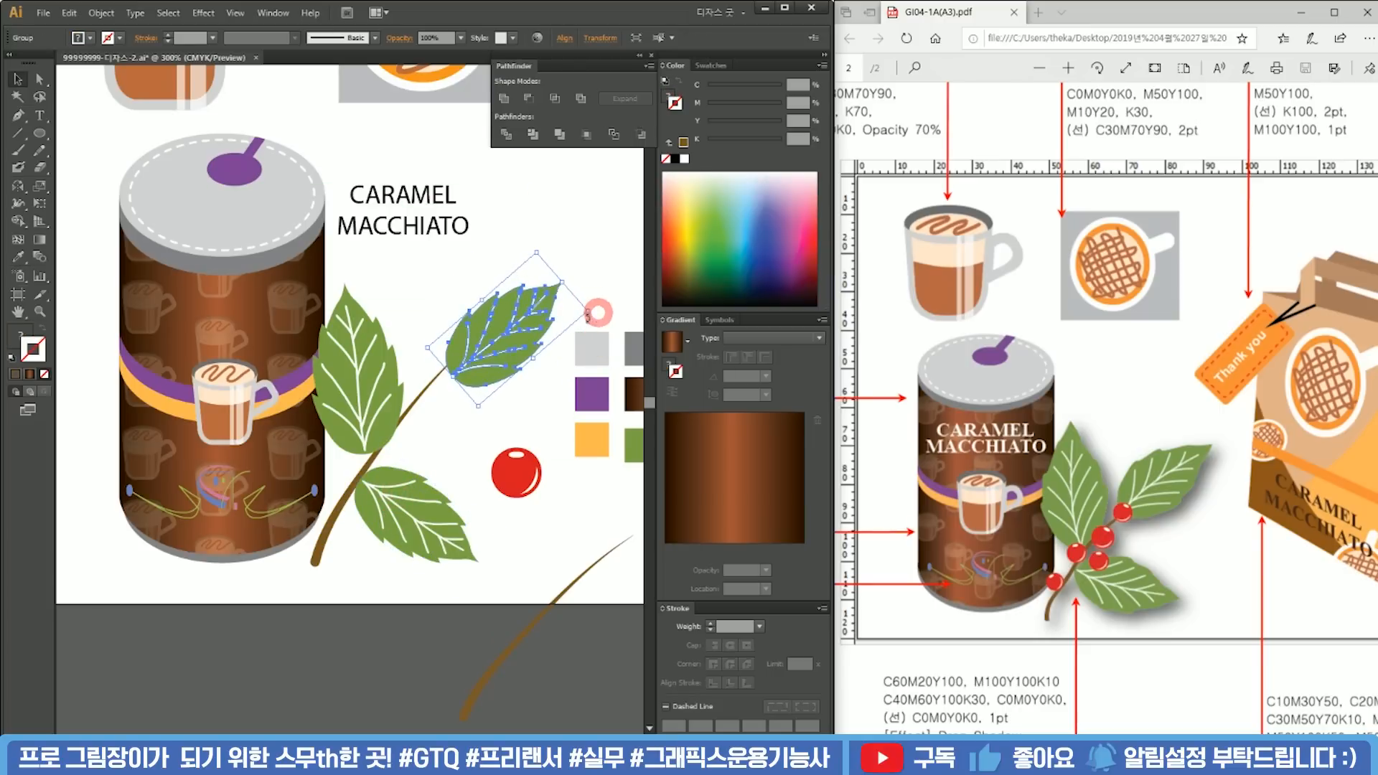
left_click_drag(512, 346, 485, 353)
left_click(530, 244)
Step: Place a copy of the berry at the base of the upper-right leaf, bring it to the front and shrink it
left_click_drag(547, 437, 489, 510)
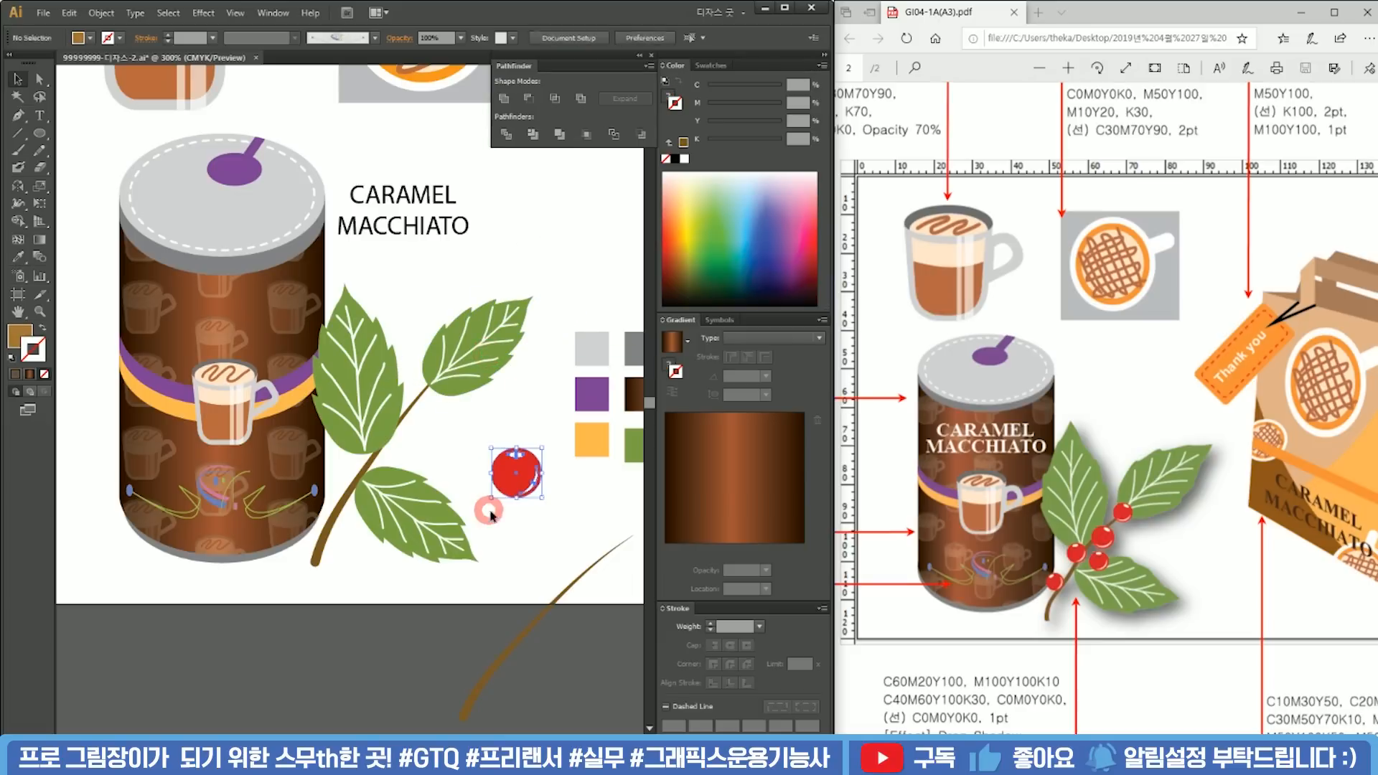
left_click(575, 464)
left_click_drag(467, 428, 435, 393)
scroll(454, 368, "up", 3)
right_click(407, 436)
left_click(484, 559)
left_click(591, 556)
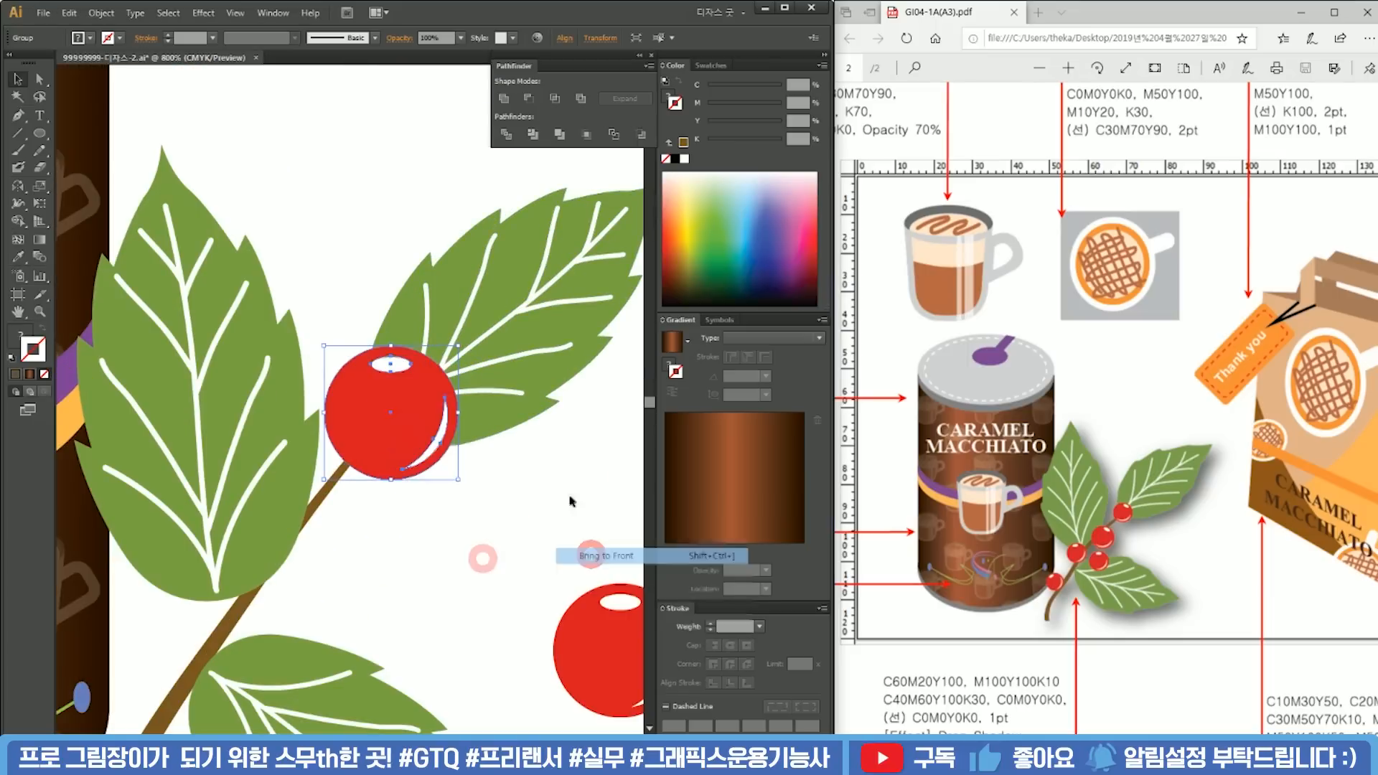
left_click_drag(459, 347, 433, 385)
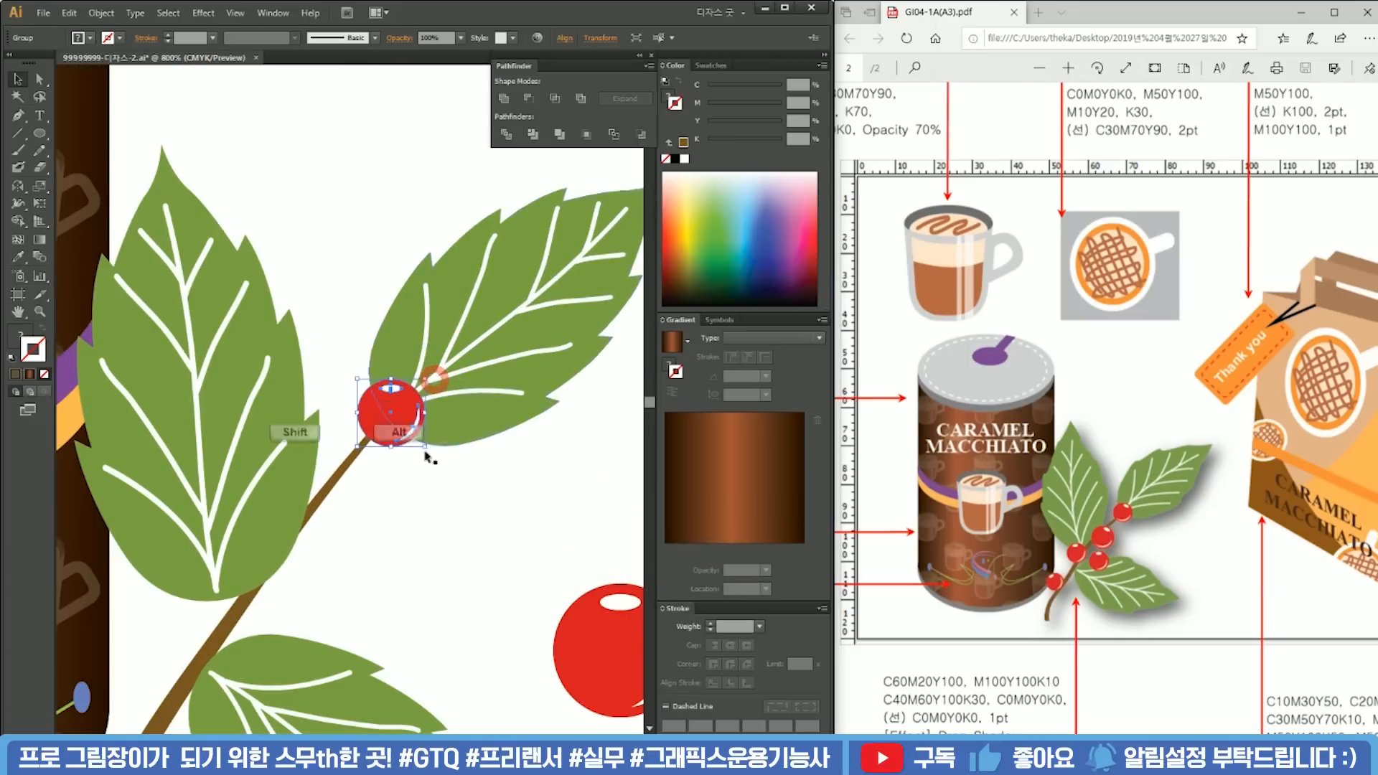
Step: Place four more copies of the berry along the brown stem, from its middle down to its lower end
left_click_drag(411, 529, 488, 411)
scroll(488, 411, "down", 1)
left_click_drag(477, 330, 353, 450)
left_click_drag(465, 496, 508, 395)
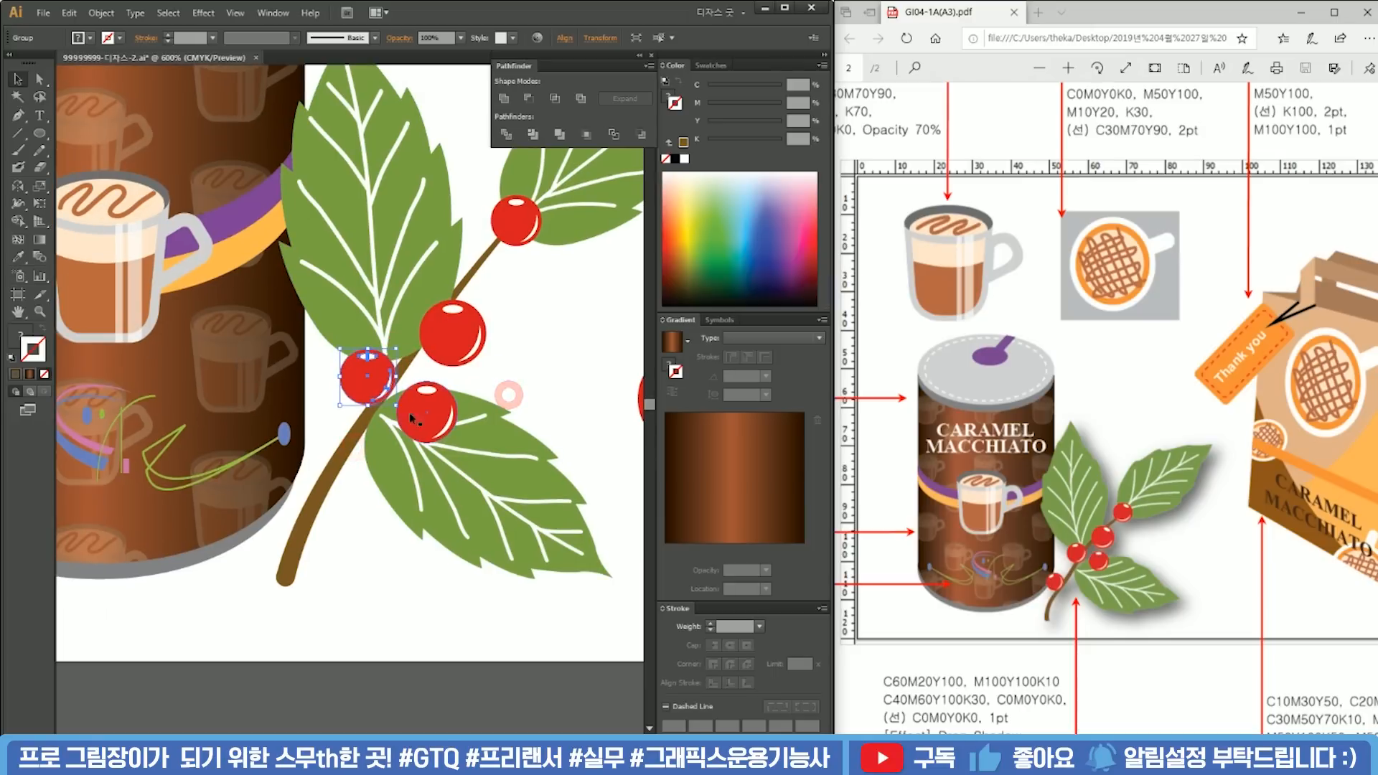
left_click_drag(362, 391, 310, 456)
left_click_drag(345, 394, 321, 452)
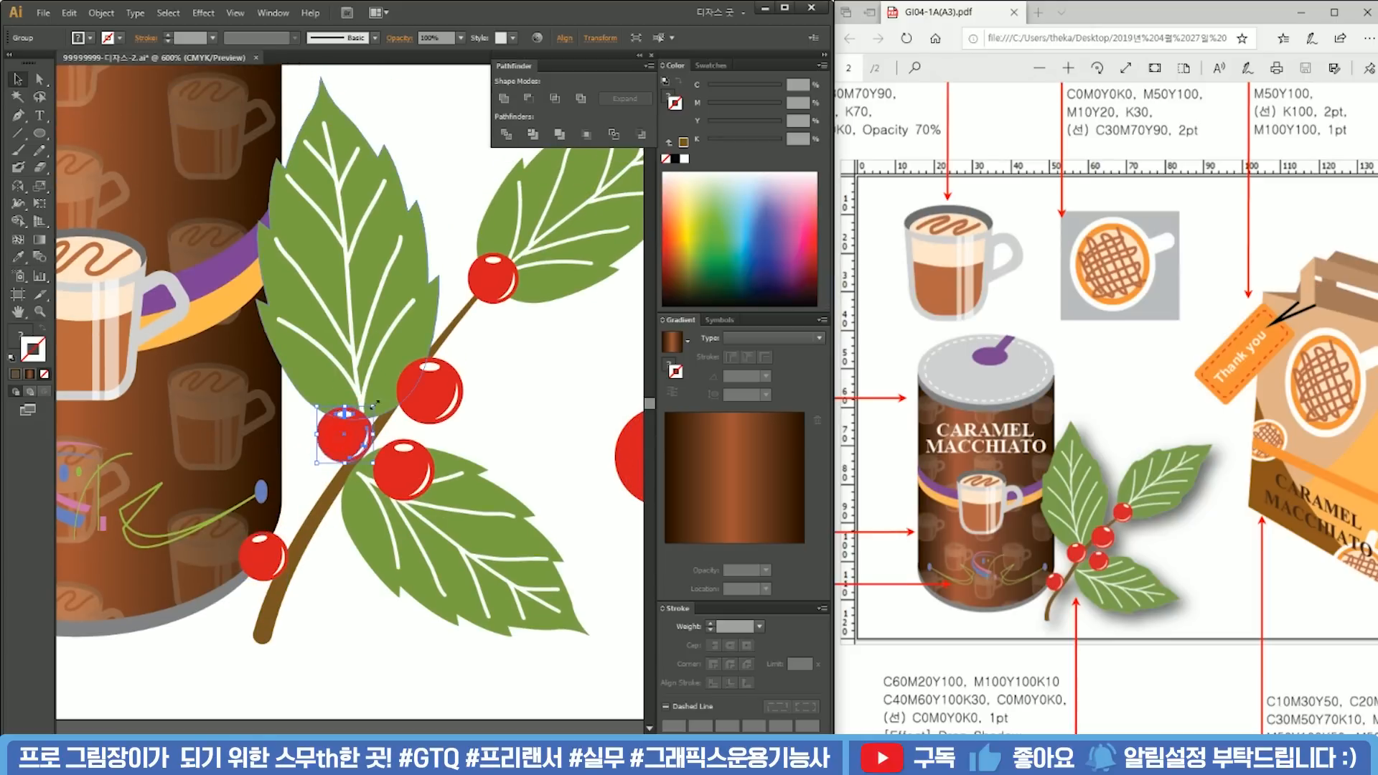
Step: Fine-tune the rotation of the individual berries along the stem
left_click(403, 465)
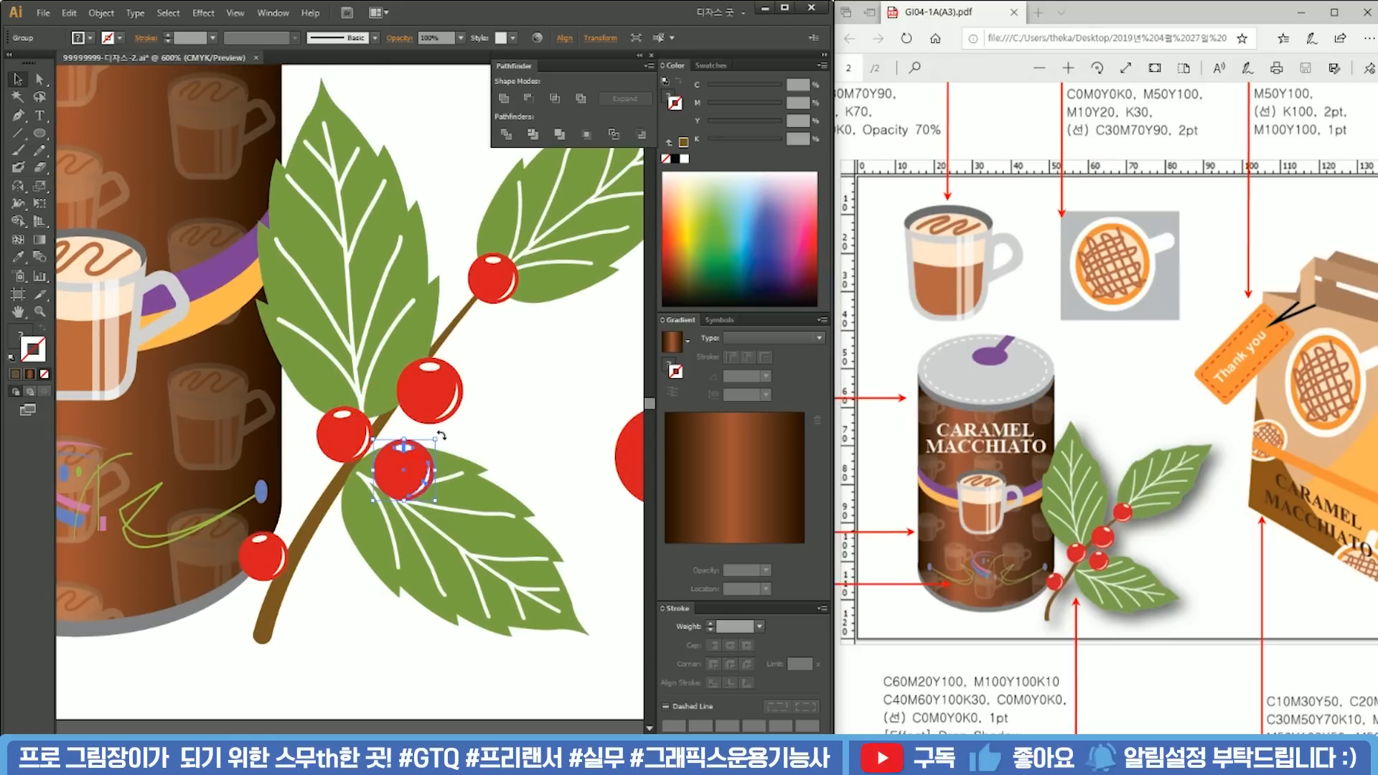
left_click_drag(499, 423, 466, 476)
left_click(434, 458)
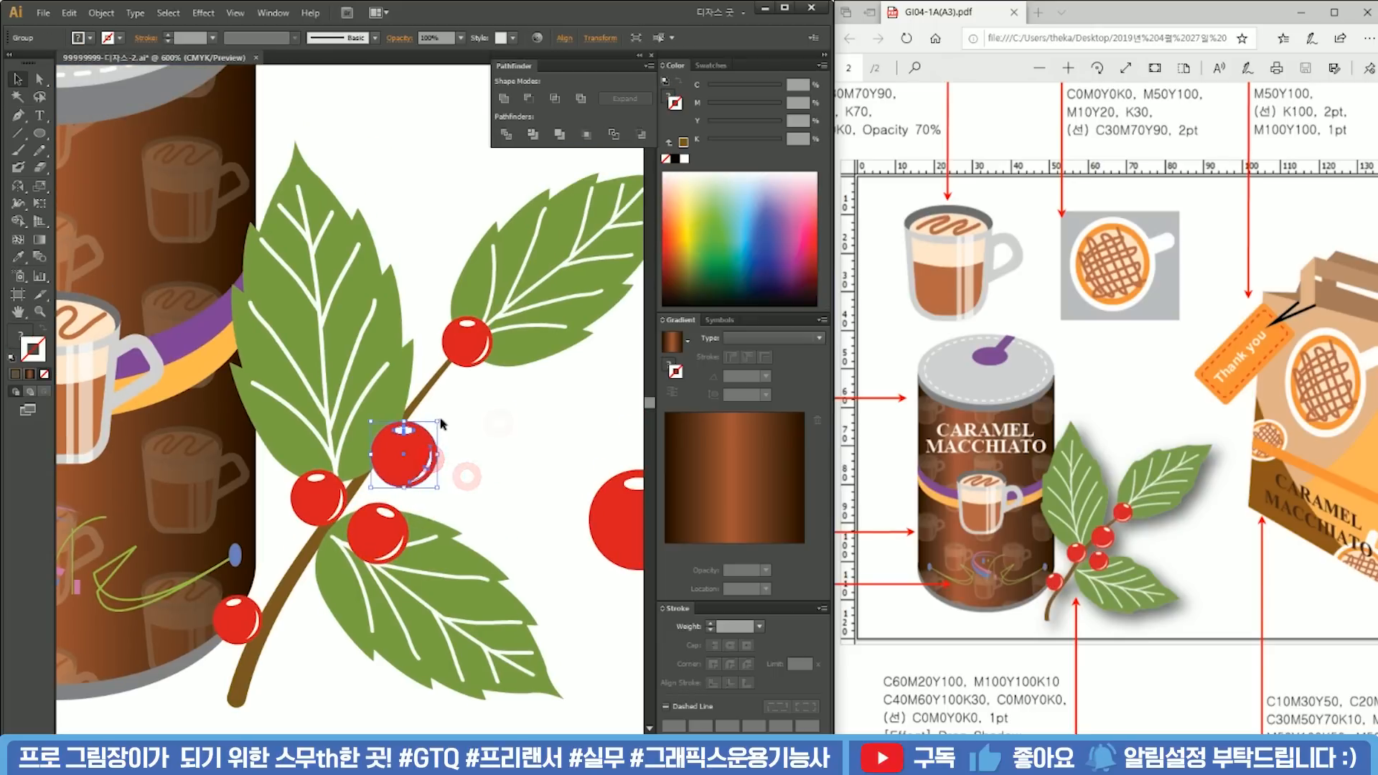
left_click_drag(475, 407, 433, 491)
left_click(424, 426)
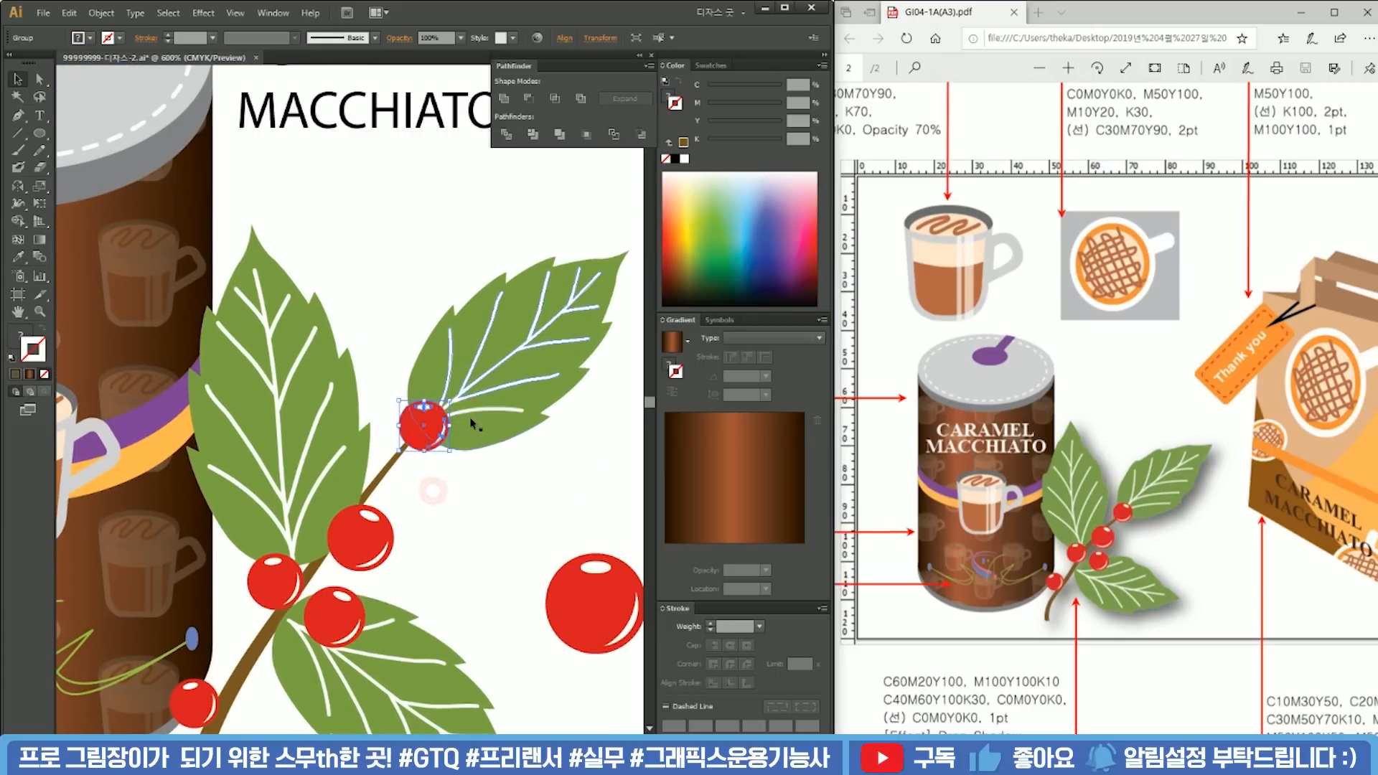
left_click_drag(459, 398, 470, 425)
left_click(500, 476)
Step: Delete the spare berry, the leftover stem curve and the block of colour swatches beside the branch
scroll(500, 477, "down", 3)
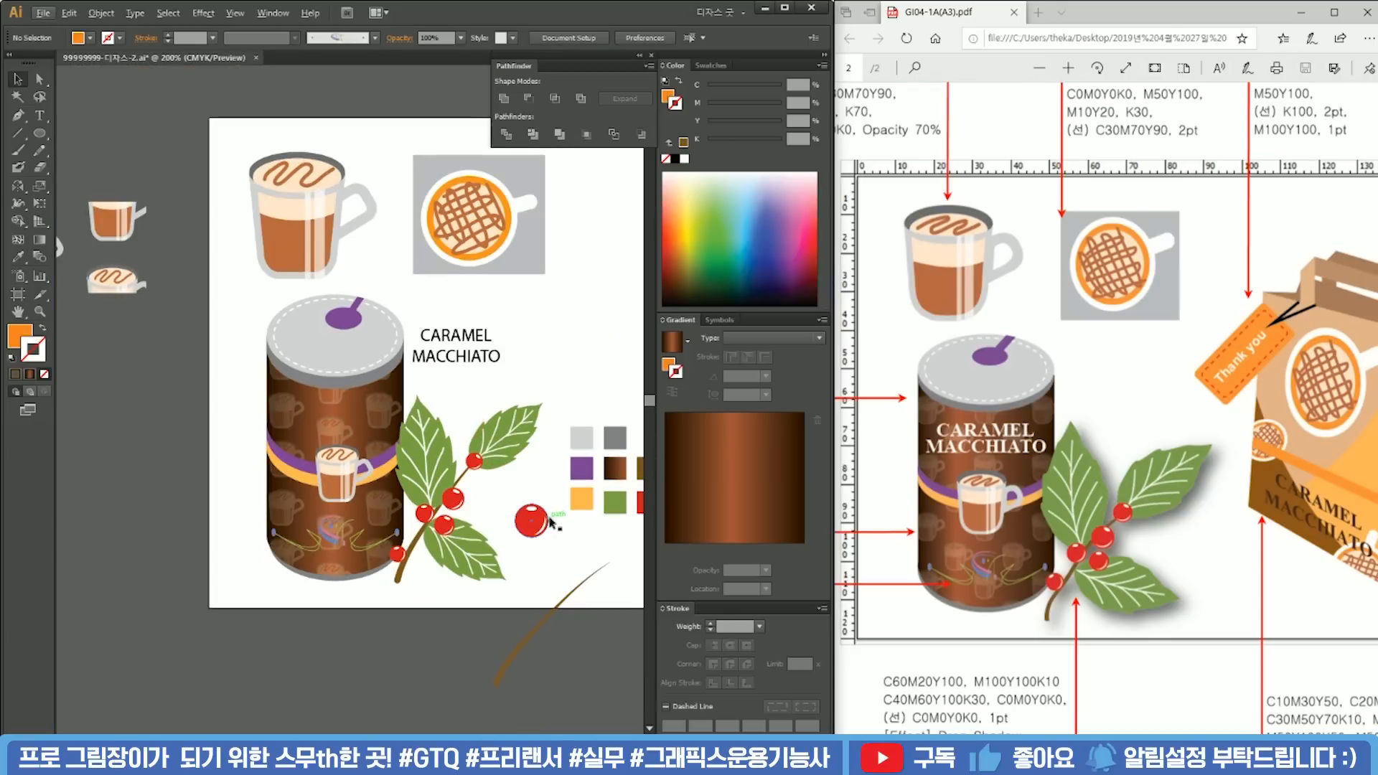
left_click_drag(521, 490, 523, 491)
left_click_drag(568, 547, 438, 506)
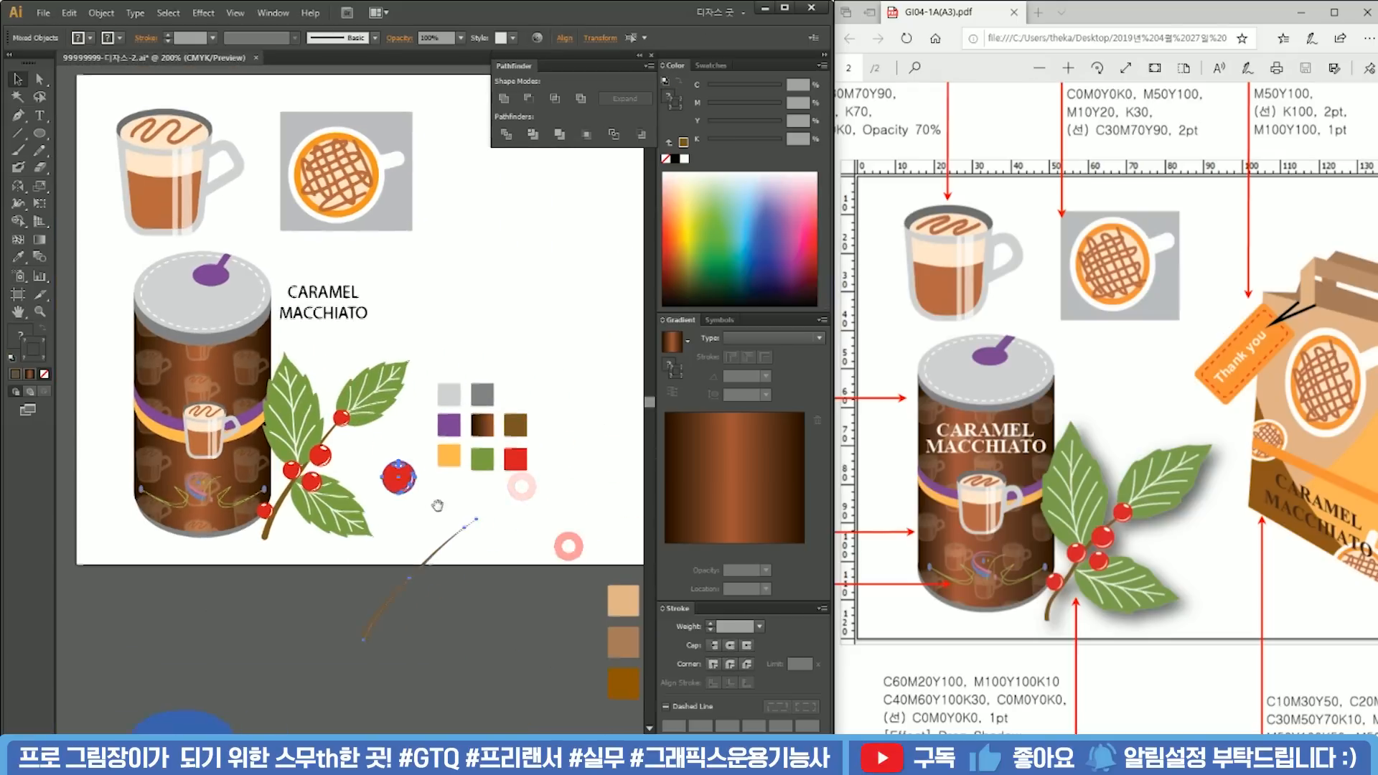
key("Delete")
left_click_drag(545, 374, 430, 483)
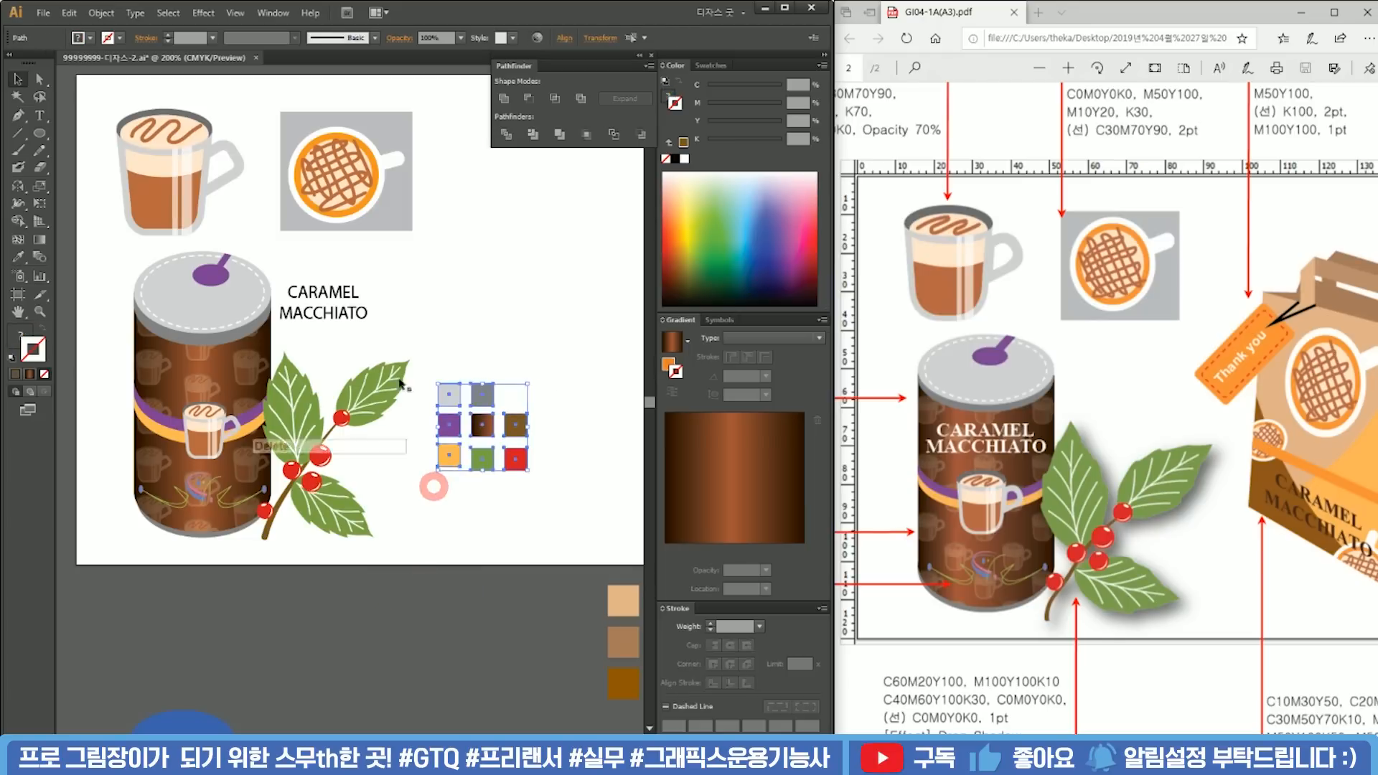
key("Delete")
Step: Group all the leaves, berries and the stem of the coffee branch
left_click(329, 319)
left_click_drag(379, 421, 498, 433)
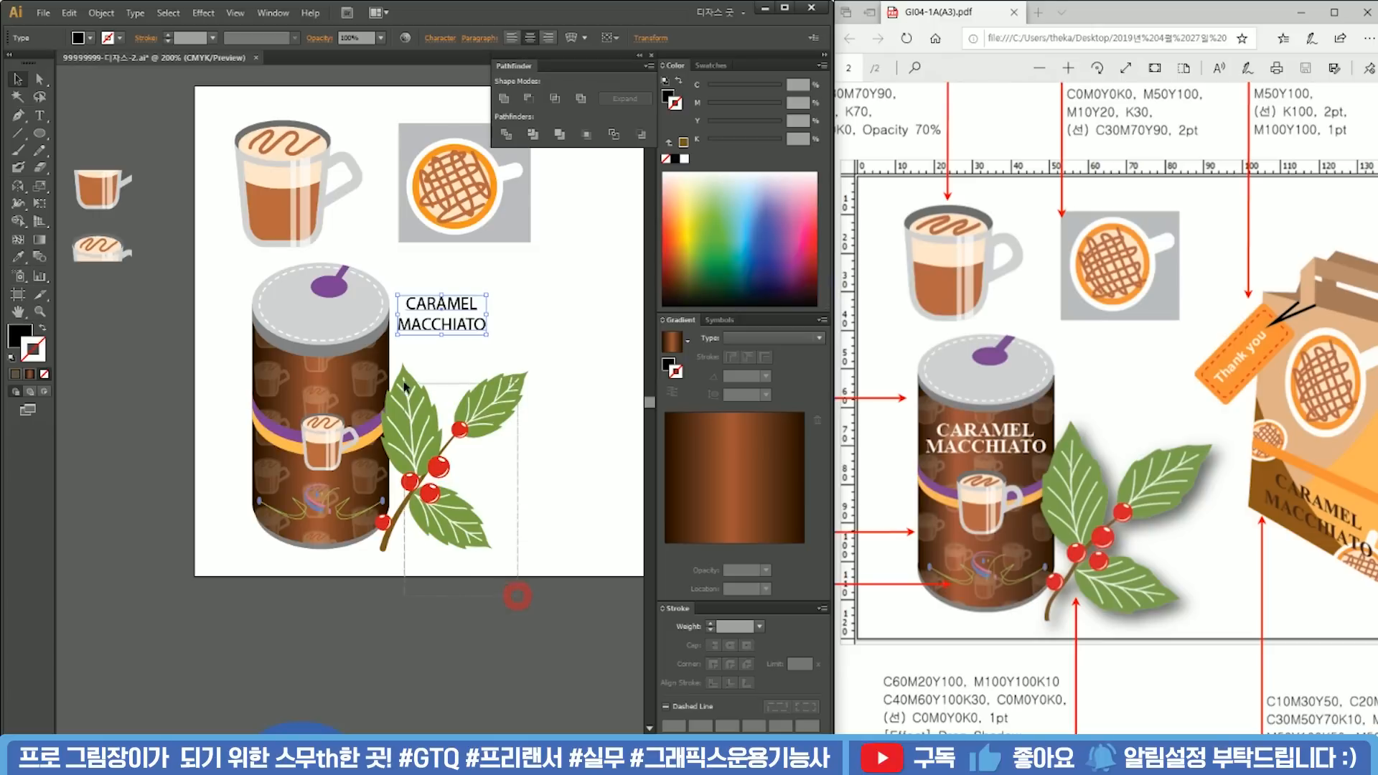
left_click_drag(404, 388, 404, 387)
key("ctrl+g")
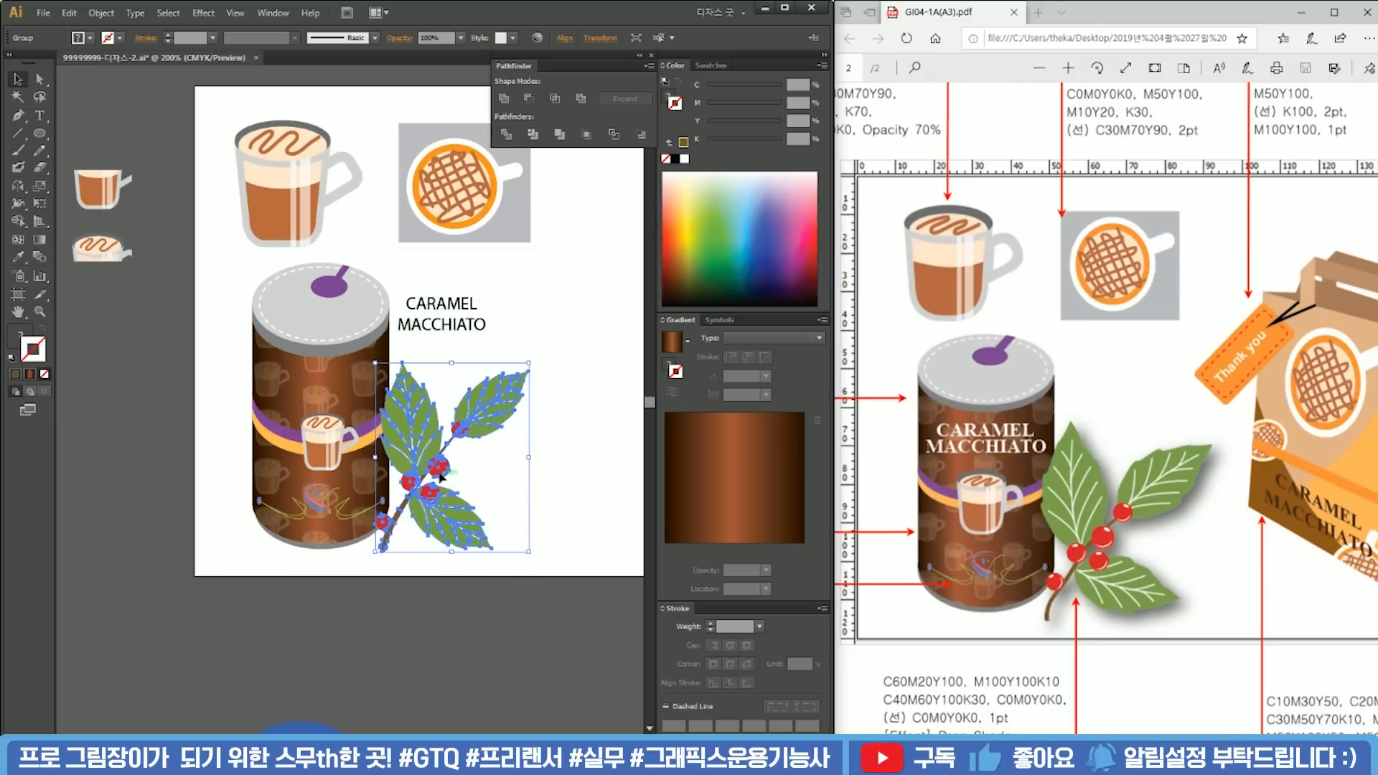
right_click(479, 412)
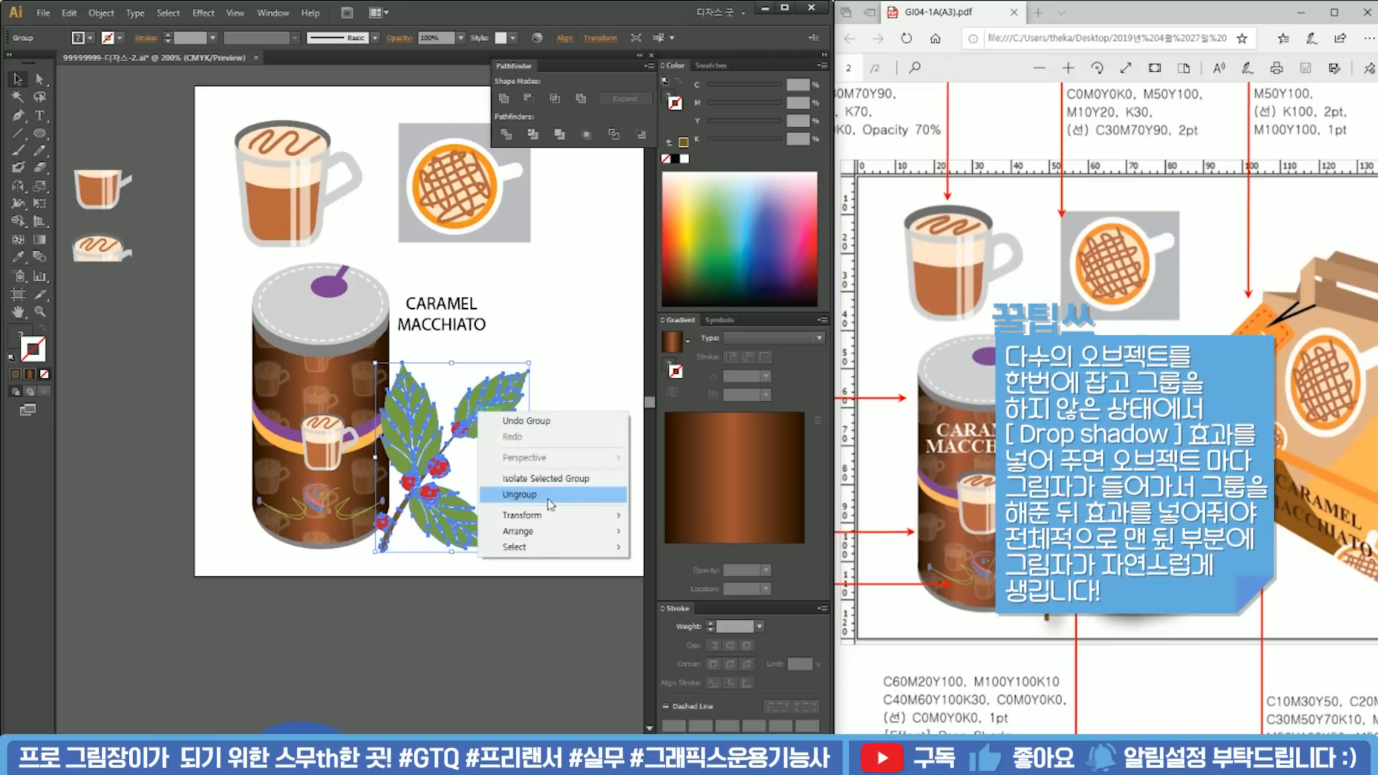
left_click(599, 361)
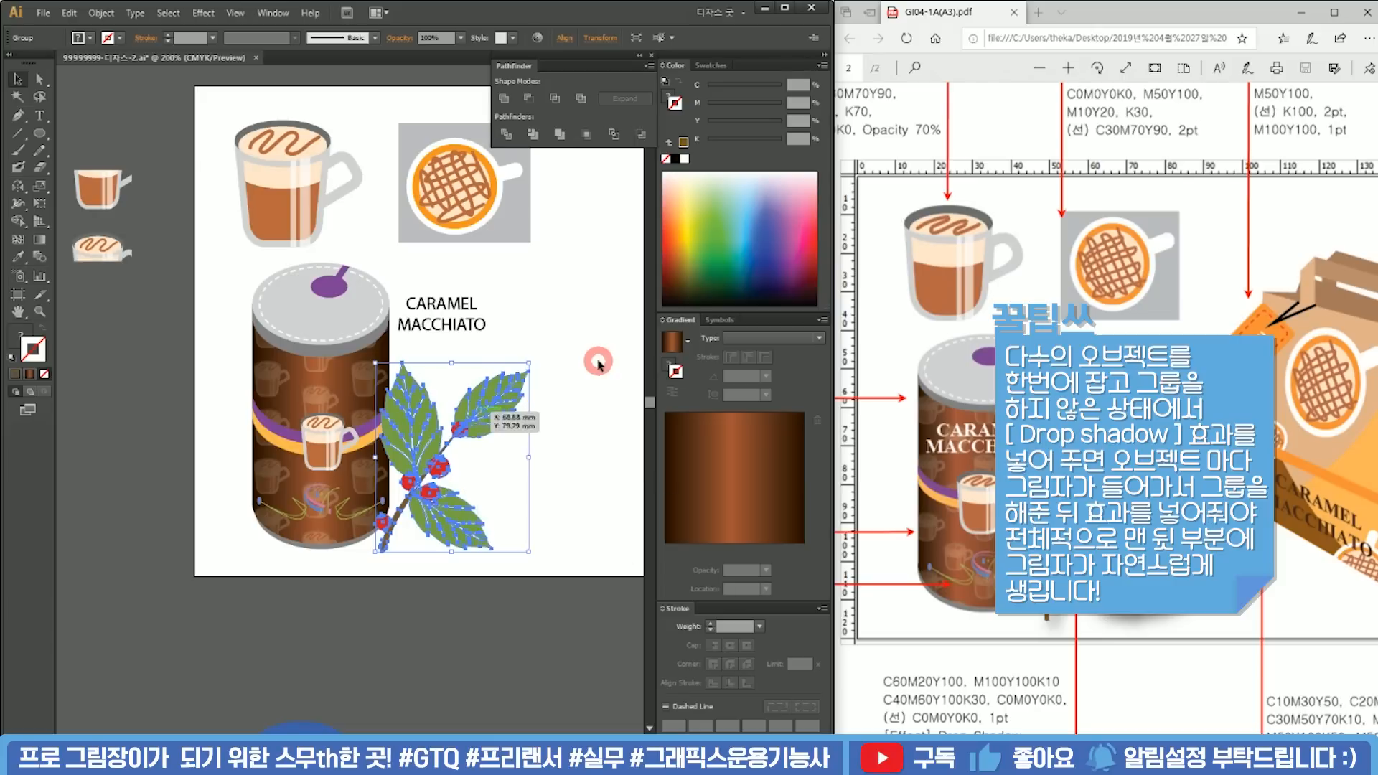
Step: Apply an Illustrator Drop Shadow to the branch group with Multiply mode, 75% opacity, 2.47 mm X and Y offsets and 1.76 mm blur
left_click(487, 407)
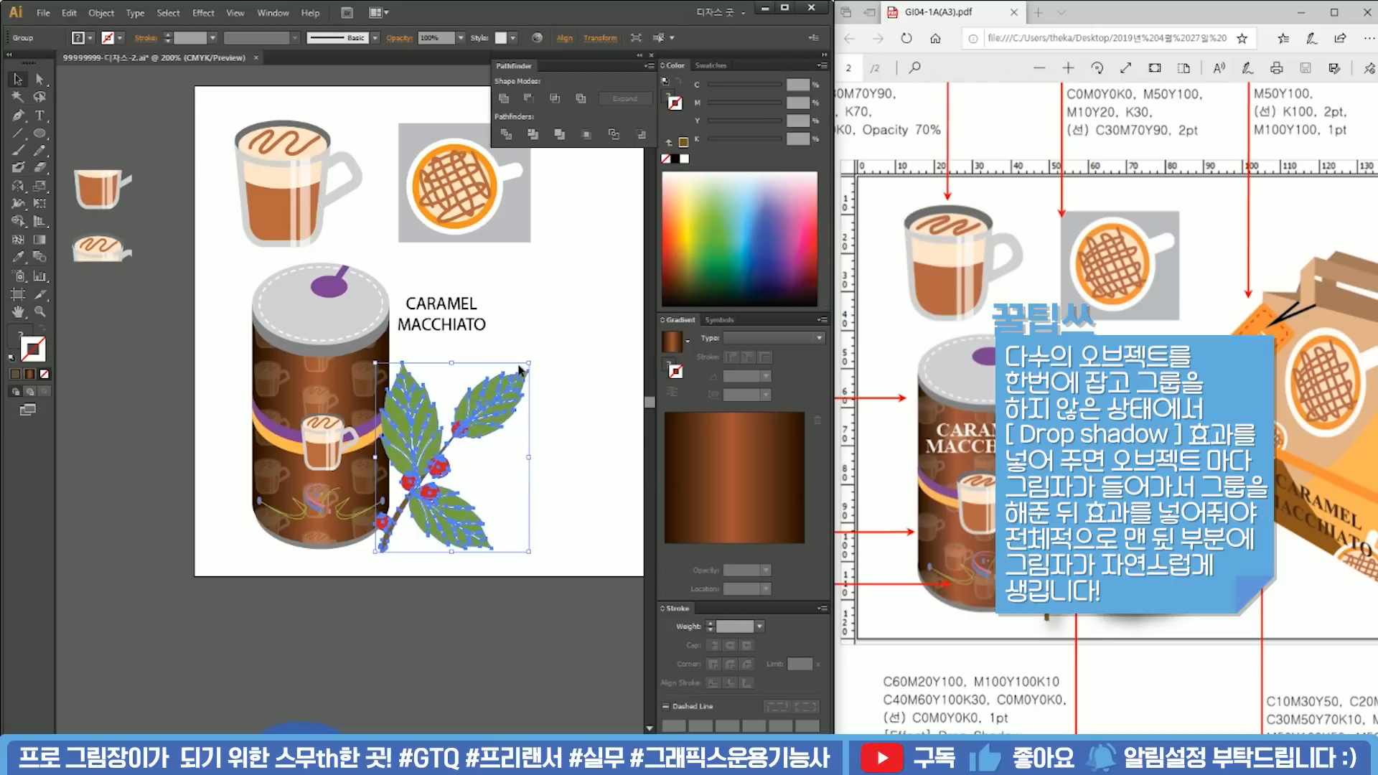
left_click(558, 391)
left_click(501, 418)
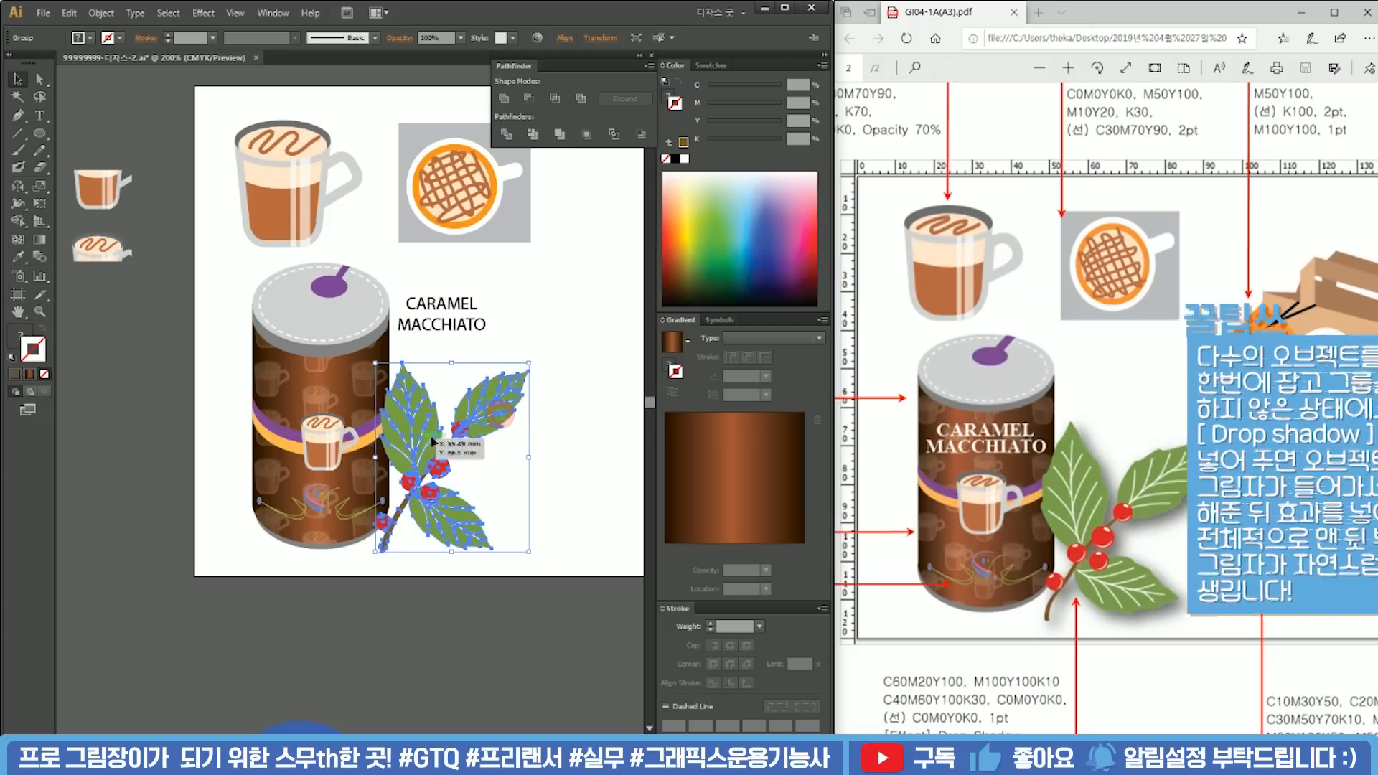
left_click(204, 13)
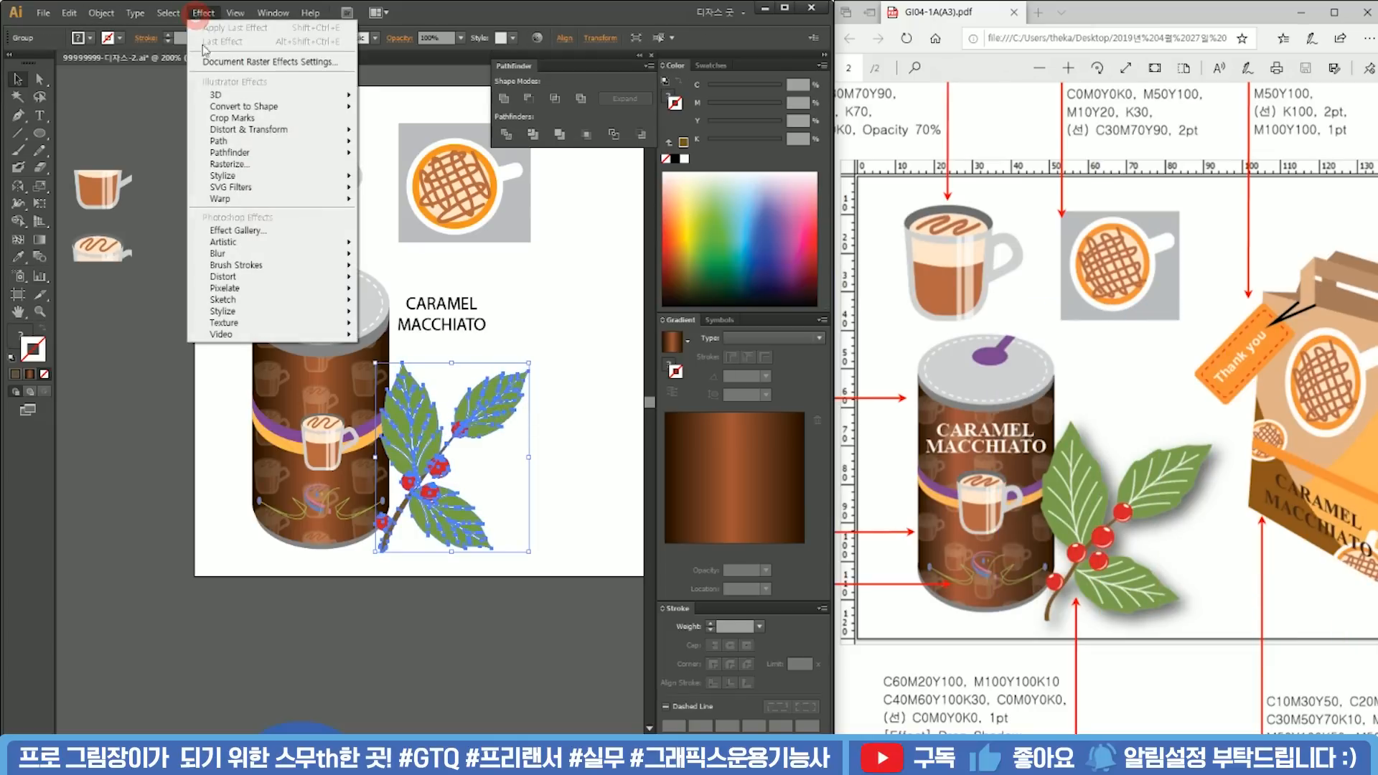
mouse_move(273, 180)
left_click(406, 178)
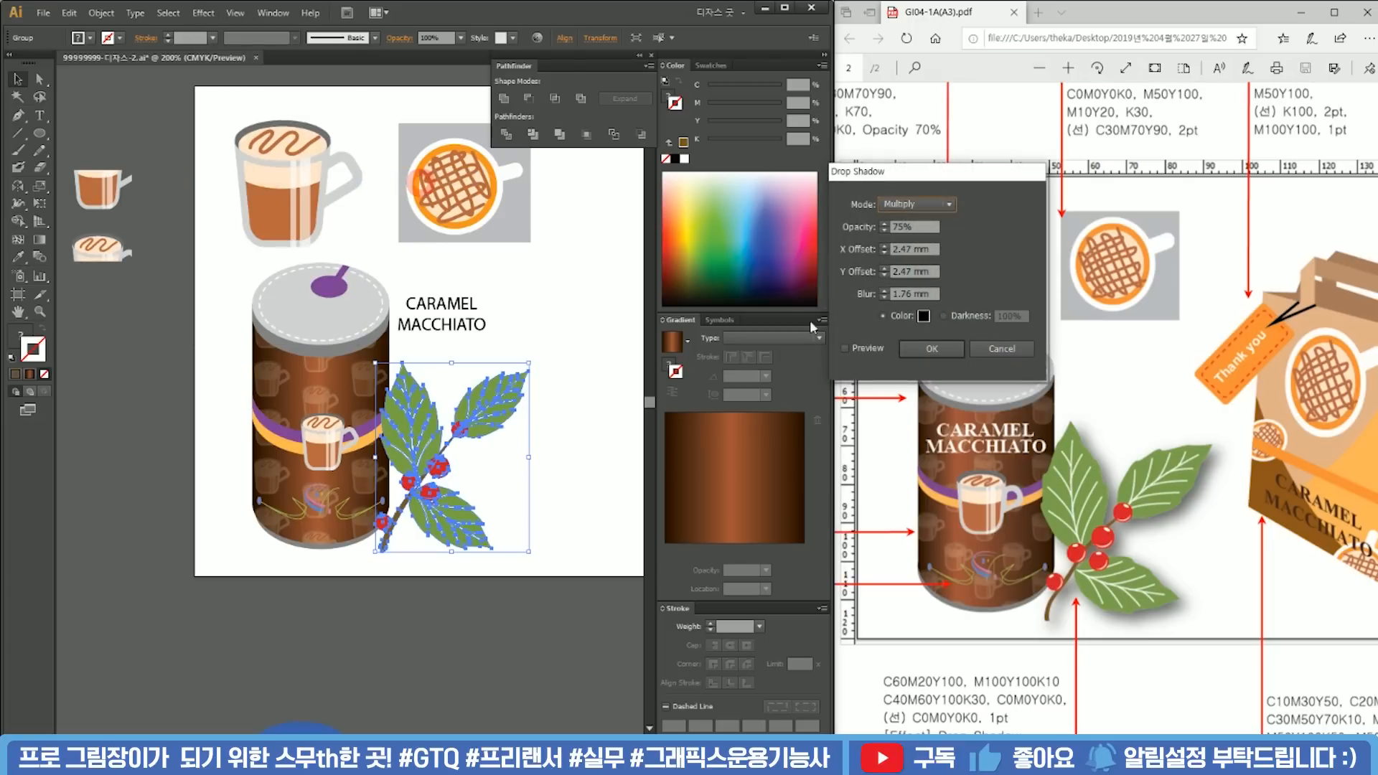
left_click(935, 349)
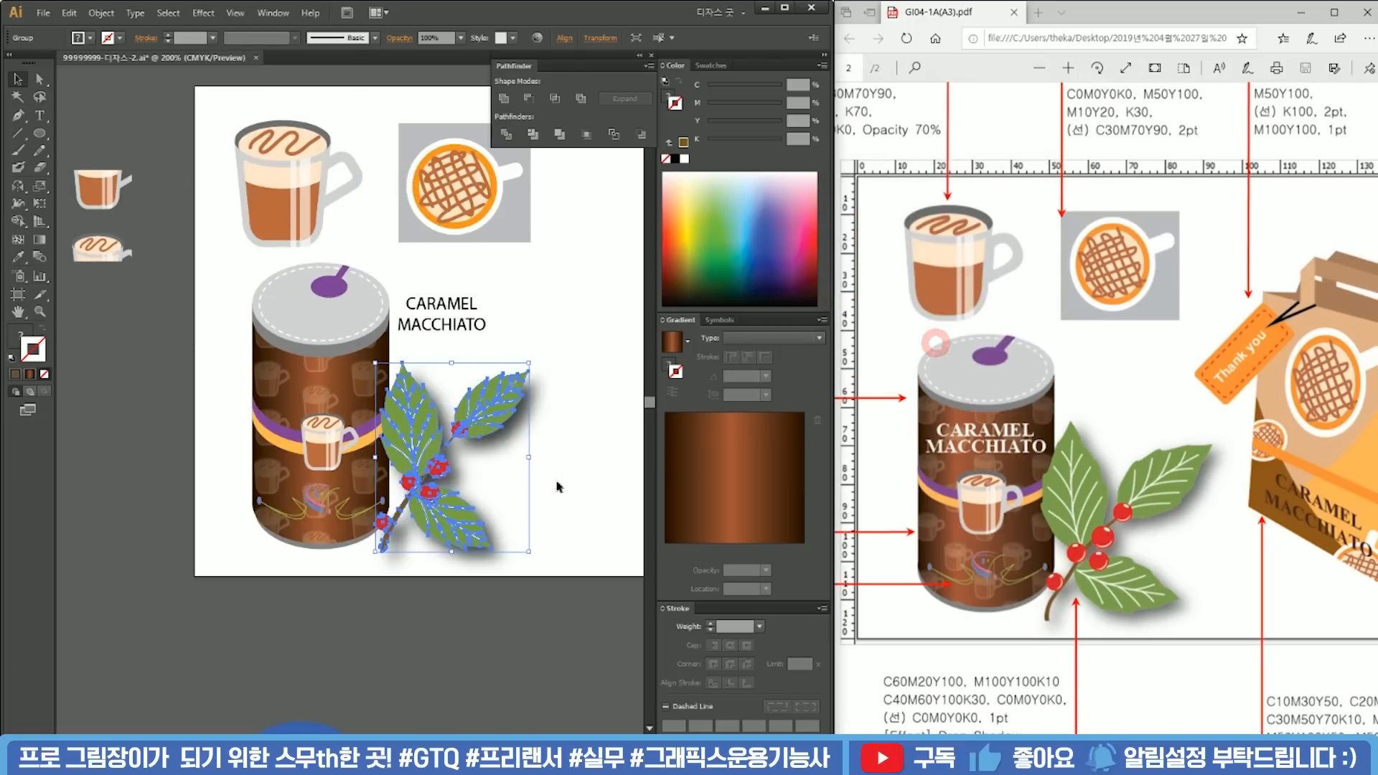
left_click(513, 559)
Step: Check the reference sheet's text specifications, move the CARAMEL MACCHIATO text above the artboard and place a copy below it
scroll(513, 559, "down", 2)
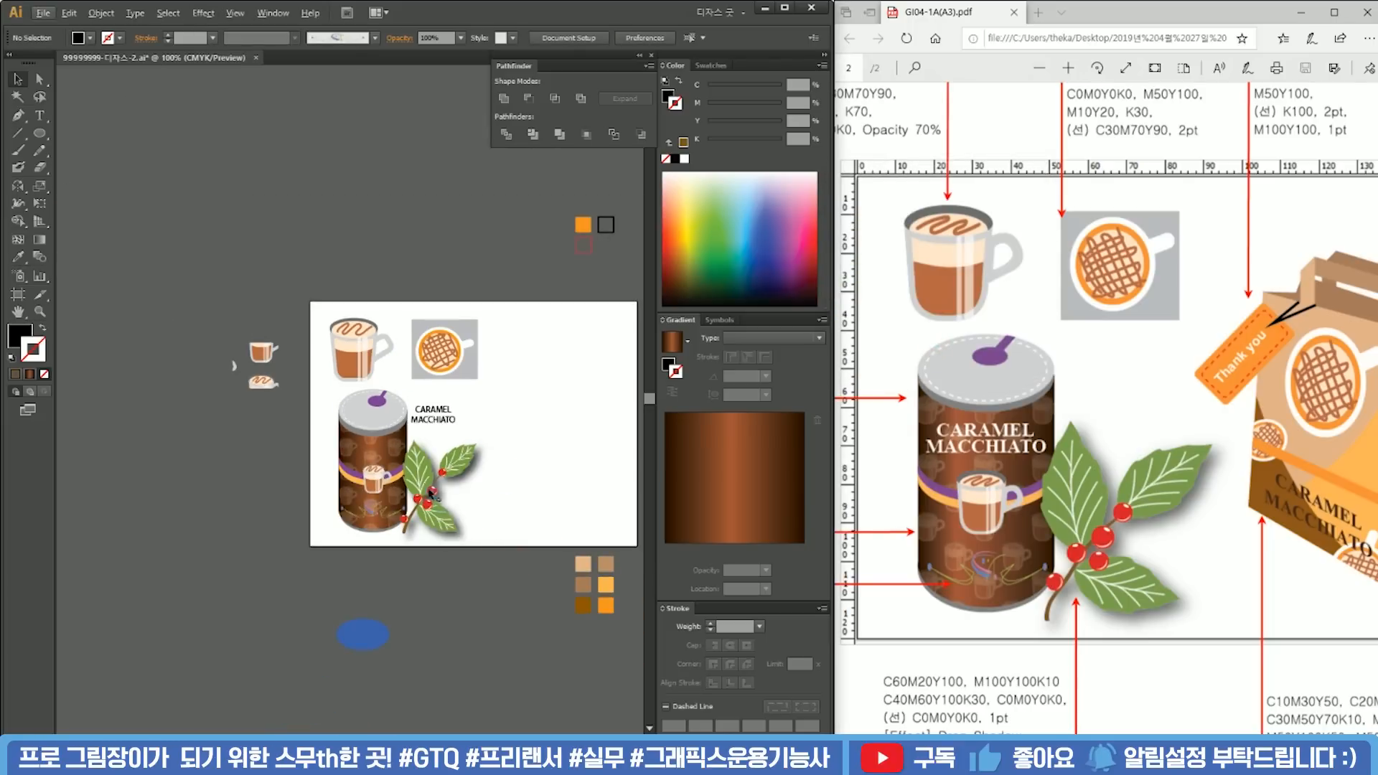
scroll(396, 477, "up", 2)
left_click(483, 365)
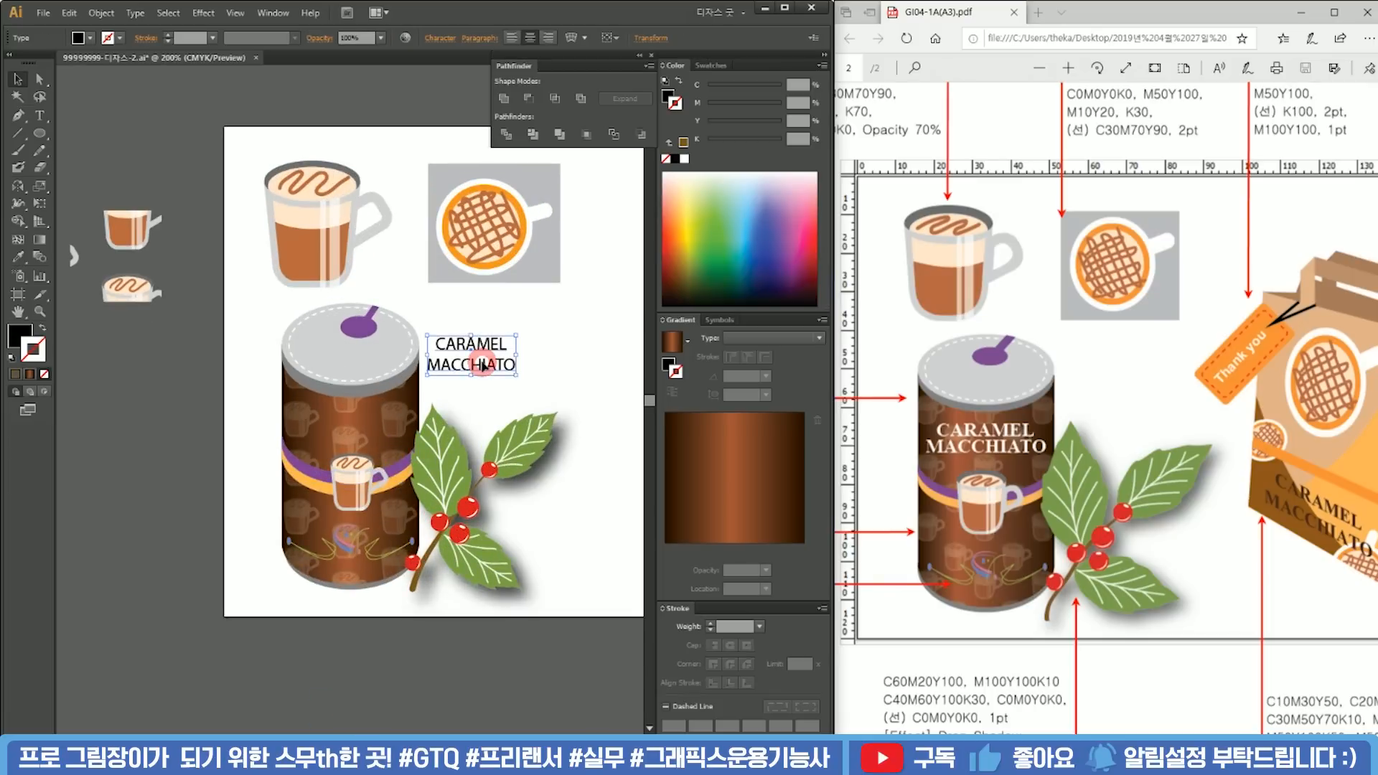
scroll(502, 455, "down", 2)
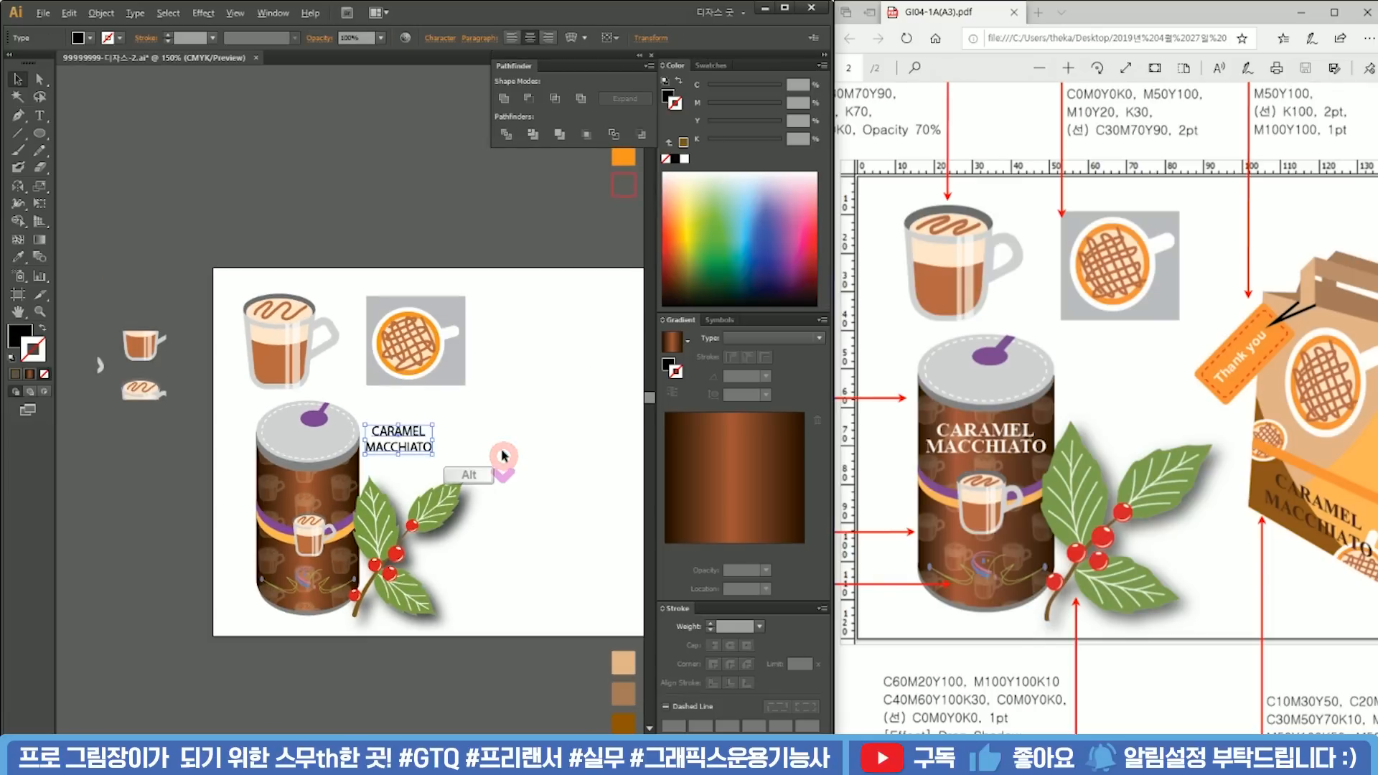
scroll(986, 457, "up", 5)
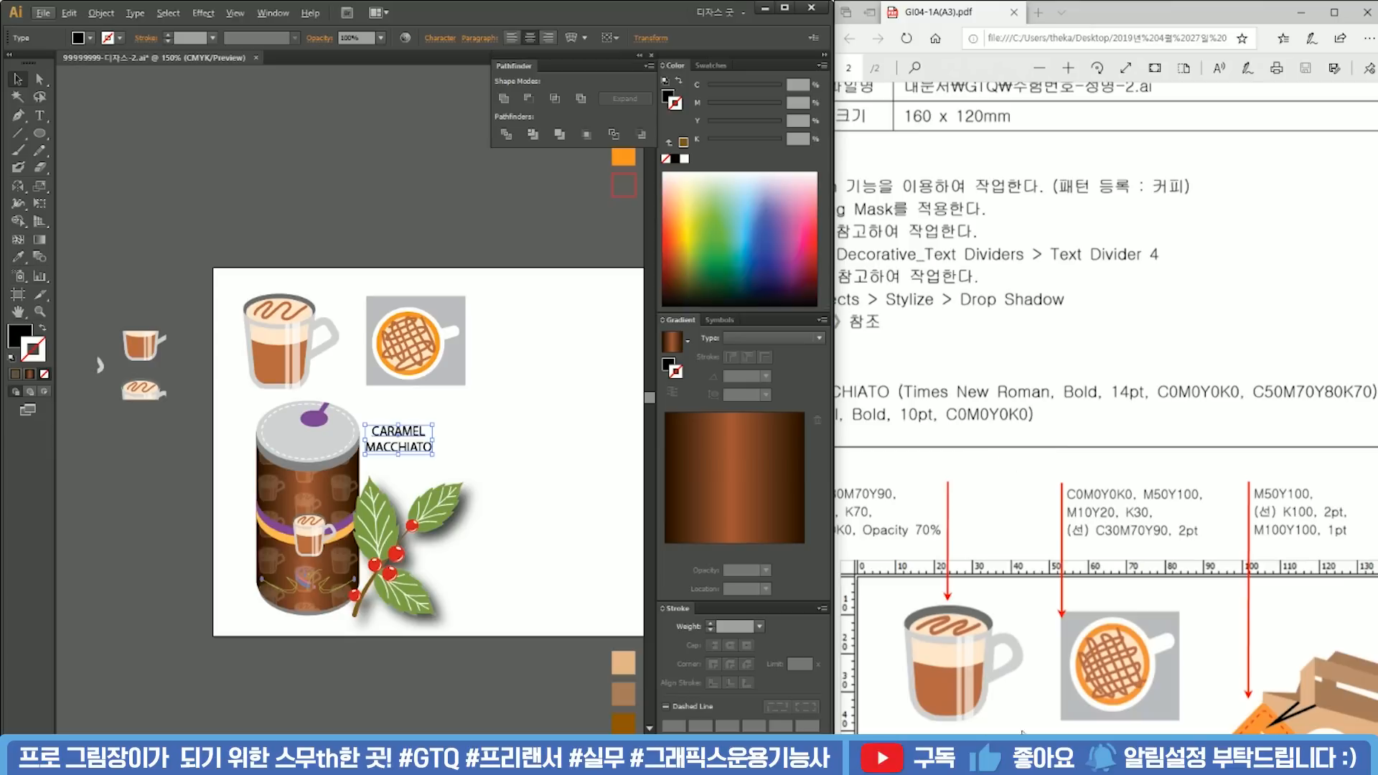
scroll(1104, 402, "left", 5)
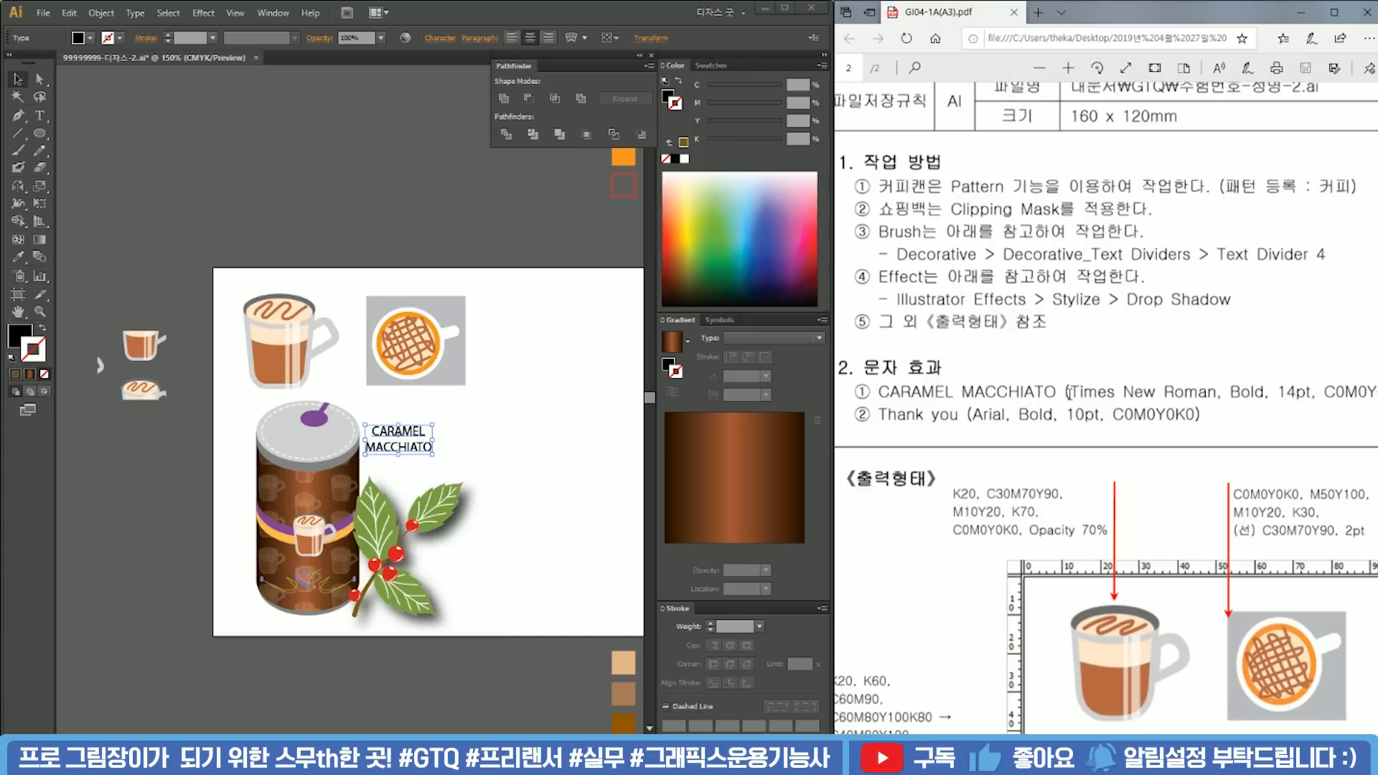
left_click(480, 421)
mouse_move(430, 453)
left_mouse_down()
mouse_move(430, 198)
mouse_move(431, 255)
left_mouse_up()
Step: Replace the copied text's content with "times new roman" and copy that font name to the clipboard
double_click(411, 228)
key("ctrl+a")
key("BackSpace")
type("times")
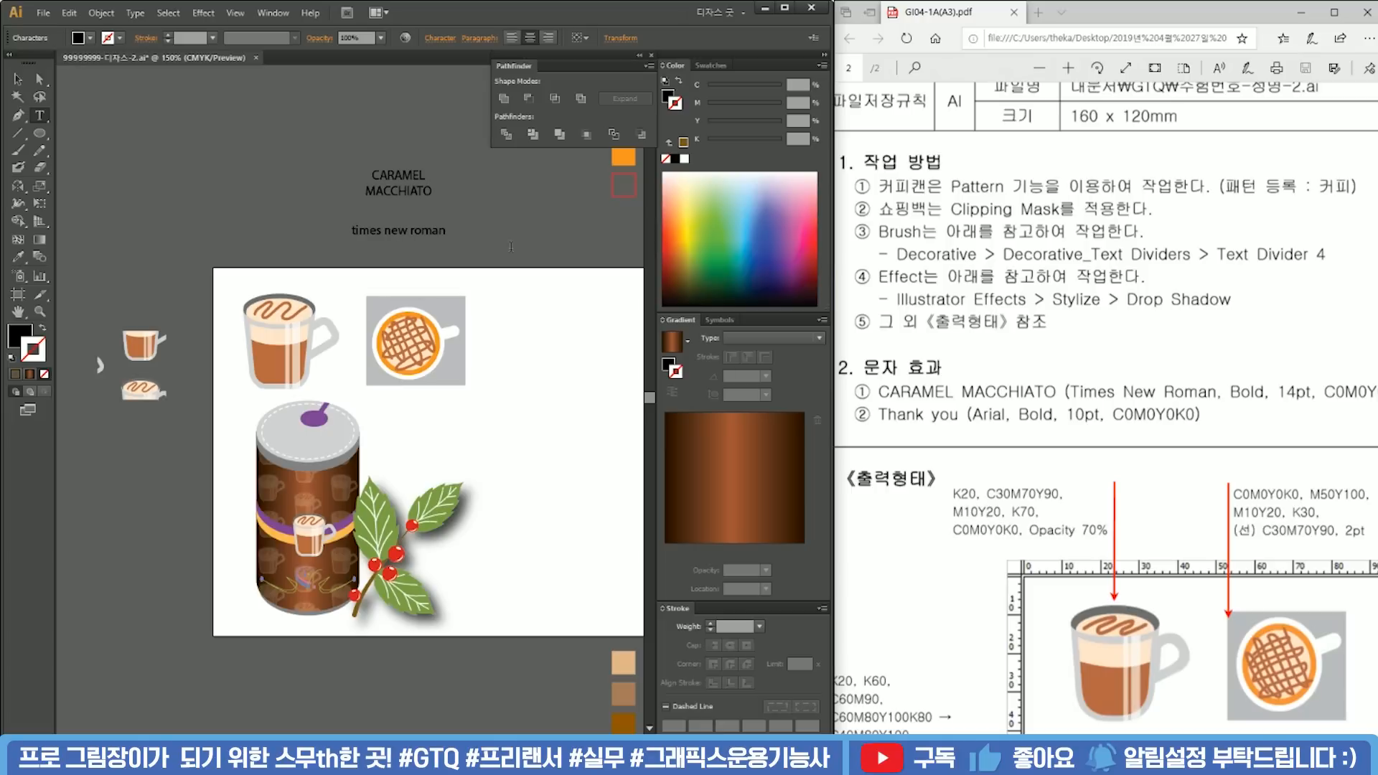
type(" new roman")
key("ctrl+a")
key("ctrl+c")
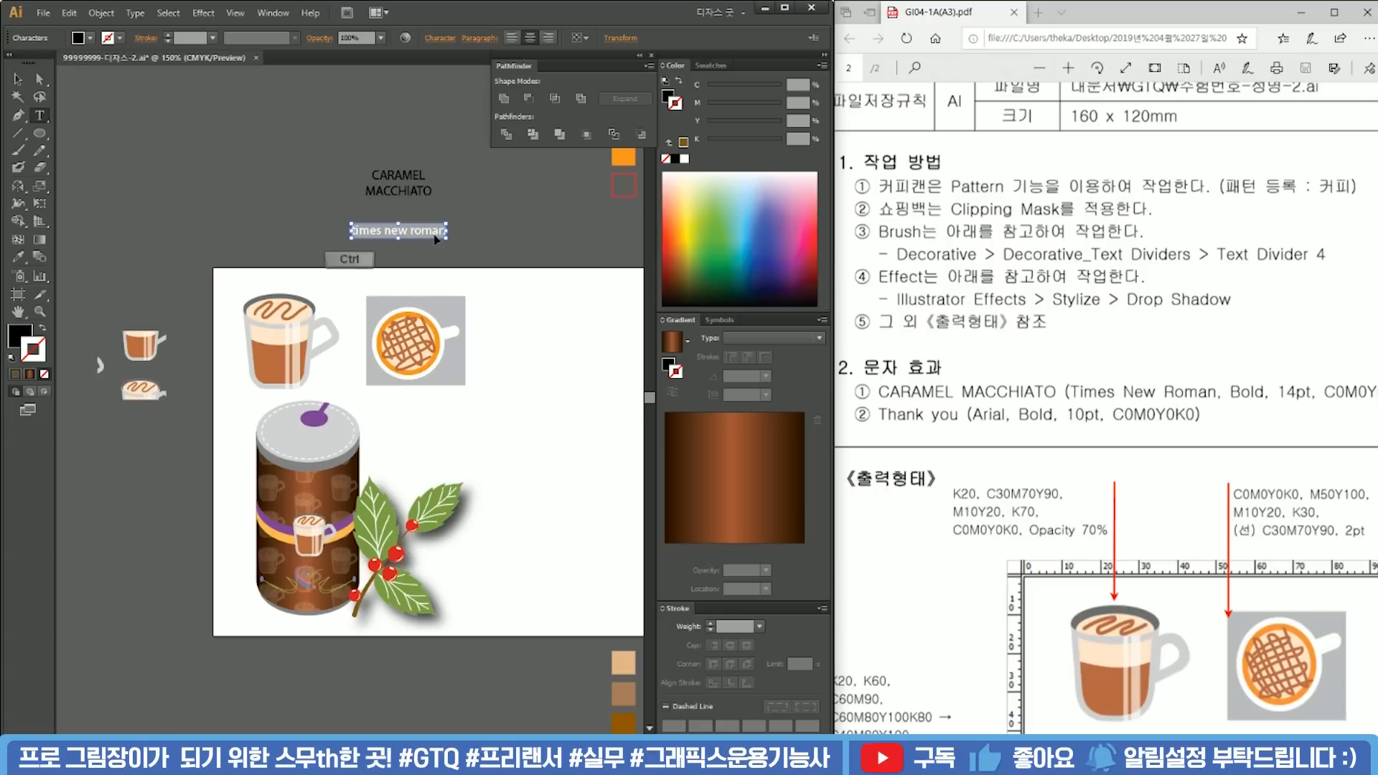
Step: Set the font family of the CARAMEL MACCHIATO text to Times New Roman
left_click(17, 78)
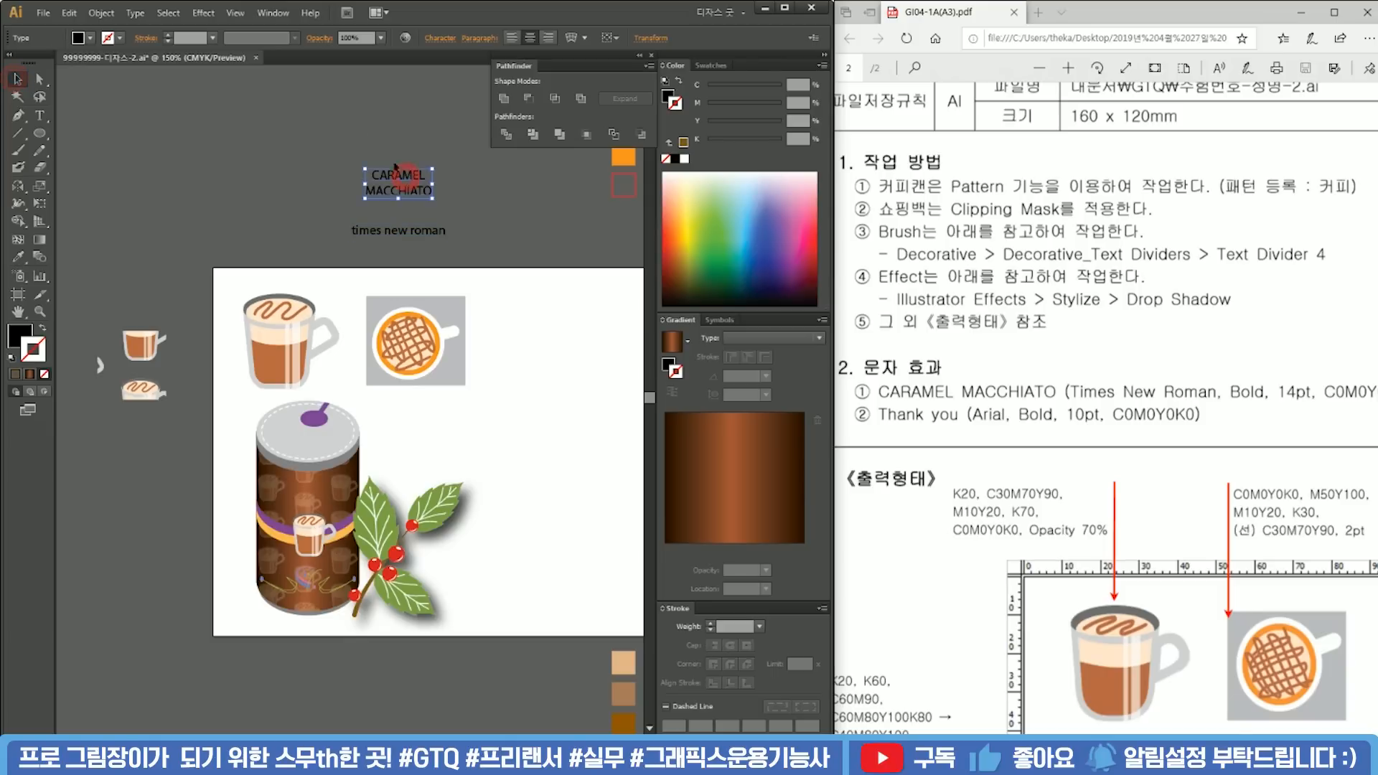
left_click(435, 39)
left_click(353, 62)
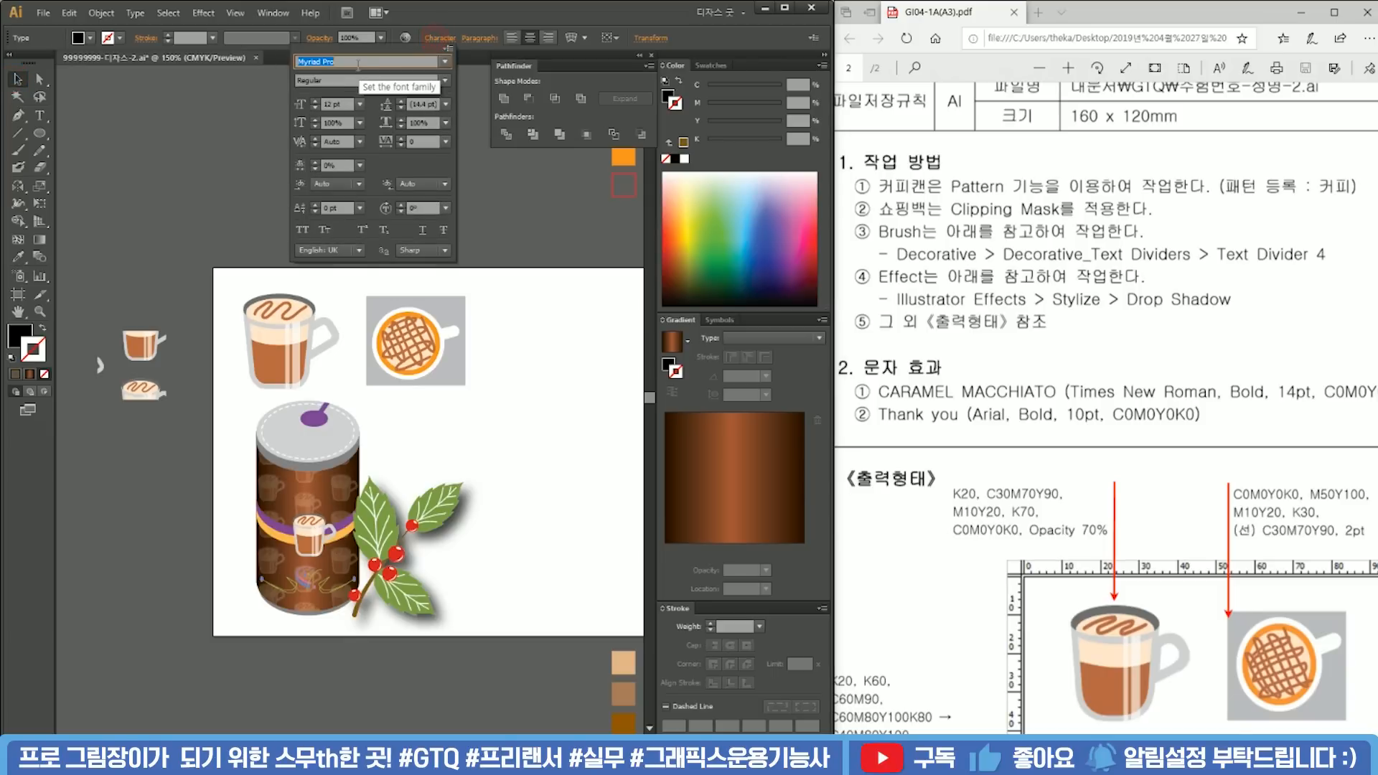
type("Times New Roman")
key("Return")
left_click(425, 152)
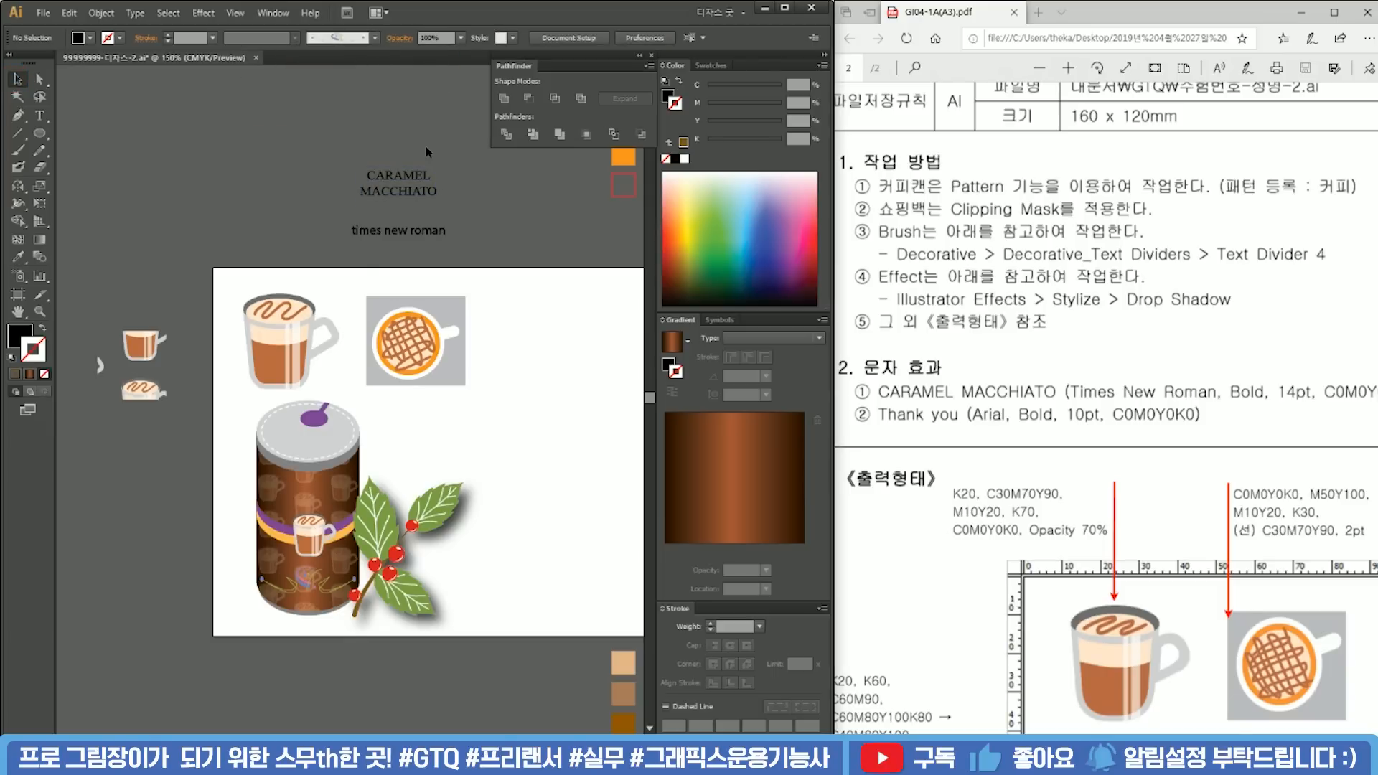
Step: Undo the font change on the CARAMEL MACCHIATO text and reselect the text
left_click(418, 176)
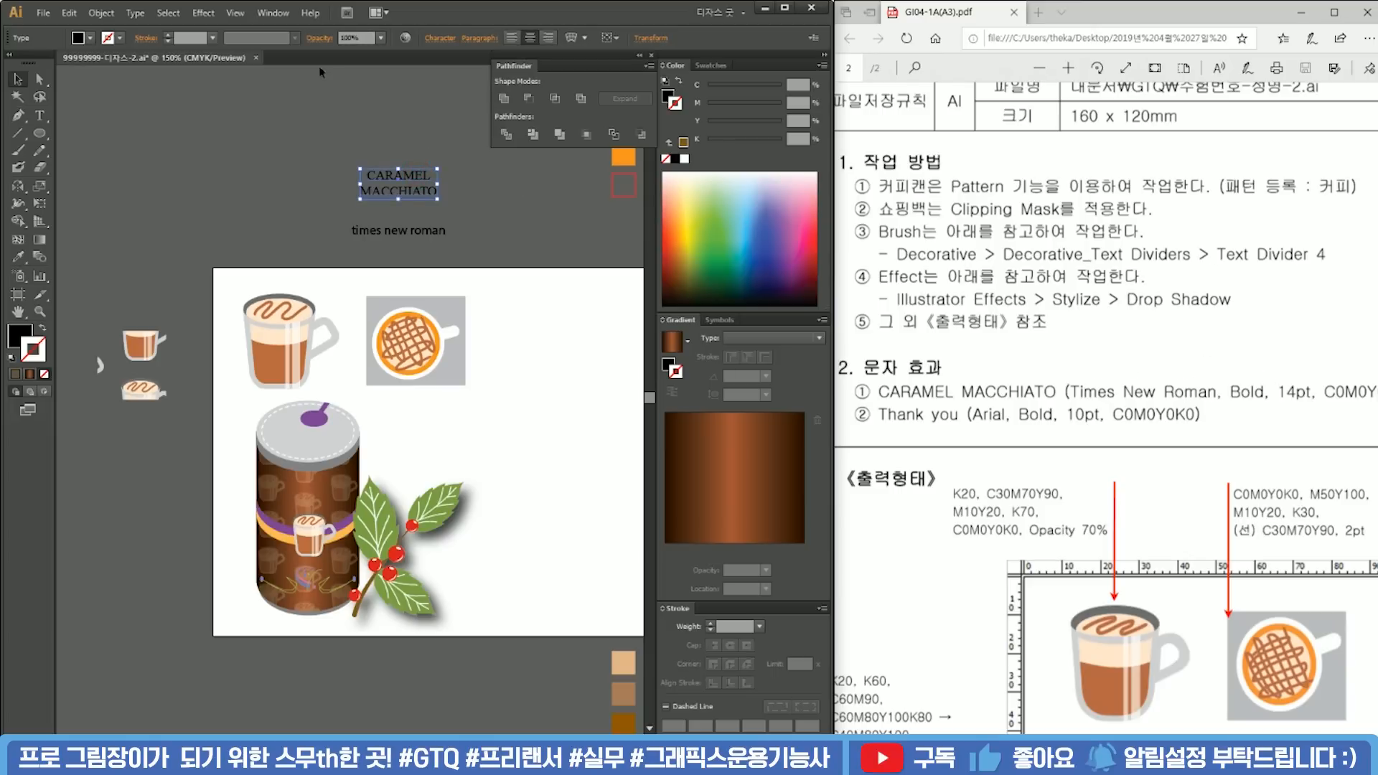
left_click(433, 40)
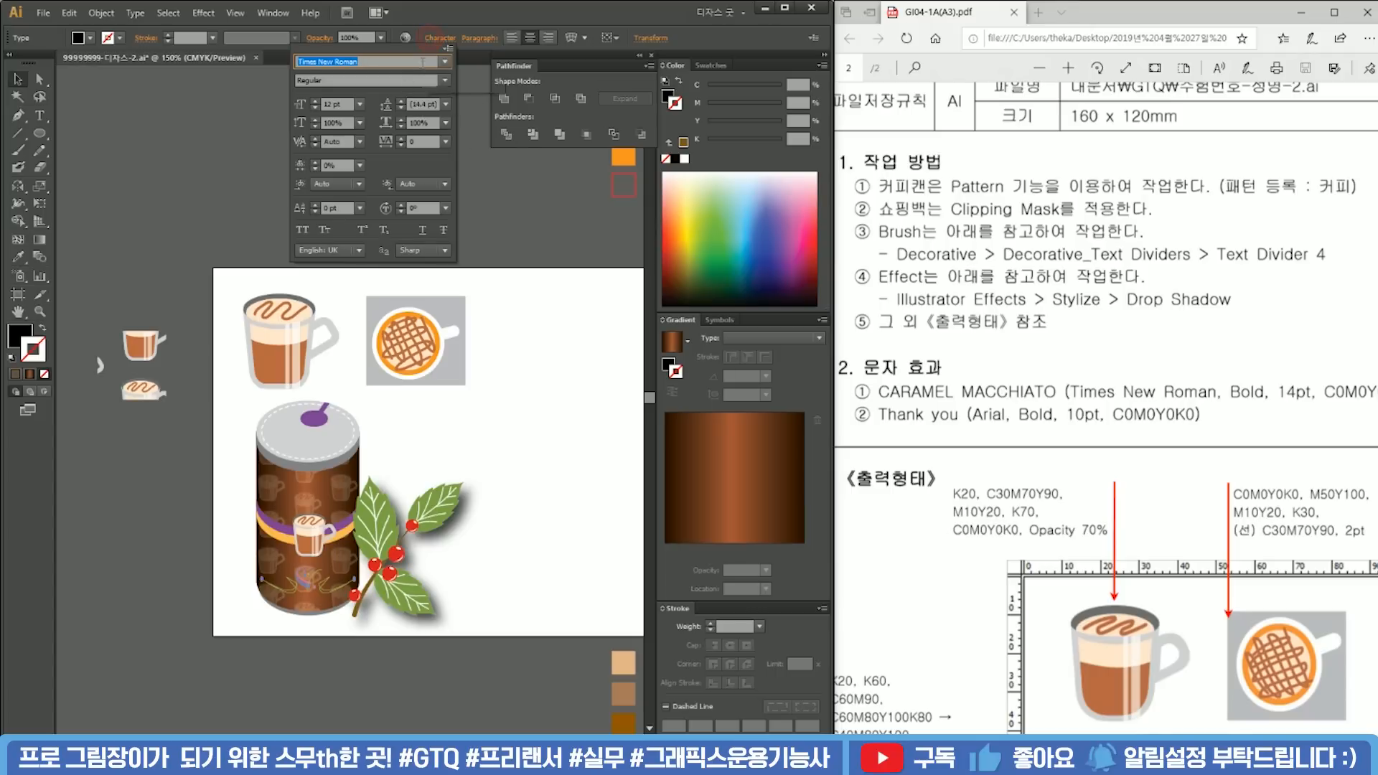
left_click(519, 28)
left_click(422, 145)
left_click(432, 188)
left_click(444, 39)
left_click(460, 11)
key("ctrl+z")
left_click(440, 159)
left_click(407, 177)
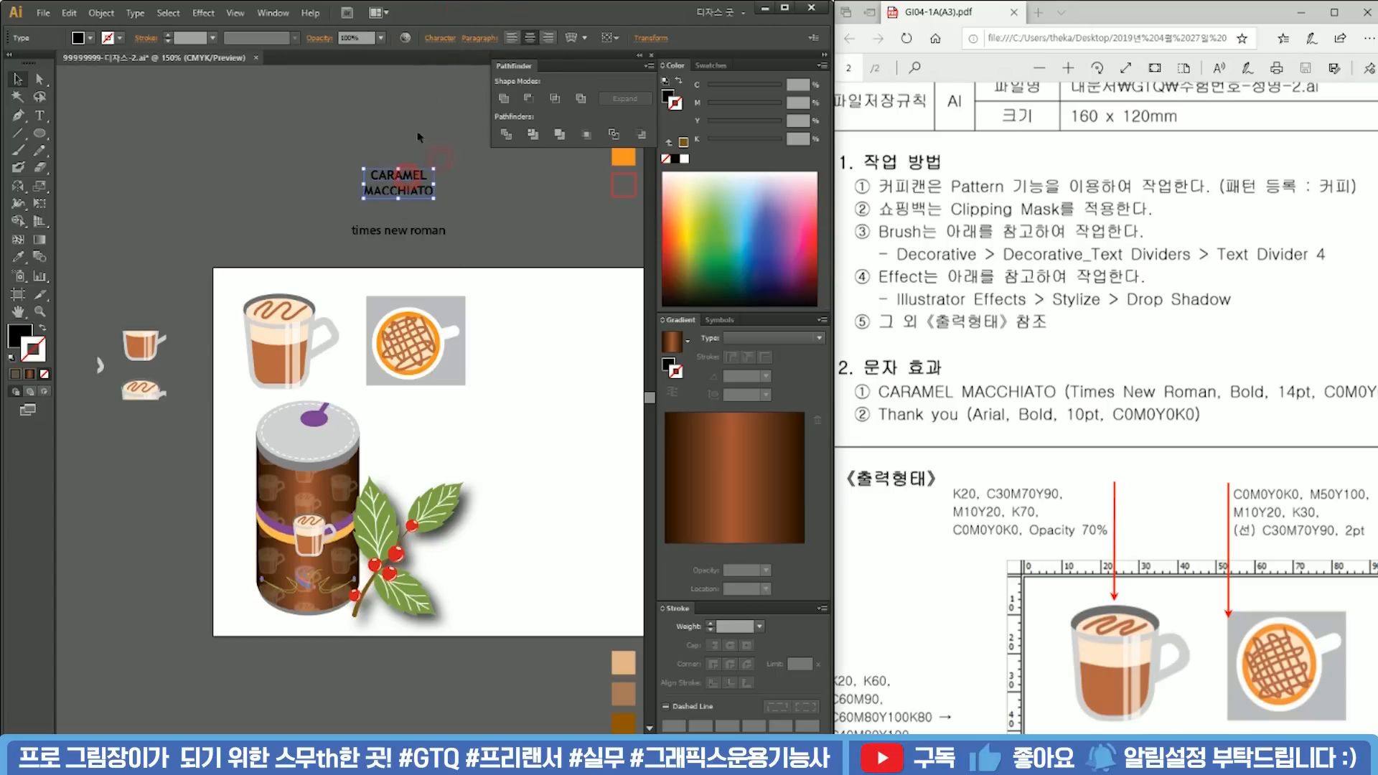
Step: Apply the copied font name Times New Roman to the CARAMEL MACCHIATO text, with the Bold style
left_click(440, 43)
key("ctrl+v")
key("Return")
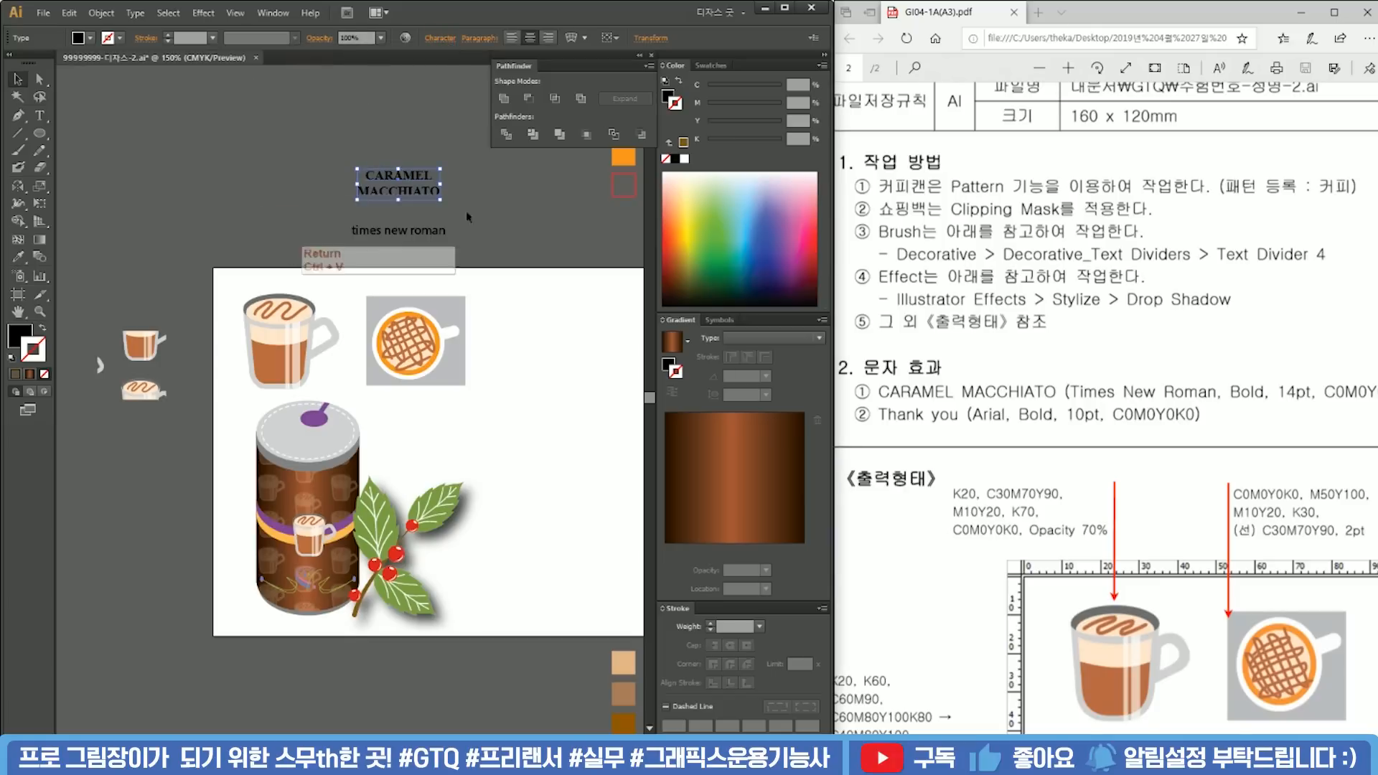
left_click(470, 149)
left_click(402, 174)
left_click(446, 39)
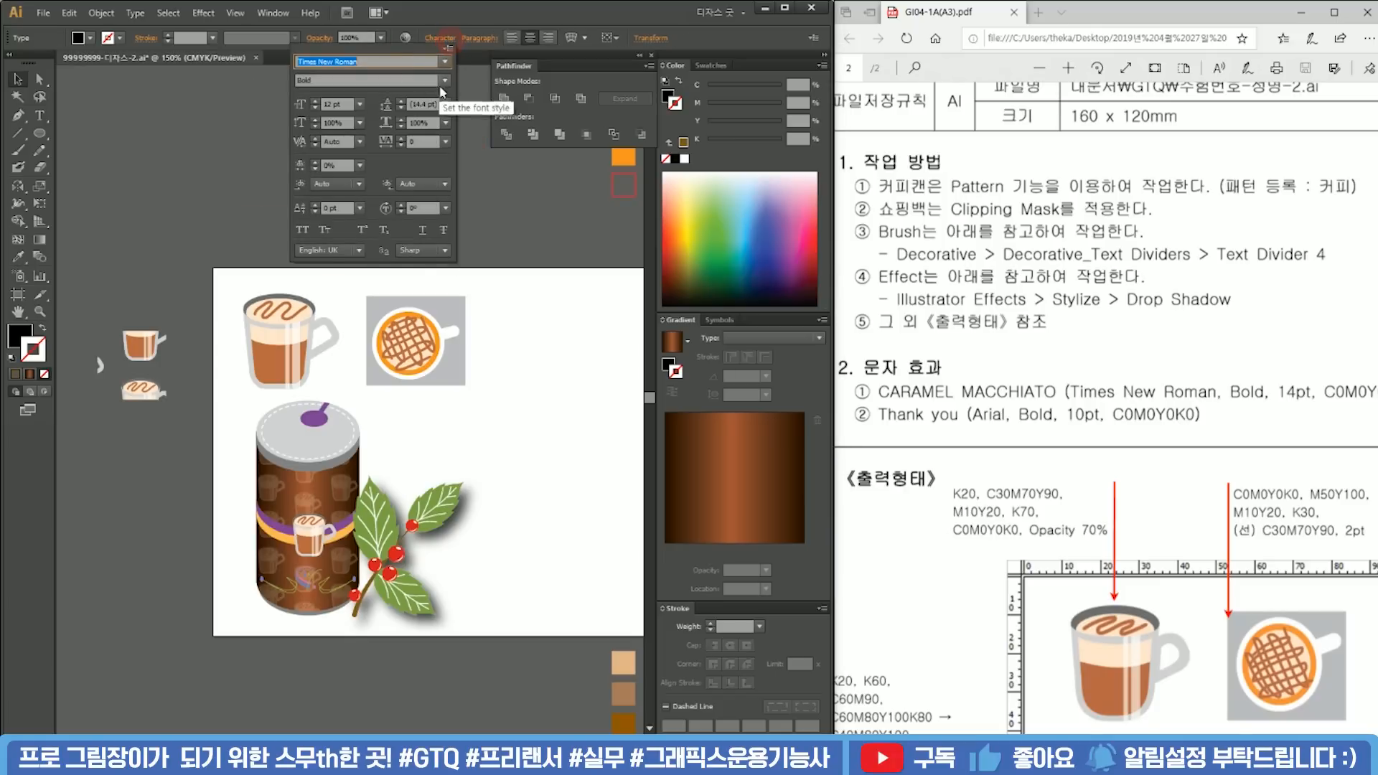
left_click(443, 80)
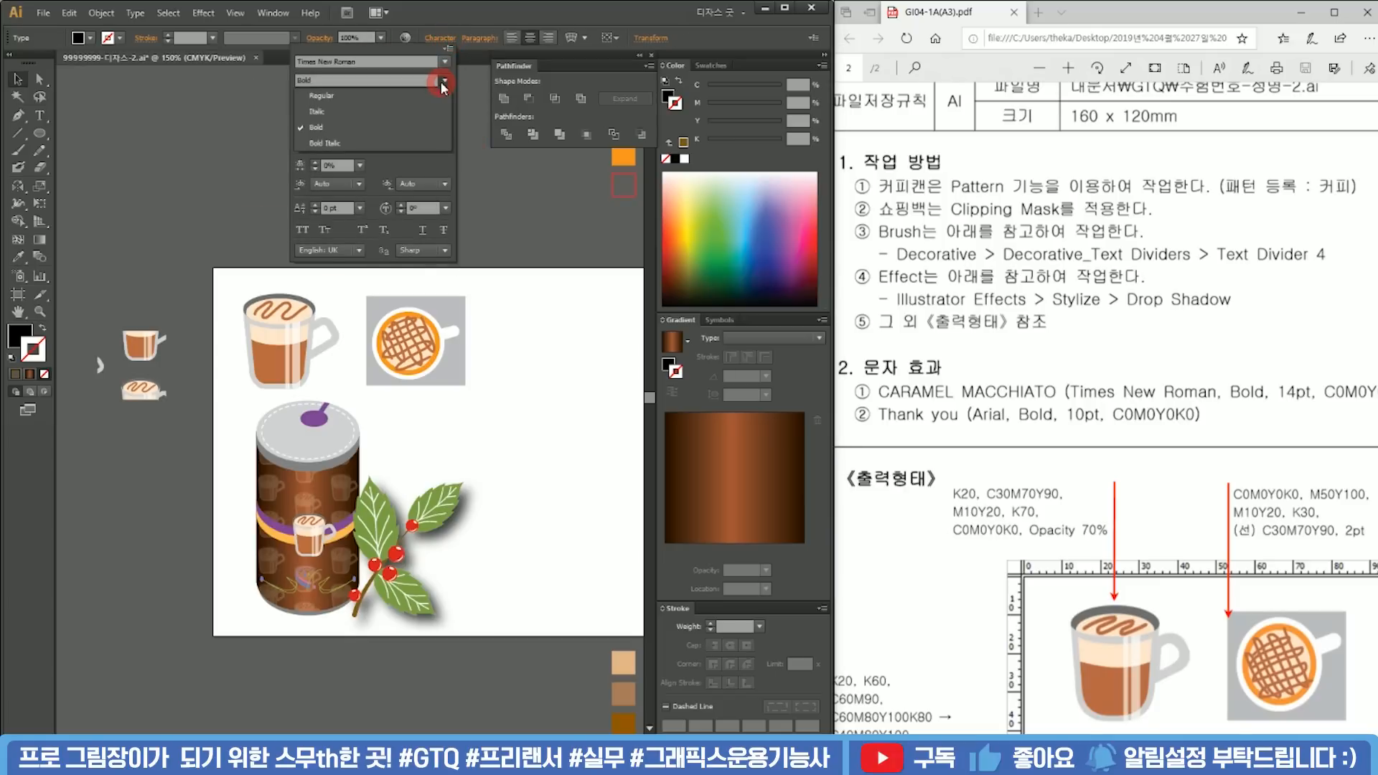
left_click(395, 127)
Step: Delete the "times new roman" helper text and duplicate the CARAMEL MACCHIATO text just below the original
left_click_drag(1076, 739, 1193, 739)
scroll(1054, 633, "down", 5)
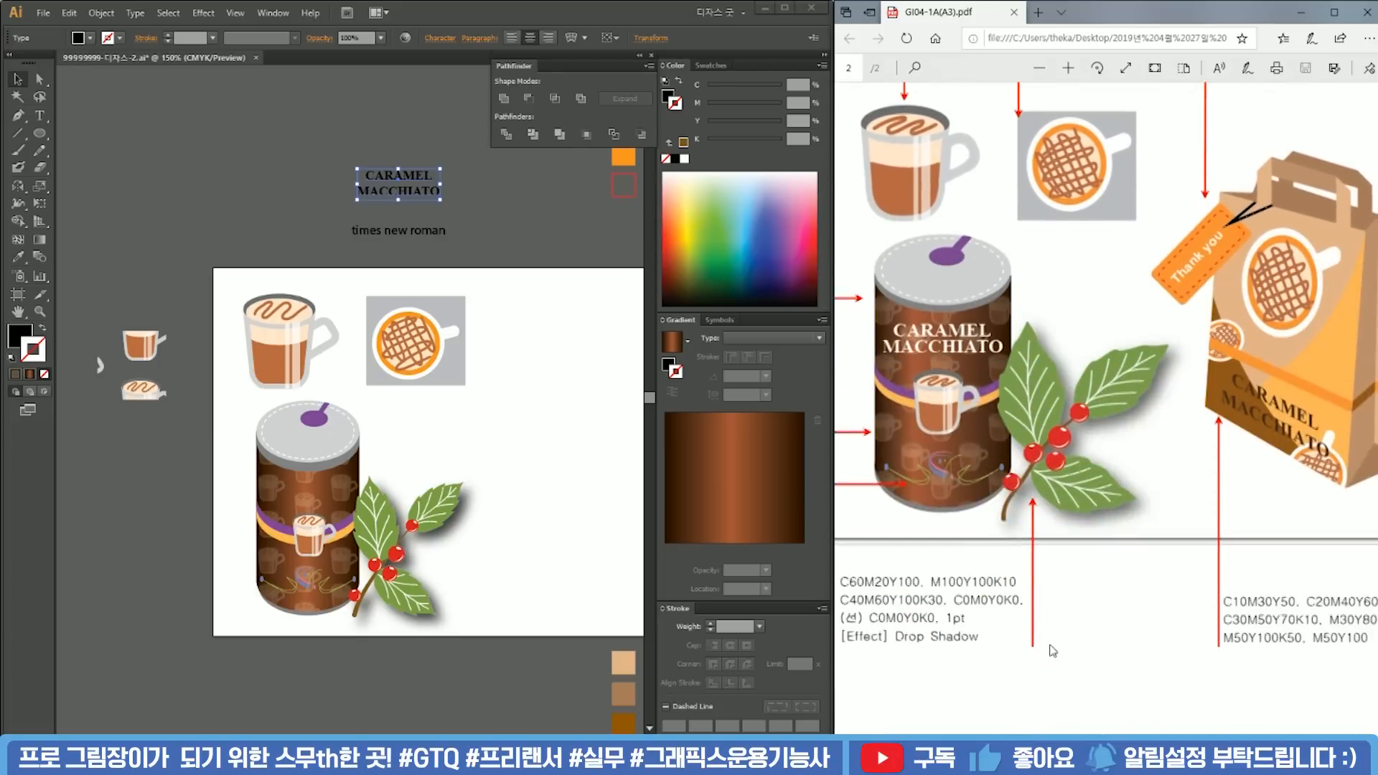
scroll(1124, 359, "up", 10)
scroll(1048, 464, "down", 3)
left_click(434, 229)
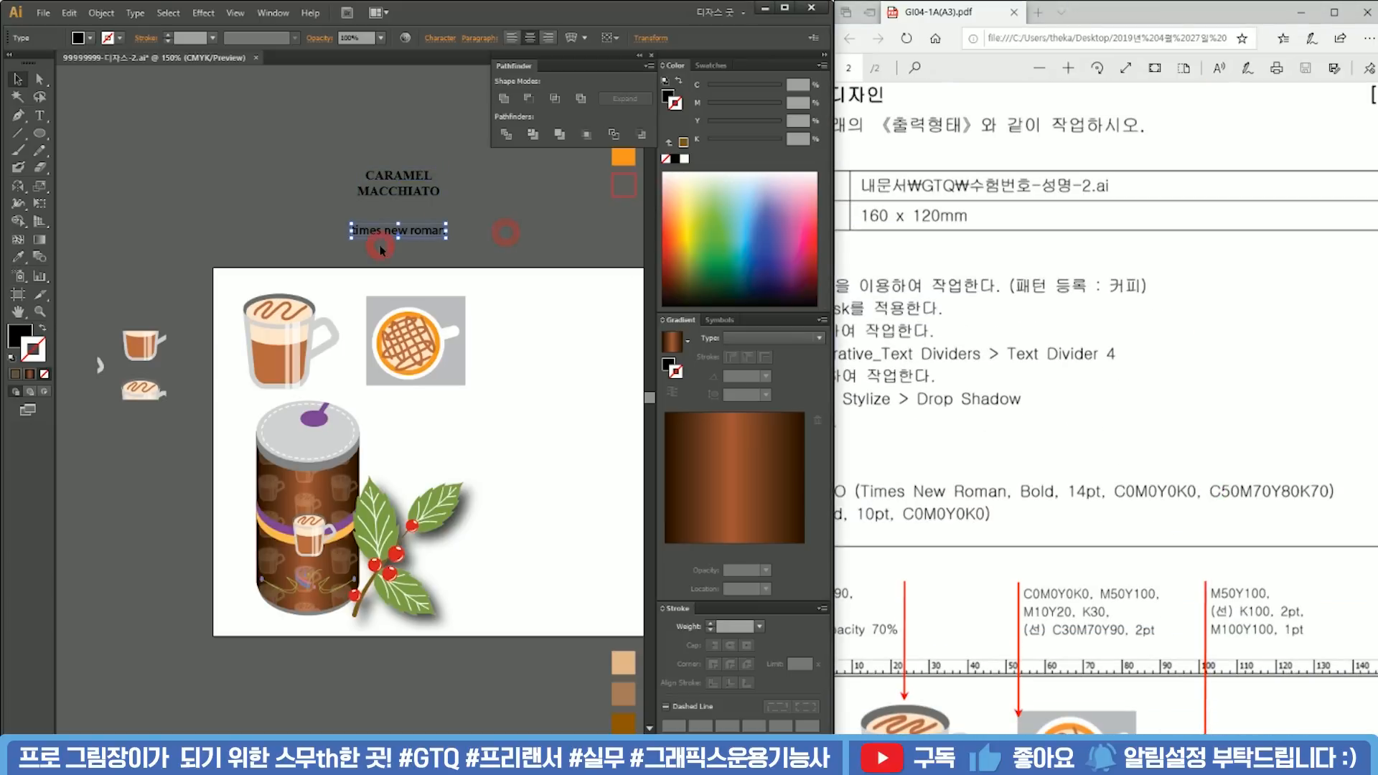
key("Delete")
left_click_drag(423, 198, 424, 241)
Step: Set the fill of the upper CARAMEL MACCHIATO text to white, C0 M0 Y0 K0
left_click(476, 201)
left_click(415, 190)
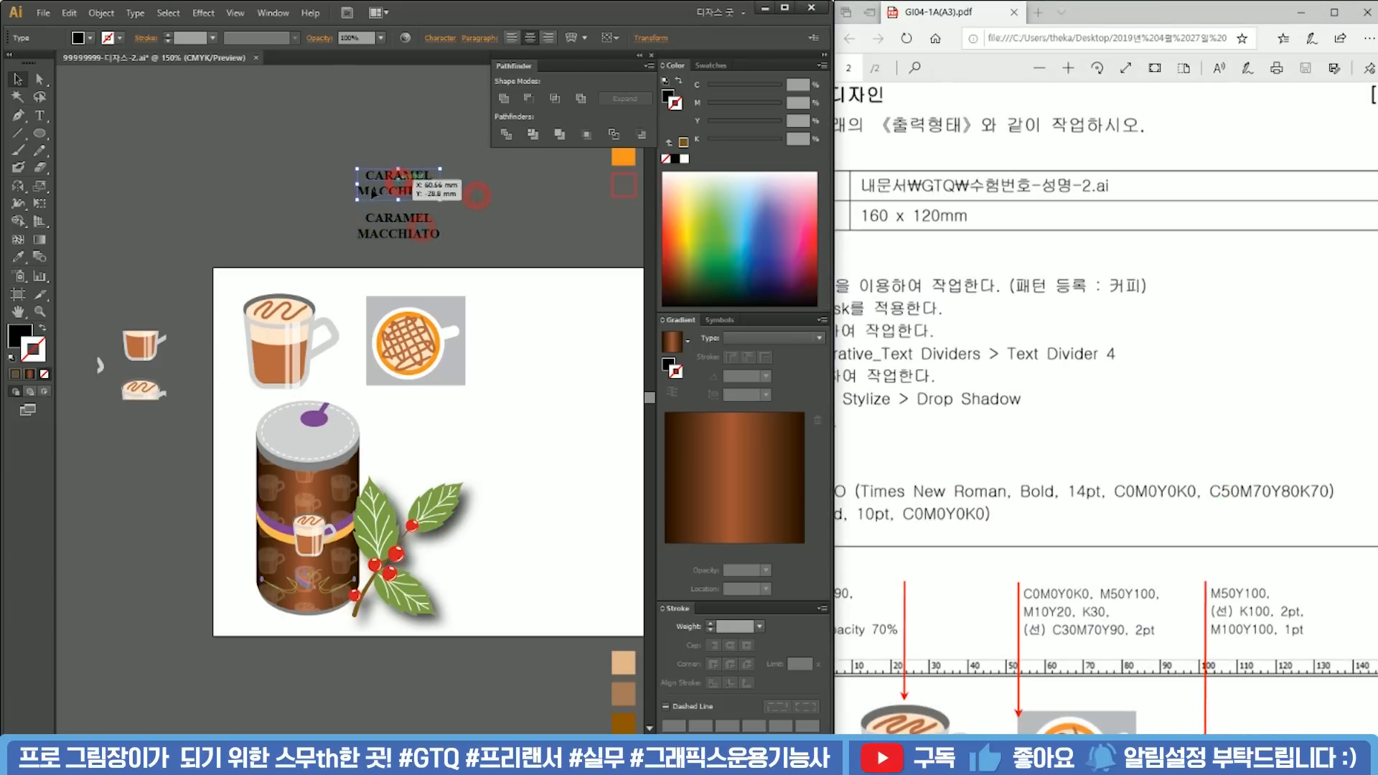
double_click(14, 336)
key("Tab")
key("Tab")
key("Tab")
key("Tab")
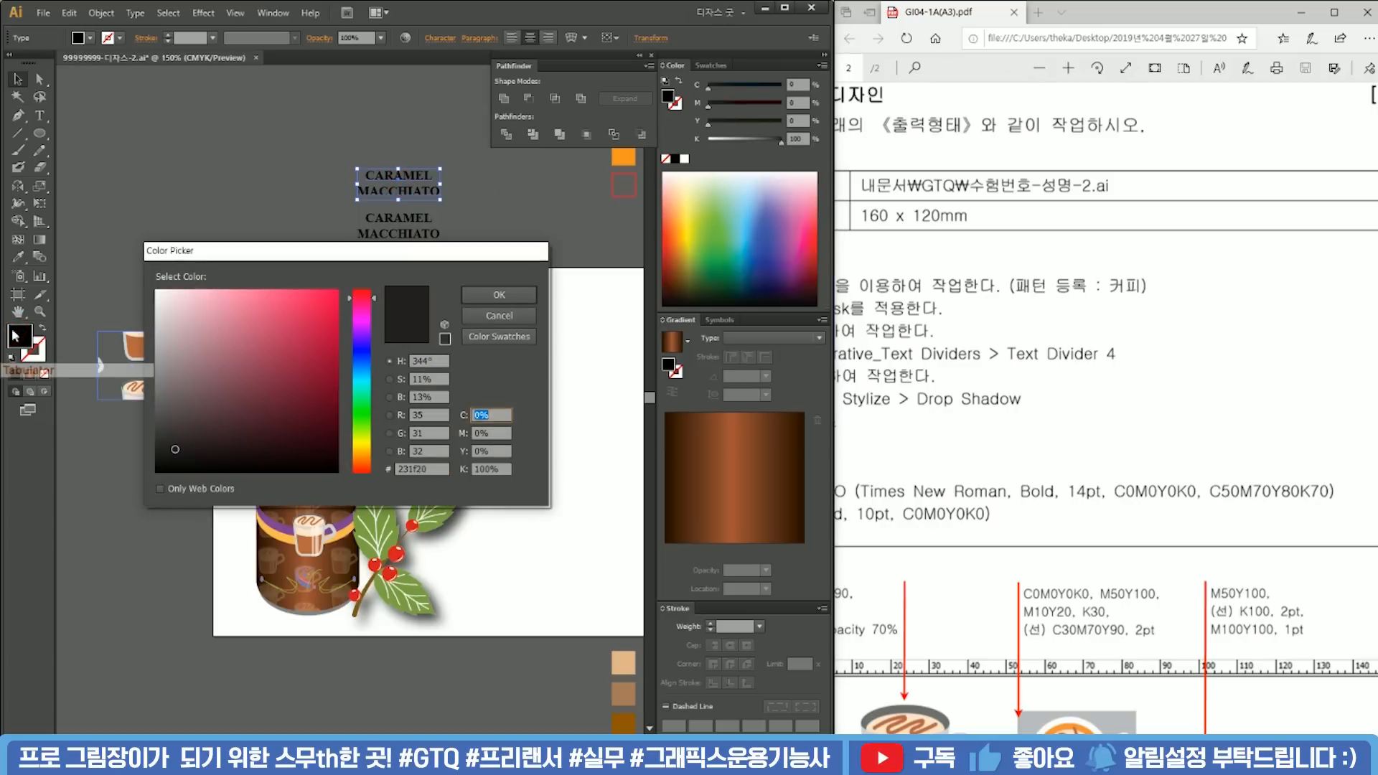
type("0")
key("Return")
Step: Set the fill of the lower CARAMEL MACCHIATO copy to C50 M70 Y80 K70
left_click(399, 225)
double_click(21, 334)
key("Tab")
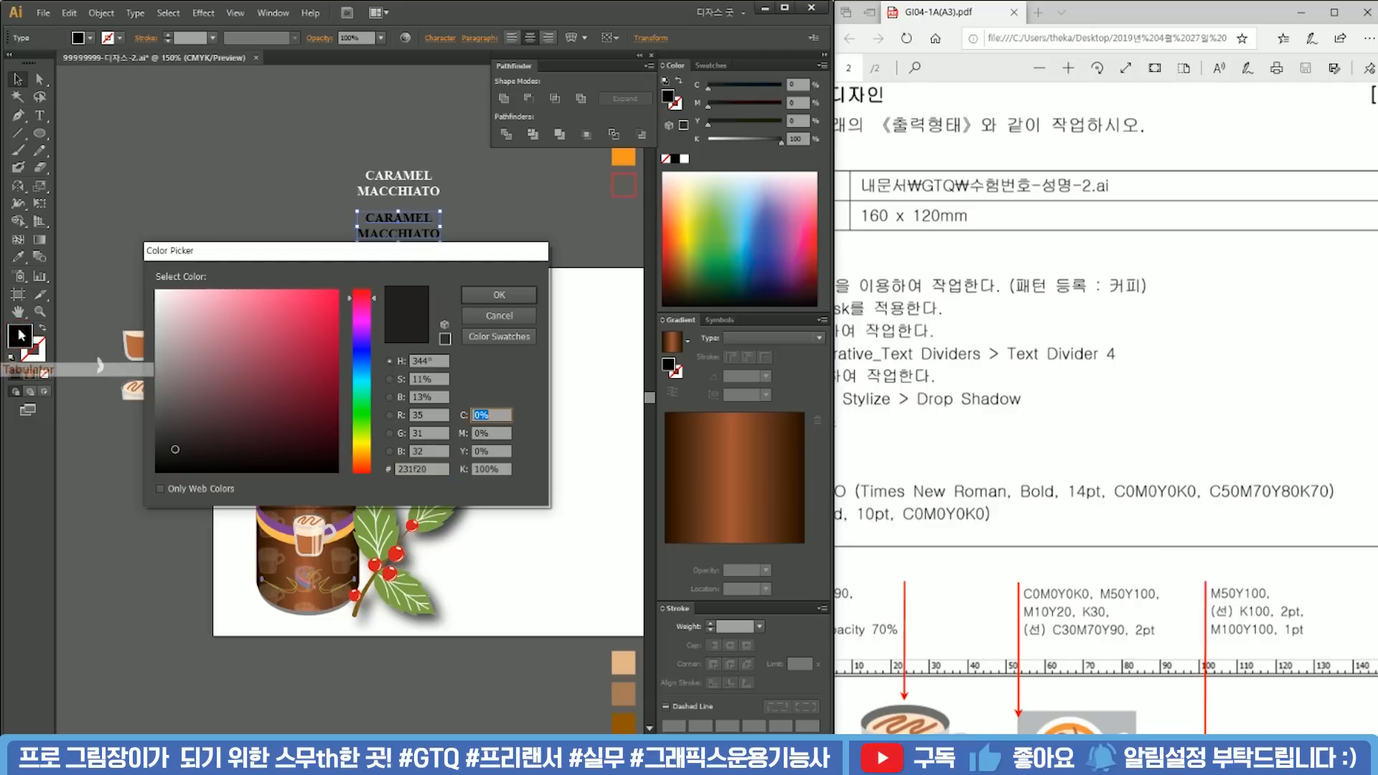
type("50")
key("Tab")
type("70")
key("Tab")
type("80")
key("Tab")
type("70")
key("Return")
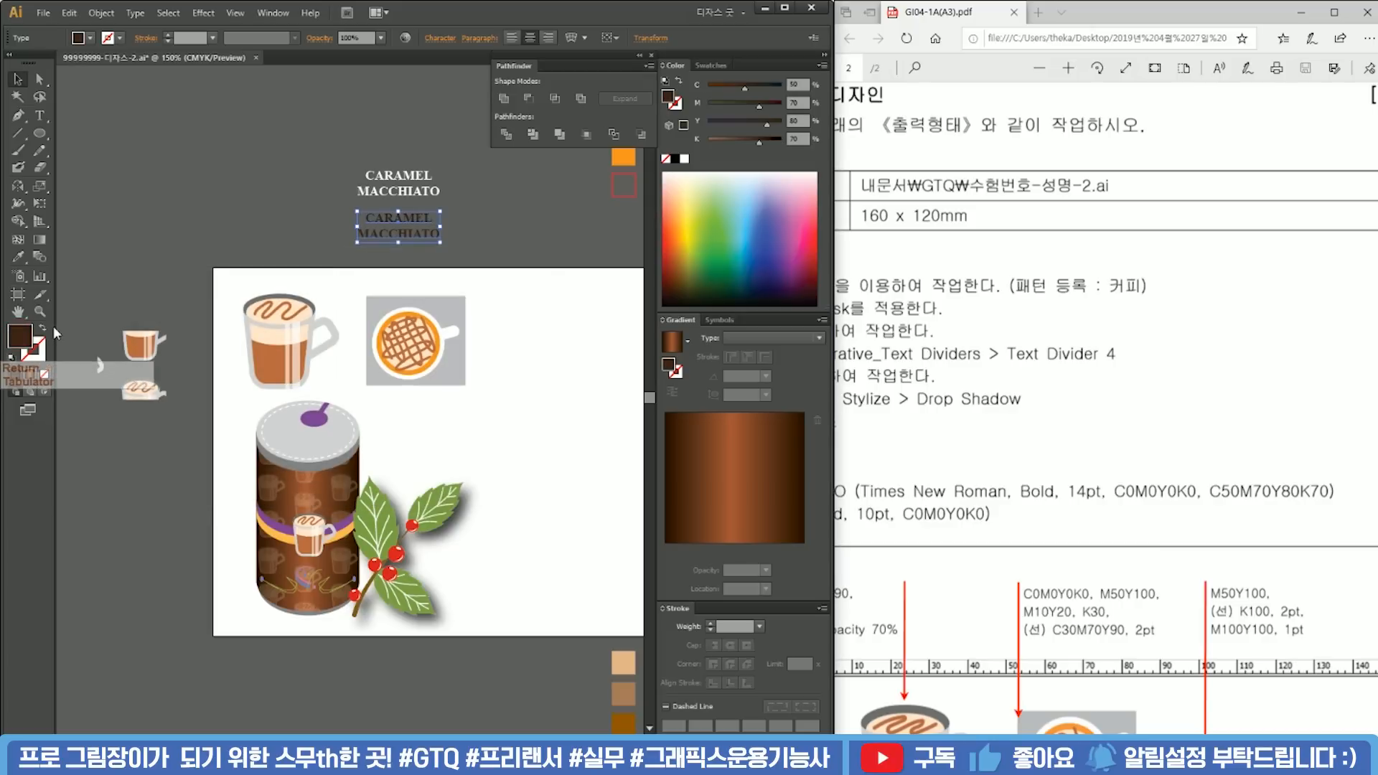
Step: Move the dark text onto the artboard and place the white text on the coffee can, centred above the mug
left_click(461, 290)
left_click_drag(474, 257, 320, 508)
left_click(564, 460)
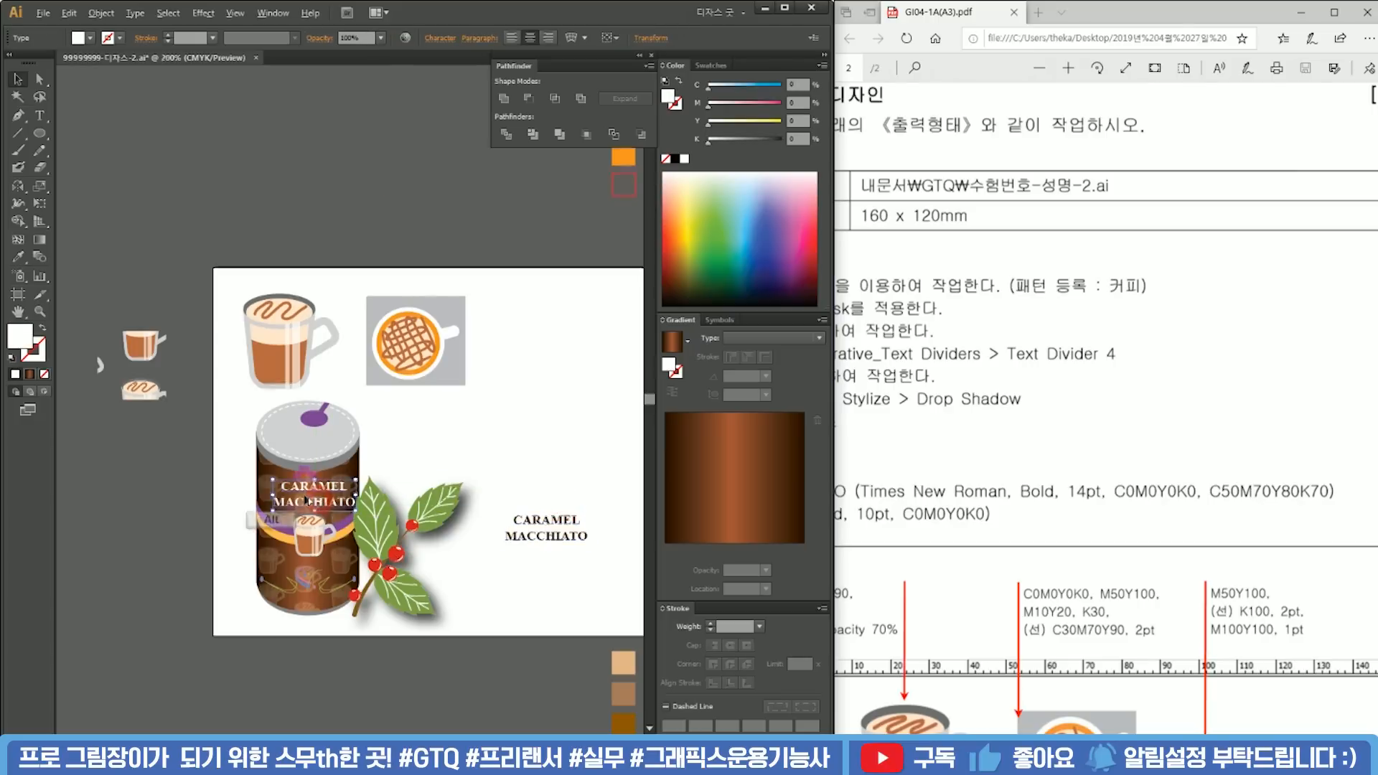
scroll(308, 503, "up", 4)
left_click_drag(395, 458, 373, 456)
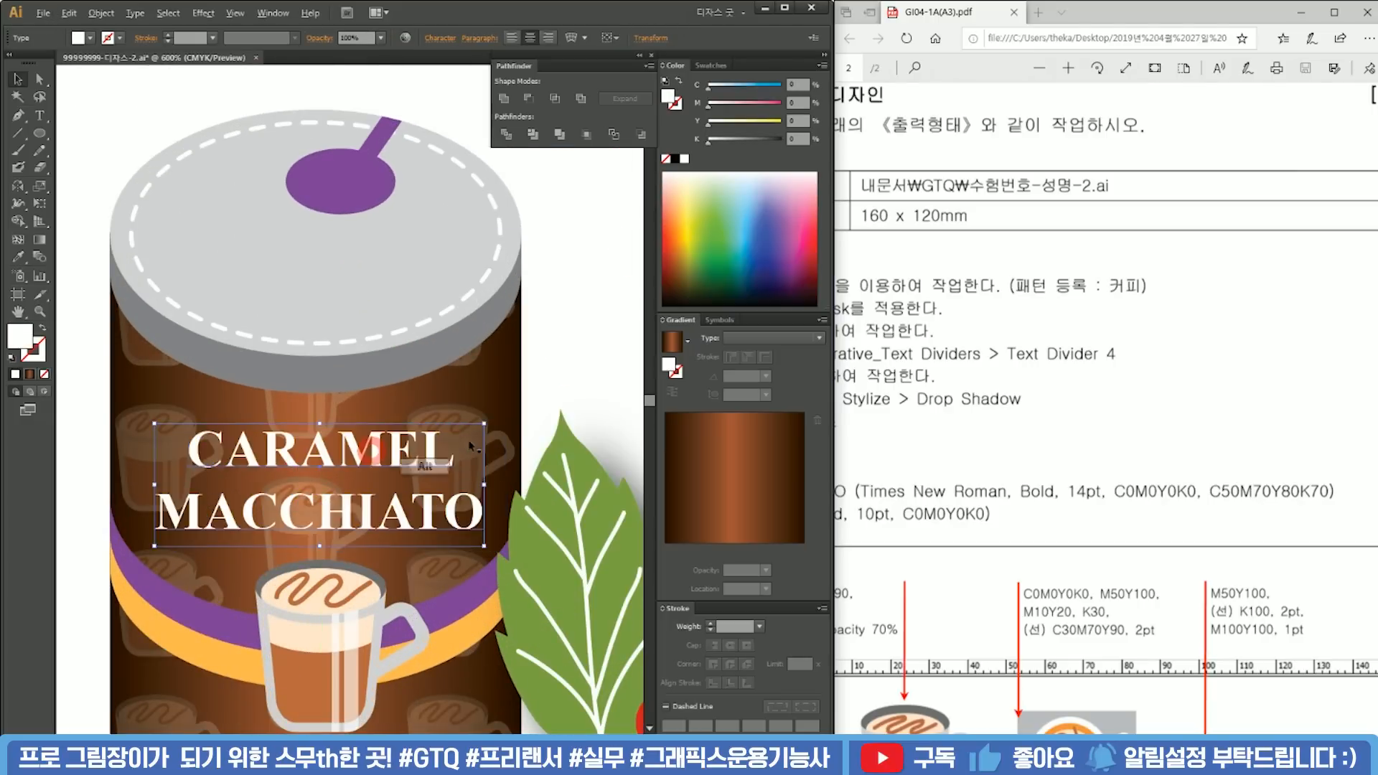
scroll(471, 439, "down", 5)
left_click(550, 387)
Step: Examine the shopping bag's shape and its colour specifications in the reference PDF and compare the artwork with it
scroll(1033, 632, "down", 8)
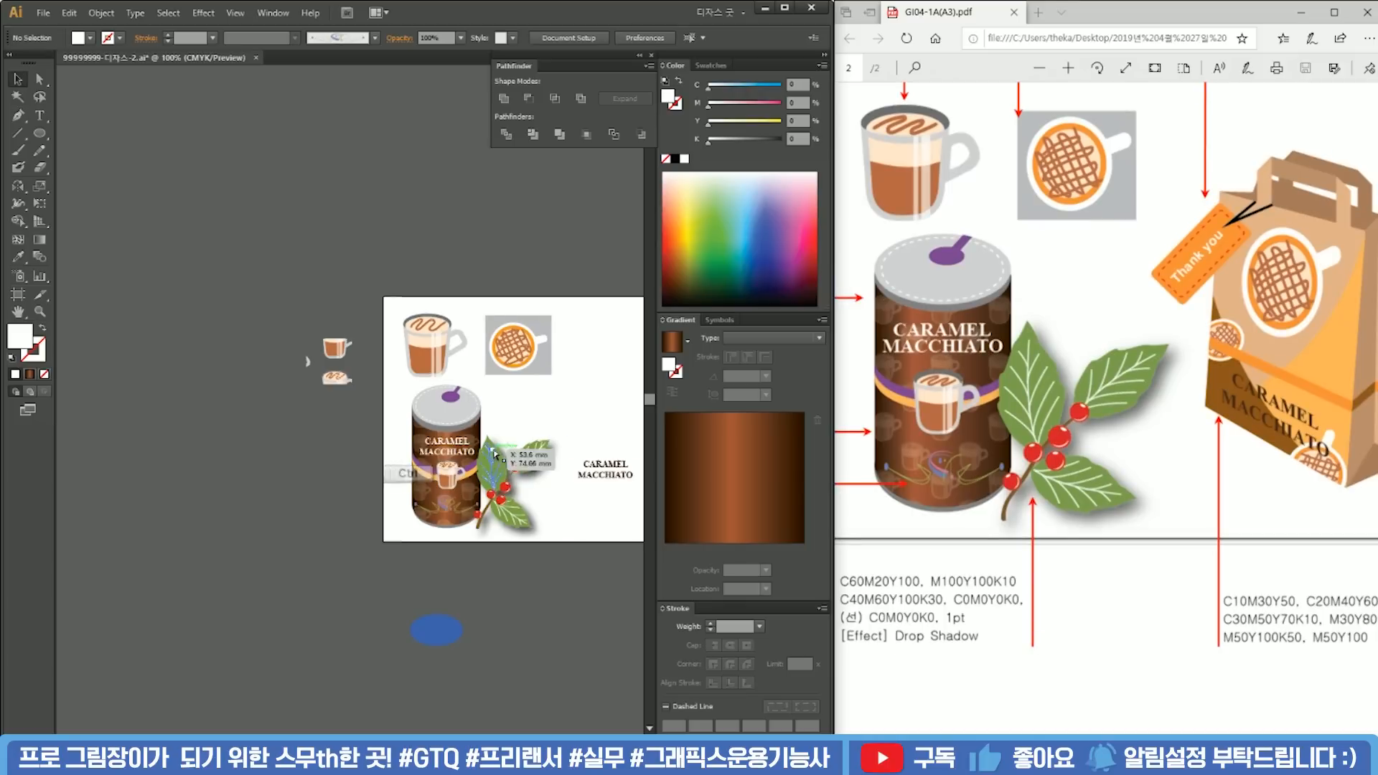
scroll(510, 441, "up", 3)
scroll(509, 441, "down", 2)
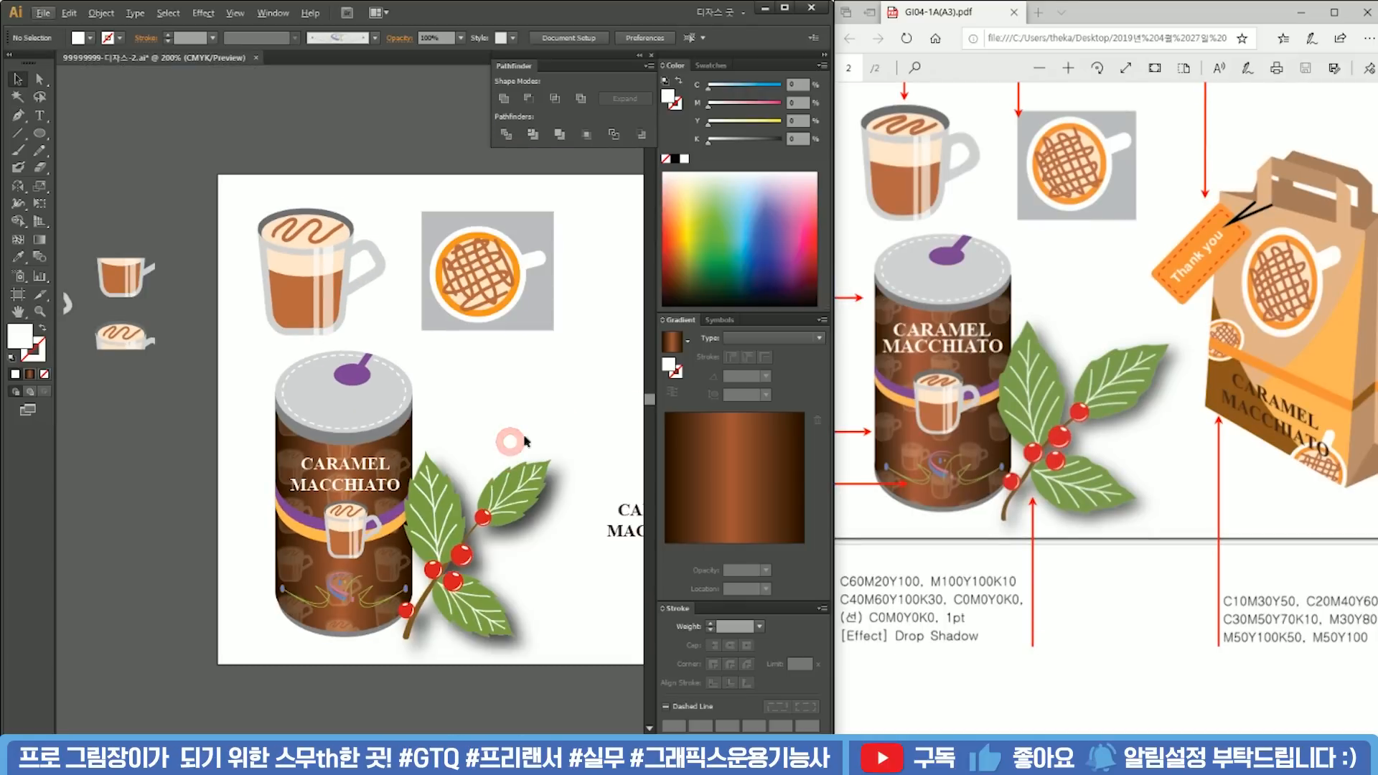
scroll(490, 470, "down", 1)
scroll(490, 470, "down", 1)
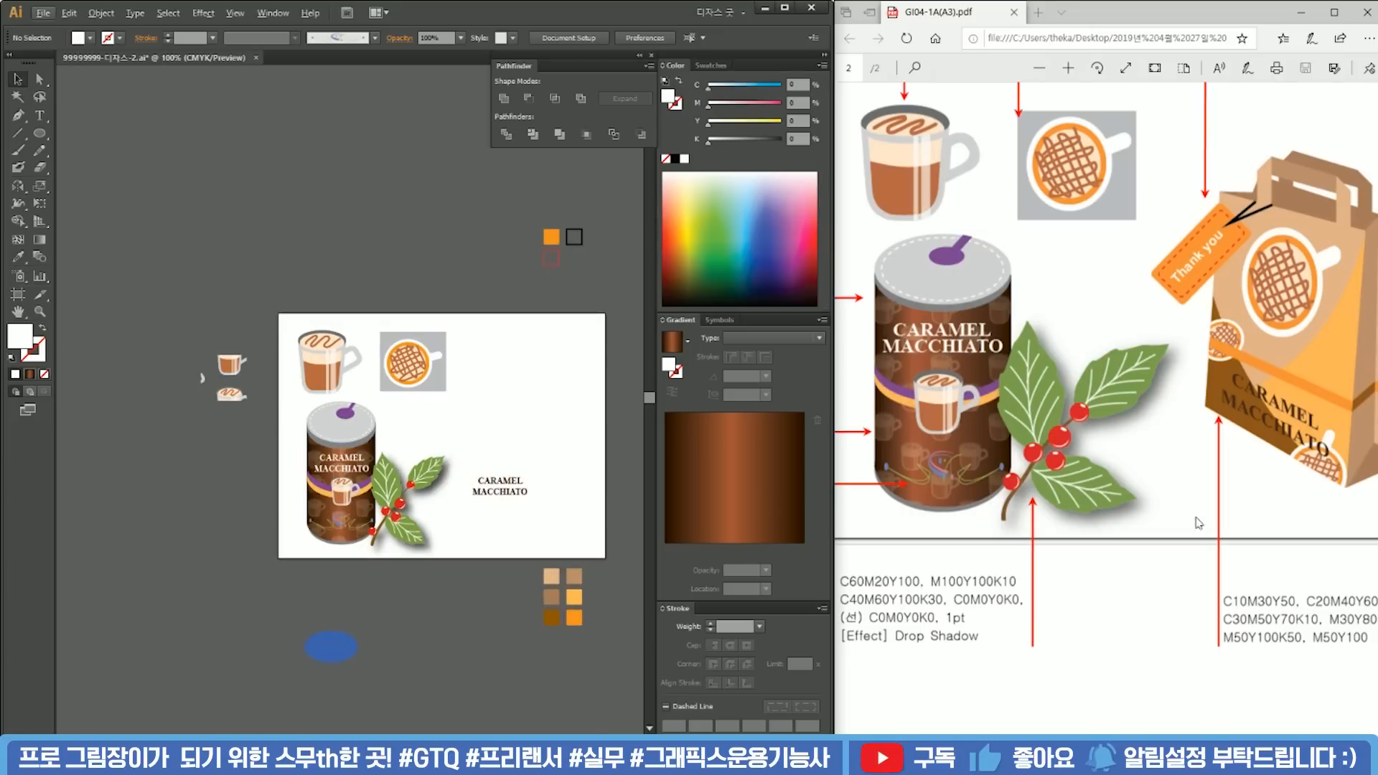
scroll(1105, 369, "right", 5)
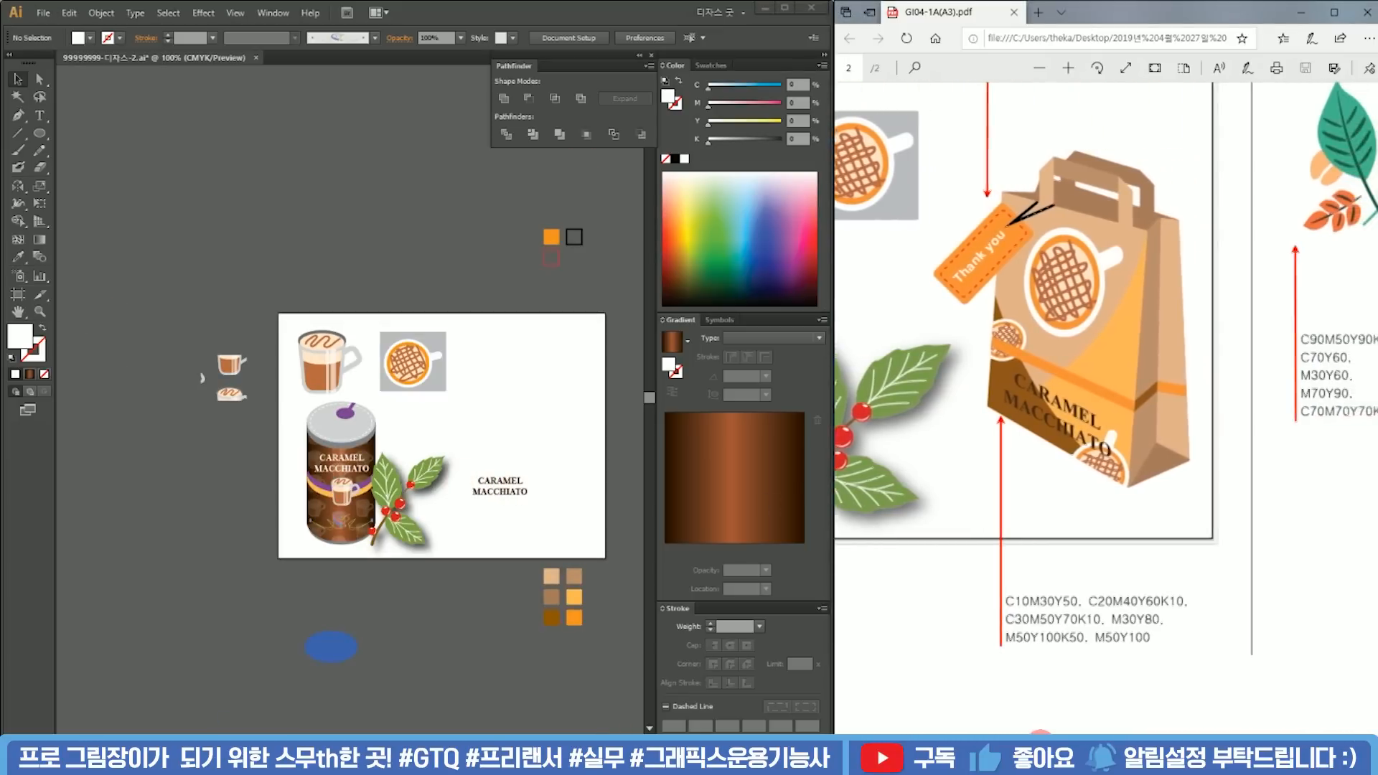
scroll(1188, 577, "left", 5)
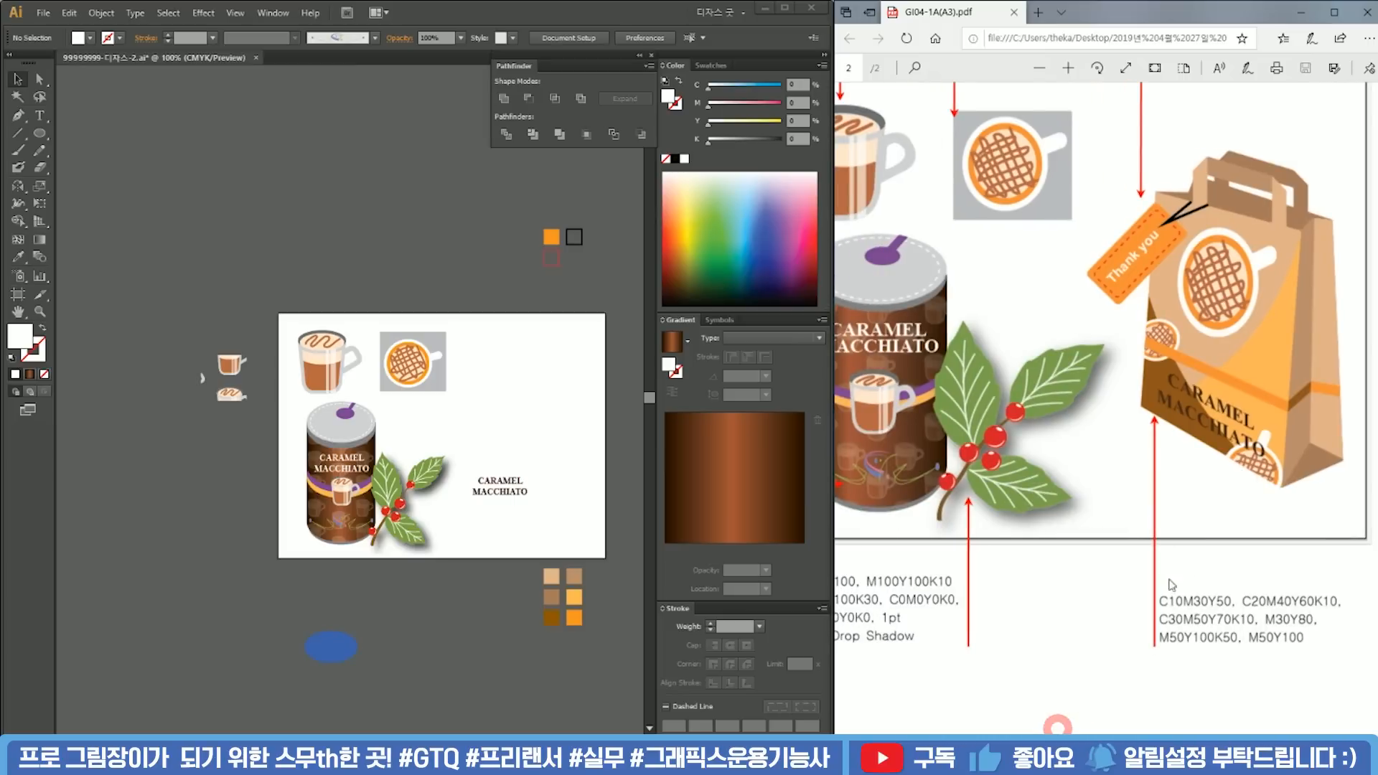
scroll(1188, 577, "up", 5)
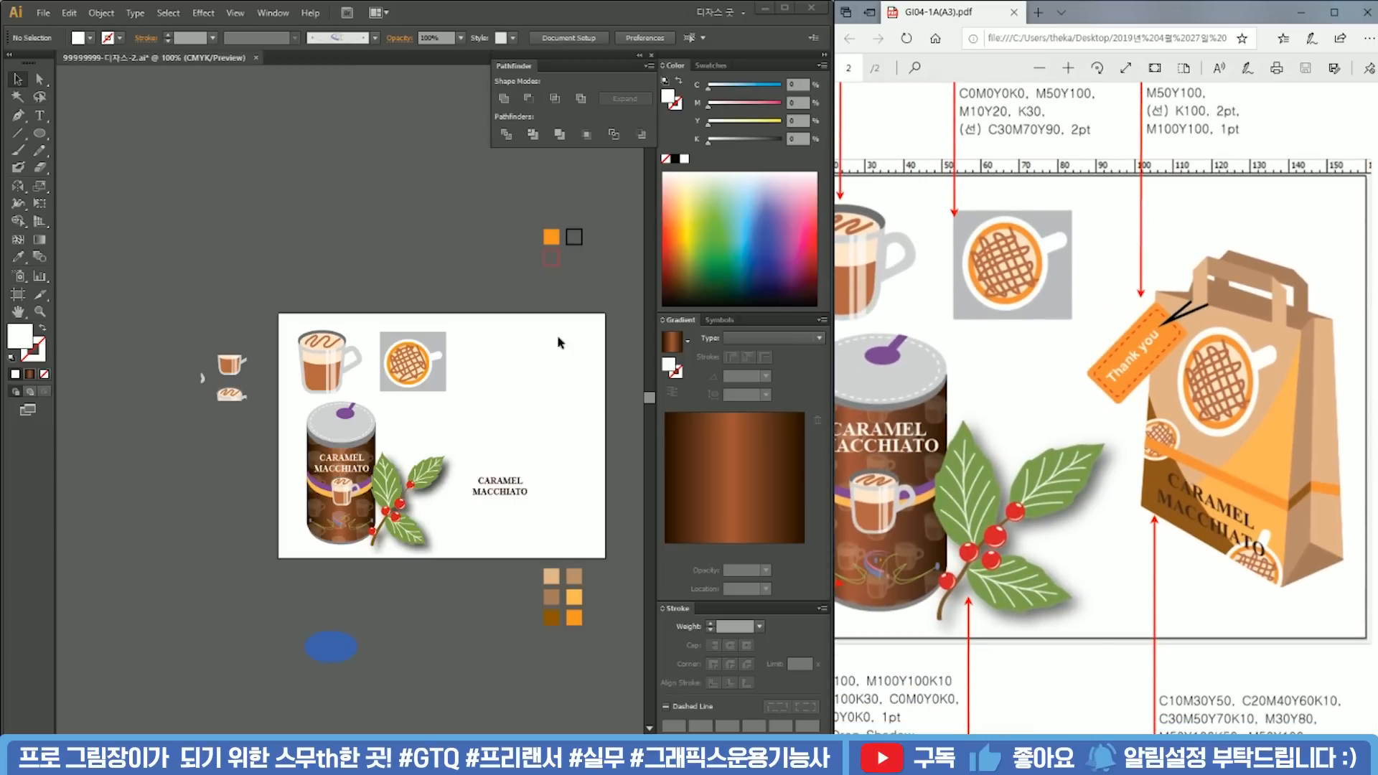
left_click(511, 217)
scroll(1161, 208, "up", 1)
scroll(1191, 284, "down", 2)
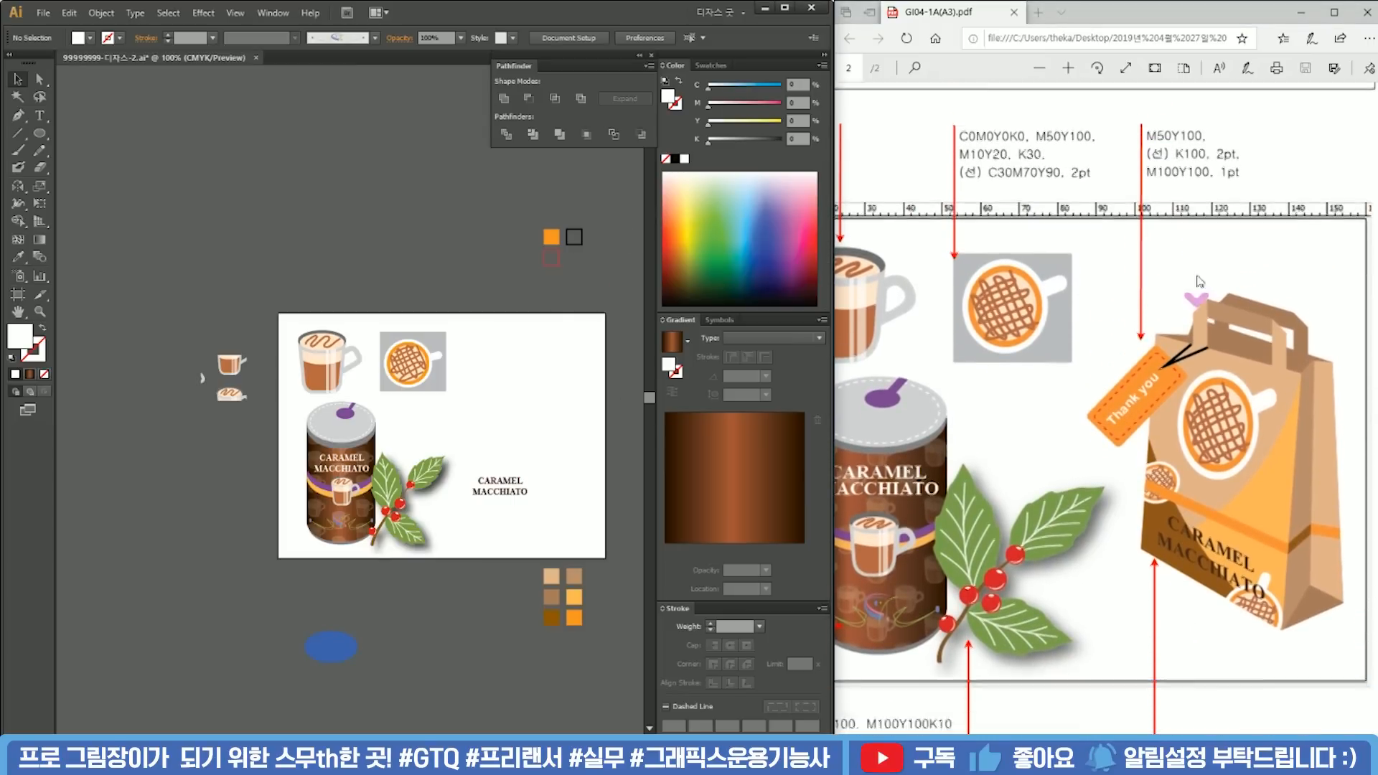
Step: Move the orange and outlined colour sample squares next to the other samples below the artboard
left_click_drag(553, 237, 508, 582)
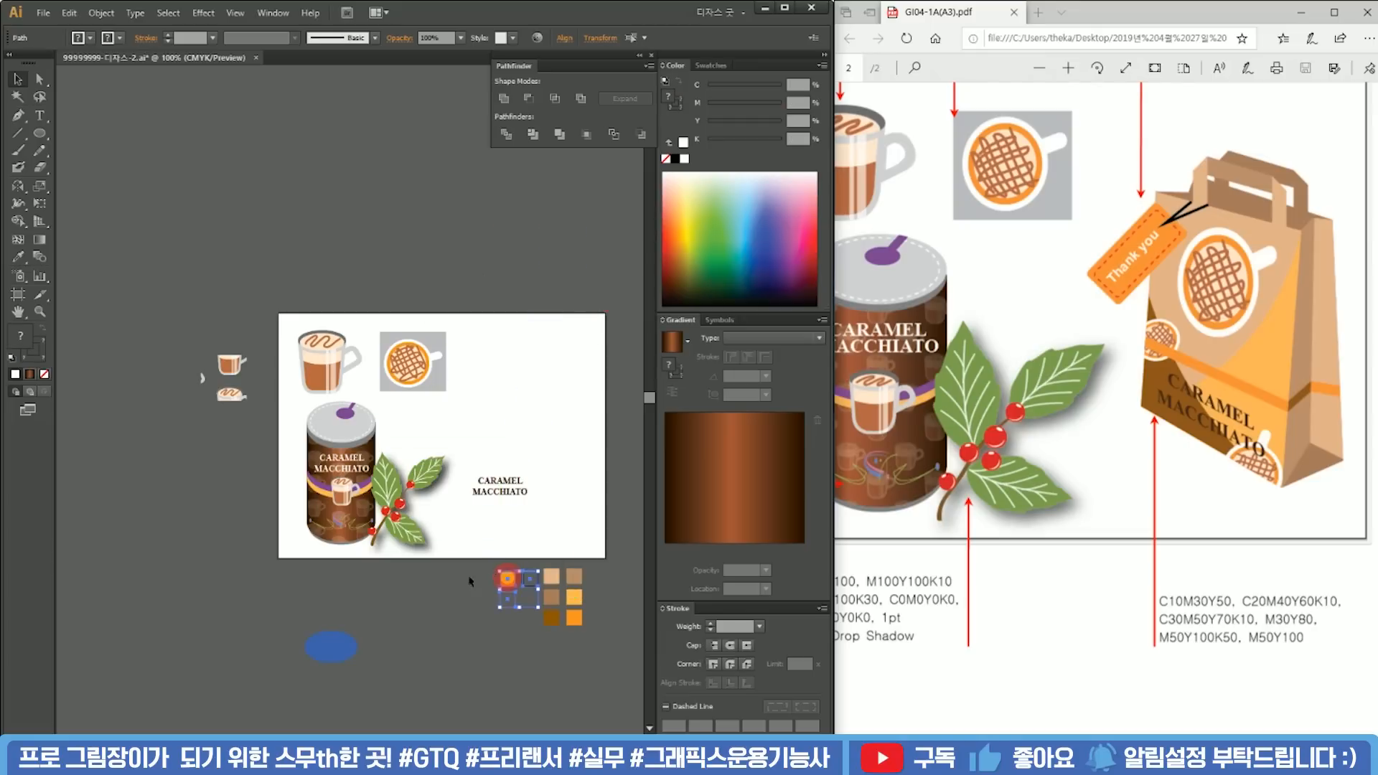
scroll(322, 551, "down", 3)
left_click(224, 418)
left_click_drag(302, 591, 302, 595)
Step: Delete the leftover artwork outside the artboard and save the document
scroll(302, 594, "up", 4)
left_click_drag(345, 492, 543, 512)
key("Delete")
left_click_drag(589, 424, 347, 583)
key("ctrl+s")
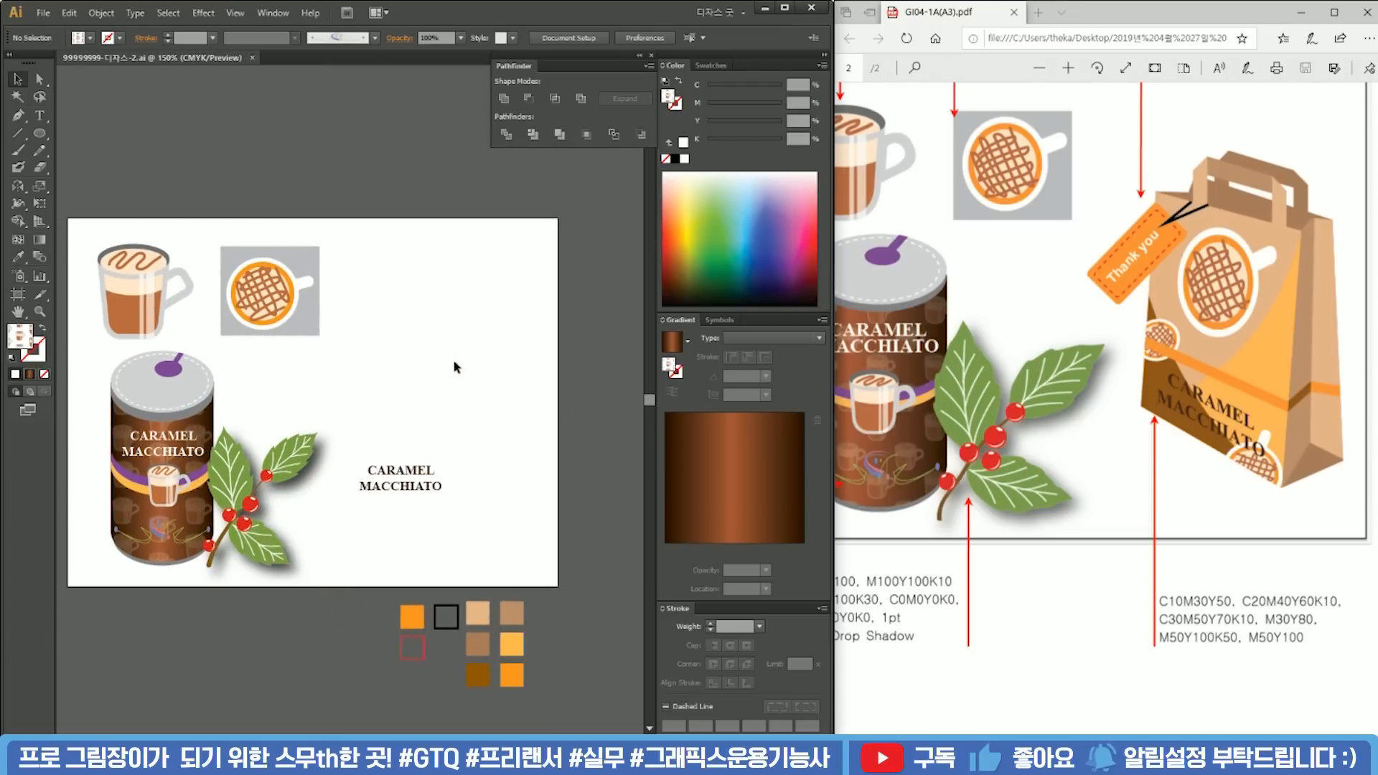
Step: Move the dark CARAMEL MACCHIATO text lower and draw the four-sided front panel of the shopping bag with the Pen tool
left_click_drag(413, 478, 373, 546)
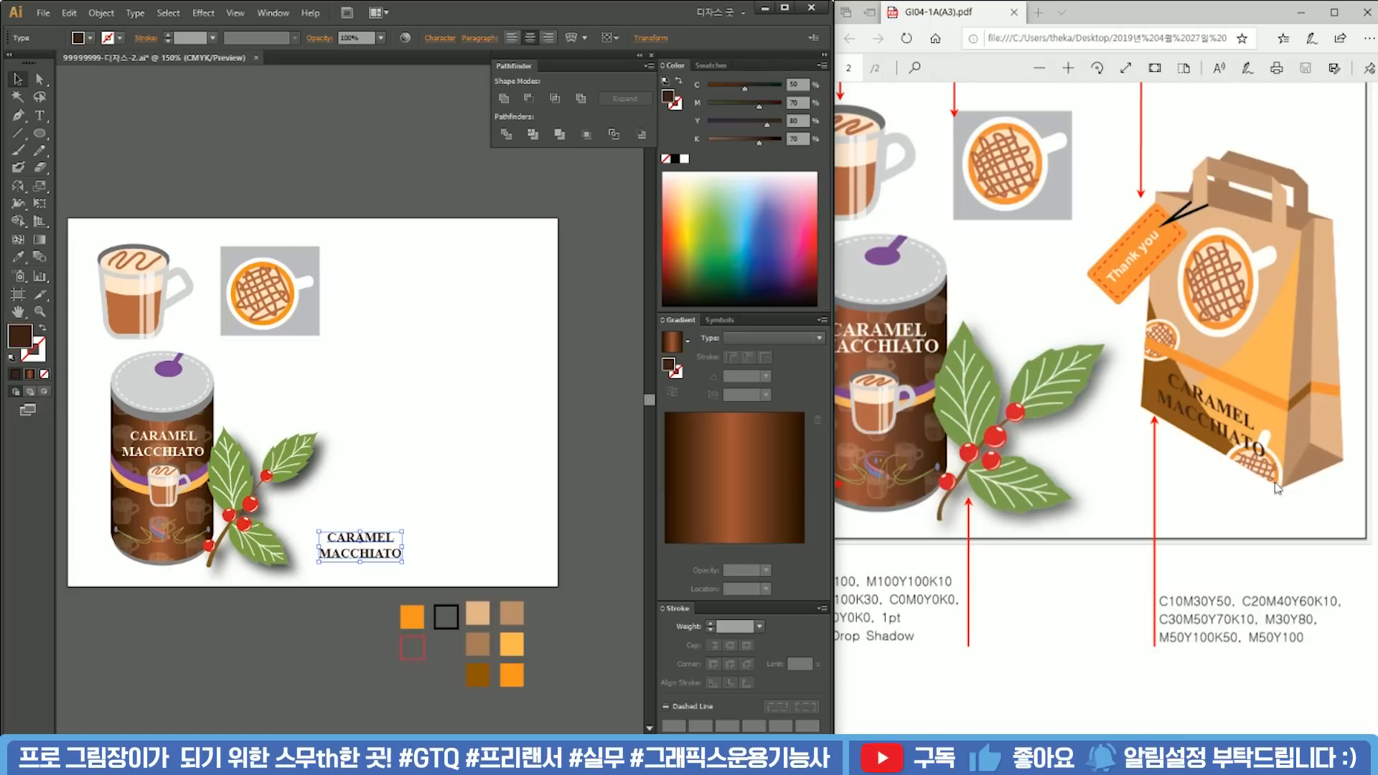
key("p")
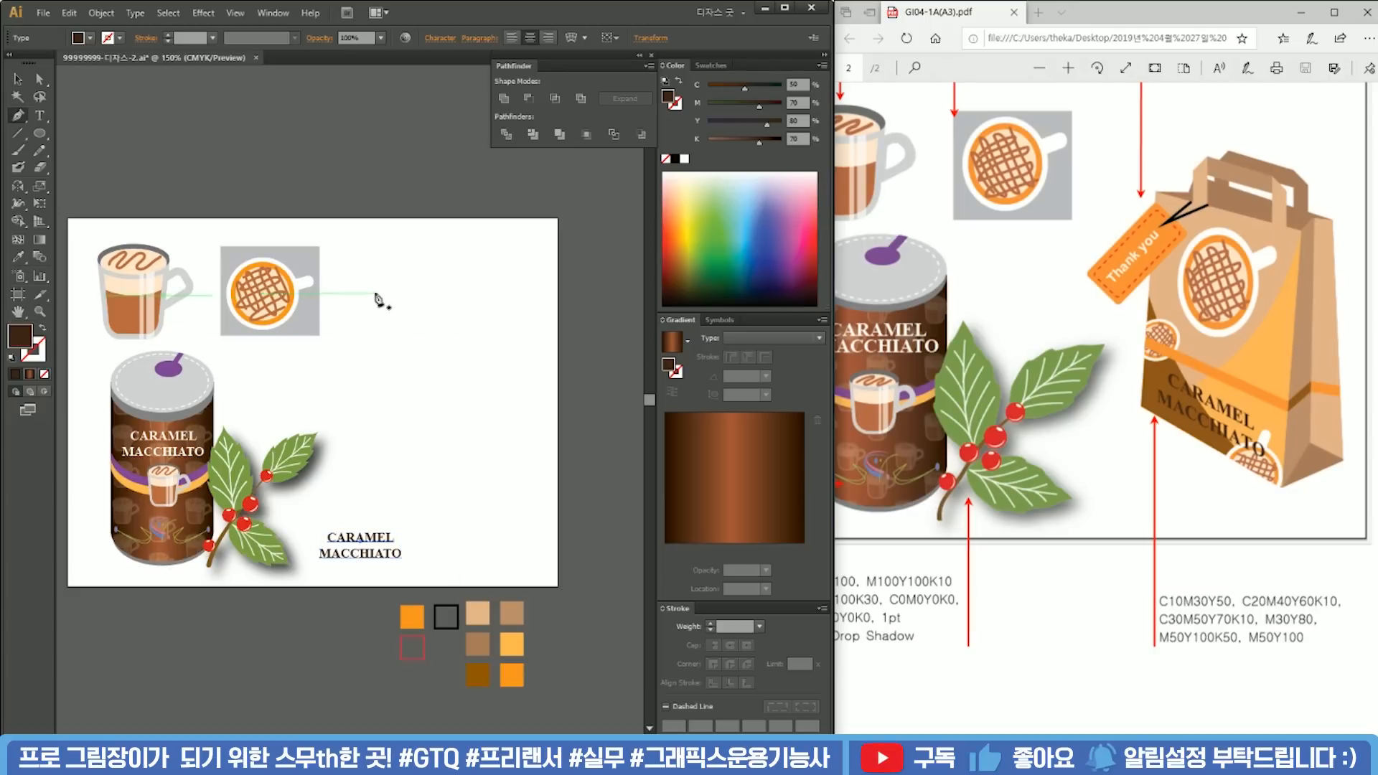
left_click(376, 320)
left_click(507, 344)
left_click(500, 560)
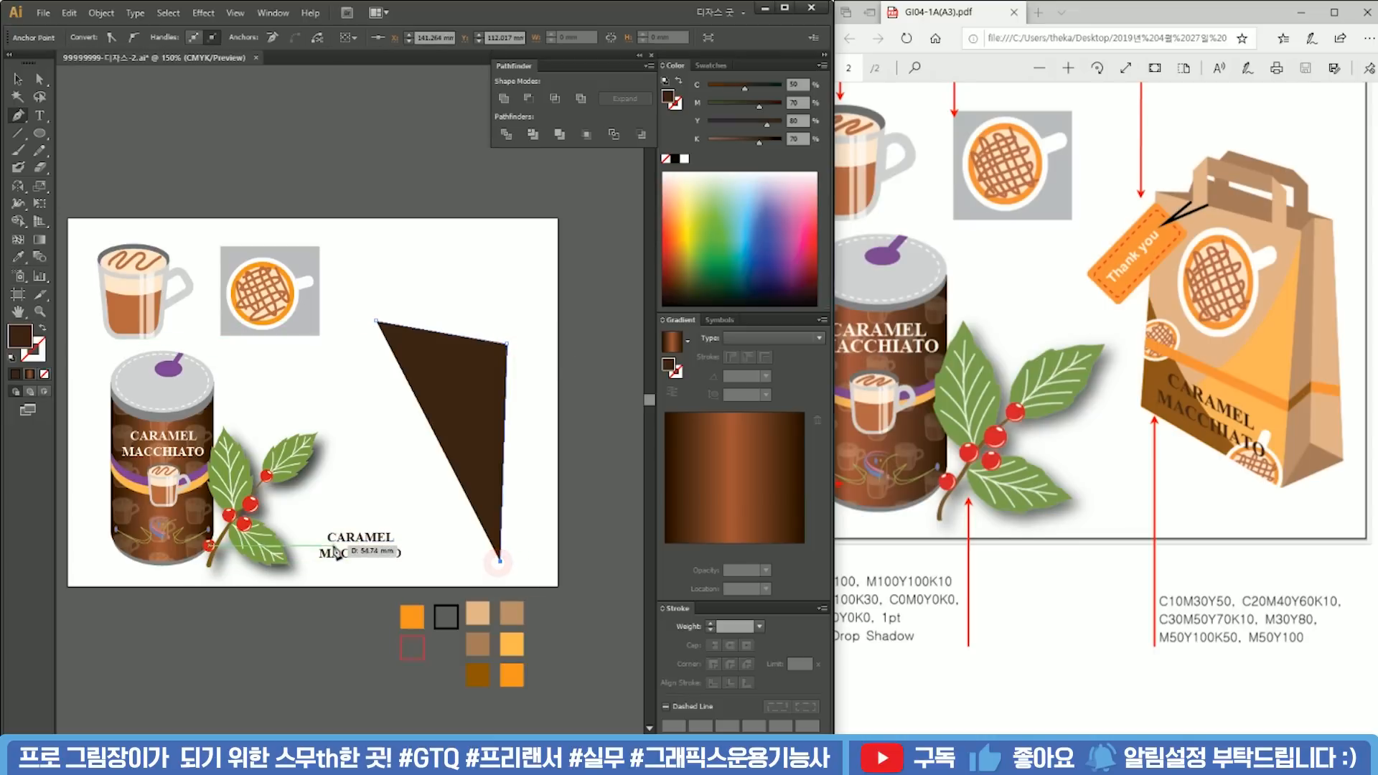
left_click(331, 521)
key("ctrl+z")
left_click(340, 486)
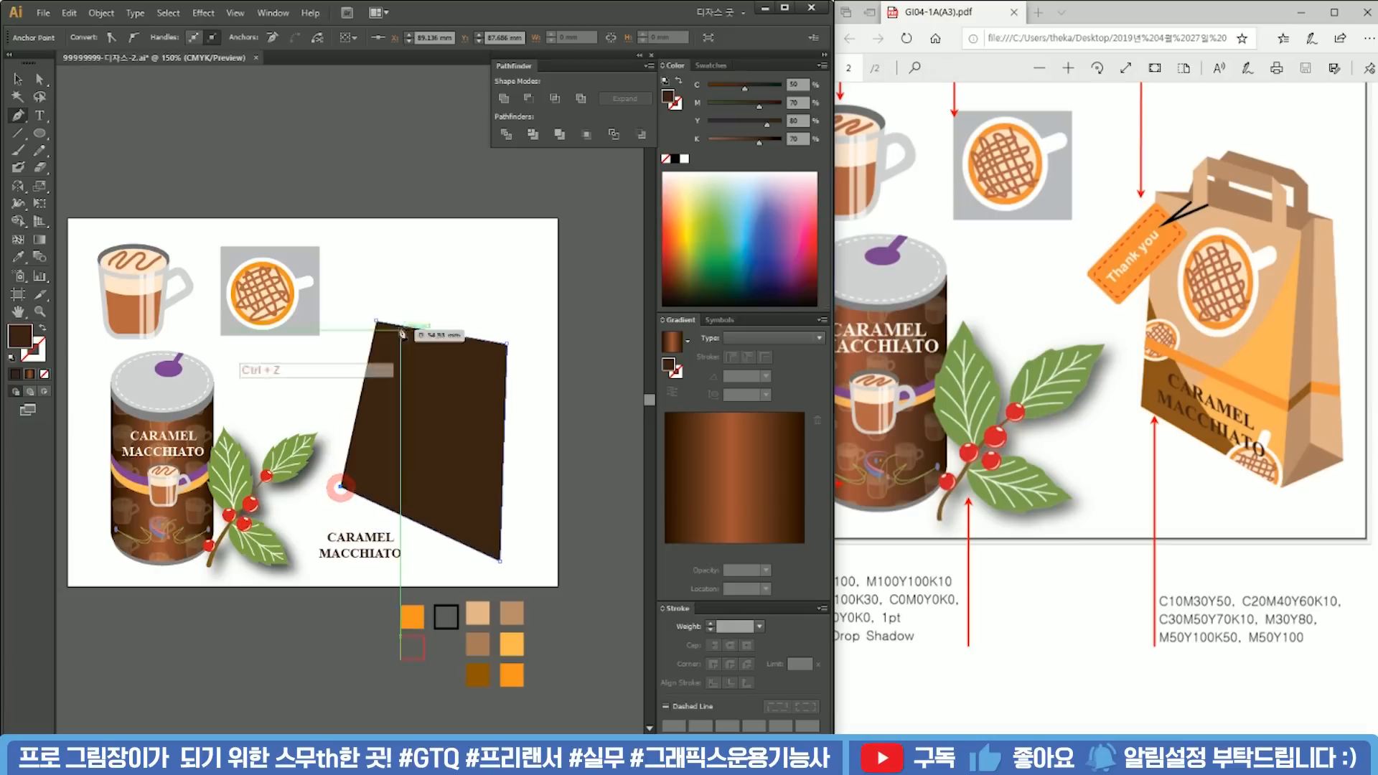
left_click(376, 321)
Step: Adjust the four corner points of the bag's front panel to match the reference perspective
key("a")
left_click(419, 277)
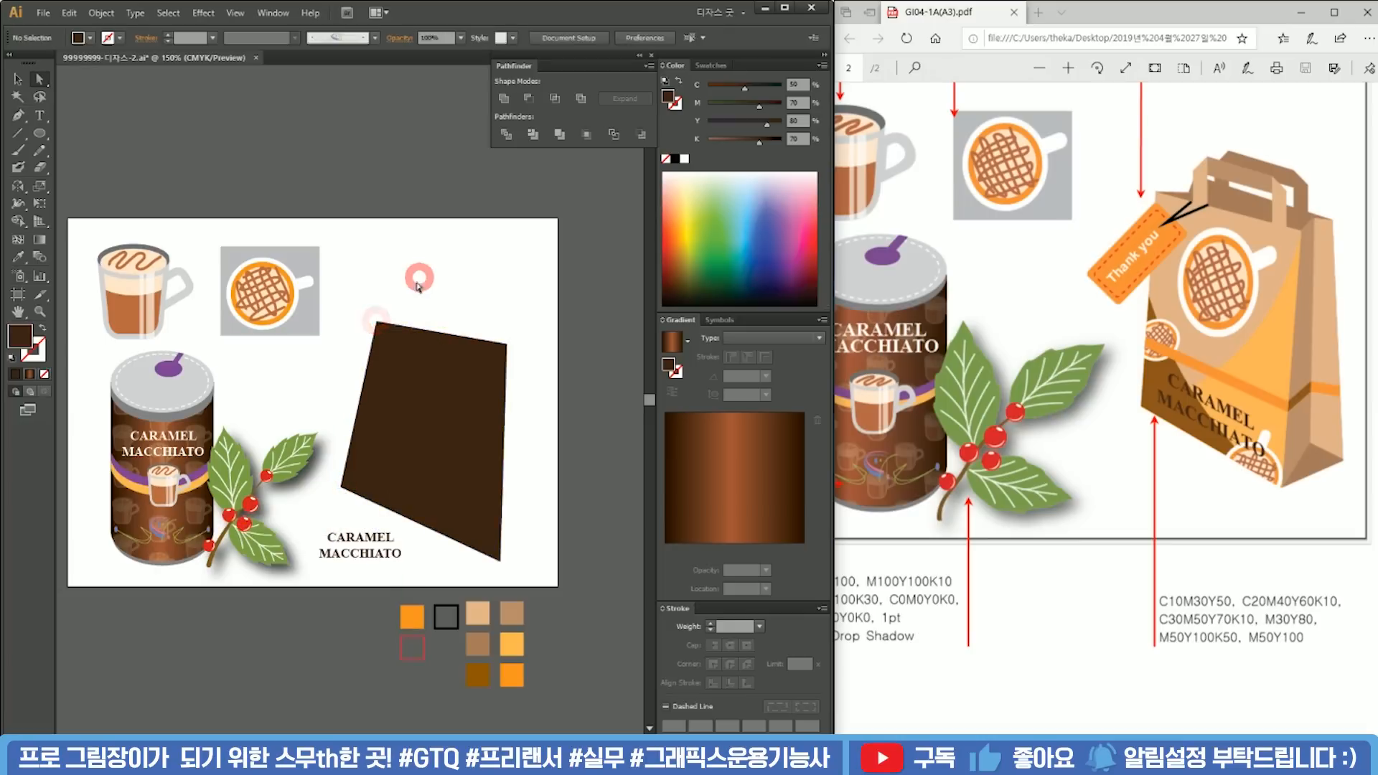
left_click_drag(376, 322, 381, 330)
left_click_drag(341, 486, 363, 498)
key("v")
left_click(315, 468)
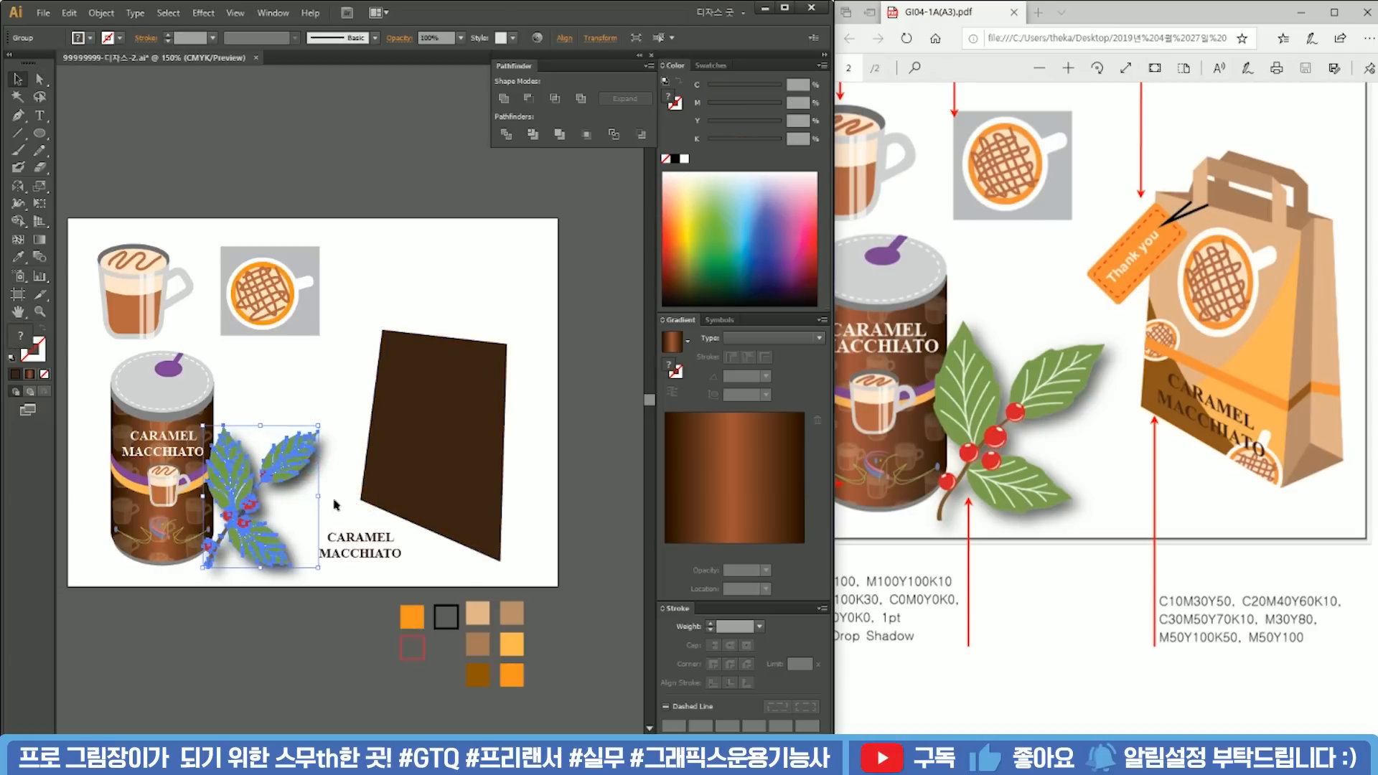
left_click(384, 472)
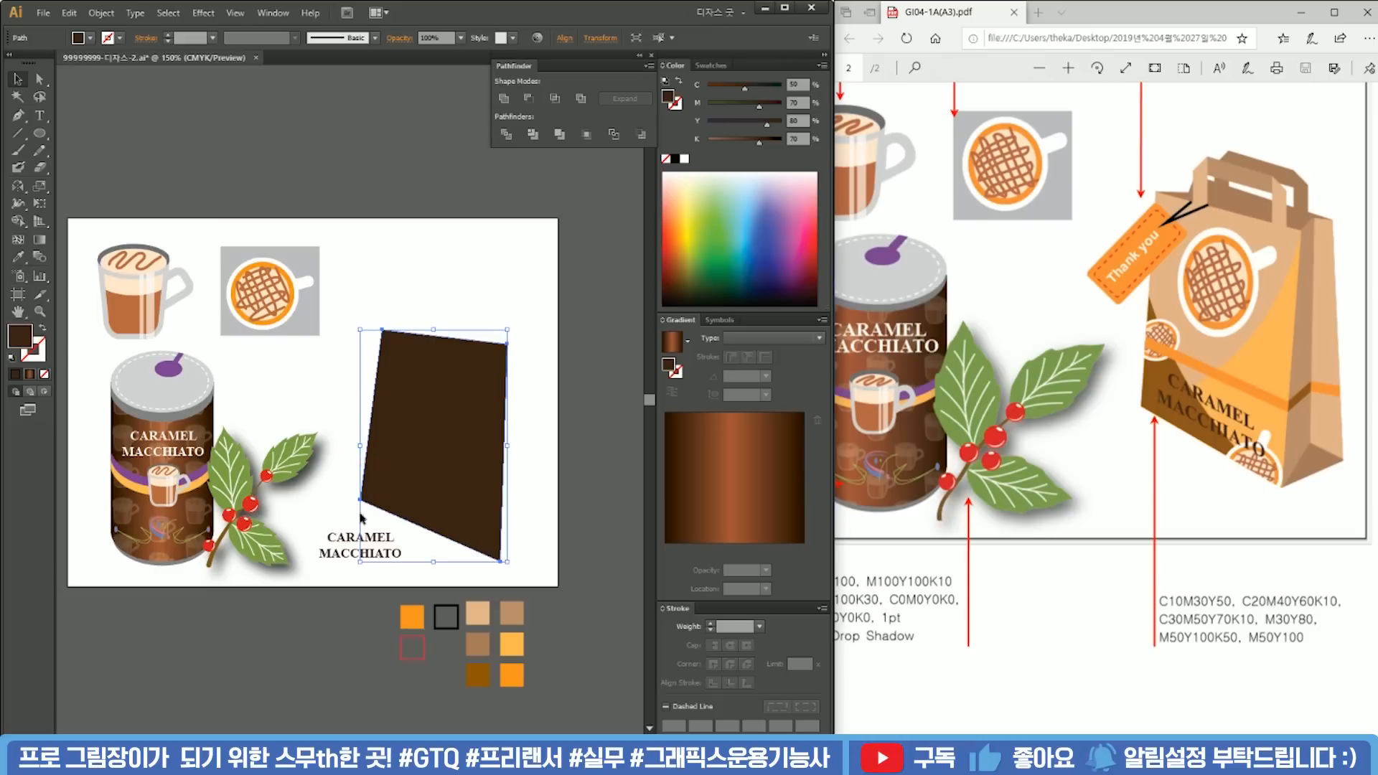
left_click(531, 570)
key("a")
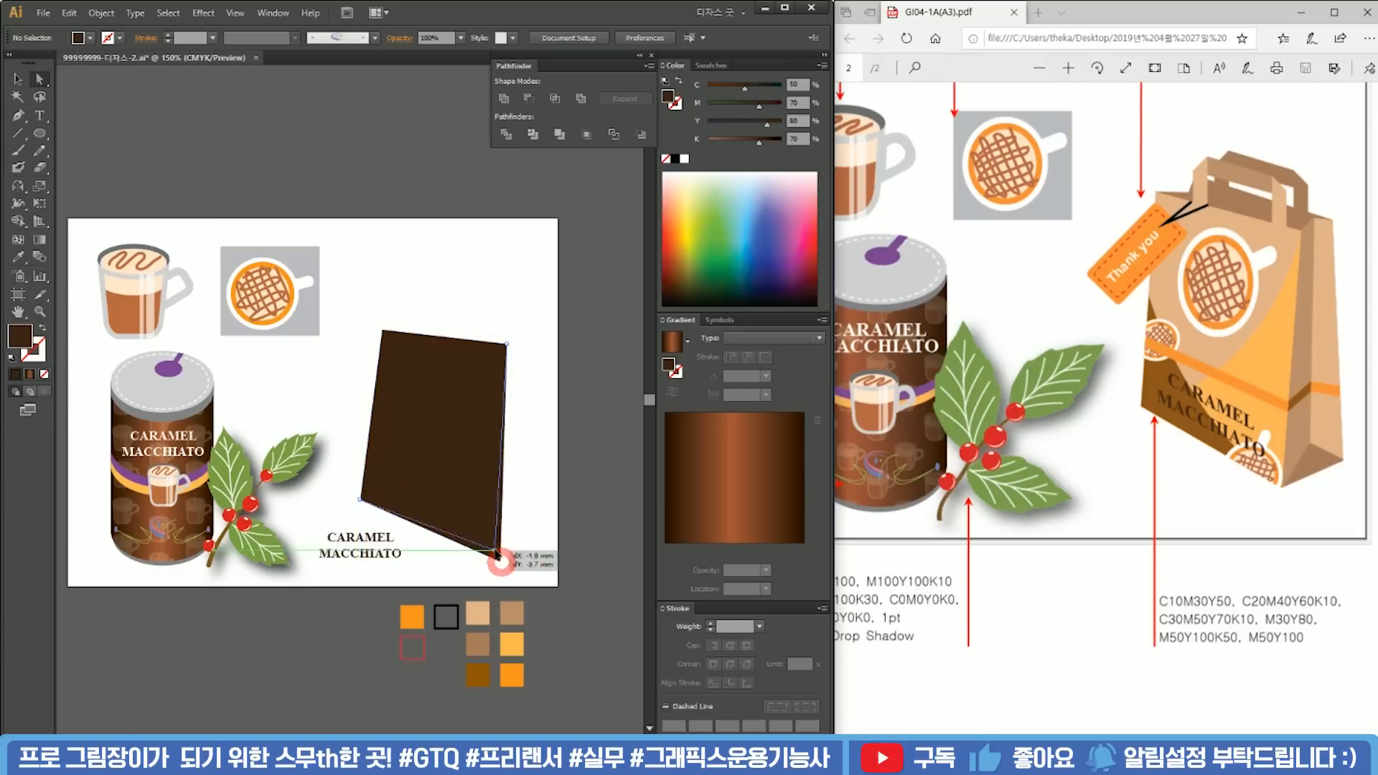
left_click_drag(501, 560, 494, 543)
left_click_drag(508, 345, 500, 347)
left_click(521, 325)
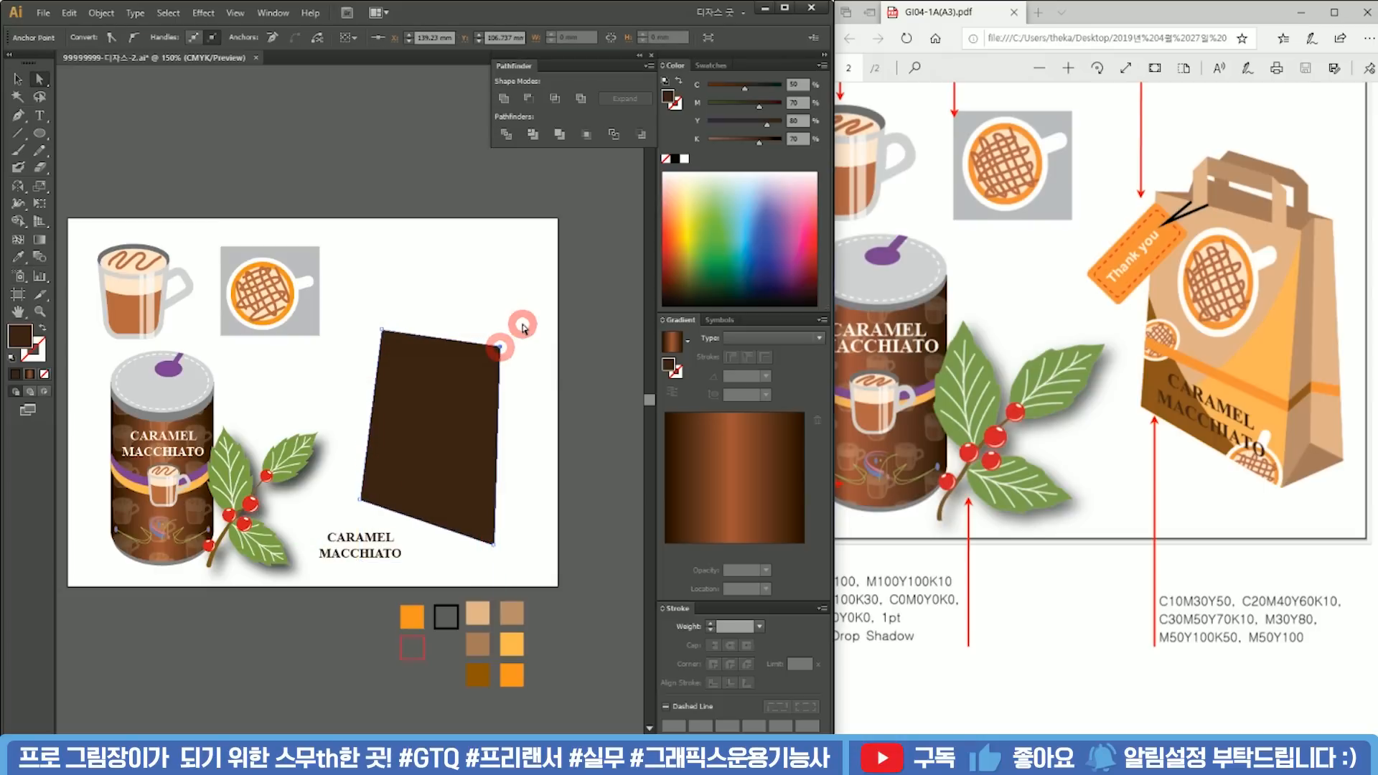
Step: Fill the bag's front panel with the light tan colour sampled from the C10 M30 Y50 square
left_click(454, 445)
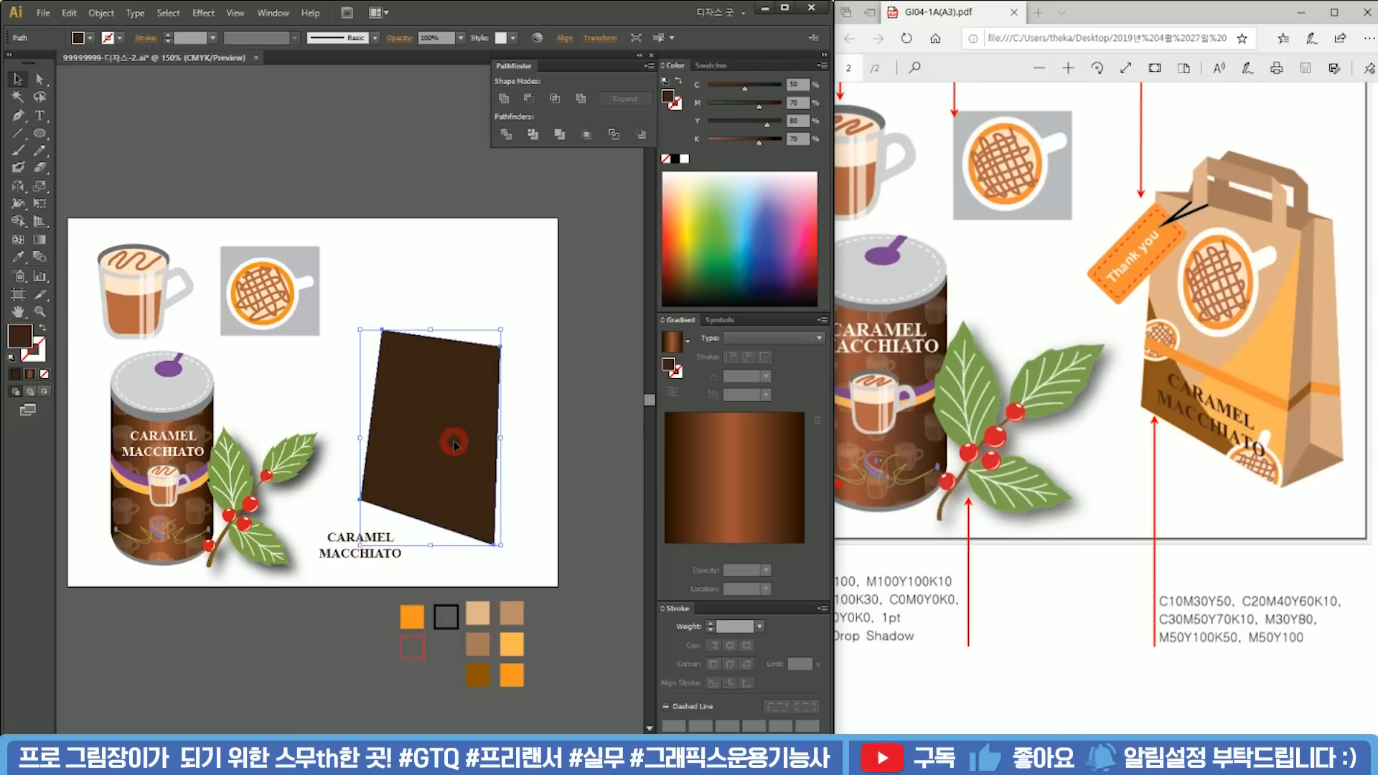
key("i")
left_click(477, 614)
left_click(552, 447, "ctrl")
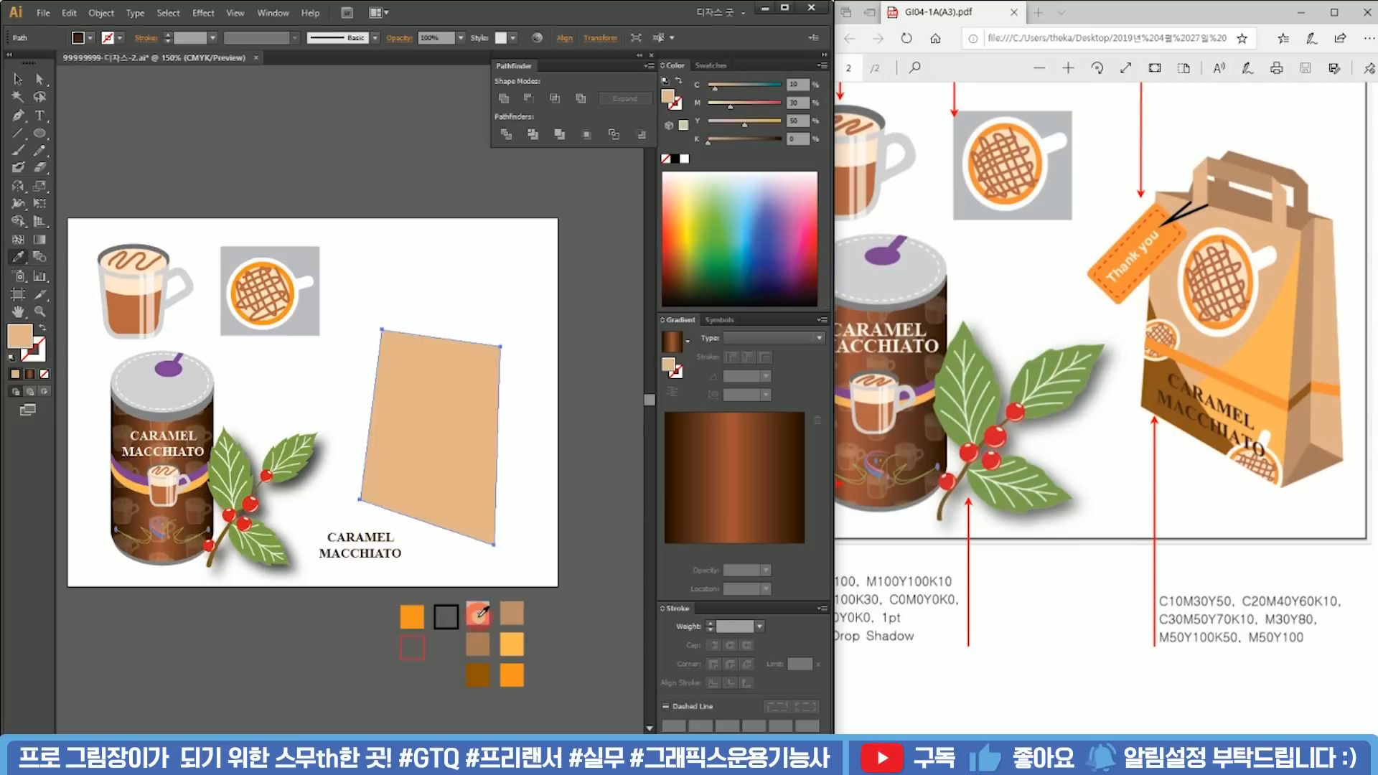
Step: Draw the small triangular fold of the bag's side, starting from the front panel's bottom-right corner
key("p")
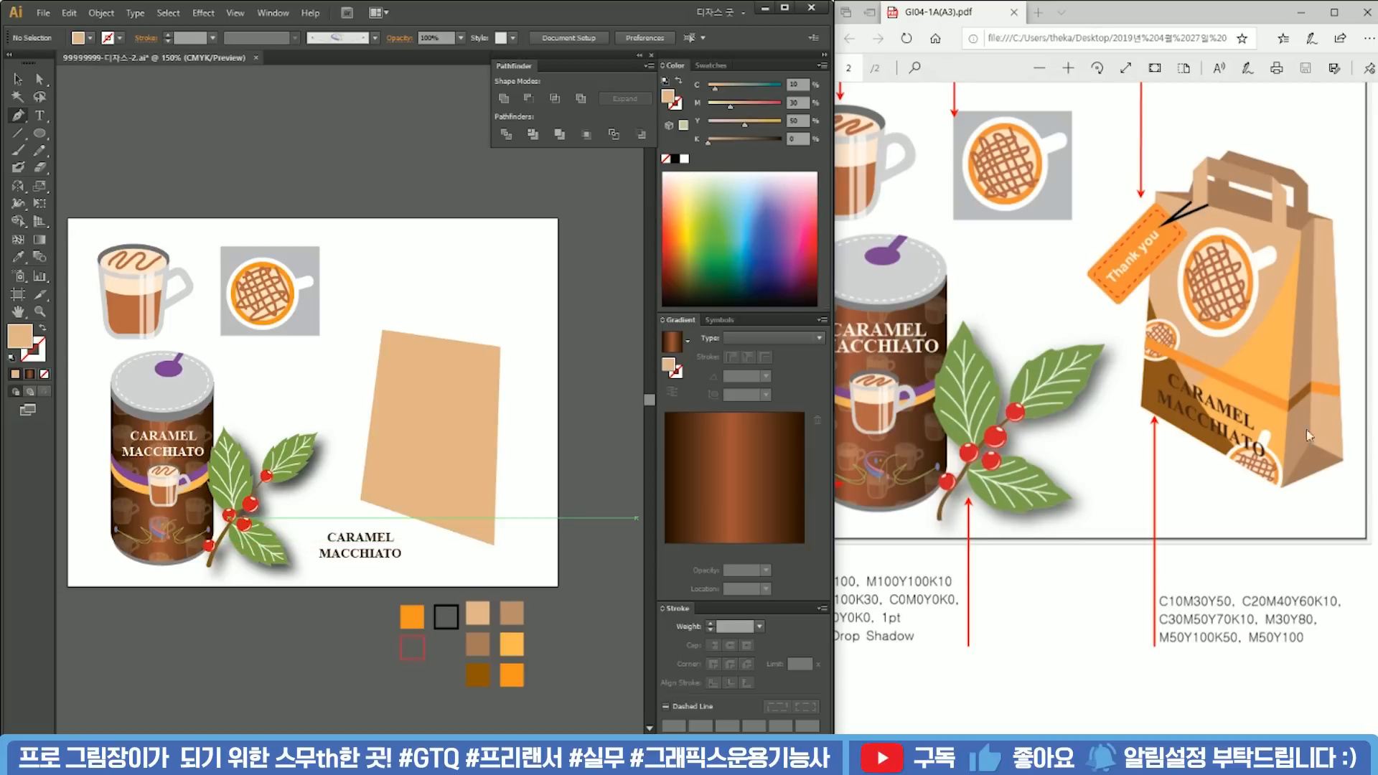
scroll(470, 543, "up", 4)
left_click_drag(529, 541, 310, 600)
scroll(352, 529, "down", 2)
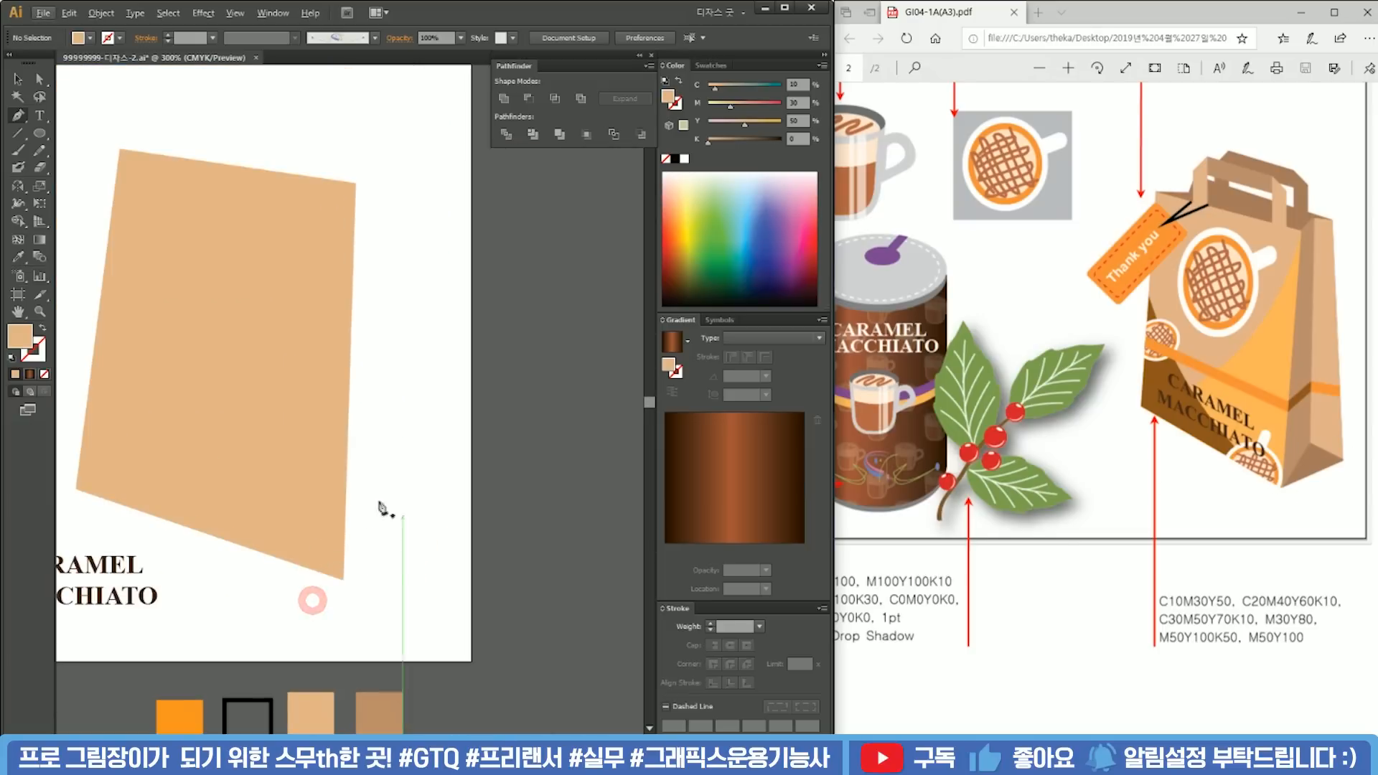
left_click(343, 580)
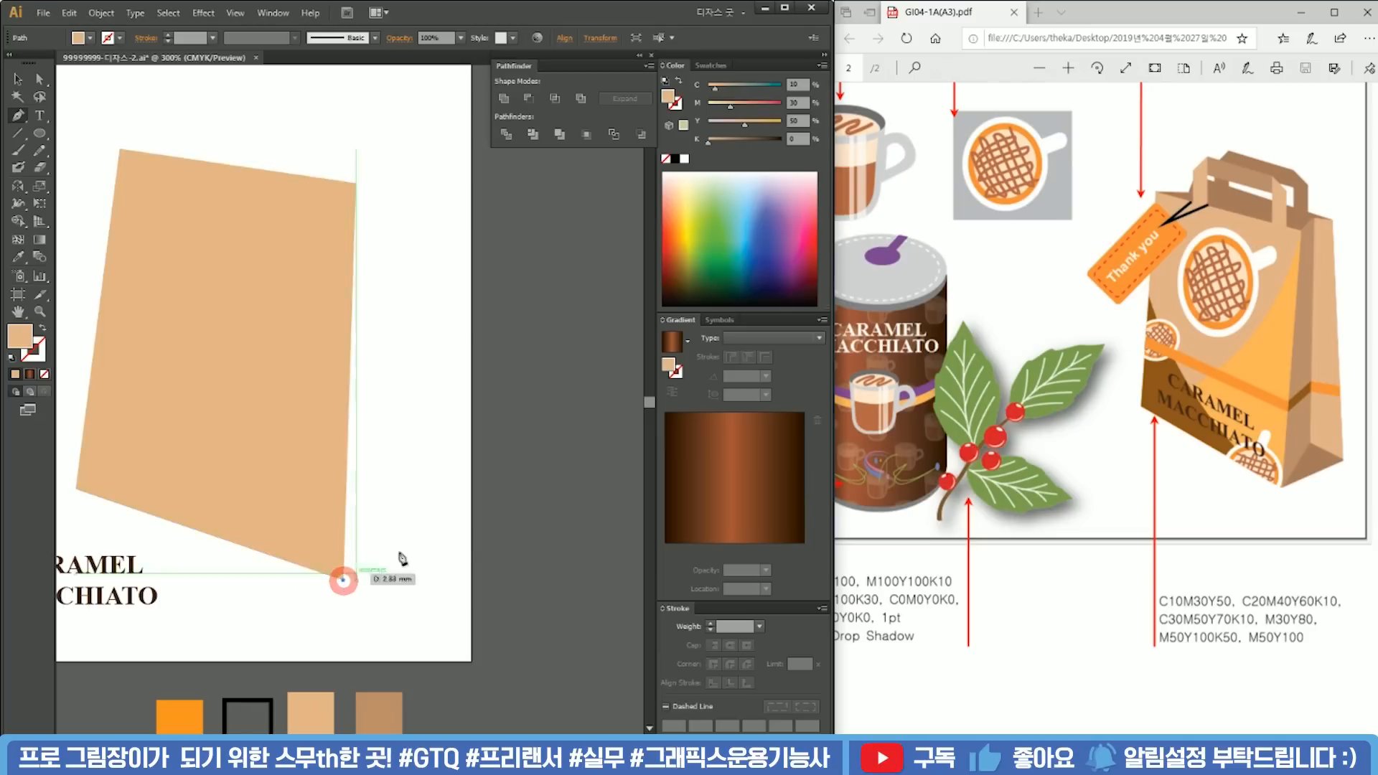
left_click(436, 531)
left_click(391, 501)
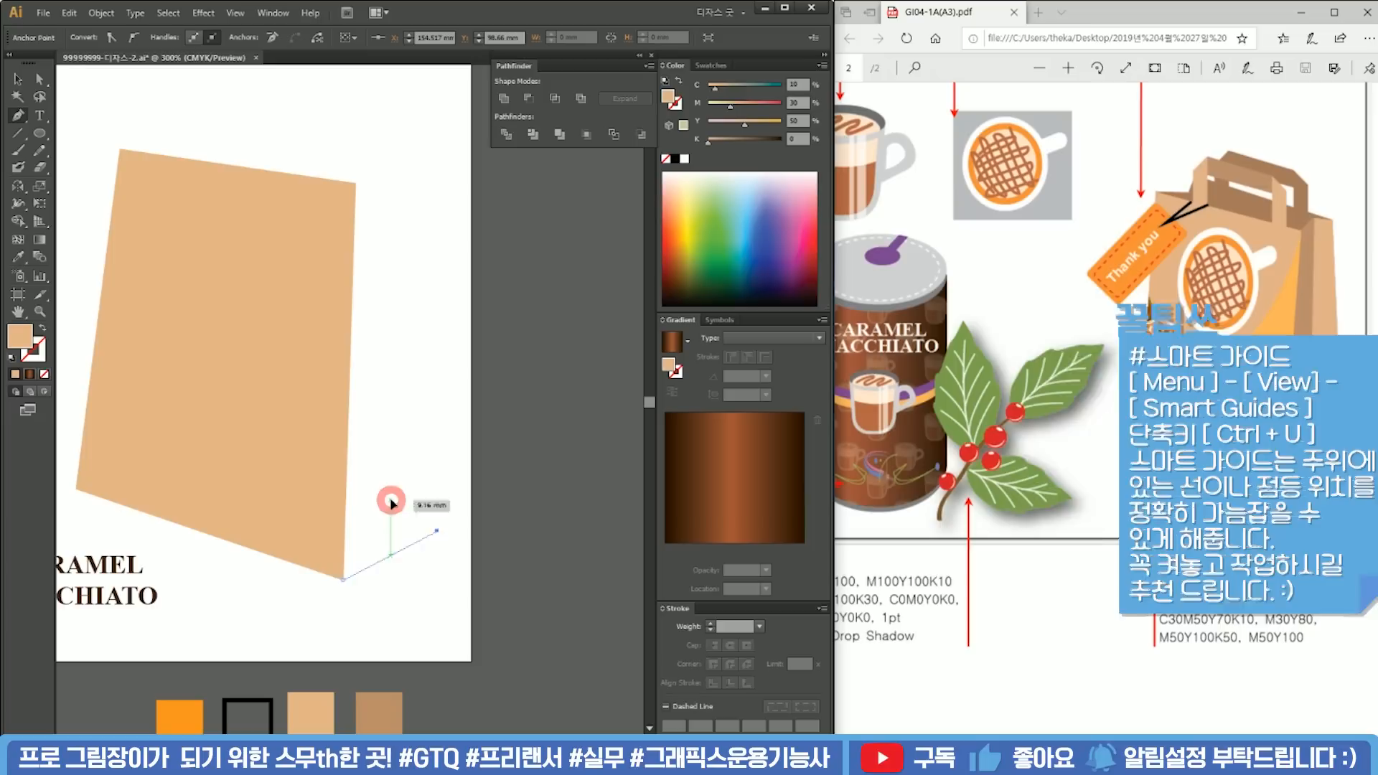
left_click(344, 579)
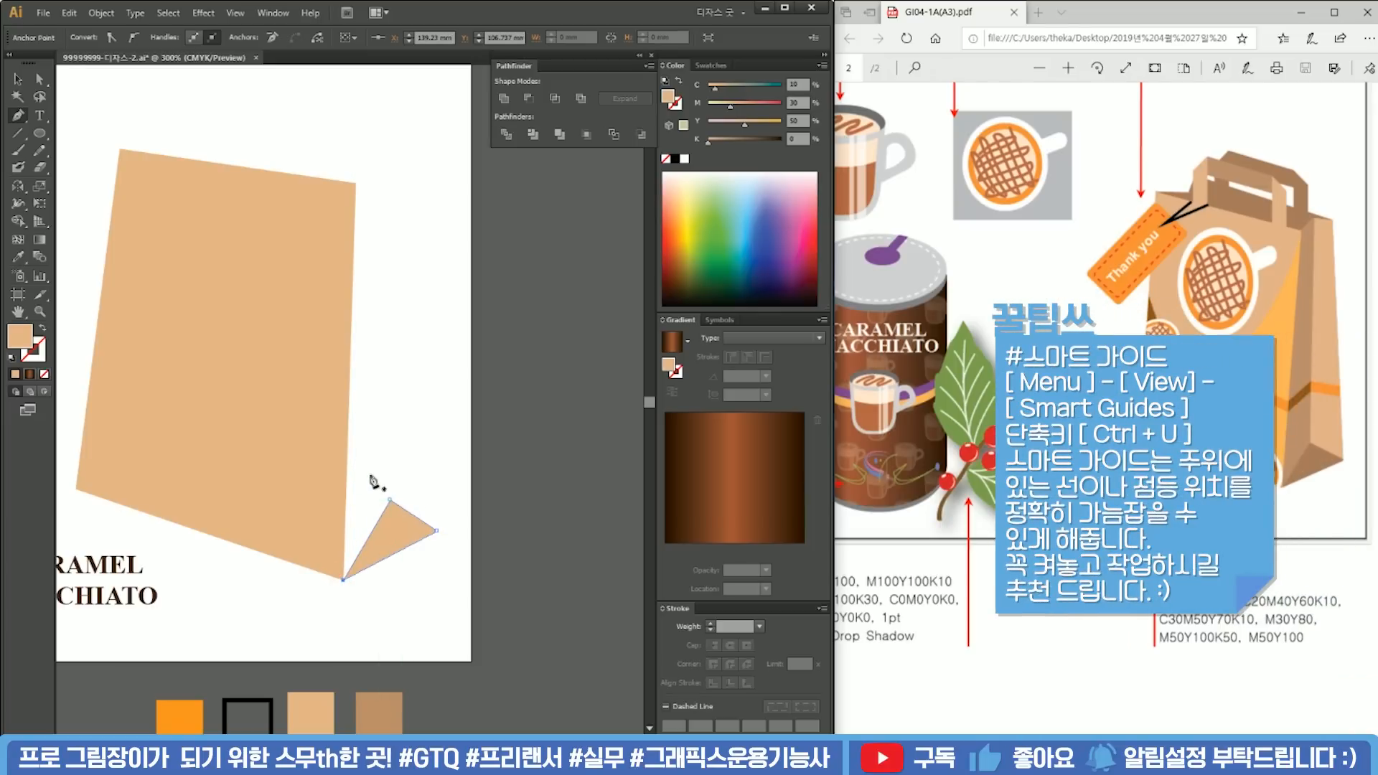
Step: Turn off the smart guides and switch to the Selection tool
left_click_drag(358, 453, 392, 440)
key("ctrl+u")
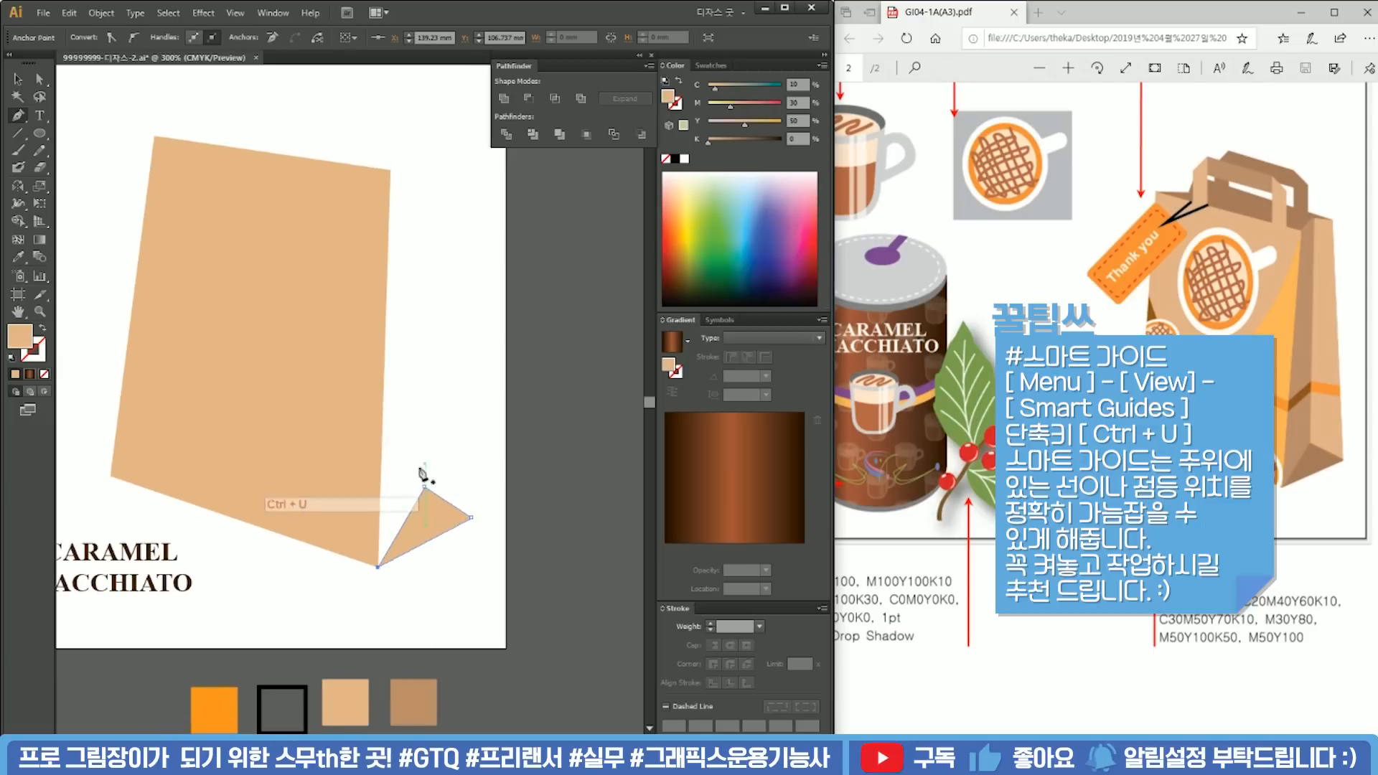
key("v")
key("ctrl+minus")
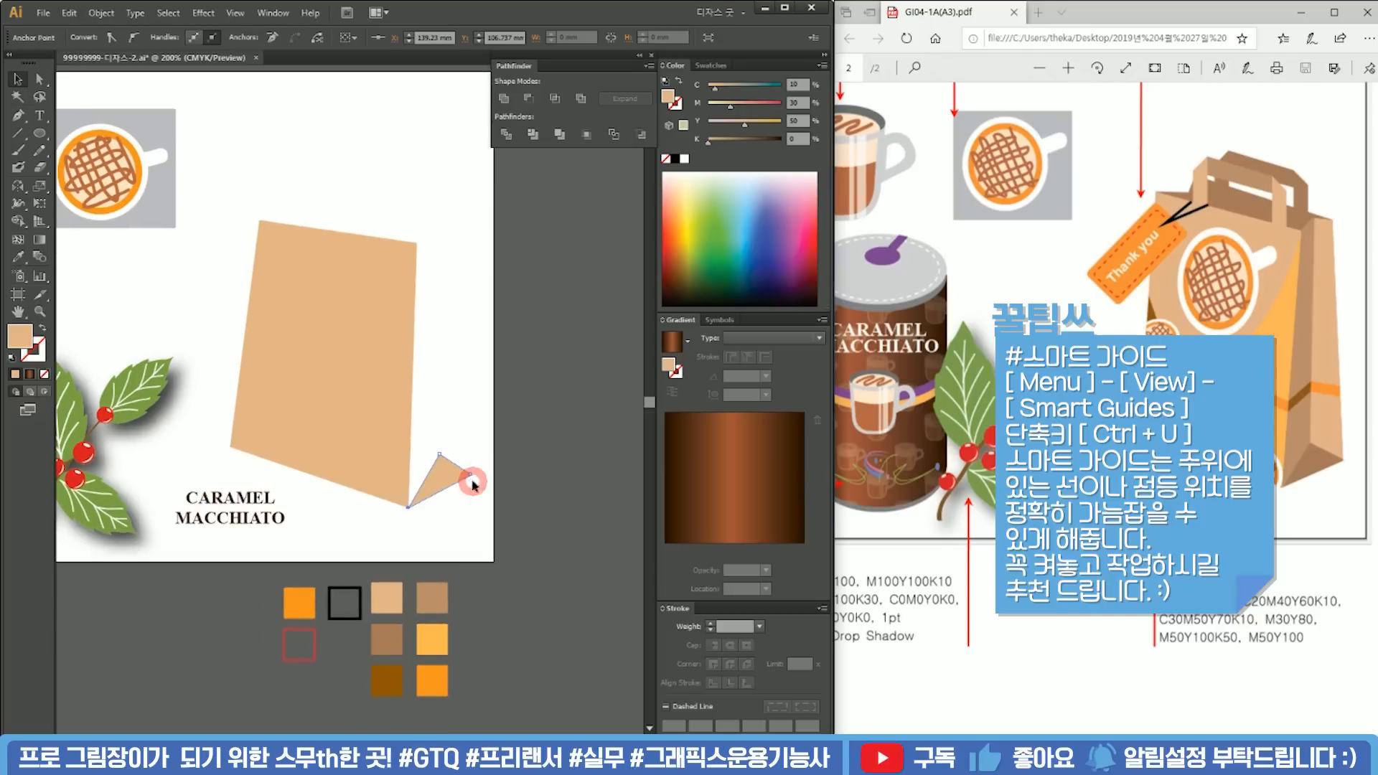
Step: Fill the small triangular fold with the brown sampled from the C30 M50 Y70 K10 square
key("i")
left_click(386, 631)
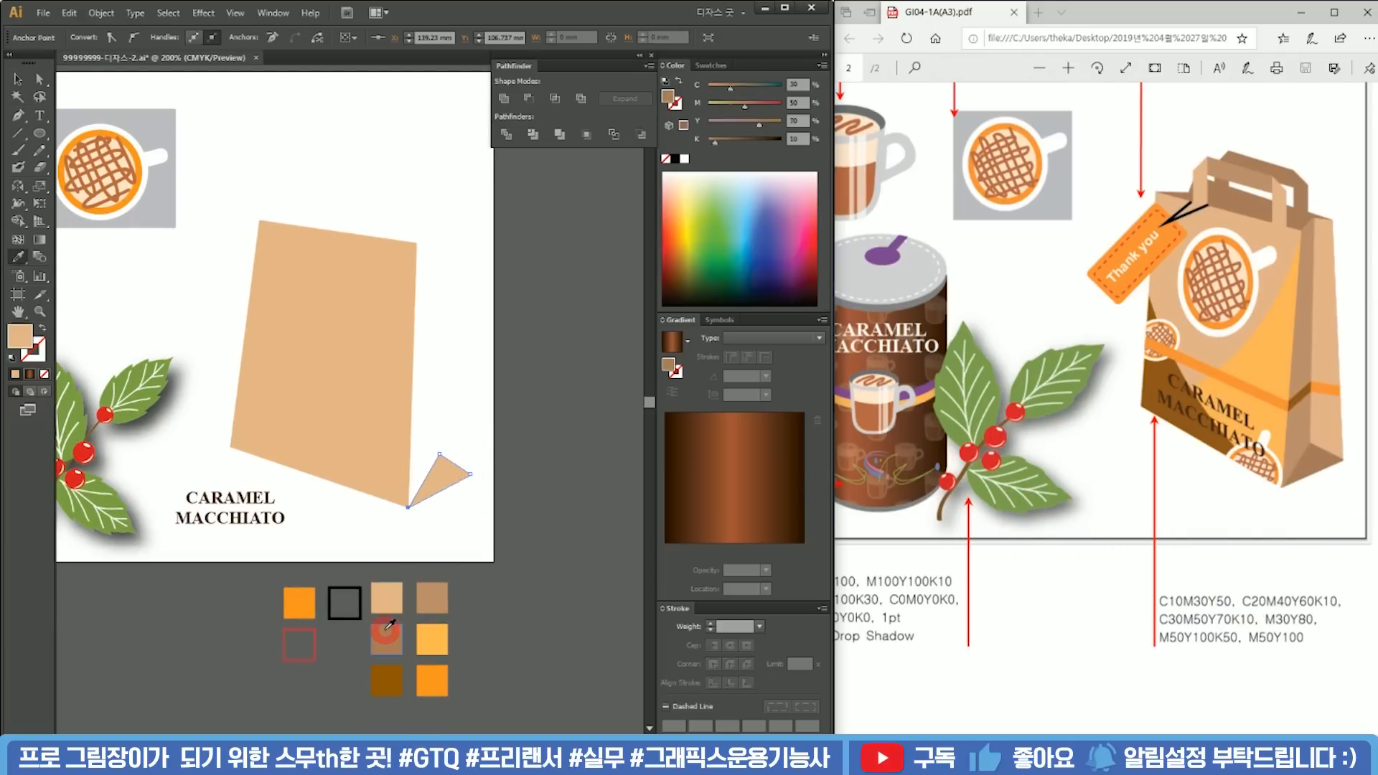
key("v")
left_click(509, 522)
Step: Draw the narrow outer side panel of the bag, rising from the top edge of the triangular fold
key("p")
left_click(470, 474)
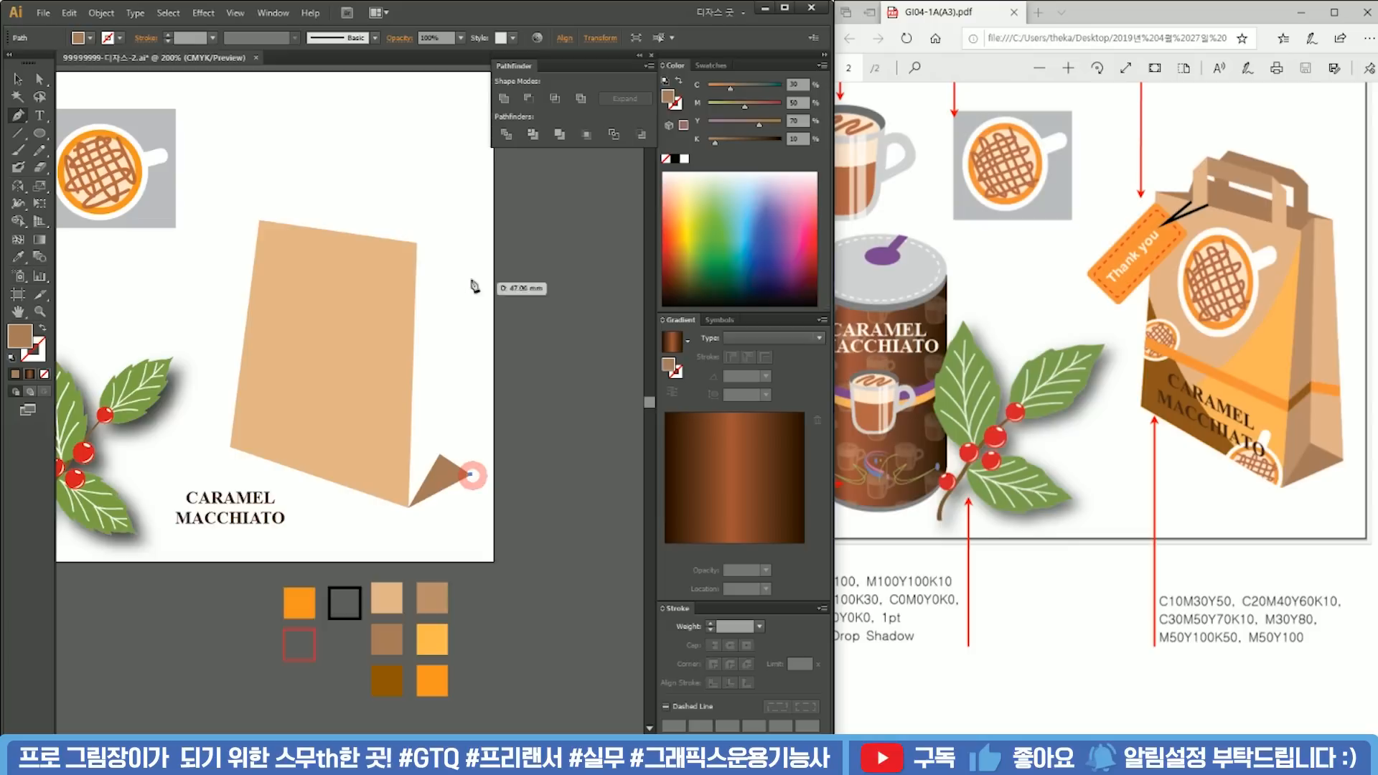
left_click(449, 234)
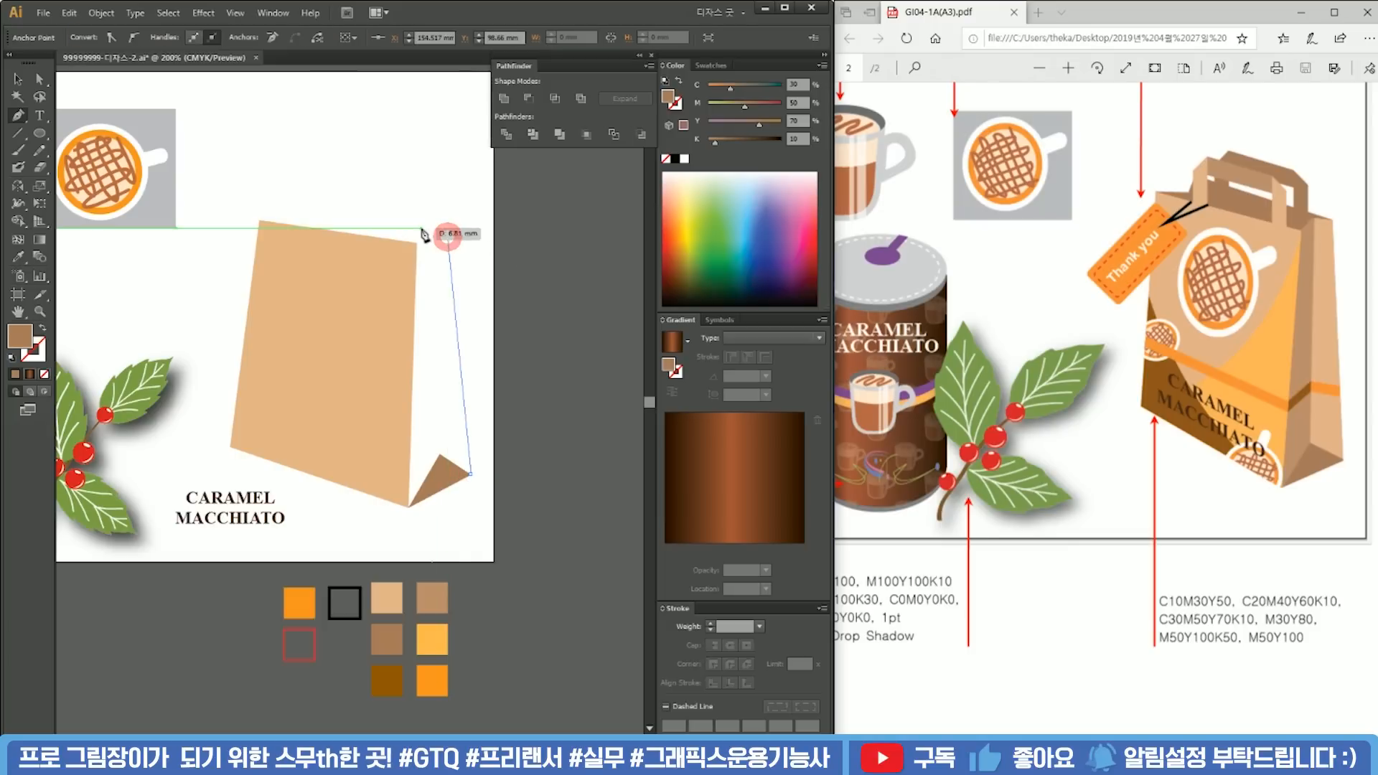
left_click(440, 455)
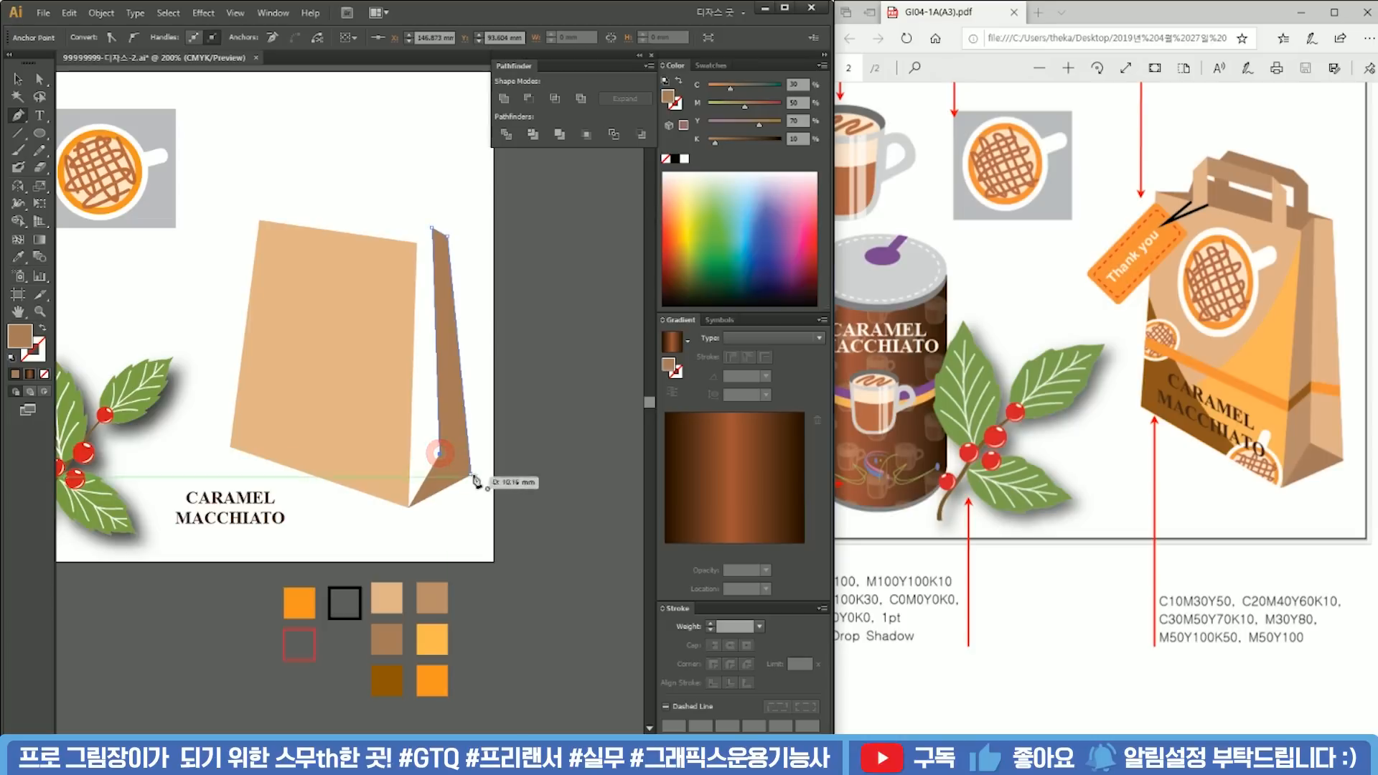
left_click(471, 473)
left_click(518, 338, "ctrl")
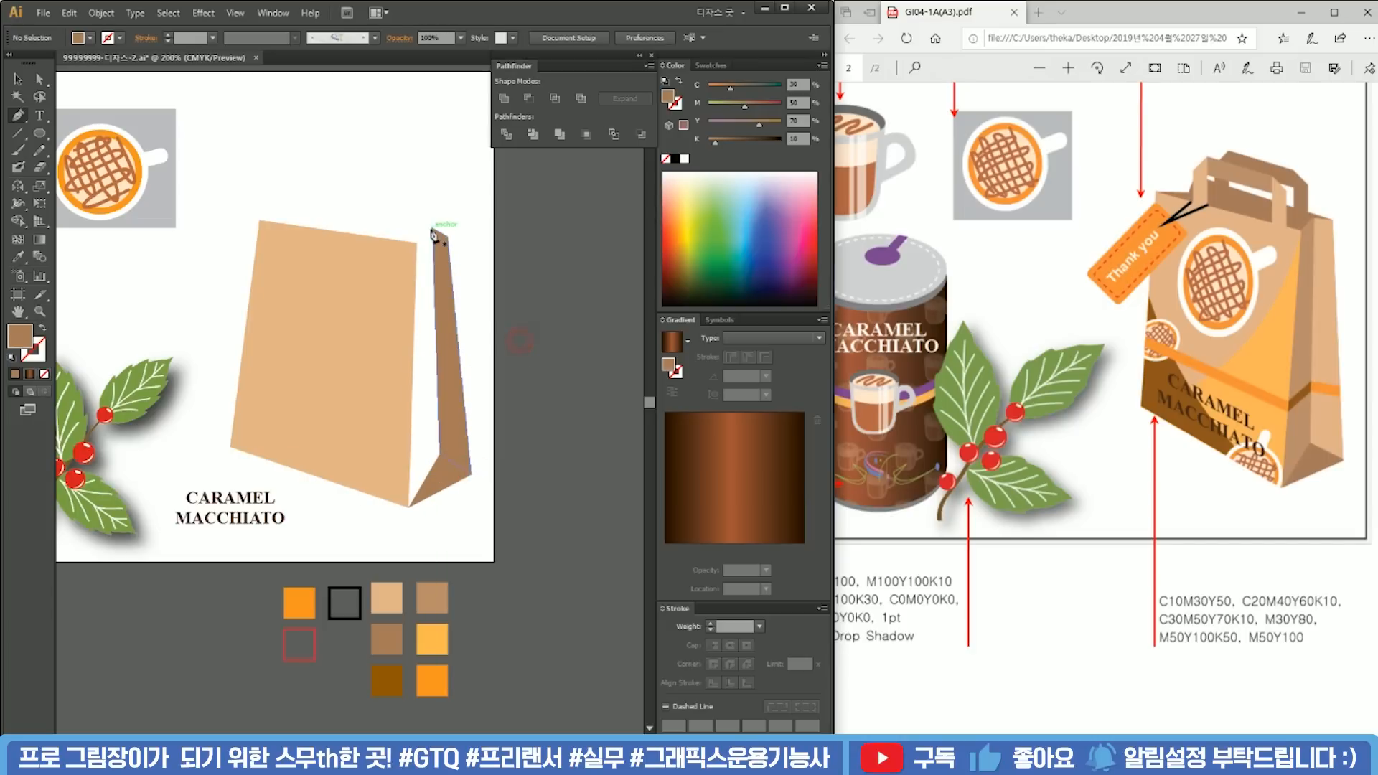
Step: Draw the inner side panel filling the gap between the bag's front panel and the outer side panel
left_click(432, 230)
left_click(416, 243)
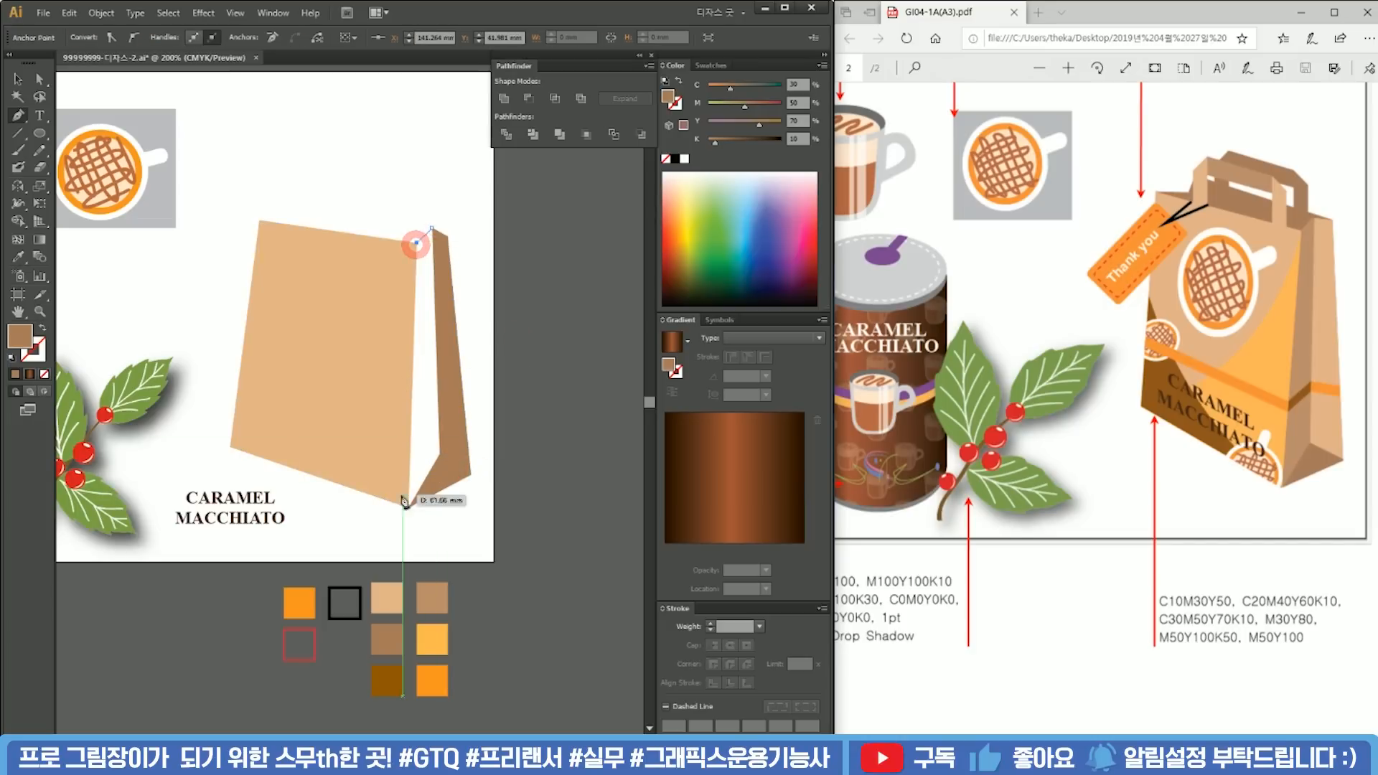
left_click(408, 507)
left_click(439, 454)
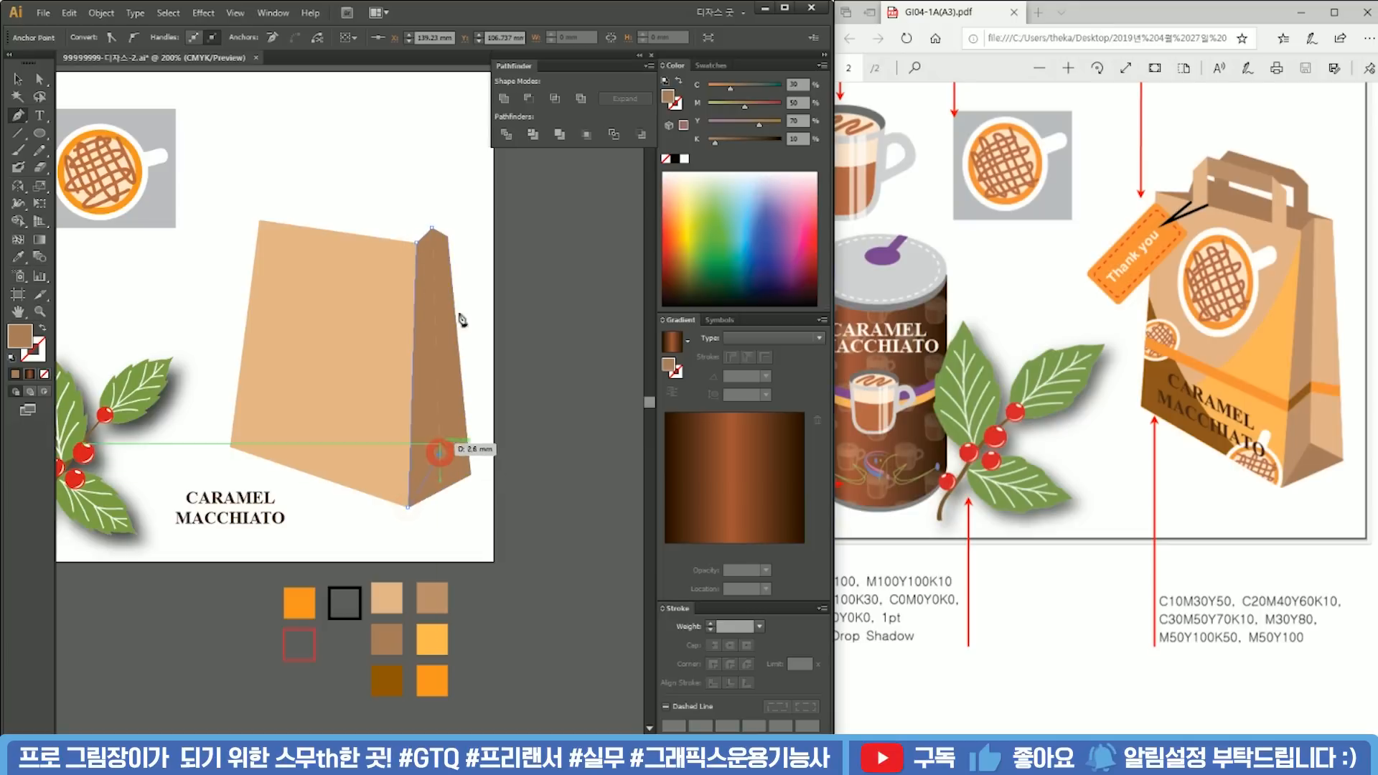
left_click(433, 229)
left_click(515, 277, "ctrl")
Step: Fill the inner side panel with the C20 M40 Y60 K10 swatch colour and the outer side panel with the front panel's light tan
left_click(430, 310)
key("i")
left_click(433, 593)
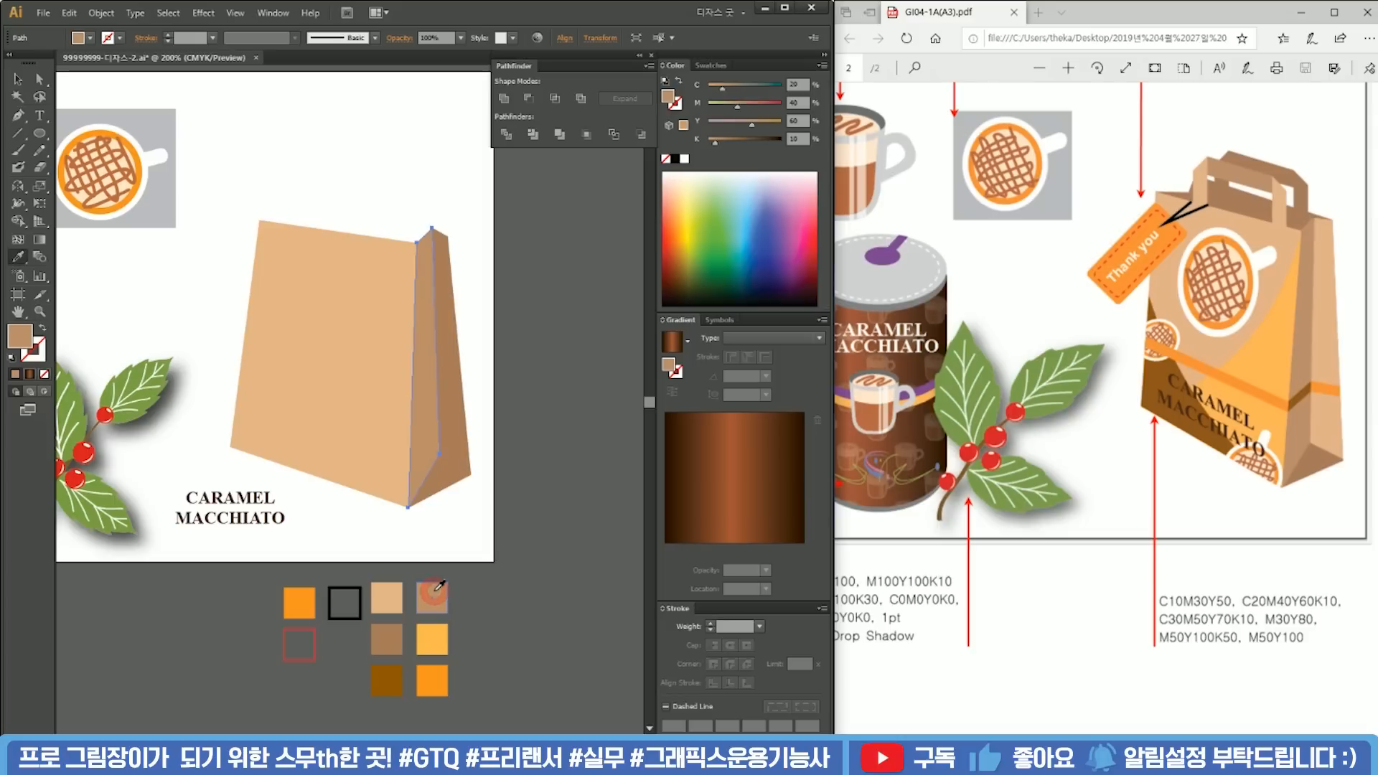
left_click(509, 493, "ctrl")
left_click(459, 433, "ctrl")
left_click(340, 378)
left_click(545, 374, "ctrl")
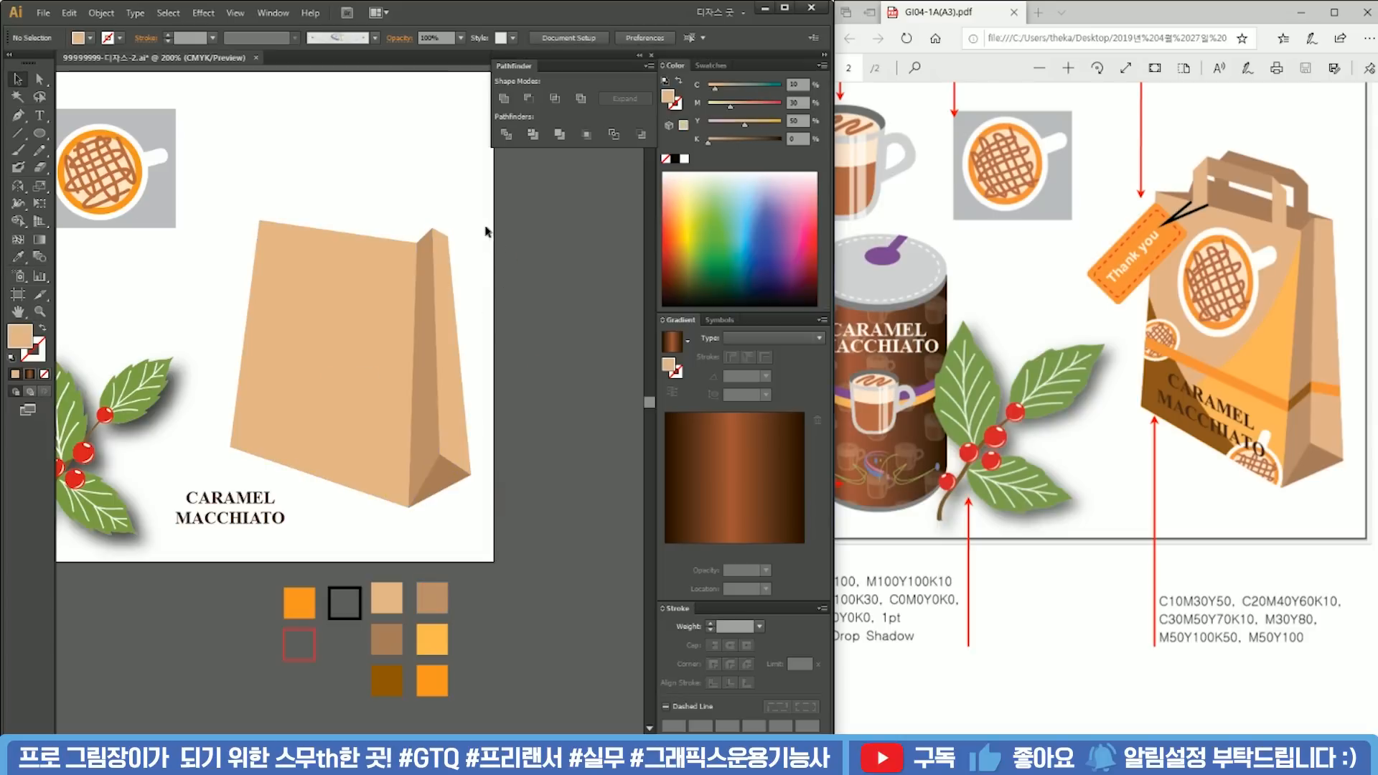
Step: Move the top corner shared by the two side panels slightly down and toward the front panel
left_click(421, 177, "ctrl")
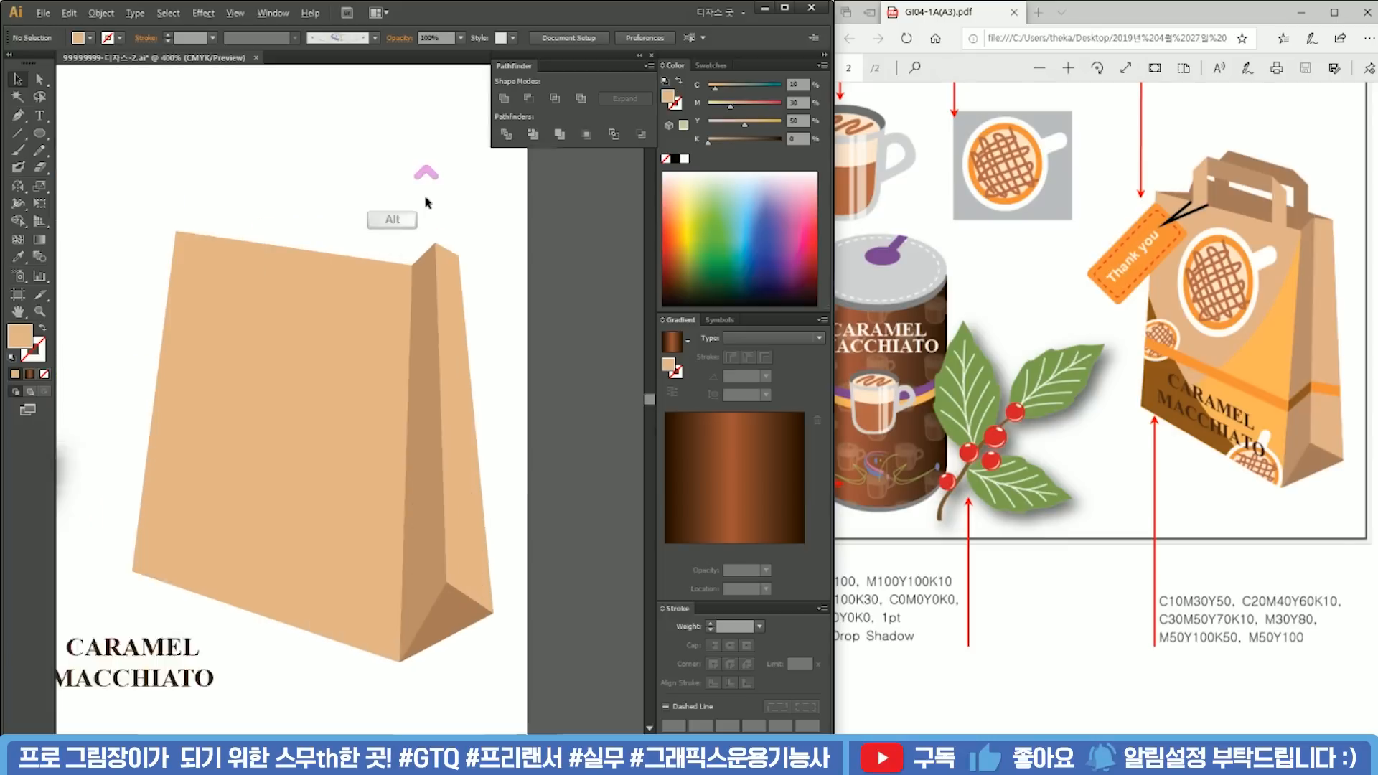
key("a")
left_click(487, 291)
left_click_drag(486, 291, 481, 295)
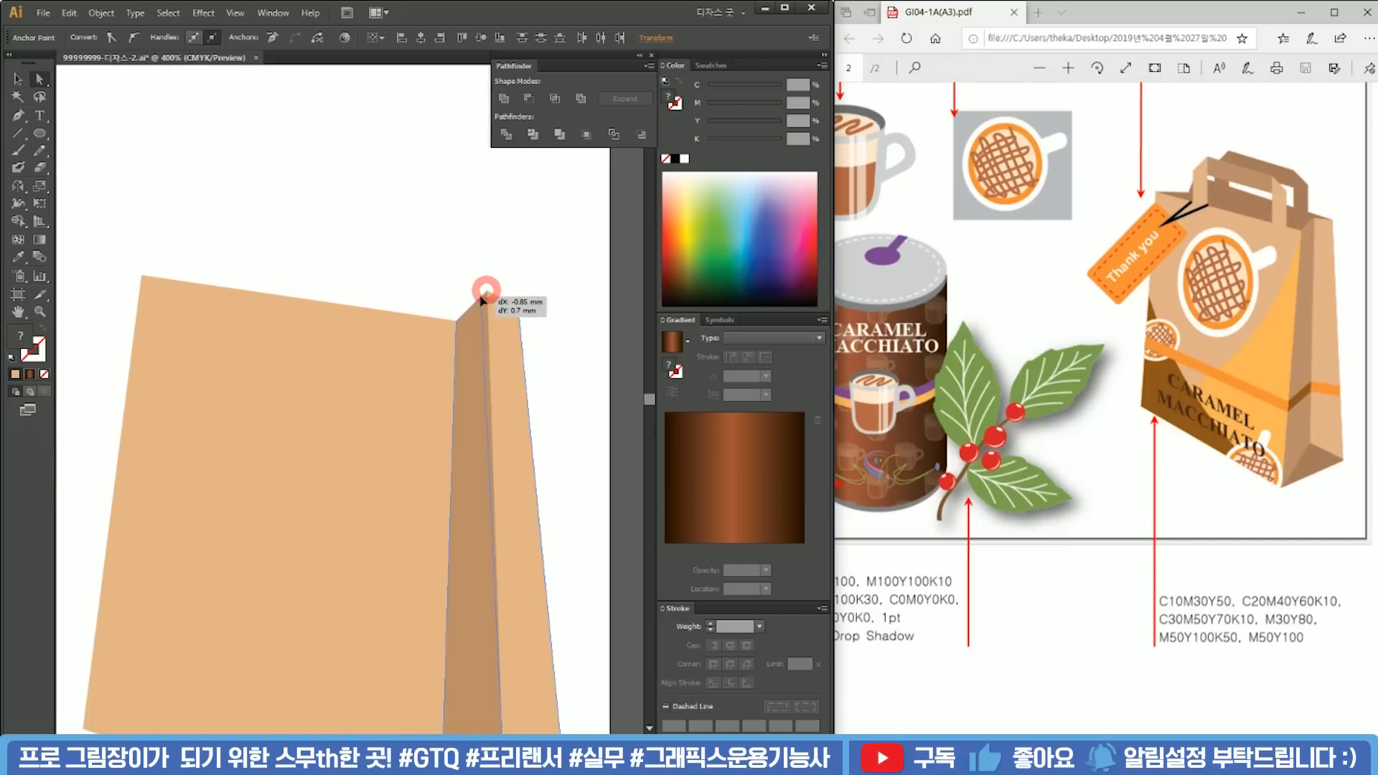
left_click(551, 277)
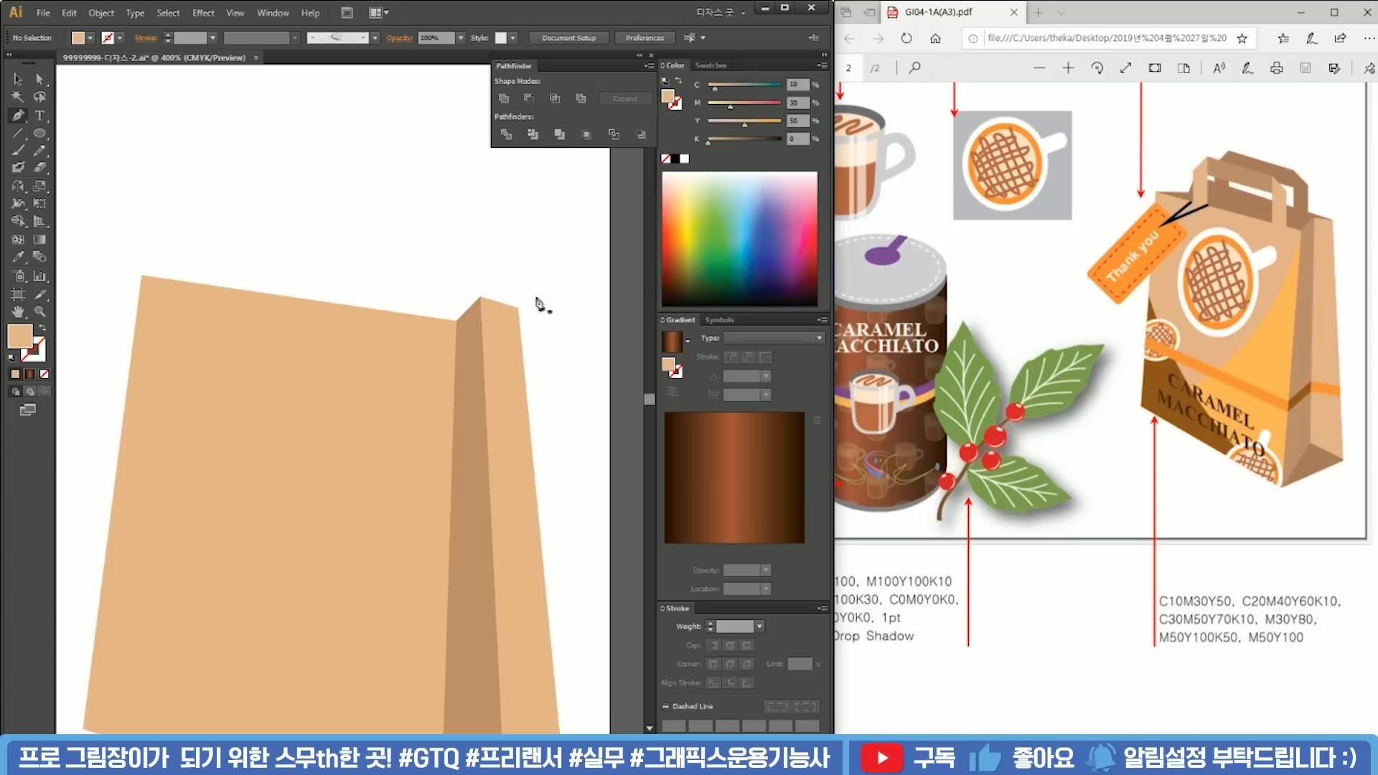
left_click(519, 312)
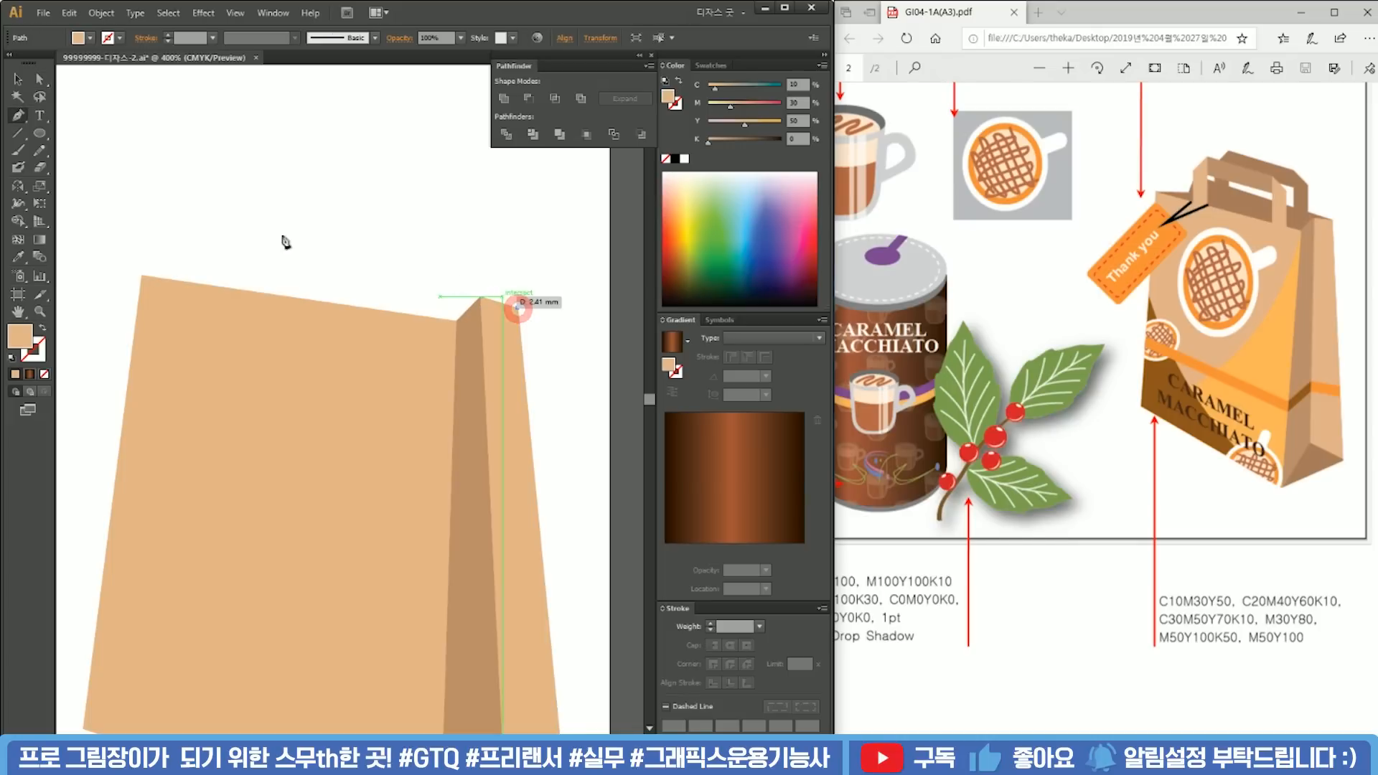
left_click(212, 223)
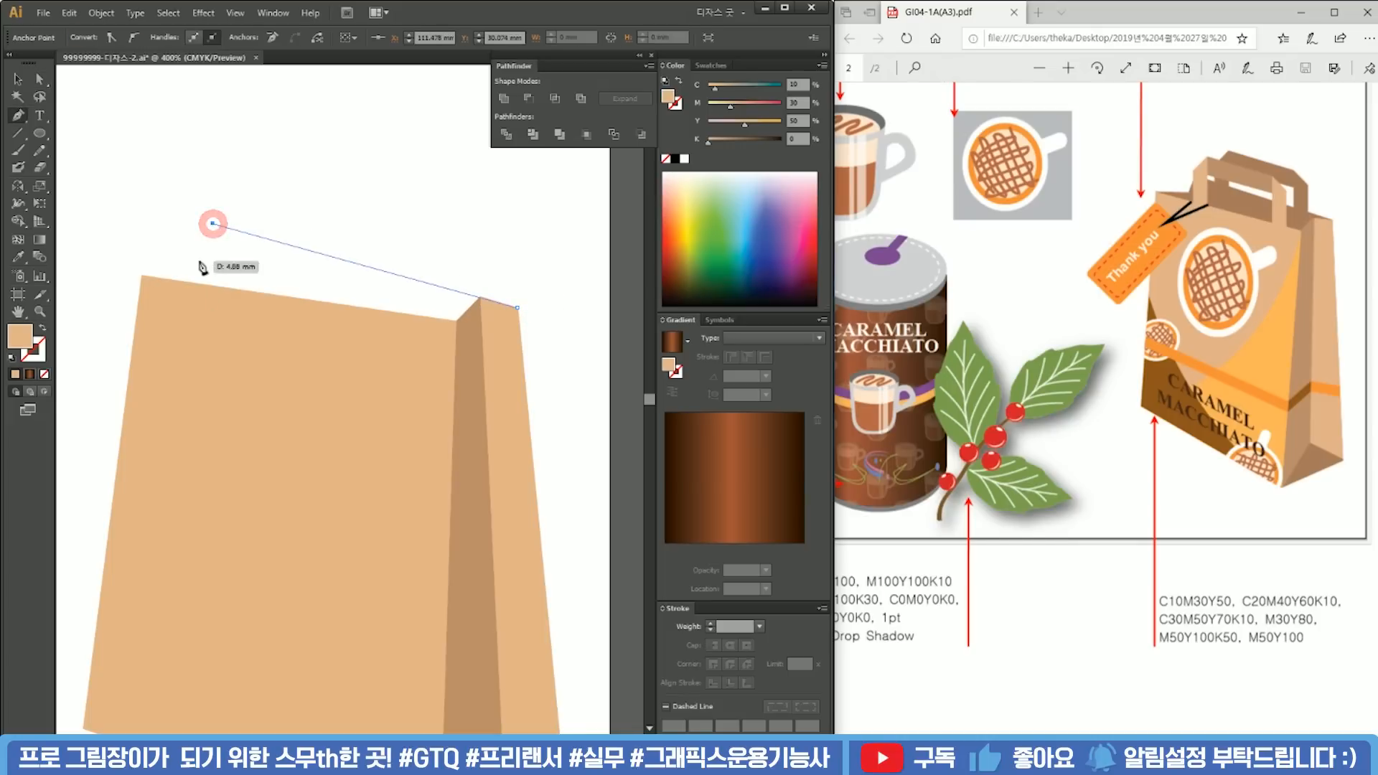
left_click(215, 246, "ctrl")
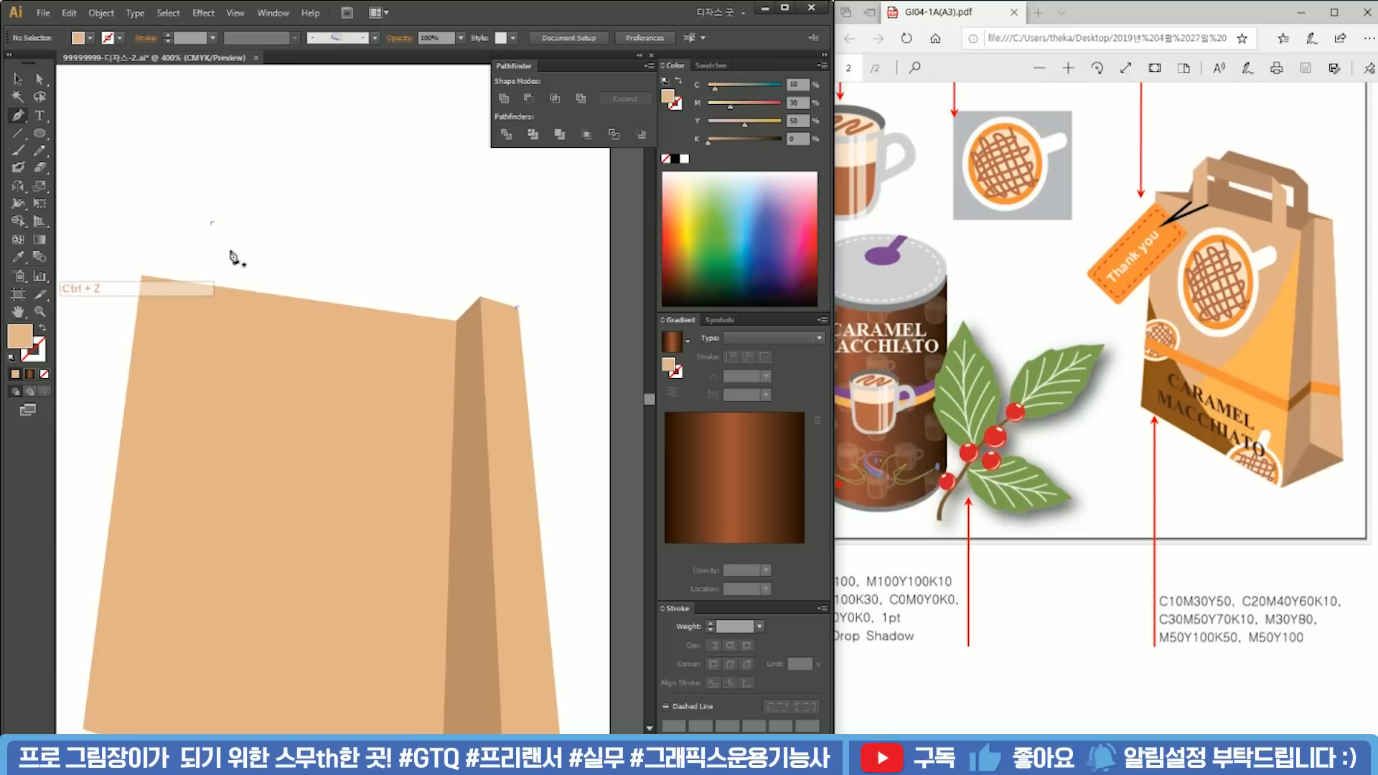
Step: Shift the outer side panel's far top corner outward and the top corner shared by both side panels in the same direction
left_click_drag(517, 308, 530, 304)
left_click_drag(495, 286, 474, 304)
left_click_drag(480, 297, 488, 302)
left_click(530, 278, "ctrl")
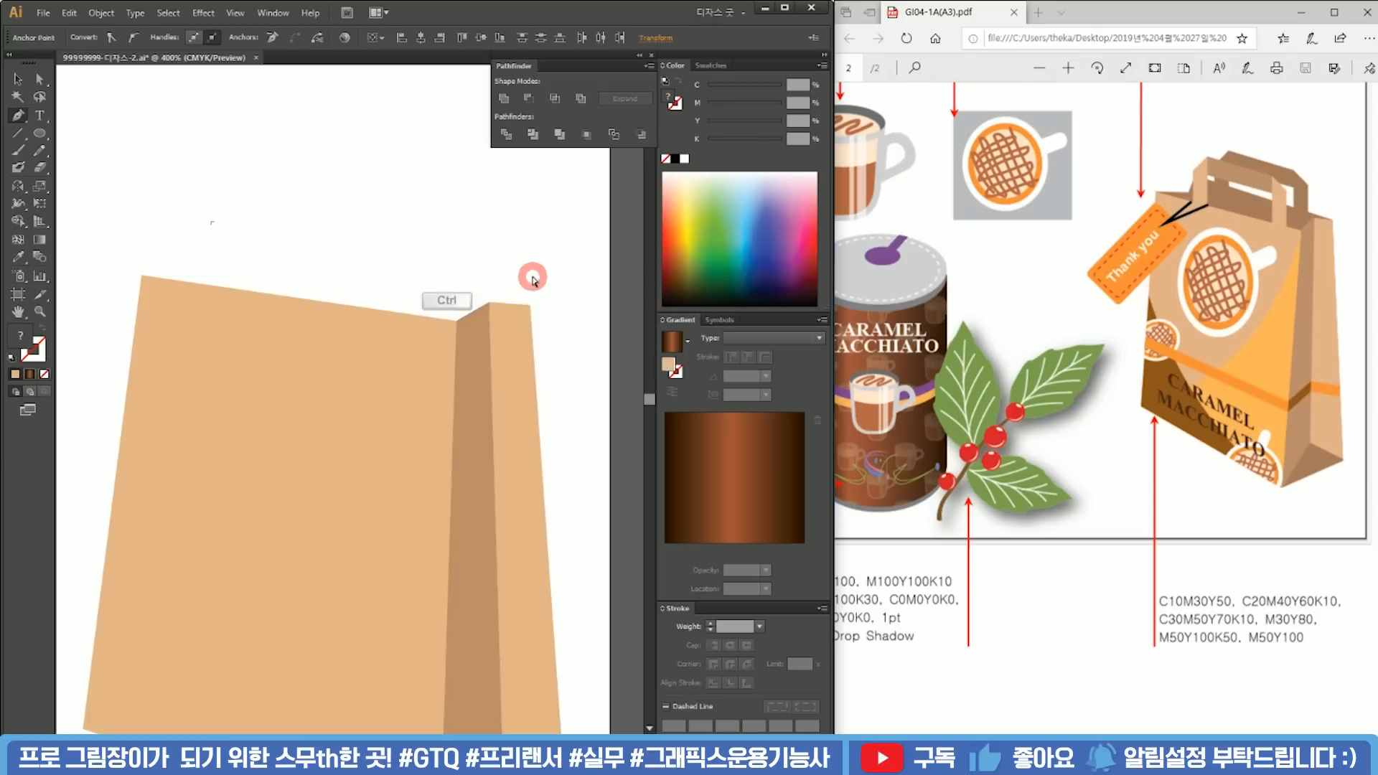
Step: Draw the bag's back panel as a closed shape rising behind the front panel's top edge and meeting the outer side panel's top corner
left_click(530, 305)
left_click(215, 237)
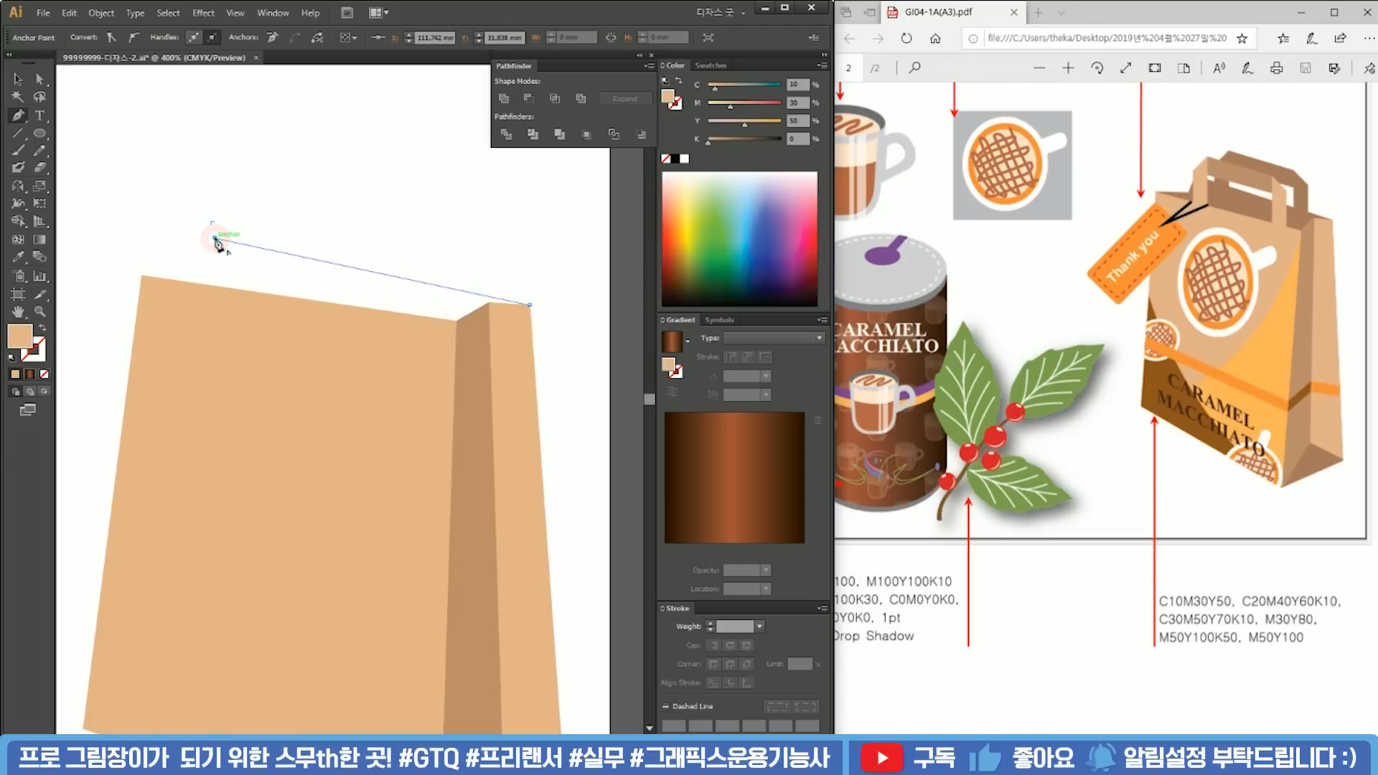
left_click(208, 273)
left_click(142, 275)
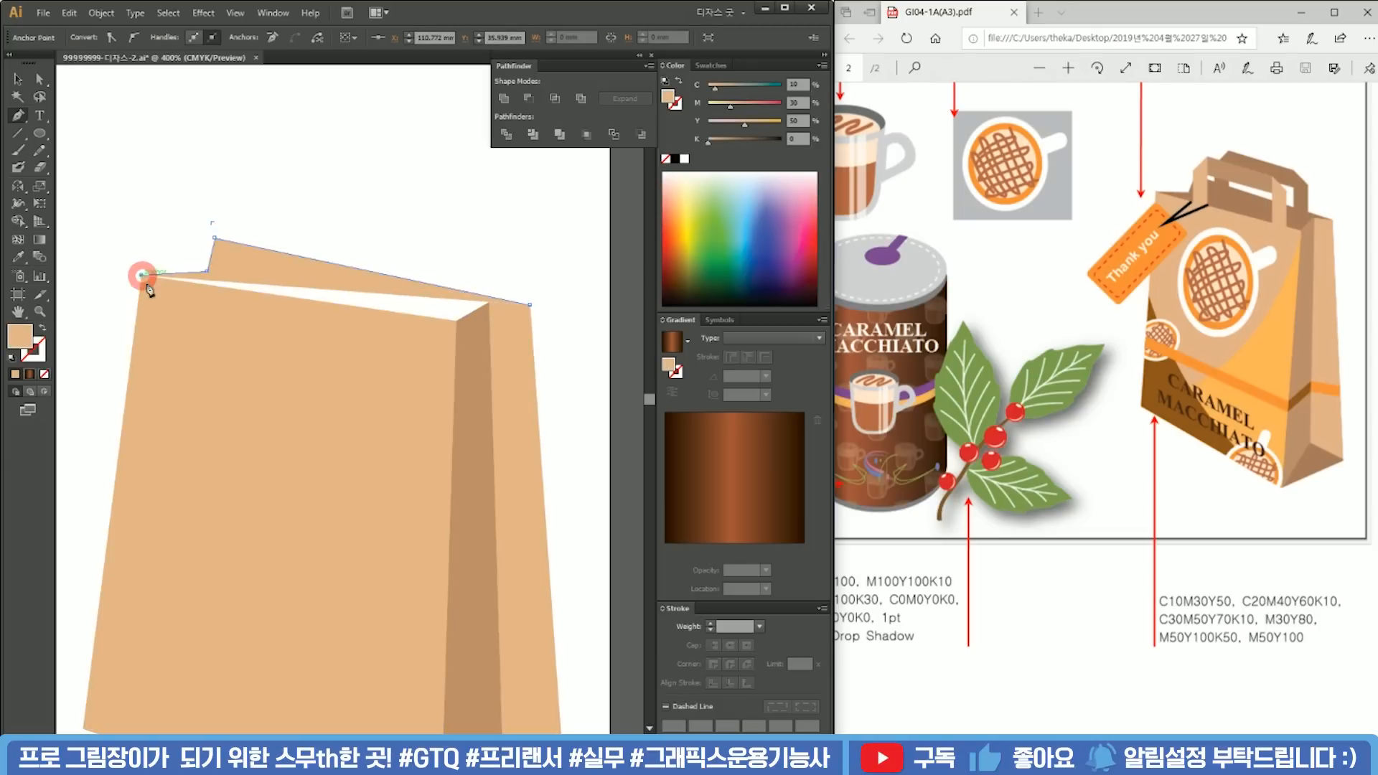
left_click(457, 322)
left_click(529, 306)
left_click(562, 246, "ctrl")
Step: Send the back panel behind the other bag shapes and fill it with the brown of the triangular fold
right_click(385, 284)
mouse_move(474, 491)
left_click(610, 533)
key("ctrl+minus")
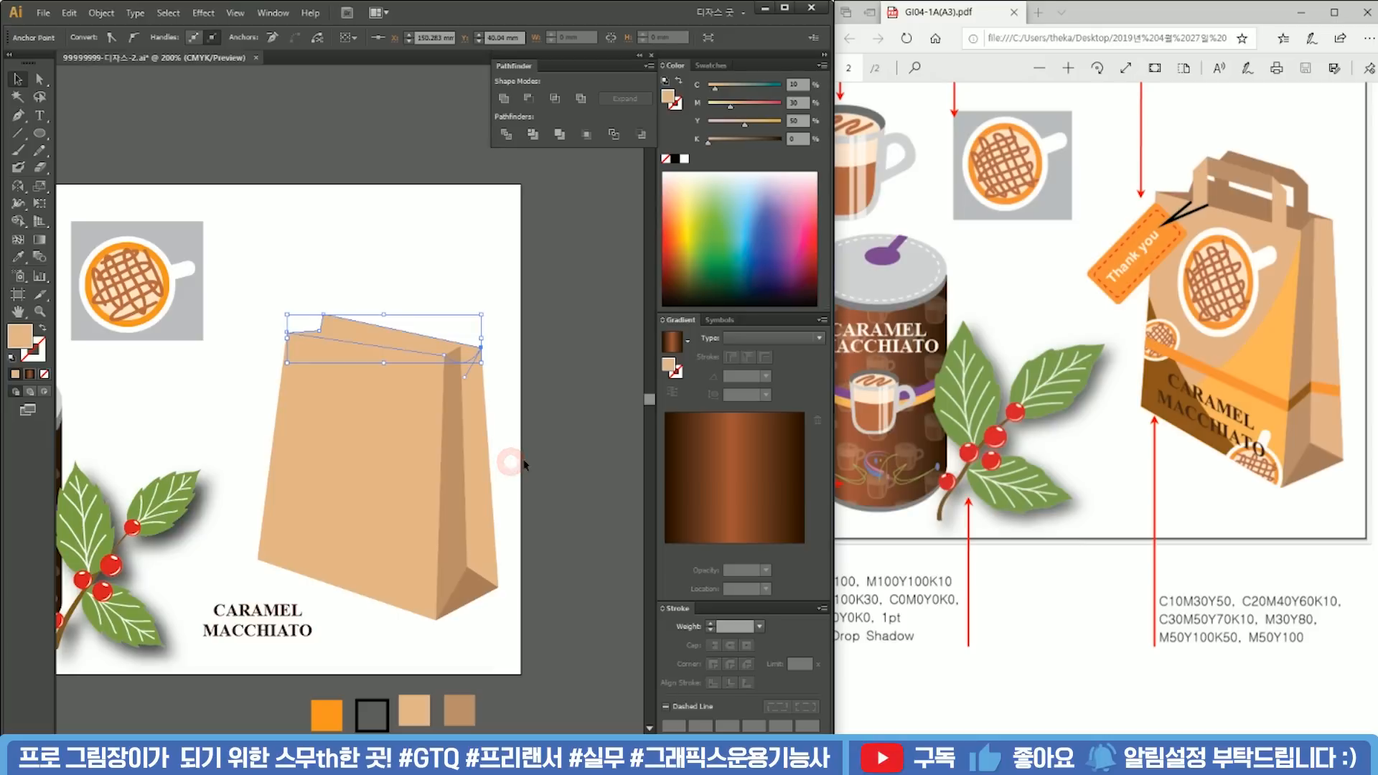
key("i")
left_click(470, 584)
left_click(543, 433)
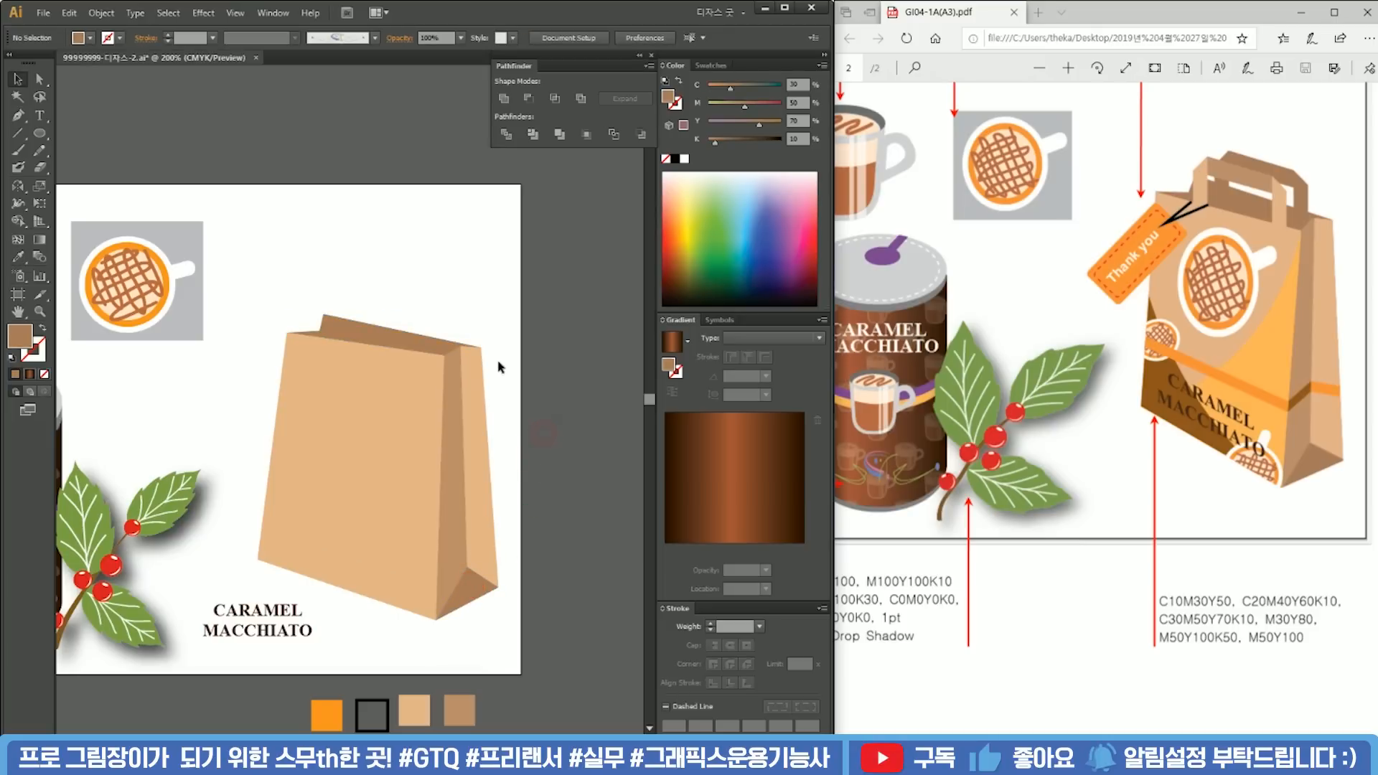
Step: Lower the top corner where the front panel meets the inner side panel so the bag's opening follows the reference
scroll(460, 352, "up", 3)
left_click(456, 377)
key("a")
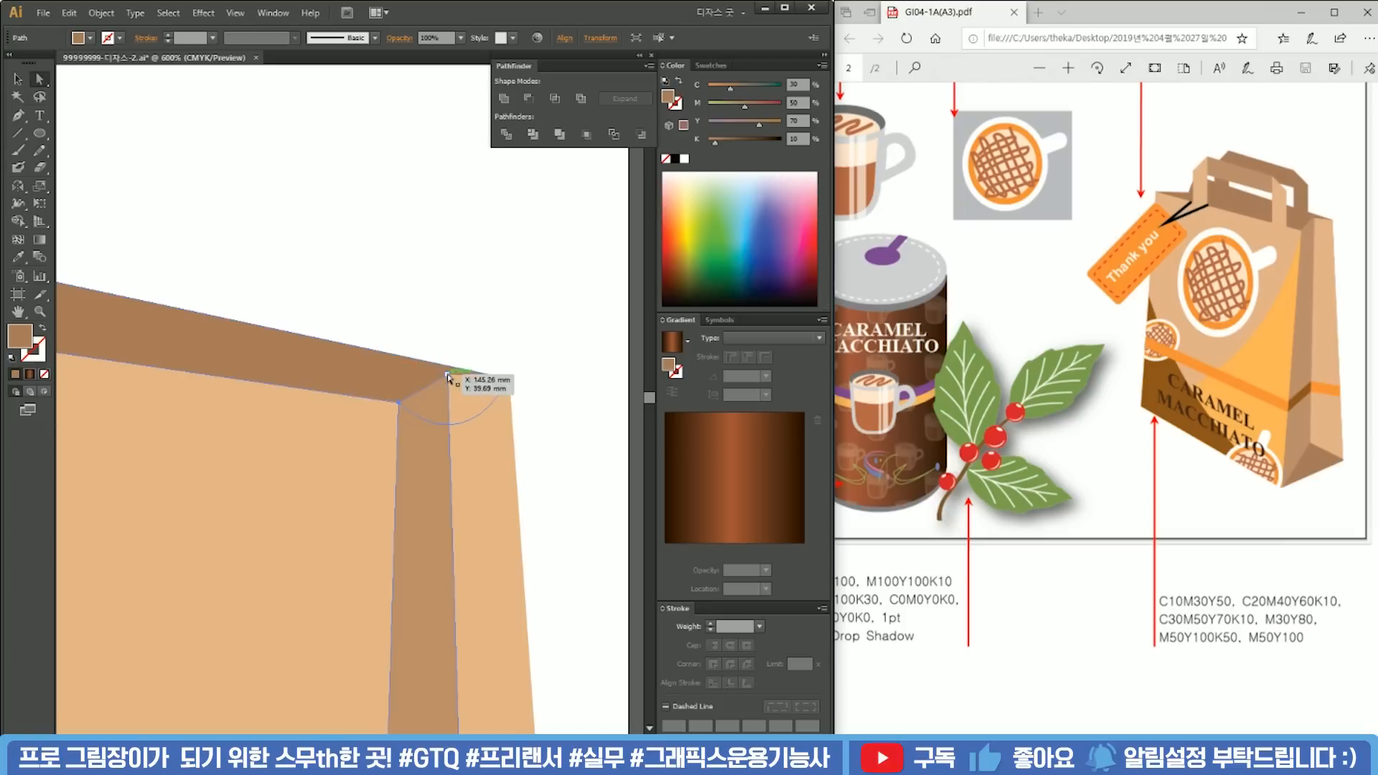
left_click_drag(432, 394, 448, 380)
left_click(433, 360, "shift")
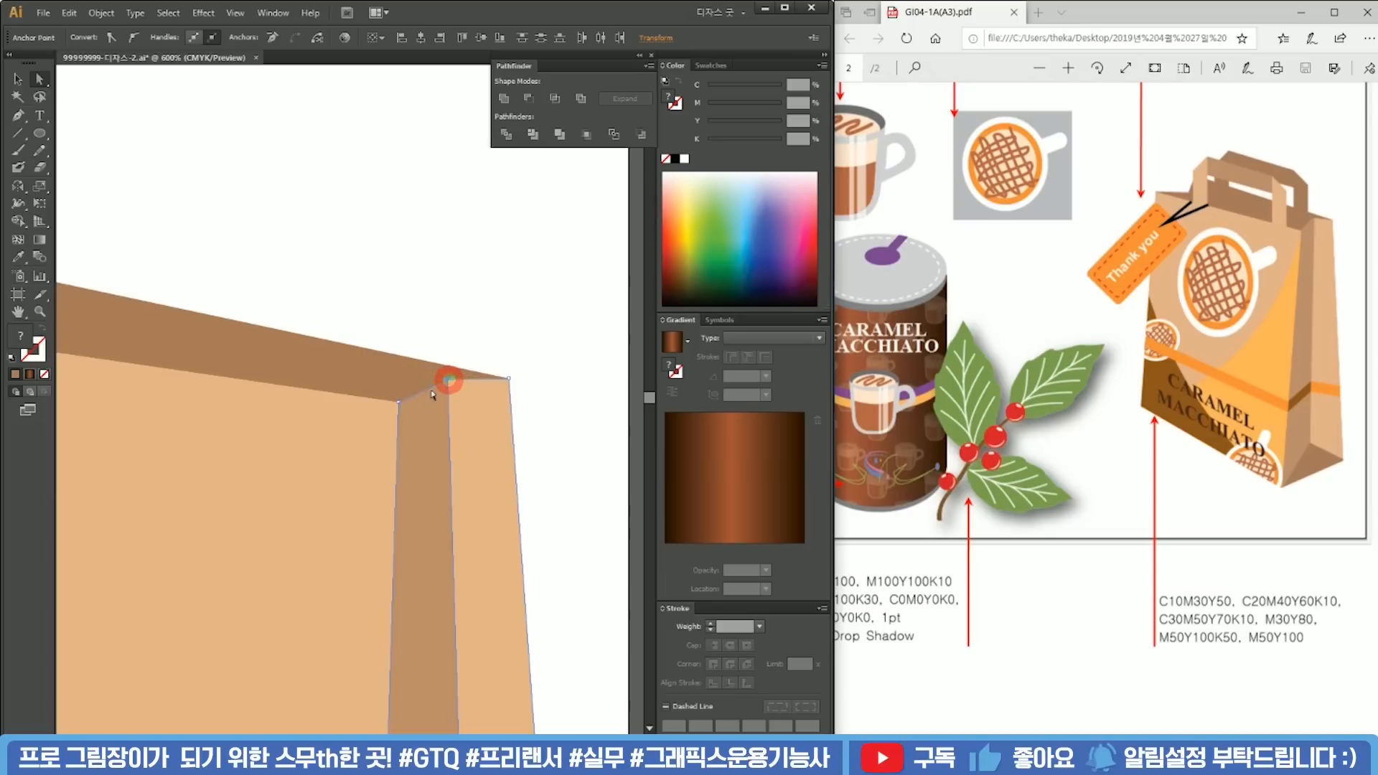
left_click_drag(386, 443, 402, 420)
left_click(403, 353, "shift")
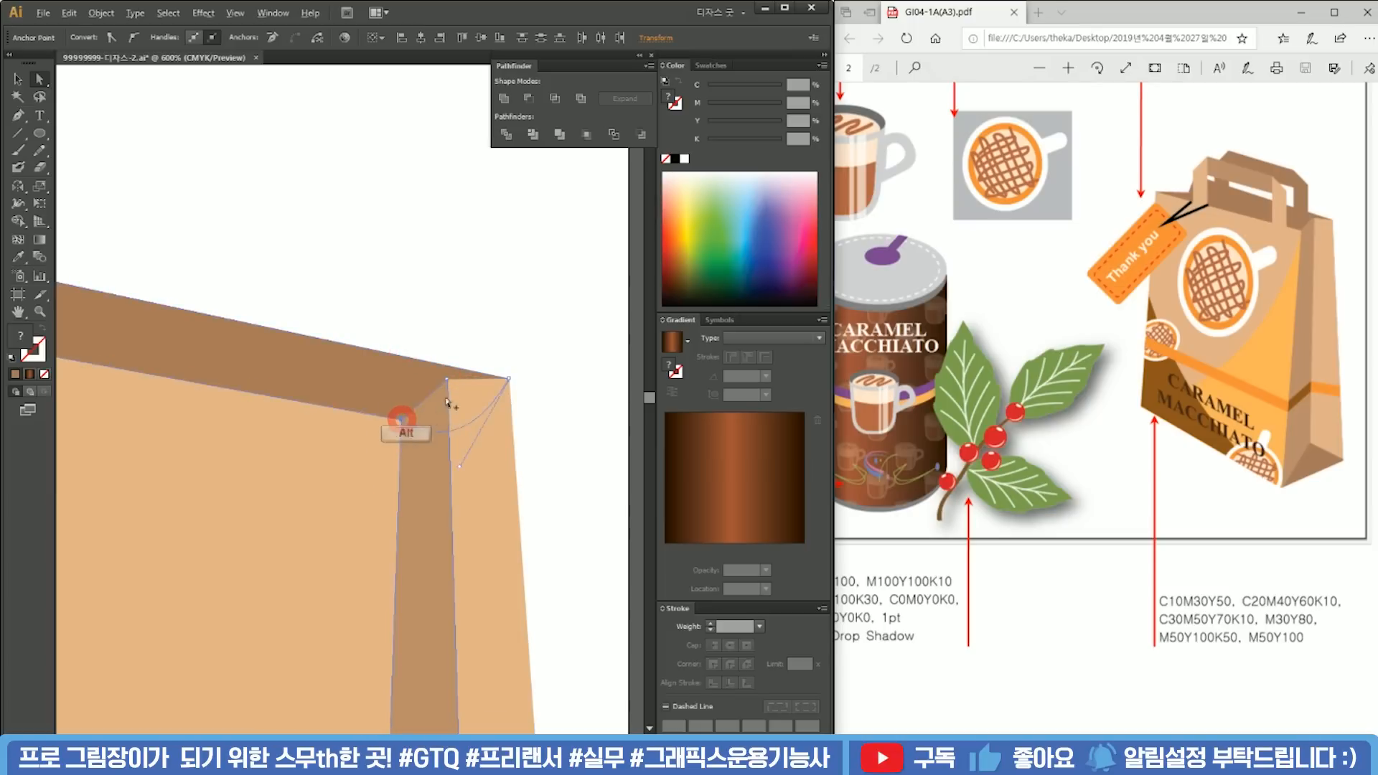
scroll(448, 391, "down", 4)
scroll(419, 410, "up", 1)
left_click(489, 300)
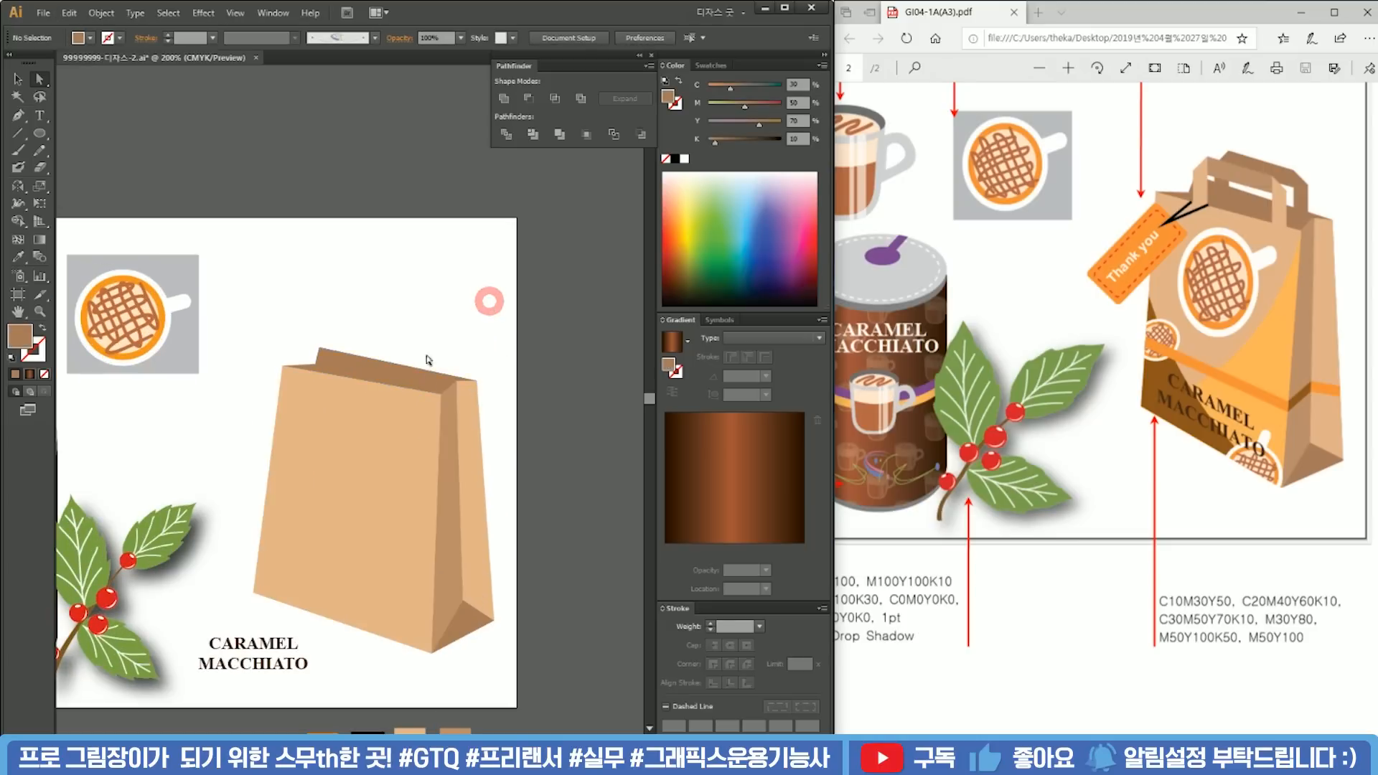
Step: Draw a narrow upright rectangle across the front panel's top edge as a handle strap and fill it with the panel's light tan
scroll(323, 381, "up", 2)
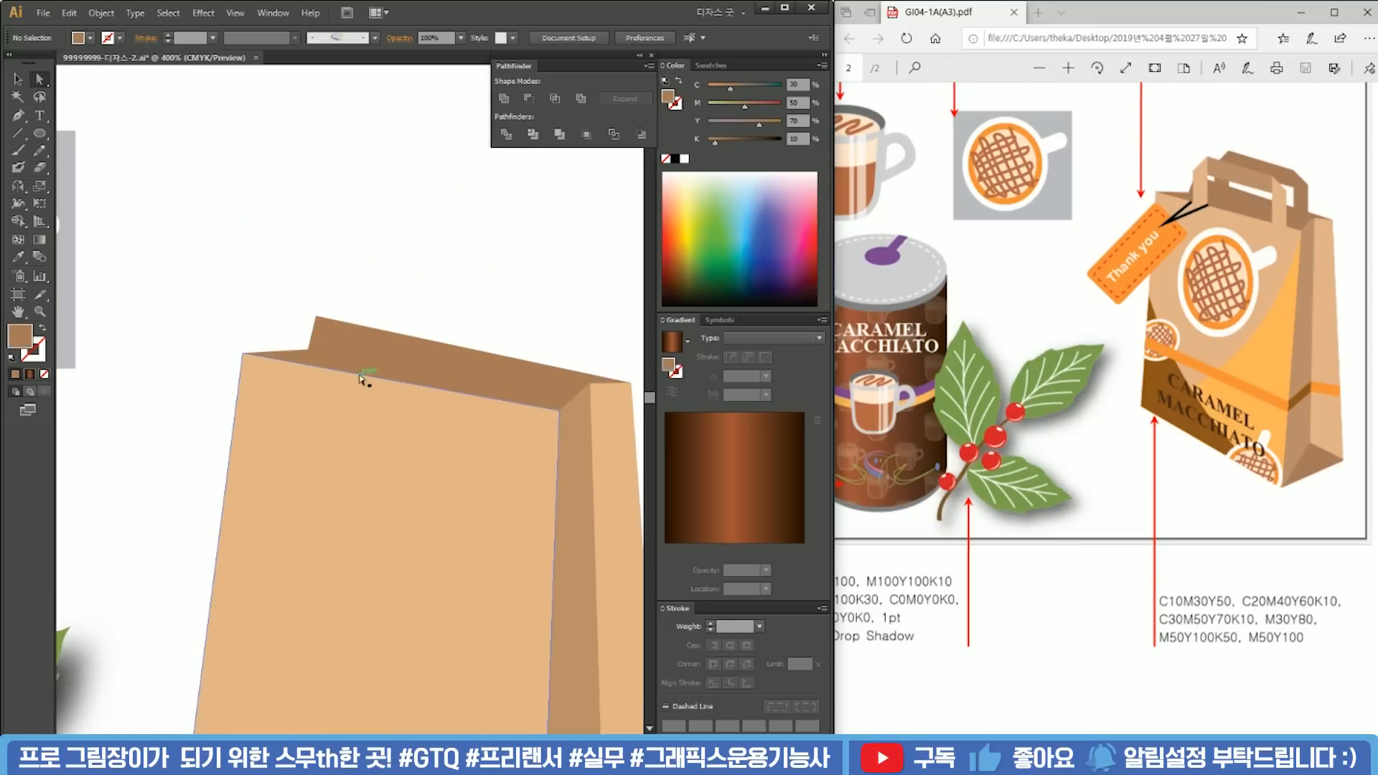
left_click_drag(360, 373, 338, 415)
key("p")
left_click_drag(46, 142, 128, 134)
left_click_drag(324, 448, 357, 306)
key("i")
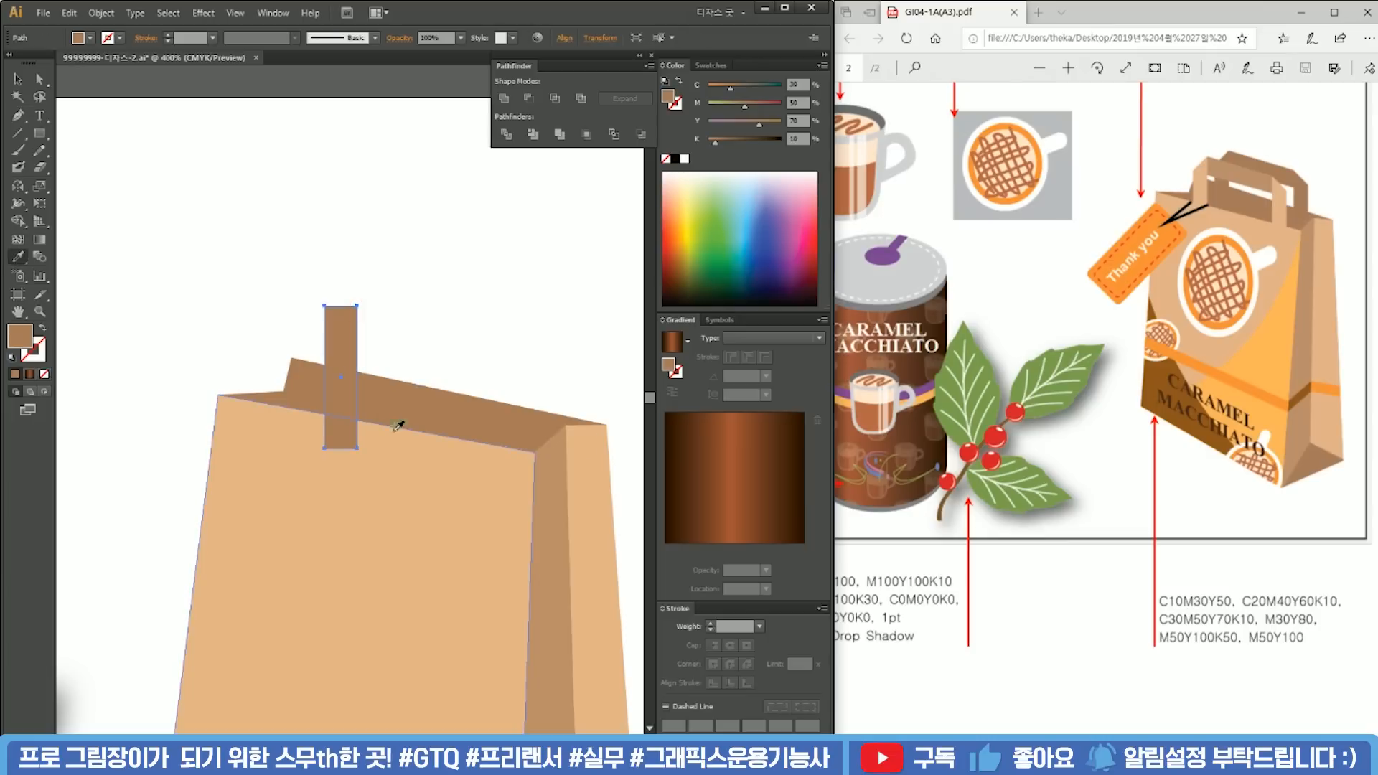
left_click(397, 459)
Step: Slant the top end of the handle strap and duplicate the strap further along the bag's top edge
key("v")
left_click(429, 318)
left_click_drag(342, 351, 462, 363)
left_click(376, 307)
key("a")
key("v")
left_click(405, 314)
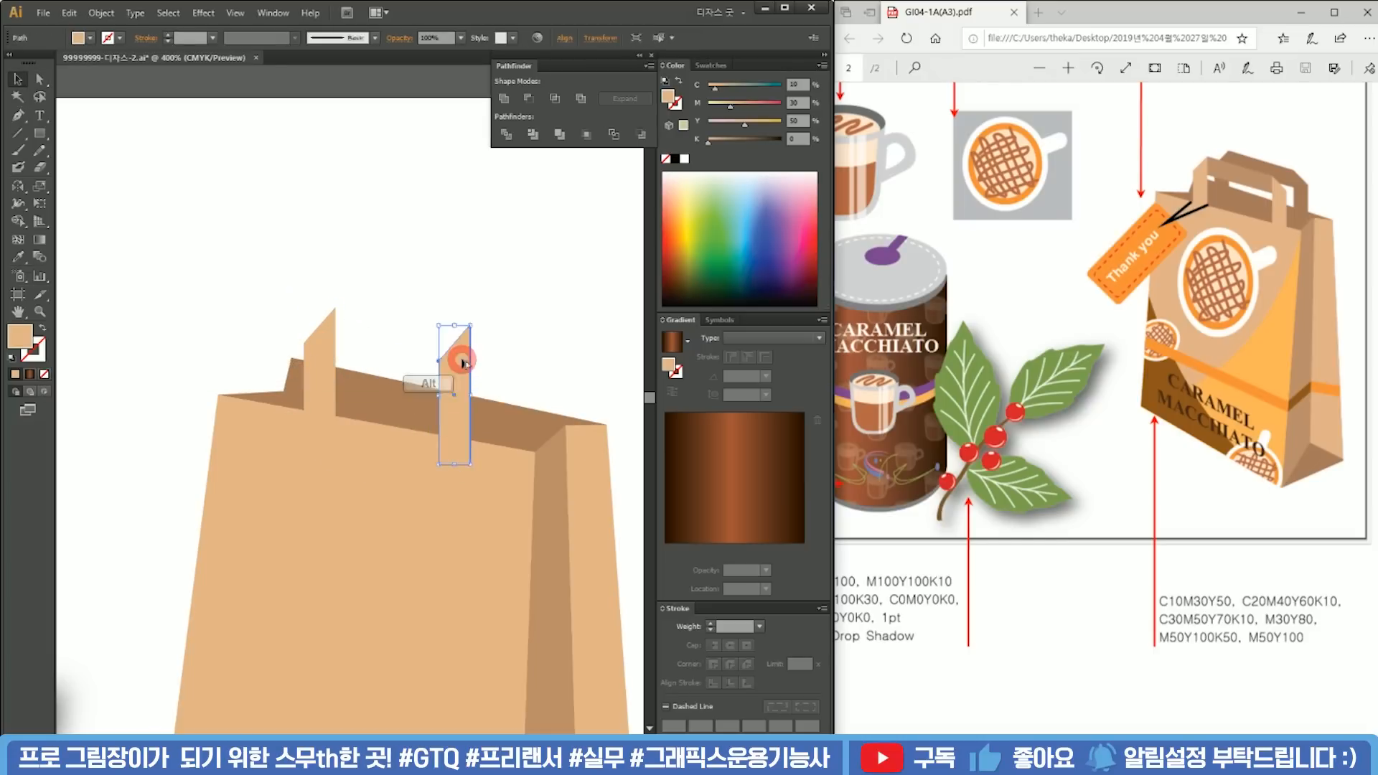
Step: Reflect the duplicated strap about the vertical axis and position it as the handle's second leg
right_click(466, 361)
left_click(547, 549)
left_click(687, 599)
key("Return")
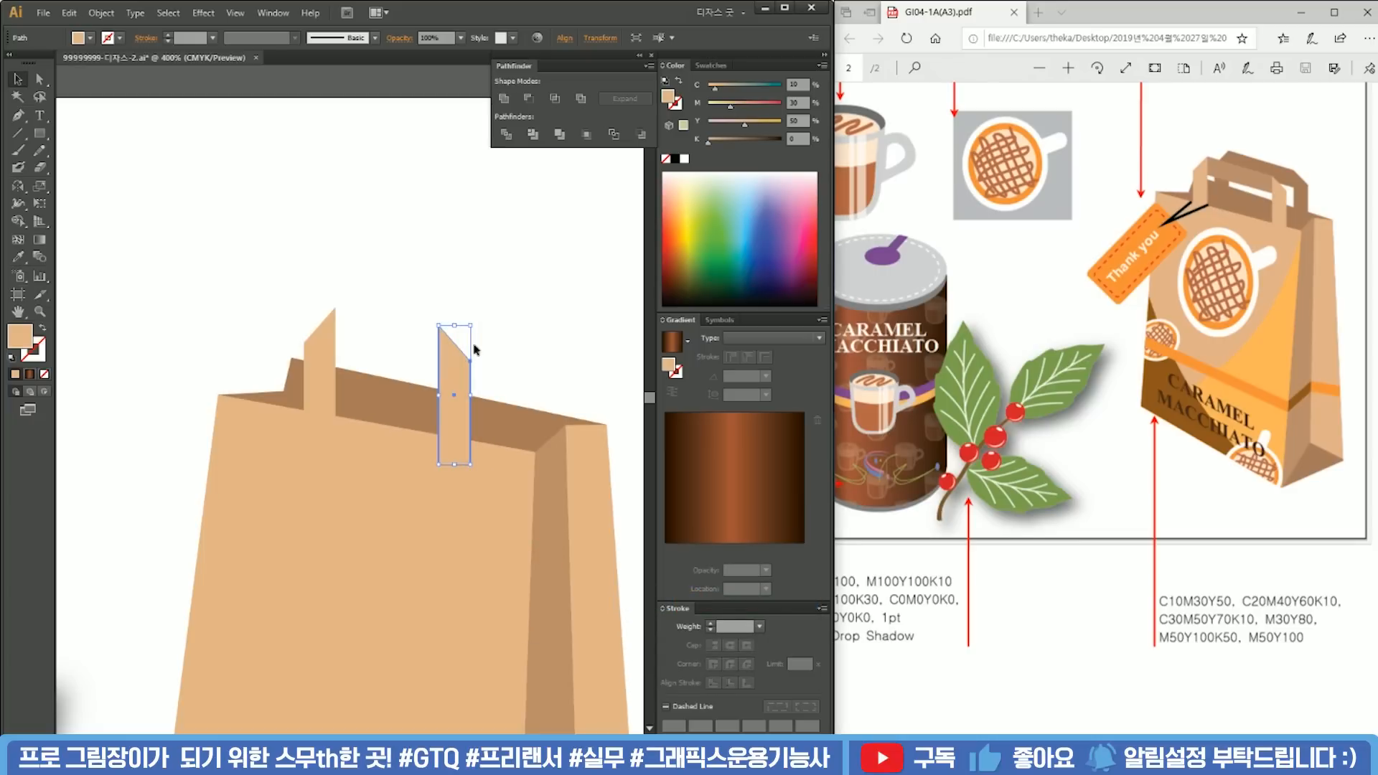
left_click_drag(454, 381, 465, 373)
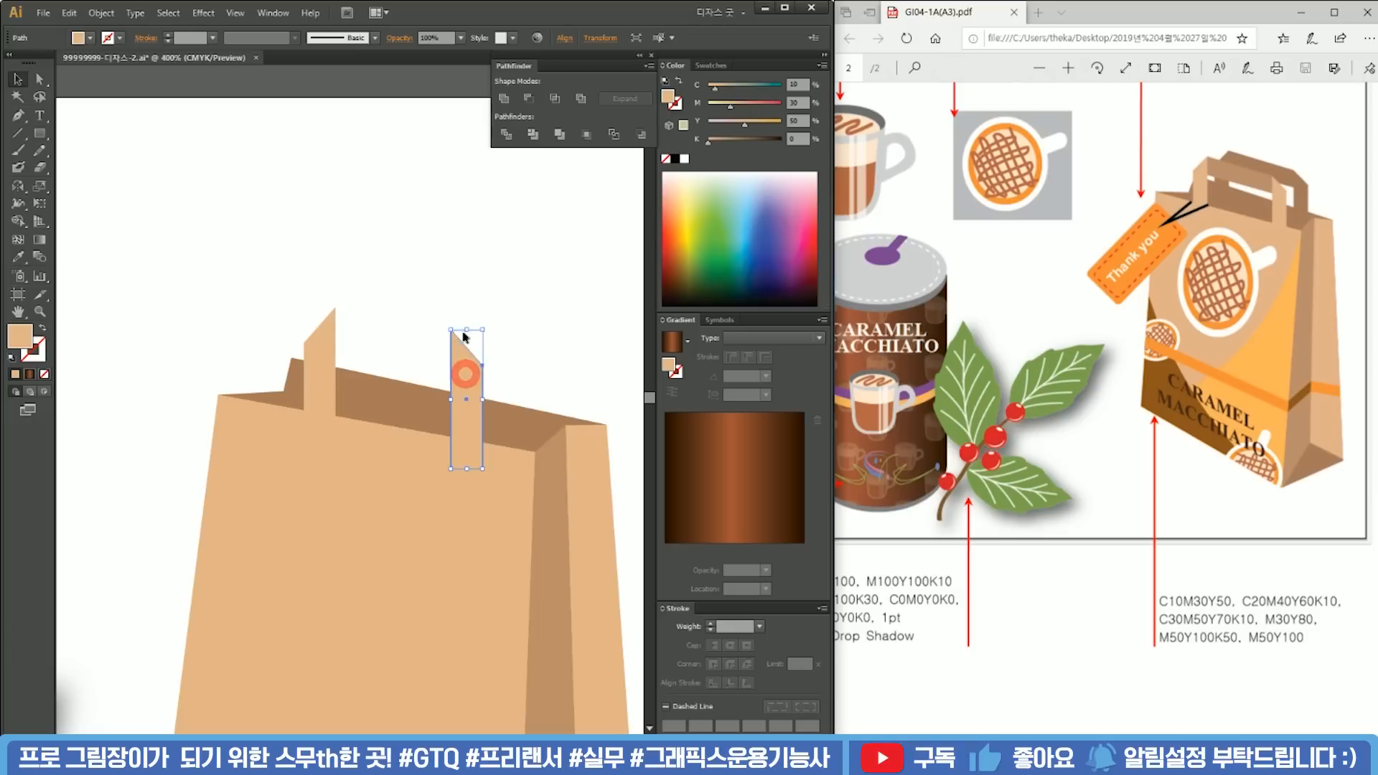
Step: Draw a closed four-sided band connecting the slanted tops of the two handle straps
left_click(476, 313)
left_click_drag(450, 328, 338, 316)
left_click(335, 309)
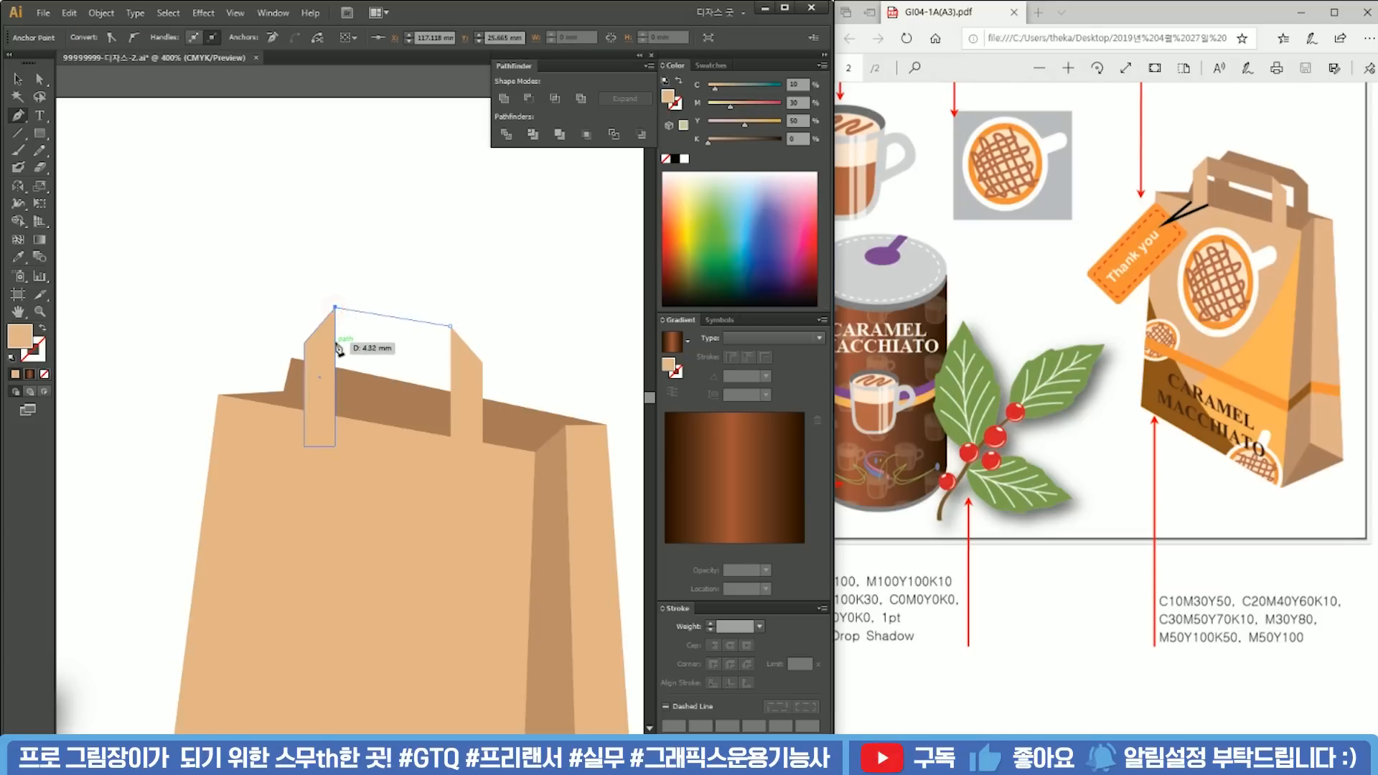
left_click(320, 345)
left_click(466, 367)
key("ctrl+z")
left_click(464, 365)
key("ctrl+z")
left_click(461, 365)
left_click(449, 328)
Step: Fill the handle's connecting band with the darker tan sampled from the inner side panel
key("v")
key("i")
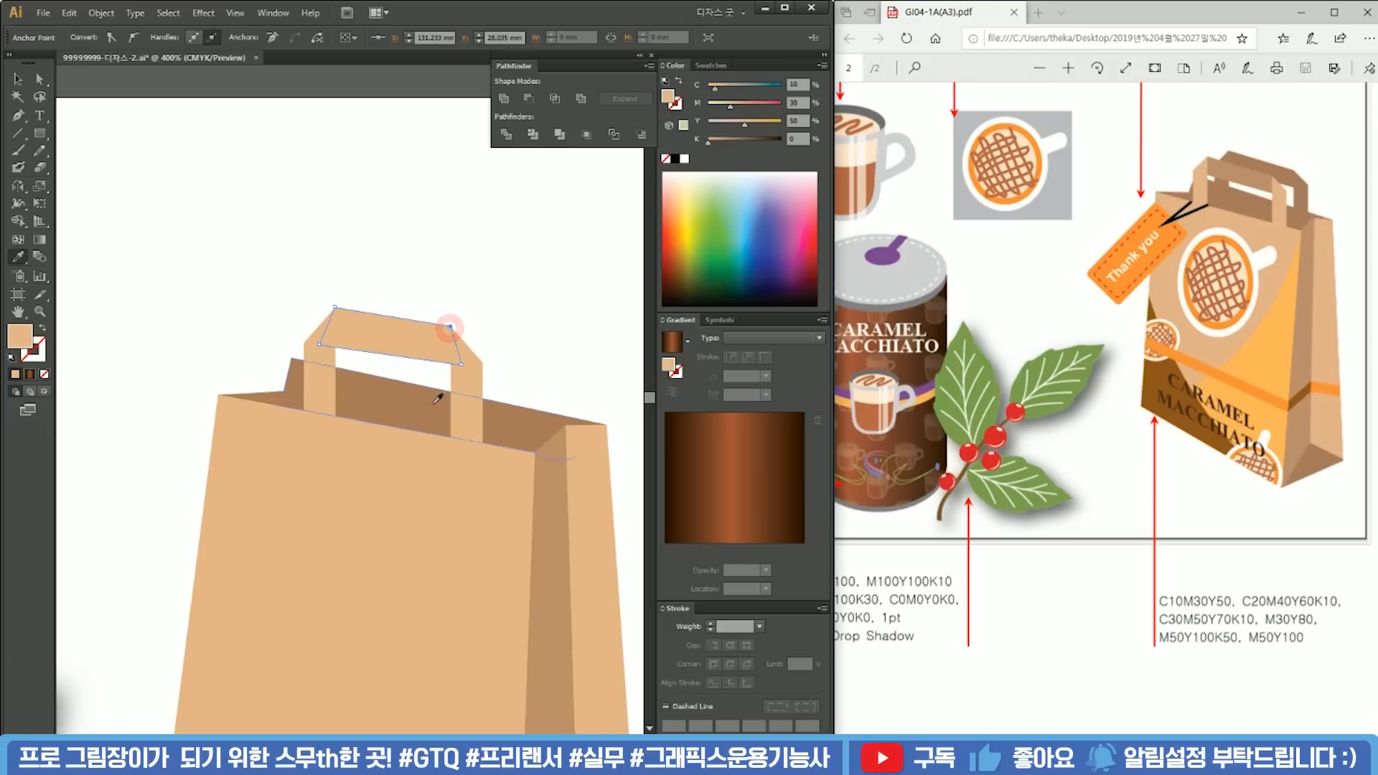
left_click(422, 401)
left_click_drag(555, 554, 478, 346)
left_click(472, 437)
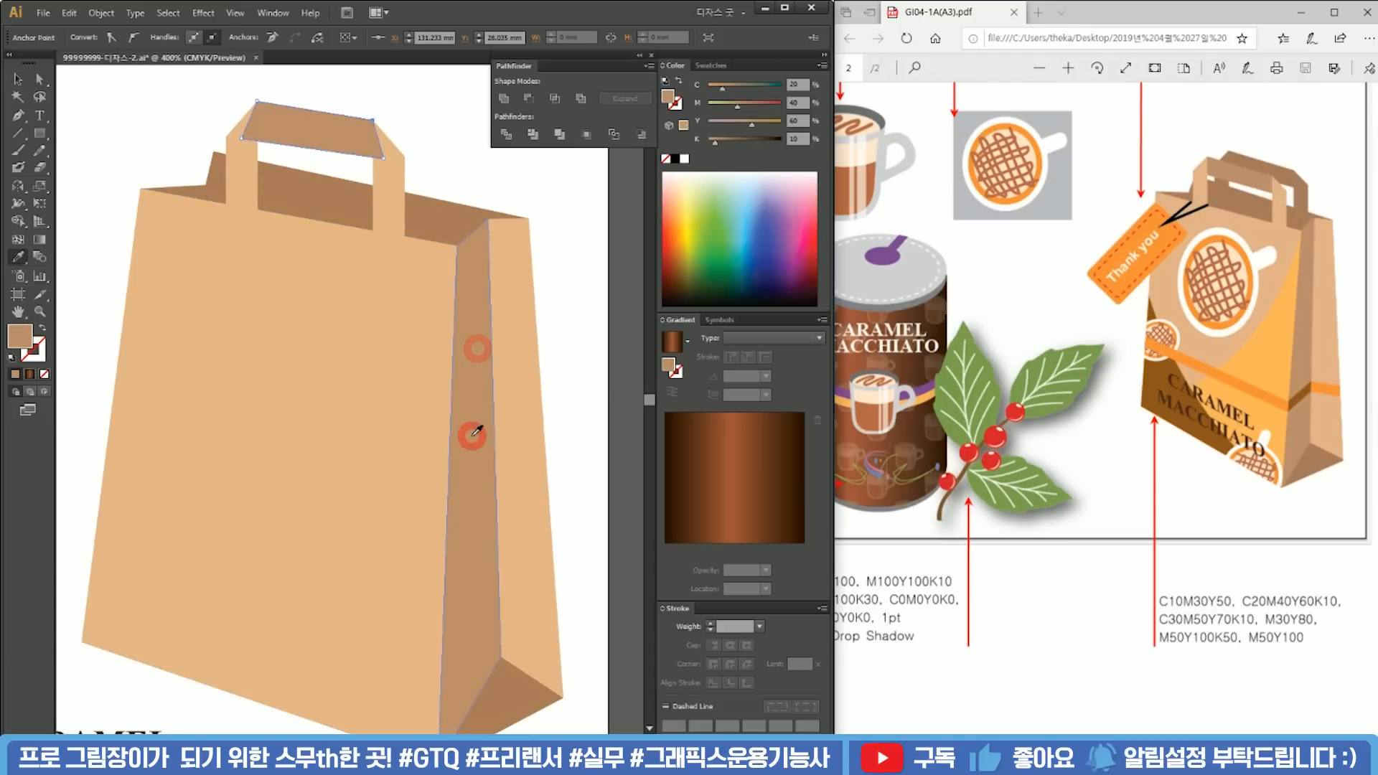
Step: Bring the two handle straps in front of the connecting band
left_click_drag(394, 278, 435, 434)
key("v")
left_click(433, 315, "shift")
left_click(274, 314, "shift")
right_click(283, 316)
left_click(395, 507)
left_click(492, 508)
Step: Duplicate the handle and unite the copy's straps and band into a single light tan shape
left_click(525, 324)
key("a")
left_click_drag(464, 251, 447, 319)
key("v")
left_click(511, 286)
left_click_drag(477, 262, 339, 247)
left_click(505, 99)
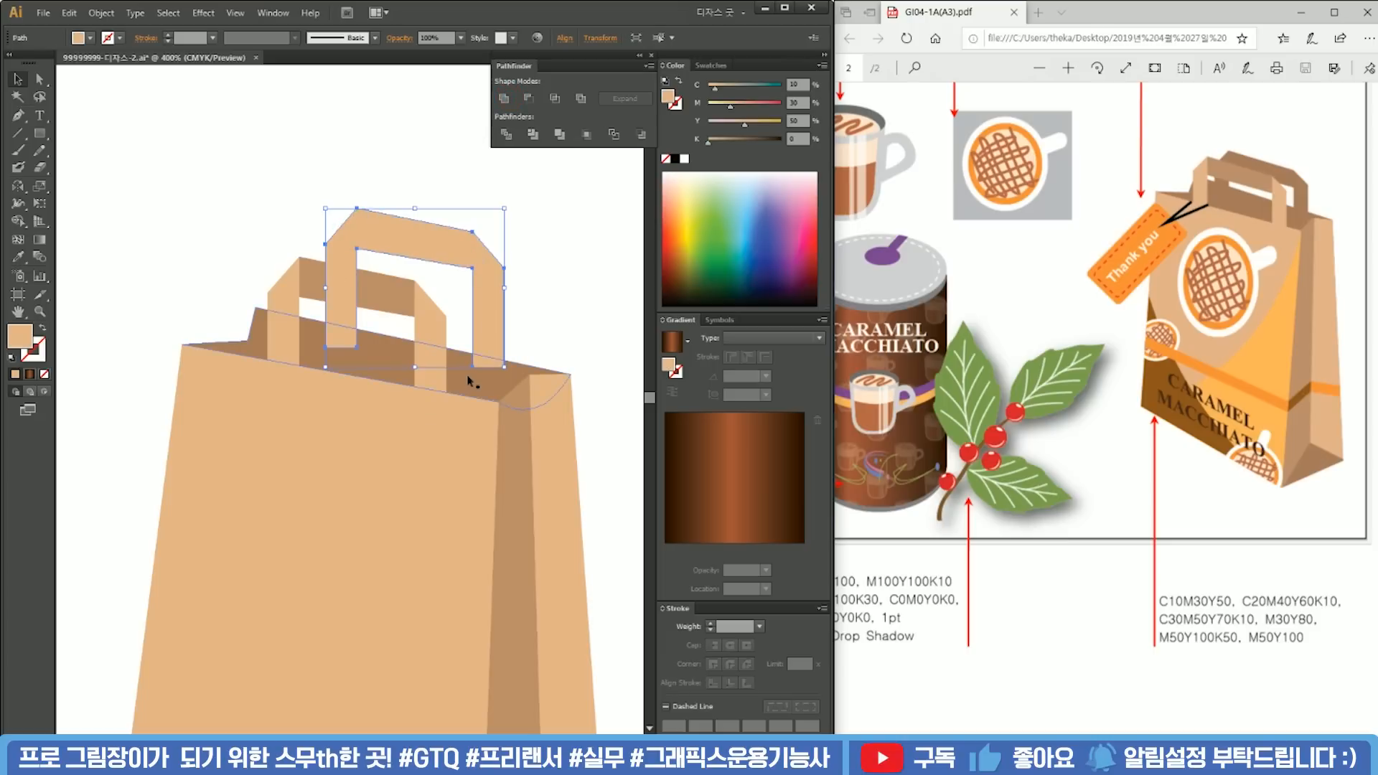
Step: Move the handle copy down against the bag's opening and unite it with the bag's inner back panel
left_click(544, 286)
left_click_drag(488, 271, 481, 305)
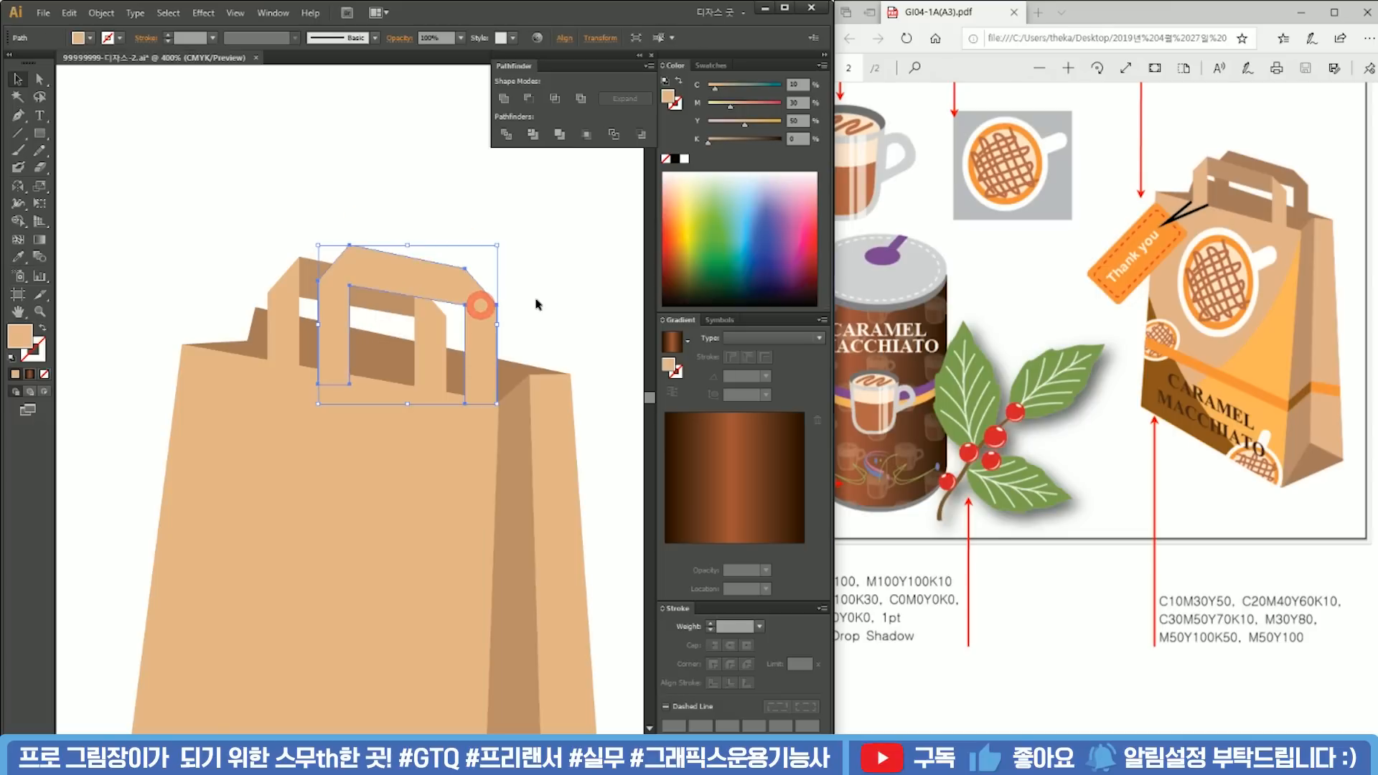
left_click(516, 360, "shift")
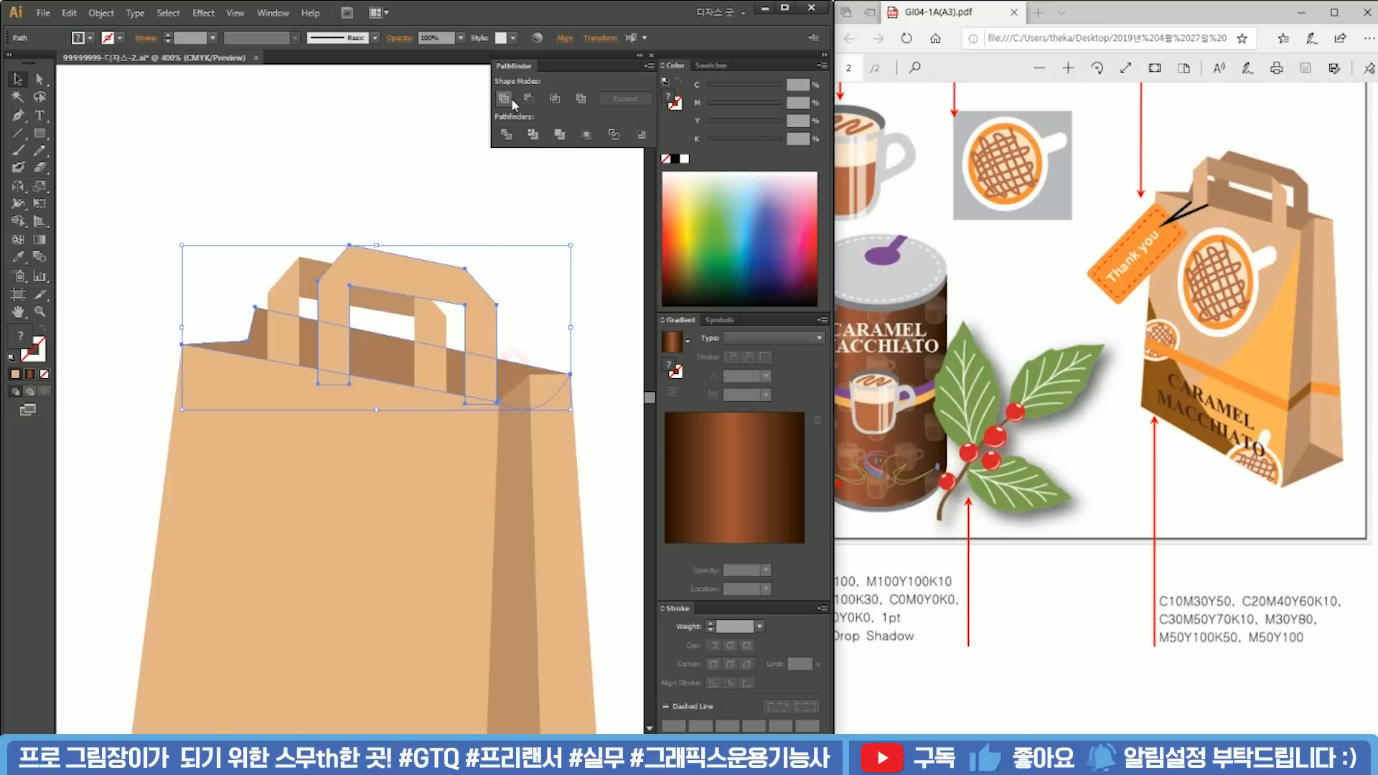
left_click(504, 98)
Step: Send the united back handle shape to the back and fill it with the dark brown sampled from the lower side fold
right_click(490, 285)
mouse_move(538, 409)
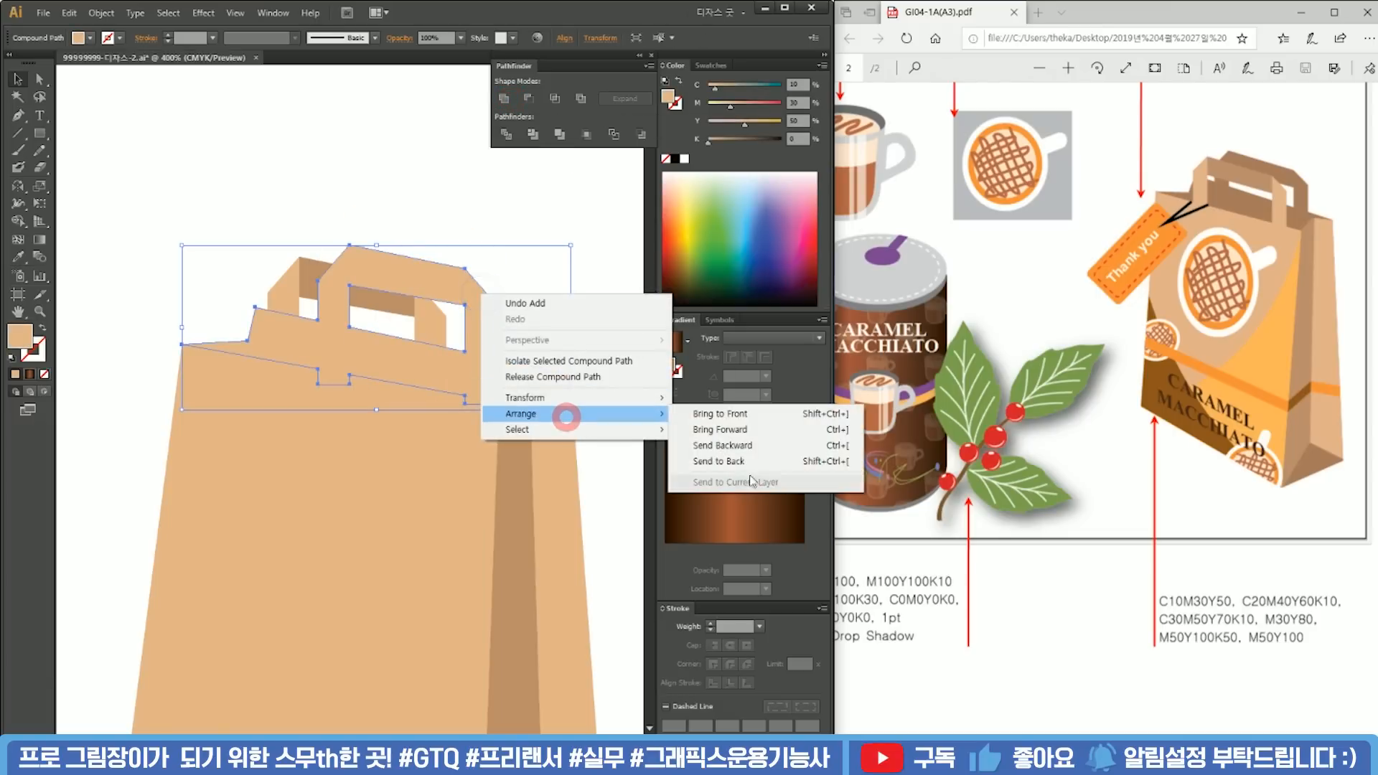
left_click(700, 459)
key("ctrl+minus")
key("i")
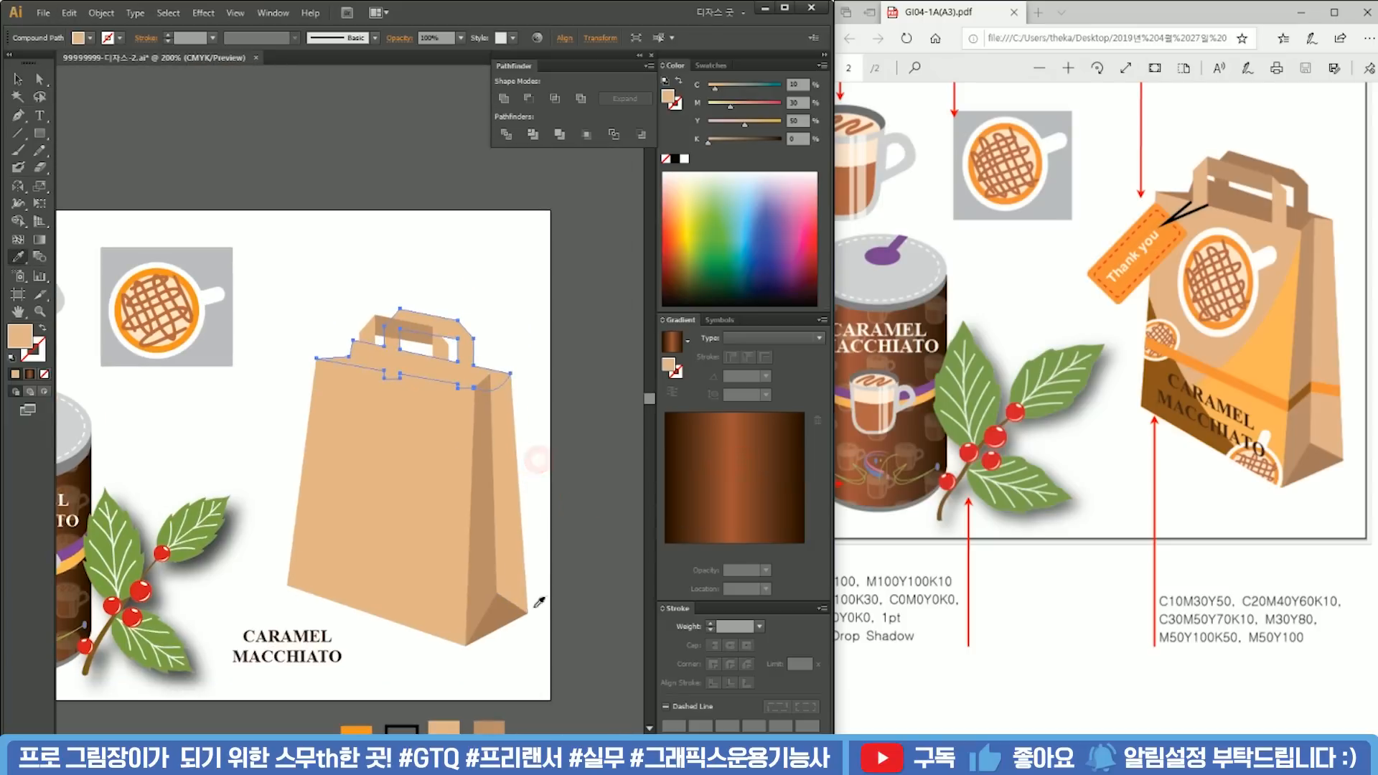
left_click(511, 608)
key("v")
key("ctrl+shift+a")
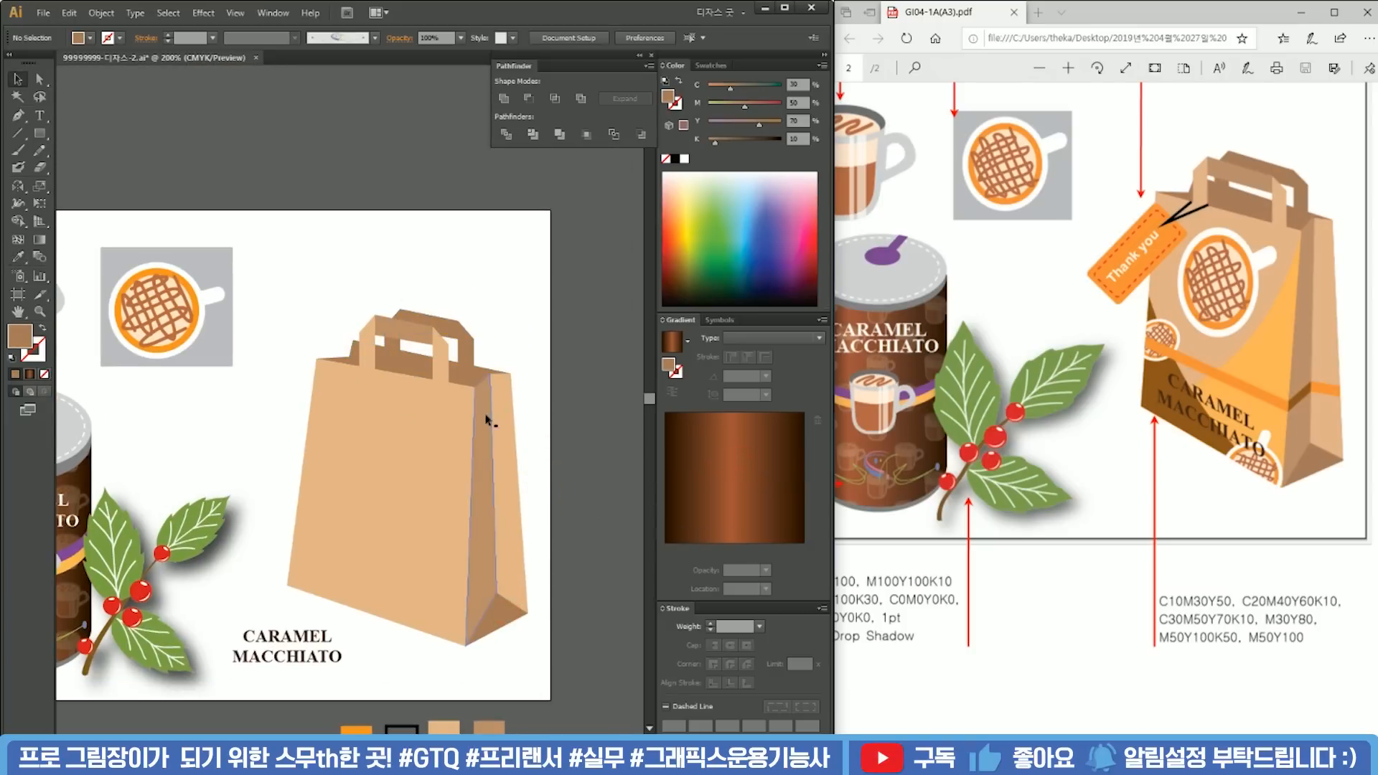
Step: Shift the lower-left corner point of the bag's front panel slightly inward and up
left_click_drag(514, 552, 496, 499)
scroll(514, 468, "up", 1)
key("a")
left_click_drag(175, 522, 217, 552)
left_click(164, 498)
scroll(218, 524, "down", 1)
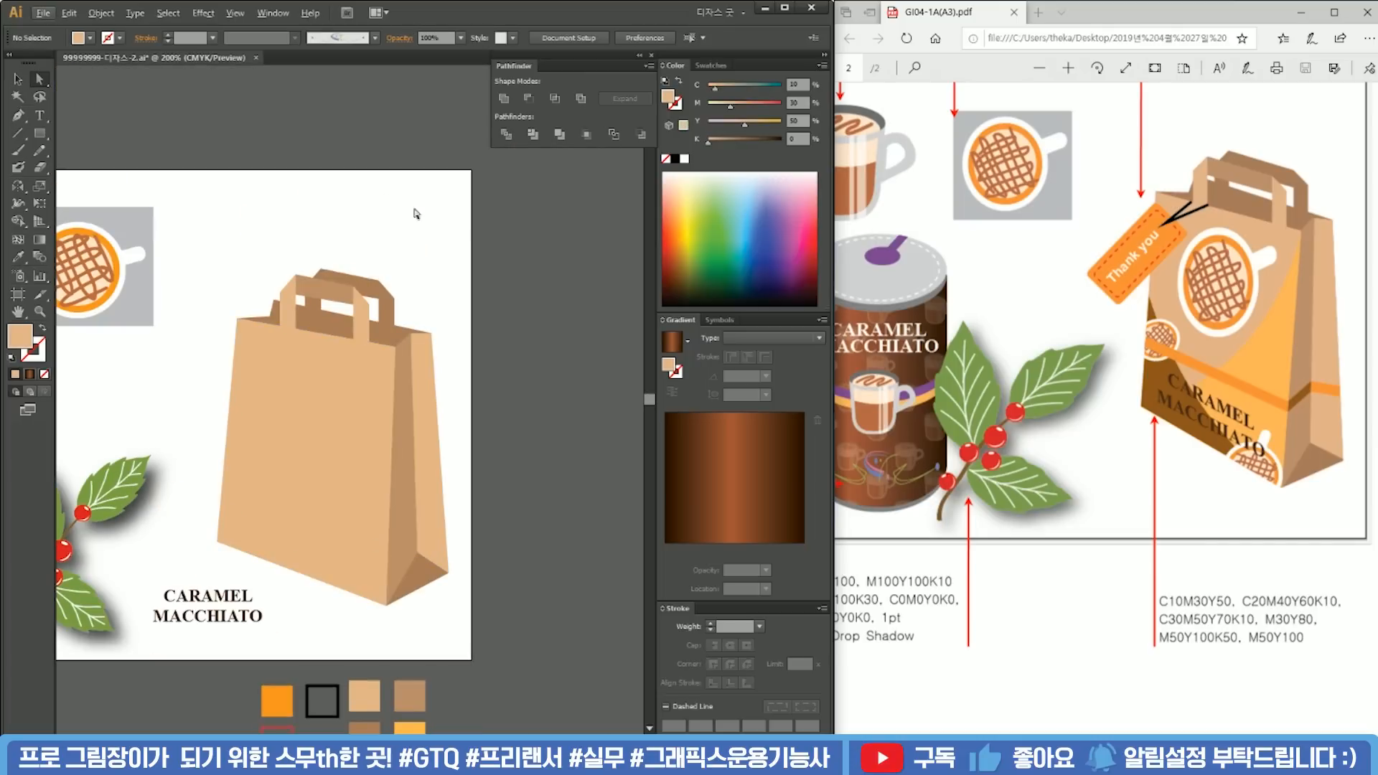
left_click_drag(288, 455, 388, 436)
key("v")
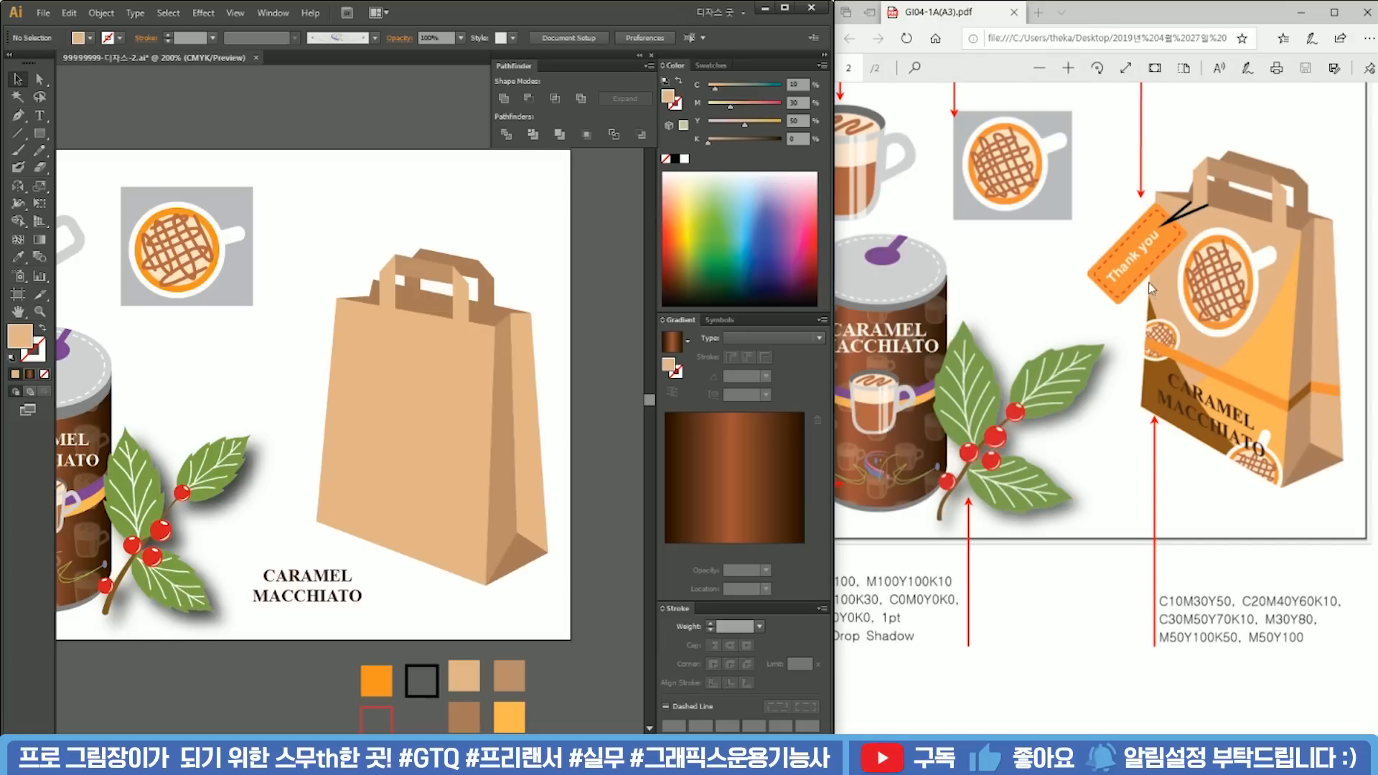
Step: Draw a closed four-sided slanted band parallel to the bag's top edge, slightly wider than the front panel
left_click(415, 457)
left_click(292, 409)
scroll(359, 453, "up", 2)
left_click_drag(468, 487, 387, 456)
key("p")
left_click(182, 124)
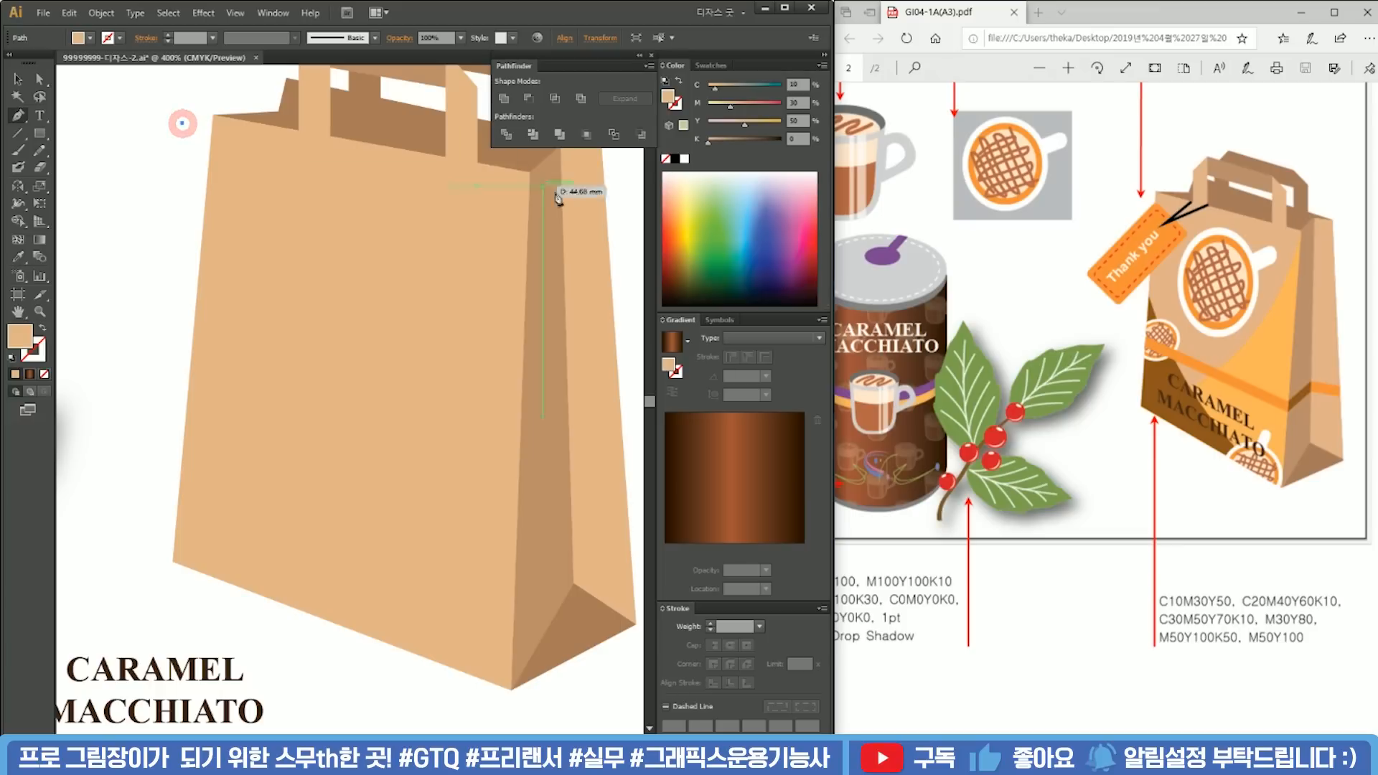
left_click(551, 192)
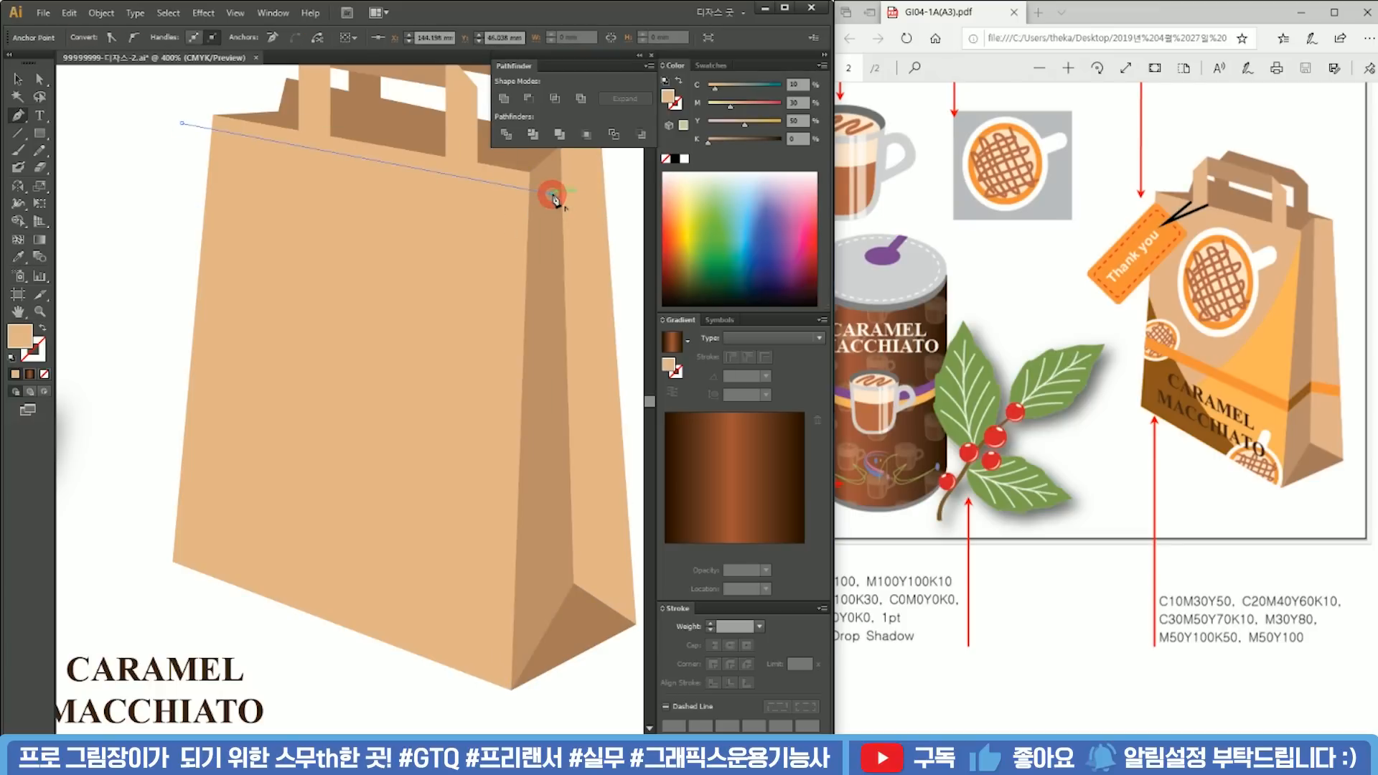
left_click(552, 220)
left_click(182, 150)
left_click(182, 124)
Step: Move the slanted band to the lower part of the front panel and rotate it slightly clockwise
key("v")
left_click_drag(264, 153, 251, 444)
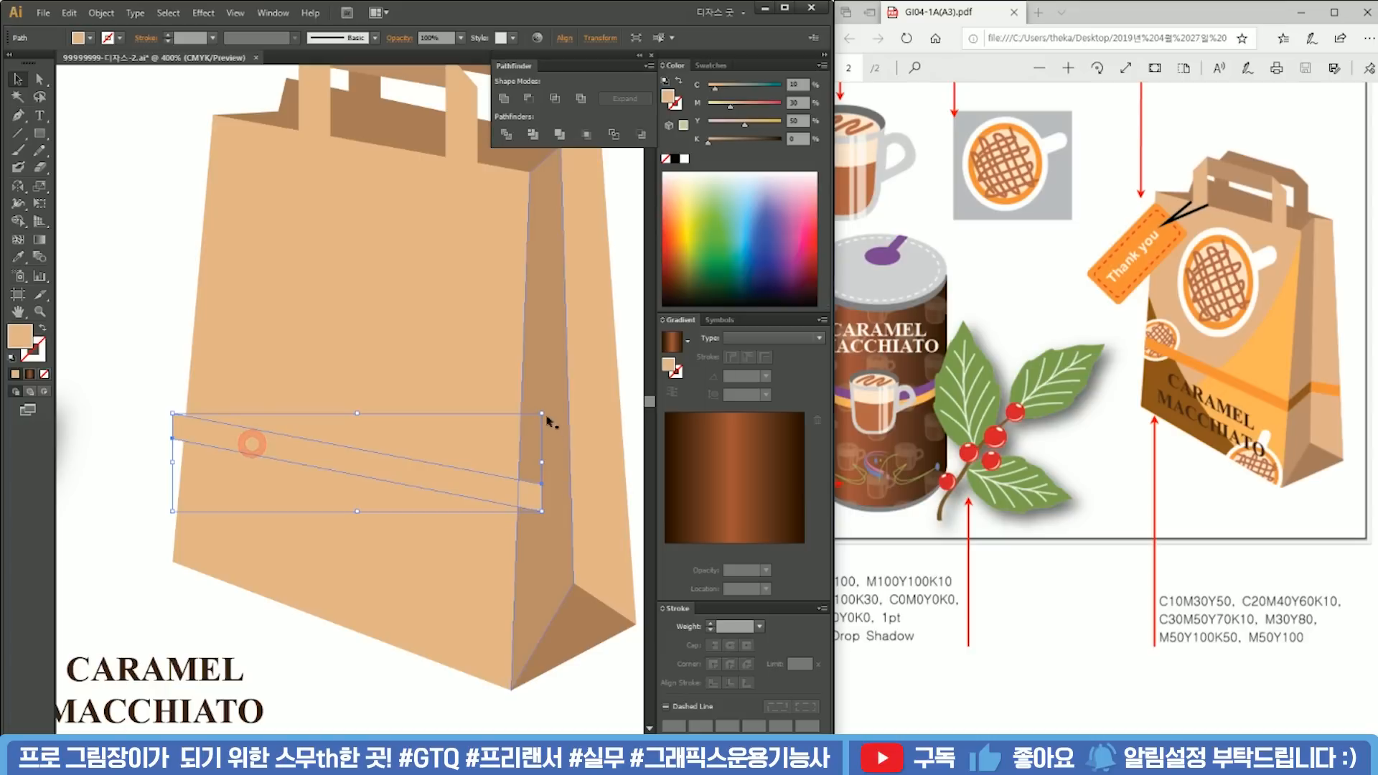
left_click_drag(548, 407, 558, 414)
key("ctrl+minus")
key("ctrl+minus")
left_click_drag(416, 479, 395, 399)
Step: Fill the slanted band with the orange M50 Y100 sampled from the colour swatches below the artboard
key("i")
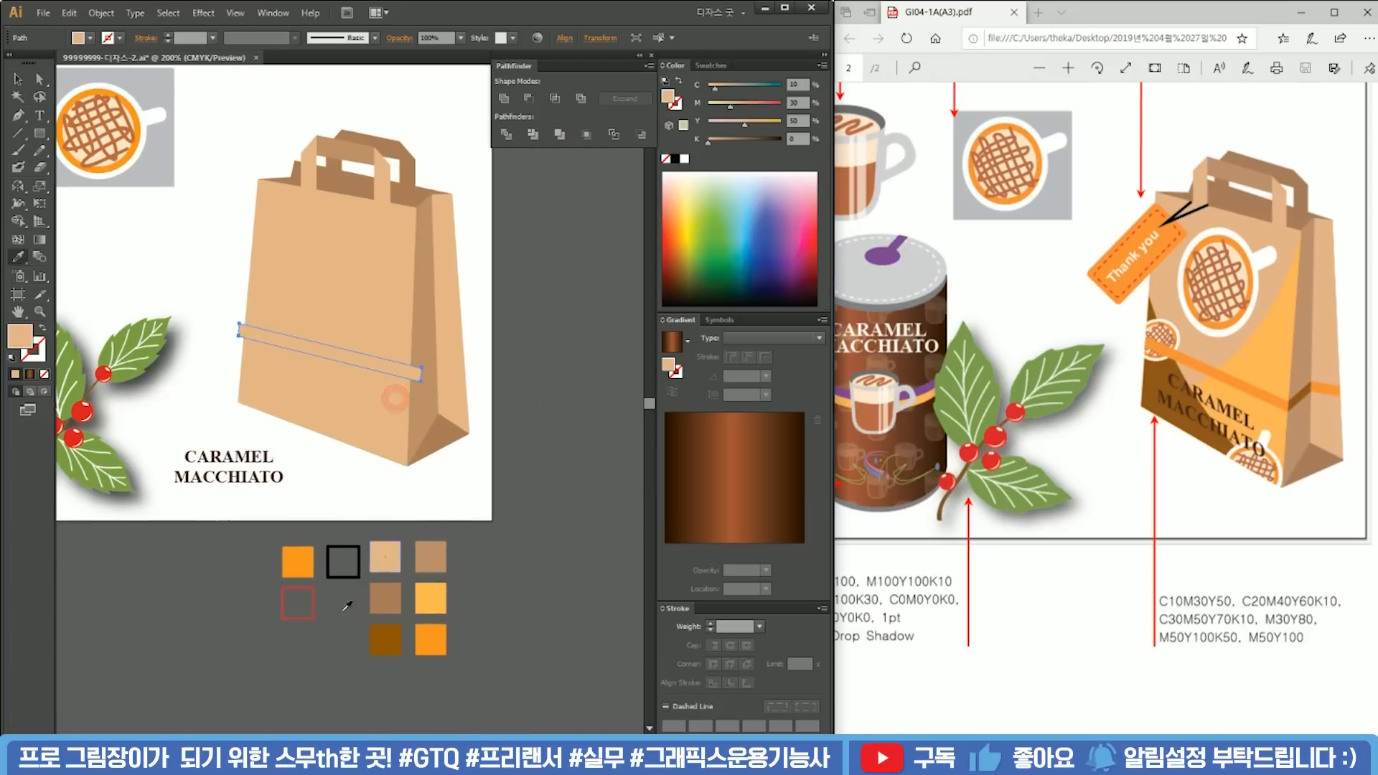
left_click(300, 559)
key("v")
left_click(472, 466)
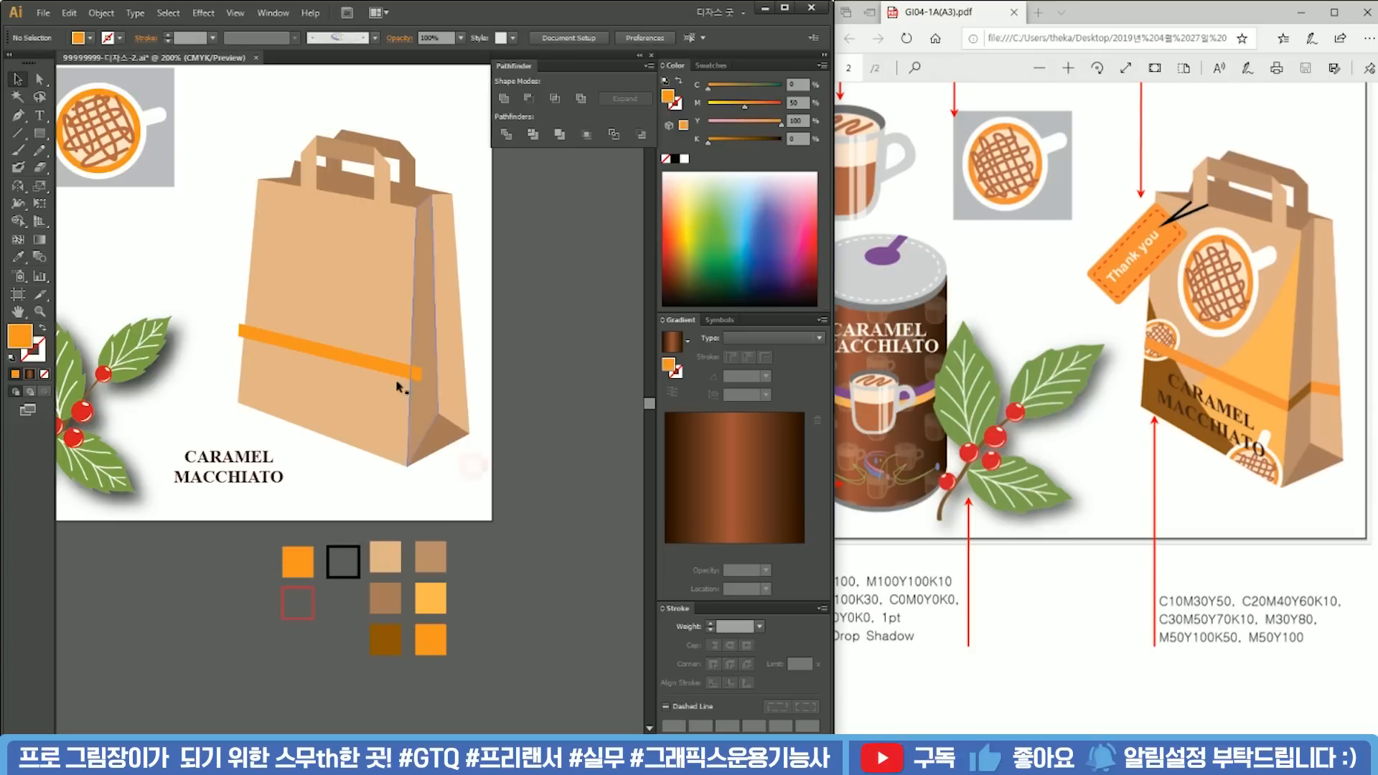
Step: Move the orange, black-outlined and red-outlined swatches away from the tan and brown swatch group
left_click(389, 373)
left_click_drag(292, 611, 240, 552)
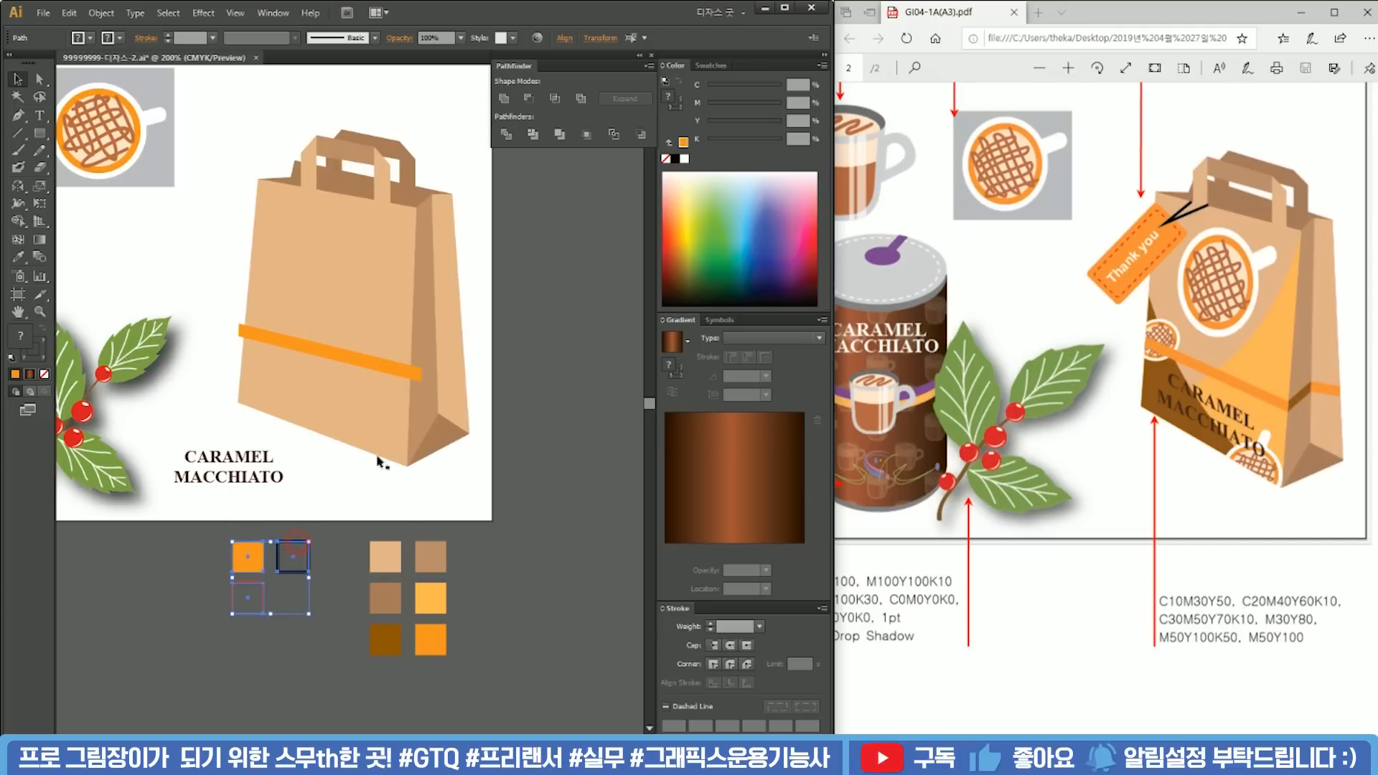
left_click(375, 367)
left_click(474, 490)
Step: Reduce the height of the front panel's orange band slightly
scroll(302, 383, "up", 2)
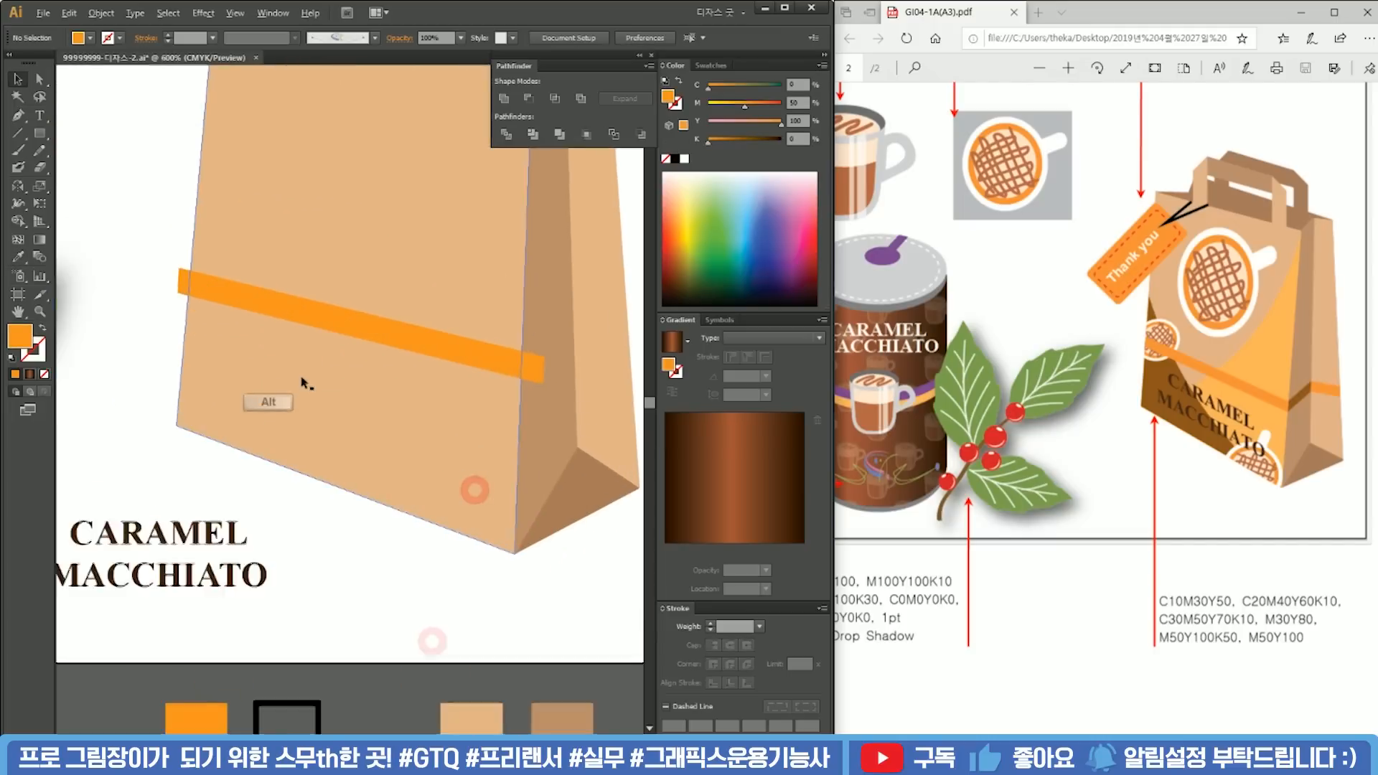
scroll(301, 383, "up", 3)
left_click_drag(184, 313, 452, 583)
left_click(411, 458)
scroll(468, 478, "down", 4)
left_click_drag(551, 523, 339, 528)
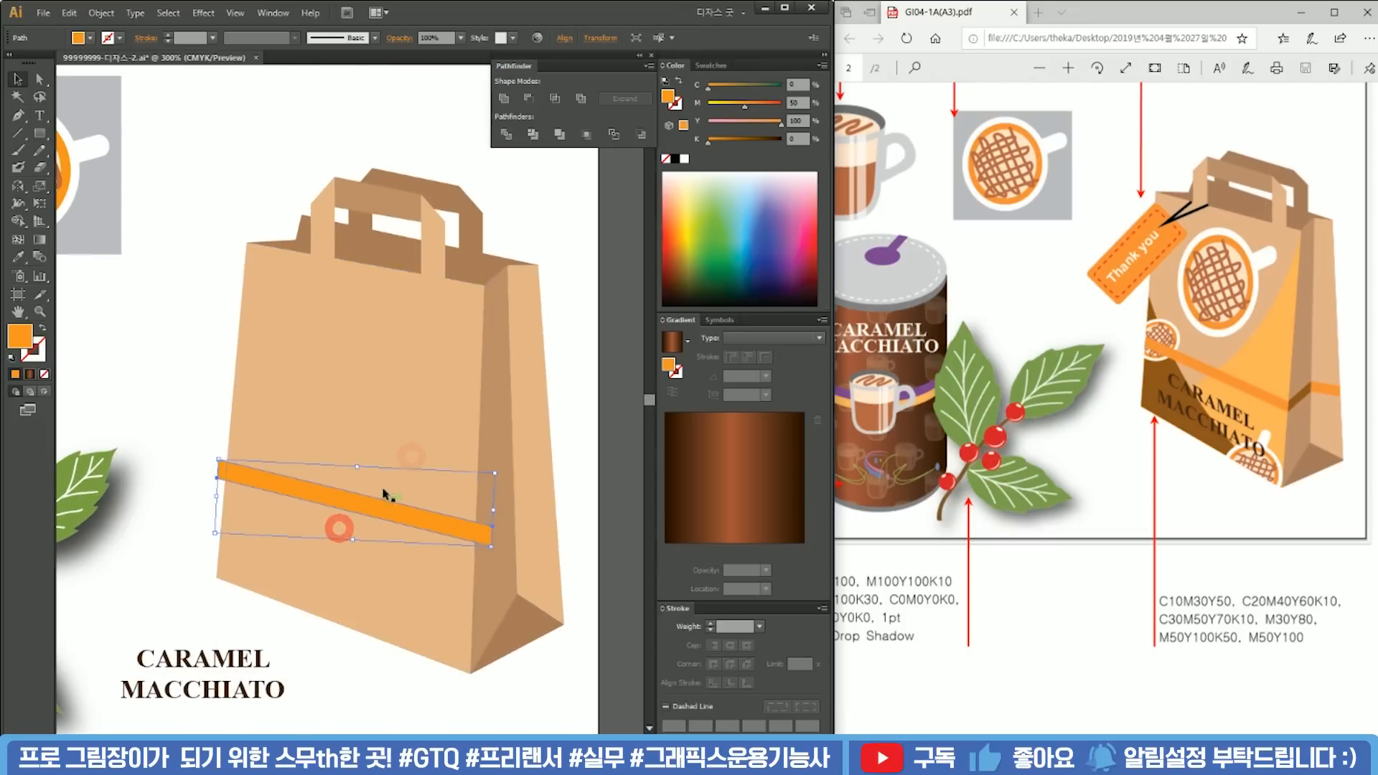
left_click_drag(357, 466, 358, 471)
Step: Align the four end corners of the orange band with the front panel's left and right edges
scroll(224, 464, "up", 4)
left_click_drag(239, 529, 356, 503)
key("a")
left_click_drag(315, 454, 351, 459)
left_click_drag(318, 523, 343, 529)
scroll(351, 526, "down", 5)
scroll(430, 538, "up", 4)
left_click_drag(383, 556, 338, 548)
left_click_drag(379, 605, 338, 597)
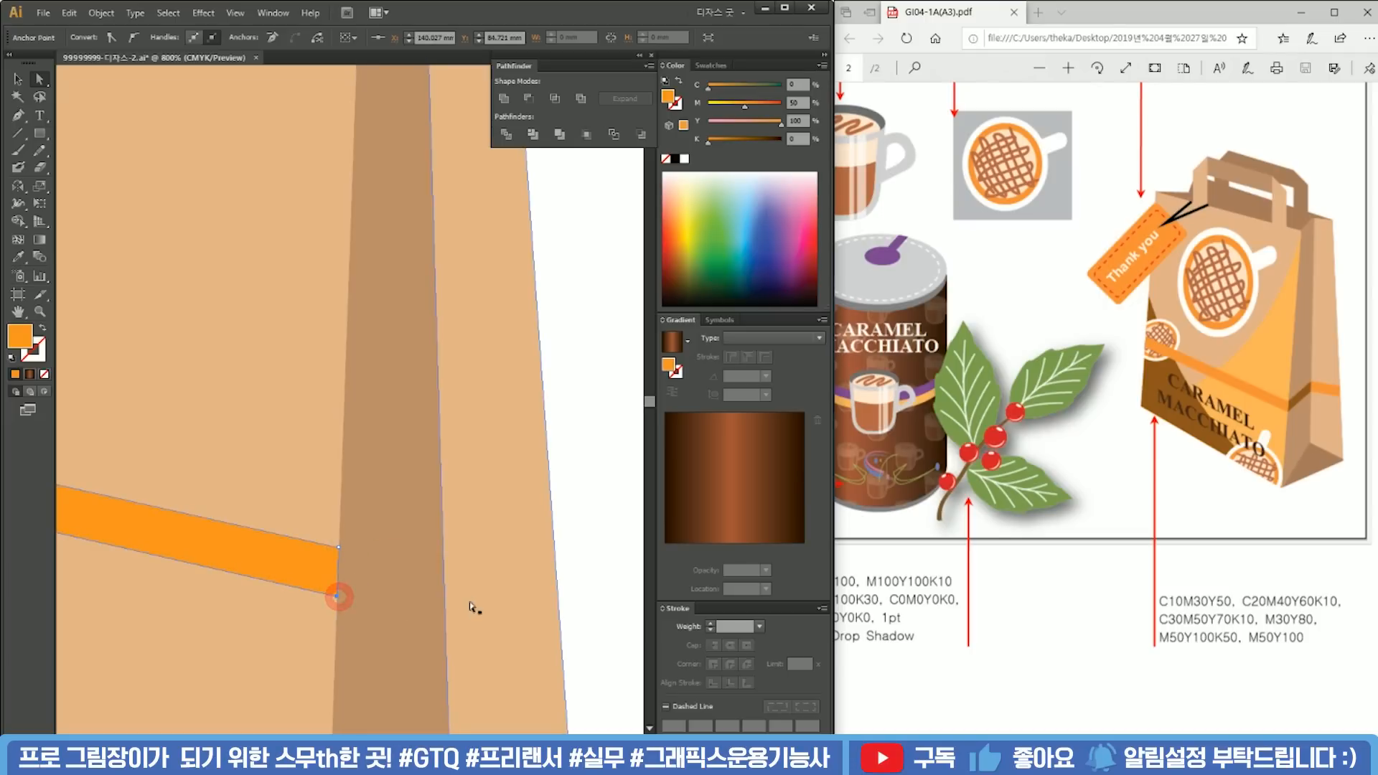
left_click(587, 491)
Step: Draw a closed six-point orange band continuing from the front band across both side panels, bent at the fold
key("p")
left_click(339, 548)
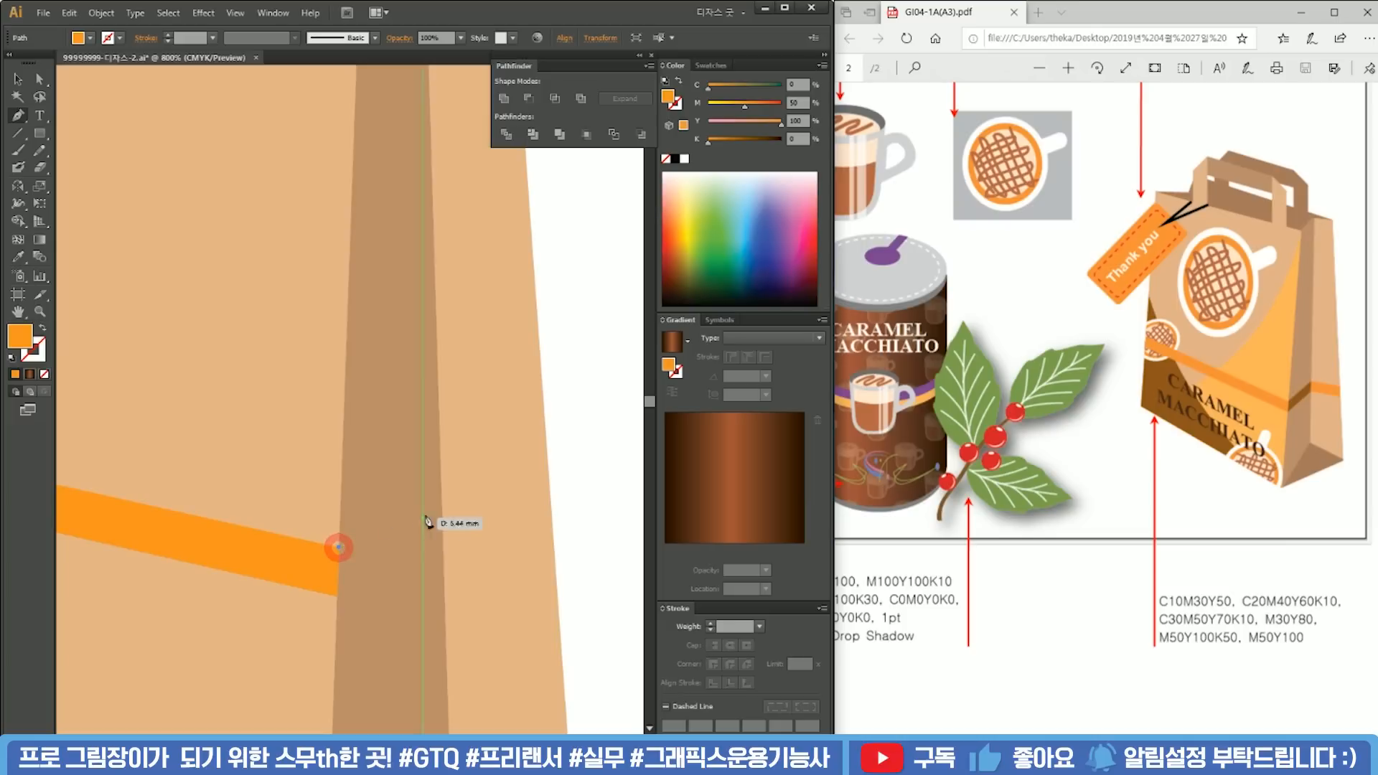
left_click(441, 497)
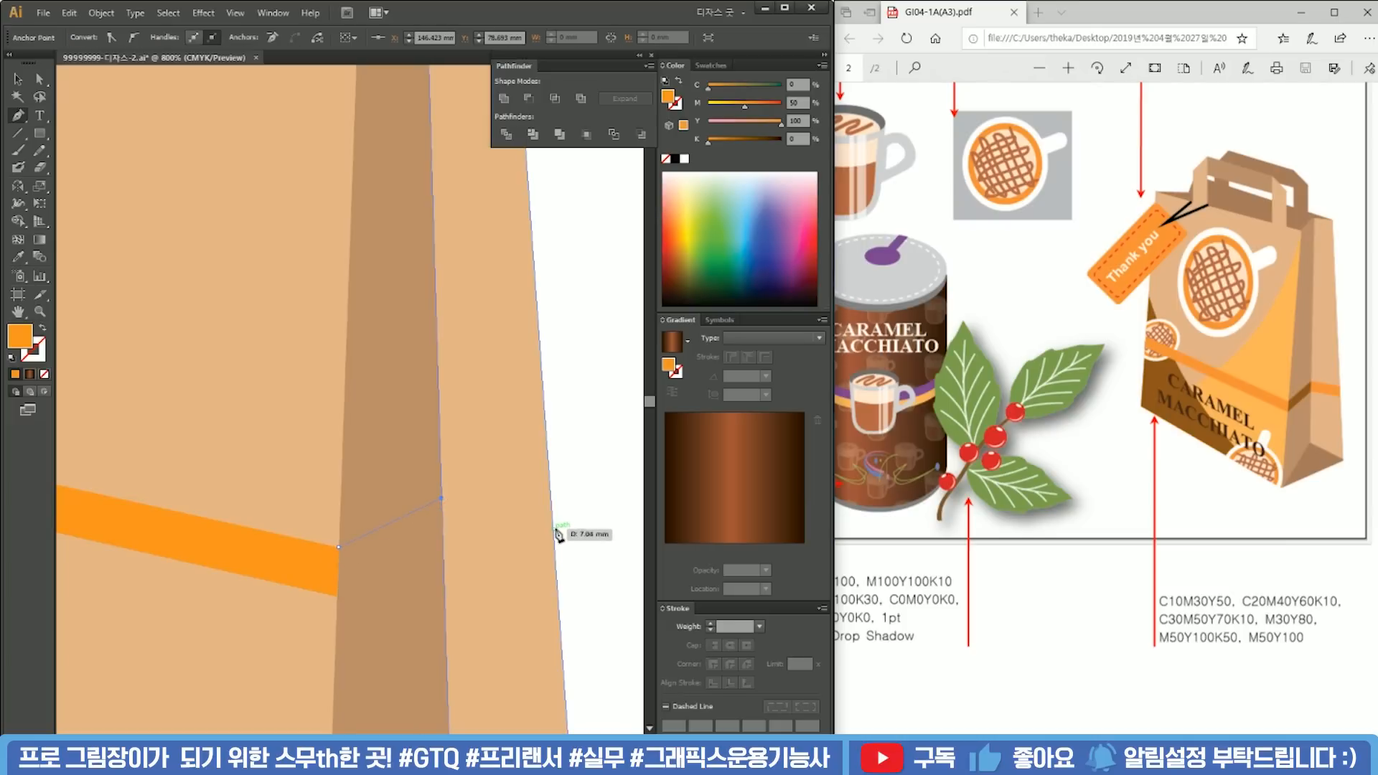
left_click(552, 528)
left_click(556, 578)
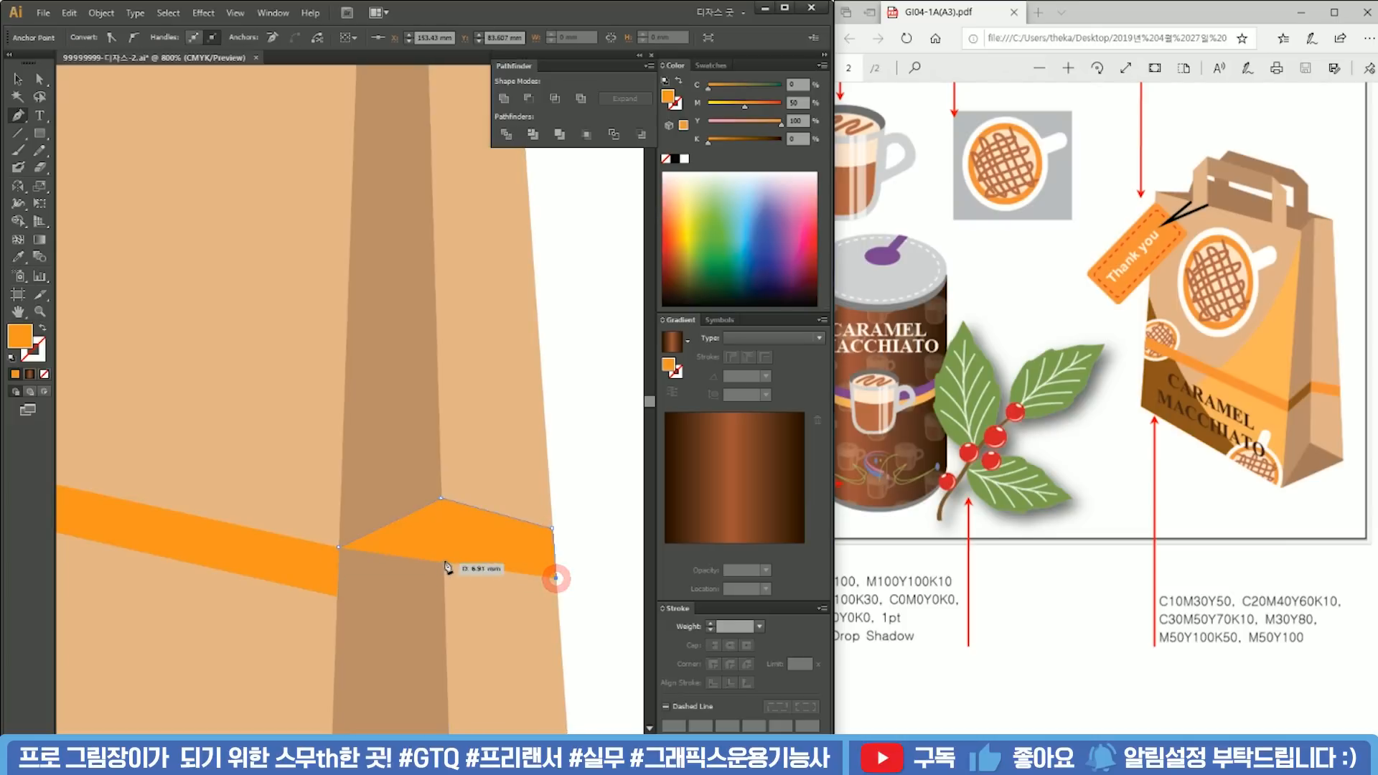
left_click(441, 545)
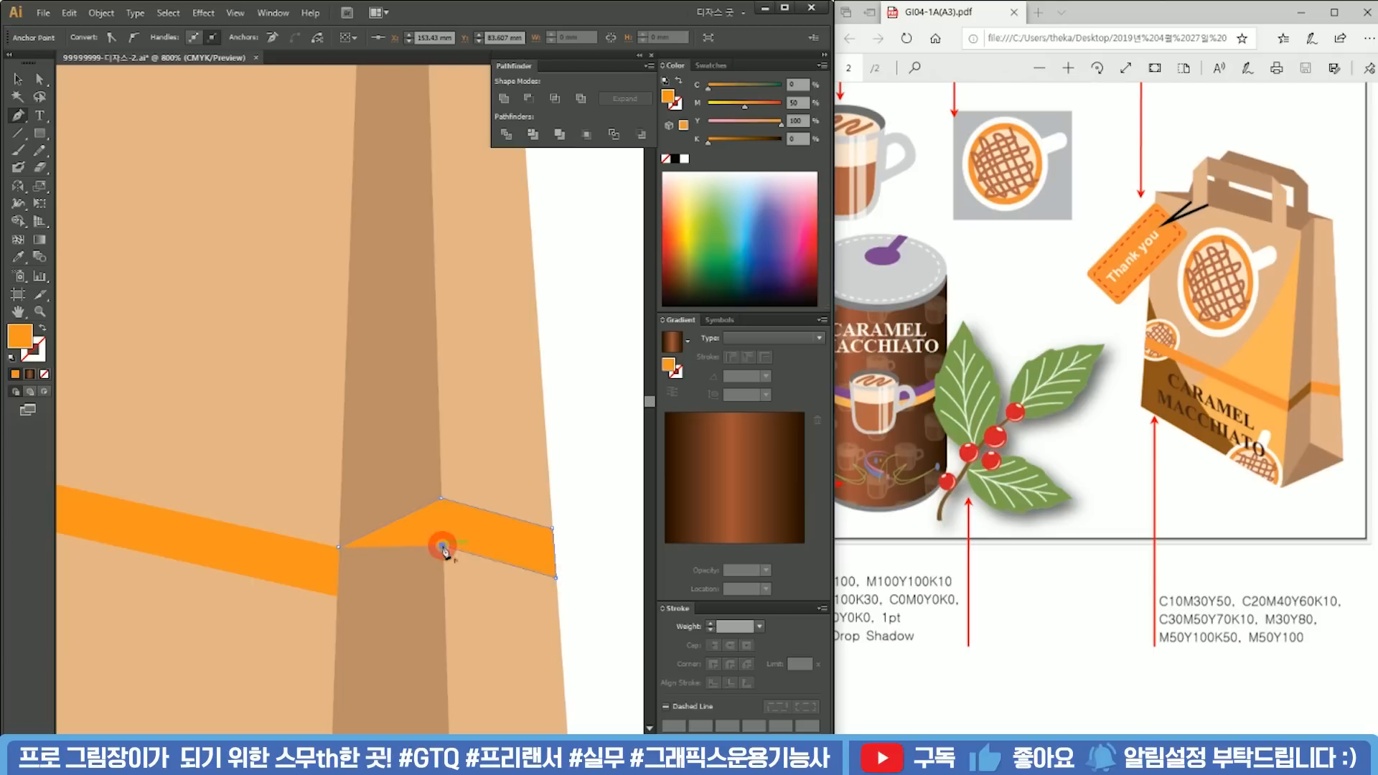
left_click(338, 597)
scroll(572, 488, "down", 4)
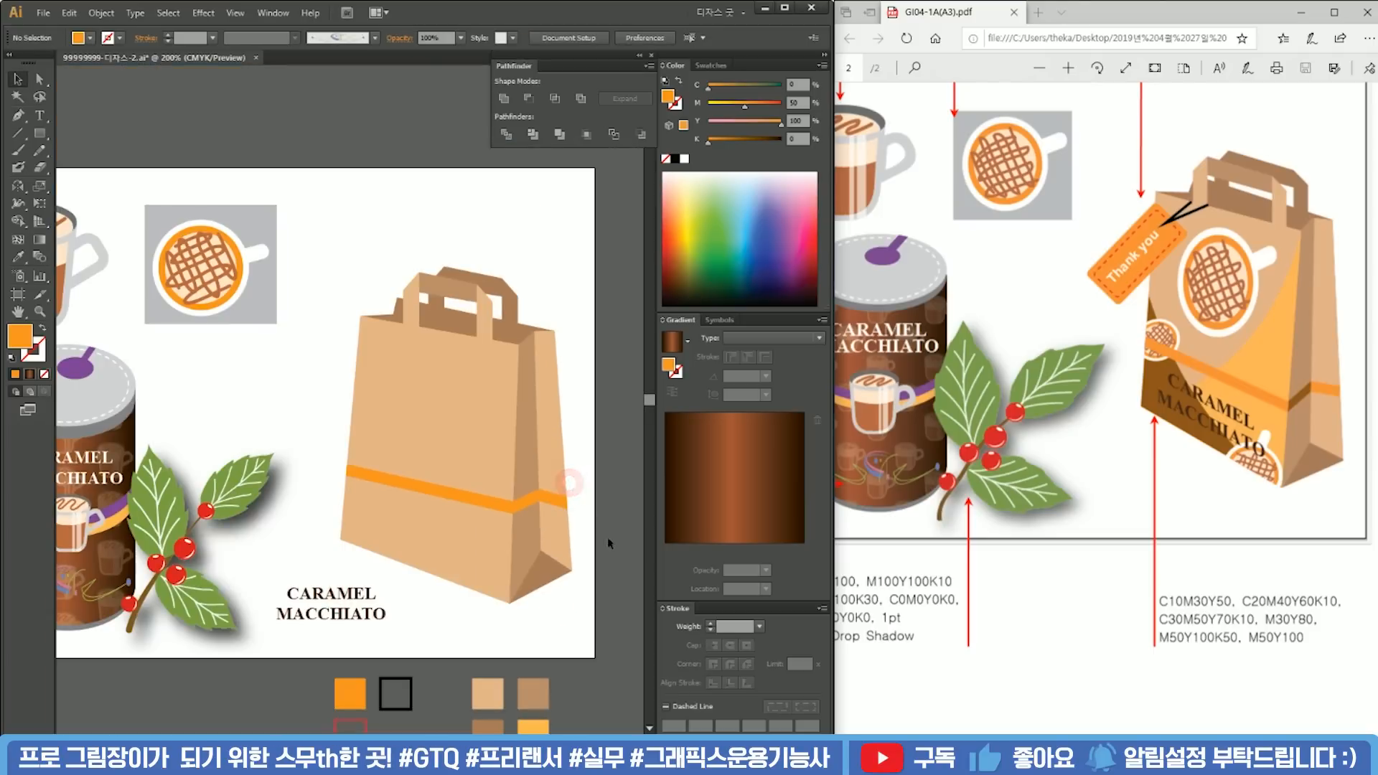
Step: Raise the upper and lower fold points of the side band to make its bend steeper
key("a")
scroll(540, 494, "up", 3)
left_click(541, 462)
left_click_drag(542, 460, 540, 433)
left_click_drag(539, 493, 541, 470)
scroll(542, 471, "down", 3)
left_click_drag(626, 455, 514, 464)
key("v")
left_click(567, 450)
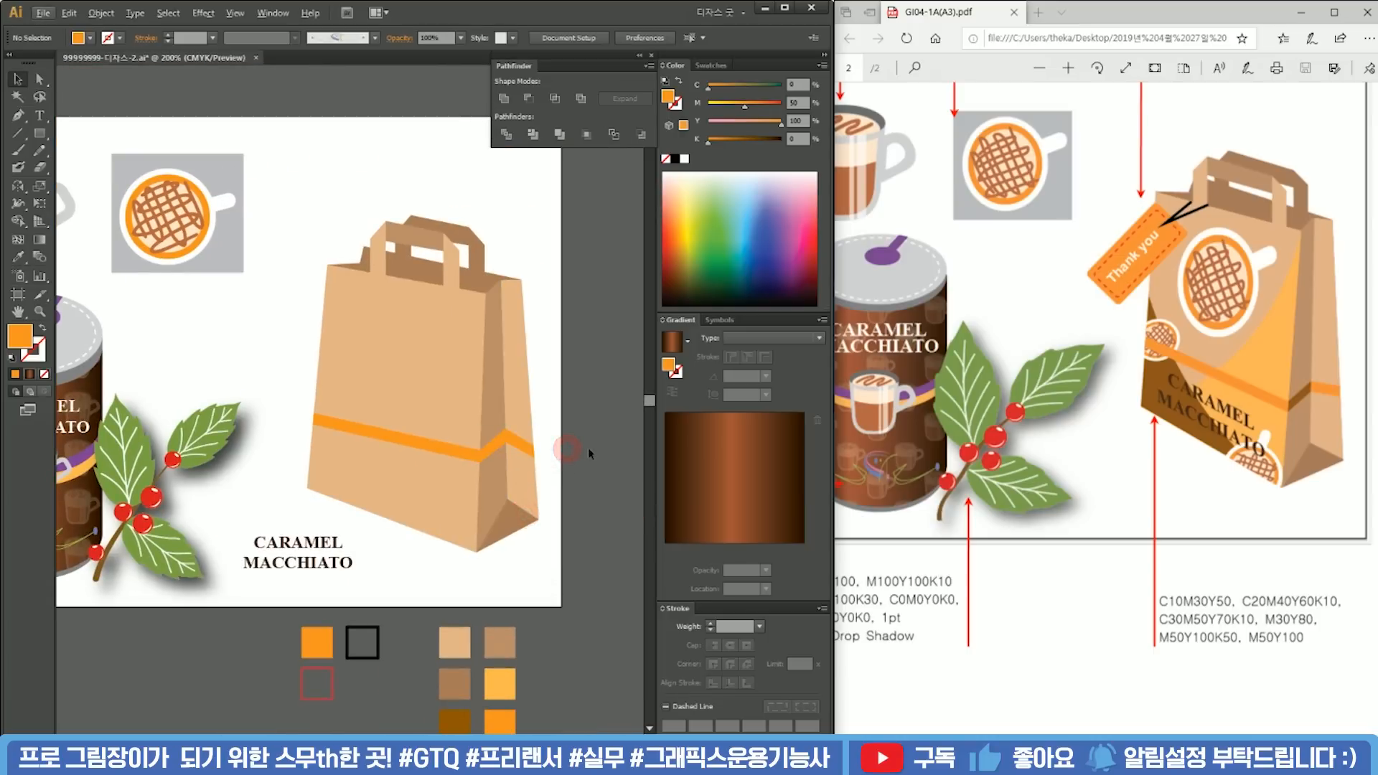
Step: Lower the side band's upper fold point slightly and raise its outer-end corners
scroll(539, 462, "up", 8)
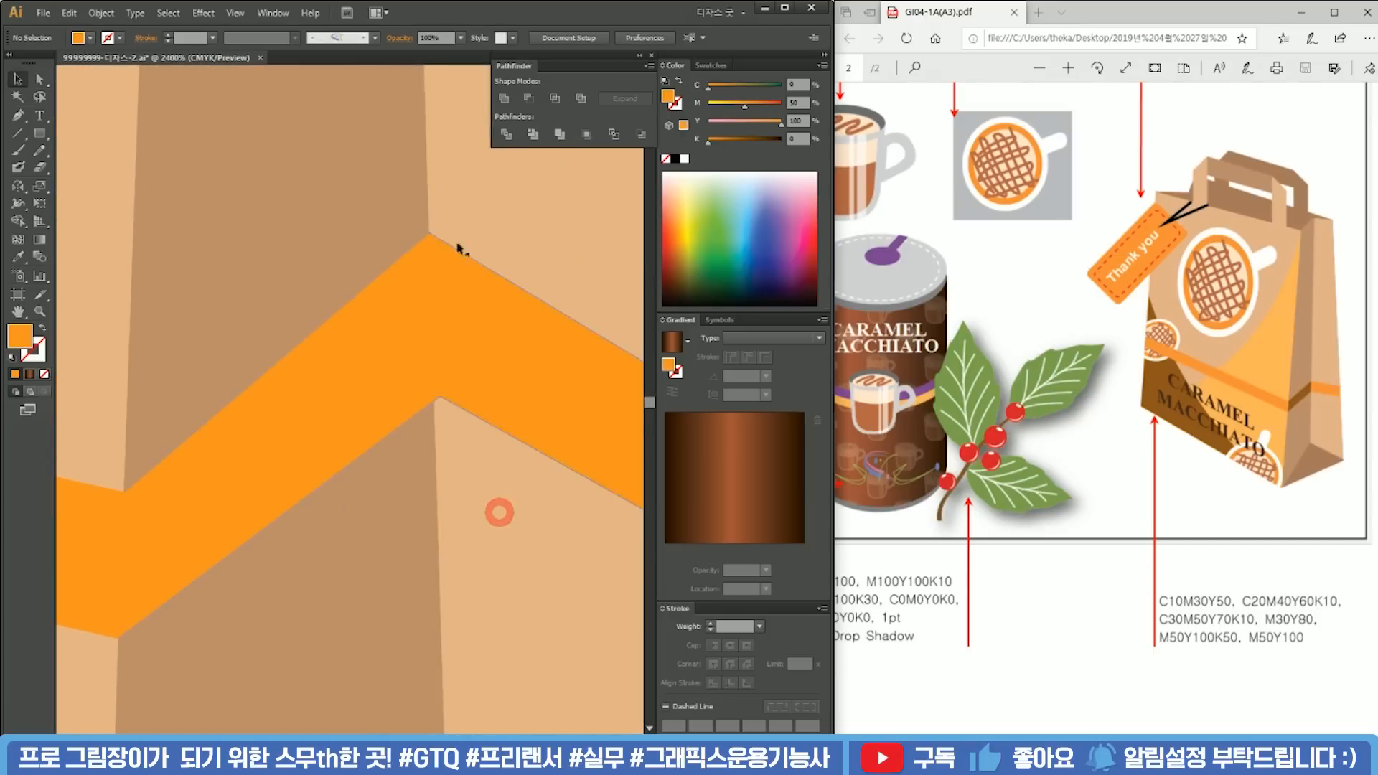
left_click_drag(429, 230, 429, 262)
scroll(560, 415, "down", 4)
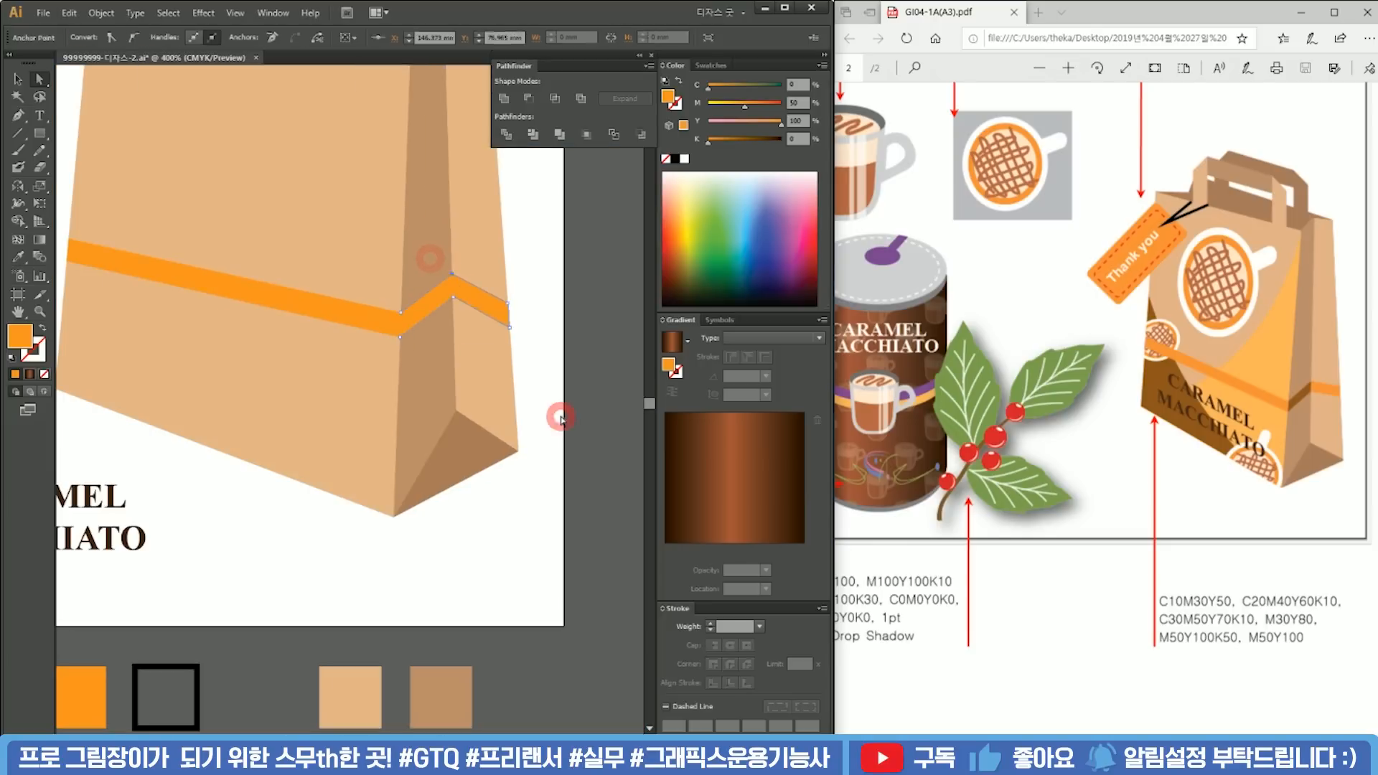
key("v")
scroll(619, 391, "up", 1)
scroll(619, 391, "down", 1)
key("a")
left_click(466, 407)
left_click_drag(470, 452, 470, 439)
key("v")
left_click(509, 439)
scroll(502, 452, "down", 5)
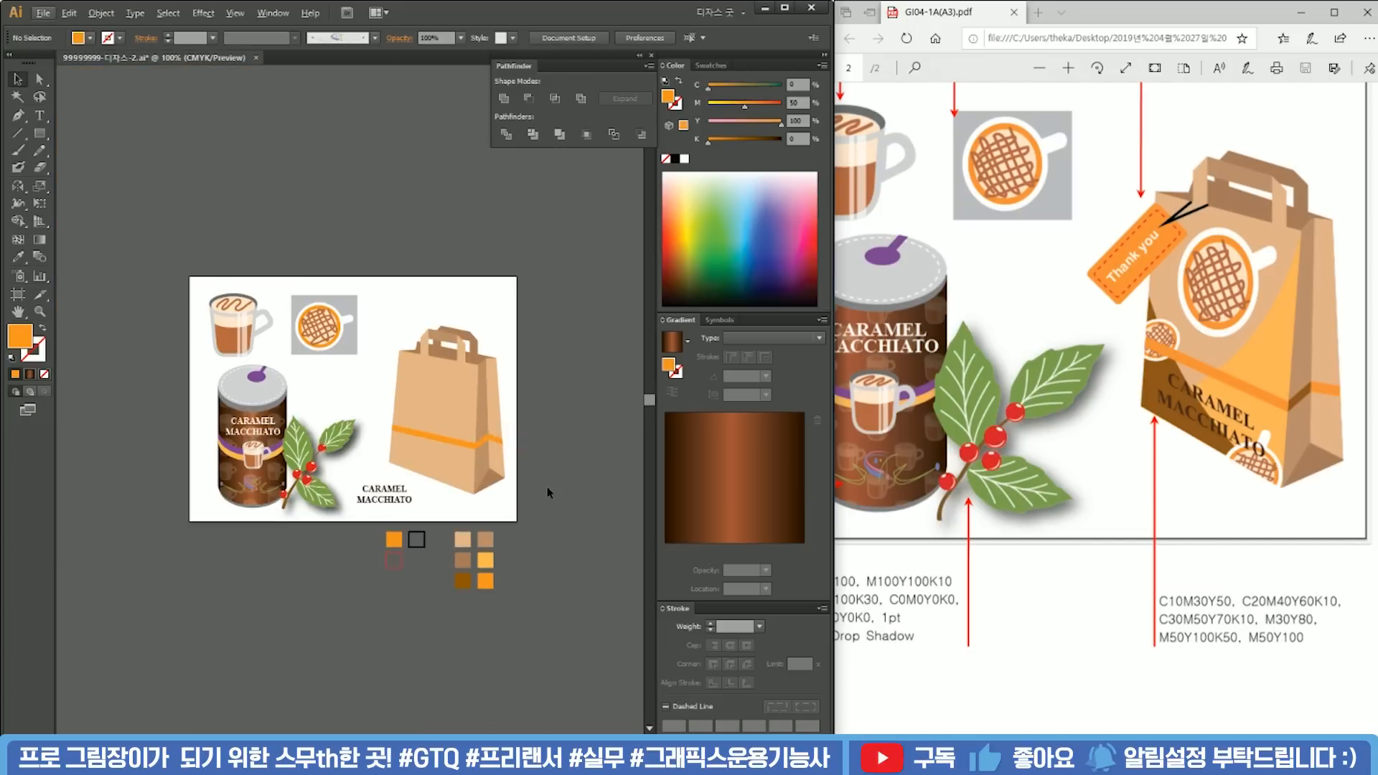
scroll(476, 470, "up", 5)
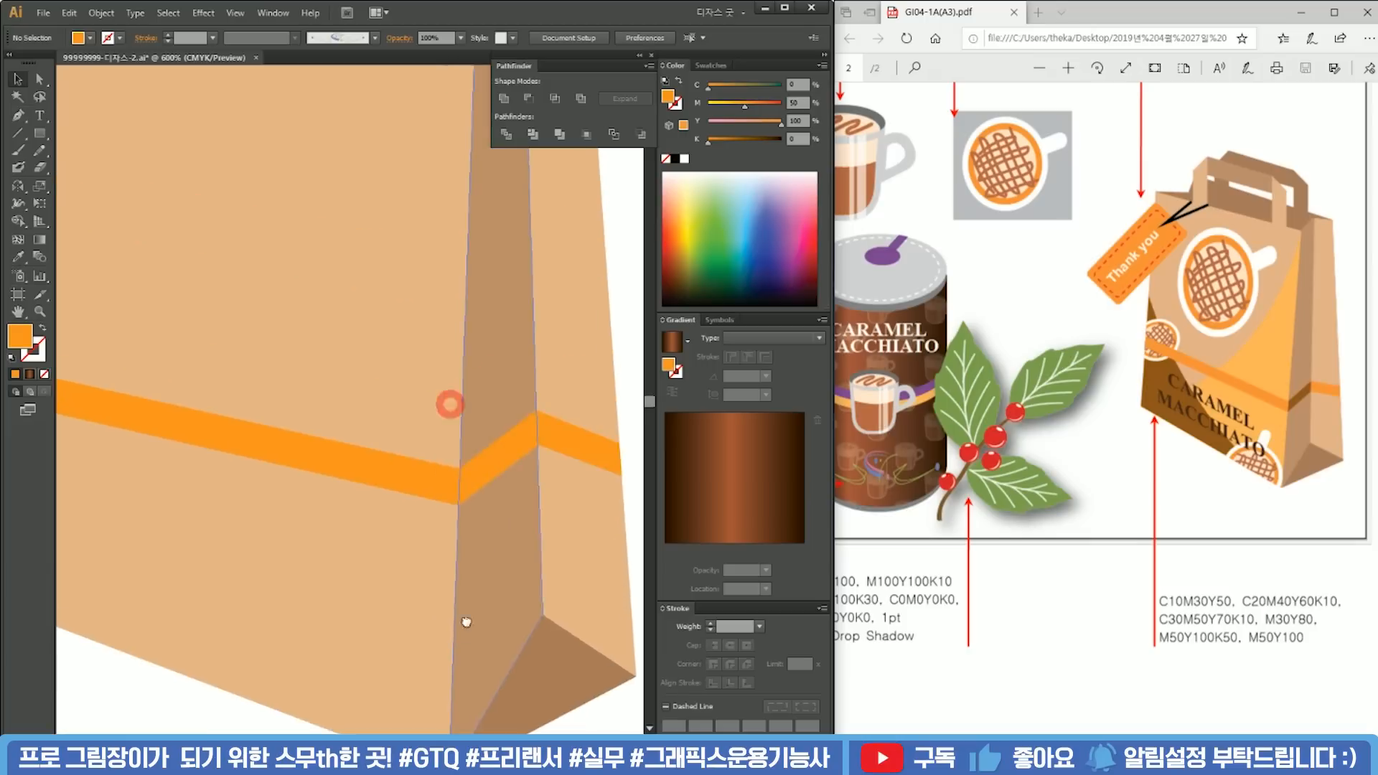
scroll(467, 621, "down", 2)
key("a")
left_click(465, 500)
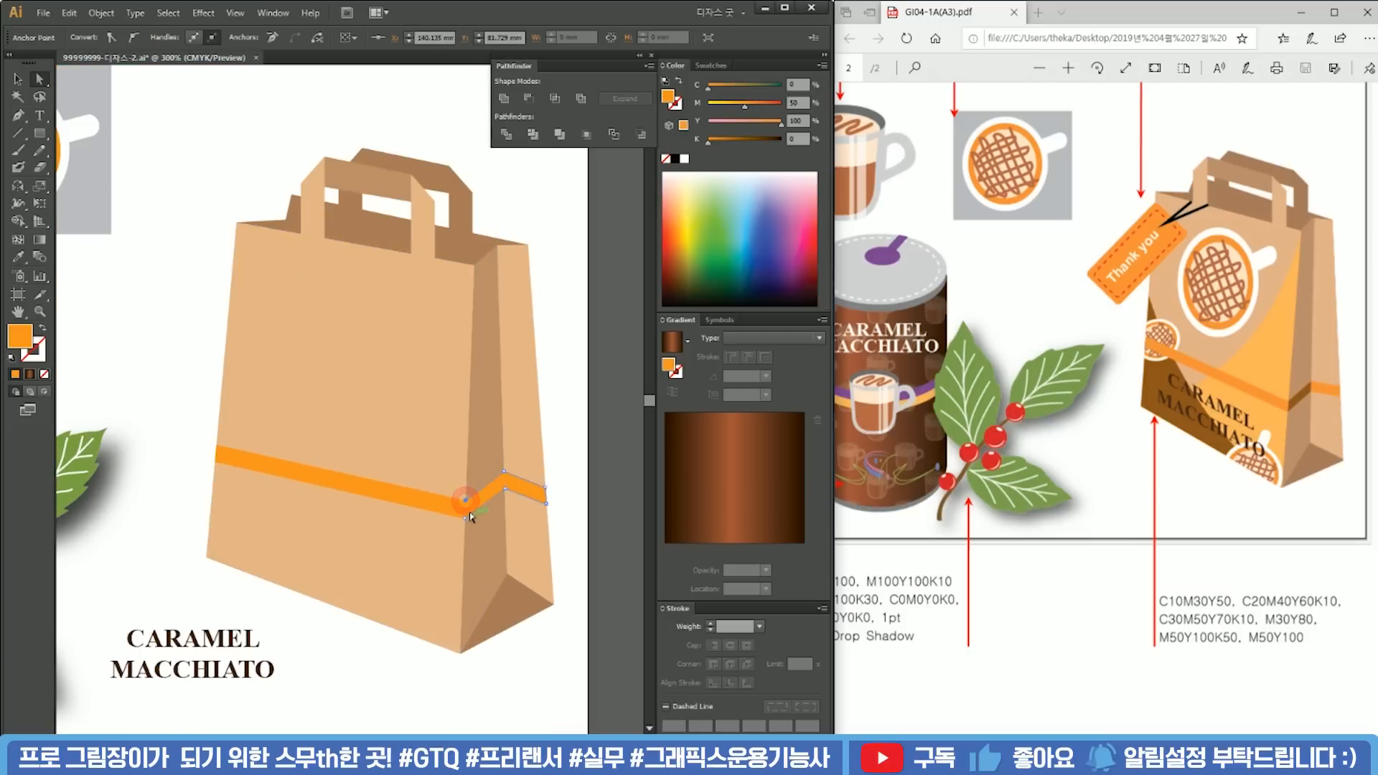
left_click(235, 13)
left_click(504, 7)
Step: Lock the bag's main panels and handles, leaving the orange bands unlocked
key("v")
left_click_drag(206, 141, 521, 372)
key("ctrl+2")
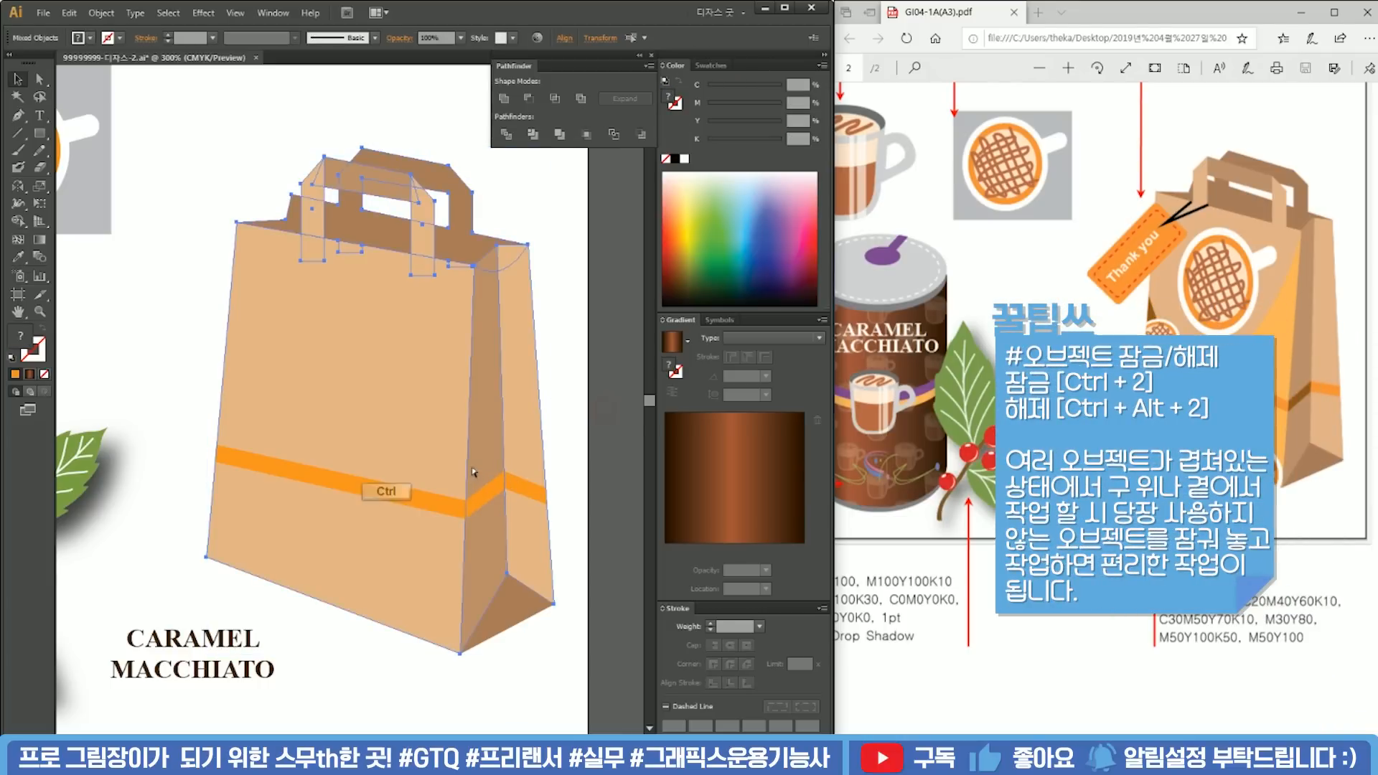
left_click_drag(177, 523, 562, 643)
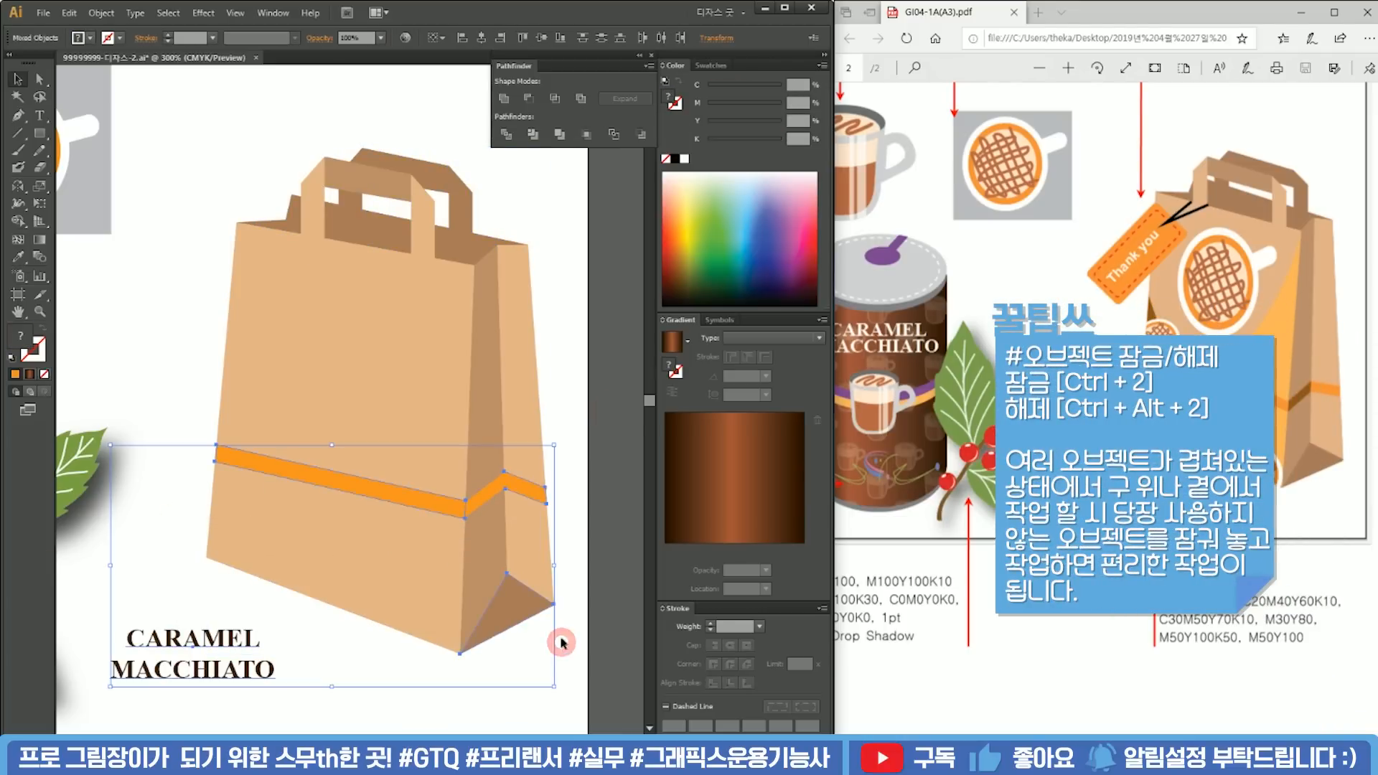
left_click(454, 563)
Step: Lower the bottom and top corner points where the front band meets the side band
scroll(445, 559, "up", 3)
key("a")
left_click(439, 471)
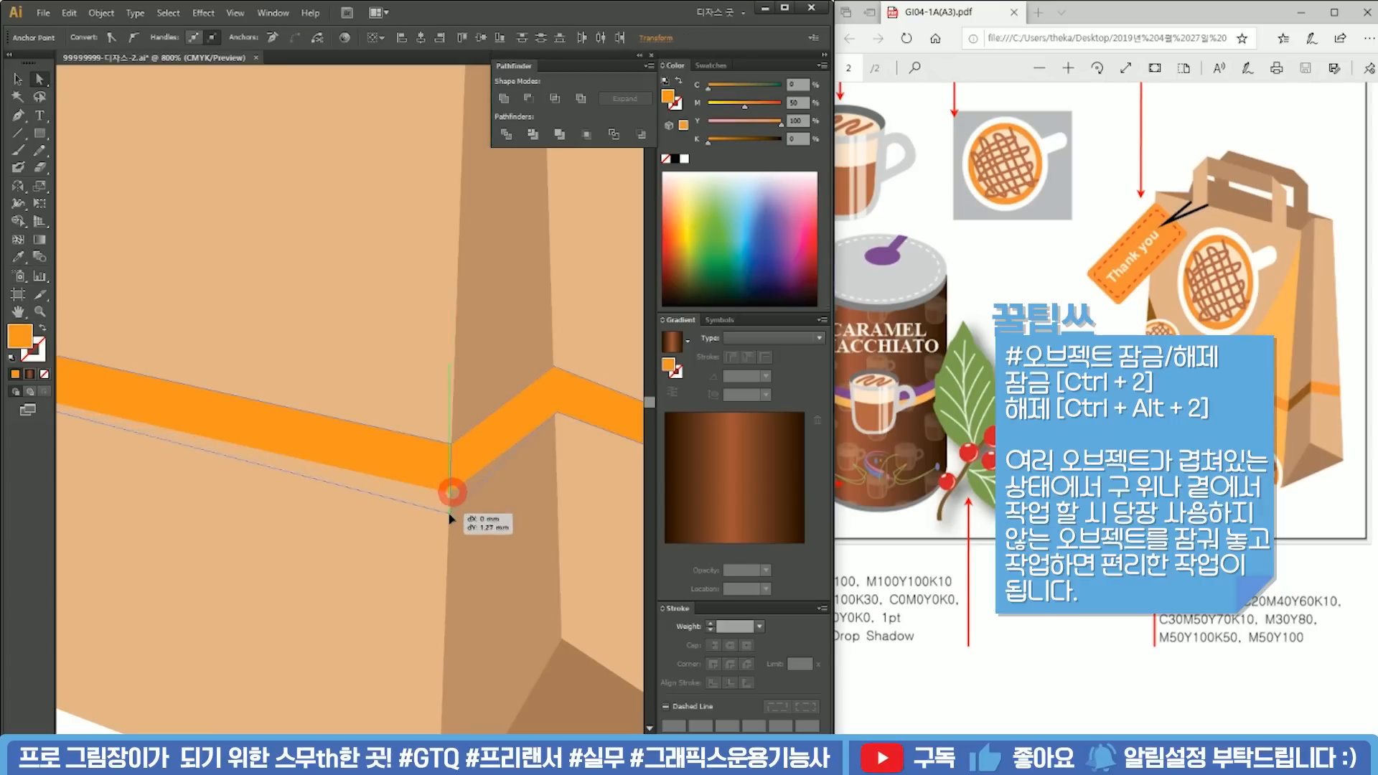
scroll(481, 542, "down", 3)
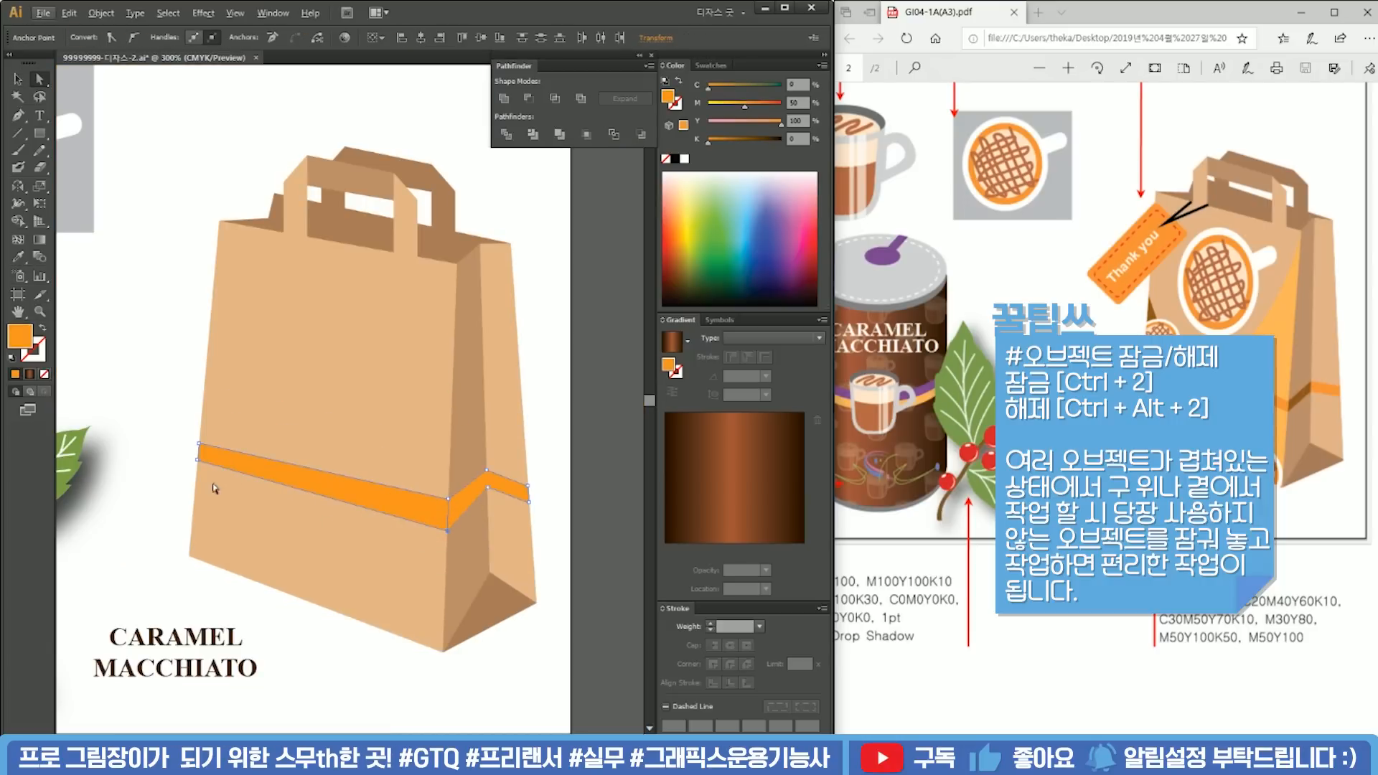
scroll(443, 532, "up", 3)
left_click_drag(468, 494, 468, 522)
scroll(470, 488, "down", 3)
left_click(501, 544)
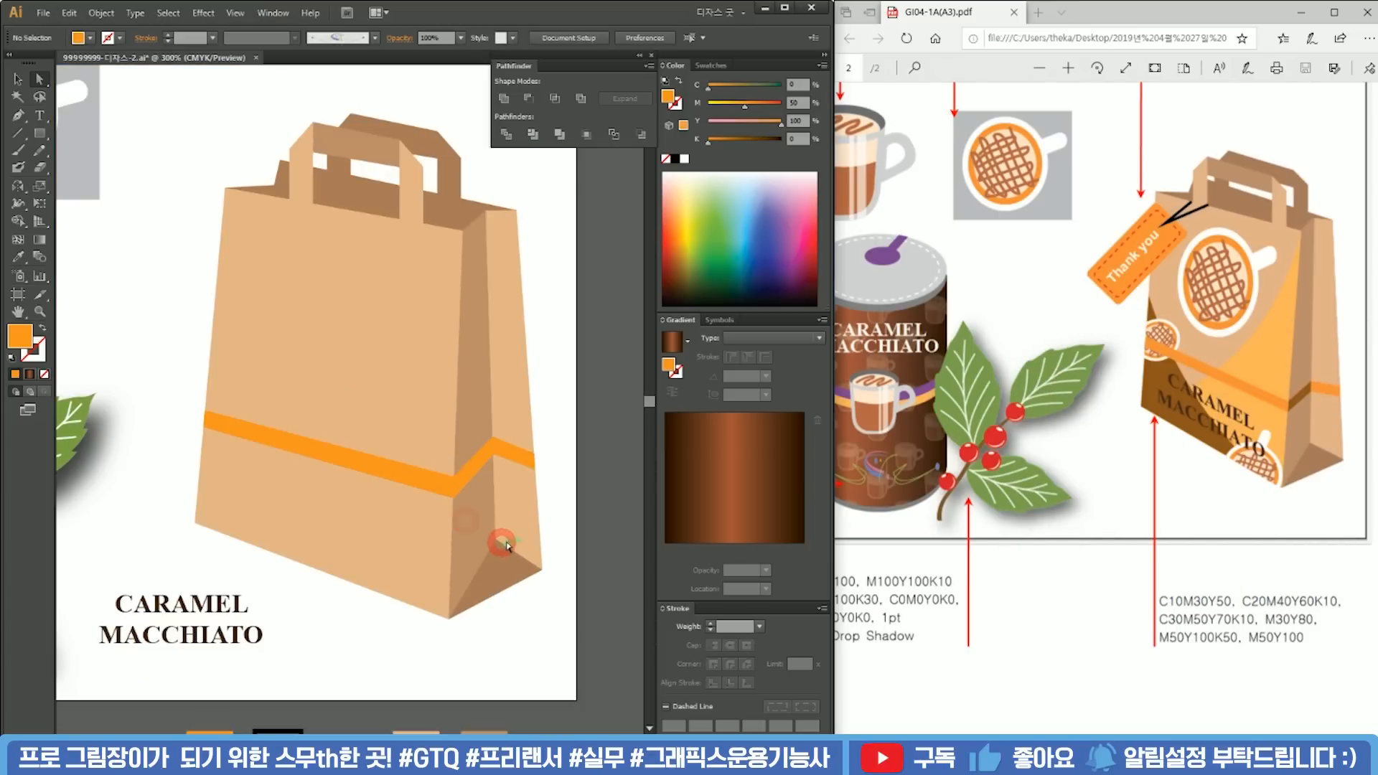
Step: Fine-tune the side band's fold points and lower its outer-end corners so the outer segment slopes downward
scroll(500, 470, "up", 3)
left_click_drag(500, 468, 465, 370)
mouse_move(477, 435)
left_mouse_down()
mouse_move(477, 477)
mouse_move(463, 446)
left_mouse_up()
left_click(473, 433)
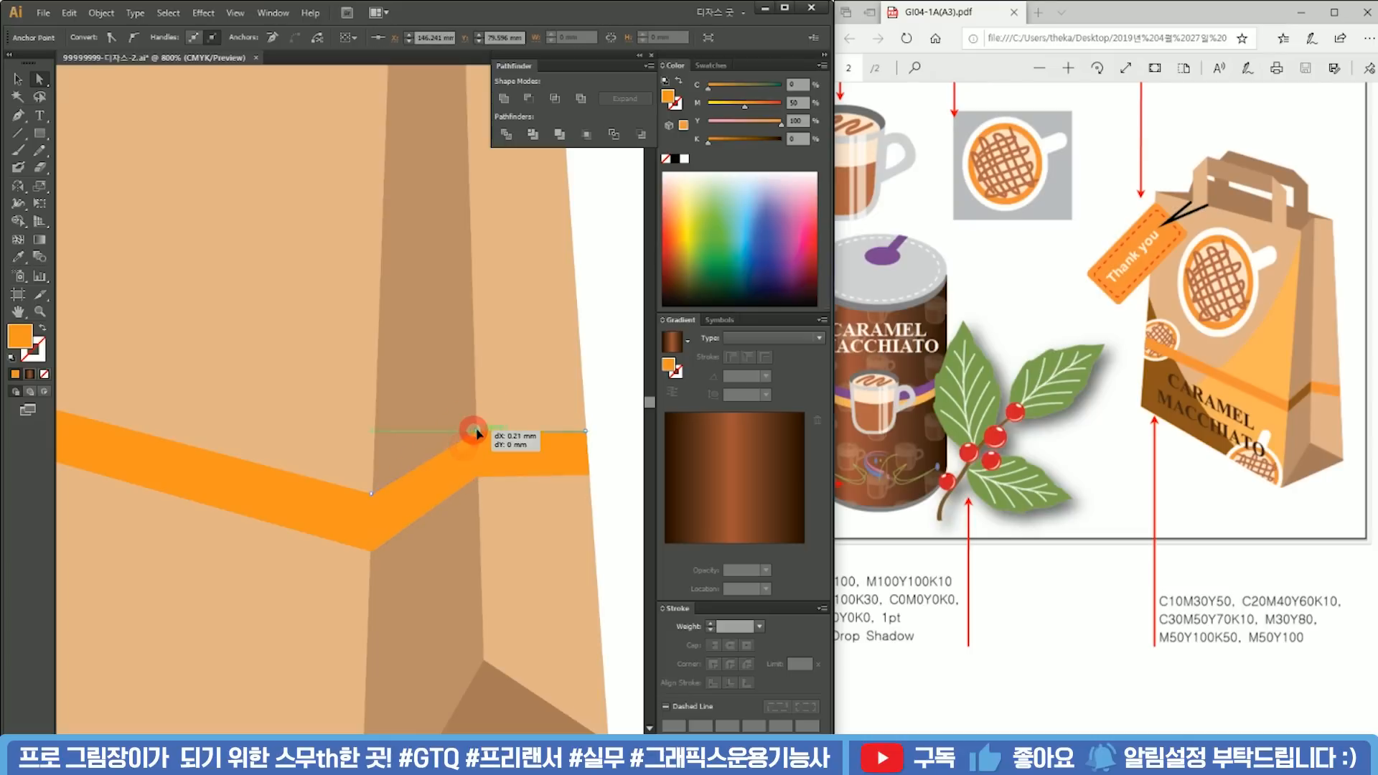
left_click_drag(569, 486, 603, 463)
left_click_drag(588, 474, 592, 510)
left_click(609, 455)
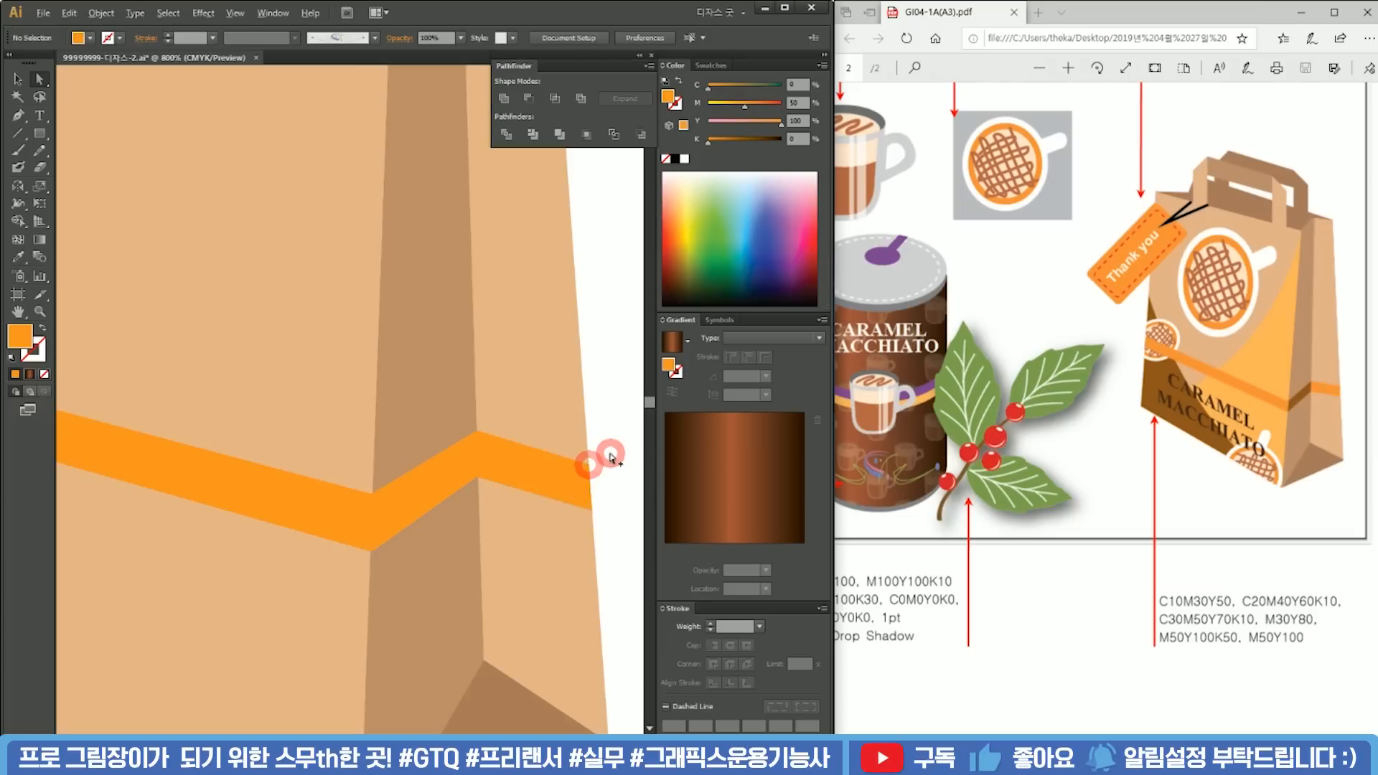
key("ctrl+0")
left_click_drag(572, 532, 572, 533)
key("v")
left_click(591, 516)
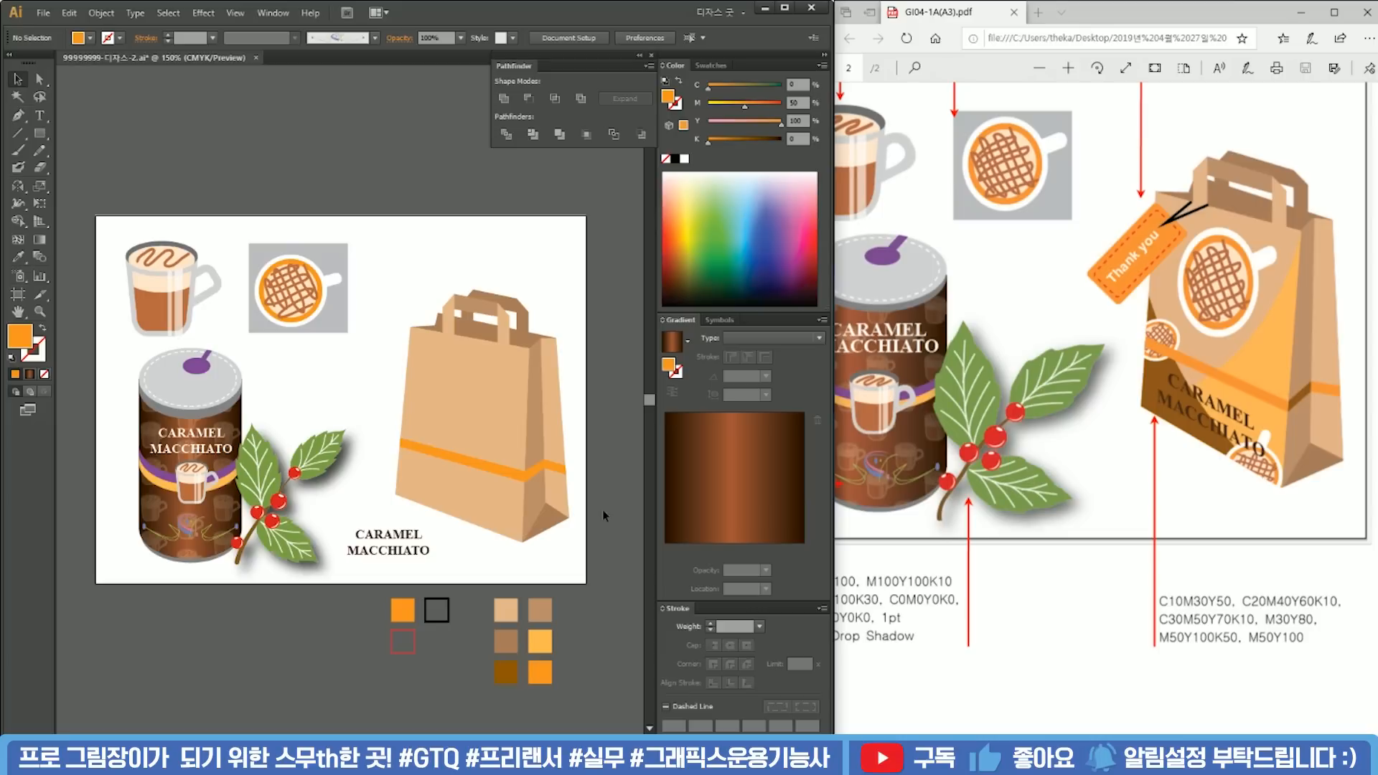
Step: Unlock all of the bag's locked panels and handles
key("ctrl+2")
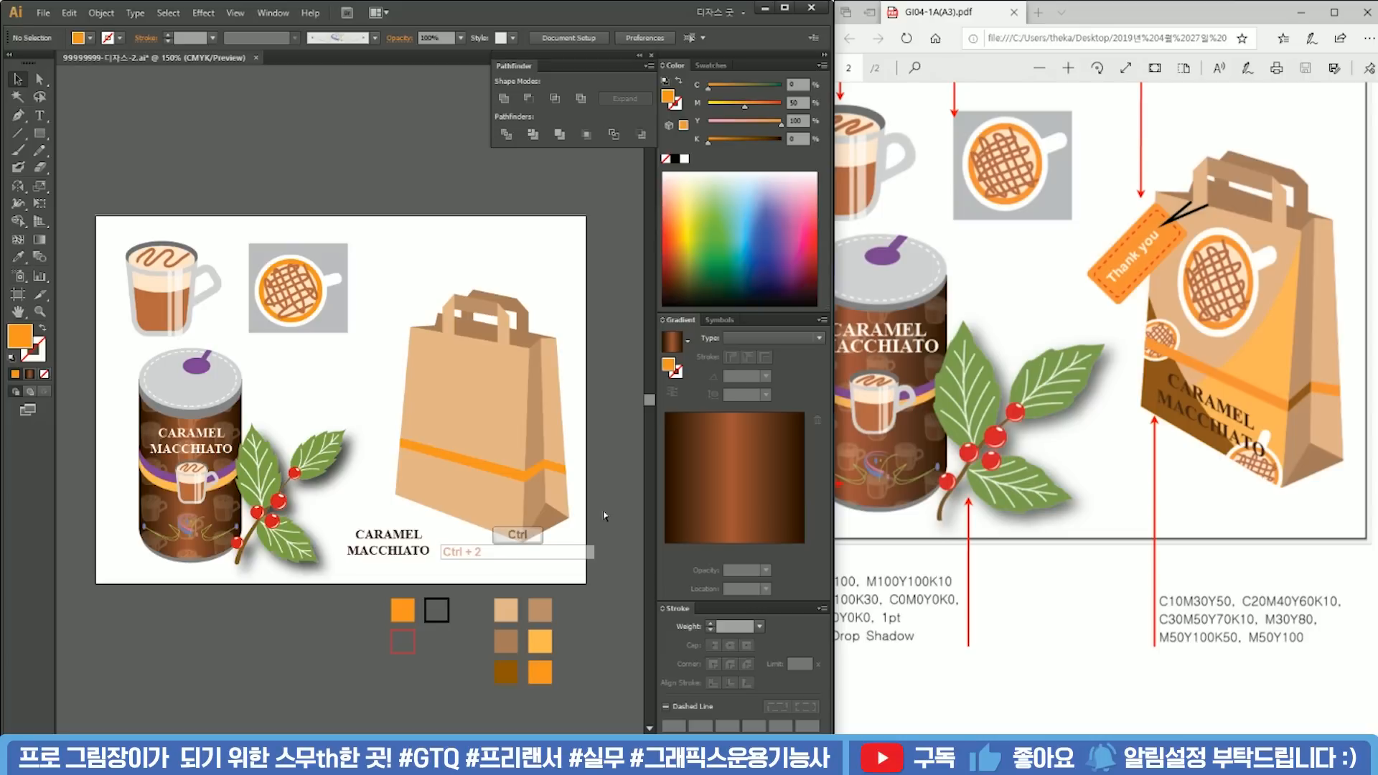
key("ctrl+alt+2")
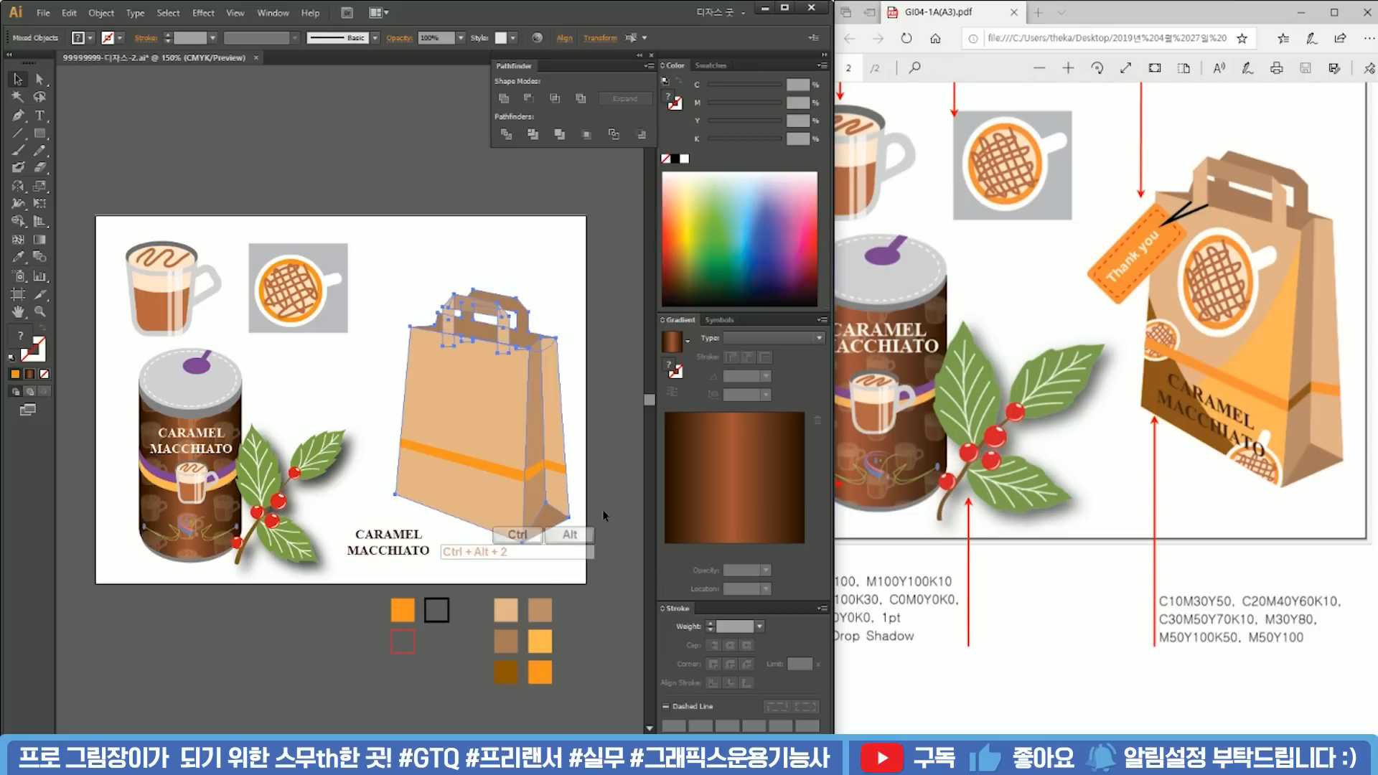
scroll(531, 478, "up", 5)
left_click(513, 413)
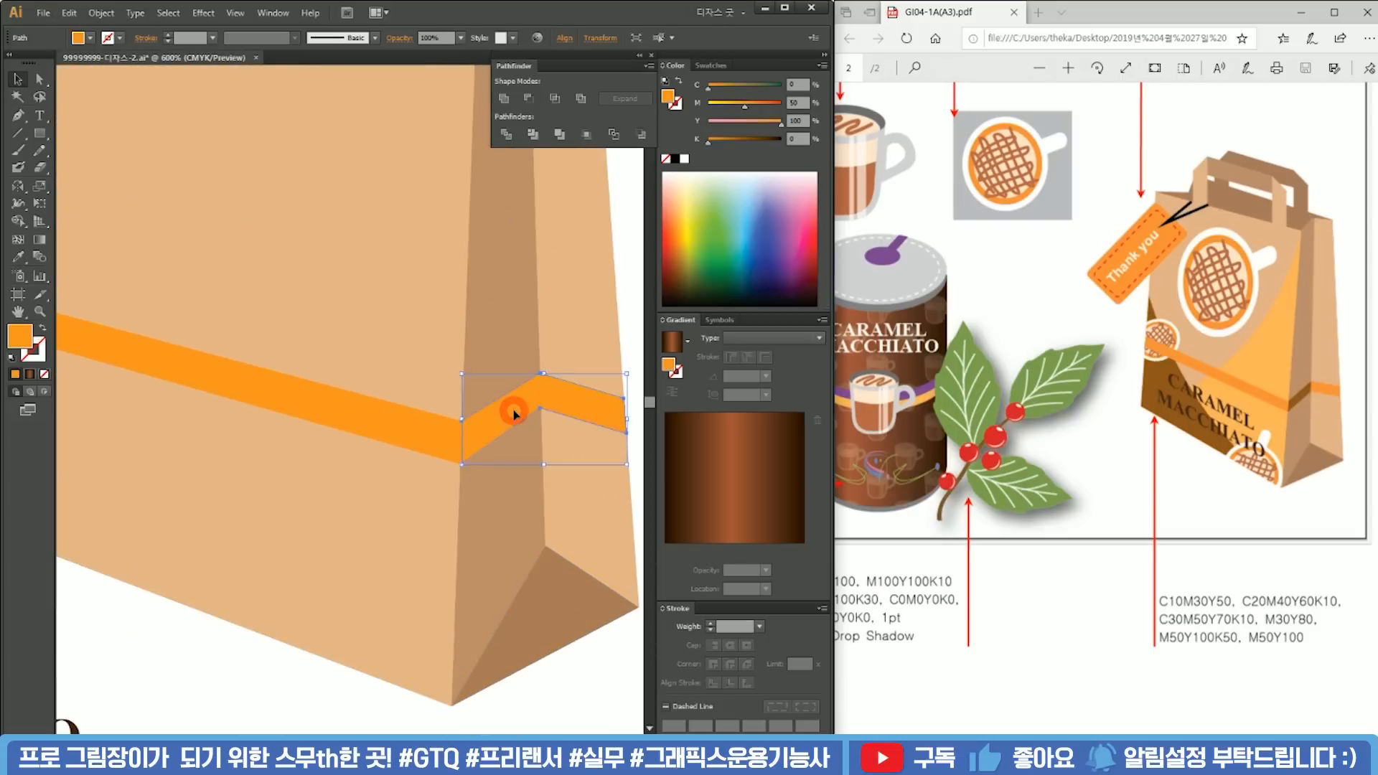
Step: Divide the side band along the side panel's fold with a straight cutting line, and ungroup the pieces
key("ctrl+shift+a")
key("p")
left_click(539, 350)
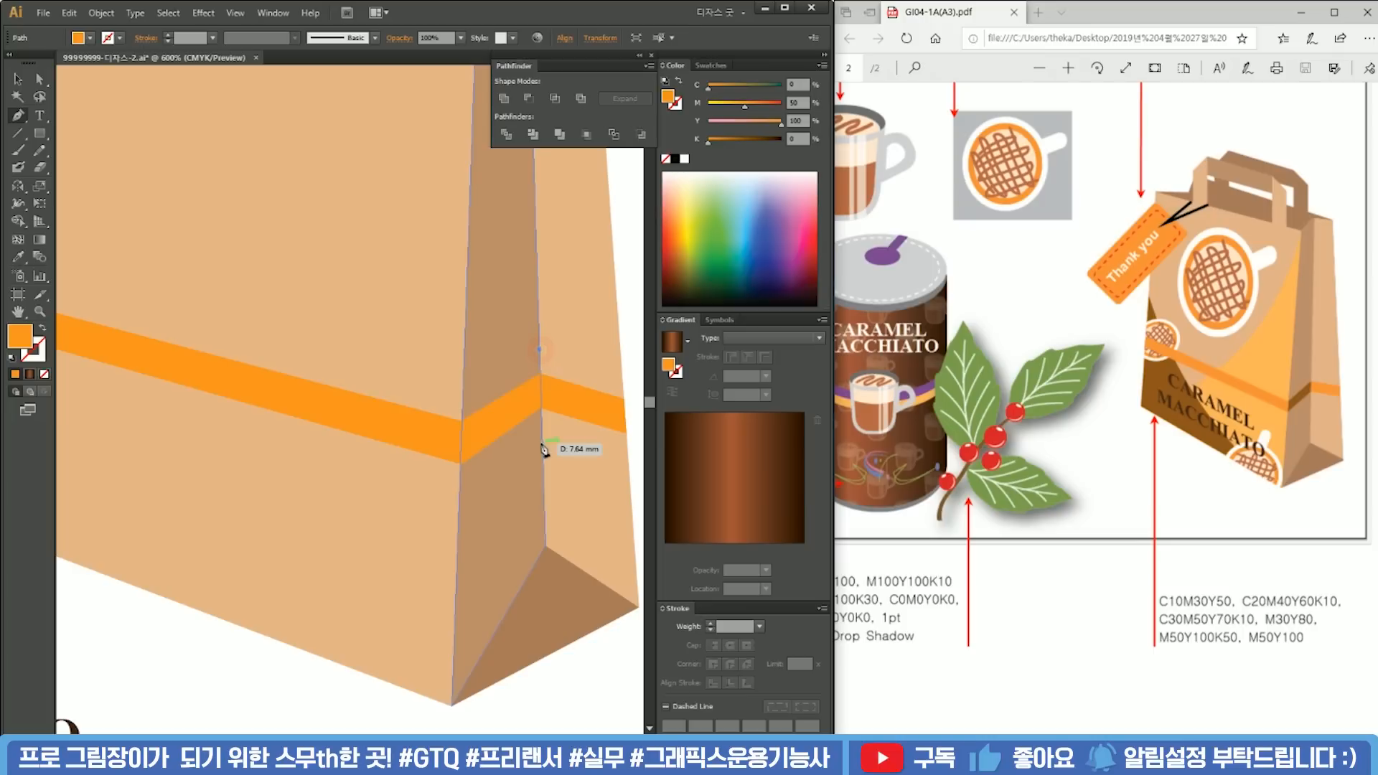
left_click(543, 449)
key("v")
left_click(593, 400, "shift")
left_click(506, 134)
right_click(590, 417)
left_click(630, 500)
left_click(596, 658)
Step: Fill the side band's inner segment with the dark brown sample colour (M50 Y100 K50)
left_click(521, 418)
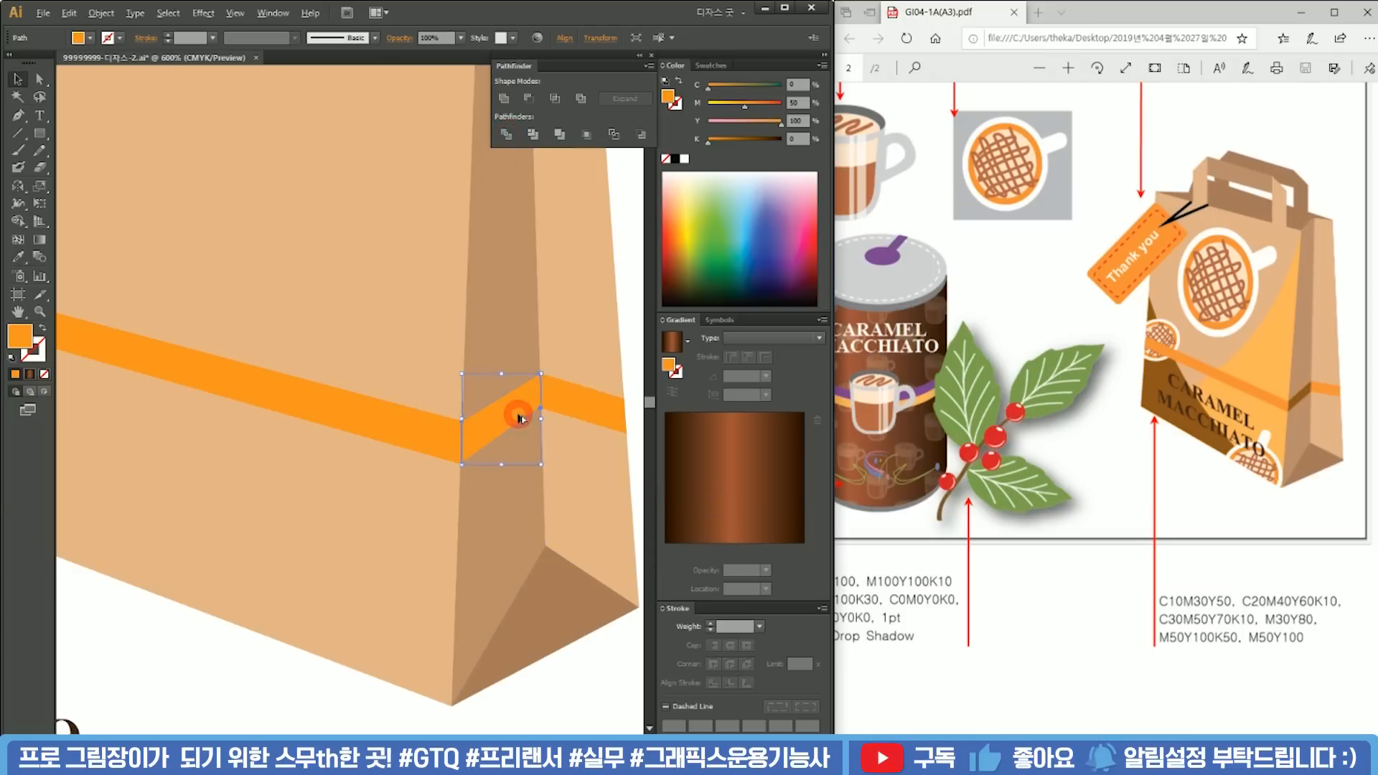
scroll(520, 418, "down", 4, "alt")
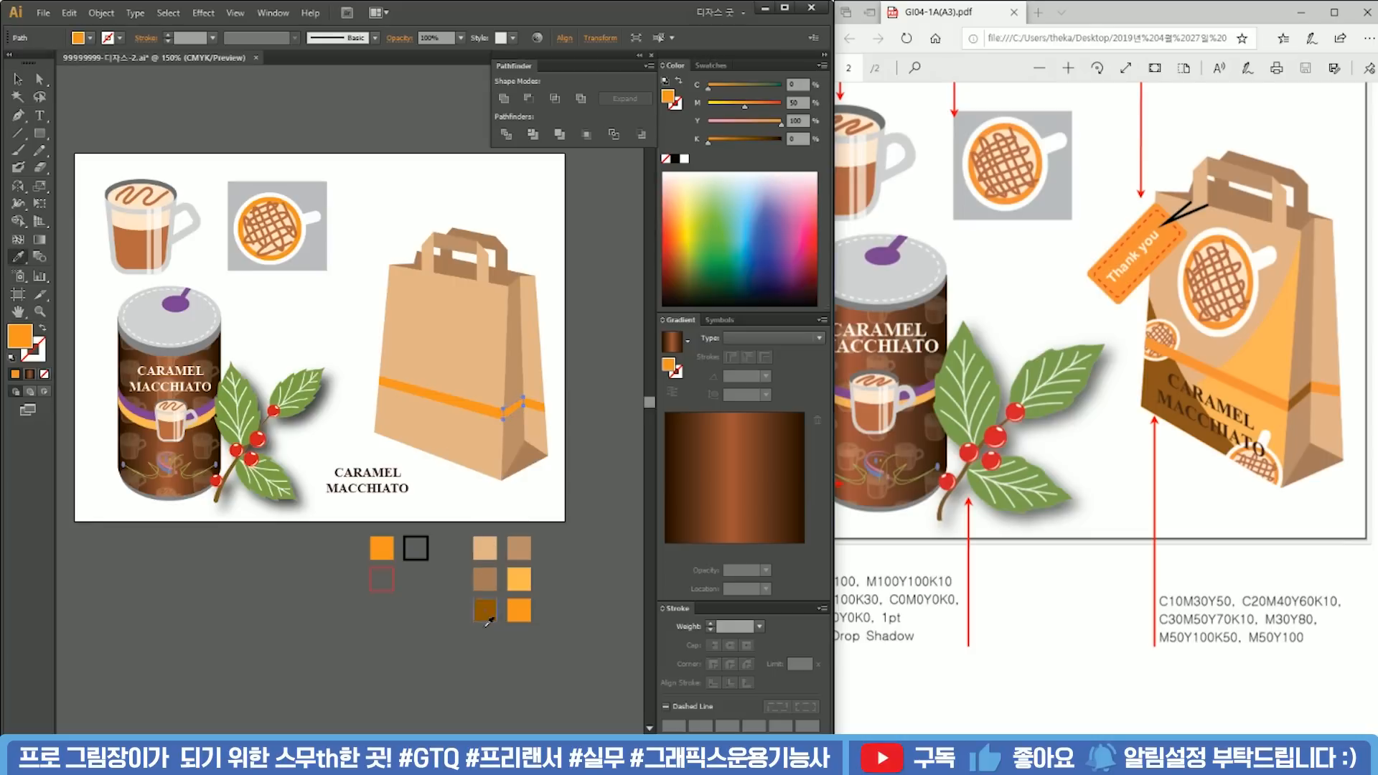
left_click(487, 619)
key("v")
left_click(554, 467)
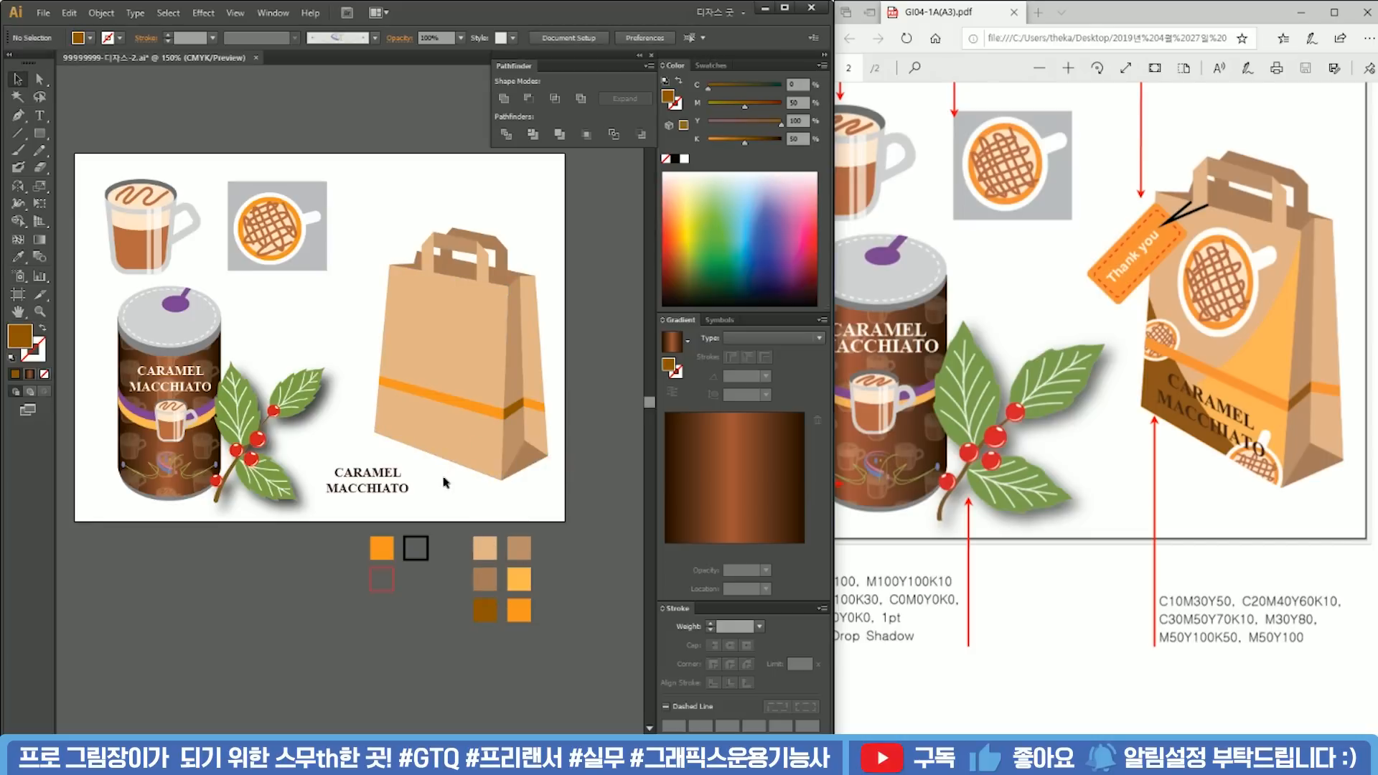
Step: Draw a curve across the bag's front panel from its left edge down to beyond the lower-right edge
scroll(424, 459, "up", 1, "alt")
left_click(422, 358)
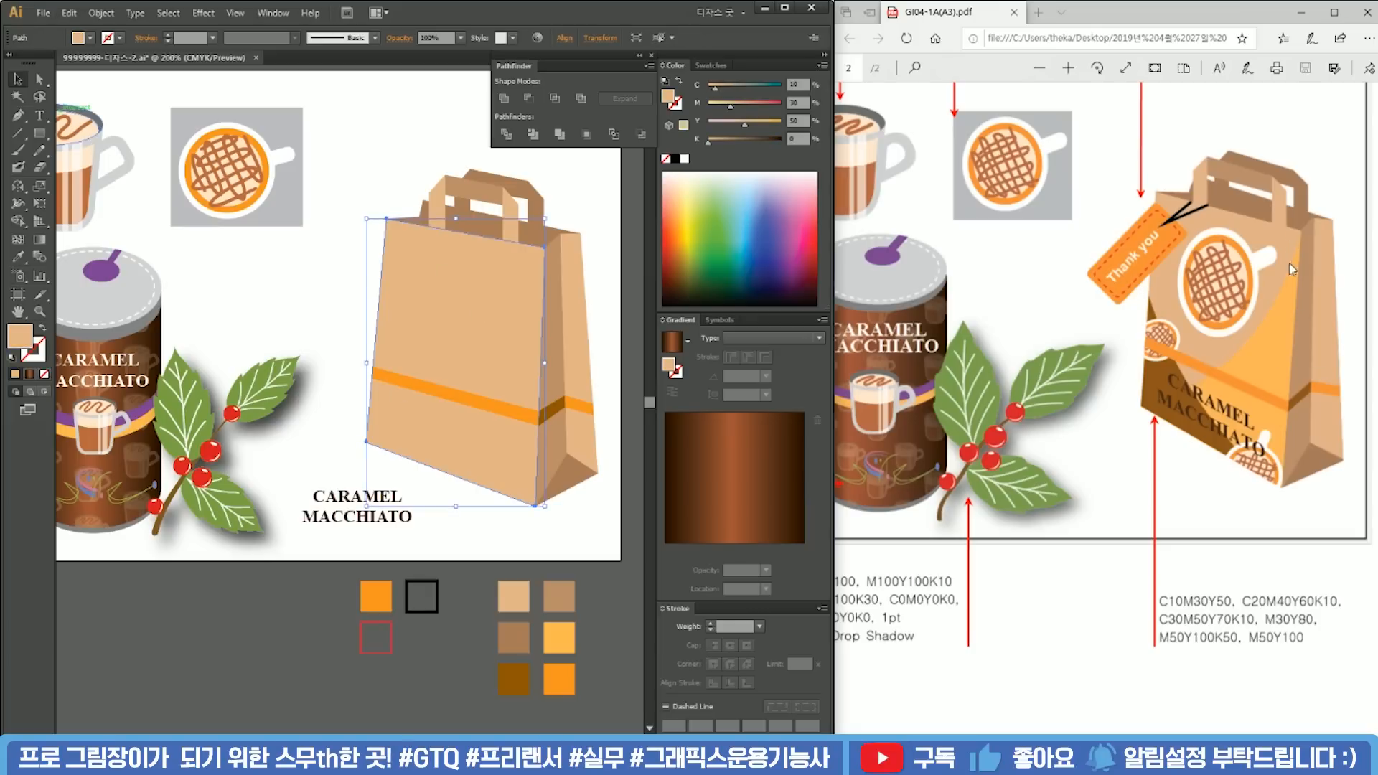
key("p")
left_click(367, 292)
scroll(563, 497, "right", 2)
left_click_drag(460, 491, 606, 523)
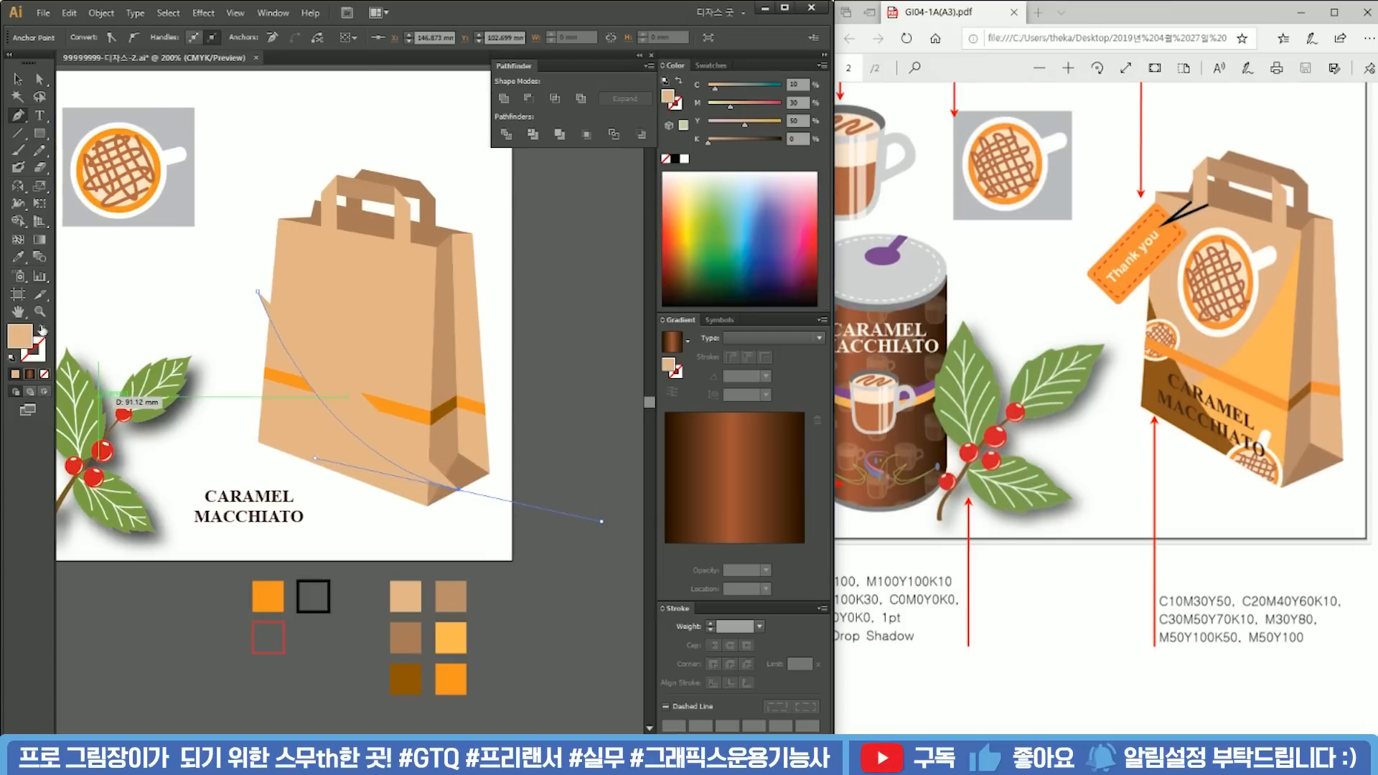
Step: Give the curve no fill and a white 1 pt stroke
left_click(43, 326)
left_click_drag(300, 406, 351, 402)
key("i")
left_click(252, 310)
left_click(43, 328)
key("v")
left_click(439, 531)
Step: Draw a second curve from the front panel's top-right corner down past its lower-left edge, crossing the first curve
key("p")
left_click(486, 240)
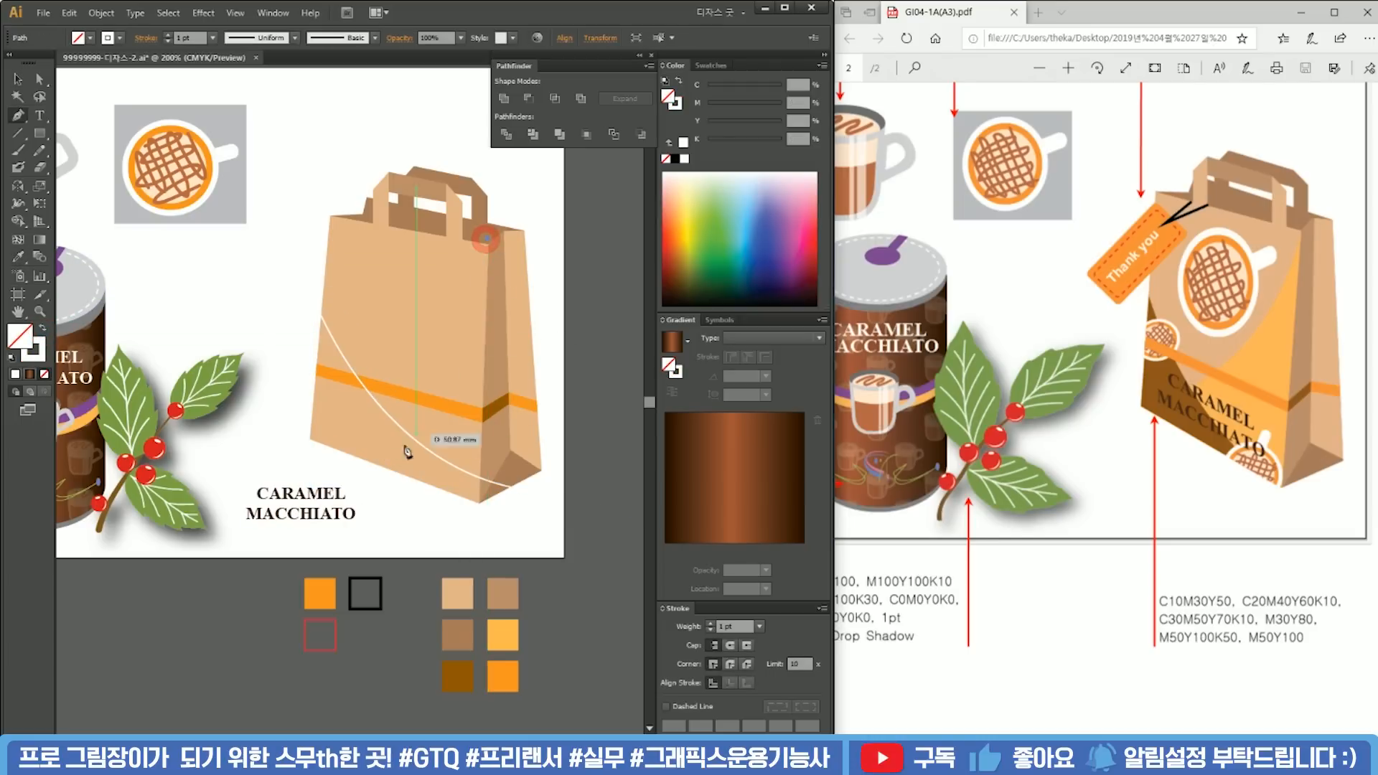
left_click_drag(288, 433, 157, 411)
left_click_drag(332, 414, 441, 452)
left_click_drag(497, 493, 386, 483)
Step: Divide the front panel along both curves and ungroup the resulting pieces
left_click(430, 382)
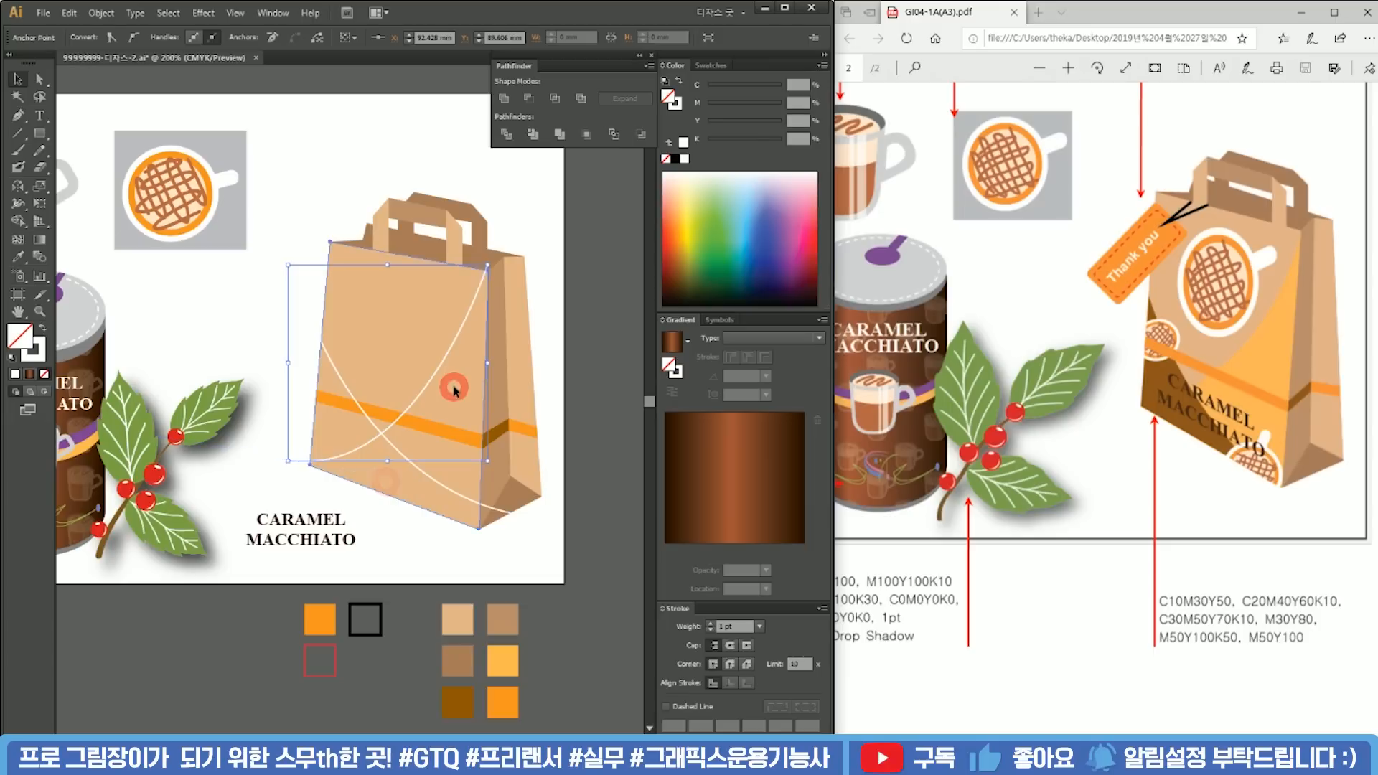
left_click(354, 395, "shift")
left_click(506, 134)
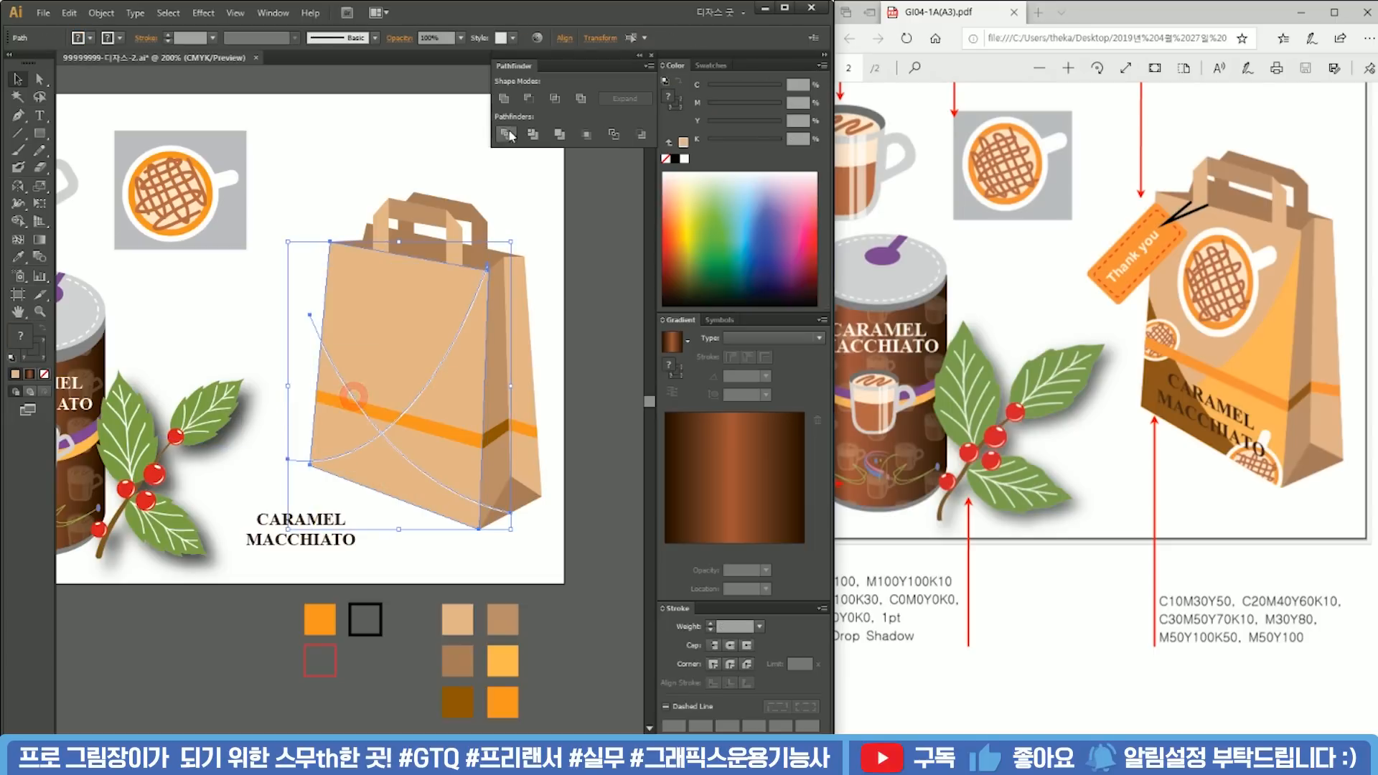
right_click(426, 346)
left_click(481, 429)
Step: Unite the two lower pieces of the front panel into one shape
left_click(330, 431)
left_click(431, 485, "shift")
left_click(504, 100)
Step: Fill the front panel's right-hand curved piece with the yellow-orange sample colour
left_click(447, 391)
left_click_drag(469, 476, 449, 394)
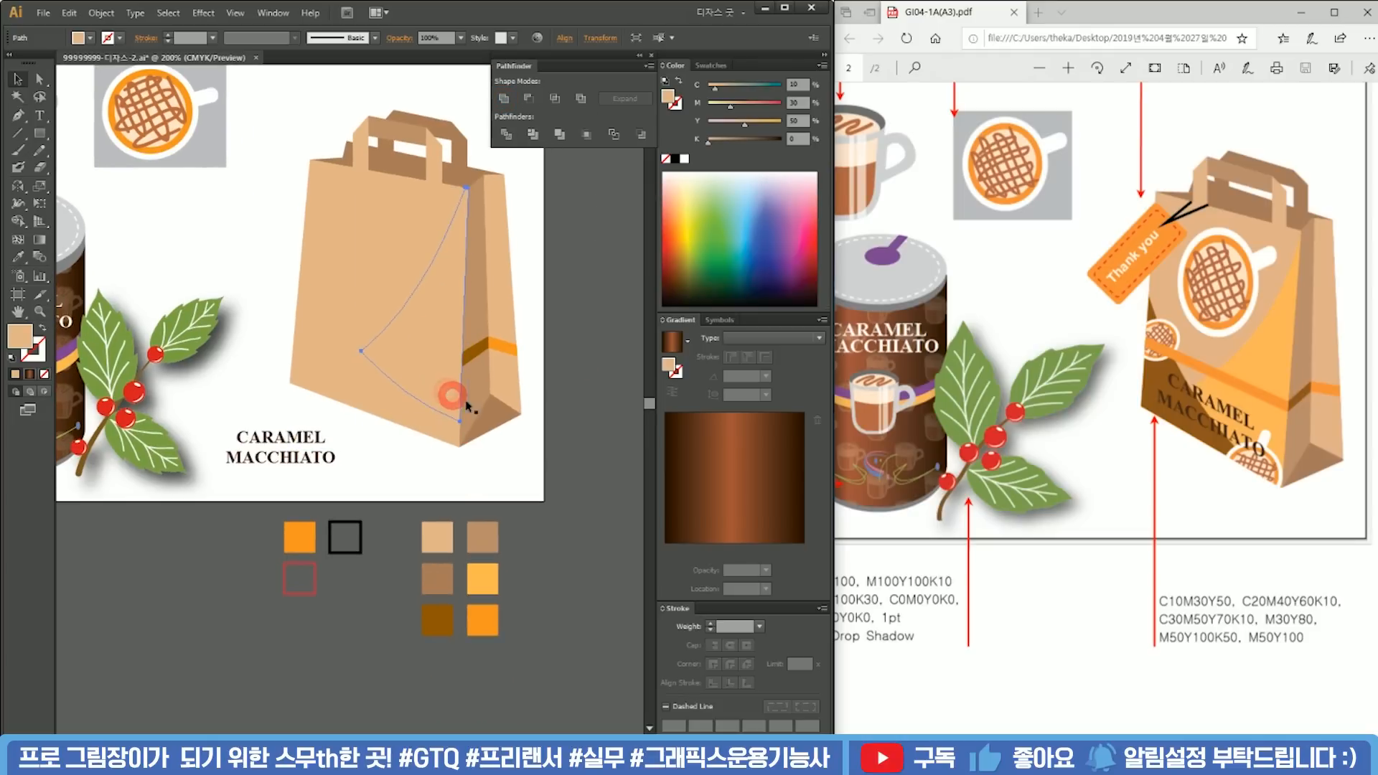
key("i")
left_click(481, 586)
key("v")
left_click(531, 495)
Step: Fill the front panel's lower curved piece with the dark brown sample colour (M50 Y100 K50)
left_click(345, 392)
key("i")
left_click(439, 619)
key("v")
left_click(523, 506)
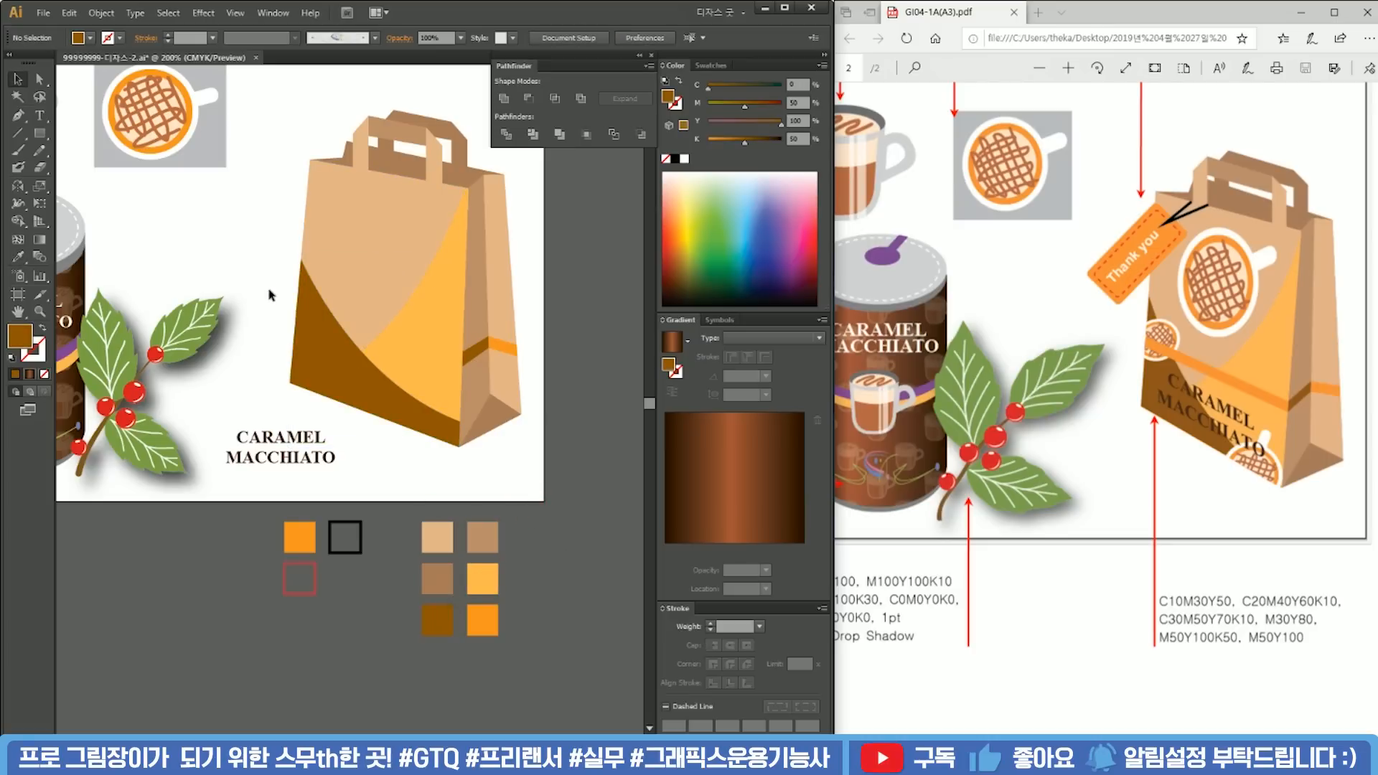
Step: Send the three front panel pieces backward behind the orange front band
left_click(407, 297)
left_click(343, 387, "shift")
left_click(419, 363, "shift")
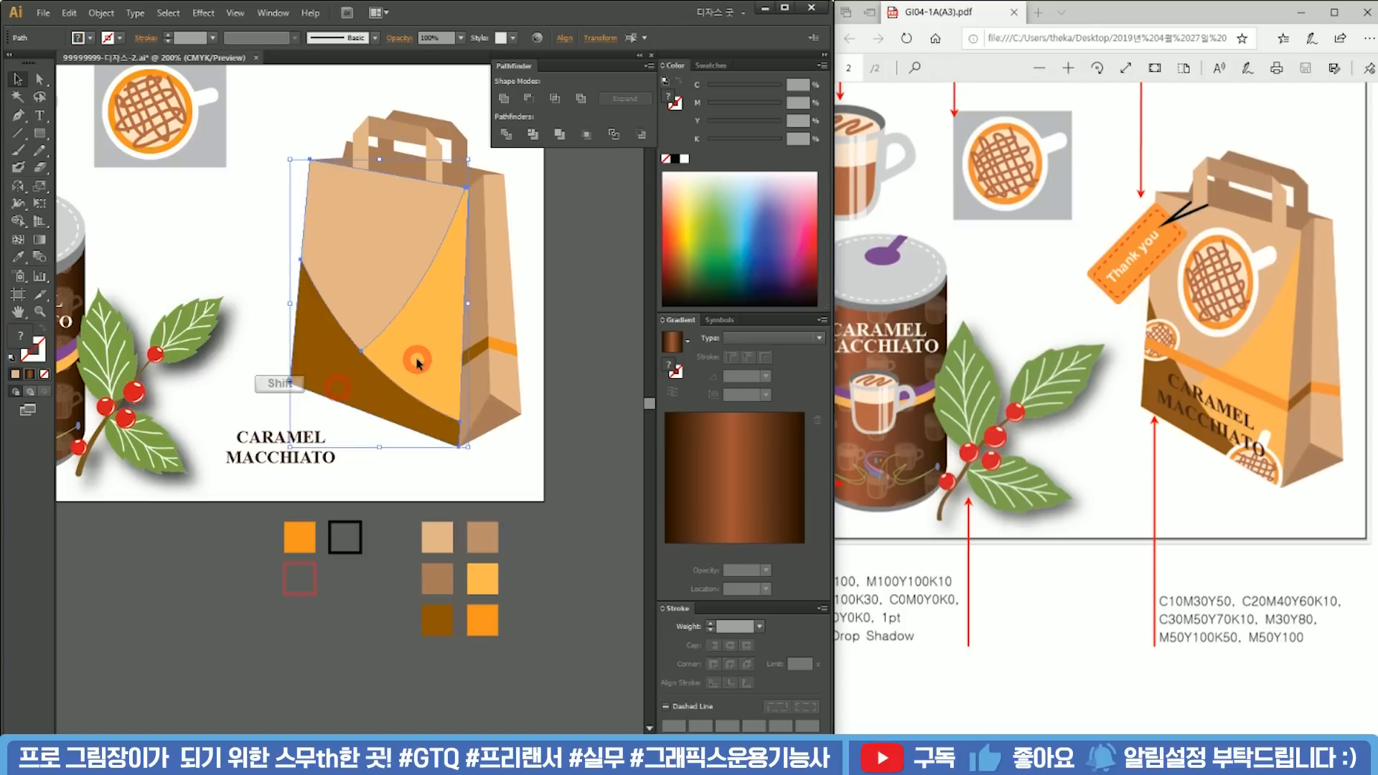
key("ctrl+bracketleft")
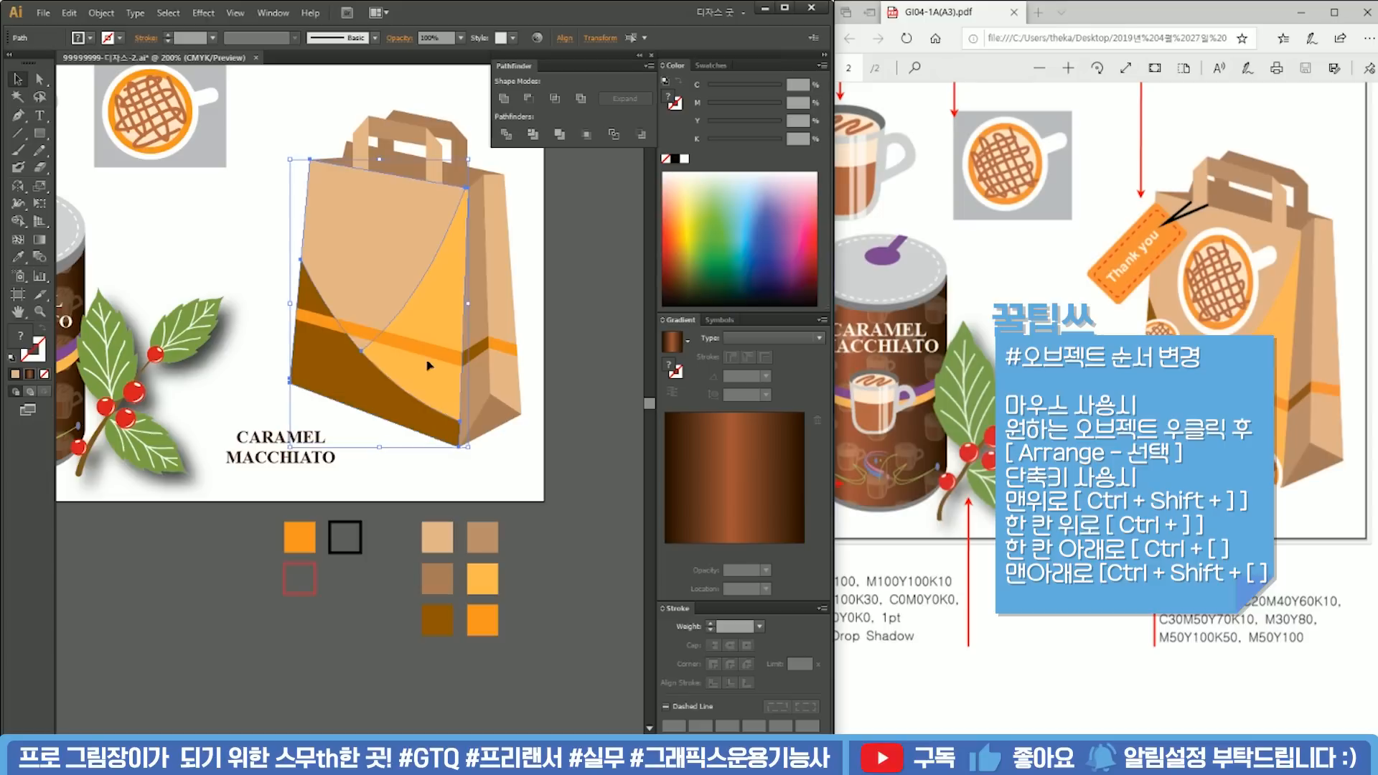
left_click(566, 409)
left_click_drag(501, 379, 555, 418)
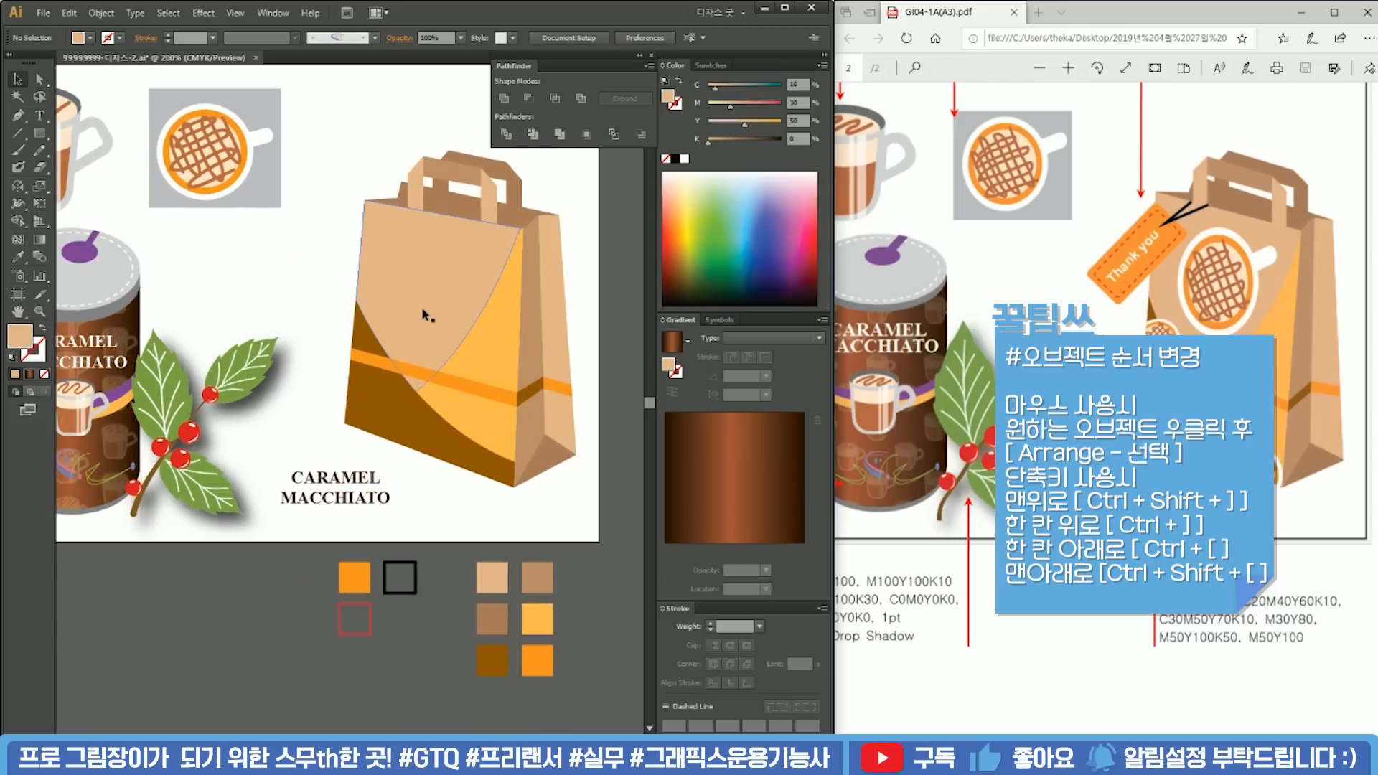
Step: Draw a V-shaped tag string with its point near the front panel's upper left and both ends at the handle's base
key("p")
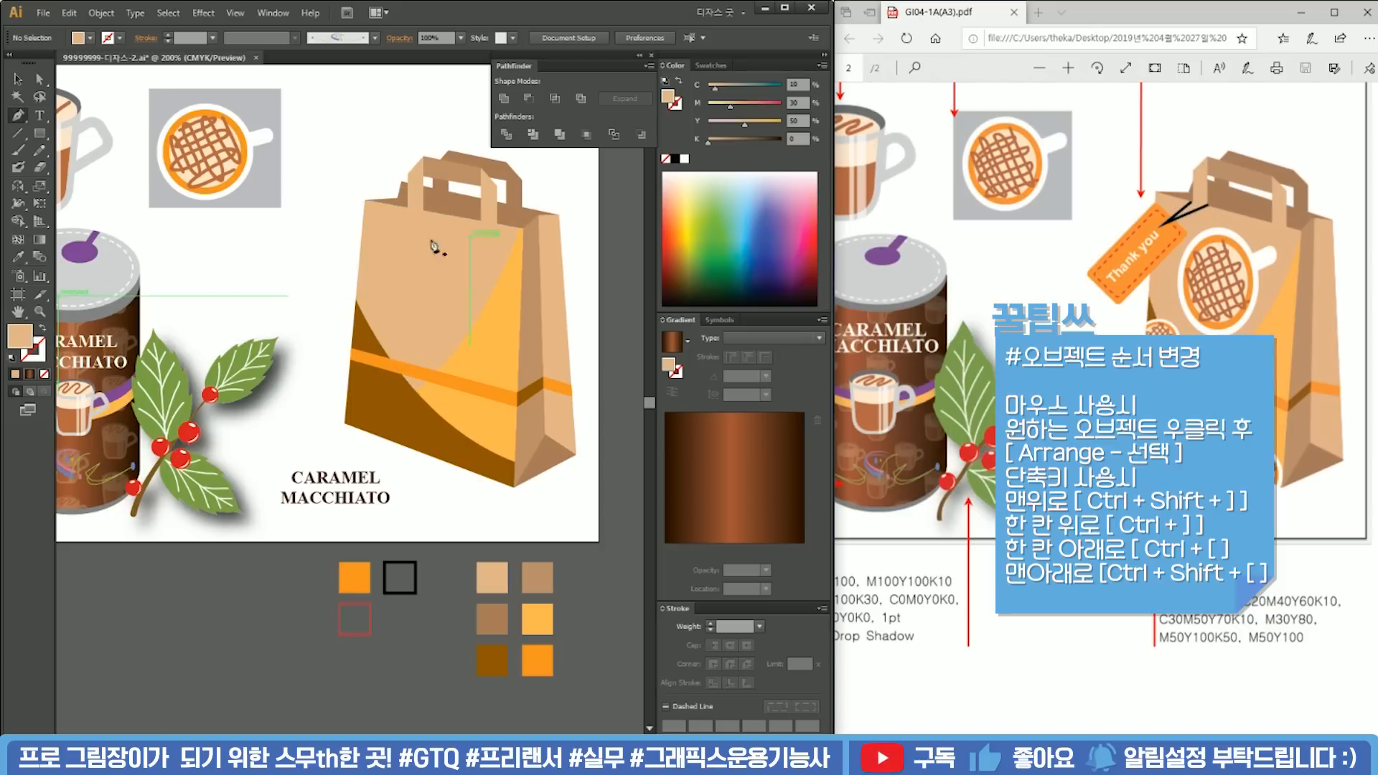
scroll(408, 198, "up", 3)
left_click_drag(423, 277, 425, 330)
left_click(406, 282)
left_click(318, 336)
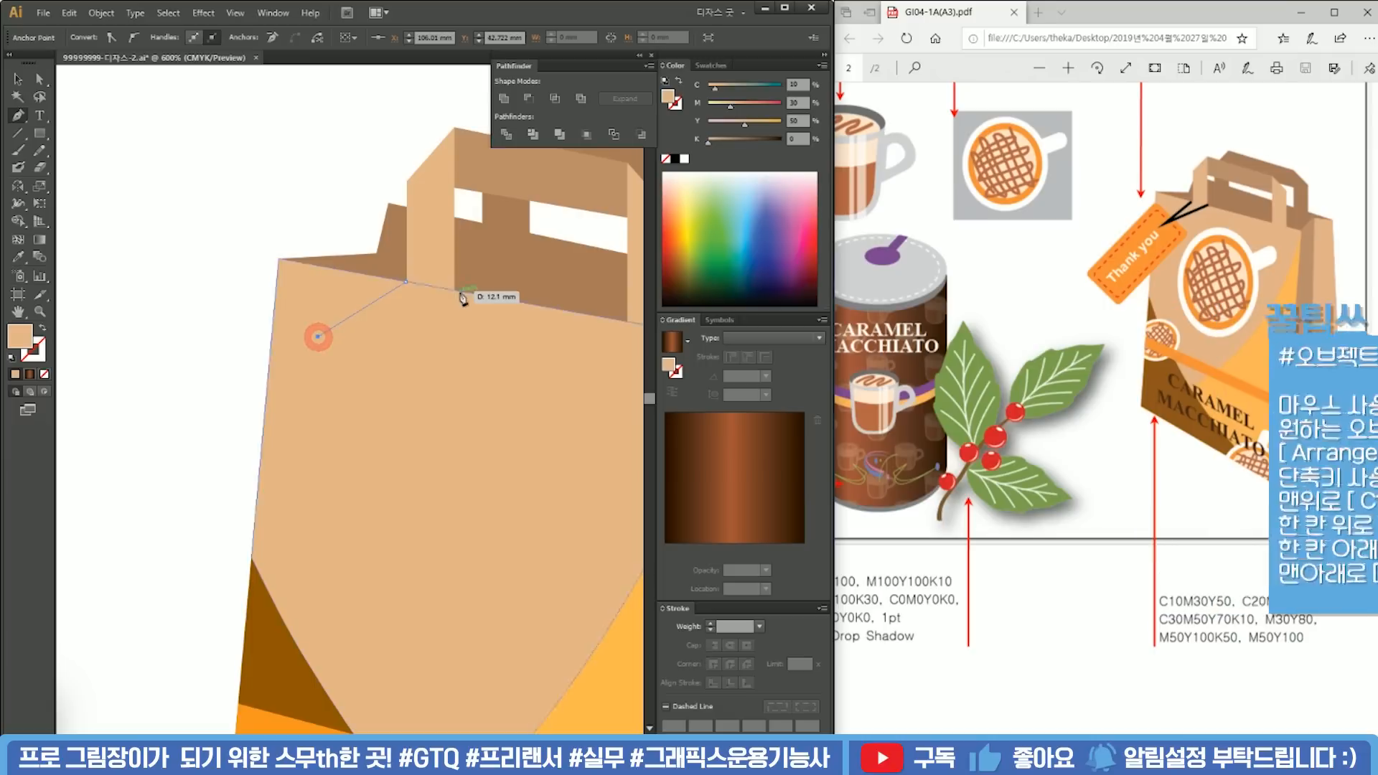
left_click(455, 291)
Step: Give the tag string no fill and a black 2 pt stroke by sampling the black outlined square
scroll(471, 310, "down", 3)
left_click_drag(490, 460, 485, 415)
key("i")
left_click(442, 610)
key("v")
left_click(494, 515)
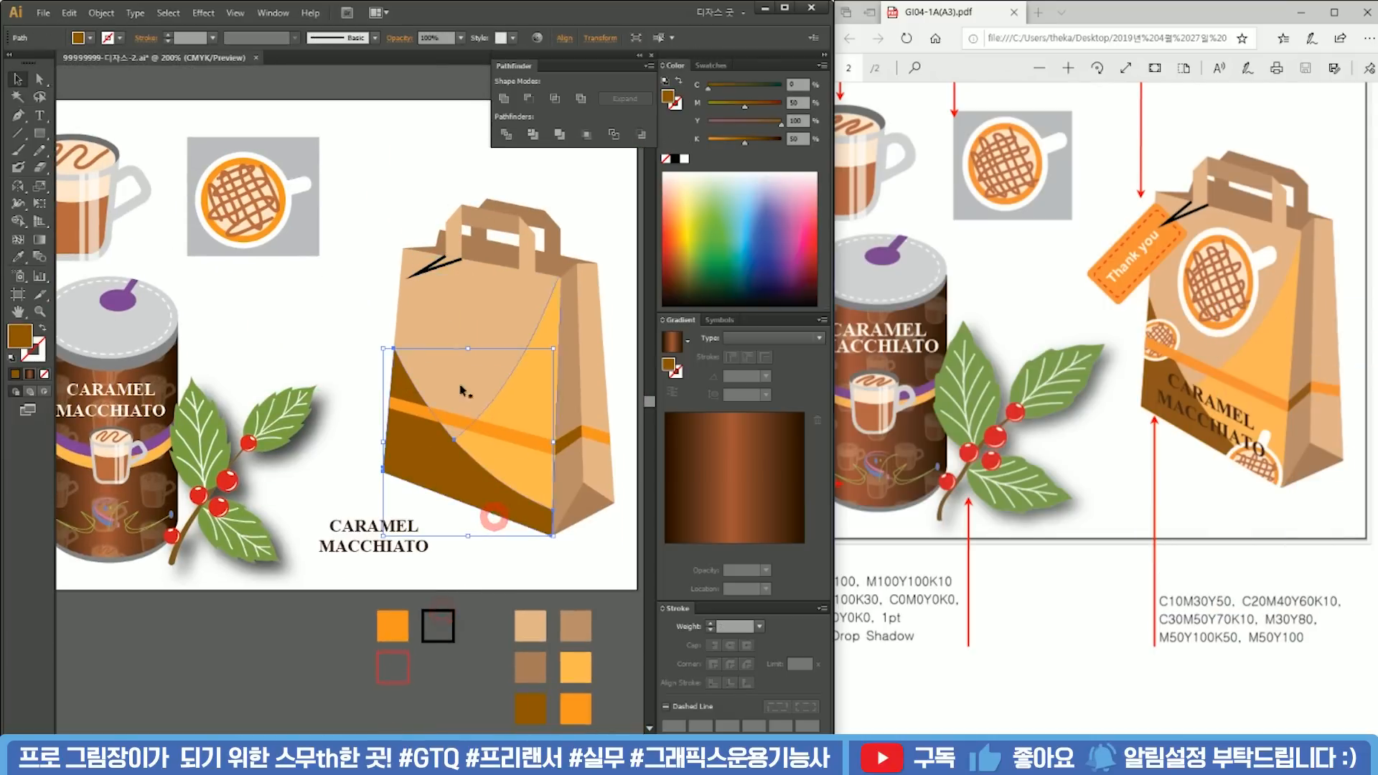
Step: Set the tag string's stroke to round caps and round corner joins
scroll(428, 265, "up", 3)
left_click(438, 280)
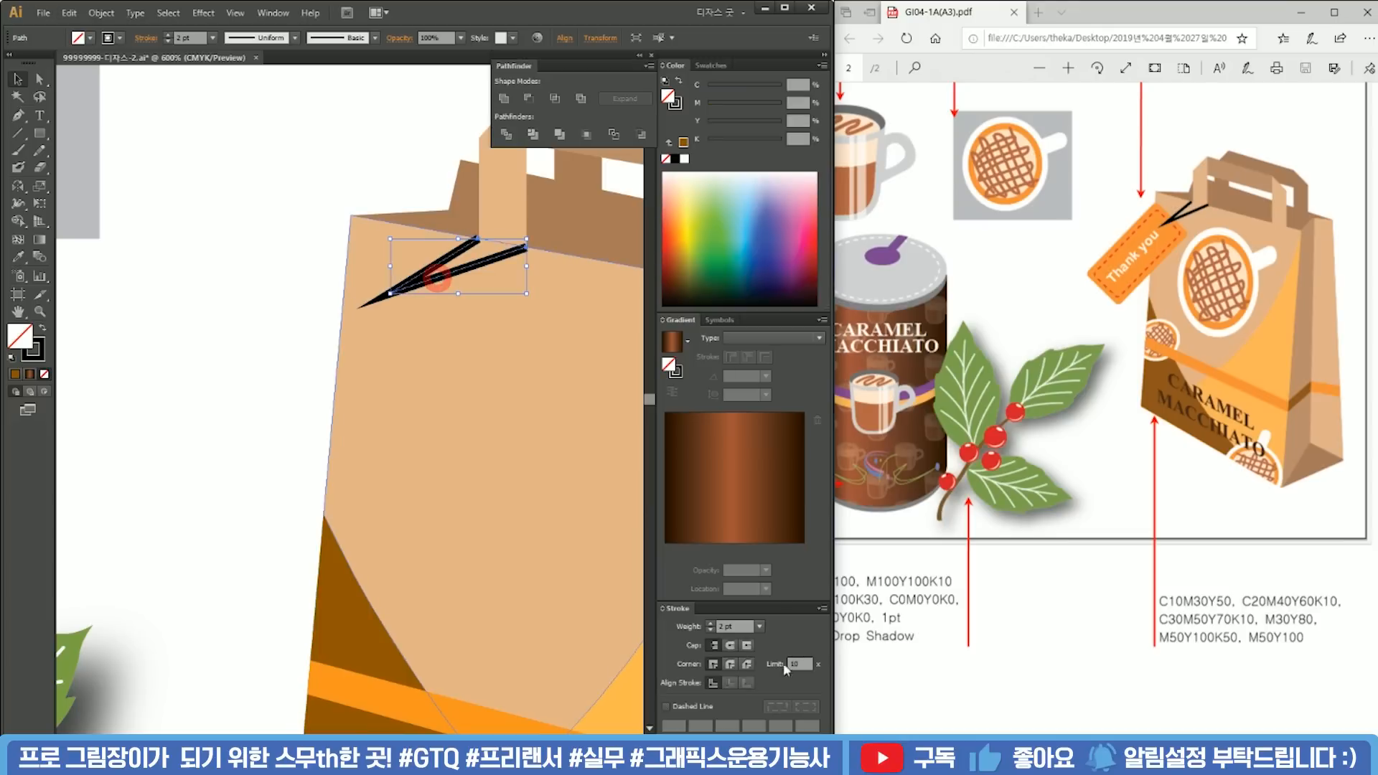
left_click(730, 645)
left_click(730, 664)
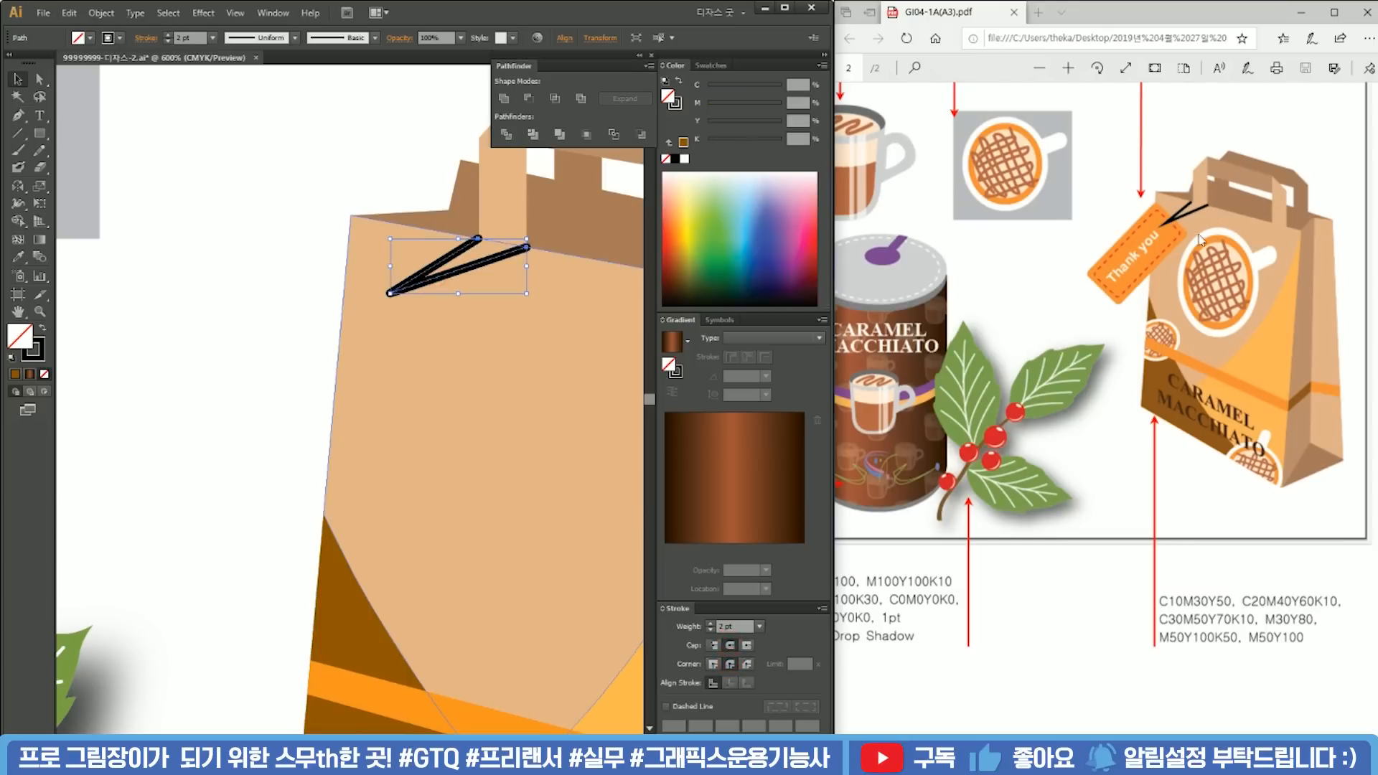
Step: Draw a wide rounded rectangle for the tag in the empty area between the coffee cup and the bag
left_click(261, 313)
left_click_drag(261, 312, 399, 381)
left_click(41, 134)
left_click_drag(60, 152, 156, 153)
left_click_drag(206, 446, 392, 449)
left_click_drag(247, 363, 537, 503)
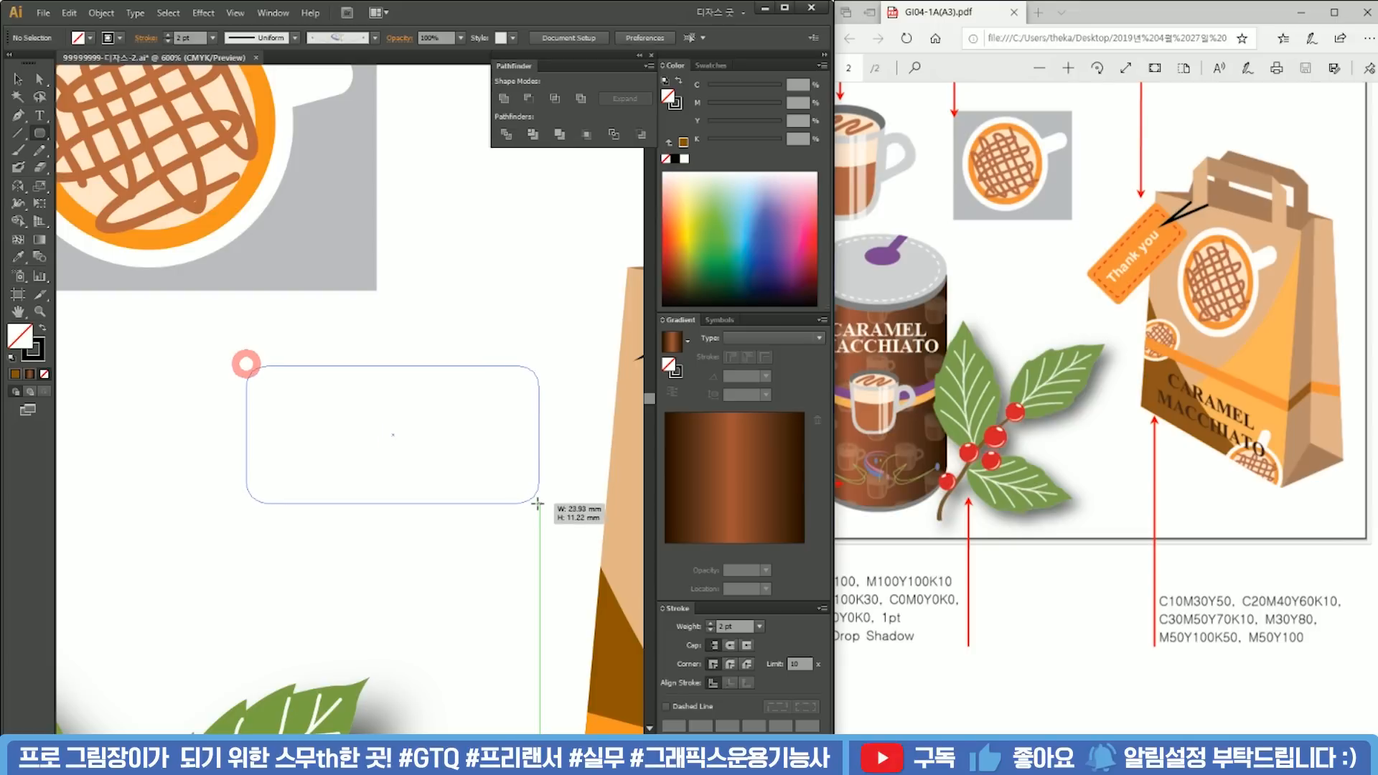
left_click_drag(537, 503, 562, 493)
key("v")
Step: Move the orange, black-outlined and red-outlined sample squares from below the artboard to just above the tag
scroll(538, 456, "down", 2)
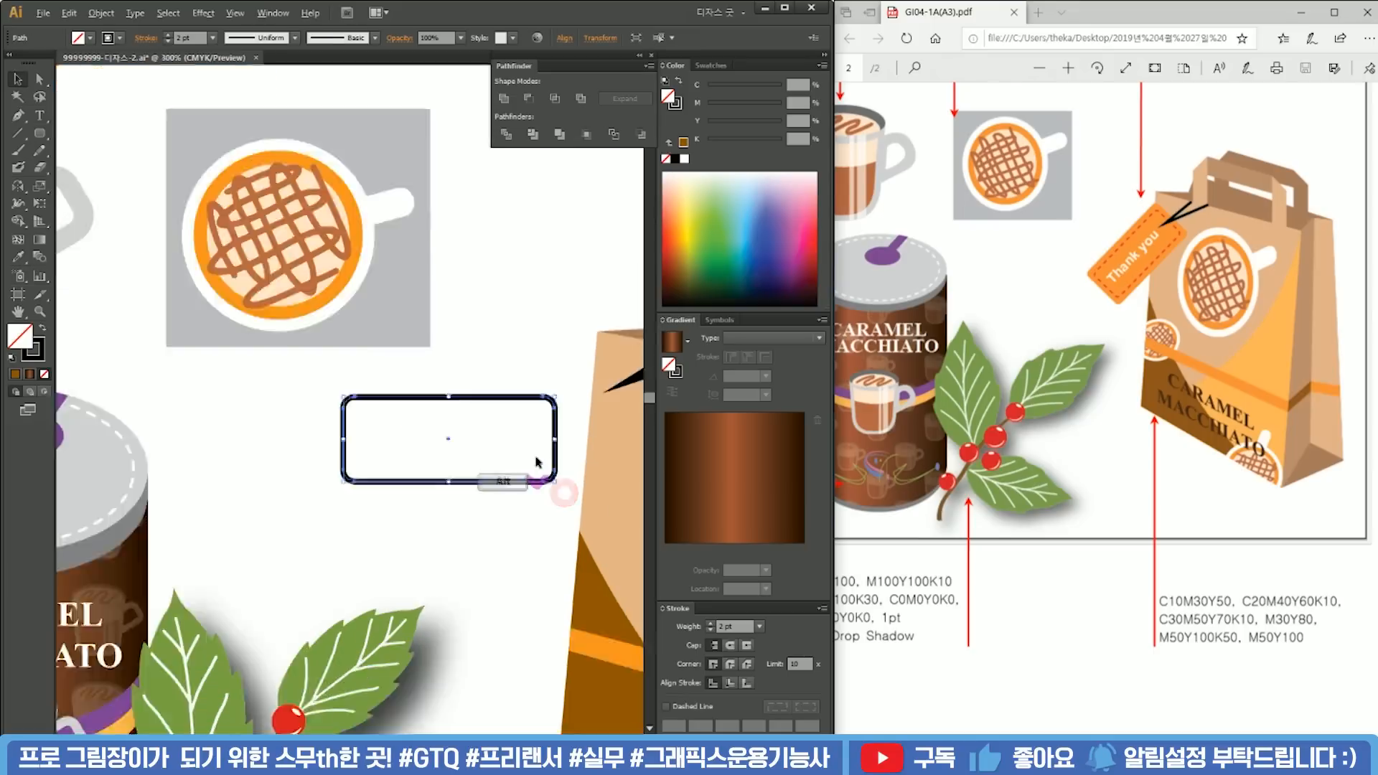
left_click_drag(526, 617, 435, 359)
scroll(437, 406, "down", 2)
left_click_drag(490, 588, 426, 217)
scroll(435, 234, "up", 2)
left_click_drag(438, 342, 426, 427)
Step: Fill the tag rectangle with the orange sample colour and remove its stroke
left_click(430, 437)
key("i")
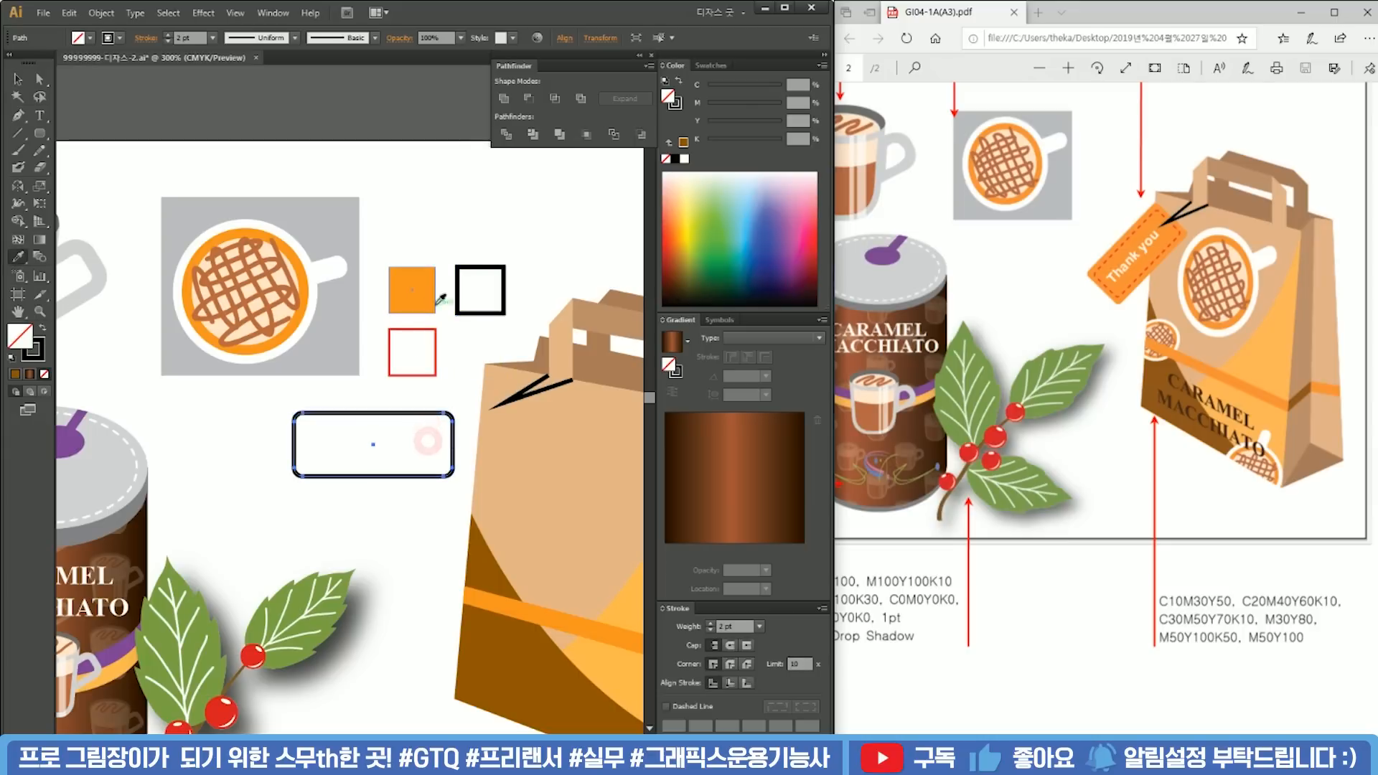
left_click(424, 299)
key("v")
left_click(451, 200)
Step: Create an inner copy of the tag outline with Offset Path at -1 mm
scroll(412, 408, "up", 1)
left_click(434, 452)
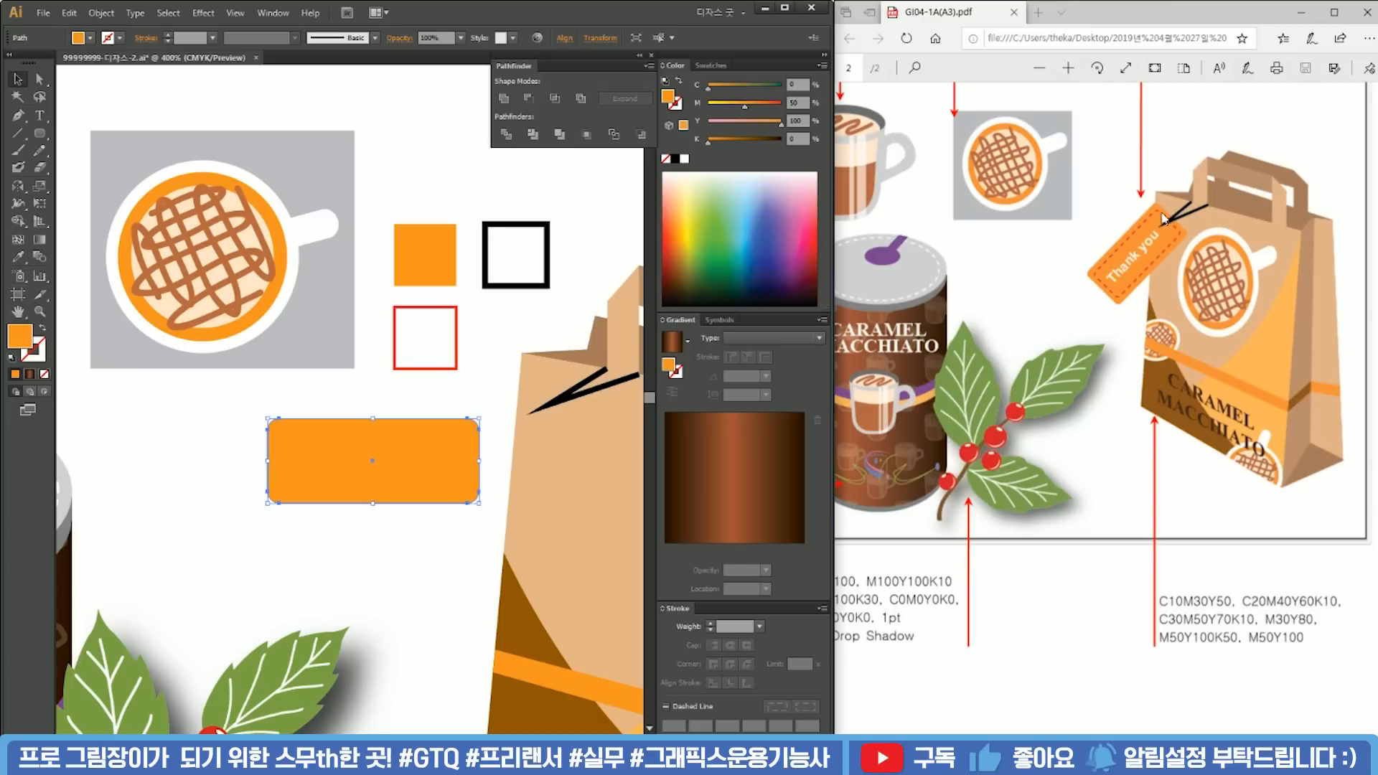
left_click(100, 13)
left_click(161, 302)
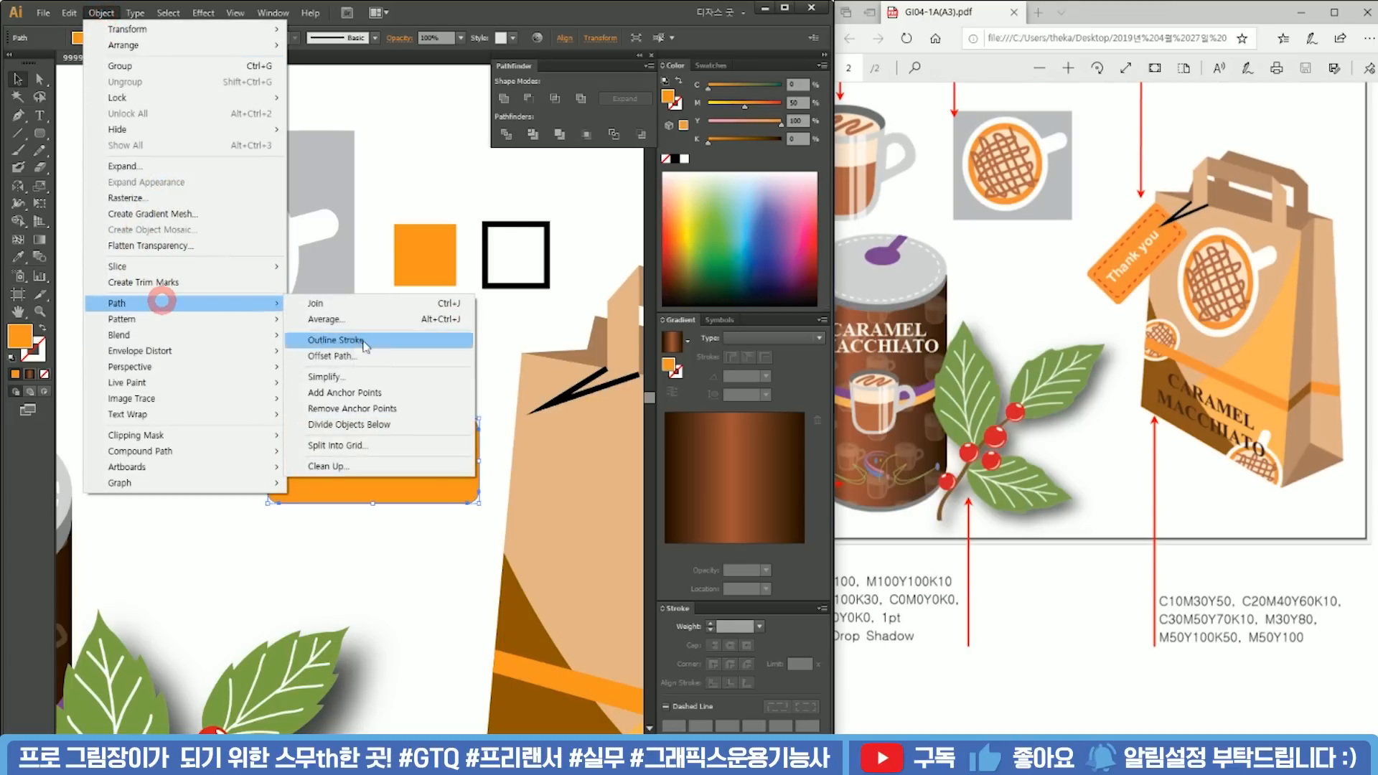
left_click(403, 363)
left_click(646, 307)
left_click(718, 227)
scroll(718, 227, "up", 2)
left_click(711, 307)
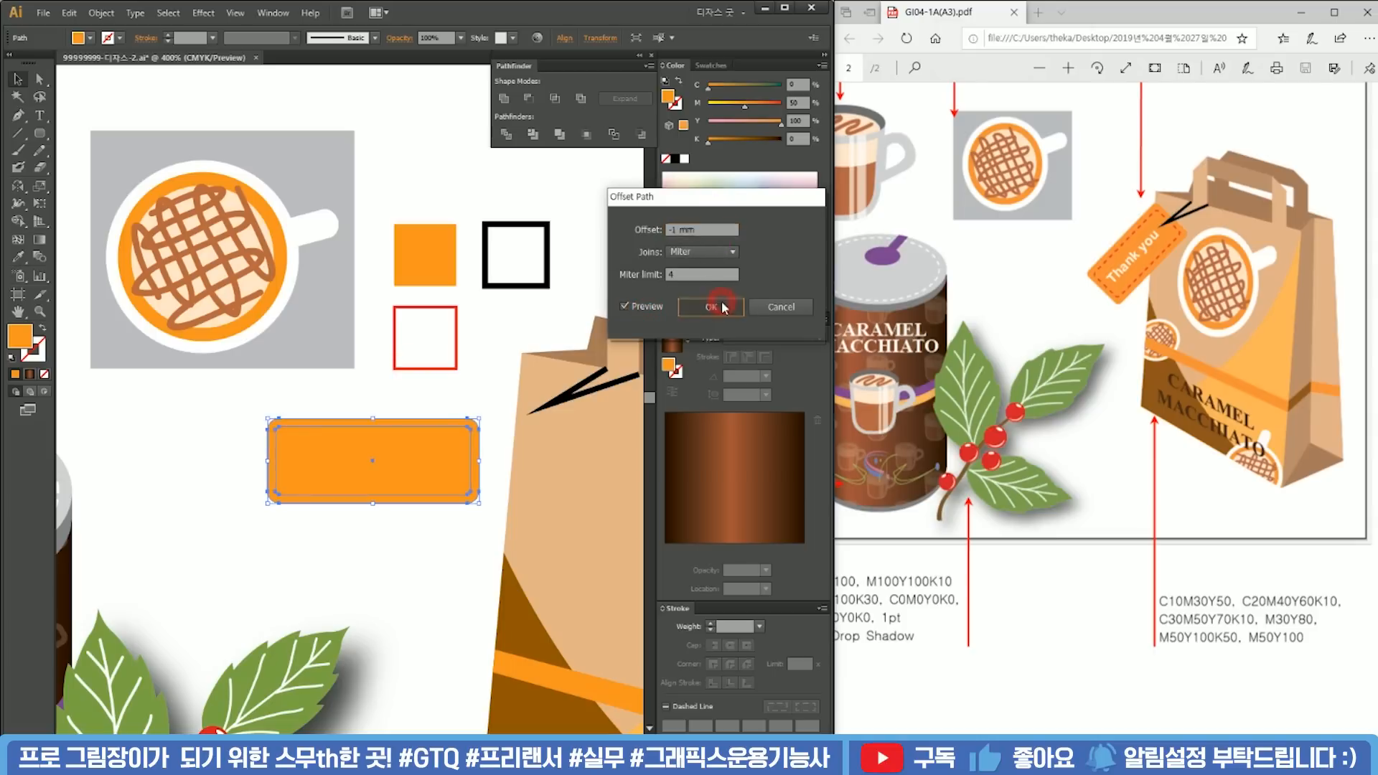
Step: Give the tag's inner outline a red 1 pt dashed stroke with 2 pt dashes, round caps and round joins, without fill
left_click(445, 308)
key("v")
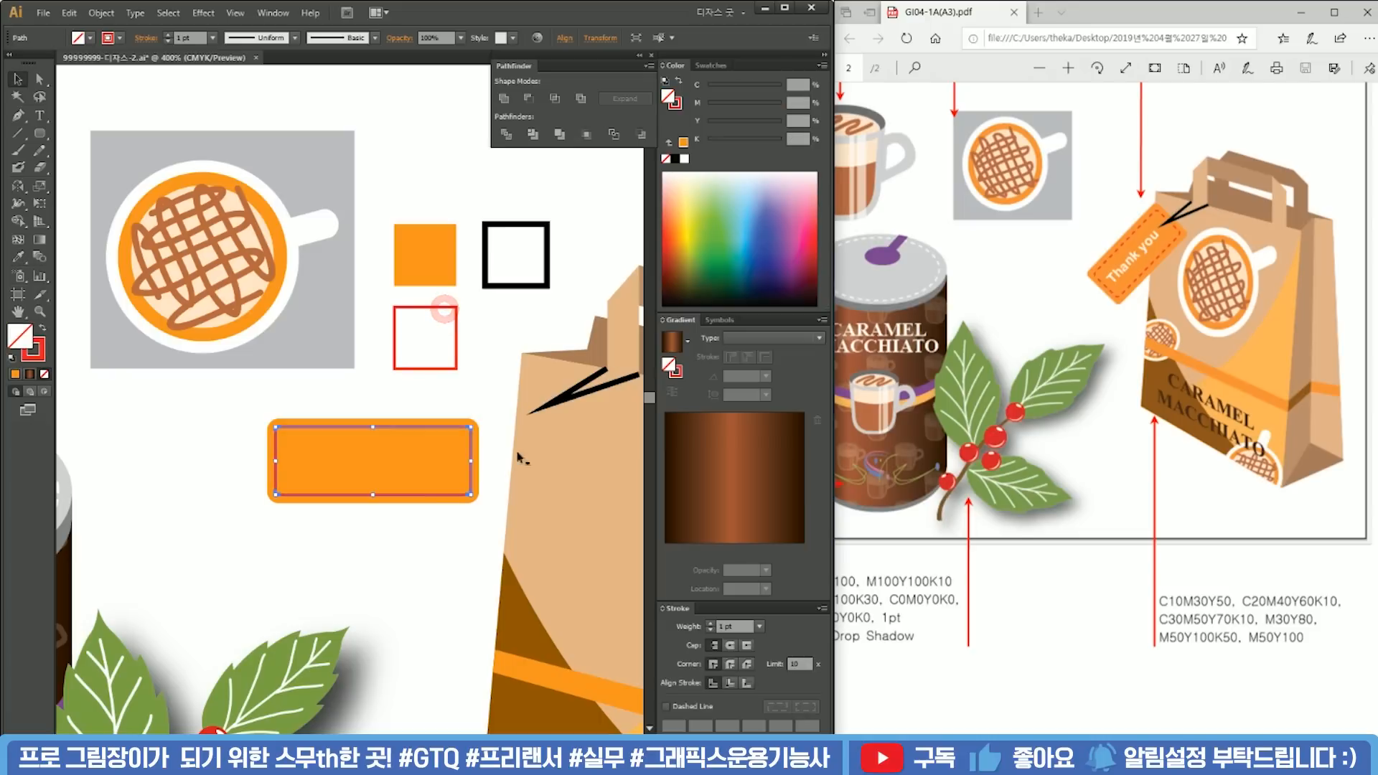
left_click(692, 707)
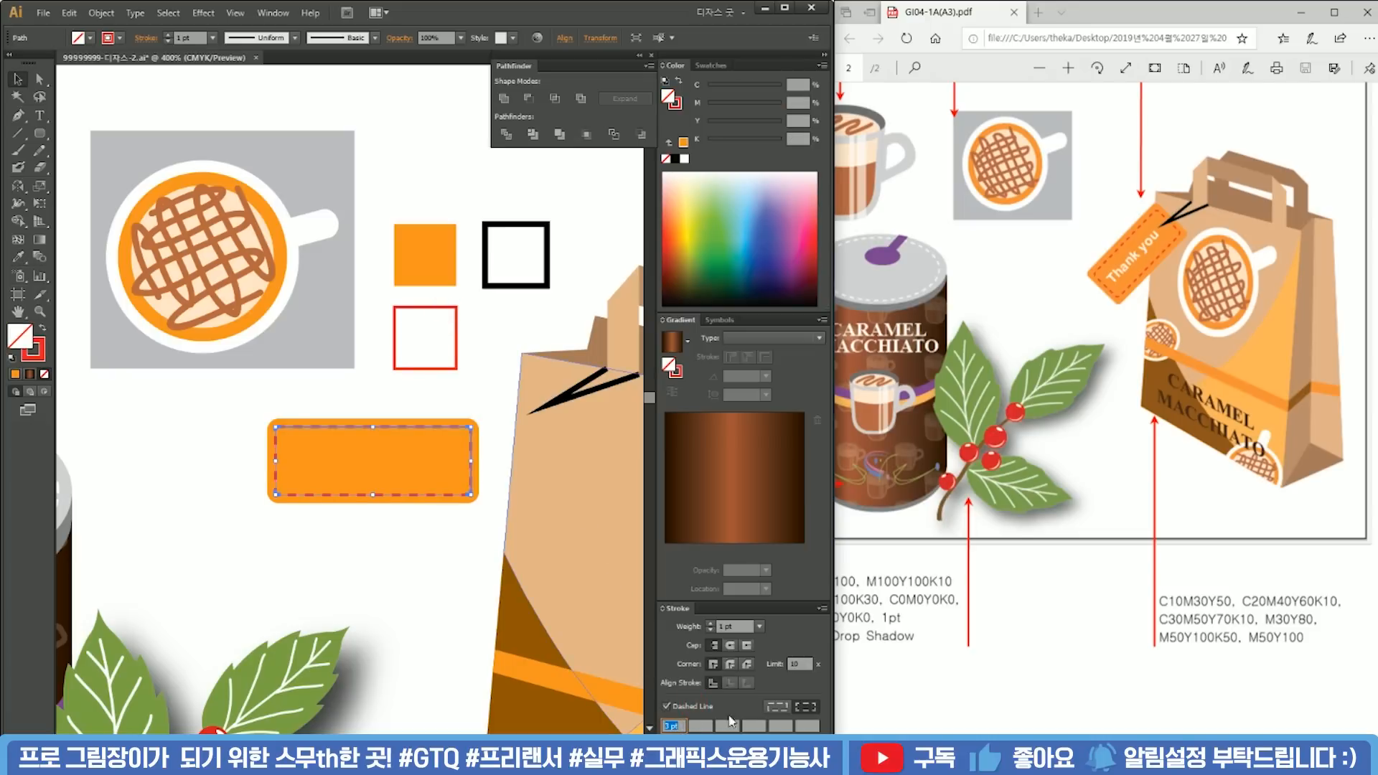
left_click(731, 668)
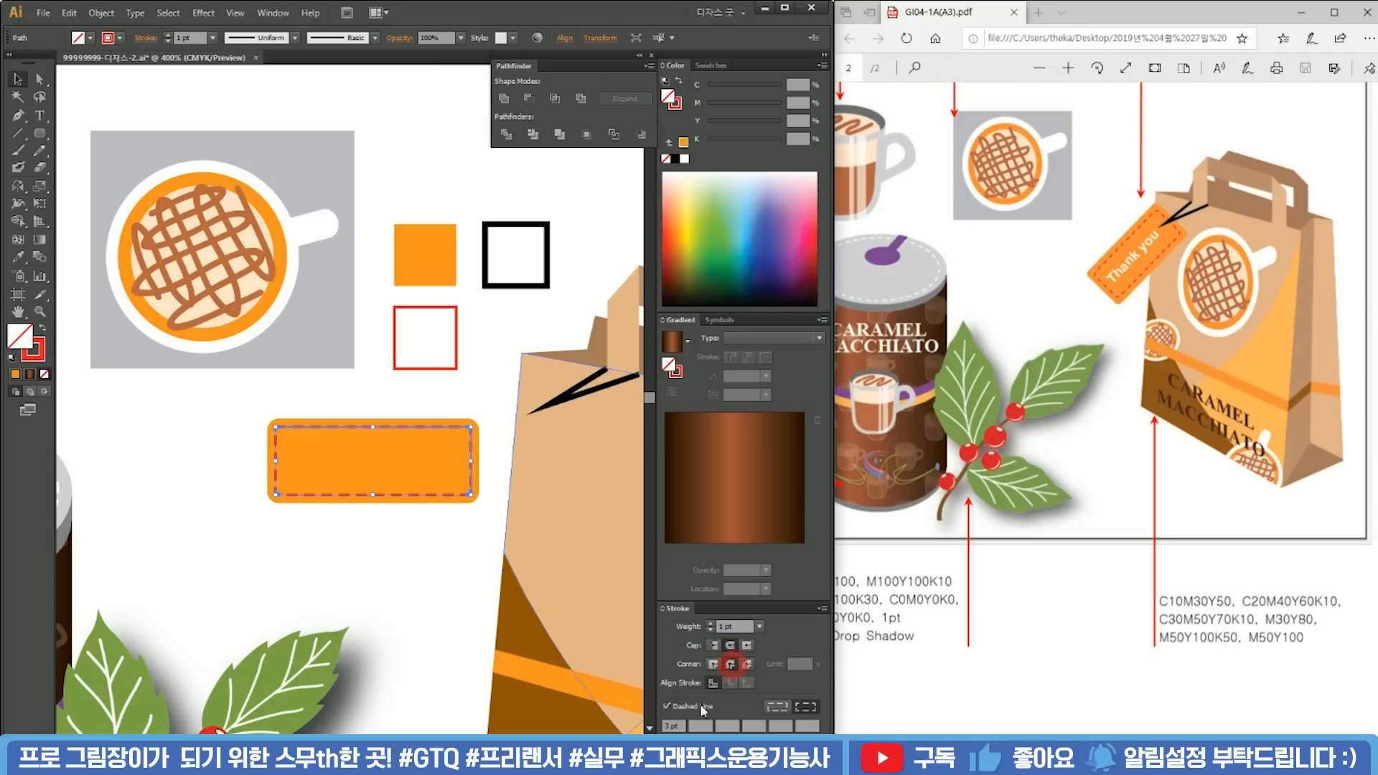
type("2")
left_click(392, 567)
left_click(444, 428)
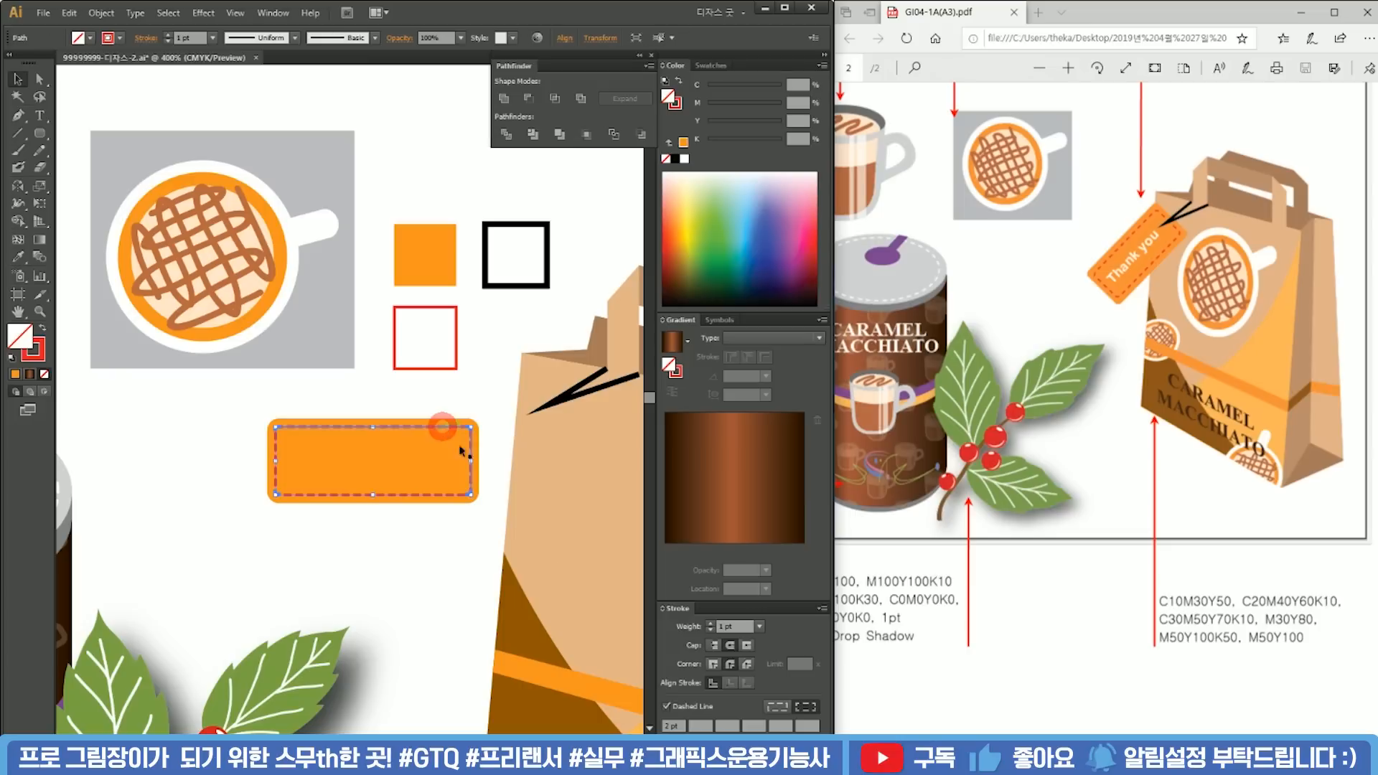
left_click(410, 580)
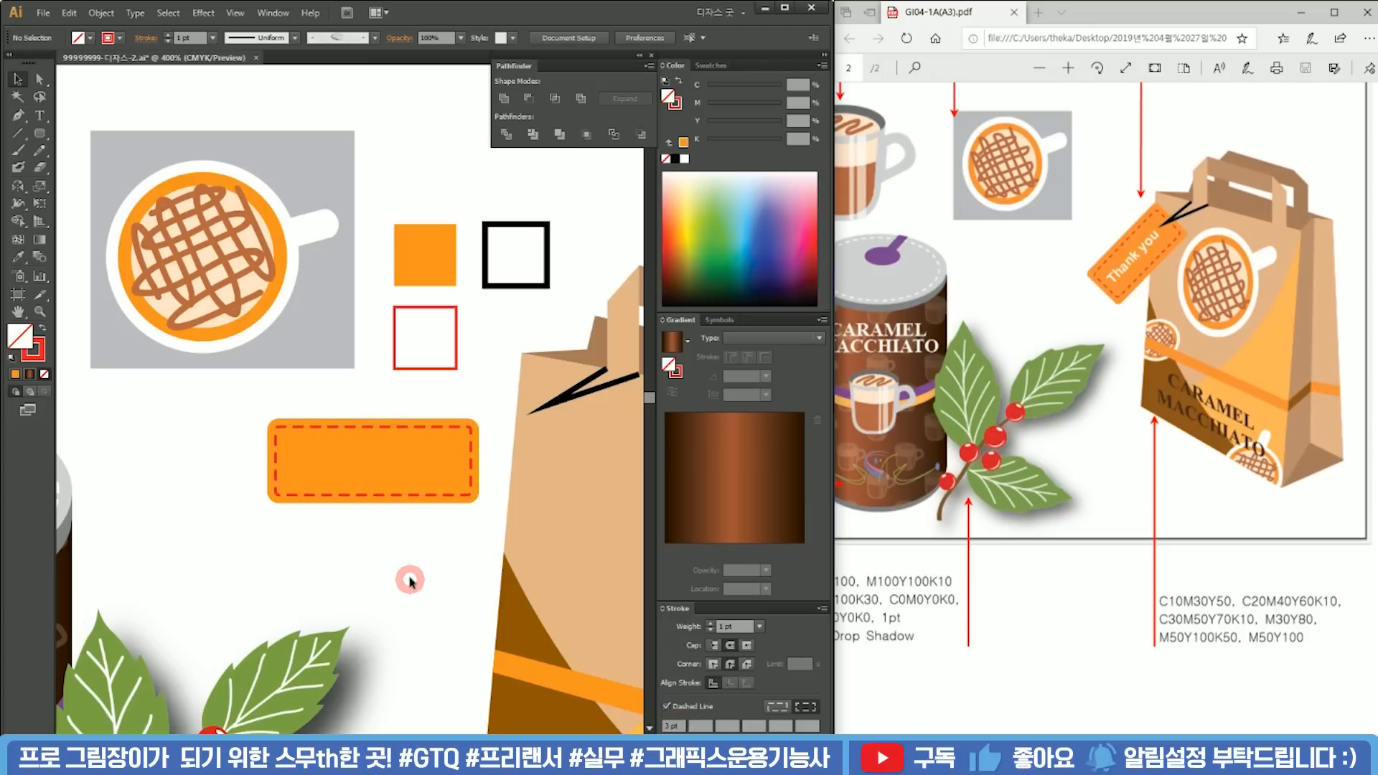
Step: Add the text "Thank you" on the blank area below the orange tag
left_click_drag(396, 556, 422, 519)
key("t")
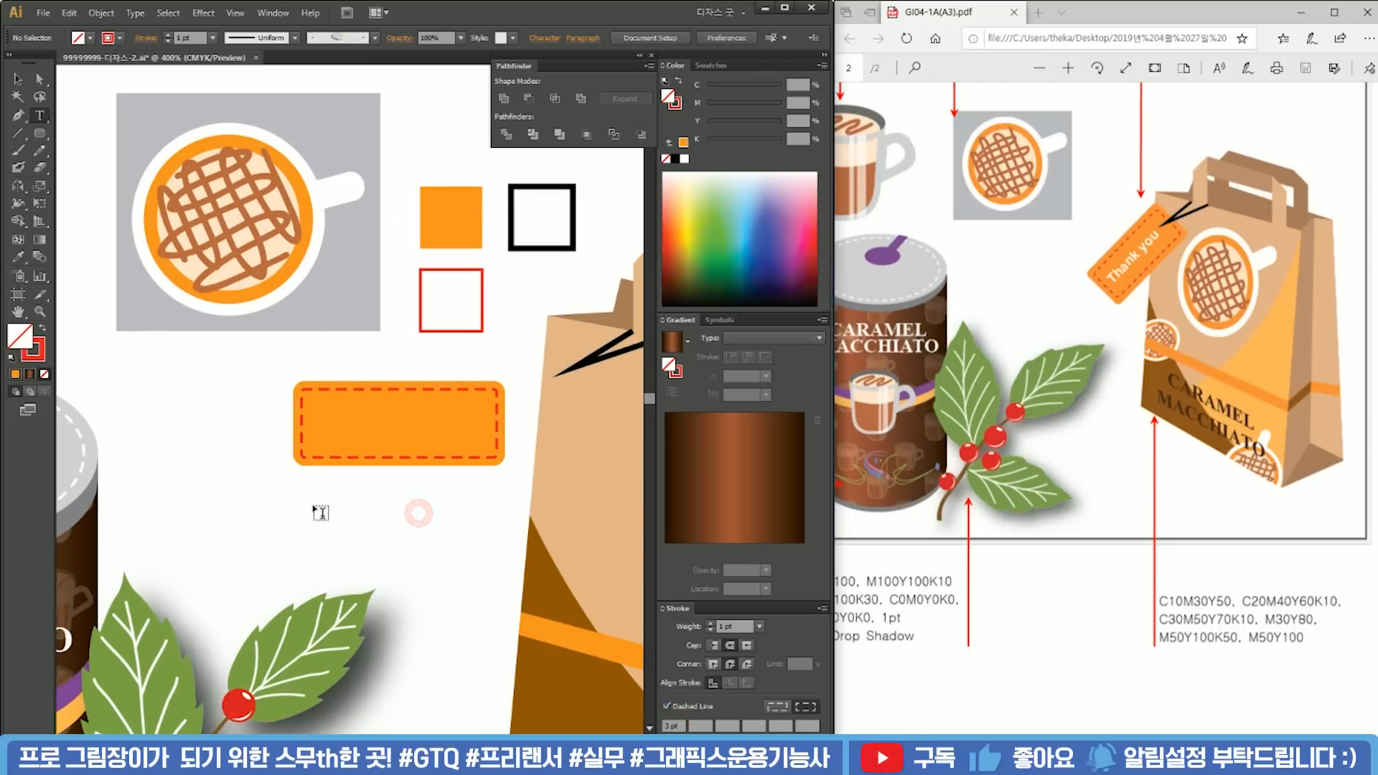
left_click(281, 527)
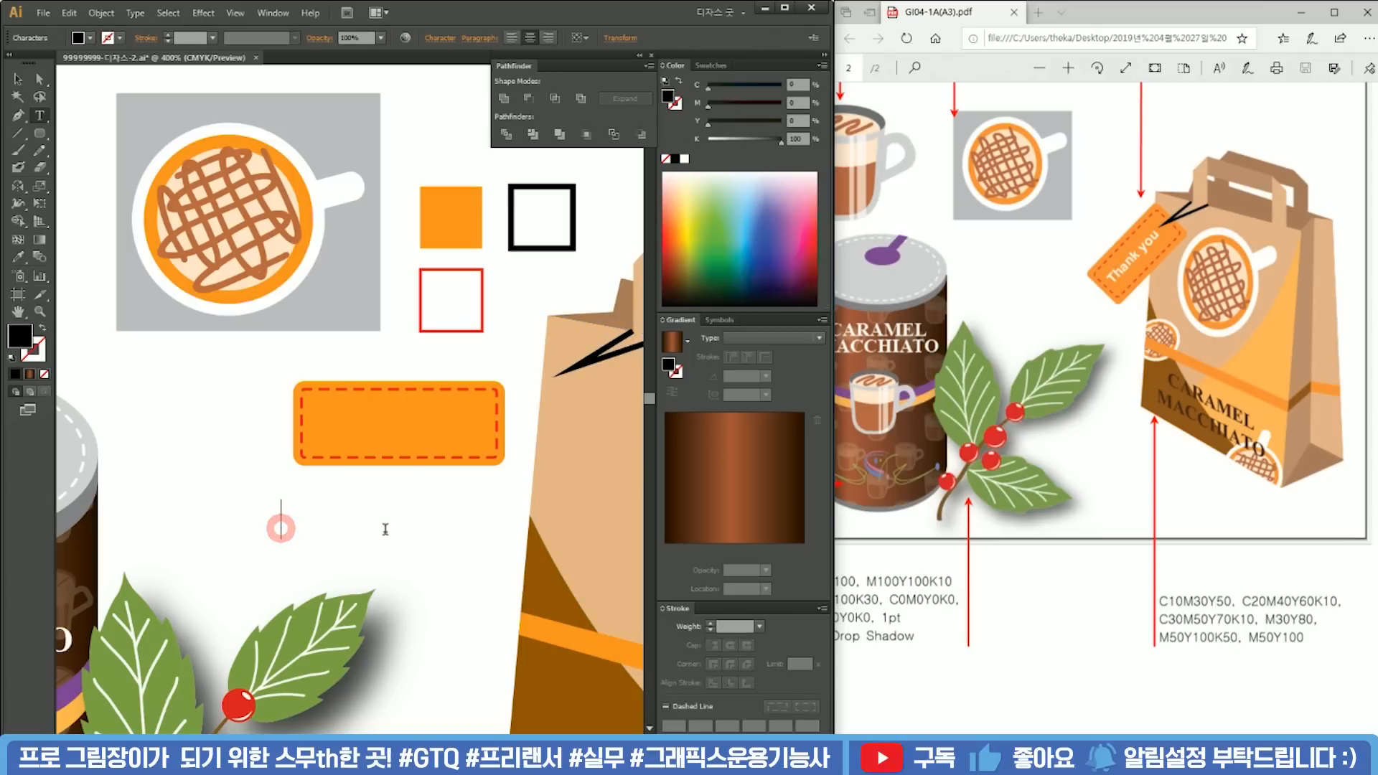
type("THA")
key("BackSpace")
key("BackSpace")
type("hank y")
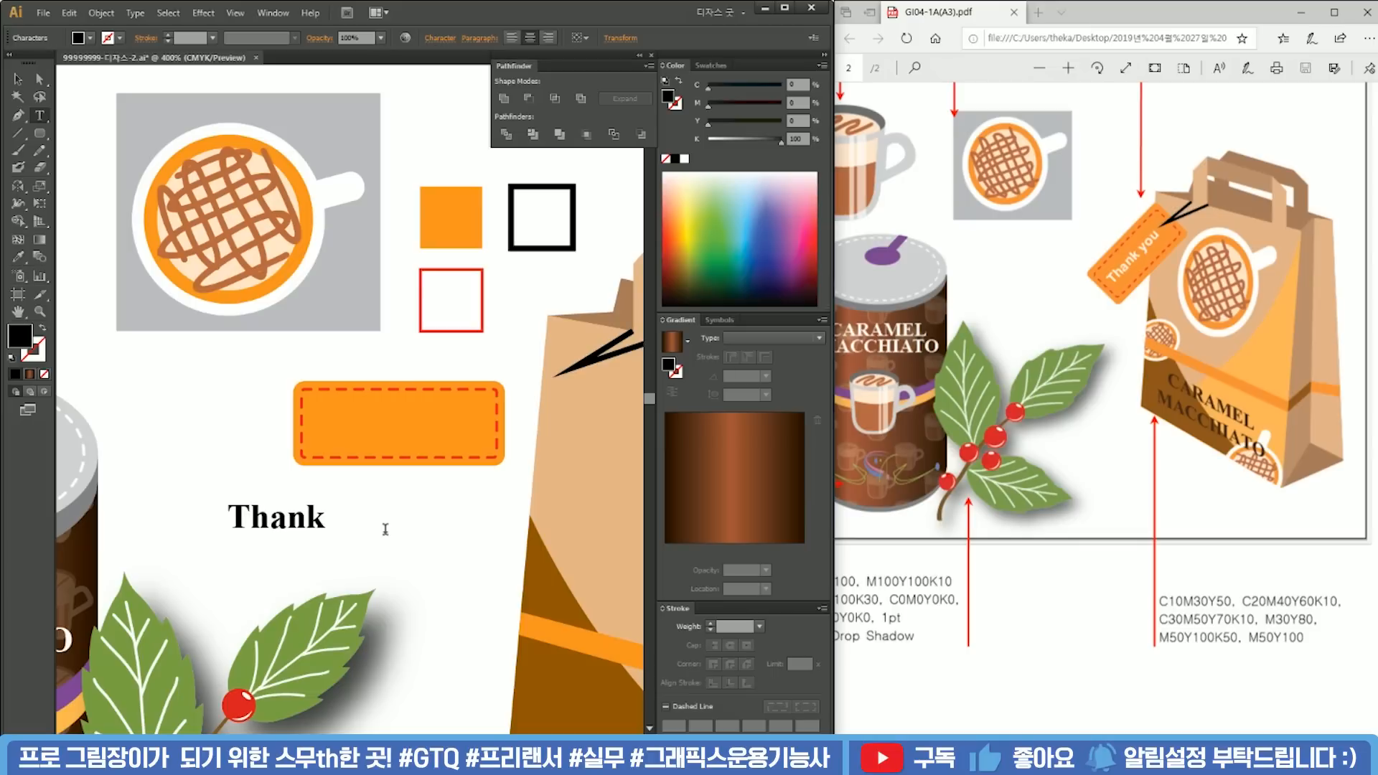
key("BackSpace")
key("BackSpace")
key("BackSpace")
key("BackSpace")
type("nk you")
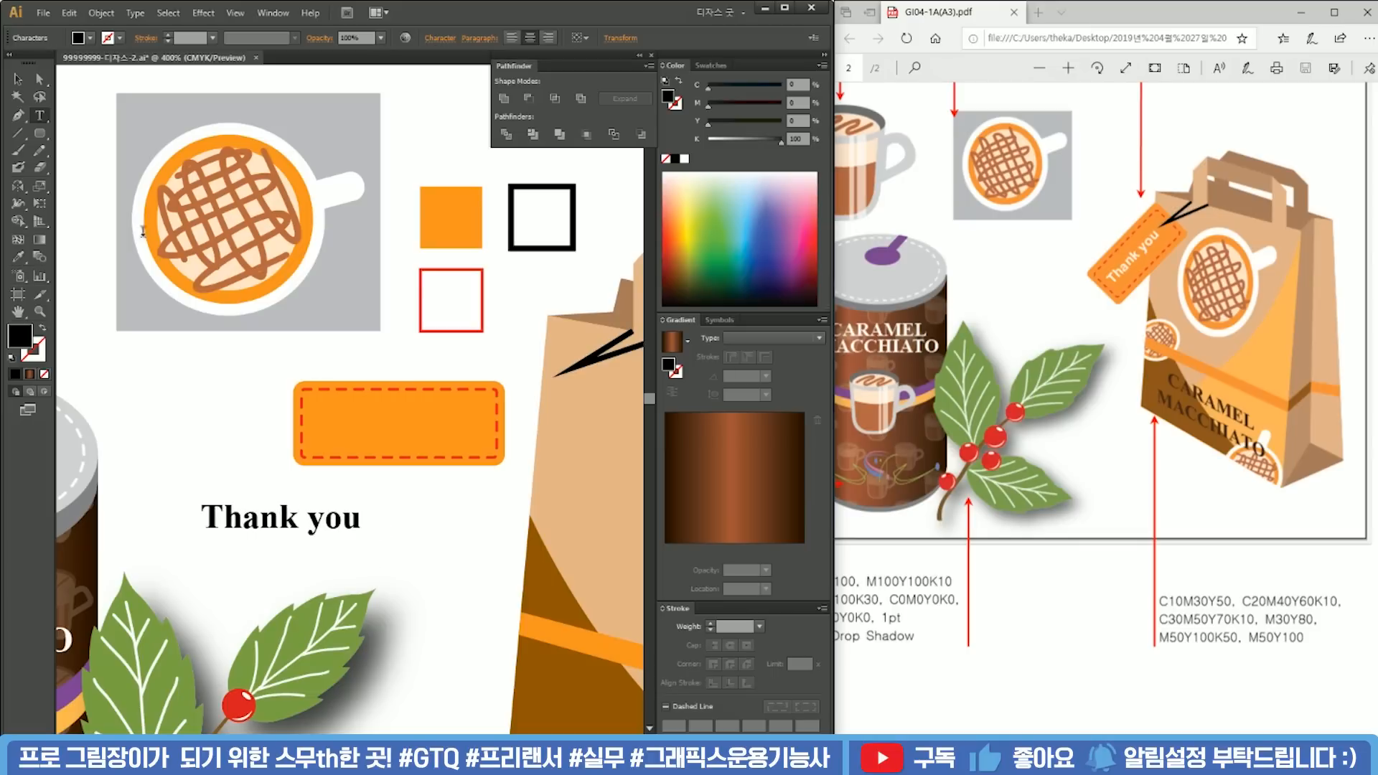
left_click(17, 78)
Step: Check the reference's font specification, place "Thank you" on the tag and fill it with C0 M0 Y0 K0
scroll(1091, 416, "up", 8)
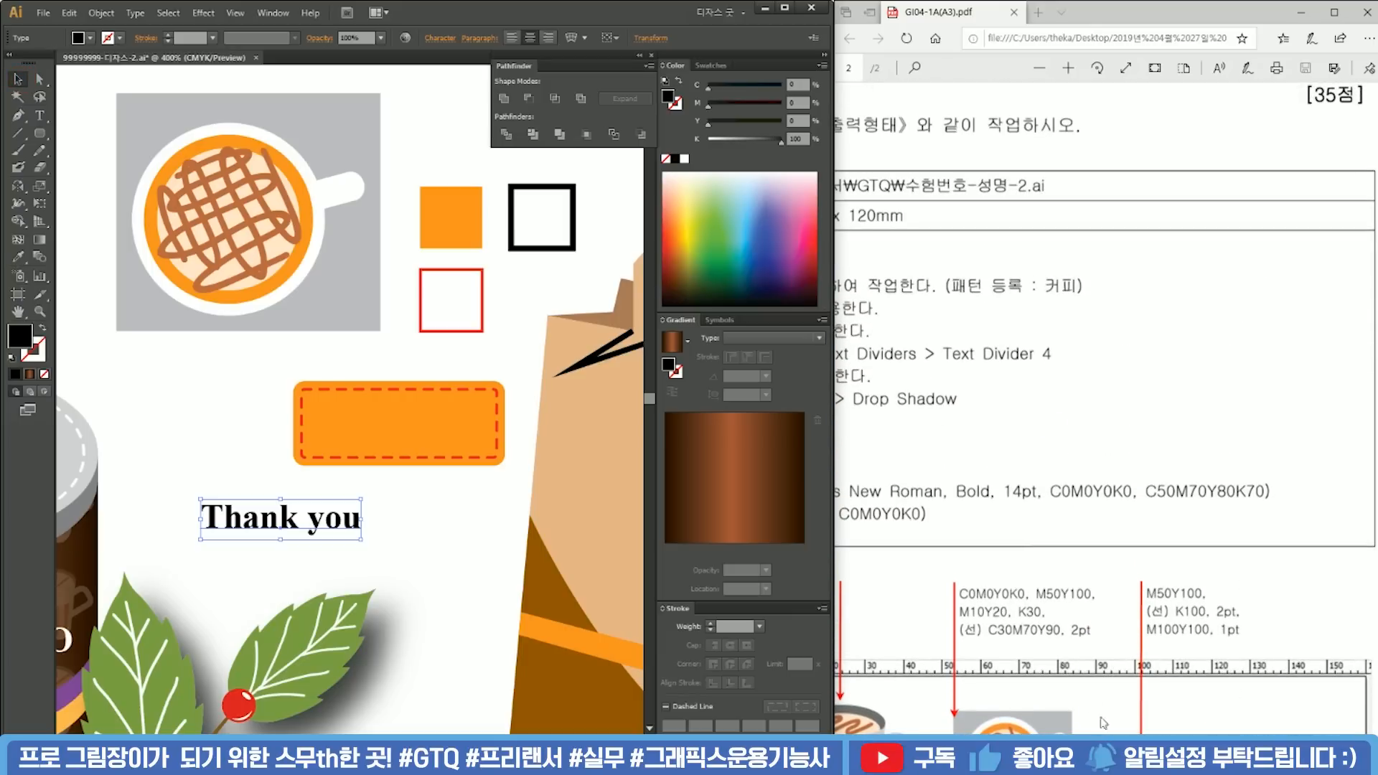
left_click_drag(1177, 740, 1026, 740)
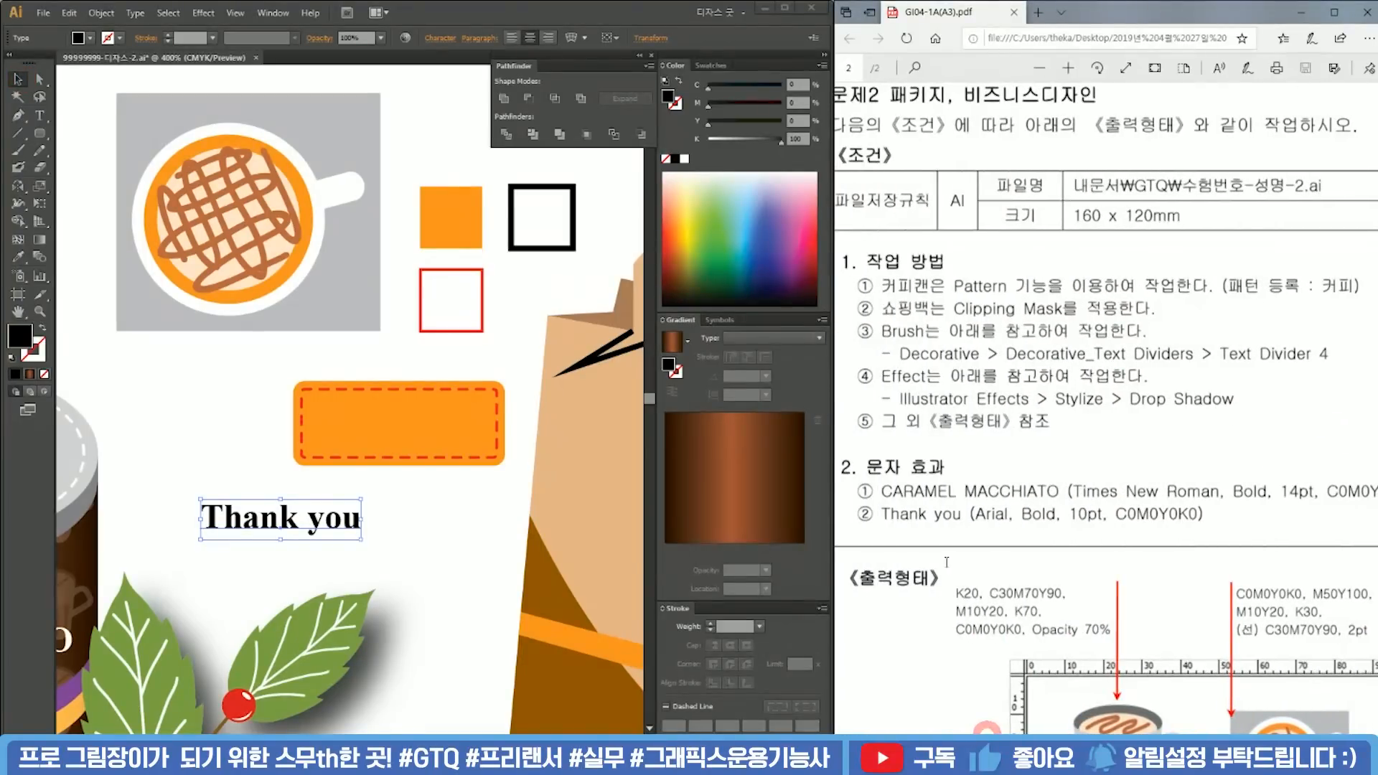
left_click_drag(976, 514, 1026, 515)
left_click(418, 543)
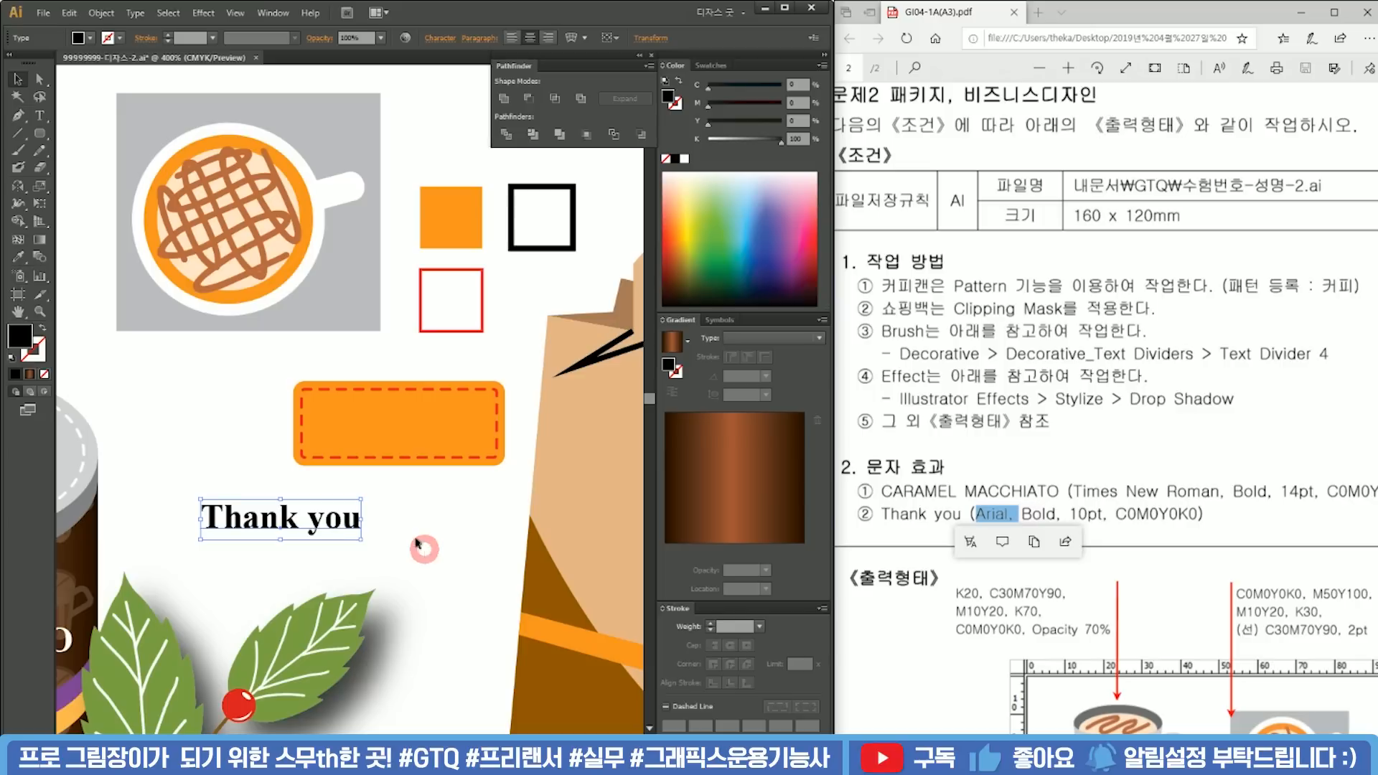
mouse_move(324, 516)
left_mouse_down()
mouse_move(430, 419)
mouse_move(460, 413)
mouse_move(444, 422)
left_mouse_up()
double_click(32, 328)
key("Tab")
key("Tab")
type("0")
key("Tab")
type("0")
key("Tab")
type("0")
key("Return")
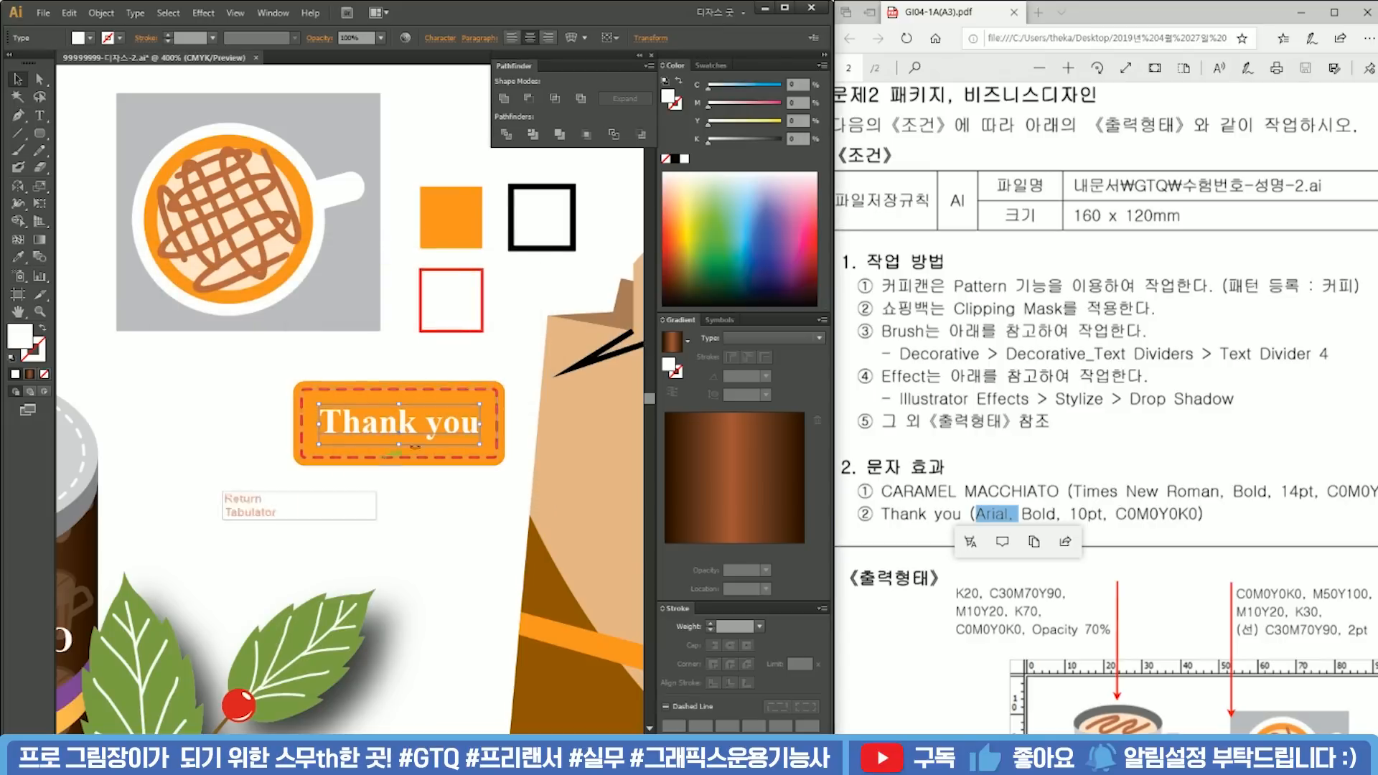
Step: Set the "Thank you" text to 10 pt Arial Bold
type("10")
key("Return")
left_click(441, 37)
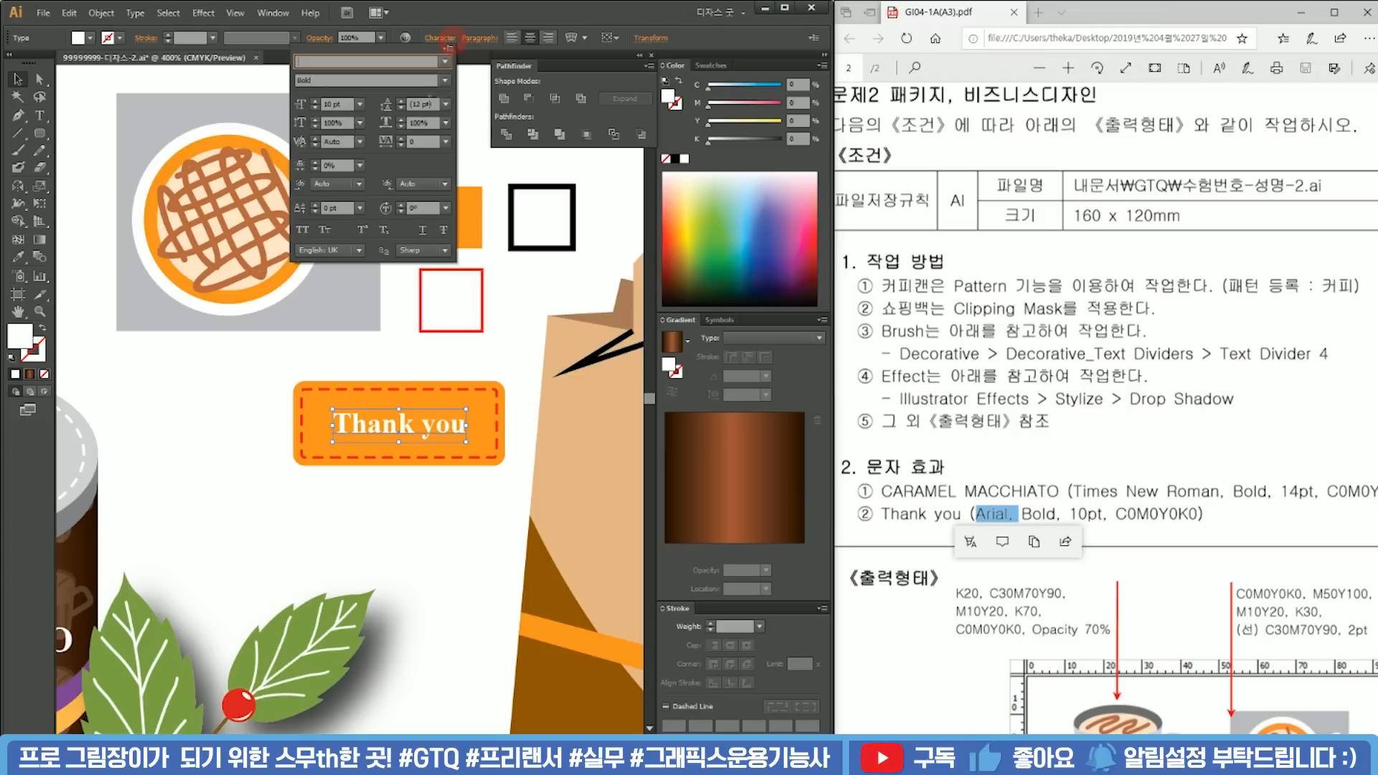
left_click(446, 63)
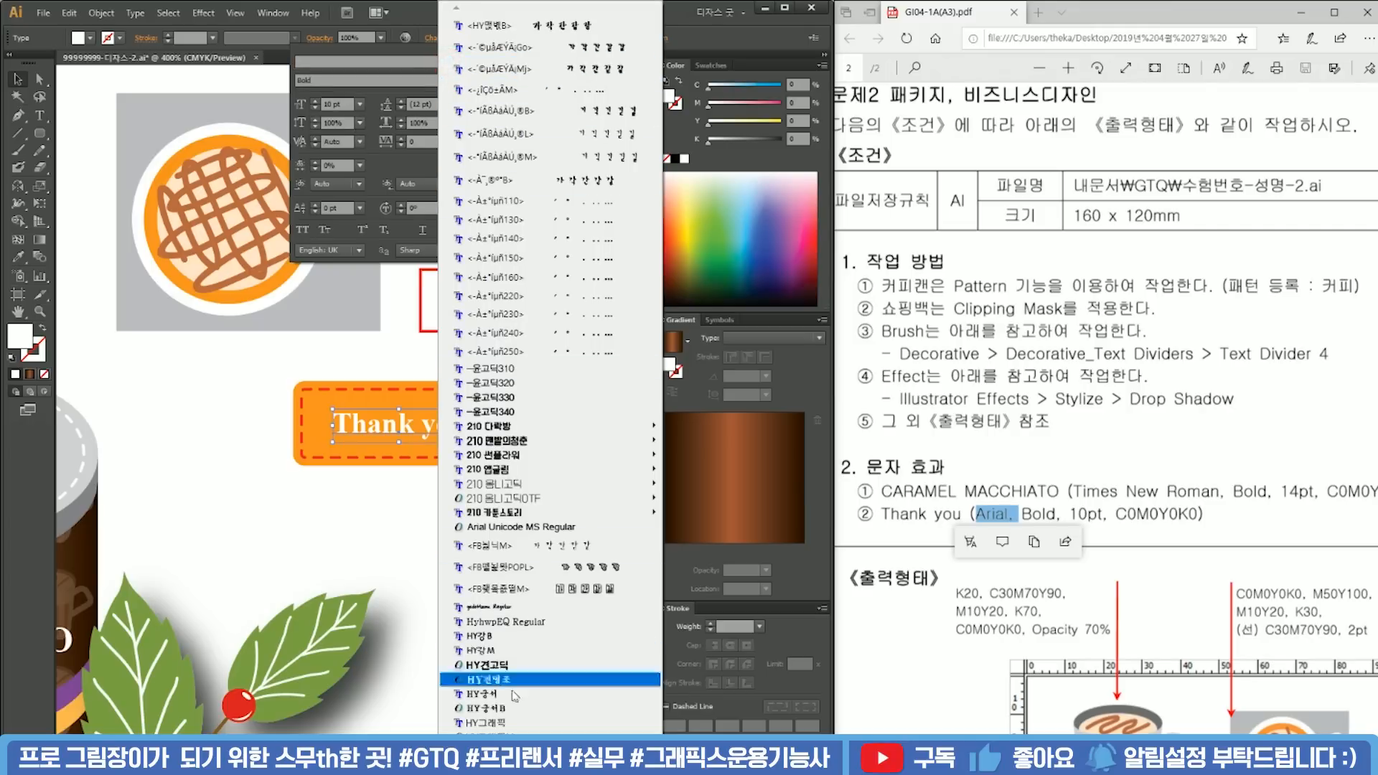
scroll(524, 674, "down", 2)
scroll(503, 721, "down", 10)
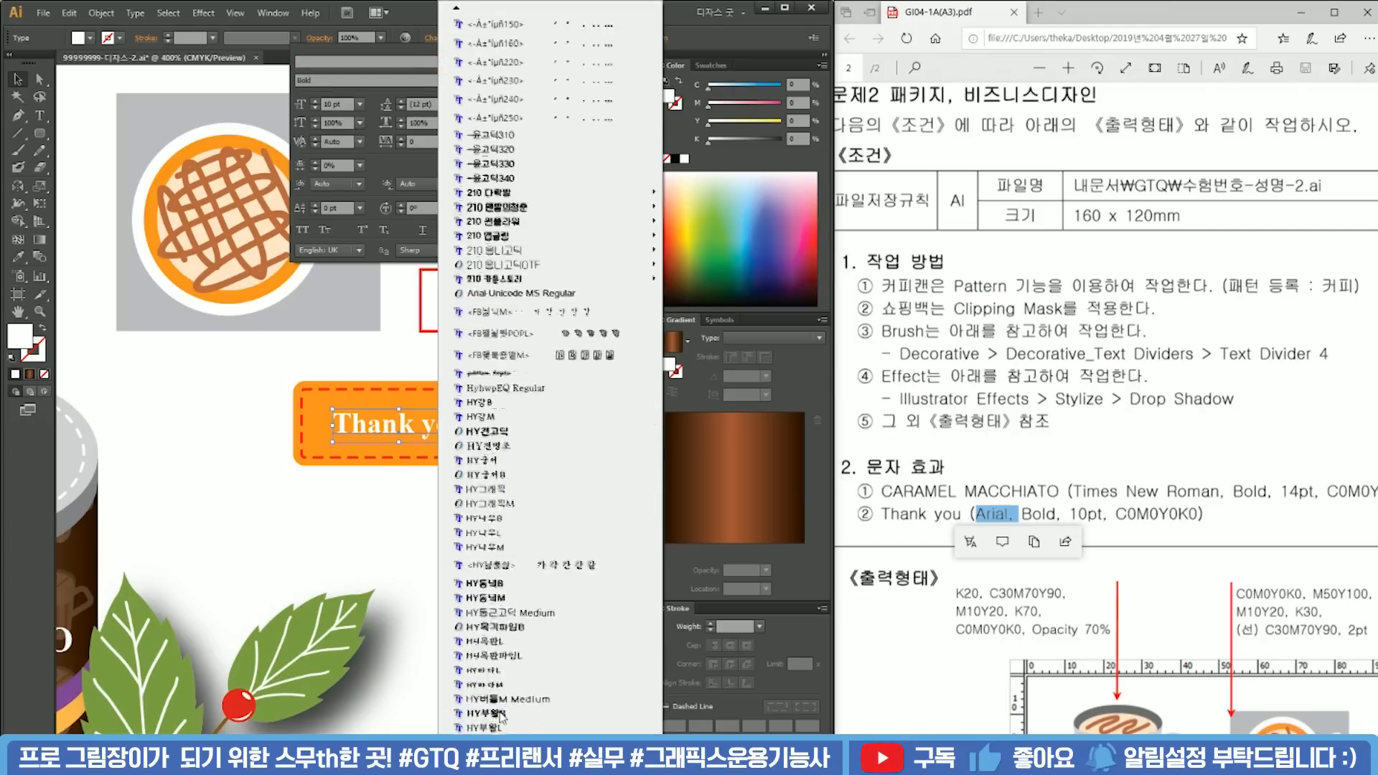
scroll(502, 717, "down", 20)
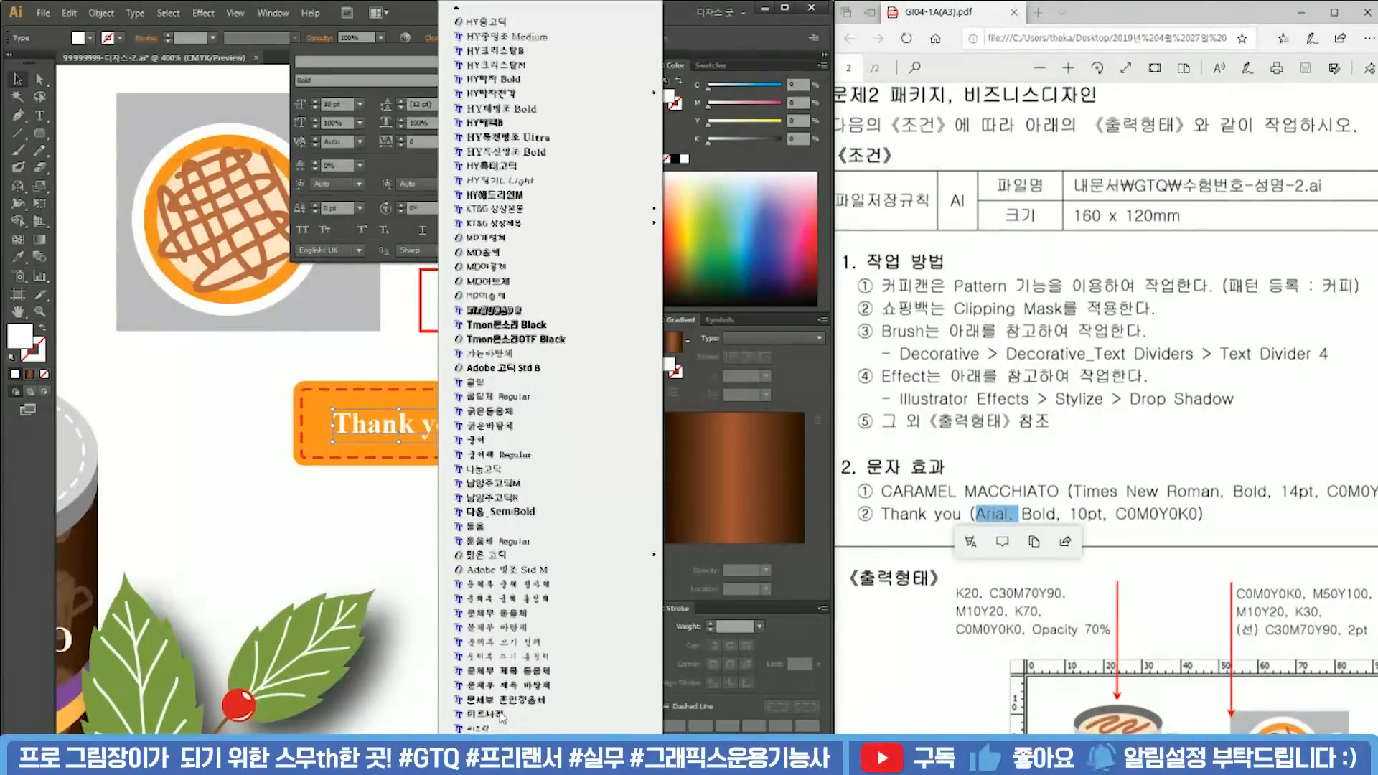
scroll(502, 715, "down", 20)
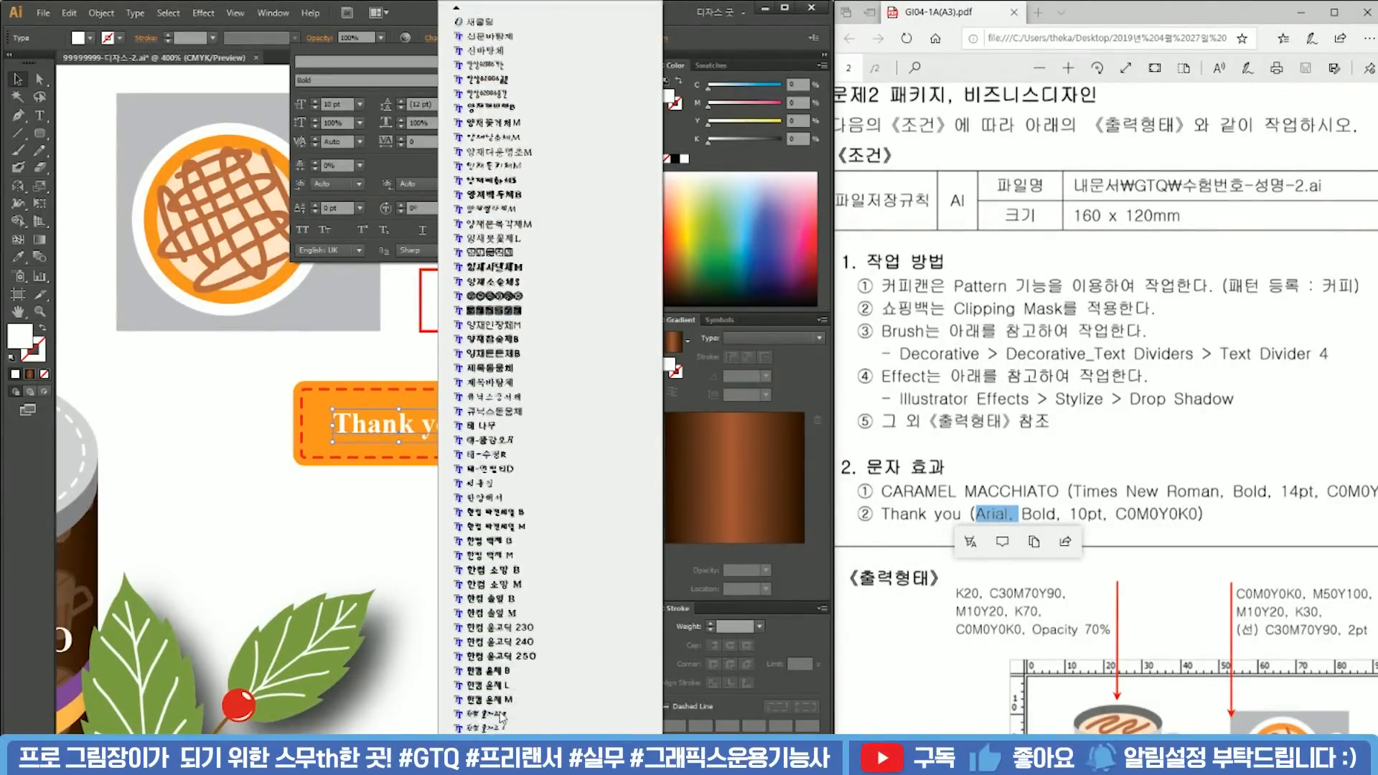
scroll(500, 716, "down", 10)
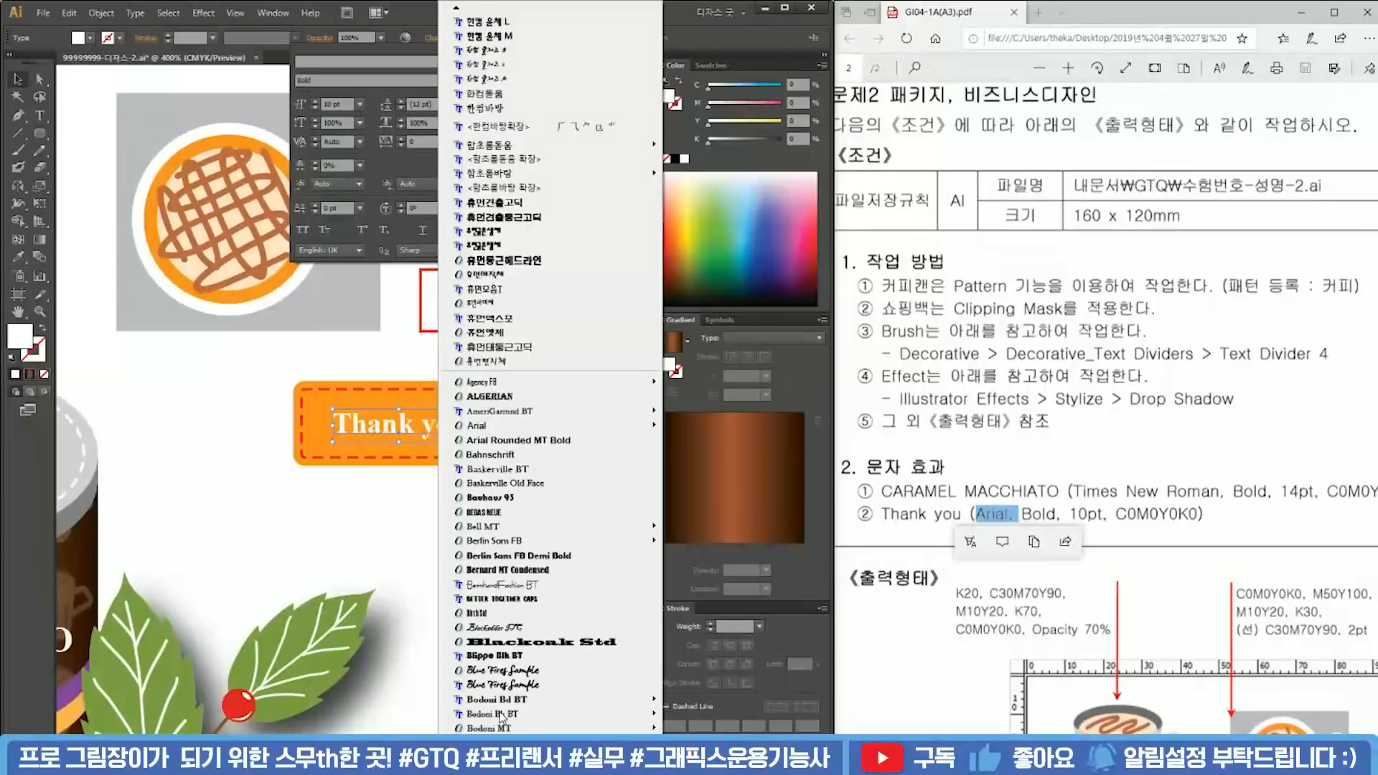
left_click(593, 422)
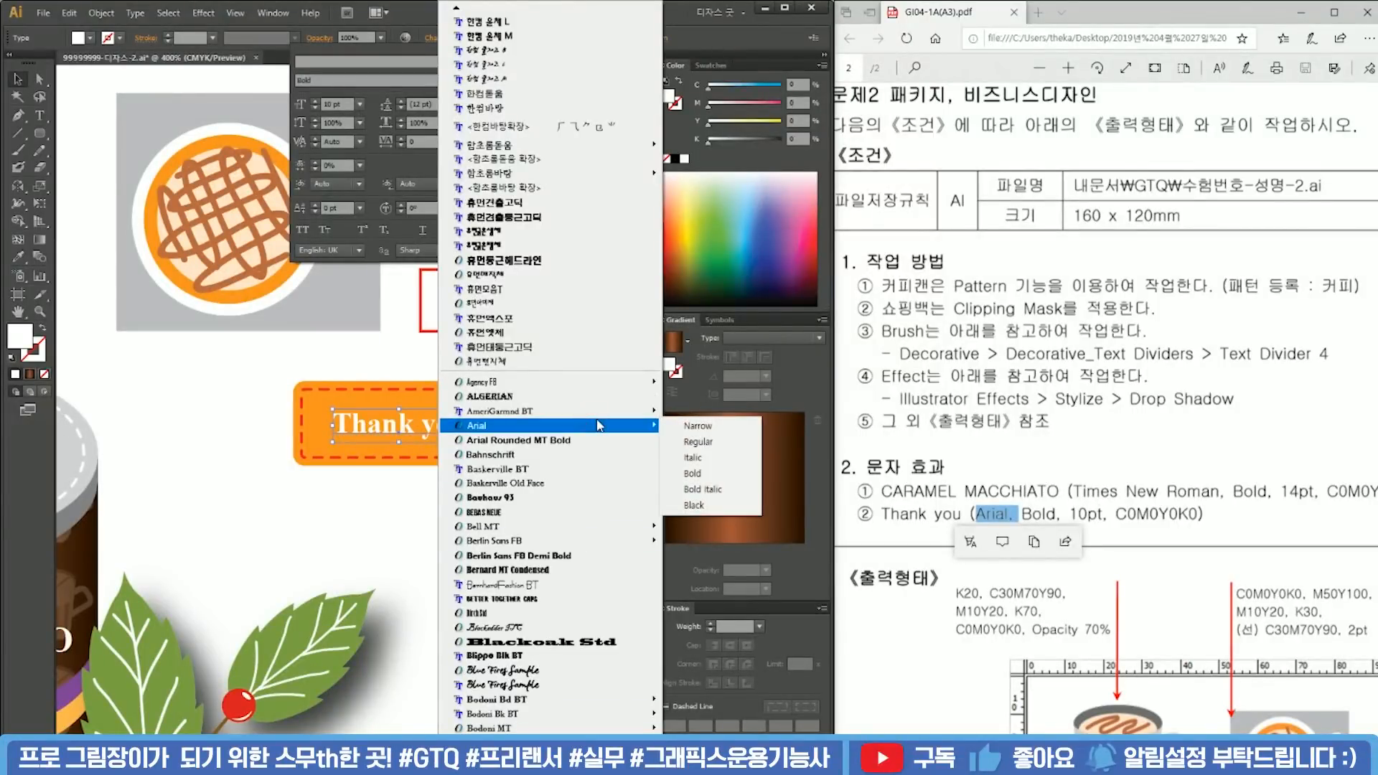
left_click(745, 473)
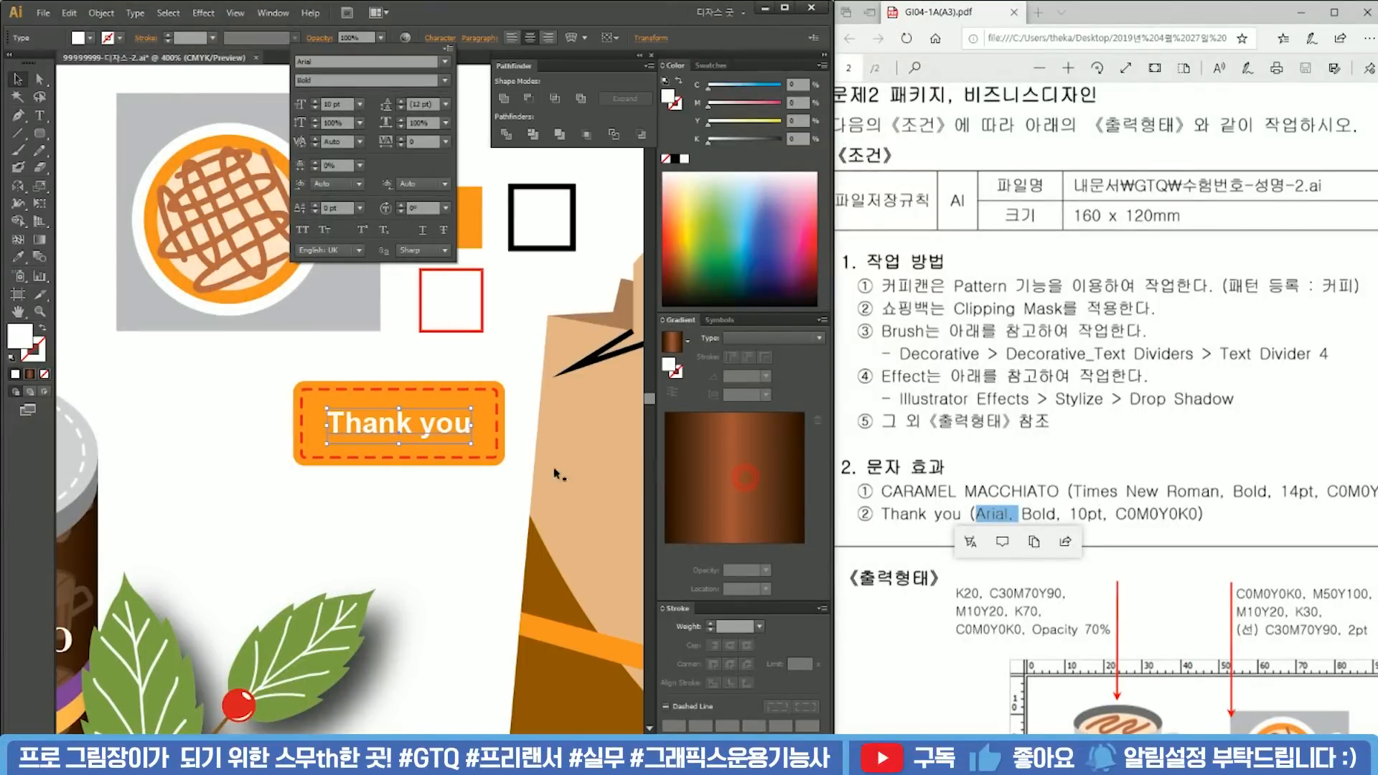
left_click(431, 518)
Step: Return to the shopping bag in the reference and shift the "Thank you" text slightly left inside the tag
scroll(1105, 409, "down", 8)
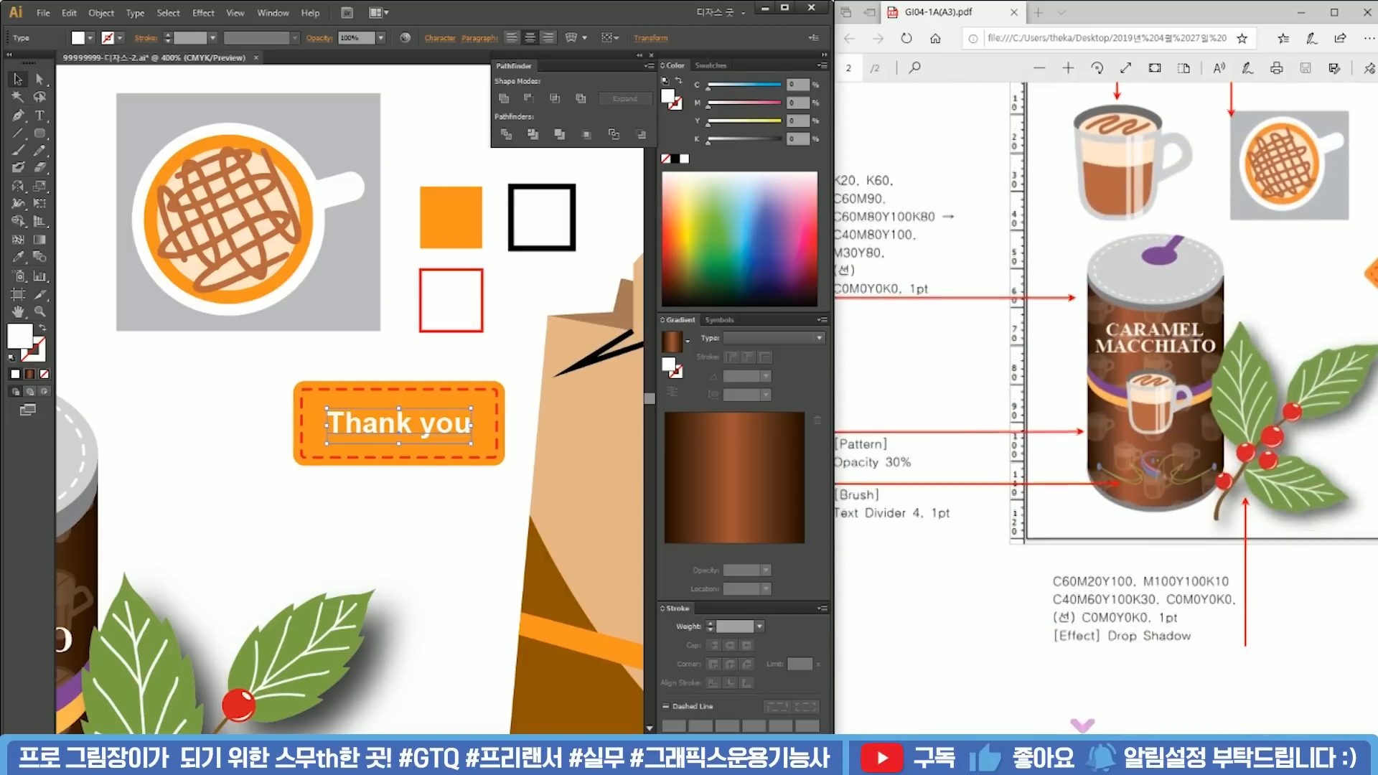
left_click_drag(933, 746, 993, 745)
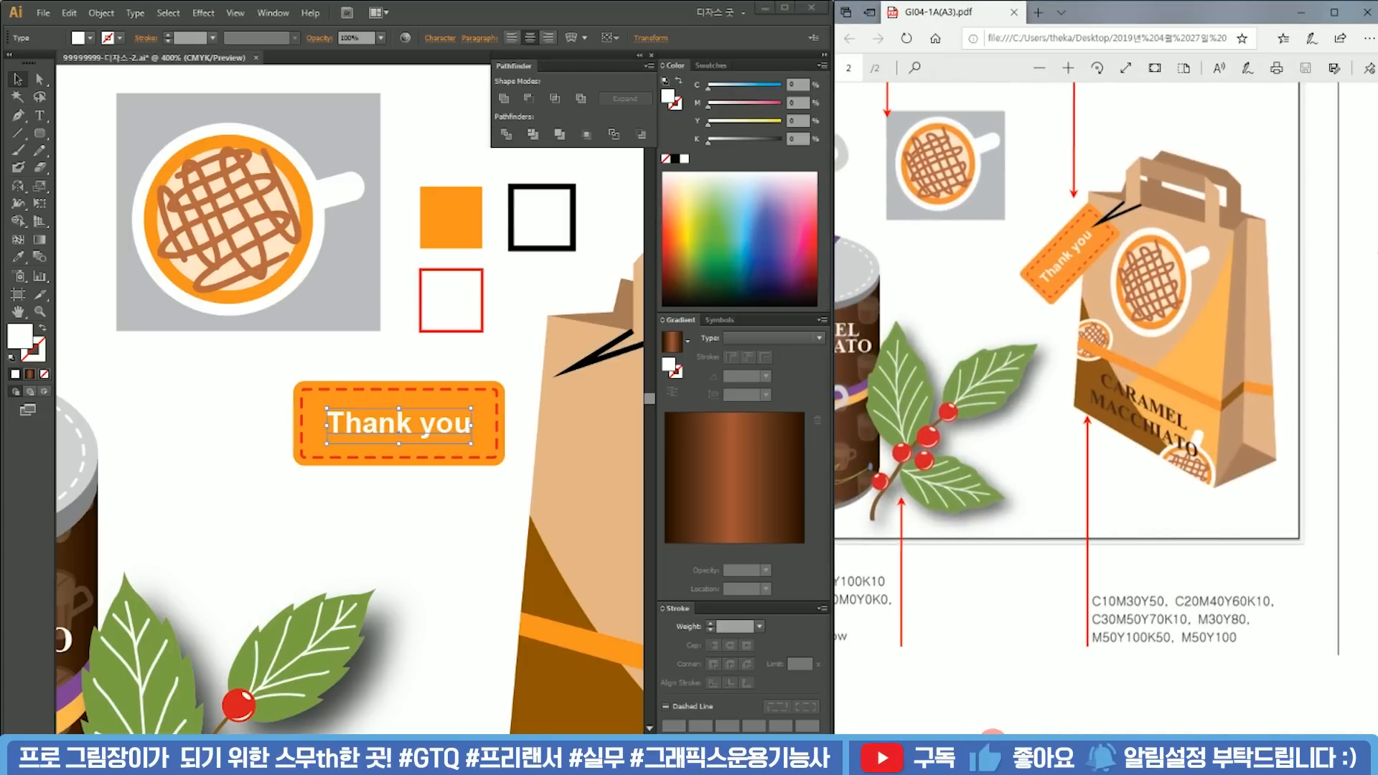
left_click_drag(412, 429, 400, 429)
Step: Rotate the tag with its text to a rising diagonal and move it toward the string on the bag
left_click_drag(480, 487, 382, 394)
left_click_drag(528, 467, 452, 470)
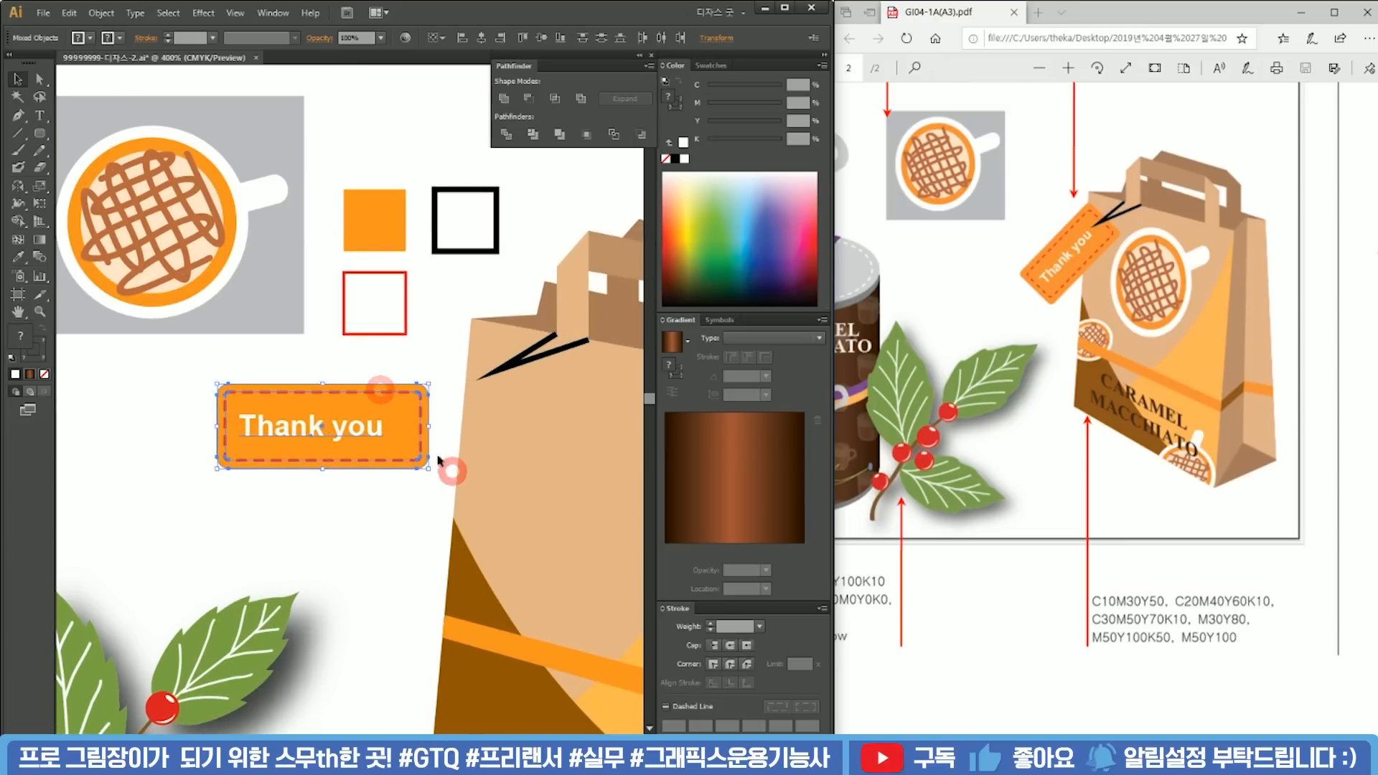
left_click_drag(440, 391, 415, 327)
left_click_drag(406, 418, 481, 415)
Step: Fine-tune the tag and black string so they meet at the tag's upper corner, and bring the string to the front
left_click(480, 346)
left_click(459, 374)
left_click_drag(481, 346, 468, 318)
mouse_move(443, 408)
left_mouse_down()
mouse_move(465, 416)
mouse_move(460, 399)
left_mouse_up()
left_click_drag(475, 332, 466, 310)
left_click_drag(476, 384, 487, 396)
right_click(526, 366)
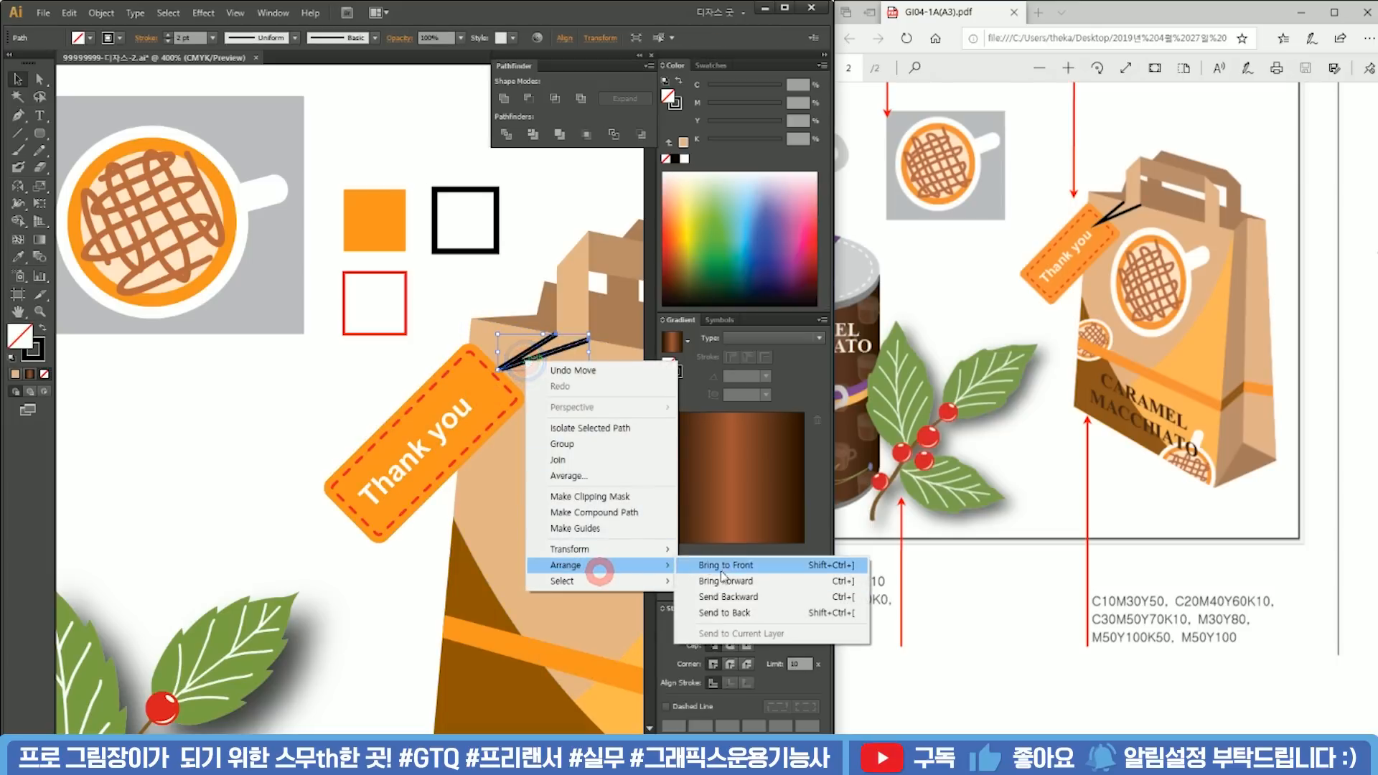
left_click(746, 564)
Step: Delete the orange, black-outlined and red-outlined sample squares above the tag
left_click_drag(380, 203, 376, 194)
key("Delete")
scroll(508, 211, "down", 3)
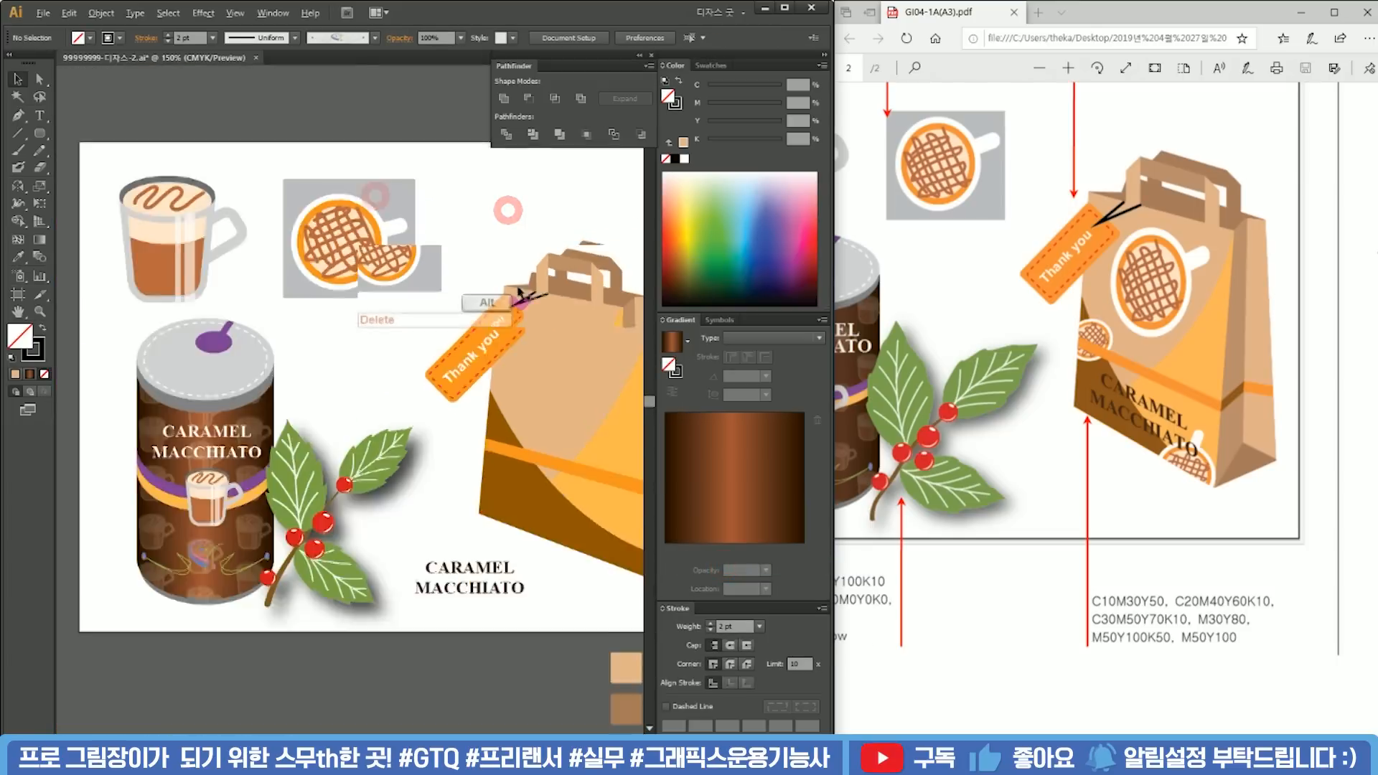
left_click_drag(508, 210, 362, 378)
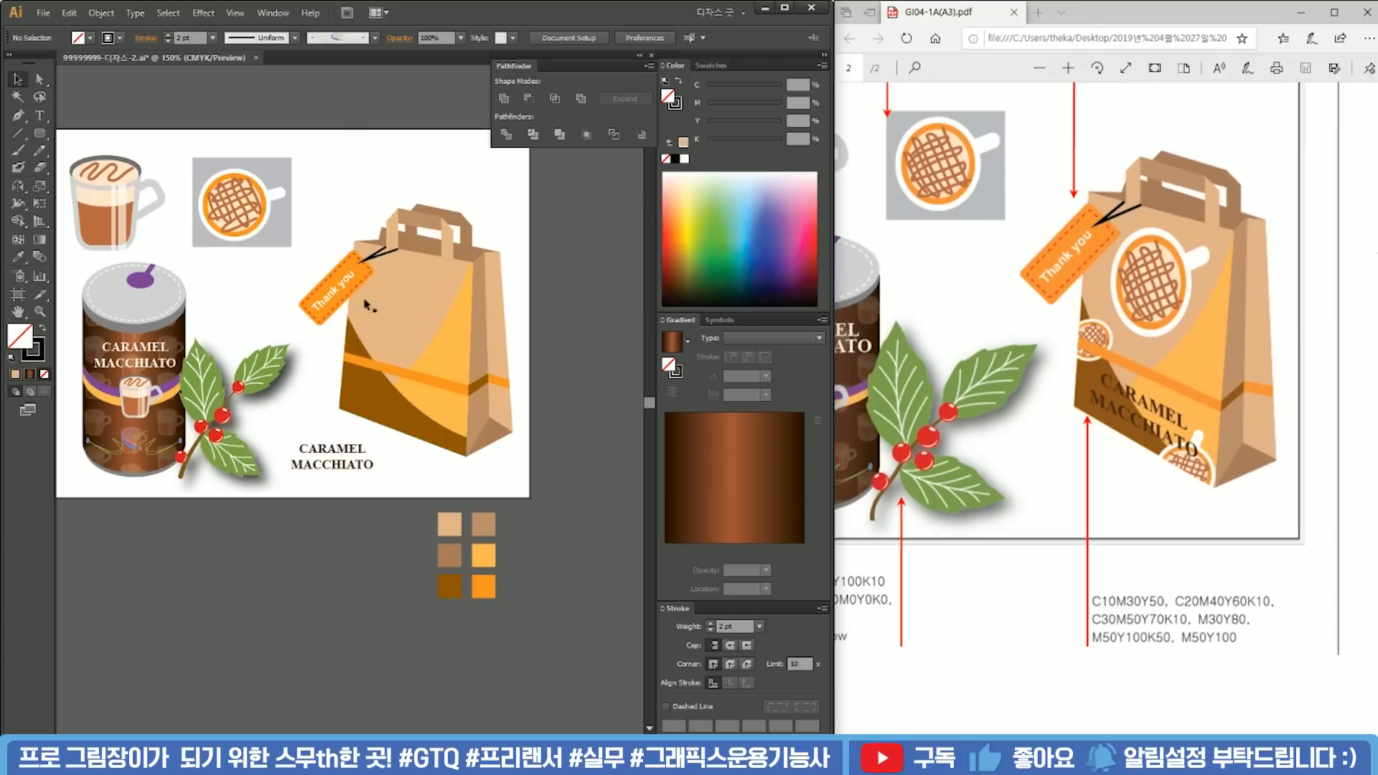
Step: Duplicate the top-view coffee cup without its grey background, place the copy above the bag and group it
left_click(242, 213)
scroll(217, 194, "up", 1)
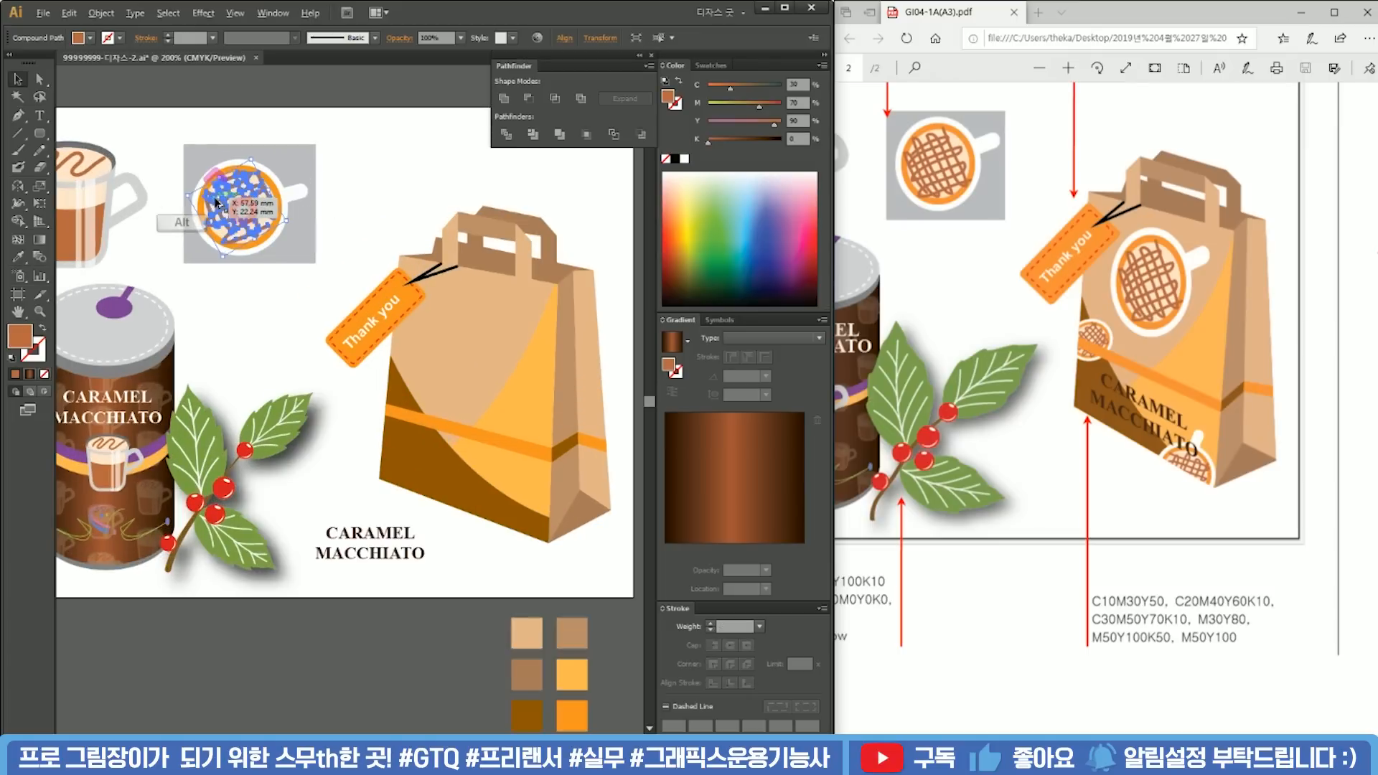
left_click_drag(358, 165, 178, 248)
left_click(285, 157, "shift")
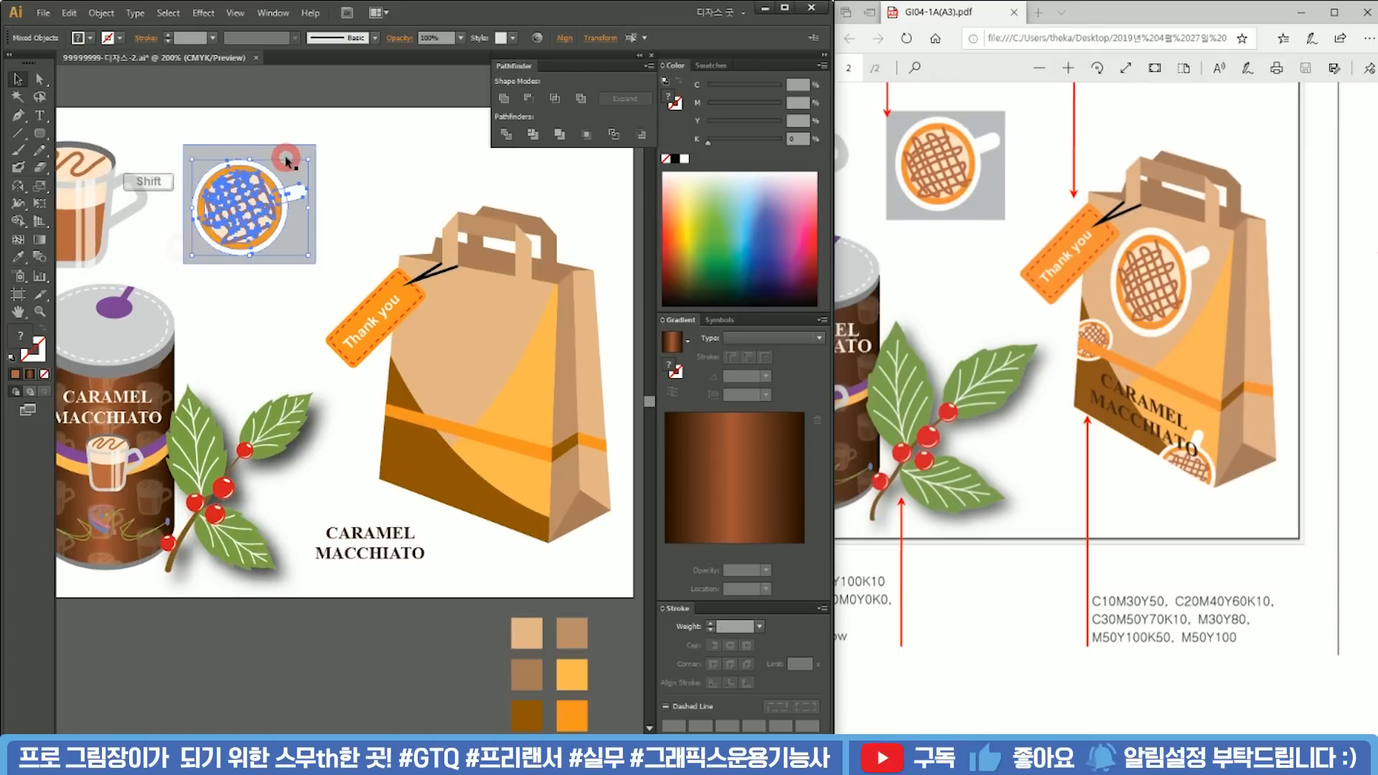
left_click_drag(247, 191, 406, 157)
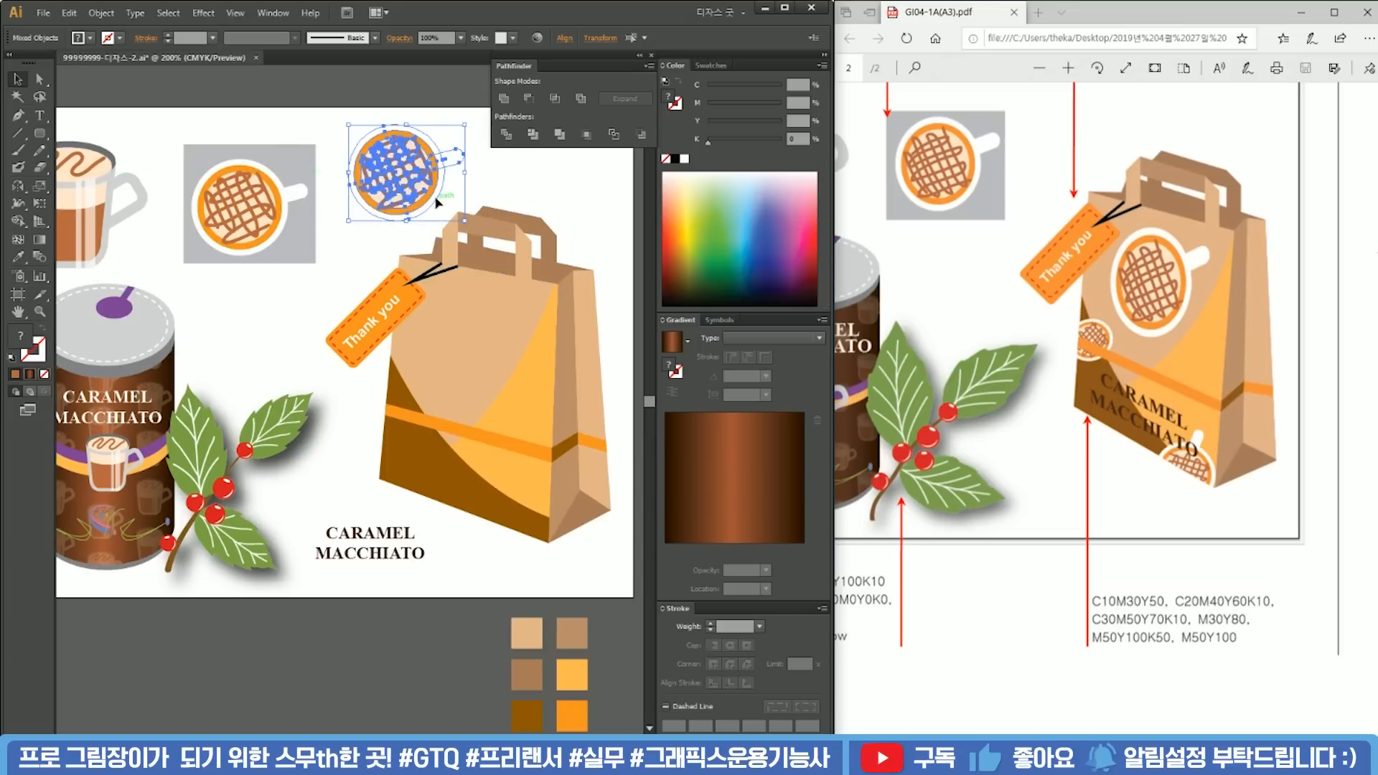
key("ctrl+g")
Step: Move the grouped coffee cup onto the upper part of the bag's front and bring it to the front
left_click_drag(412, 183, 478, 349)
right_click(511, 309)
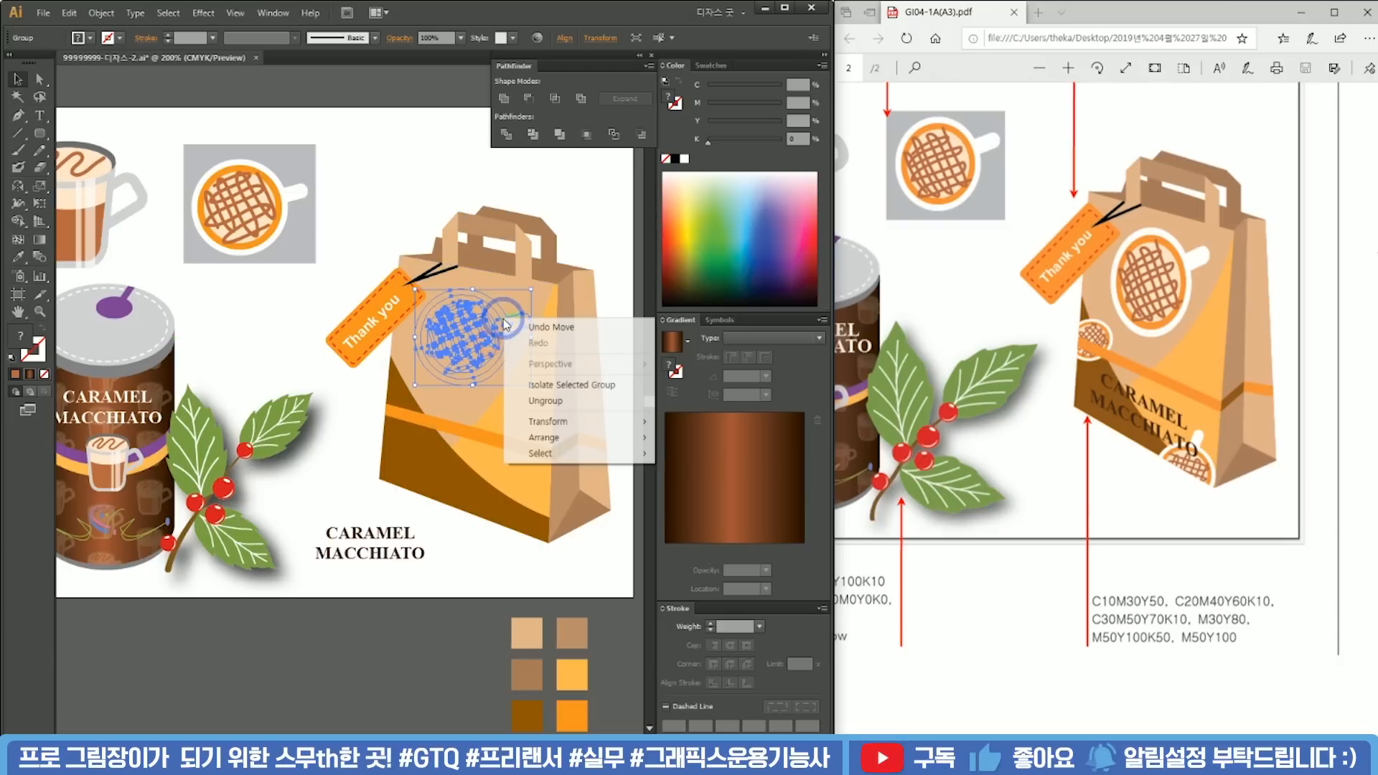
left_click(556, 439)
left_click(684, 439)
left_click(615, 237)
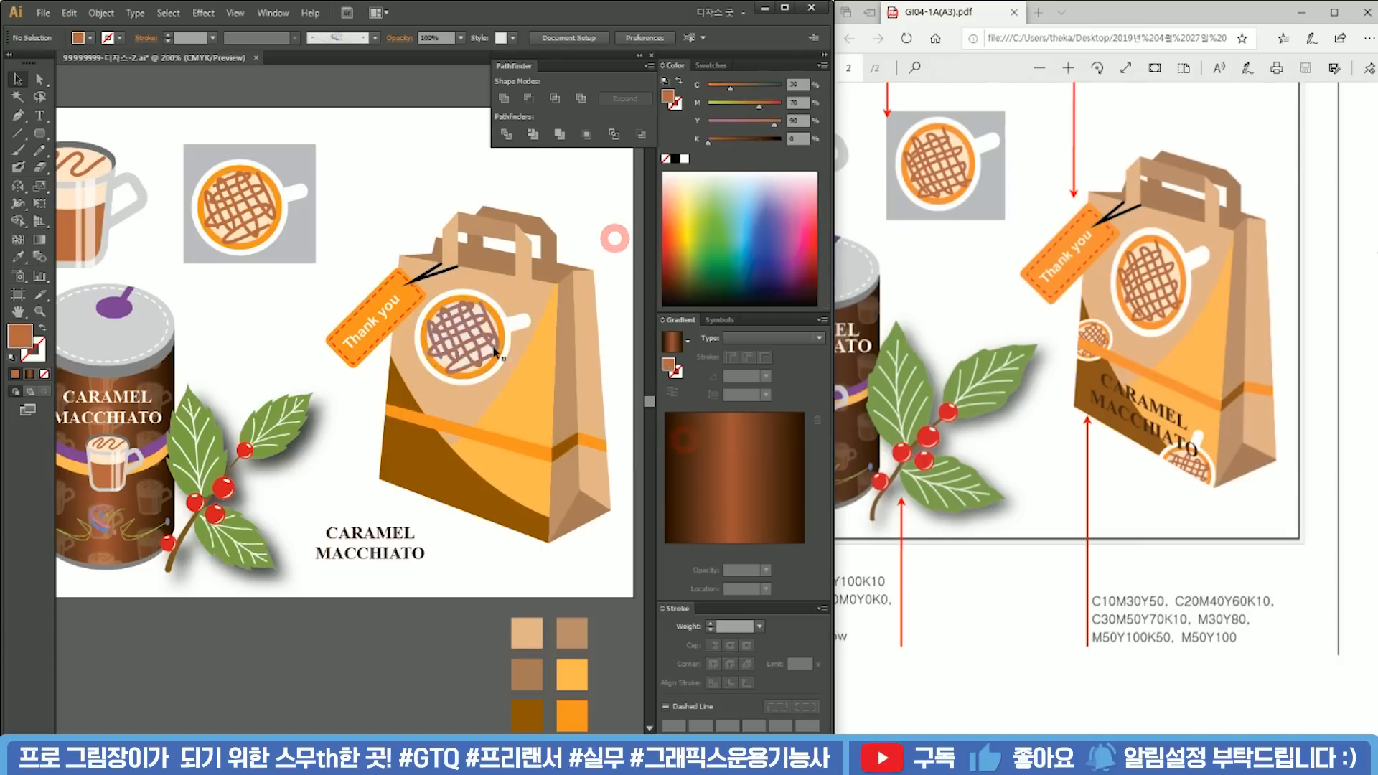
Step: Narrow the coffee cup on the bag's front, tilt its handle upward and adjust its position to match the reference
scroll(497, 348, "up", 1)
left_click(492, 330)
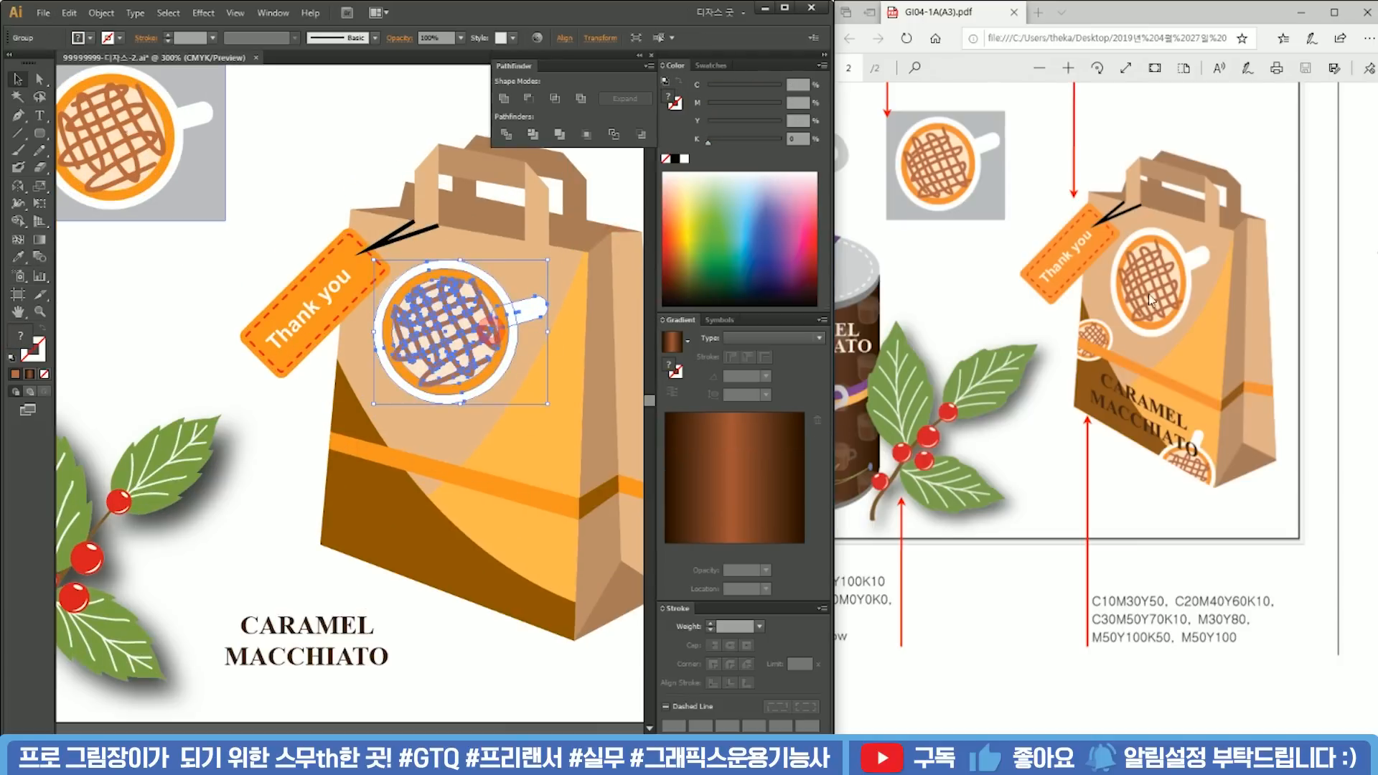
left_click(635, 202)
scroll(453, 331, "down", 1)
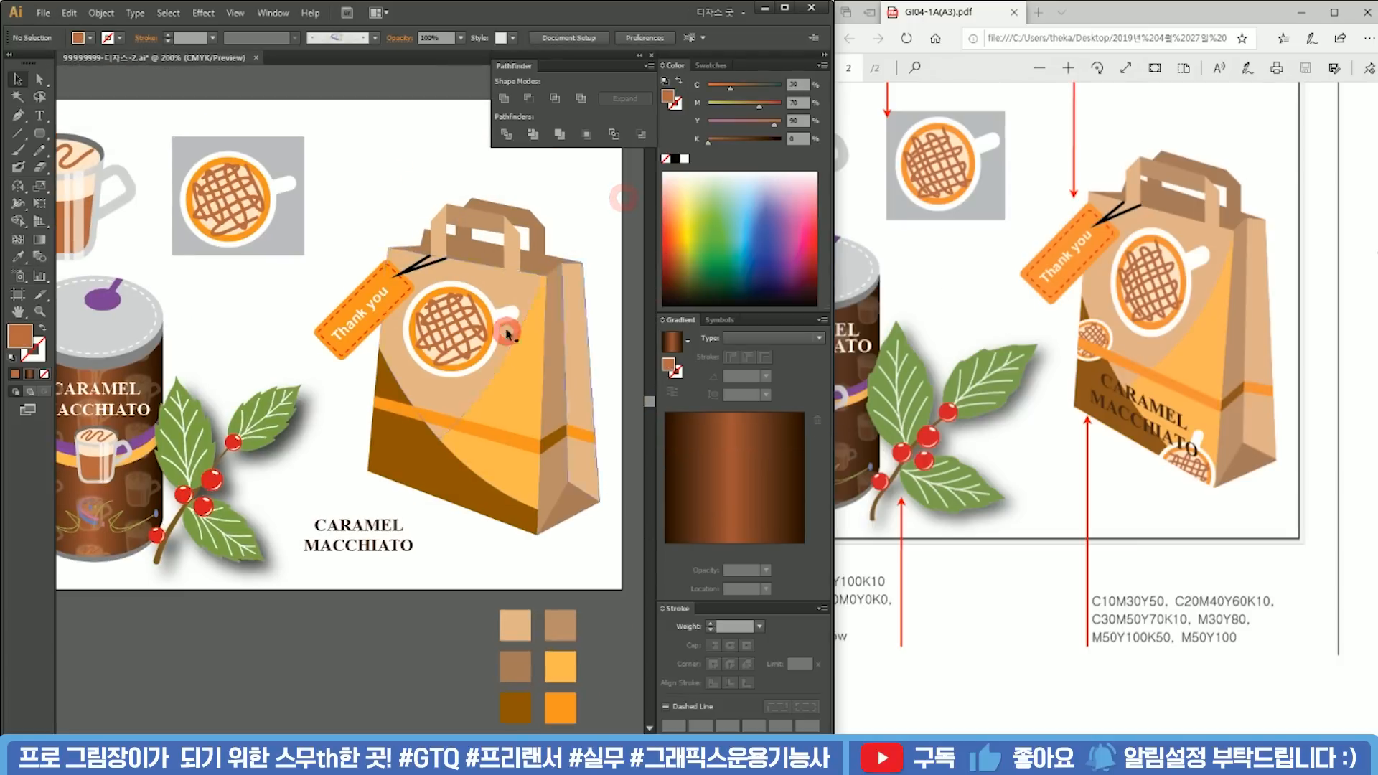
left_click(459, 342)
scroll(428, 335, "up", 2)
mouse_move(388, 362)
left_mouse_down()
mouse_move(336, 382)
mouse_move(346, 348)
mouse_move(365, 348)
left_mouse_up()
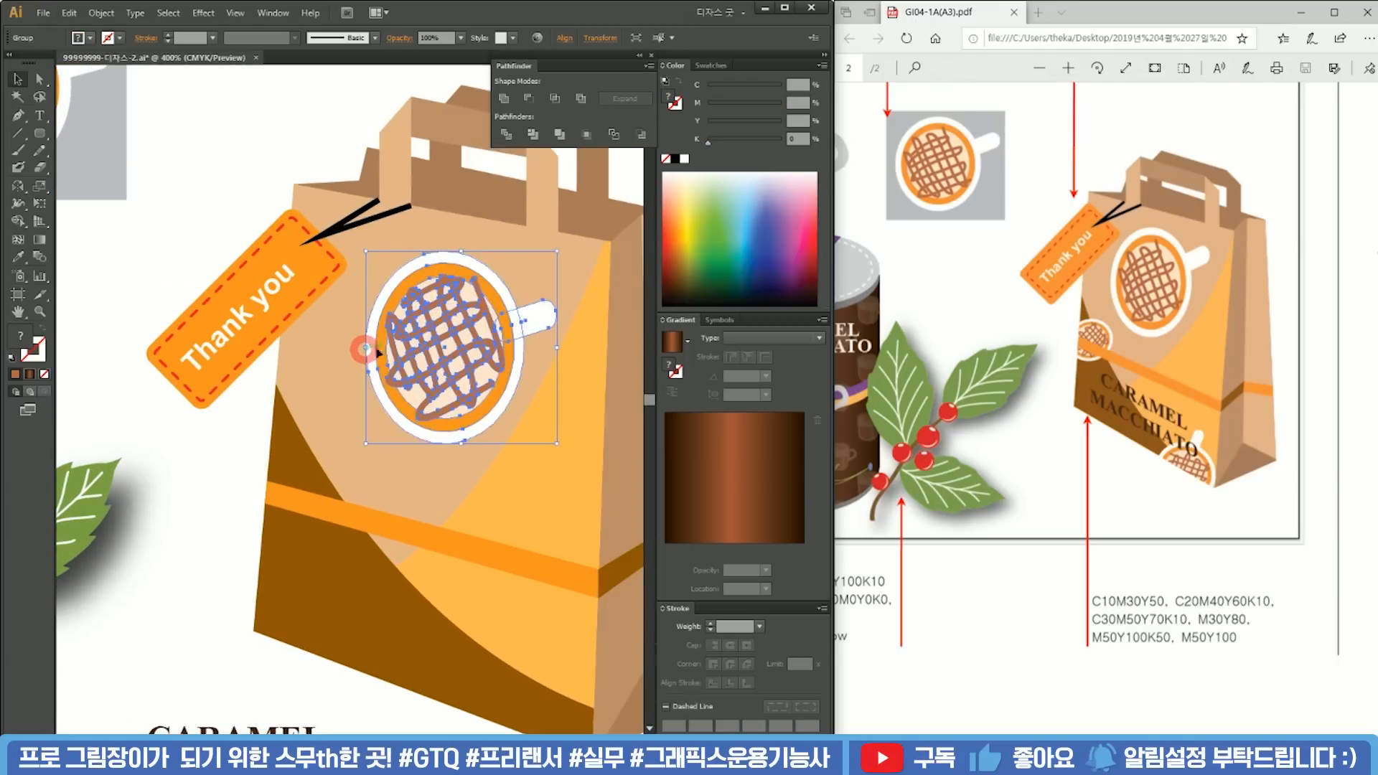
left_click_drag(476, 353, 443, 357)
left_click_drag(530, 251, 531, 225)
left_click_drag(531, 225, 537, 194)
left_click_drag(446, 329, 455, 321)
left_click_drag(536, 411, 540, 416)
Step: Duplicate the coffee cup onto the bag front's lower right corner and left edge, turning the left copy's handle outward
left_click_drag(467, 352, 366, 288)
left_click_drag(341, 223, 175, 457)
left_click_drag(194, 451, 487, 644)
left_click_drag(332, 461, 471, 491)
left_click(372, 490)
left_click_drag(435, 393, 245, 481)
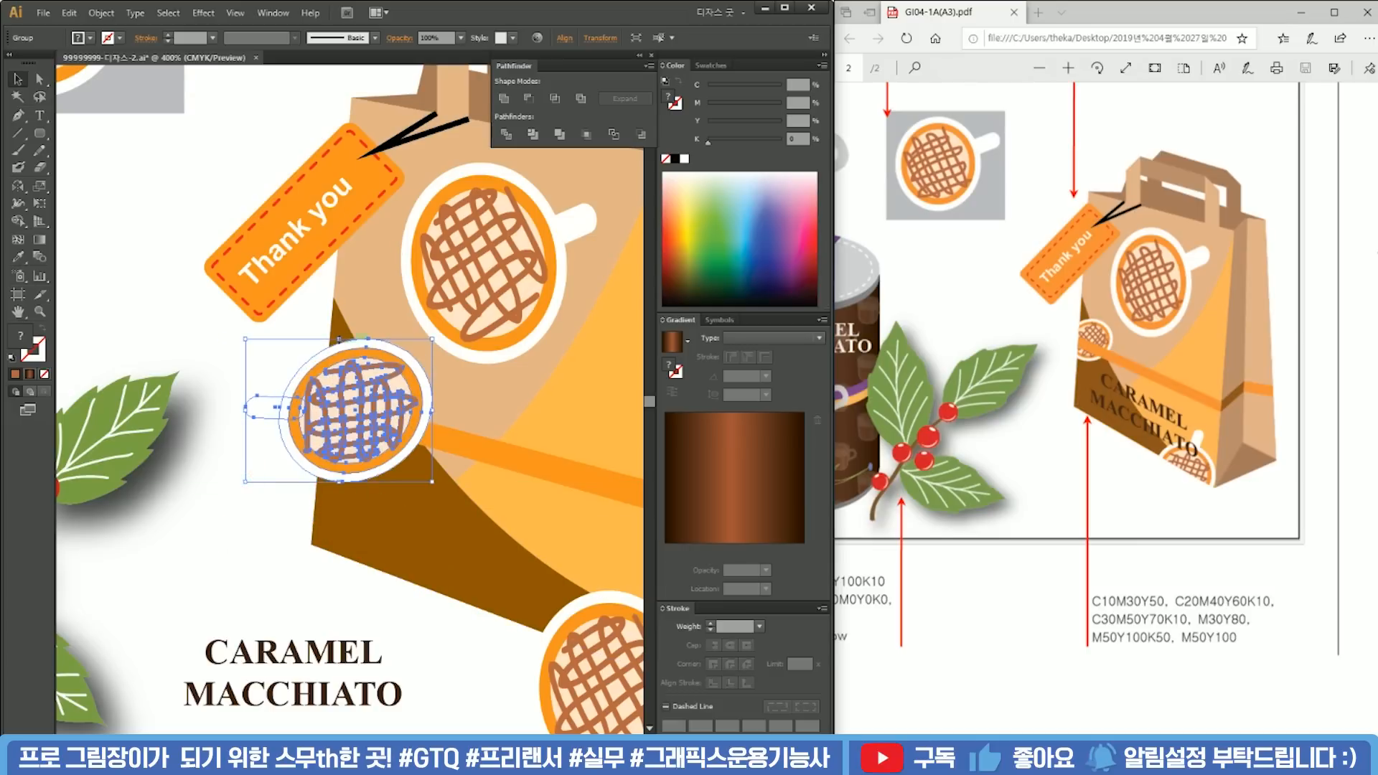
Step: Narrow and shrink the left coffee cup copy and set it on the bag's left edge over the orange band
mouse_move(245, 411)
left_mouse_down()
mouse_move(234, 411)
mouse_move(251, 409)
left_mouse_up()
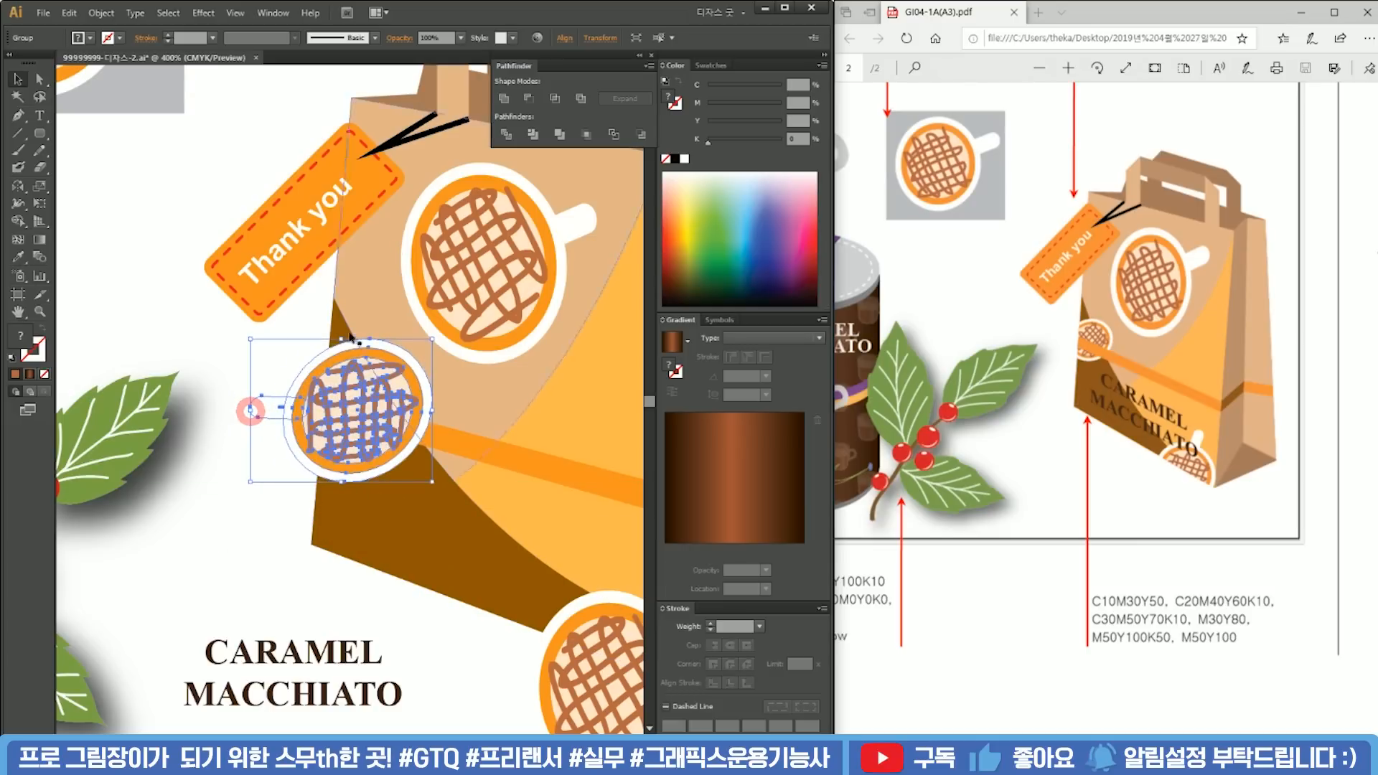
left_click_drag(340, 339, 341, 324)
left_click_drag(434, 325, 398, 336)
mouse_move(384, 496)
left_mouse_down()
mouse_move(392, 431)
mouse_move(411, 411)
left_mouse_up()
left_click_drag(411, 342, 364, 384)
left_click_drag(334, 435, 368, 411)
Step: Shrink the lower coffee cup copy with its handle pointing up and position it over the bag front's bottom right corner
left_click_drag(534, 494, 286, 413)
left_click(525, 637)
left_click(405, 633)
left_click_drag(480, 500, 359, 433)
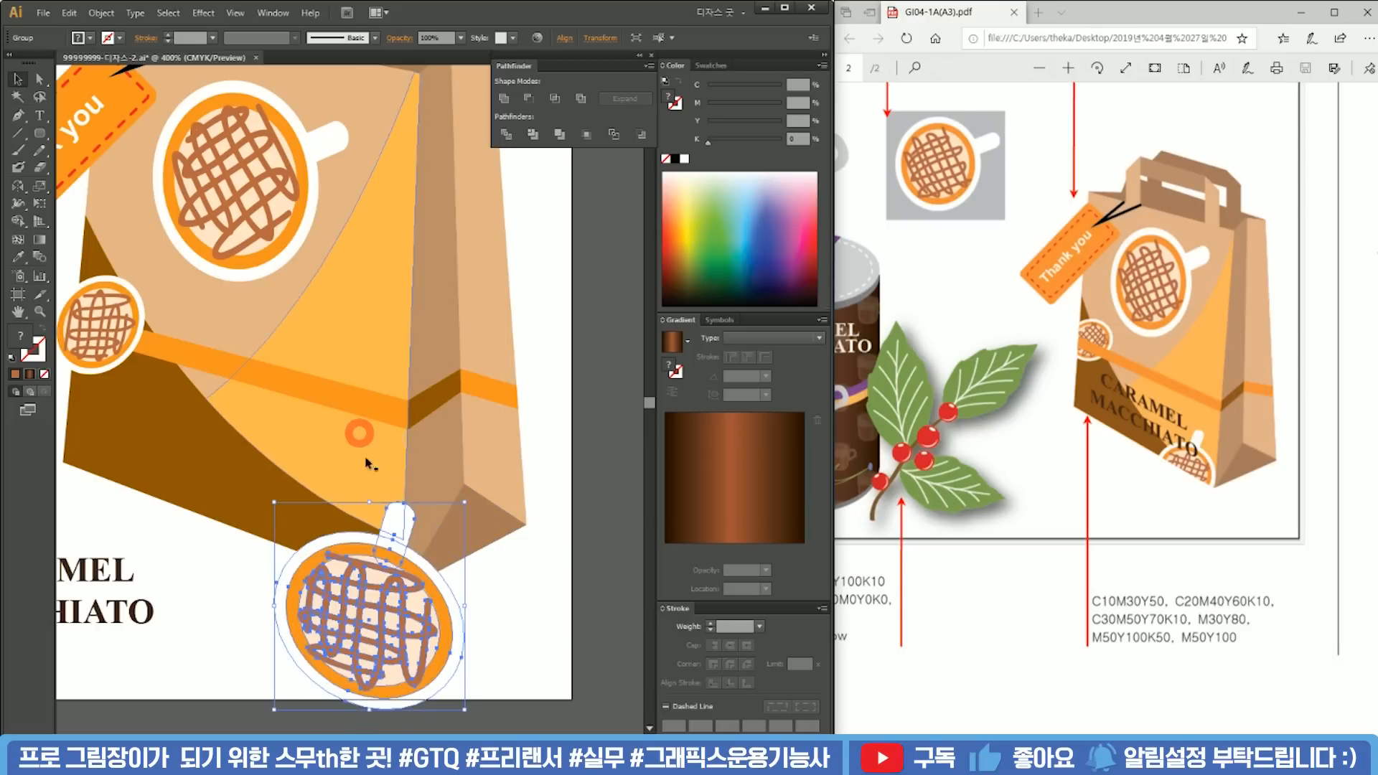
left_click_drag(370, 518, 337, 417)
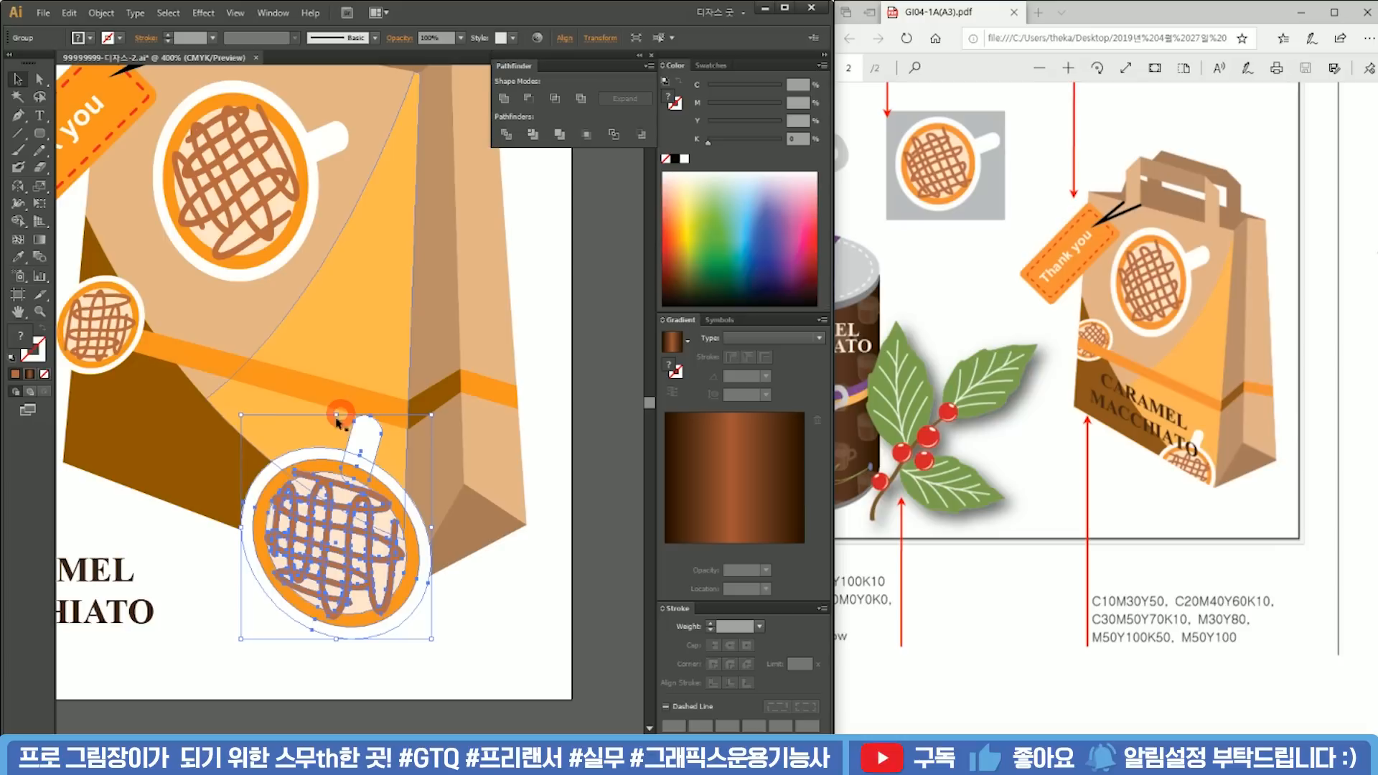
left_click_drag(243, 416, 290, 491)
left_click(555, 643)
left_click_drag(377, 616, 344, 596)
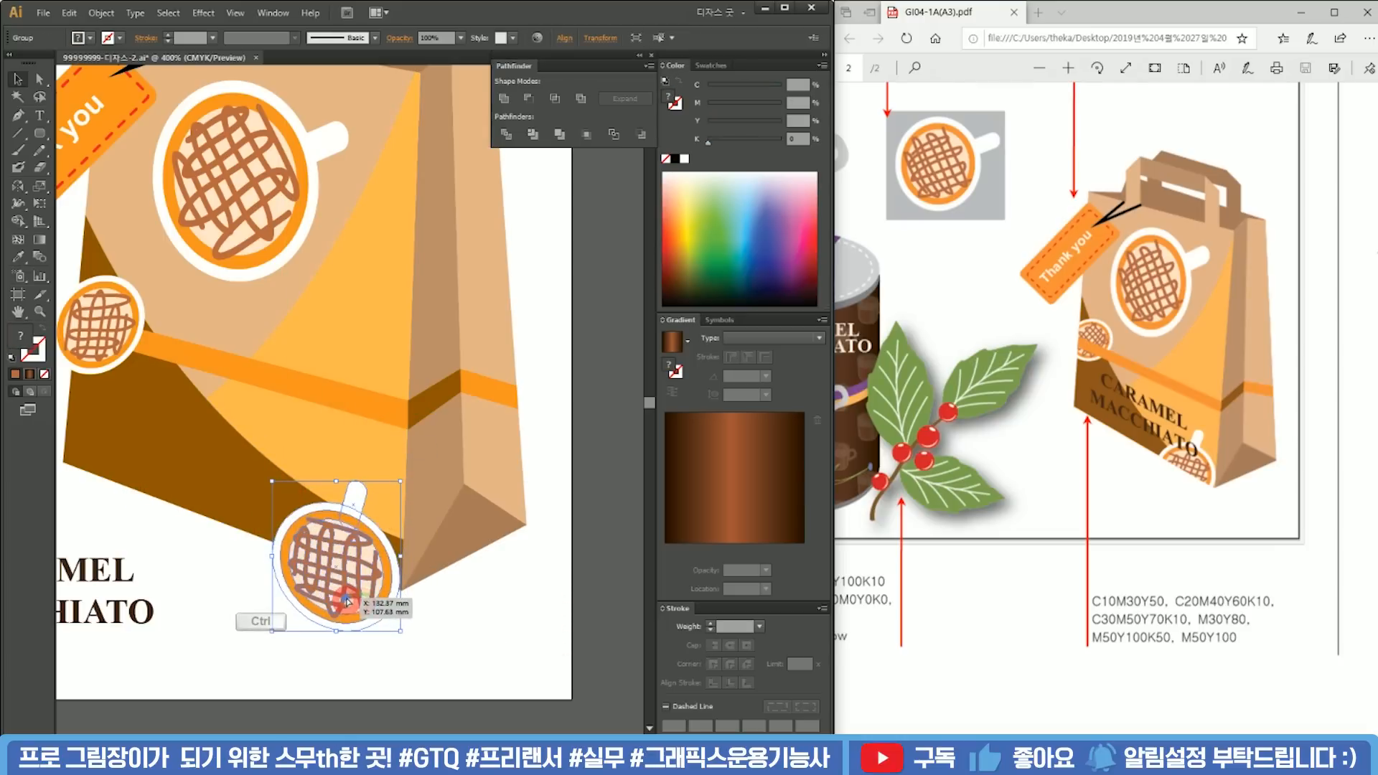
Step: Nudge the lower coffee cup copy slightly upward at the bag front's bottom right corner
left_click(485, 623)
left_click_drag(381, 587, 378, 564)
left_click(468, 621)
left_click(483, 603)
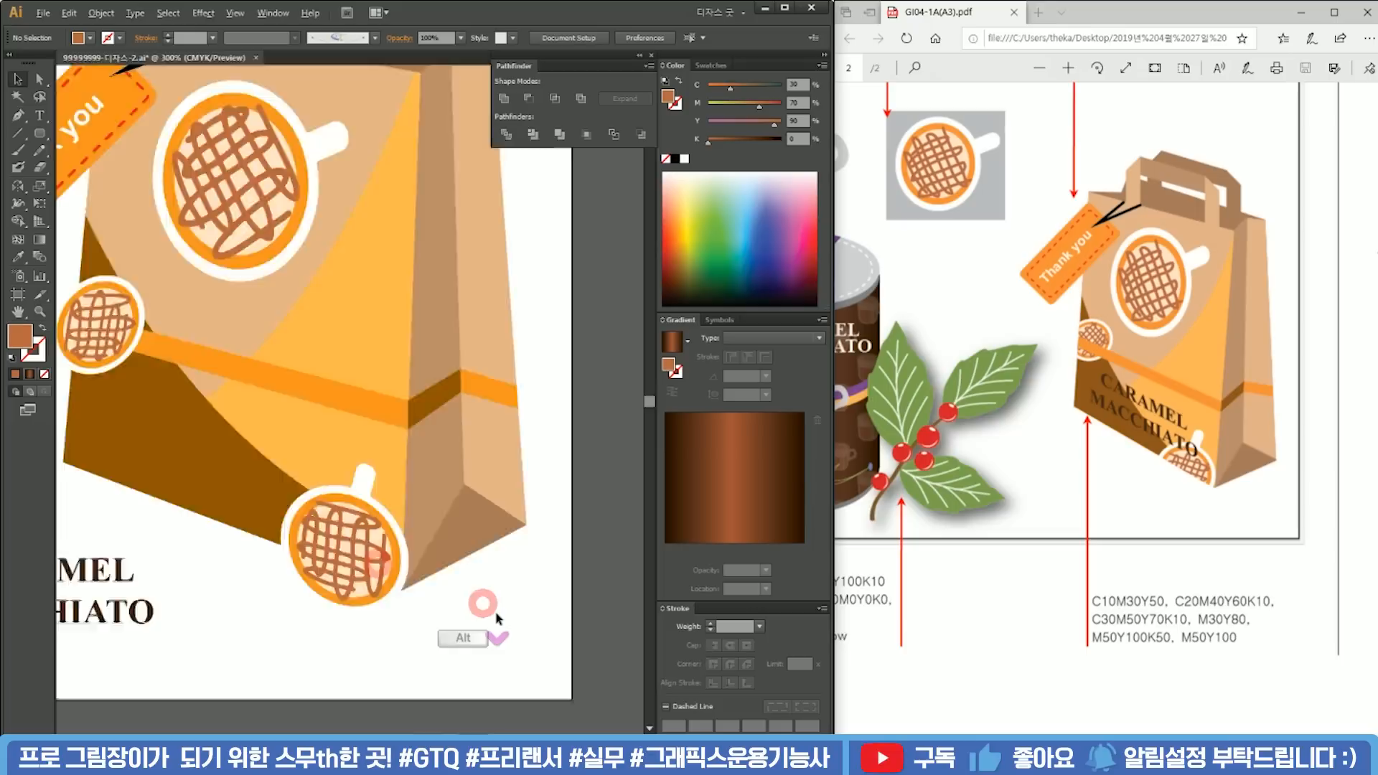
key("ctrl+minus")
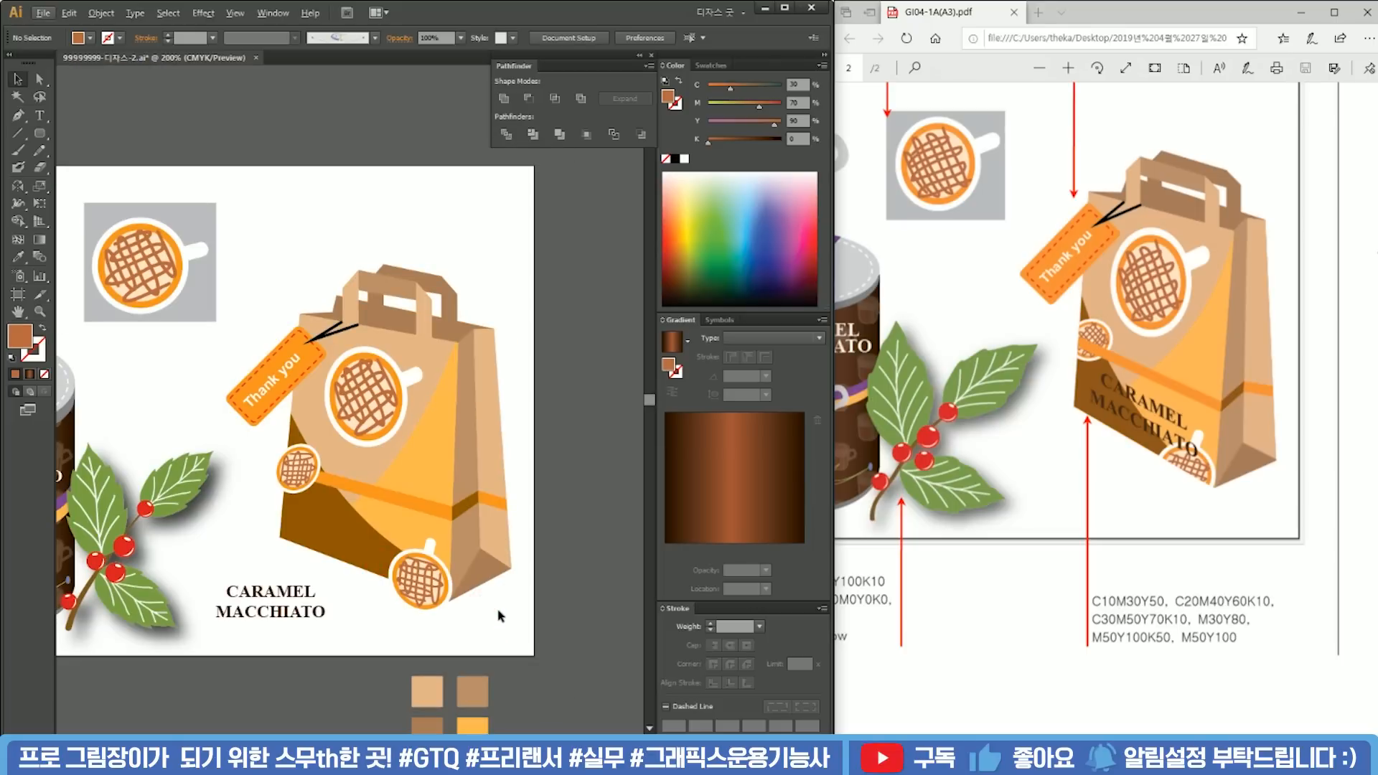
Step: Group the three pieces of the orange band around the bag and bring the group to the front
scroll(414, 526, "up", 1)
left_click(450, 496)
left_click(493, 499, "shift")
left_click(532, 491, "shift")
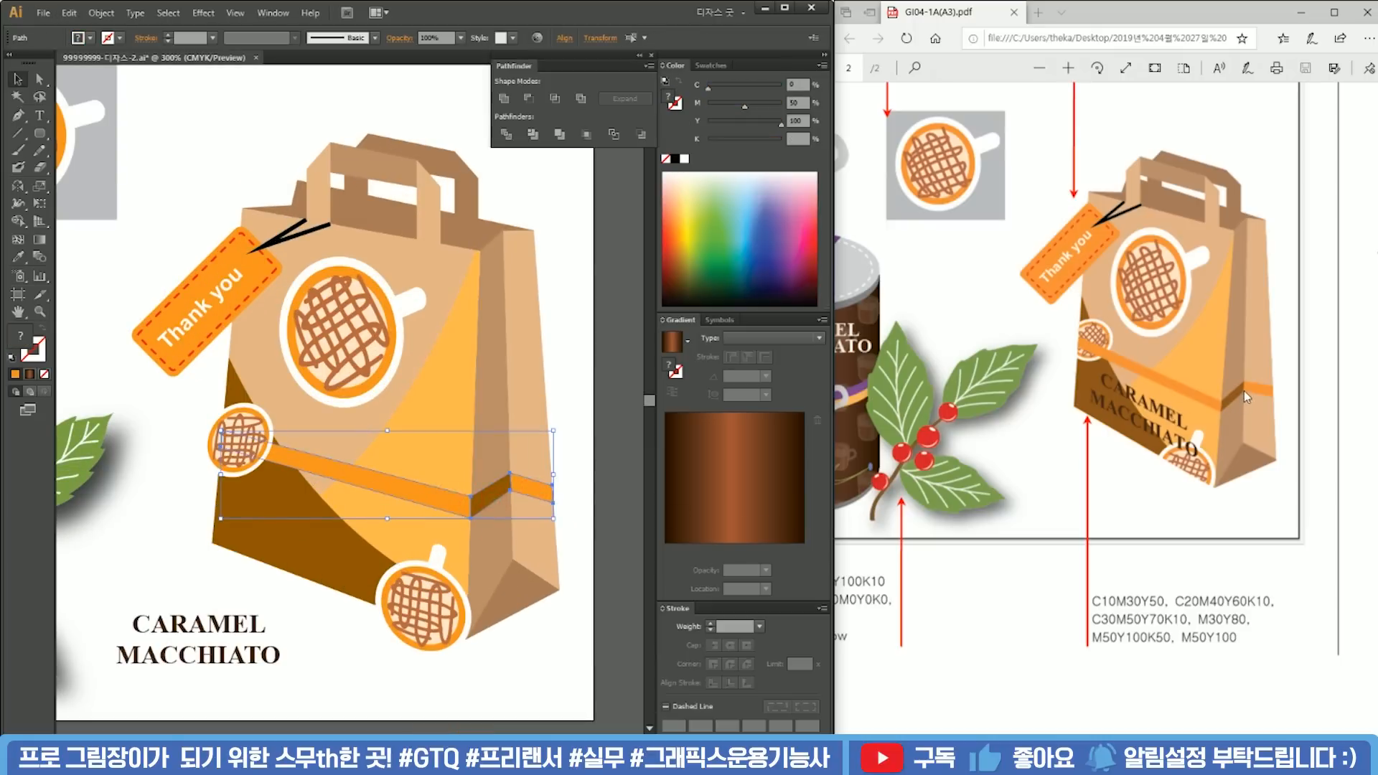
key("ctrl+g")
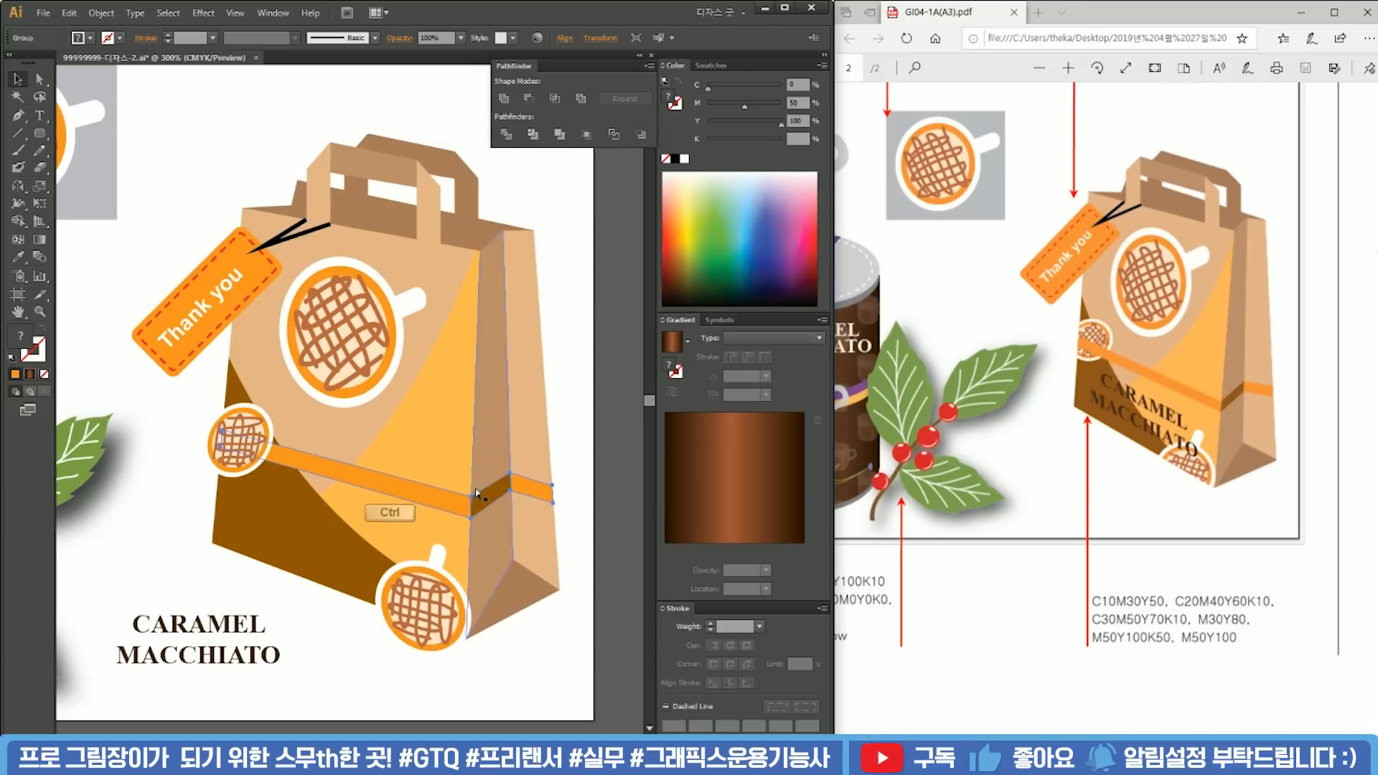
right_click(490, 487)
left_click(566, 607)
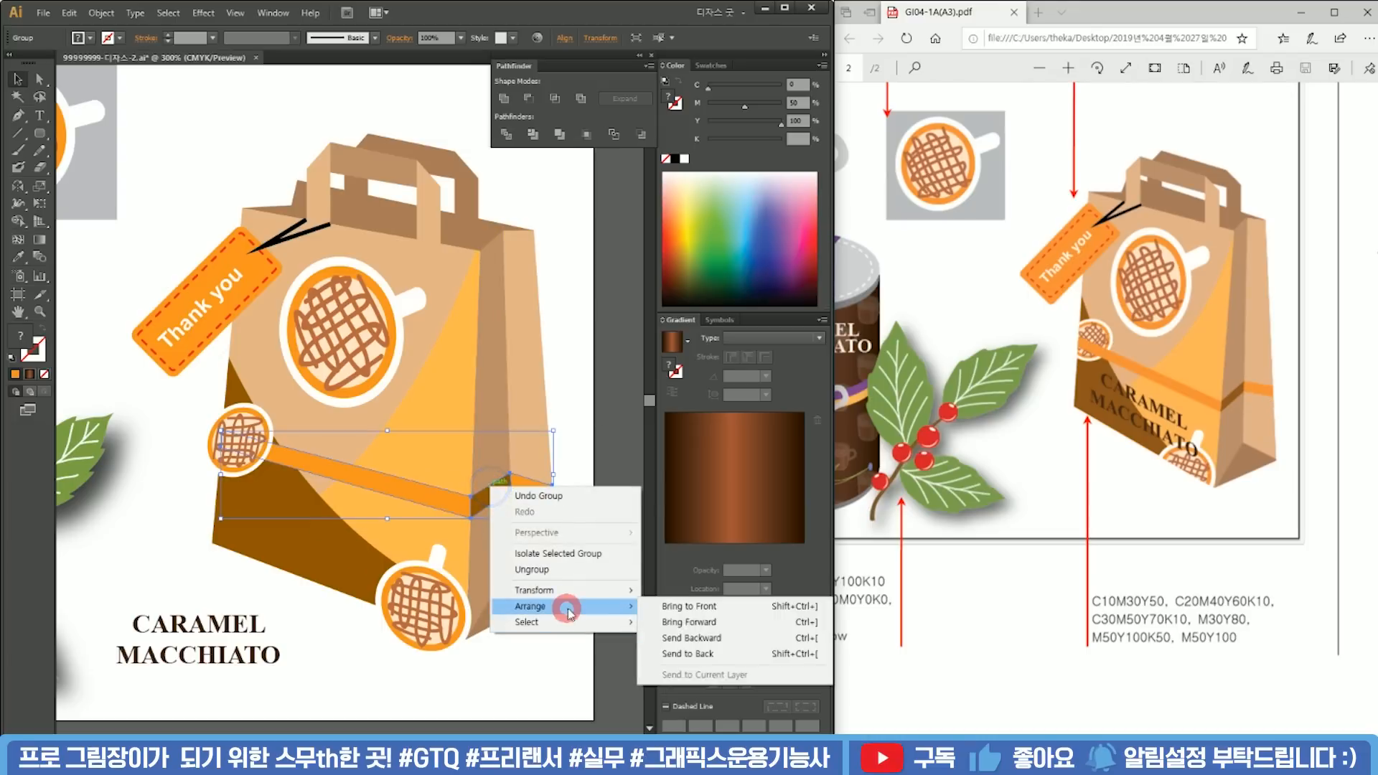
left_click(694, 607)
scroll(448, 550, "down", 1)
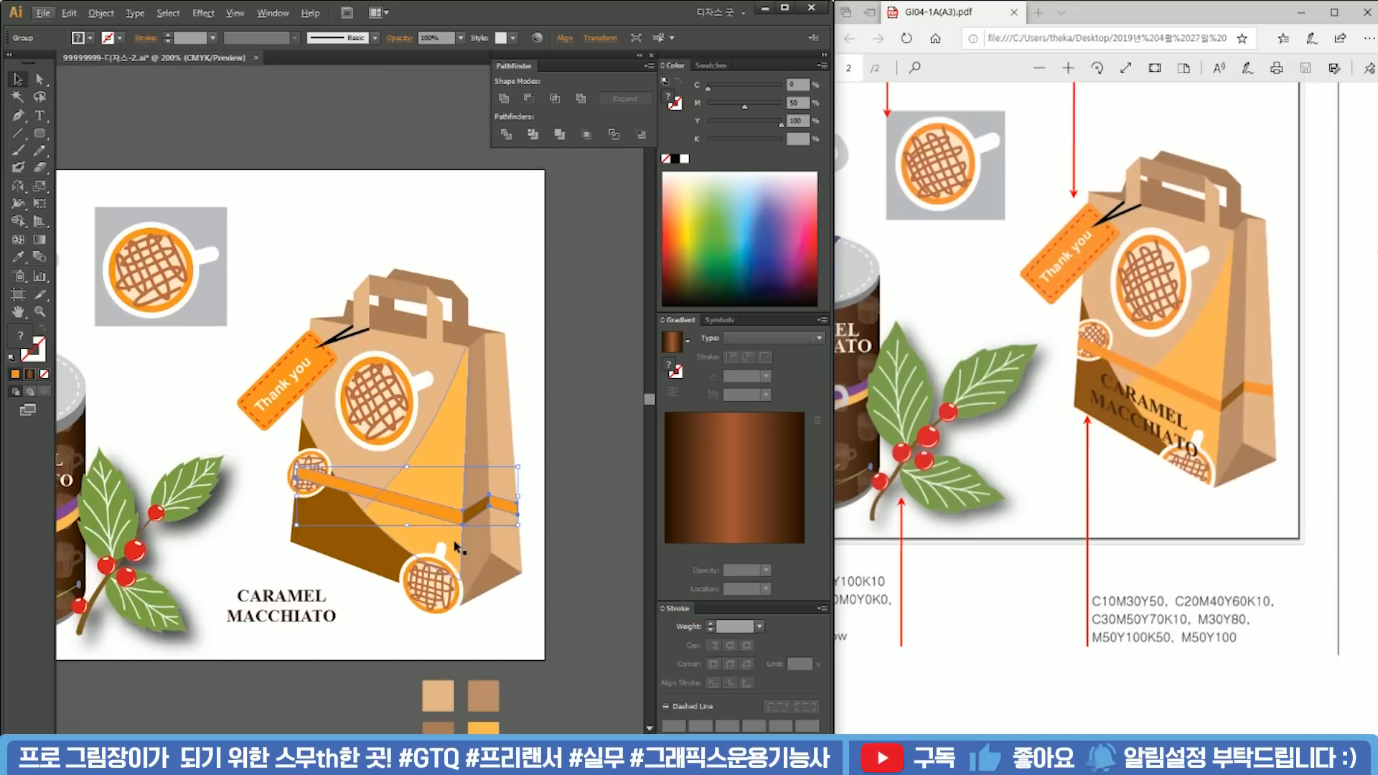
Step: Duplicate the bag front's tan, yellow and brown panels in place, directly in front of the originals
left_click(373, 567)
left_click_drag(279, 475, 476, 455)
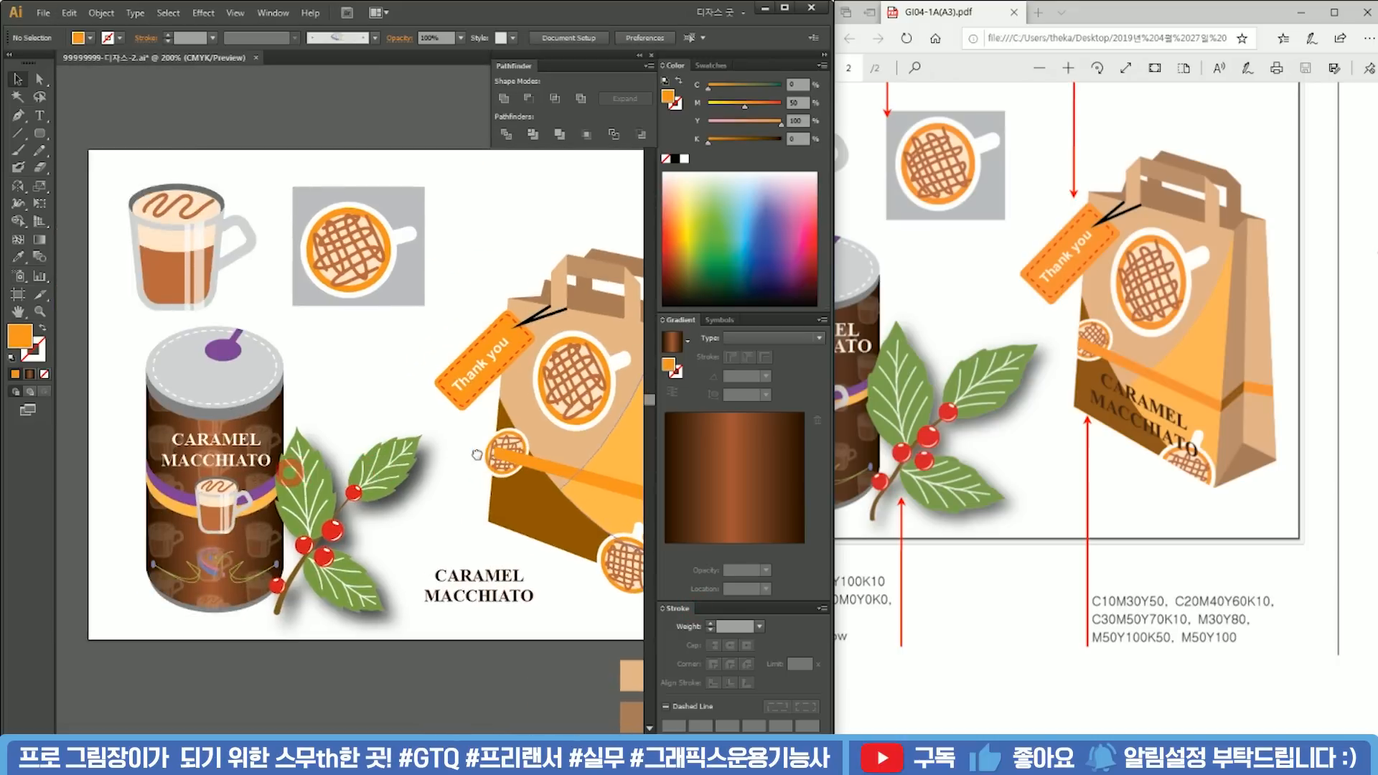
left_click_drag(412, 559, 186, 582)
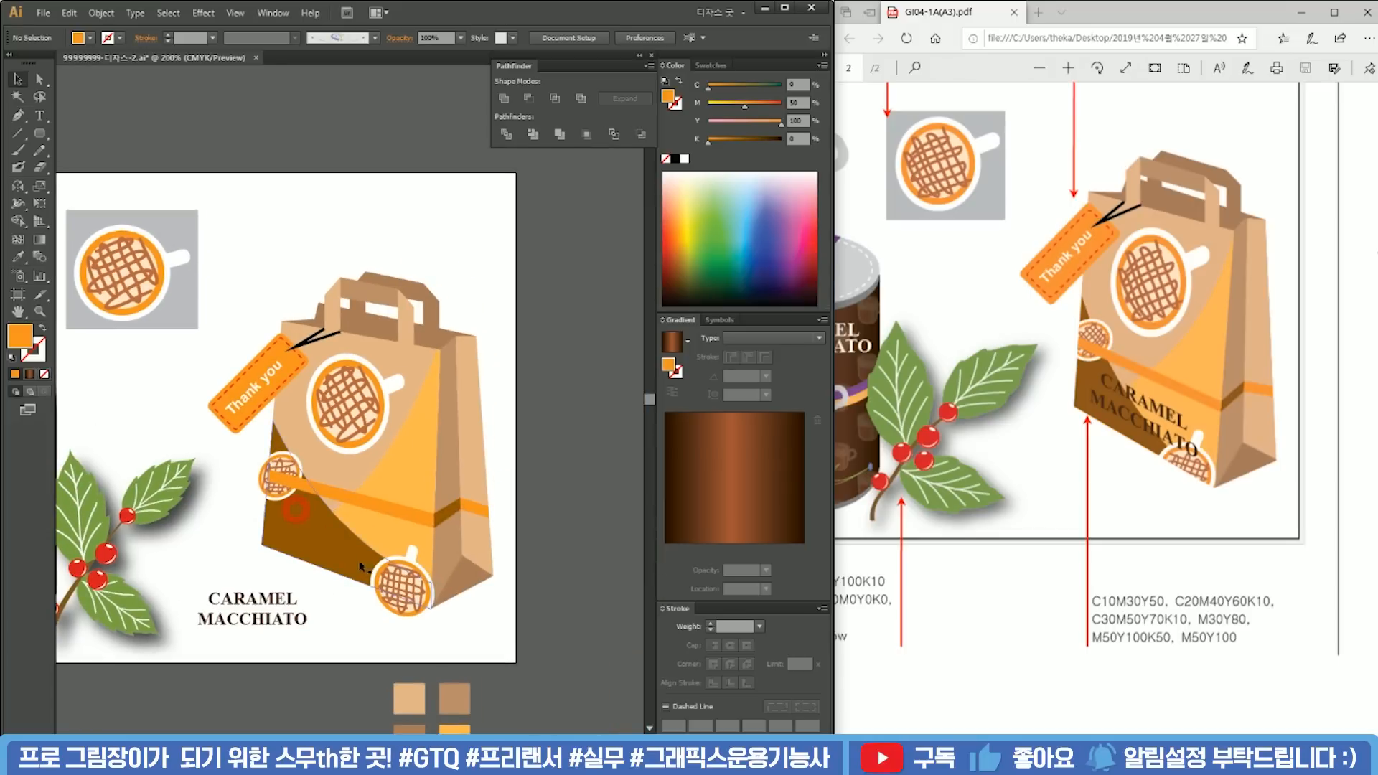
left_click(344, 472)
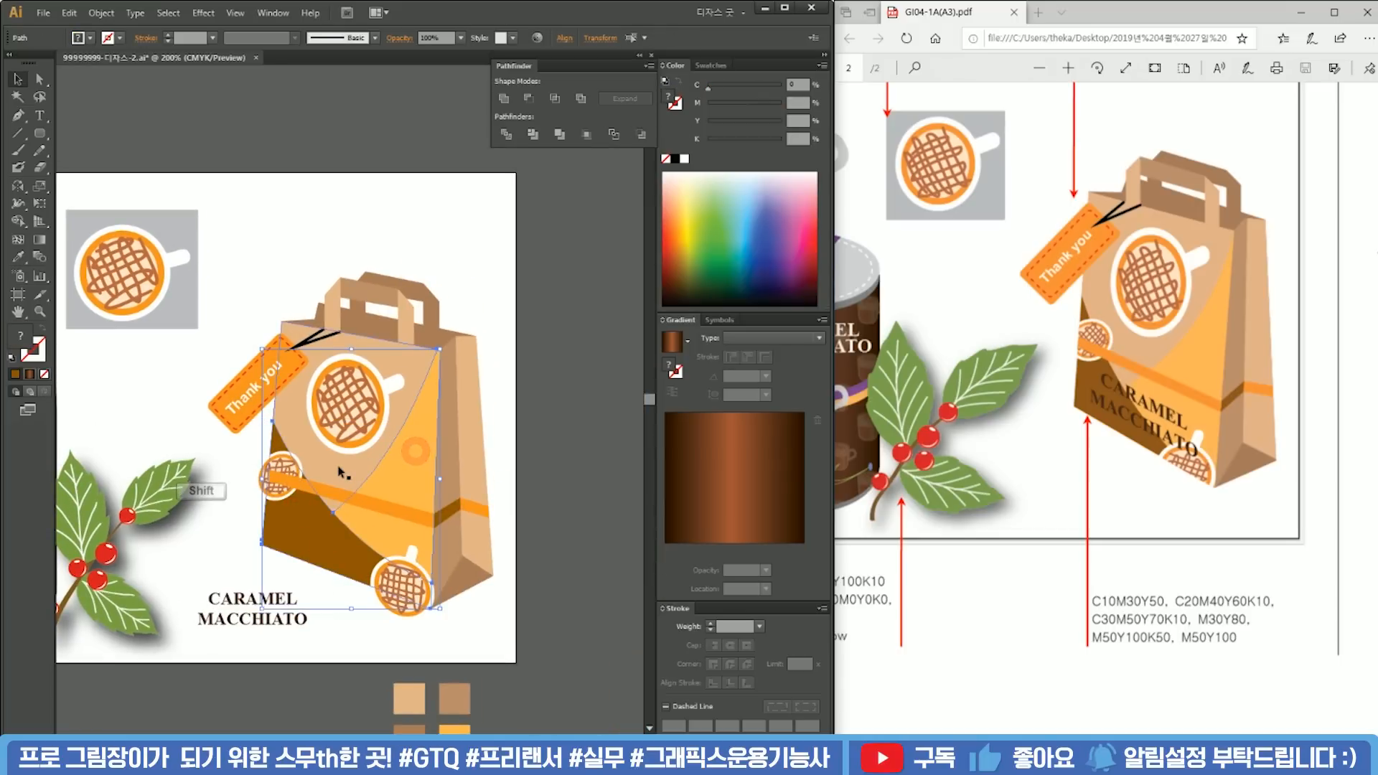
key("ctrl+f")
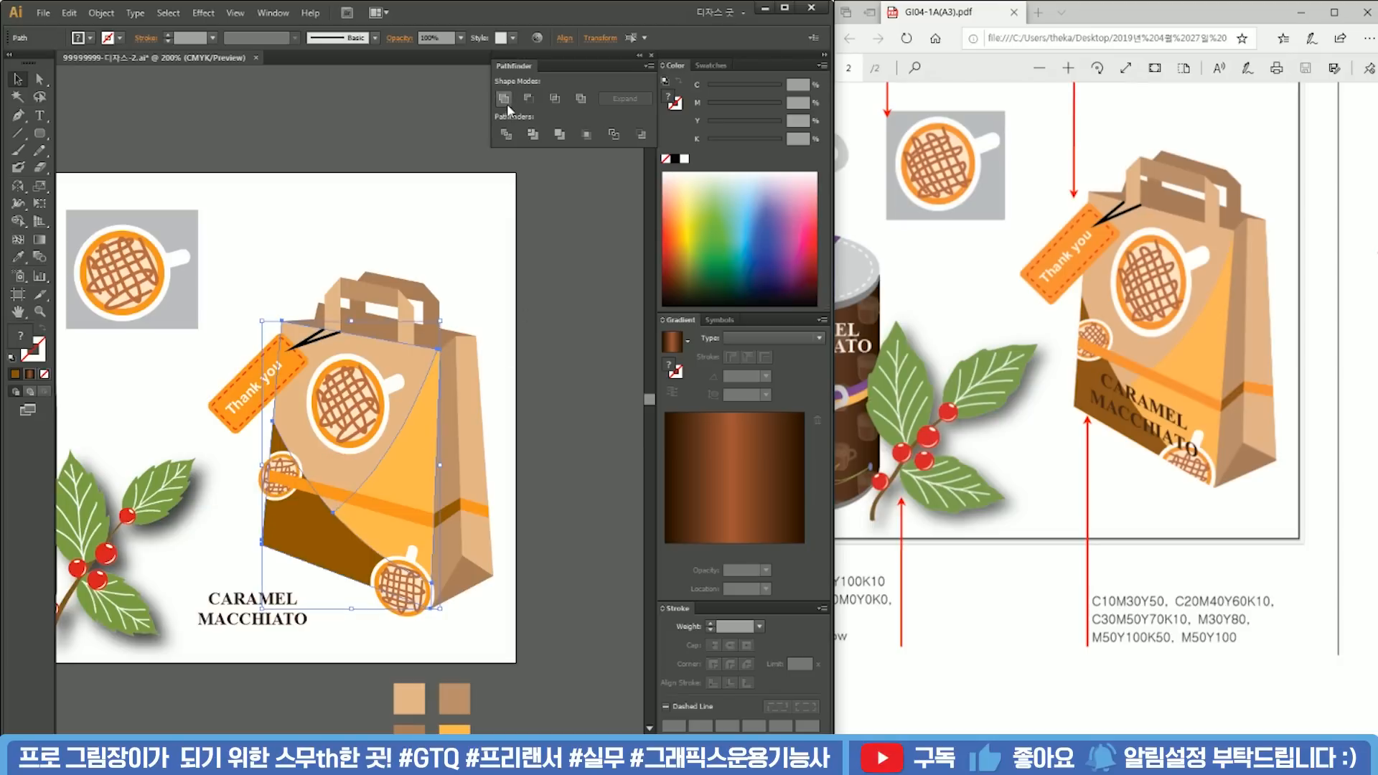
Step: Group the three coffee cups decorating the bag's front
left_click(349, 422)
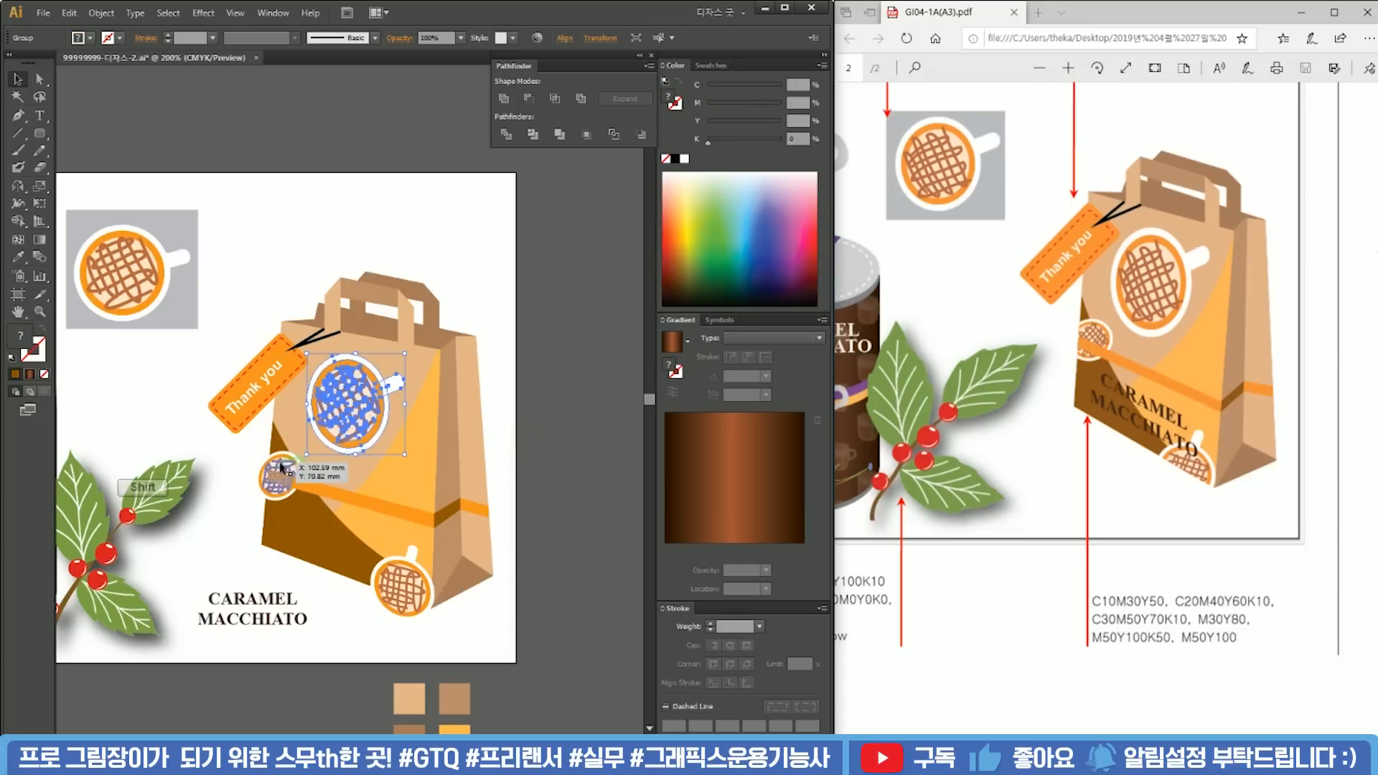
left_click(278, 475, "shift")
left_click(391, 606, "shift")
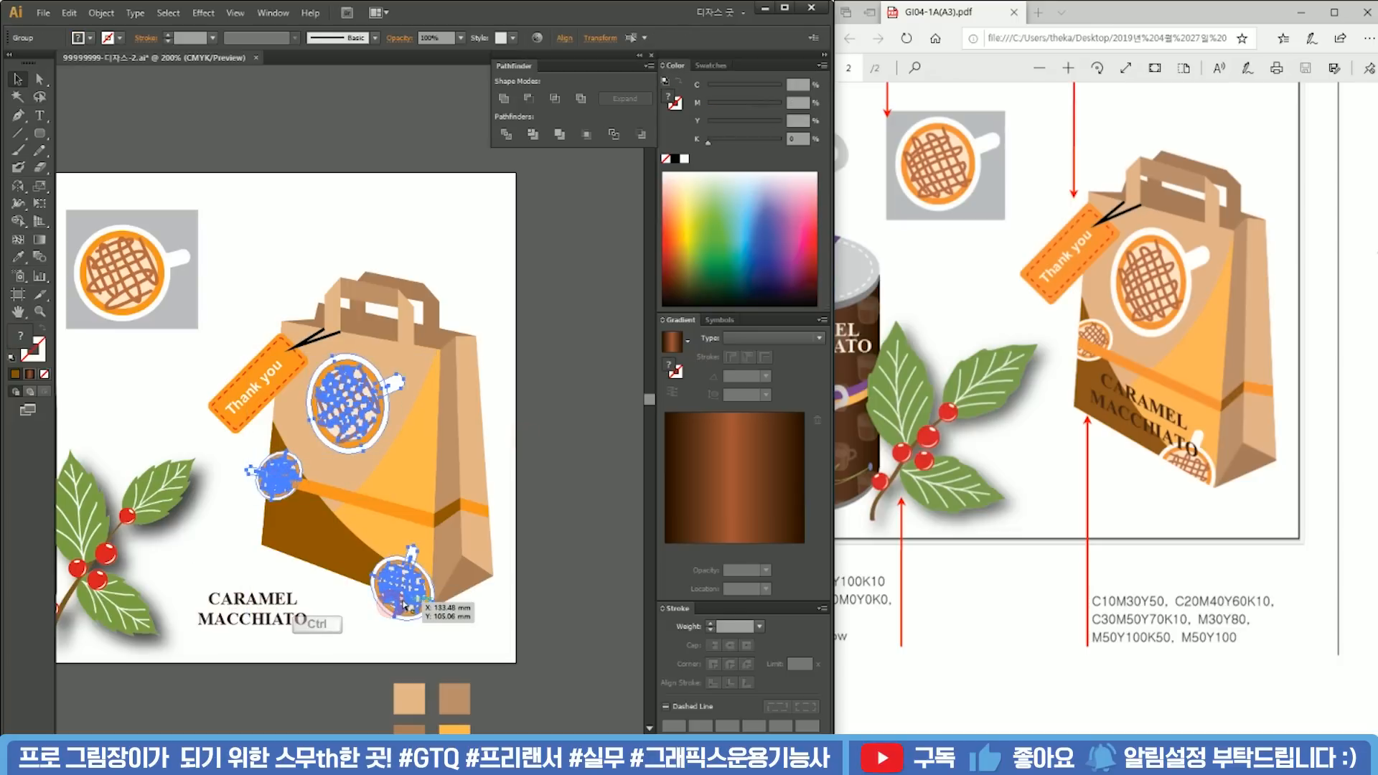
left_click(539, 589)
Step: Unite the duplicated bag front panels into a single shape and bring it to the front
left_click(299, 544)
left_click(401, 477, "shift")
left_click(339, 470, "shift")
left_click(366, 336, "shift")
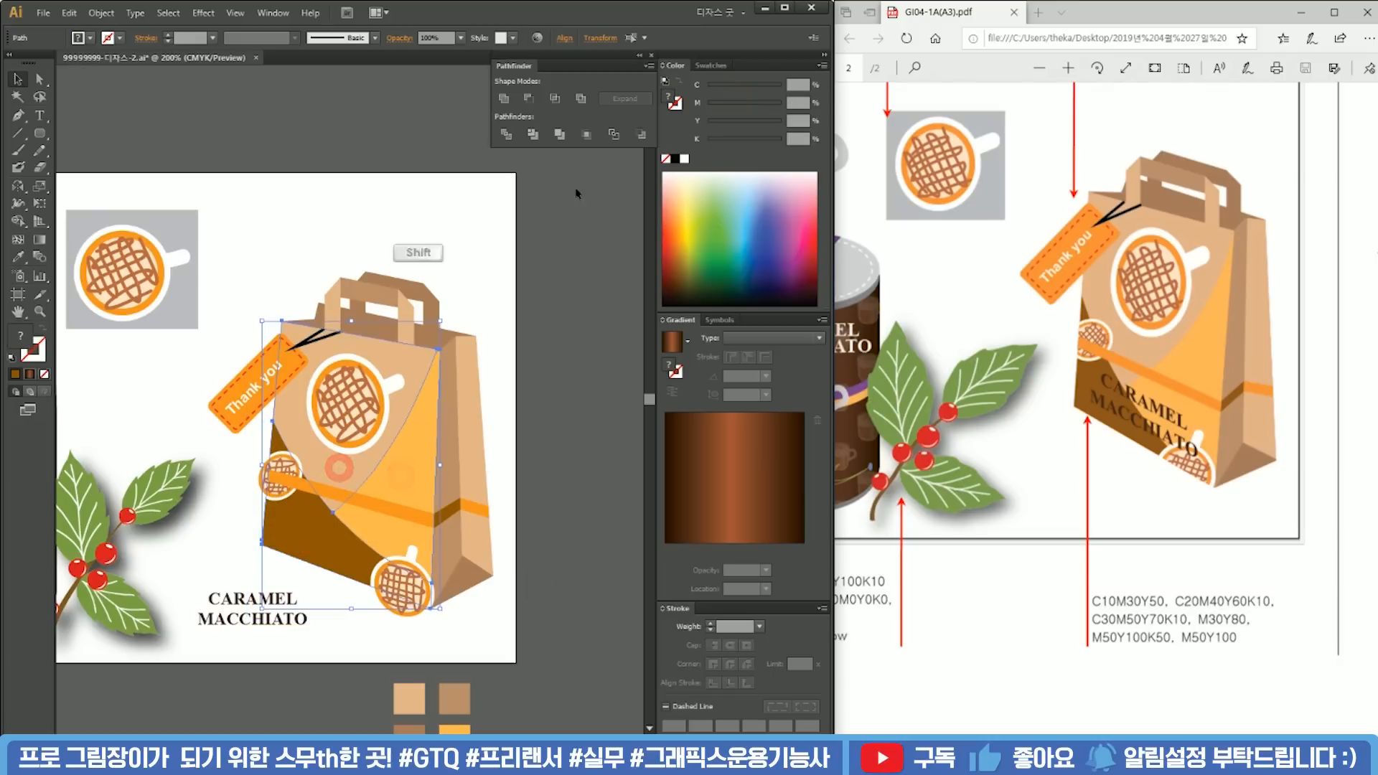
left_click(505, 100)
right_click(414, 449)
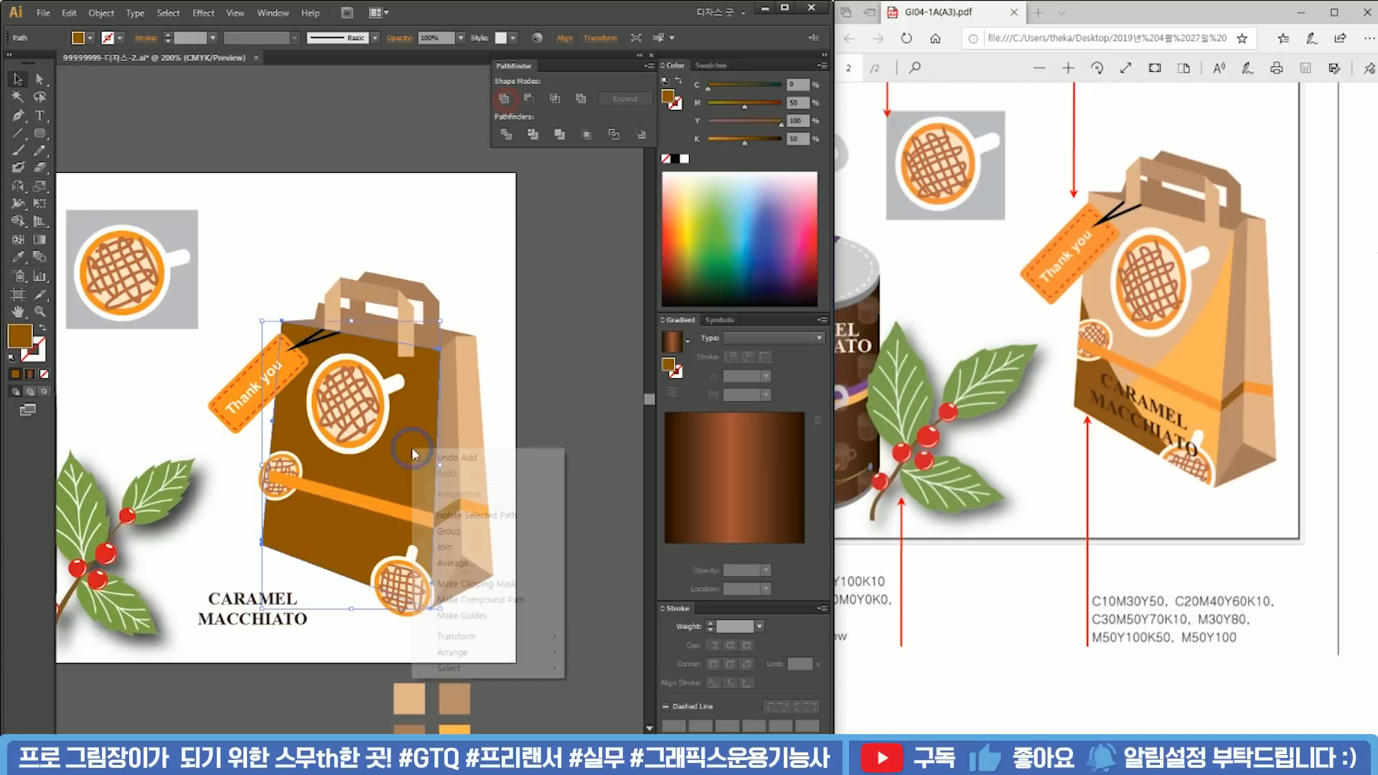
left_click(509, 638)
left_click(521, 652)
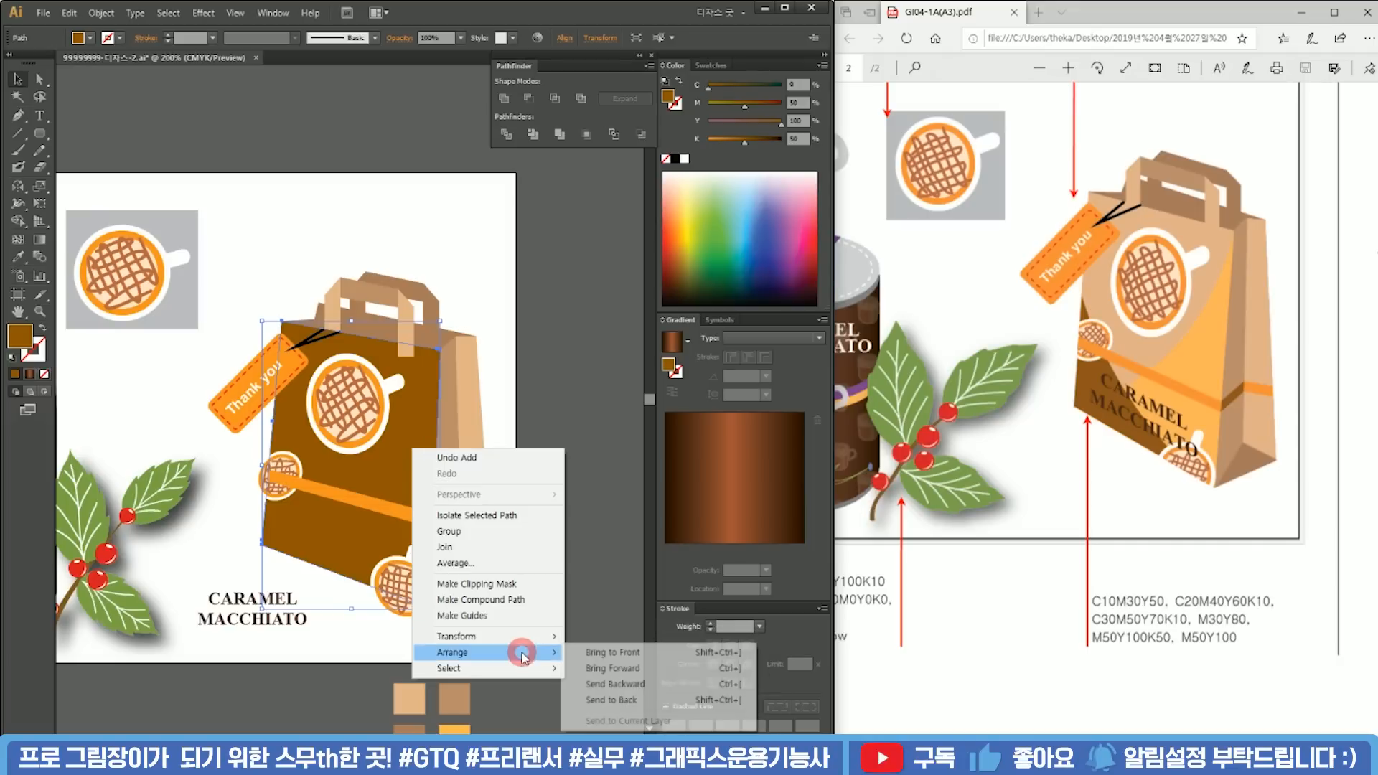
left_click(625, 654)
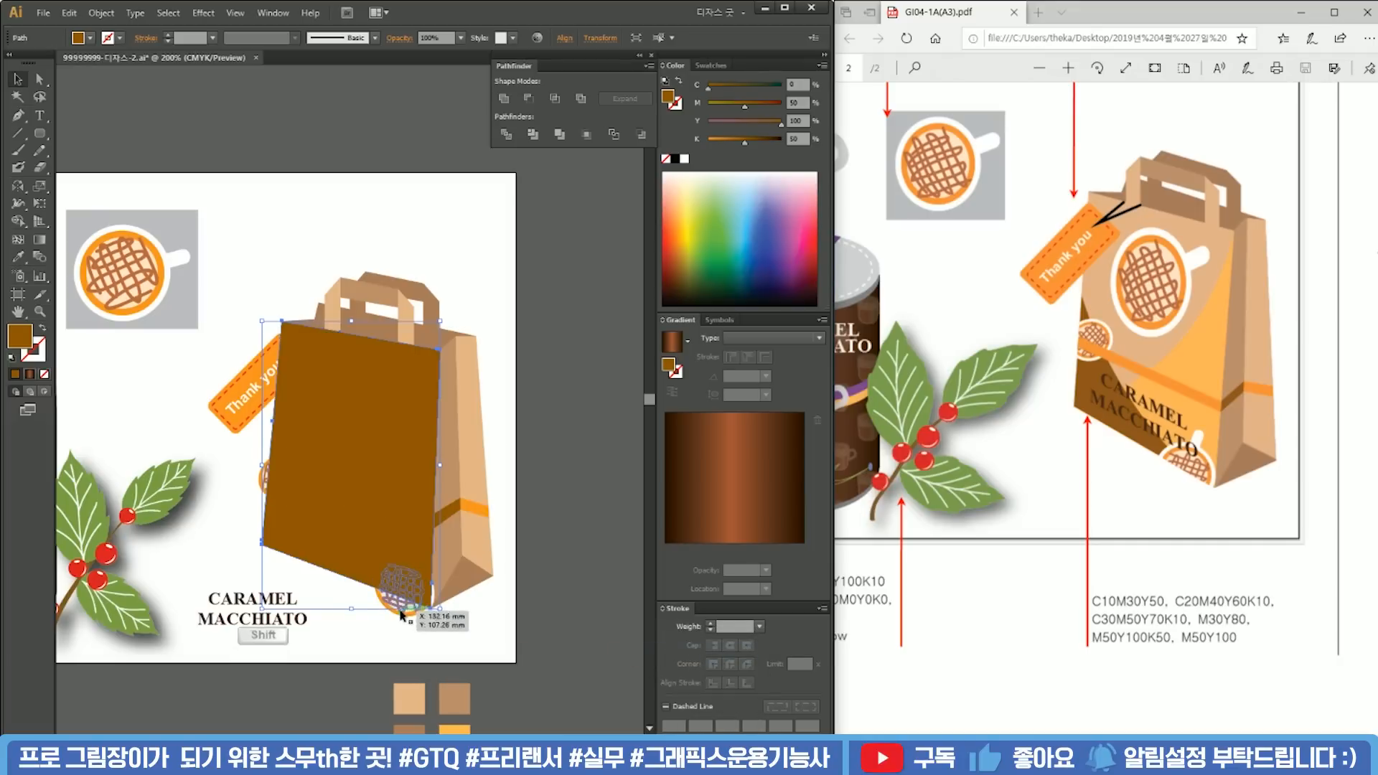
Step: Clip the coffee cups to the united bag front shape with a clipping mask
left_click(394, 610, "shift")
right_click(390, 535)
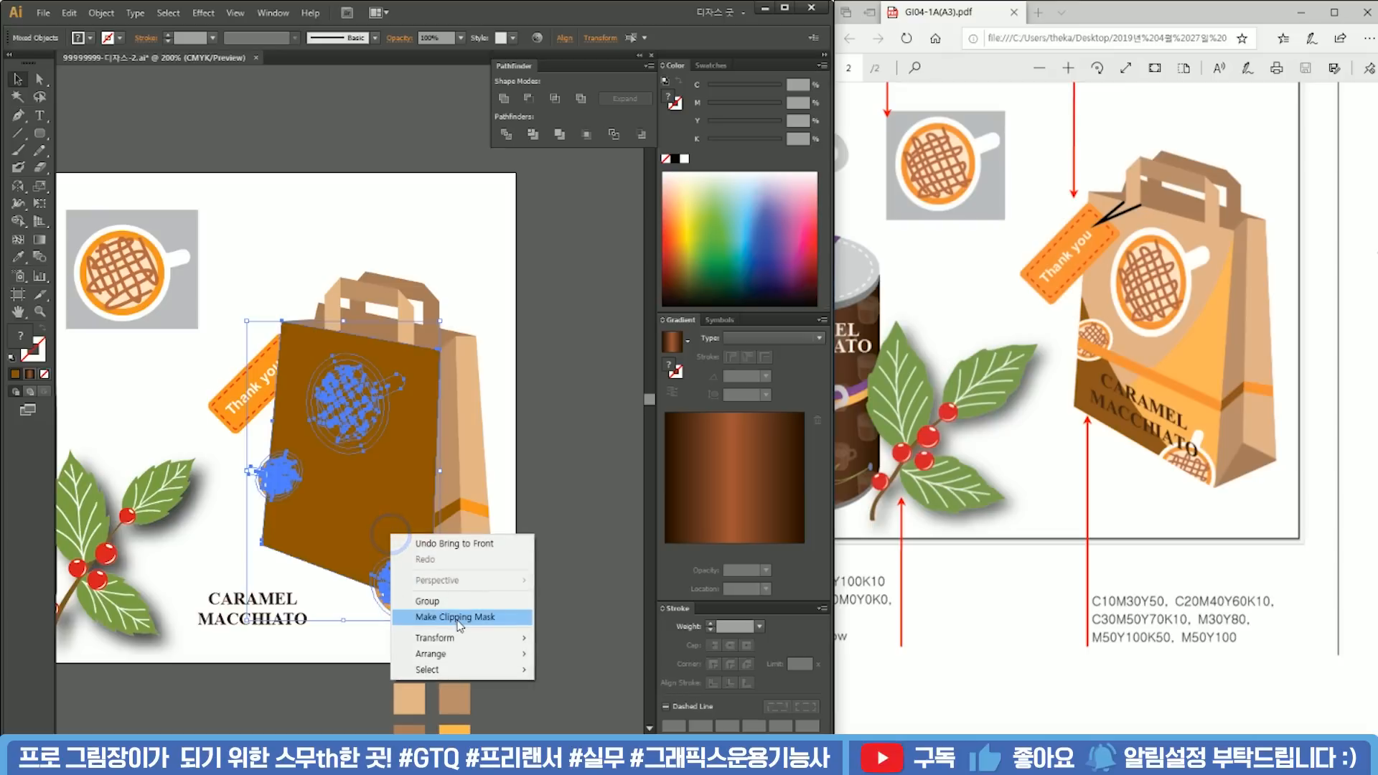
key("ctrl+7")
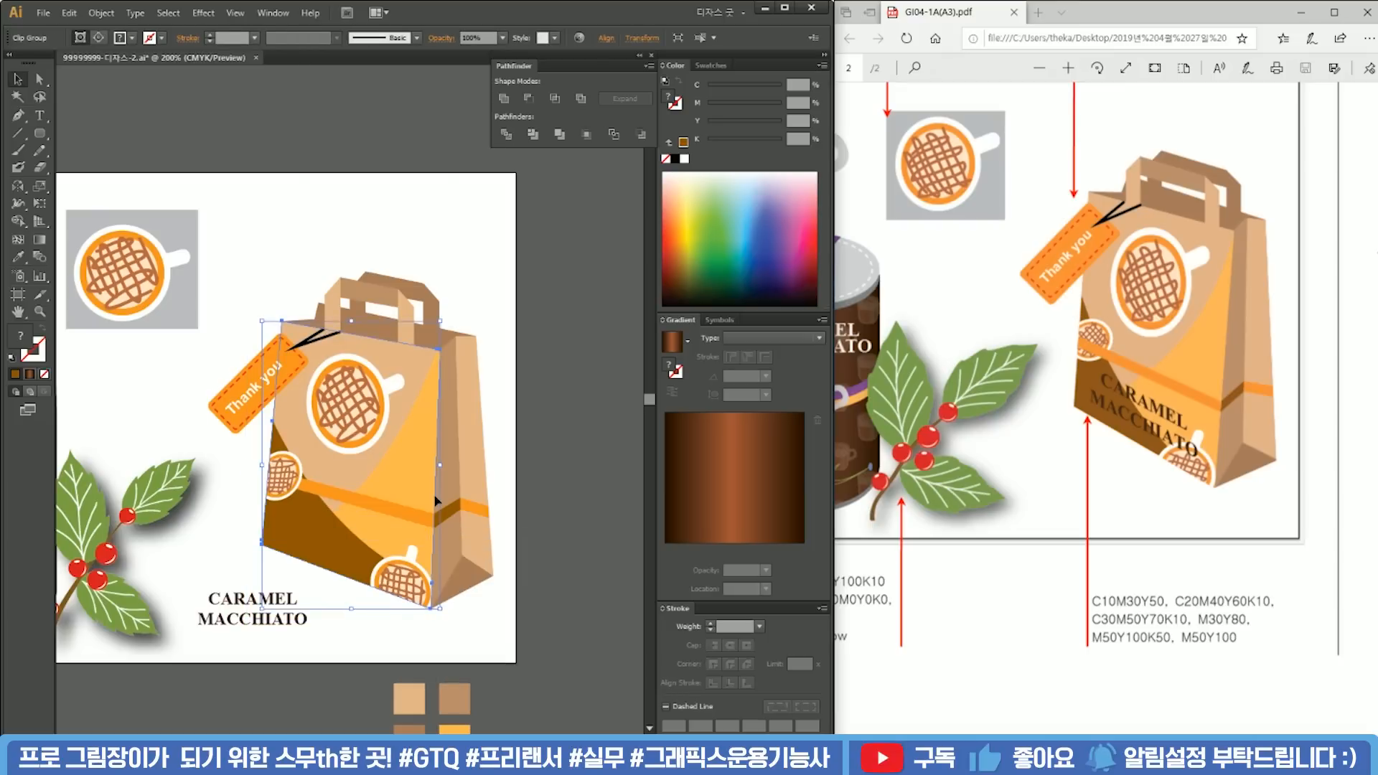
left_click(508, 514)
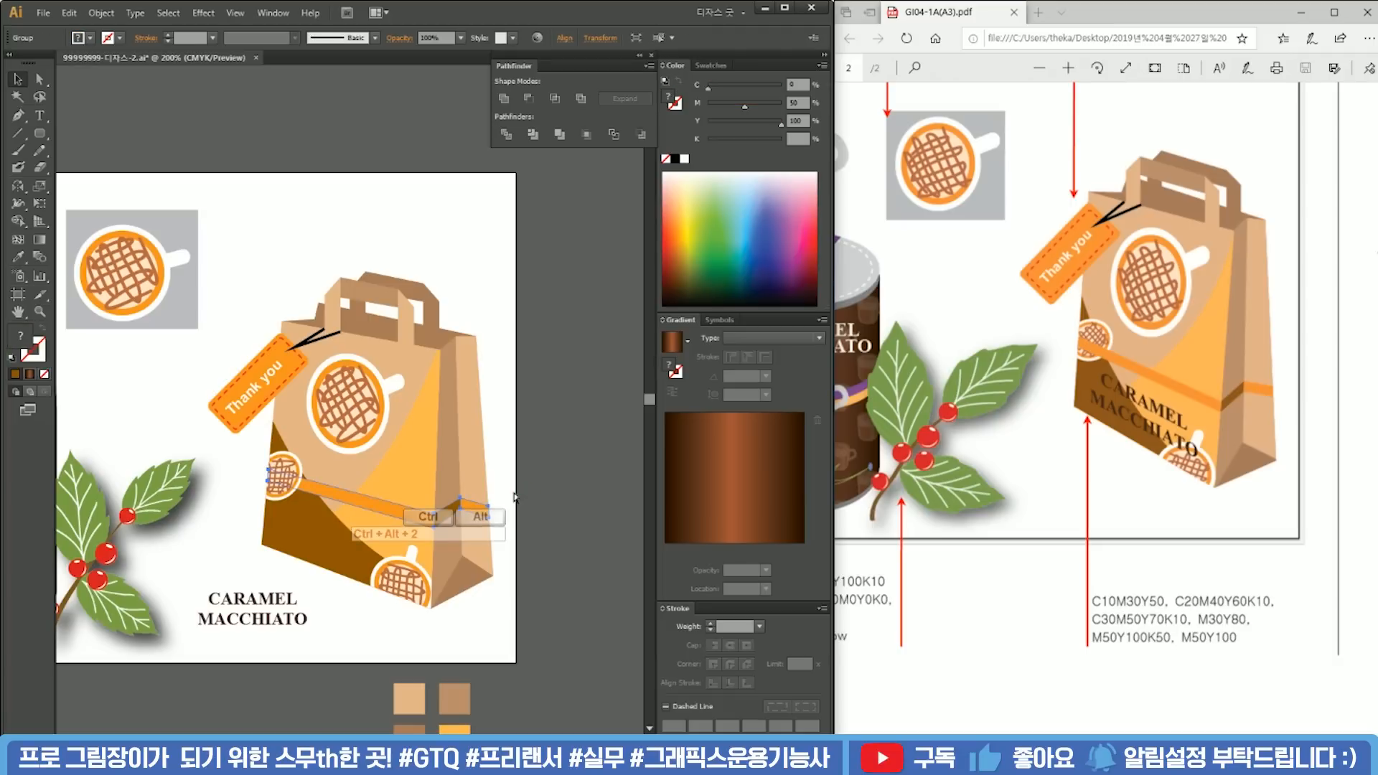
Step: Bring the orange band group in front of the clipped coffee cups
left_click(490, 505)
right_click(415, 520)
mouse_move(502, 631)
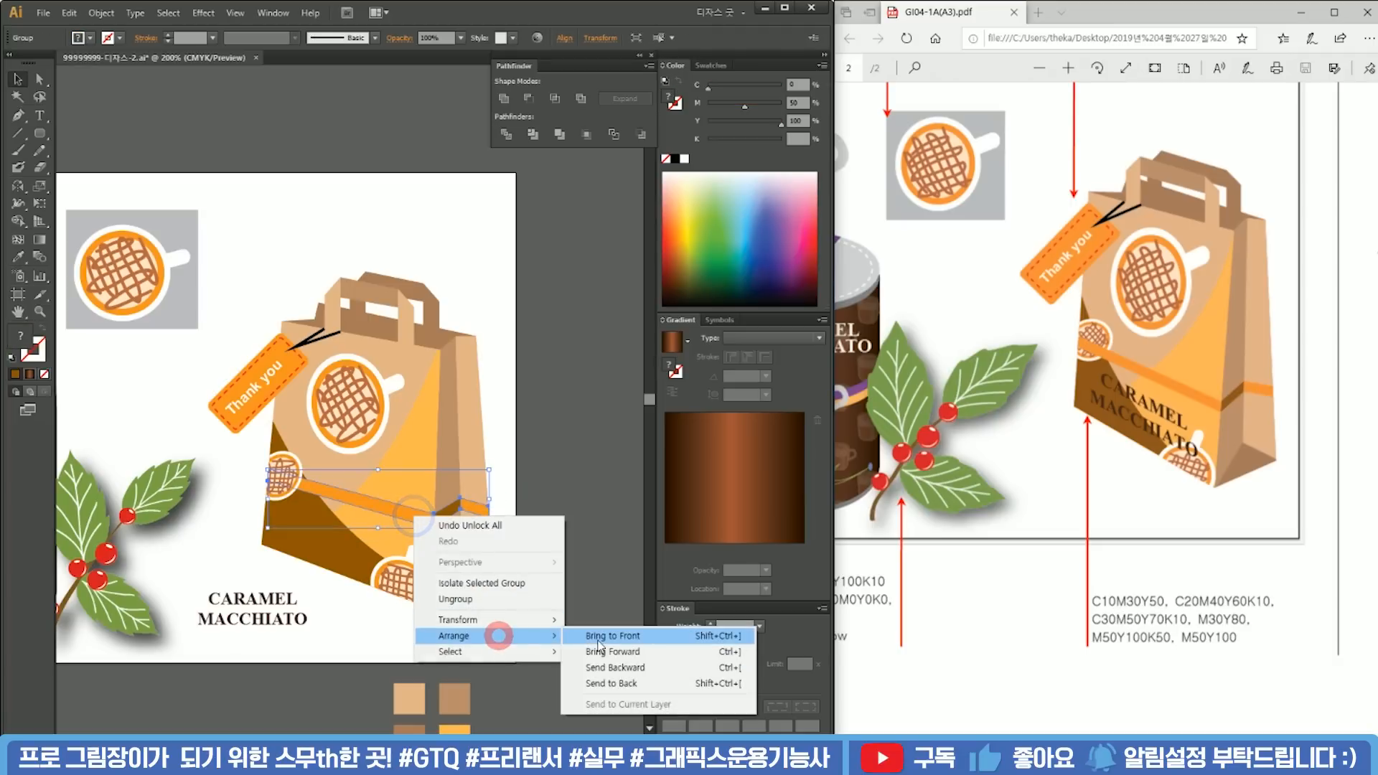
left_click(597, 639)
left_click(565, 524)
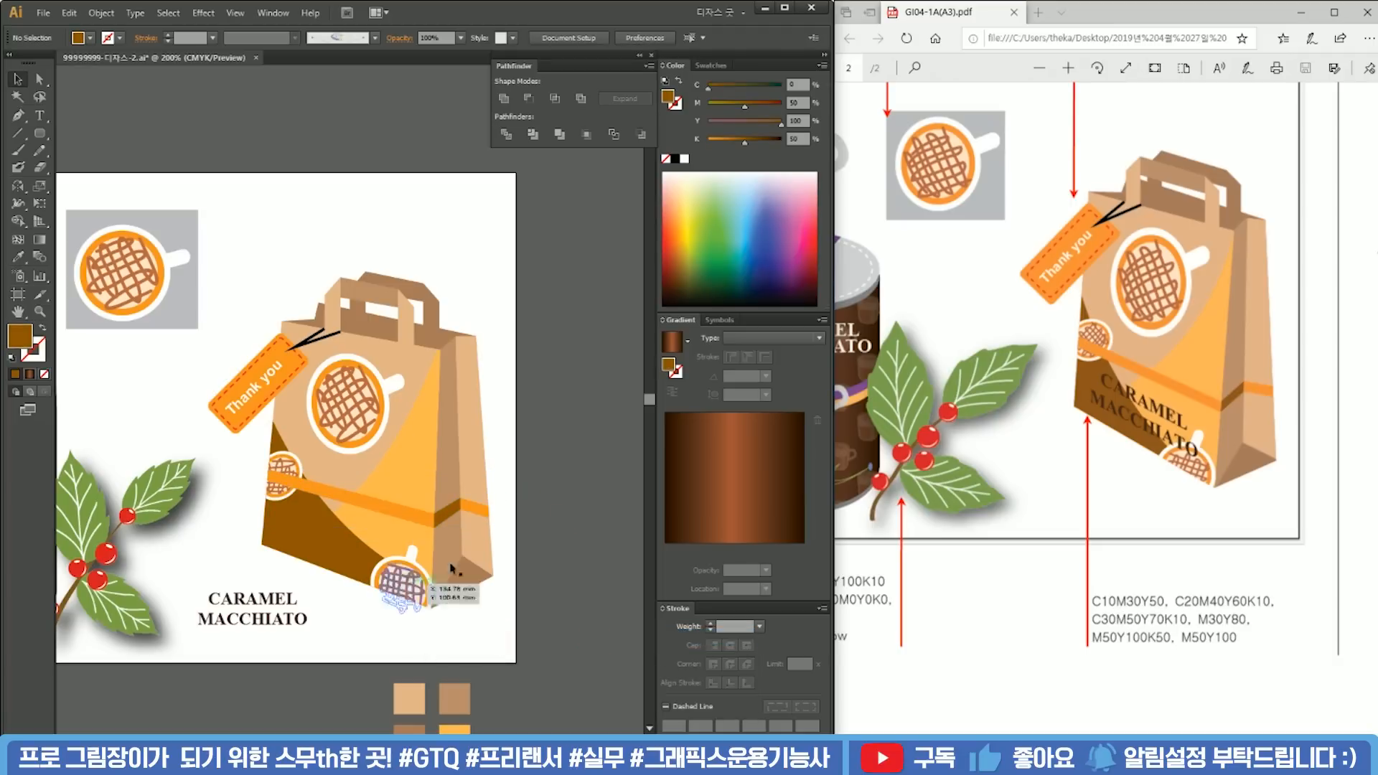
left_click_drag(419, 519, 507, 472)
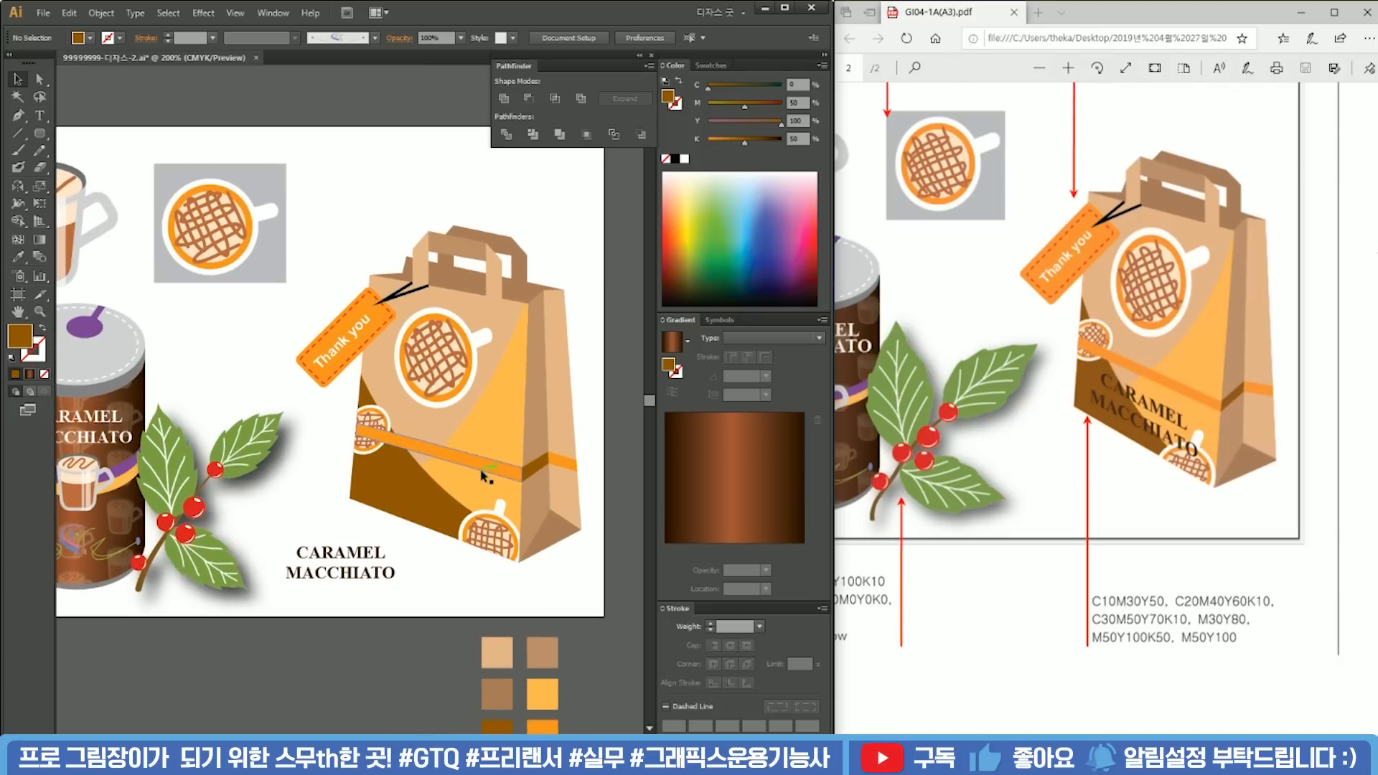
left_click(340, 562)
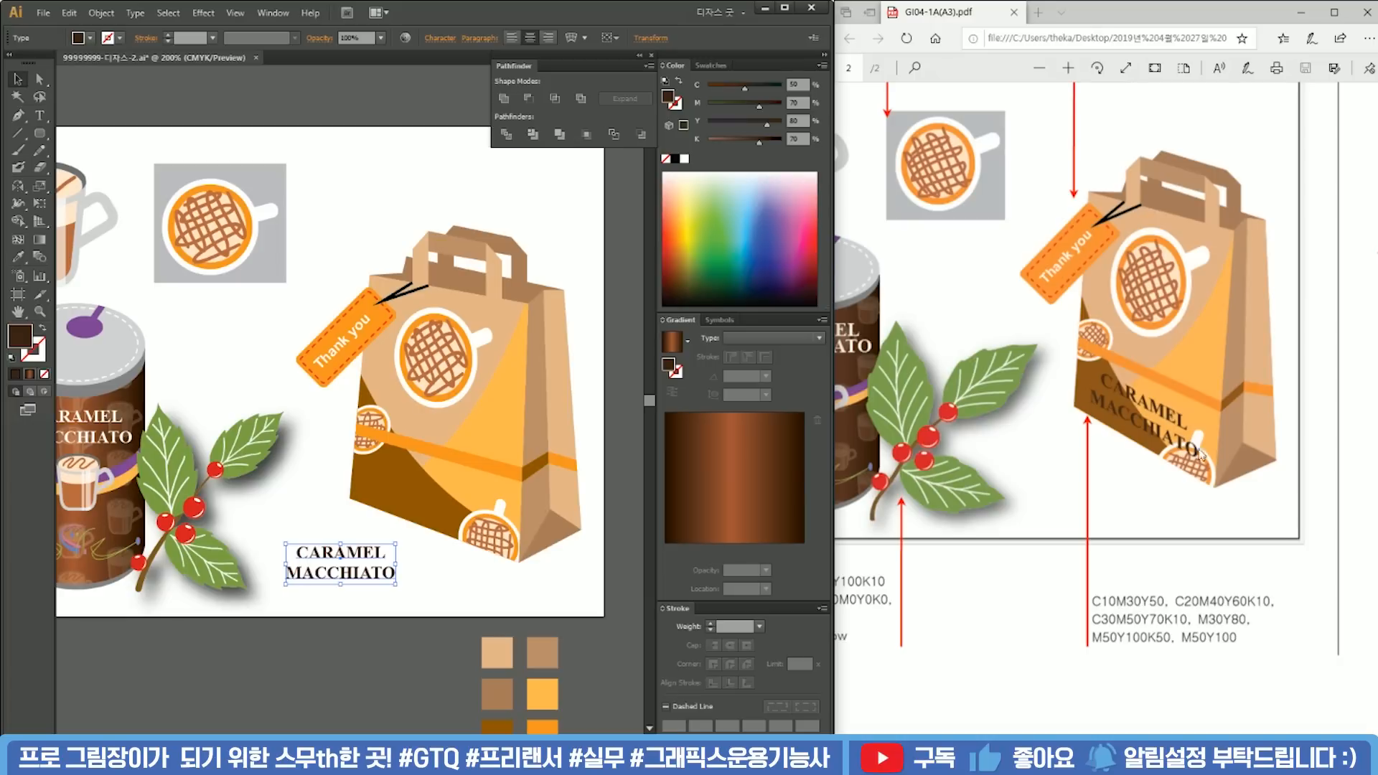
left_click(573, 38)
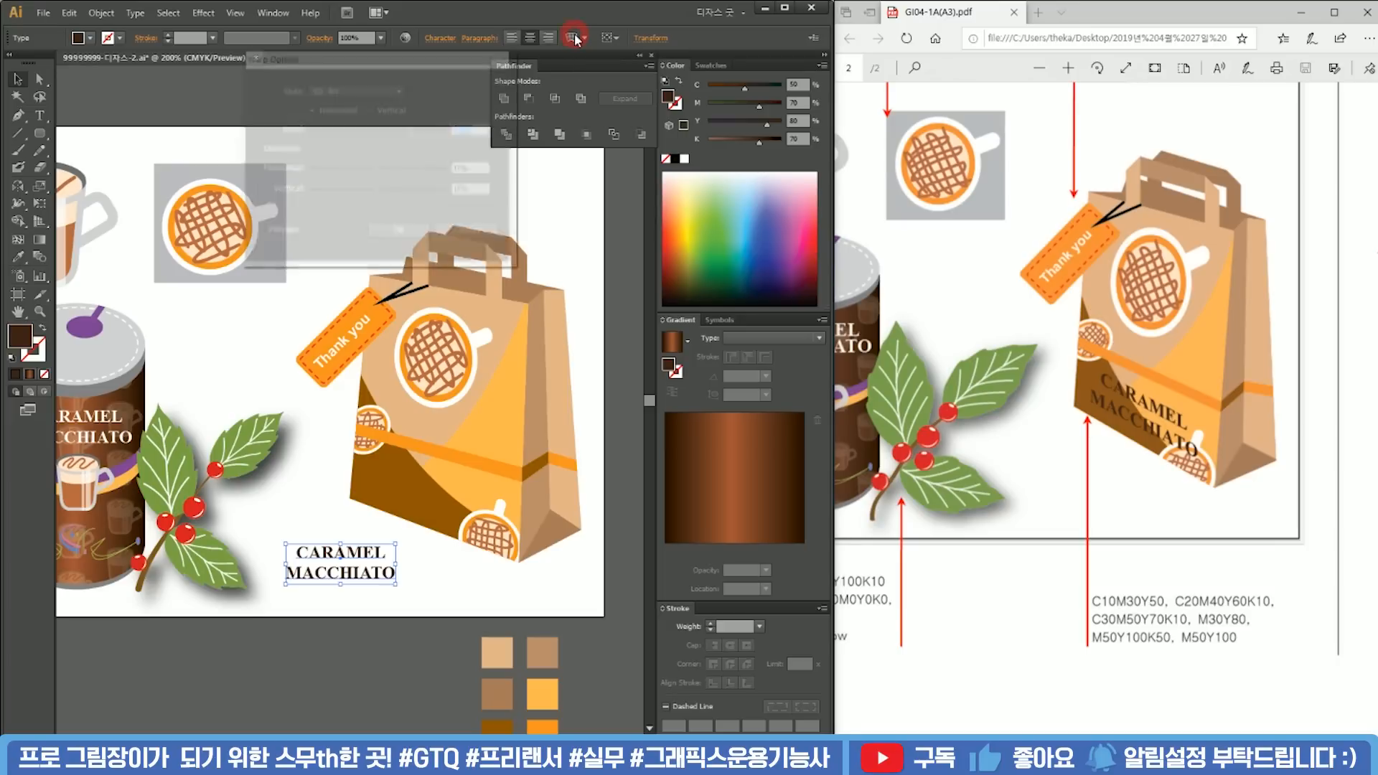
left_click(371, 91)
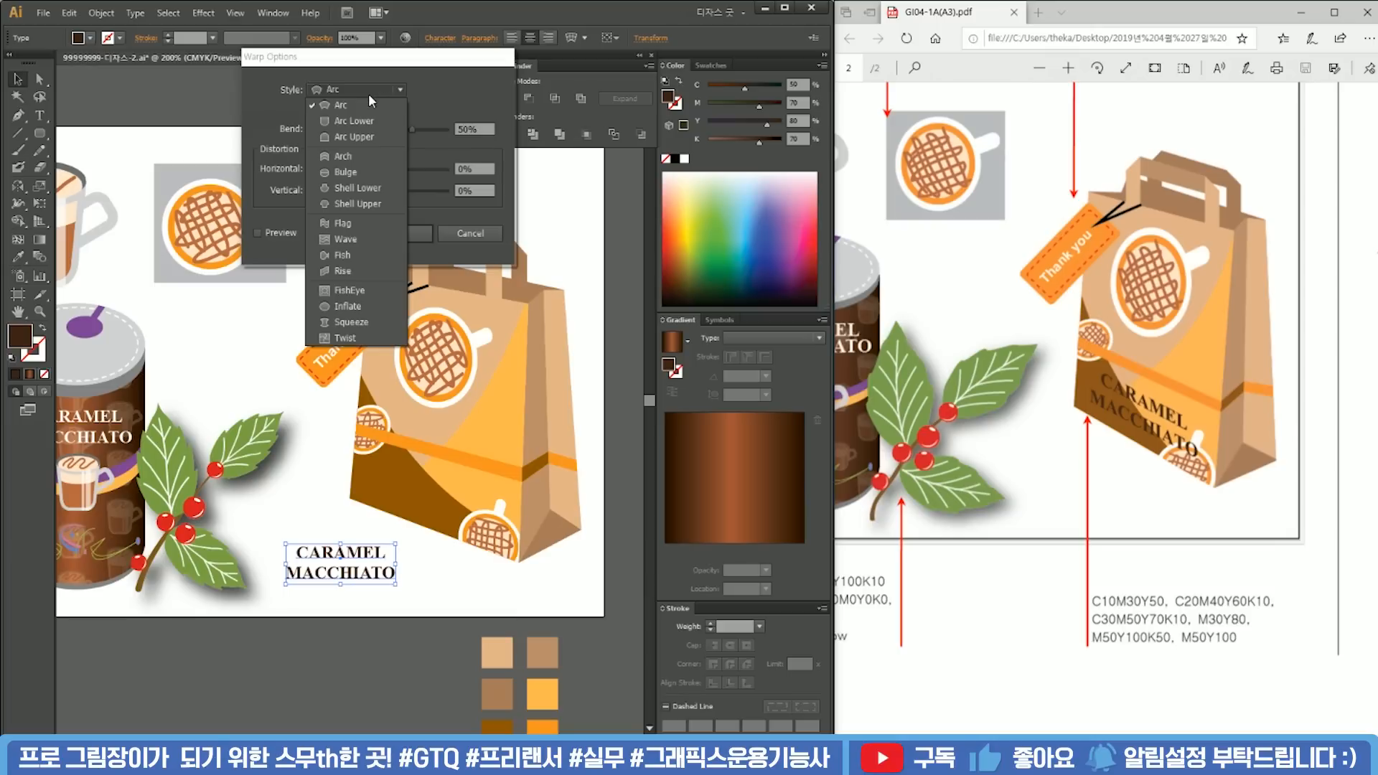
left_click(381, 271)
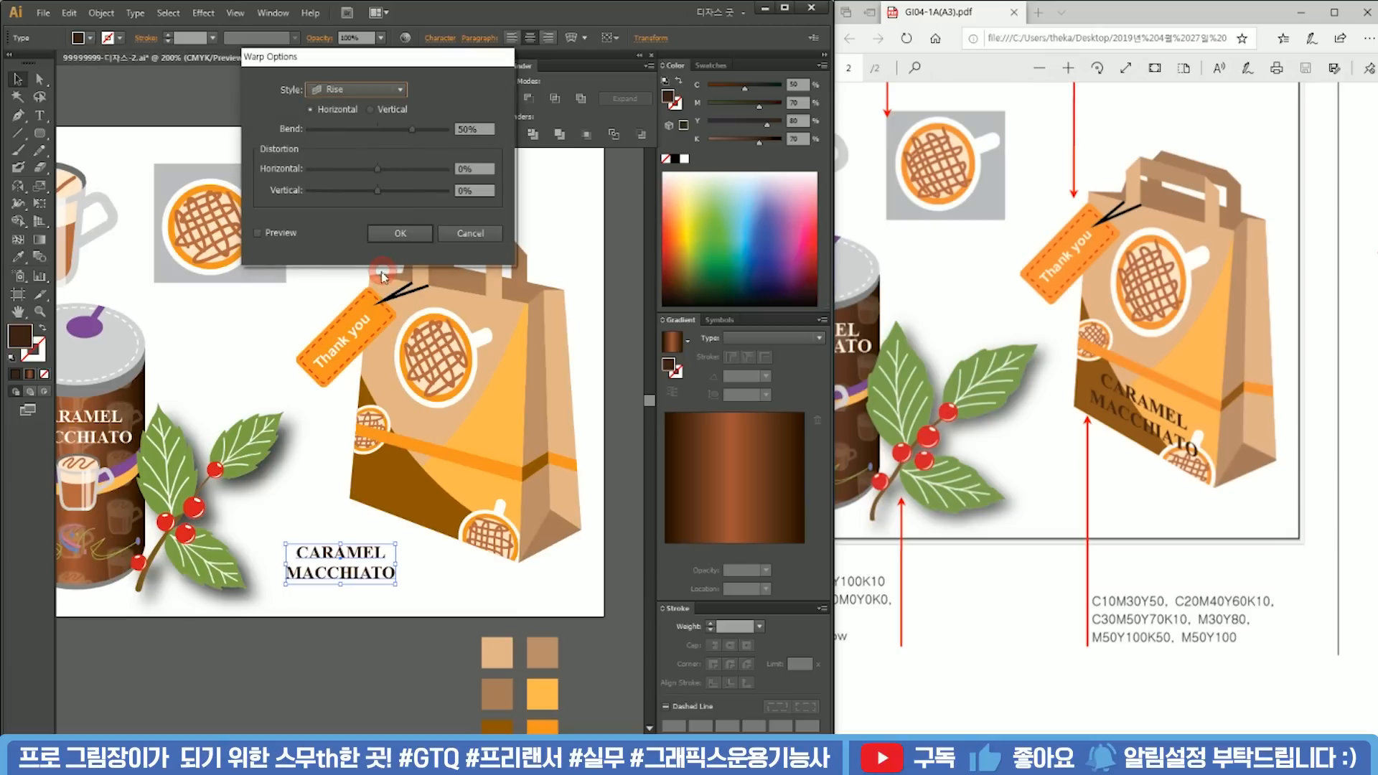
left_click(259, 232)
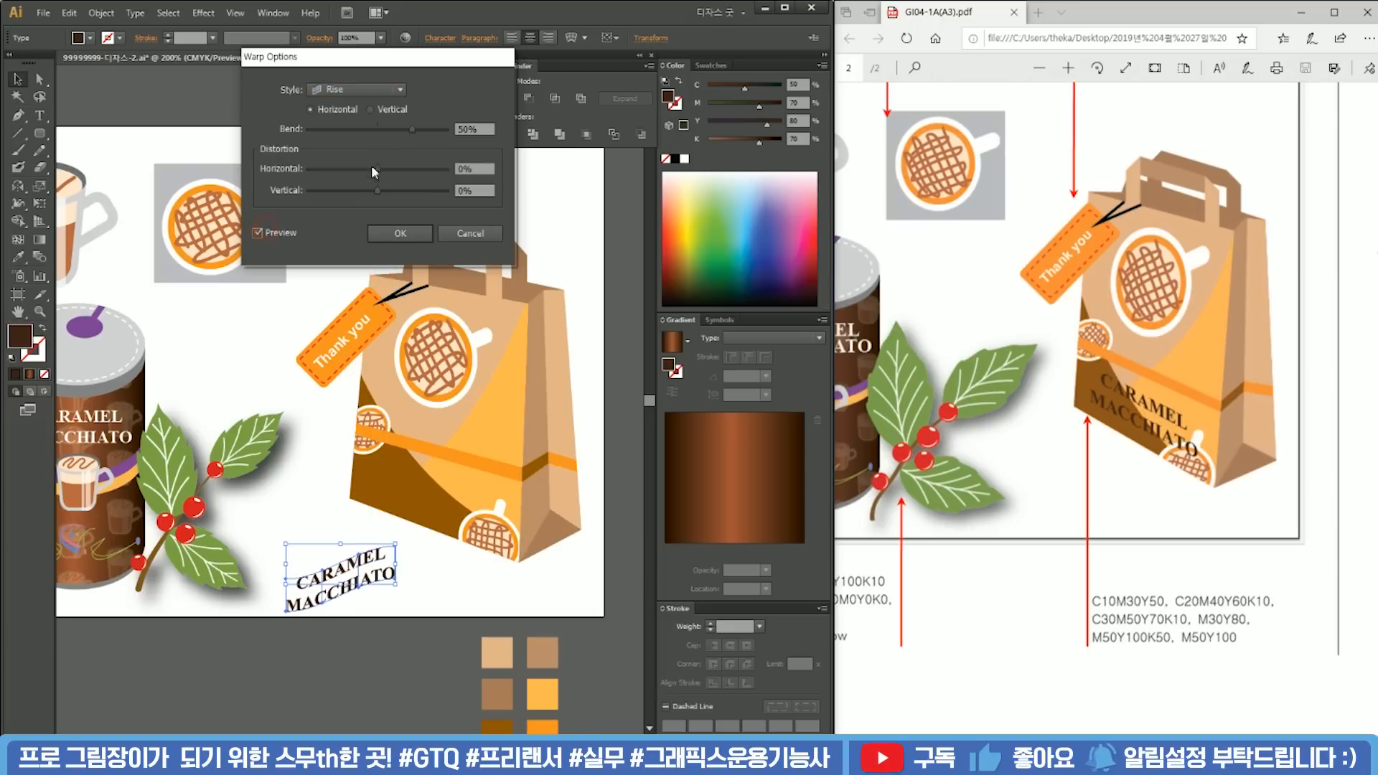
left_click_drag(359, 132, 389, 176)
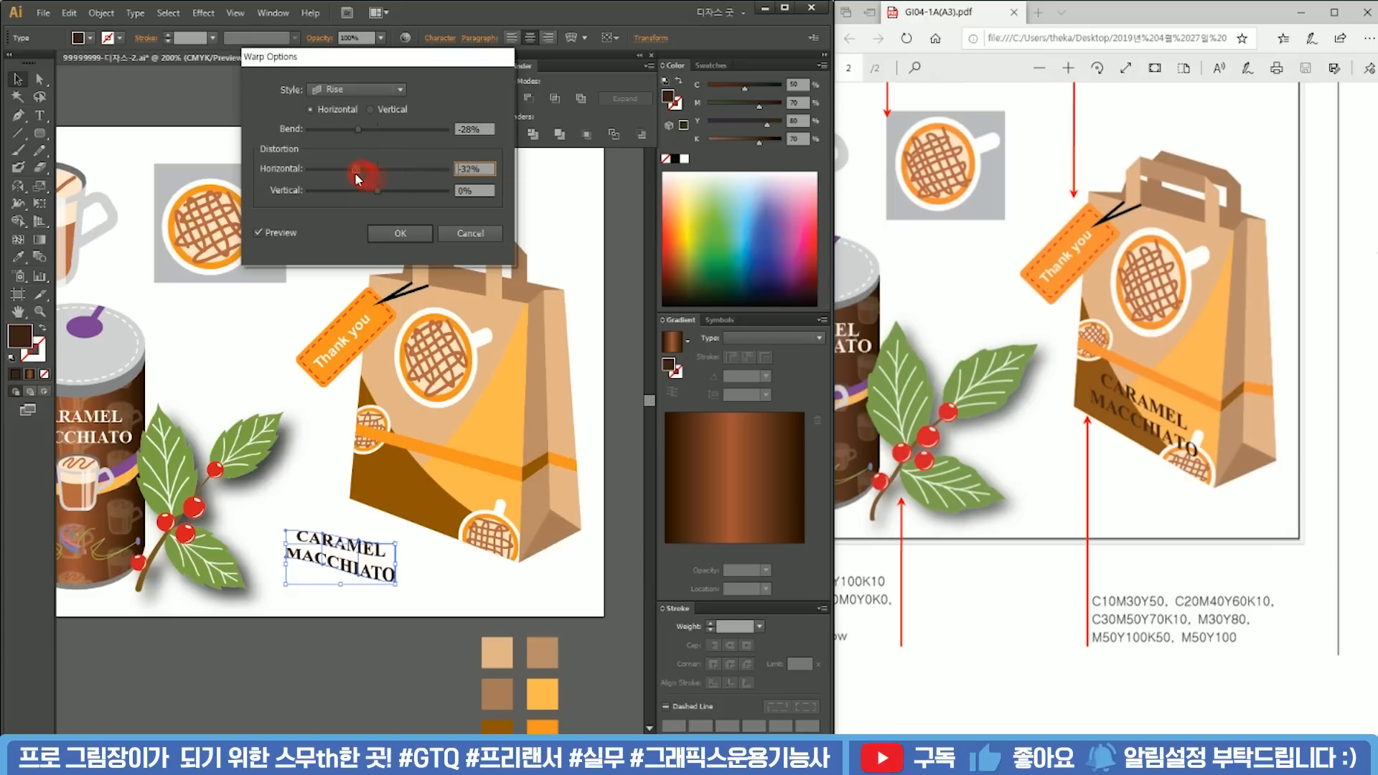
left_click_drag(355, 172, 355, 172)
left_click(376, 109)
left_click(330, 109)
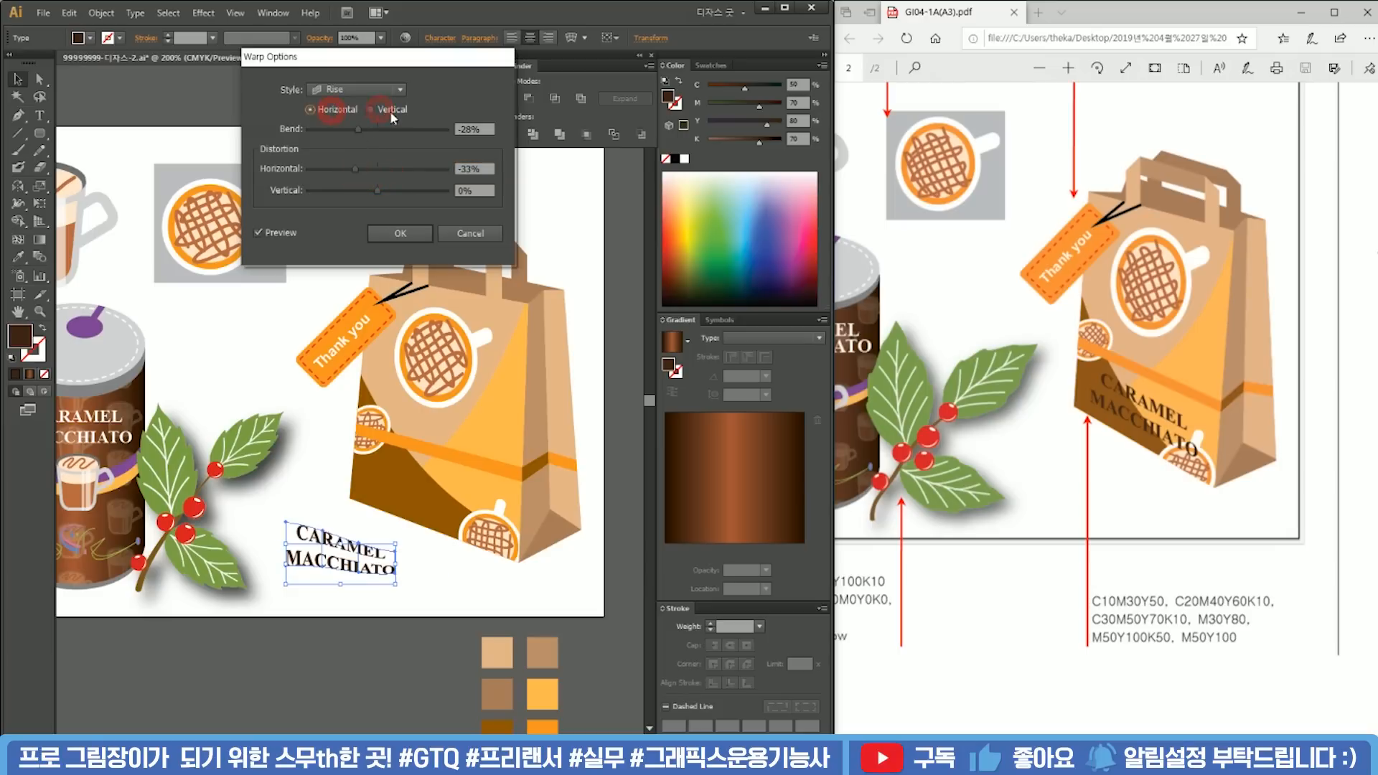
left_click(390, 112)
left_click(333, 110)
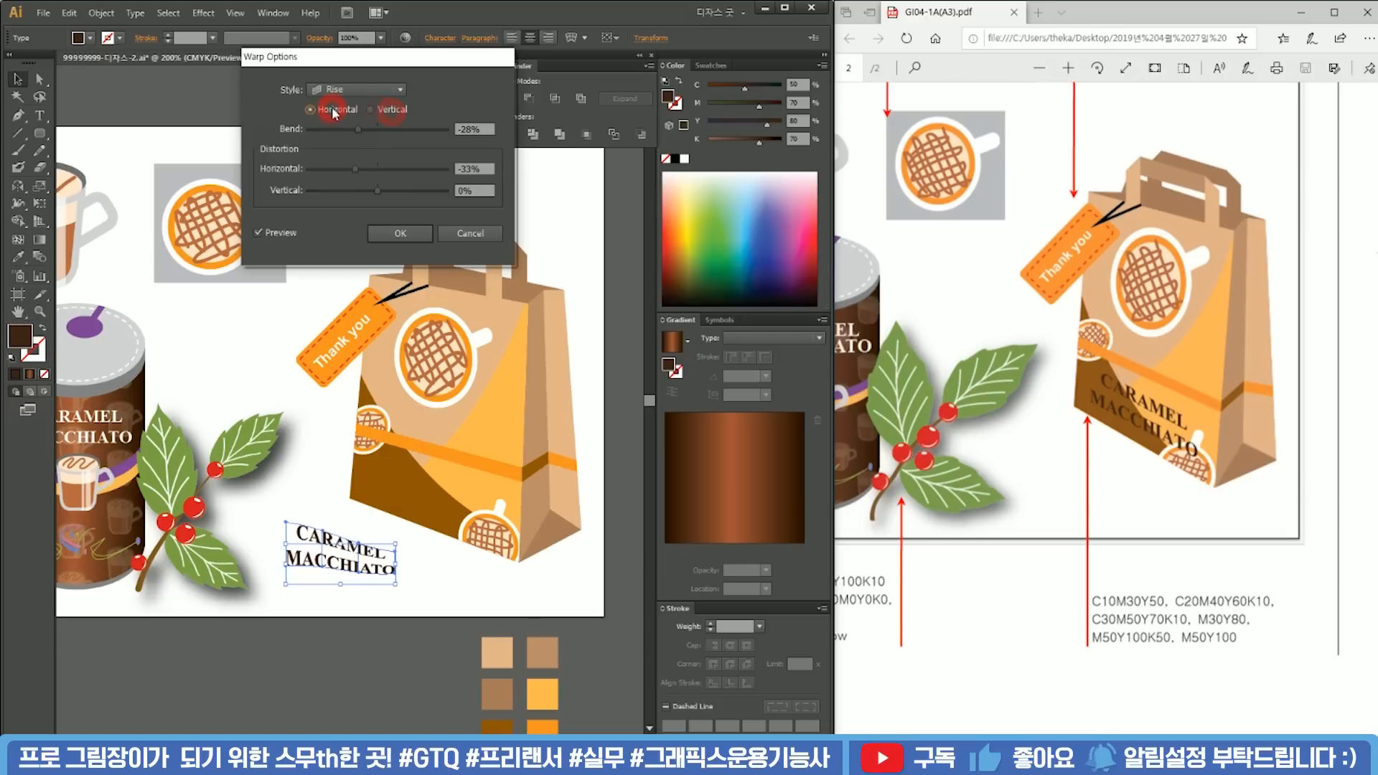
left_click(468, 234)
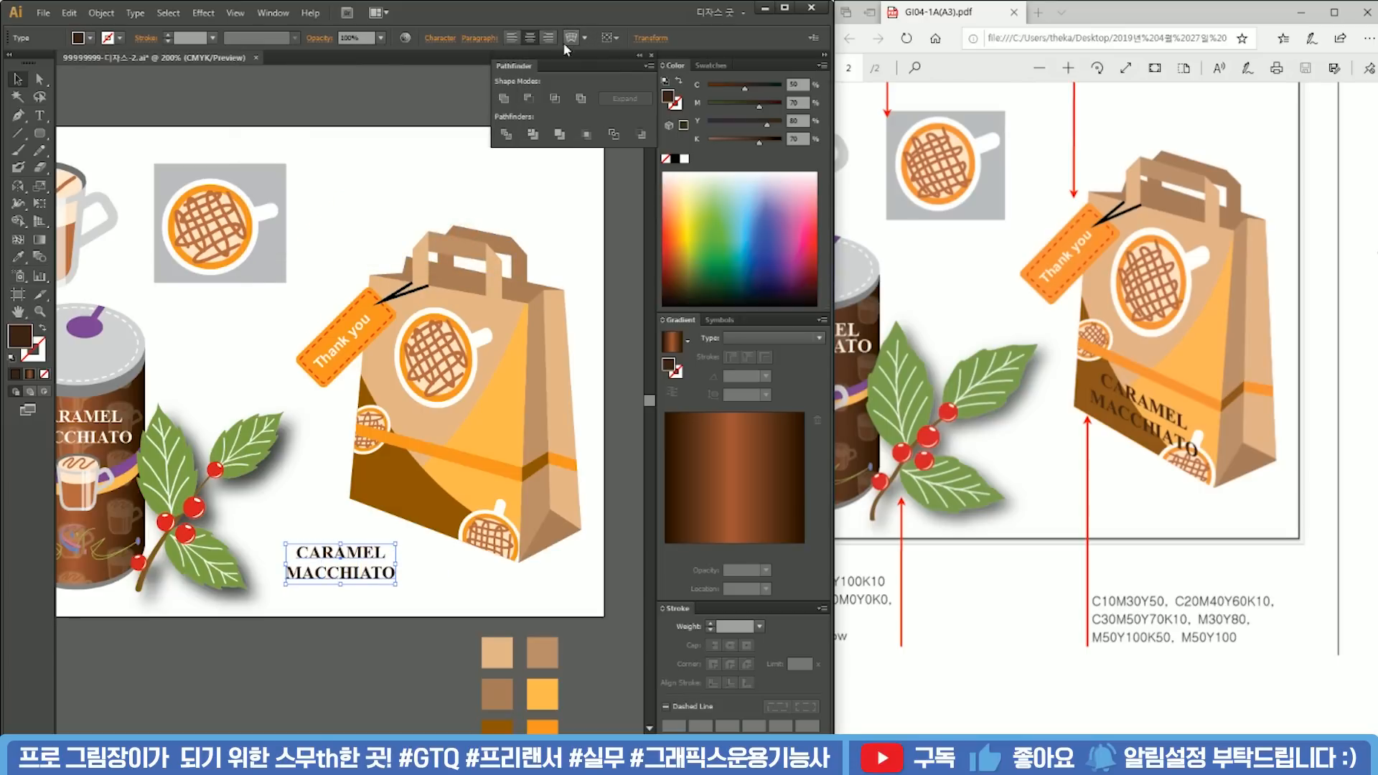
Step: Wrap the CARAMEL MACCHIATO lettering below the bag in an envelope mesh with 2 rows and 2 columns
left_click(585, 39)
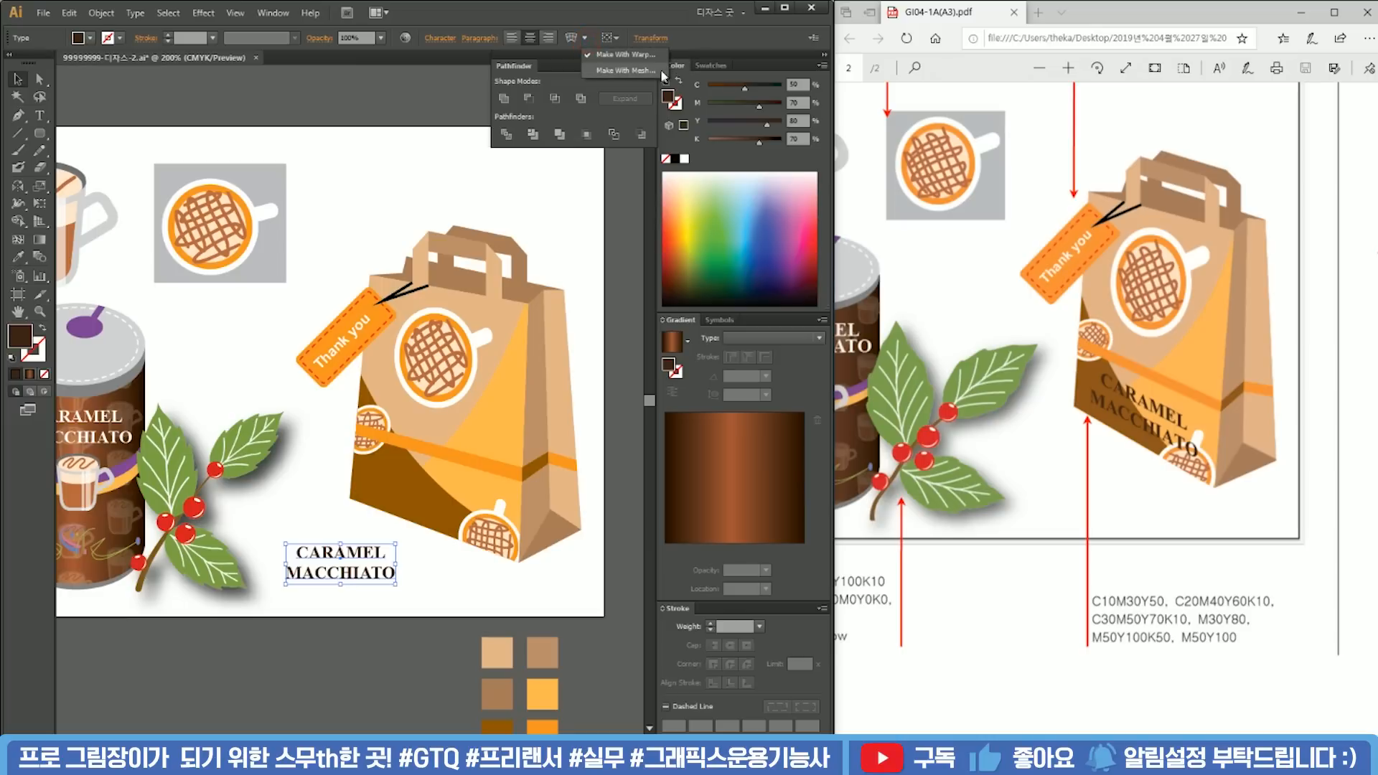
left_click(659, 70)
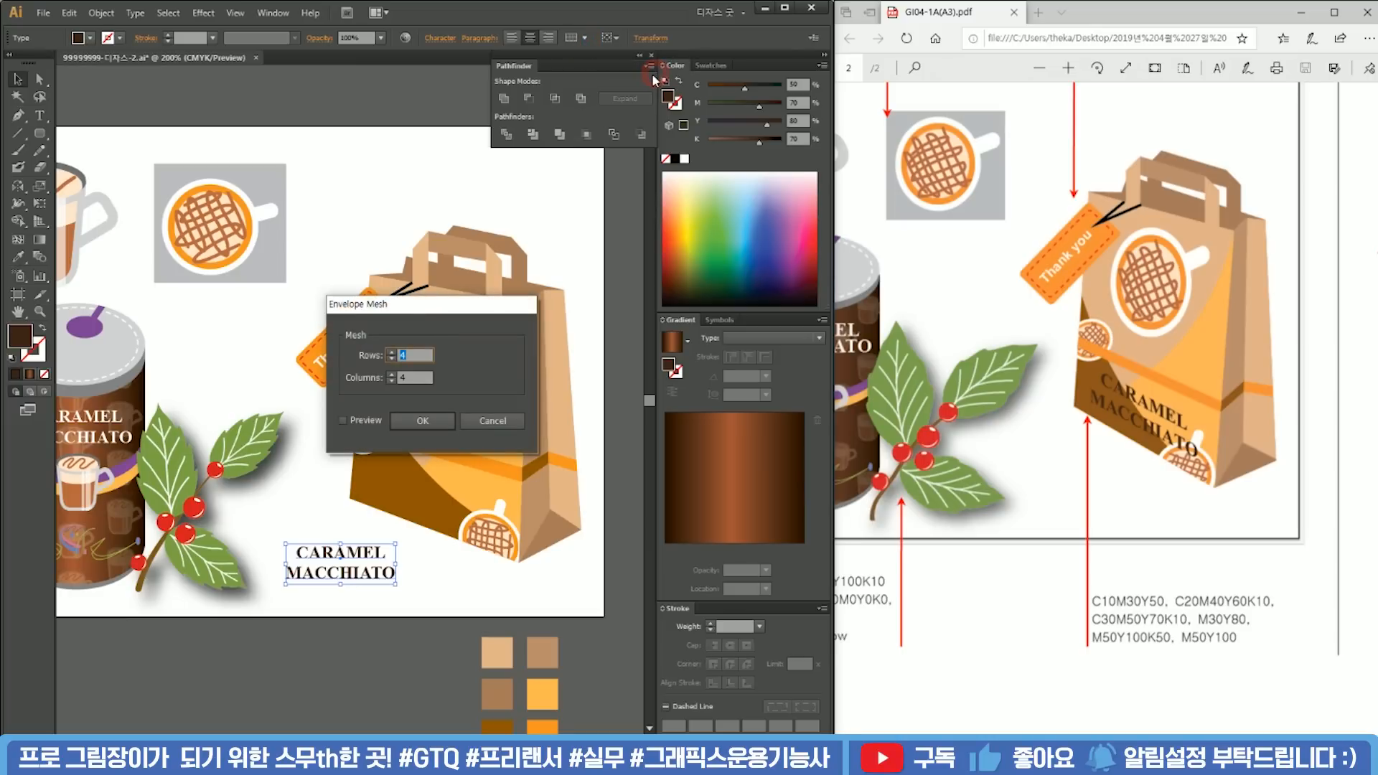
left_click(359, 422)
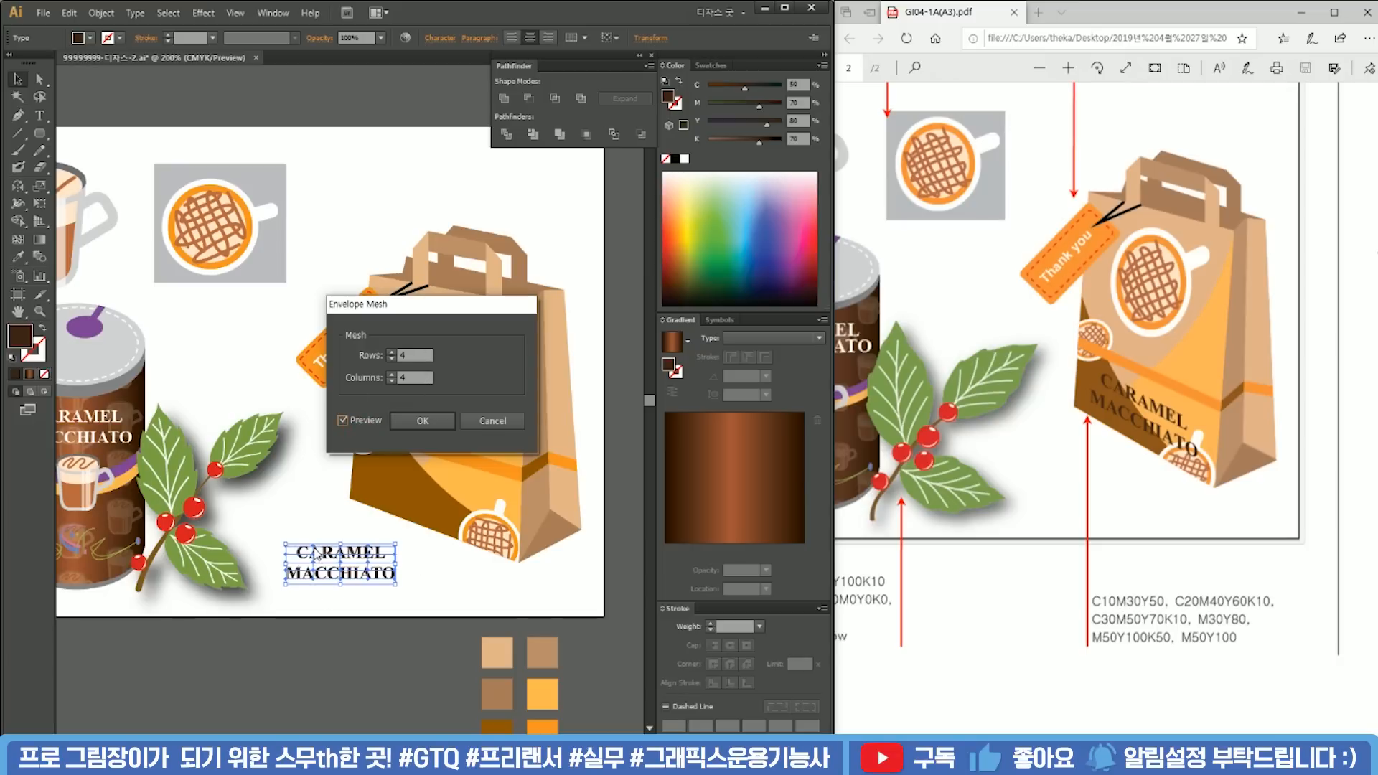
left_click(391, 358)
left_click(391, 359)
left_click(391, 359)
left_click(392, 381)
left_click(392, 381)
left_click(392, 381)
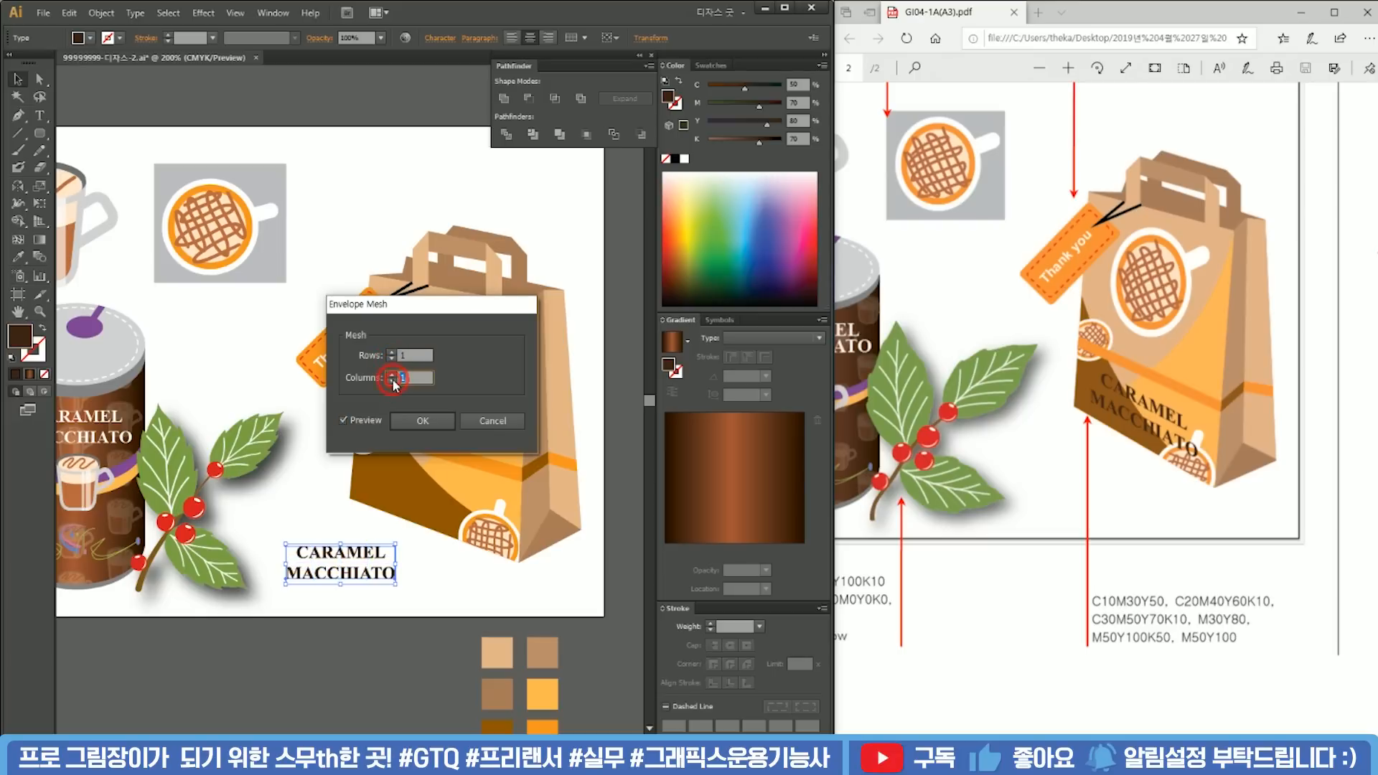
left_click(389, 375)
left_click(392, 353)
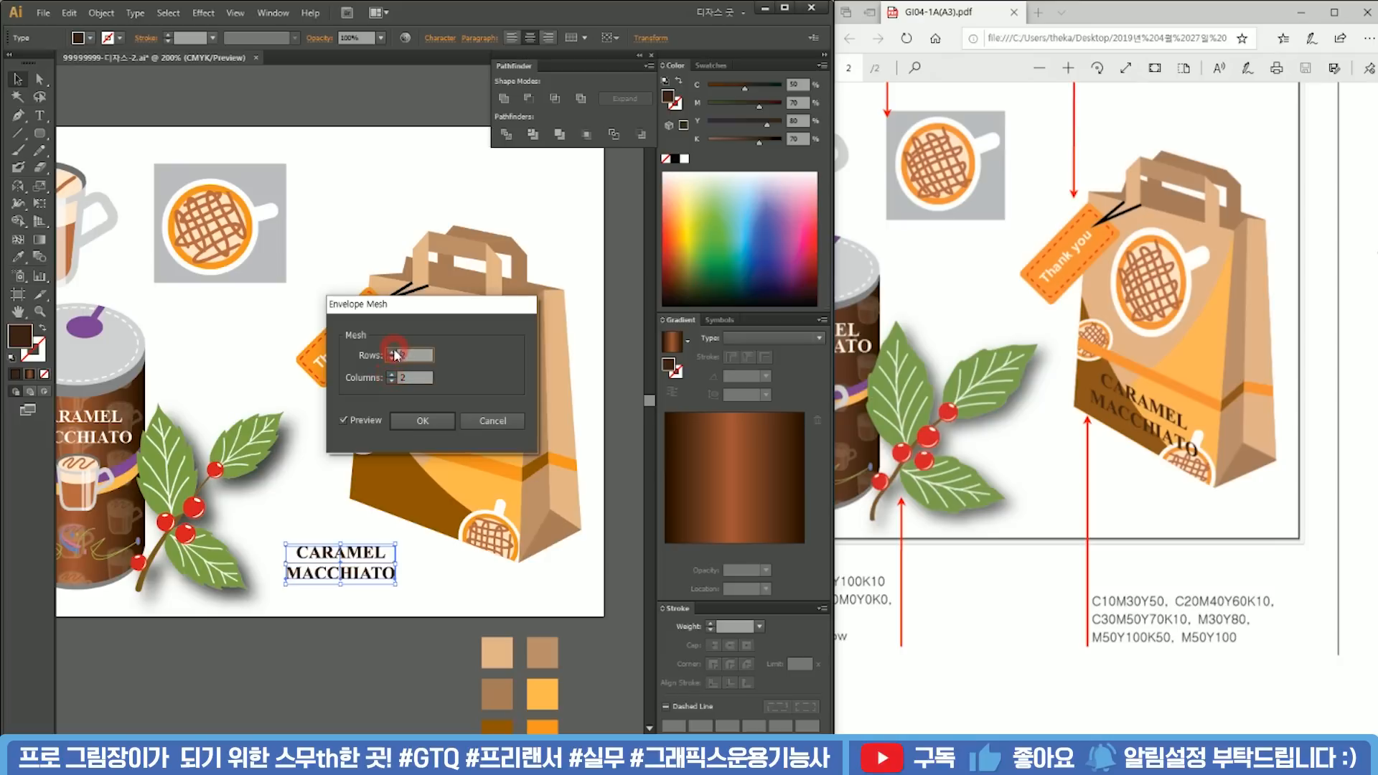
left_click(420, 423)
Step: Move the meshed lettering onto the lower part of the bag's front and bring it to the front
left_click_drag(351, 554, 448, 491)
right_click(434, 494)
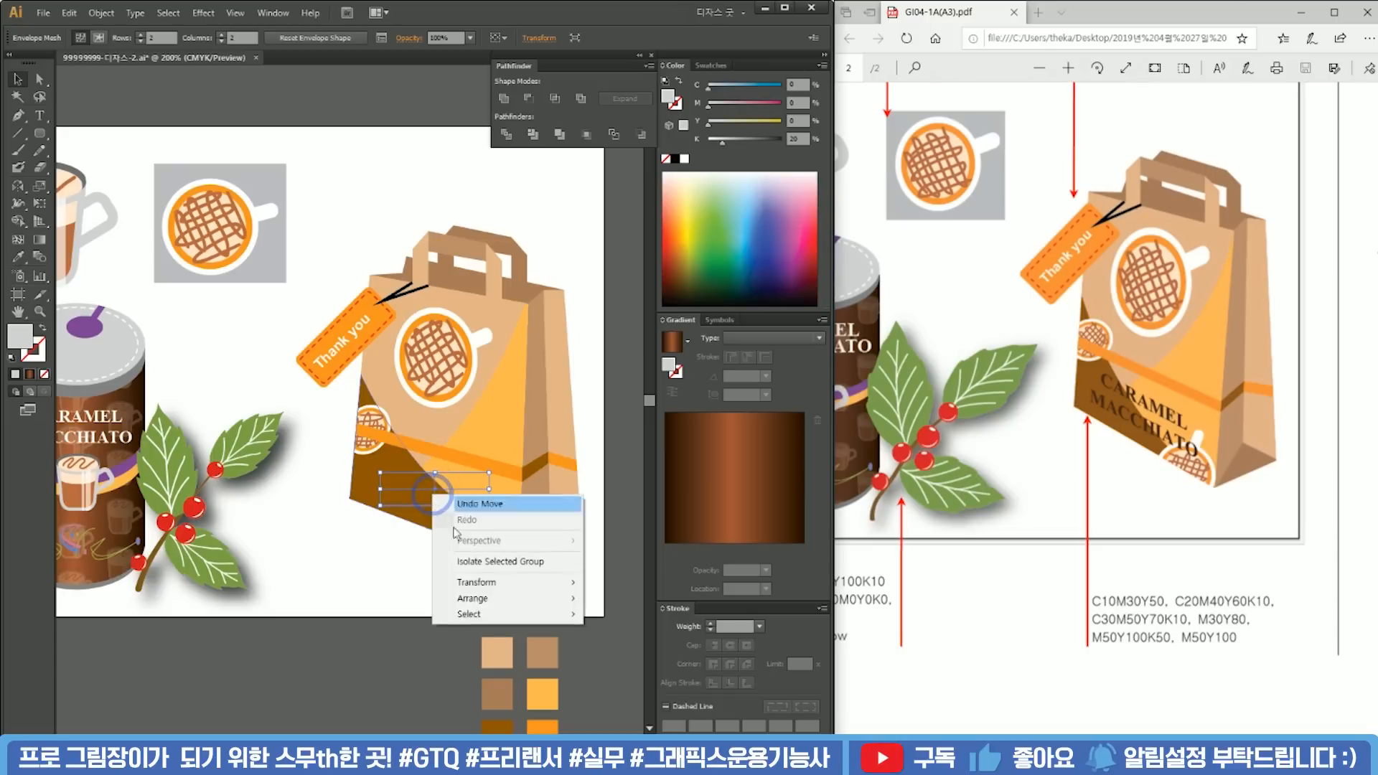
mouse_move(502, 598)
left_click(611, 597)
Step: Pull the lettering mesh's right column of points down so the text starts slanting along the bag's bottom edge
scroll(450, 517, "up", 2)
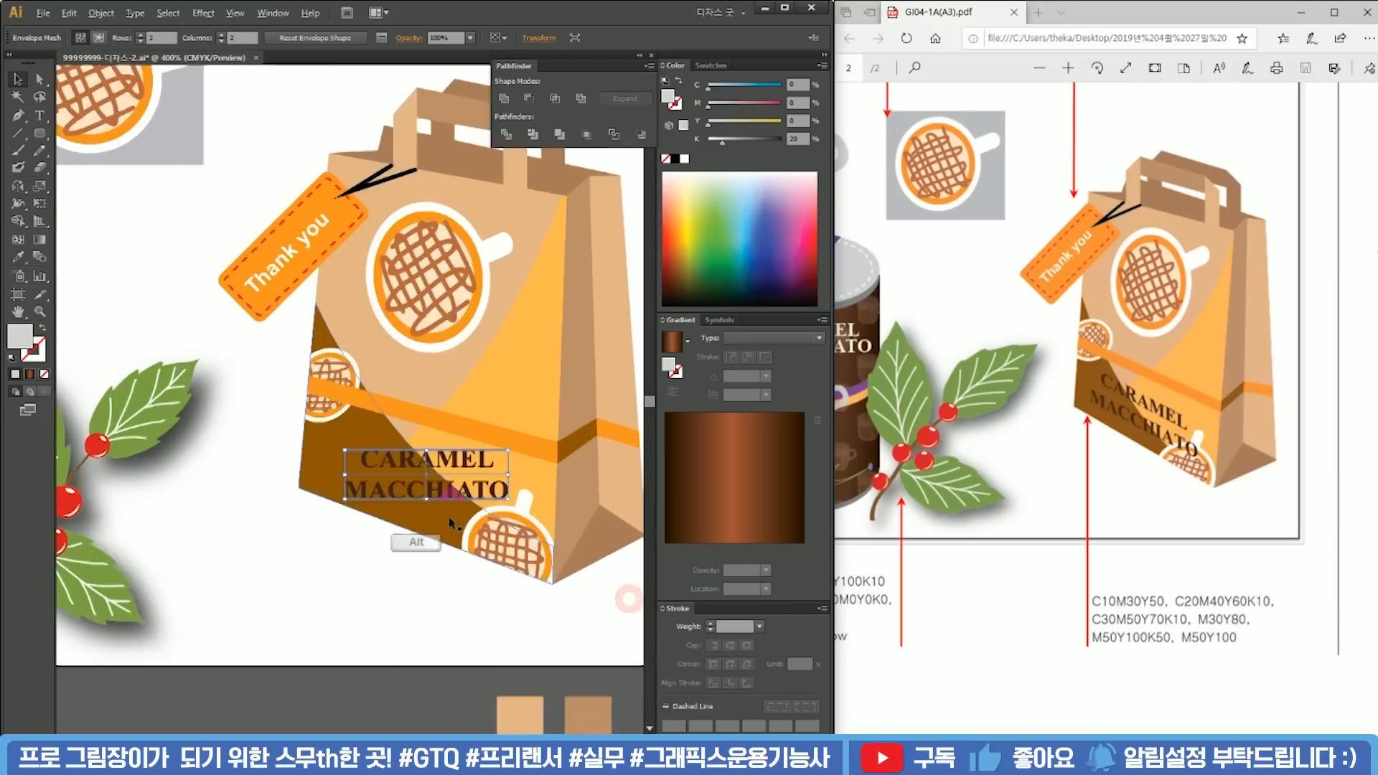
scroll(450, 517, "up", 2)
left_click(377, 650)
left_click_drag(436, 524, 424, 504)
key("a")
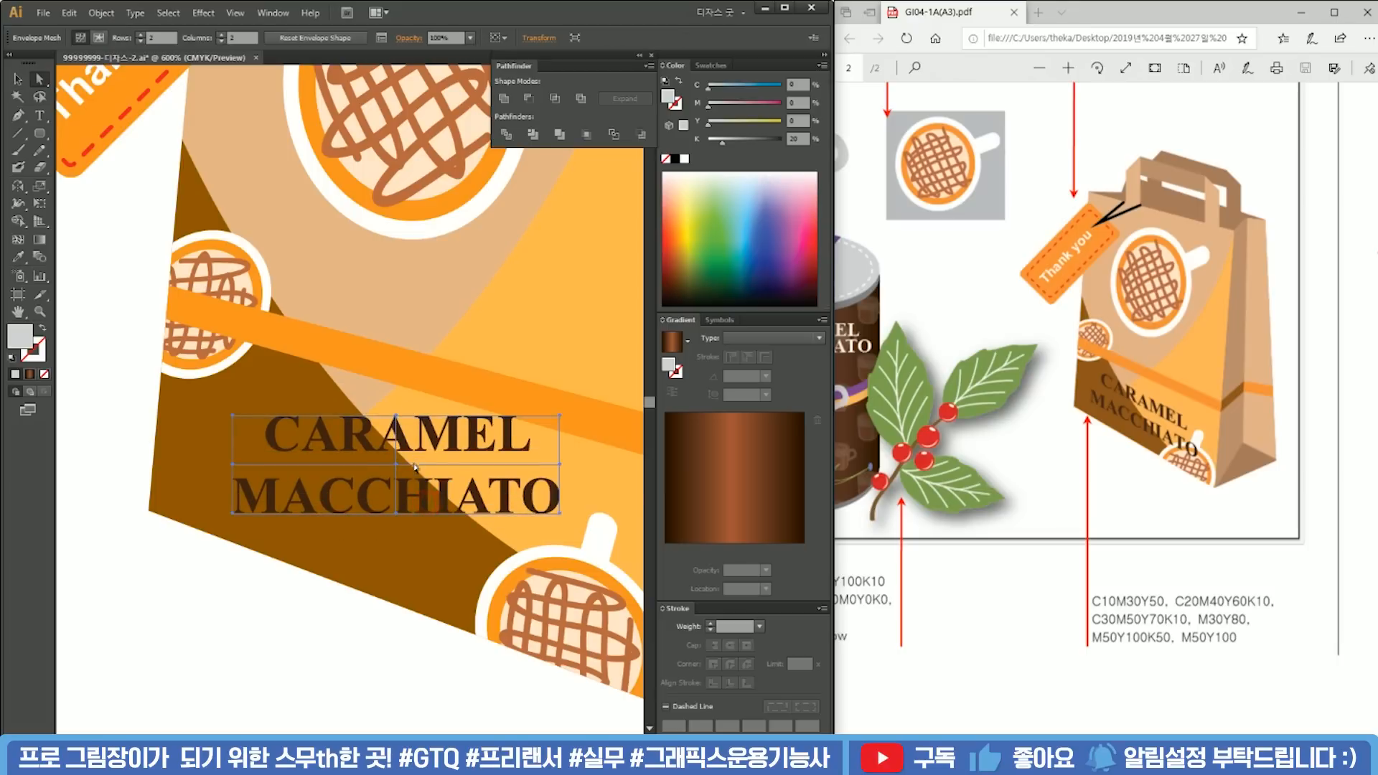
left_click(396, 417)
left_click(559, 415)
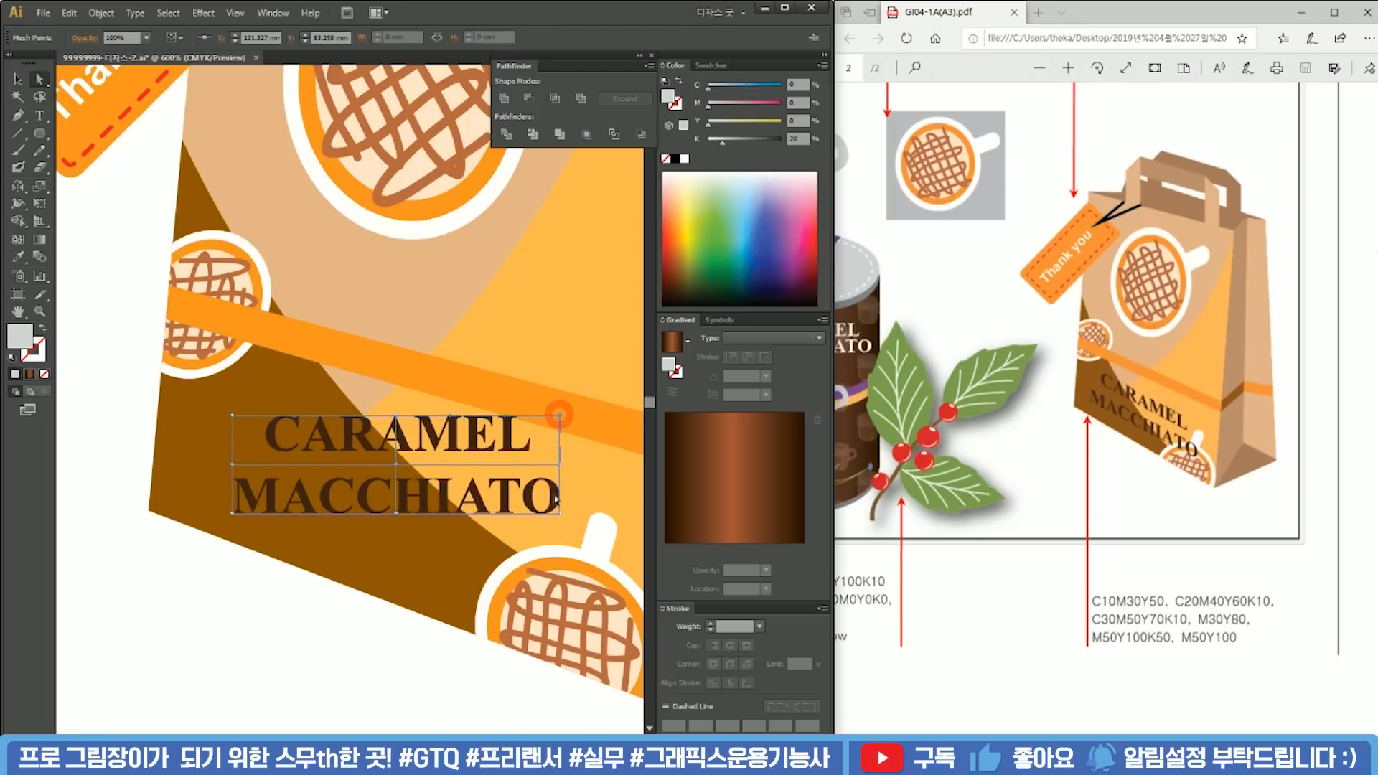
left_click(561, 465, "shift")
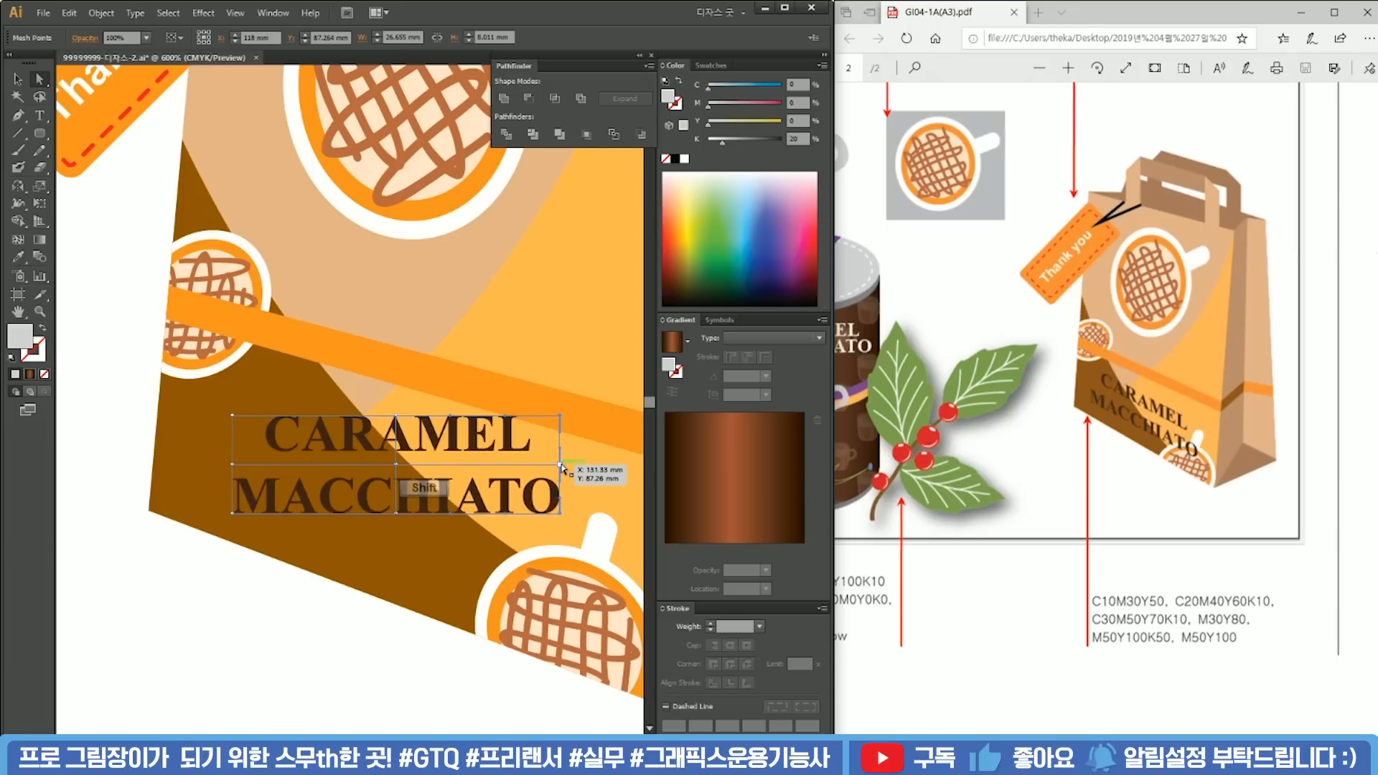
left_click_drag(561, 466, 562, 547)
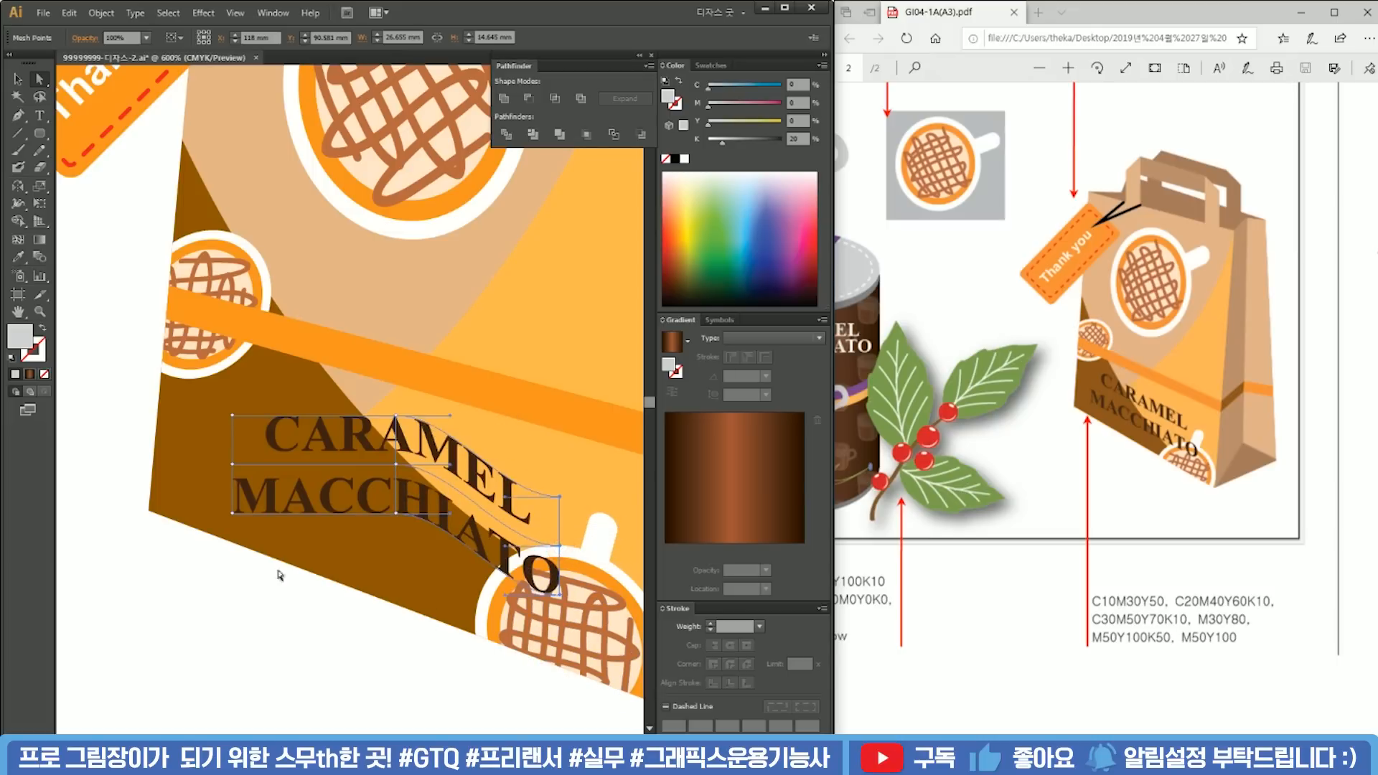
Step: Lower the mesh's middle column of points and raise its left column to continue the lettering's downward slant
left_click(397, 465)
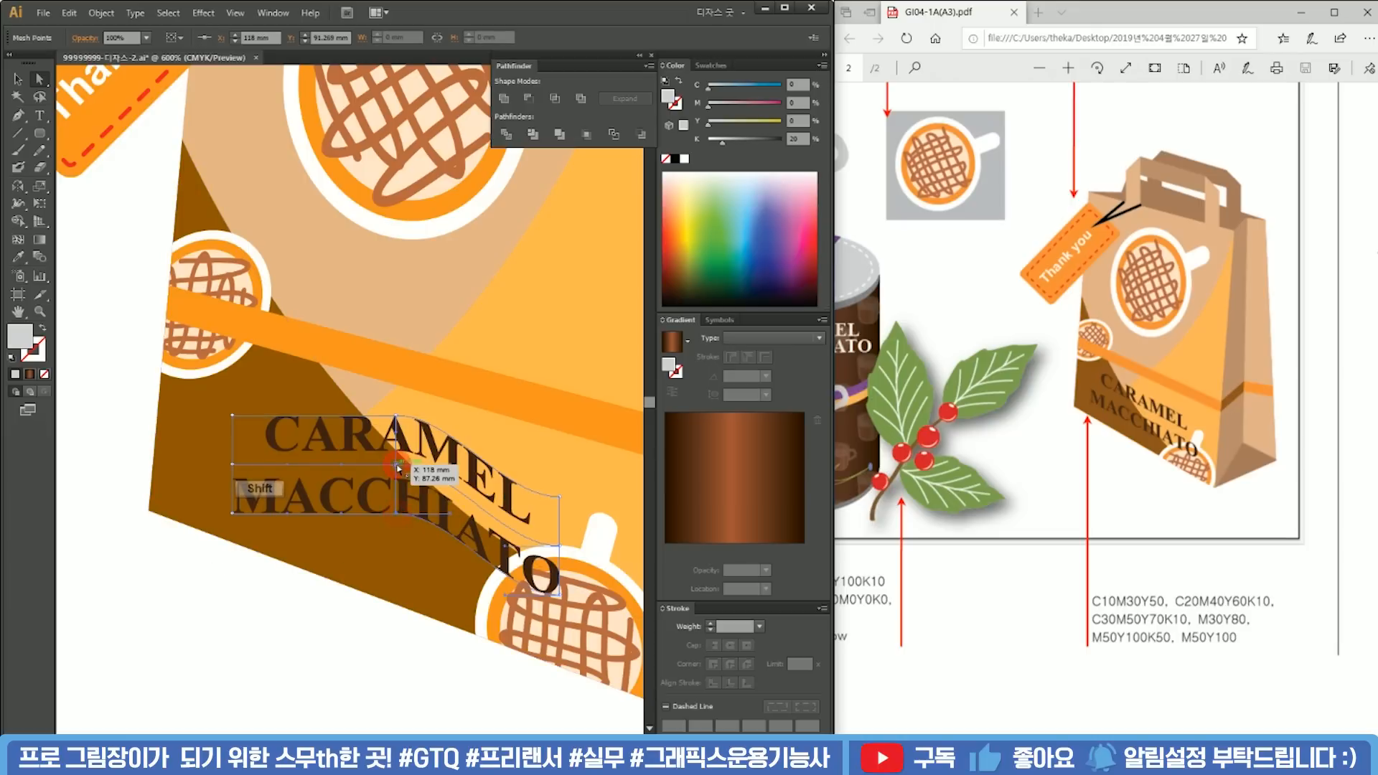
left_click(396, 417, "shift")
left_click_drag(397, 416, 399, 464)
left_click(233, 514)
left_click(233, 465, "shift")
left_click(233, 416, "shift")
left_click_drag(233, 419, 233, 394)
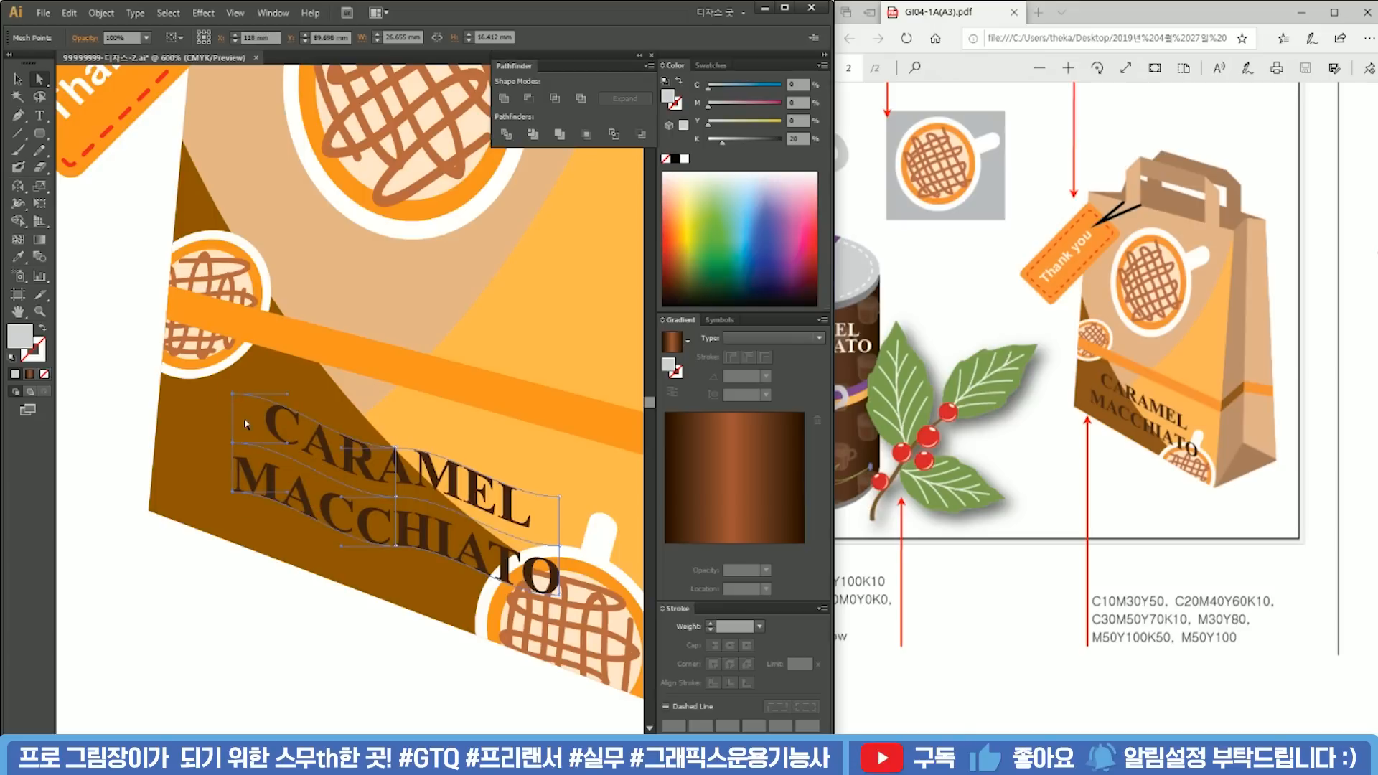
Step: Adjust the direction handles in the left half of the lettering mesh so its curved lines run straight along the slant
left_click_drag(443, 490, 393, 466)
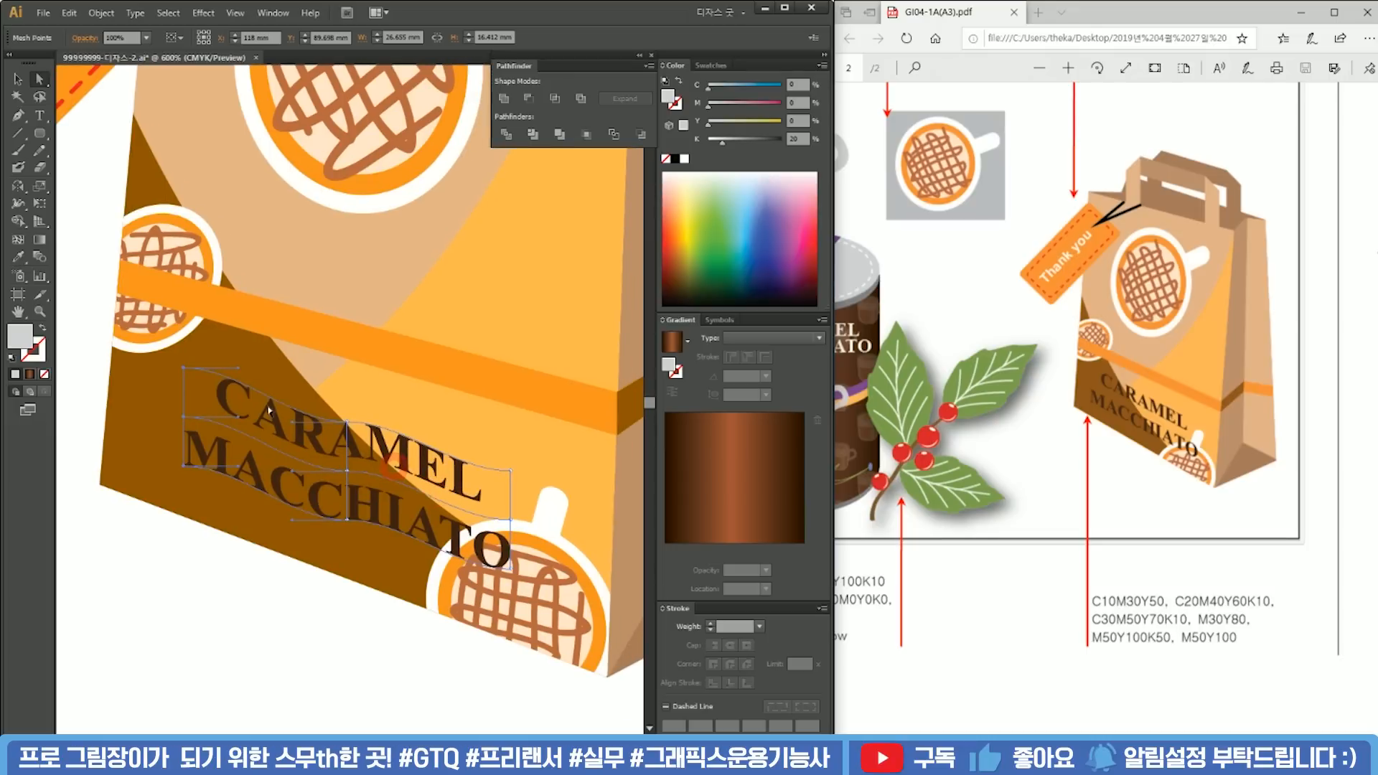
left_click_drag(242, 411, 308, 432)
scroll(311, 407, "up", 1)
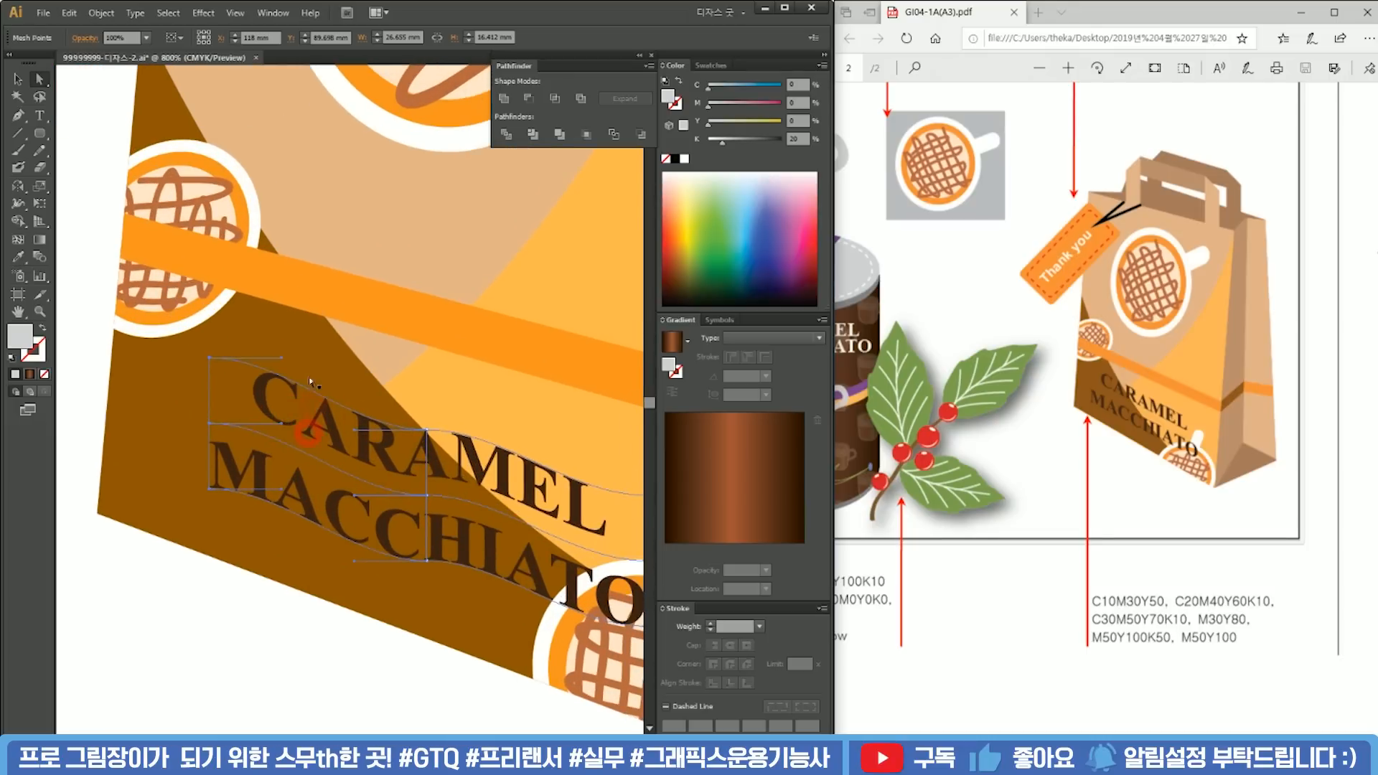
left_click_drag(283, 357, 289, 386)
left_click_drag(353, 431, 355, 413)
left_click_drag(290, 381, 285, 445)
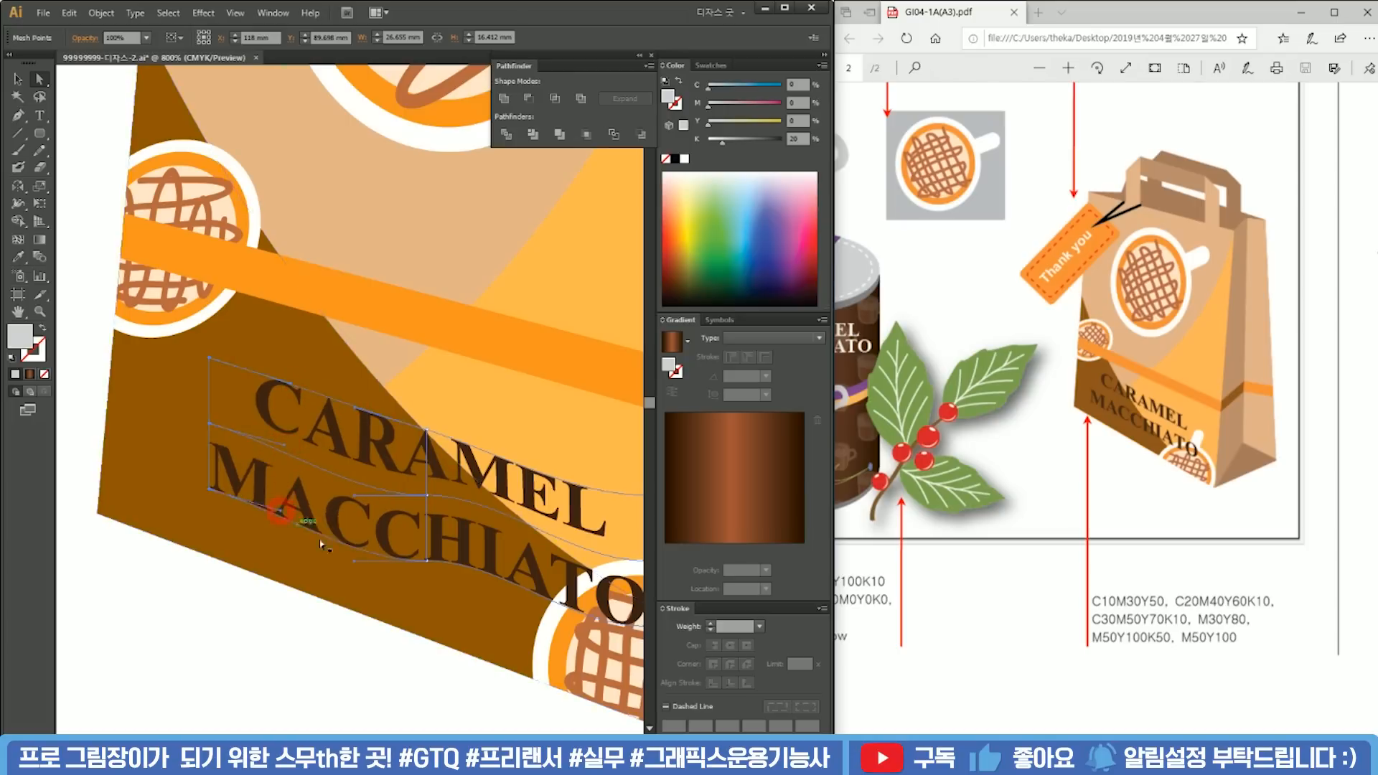
left_click_drag(354, 561, 354, 546)
left_click_drag(354, 495, 351, 477)
left_click_drag(525, 512, 352, 477)
Step: Straighten the right half of the lettering mesh by aligning the right column's direction handles with the slant, and deselect the lettering
left_click(471, 461)
left_click_drag(400, 461, 399, 443)
left_click(471, 526)
left_click_drag(399, 527, 399, 505)
left_click(472, 592)
left_click_drag(399, 593, 579, 585)
scroll(522, 560, "down", 1)
left_click_drag(437, 646, 370, 647)
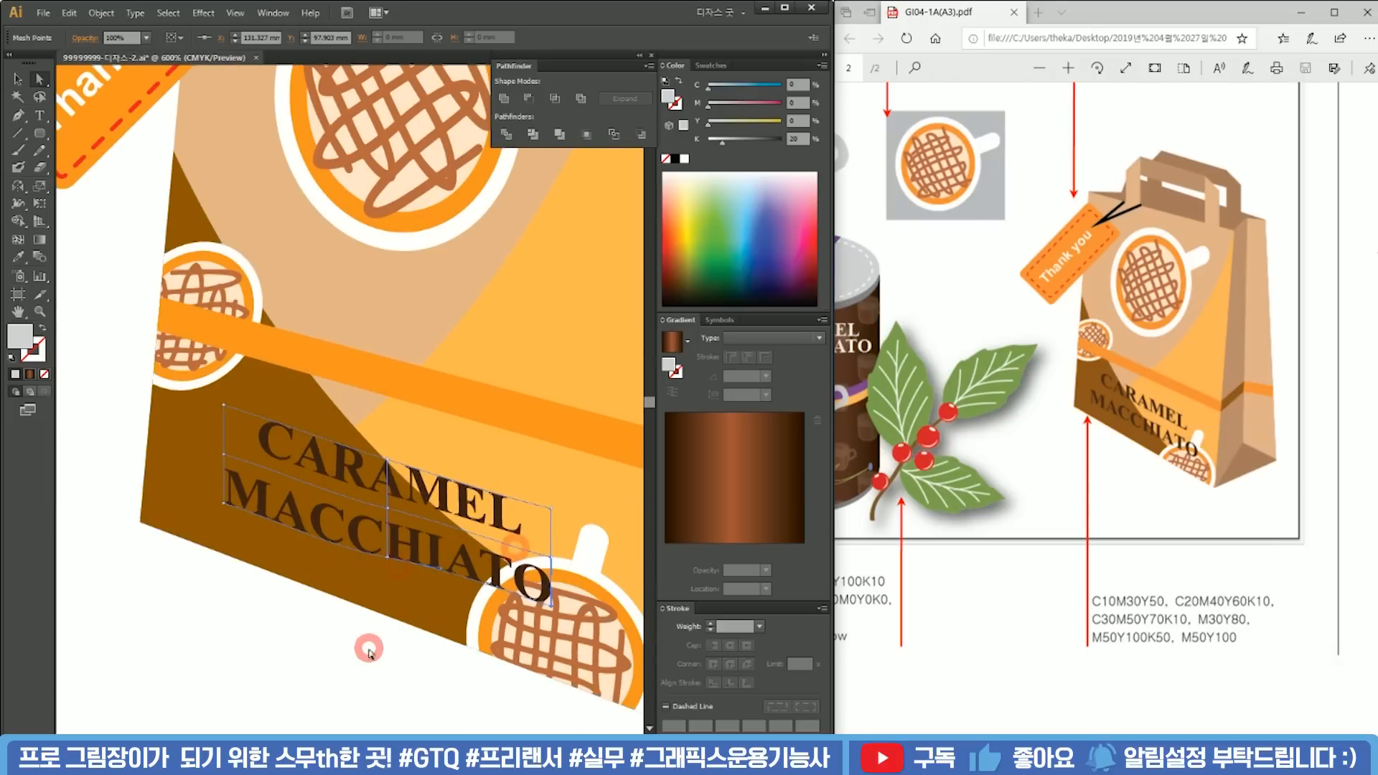
key("v")
left_click(385, 656)
Step: Delete the color sample squares below the artboard and save the document
scroll(411, 633, "down", 3)
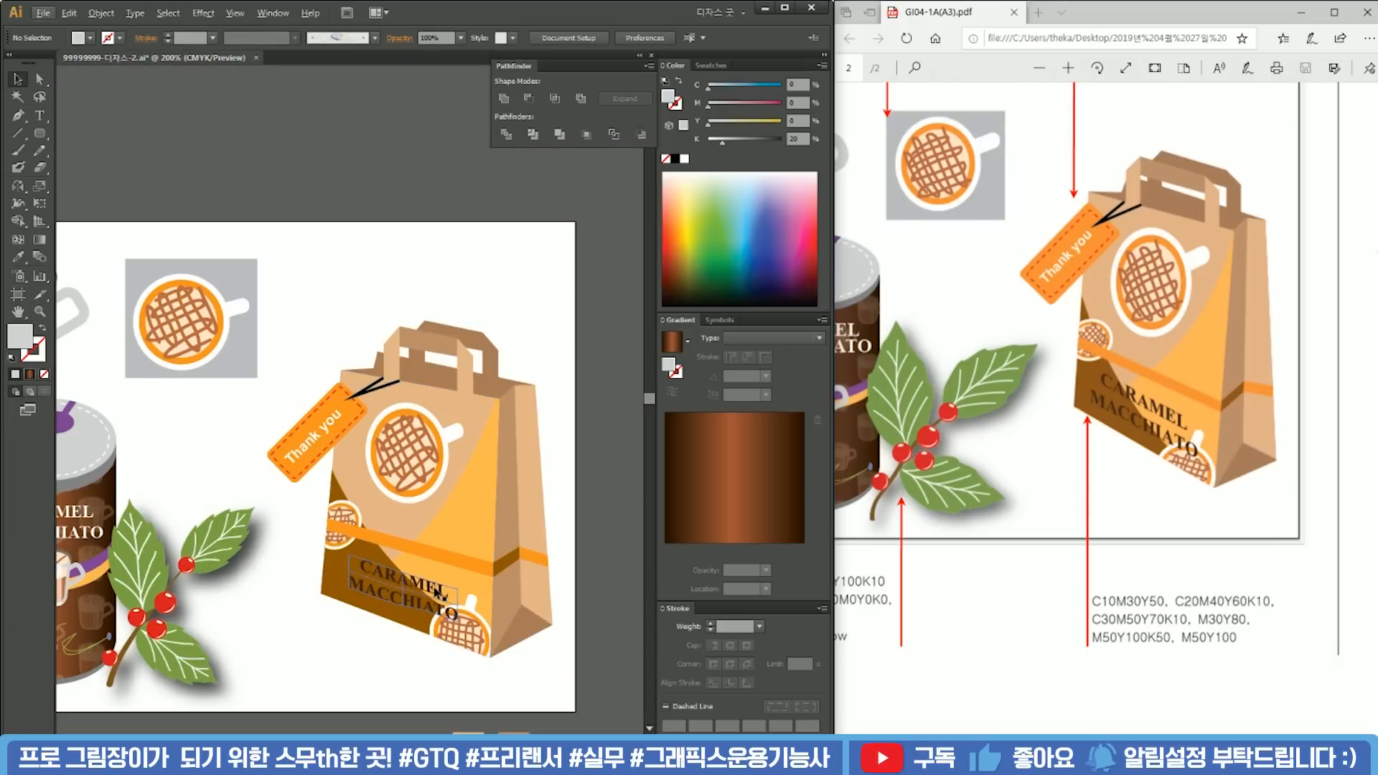
left_click_drag(407, 678, 374, 611)
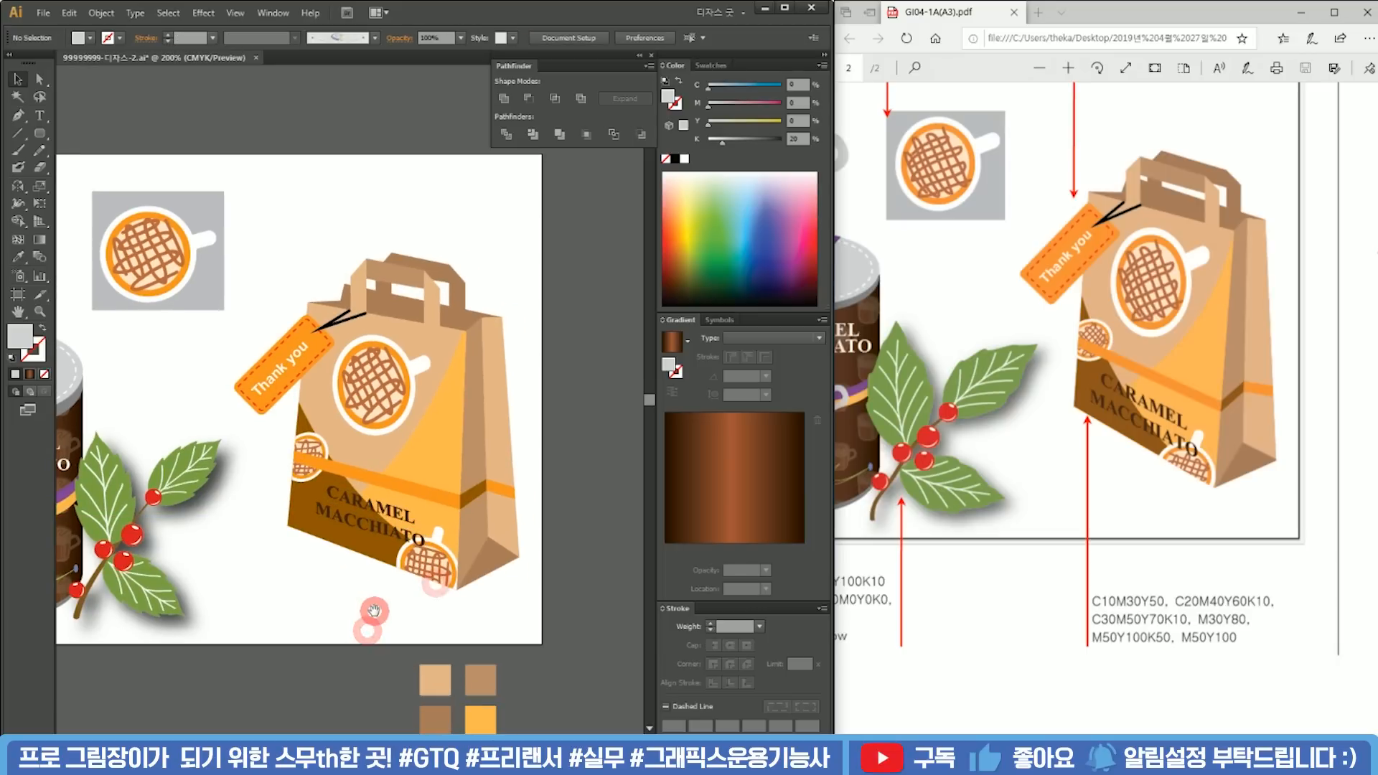
scroll(366, 612, "down", 1)
left_click_drag(302, 587, 424, 583)
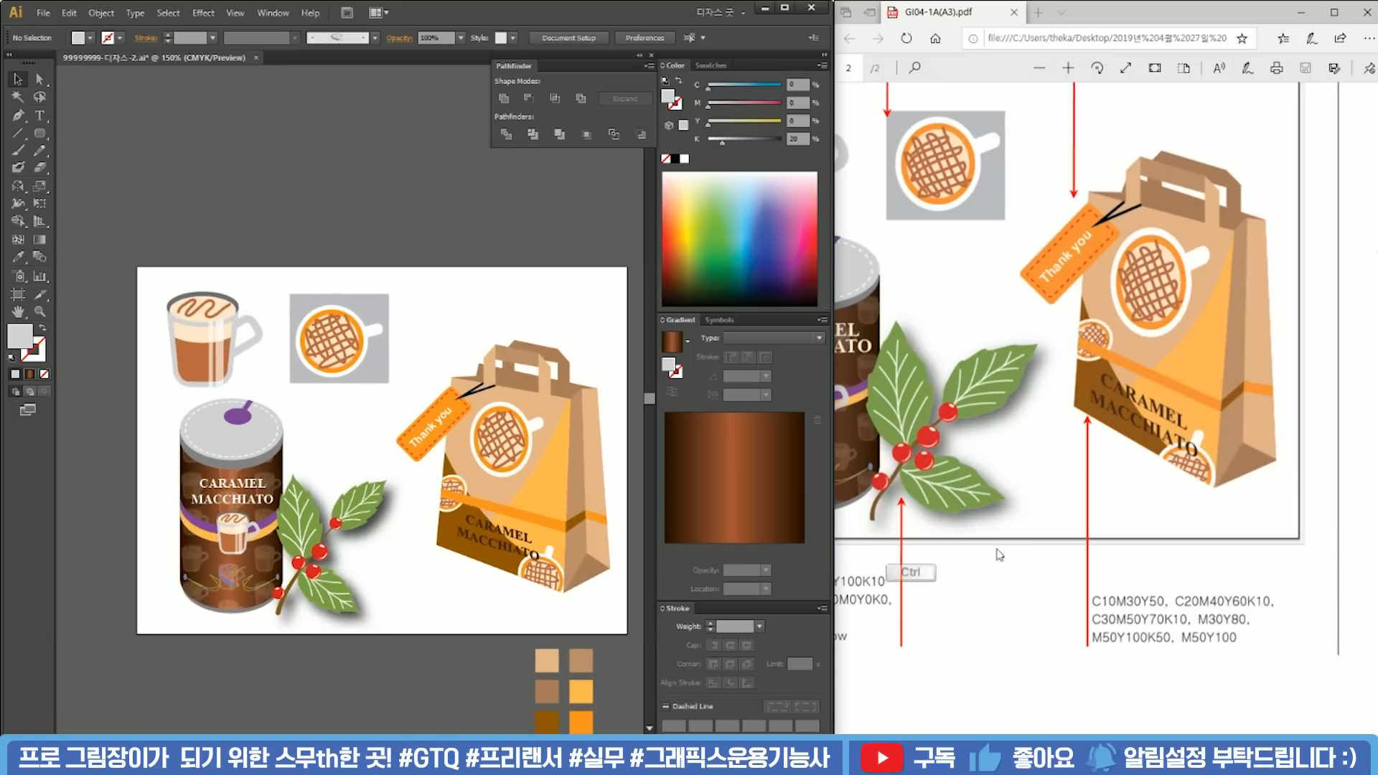
scroll(1000, 555, "down", 1, "ctrl")
scroll(1105, 373, "left", 3)
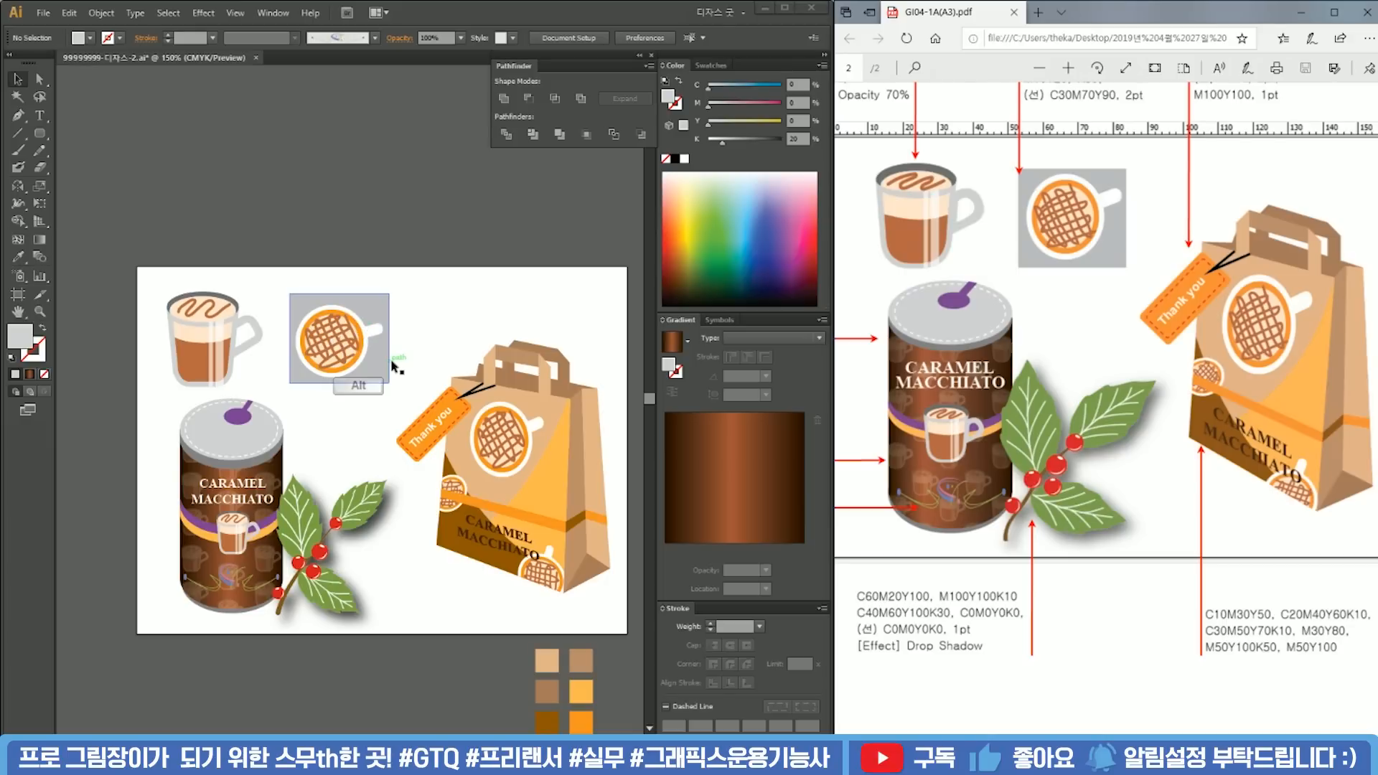
scroll(393, 363, "down", 1, "alt")
left_click(603, 661)
left_click_drag(465, 537, 558, 634)
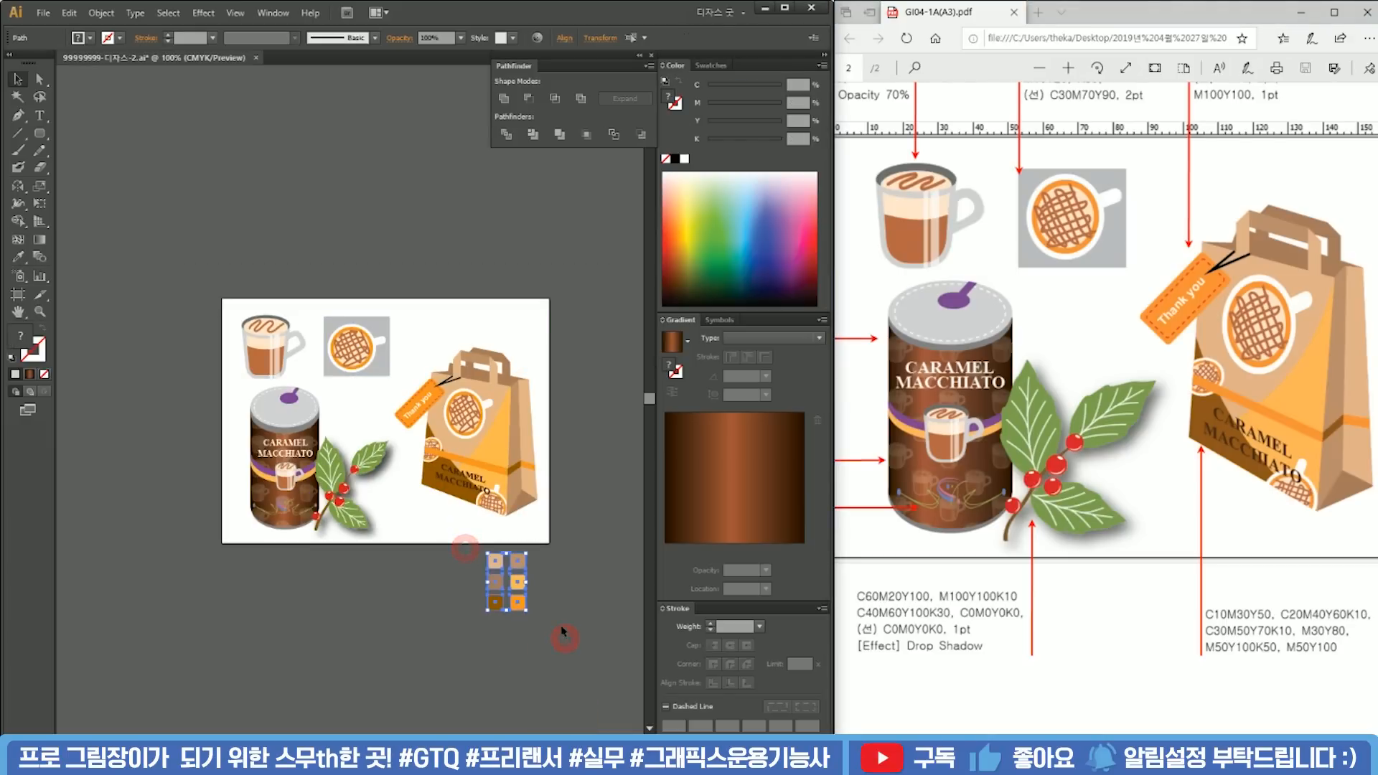
key("Delete")
left_click(490, 554)
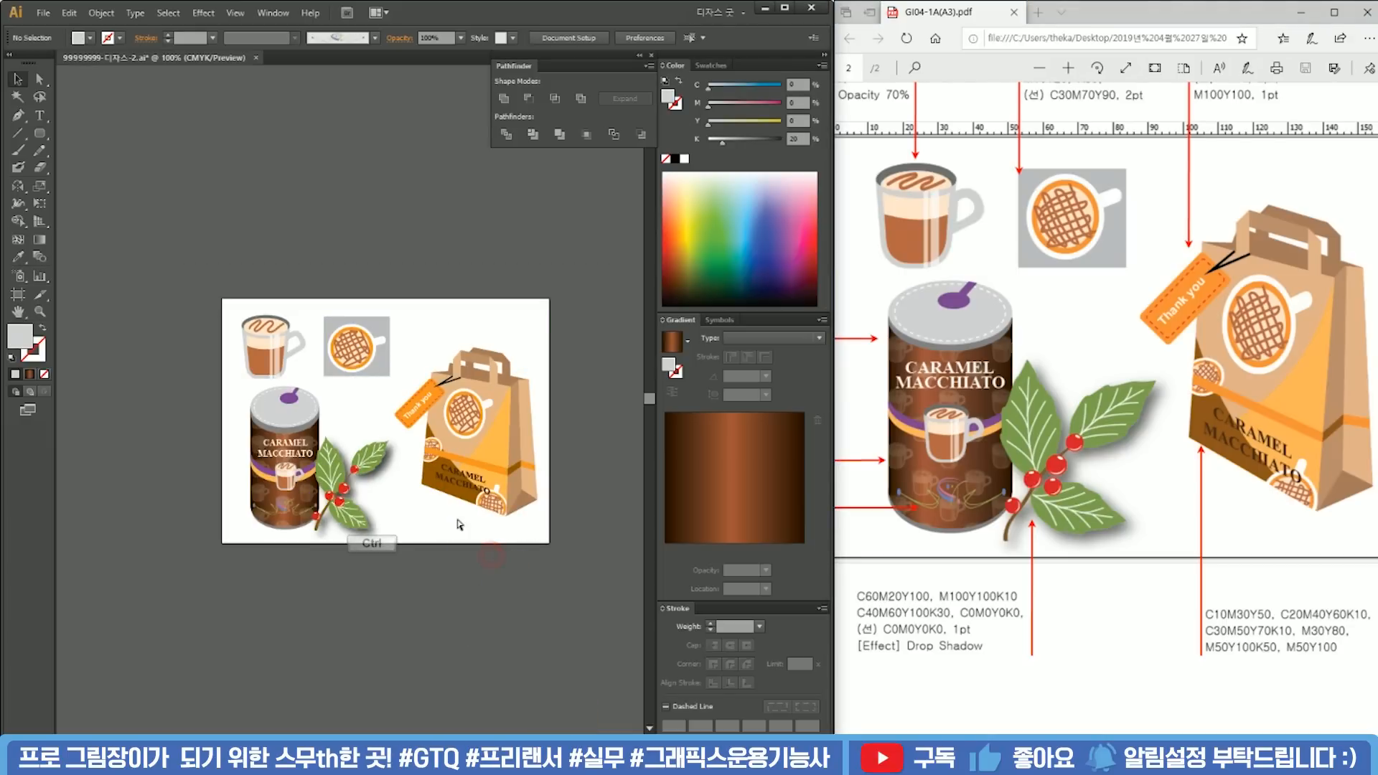
left_click(446, 531)
scroll(420, 515, "up", 1)
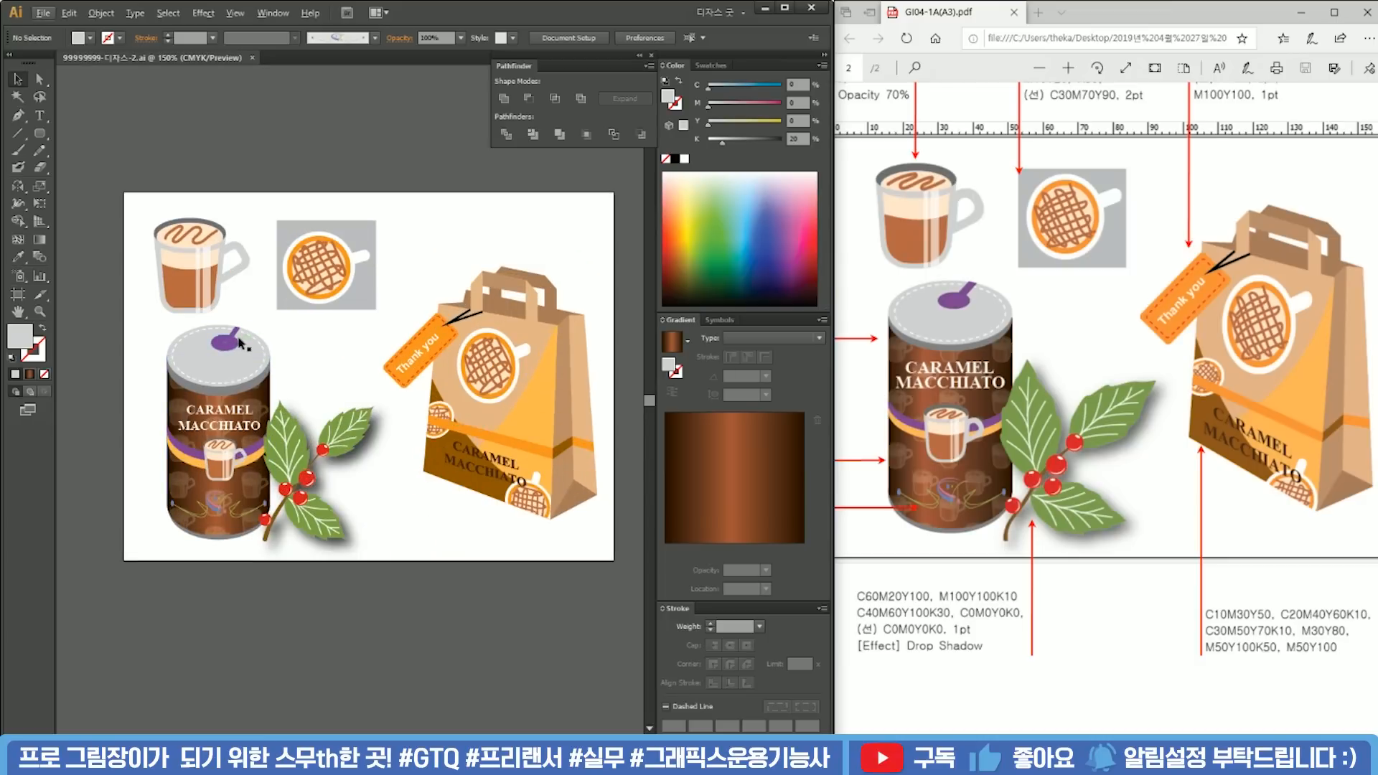
left_click(707, 64)
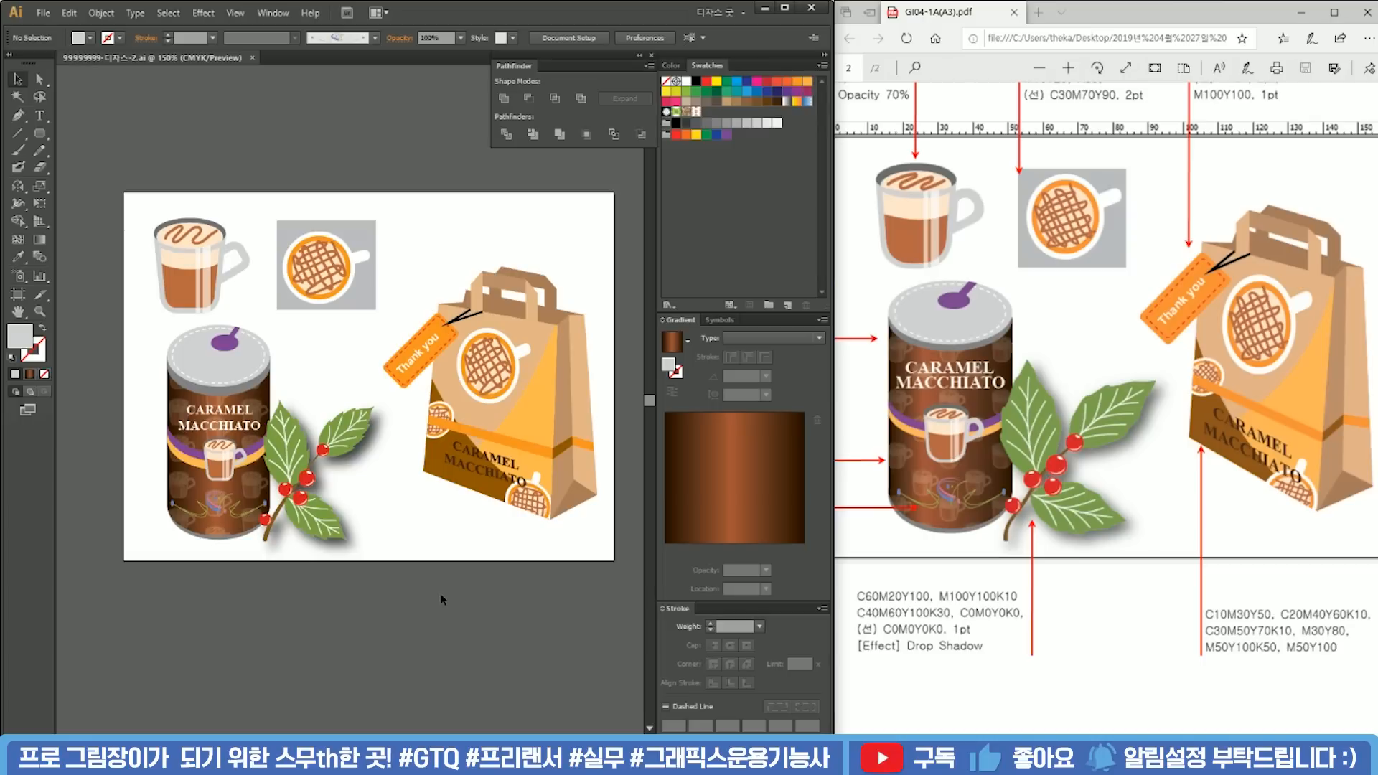
left_click_drag(395, 487, 342, 404)
left_click(392, 477)
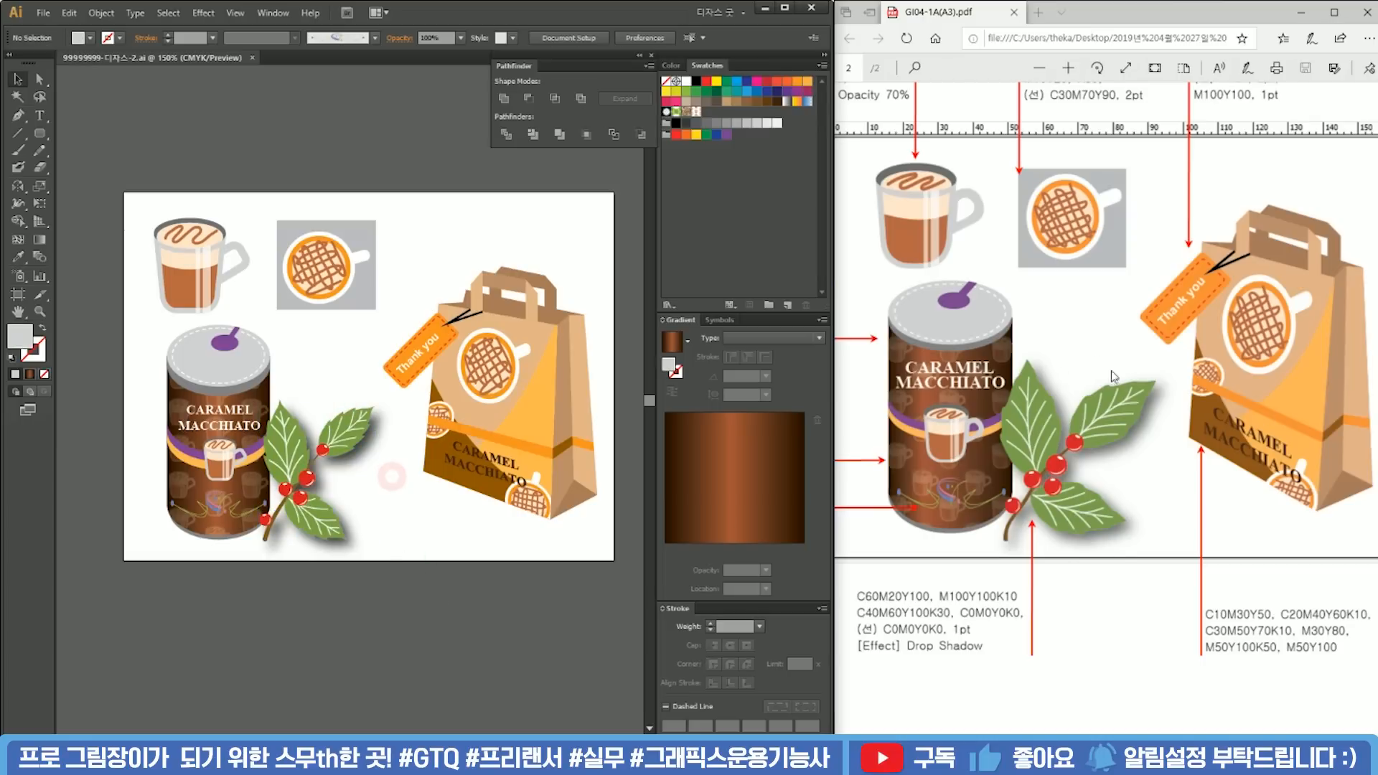